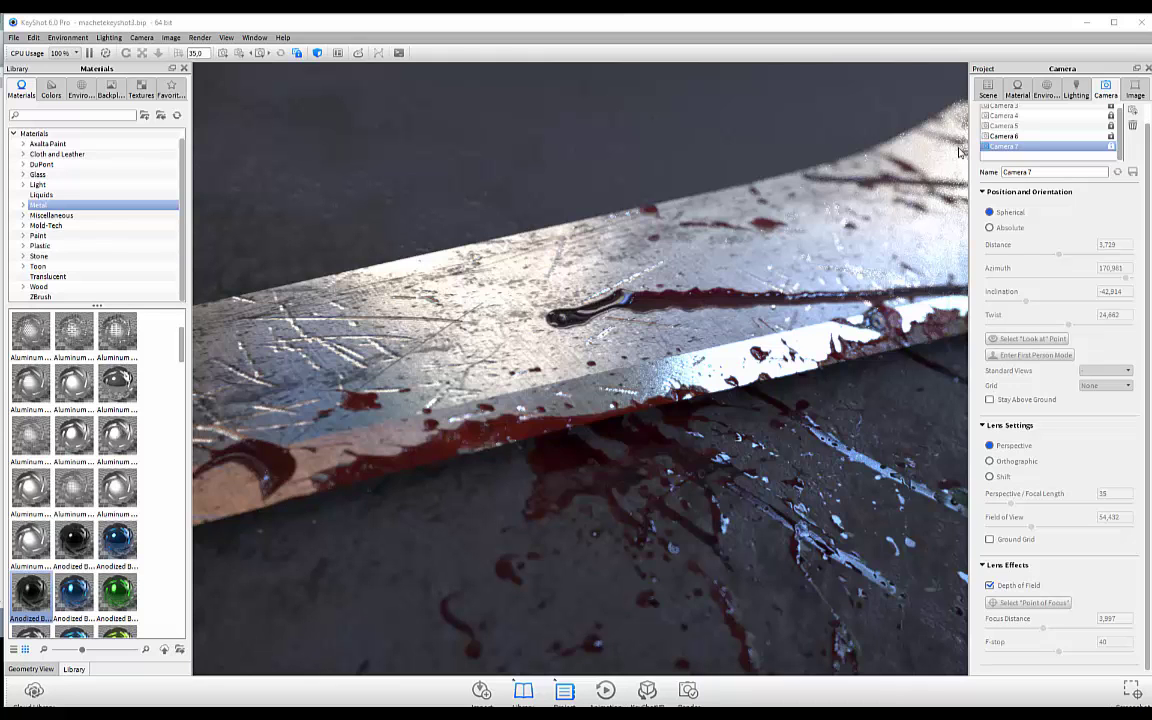
# View the machete render from Camera 6 and compare it with depth of field on and off.
pyautogui.click(1004, 136)
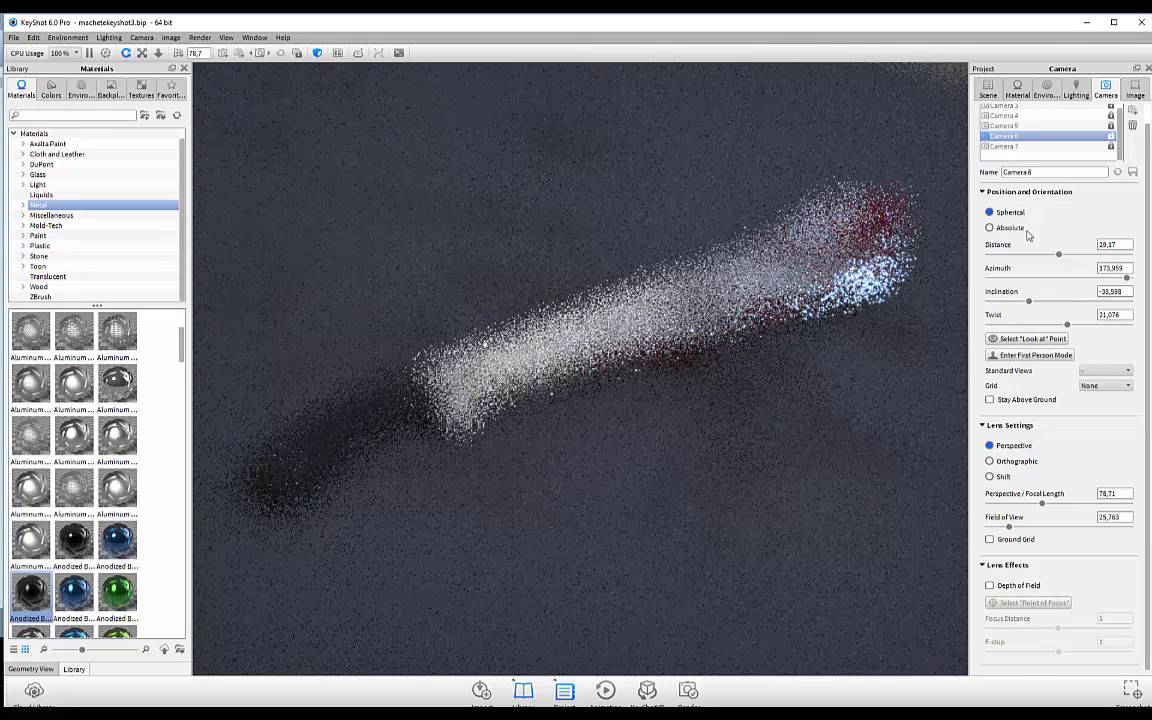
pyautogui.click(990, 587)
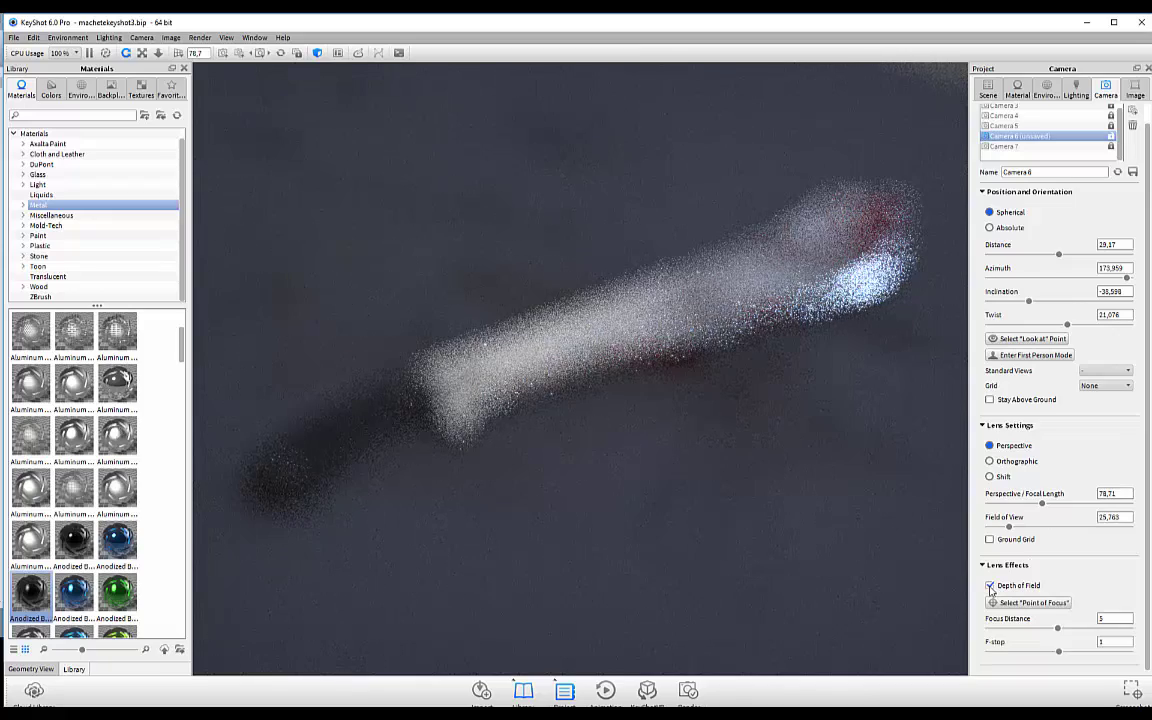
pyautogui.click(990, 587)
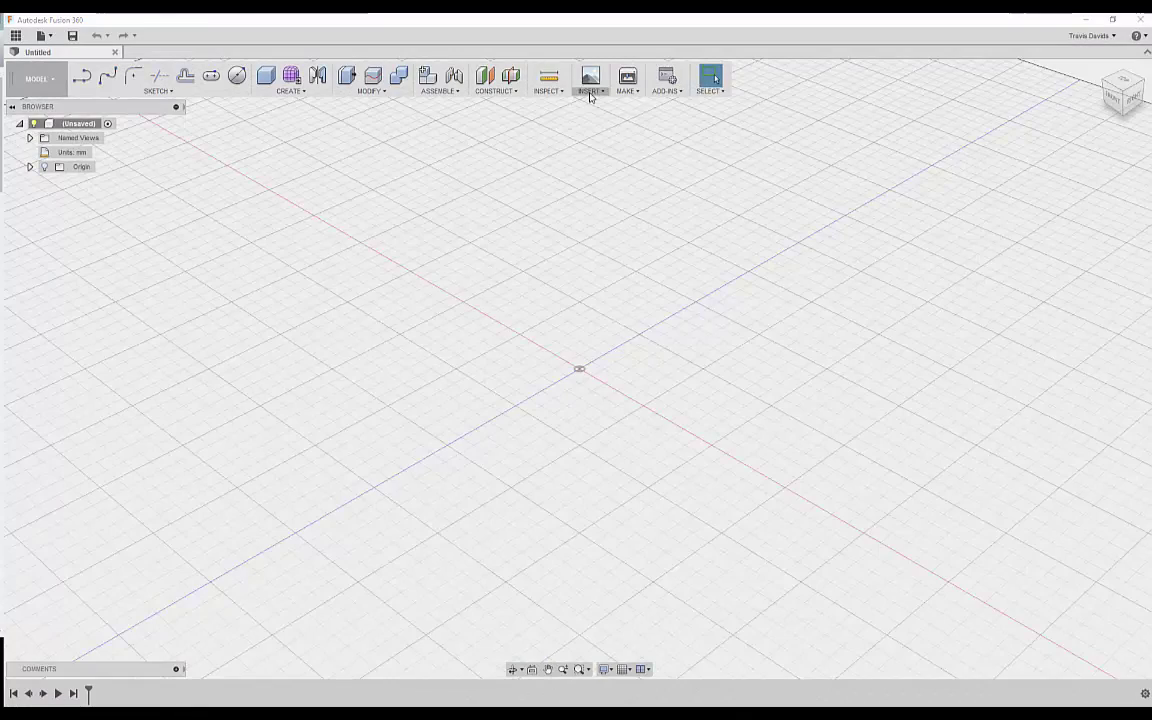
# In Fusion 360, attach the Machete-GTAV image from the Melee Weapon Bundle's Machete folder as a canvas on the right-facing origin plane.
pyautogui.click(590, 91)
pyautogui.click(602, 120)
pyautogui.click(555, 352)
pyautogui.click(1071, 210)
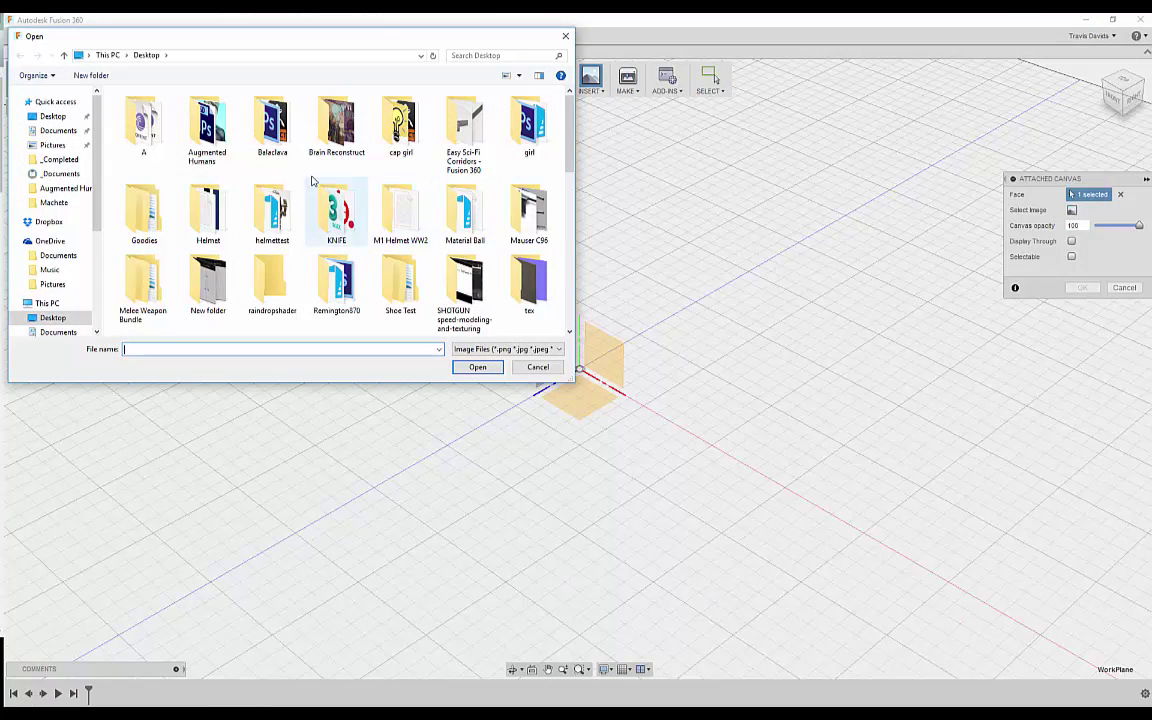
pyautogui.scroll(-1, 240, 200)
pyautogui.doubleClick(152, 208)
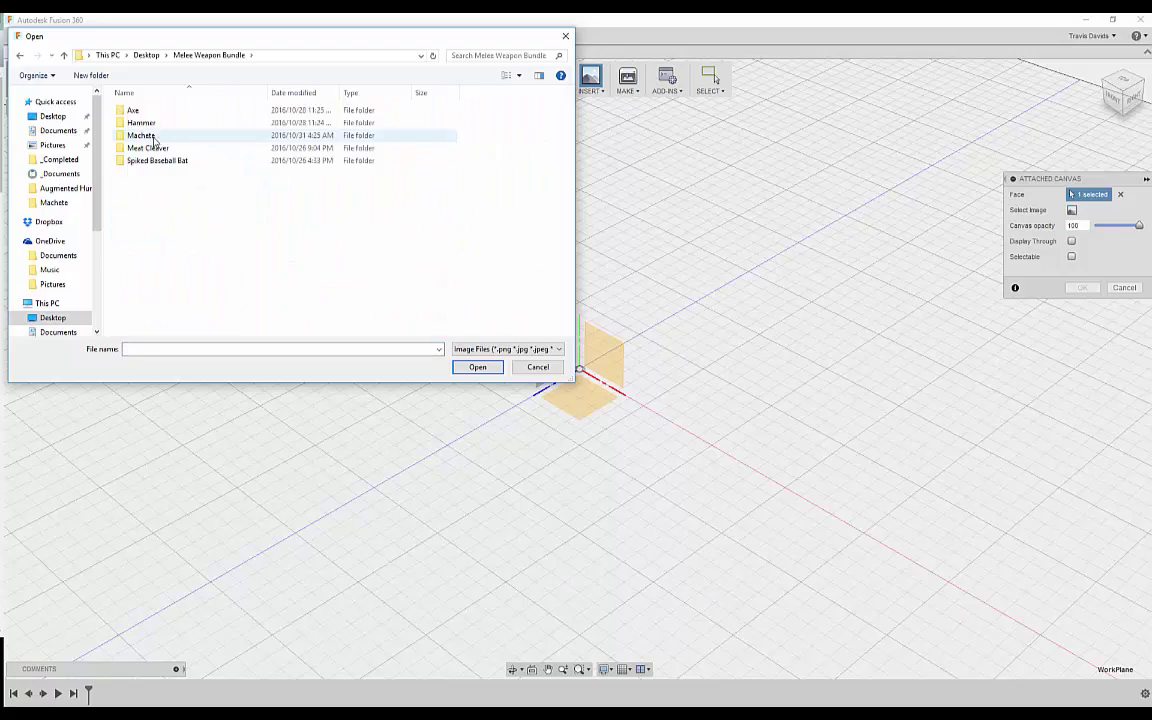
pyautogui.doubleClick(147, 138)
pyautogui.click(342, 125)
pyautogui.click(485, 369)
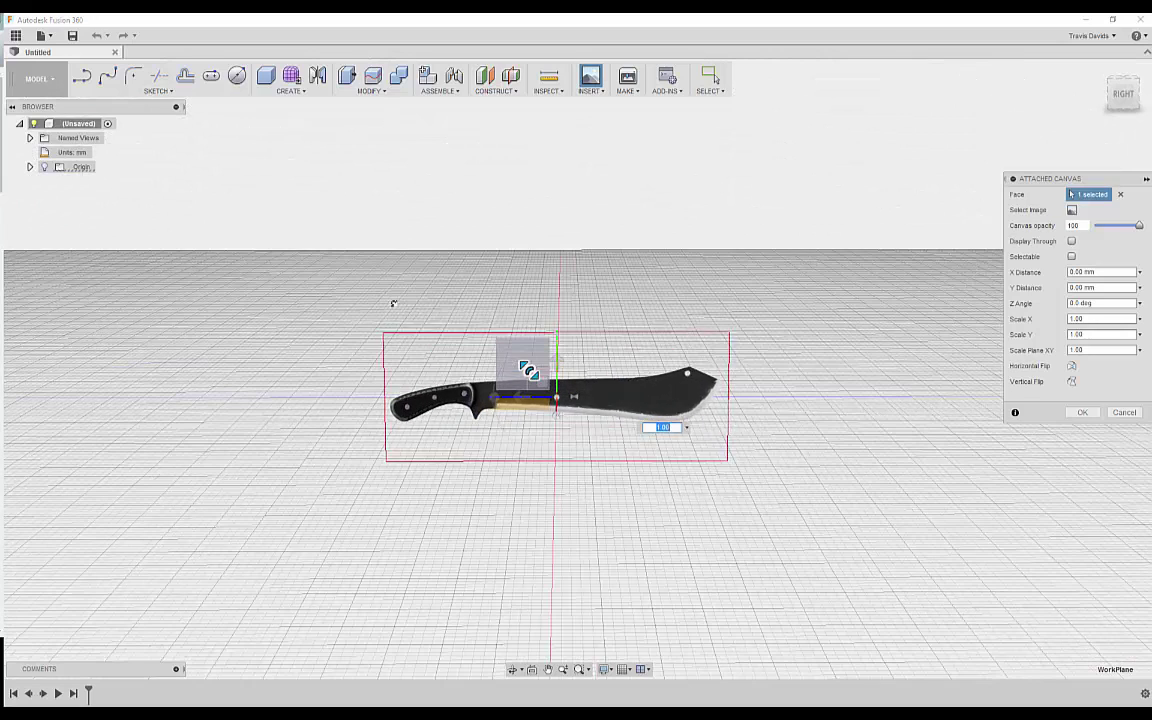
# Set the attached canvas's Scale Plane XY to 8.
pyautogui.moveTo(394, 303); pyautogui.dragTo(320, 282)
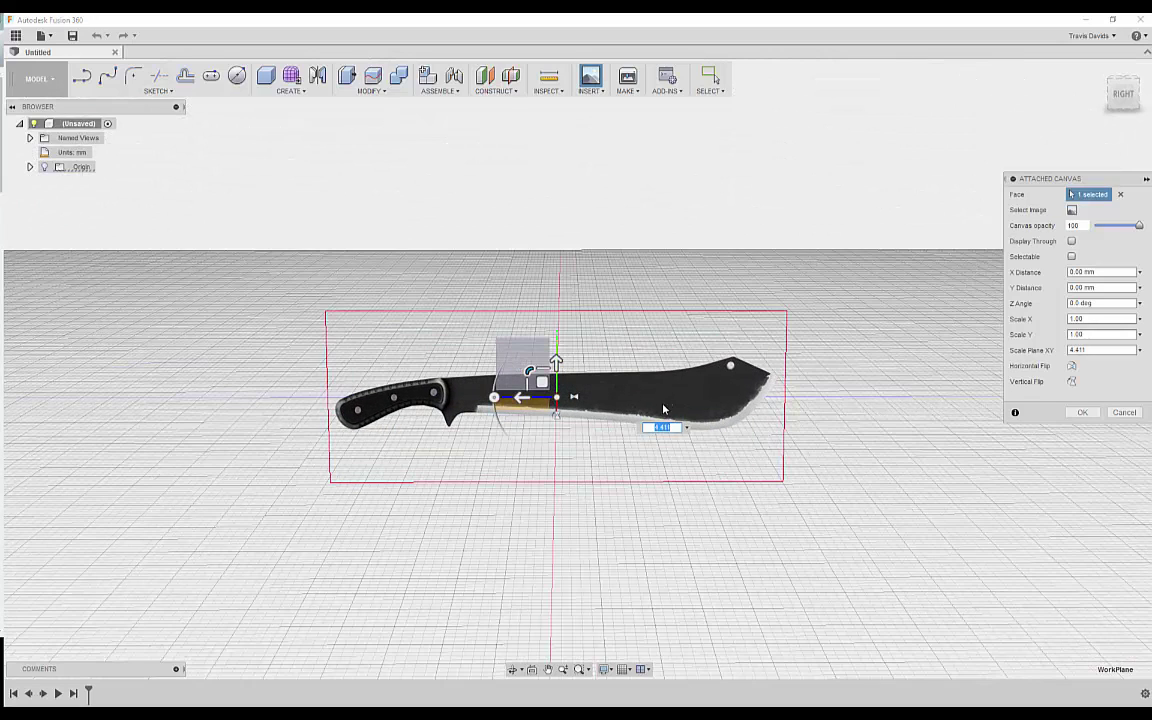
pyautogui.write('10')
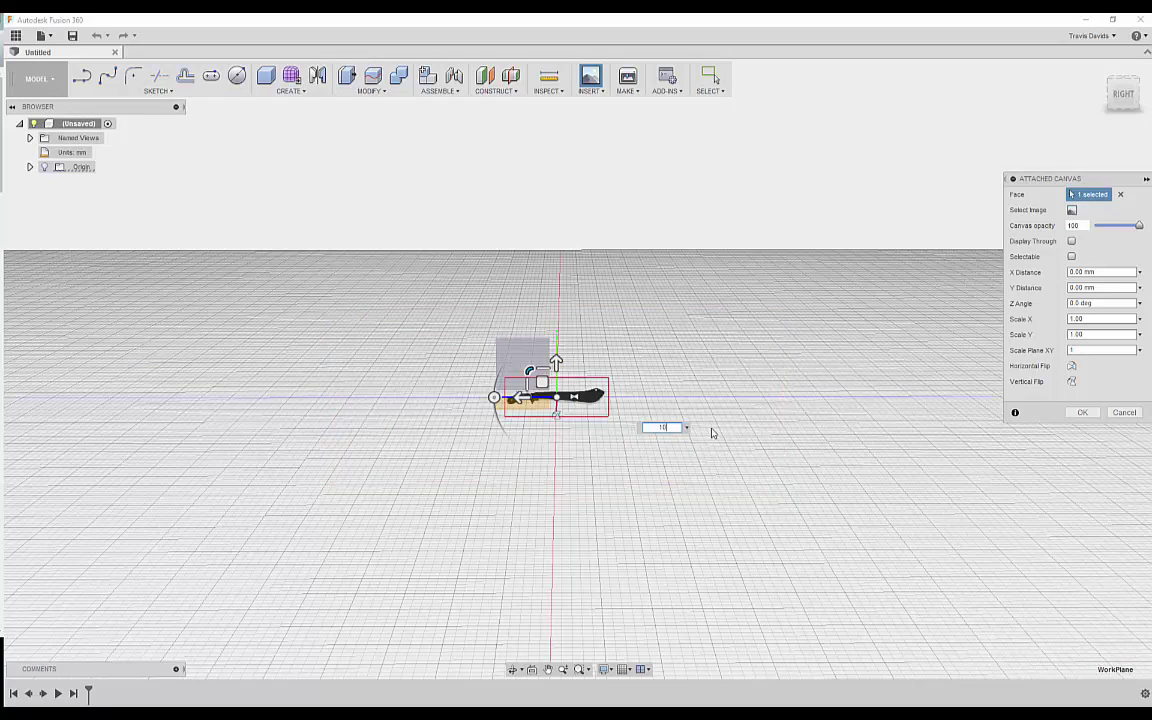
pyautogui.press('Return')
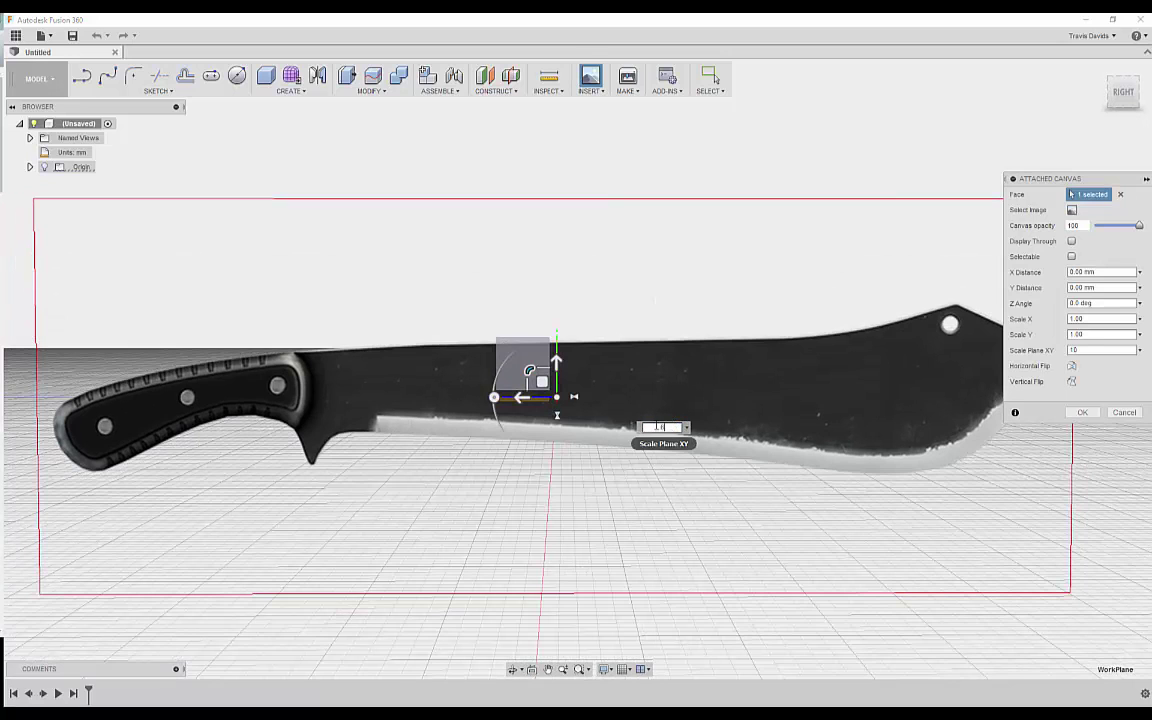
pyautogui.moveTo(671, 427); pyautogui.dragTo(629, 431)
pyautogui.write('8')
# Enable Display Through for the machete canvas and set its opacity to 60.
pyautogui.keyDown('shift'); pyautogui.moveTo(419, 264); pyautogui.dragTo(419, 257, button='middle'); pyautogui.keyUp('shift')
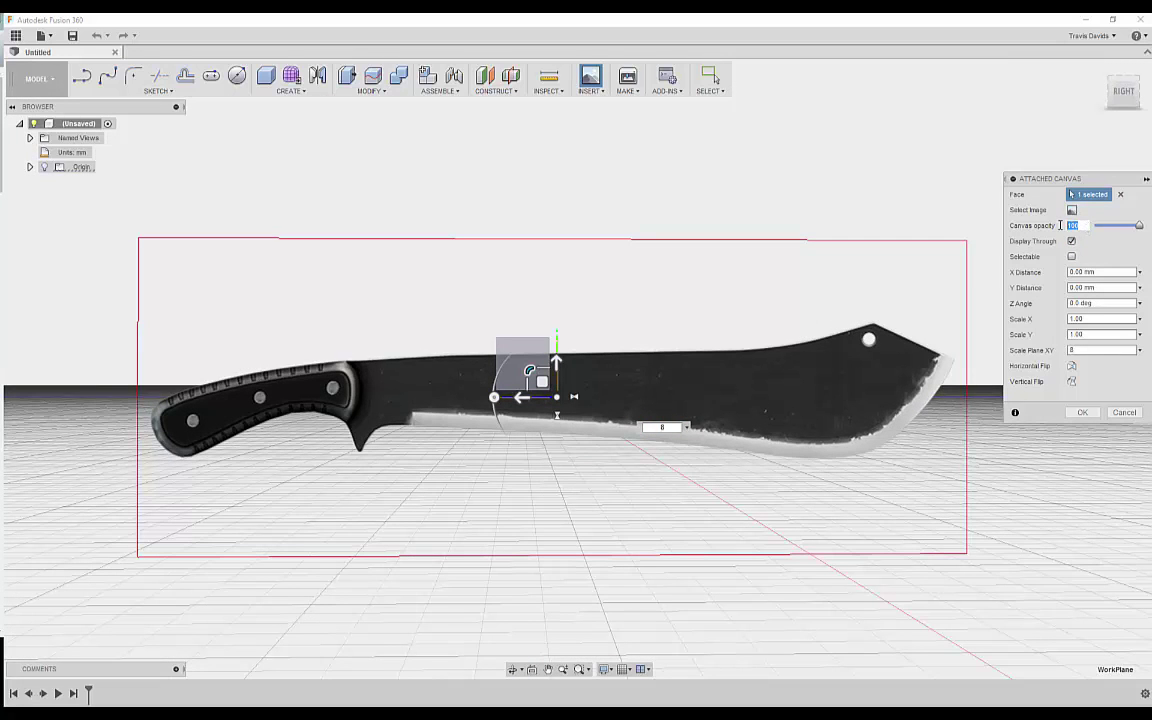
pyautogui.write('60')
pyautogui.click(1082, 412)
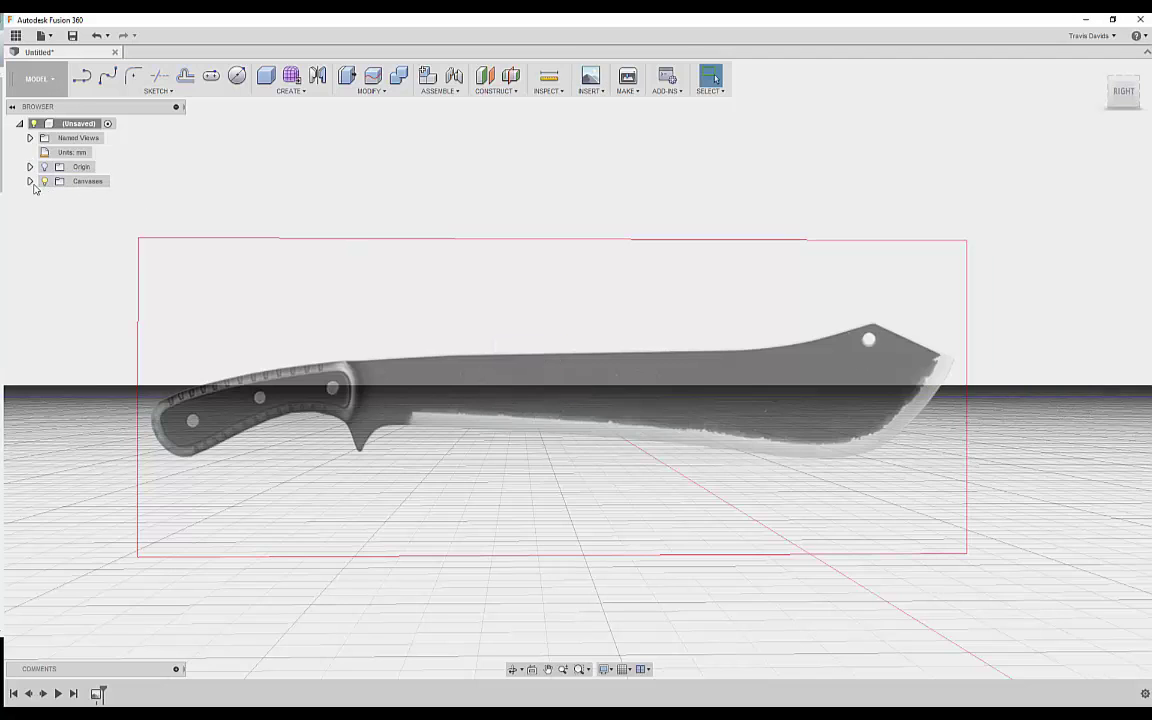
# Reposition the Machete-GTAV canvas so the handle's middle pin sits above the origin and the handle's lower end touches the horizontal axis.
pyautogui.click(30, 181)
pyautogui.rightClick(88, 197)
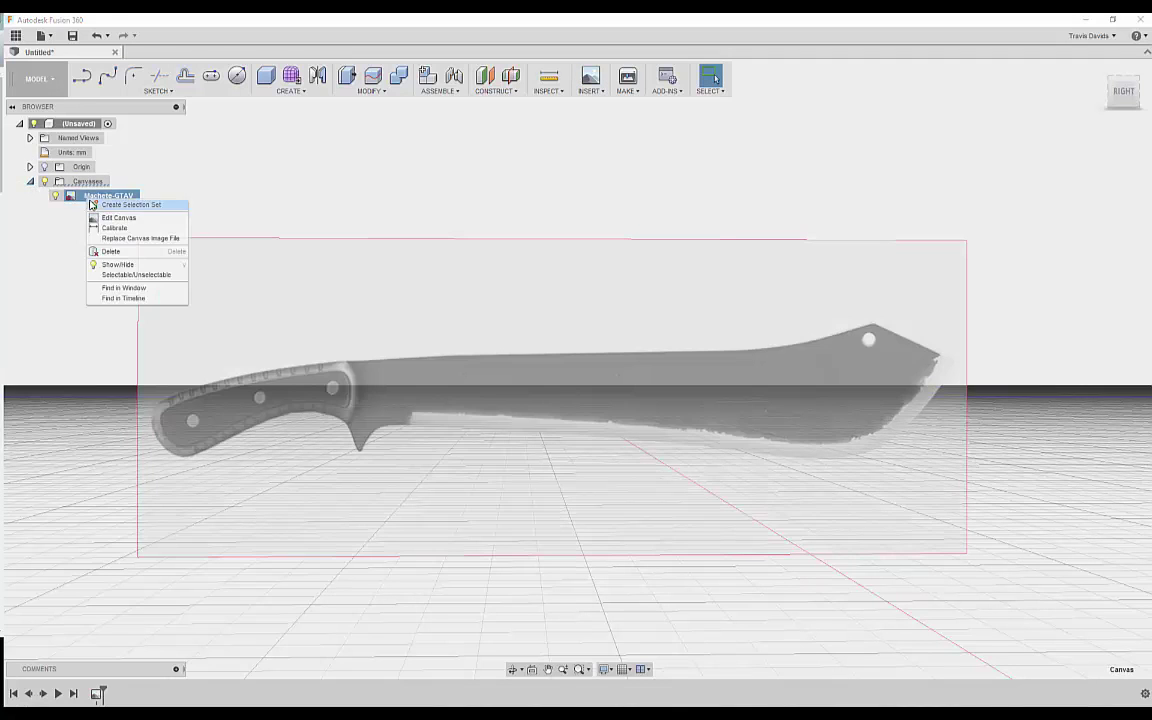
pyautogui.click(108, 220)
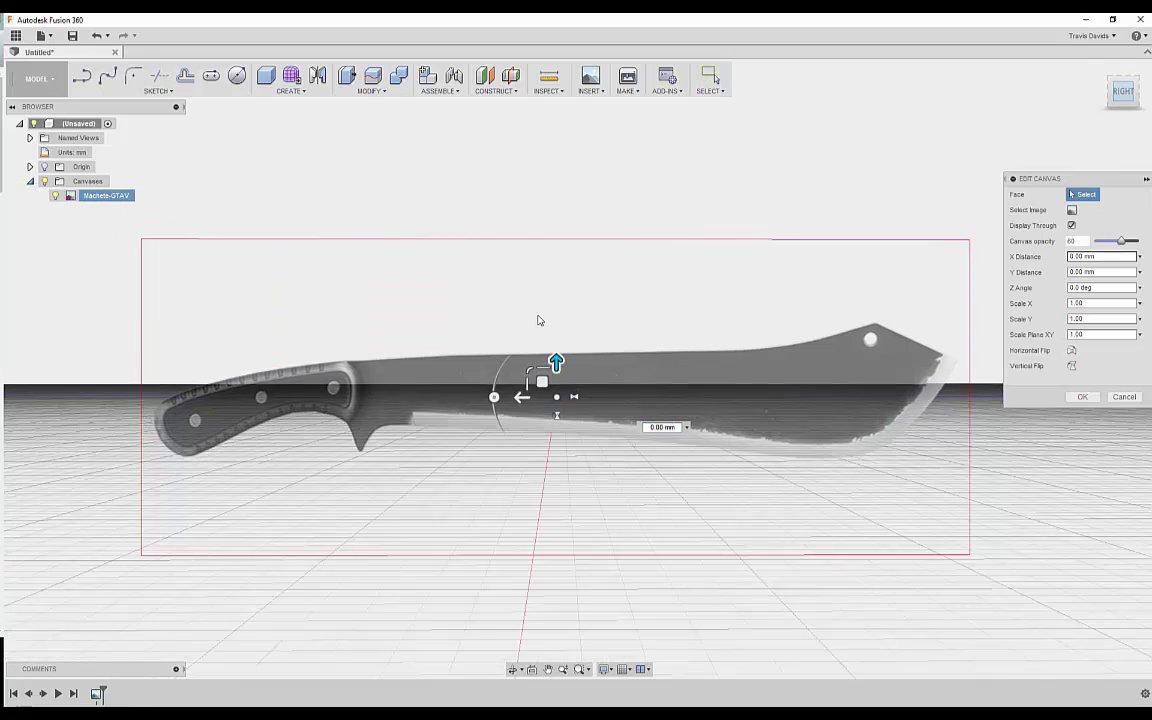
pyautogui.moveTo(521, 397); pyautogui.dragTo(737, 330)
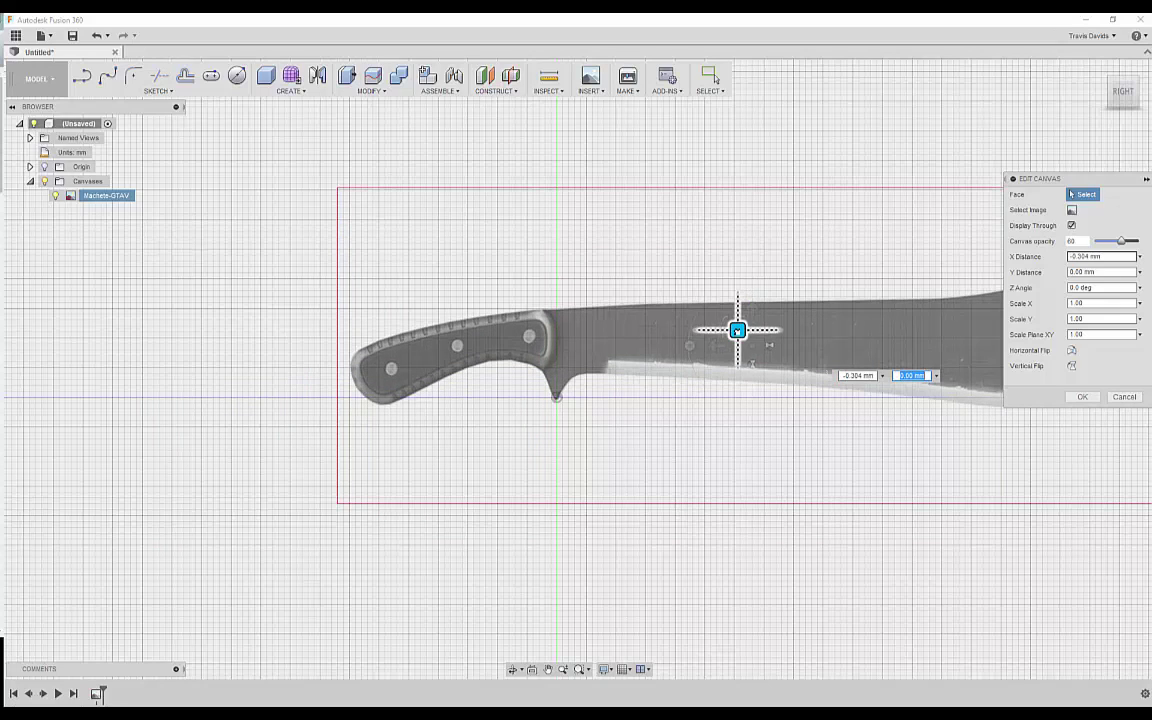
pyautogui.scroll(-1, 620, 404)
pyautogui.moveTo(612, 404); pyautogui.dragTo(509, 429, button='middle')
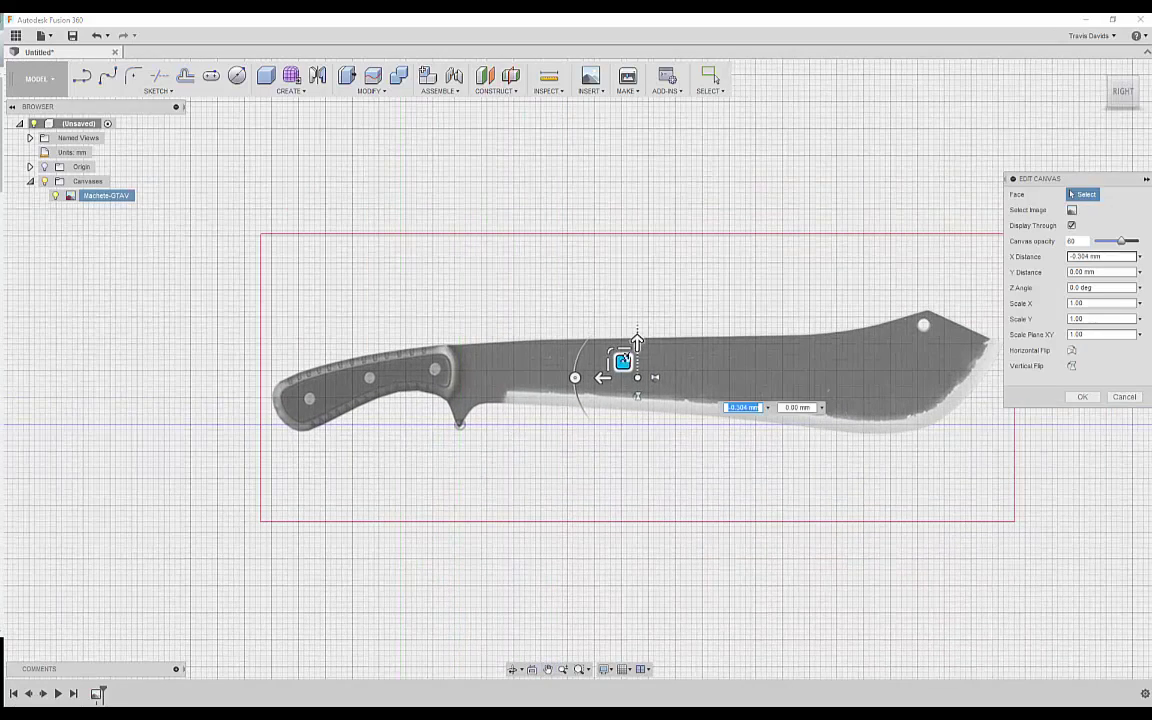
pyautogui.moveTo(637, 343); pyautogui.dragTo(699, 378)
pyautogui.scroll(4, 694, 373)
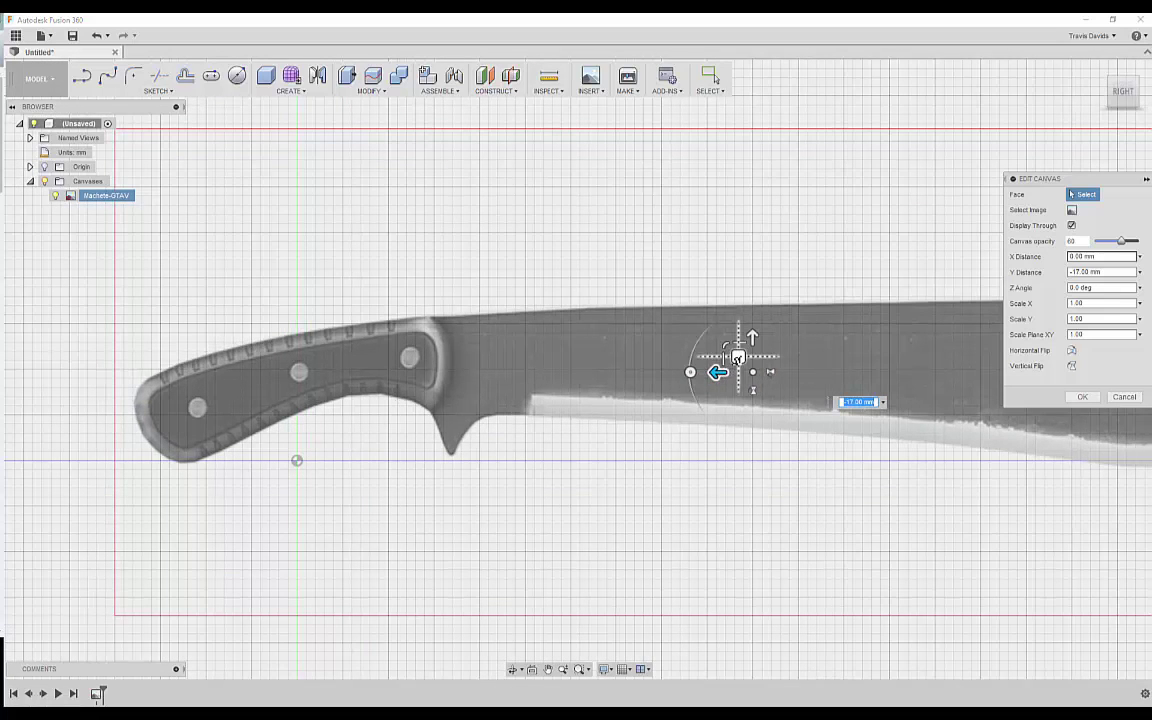
pyautogui.moveTo(738, 355); pyautogui.dragTo(735, 355)
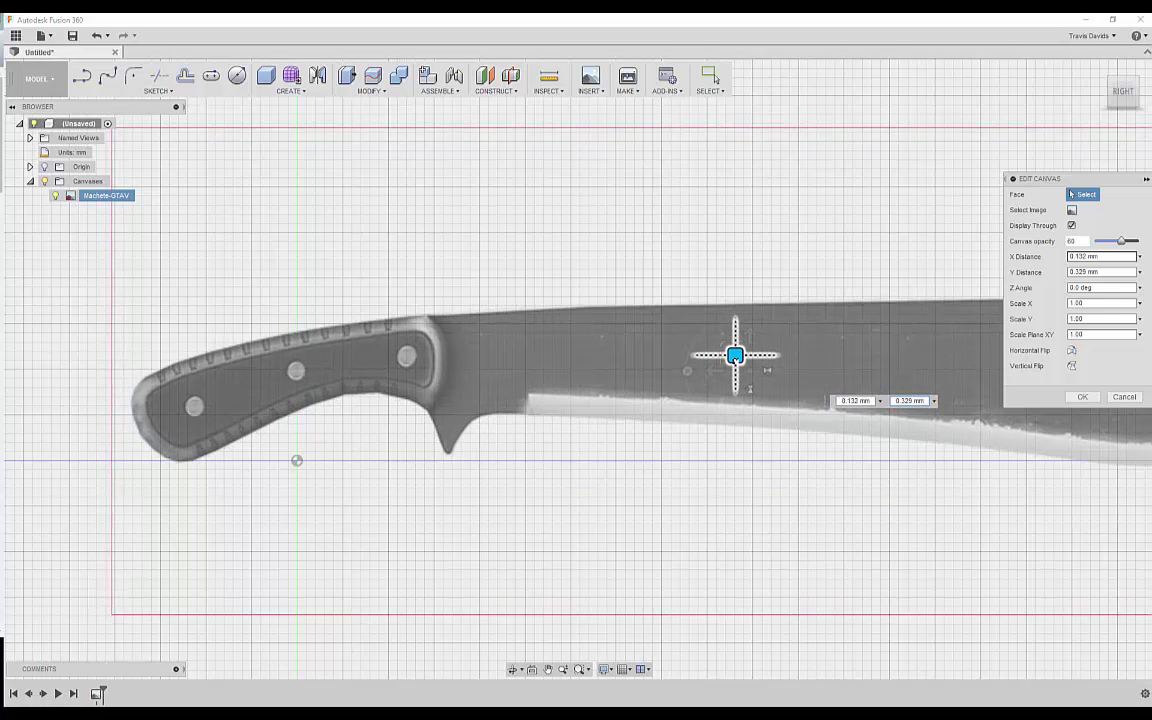
pyautogui.scroll(-4, 586, 429)
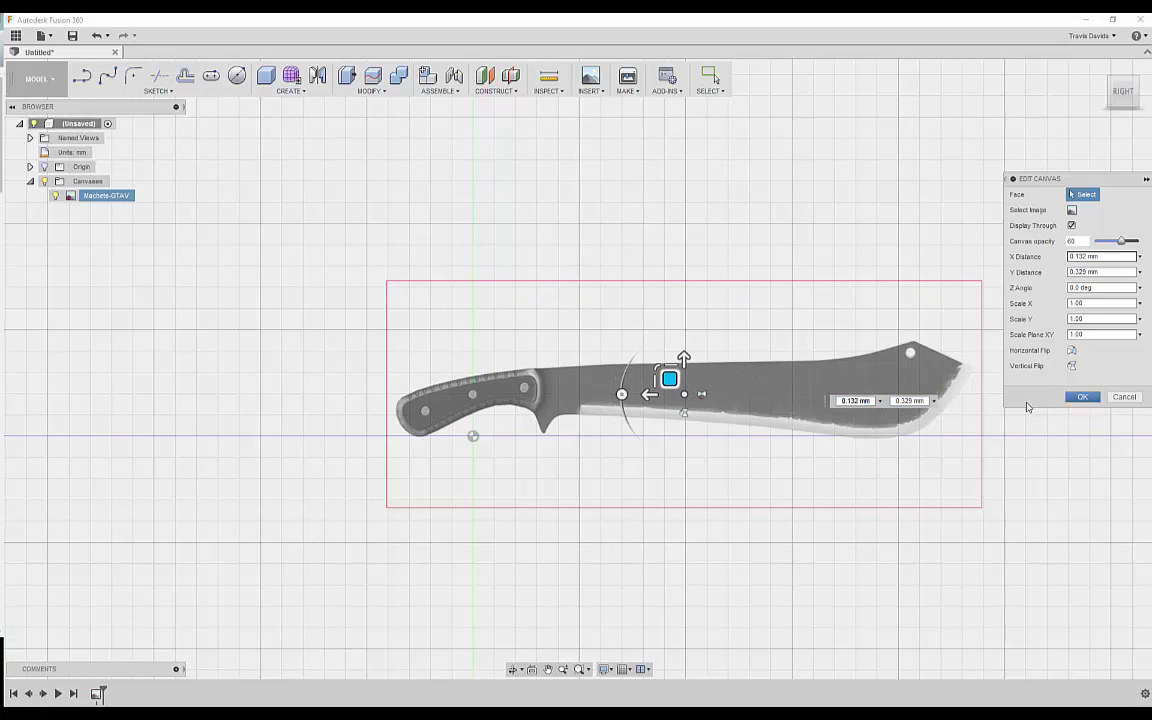
pyautogui.click(1078, 397)
# Start a spline sketch on the canvas plane and trace the handle's lower edge from the butt to the guard.
pyautogui.scroll(5, 470, 337)
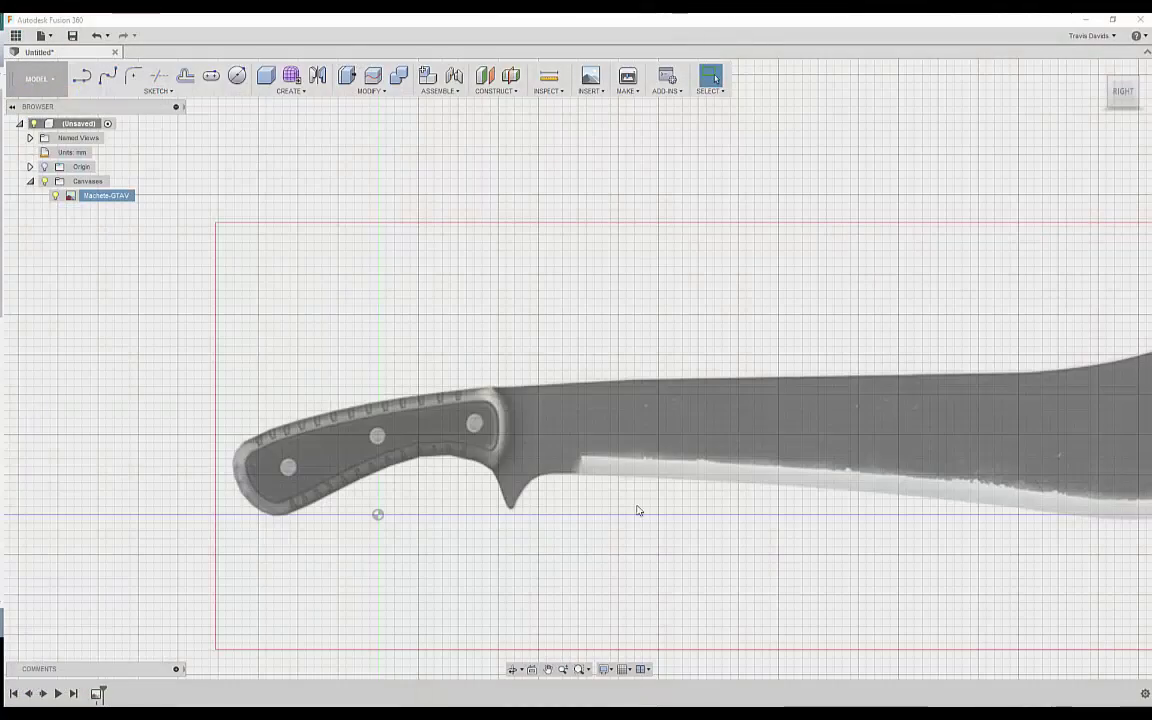
pyautogui.scroll(-2, 640, 511)
pyautogui.moveTo(640, 511); pyautogui.dragTo(470, 437, button='middle')
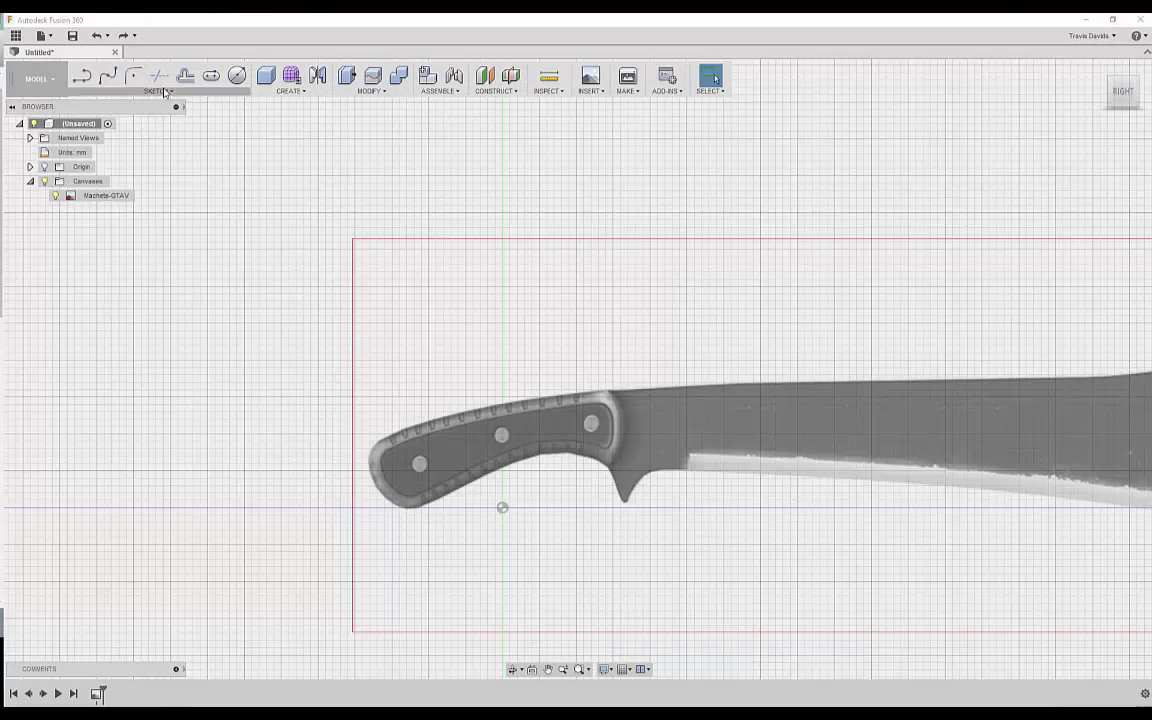
pyautogui.click(107, 77)
pyautogui.scroll(3, 500, 518)
pyautogui.click(466, 482)
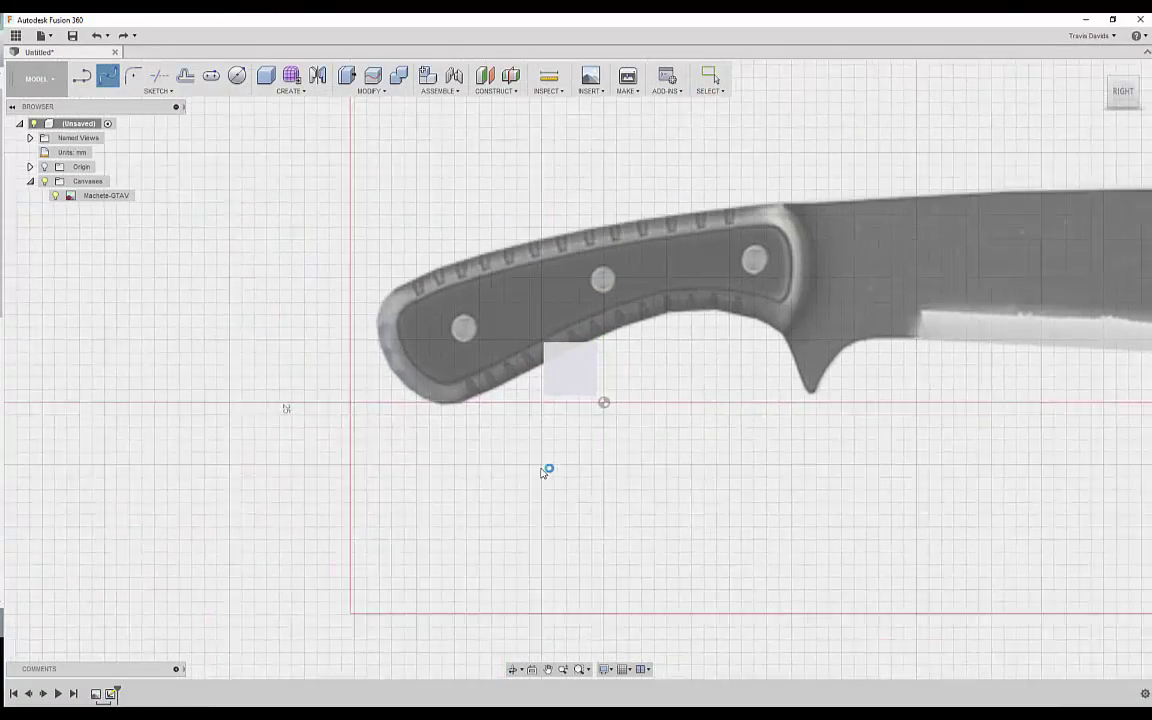
pyautogui.scroll(2, 374, 447)
pyautogui.click(348, 428)
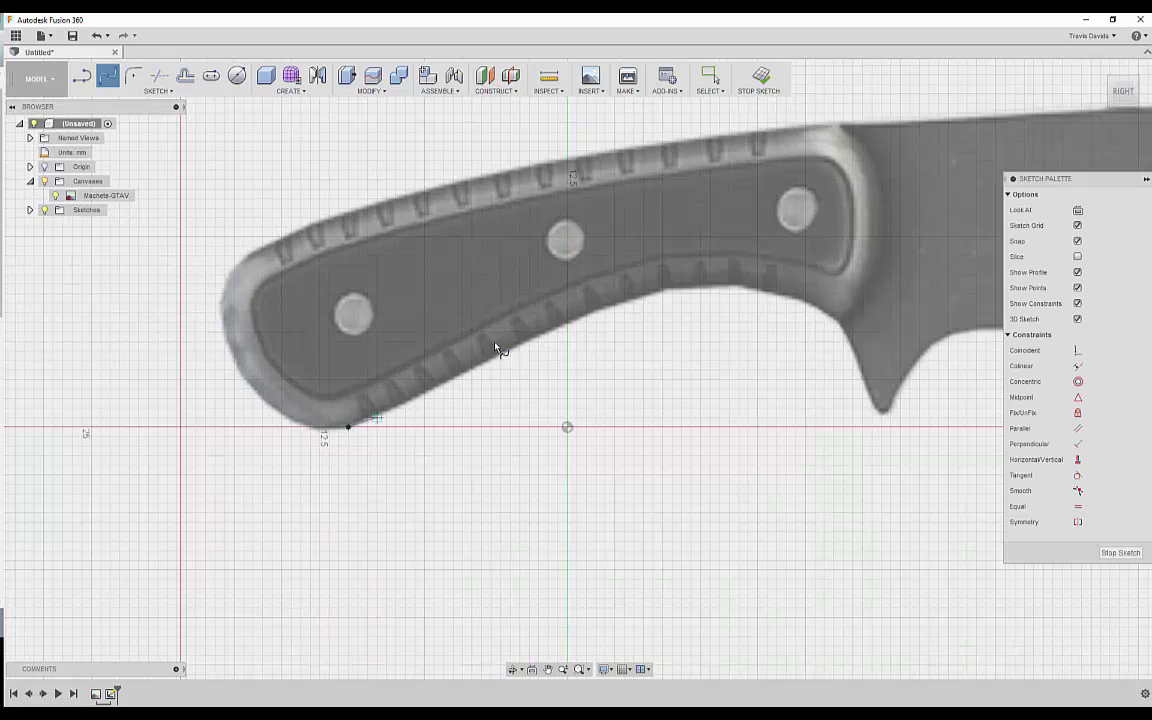
pyautogui.click(529, 342)
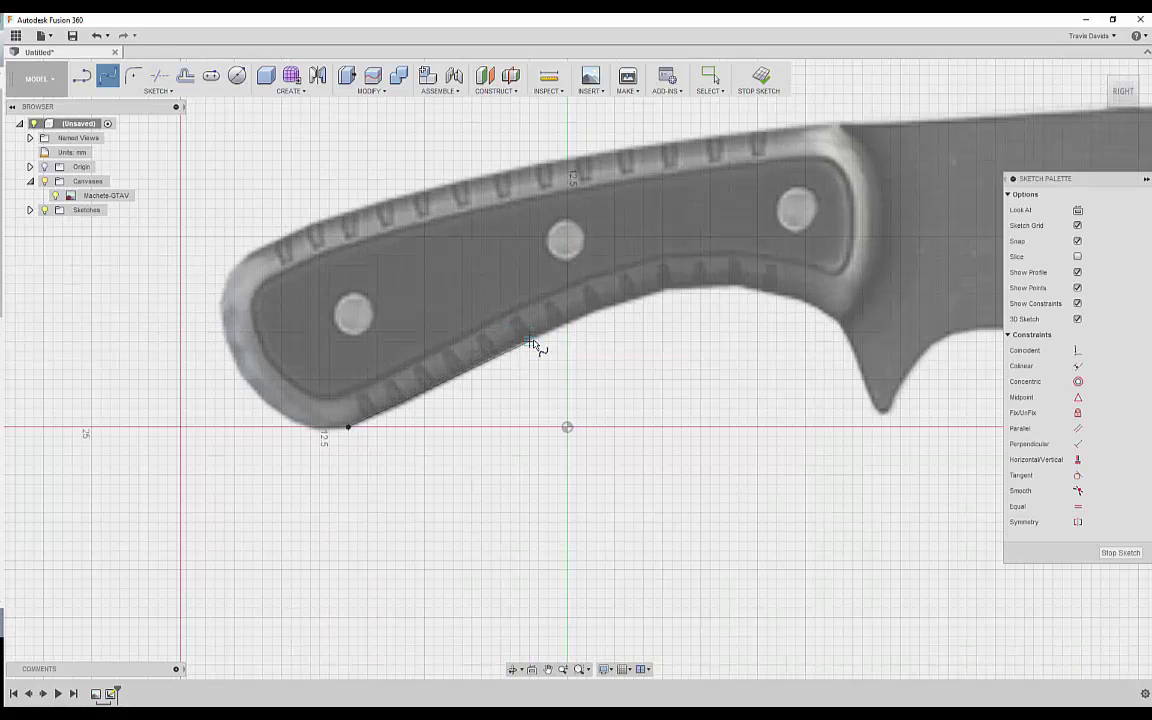
pyautogui.click(662, 293)
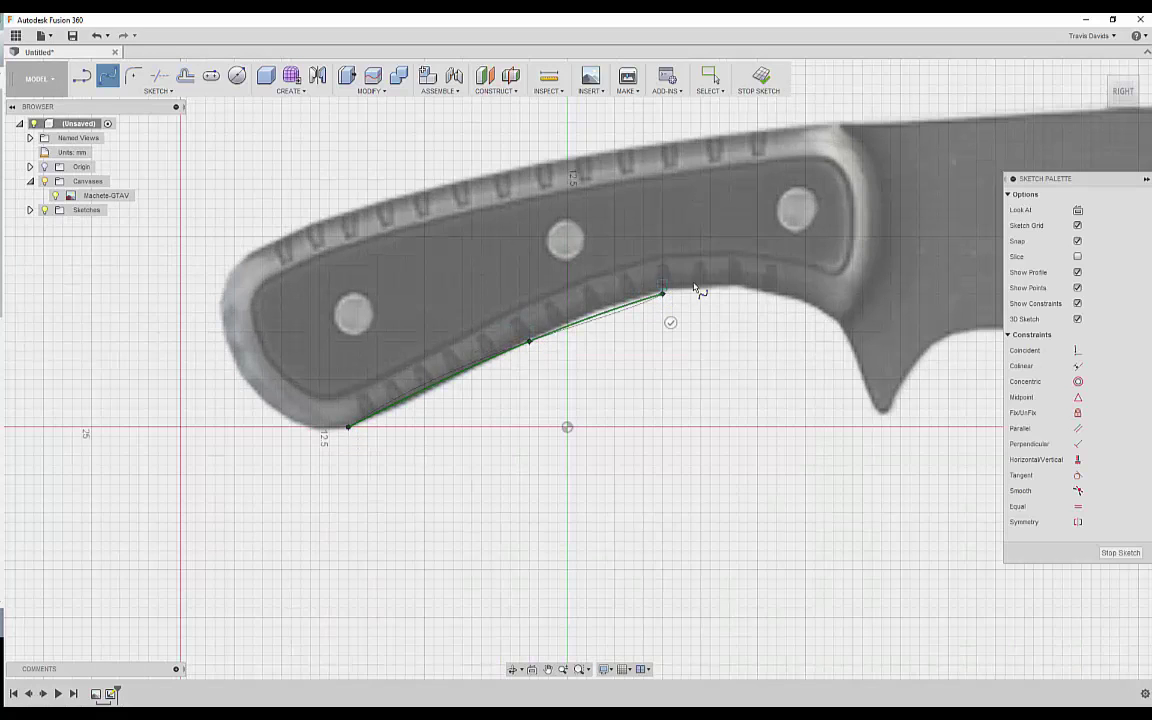
pyautogui.click(776, 293)
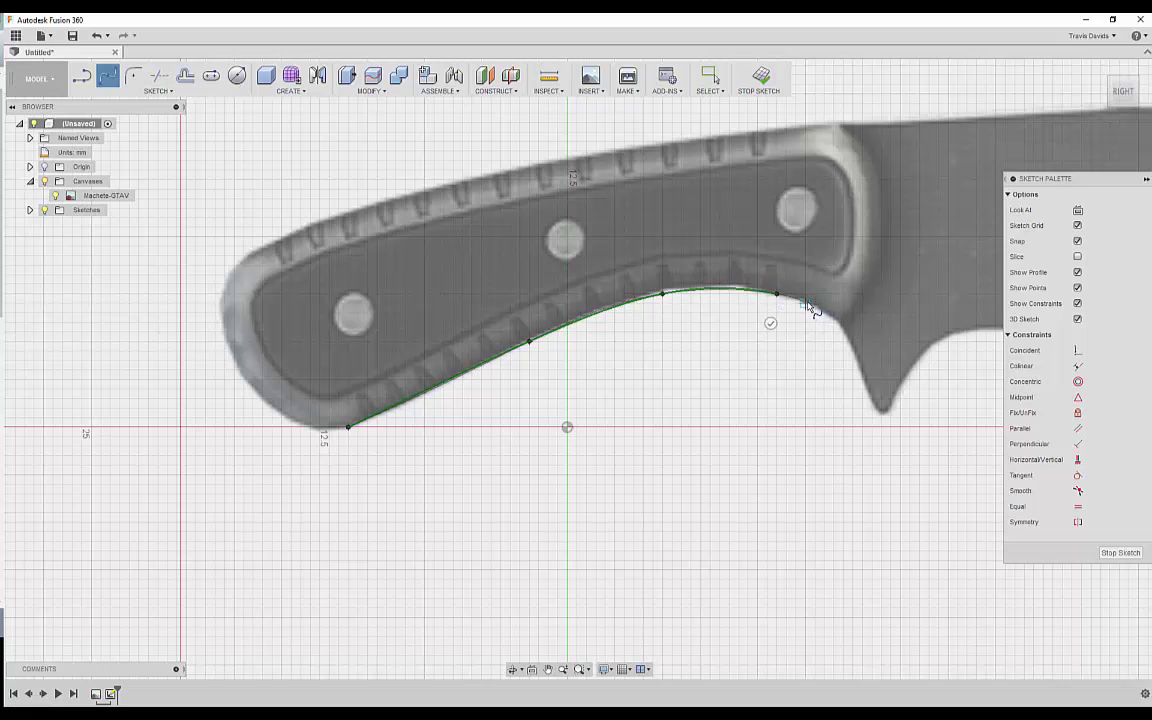
pyautogui.click(805, 301)
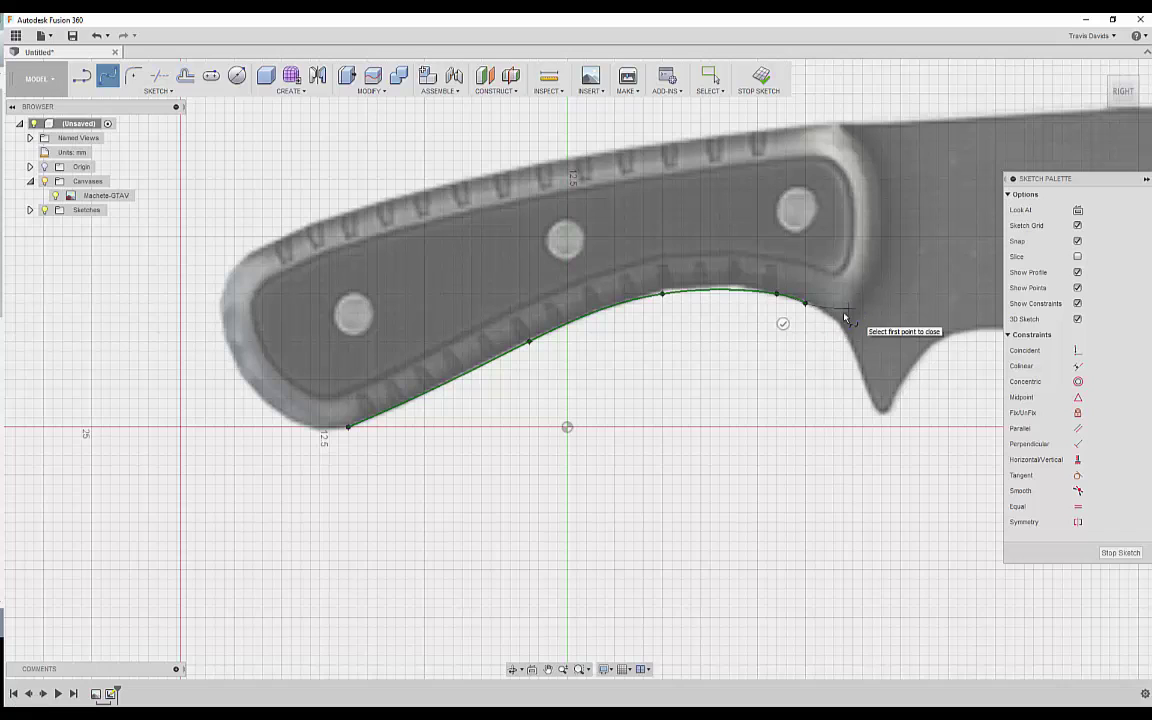
pyautogui.click(843, 313)
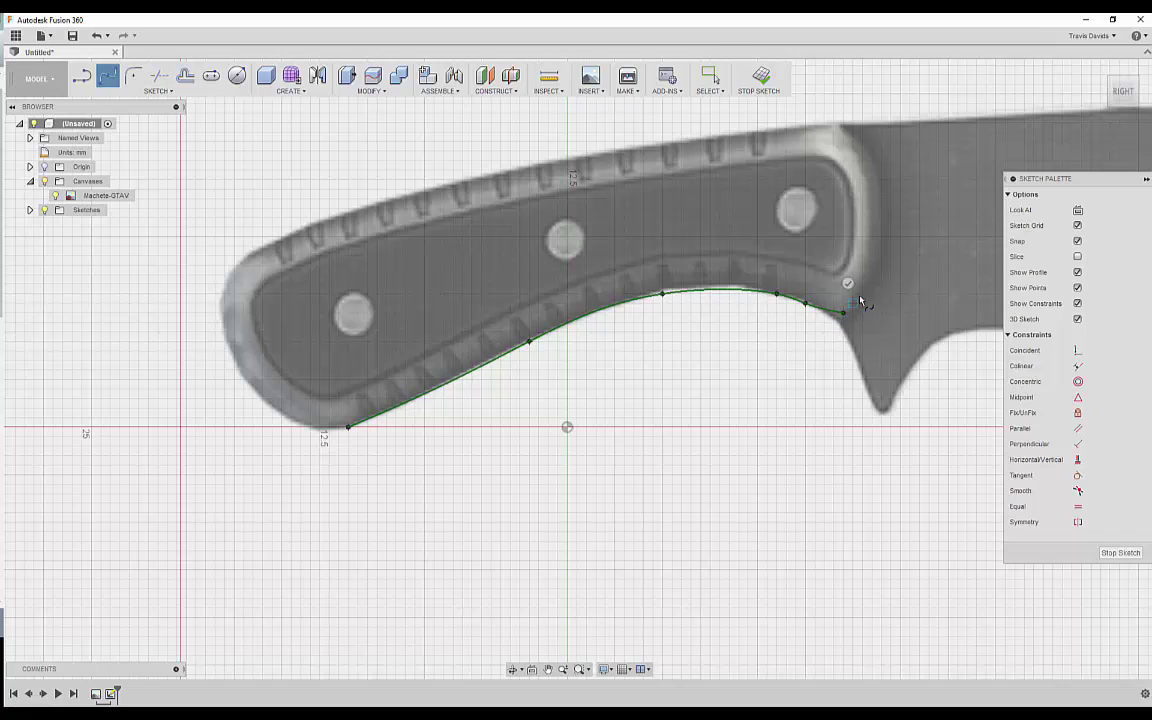
# Continue the spline around the handle's blade end and back along its upper edge to the butt.
pyautogui.click(881, 245)
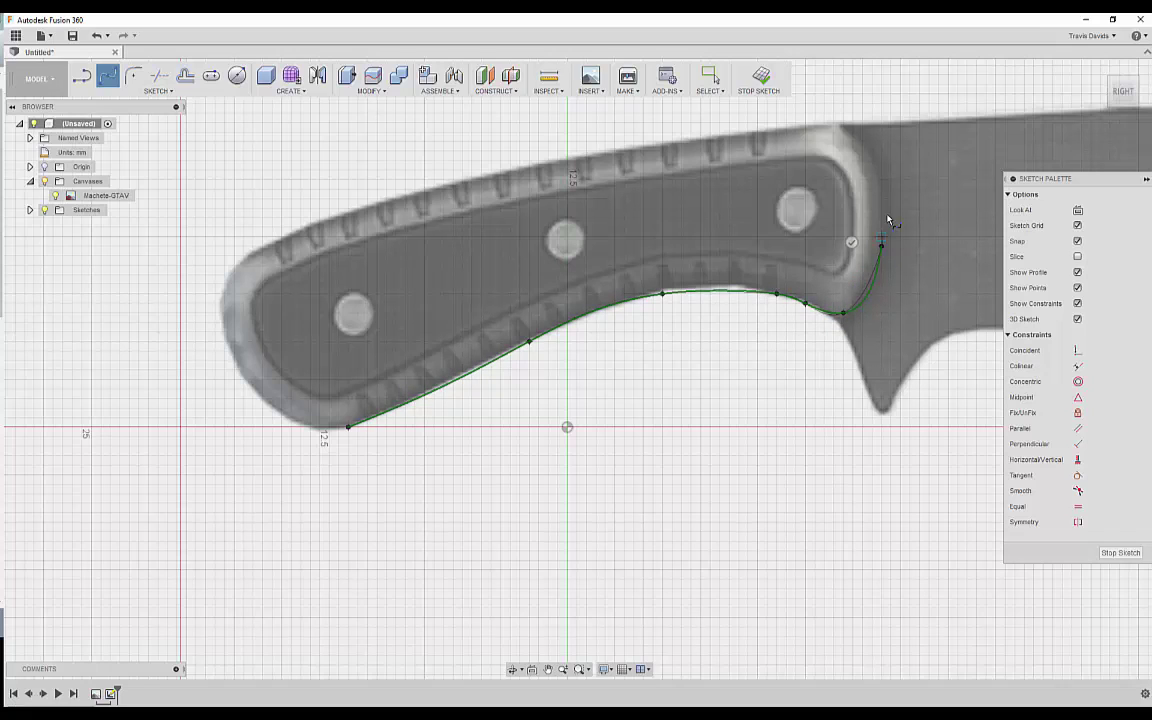
pyautogui.click(868, 153)
pyautogui.click(810, 126)
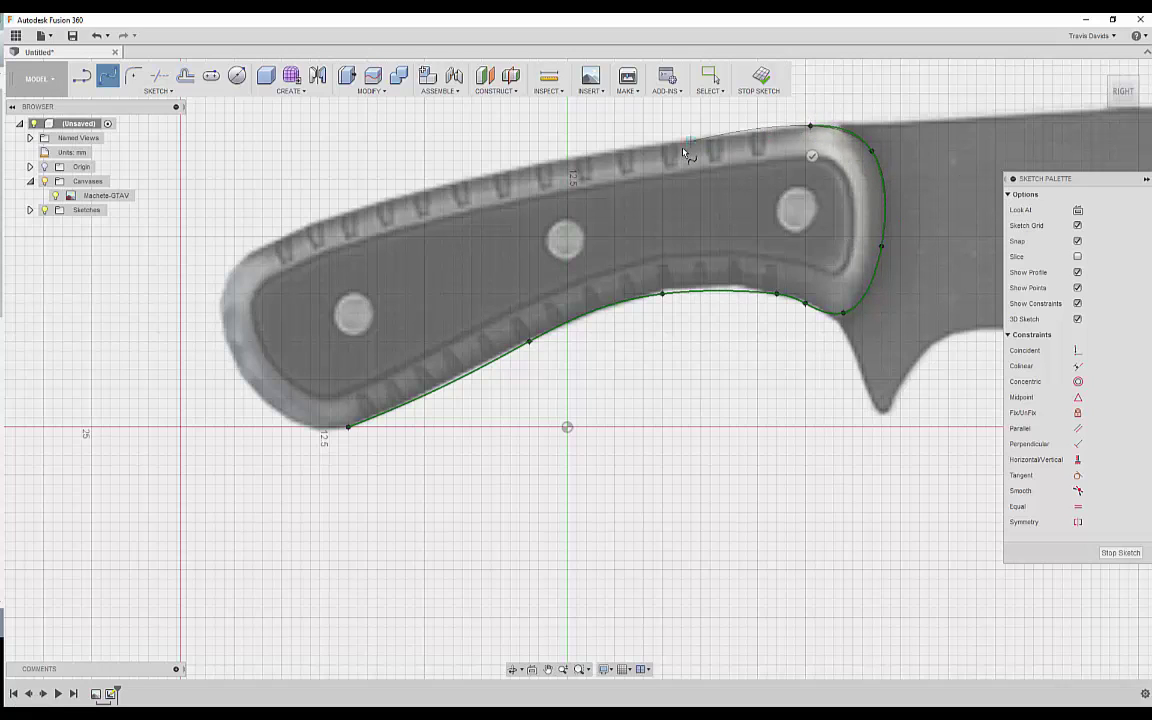
pyautogui.click(491, 170)
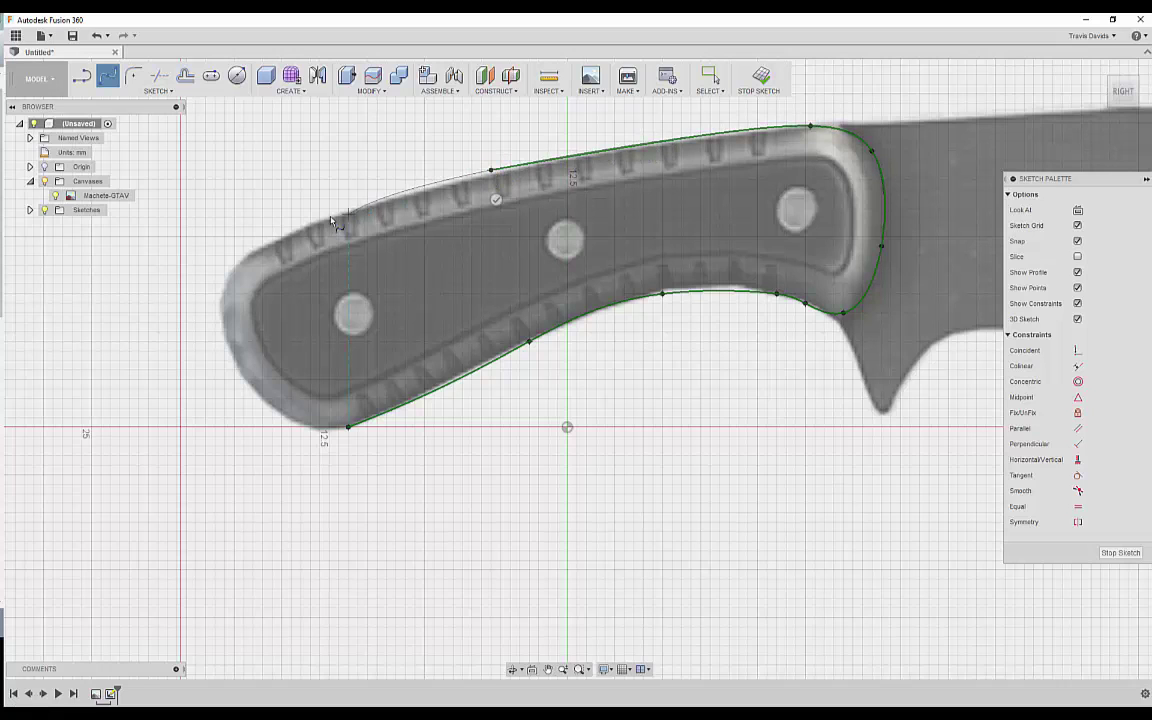
pyautogui.click(243, 257)
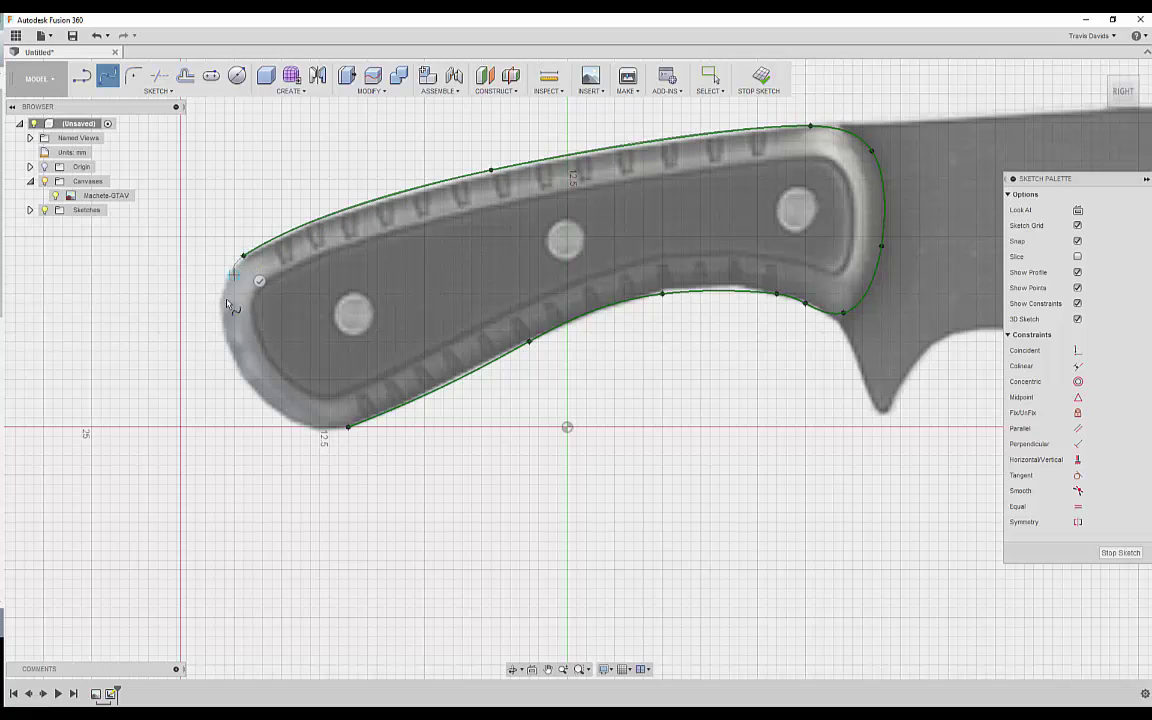
# Trace the rounded butt of the handle, close the spline at its first point and finish the curve.
pyautogui.click(234, 361)
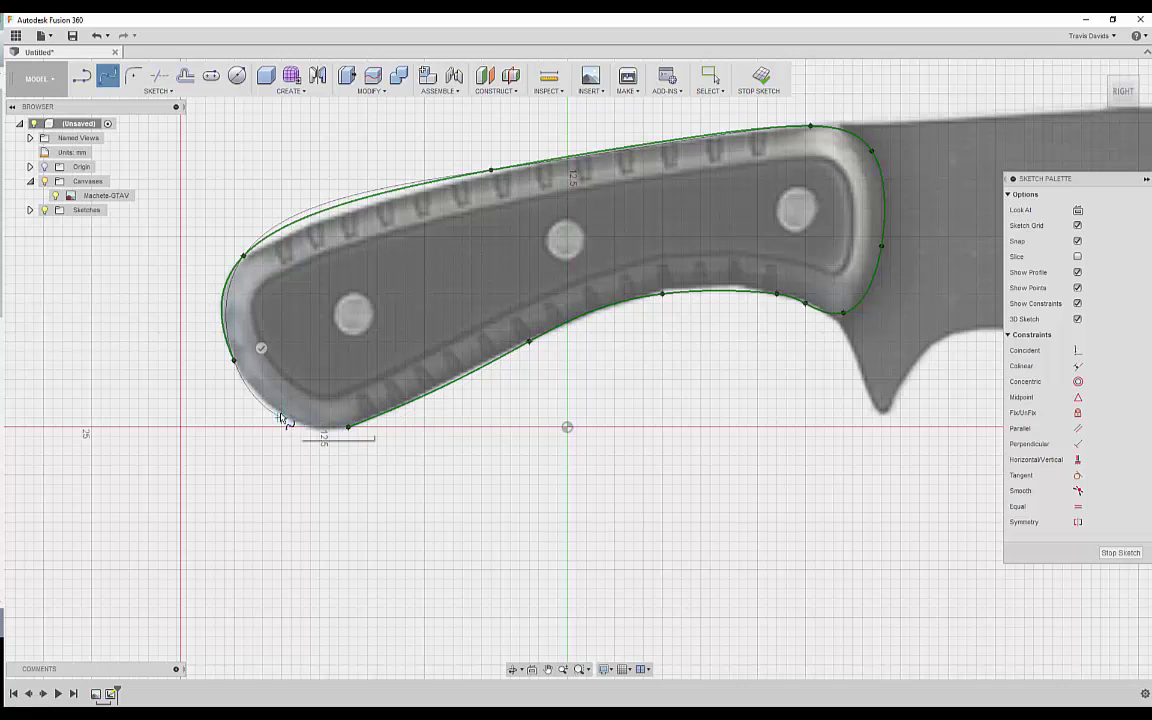
pyautogui.click(281, 412)
pyautogui.scroll(3, 281, 414)
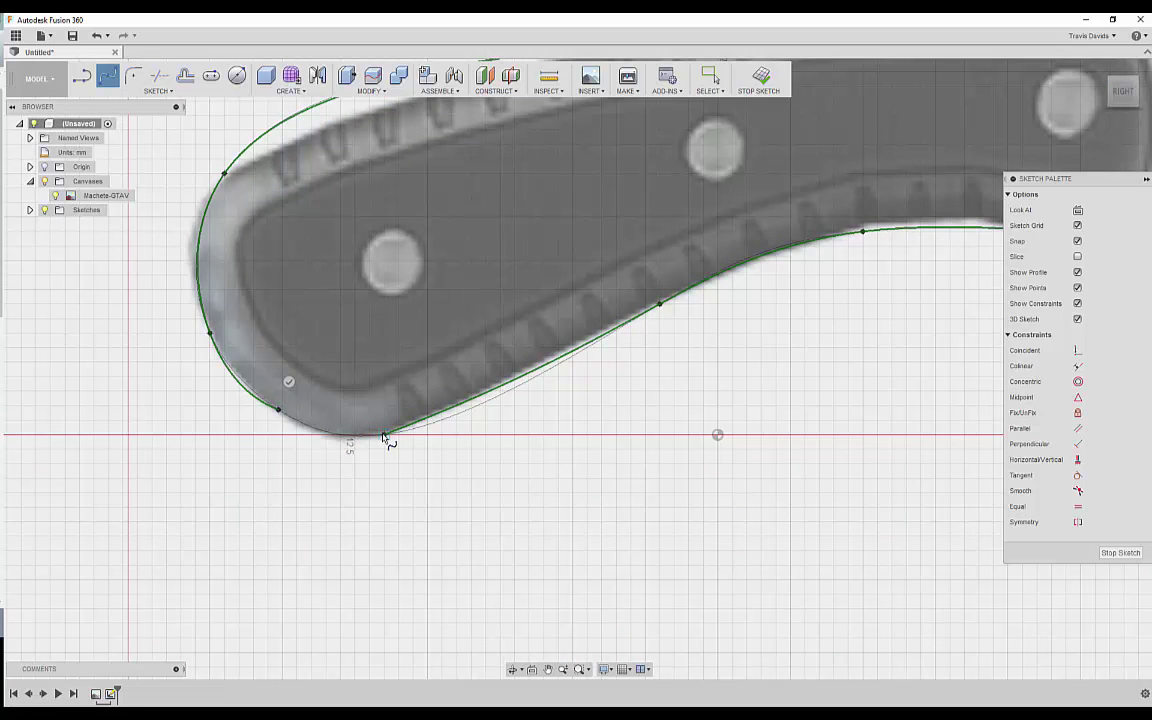
pyautogui.click(384, 437)
pyautogui.scroll(-5, 300, 315)
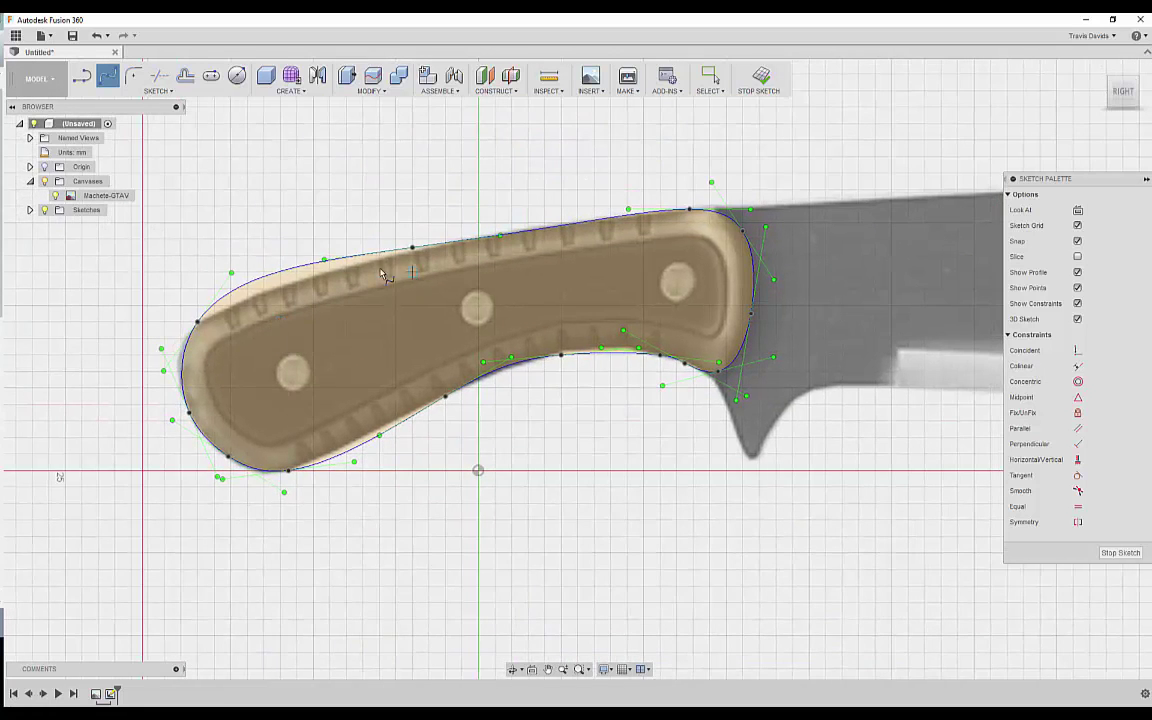
pyautogui.rightClick(304, 224)
pyautogui.click(362, 206)
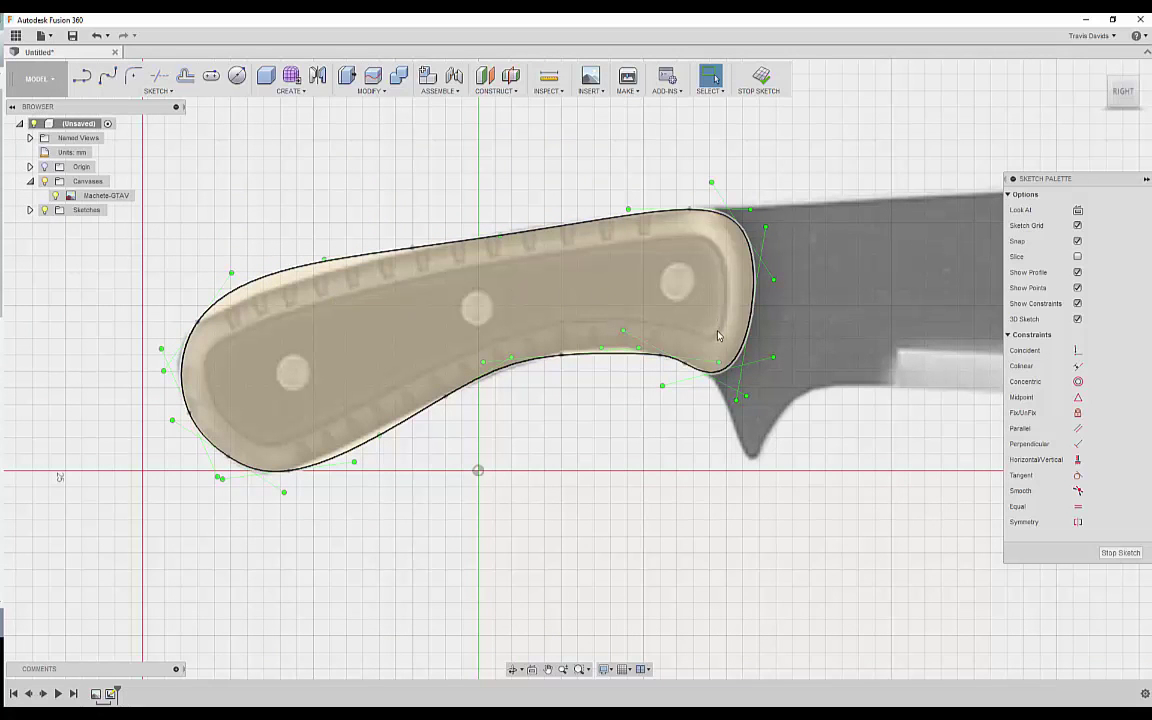
# Try to move the spline's middle fit point on the handle's blade end inward.
pyautogui.scroll(4, 717, 335)
pyautogui.scroll(-3, 560, 267)
pyautogui.scroll(-2, 518, 276)
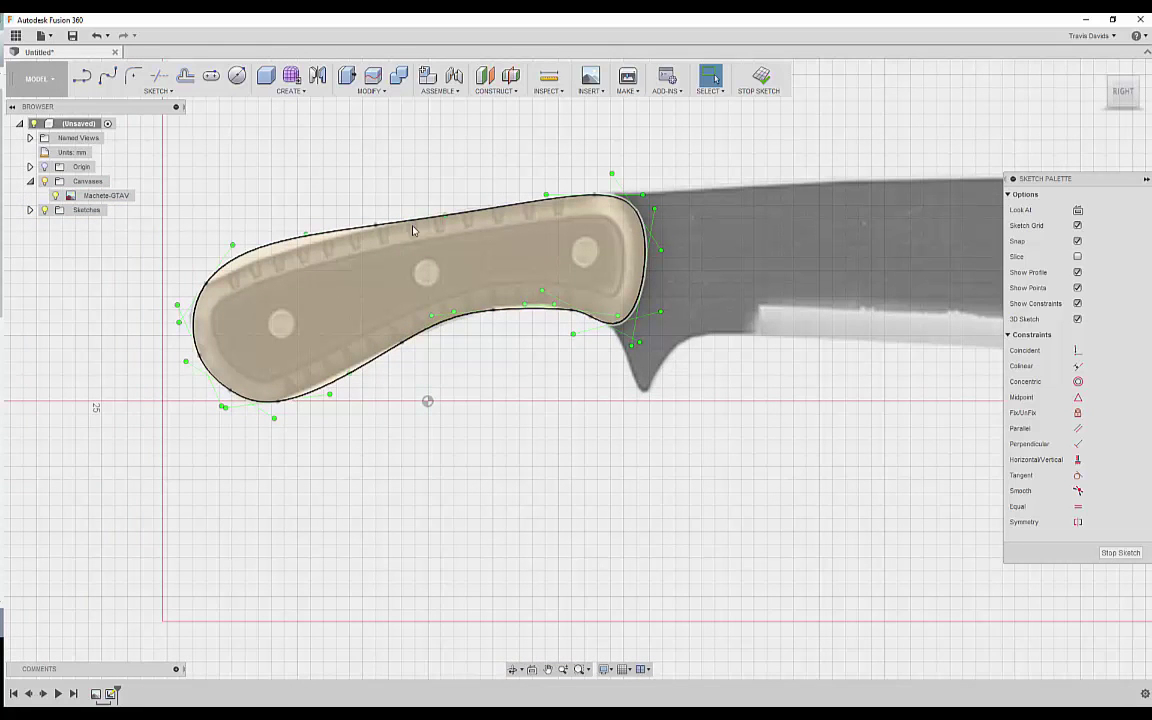
pyautogui.click(643, 279)
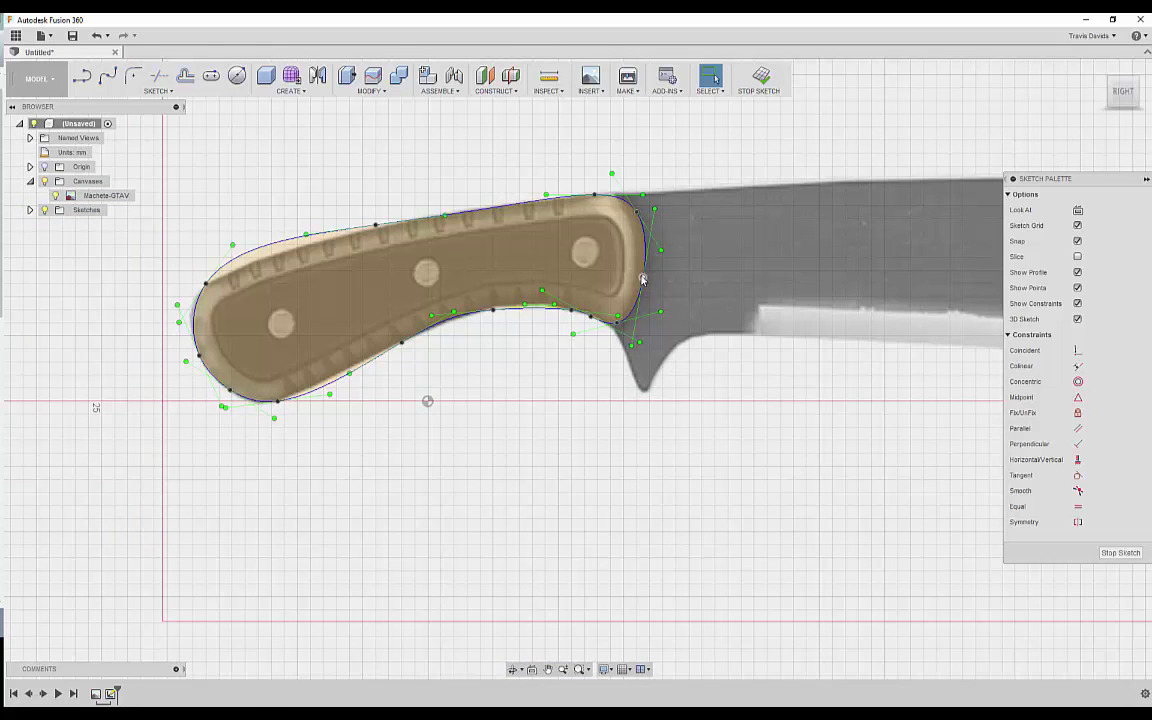
pyautogui.click(636, 272)
pyautogui.press('Escape')
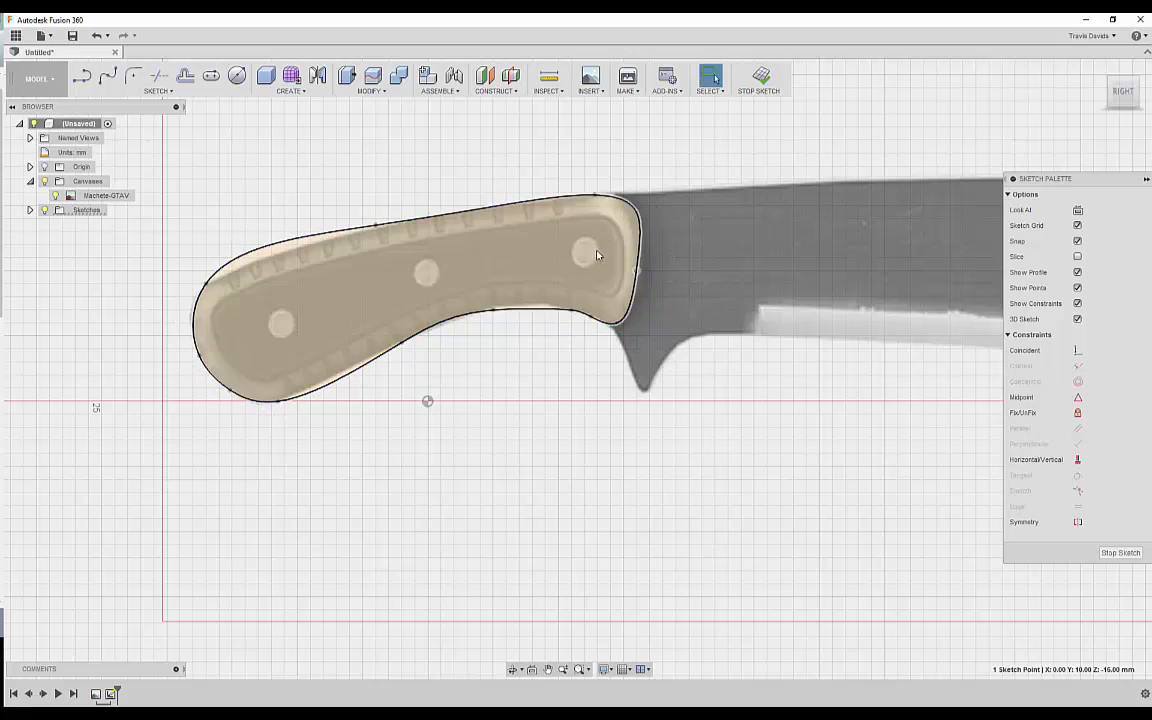
pyautogui.scroll(2, 605, 270)
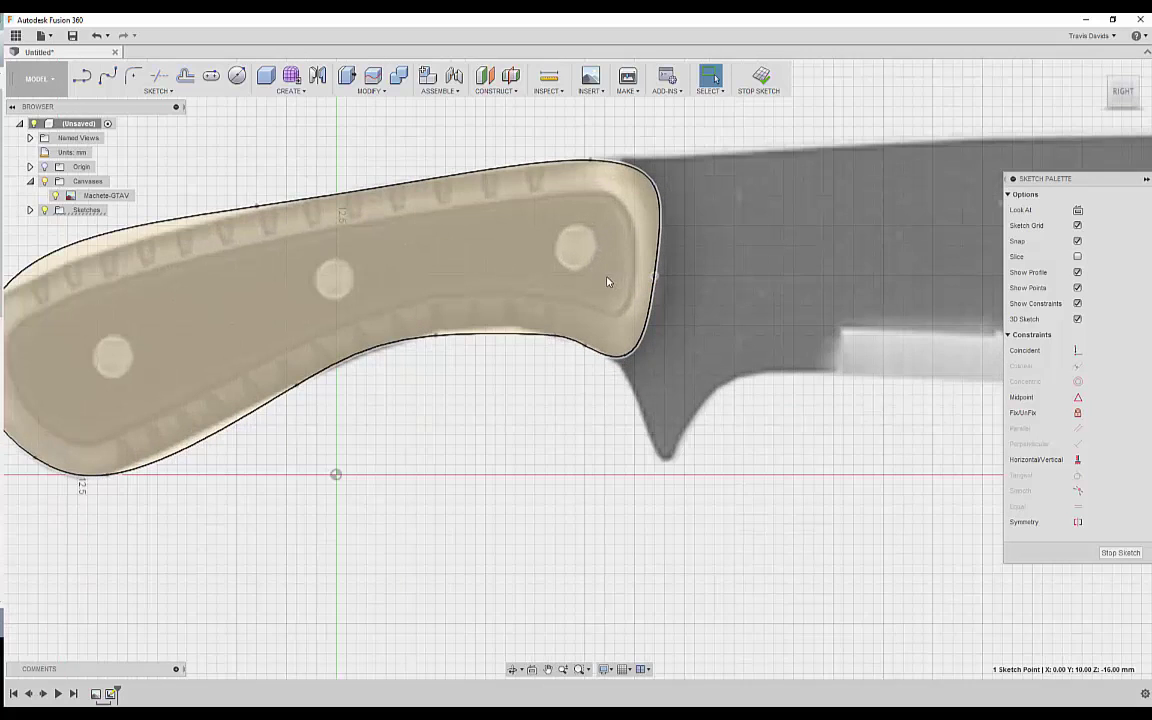
pyautogui.scroll(-3, 537, 274)
pyautogui.scroll(-3, 537, 274)
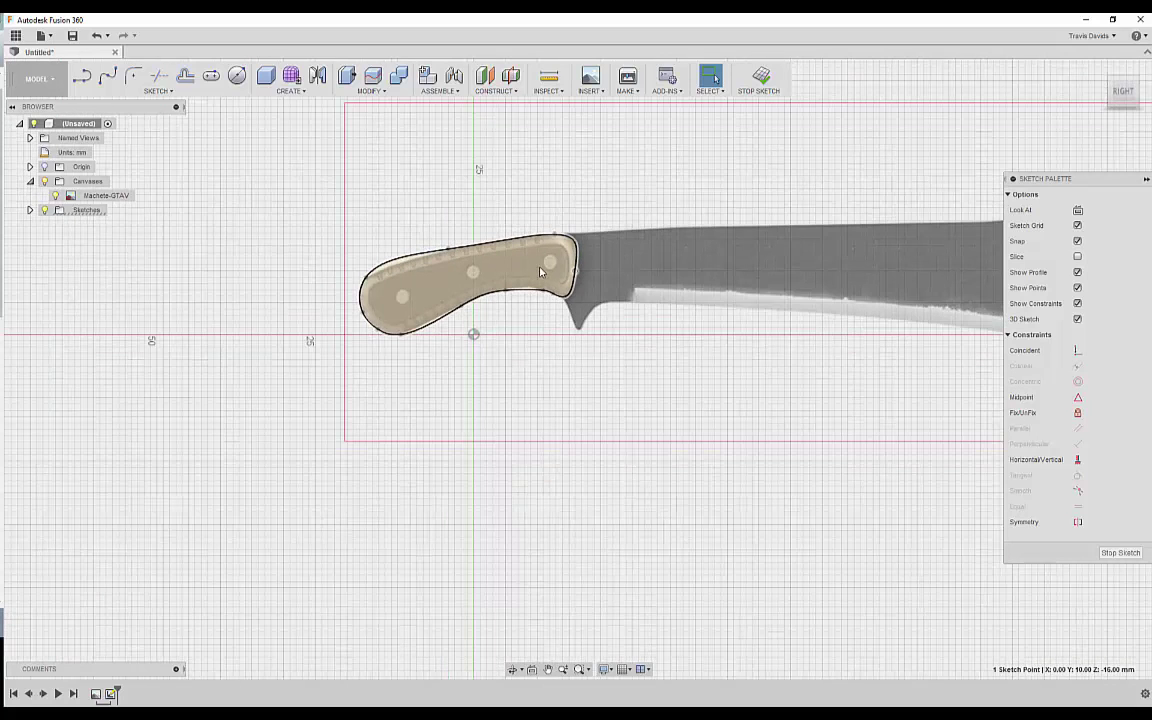
# Try to move the spline's fit point at the upper corner of the handle's blade end along the reference outline.
pyautogui.scroll(2, 540, 271)
pyautogui.scroll(4, 520, 233)
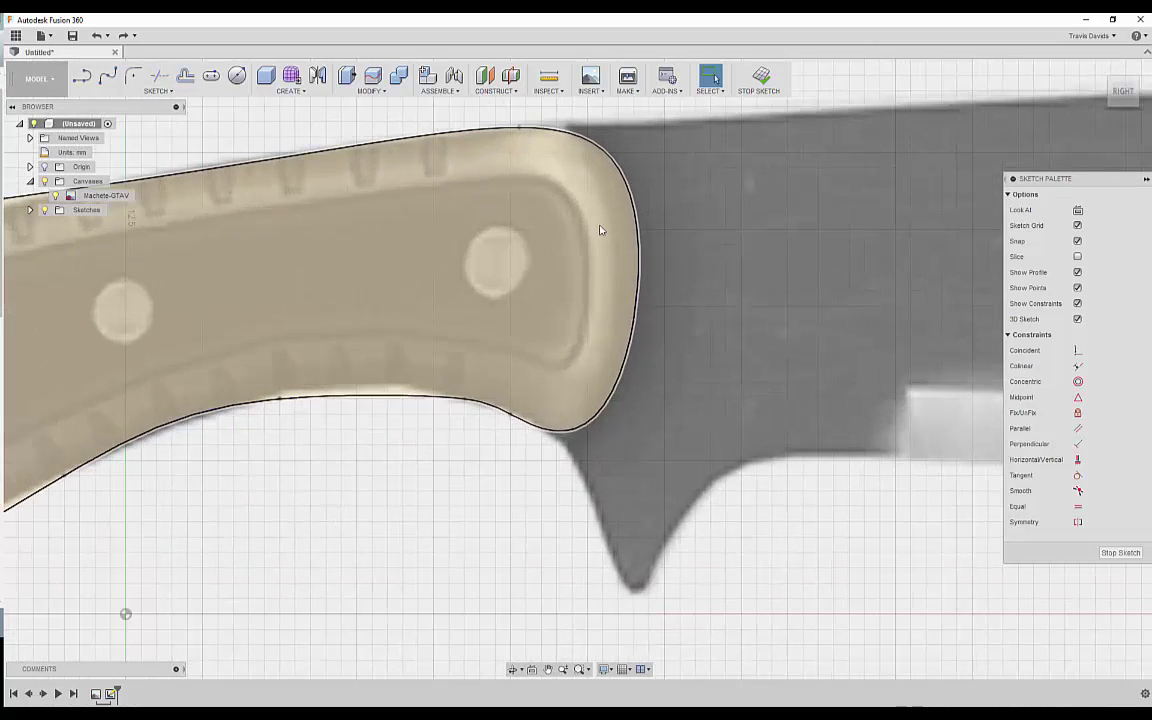
pyautogui.click(619, 170)
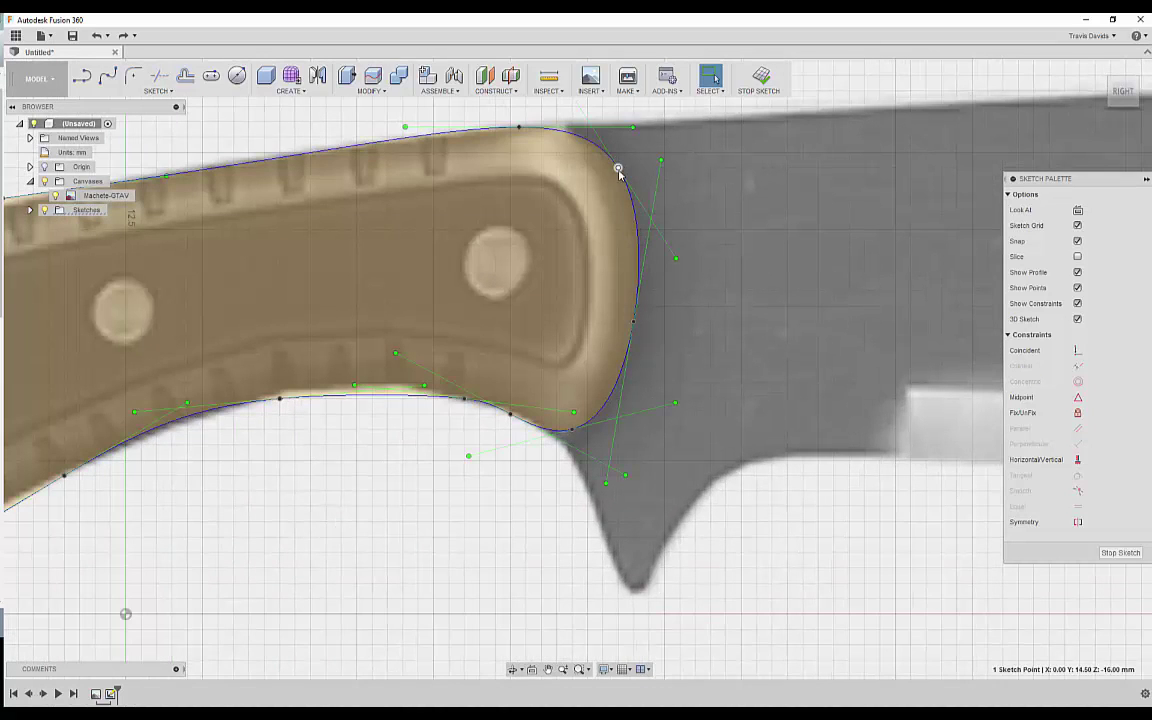
pyautogui.click(603, 152)
pyautogui.press('Escape')
# Extrude the handle profile symmetrically as a new body and hide the canvases.
pyautogui.scroll(-4, 521, 352)
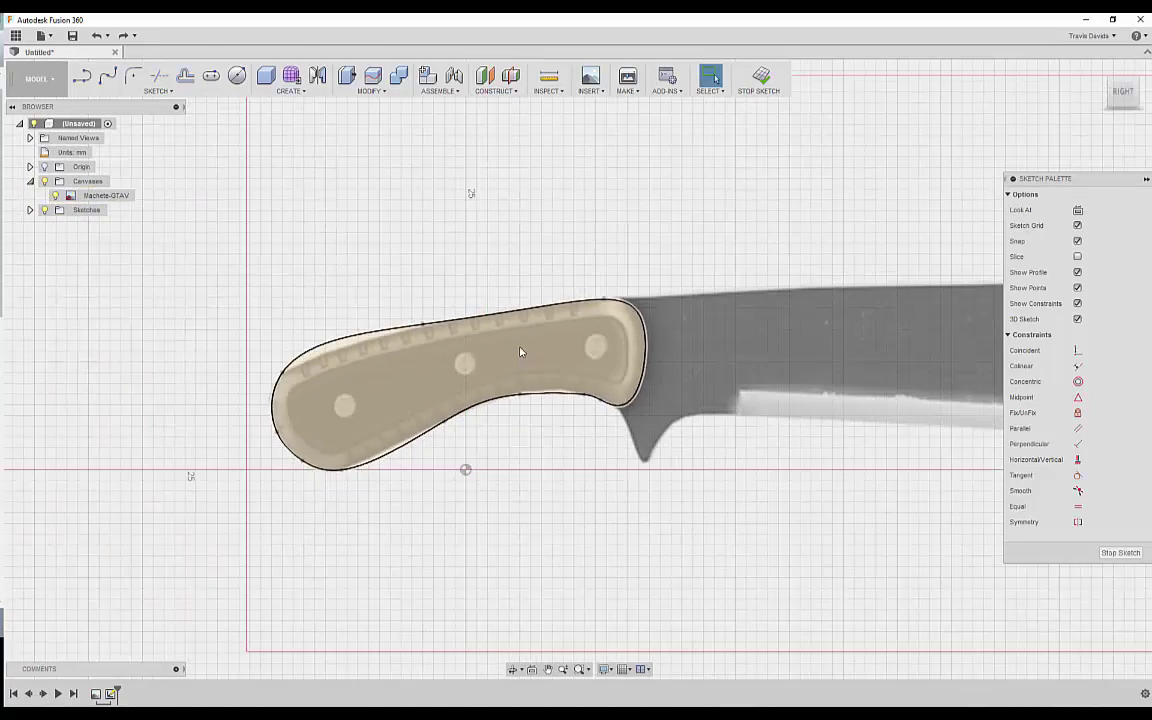
pyautogui.click(465, 358)
pyautogui.keyDown('shift'); pyautogui.moveTo(602, 473); pyautogui.dragTo(667, 490, button='middle'); pyautogui.keyUp('shift')
pyautogui.rightClick(667, 490)
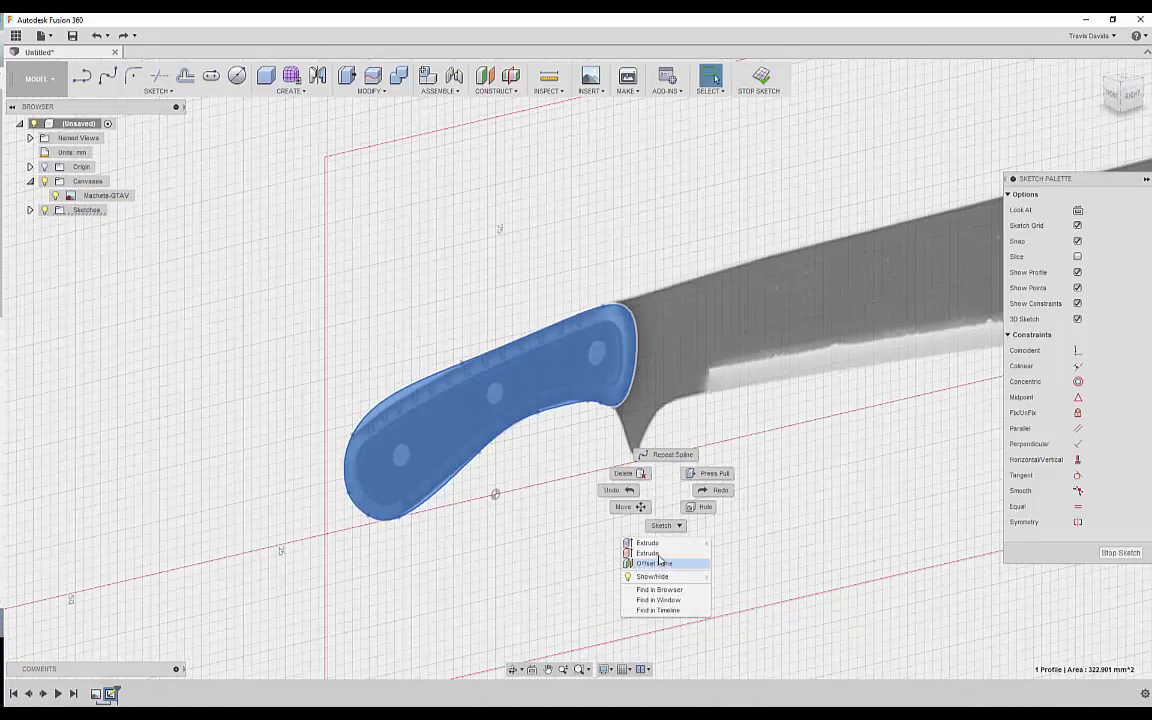
pyautogui.click(660, 552)
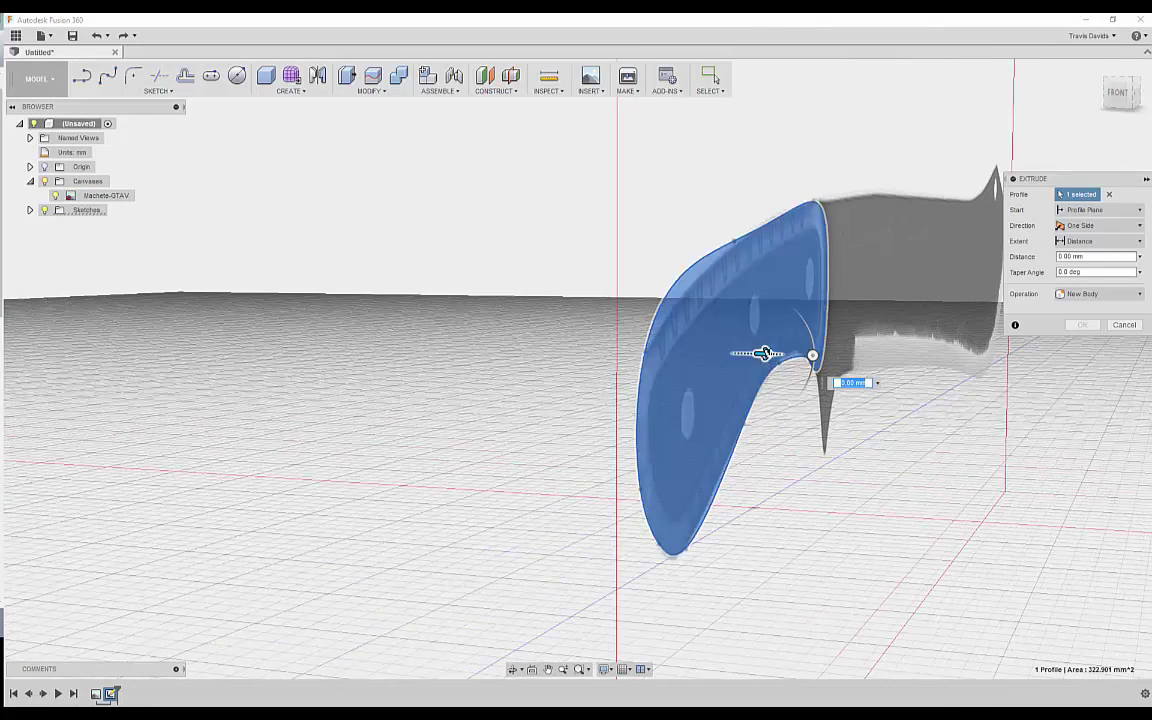
pyautogui.moveTo(795, 362); pyautogui.dragTo(815, 362)
pyautogui.click(1090, 230)
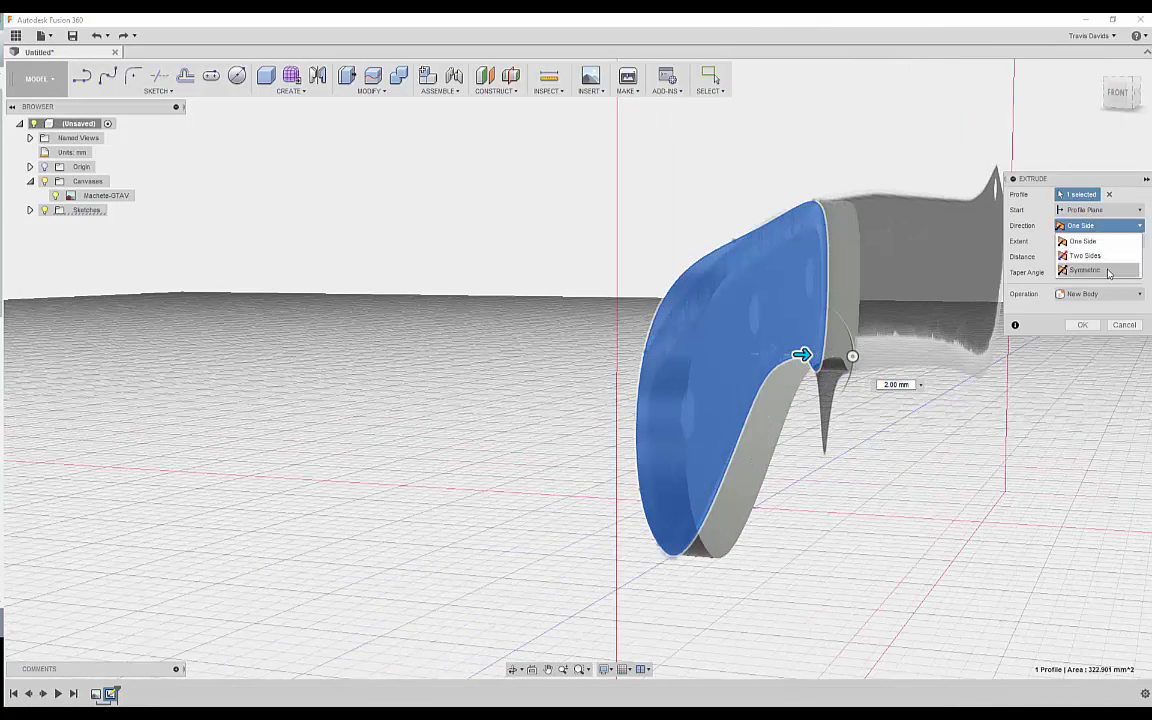
pyautogui.click(1108, 270)
pyautogui.keyDown('shift'); pyautogui.moveTo(802, 462); pyautogui.dragTo(814, 357, button='middle'); pyautogui.keyUp('shift')
pyautogui.moveTo(798, 344); pyautogui.dragTo(813, 344)
pyautogui.keyDown('shift'); pyautogui.moveTo(869, 328); pyautogui.dragTo(375, 489, button='middle'); pyautogui.keyUp('shift')
pyautogui.click(1082, 325)
pyautogui.keyDown('shift'); pyautogui.moveTo(884, 500); pyautogui.dragTo(893, 368, button='middle'); pyautogui.keyUp('shift')
pyautogui.click(46, 196)
# Chamfer the outline edge of the handle's side face by distance and angle, using 1 mm and 65 degrees.
pyautogui.keyDown('shift'); pyautogui.moveTo(602, 455); pyautogui.dragTo(687, 451, button='middle'); pyautogui.keyUp('shift')
pyautogui.click(642, 456)
pyautogui.keyDown('shift'); pyautogui.moveTo(740, 483); pyautogui.dragTo(764, 589, button='middle'); pyautogui.keyUp('shift')
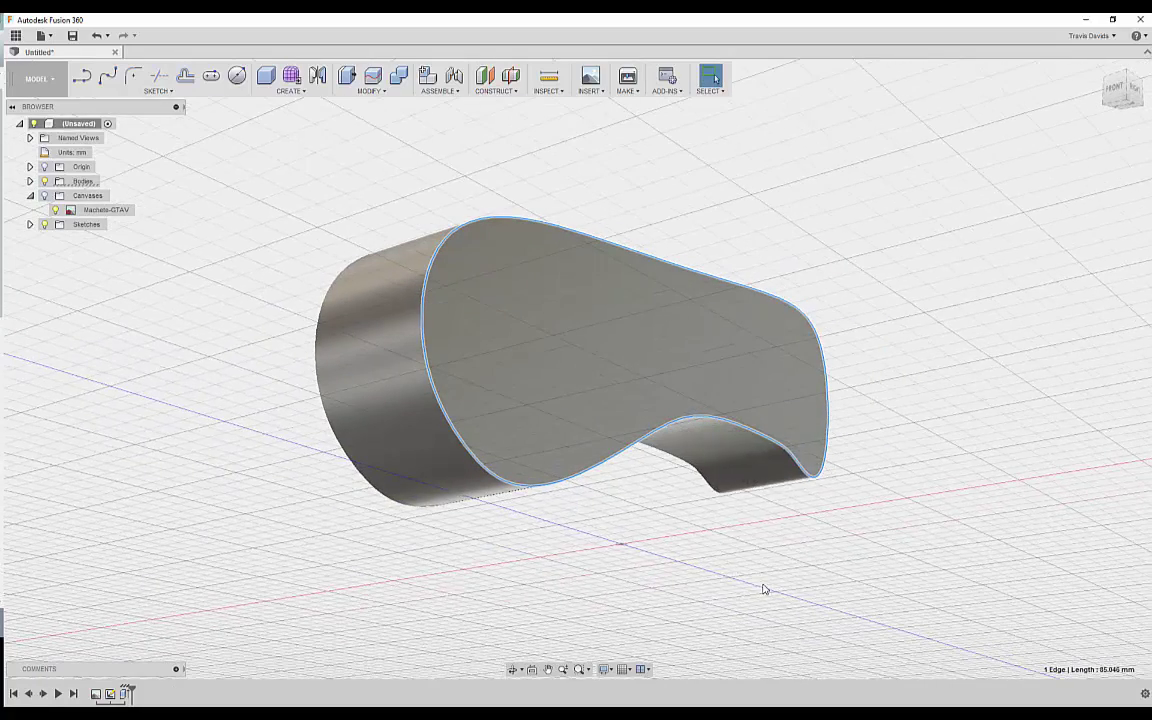
pyautogui.rightClick(764, 589)
pyautogui.click(743, 483)
pyautogui.scroll(5, 650, 440)
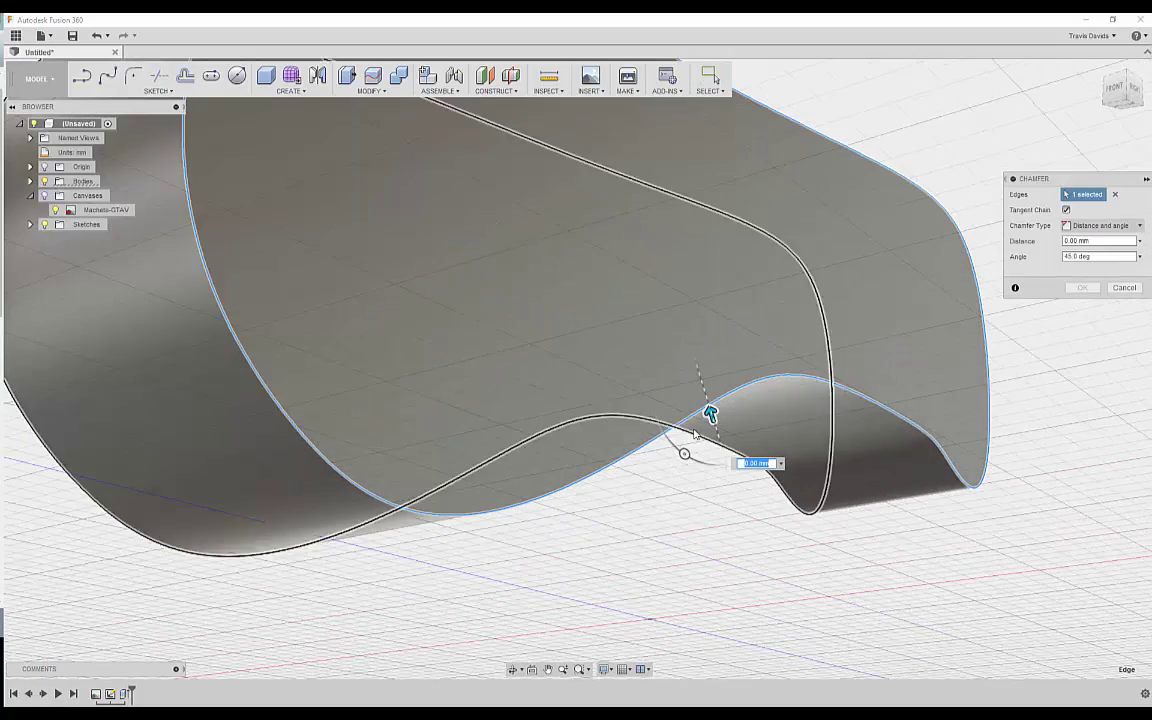
pyautogui.moveTo(703, 393); pyautogui.dragTo(698, 376)
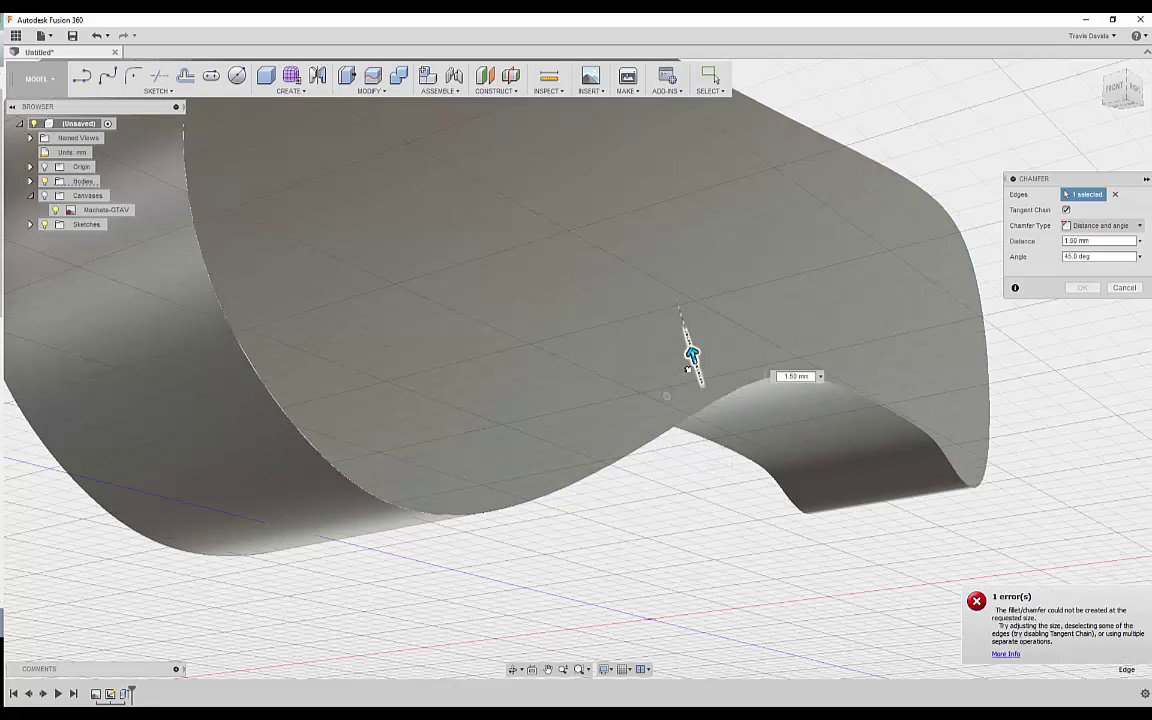
pyautogui.moveTo(674, 418); pyautogui.dragTo(652, 409)
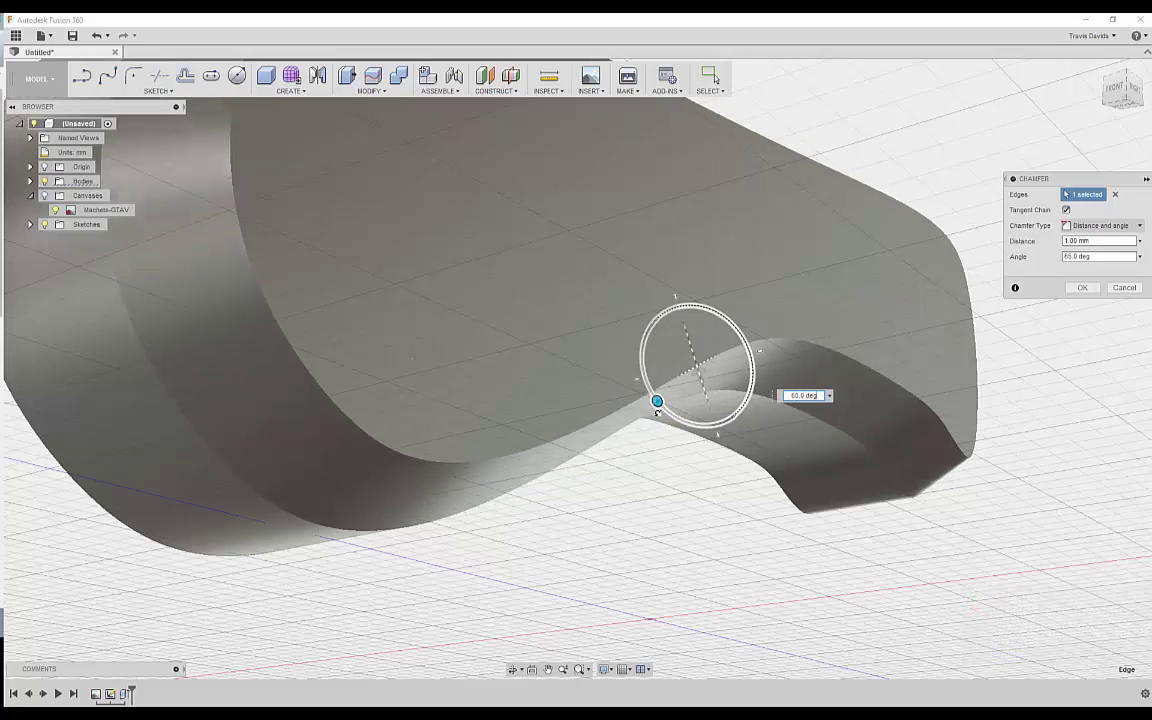
pyautogui.scroll(-5, 536, 418)
pyautogui.keyDown('shift'); pyautogui.moveTo(507, 361); pyautogui.dragTo(400, 350, button='middle'); pyautogui.keyUp('shift')
pyautogui.click(1100, 225)
pyautogui.click(1096, 270)
pyautogui.keyDown('shift'); pyautogui.moveTo(776, 268); pyautogui.dragTo(676, 301, button='middle'); pyautogui.keyUp('shift')
pyautogui.scroll(3, 676, 301)
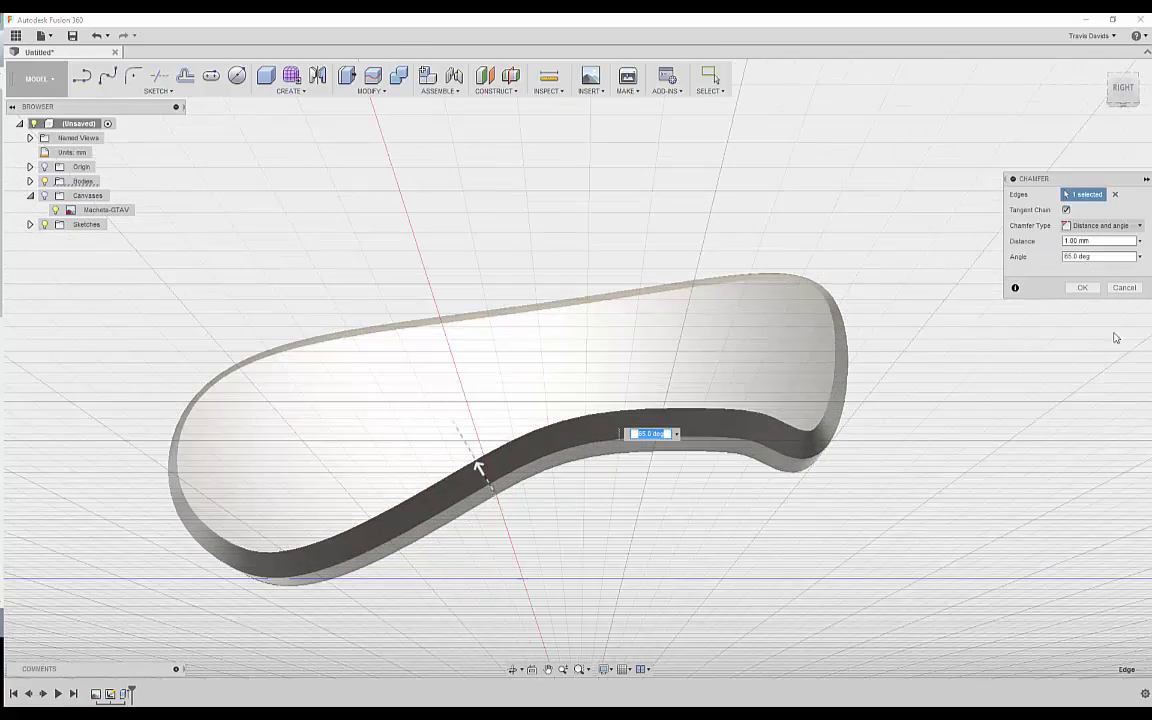
pyautogui.click(1082, 289)
# Start a constant-radius fillet on the outline edge inside the chamfer, trying a radius of 1.25 mm.
pyautogui.keyDown('shift'); pyautogui.moveTo(905, 440); pyautogui.dragTo(845, 565, button='middle'); pyautogui.keyUp('shift')
pyautogui.click(540, 457)
pyautogui.keyDown('shift'); pyautogui.moveTo(645, 520); pyautogui.dragTo(806, 485, button='middle'); pyautogui.keyUp('shift')
pyautogui.rightClick(806, 485)
pyautogui.click(781, 569)
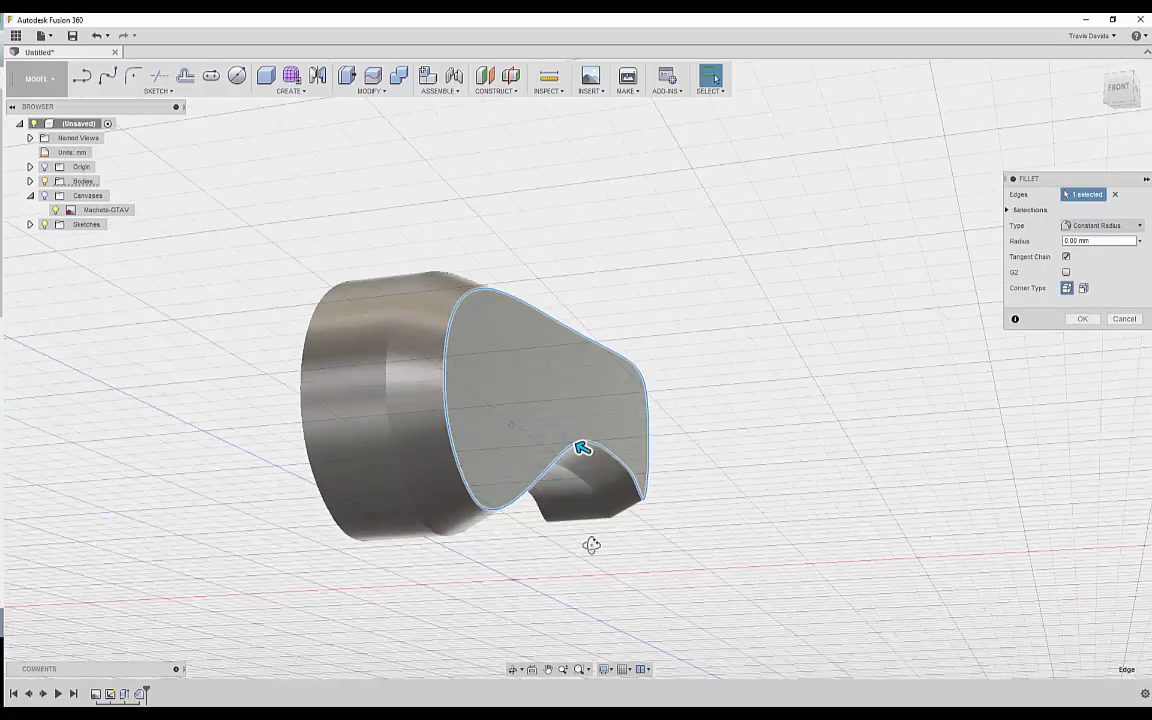
pyautogui.scroll(5, 605, 440)
pyautogui.moveTo(614, 427)
pyautogui.mouseDown()
pyautogui.moveTo(594, 414)
pyautogui.moveTo(605, 421)
pyautogui.mouseUp()
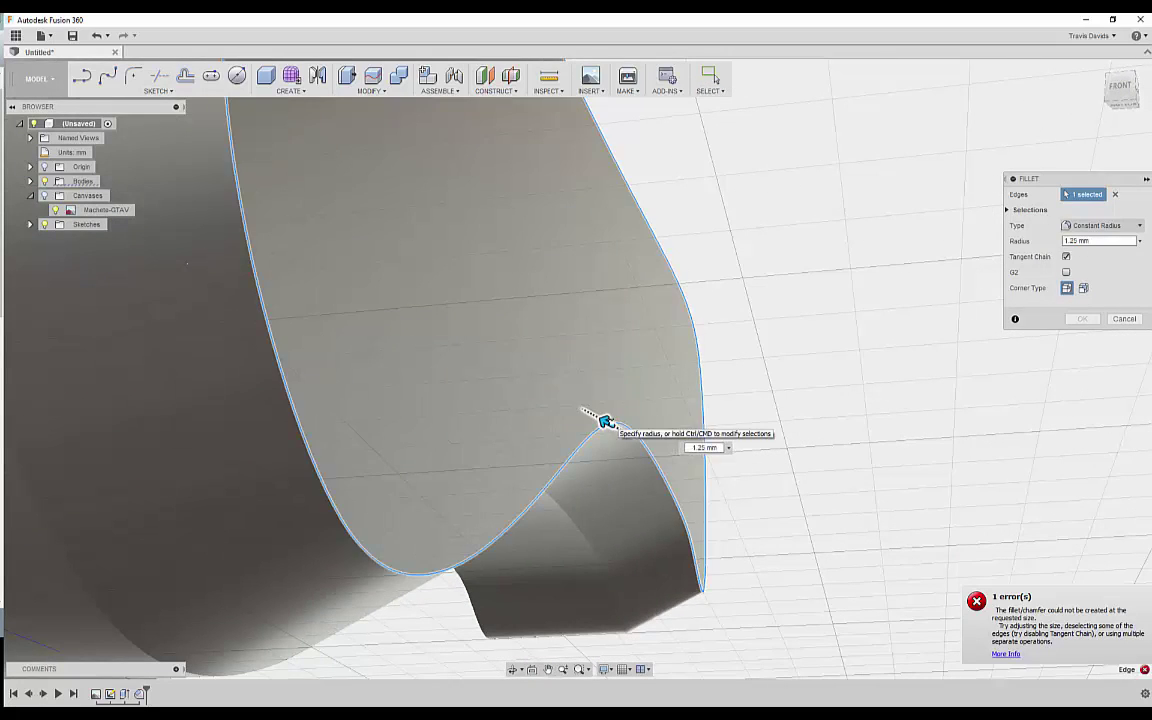
# Switch the visual style to Shaded with Visible Edges Only and reduce the fillet radius to 0.5 mm.
pyautogui.click(606, 670)
pyautogui.moveTo(617, 555)
pyautogui.click(780, 573)
pyautogui.scroll(2, 590, 429)
pyautogui.scroll(-2, 607, 407)
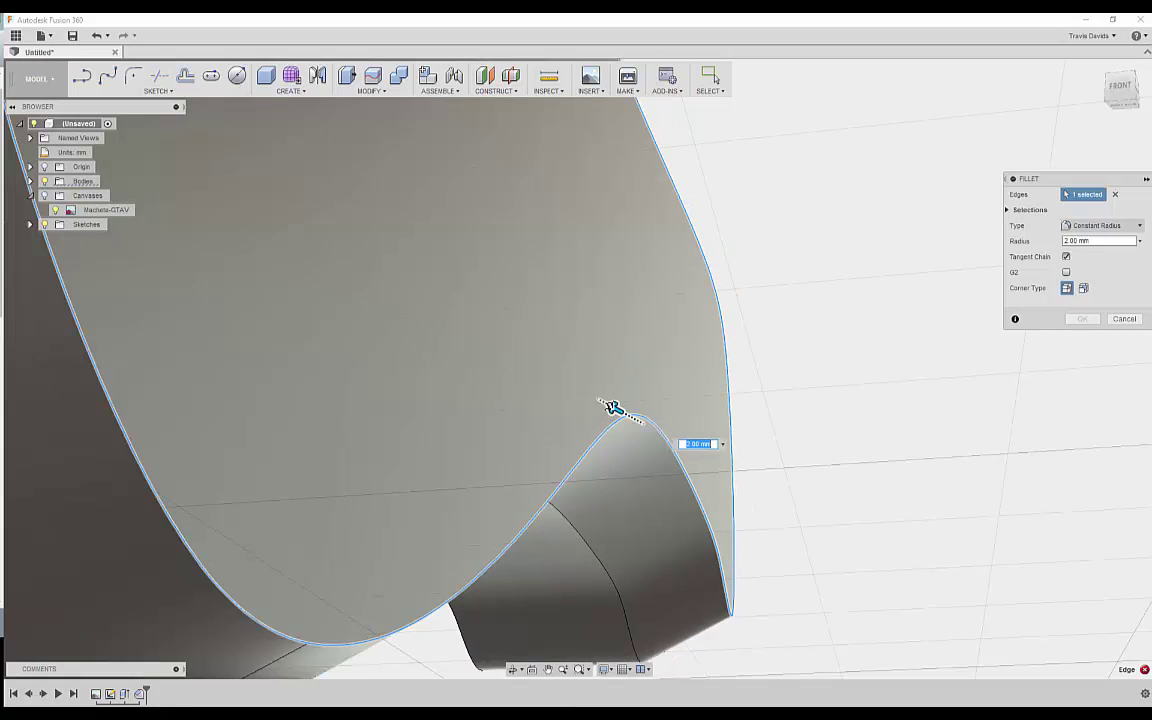
pyautogui.moveTo(633, 419); pyautogui.dragTo(630, 418)
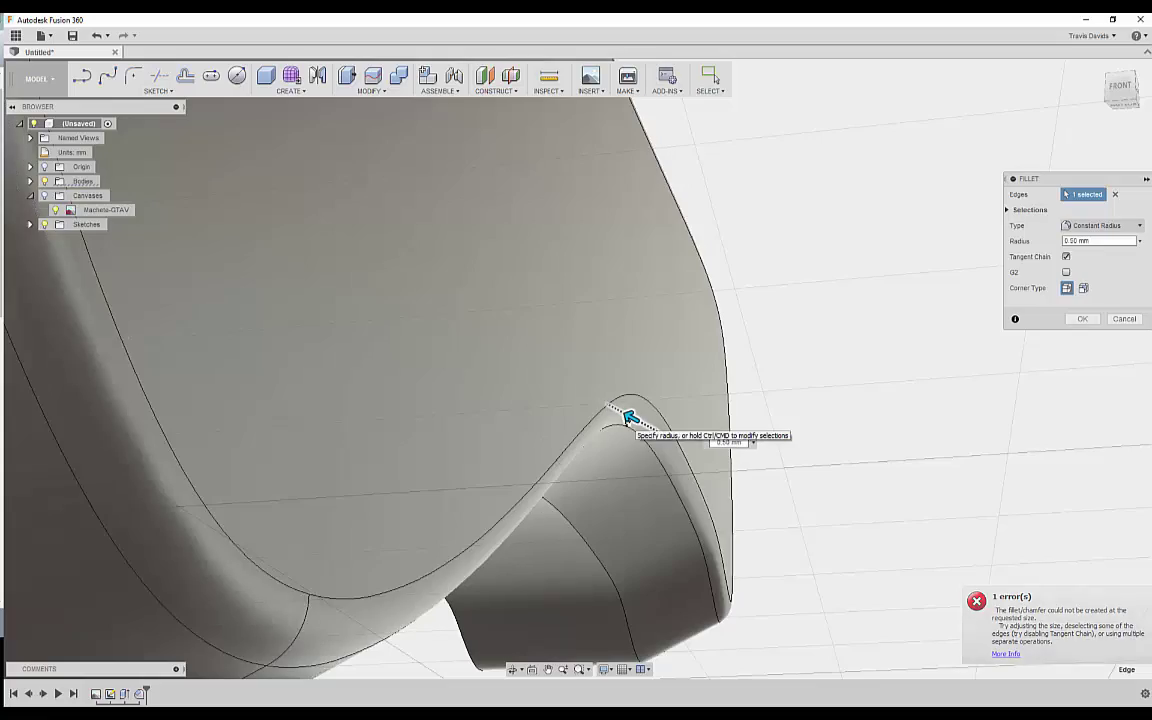
# Set the fillet radius to 0.71 mm and finish the fillet on the handle's side face.
pyautogui.keyDown('shift'); pyautogui.moveTo(517, 383); pyautogui.dragTo(493, 421, button='middle'); pyautogui.keyUp('shift')
pyautogui.scroll(-5, 499, 419)
pyautogui.moveTo(604, 362)
pyautogui.keyDown('shift'); pyautogui.mouseDown(button='middle')
pyautogui.moveTo(584, 356)
pyautogui.moveTo(589, 327)
pyautogui.moveTo(591, 364)
pyautogui.moveTo(560, 385)
pyautogui.moveTo(398, 411)
pyautogui.moveTo(470, 460)
pyautogui.moveTo(532, 398)
pyautogui.moveTo(610, 357)
pyautogui.mouseUp(button='middle'); pyautogui.keyUp('shift')
pyautogui.scroll(6, 635, 342)
pyautogui.scroll(2, 700, 360)
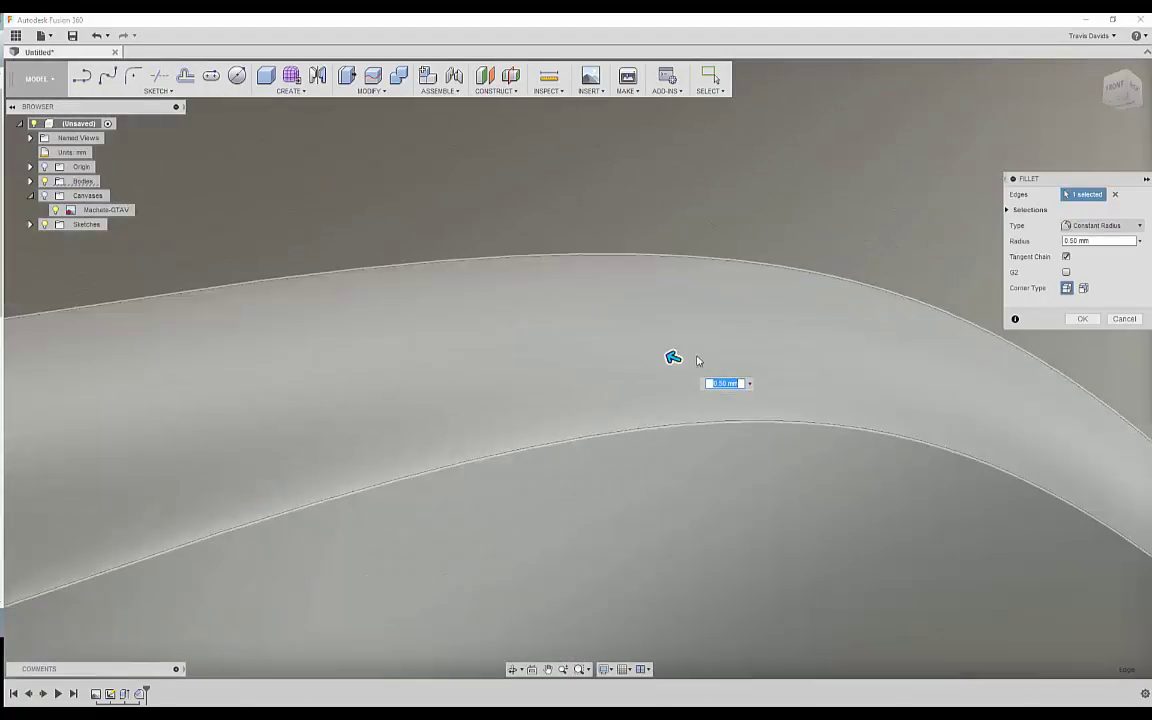
pyautogui.click(764, 384)
pyautogui.click(770, 384)
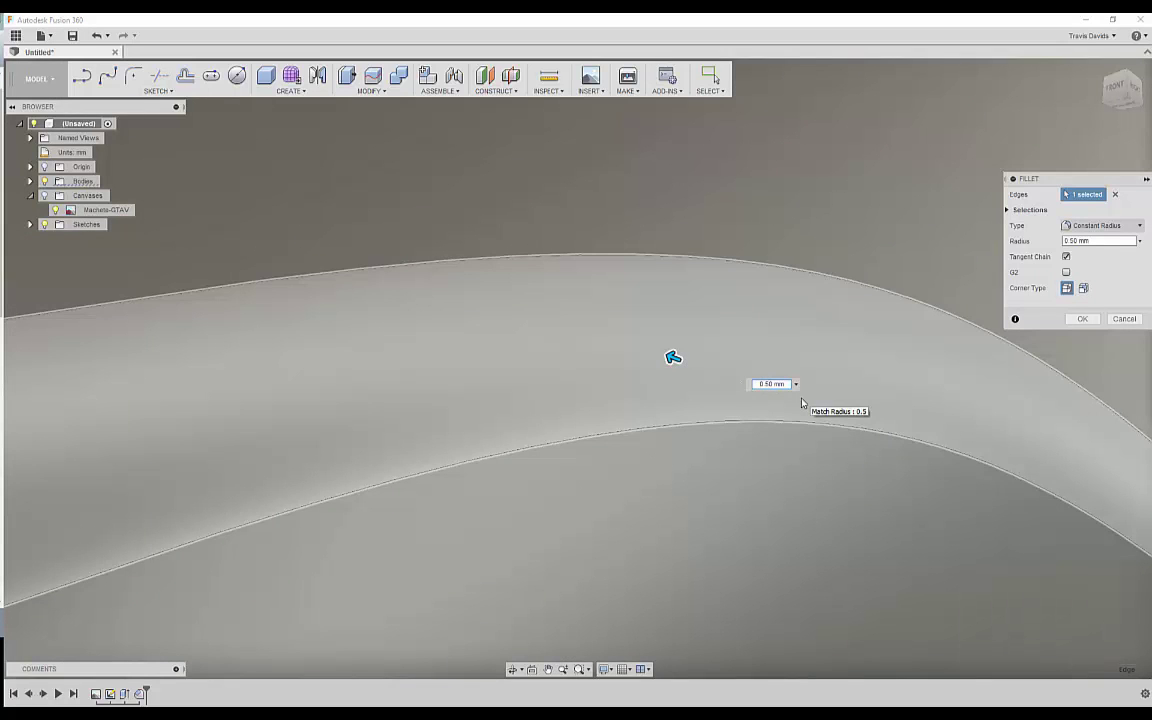
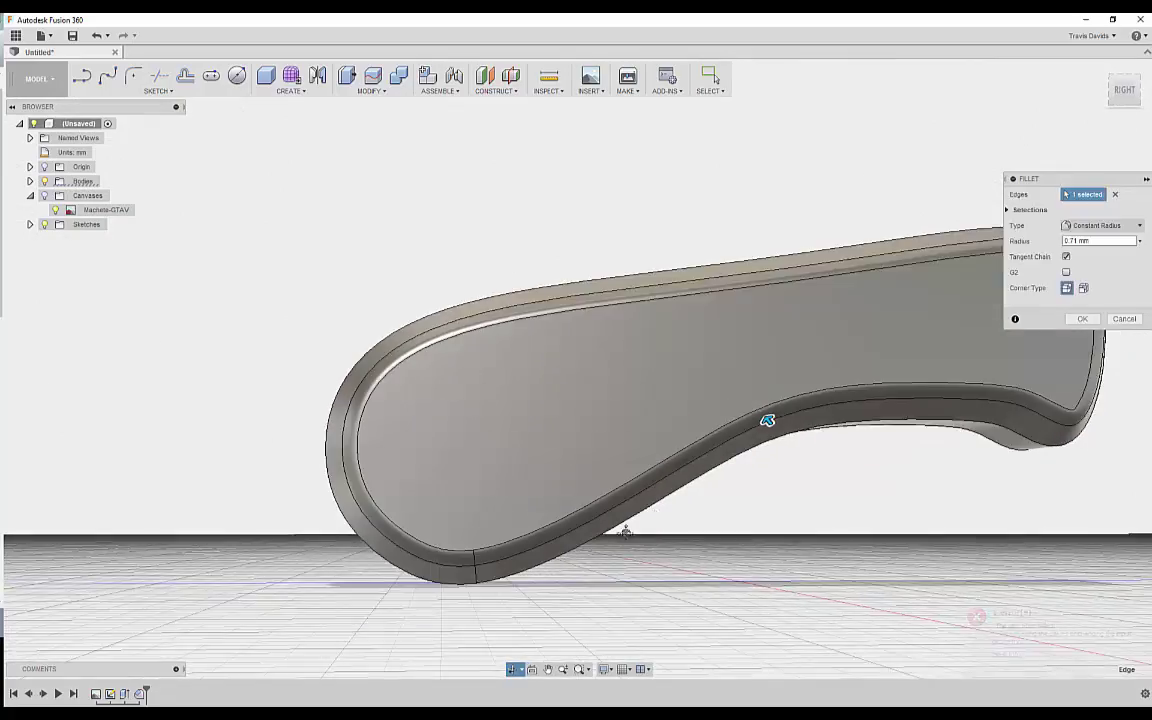
pyautogui.keyDown('shift'); pyautogui.moveTo(644, 517); pyautogui.dragTo(738, 545, button='middle'); pyautogui.keyUp('shift')
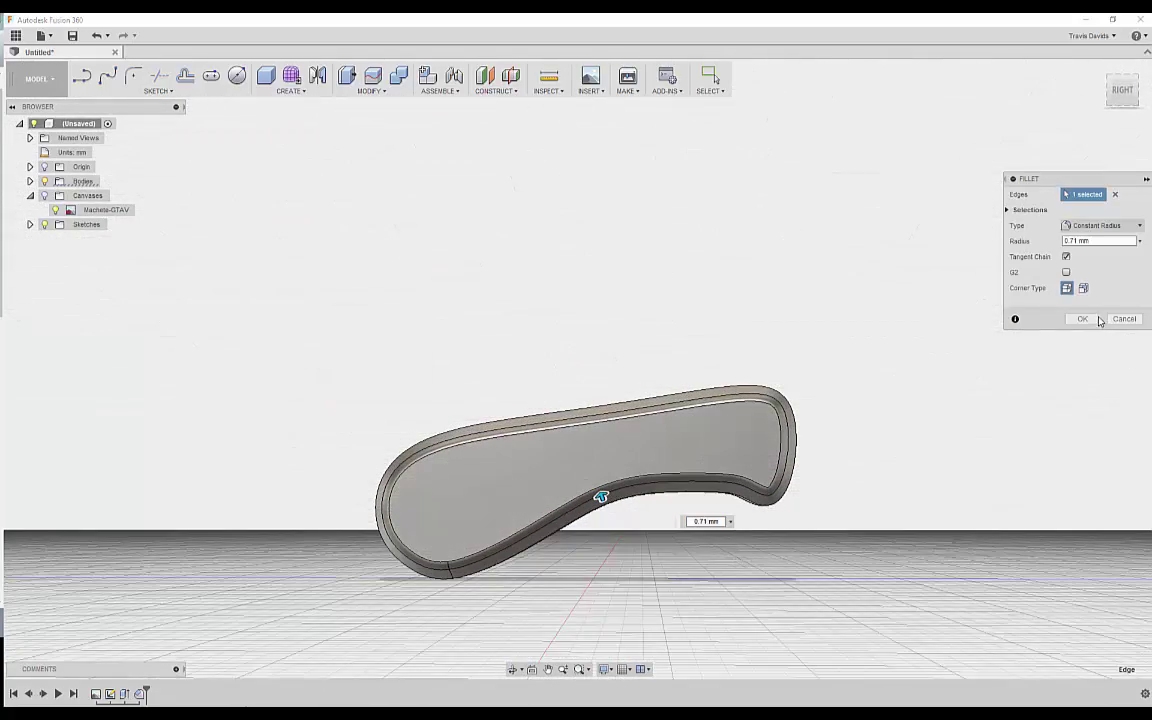
pyautogui.click(1096, 319)
# Set the visual style to Shaded and inspect the rounded handle body.
pyautogui.keyDown('shift'); pyautogui.moveTo(830, 382); pyautogui.dragTo(677, 629, button='middle'); pyautogui.keyUp('shift')
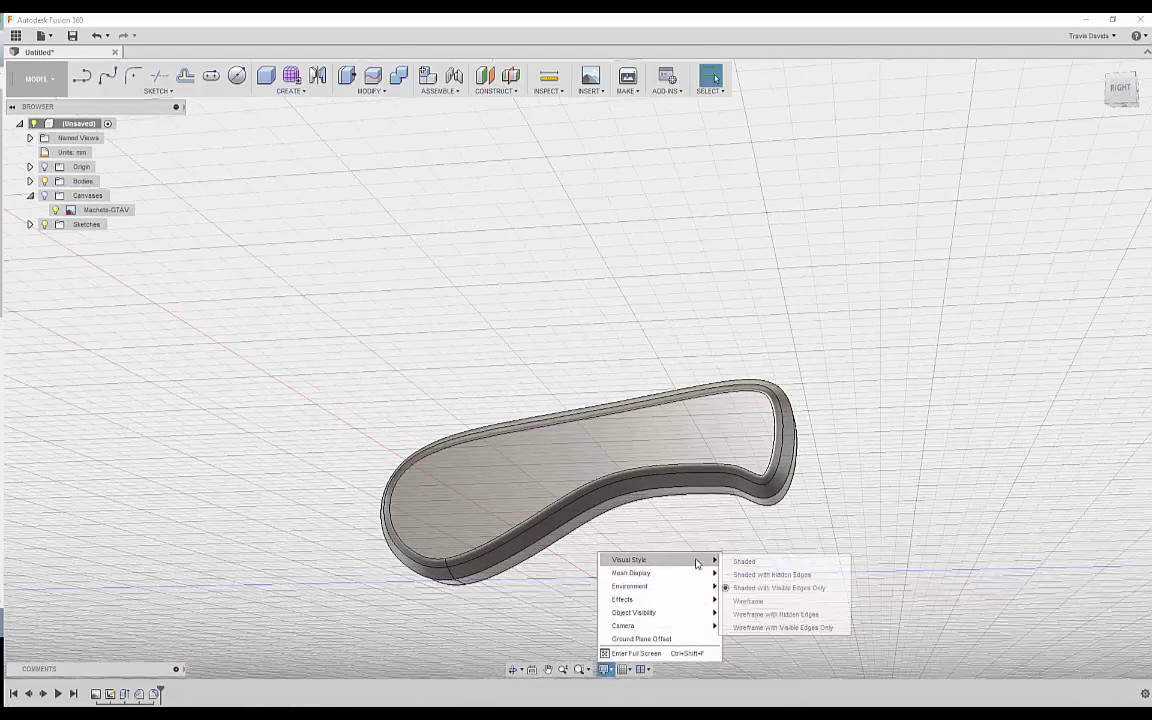
pyautogui.click(746, 562)
pyautogui.moveTo(743, 571)
pyautogui.keyDown('shift'); pyautogui.mouseDown(button='middle')
pyautogui.moveTo(717, 558)
pyautogui.moveTo(743, 563)
pyautogui.moveTo(751, 581)
pyautogui.moveTo(699, 548)
pyautogui.moveTo(623, 556)
pyautogui.moveTo(745, 543)
pyautogui.mouseUp(button='middle'); pyautogui.keyUp('shift')
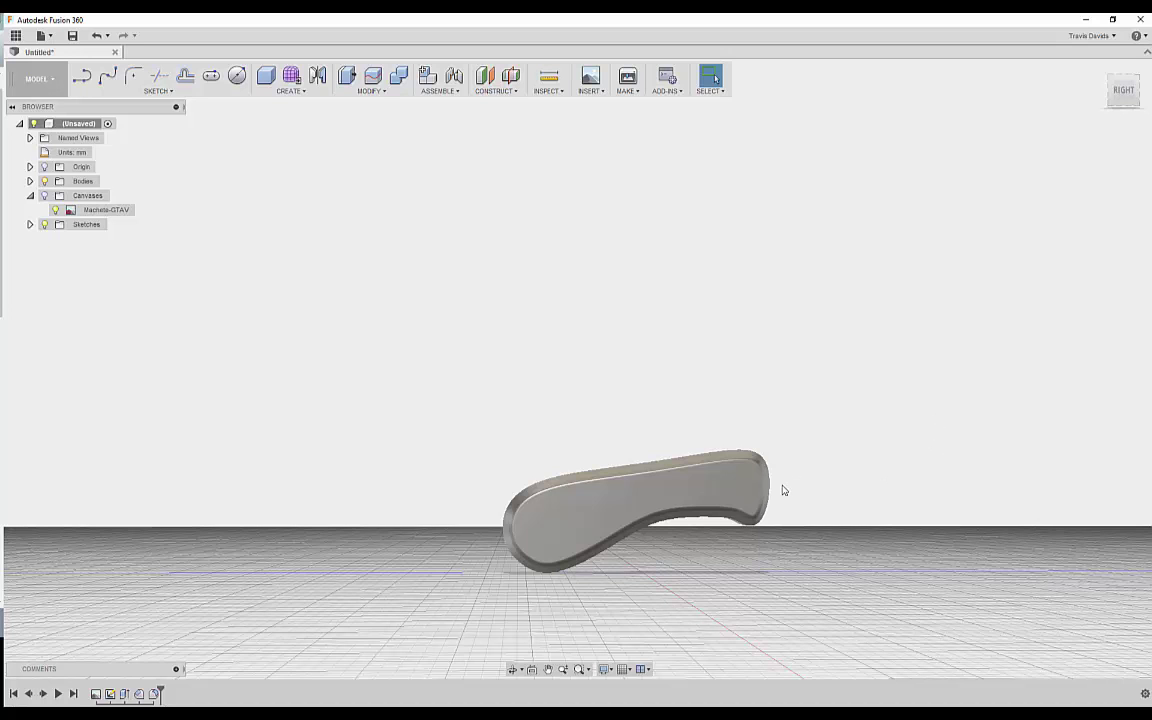
pyautogui.scroll(2, 775, 495)
pyautogui.scroll(3, 728, 528)
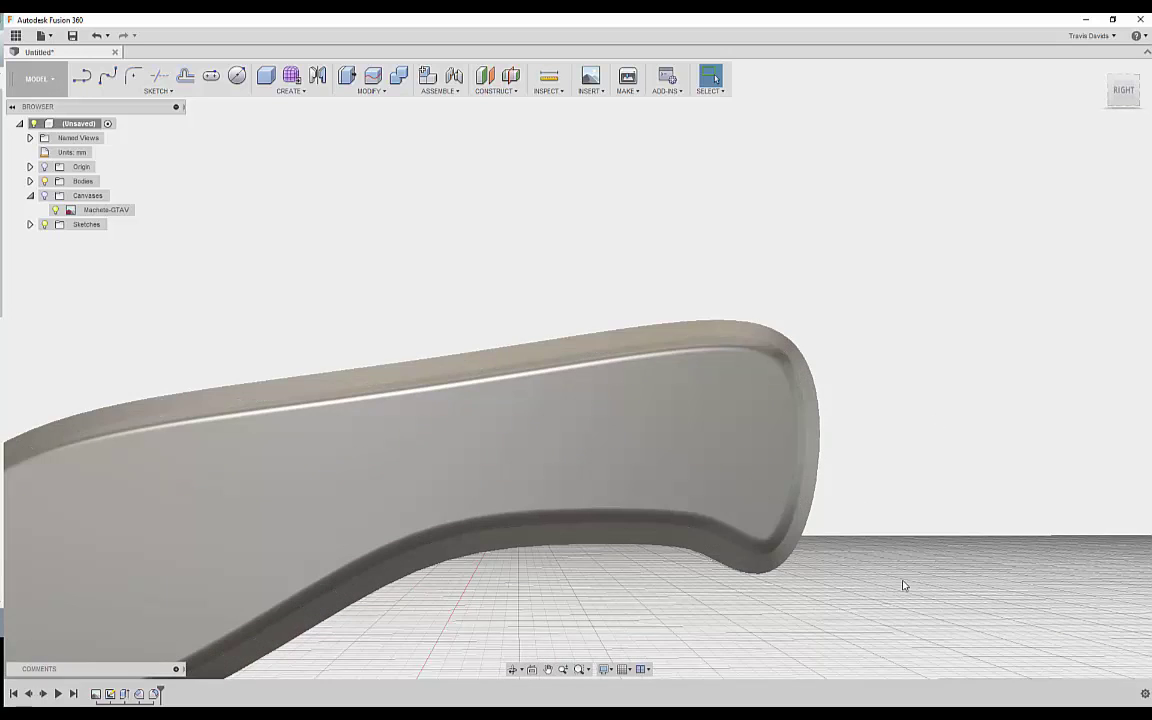
pyautogui.keyDown('shift'); pyautogui.moveTo(905, 586); pyautogui.dragTo(836, 560, button='middle'); pyautogui.keyUp('shift')
pyautogui.scroll(-3, 836, 560)
# Undo the fillet, chamfer and extrusion to return to editing the handle sketch.
pyautogui.hotkey('ctrl', 'z')
pyautogui.hotkey('ctrl', 'z')
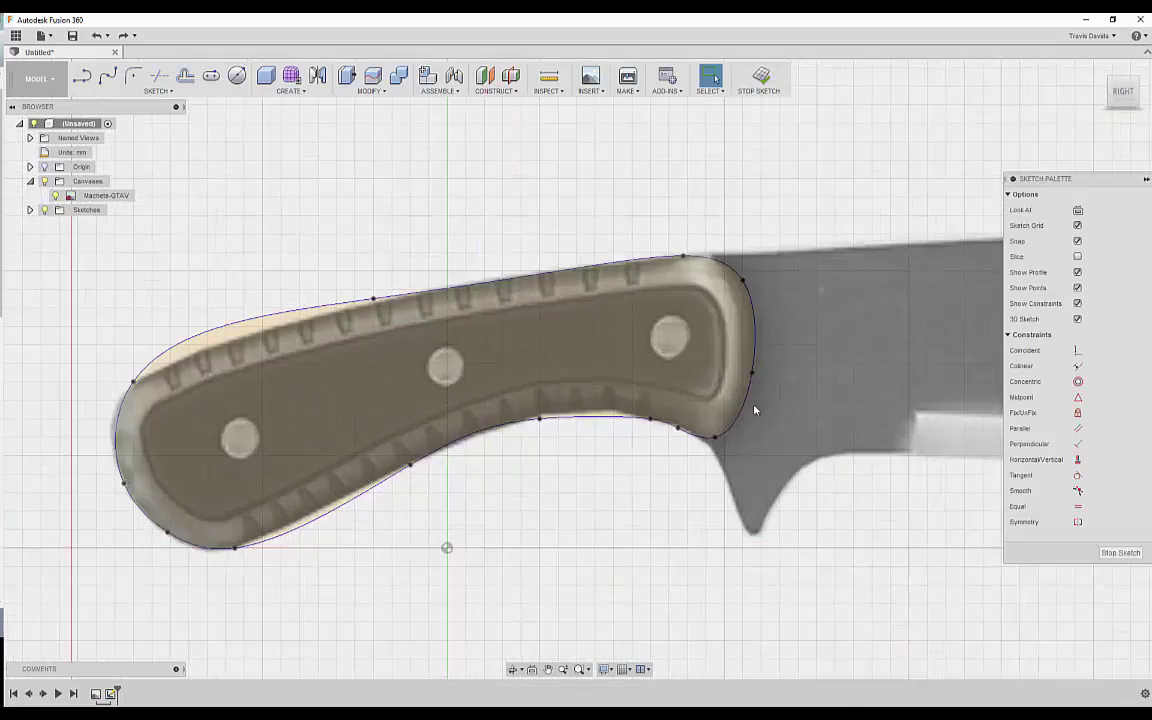
# Reposition the spline's fit points along the handle's lower edge near the guard to follow the reference image's concave curve.
pyautogui.scroll(3, 736, 405)
pyautogui.moveTo(605, 426); pyautogui.dragTo(557, 420)
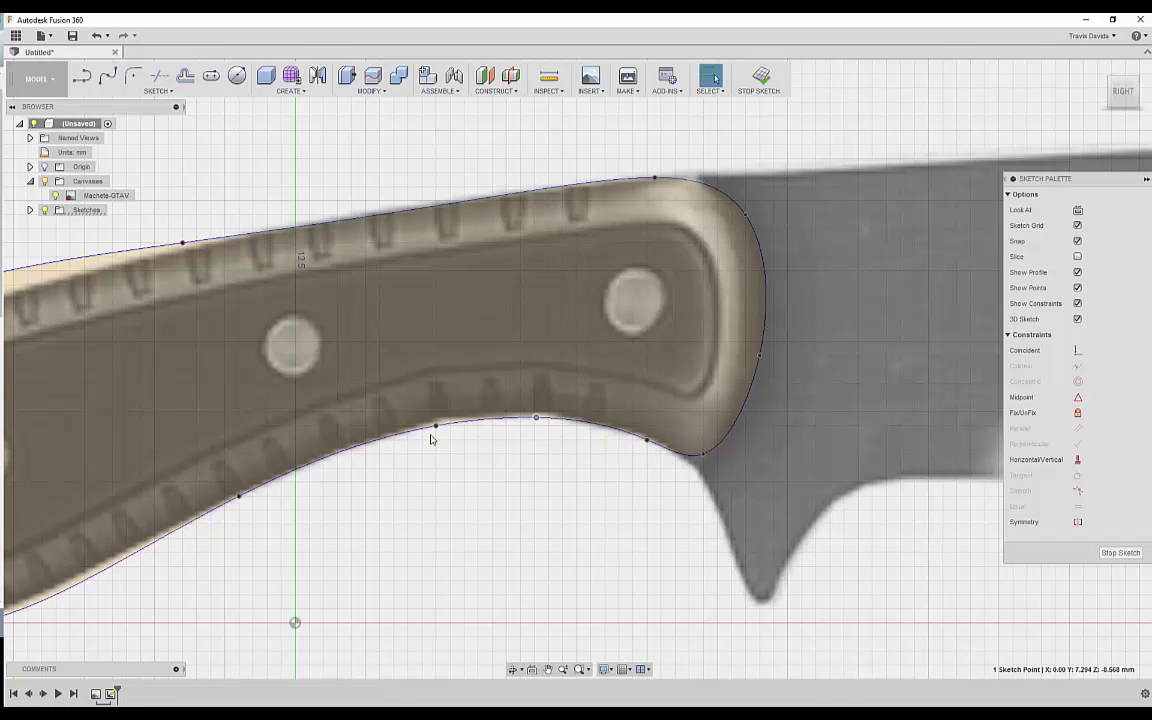
pyautogui.moveTo(644, 441); pyautogui.dragTo(632, 432)
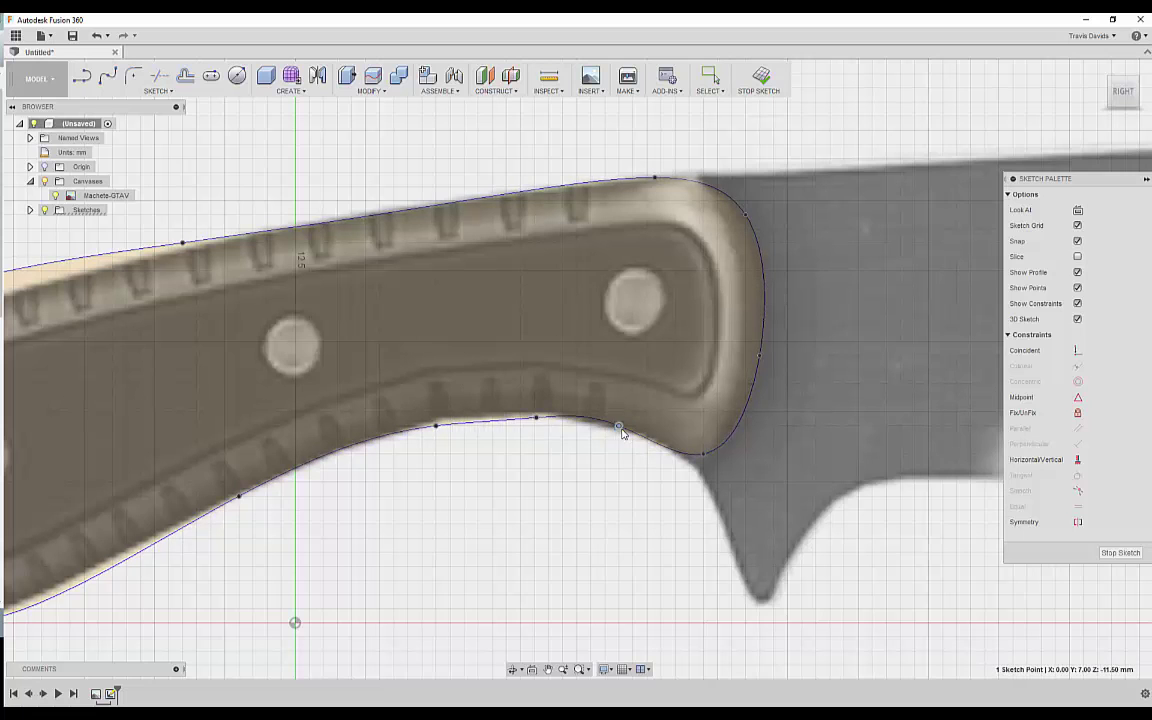
pyautogui.moveTo(537, 418); pyautogui.dragTo(506, 414)
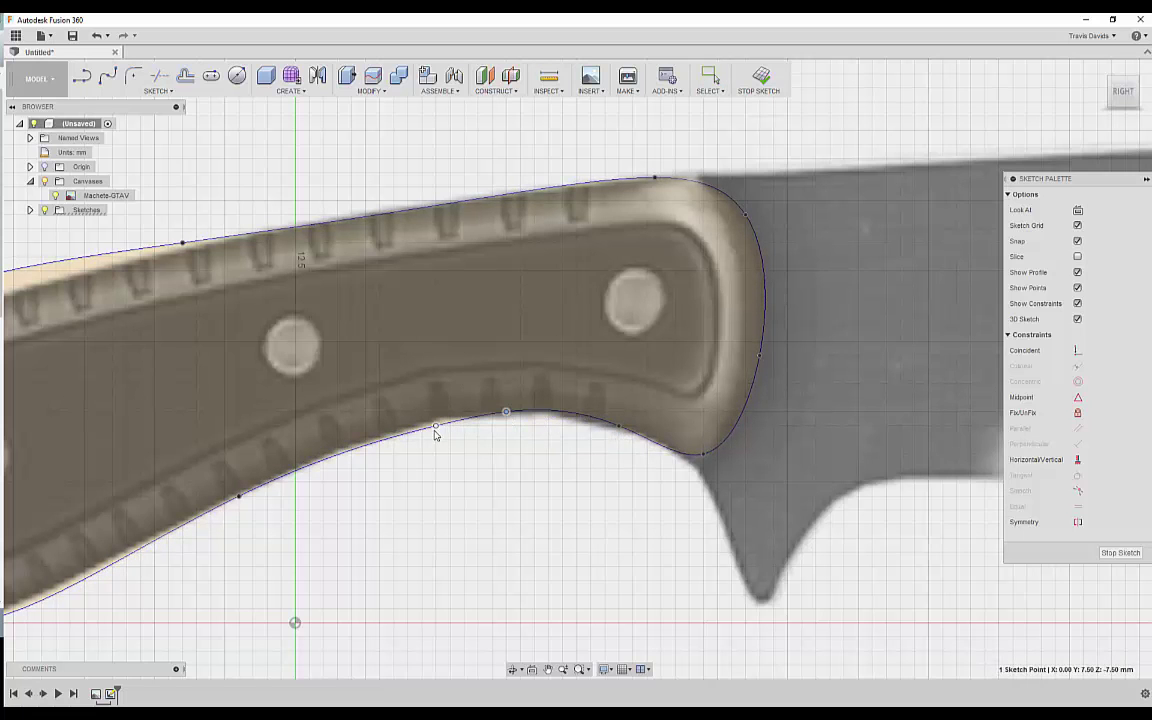
pyautogui.moveTo(436, 432); pyautogui.dragTo(398, 426)
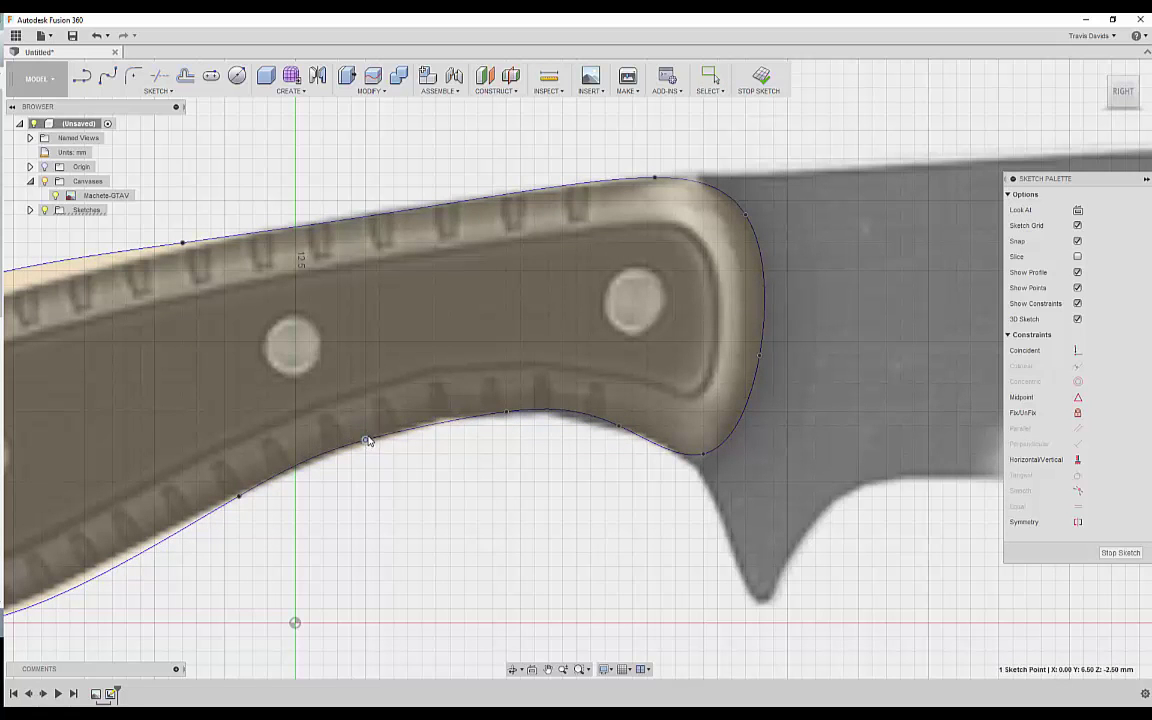
# Fine-tune the lower-edge fit points from the concave finger area towards the butt to match the reference image.
pyautogui.scroll(-3, 300, 500)
pyautogui.scroll(2, 305, 488)
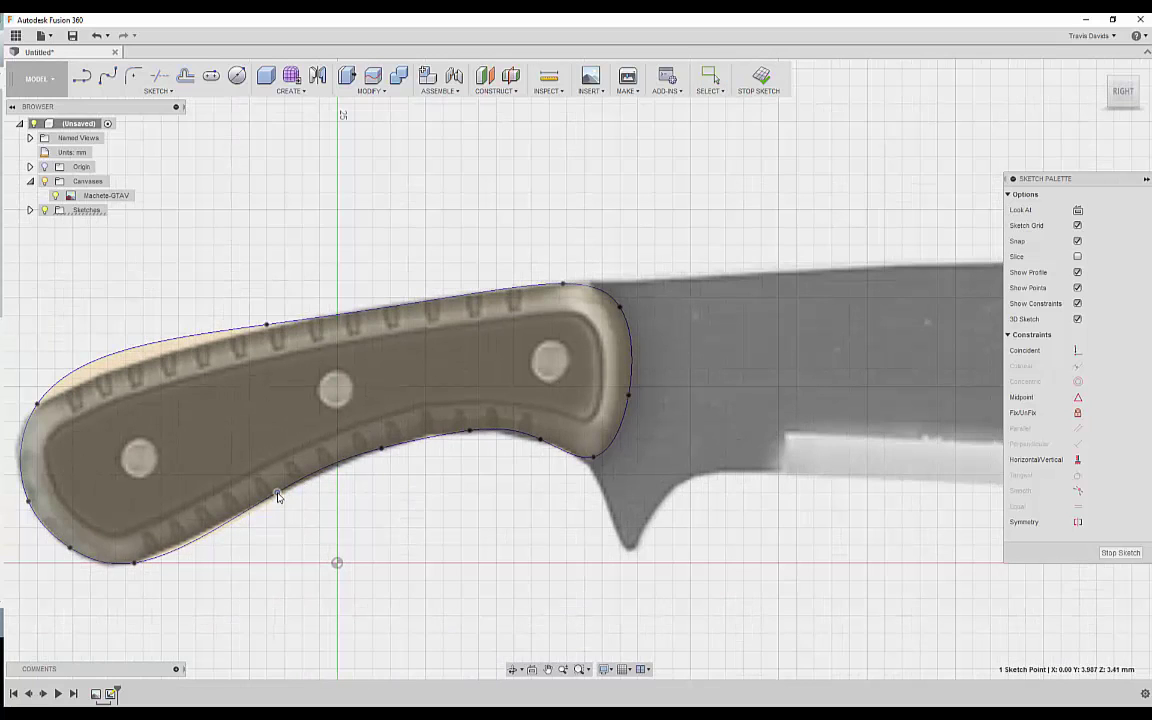
pyautogui.press('Escape')
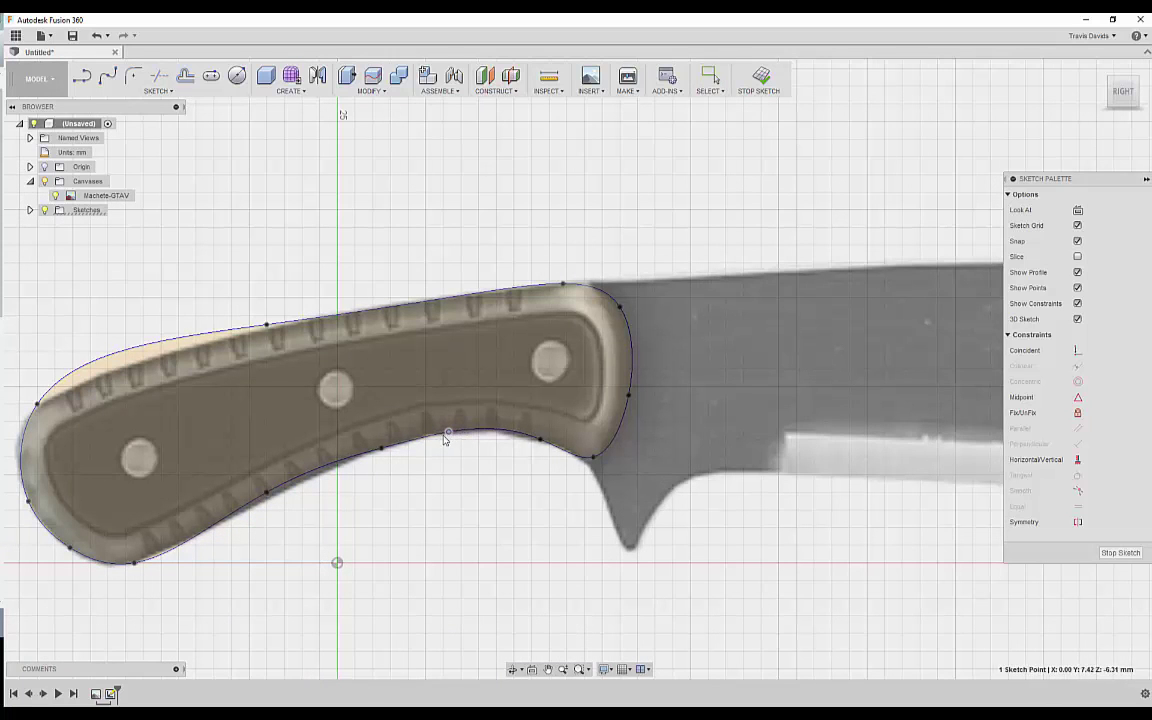
pyautogui.click(381, 448)
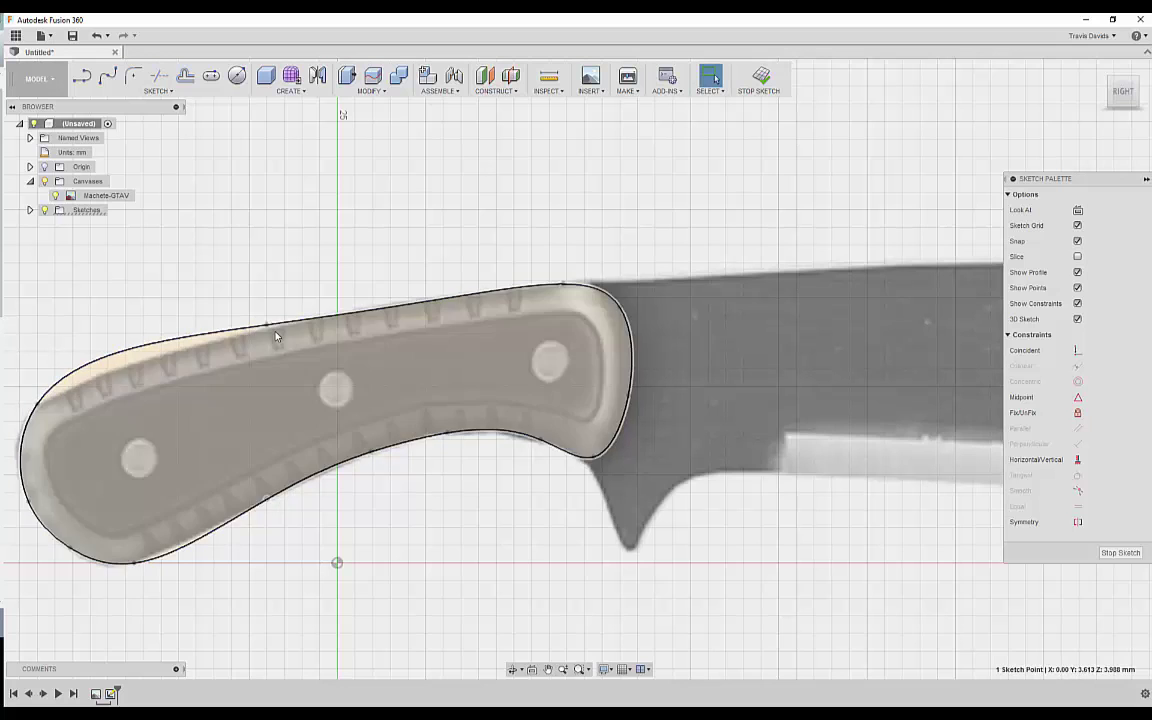
# Adjust the tangent at the upper butt fit point so the spline follows the handle's top edge in the reference image.
pyautogui.click(268, 326)
pyautogui.click(178, 346)
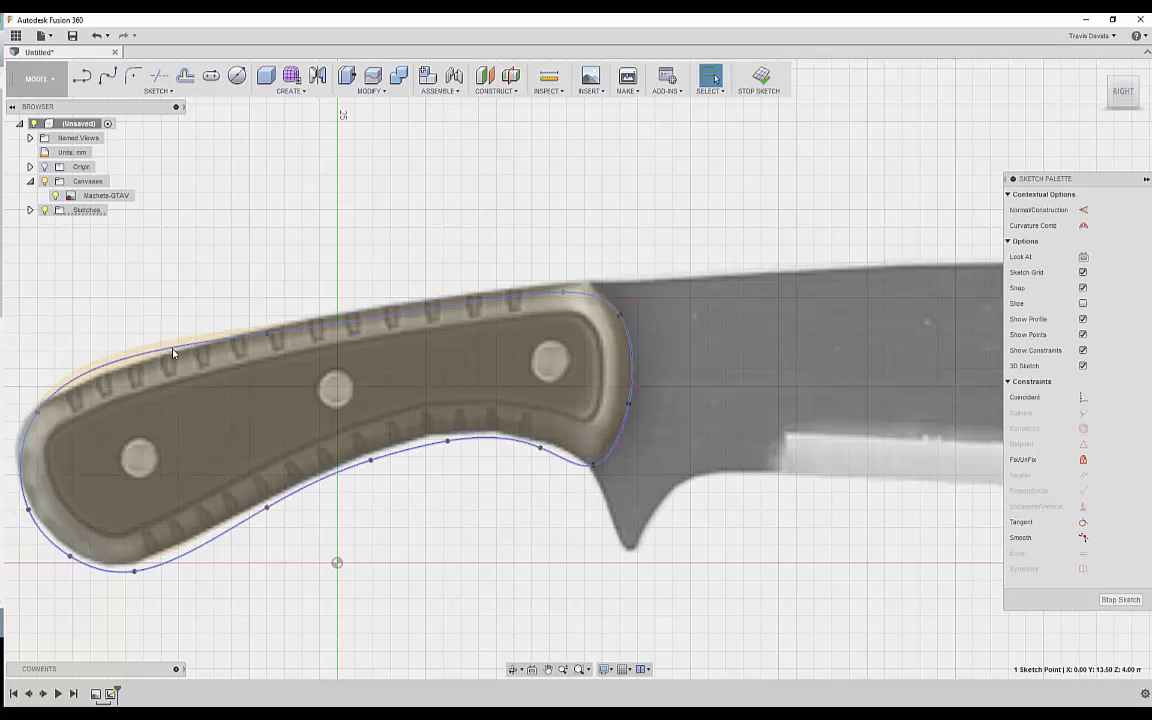
pyautogui.click(56, 398)
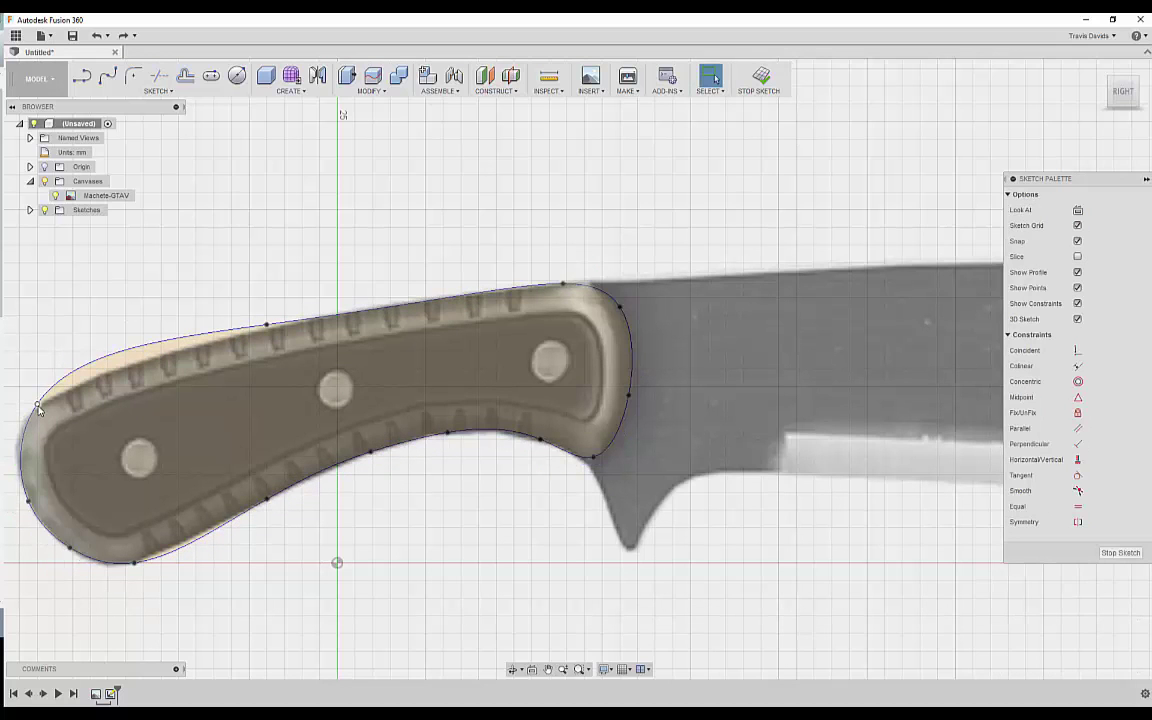
pyautogui.moveTo(60, 393)
pyautogui.mouseDown()
pyautogui.moveTo(72, 356)
pyautogui.moveTo(88, 364)
pyautogui.mouseUp()
pyautogui.moveTo(90, 319); pyautogui.dragTo(203, 321, button='middle')
# Nudge the fit points on the handle's lower edge near the guard to match the reference image's finger curve.
pyautogui.click(641, 440)
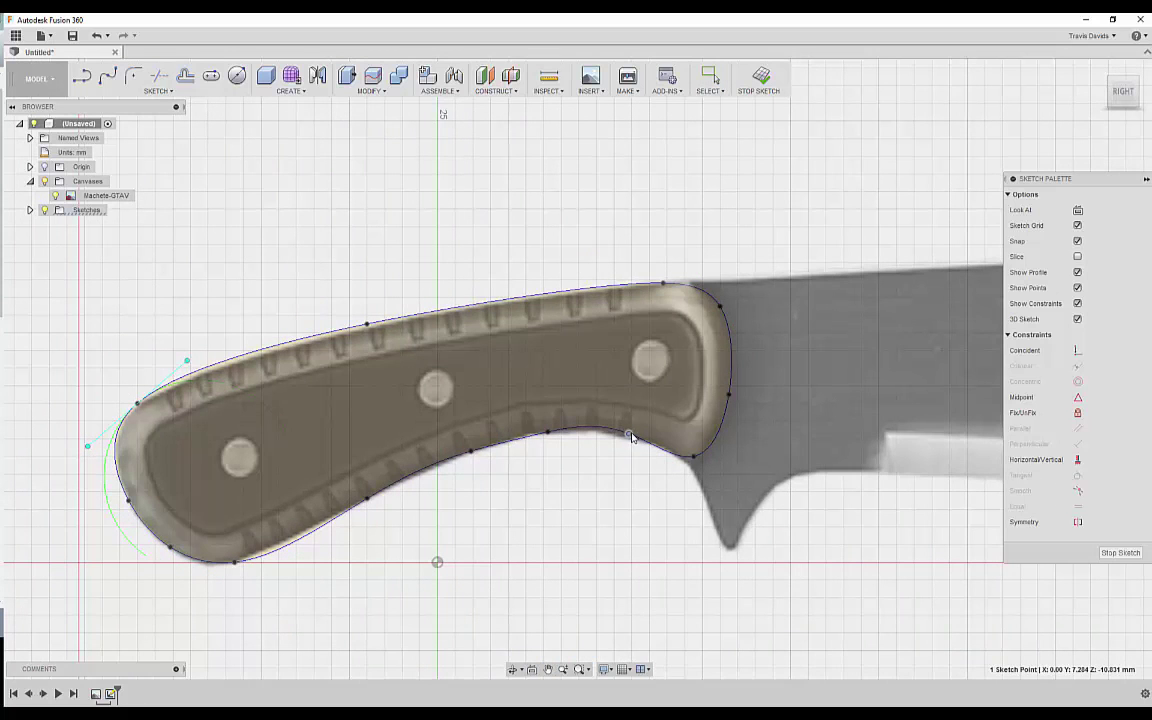
pyautogui.press('Escape')
pyautogui.scroll(-2, 601, 349)
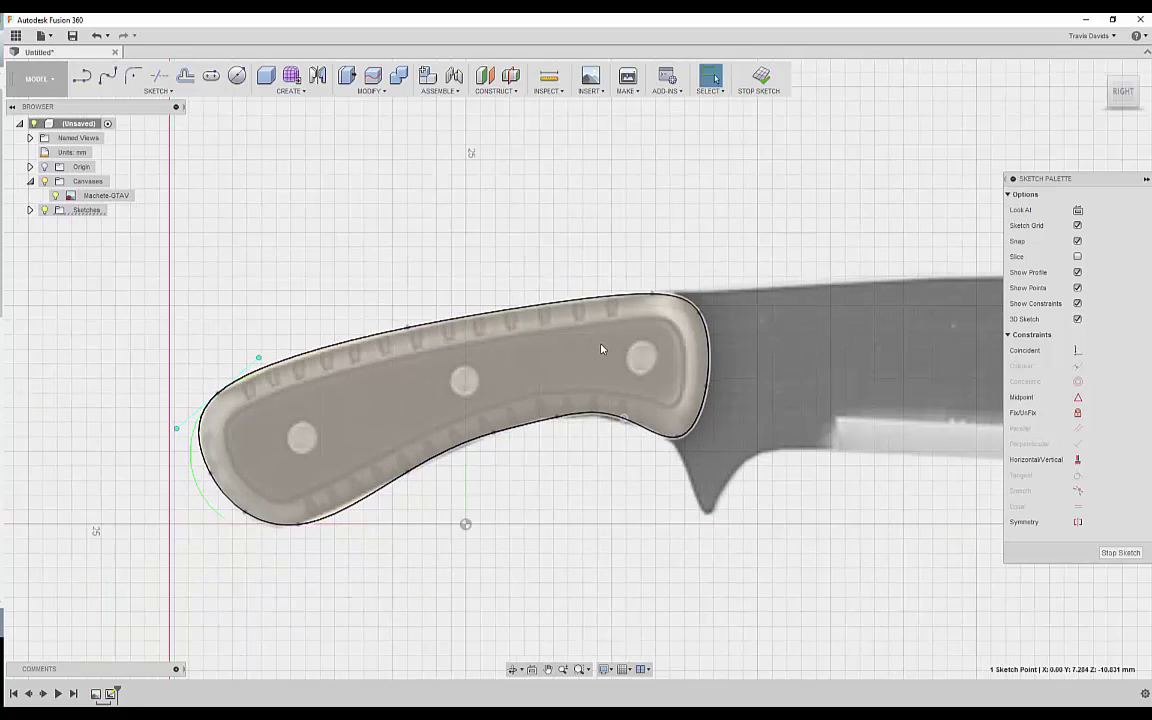
pyautogui.scroll(-1, 606, 352)
pyautogui.scroll(3, 577, 401)
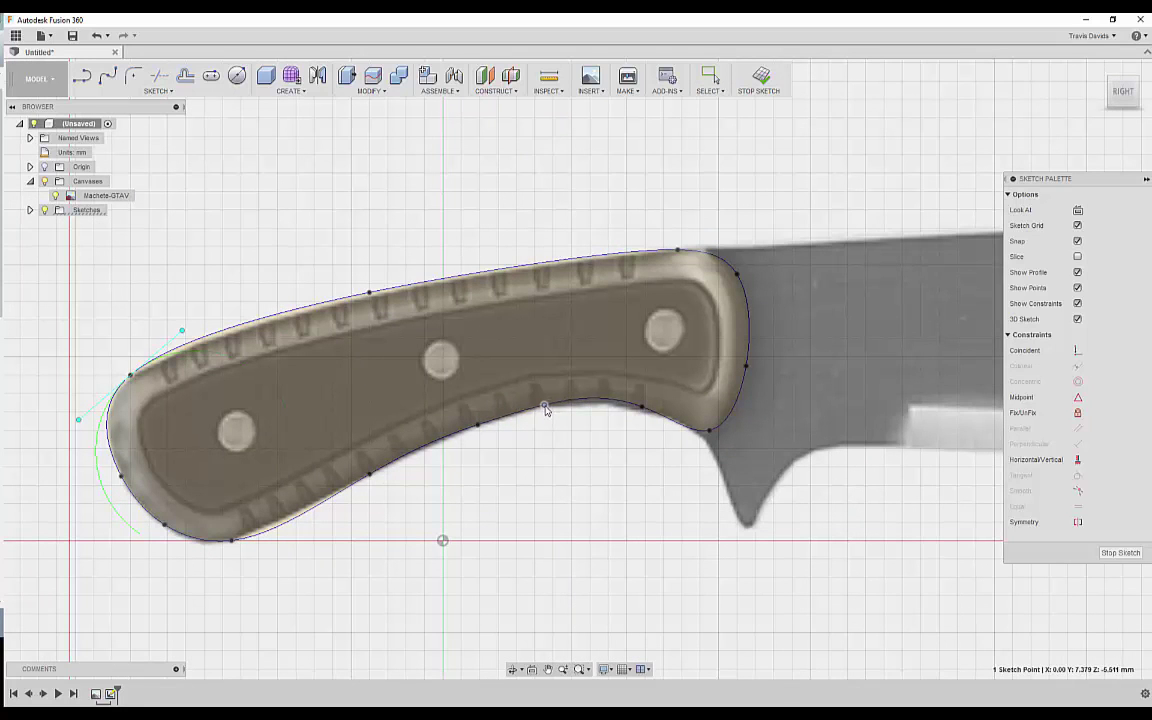
pyautogui.click(587, 402)
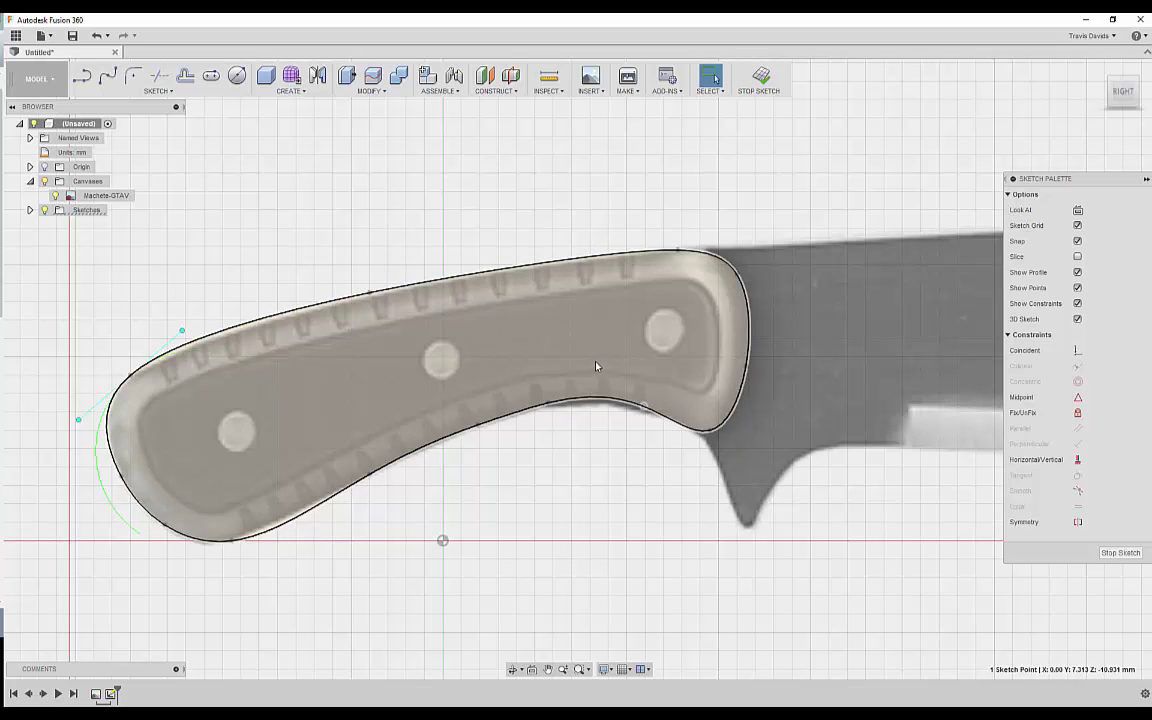
# Start extruding the handle profile by 2 mm with the direction set to Symmetric.
pyautogui.click(575, 361)
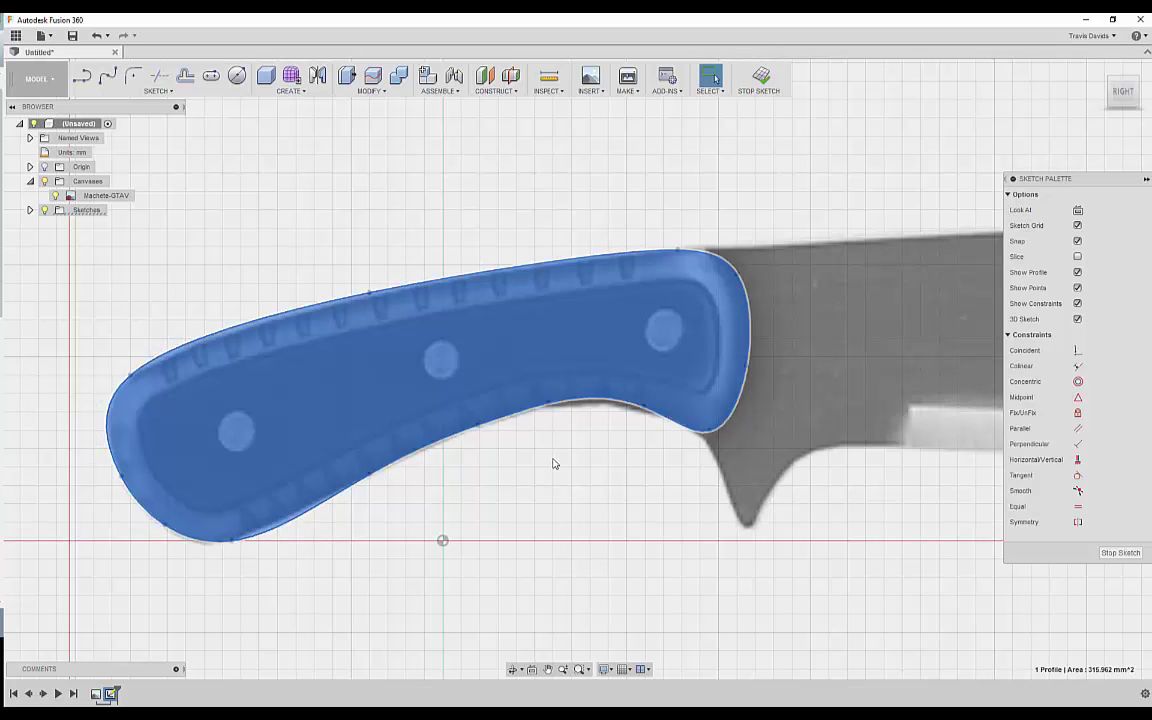
pyautogui.rightClick(557, 463)
pyautogui.click(543, 514)
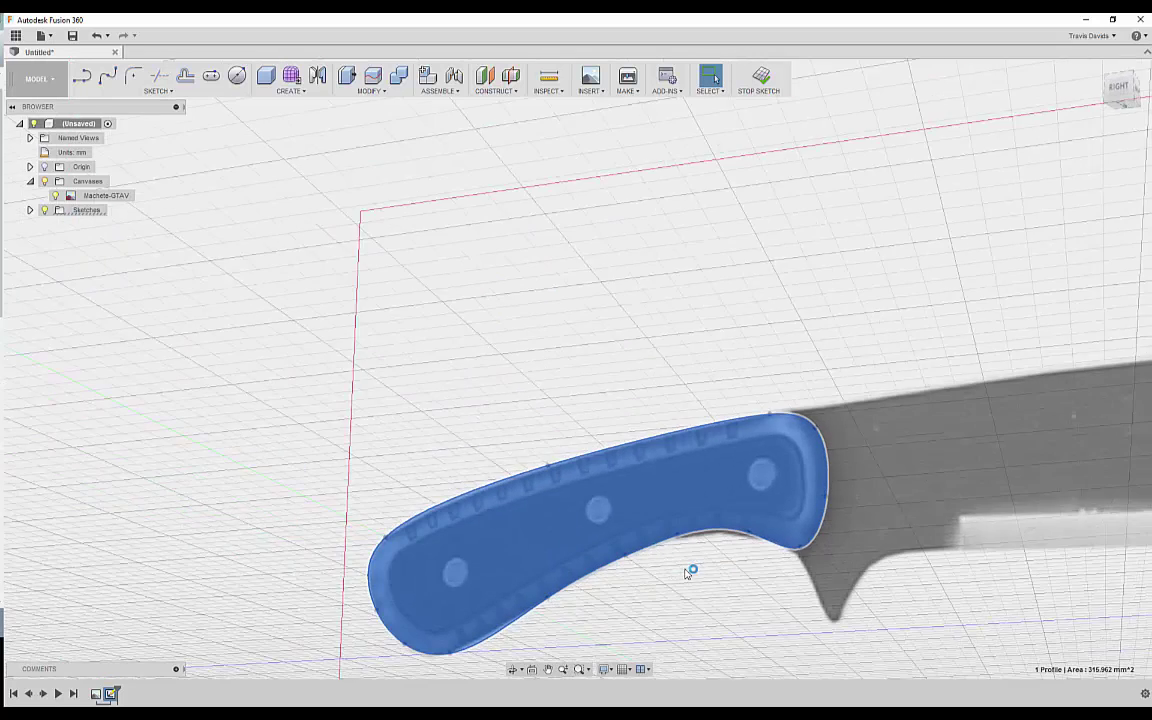
pyautogui.keyDown('shift'); pyautogui.moveTo(614, 391); pyautogui.dragTo(596, 566, button='middle'); pyautogui.keyUp('shift')
pyautogui.scroll(4, 598, 566)
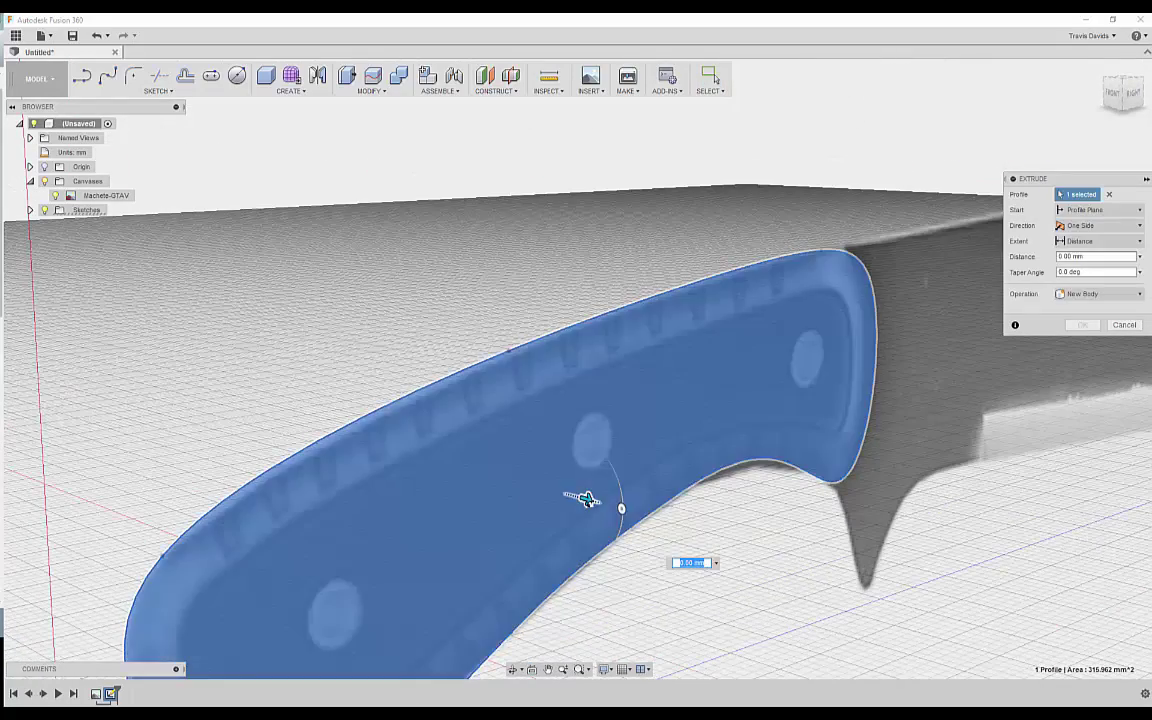
pyautogui.moveTo(597, 507); pyautogui.dragTo(639, 521)
pyautogui.click(1090, 226)
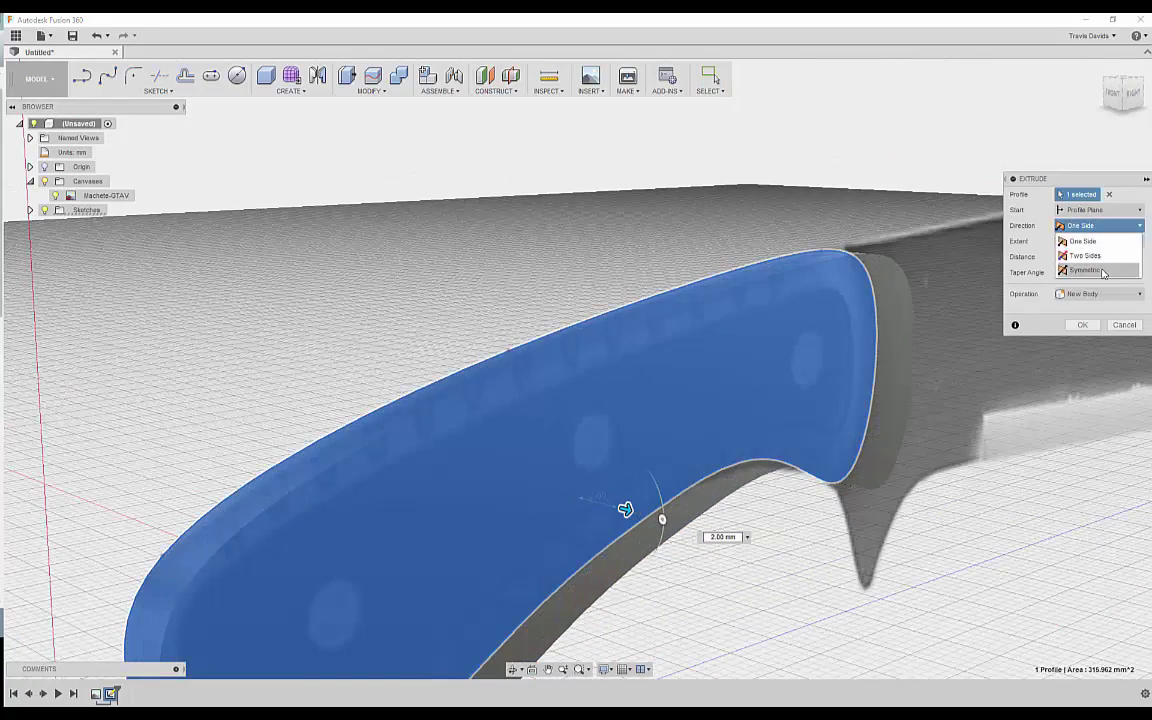
pyautogui.click(1085, 270)
pyautogui.click(605, 669)
pyautogui.moveTo(653, 561)
pyautogui.click(755, 588)
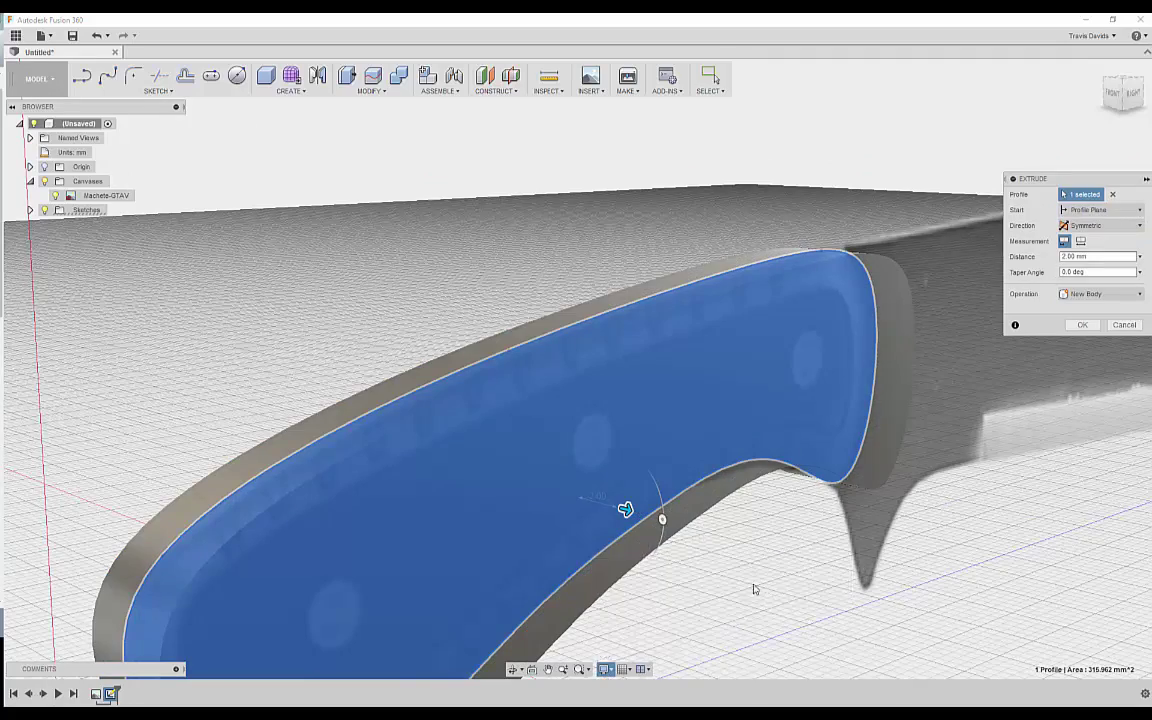
# Set the symmetric extrusion distance to 2.5 mm and create the handle as a new body.
pyautogui.moveTo(655, 588)
pyautogui.keyDown('shift'); pyautogui.mouseDown(button='middle')
pyautogui.moveTo(674, 566)
pyautogui.moveTo(662, 507)
pyautogui.mouseUp(button='middle'); pyautogui.keyUp('shift')
pyautogui.scroll(-2, 660, 505)
pyautogui.moveTo(676, 493); pyautogui.dragTo(693, 492)
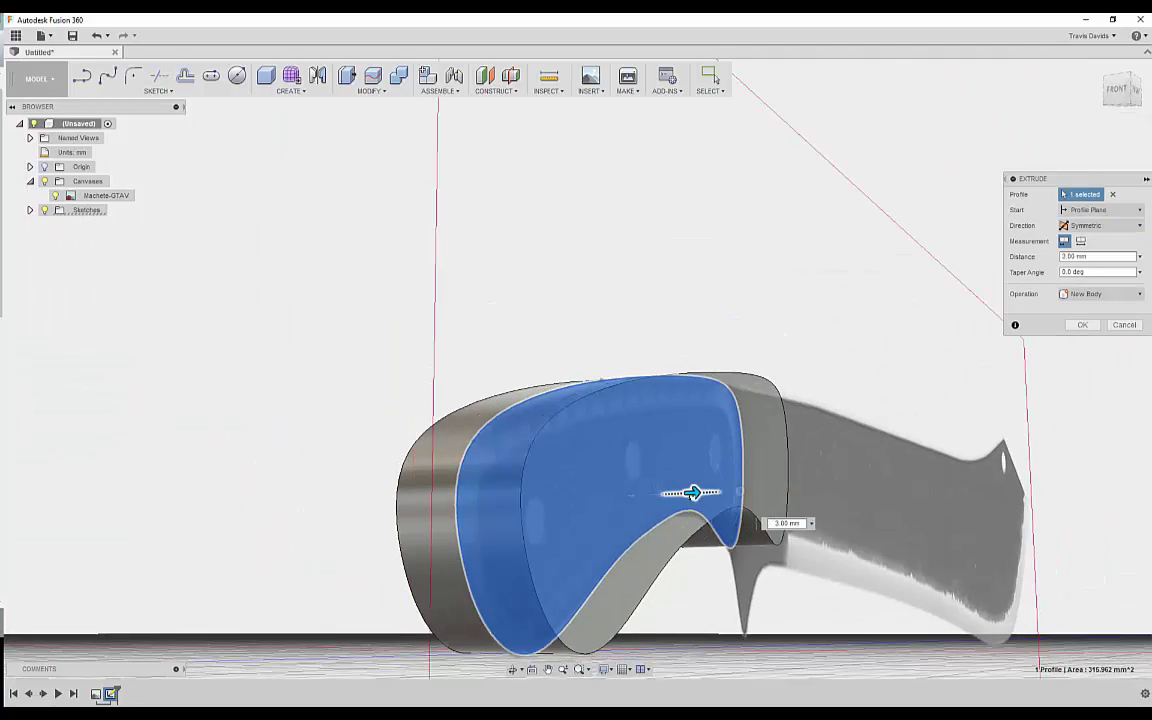
pyautogui.keyDown('shift'); pyautogui.moveTo(587, 488); pyautogui.dragTo(602, 457, button='middle'); pyautogui.keyUp('shift')
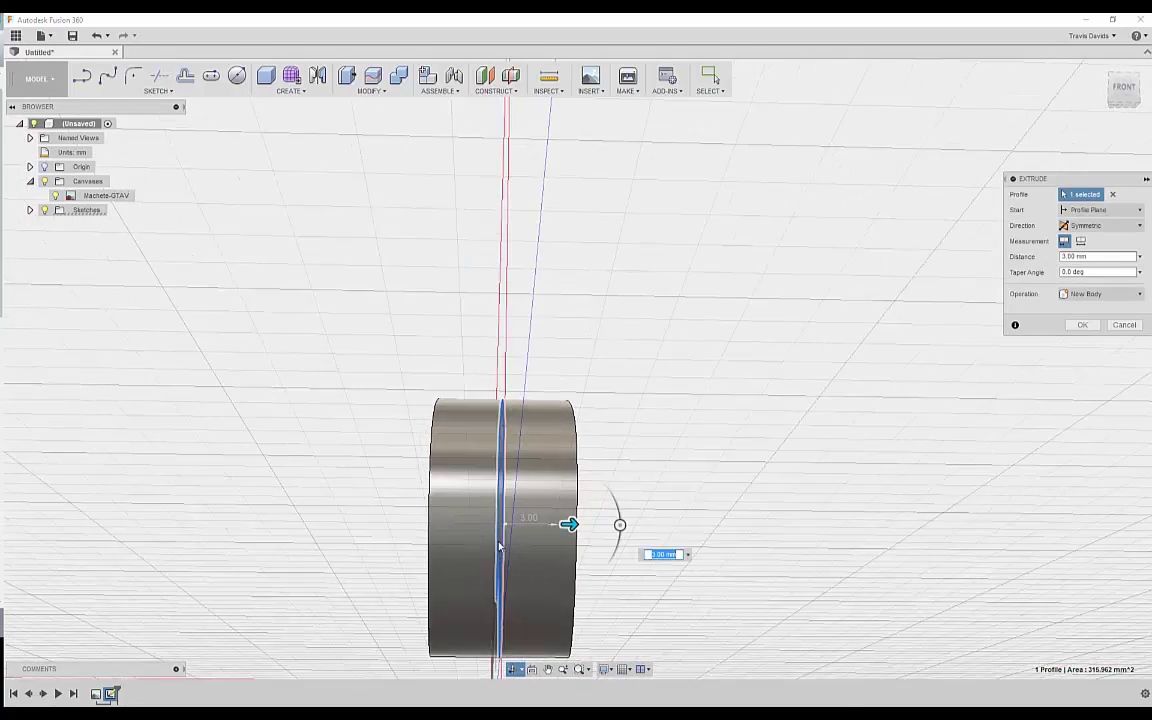
pyautogui.scroll(4, 502, 547)
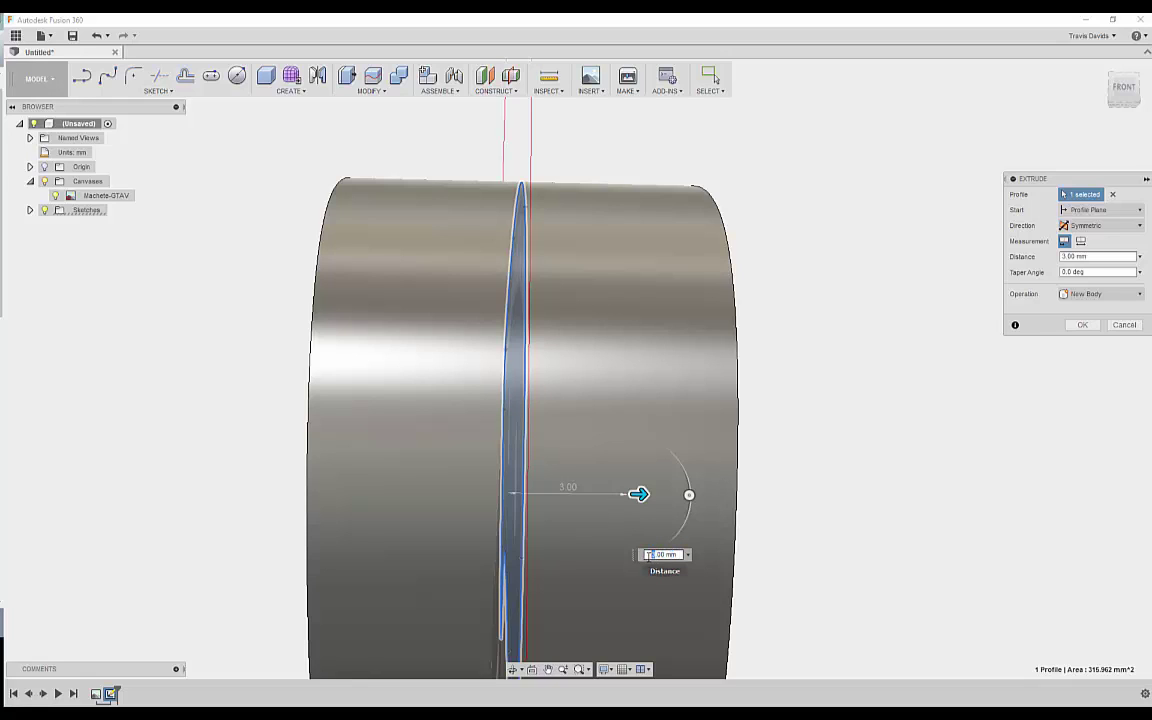
pyautogui.write('2')
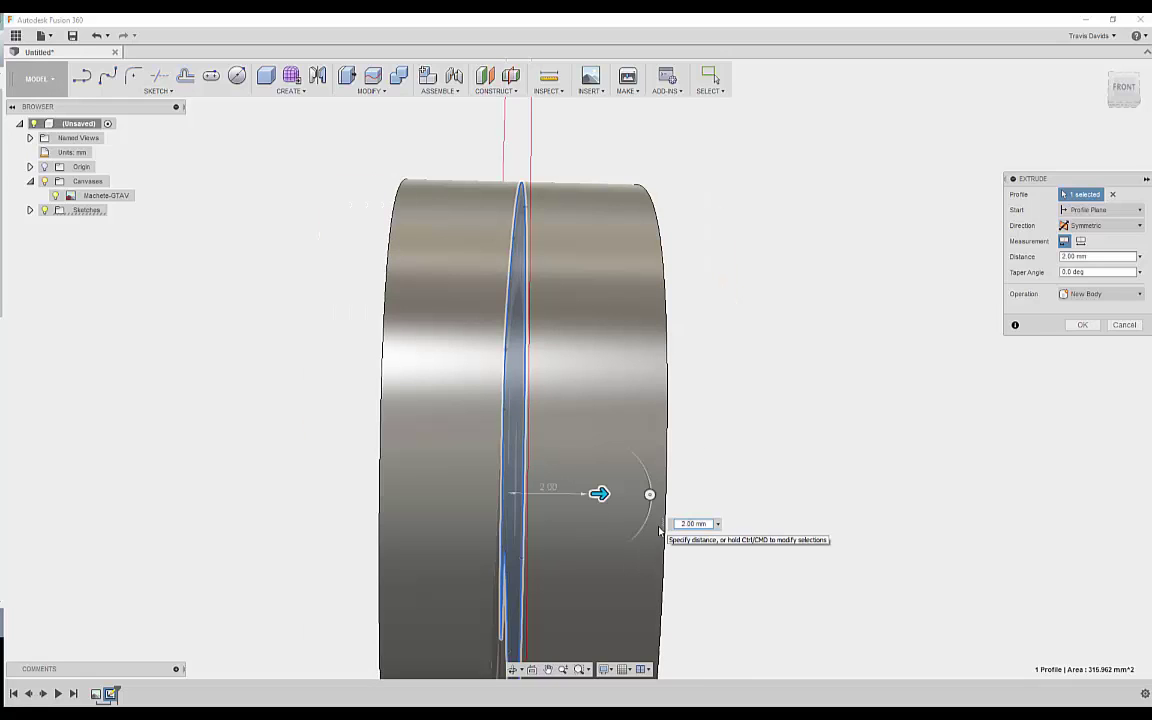
pyautogui.write('.5')
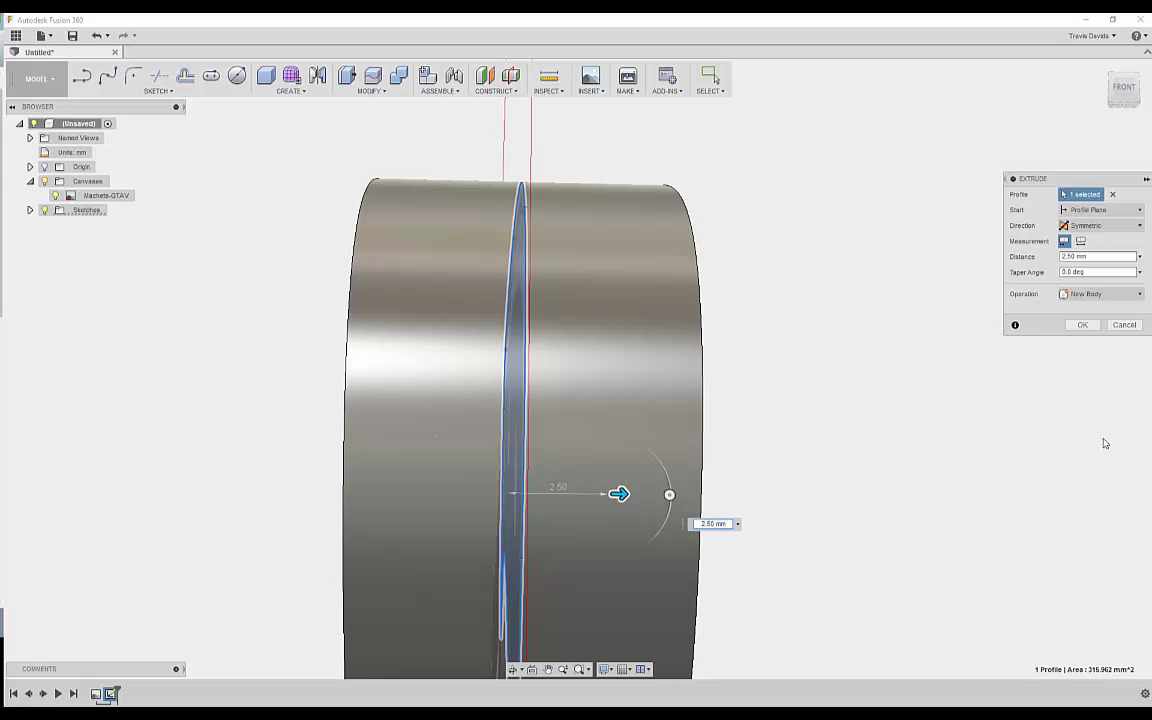
pyautogui.click(1082, 324)
# Chamfer the outline edge of the handle's right side face by 1 mm at 45 degrees.
pyautogui.keyDown('shift'); pyautogui.moveTo(851, 429); pyautogui.dragTo(666, 450, button='middle'); pyautogui.keyUp('shift')
pyautogui.click(419, 330)
pyautogui.keyDown('shift'); pyautogui.moveTo(419, 330); pyautogui.dragTo(545, 406, button='middle'); pyautogui.keyUp('shift')
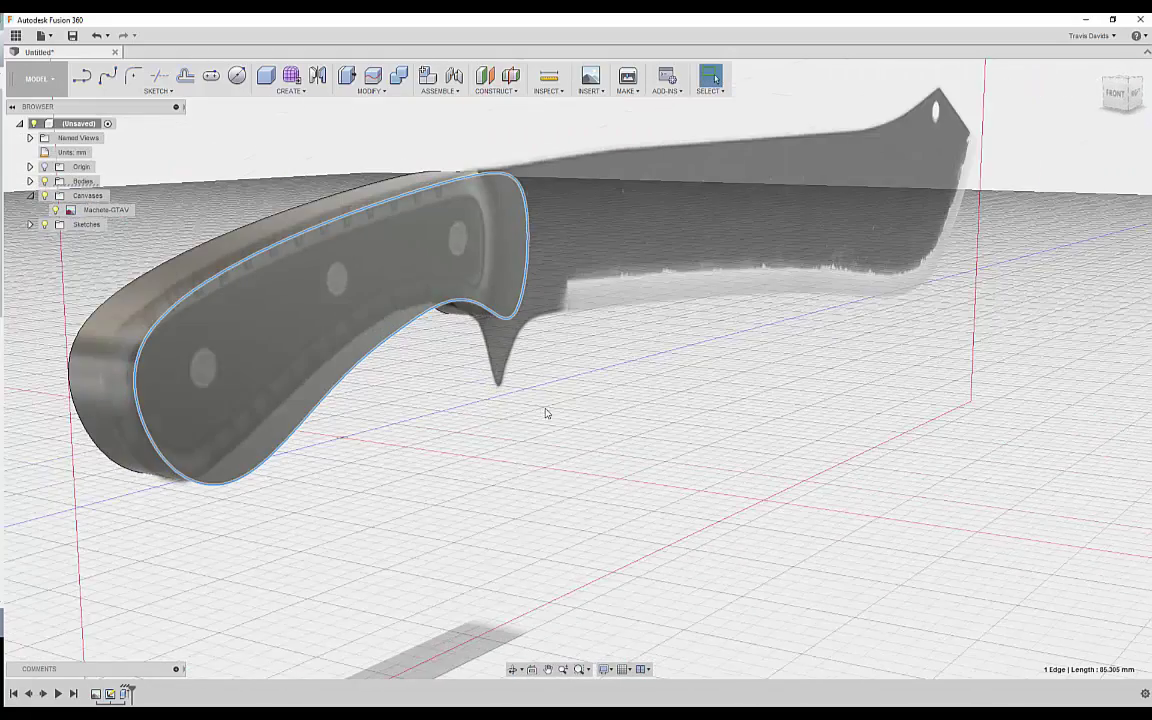
pyautogui.rightClick(545, 406)
pyautogui.click(521, 486)
pyautogui.keyDown('shift'); pyautogui.moveTo(521, 487); pyautogui.dragTo(476, 318, button='middle'); pyautogui.keyUp('shift')
pyautogui.scroll(3, 476, 318)
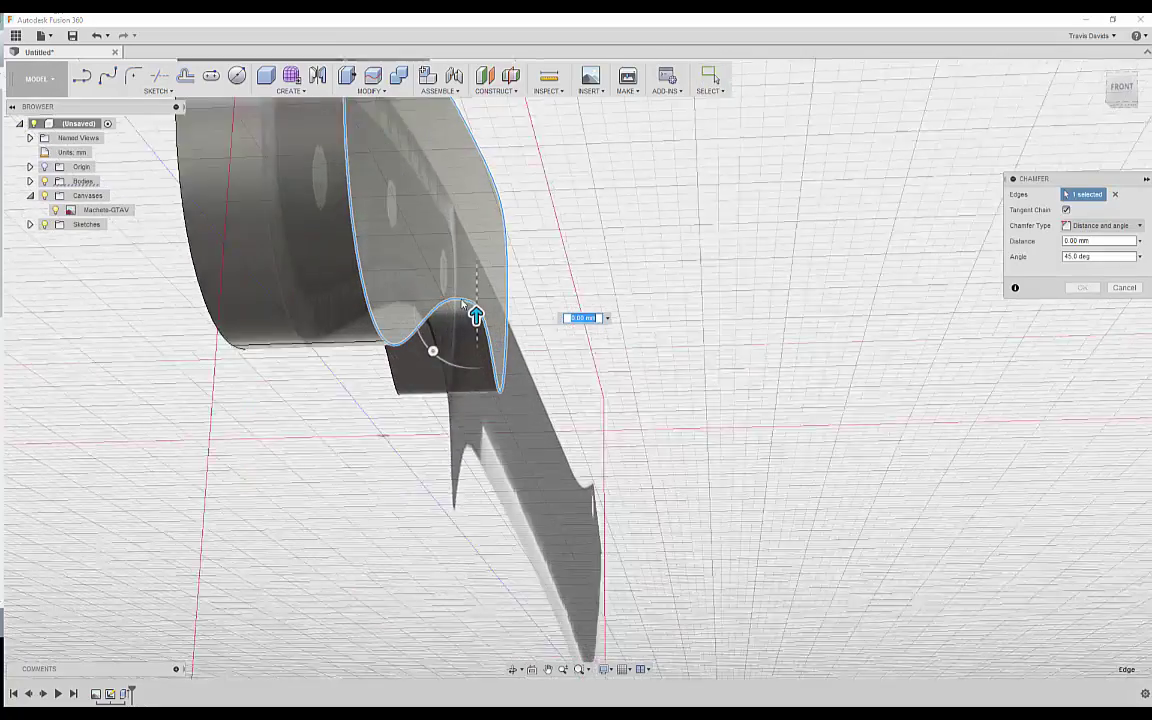
pyautogui.moveTo(487, 311); pyautogui.dragTo(487, 279)
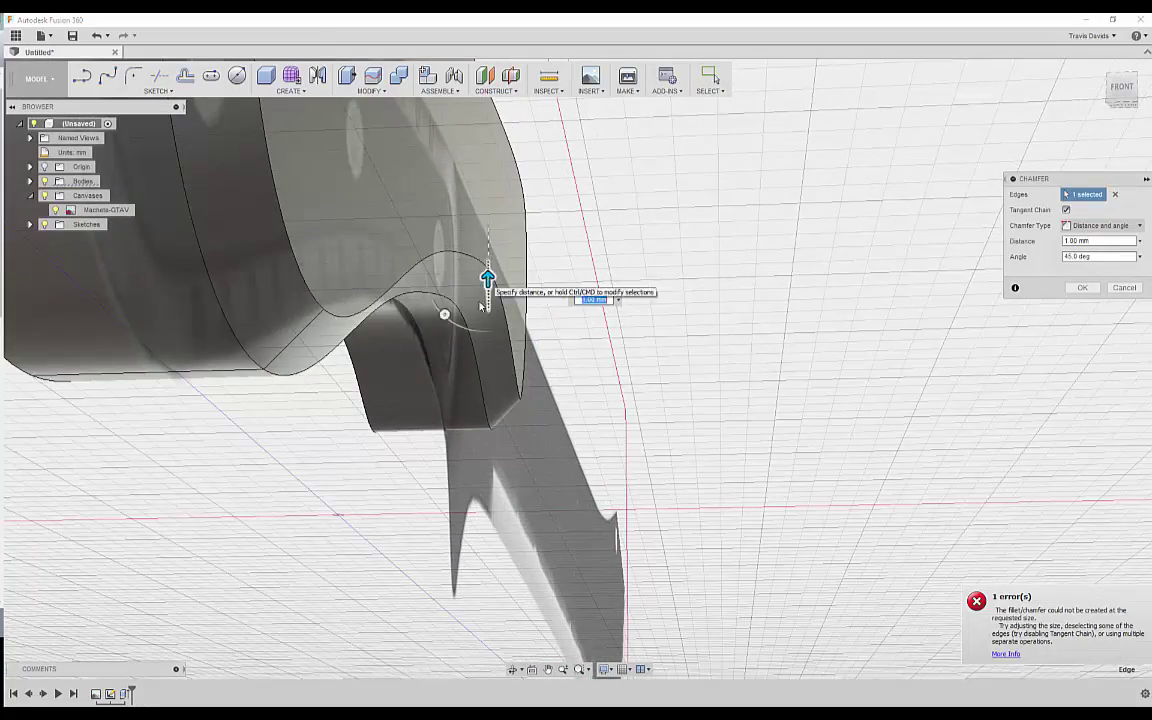
pyautogui.keyDown('shift'); pyautogui.moveTo(487, 279); pyautogui.dragTo(440, 402, button='middle'); pyautogui.keyUp('shift')
pyautogui.keyDown('shift'); pyautogui.moveTo(440, 301); pyautogui.dragTo(917, 281, button='middle'); pyautogui.keyUp('shift')
pyautogui.click(1079, 289)
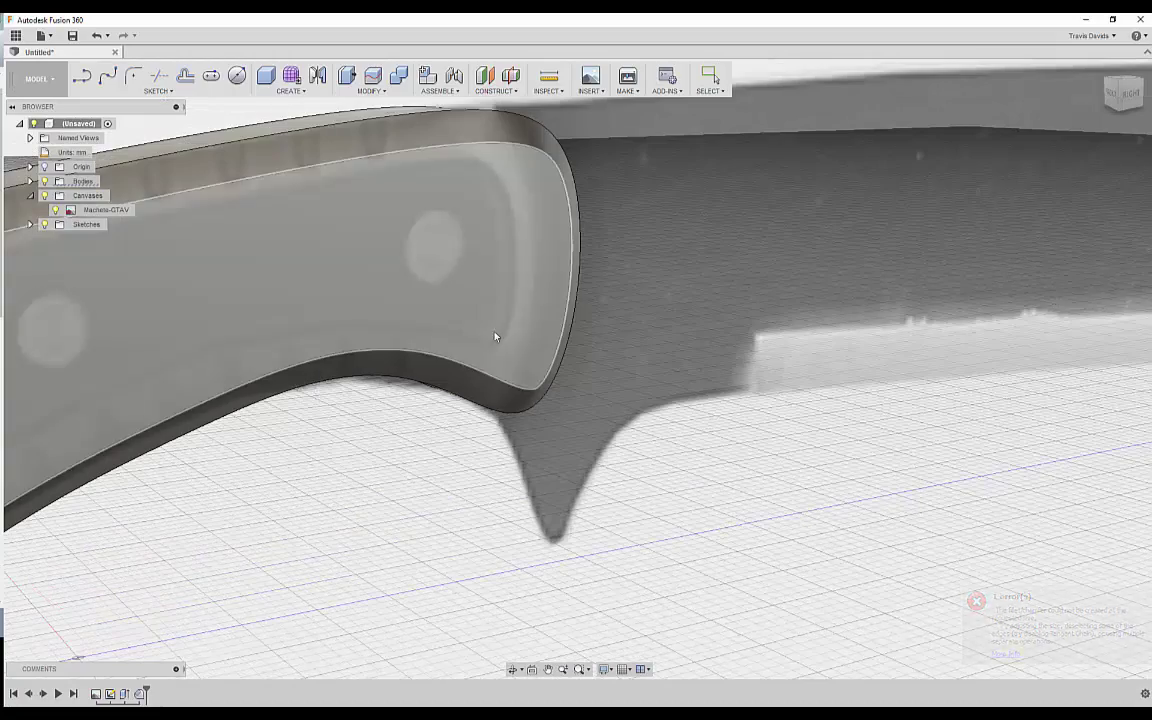
# Try to fillet the chamfer's inner edge around the handle's side face, testing different small radii.
pyautogui.click(489, 377)
pyautogui.scroll(-3, 556, 466)
pyautogui.moveTo(559, 470); pyautogui.dragTo(667, 438, button='middle')
pyautogui.rightClick(665, 508)
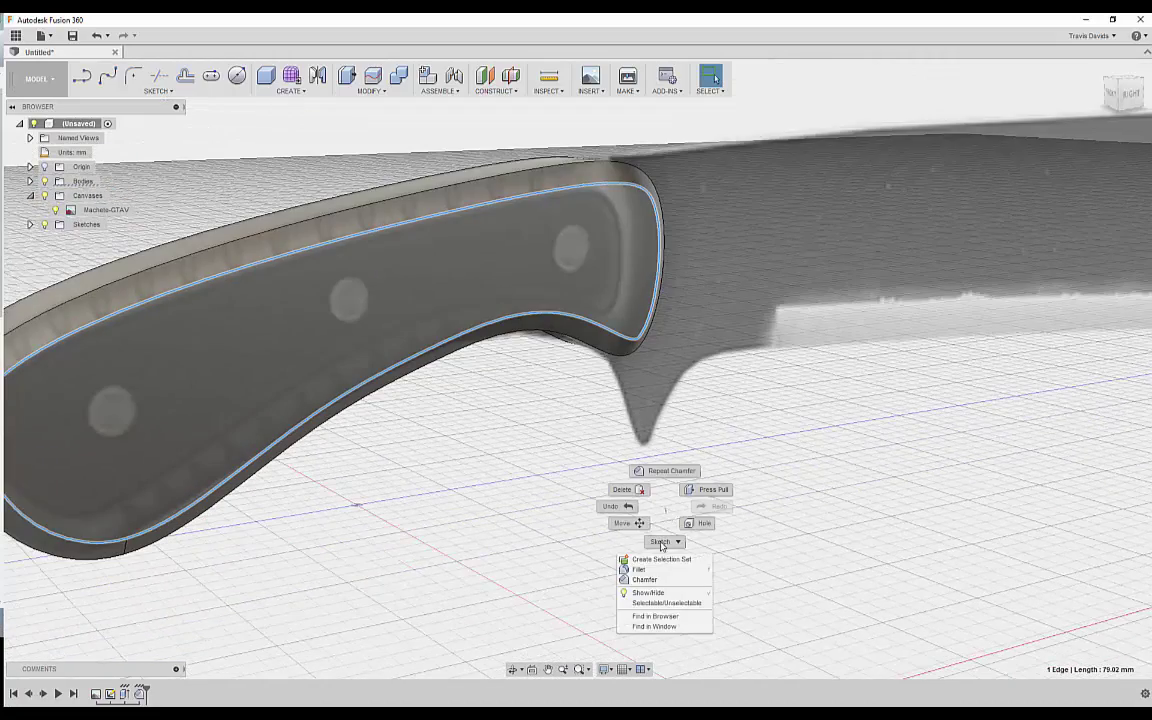
pyautogui.click(654, 571)
pyautogui.keyDown('shift'); pyautogui.moveTo(515, 510); pyautogui.dragTo(610, 350, button='middle'); pyautogui.keyUp('shift')
pyautogui.moveTo(615, 337); pyautogui.dragTo(605, 333)
pyautogui.scroll(6, 612, 336)
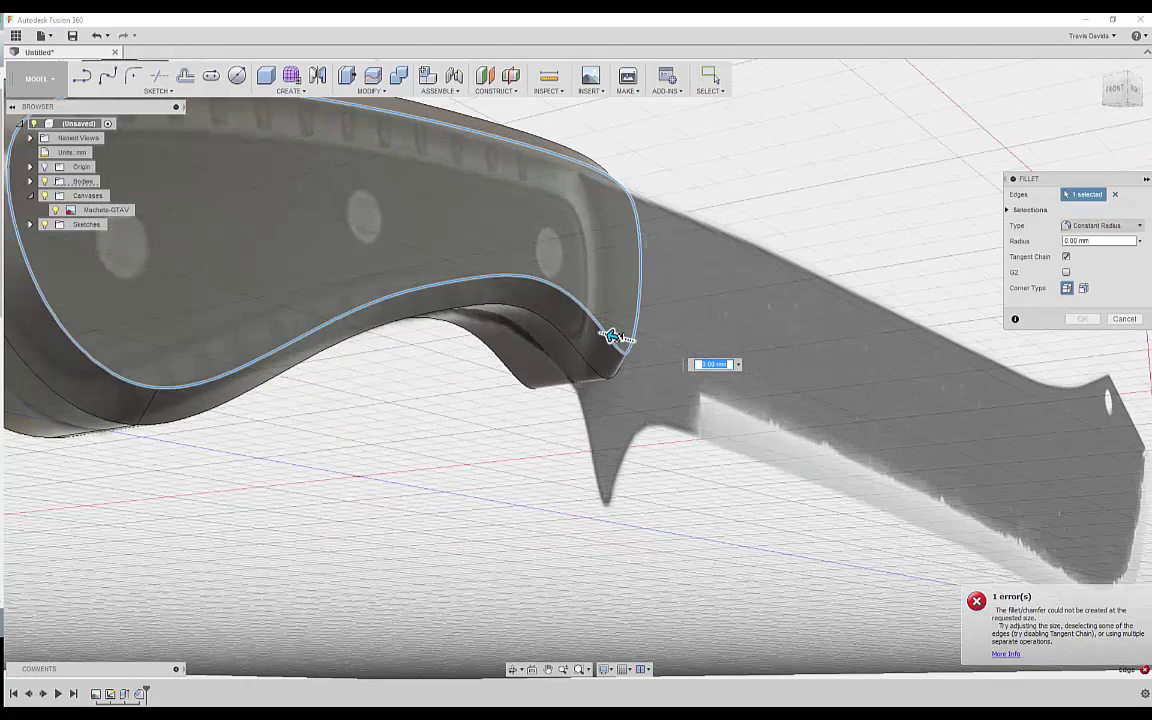
pyautogui.moveTo(591, 325); pyautogui.dragTo(586, 324)
pyautogui.keyDown('shift'); pyautogui.moveTo(541, 351); pyautogui.dragTo(558, 302, button='middle'); pyautogui.keyUp('shift')
pyautogui.scroll(7, 606, 293)
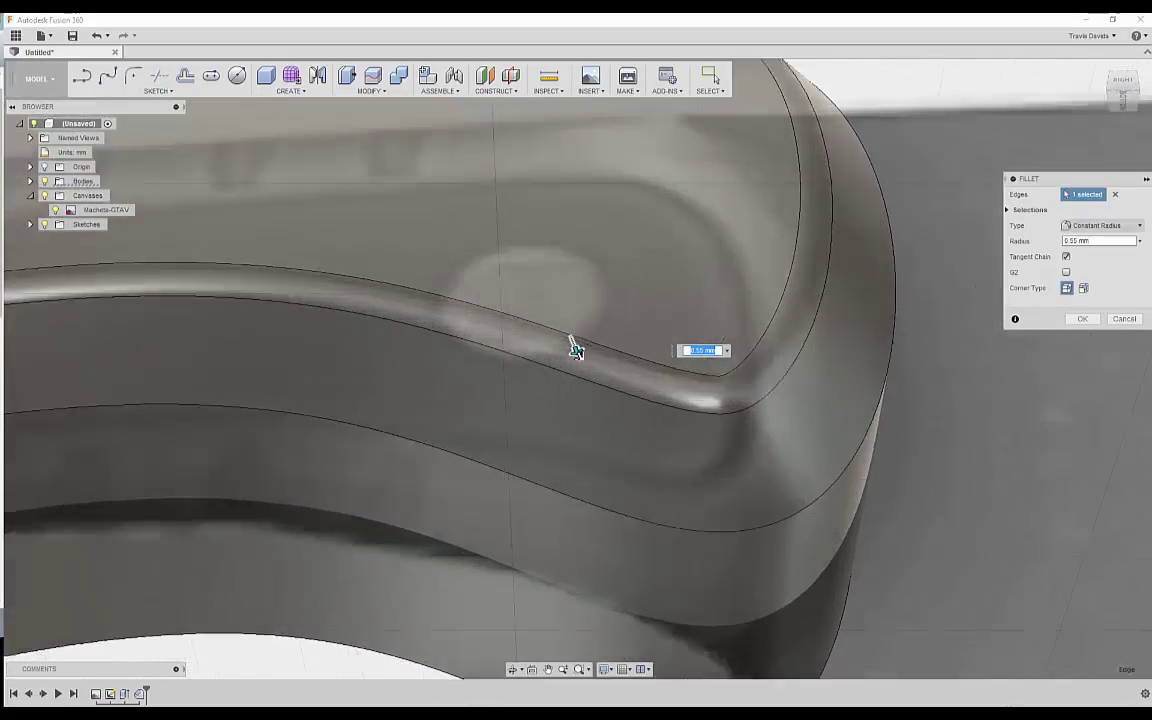
pyautogui.scroll(1, 576, 349)
pyautogui.moveTo(576, 349); pyautogui.dragTo(571, 342)
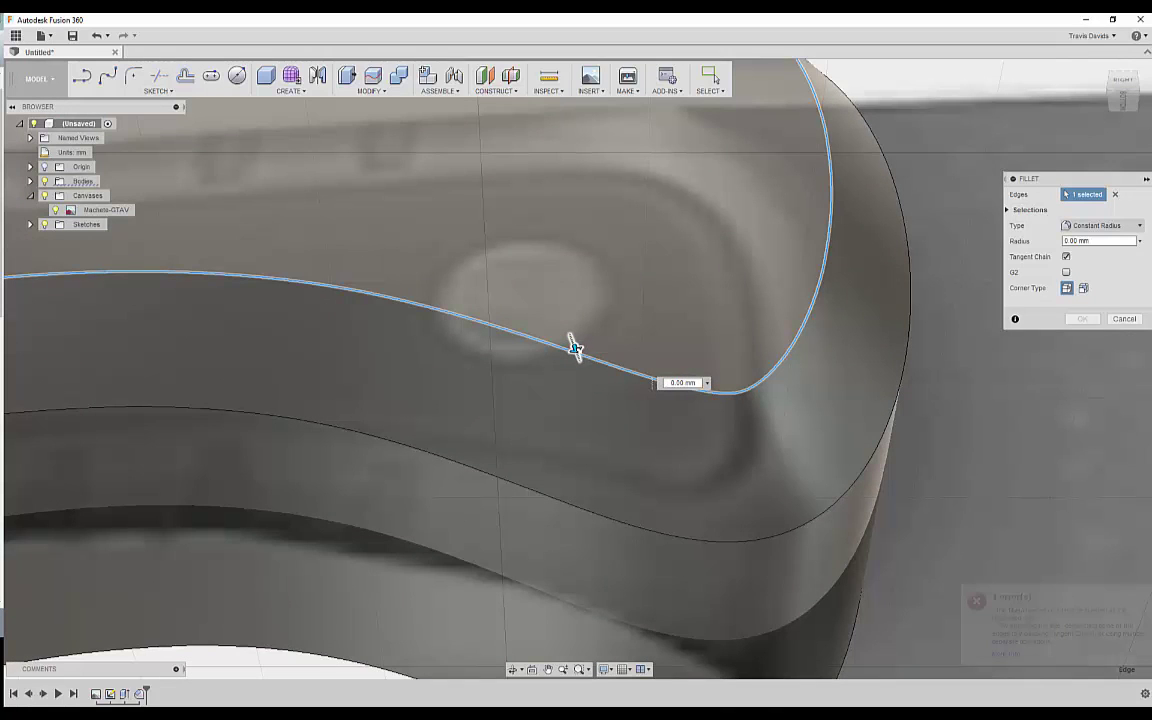
pyautogui.moveTo(577, 350); pyautogui.dragTo(575, 347)
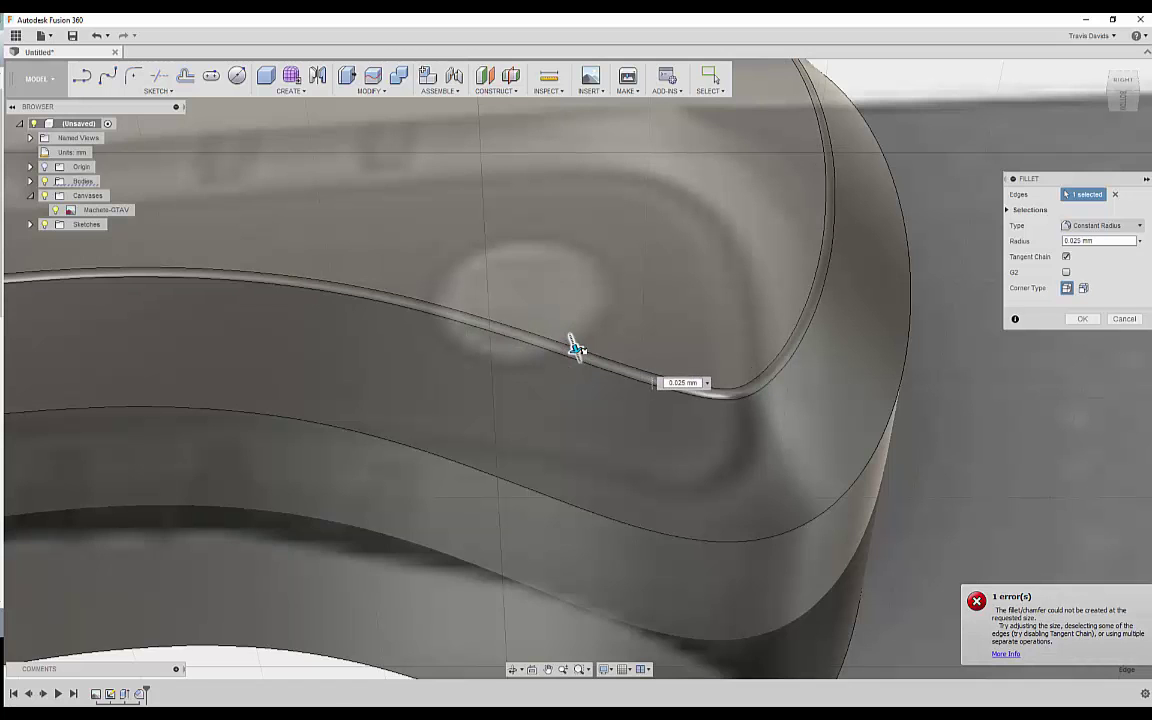
pyautogui.press('Escape')
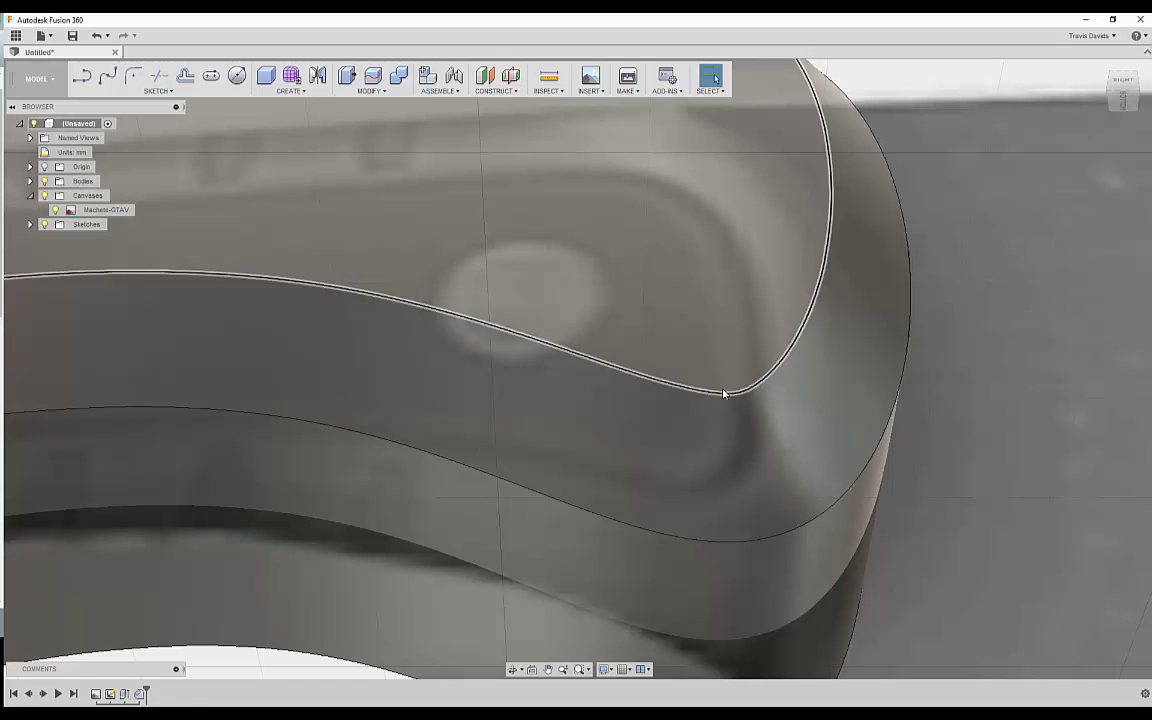
# Try to add a second chamfer along the inner edge of the handle's existing chamfer.
pyautogui.click(723, 390)
pyautogui.click(723, 394)
pyautogui.rightClick(714, 308)
pyautogui.click(711, 381)
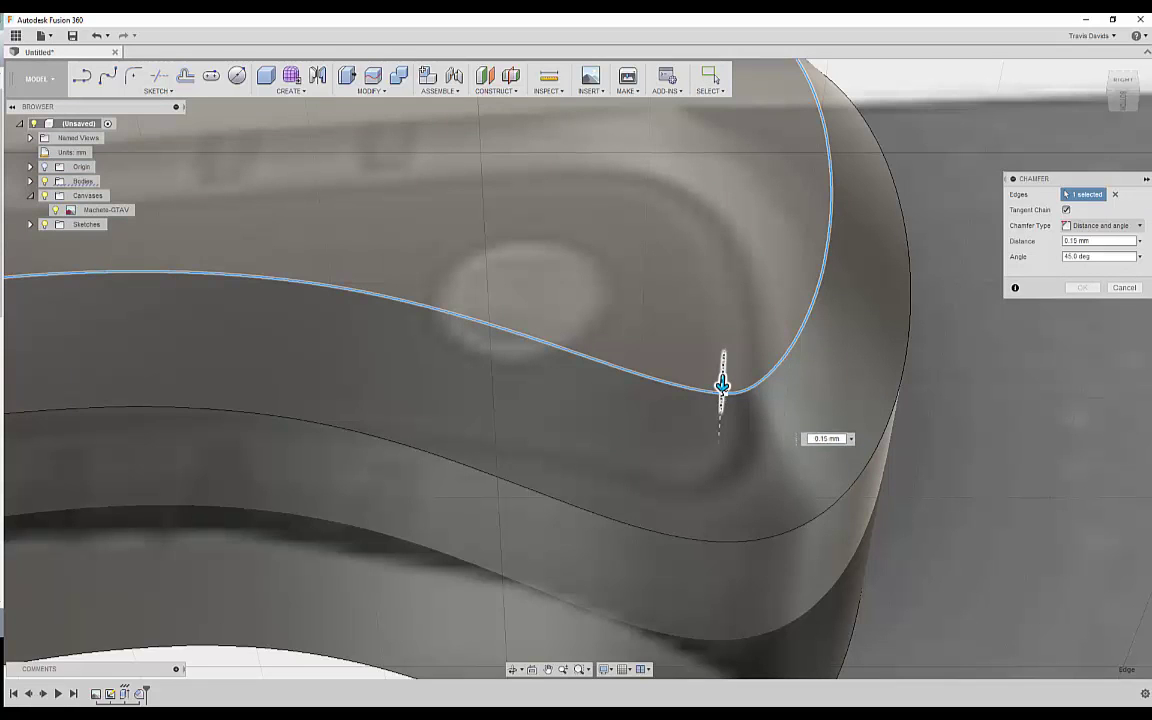
pyautogui.scroll(2, 722, 383)
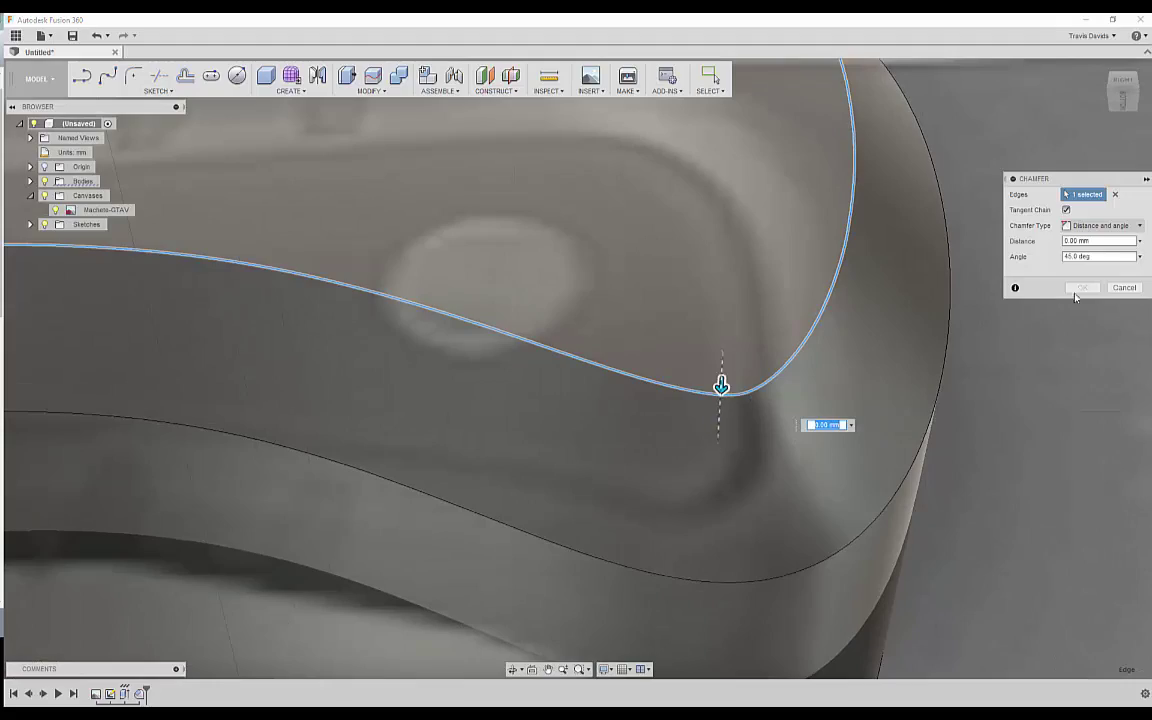
pyautogui.press('Escape')
# Apply a Rule Fillet with a 0.25 mm radius to all edges of the handle's chamfered side face.
pyautogui.scroll(-10, 730, 428)
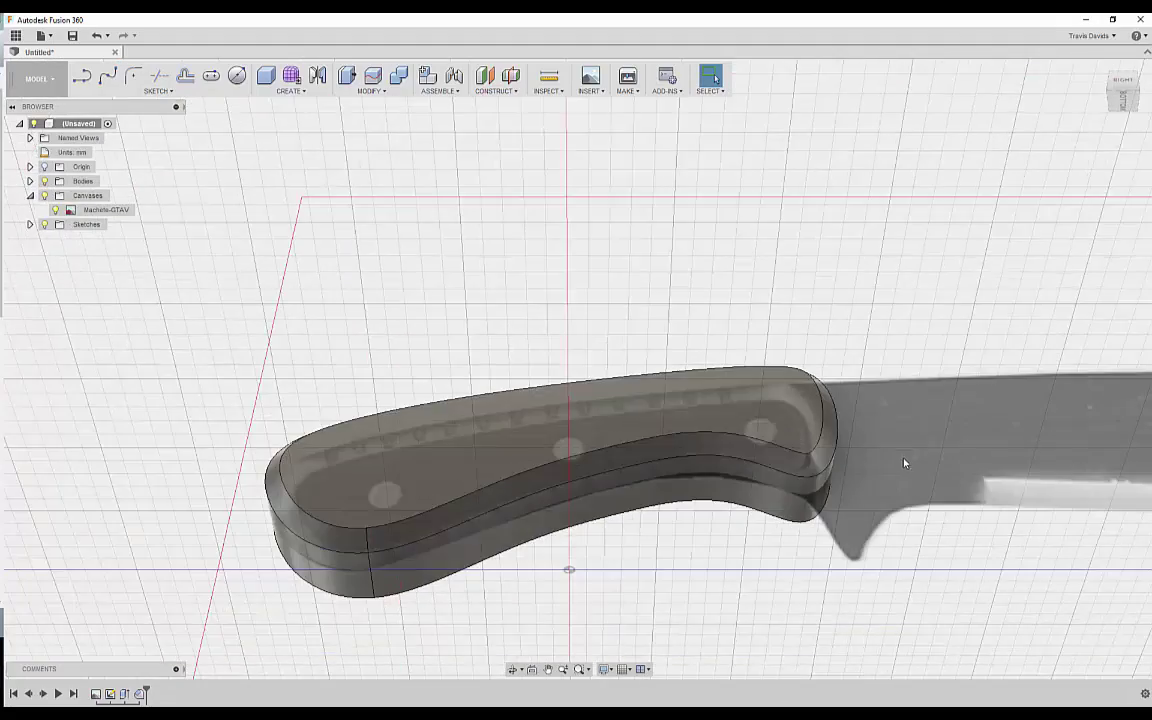
pyautogui.moveTo(904, 463)
pyautogui.keyDown('shift'); pyautogui.mouseDown(button='middle')
pyautogui.moveTo(926, 522)
pyautogui.moveTo(777, 419)
pyautogui.mouseUp(button='middle'); pyautogui.keyUp('shift')
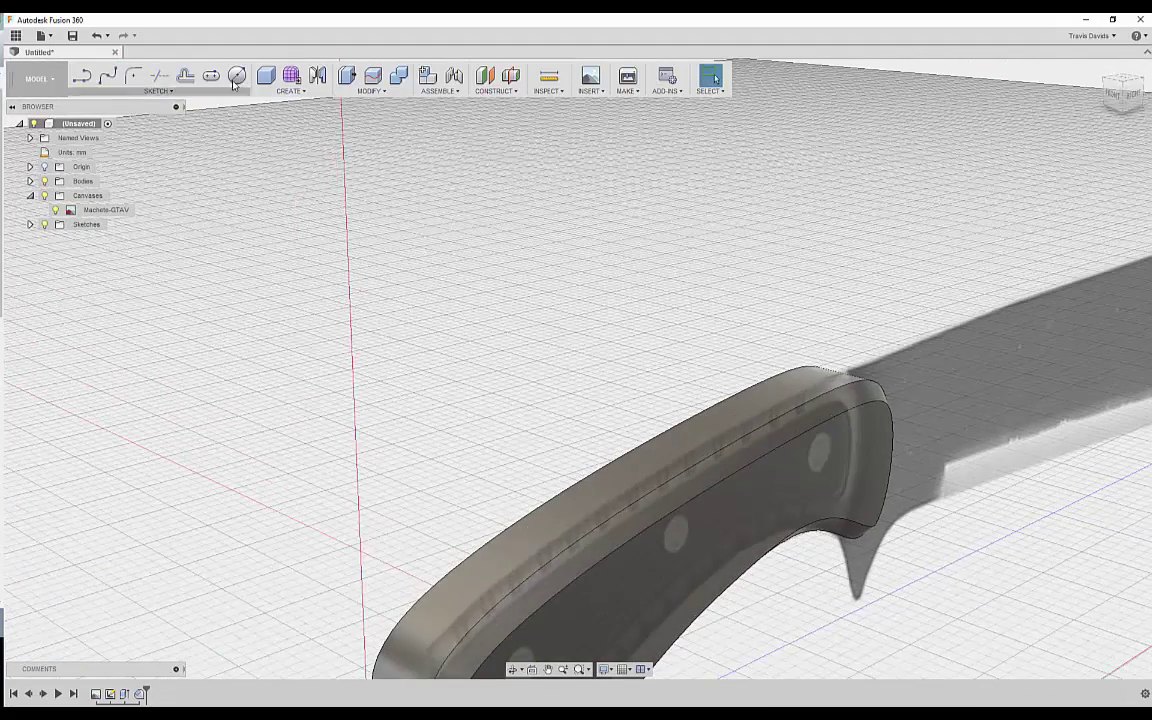
pyautogui.click(378, 91)
pyautogui.click(370, 130)
pyautogui.click(752, 446)
pyautogui.scroll(6, 874, 527)
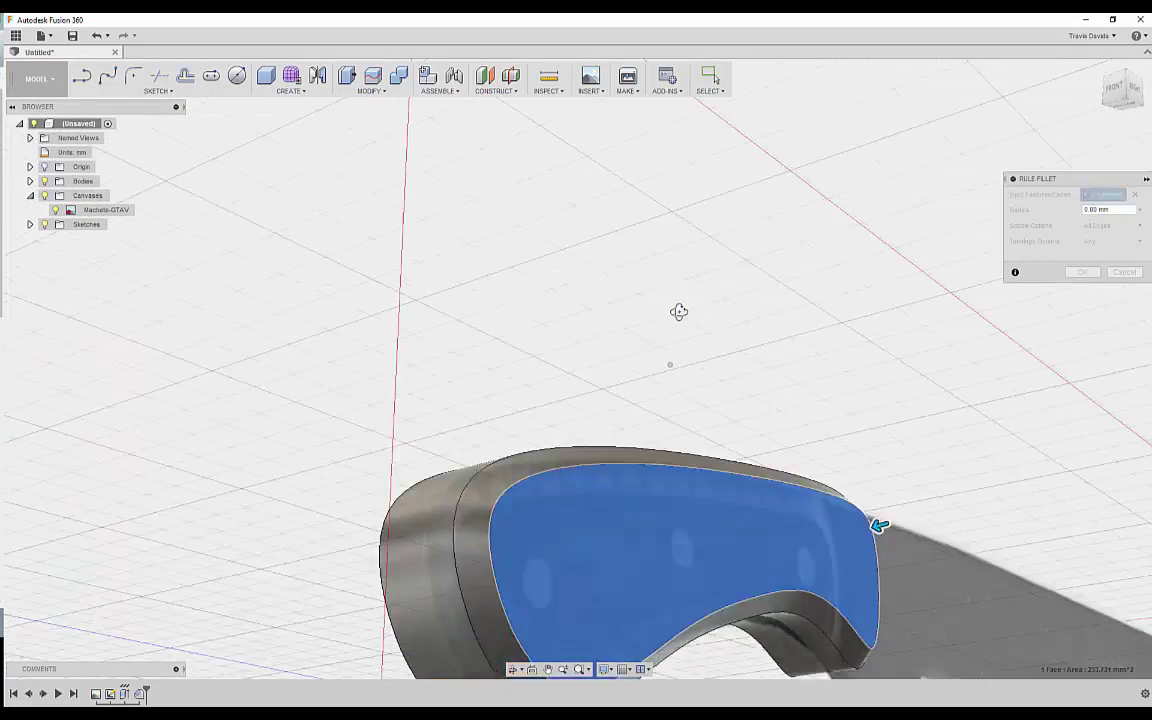
pyautogui.moveTo(850, 592); pyautogui.dragTo(728, 342, button='middle')
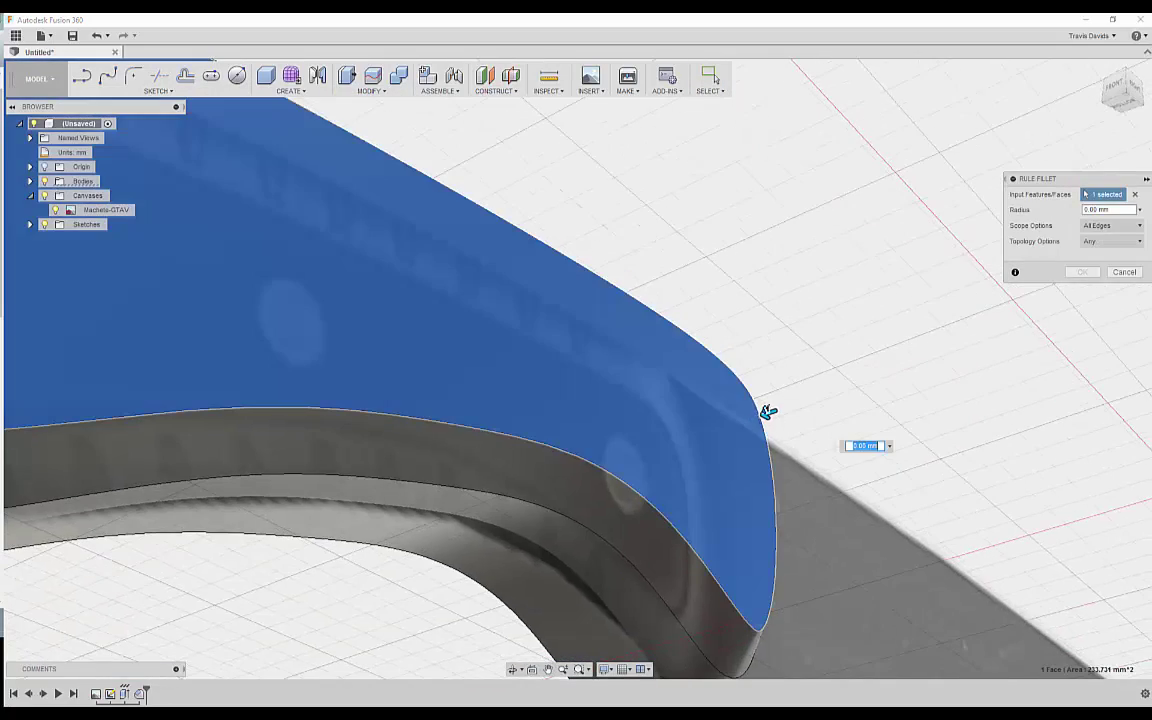
pyautogui.moveTo(766, 412); pyautogui.dragTo(768, 414)
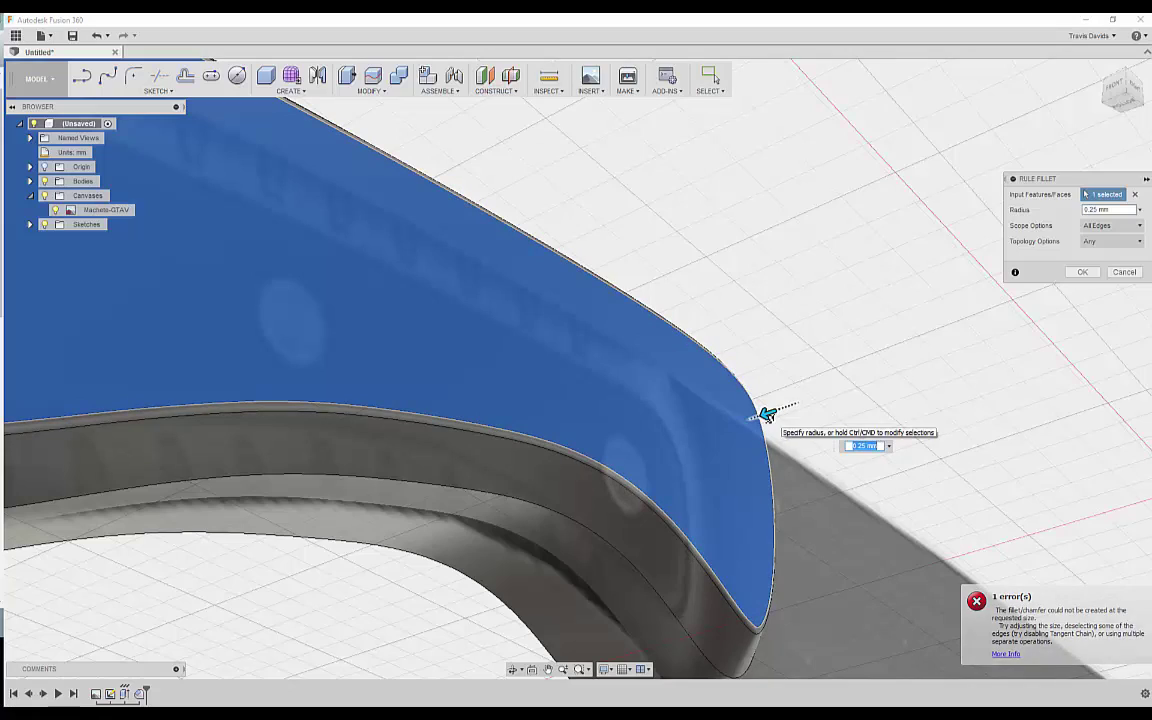
pyautogui.click(1083, 274)
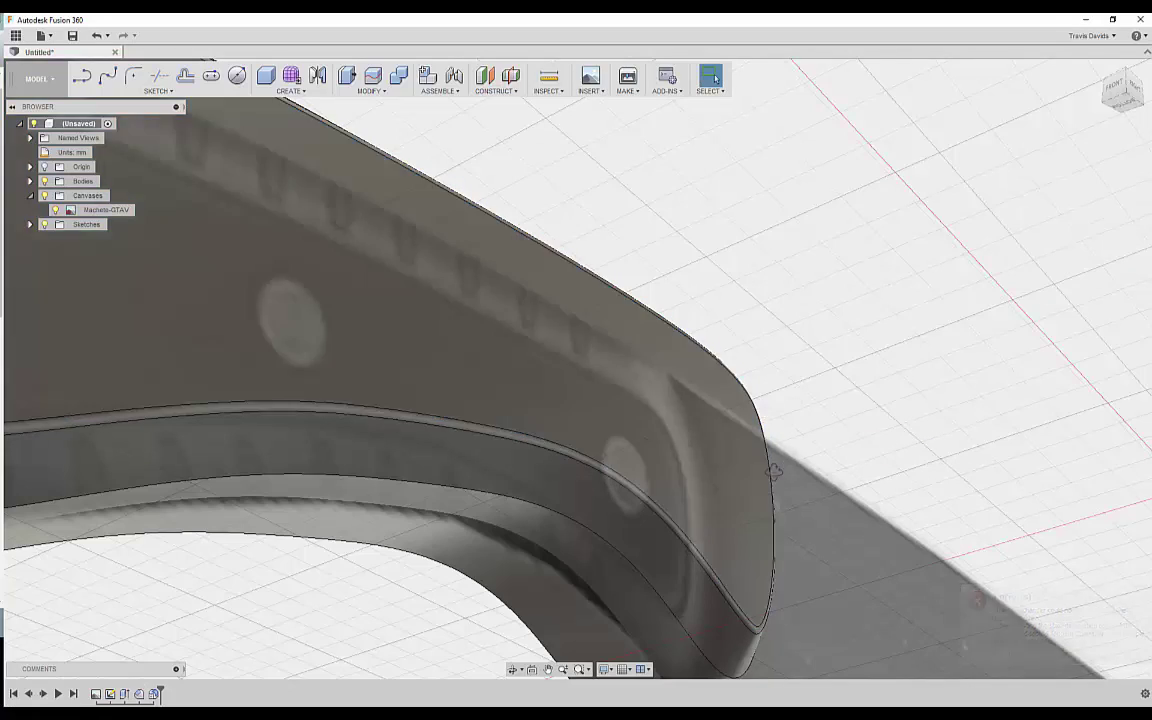
# Hide the Machete-GTAV reference canvas and switch the visual style to Shaded.
pyautogui.keyDown('shift'); pyautogui.moveTo(774, 473); pyautogui.dragTo(745, 412, button='middle'); pyautogui.keyUp('shift')
pyautogui.rightClick(710, 415)
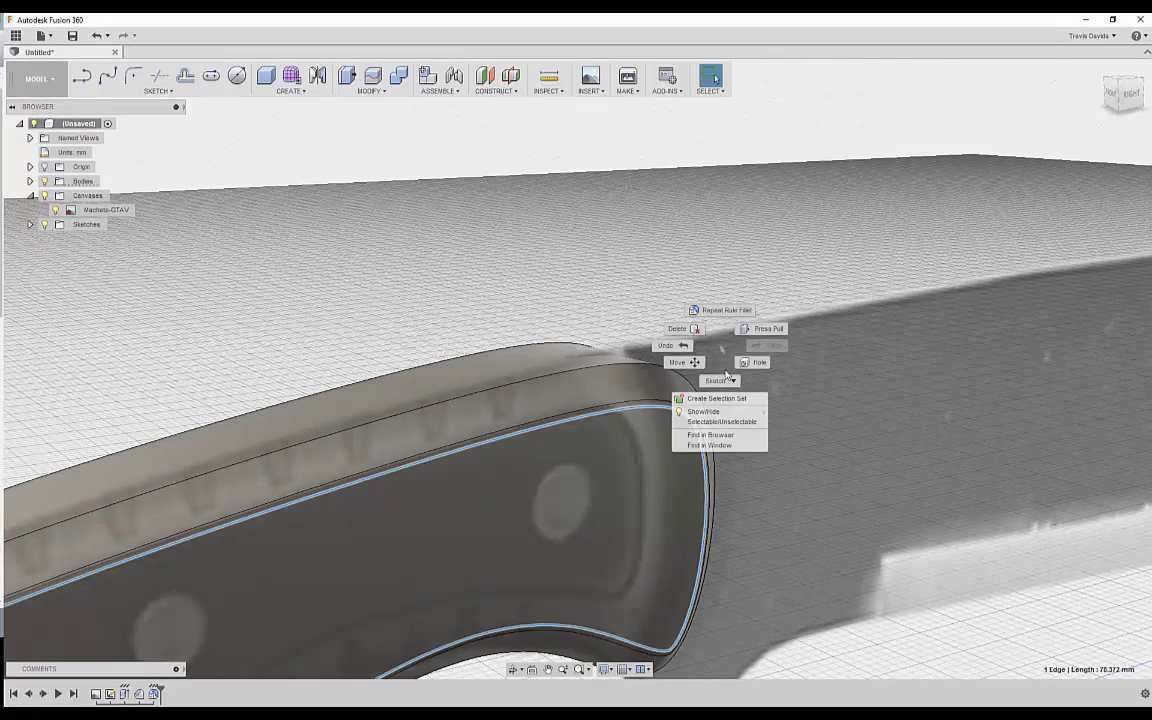
pyautogui.click(582, 275)
pyautogui.click(582, 275)
pyautogui.keyDown('shift'); pyautogui.moveTo(604, 411); pyautogui.dragTo(540, 316, button='middle'); pyautogui.keyUp('shift')
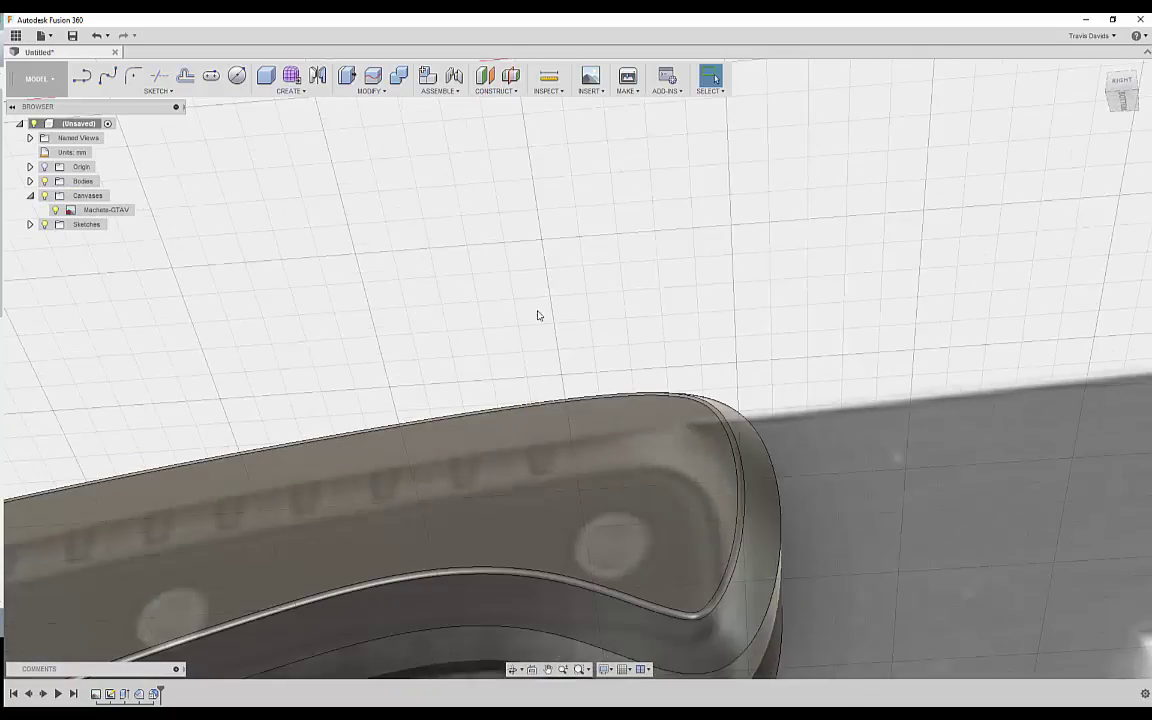
pyautogui.scroll(-3, 565, 370)
pyautogui.keyDown('shift'); pyautogui.moveTo(563, 369); pyautogui.dragTo(697, 418, button='middle'); pyautogui.keyUp('shift')
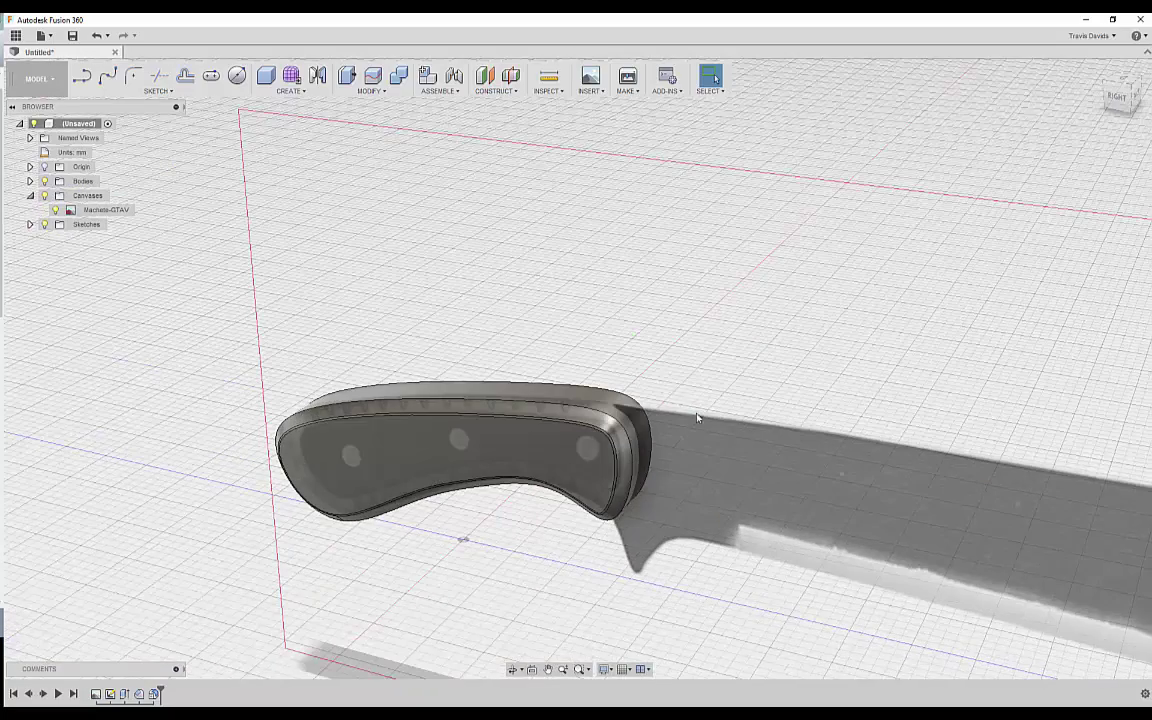
pyautogui.click(45, 196)
pyautogui.keyDown('shift'); pyautogui.moveTo(319, 314); pyautogui.dragTo(548, 530, button='middle'); pyautogui.keyUp('shift')
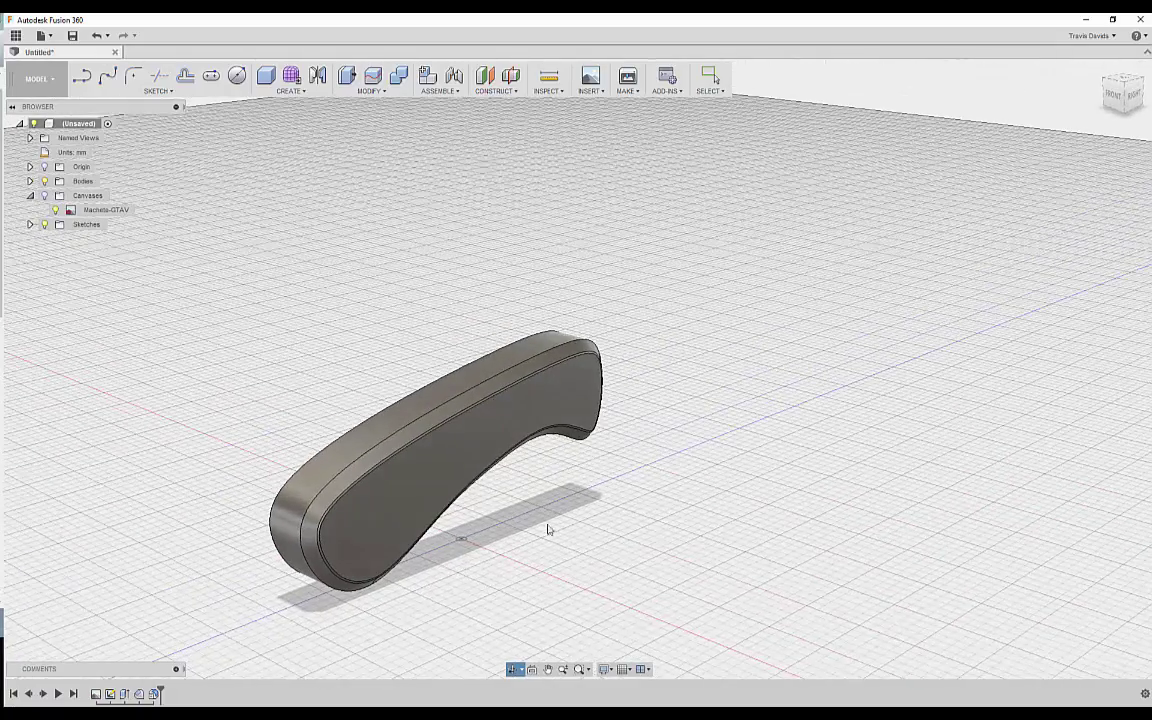
pyautogui.click(609, 674)
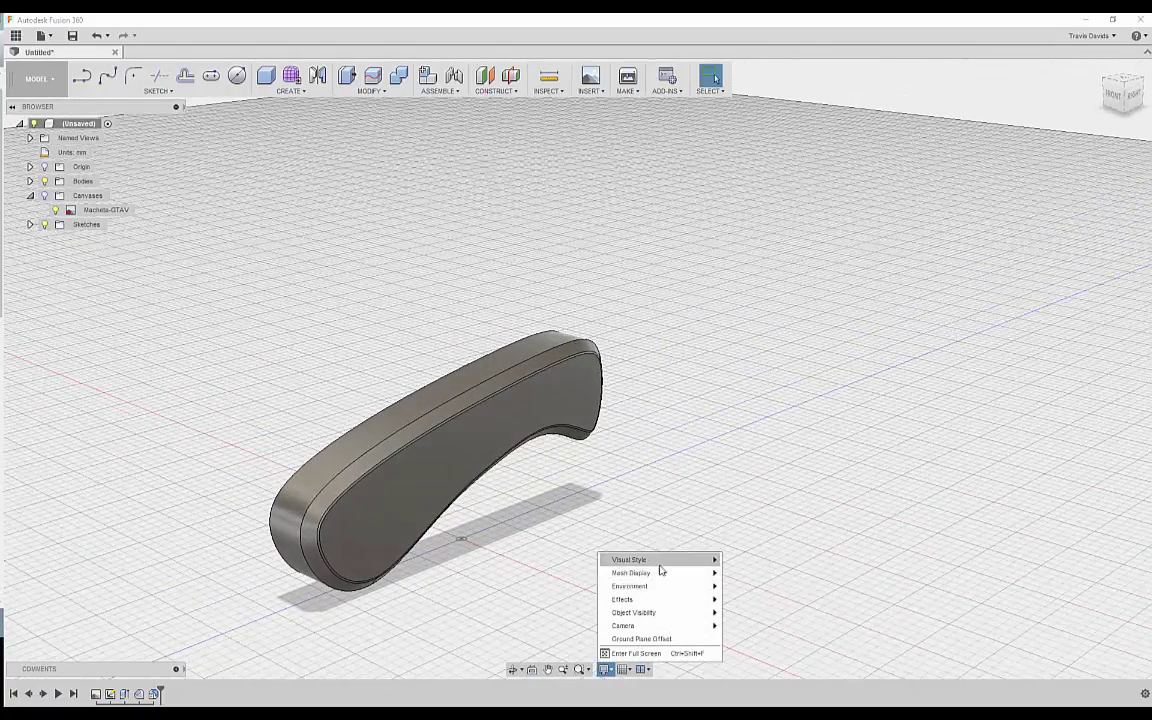
pyautogui.moveTo(681, 560)
pyautogui.click(760, 558)
# Fillet the chamfer's outer edge around the handle with a 1 mm radius and set the visual style to Shaded with Visible Edges Only.
pyautogui.keyDown('shift'); pyautogui.moveTo(689, 556); pyautogui.dragTo(575, 525, button='middle'); pyautogui.keyUp('shift')
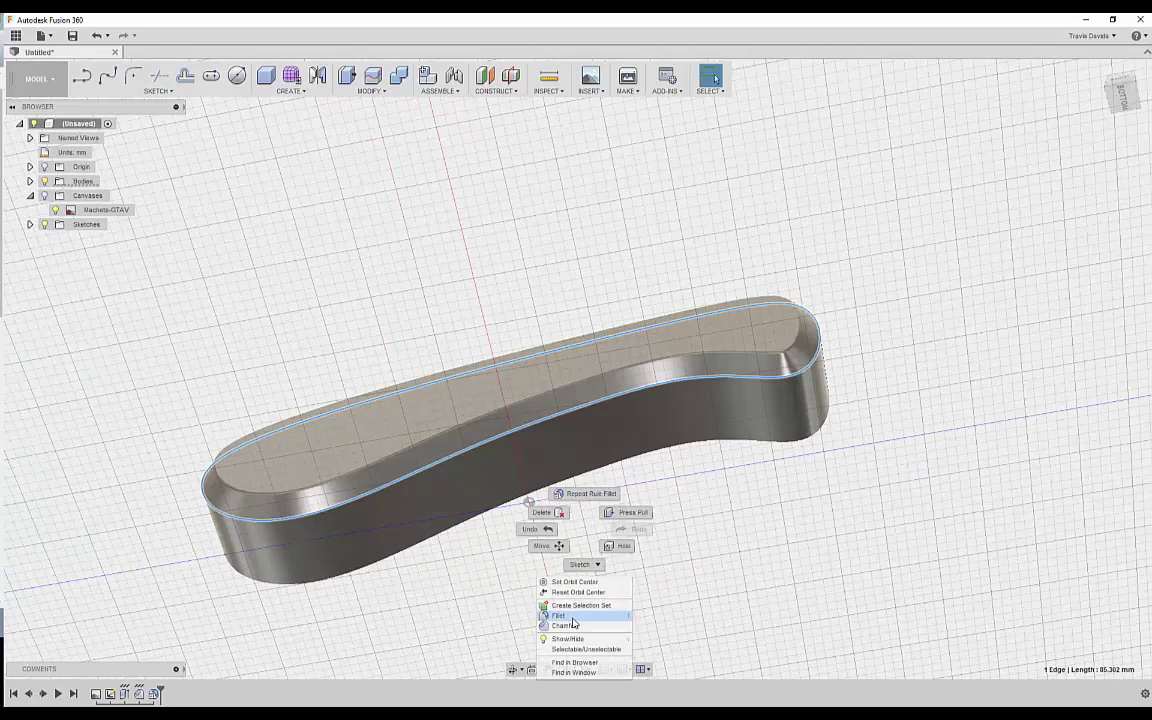
pyautogui.click(566, 615)
pyautogui.keyDown('shift'); pyautogui.moveTo(365, 470); pyautogui.dragTo(548, 490, button='middle'); pyautogui.keyUp('shift')
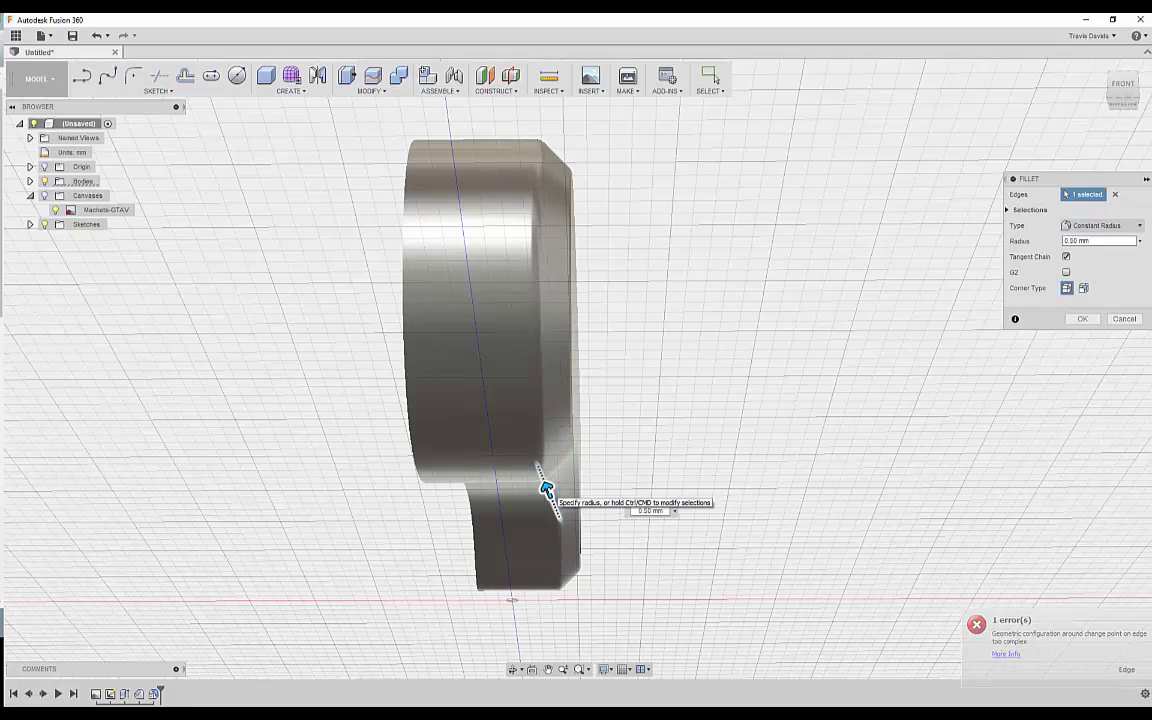
pyautogui.keyDown('shift'); pyautogui.moveTo(546, 489); pyautogui.dragTo(431, 620, button='middle'); pyautogui.keyUp('shift')
pyautogui.click(605, 669)
pyautogui.moveTo(648, 563)
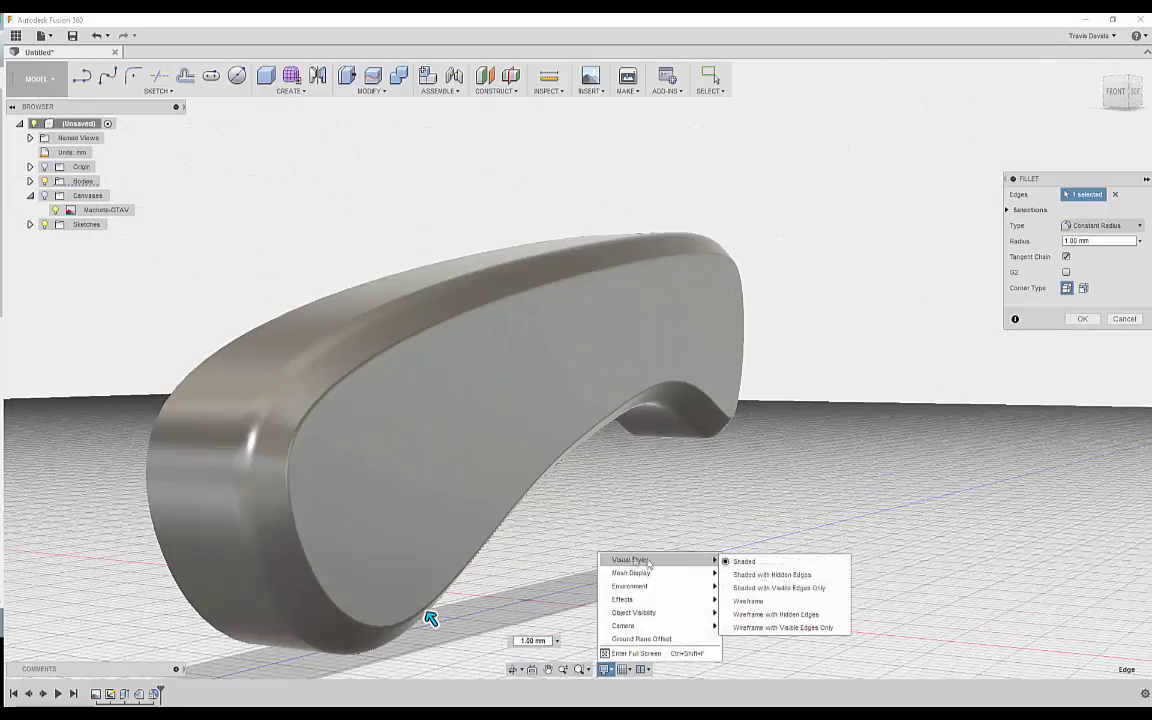
pyautogui.click(765, 589)
pyautogui.moveTo(422, 612)
pyautogui.keyDown('shift'); pyautogui.mouseDown(button='middle')
pyautogui.moveTo(329, 612)
pyautogui.moveTo(355, 572)
pyautogui.moveTo(360, 478)
pyautogui.moveTo(337, 586)
pyautogui.moveTo(326, 543)
pyautogui.mouseUp(button='middle'); pyautogui.keyUp('shift')
pyautogui.click(326, 543)
pyautogui.click(1070, 324)
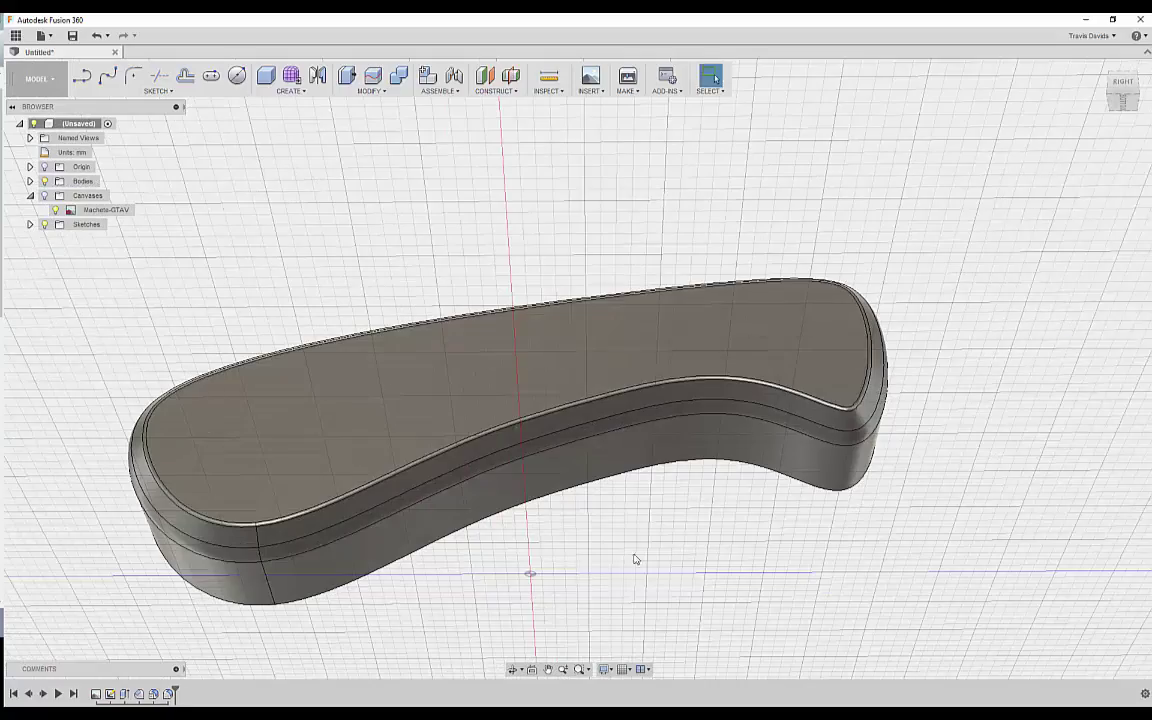
# Sketch a vertical line on the front plane through the origin, spanning past the handle's full height in the end view.
pyautogui.keyDown('shift'); pyautogui.moveTo(634, 559); pyautogui.dragTo(732, 592, button='middle'); pyautogui.keyUp('shift')
pyautogui.moveTo(680, 492)
pyautogui.keyDown('shift'); pyautogui.mouseDown(button='middle')
pyautogui.moveTo(499, 478)
pyautogui.moveTo(568, 527)
pyautogui.moveTo(656, 507)
pyautogui.moveTo(684, 468)
pyautogui.moveTo(679, 476)
pyautogui.mouseUp(button='middle'); pyautogui.keyUp('shift')
pyautogui.scroll(5, 635, 404)
pyautogui.keyDown('shift'); pyautogui.moveTo(619, 412); pyautogui.dragTo(572, 428, button='middle'); pyautogui.keyUp('shift')
pyautogui.press('l')
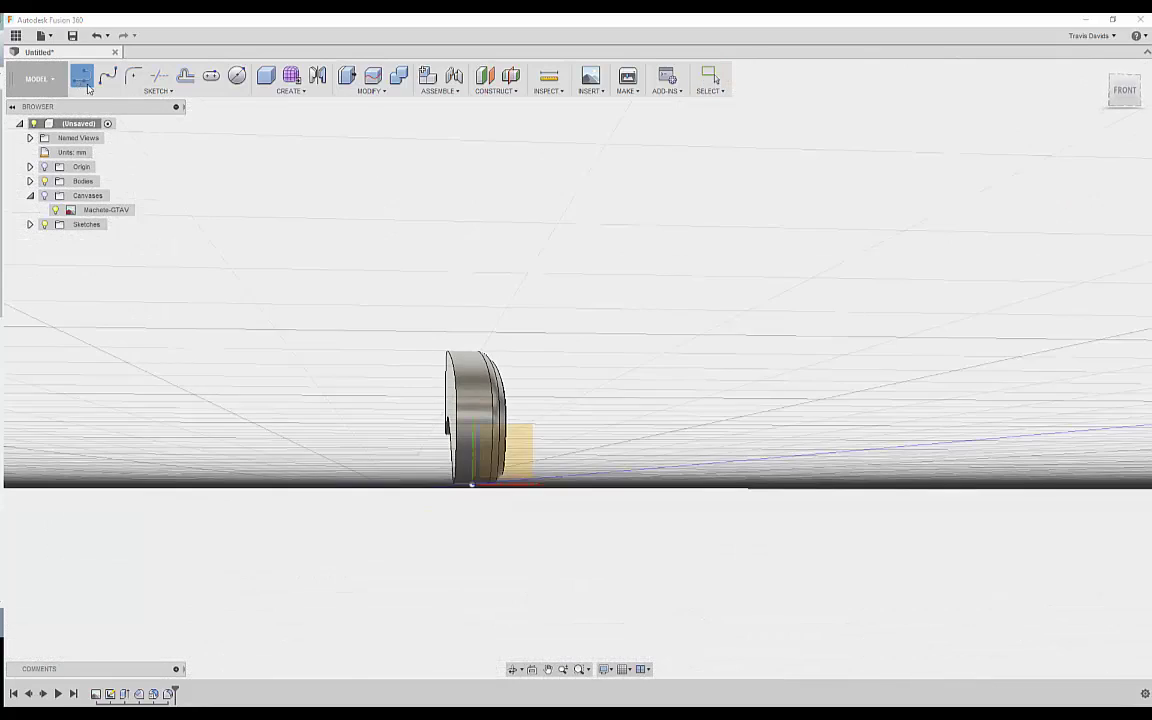
pyautogui.click(514, 450)
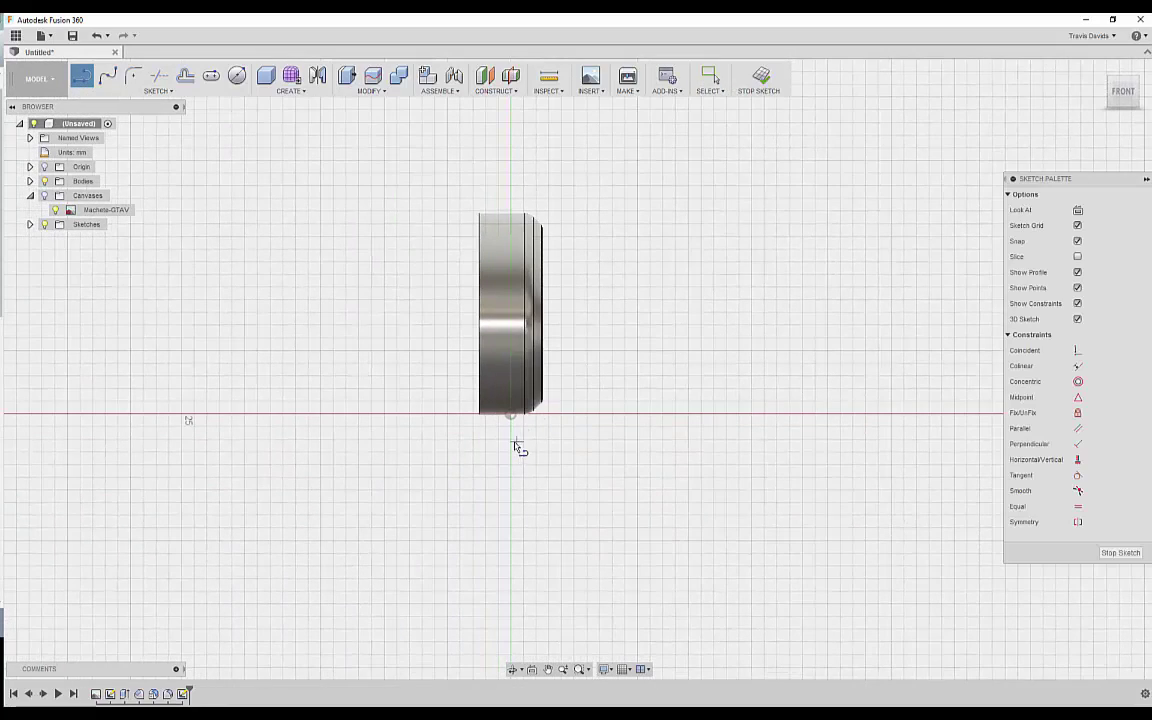
pyautogui.click(511, 419)
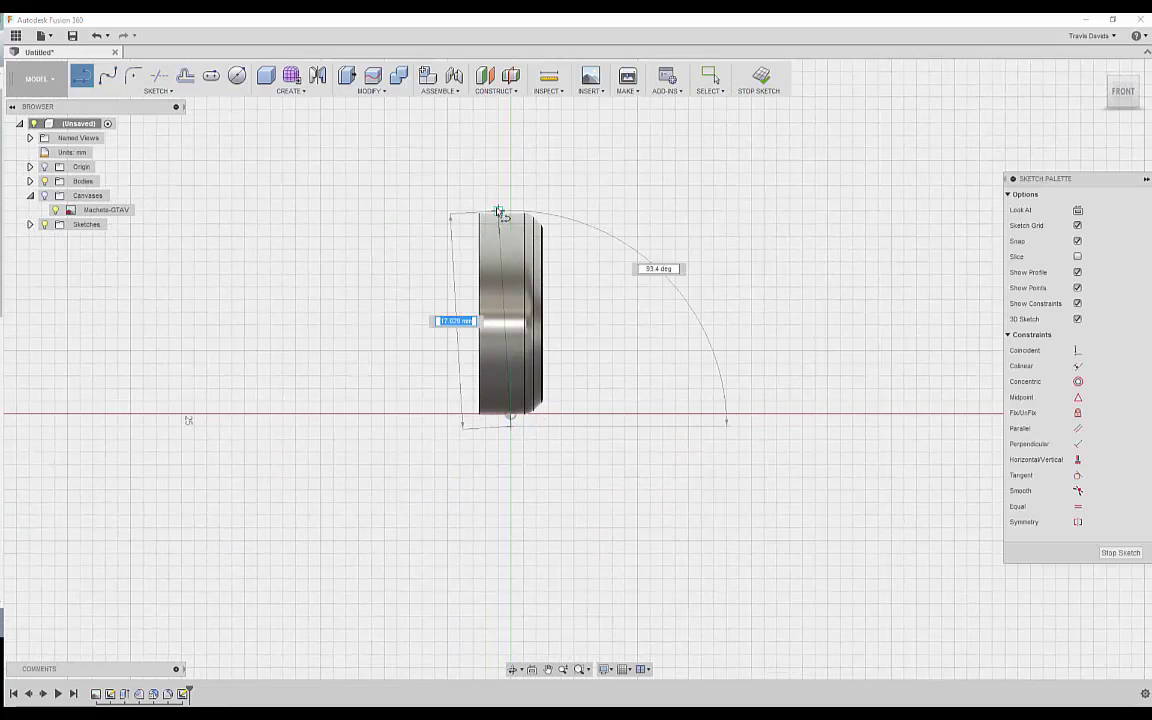
pyautogui.rightClick(550, 168)
pyautogui.click(606, 167)
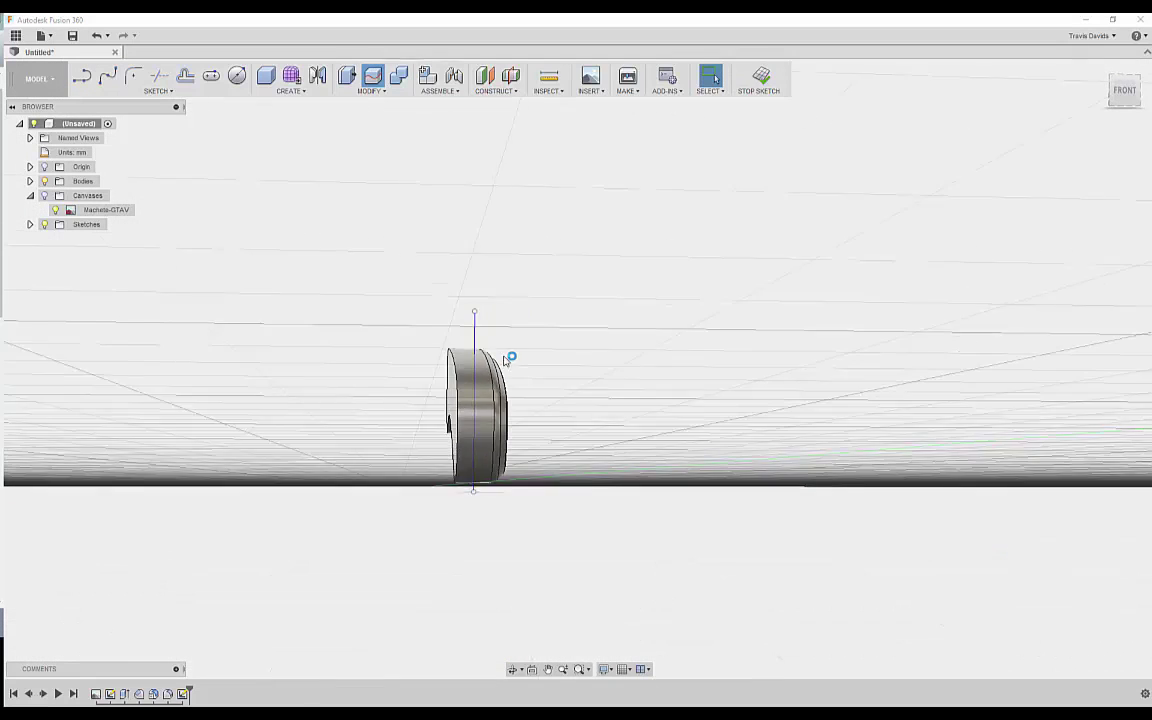
# Split the handle body along the sketched vertical line with Split Body.
pyautogui.click(1097, 210)
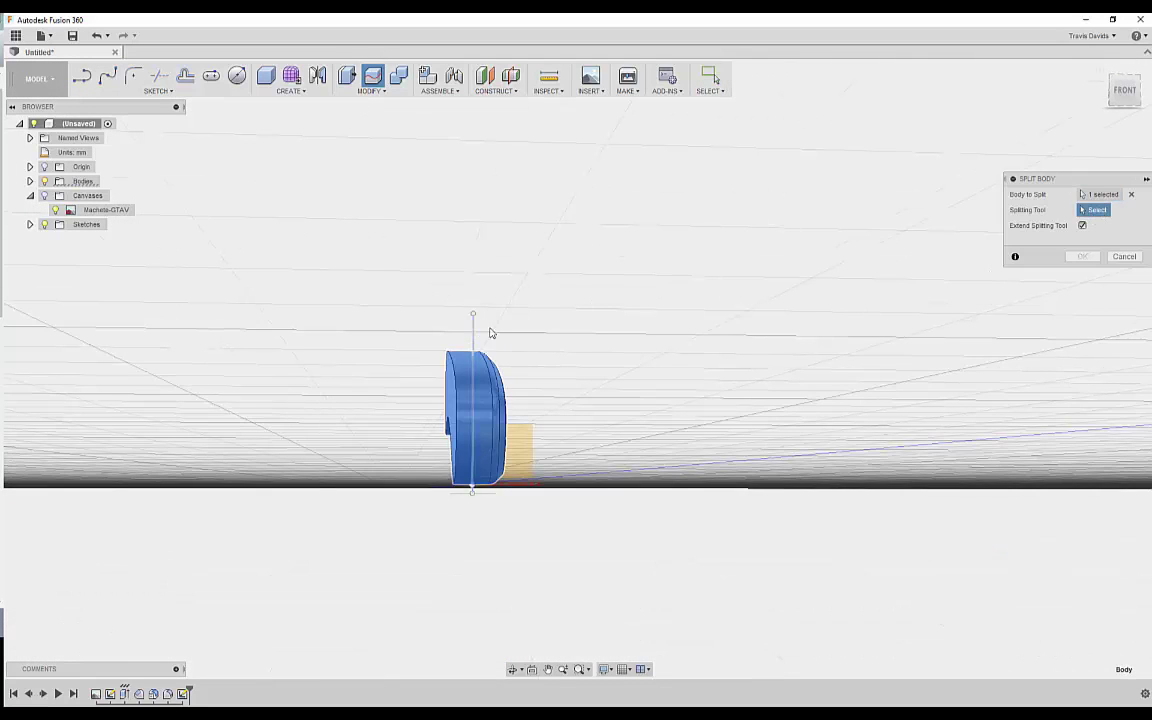
pyautogui.click(490, 332)
pyautogui.click(1082, 256)
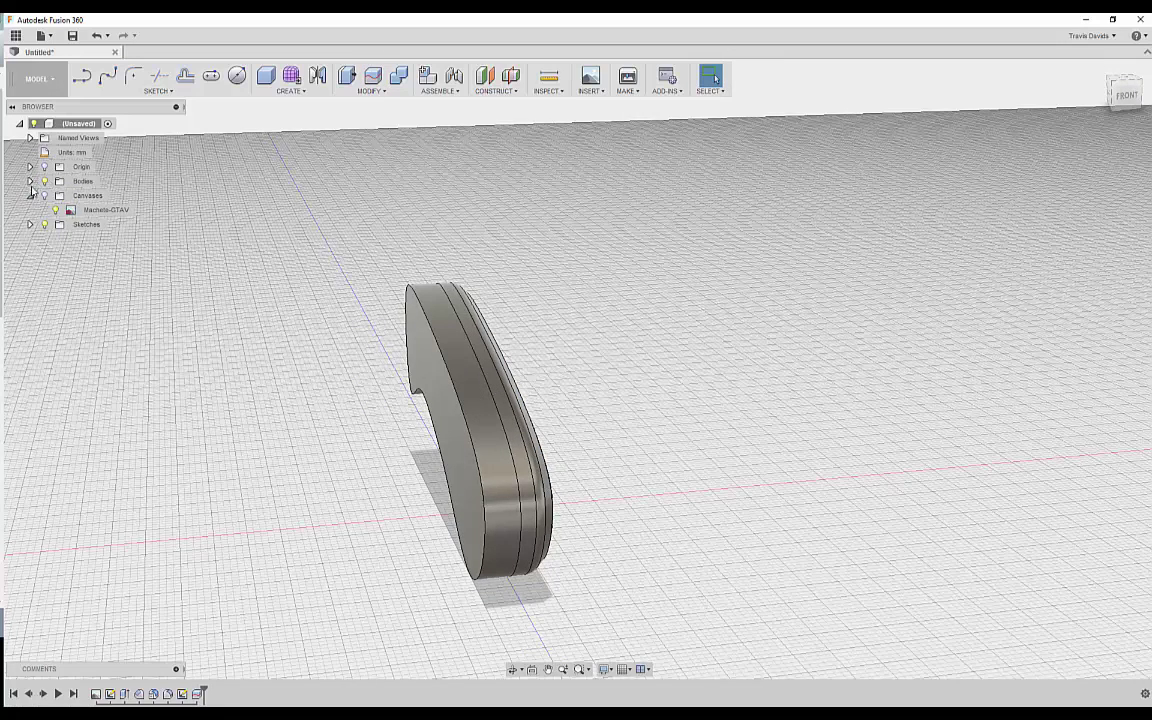
# Hide the unchamfered half, Body1, and mirror Body2 across its flat split face.
pyautogui.click(30, 181)
pyautogui.click(55, 195)
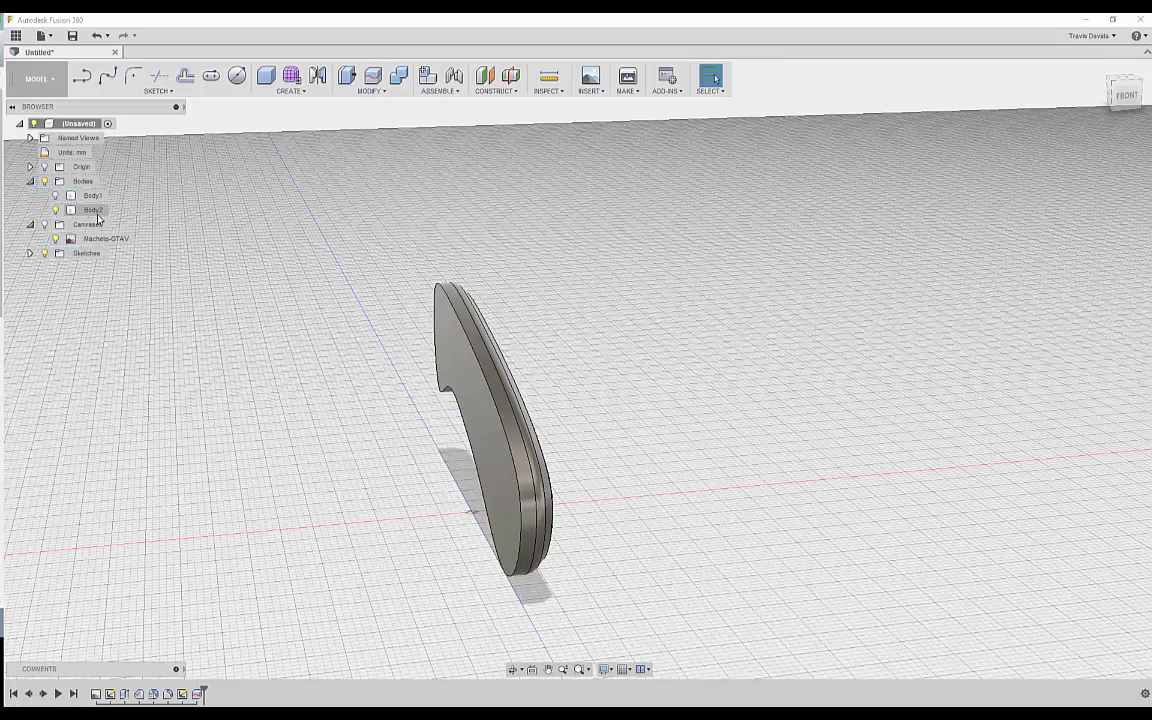
pyautogui.click(97, 213)
pyautogui.click(309, 92)
pyautogui.click(272, 337)
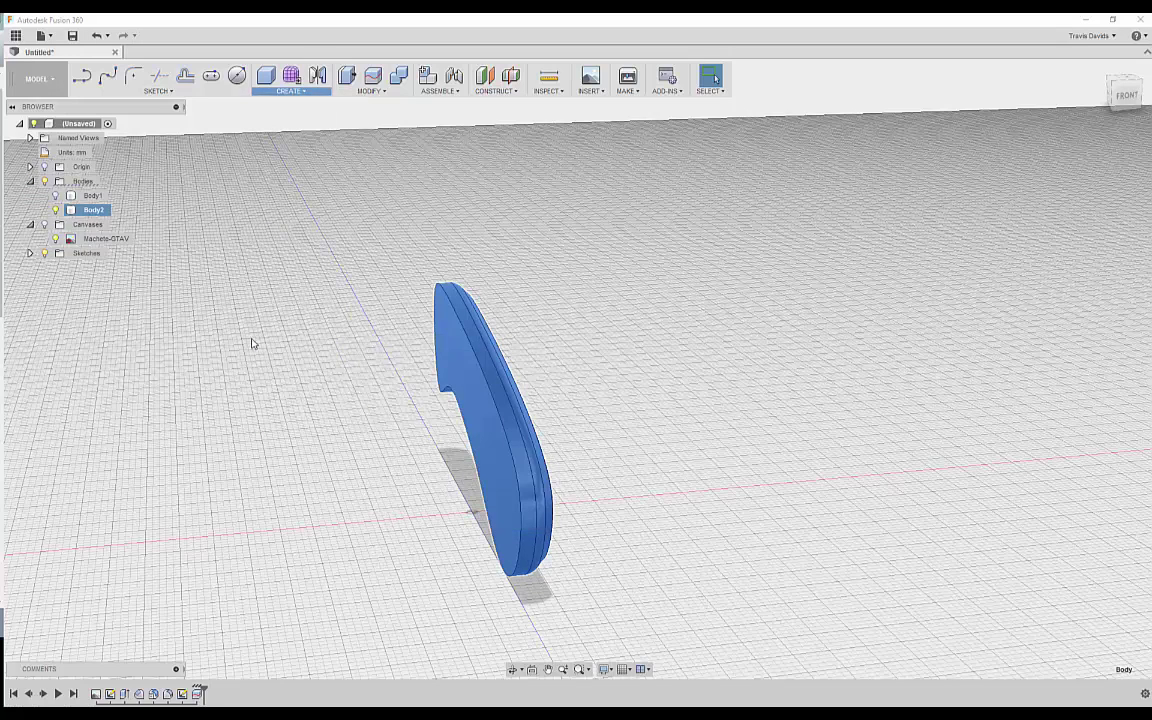
pyautogui.click(473, 417)
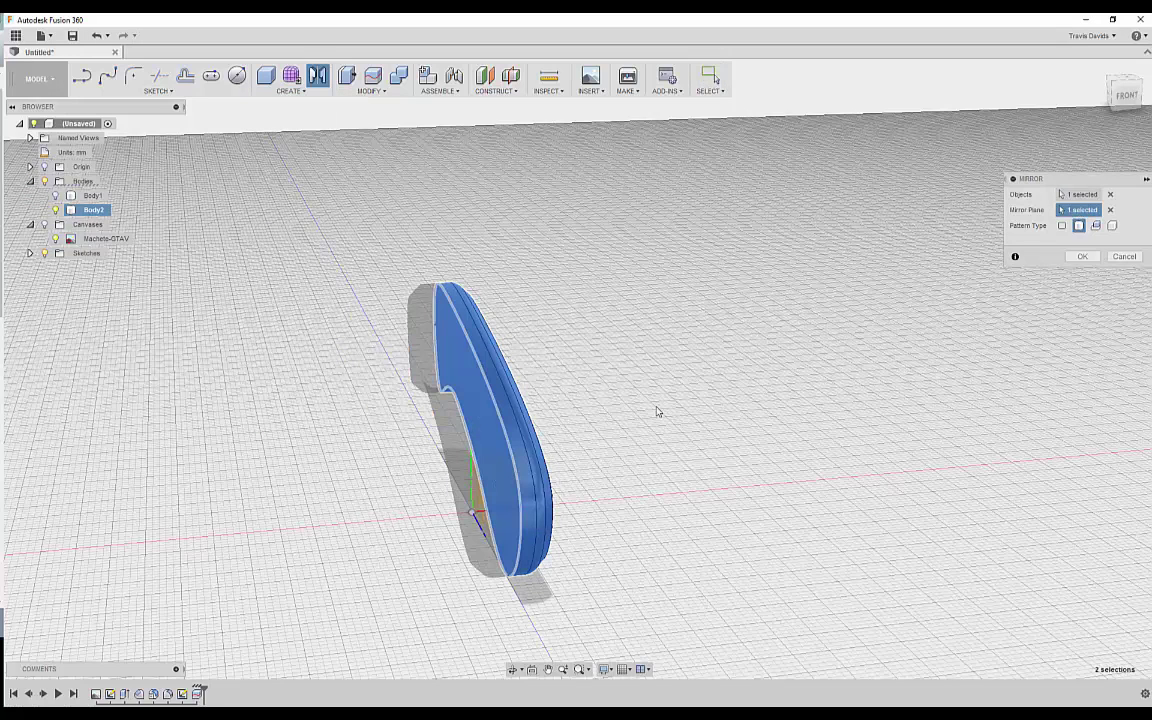
pyautogui.click(1081, 257)
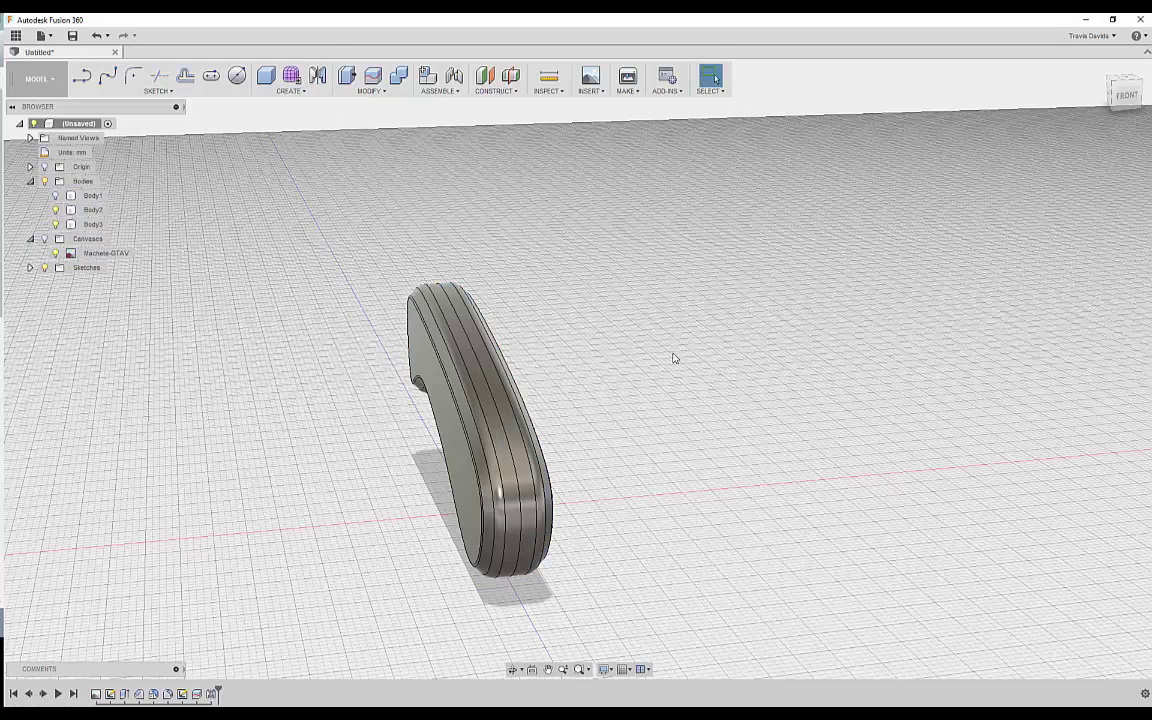
# Inspect the mirrored handle from several angles in the Shaded visual style without edges.
pyautogui.keyDown('shift'); pyautogui.moveTo(674, 357); pyautogui.dragTo(530, 256, button='middle'); pyautogui.keyUp('shift')
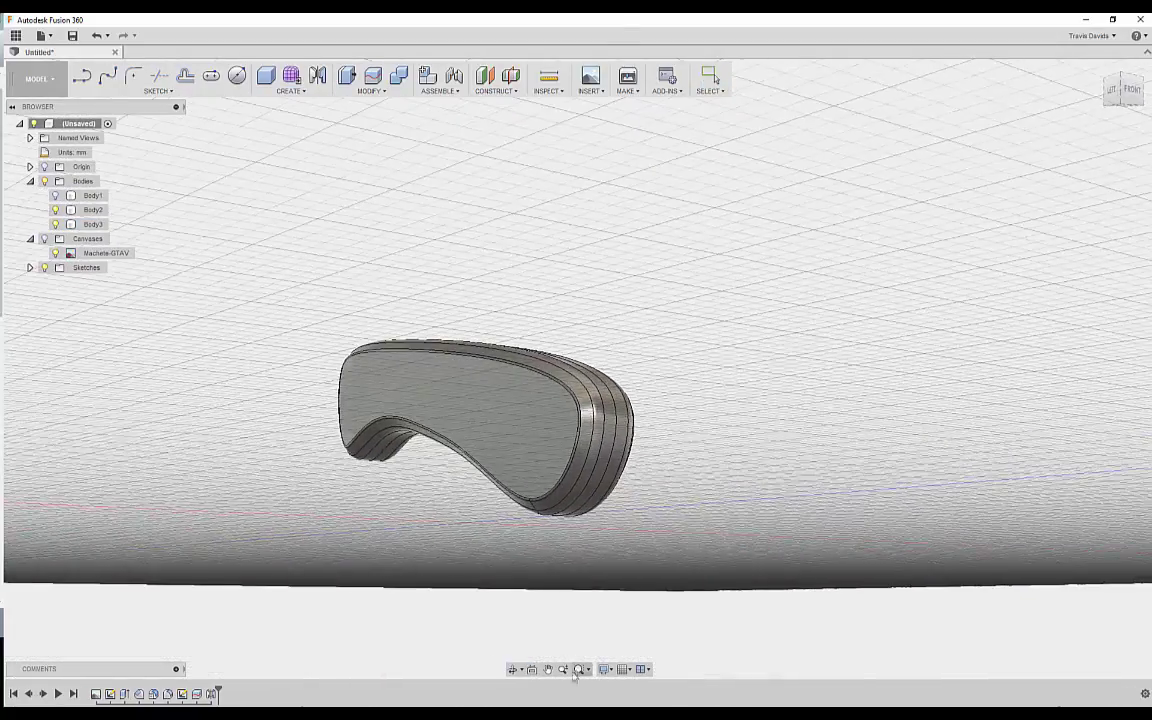
pyautogui.click(606, 670)
pyautogui.moveTo(640, 558)
pyautogui.click(745, 558)
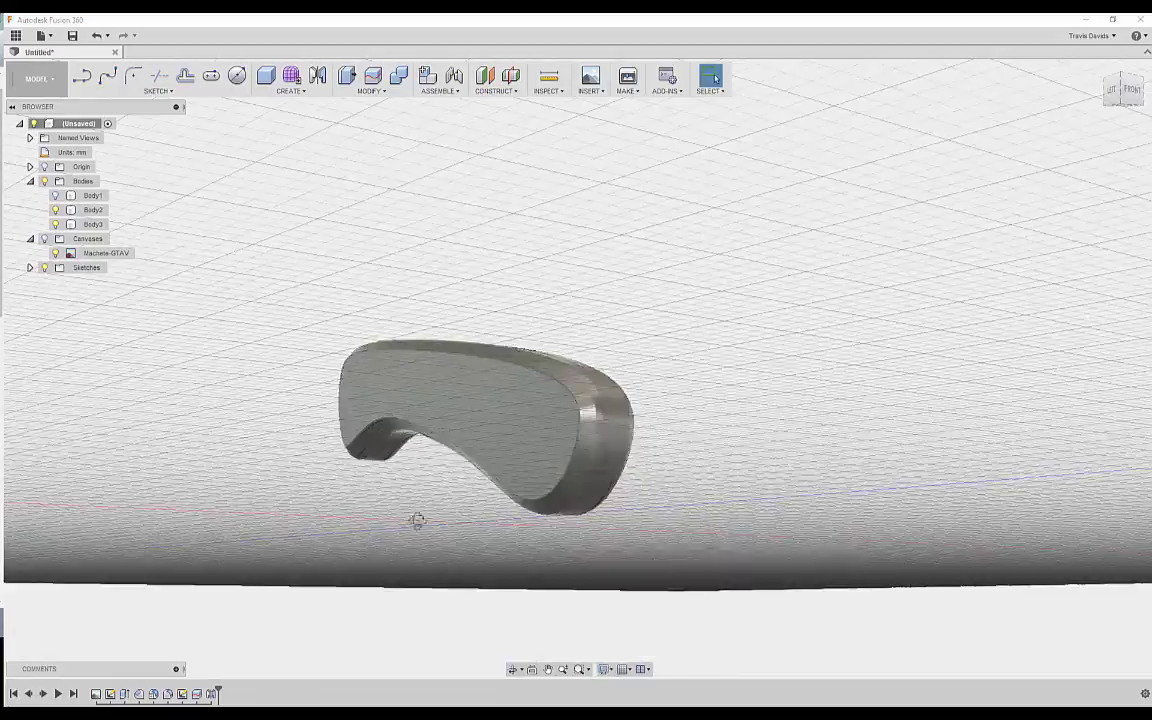
pyautogui.moveTo(417, 519)
pyautogui.keyDown('shift'); pyautogui.mouseDown(button='middle')
pyautogui.moveTo(486, 526)
pyautogui.moveTo(352, 496)
pyautogui.moveTo(524, 494)
pyautogui.moveTo(517, 463)
pyautogui.moveTo(429, 545)
pyautogui.moveTo(473, 540)
pyautogui.moveTo(514, 505)
pyautogui.moveTo(594, 483)
pyautogui.moveTo(414, 432)
pyautogui.mouseUp(button='middle'); pyautogui.keyUp('shift')
pyautogui.scroll(5, 416, 434)
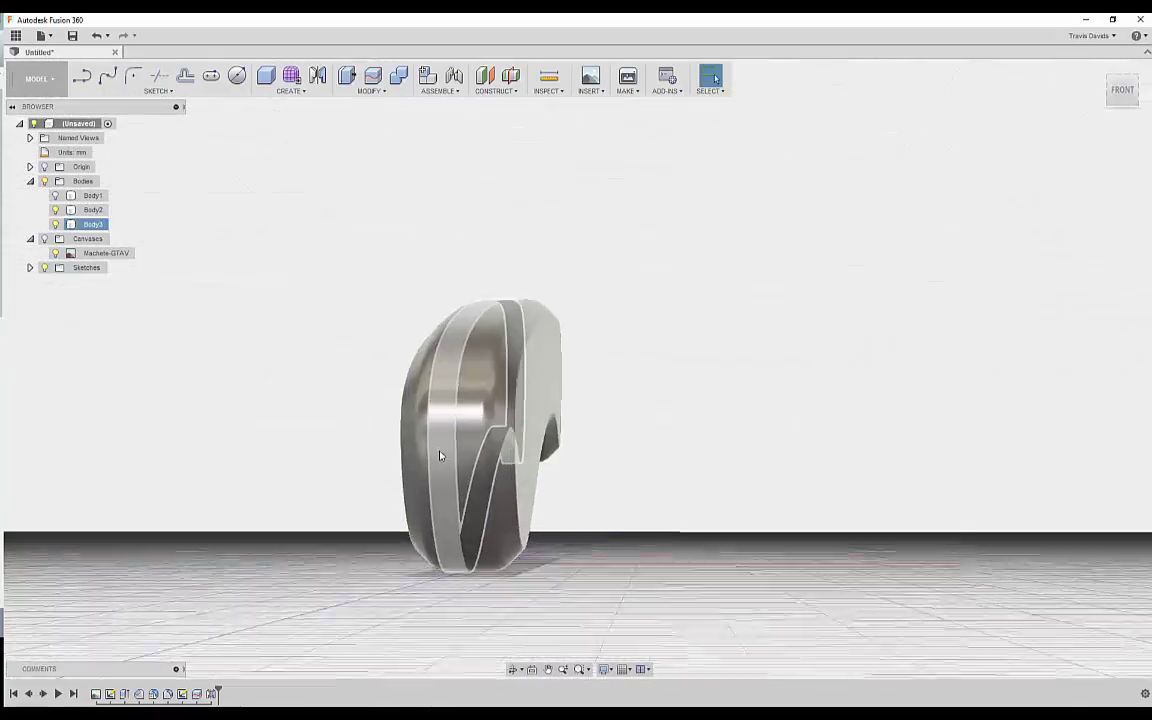
# Restore the visible-edges display and fillet the mirrored half's seam edge with a 0.02 mm radius.
pyautogui.click(459, 430)
pyautogui.rightClick(658, 378)
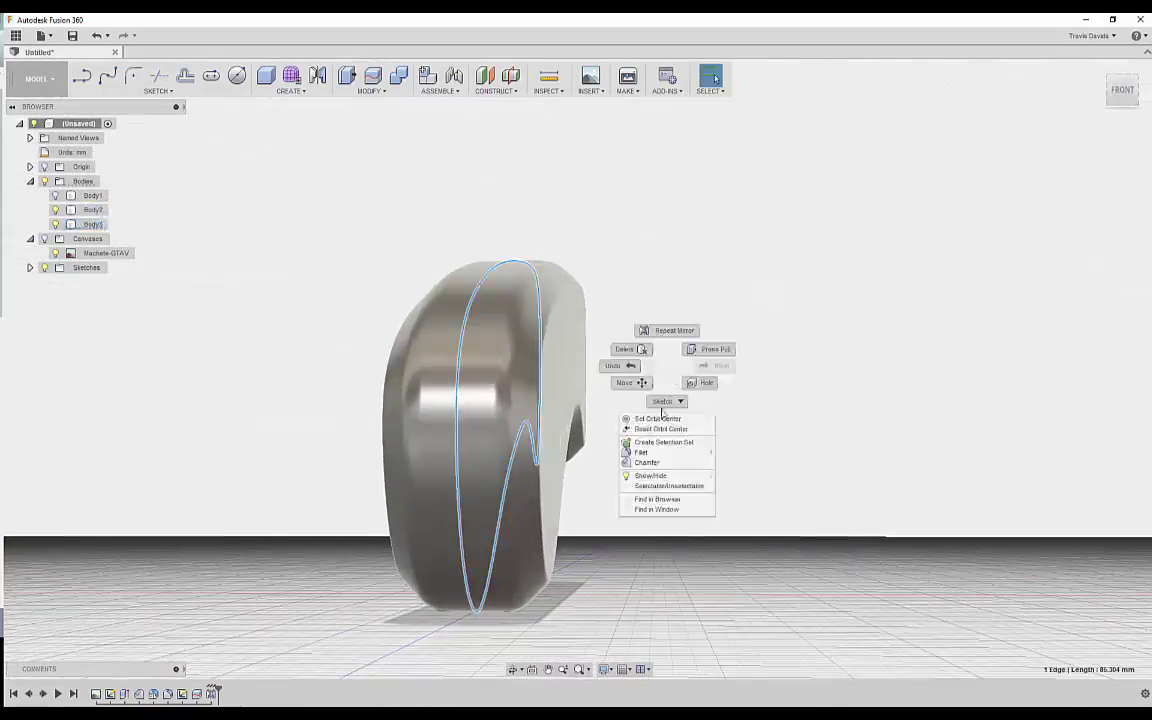
pyautogui.click(642, 453)
pyautogui.click(605, 669)
pyautogui.moveTo(680, 560)
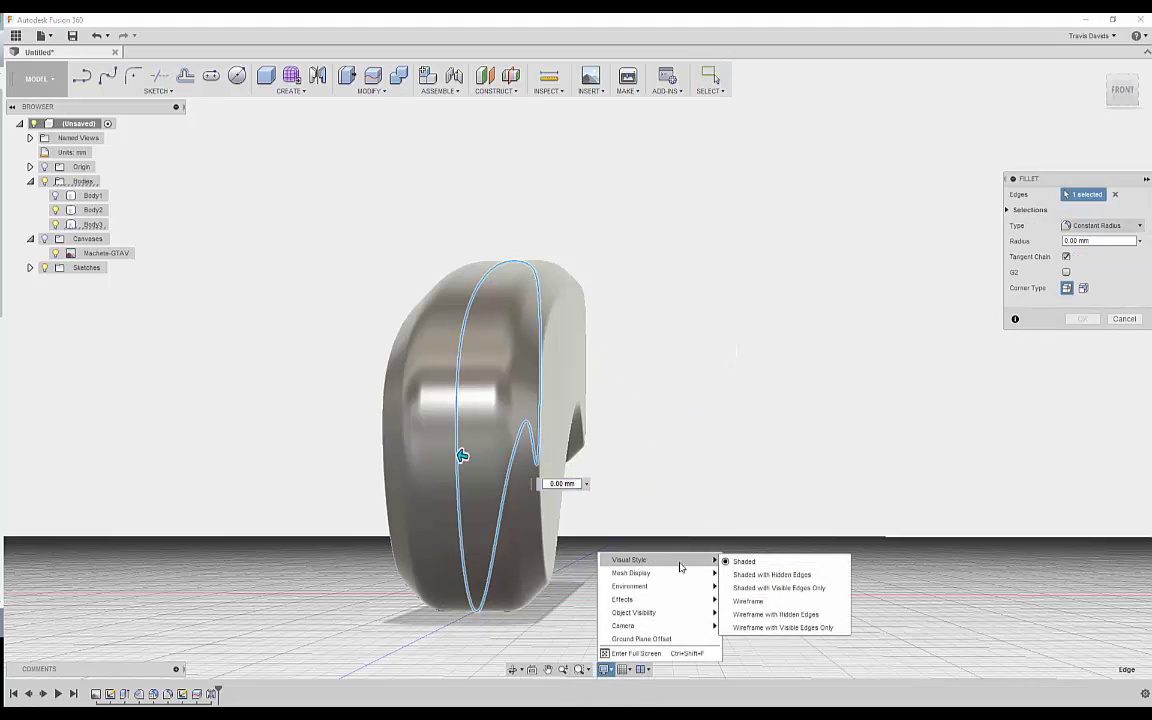
pyautogui.click(779, 587)
pyautogui.scroll(2, 480, 435)
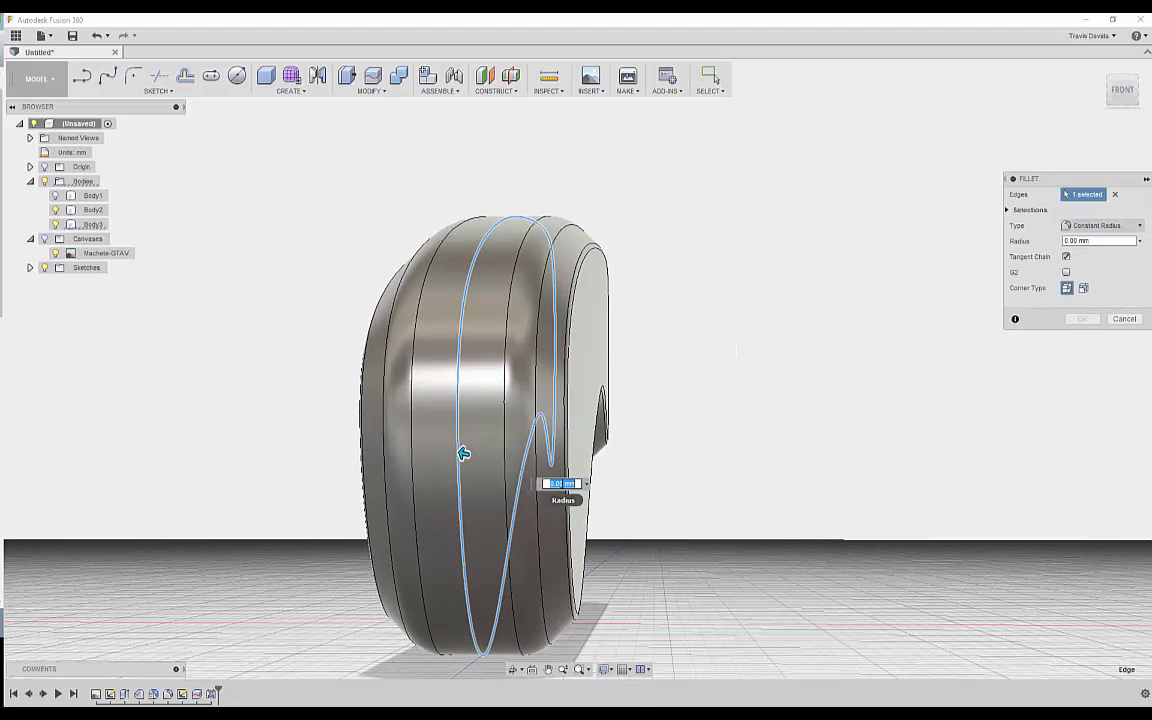
pyautogui.write('1')
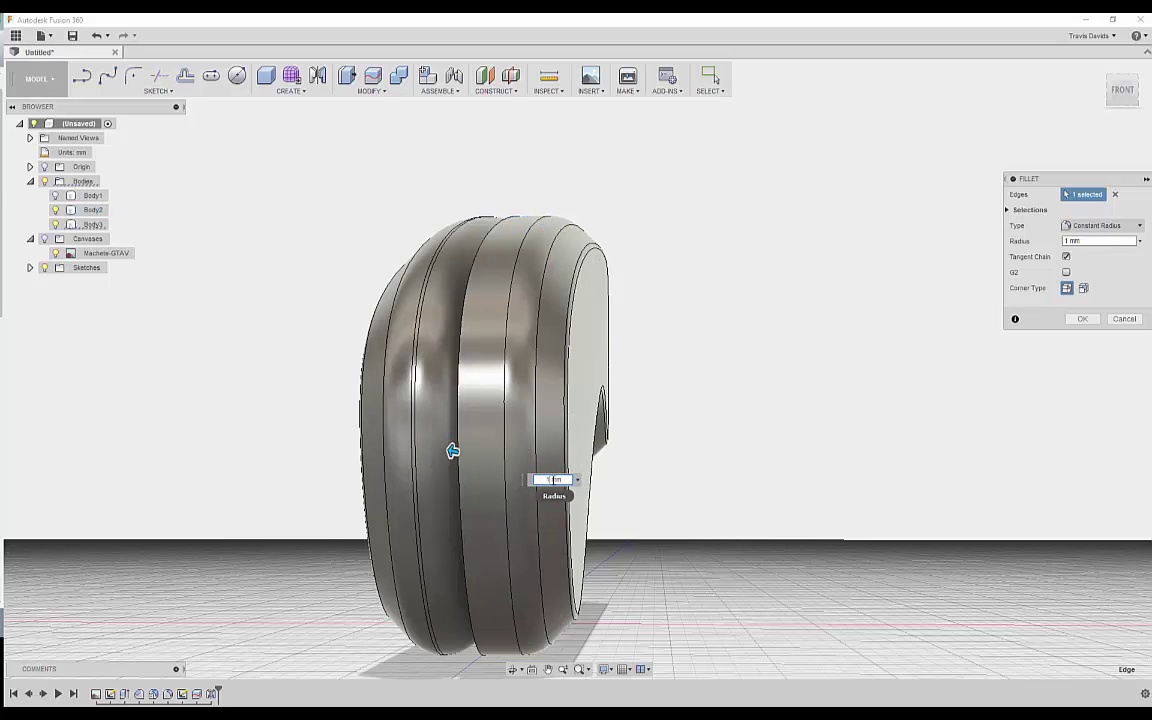
pyautogui.write('0.0.0')
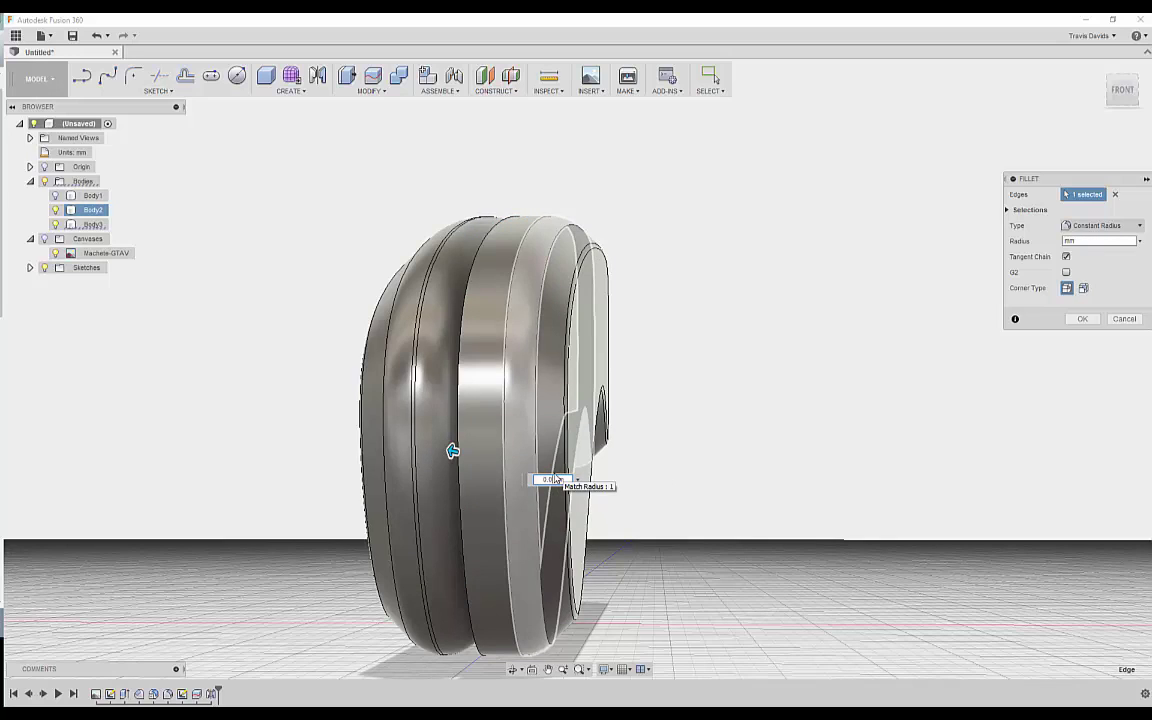
pyautogui.write('2')
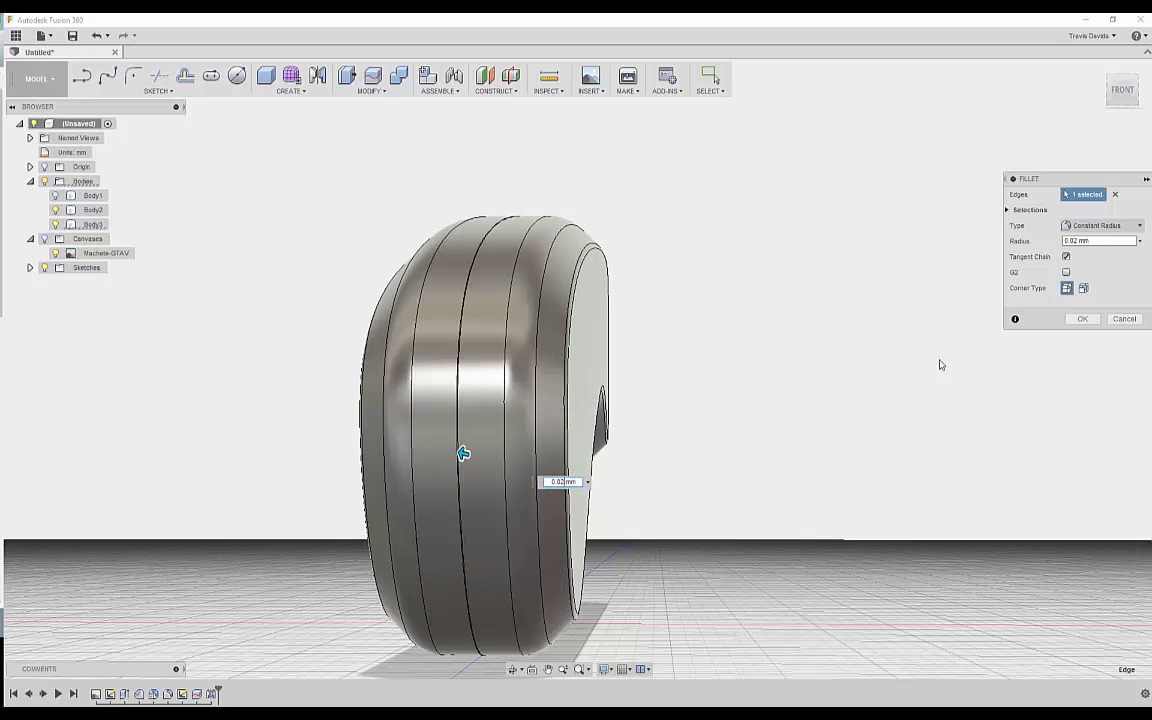
pyautogui.click(1083, 319)
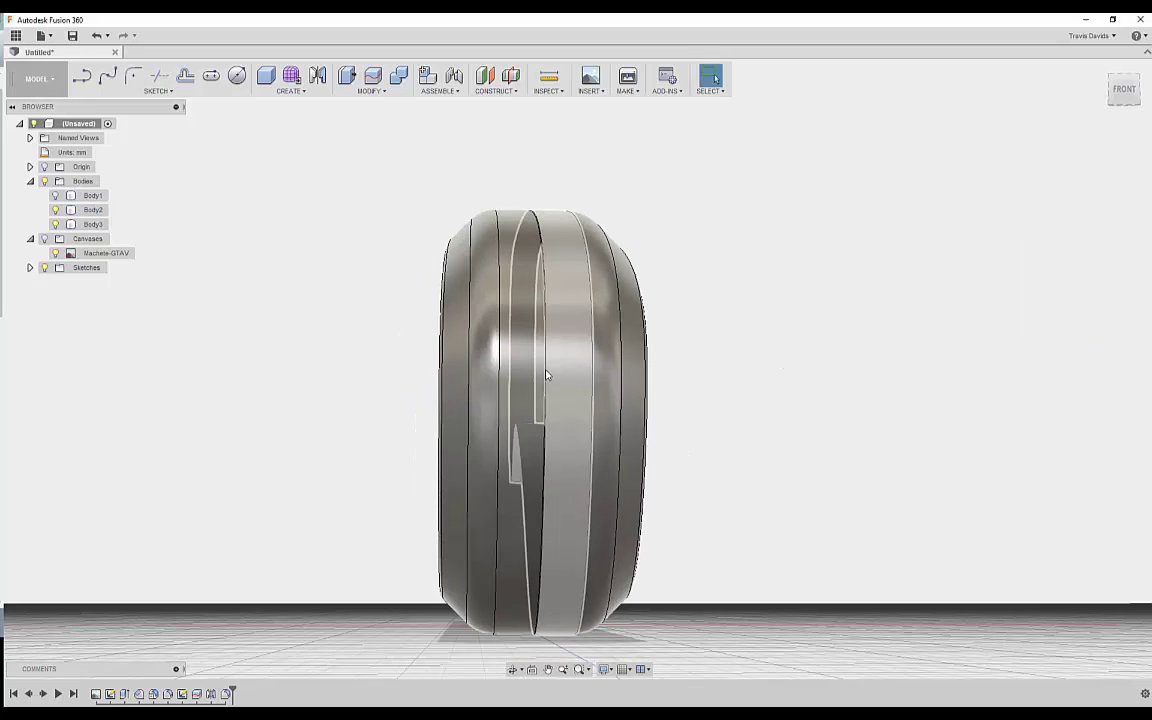
# Hide Body3 and fillet the outline edge of Body2's flat inner face with a 0.02 mm radius.
pyautogui.click(54, 226)
pyautogui.scroll(1, 537, 338)
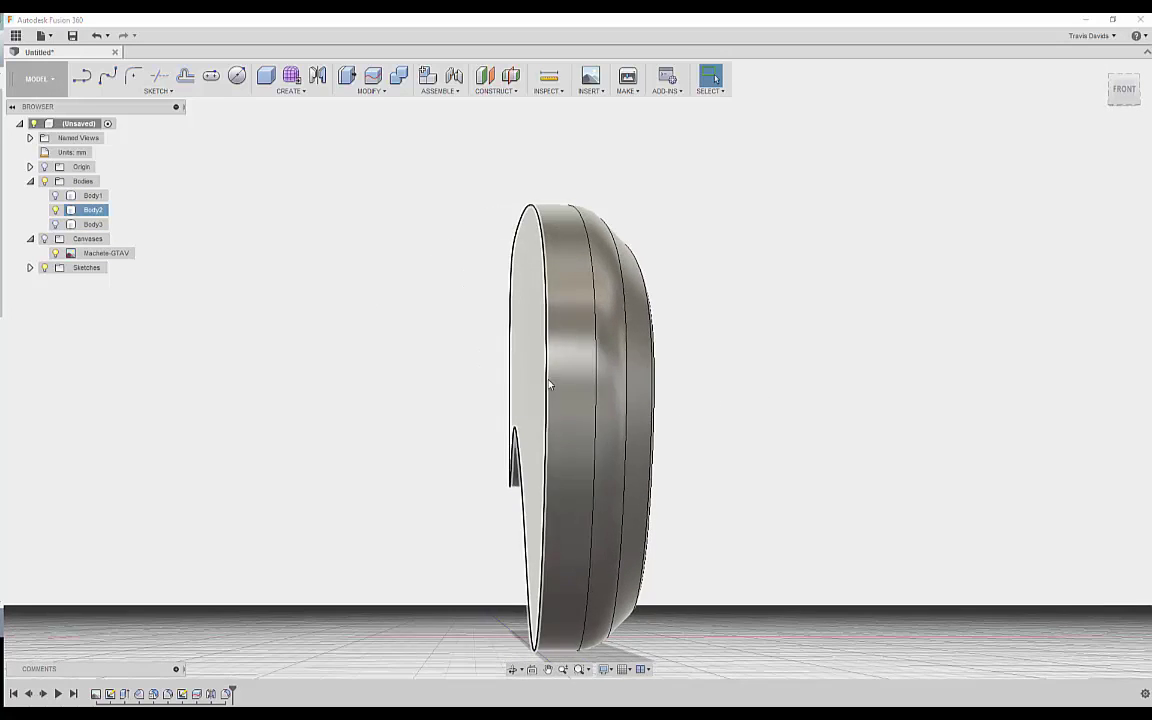
pyautogui.click(548, 381)
pyautogui.rightClick(727, 351)
pyautogui.click(706, 437)
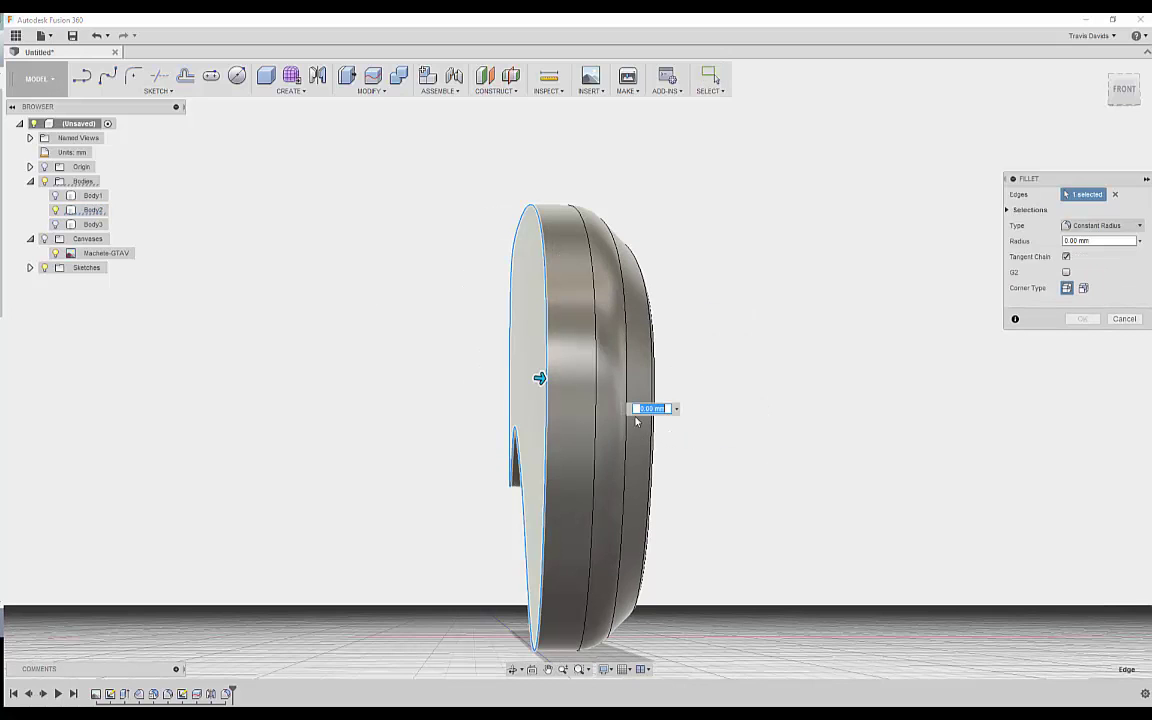
pyautogui.write('0.02')
pyautogui.click(1082, 318)
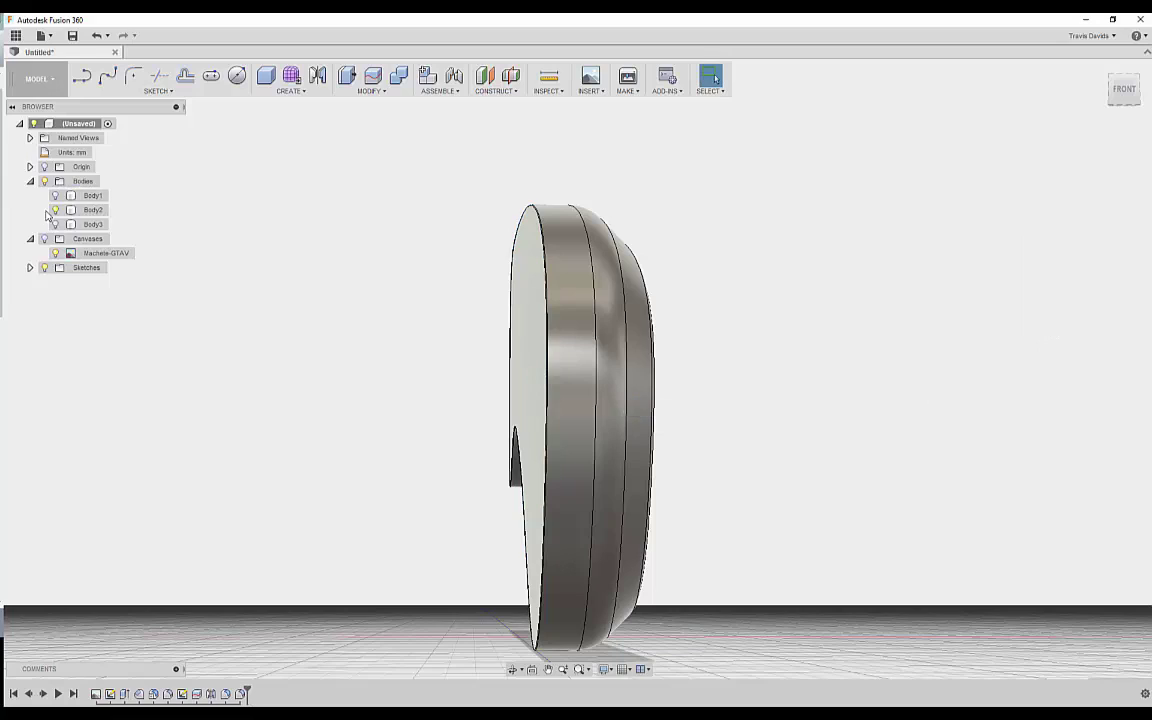
# Show Body3 beside Body2 again and switch the visual style to Shaded to view the handle seam.
pyautogui.click(55, 196)
pyautogui.click(55, 196)
pyautogui.click(55, 196)
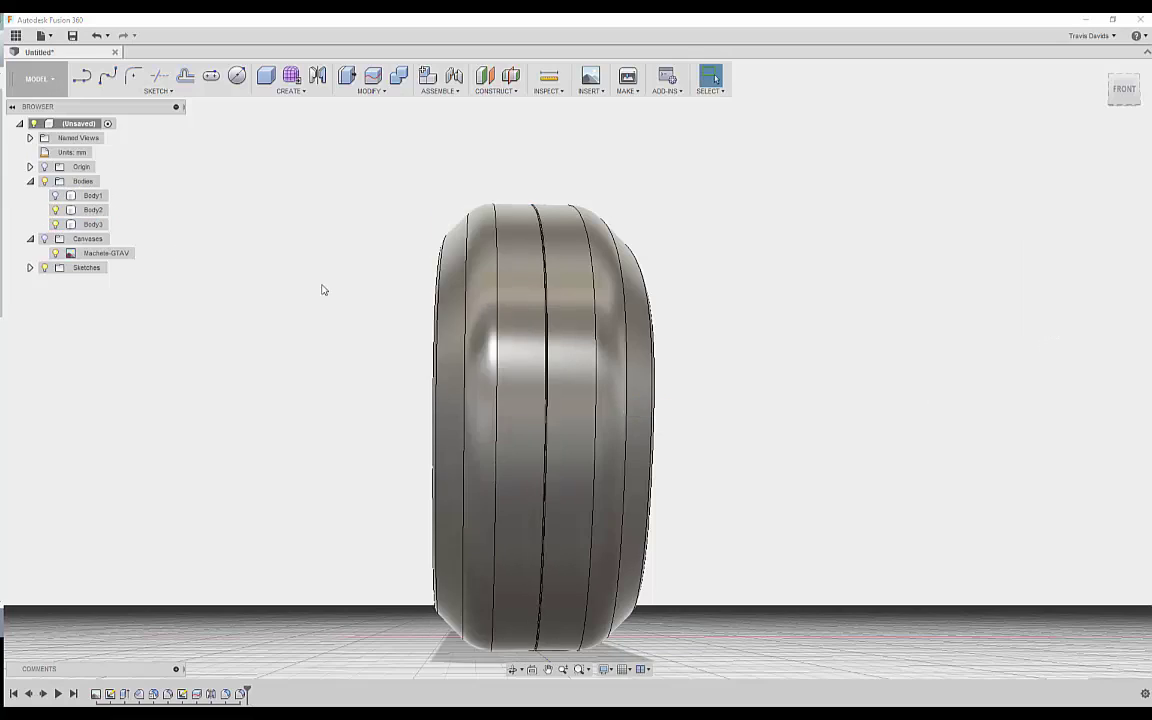
pyautogui.keyDown('shift'); pyautogui.moveTo(321, 288); pyautogui.dragTo(267, 338, button='middle'); pyautogui.keyUp('shift')
pyautogui.click(605, 669)
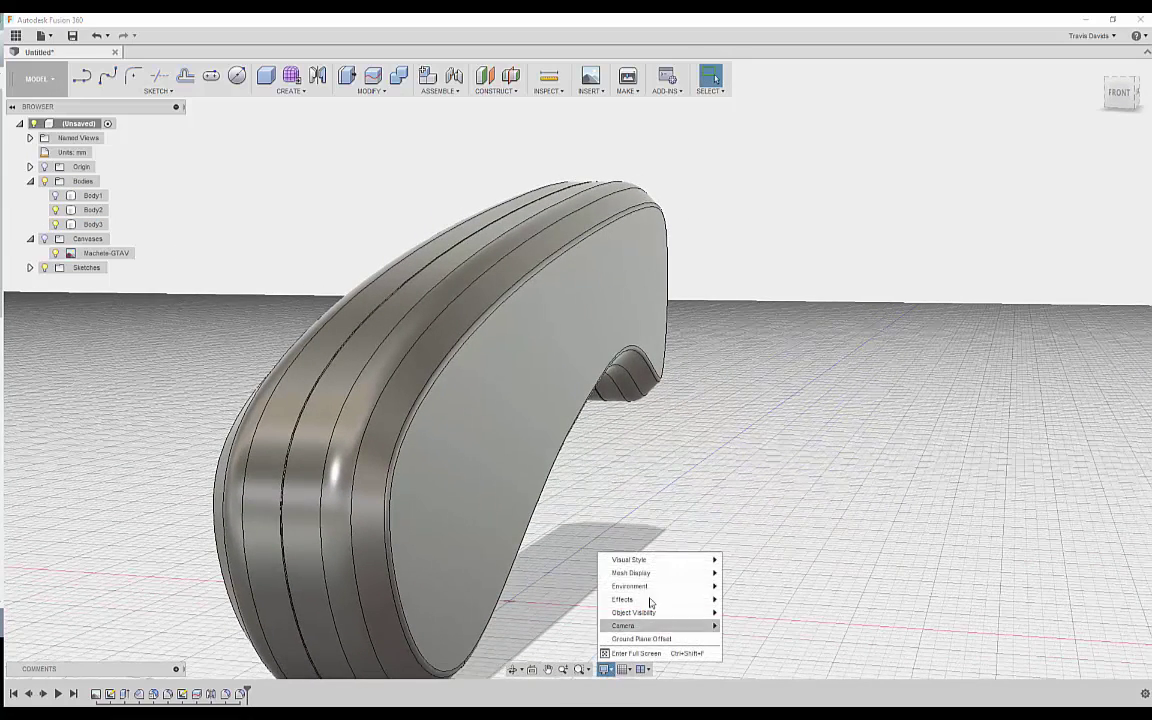
pyautogui.click(701, 557)
pyautogui.keyDown('shift'); pyautogui.moveTo(701, 557); pyautogui.dragTo(679, 519, button='middle'); pyautogui.keyUp('shift')
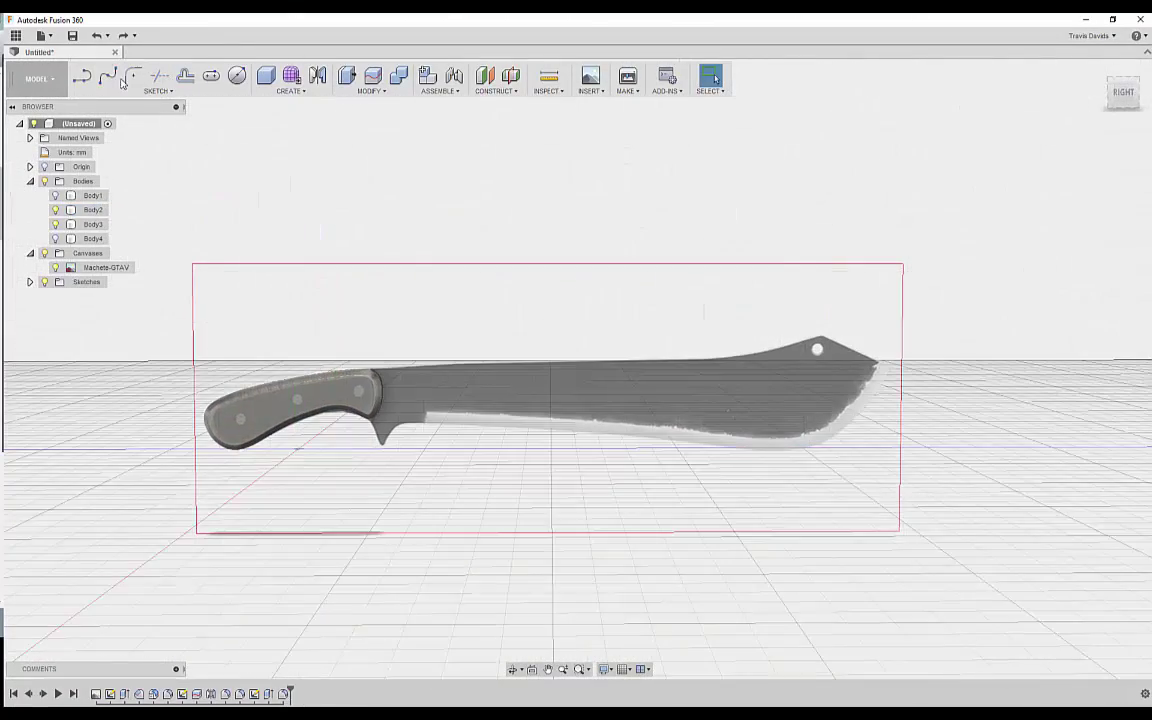
# Start a spline sketch on the canvas's side plane, placing the first point on the handle's upper edge just behind the blade.
pyautogui.click(110, 78)
pyautogui.click(399, 494)
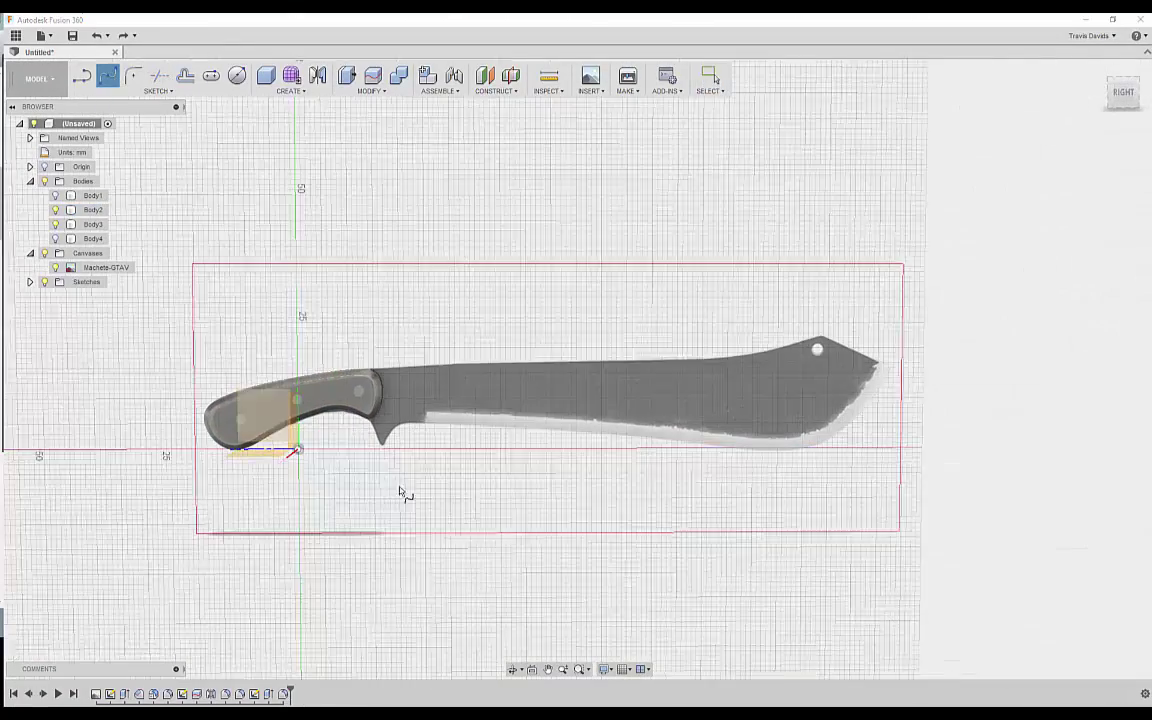
pyautogui.click(278, 443)
pyautogui.moveTo(637, 317); pyautogui.dragTo(524, 363, button='middle')
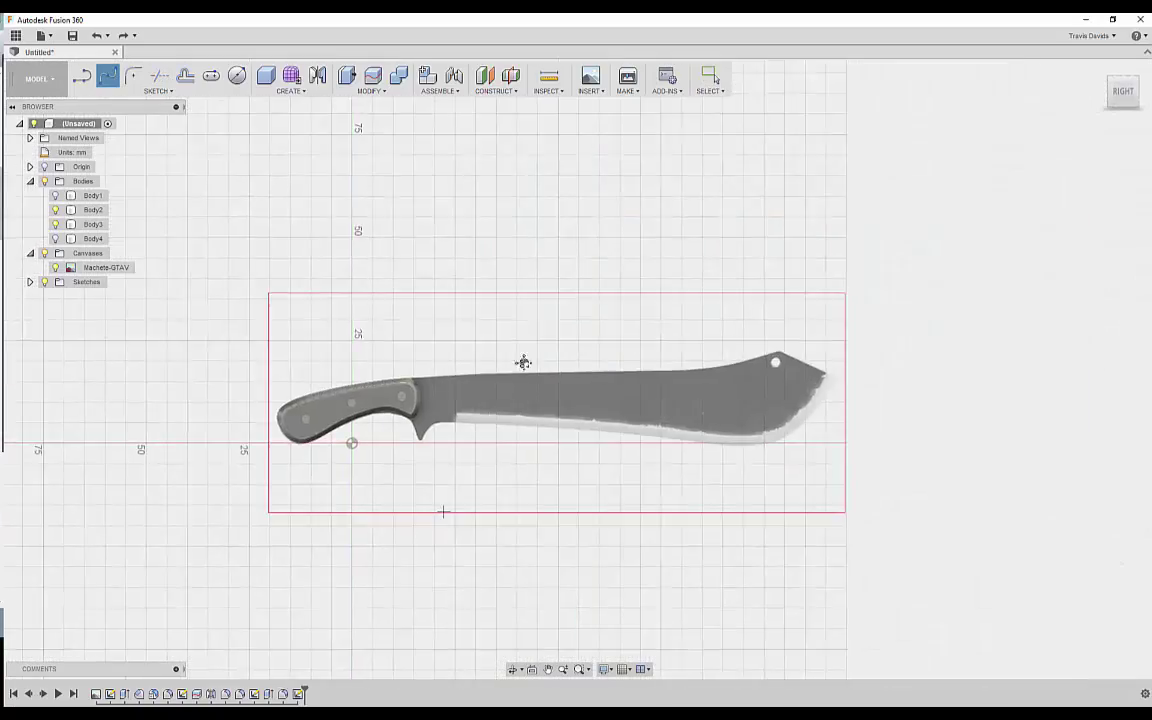
pyautogui.scroll(6, 488, 383)
pyautogui.scroll(2, 313, 381)
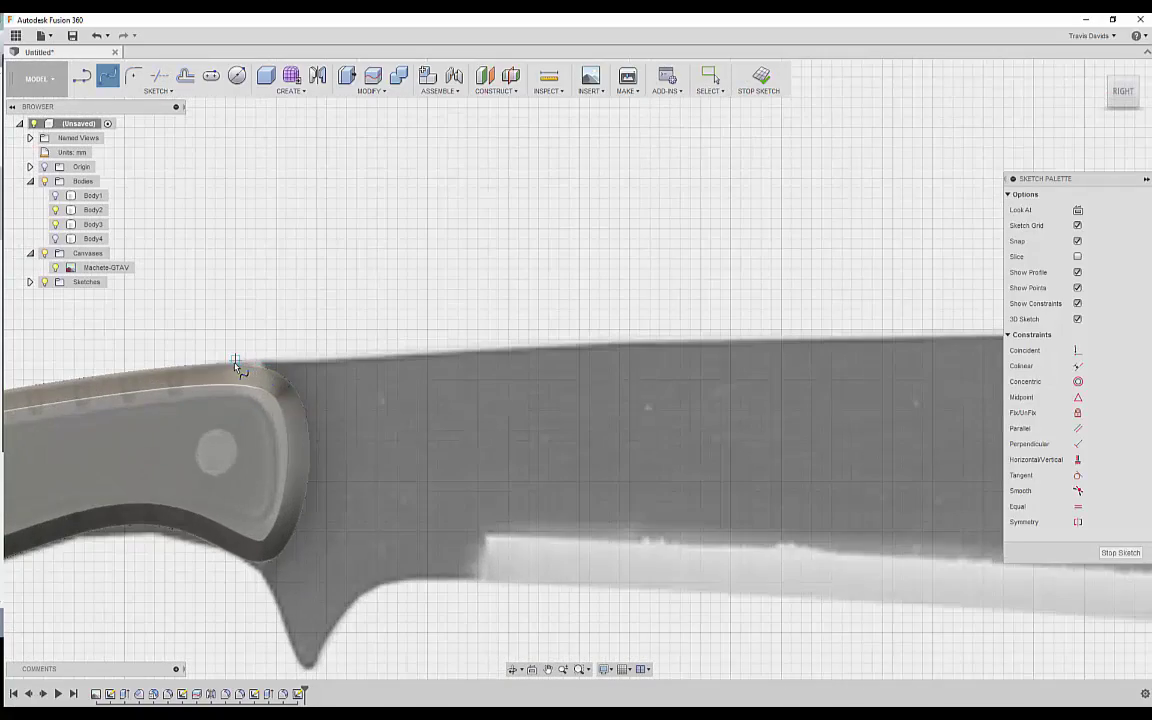
pyautogui.scroll(2, 236, 370)
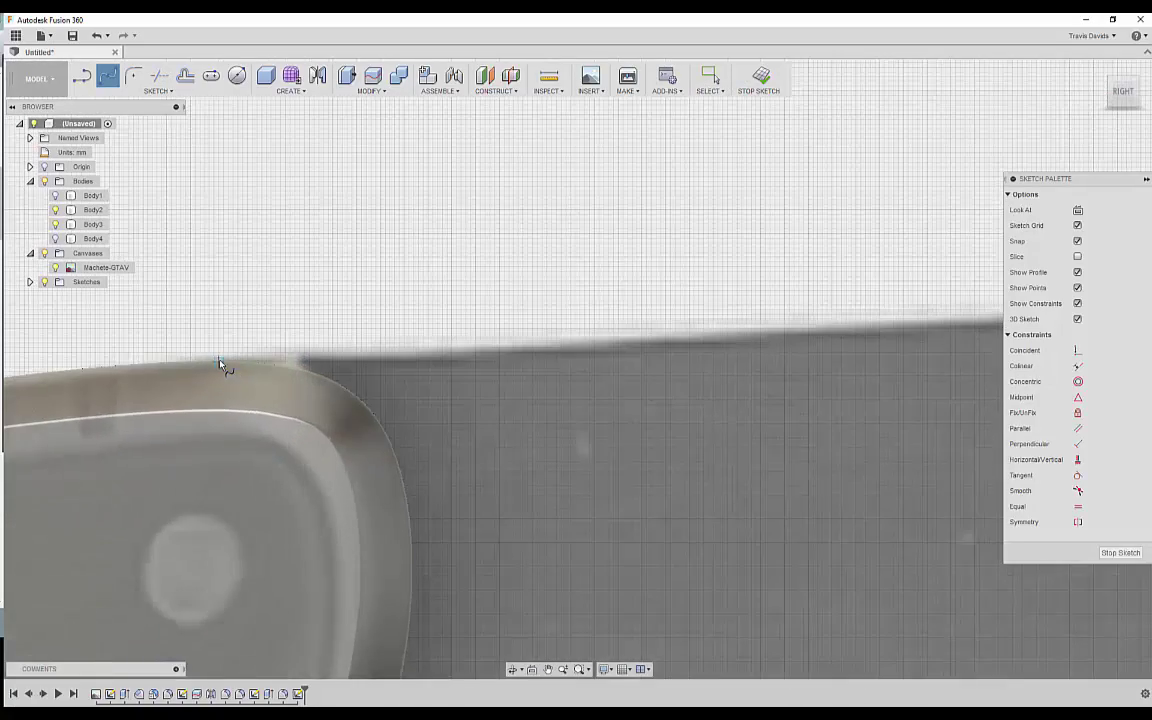
pyautogui.click(220, 362)
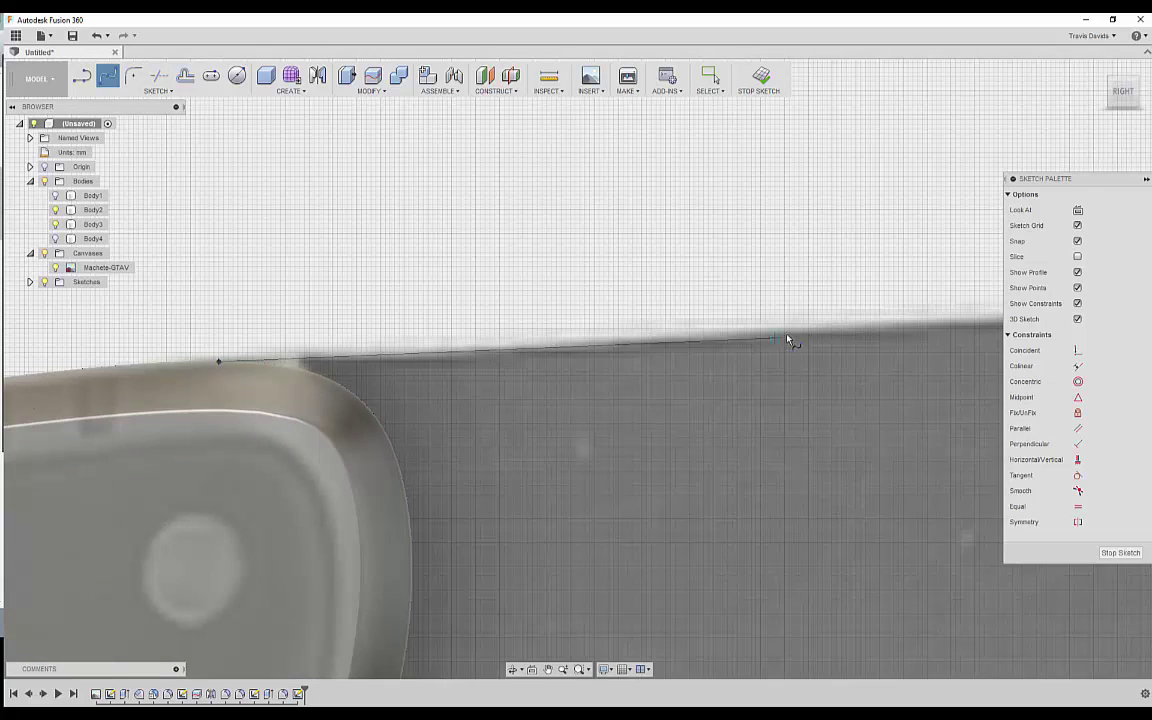
# Trace the blade's spine with the spline up to the pointed peak above the hole, and finish the curve there.
pyautogui.scroll(-4, 820, 342)
pyautogui.moveTo(864, 324); pyautogui.dragTo(457, 368, button='middle')
pyautogui.scroll(-5, 470, 362)
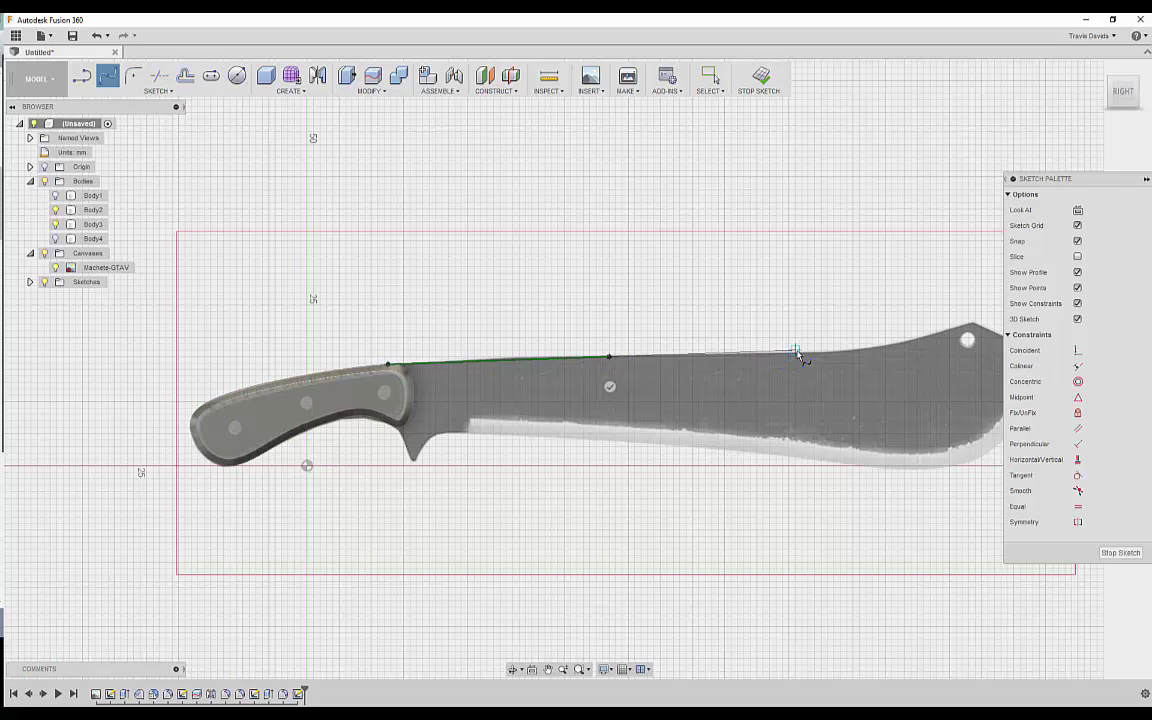
pyautogui.scroll(5, 793, 358)
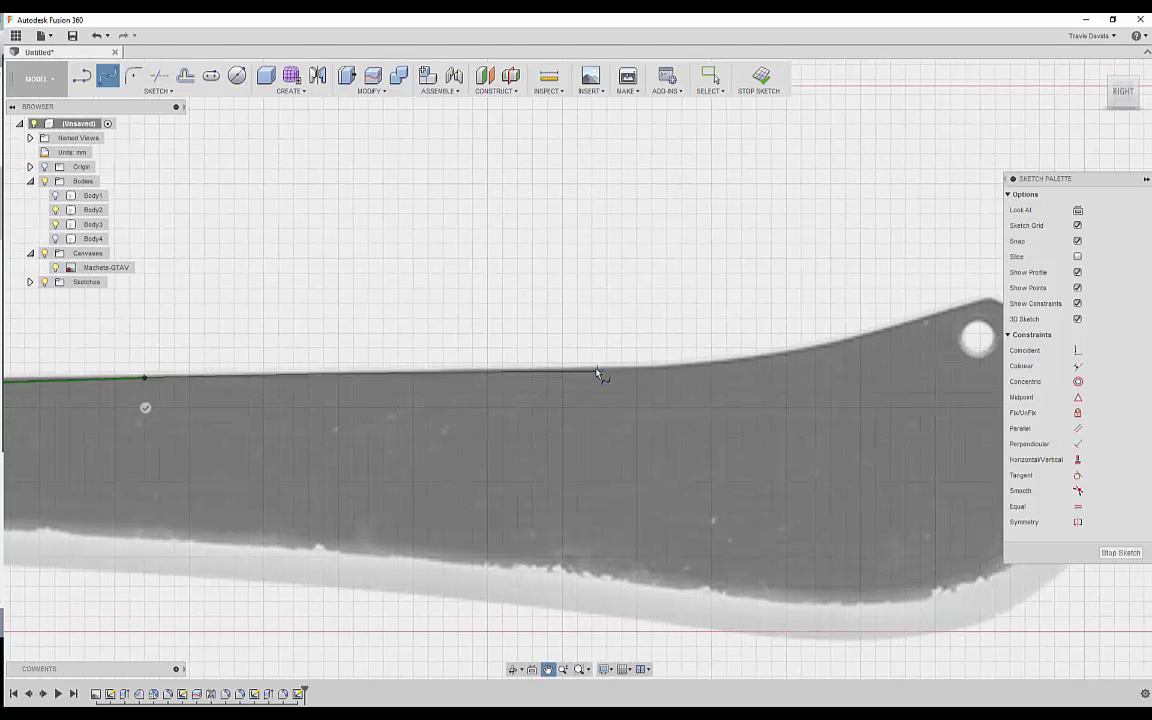
pyautogui.click(592, 372)
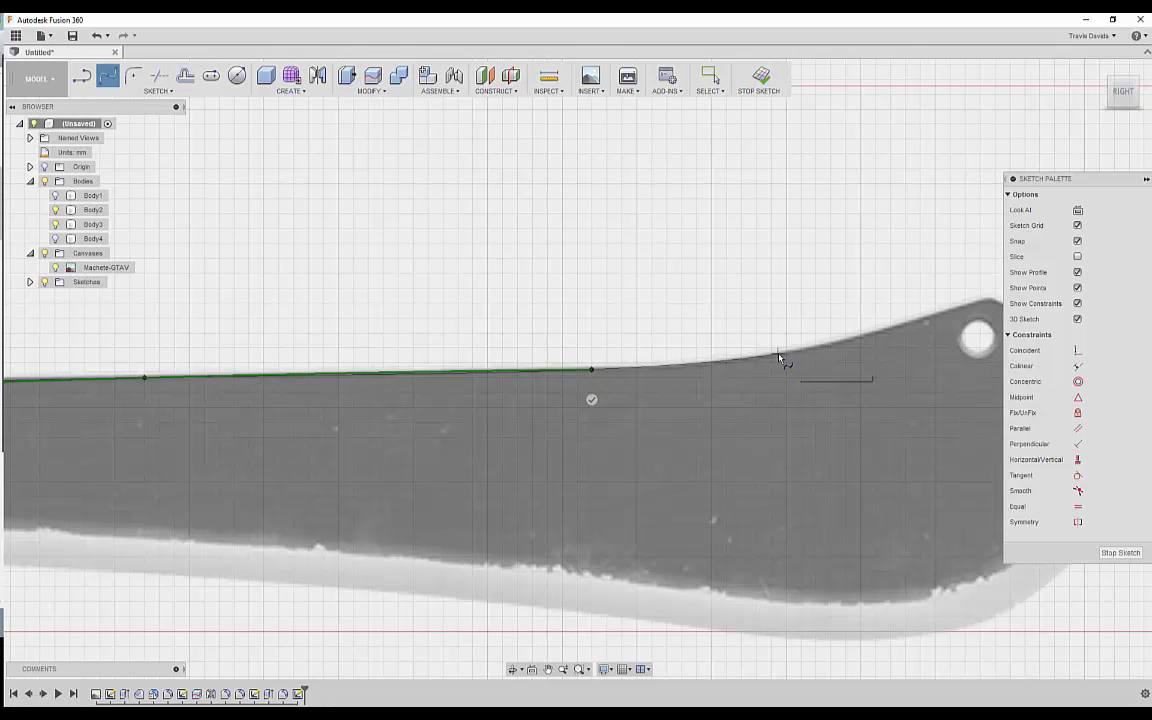
pyautogui.click(780, 356)
pyautogui.moveTo(662, 378); pyautogui.dragTo(309, 438, button='middle')
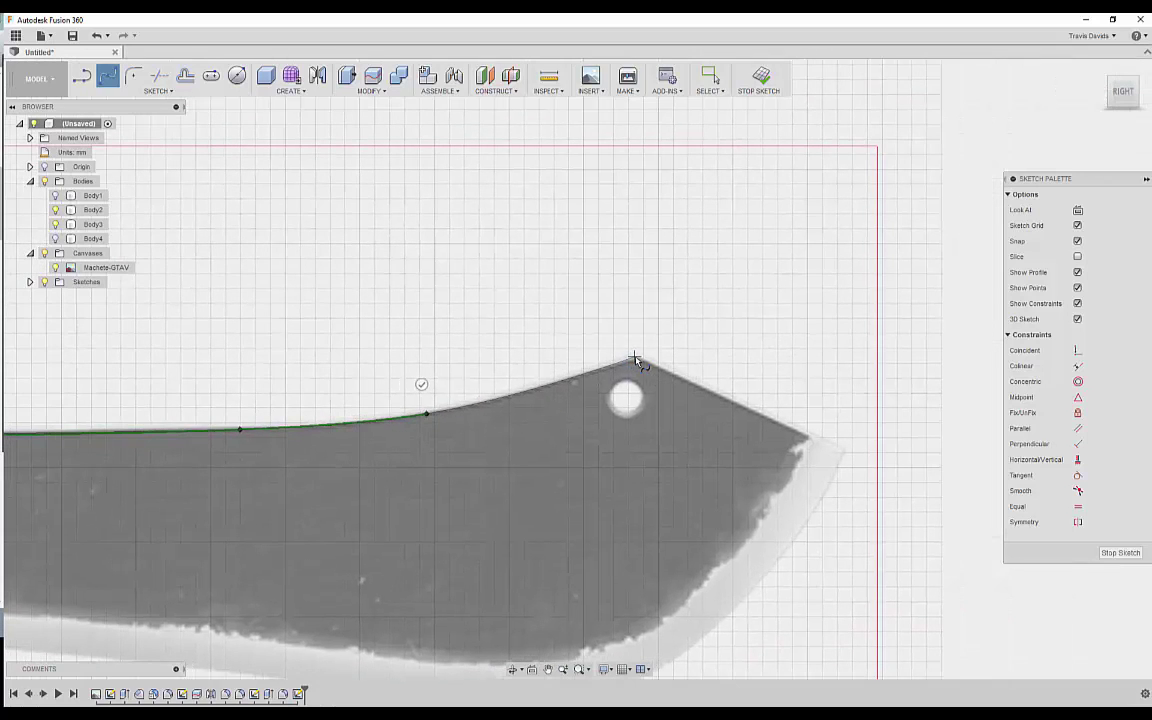
pyautogui.click(639, 358)
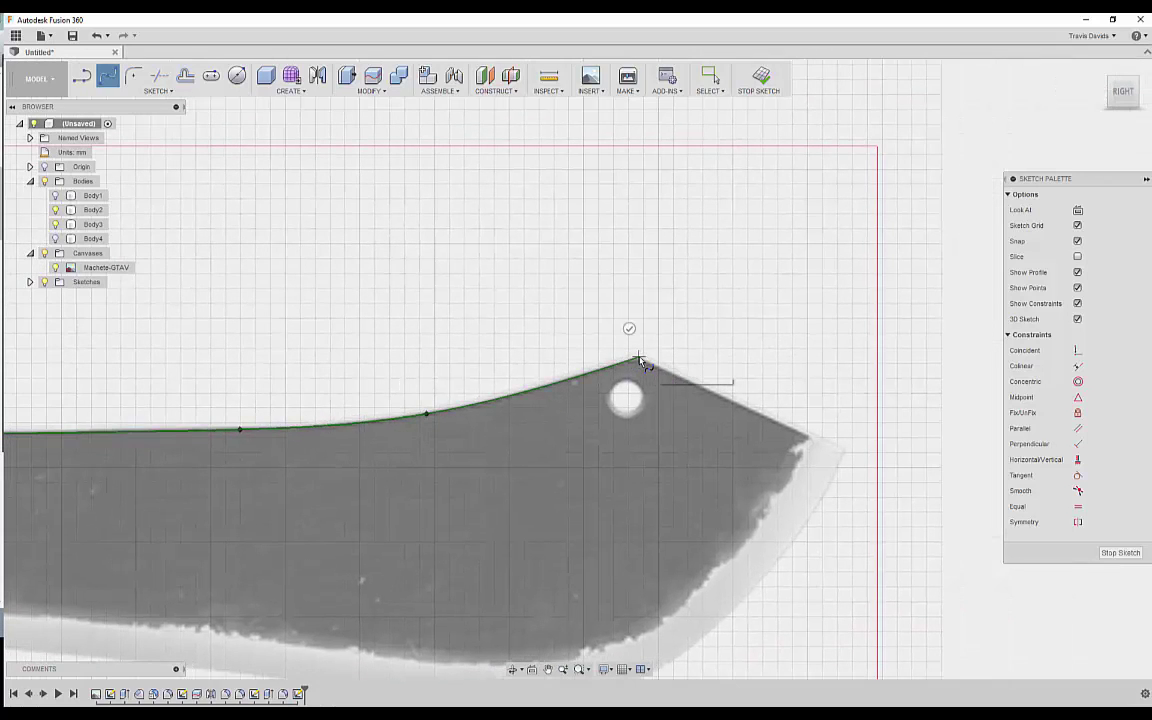
pyautogui.rightClick(639, 358)
pyautogui.click(679, 358)
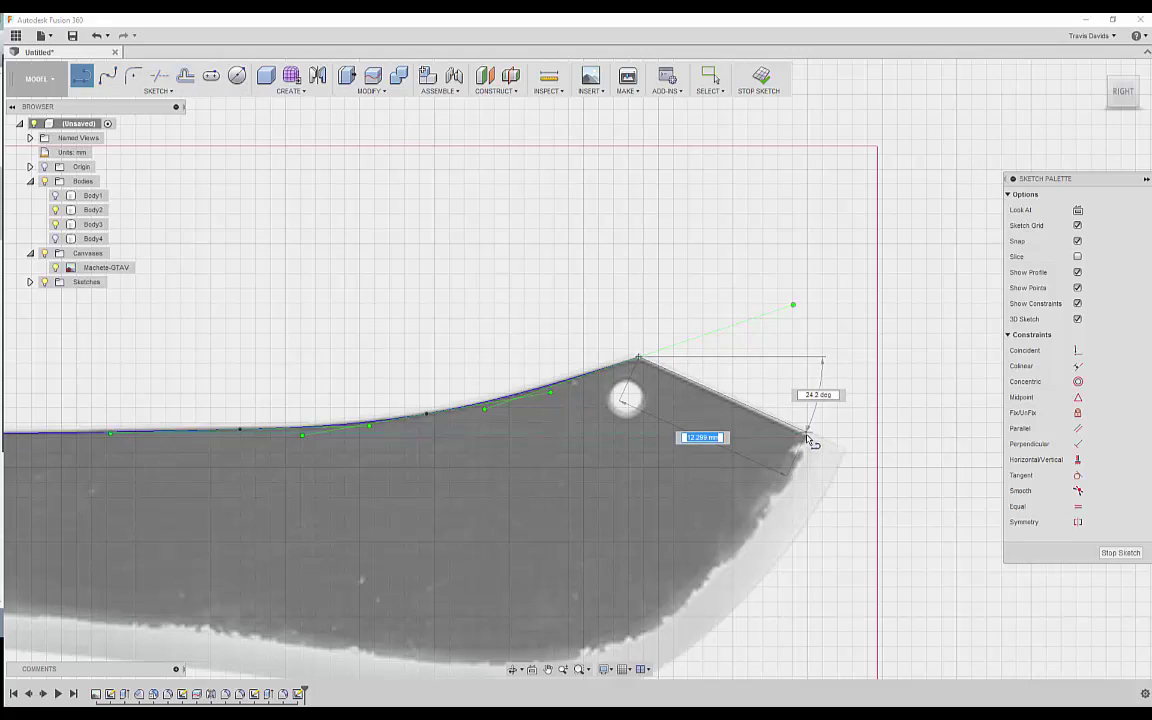
# Draw a straight line about 12.3 mm long from the spine's peak down to the front tip of the dark blade area.
pyautogui.click(808, 437)
pyautogui.rightClick(810, 440)
pyautogui.click(870, 437)
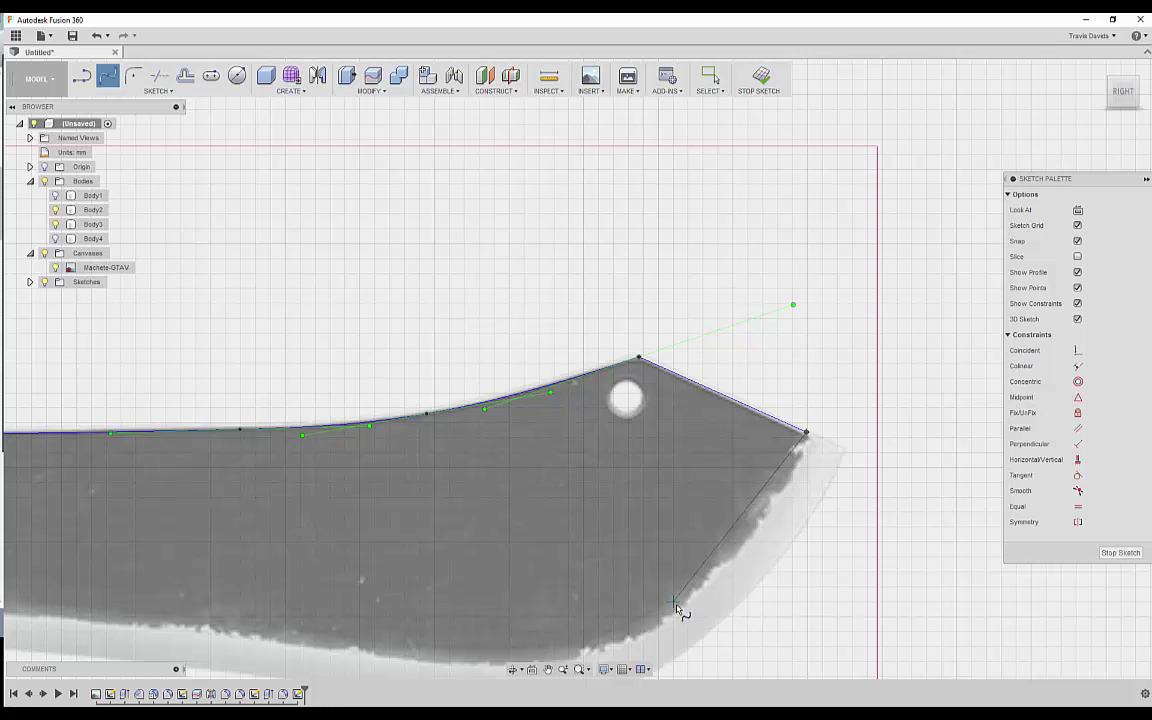
# Trace a spline from the blade tip along the border between the dark blade and the light cutting edge, ending at the notch near the handle.
pyautogui.moveTo(507, 641); pyautogui.dragTo(568, 598, button='middle')
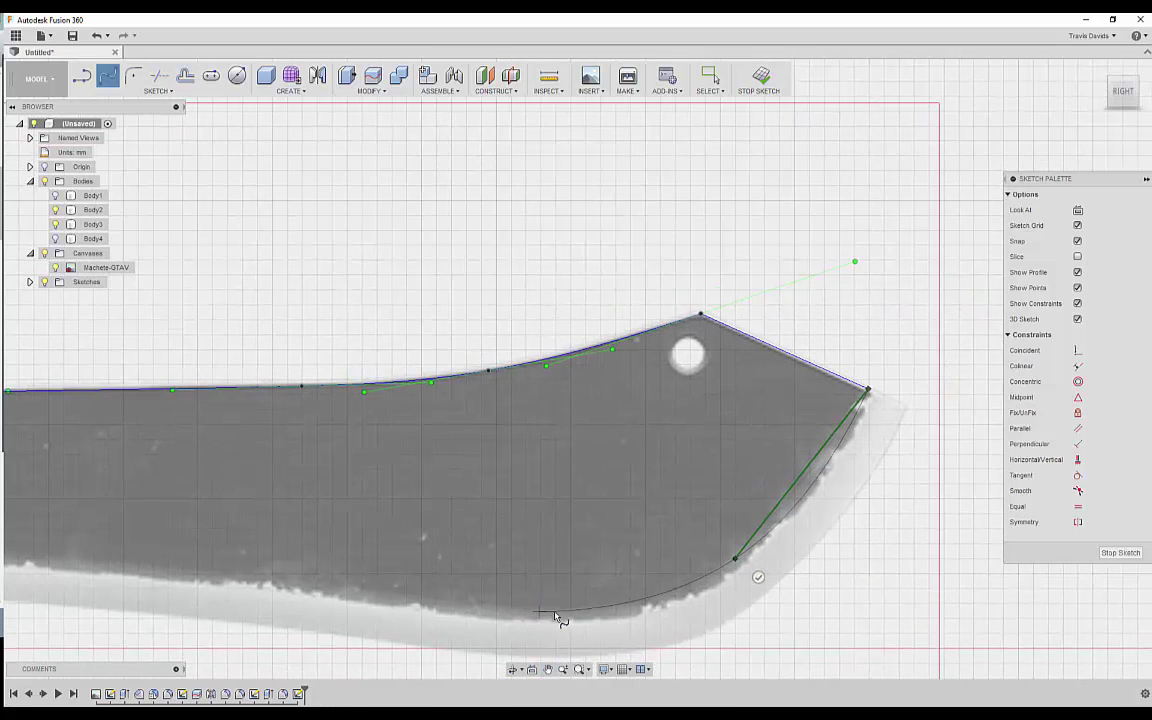
pyautogui.moveTo(750, 553); pyautogui.dragTo(824, 493)
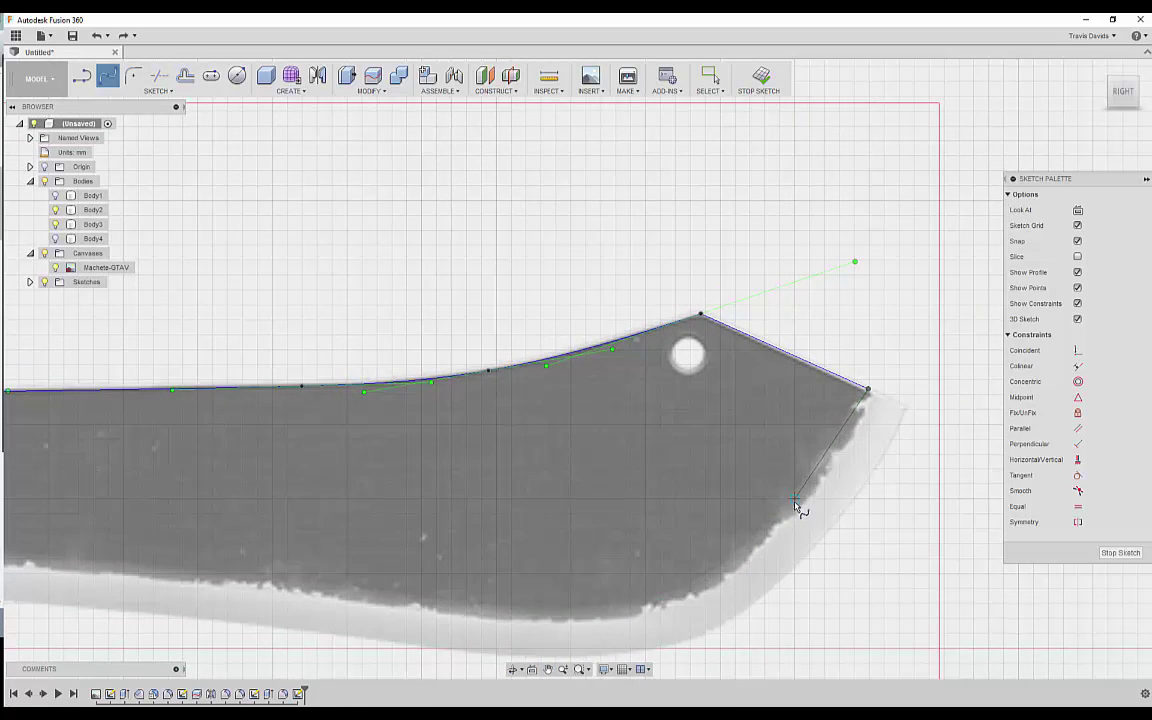
pyautogui.click(690, 590)
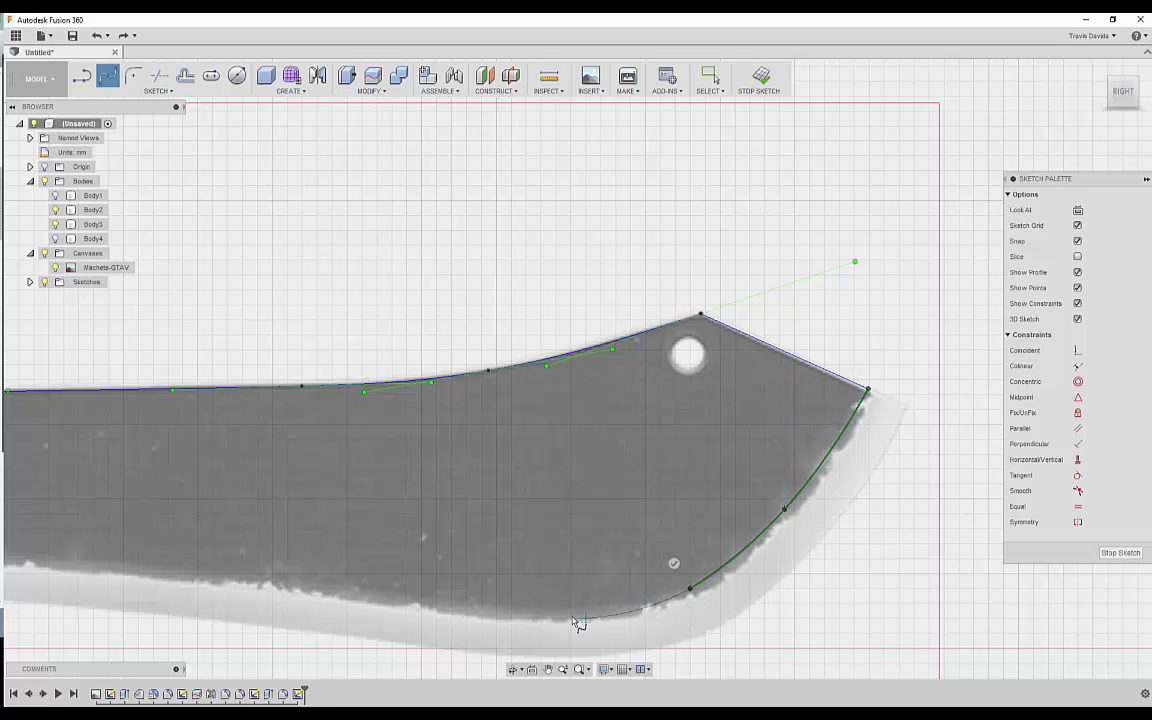
pyautogui.click(382, 602)
pyautogui.moveTo(190, 575); pyautogui.dragTo(500, 579, button='middle')
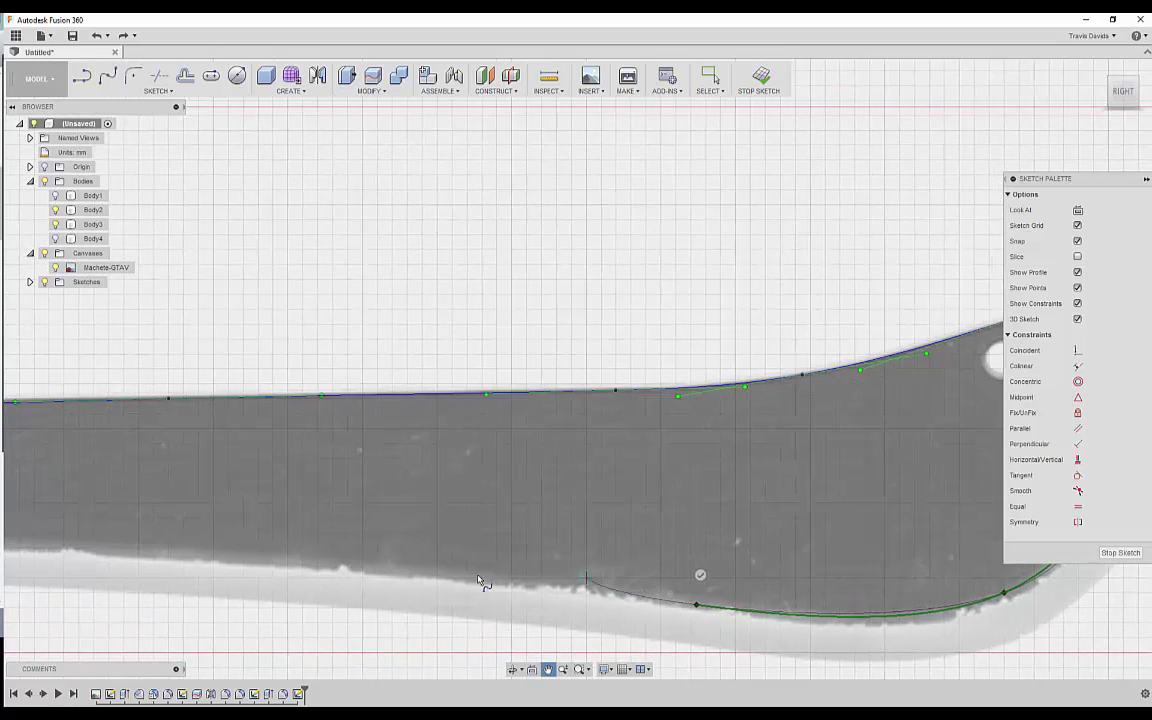
pyautogui.moveTo(288, 552); pyautogui.dragTo(650, 580, button='middle')
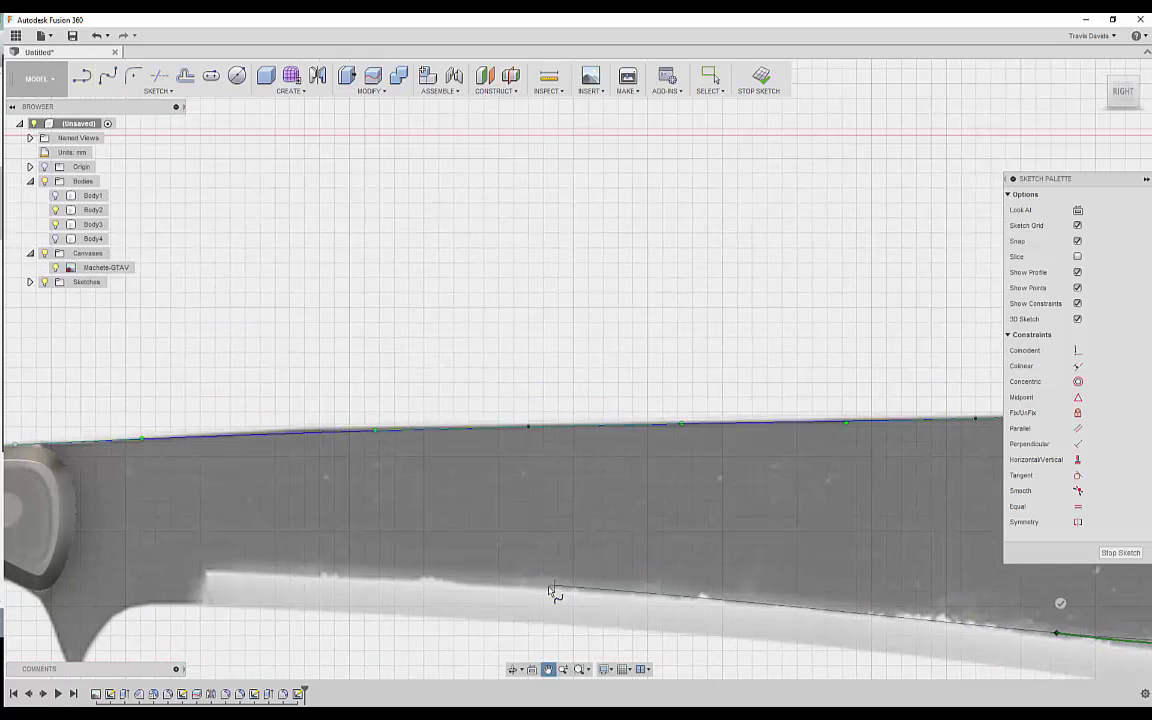
pyautogui.click(489, 584)
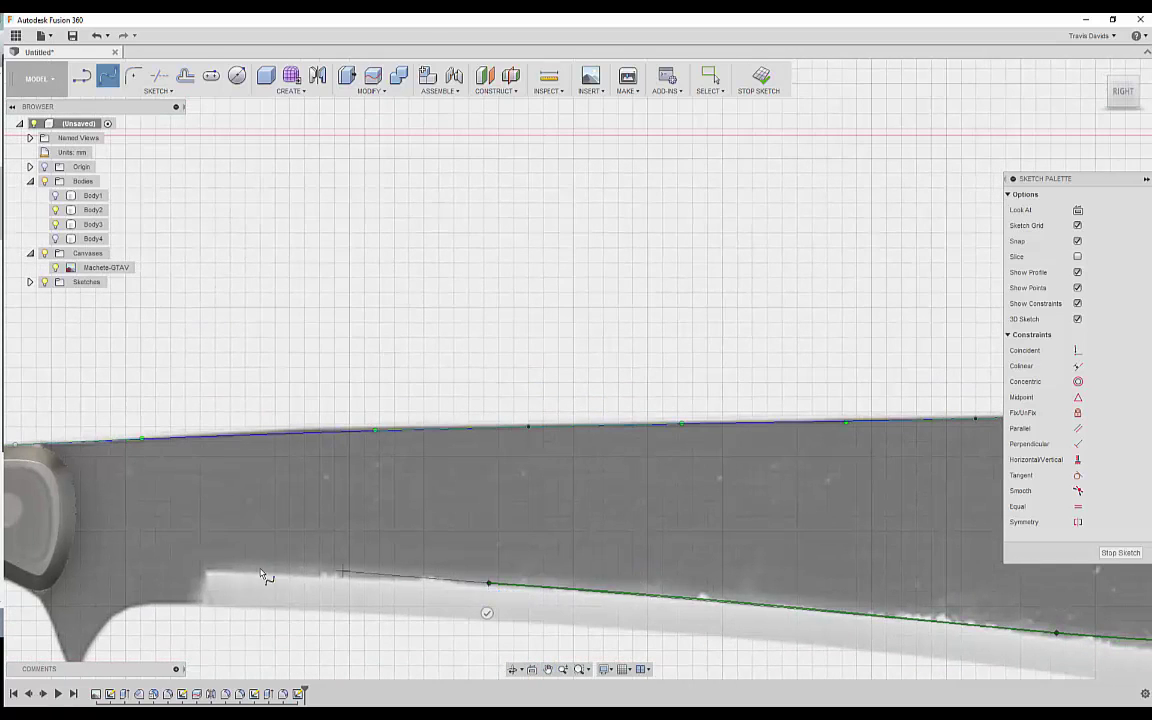
pyautogui.click(204, 572)
pyautogui.rightClick(205, 573)
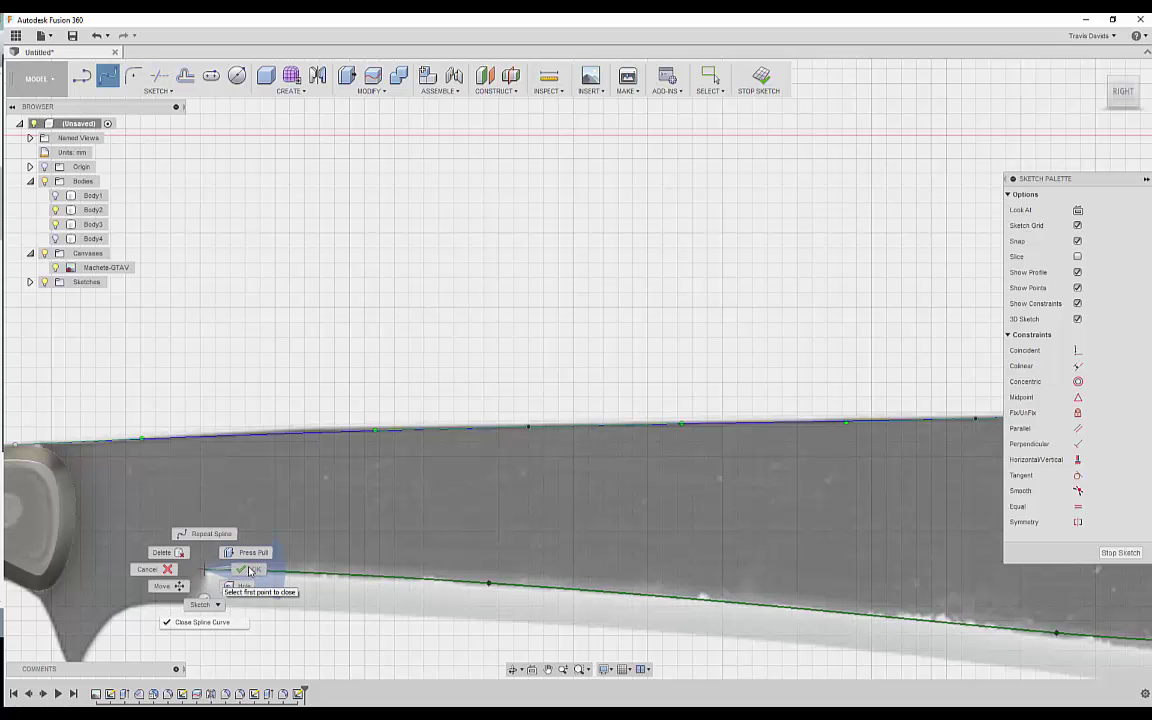
pyautogui.click(249, 571)
pyautogui.press('l')
pyautogui.click(205, 572)
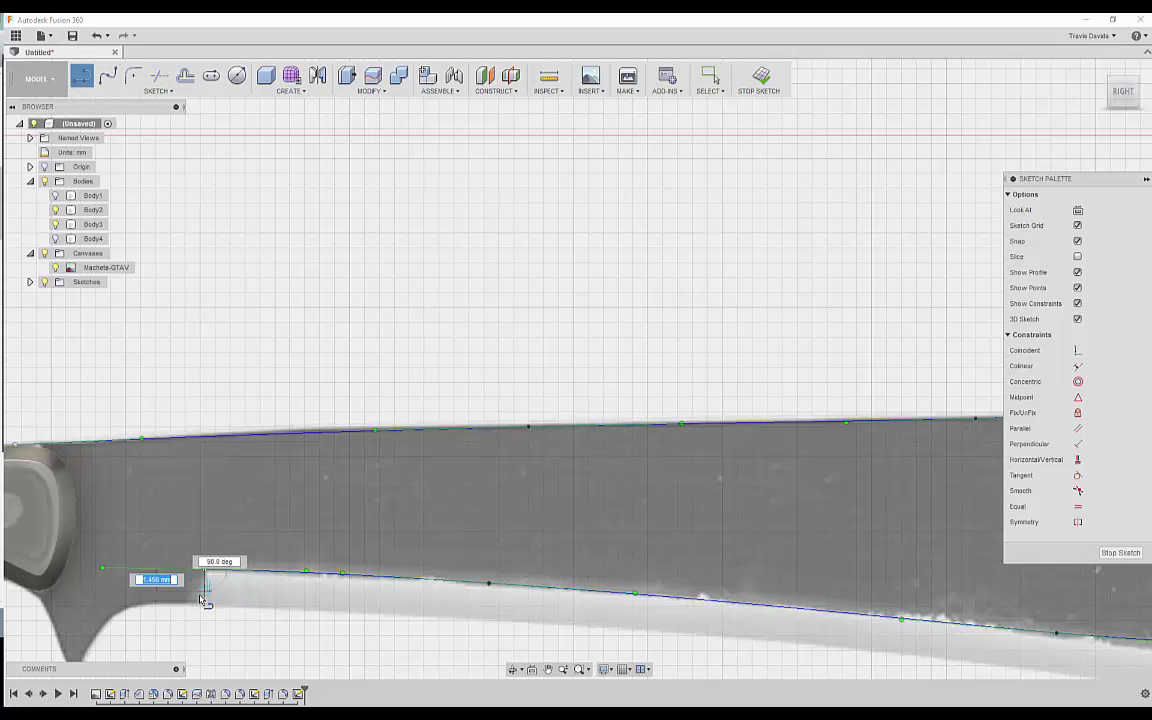
pyautogui.moveTo(163, 580); pyautogui.dragTo(411, 485, button='middle')
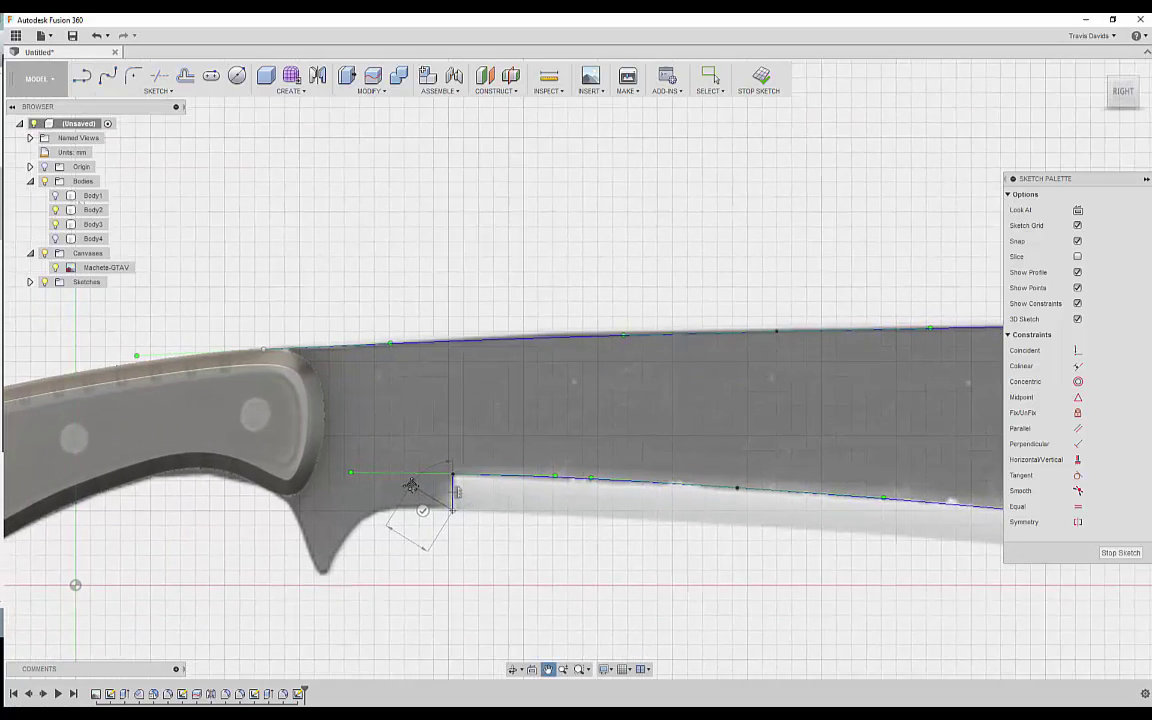
pyautogui.scroll(5, 411, 485)
pyautogui.press('Escape')
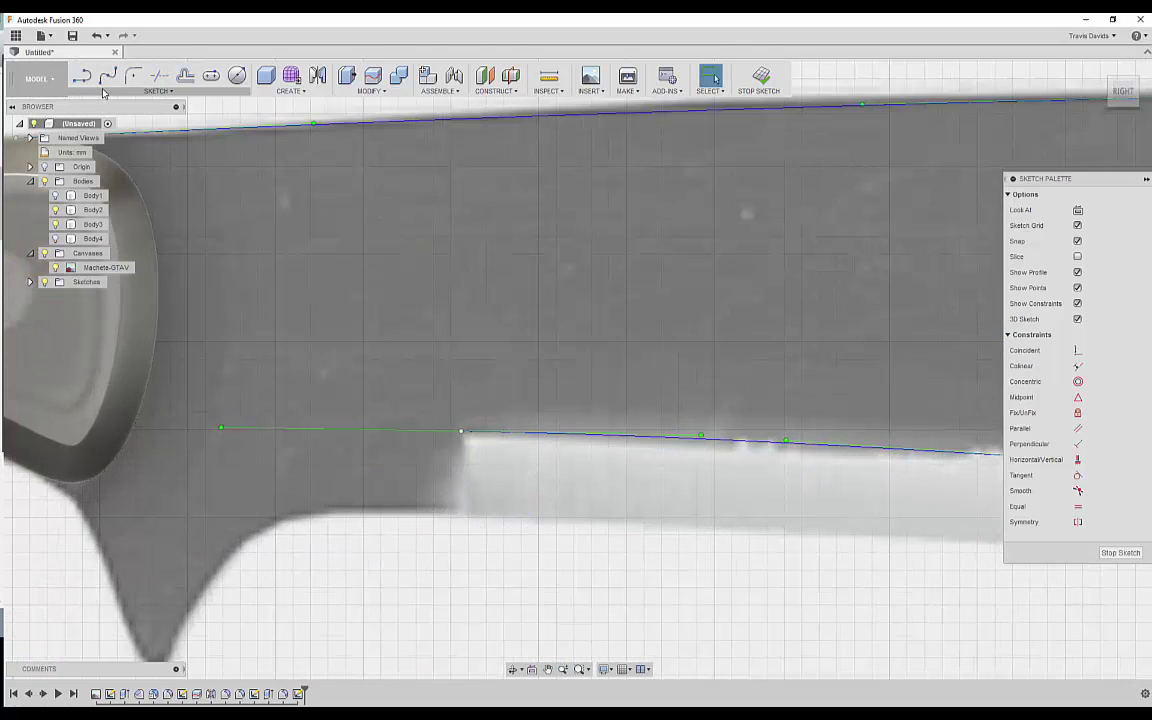
# Draw a vertical line about 2.3 mm long from the spline's end at the notch down to the blade's lower outline.
pyautogui.press('l')
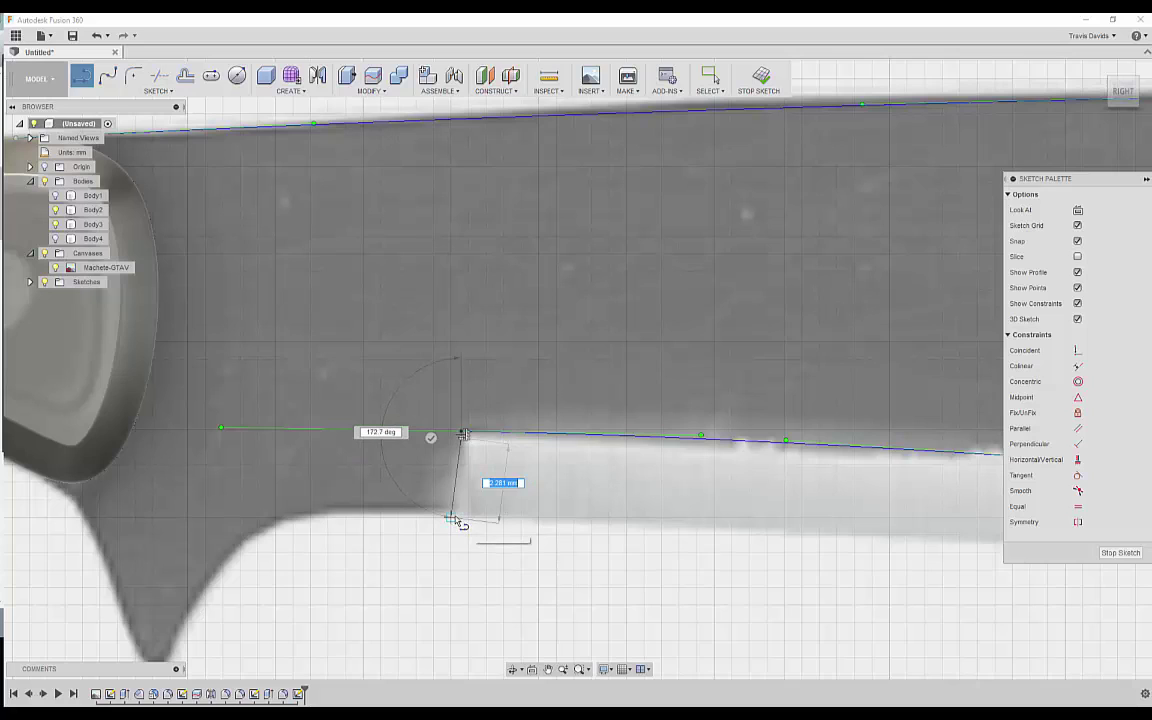
pyautogui.scroll(4, 451, 519)
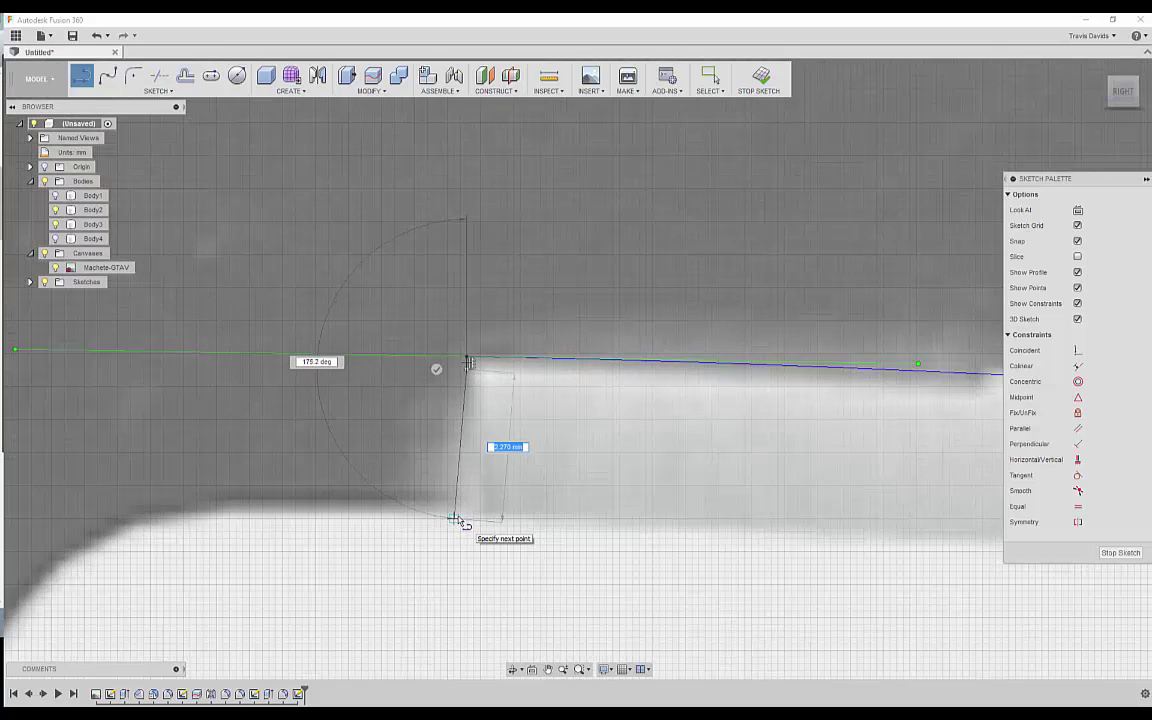
pyautogui.scroll(-8, 329, 420)
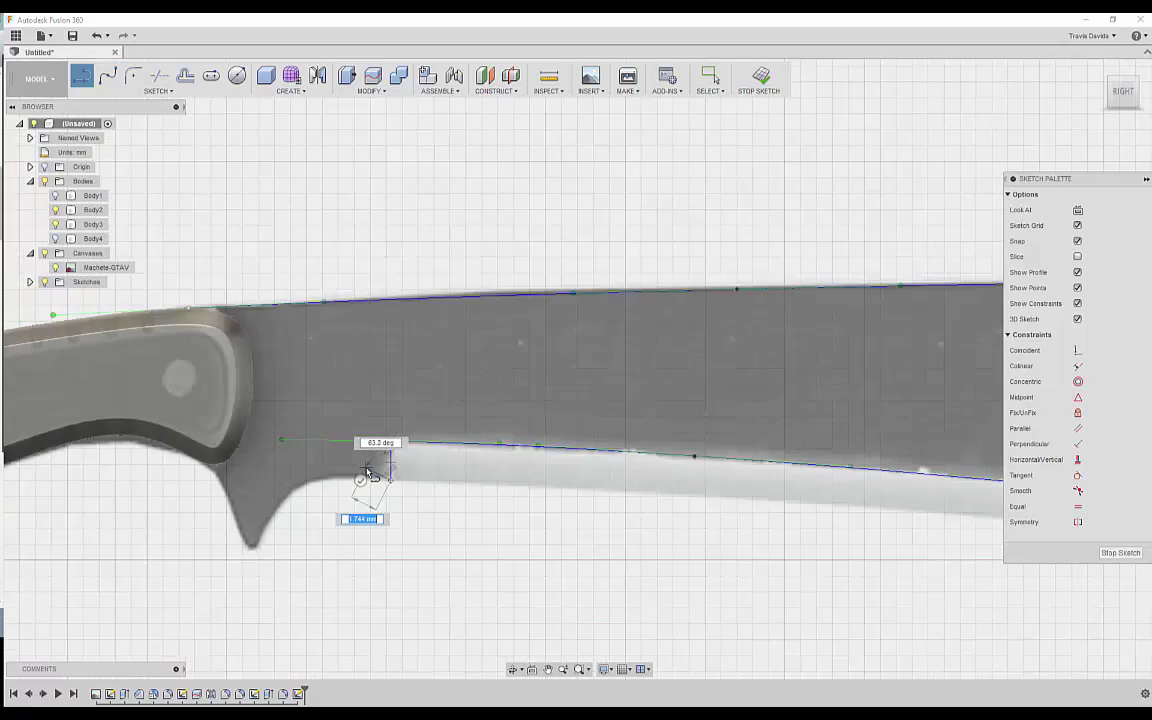
pyautogui.moveTo(335, 407); pyautogui.dragTo(475, 417, button='middle')
pyautogui.press('Escape')
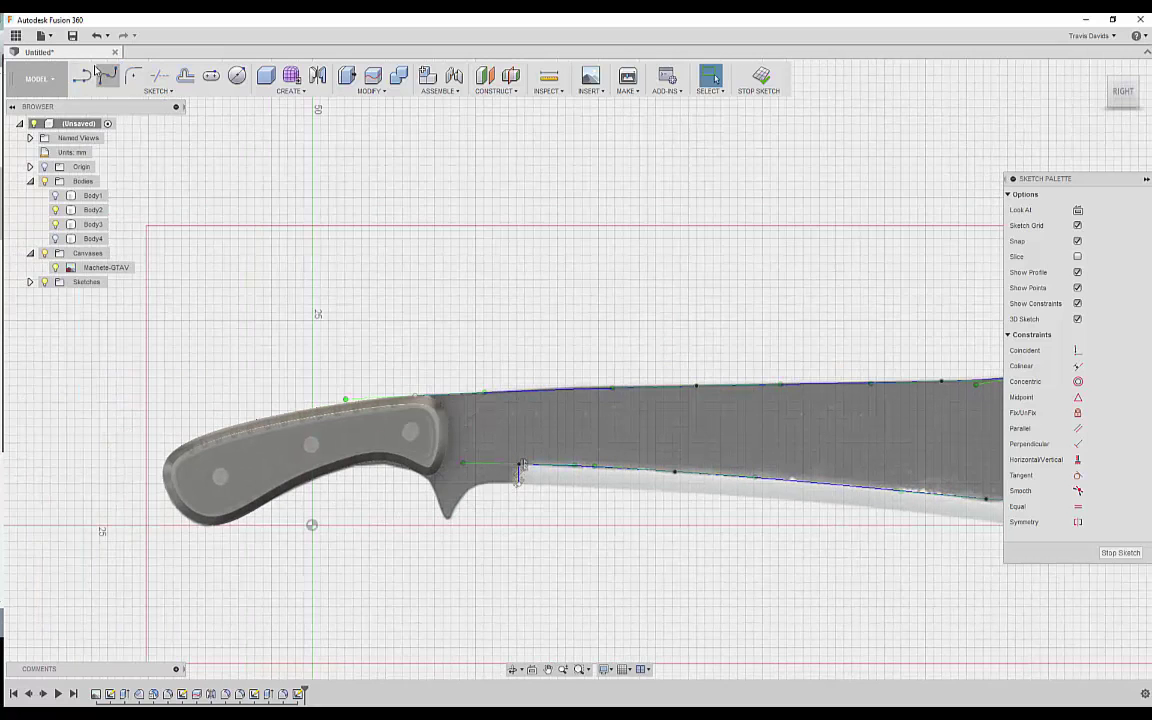
# Trace a spline from the short vertical line along the lower outline and down the guard spike's front curve, stopping just above its tip.
pyautogui.click(100, 73)
pyautogui.scroll(8, 452, 505)
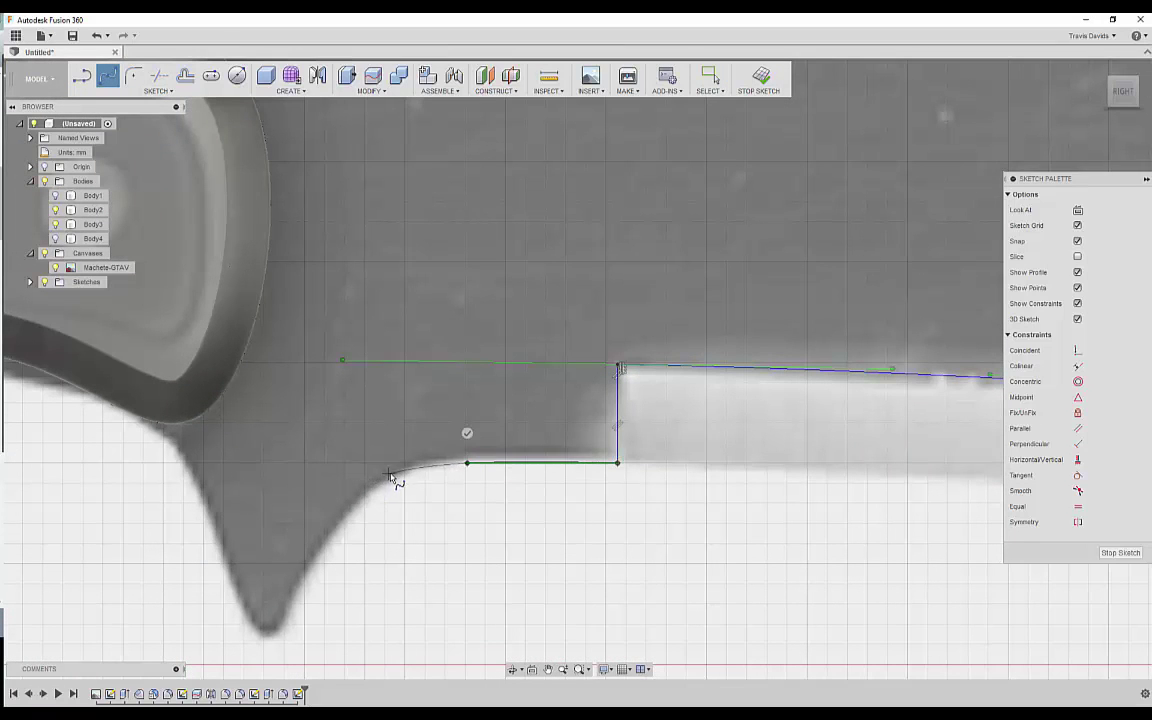
pyautogui.click(304, 583)
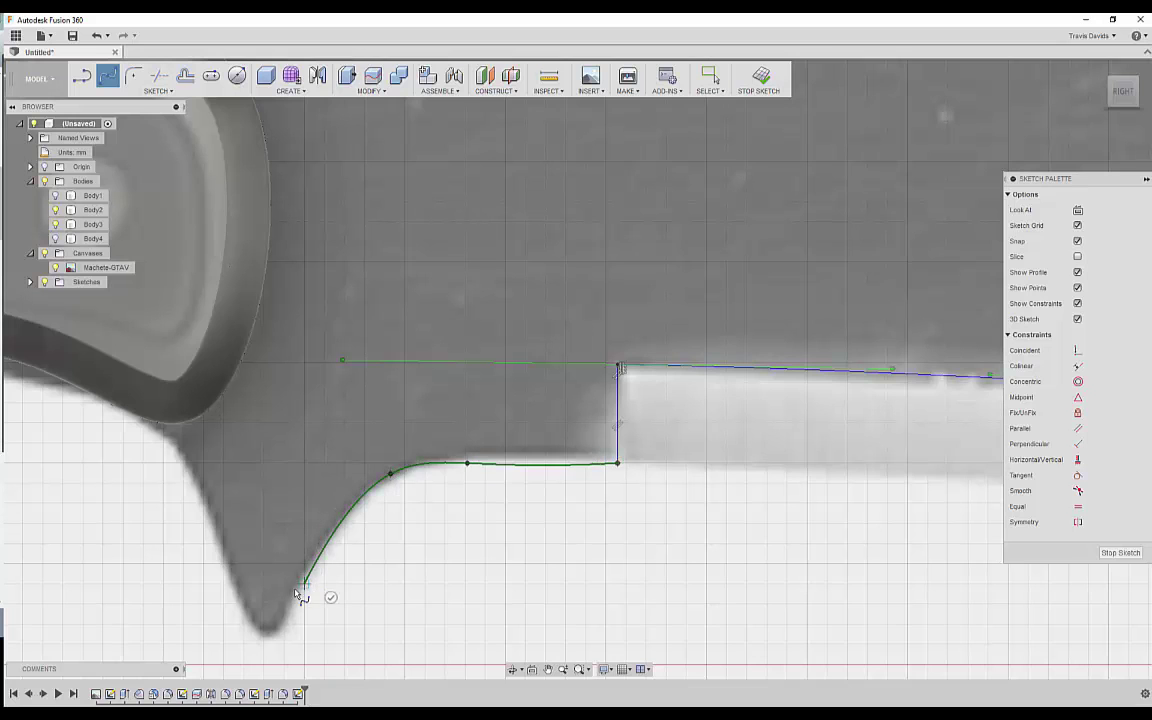
pyautogui.moveTo(306, 592); pyautogui.dragTo(481, 496, button='middle')
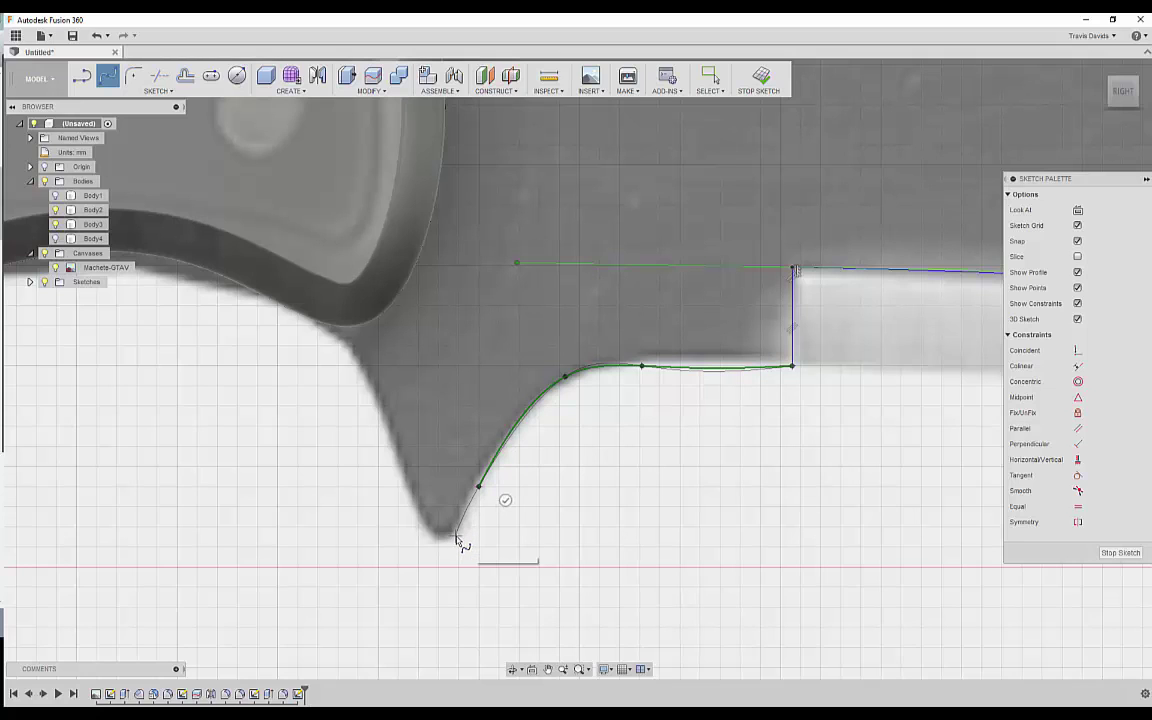
pyautogui.rightClick(460, 535)
pyautogui.click(452, 491)
# Continue the outline around the spike's tip and up its back to the handle, and close the profile at the spine spline's start point.
pyautogui.press('l')
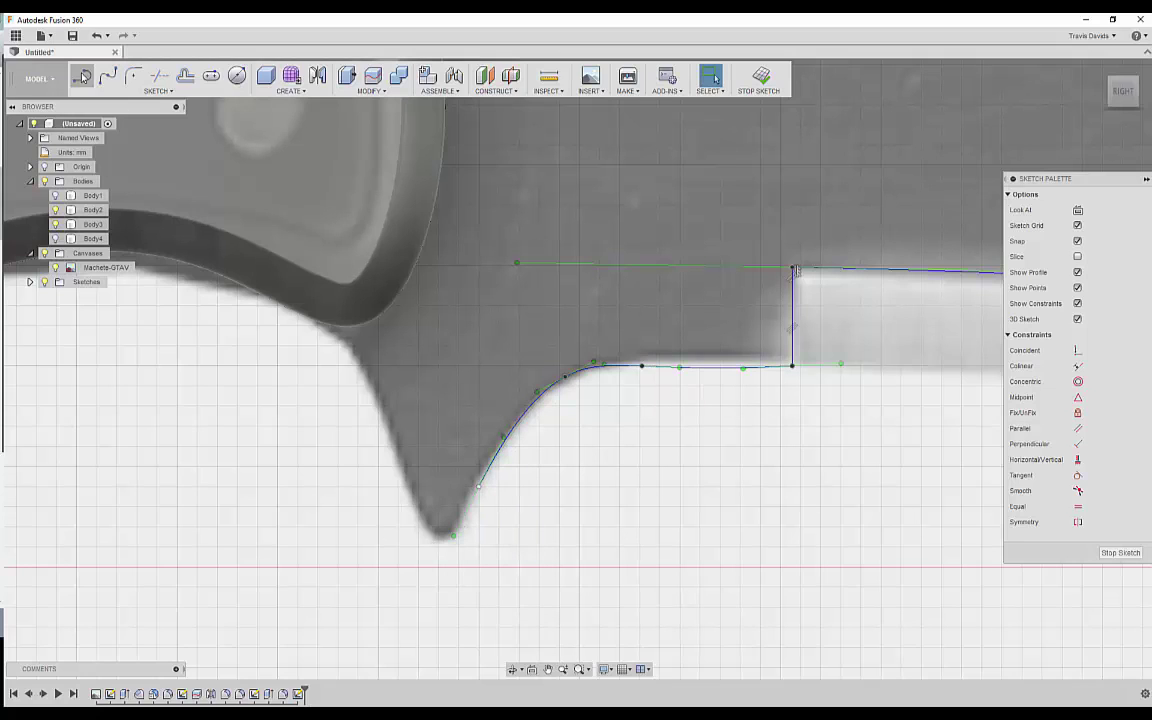
pyautogui.click(479, 488)
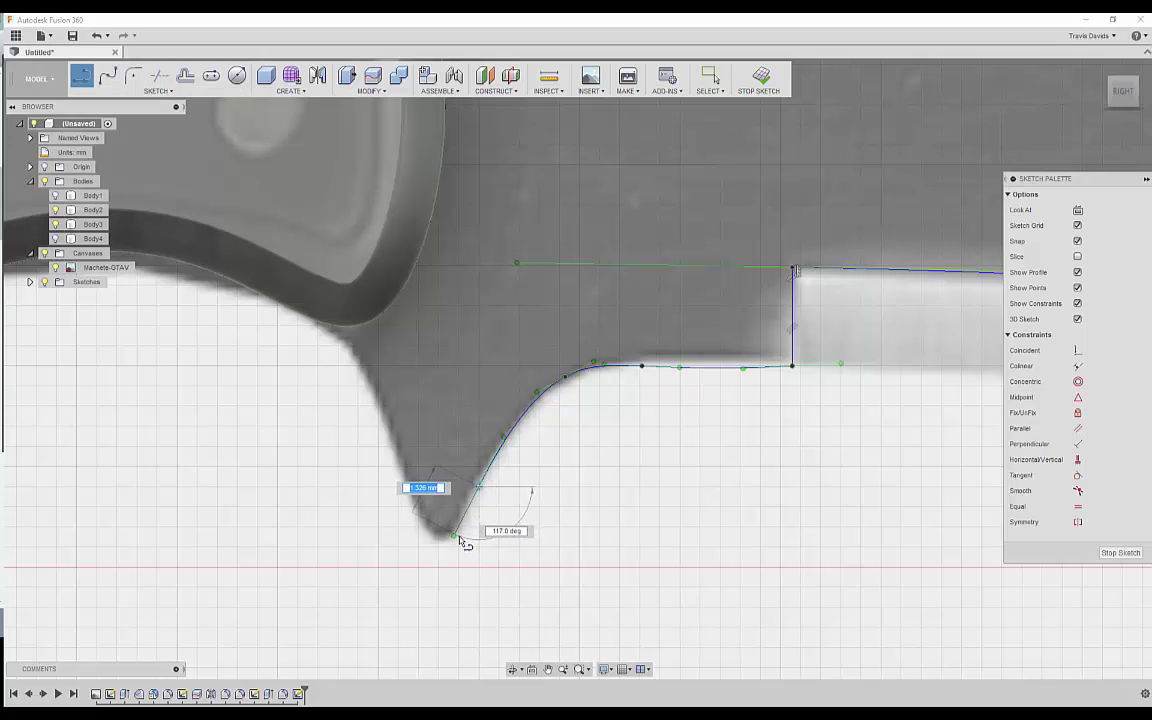
pyautogui.click(456, 539)
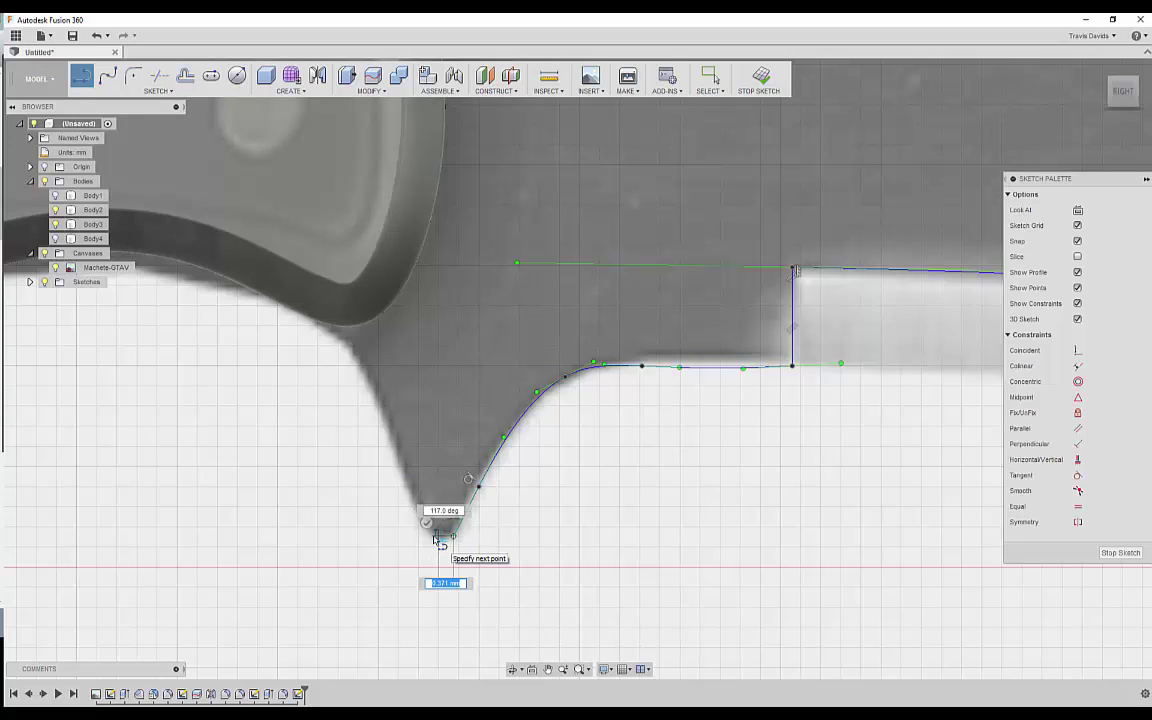
pyautogui.click(366, 370)
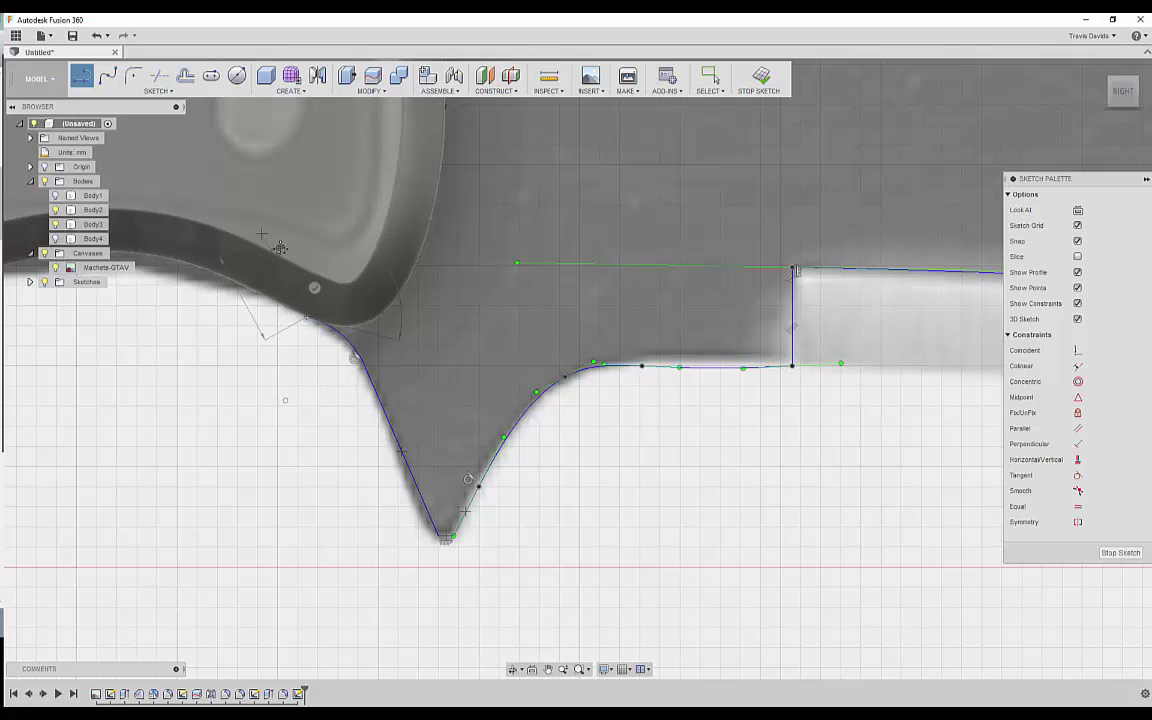
pyautogui.moveTo(277, 240); pyautogui.dragTo(392, 465, button='middle')
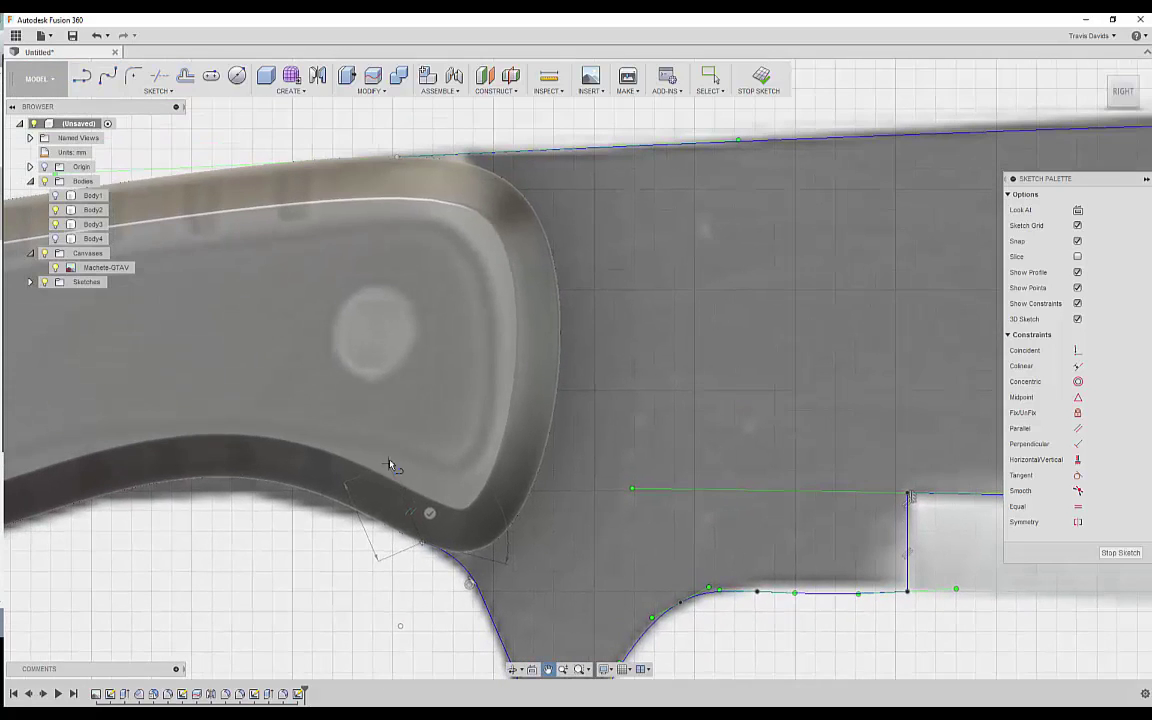
pyautogui.click(398, 162)
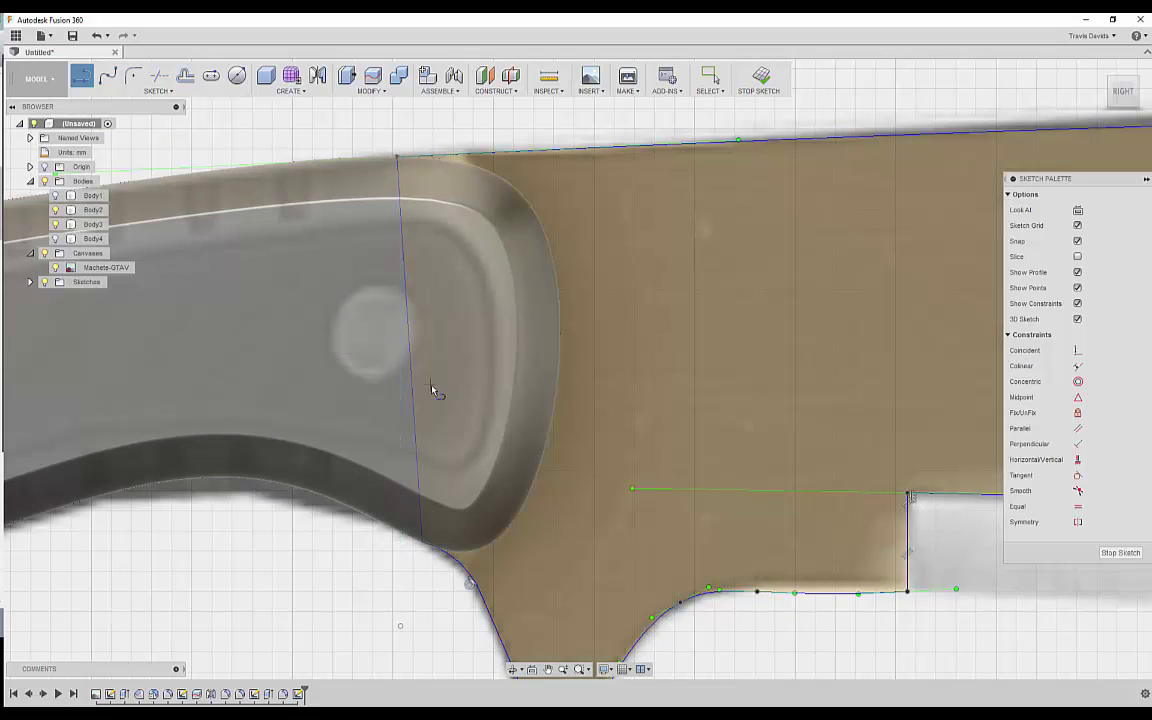
# Fillet both corners of the guard spike's tip with a 0.15 mm radius.
pyautogui.scroll(-5, 440, 391)
pyautogui.rightClick(425, 418)
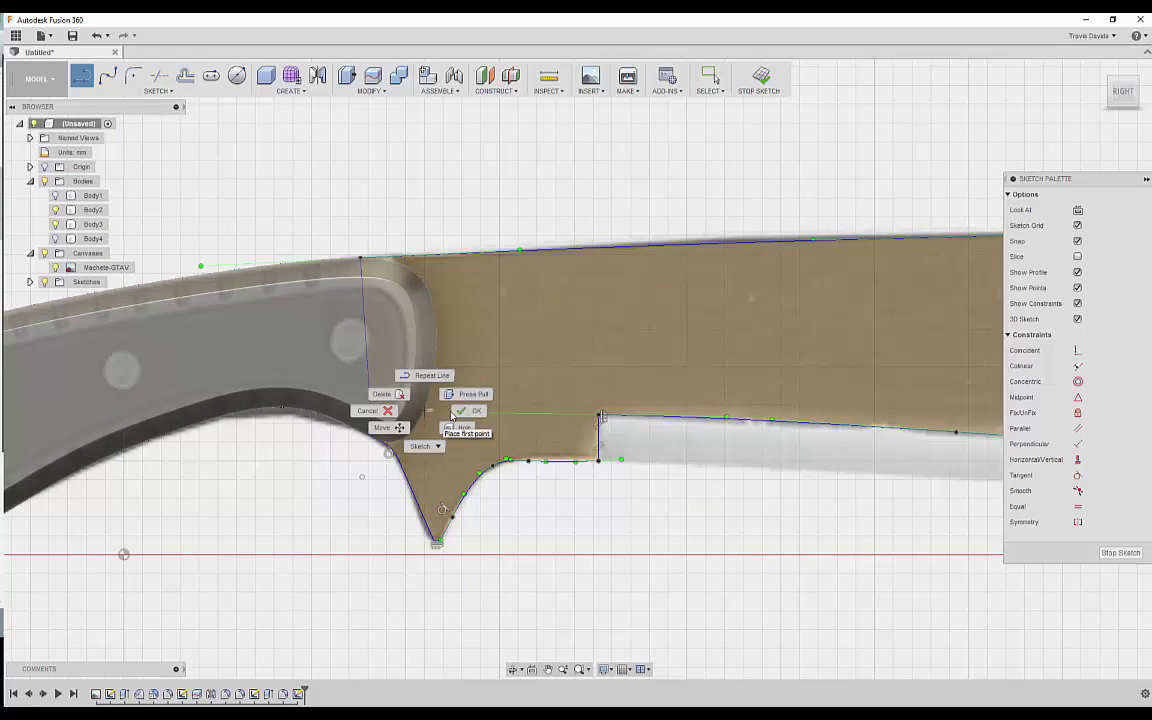
pyautogui.click(477, 412)
pyautogui.scroll(5, 440, 525)
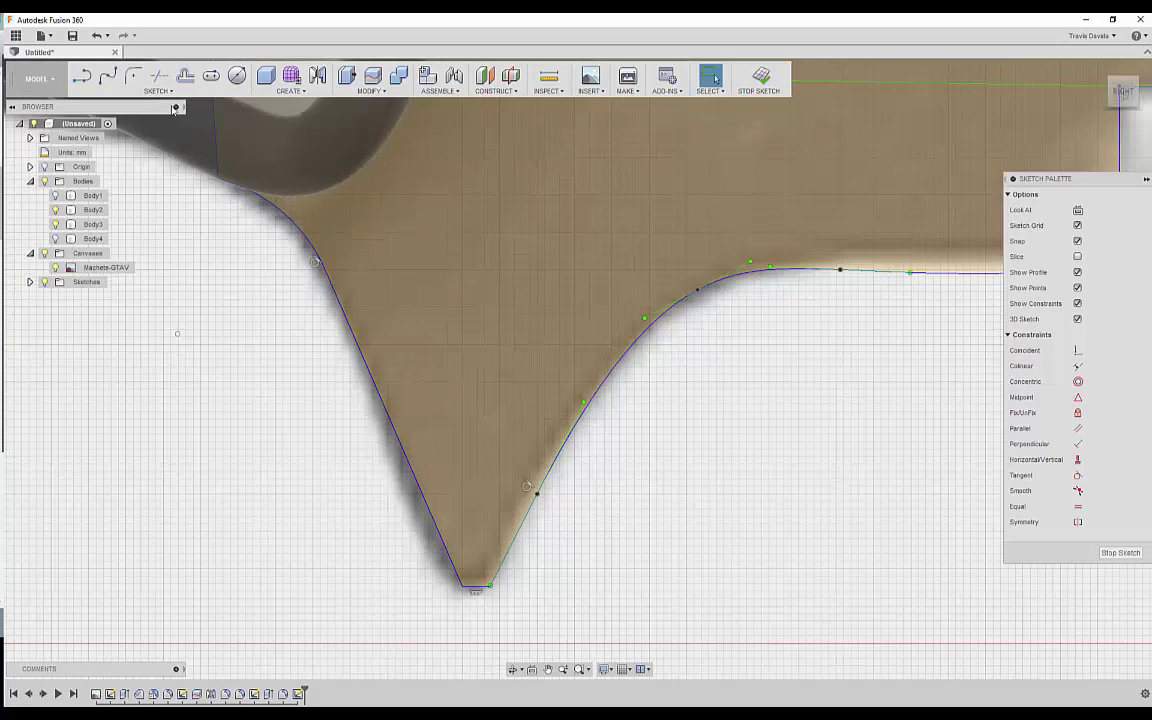
pyautogui.click(134, 72)
pyautogui.scroll(3, 491, 607)
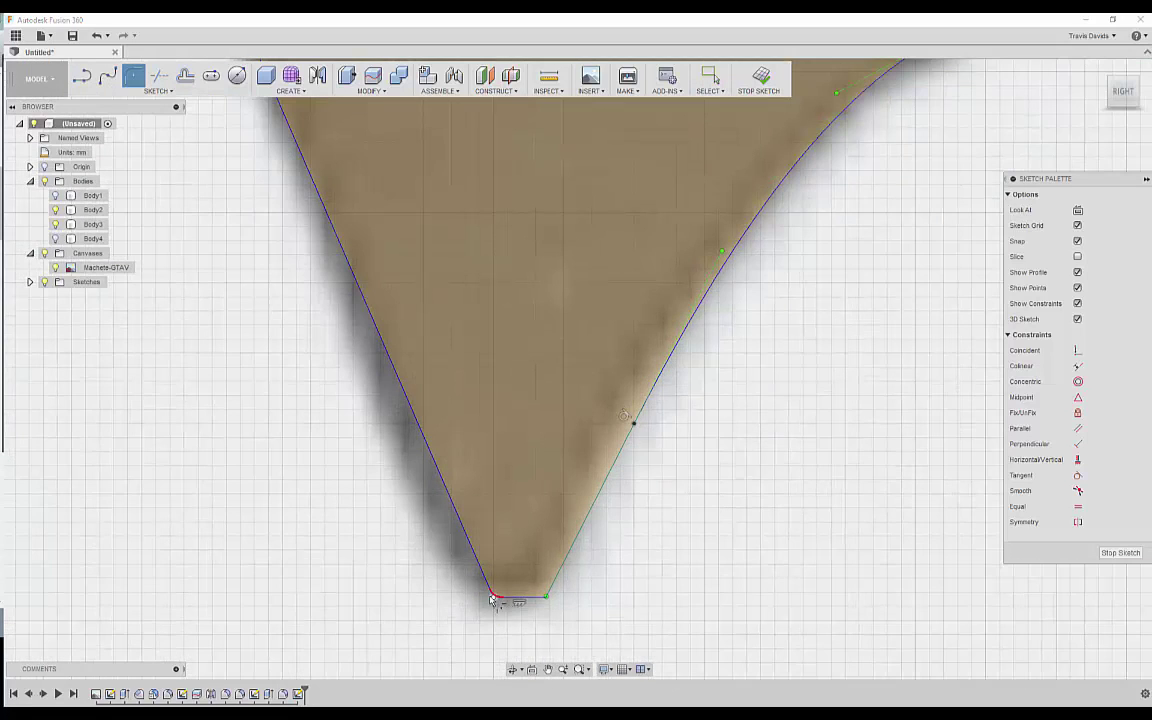
pyautogui.click(489, 602)
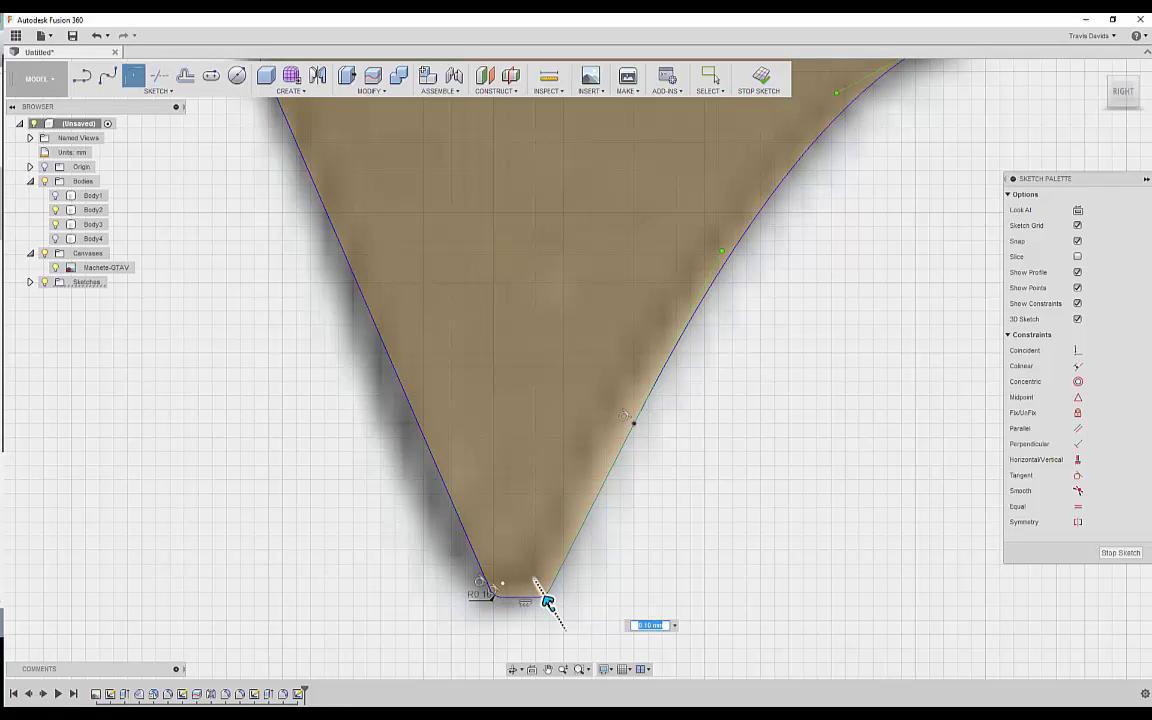
pyautogui.write('0.15')
pyautogui.scroll(-5, 481, 415)
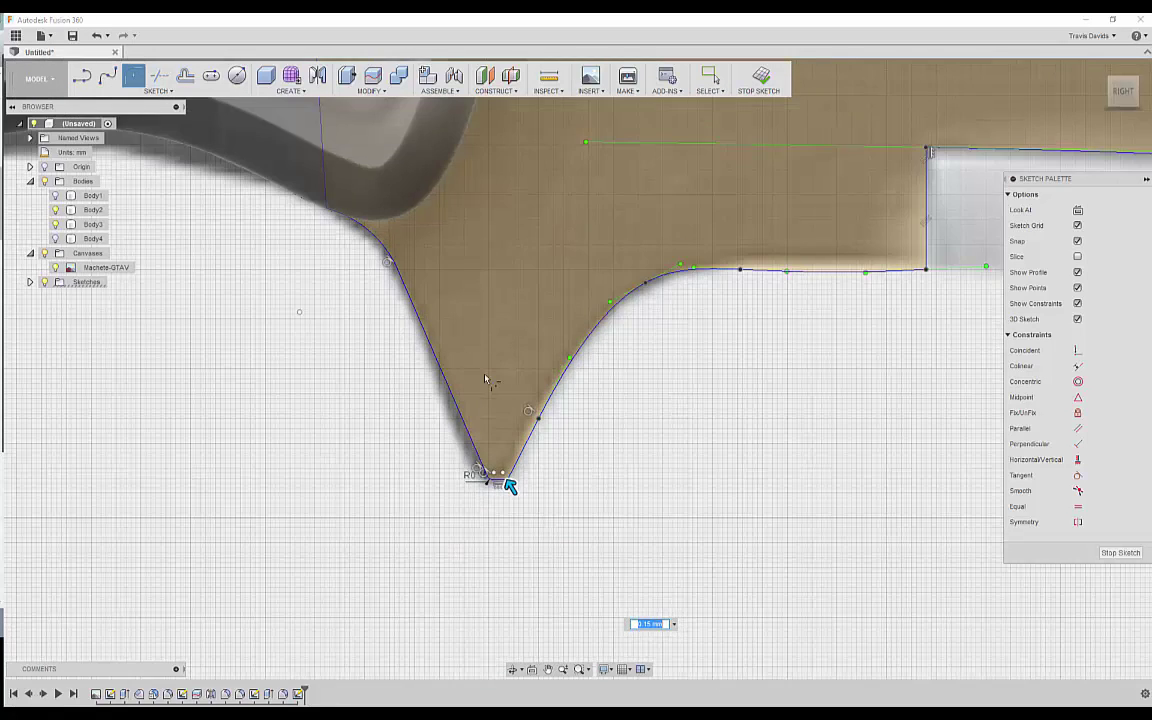
pyautogui.rightClick(445, 355)
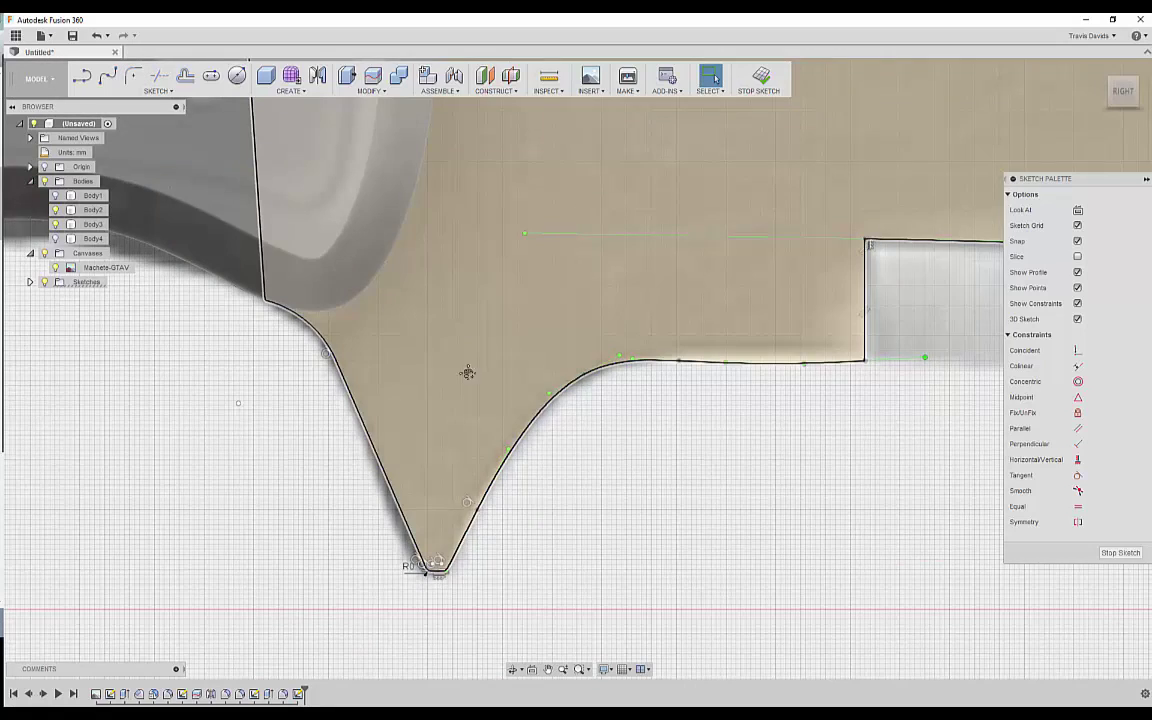
# Try to trim the lower outline spline between the notch and the guard spike.
pyautogui.moveTo(467, 372); pyautogui.dragTo(344, 464, button='middle')
pyautogui.click(604, 458)
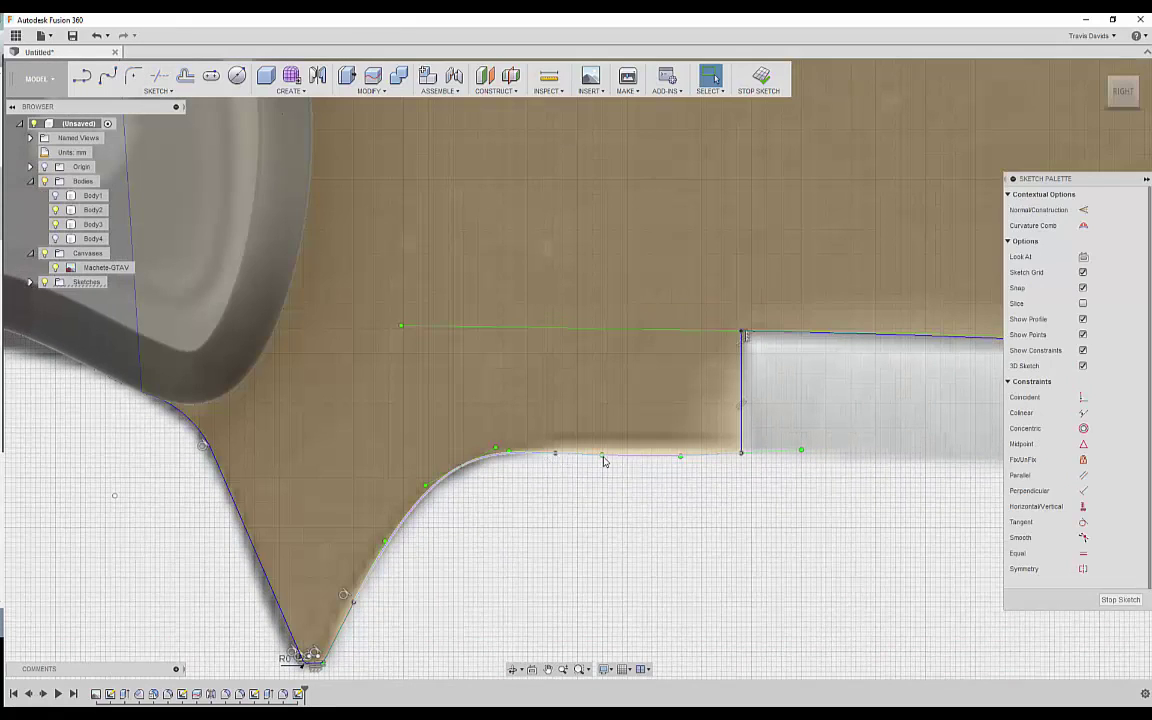
pyautogui.scroll(2, 604, 458)
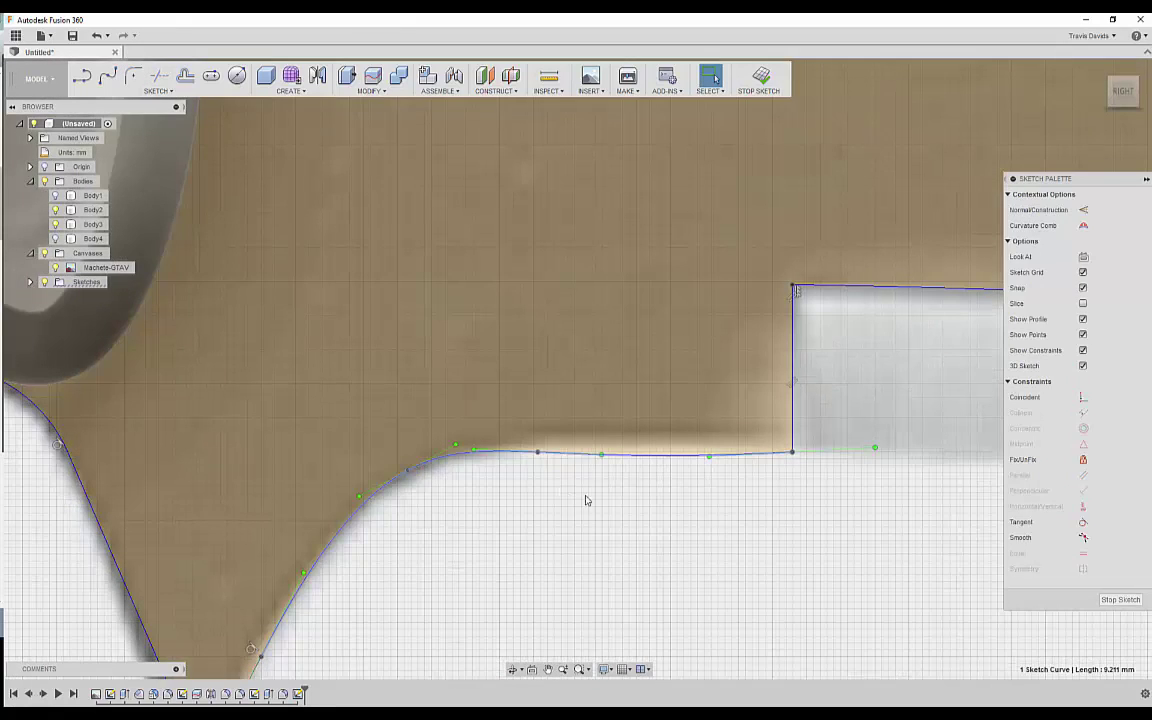
pyautogui.click(587, 500)
pyautogui.click(644, 456)
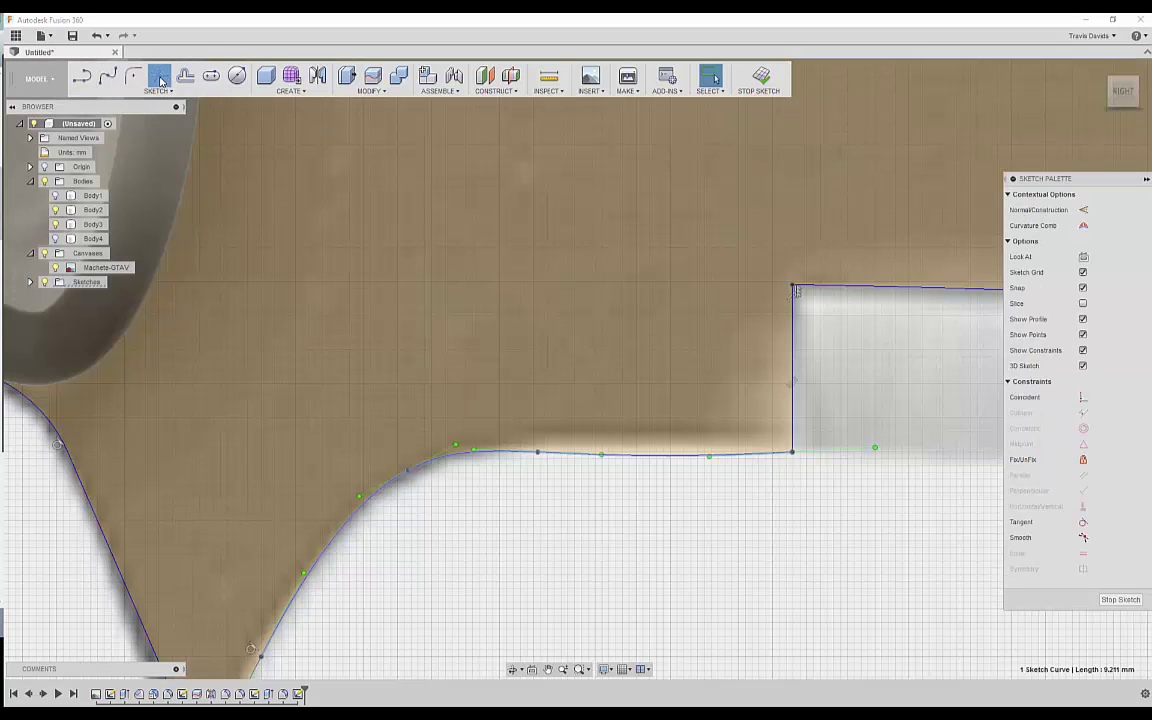
pyautogui.press('Delete')
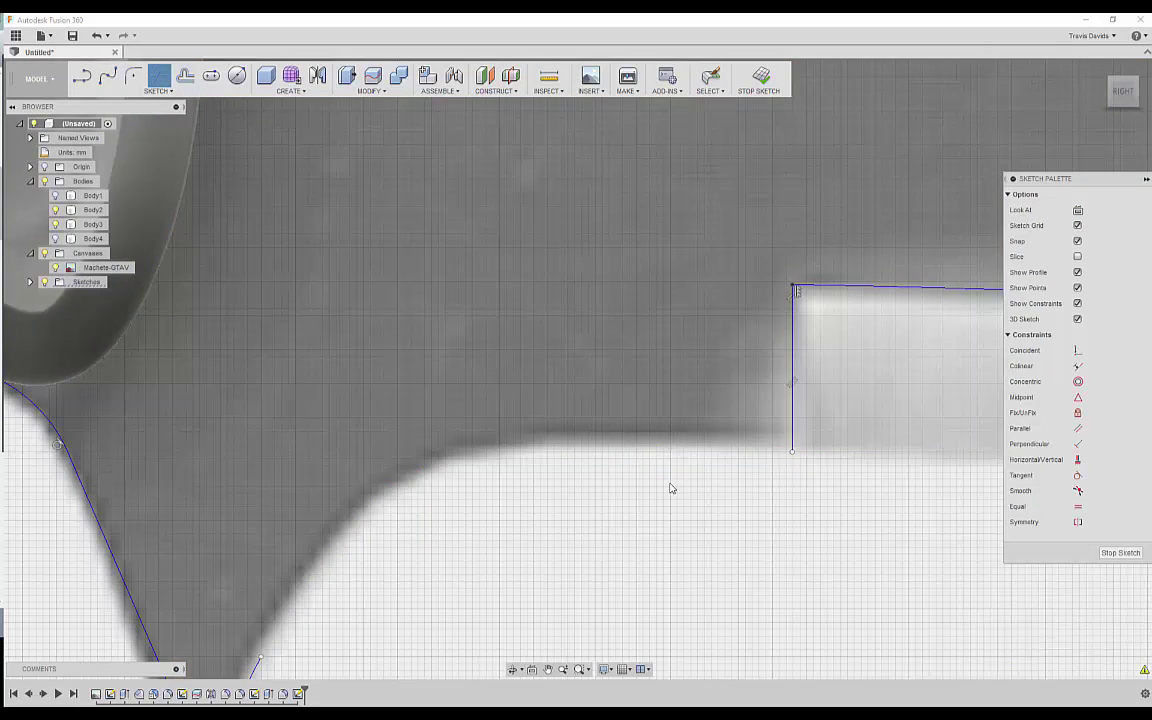
pyautogui.hotkey('ctrl', 'z')
# Straighten the lower outline spline beside the notch by adjusting its tangent handles, and make the handle at the guard curve's start horizontal.
pyautogui.click(600, 456)
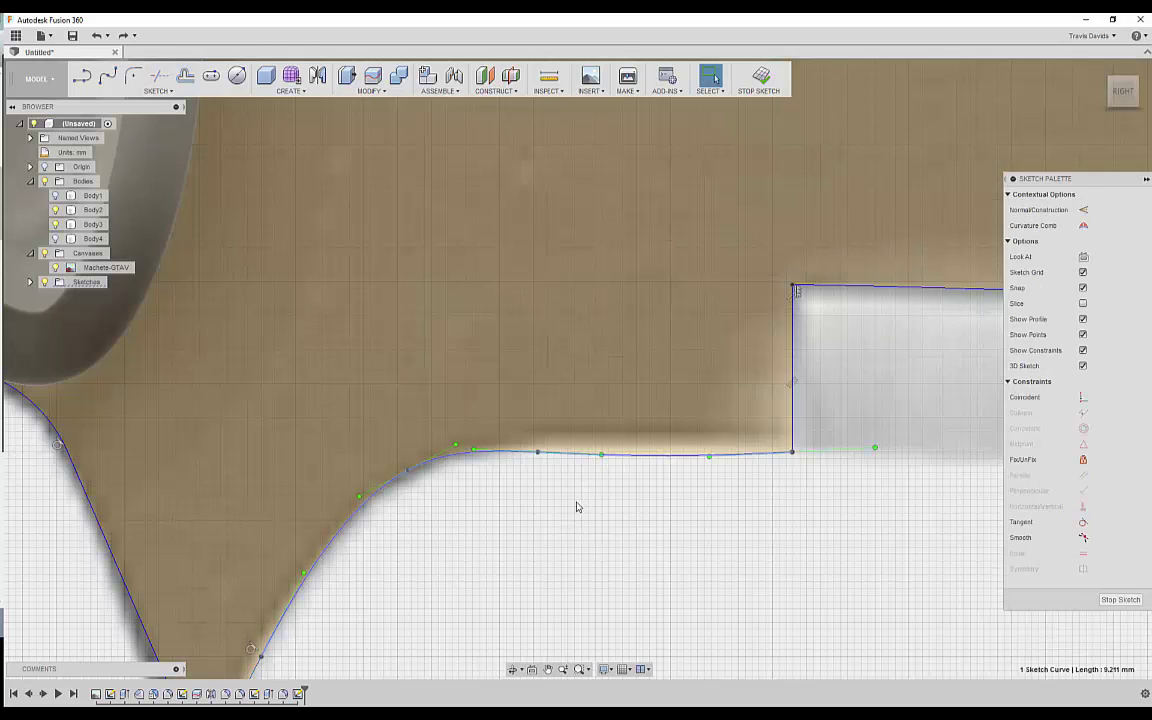
pyautogui.scroll(-3, 576, 507)
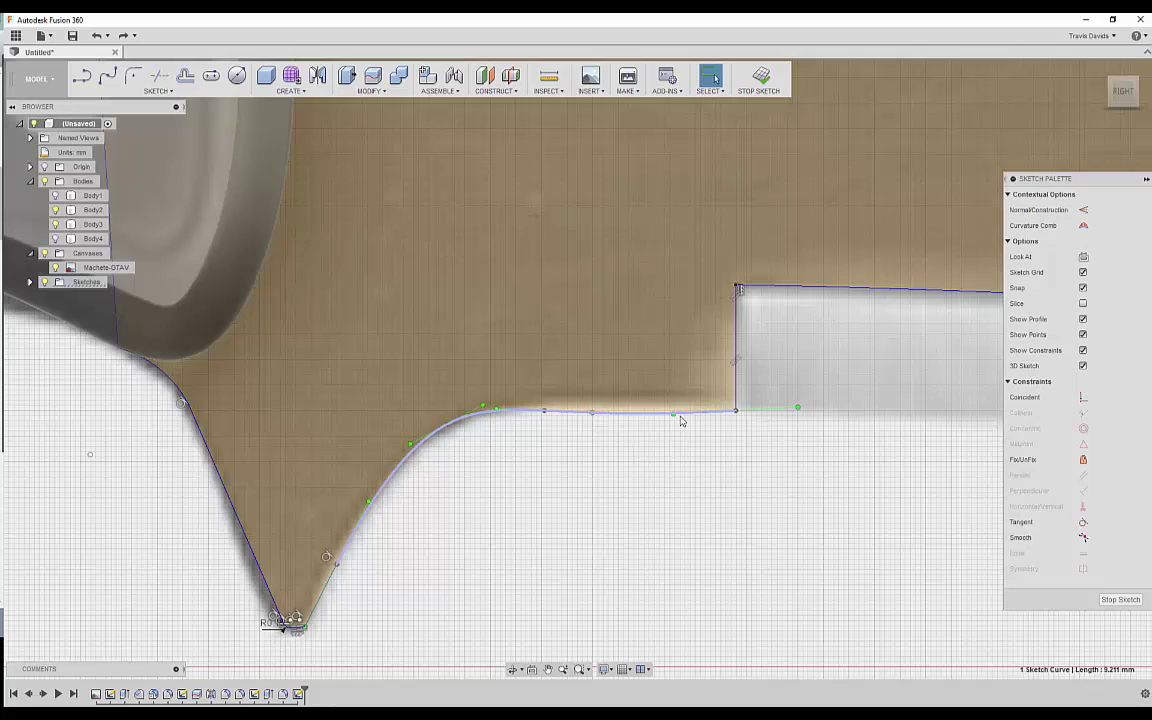
pyautogui.scroll(2, 680, 421)
pyautogui.press('l')
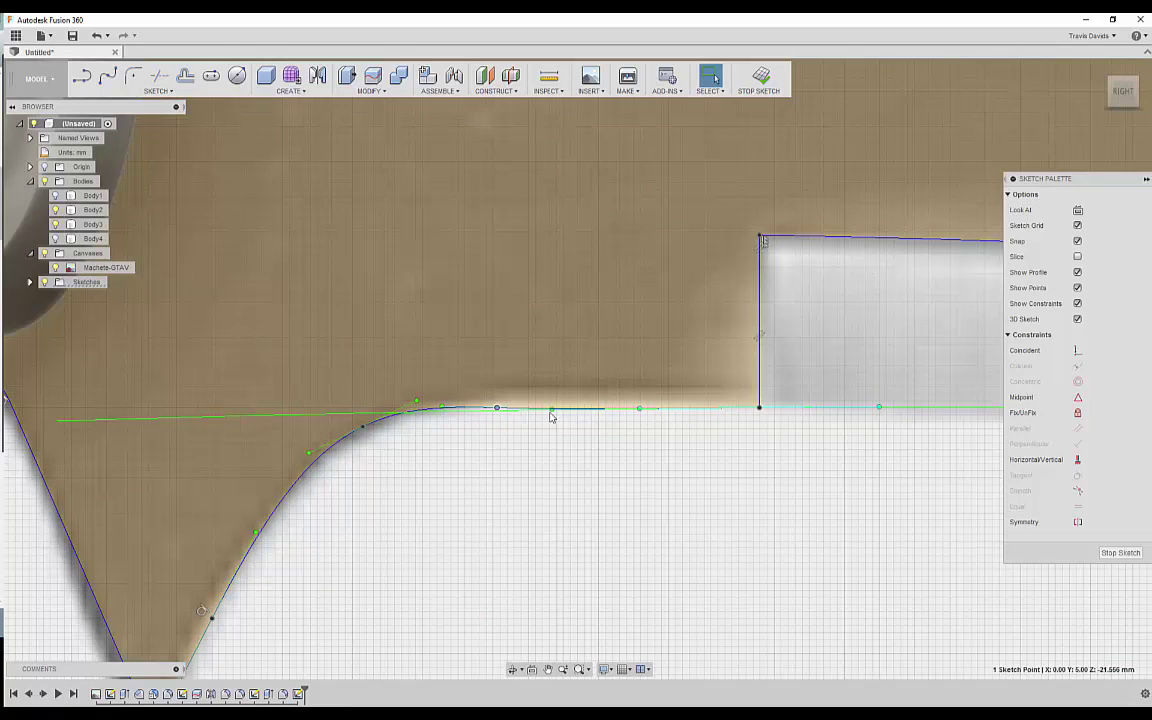
pyautogui.press('Escape')
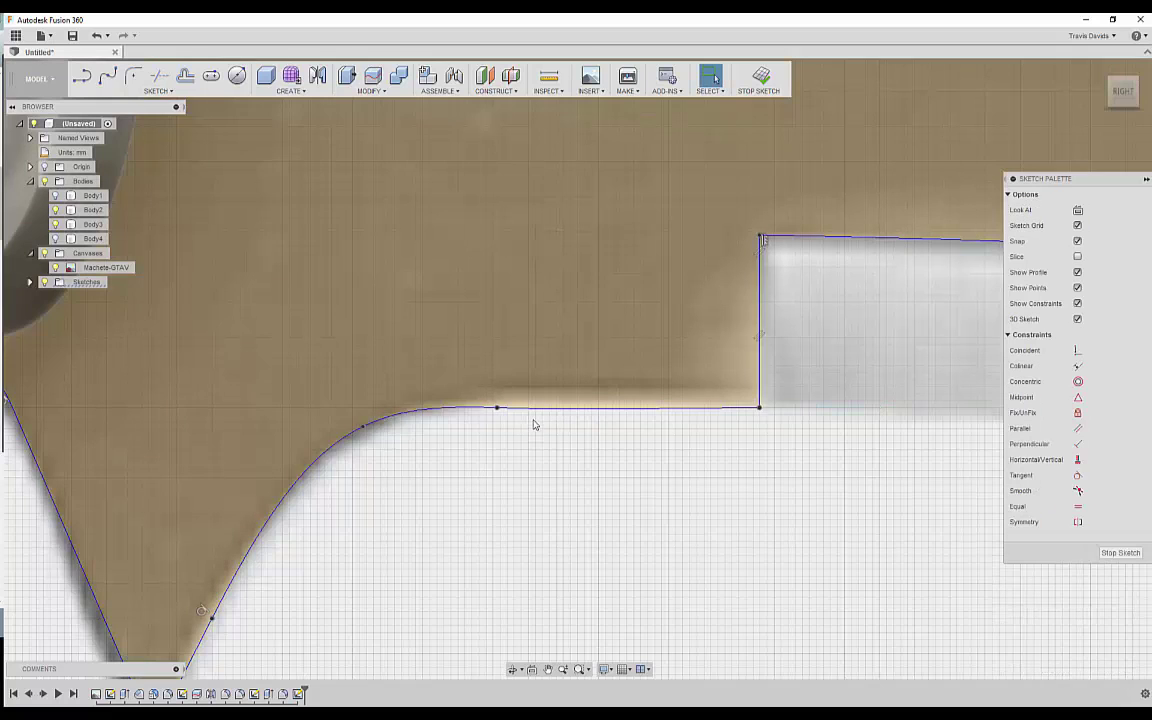
pyautogui.scroll(2, 535, 422)
pyautogui.click(477, 409)
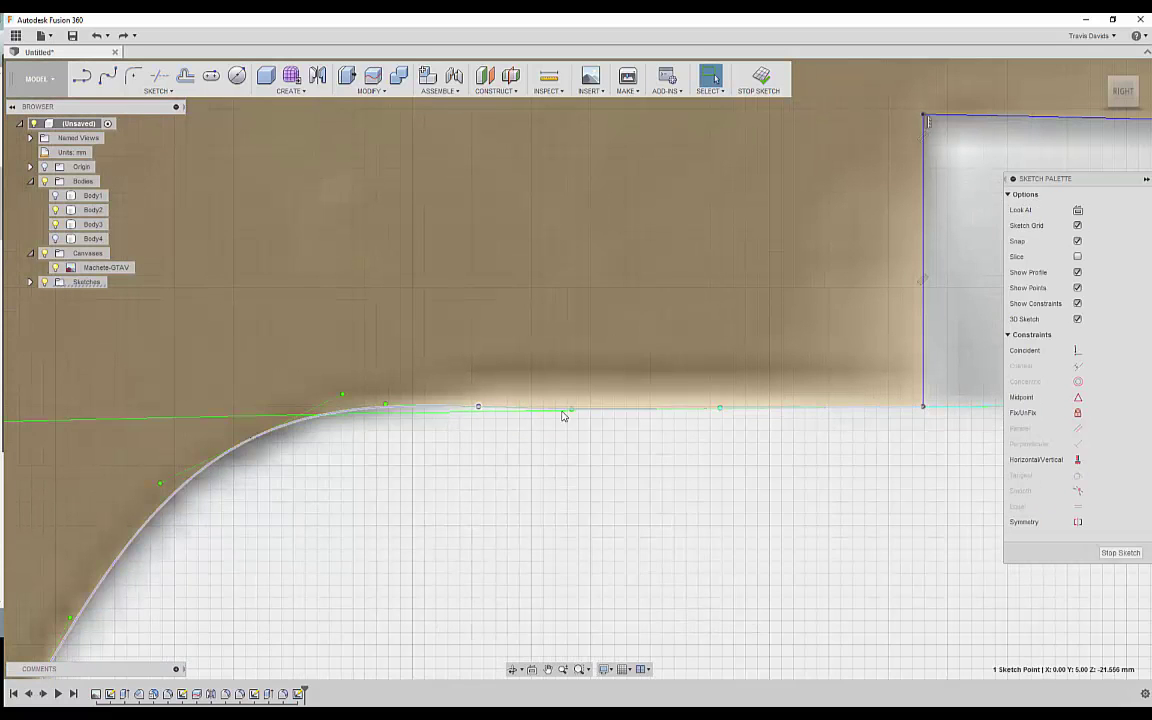
pyautogui.moveTo(572, 410); pyautogui.dragTo(573, 411)
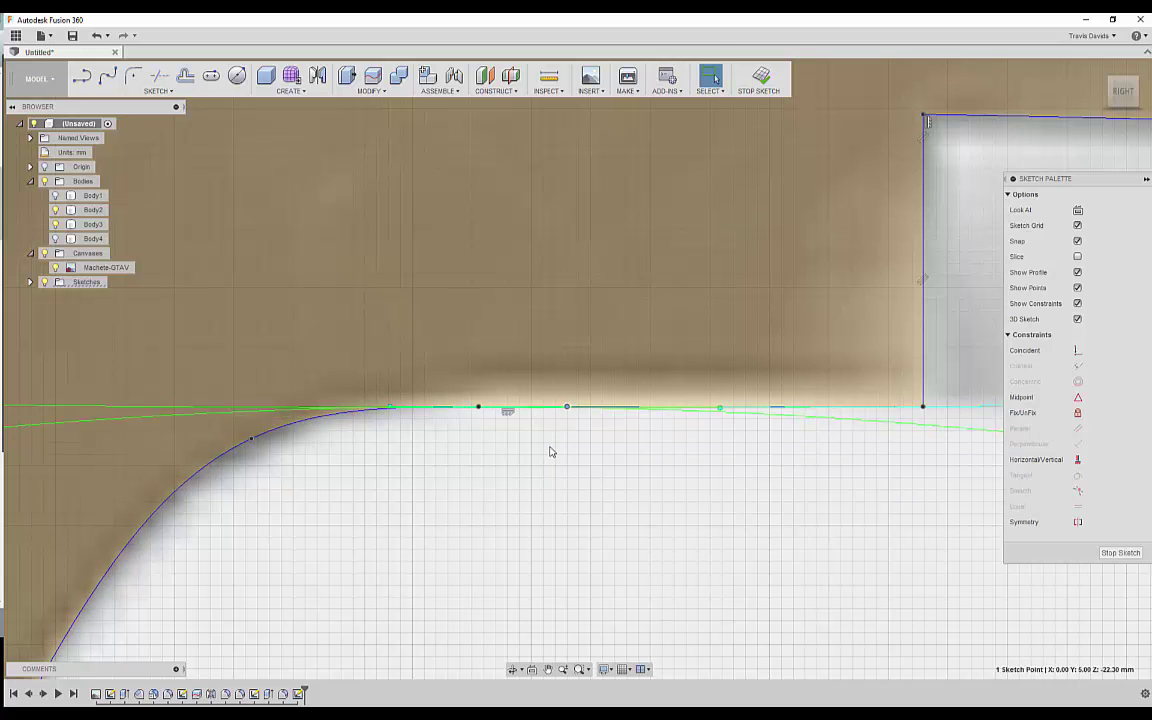
# Fine-tune the fit point where the guard curve meets the straight lower edge so the spline runs level toward the notch.
pyautogui.scroll(-5, 747, 501)
pyautogui.click(625, 356)
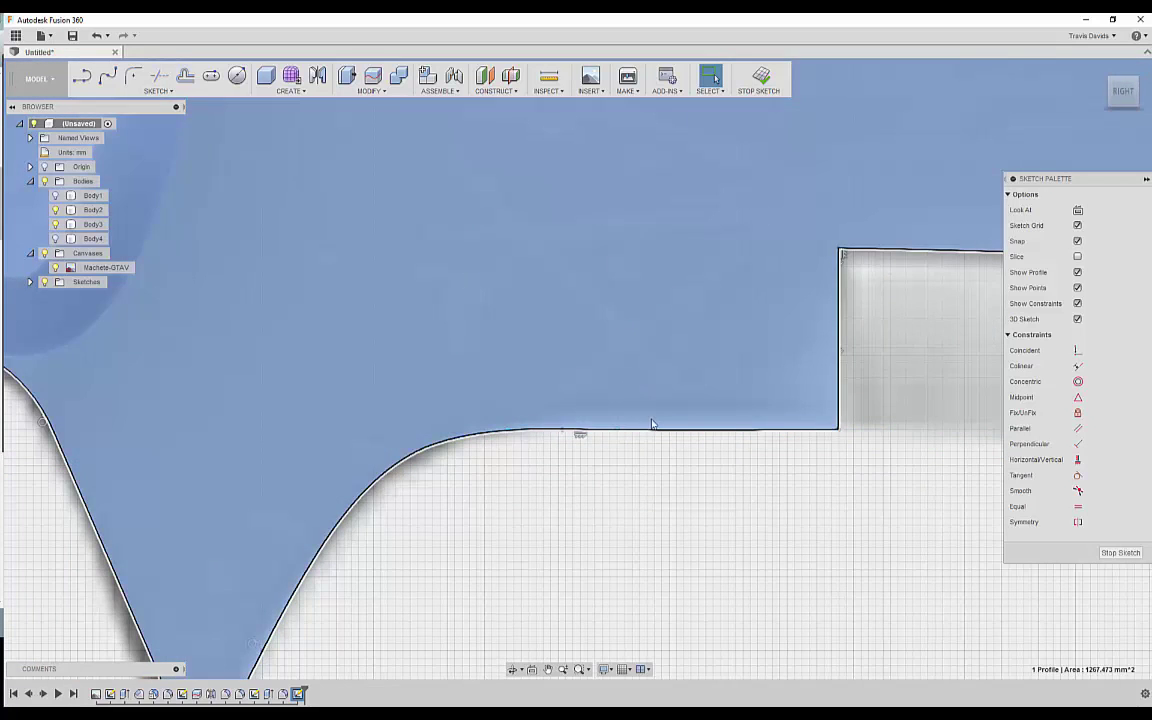
pyautogui.scroll(4, 621, 428)
pyautogui.scroll(4, 600, 434)
pyautogui.click(648, 424)
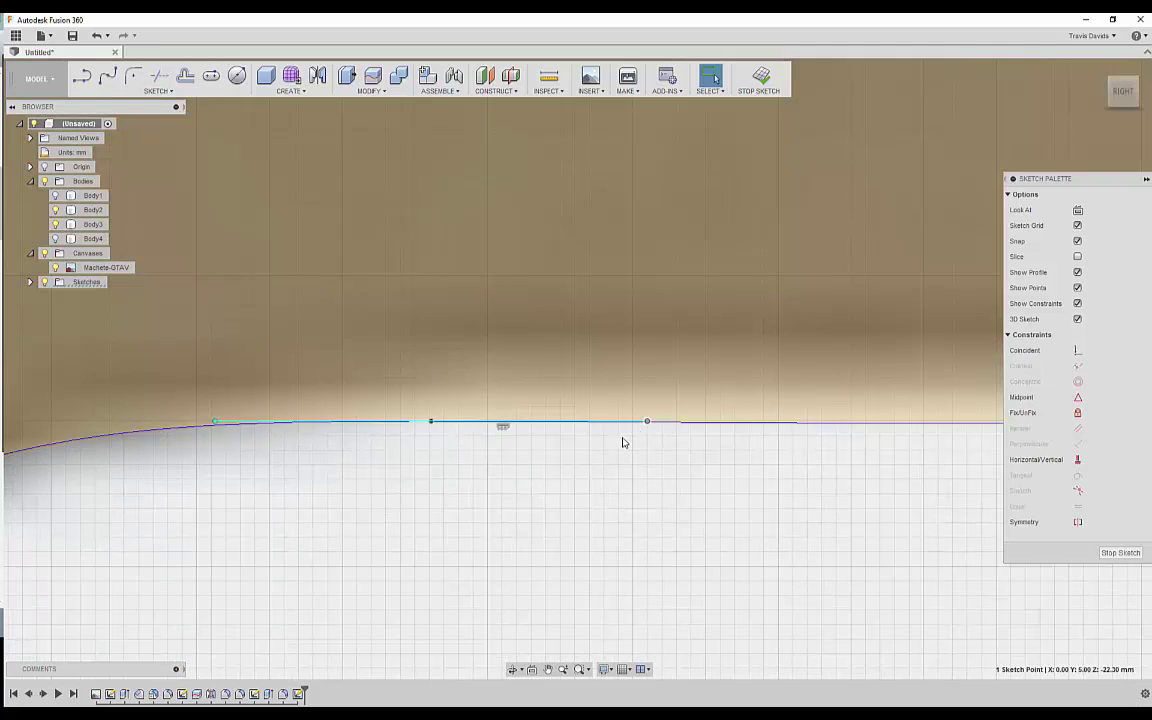
pyautogui.scroll(2, 622, 439)
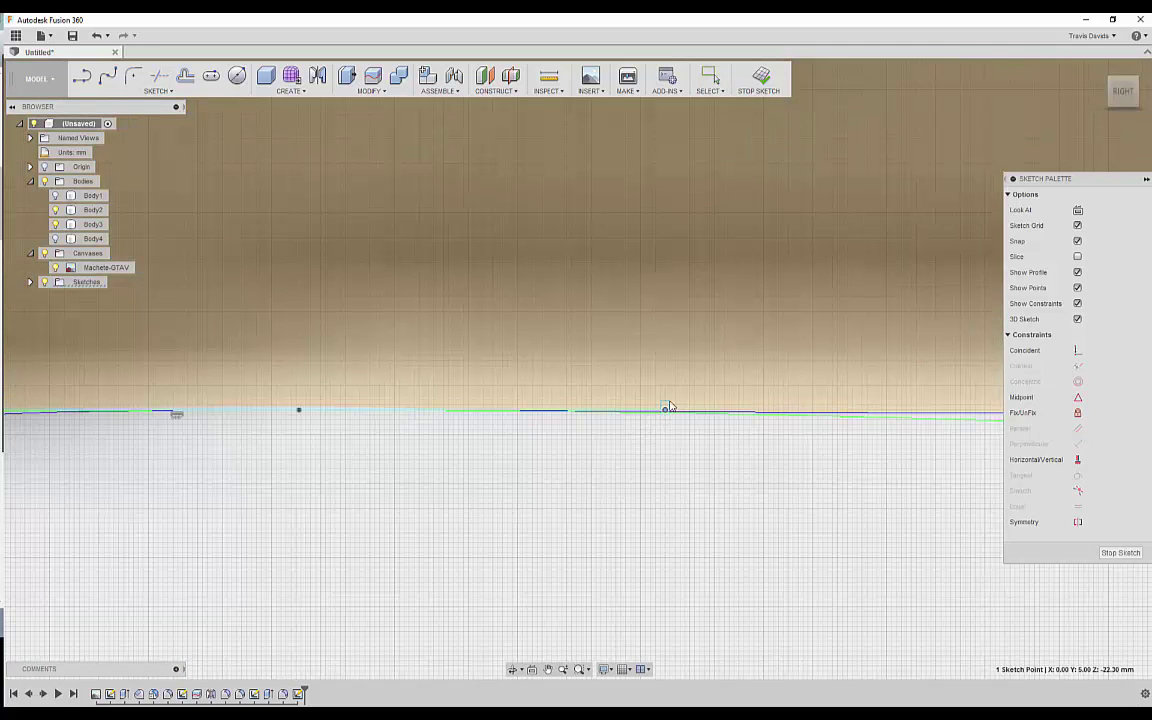
pyautogui.click(632, 459)
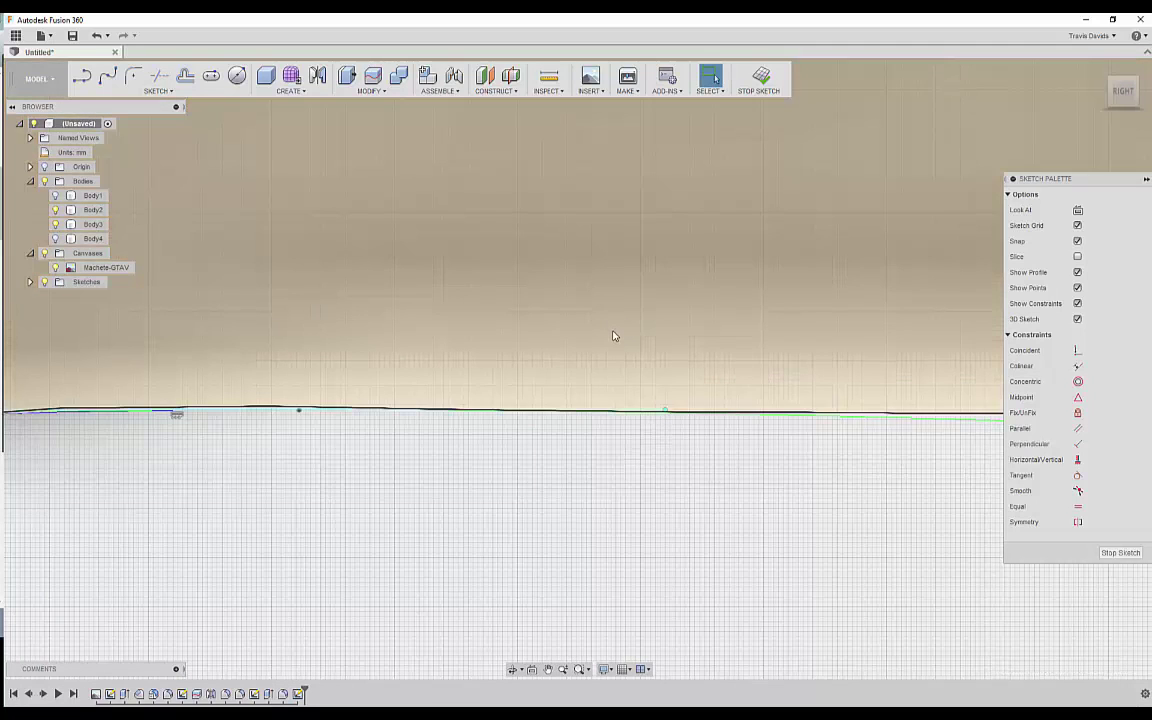
pyautogui.scroll(-3, 630, 340)
pyautogui.scroll(3, 424, 386)
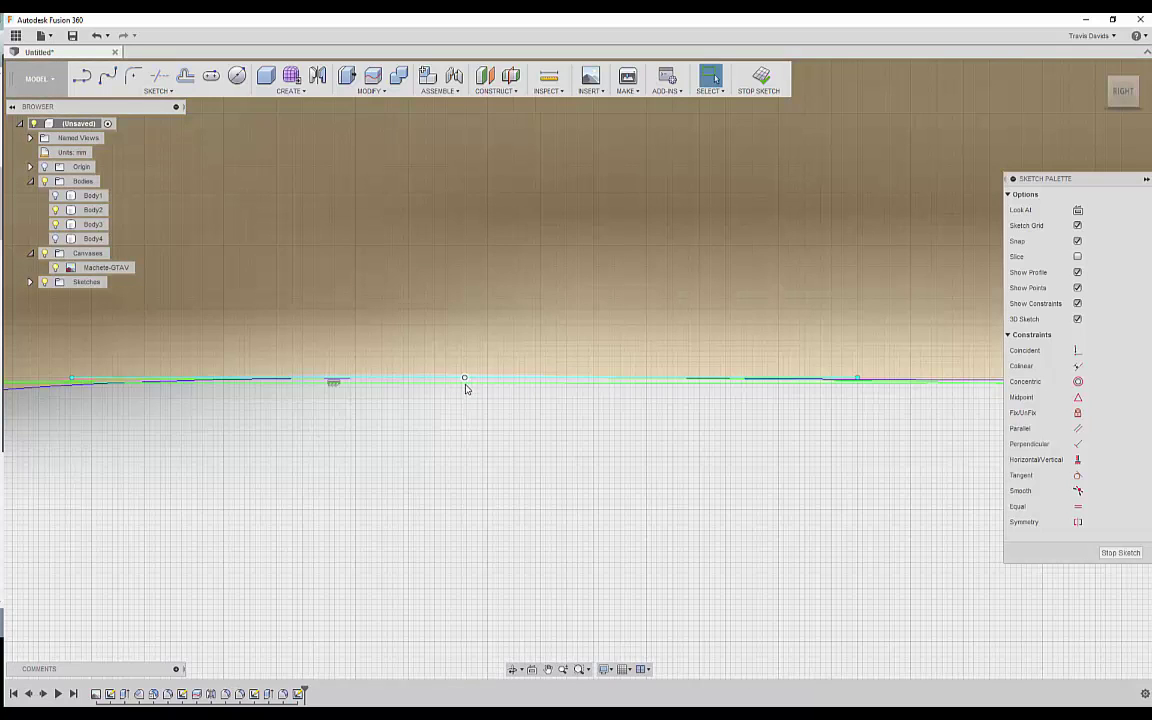
pyautogui.moveTo(465, 380); pyautogui.dragTo(465, 380)
pyautogui.click(535, 422)
pyautogui.scroll(-5, 560, 400)
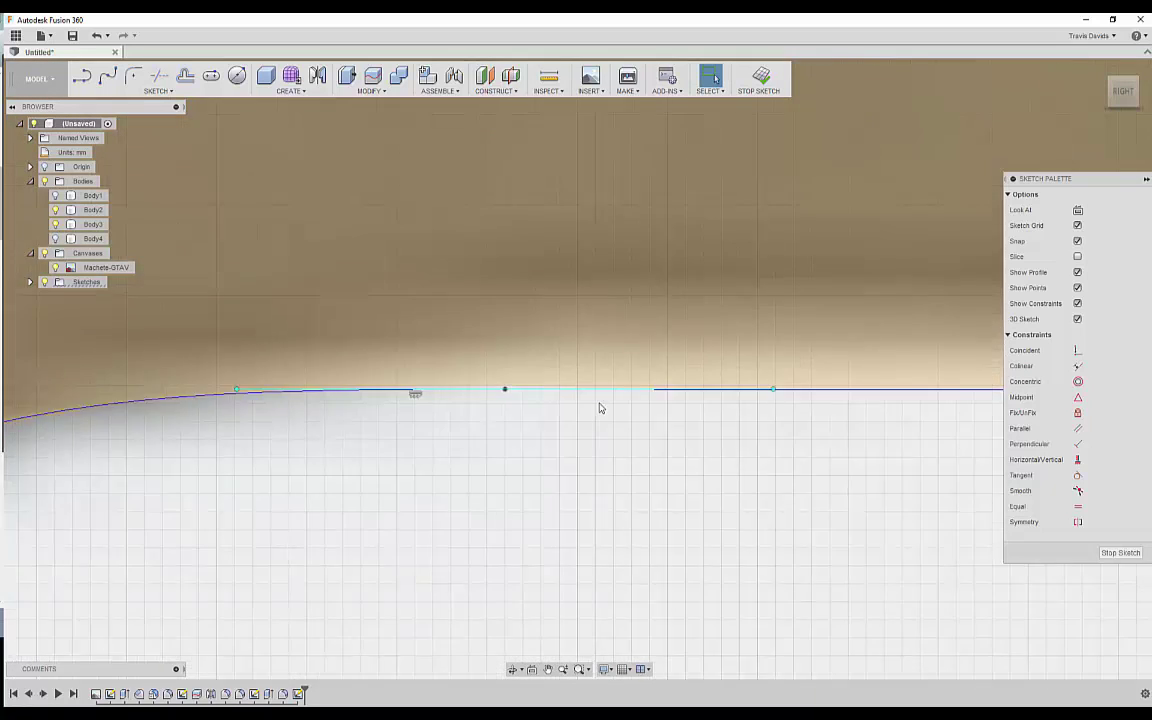
# Start extruding the closed blade profile symmetrically from its sketch plane as a new body.
pyautogui.click(600, 310)
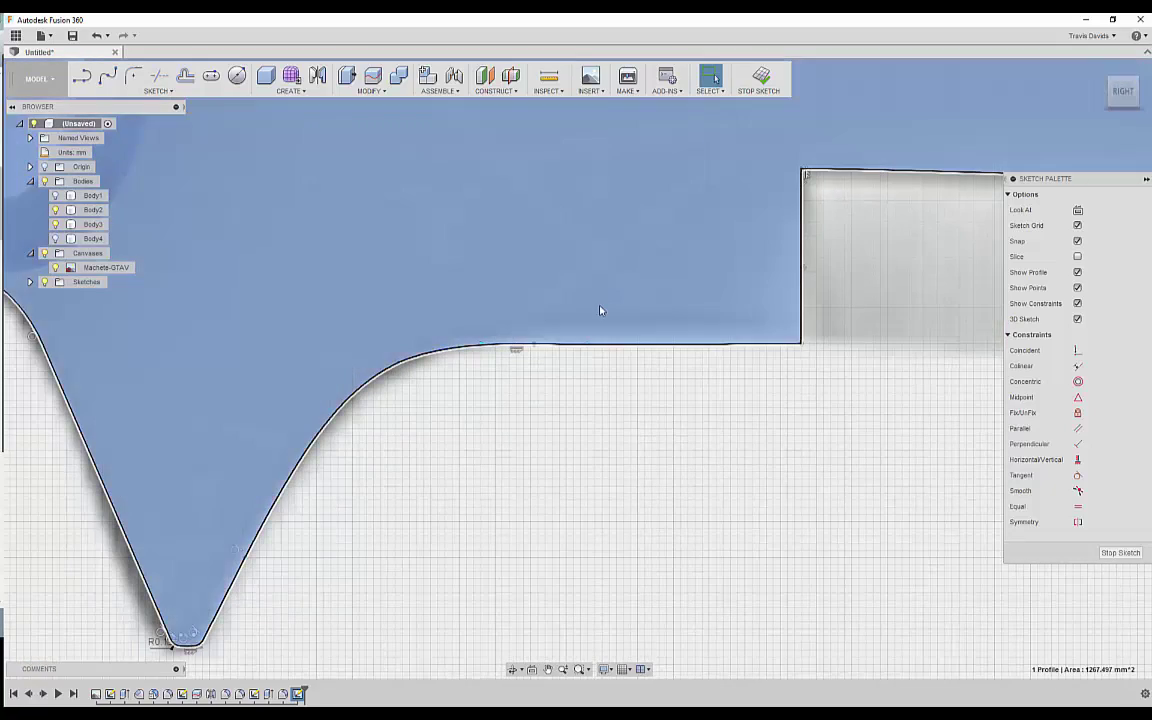
pyautogui.scroll(-2, 648, 314)
pyautogui.moveTo(752, 355); pyautogui.dragTo(650, 472, button='middle')
pyautogui.scroll(-2, 716, 420)
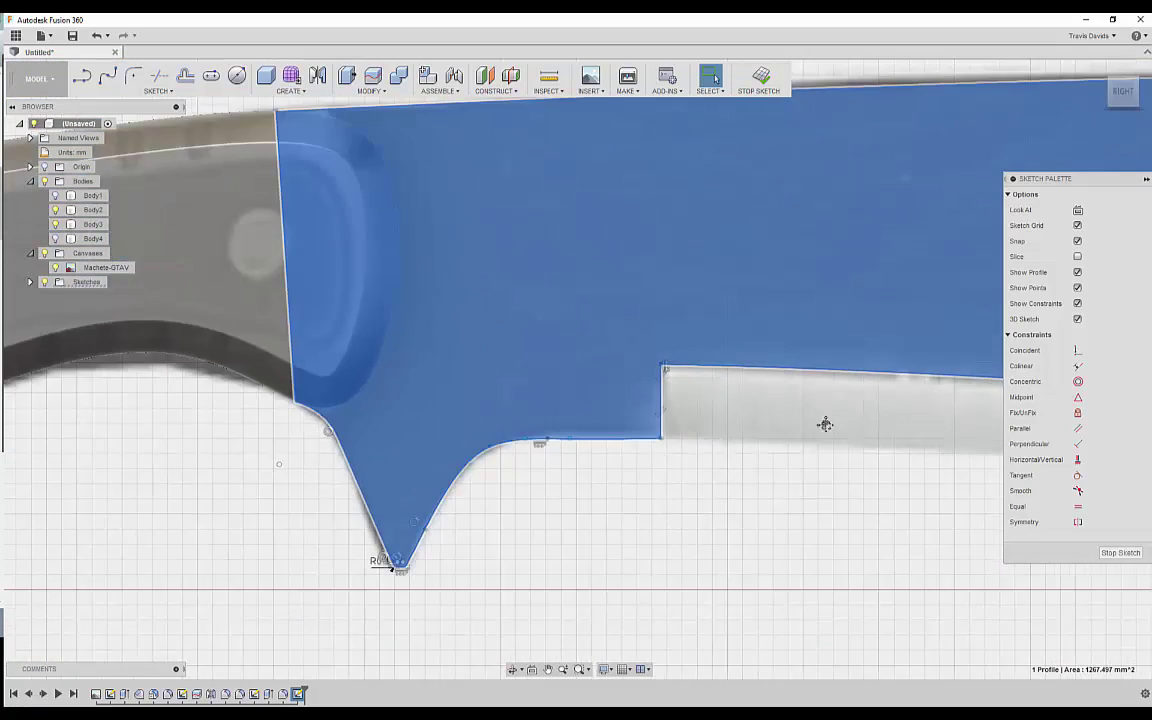
pyautogui.scroll(-6, 560, 434)
pyautogui.moveTo(825, 424)
pyautogui.mouseDown(button='middle')
pyautogui.moveTo(545, 438)
pyautogui.moveTo(551, 458)
pyautogui.mouseUp(button='middle')
pyautogui.moveTo(760, 480)
pyautogui.mouseDown(button='middle')
pyautogui.moveTo(462, 438)
pyautogui.moveTo(422, 450)
pyautogui.moveTo(545, 450)
pyautogui.mouseUp(button='middle')
pyautogui.rightClick(545, 450)
pyautogui.click(545, 481)
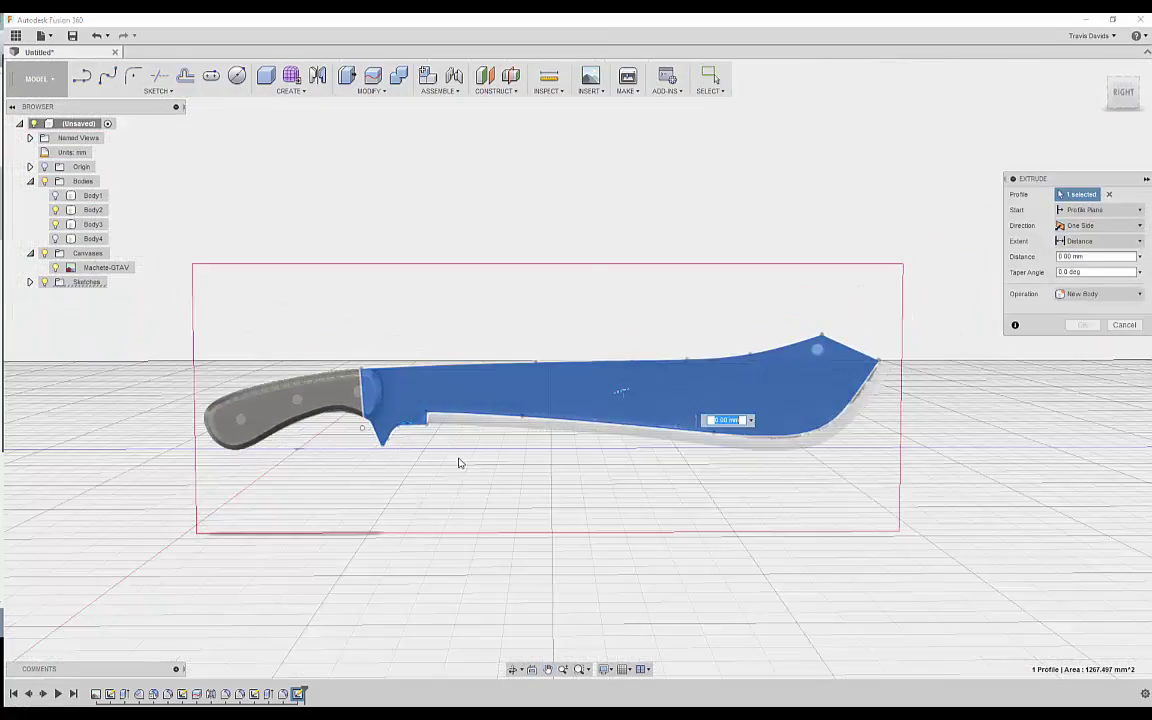
pyautogui.keyDown('shift'); pyautogui.moveTo(461, 463); pyautogui.dragTo(558, 483, button='middle'); pyautogui.keyUp('shift')
pyautogui.scroll(4, 568, 420)
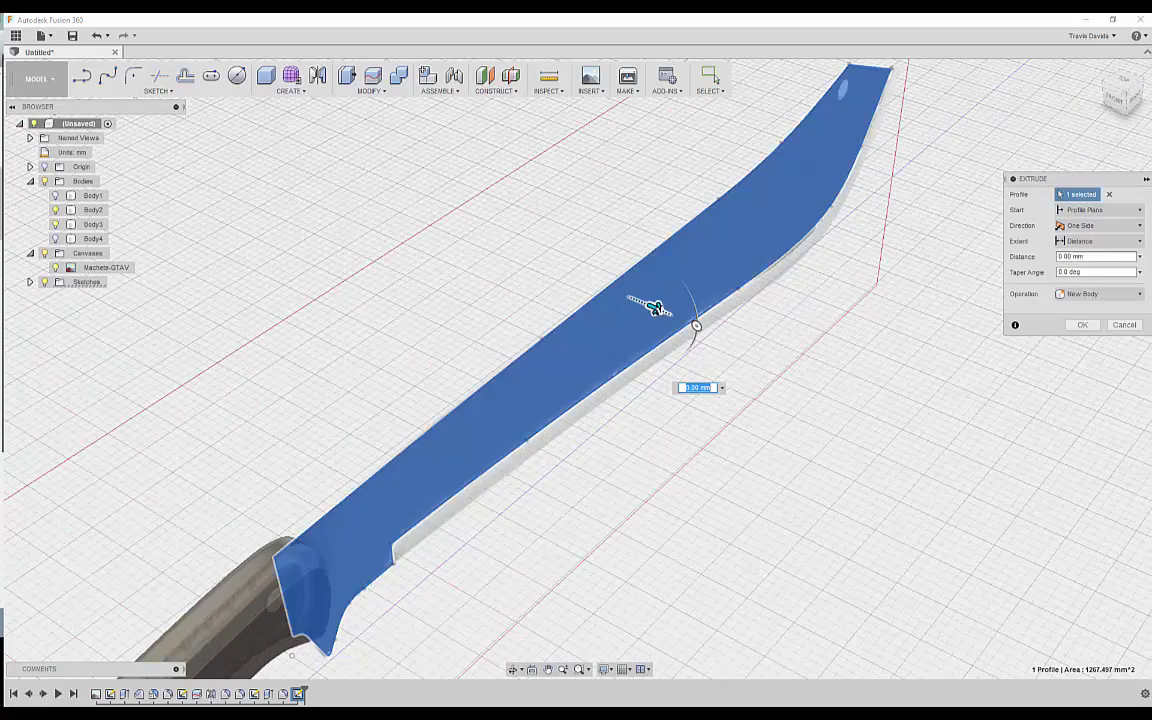
pyautogui.moveTo(656, 309); pyautogui.dragTo(663, 312)
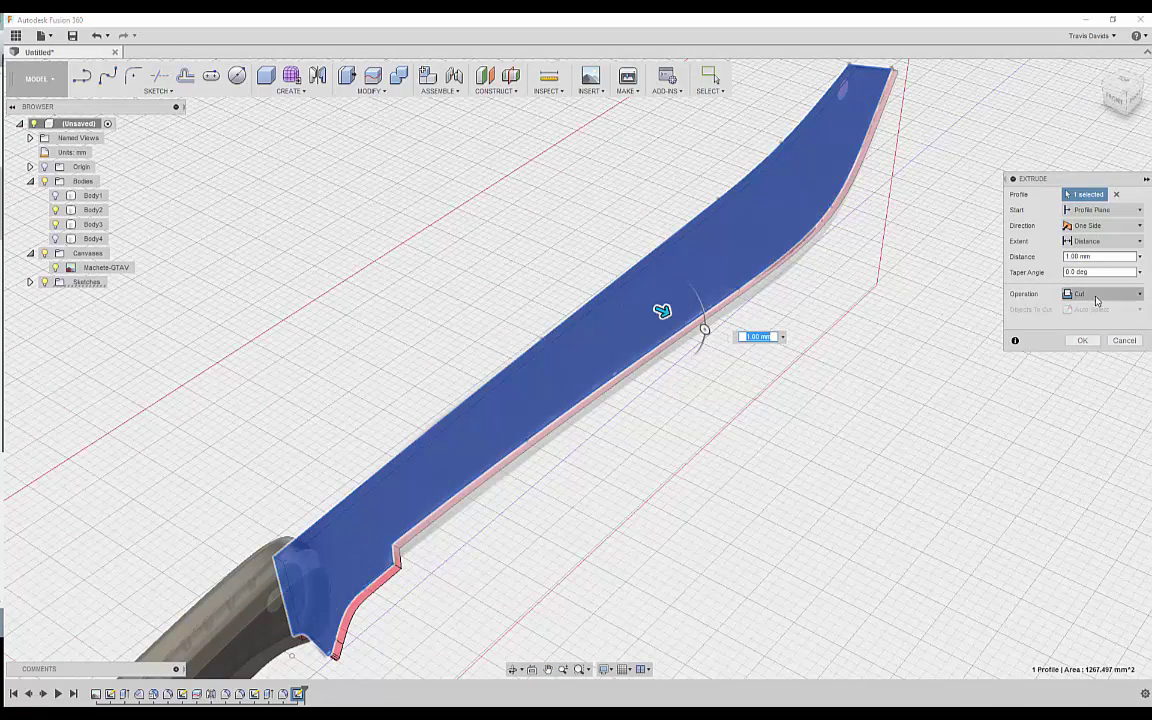
pyautogui.click(1096, 228)
pyautogui.click(1090, 268)
pyautogui.click(1098, 294)
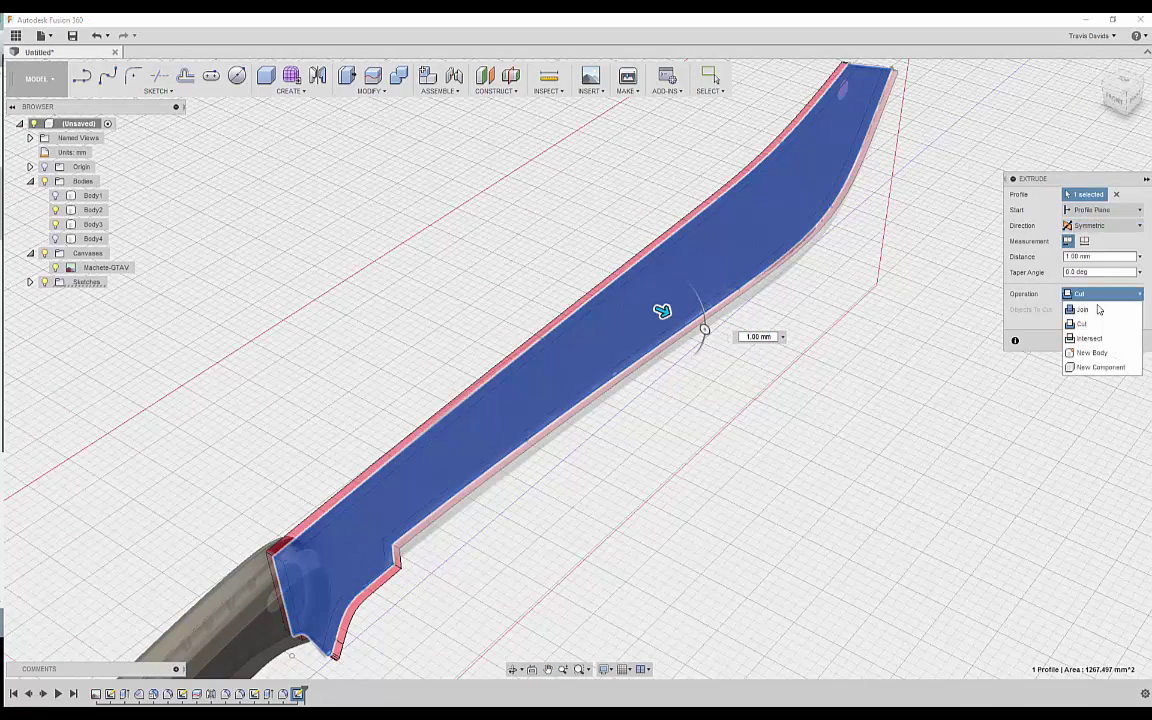
pyautogui.click(1093, 353)
# Set the blade extrusion's symmetric distance to 0.5 mm and complete it.
pyautogui.keyDown('shift'); pyautogui.moveTo(617, 535); pyautogui.dragTo(633, 302, button='middle'); pyautogui.keyUp('shift')
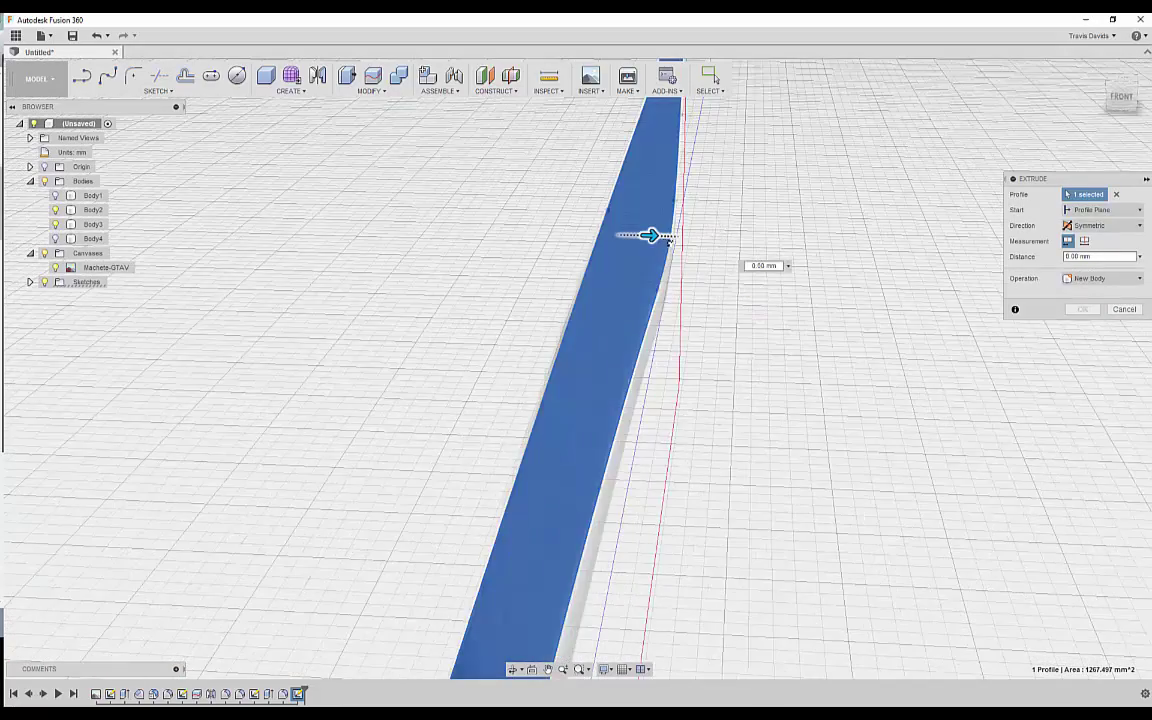
pyautogui.click(782, 265)
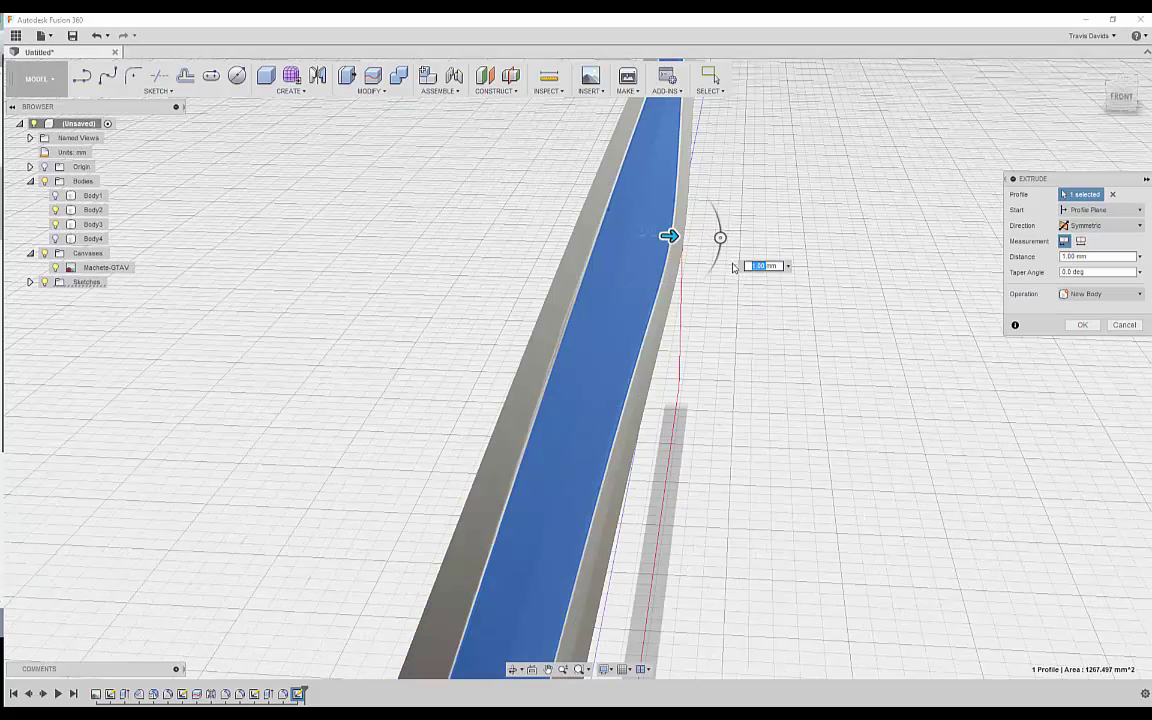
pyautogui.write('0.5')
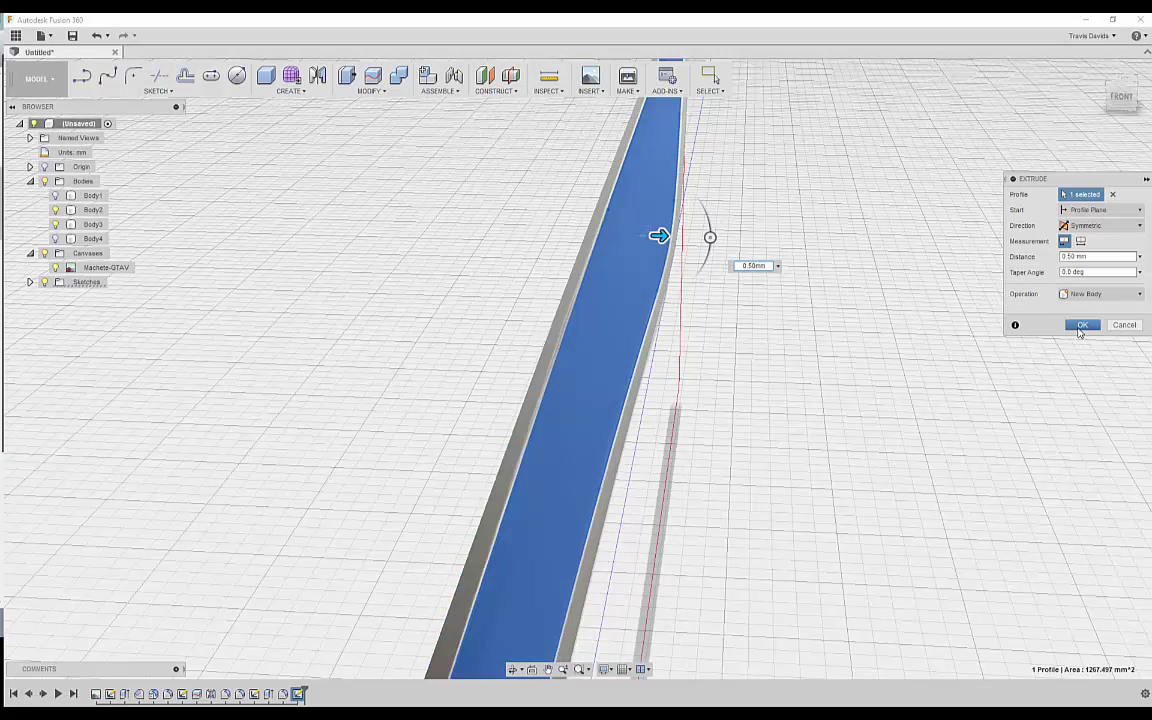
pyautogui.click(1082, 325)
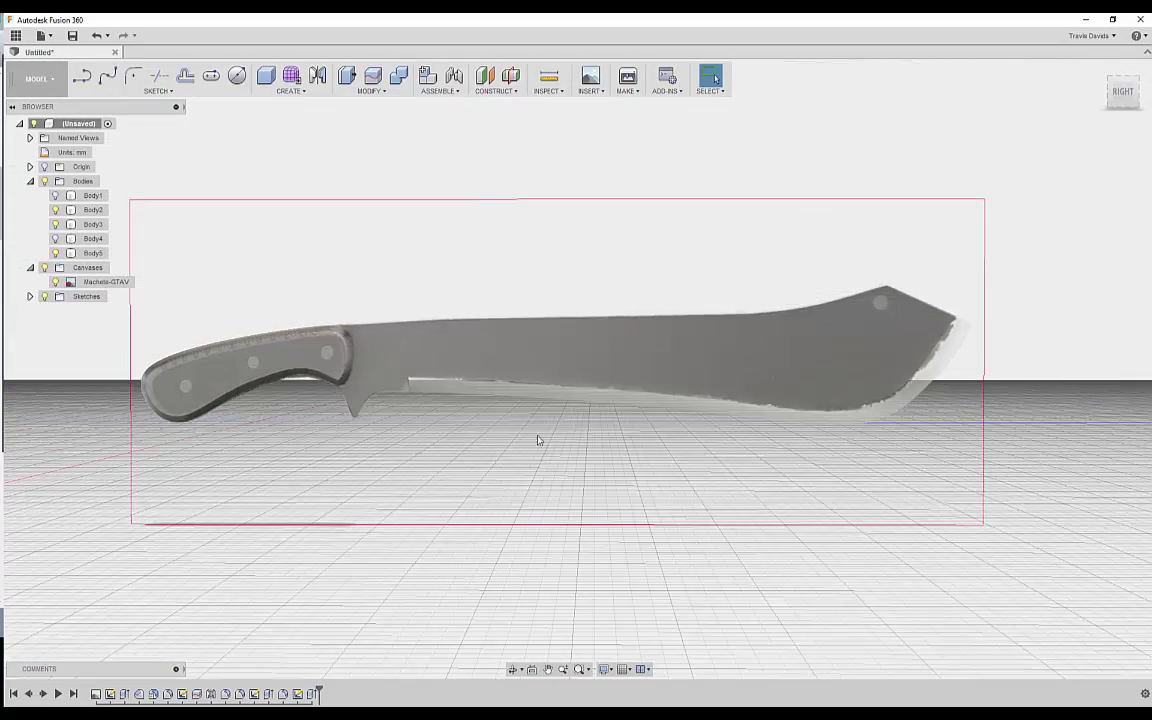
# Sketch a vertical line about 15.5 mm long from the blade notch's lower corner up past the spine.
pyautogui.click(83, 79)
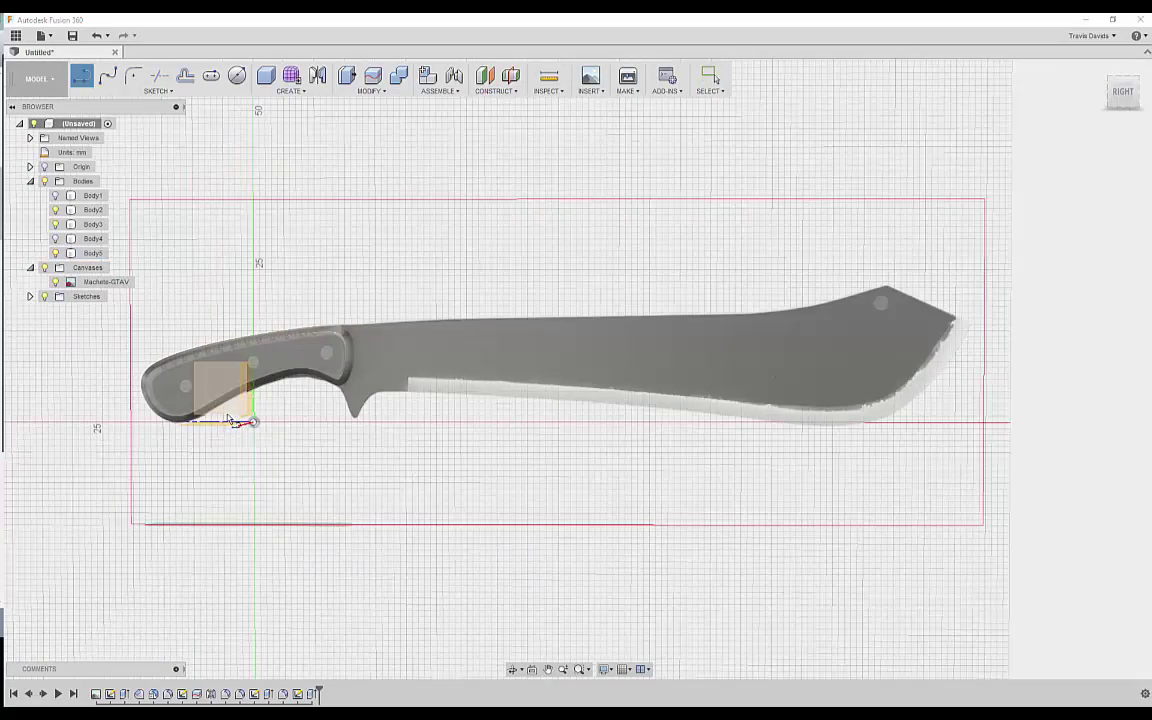
pyautogui.click(206, 373)
pyautogui.moveTo(713, 405); pyautogui.dragTo(548, 487, button='middle')
pyautogui.scroll(7, 545, 482)
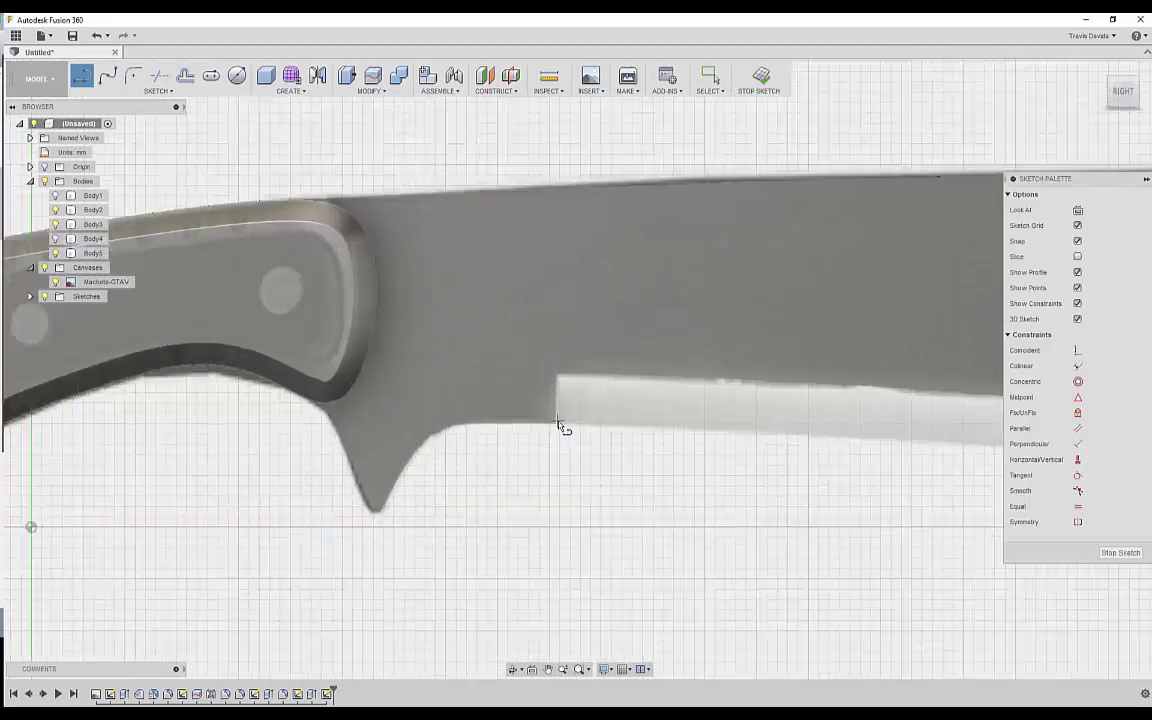
pyautogui.scroll(3, 558, 425)
pyautogui.scroll(5, 530, 460)
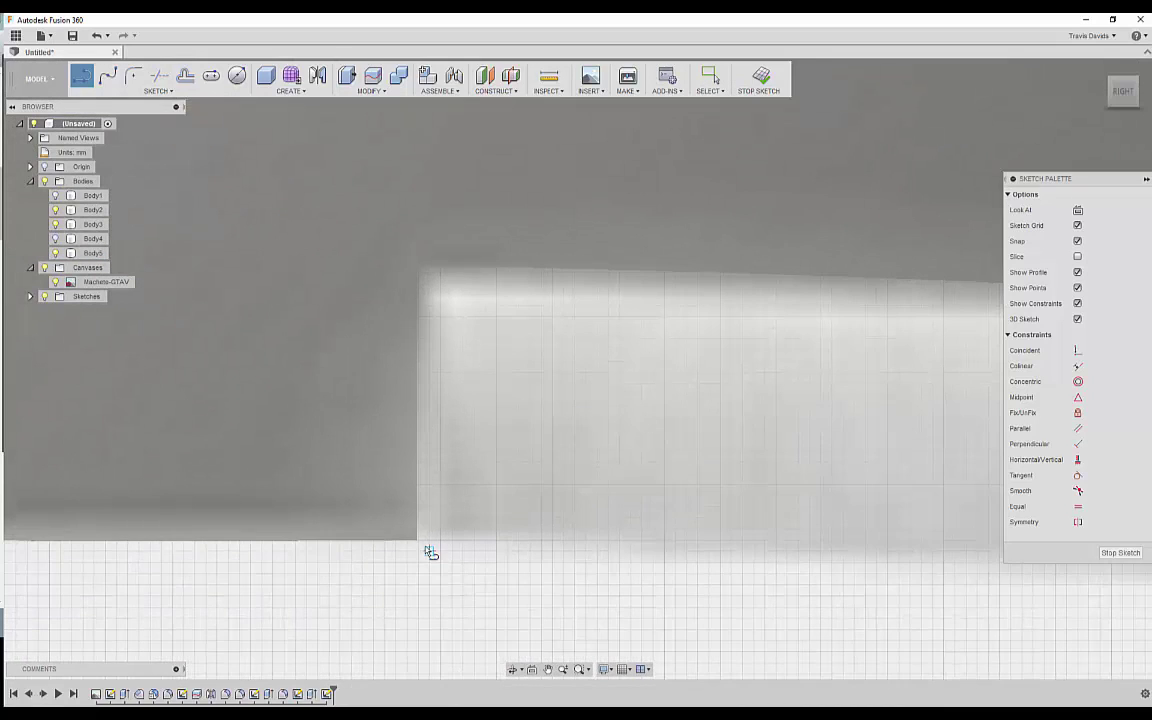
pyautogui.scroll(3, 420, 541)
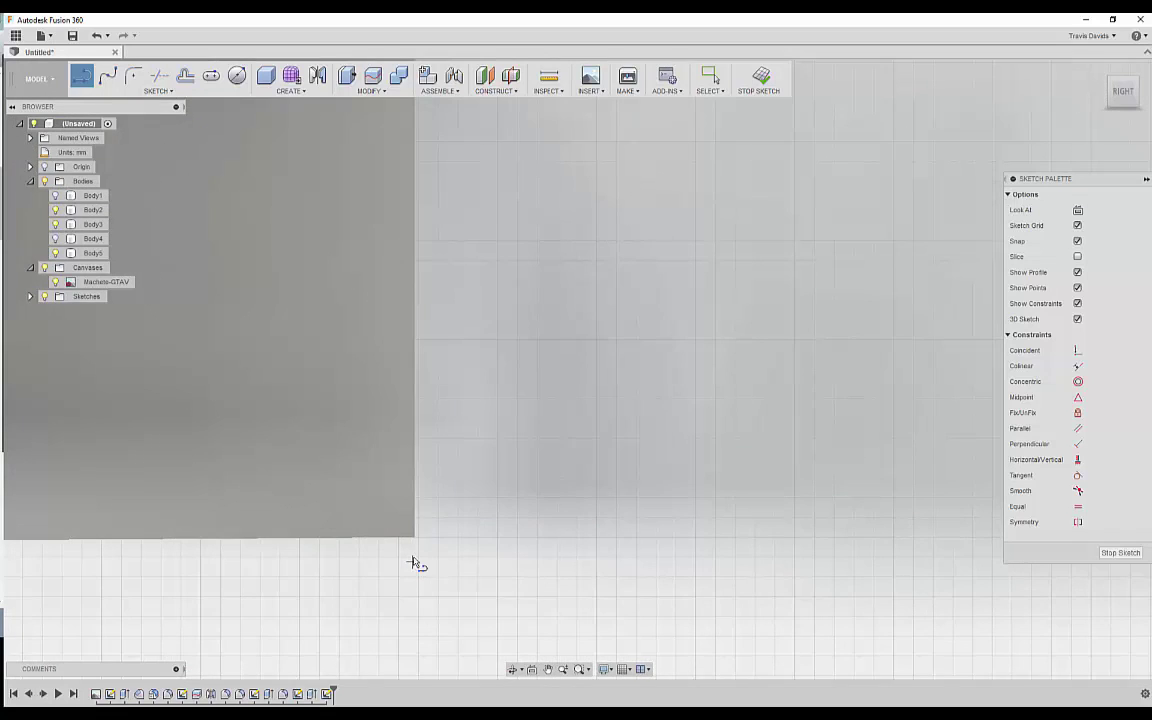
pyautogui.scroll(-5, 412, 437)
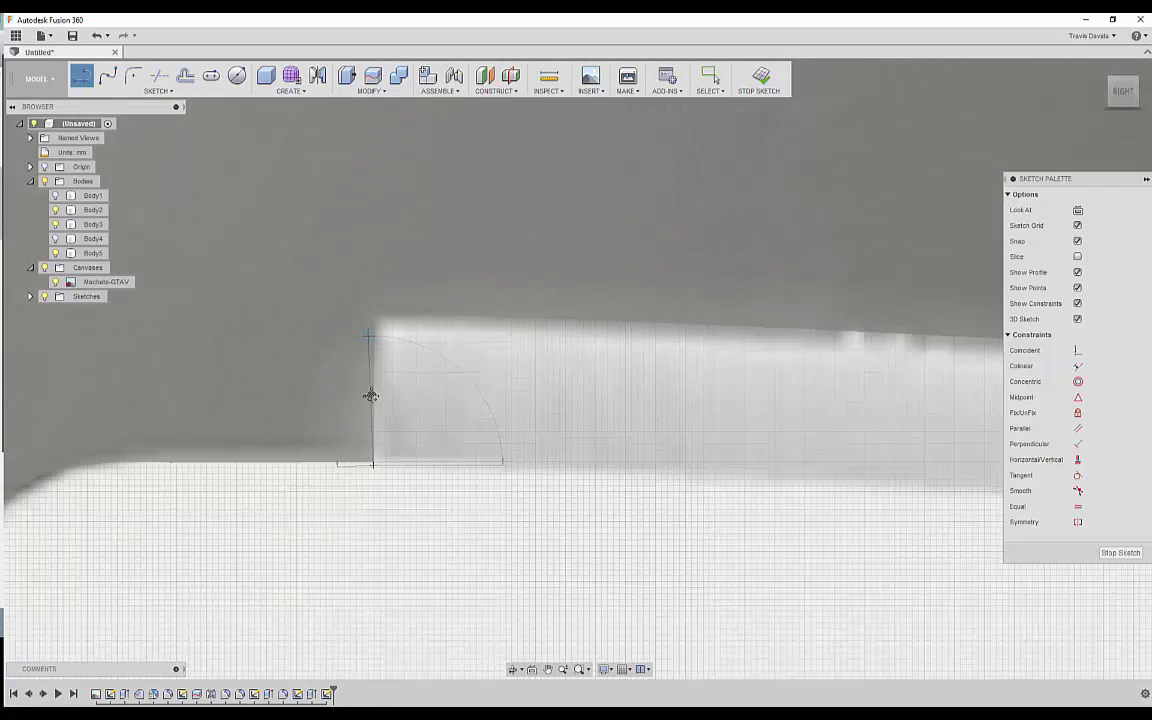
pyautogui.moveTo(374, 108); pyautogui.dragTo(390, 490, button='middle')
pyautogui.scroll(-3, 374, 224)
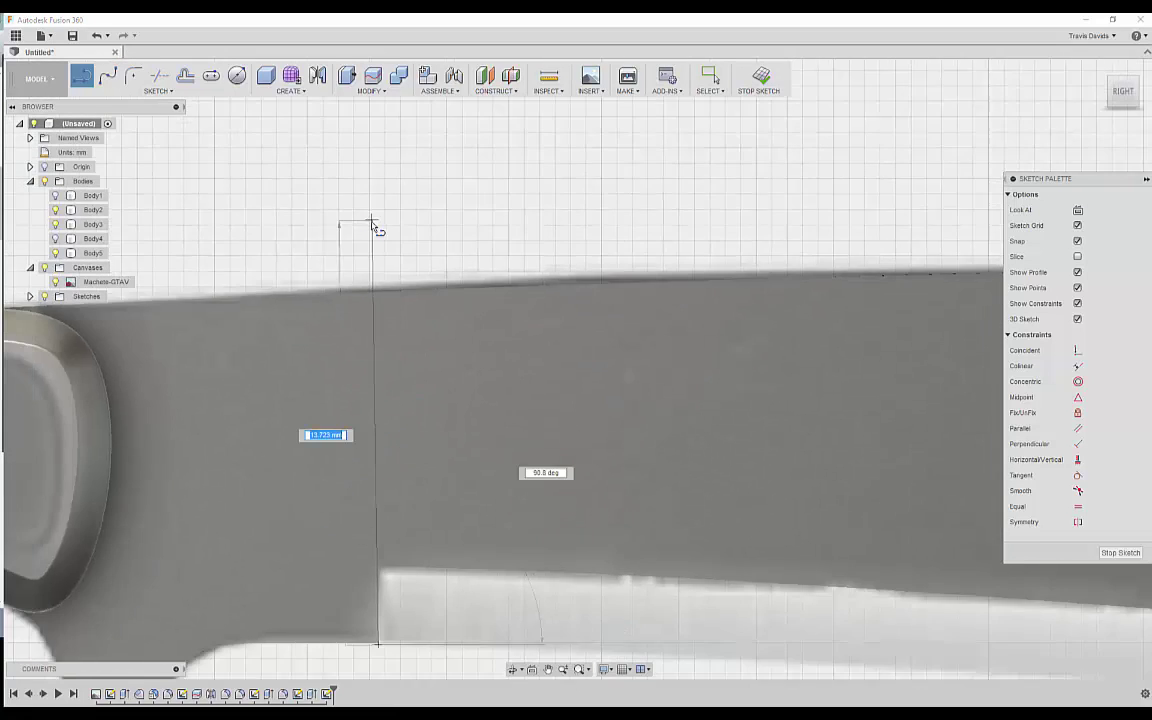
pyautogui.click(375, 178)
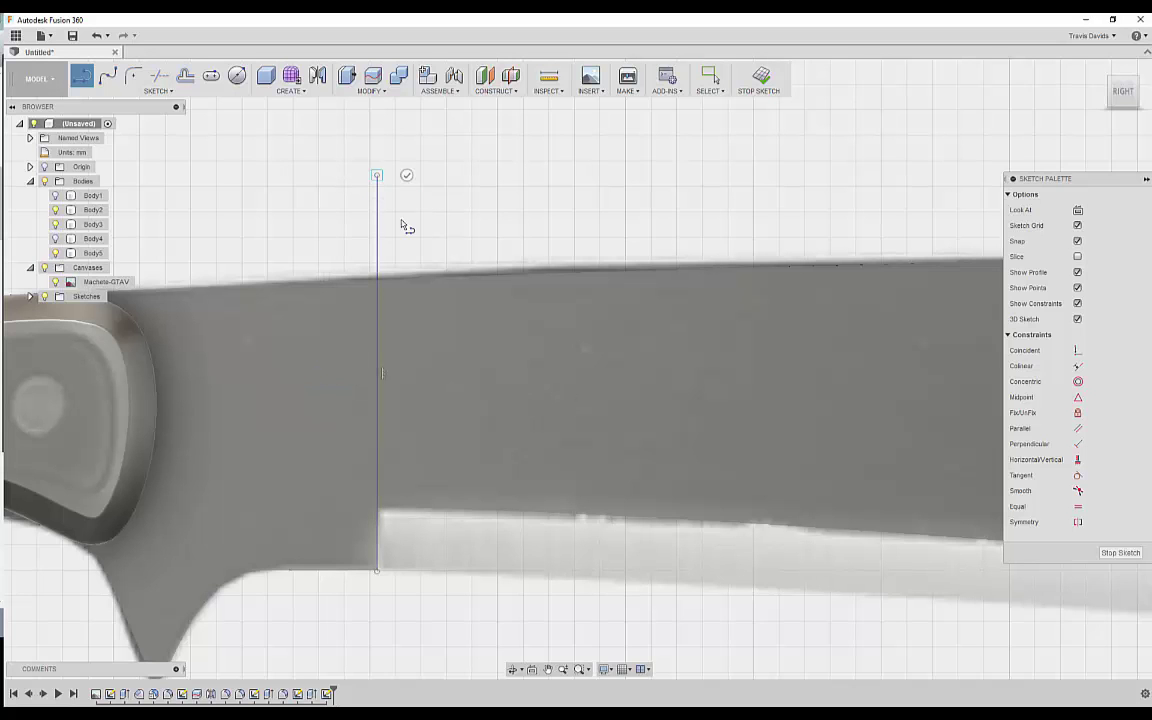
pyautogui.rightClick(446, 596)
pyautogui.click(505, 597)
# Move the sketched vertical line about 0.004 mm in X so it lies exactly on the notch's vertical edge.
pyautogui.scroll(8, 392, 573)
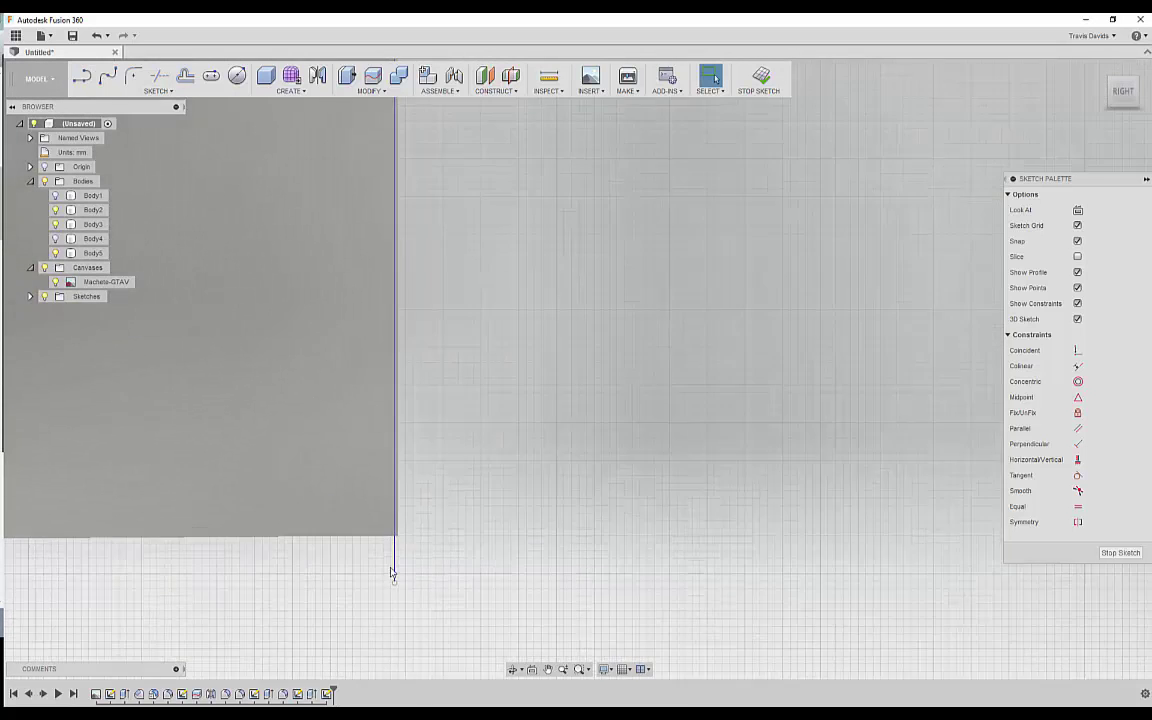
pyautogui.click(395, 574)
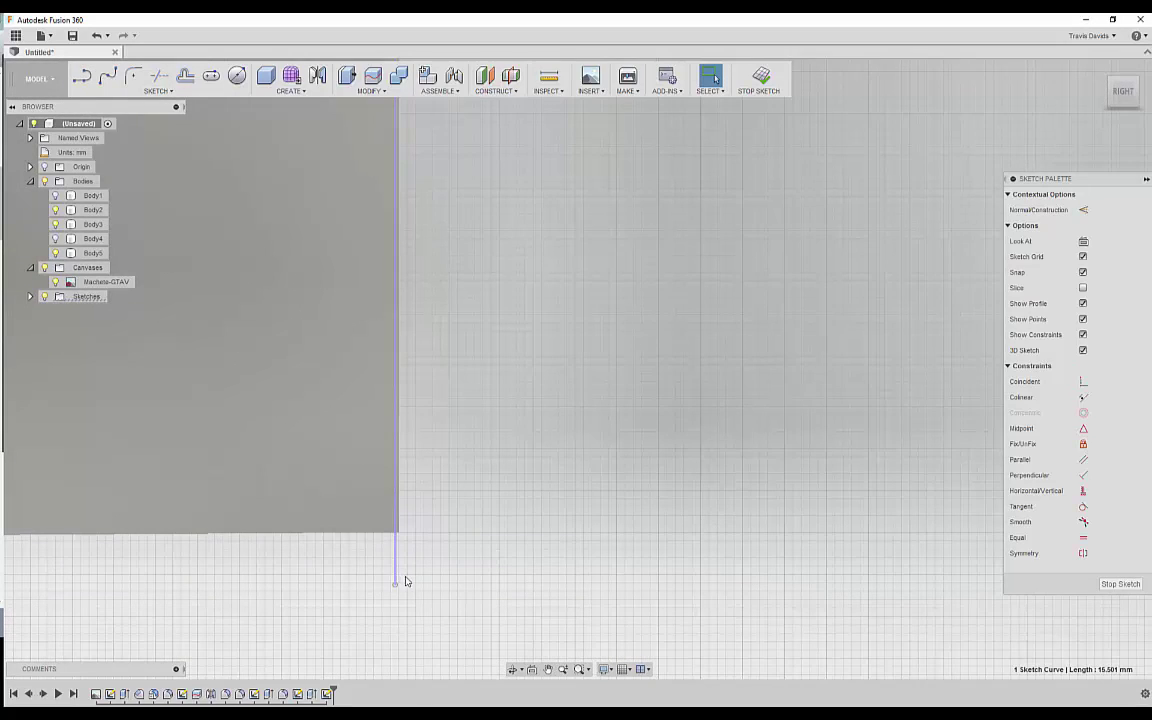
pyautogui.press('m')
pyautogui.moveTo(410, 557); pyautogui.dragTo(414, 557)
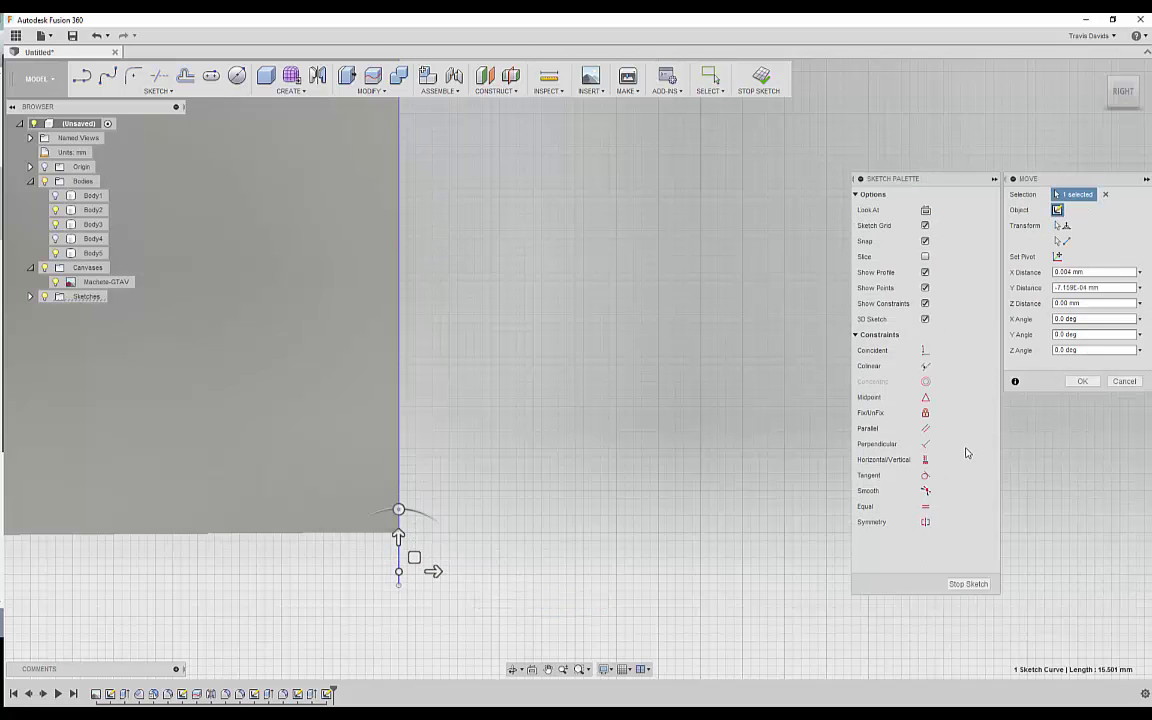
pyautogui.click(1083, 382)
# Split the blade body at the notch using the vertical sketch line as the splitting tool.
pyautogui.scroll(-6, 401, 236)
pyautogui.moveTo(490, 352)
pyautogui.mouseDown(button='middle')
pyautogui.moveTo(519, 442)
pyautogui.moveTo(503, 532)
pyautogui.mouseUp(button='middle')
pyautogui.scroll(-4, 503, 532)
pyautogui.scroll(-5, 514, 439)
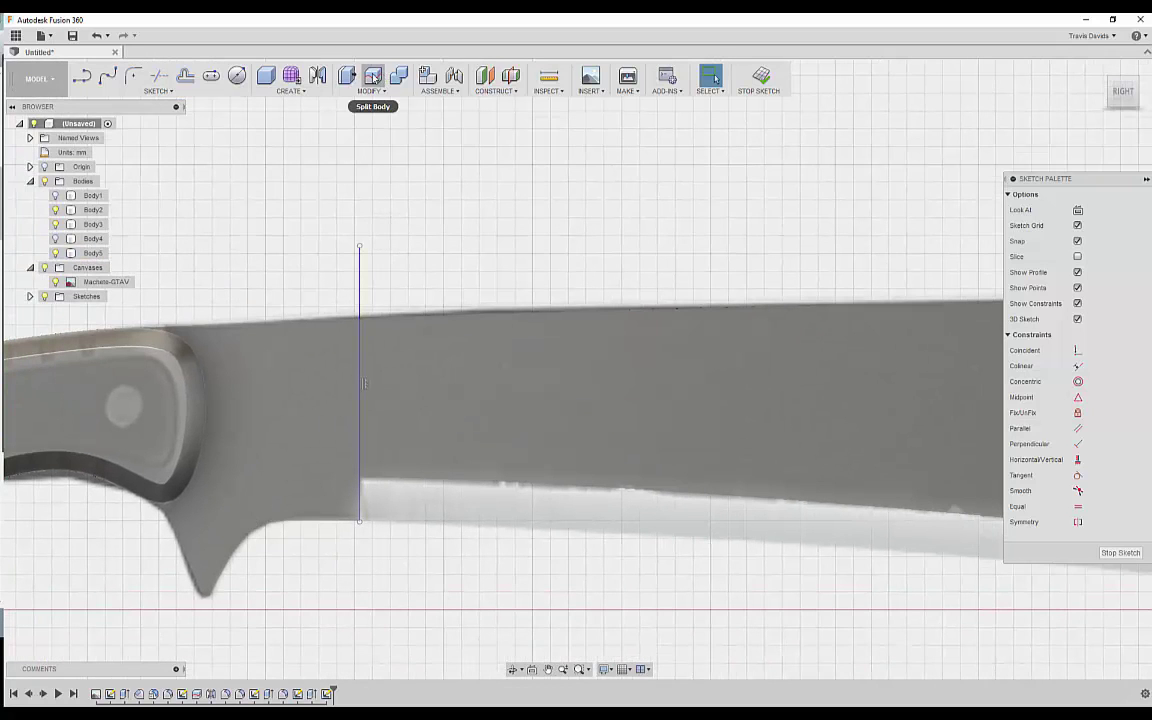
pyautogui.click(375, 92)
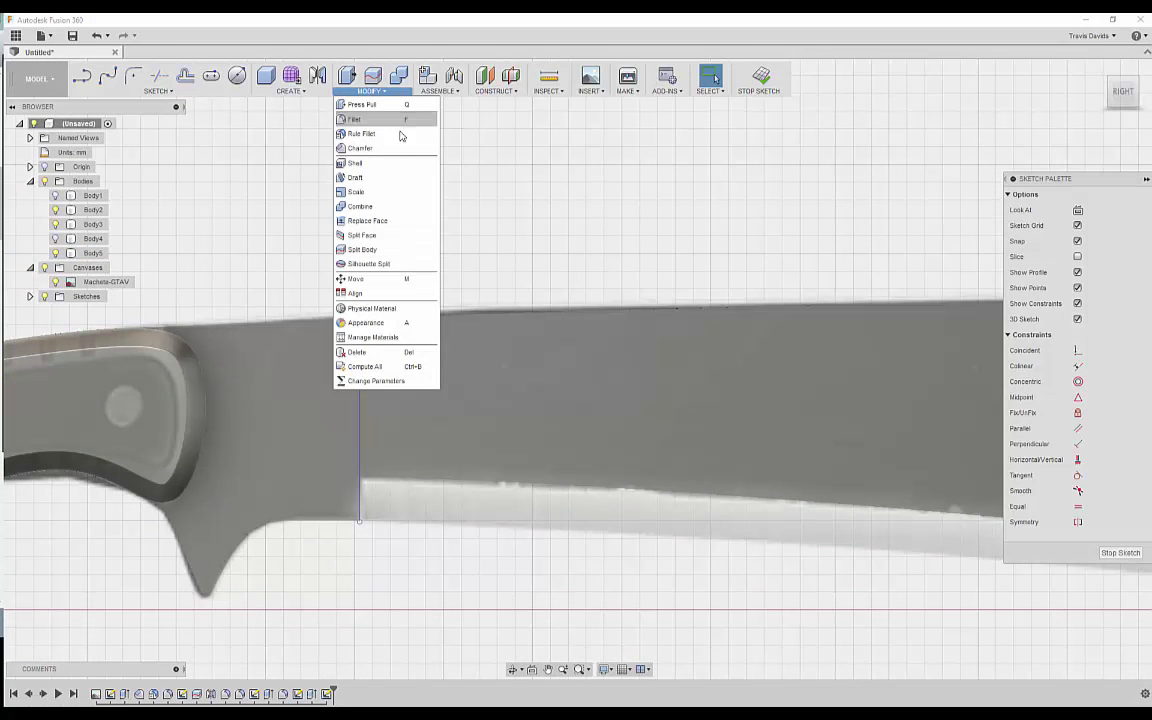
pyautogui.click(362, 249)
pyautogui.scroll(-5, 404, 399)
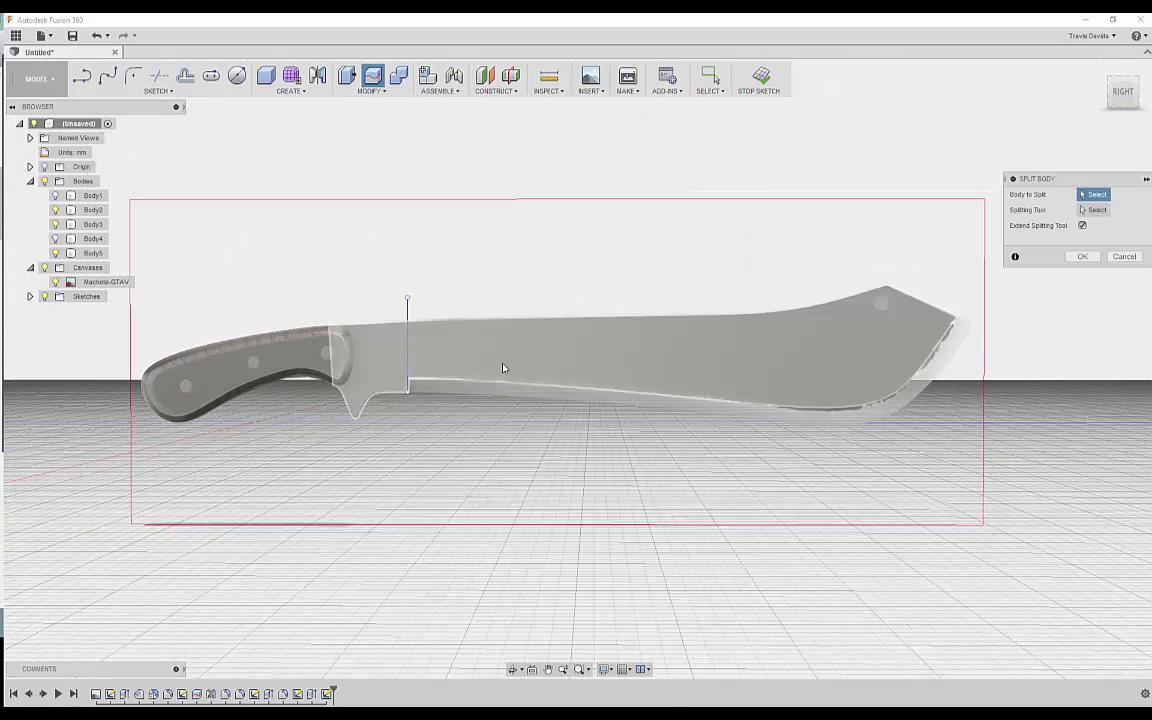
pyautogui.click(501, 370)
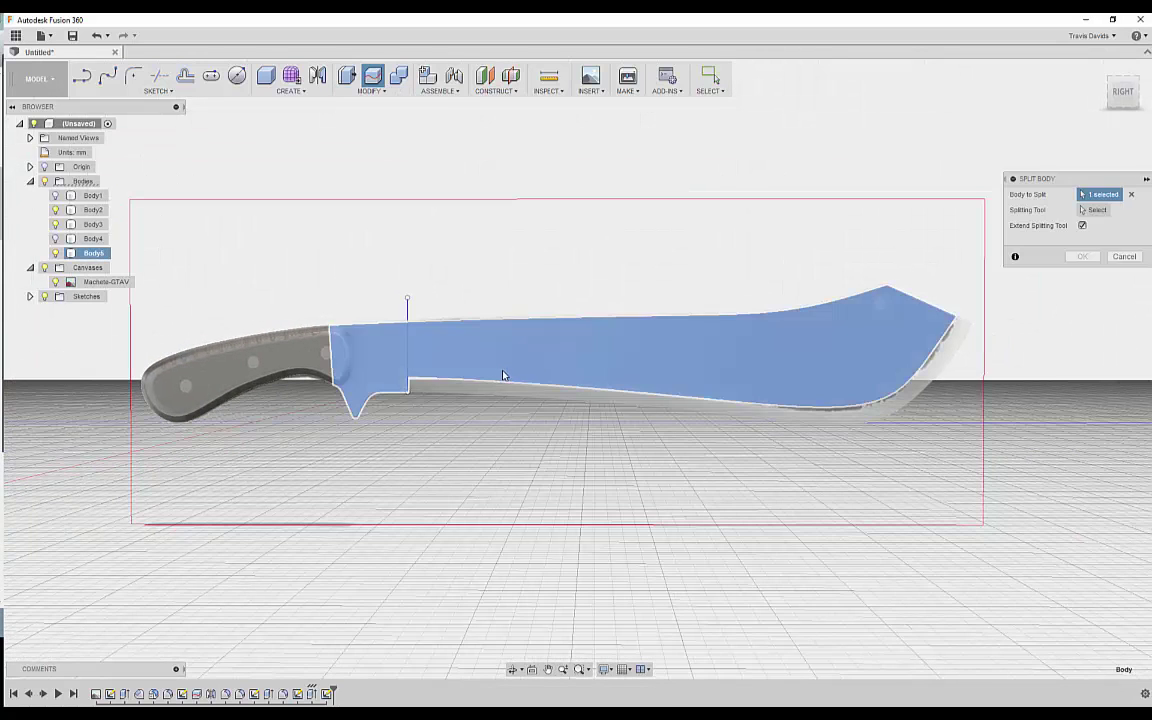
pyautogui.click(409, 318)
pyautogui.click(1084, 257)
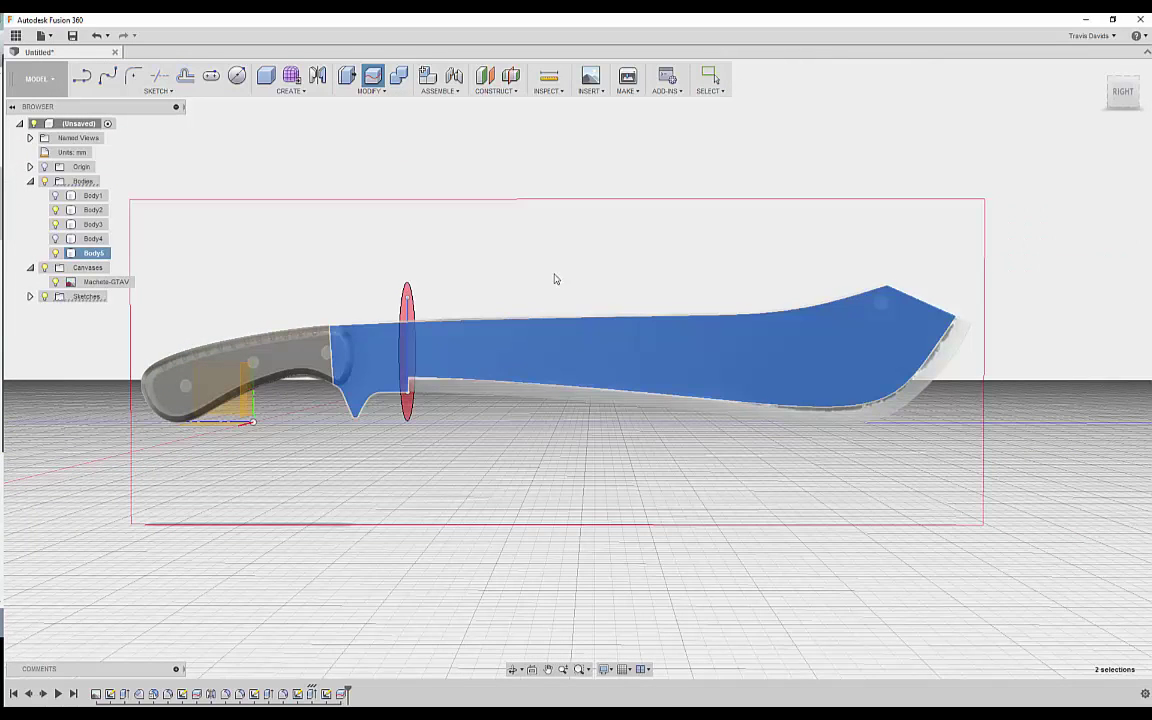
# Change the visual style to a shaded display with visible edges.
pyautogui.keyDown('shift'); pyautogui.moveTo(553, 277); pyautogui.dragTo(524, 302, button='middle'); pyautogui.keyUp('shift')
pyautogui.click(602, 671)
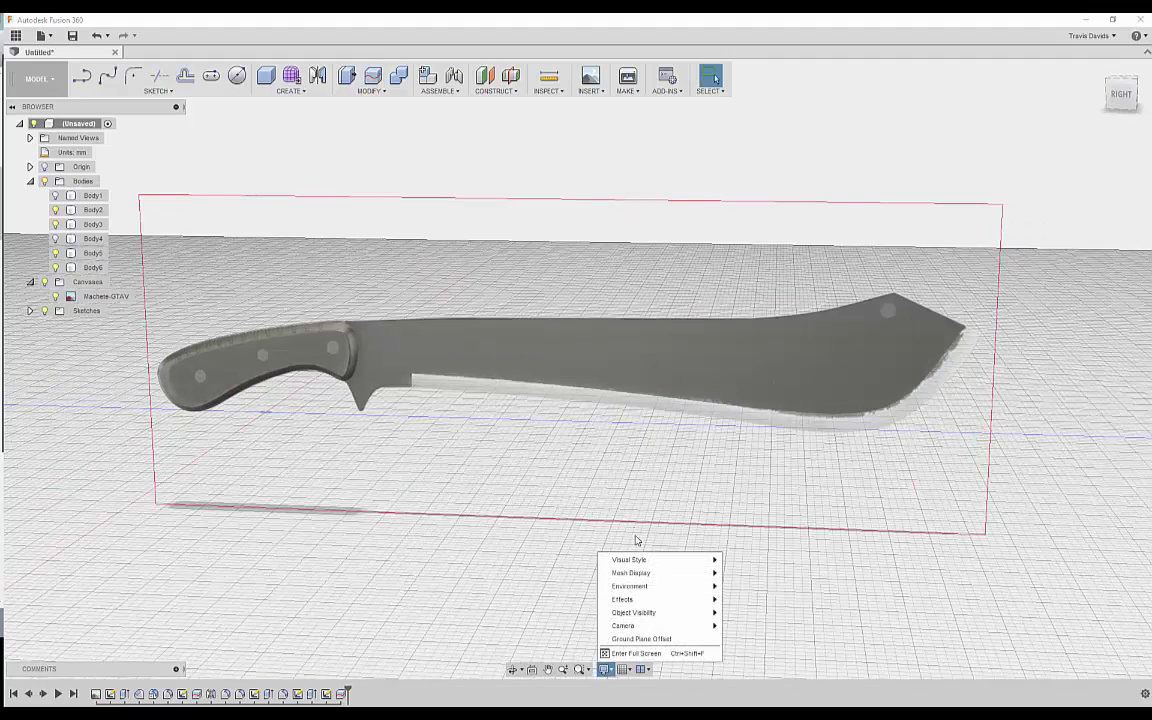
pyautogui.moveTo(707, 566)
pyautogui.click(763, 588)
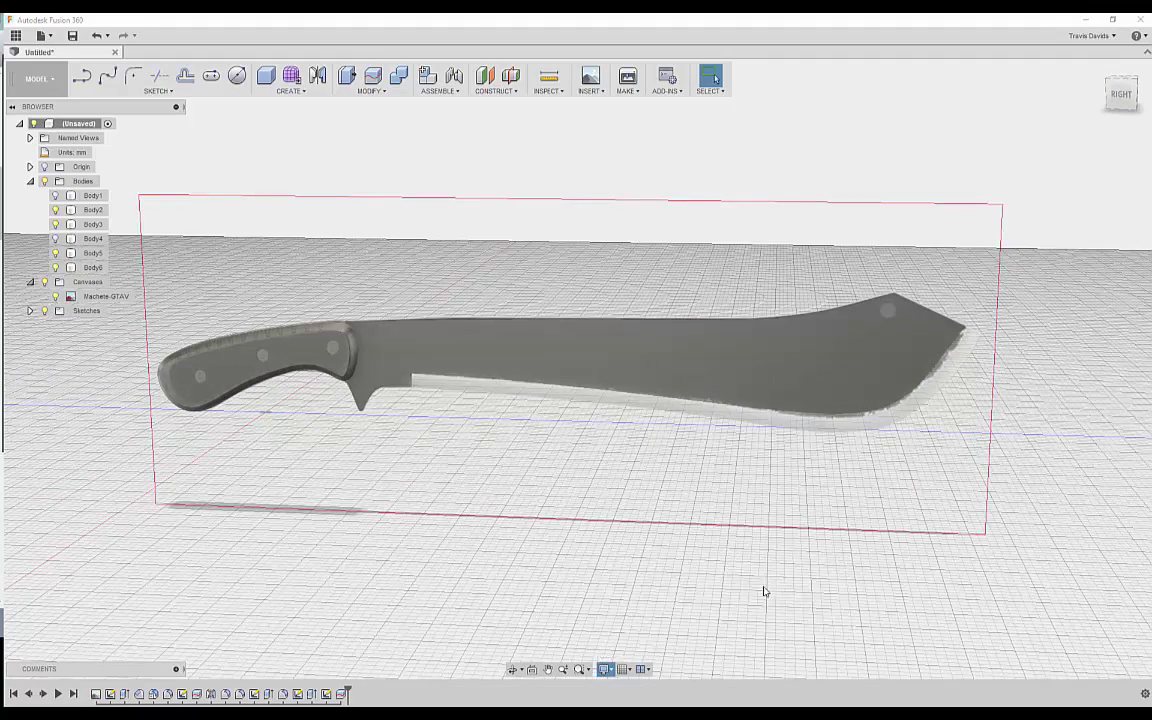
# Start a draft with the blade's flat side as the plane and its narrow lower edge face as the face to tilt.
pyautogui.keyDown('shift'); pyautogui.moveTo(543, 598); pyautogui.dragTo(512, 393, button='middle'); pyautogui.keyUp('shift')
pyautogui.scroll(7, 446, 420)
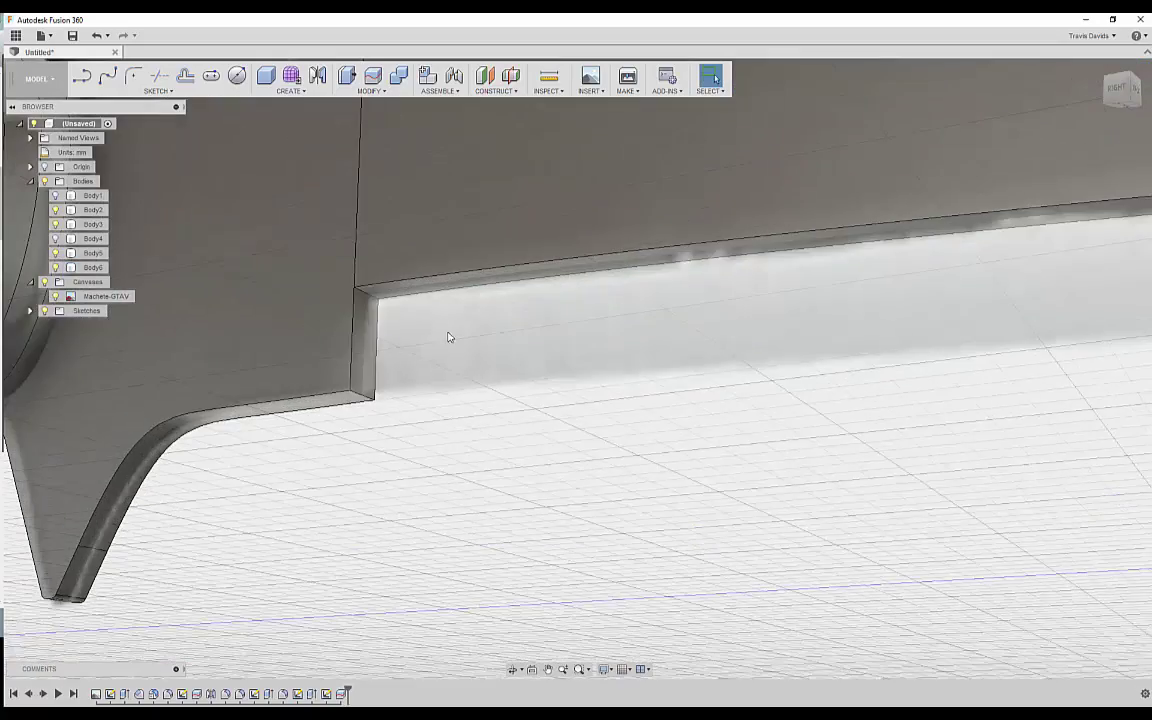
pyautogui.keyDown('shift'); pyautogui.moveTo(447, 334); pyautogui.dragTo(422, 365, button='middle'); pyautogui.keyUp('shift')
pyautogui.scroll(-6, 443, 365)
pyautogui.moveTo(785, 400); pyautogui.dragTo(401, 399, button='middle')
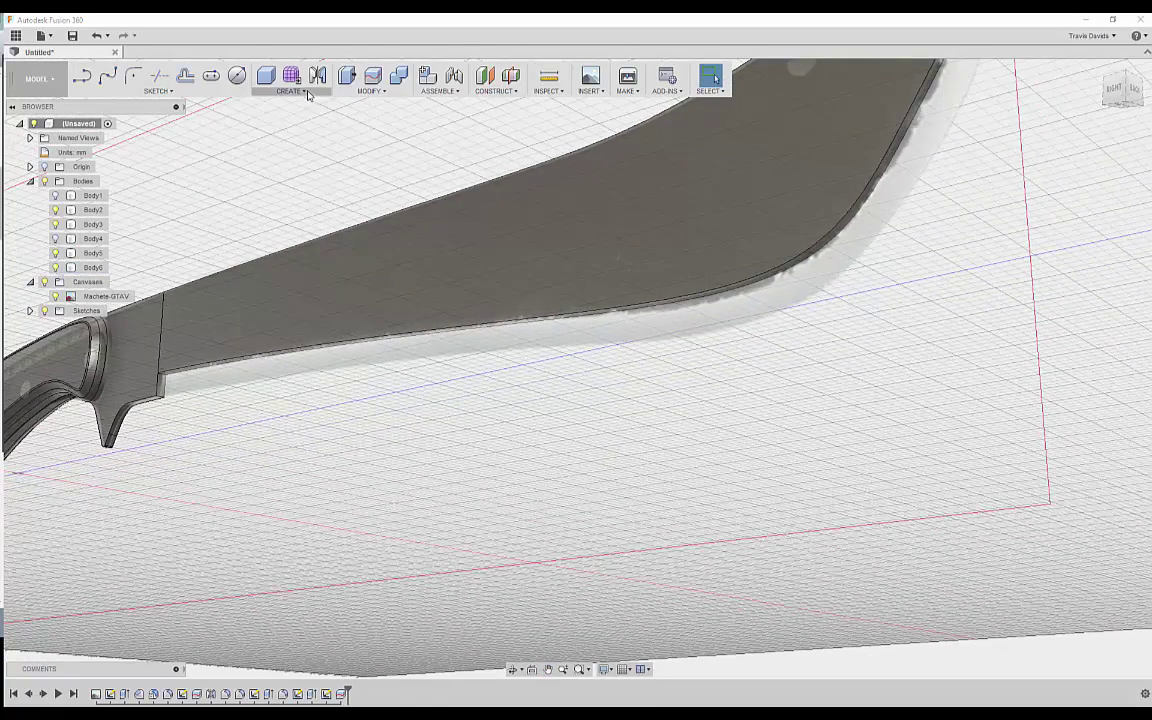
pyautogui.click(308, 92)
pyautogui.click(383, 91)
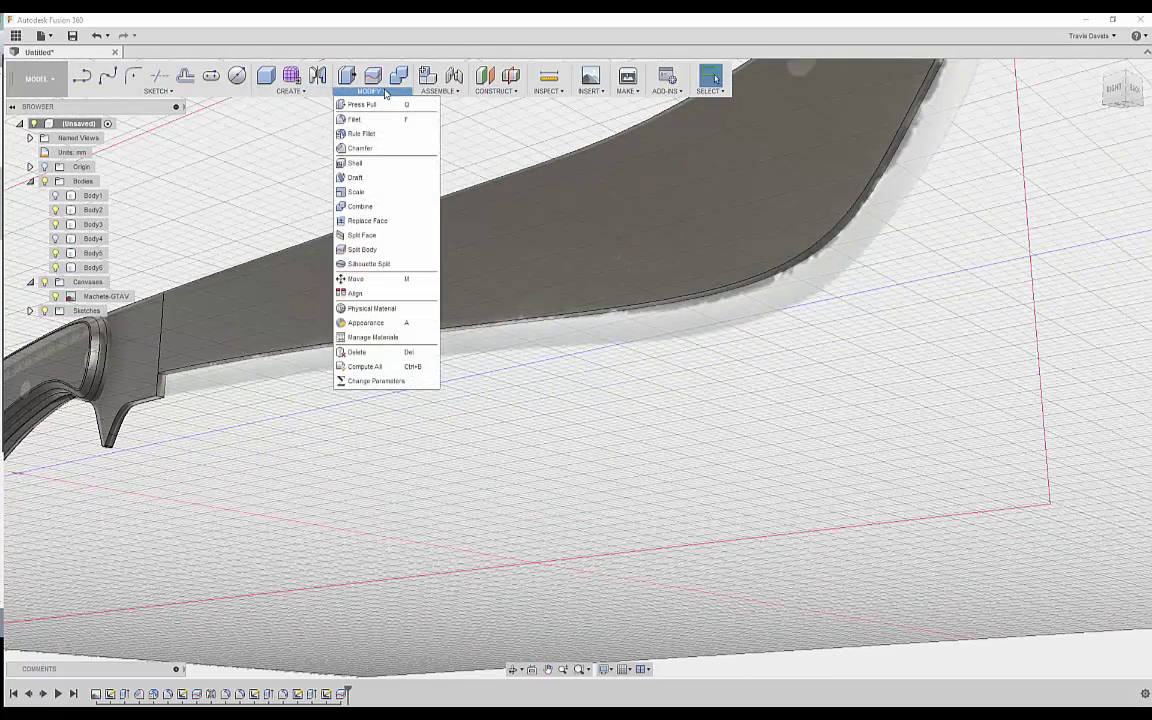
pyautogui.click(360, 181)
pyautogui.click(628, 226)
pyautogui.keyDown('shift'); pyautogui.moveTo(681, 373); pyautogui.dragTo(600, 354, button='middle'); pyautogui.keyUp('shift')
pyautogui.click(660, 312)
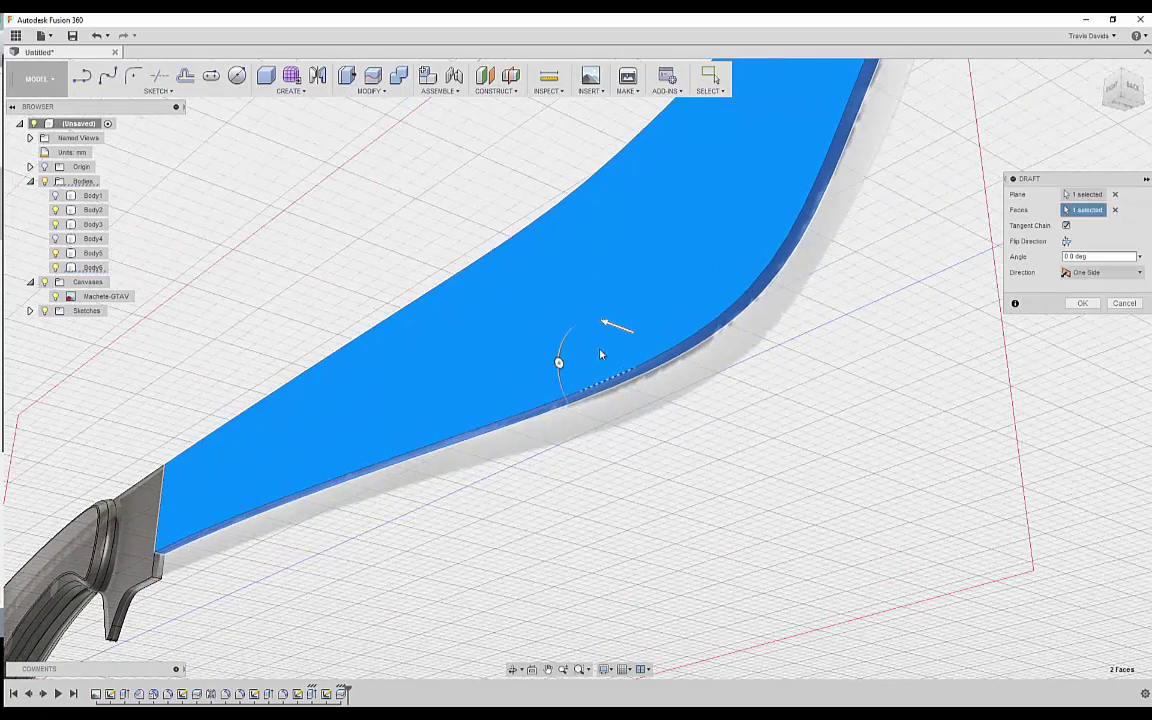
# Set the draft angle to 75 degrees and compare the bevel with the reference cutting edge.
pyautogui.moveTo(558, 363); pyautogui.dragTo(563, 176)
pyautogui.moveTo(500, 237); pyautogui.dragTo(475, 252)
pyautogui.keyDown('shift'); pyautogui.moveTo(357, 306); pyautogui.dragTo(380, 325, button='middle'); pyautogui.keyUp('shift')
pyautogui.scroll(-2, 375, 334)
pyautogui.click(1124, 101)
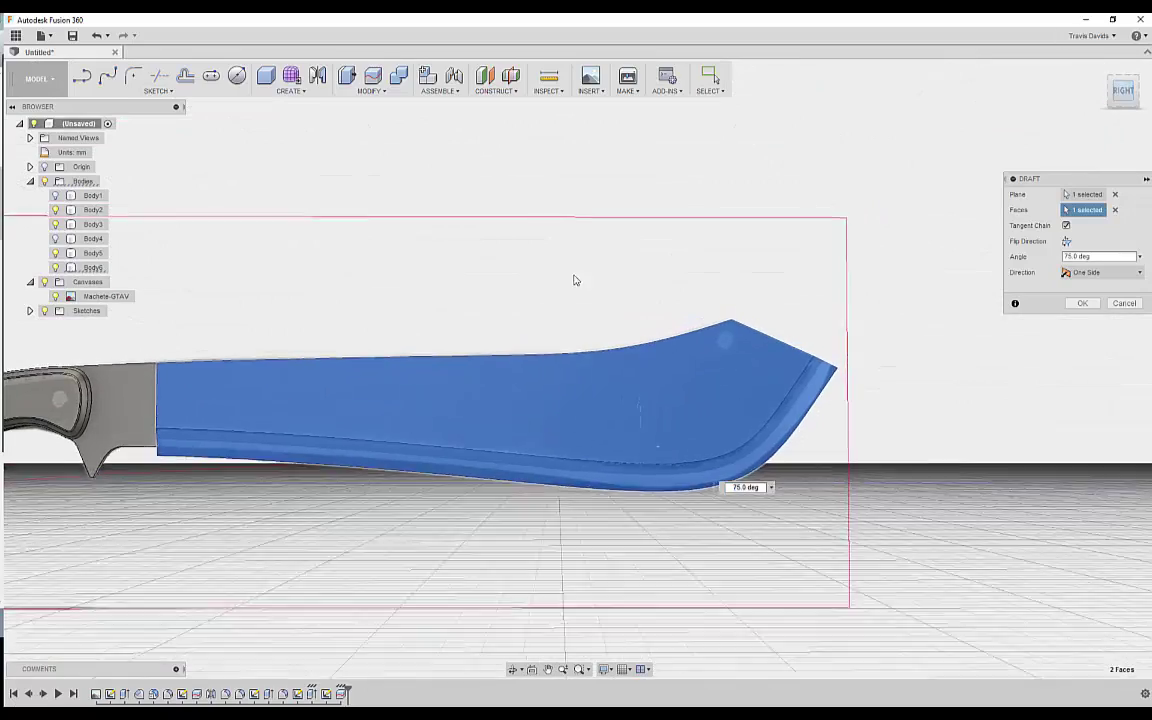
pyautogui.keyDown('shift'); pyautogui.moveTo(574, 281); pyautogui.dragTo(589, 427, button='middle'); pyautogui.keyUp('shift')
pyautogui.scroll(4, 589, 427)
pyautogui.moveTo(465, 324); pyautogui.dragTo(600, 380, button='middle')
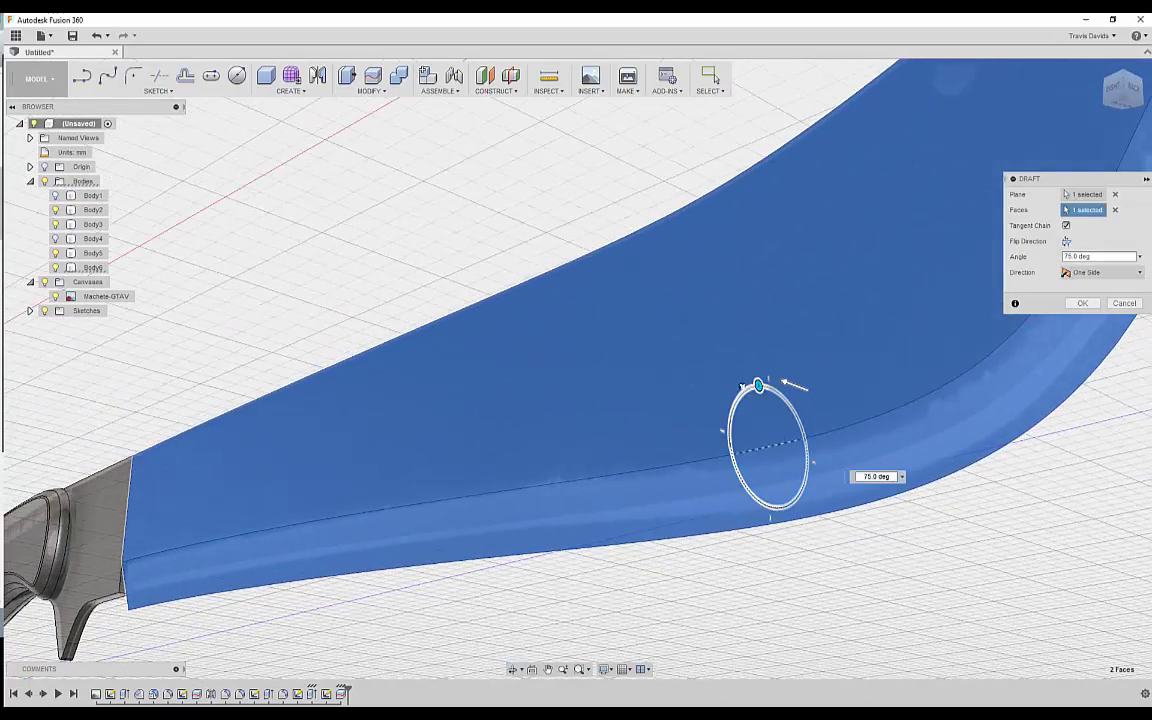
# Reduce the draft angle to 70 degrees and check the bevel against the canvas along the whole blade.
pyautogui.moveTo(741, 386); pyautogui.dragTo(758, 388)
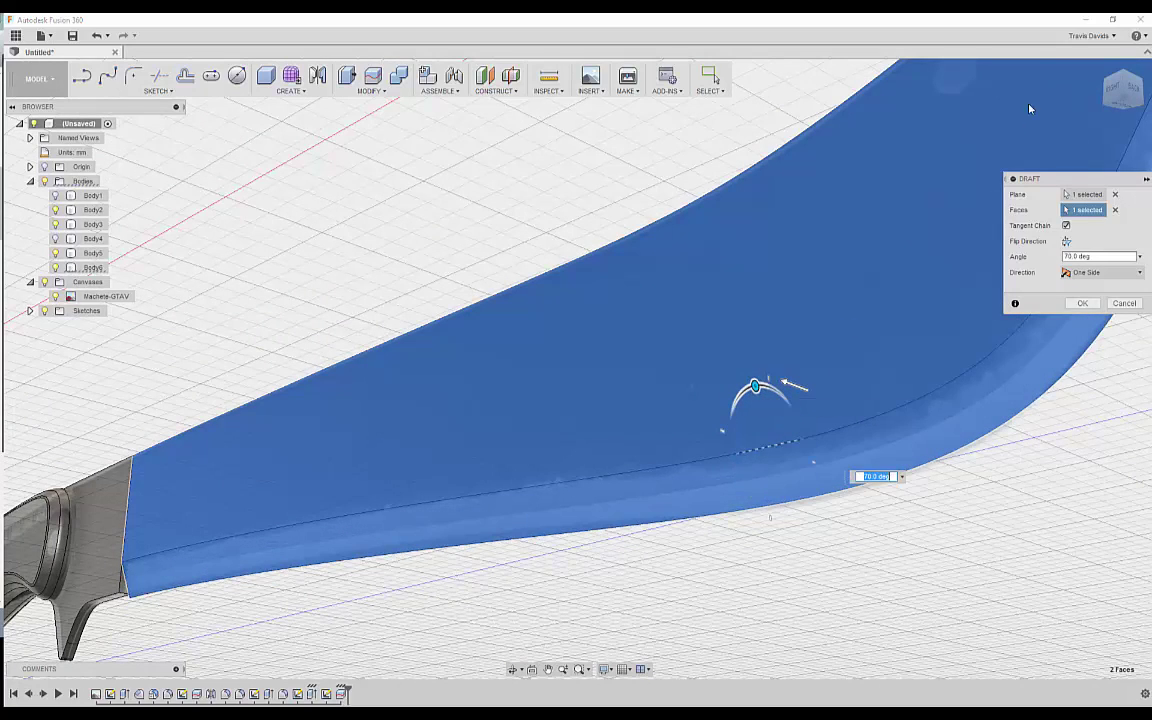
pyautogui.click(1111, 90)
pyautogui.scroll(4, 743, 520)
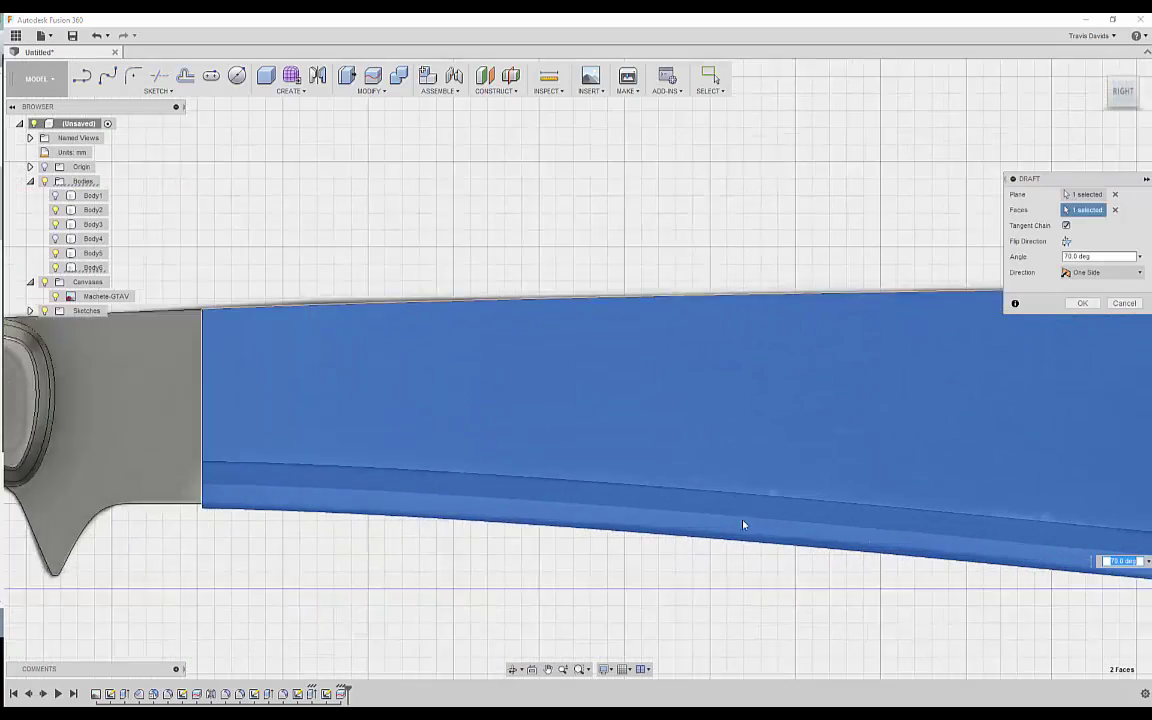
pyautogui.scroll(-5, 812, 540)
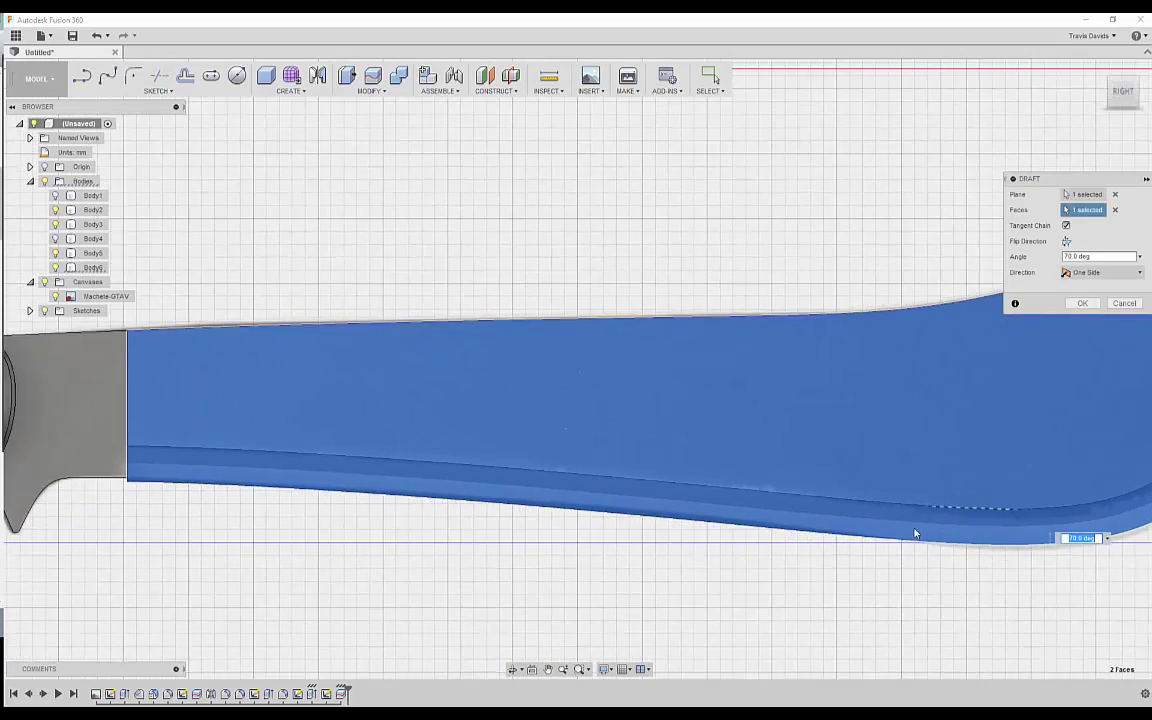
pyautogui.scroll(2, 811, 541)
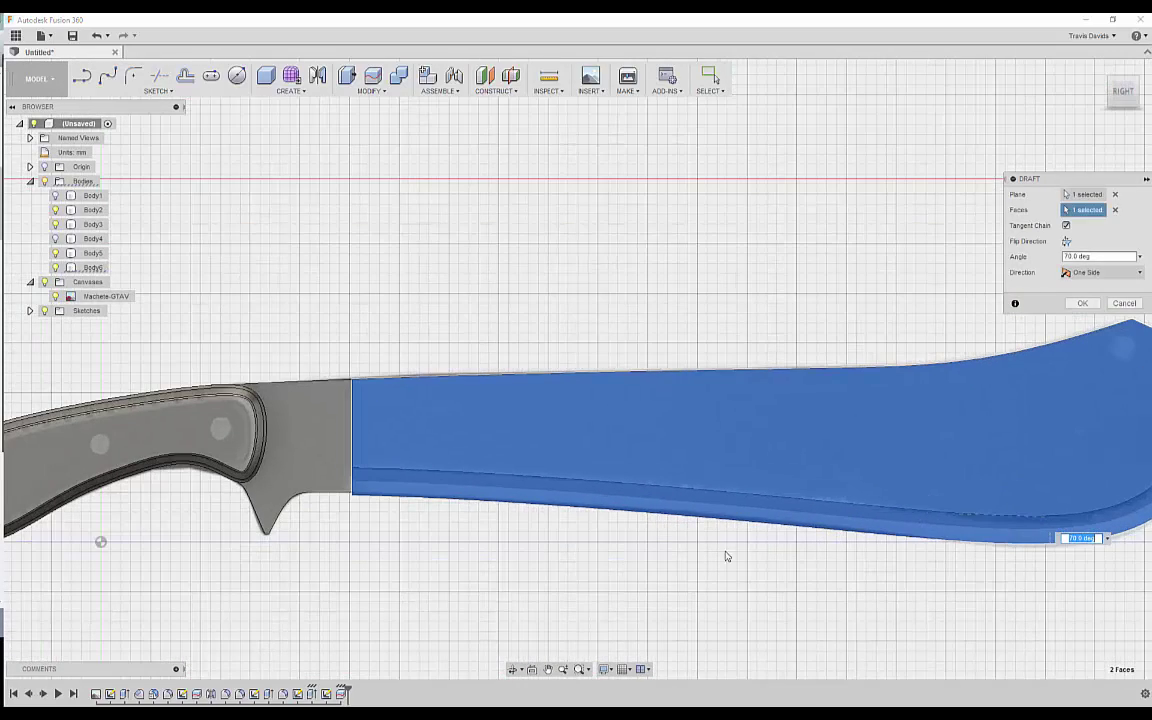
pyautogui.moveTo(779, 563); pyautogui.dragTo(663, 528, button='middle')
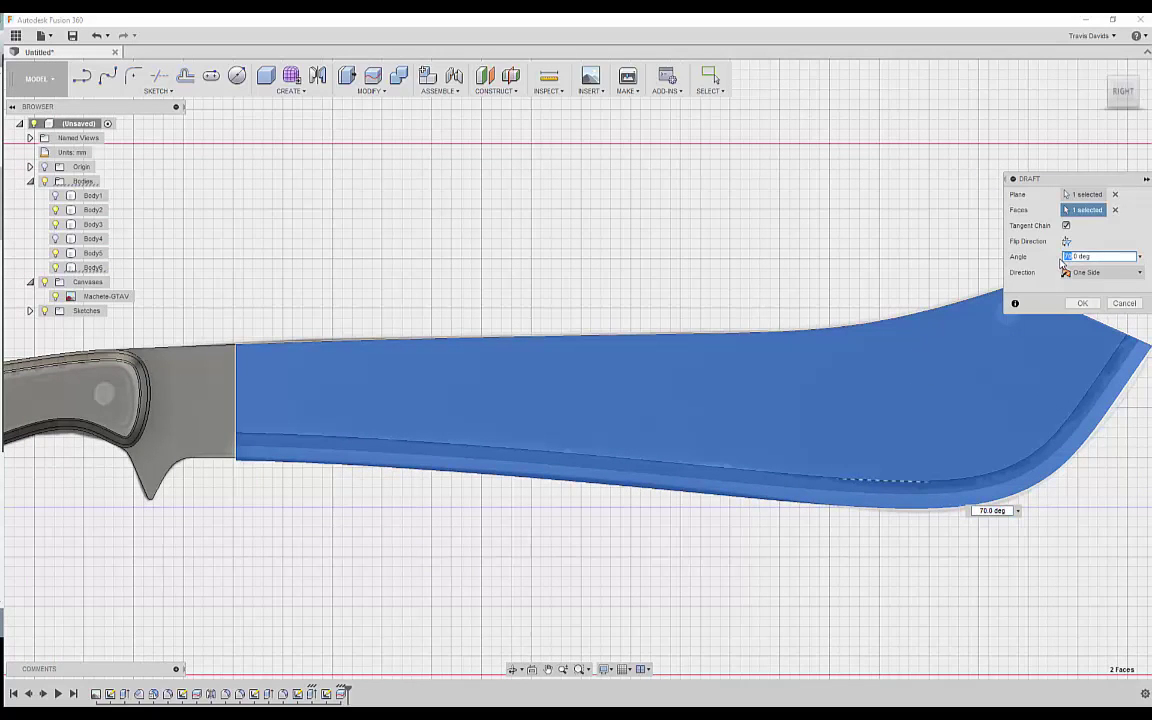
# Set the draft angle to 68 degrees so the bevel meets the notch's lower corner, and complete the draft.
pyautogui.scroll(5, 245, 458)
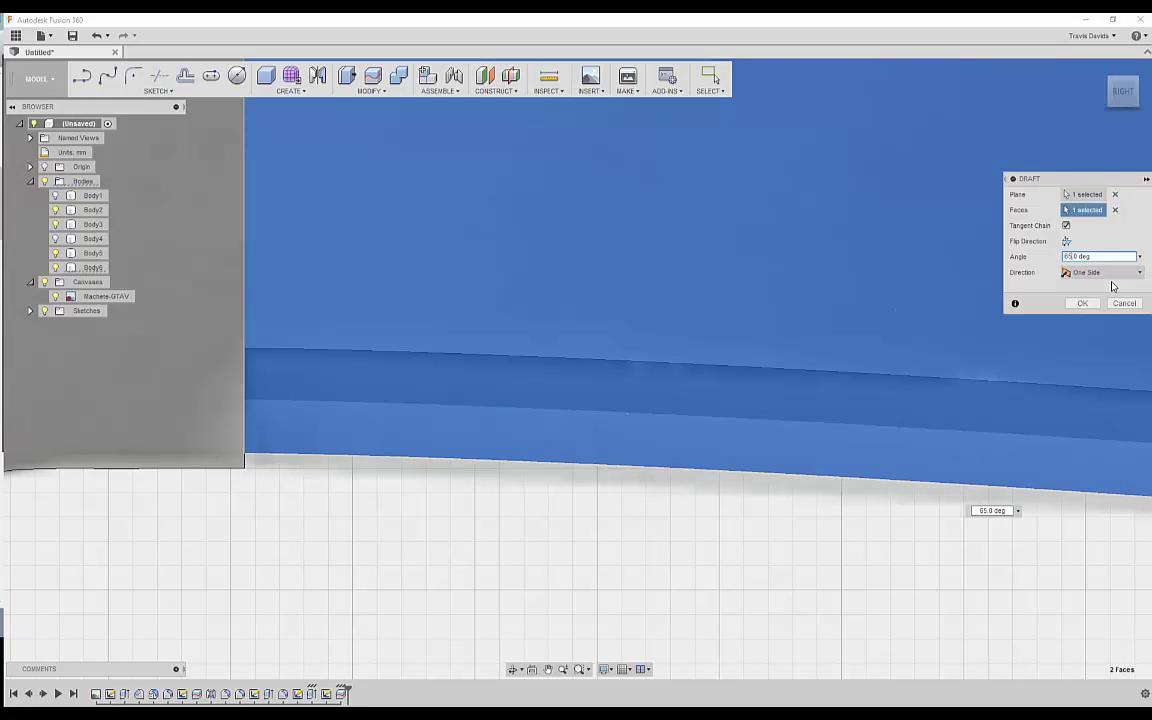
pyautogui.write('60')
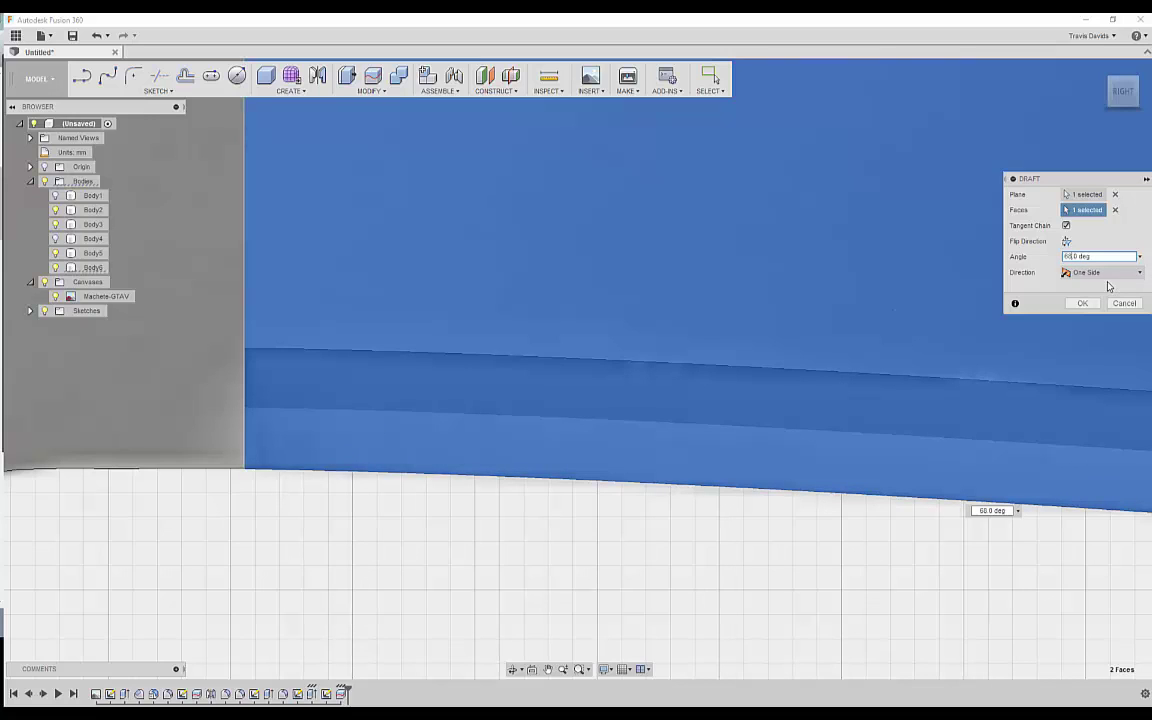
pyautogui.click(1082, 303)
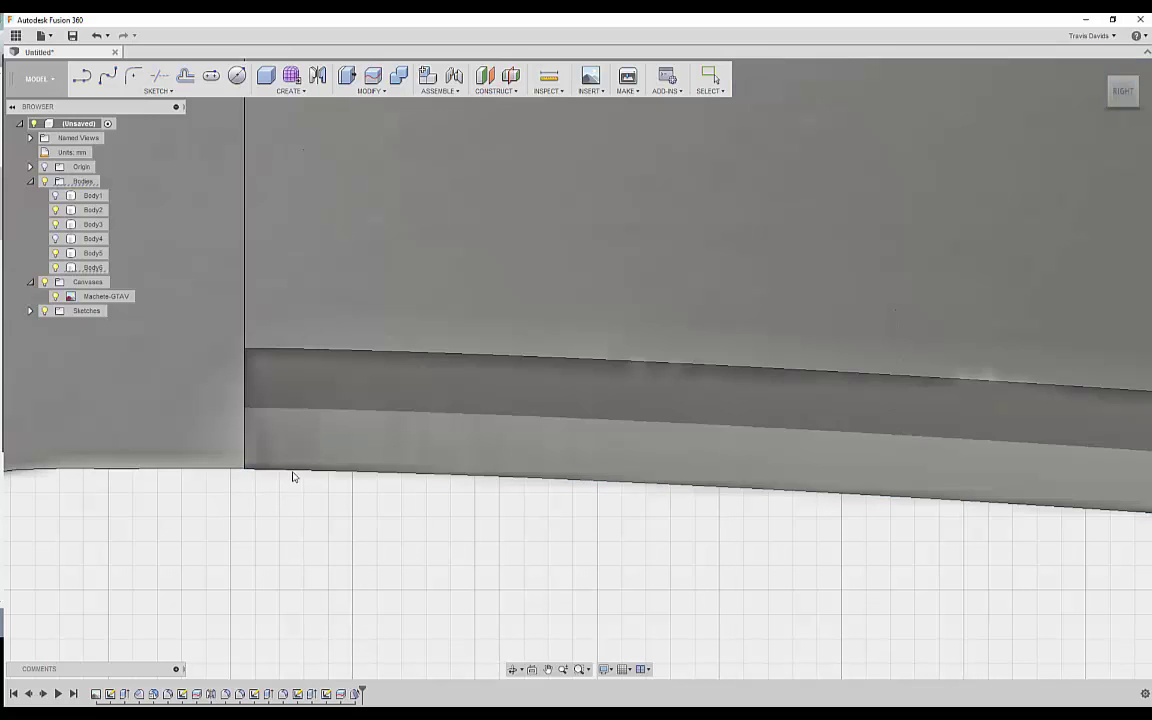
# Hide the reference canvas and examine the machete's blade and handle from several sides.
pyautogui.scroll(-10, 350, 517)
pyautogui.moveTo(600, 600); pyautogui.dragTo(472, 524, button='middle')
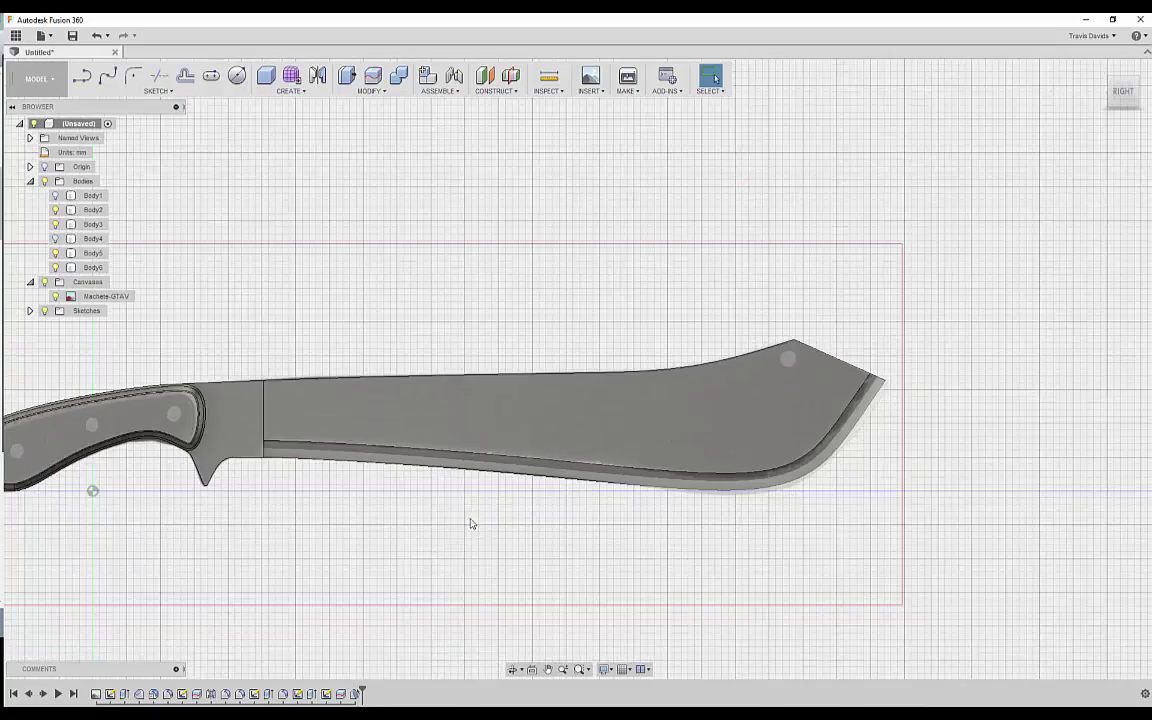
pyautogui.moveTo(206, 479); pyautogui.dragTo(281, 464, button='middle')
pyautogui.click(44, 282)
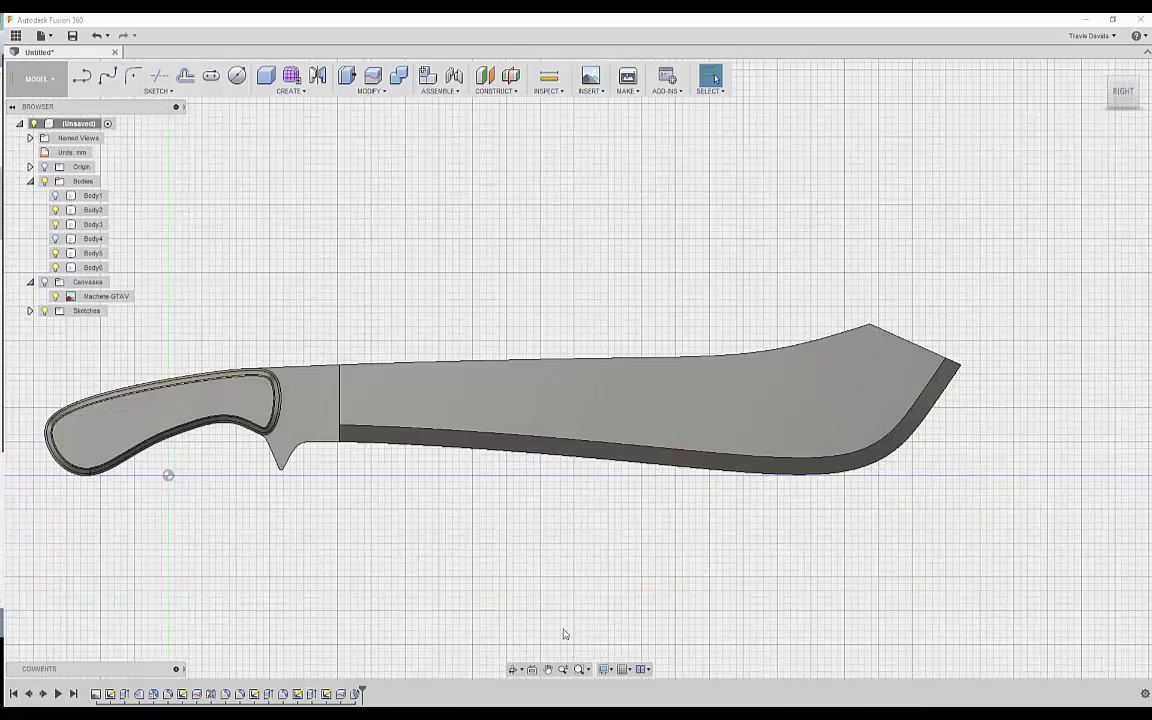
pyautogui.keyDown('shift'); pyautogui.moveTo(423, 524); pyautogui.dragTo(494, 483, button='middle'); pyautogui.keyUp('shift')
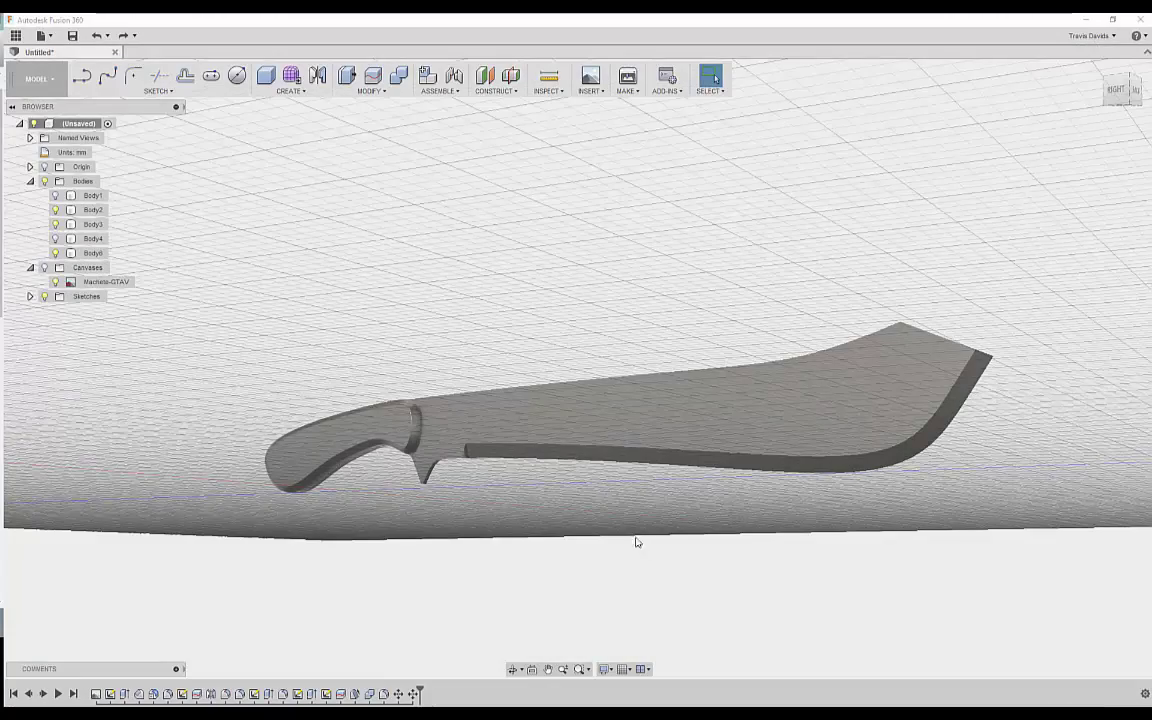
pyautogui.keyDown('shift'); pyautogui.moveTo(553, 518); pyautogui.dragTo(618, 310, button='middle'); pyautogui.keyUp('shift')
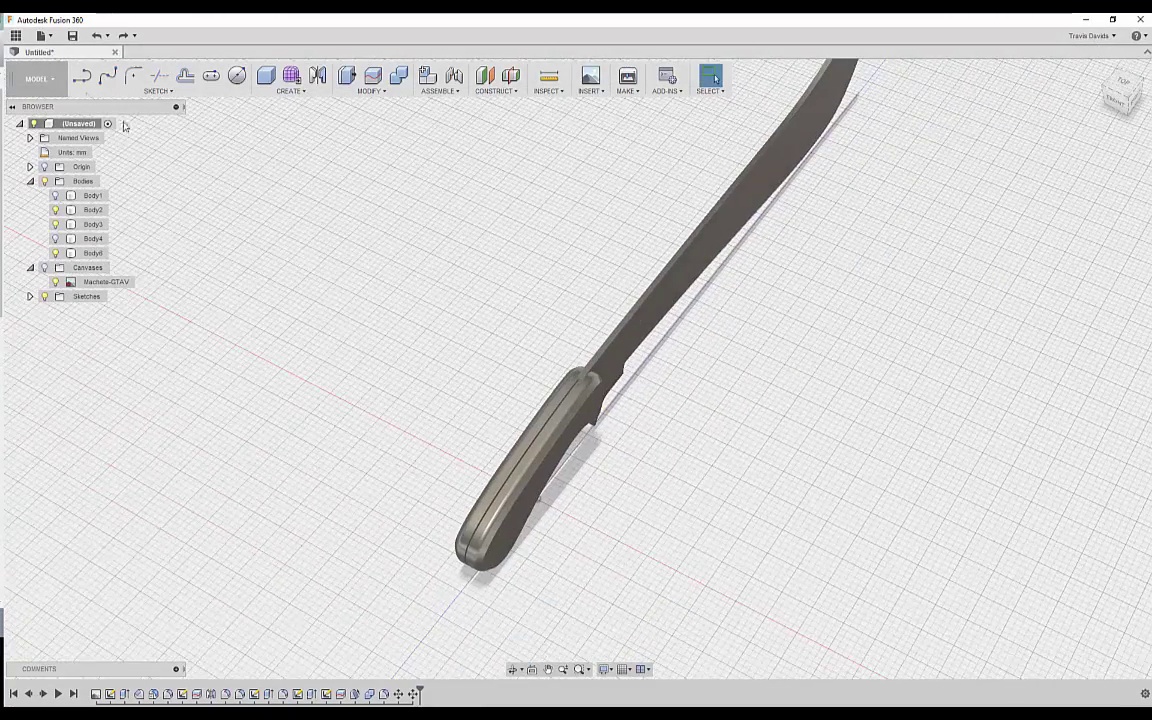
# Start a line sketch on the ground plane, running from the blade's centre at the handle along the blade to its tip.
pyautogui.click(82, 77)
pyautogui.click(562, 543)
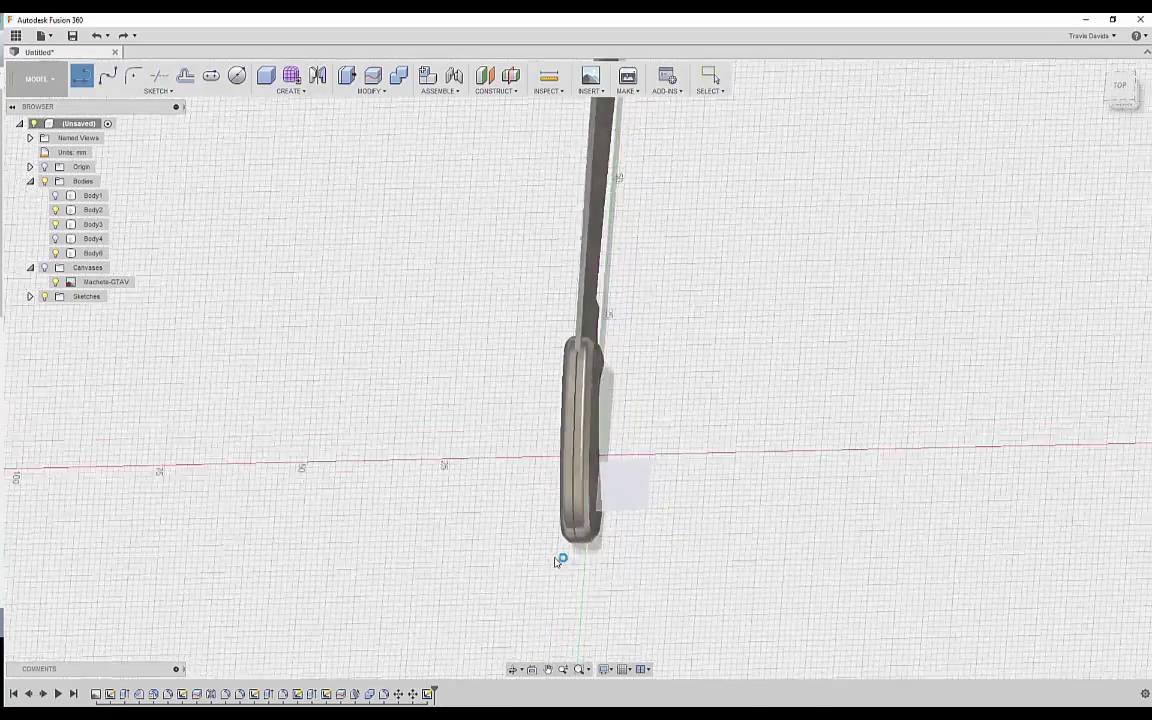
pyautogui.scroll(3, 568, 371)
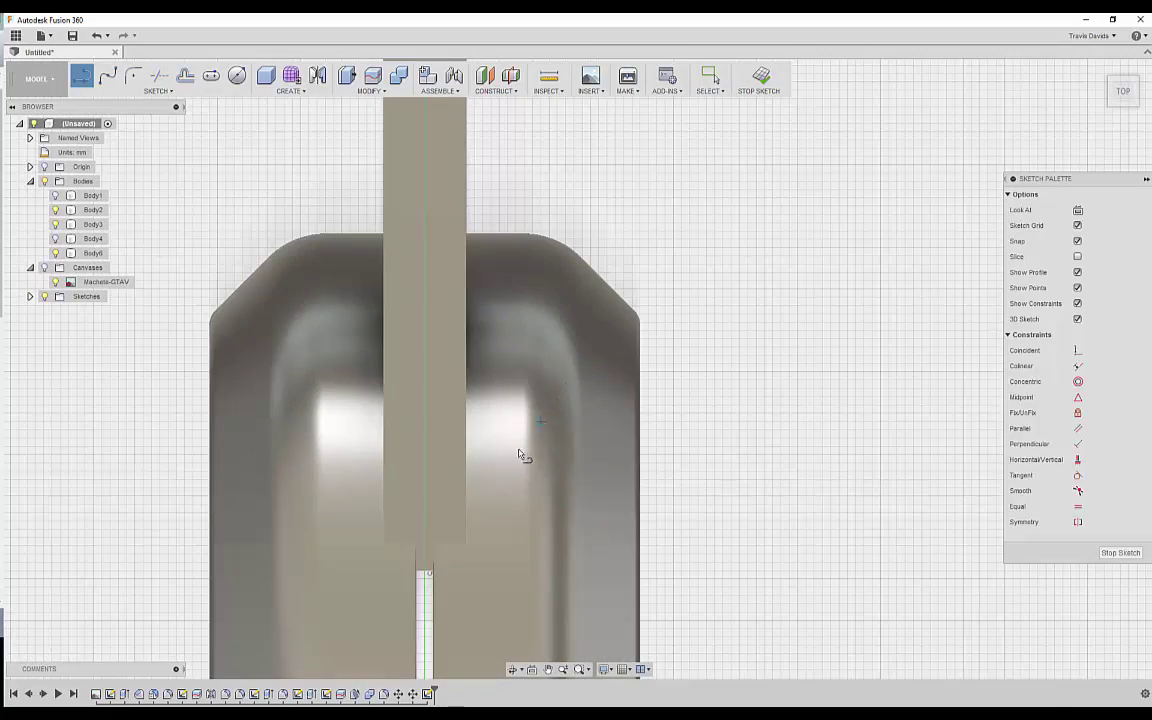
pyautogui.click(423, 549)
pyautogui.scroll(-3, 435, 237)
pyautogui.scroll(-1, 434, 237)
pyautogui.moveTo(437, 225); pyautogui.dragTo(475, 600, button='middle')
pyautogui.moveTo(503, 230); pyautogui.dragTo(499, 527, button='middle')
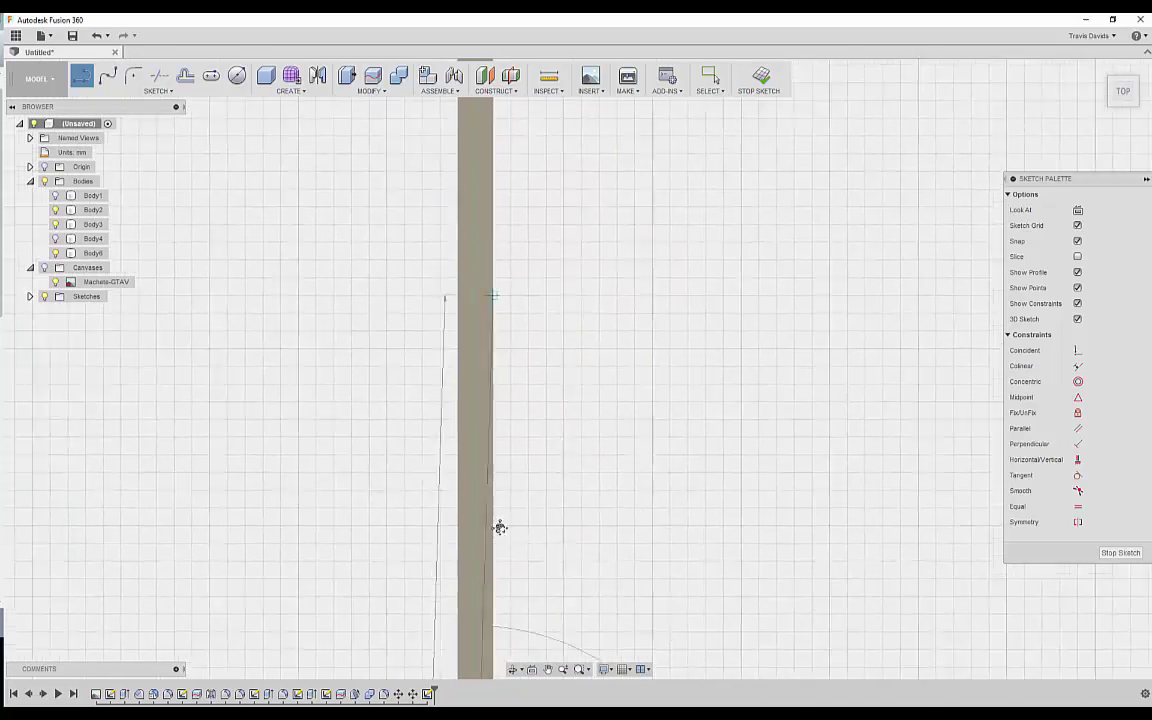
pyautogui.moveTo(512, 260); pyautogui.dragTo(524, 541, button='middle')
pyautogui.moveTo(527, 300); pyautogui.dragTo(481, 555, button='middle')
pyautogui.scroll(-5, 489, 167)
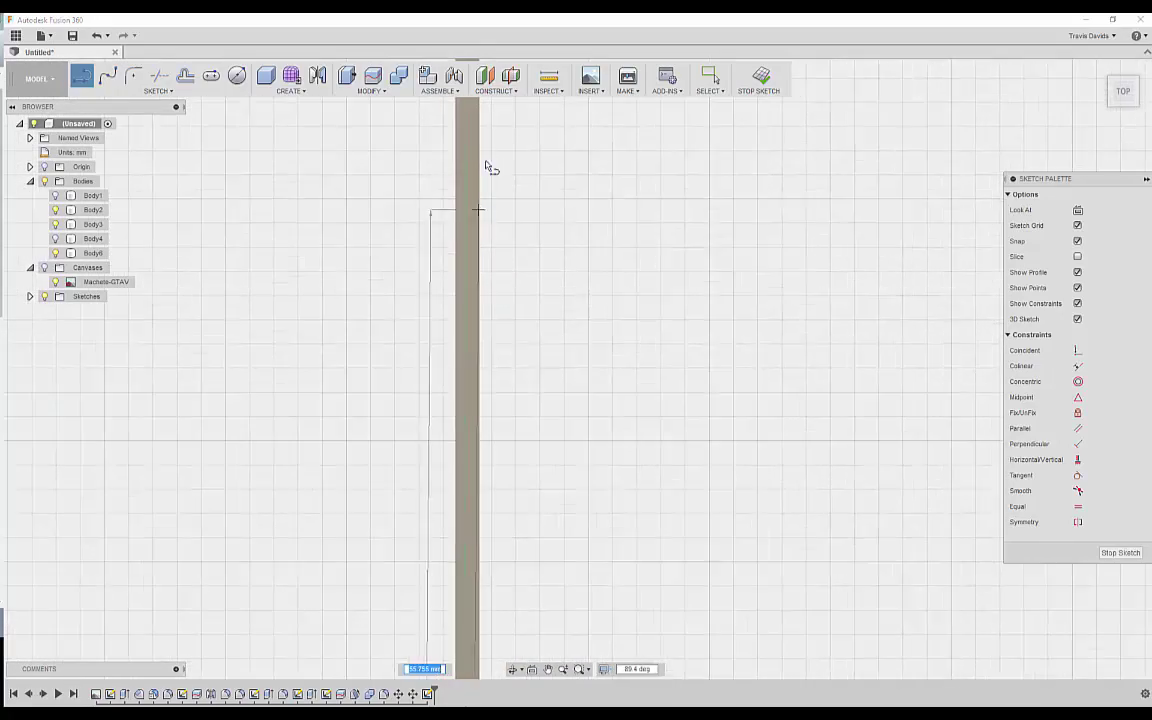
pyautogui.moveTo(489, 156); pyautogui.dragTo(482, 524, button='middle')
pyautogui.scroll(5, 468, 160)
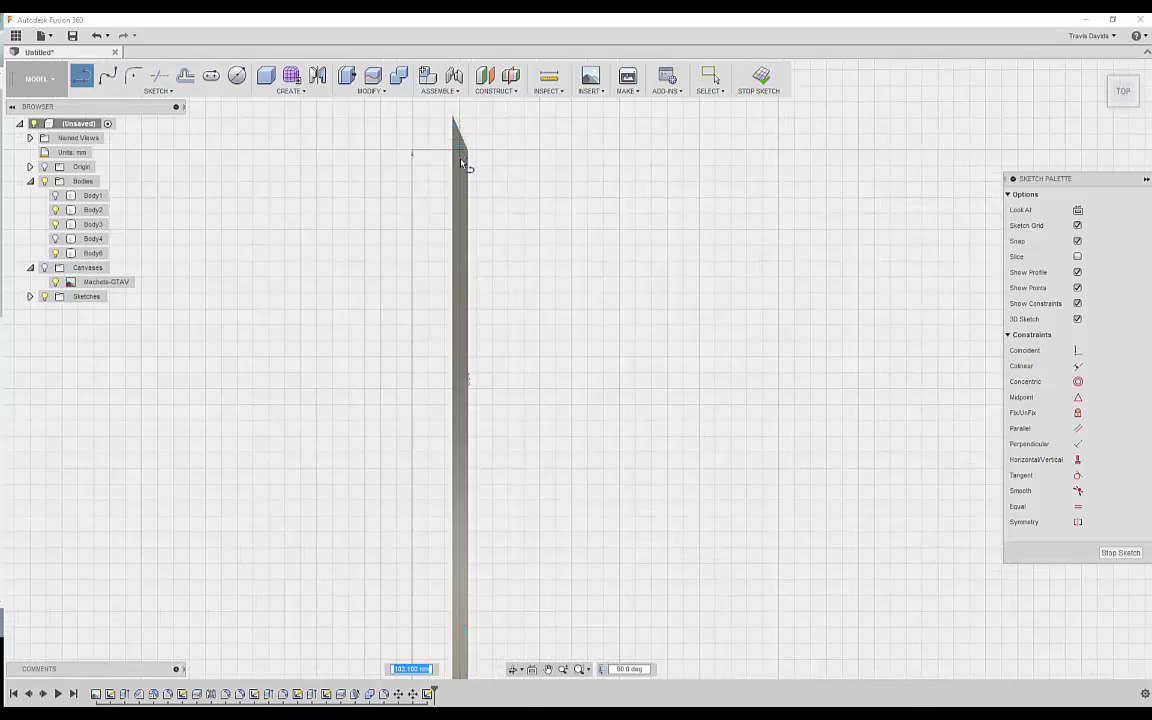
pyautogui.scroll(3, 460, 292)
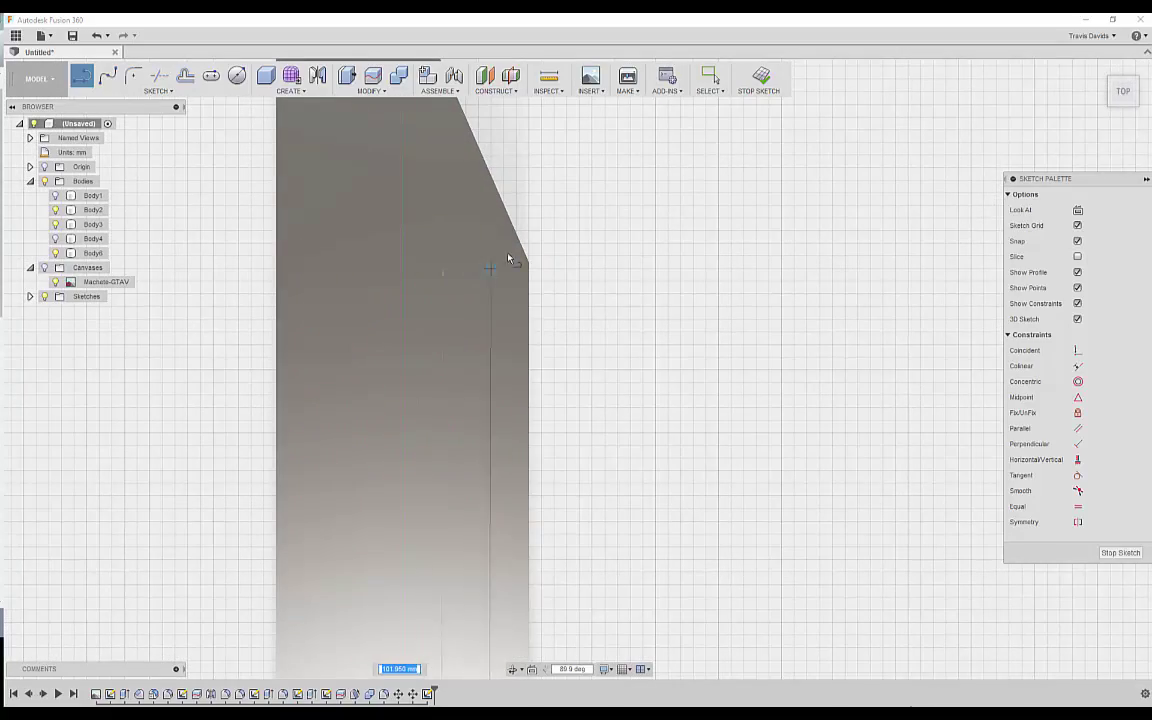
pyautogui.scroll(5, 531, 262)
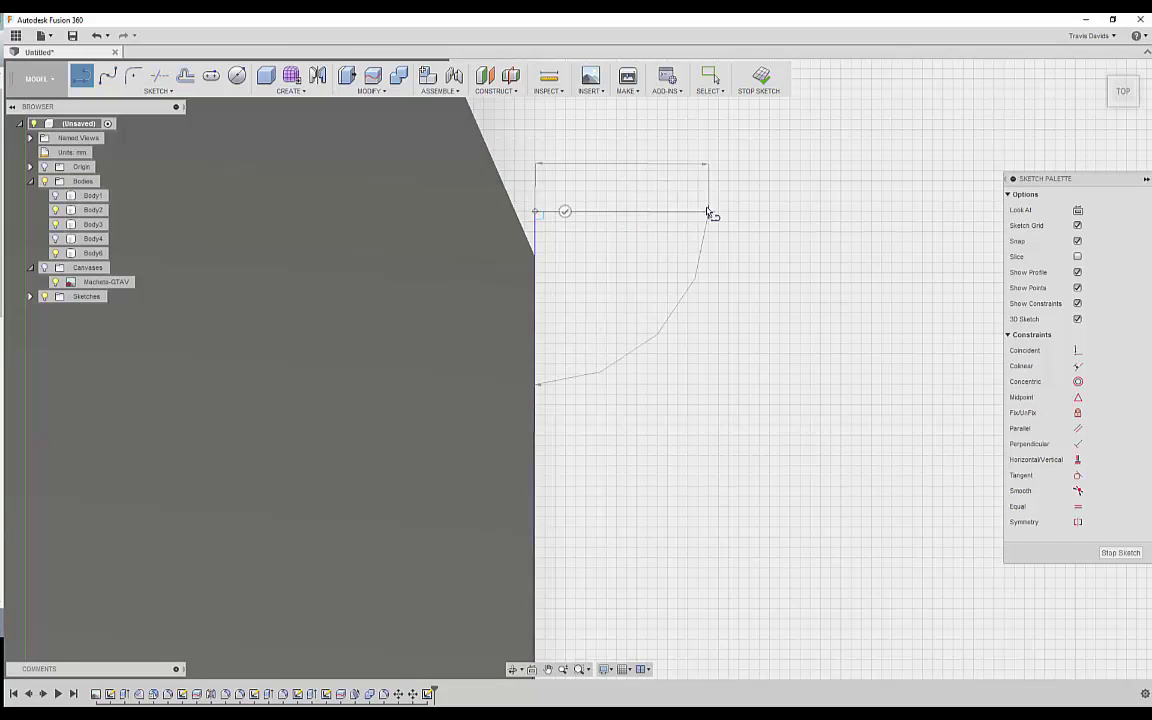
# Close the sketch profile with a line beside the blade back to the handle and across to the start point.
pyautogui.scroll(-4, 704, 483)
pyautogui.moveTo(722, 558); pyautogui.dragTo(592, 185, button='middle')
pyautogui.scroll(-4, 615, 501)
pyautogui.moveTo(655, 617); pyautogui.dragTo(548, 230, button='middle')
pyautogui.scroll(-3, 558, 480)
pyautogui.moveTo(605, 585); pyautogui.dragTo(529, 329, button='middle')
pyautogui.scroll(-4, 543, 411)
pyautogui.moveTo(581, 645); pyautogui.dragTo(441, 95, button='middle')
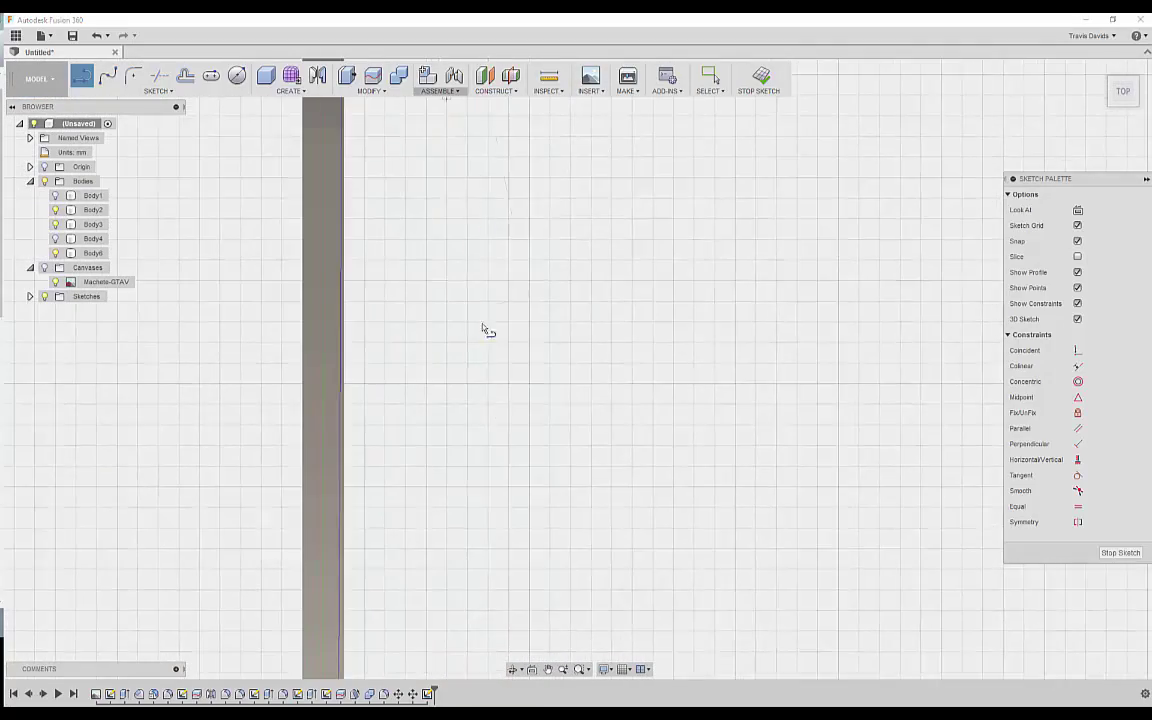
pyautogui.moveTo(495, 560); pyautogui.dragTo(496, 95, button='middle')
pyautogui.moveTo(497, 173)
pyautogui.mouseDown(button='middle')
pyautogui.moveTo(429, 625)
pyautogui.moveTo(463, 494)
pyautogui.moveTo(438, 615)
pyautogui.moveTo(453, 170)
pyautogui.mouseUp(button='middle')
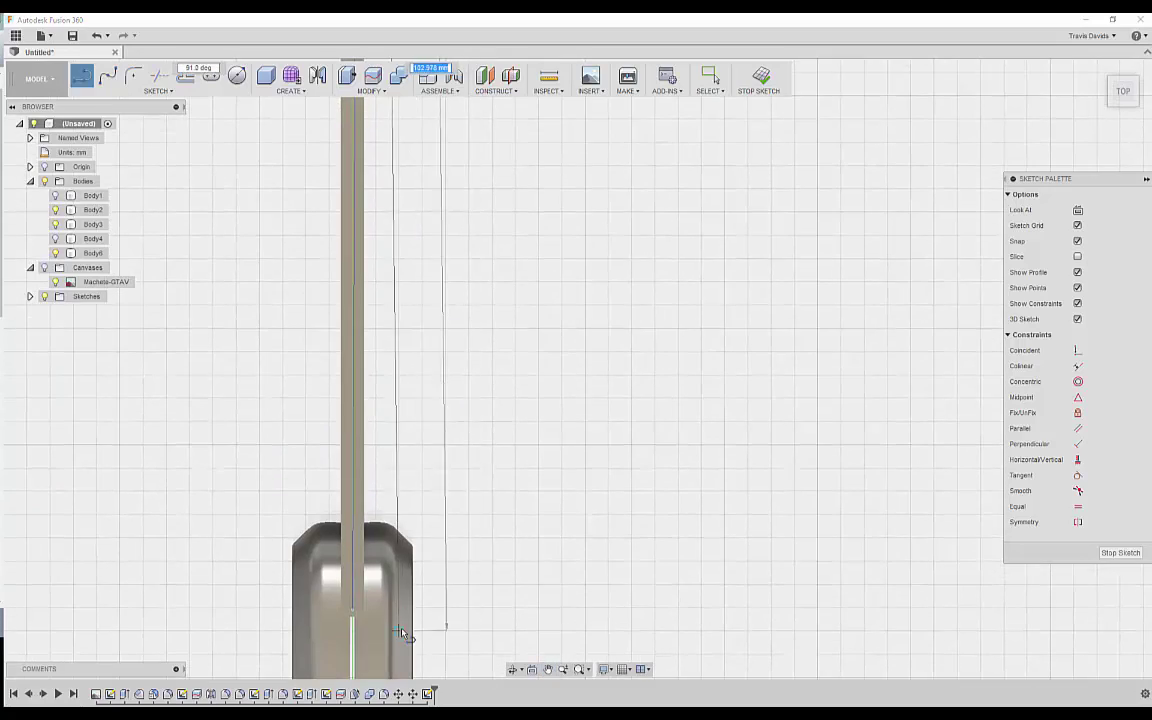
pyautogui.scroll(3, 410, 628)
pyautogui.scroll(2, 421, 624)
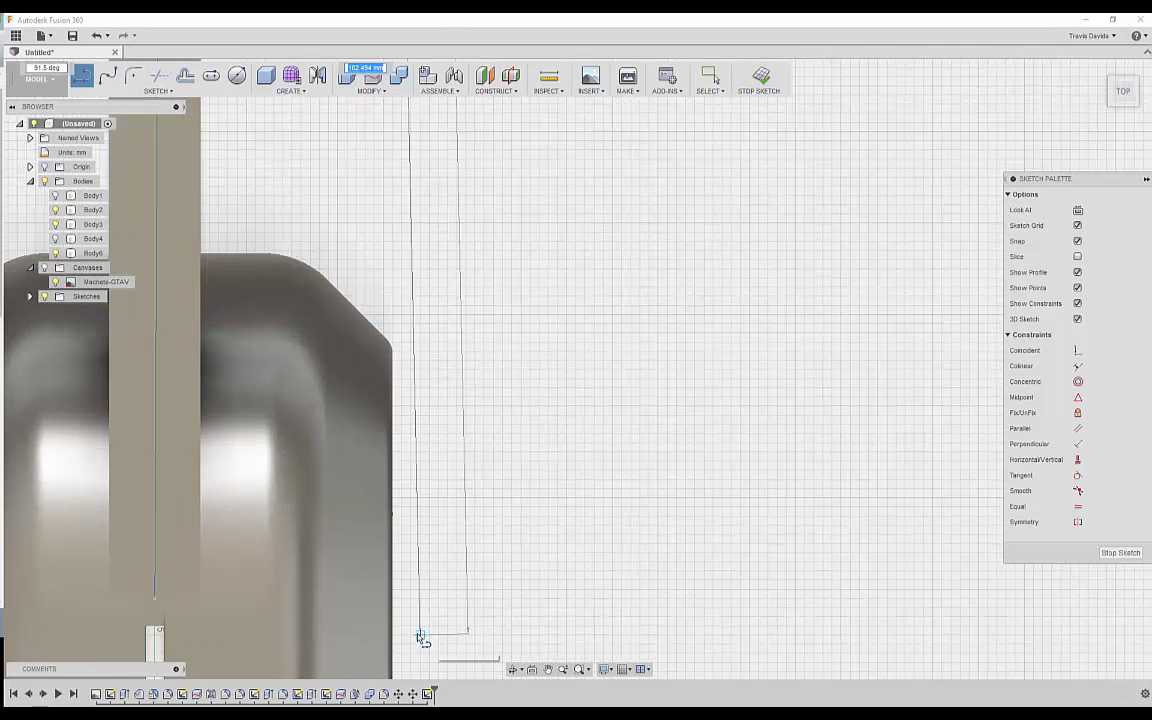
pyautogui.scroll(5, 420, 637)
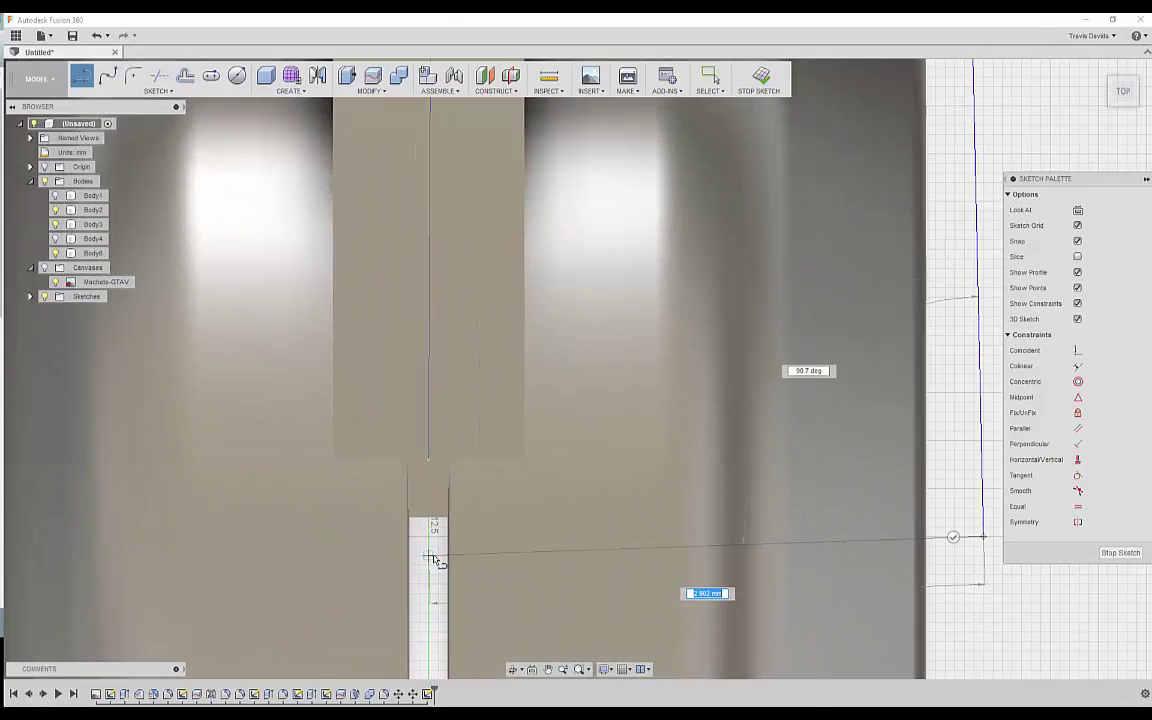
pyautogui.click(432, 463)
pyautogui.rightClick(471, 488)
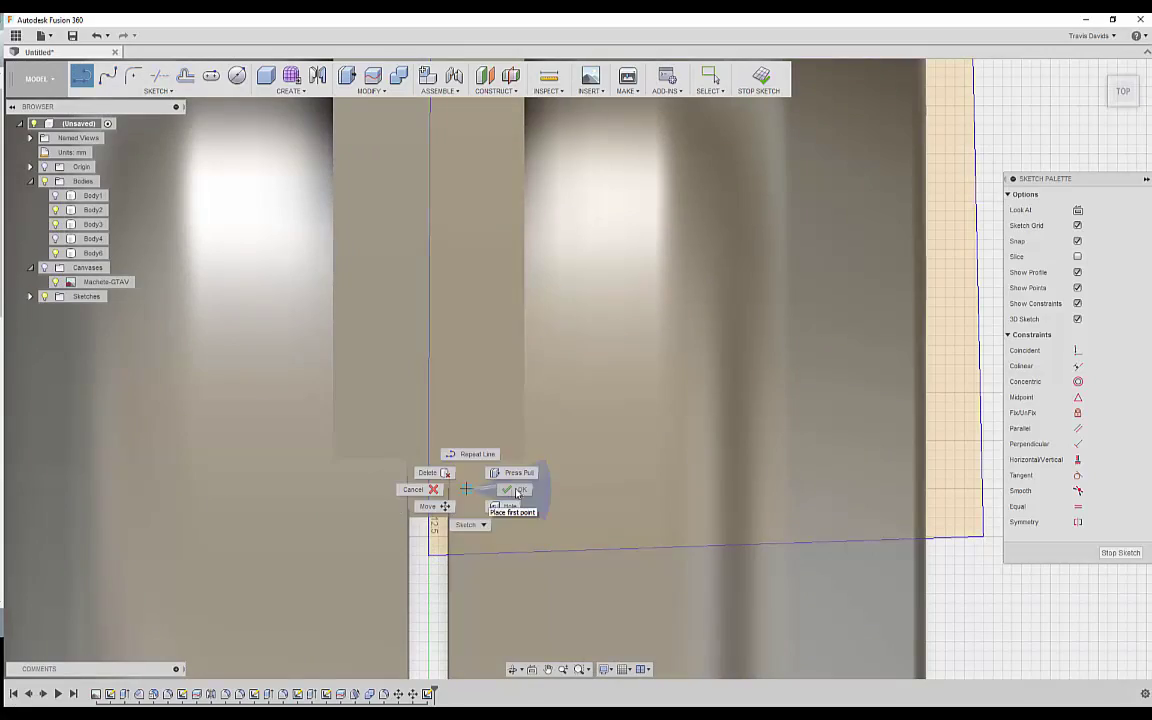
pyautogui.click(514, 489)
# Select the closed profile beside the blade and hide the two handle bodies, Body2 and Body3.
pyautogui.scroll(-1, 882, 481)
pyautogui.click(931, 500)
pyautogui.scroll(-5, 909, 510)
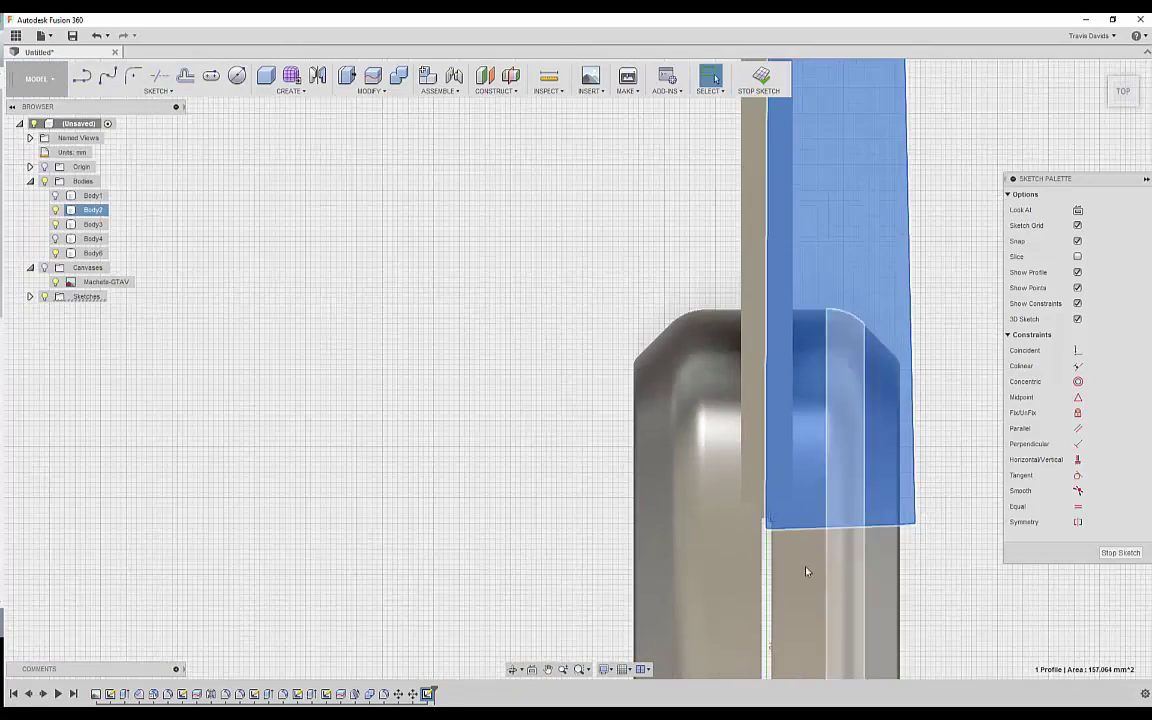
pyautogui.moveTo(807, 571)
pyautogui.keyDown('shift'); pyautogui.mouseDown(button='middle')
pyautogui.moveTo(730, 499)
pyautogui.moveTo(745, 529)
pyautogui.mouseUp(button='middle'); pyautogui.keyUp('shift')
pyautogui.scroll(-3, 745, 529)
pyautogui.moveTo(728, 462); pyautogui.dragTo(477, 238, button='middle')
pyautogui.scroll(-3, 477, 238)
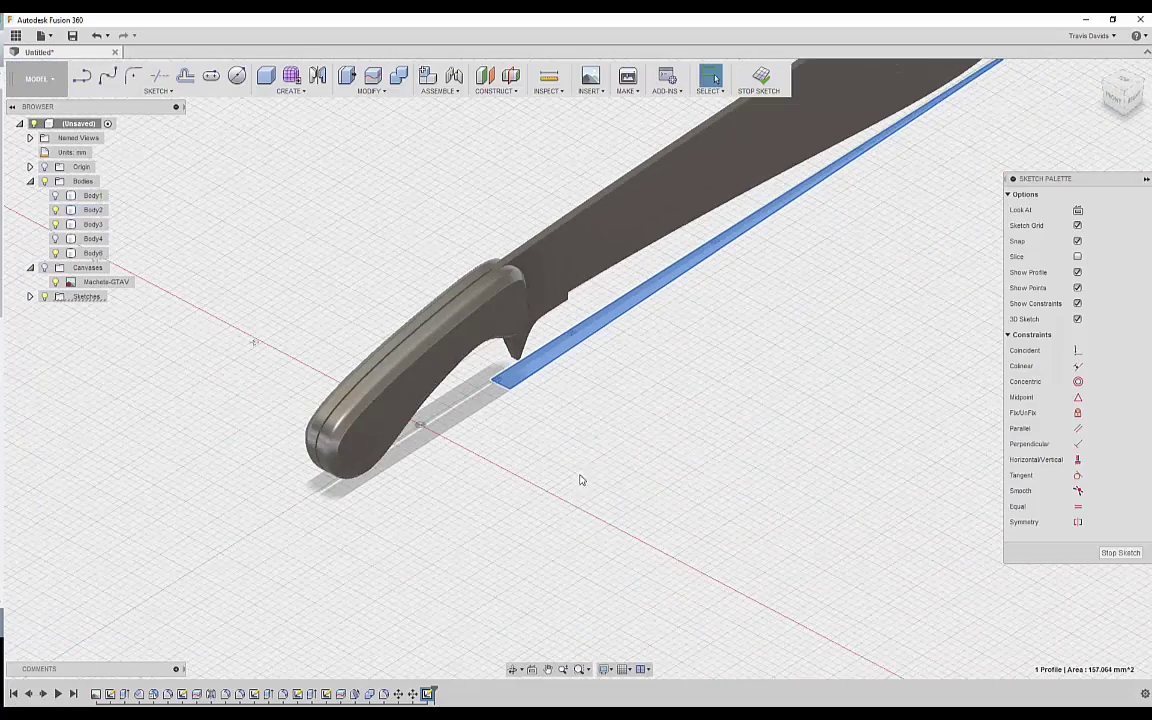
pyautogui.click(56, 210)
pyautogui.click(56, 225)
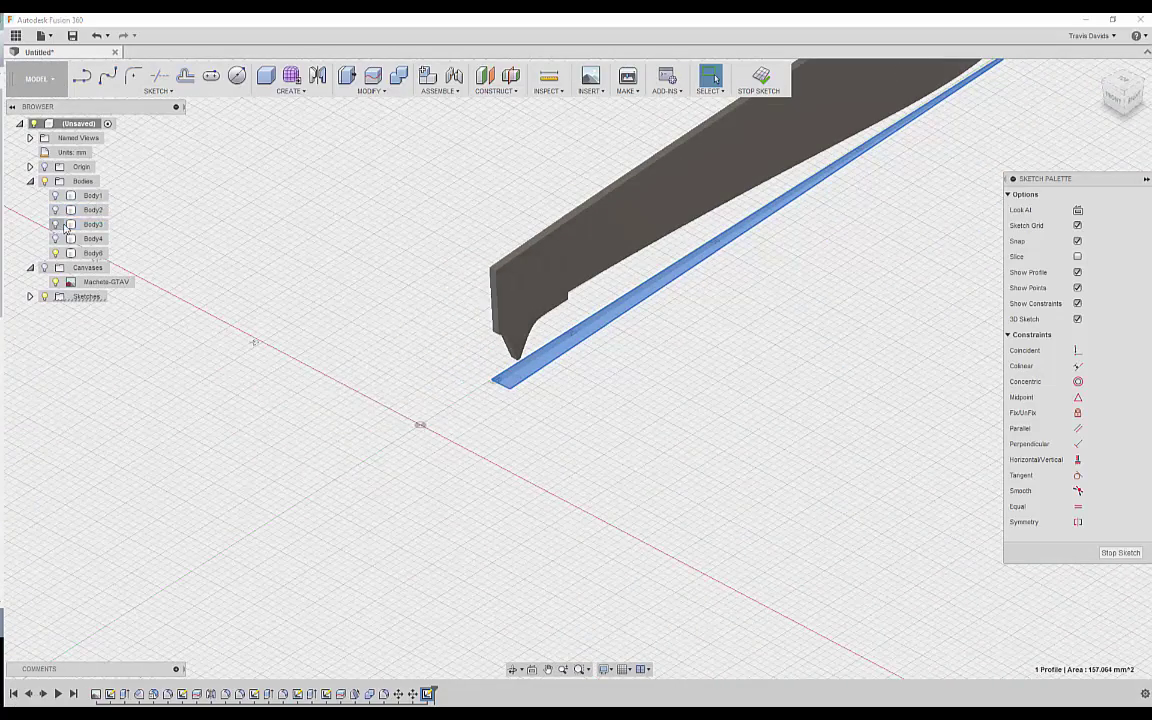
# Try to extrude the selected profile 32 mm upward as a cut through one side of the blade.
pyautogui.moveTo(595, 388); pyautogui.dragTo(554, 441, button='middle')
pyautogui.rightClick(750, 393)
pyautogui.click(733, 463)
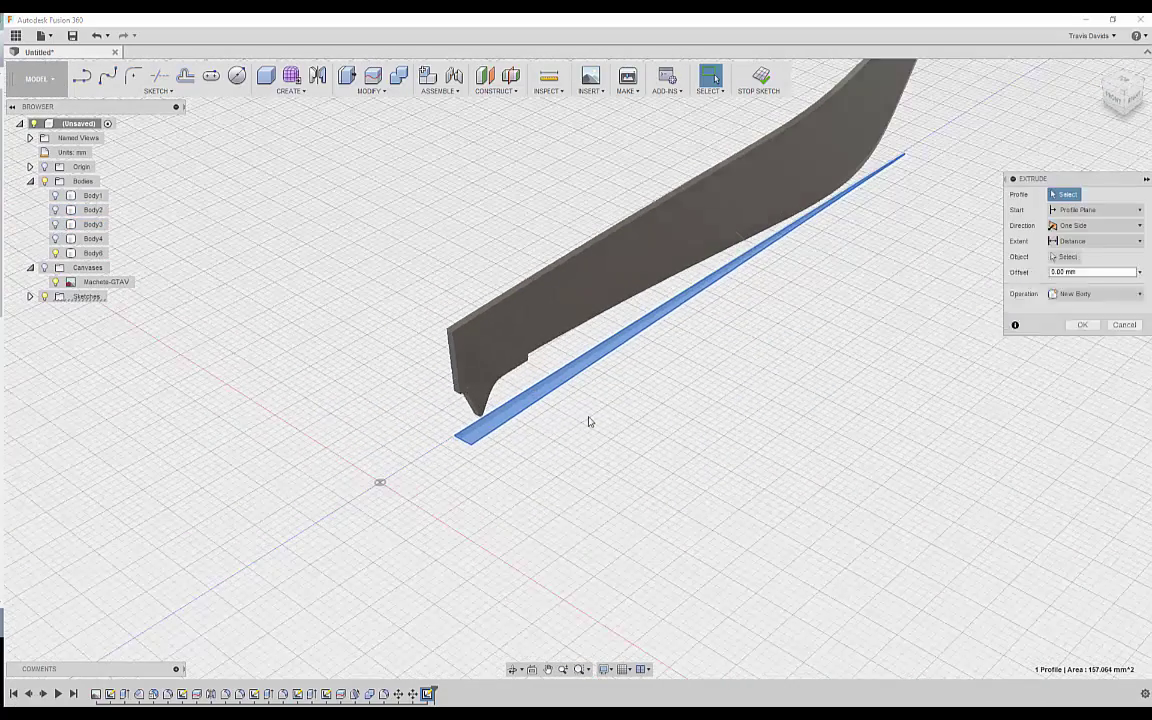
pyautogui.moveTo(676, 307); pyautogui.dragTo(636, 120)
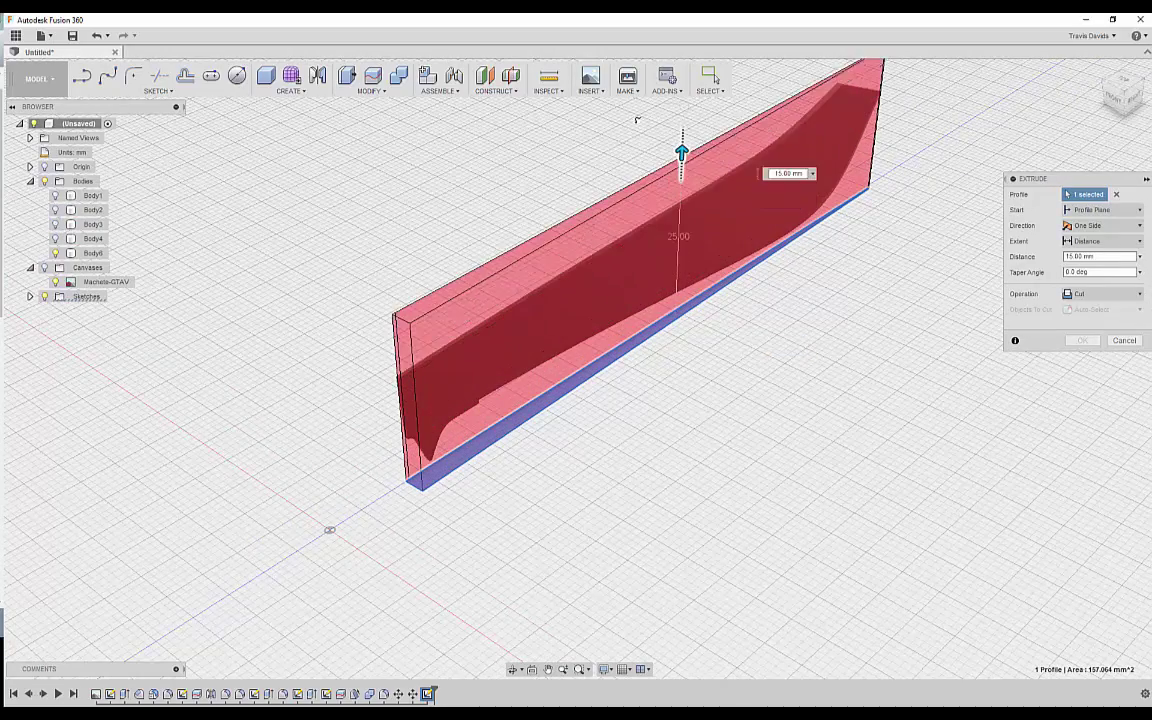
pyautogui.moveTo(874, 252); pyautogui.dragTo(794, 314, button='middle')
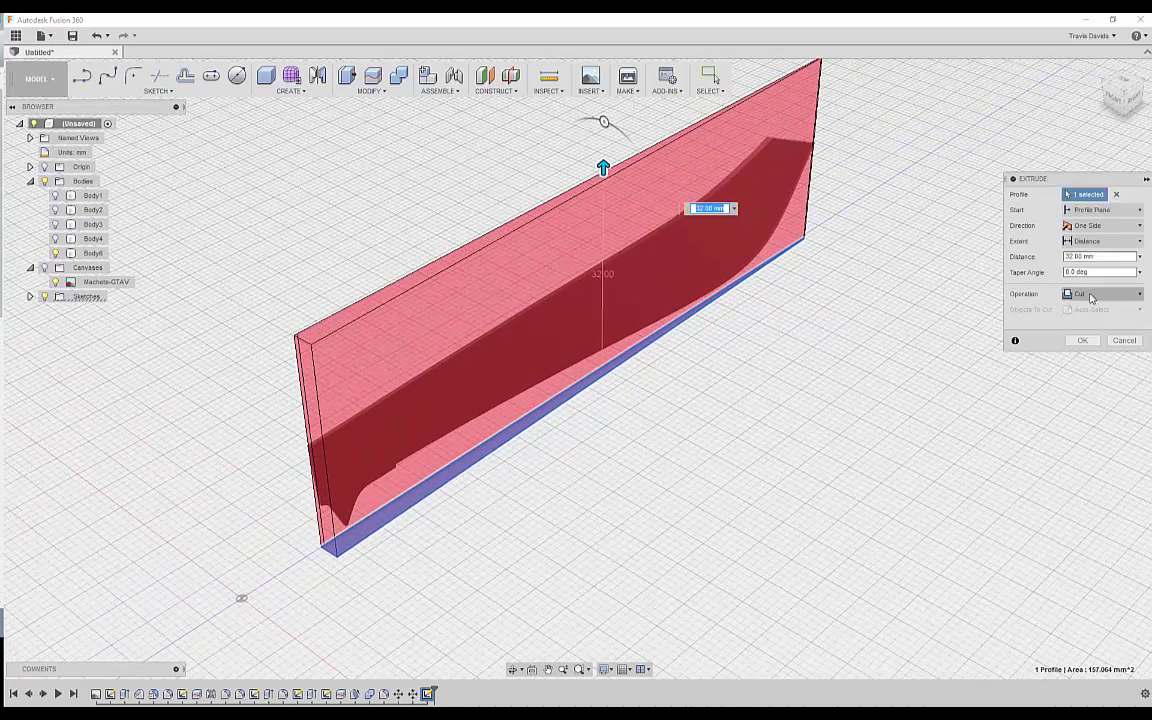
pyautogui.press('Return')
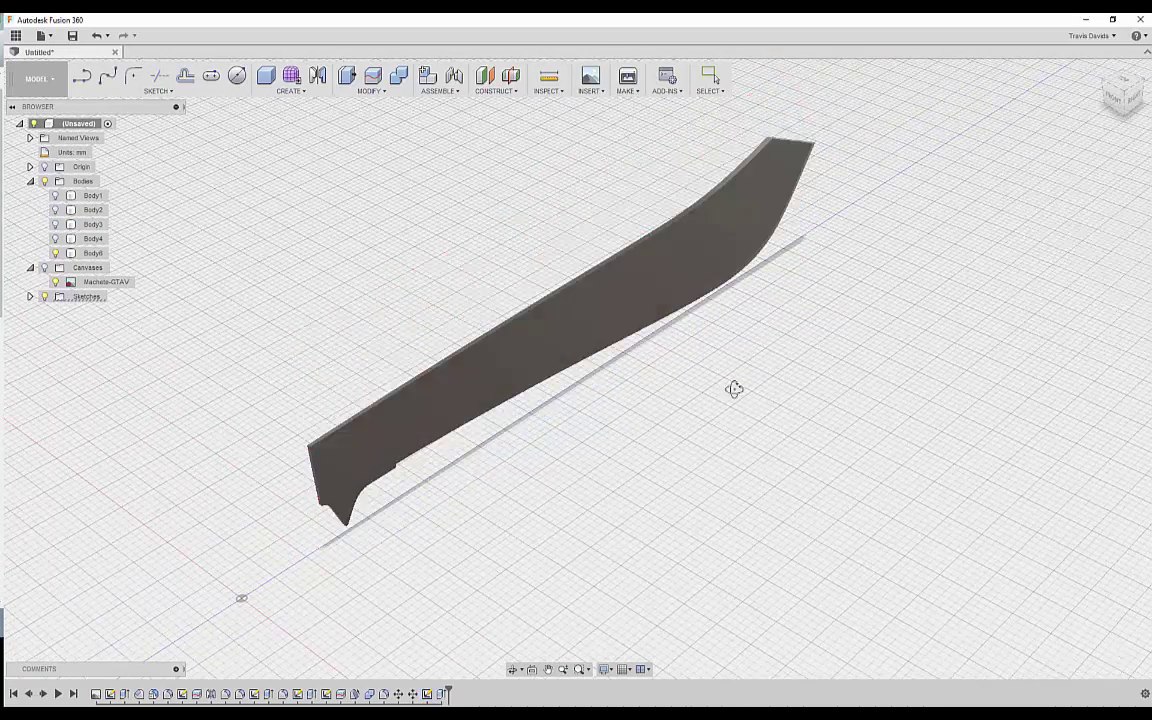
# Show the two handle bodies and examine the cut blade's thickness and its seat in the handle from several angles.
pyautogui.keyDown('shift'); pyautogui.moveTo(733, 386); pyautogui.dragTo(675, 352, button='middle'); pyautogui.keyUp('shift')
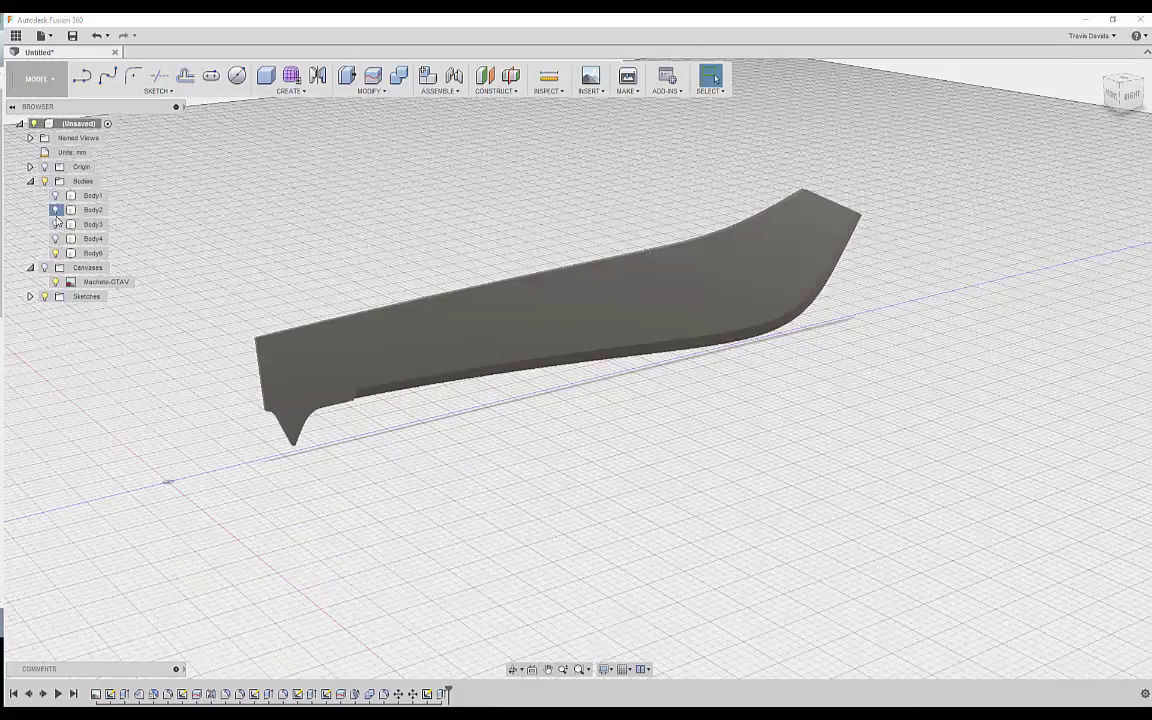
pyautogui.click(57, 227)
pyautogui.keyDown('shift'); pyautogui.moveTo(275, 275); pyautogui.dragTo(560, 495, button='middle'); pyautogui.keyUp('shift')
pyautogui.scroll(5, 597, 524)
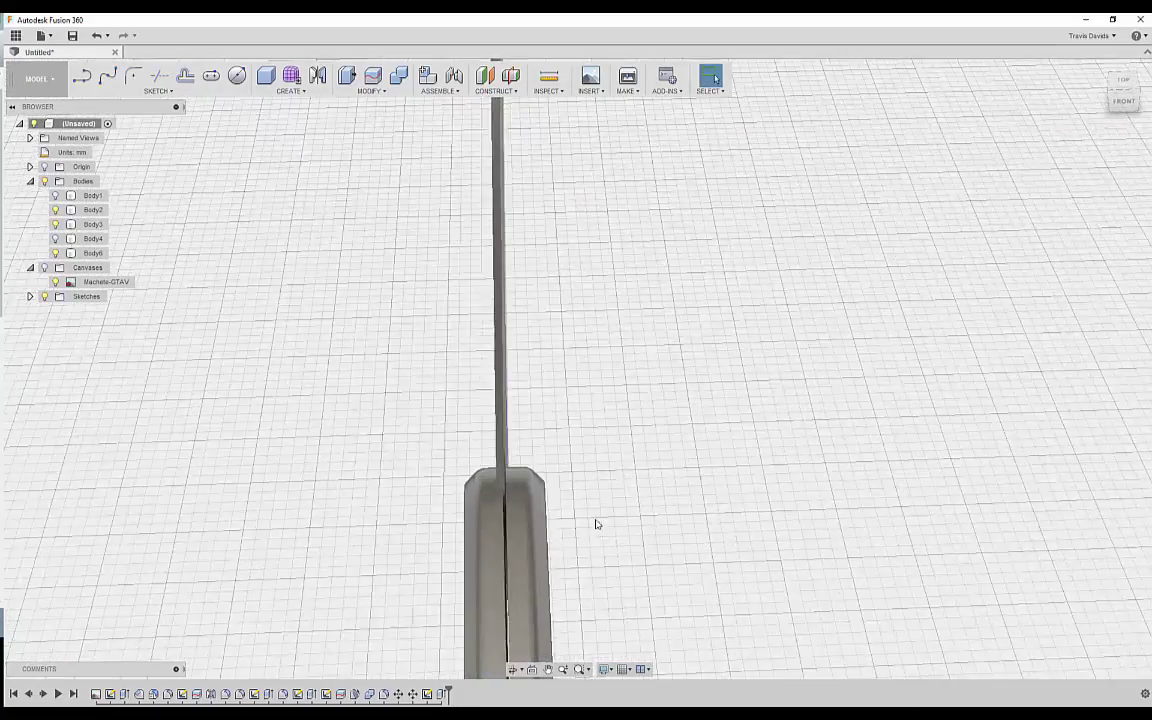
pyautogui.scroll(3, 443, 457)
pyautogui.scroll(3, 500, 410)
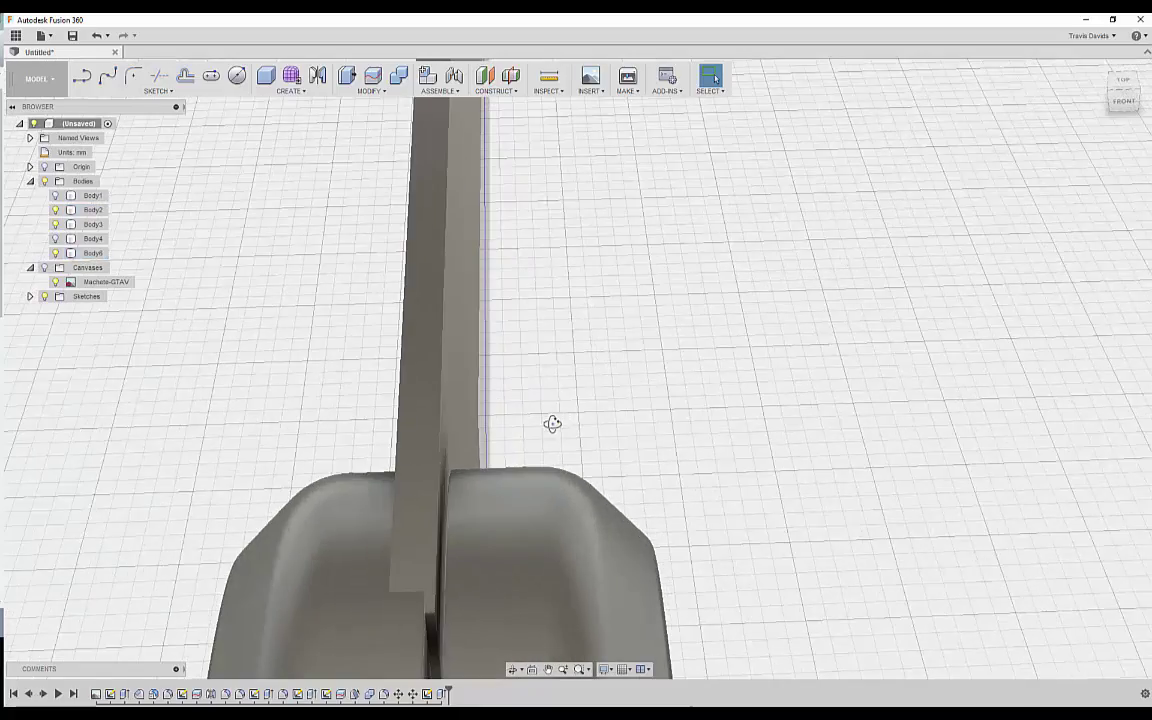
pyautogui.keyDown('shift'); pyautogui.moveTo(553, 423); pyautogui.dragTo(537, 311, button='middle'); pyautogui.keyUp('shift')
pyautogui.scroll(-2, 472, 320)
pyautogui.scroll(-4, 537, 311)
pyautogui.moveTo(733, 321); pyautogui.dragTo(485, 308, button='middle')
pyautogui.keyDown('shift'); pyautogui.moveTo(485, 308); pyautogui.dragTo(476, 270, button='middle'); pyautogui.keyUp('shift')
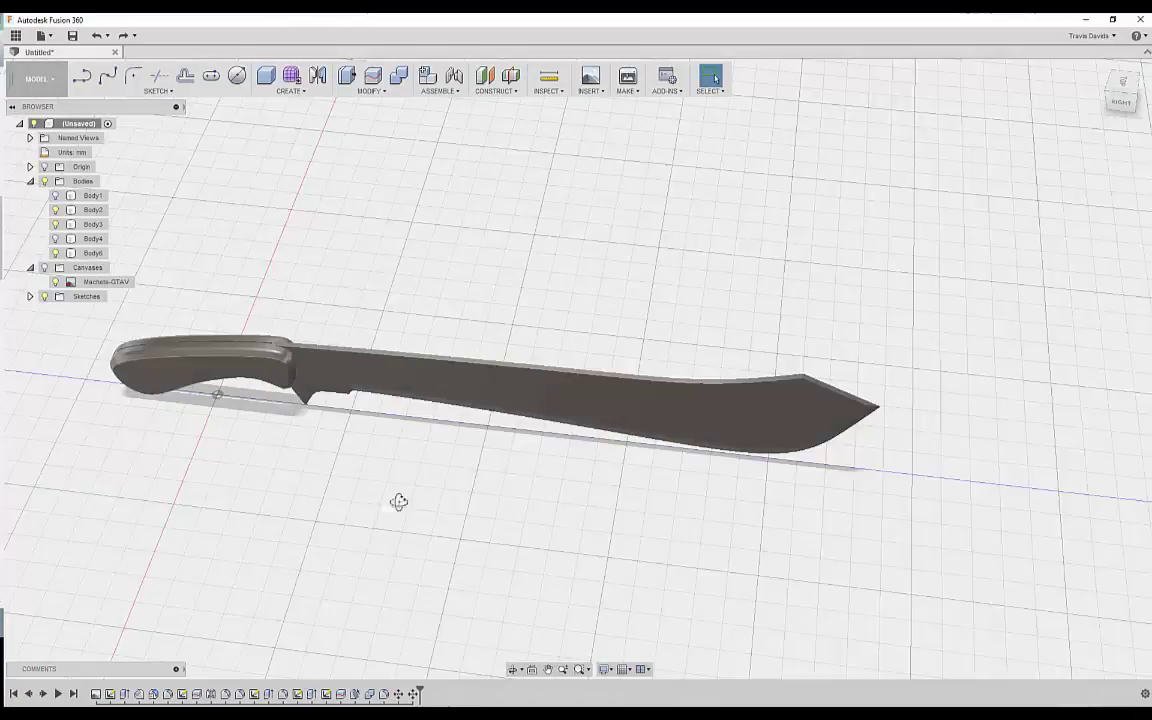
# Mirror the blade body, Body6, about its flat side face to give it a bevel on both sides.
pyautogui.keyDown('shift'); pyautogui.moveTo(399, 502); pyautogui.dragTo(500, 290, button='middle'); pyautogui.keyUp('shift')
pyautogui.scroll(4, 385, 482)
pyautogui.scroll(-3, 414, 470)
pyautogui.click(82, 254)
pyautogui.keyDown('shift'); pyautogui.moveTo(385, 214); pyautogui.dragTo(270, 175, button='middle'); pyautogui.keyUp('shift')
pyautogui.click(294, 94)
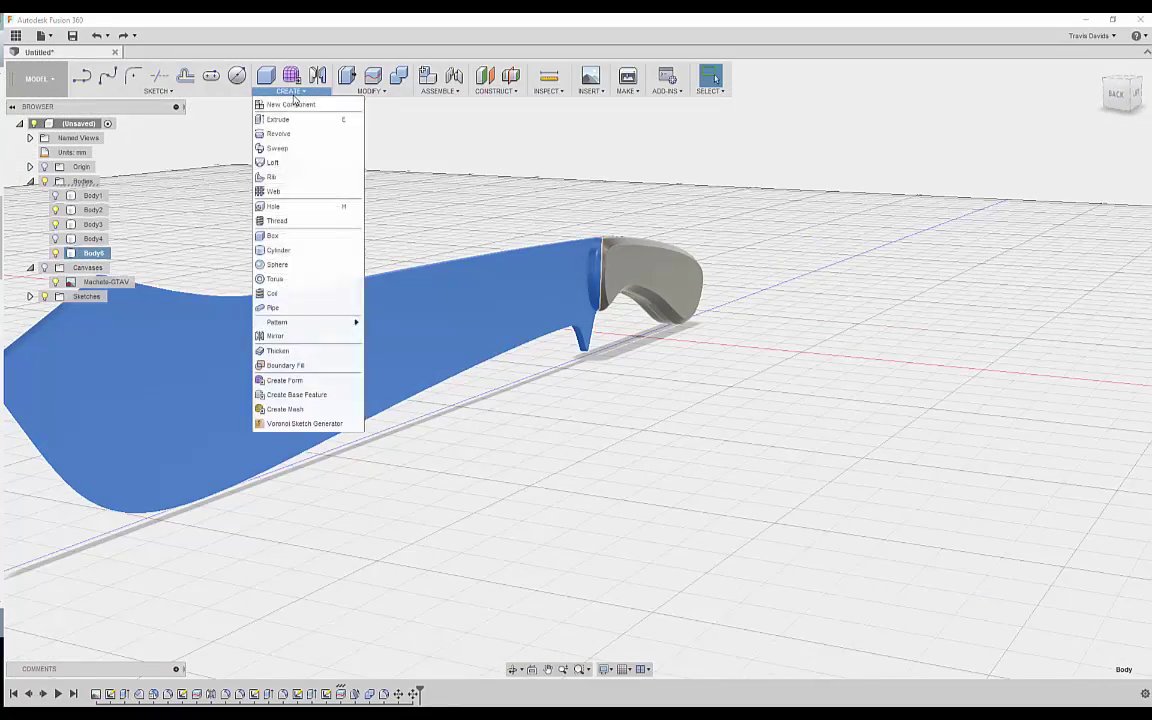
pyautogui.click(287, 337)
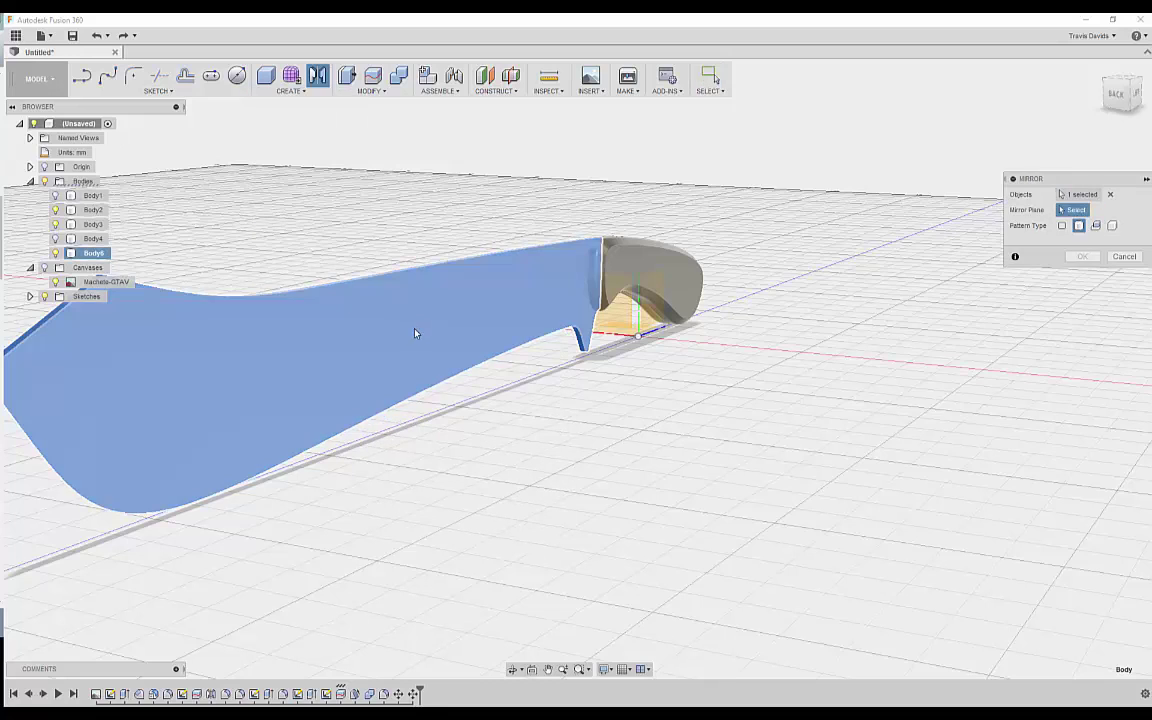
pyautogui.click(481, 323)
pyautogui.press('Return')
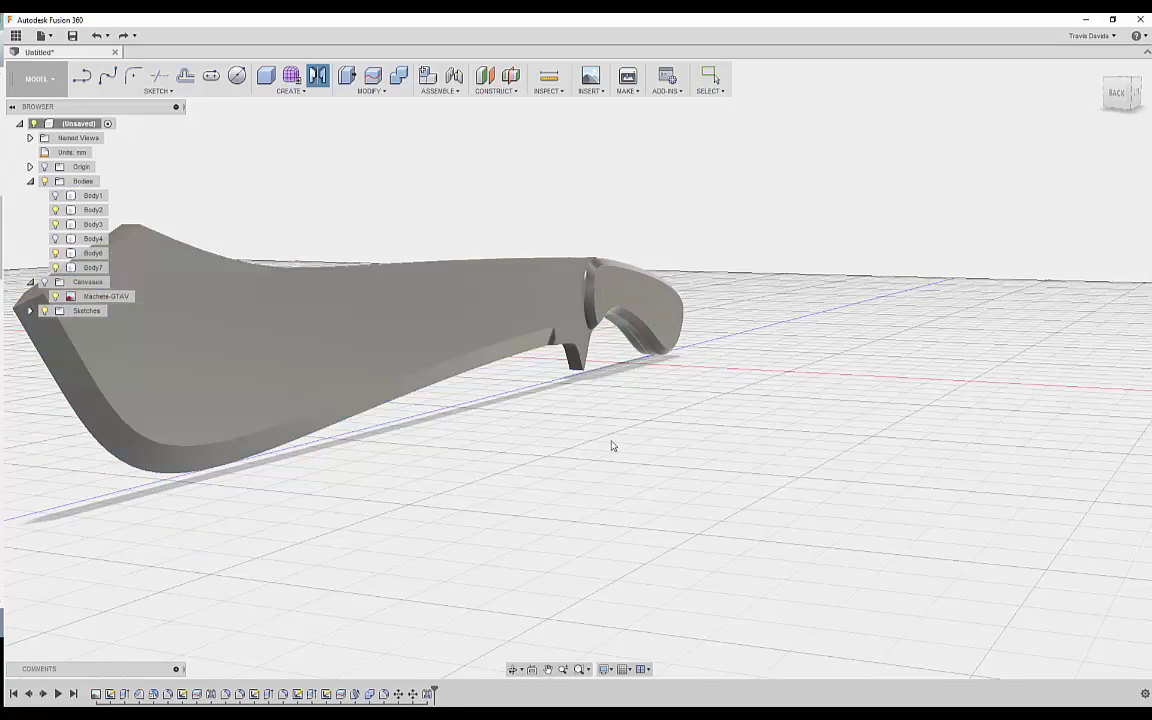
# Combine the original and mirrored blade bodies, Body6 and Body7, with the Join operation.
pyautogui.keyDown('shift'); pyautogui.moveTo(618, 434); pyautogui.dragTo(476, 370, button='middle'); pyautogui.keyUp('shift')
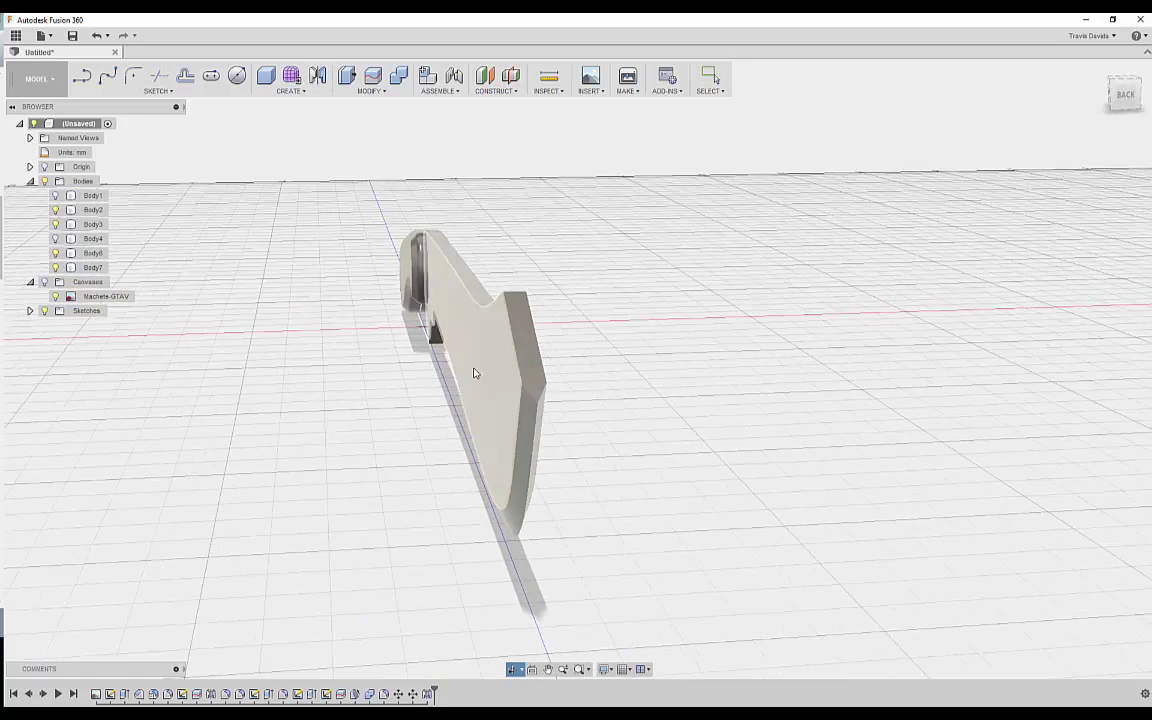
pyautogui.click(92, 267)
pyautogui.keyDown('shift'); pyautogui.click(92, 253); pyautogui.keyUp('shift')
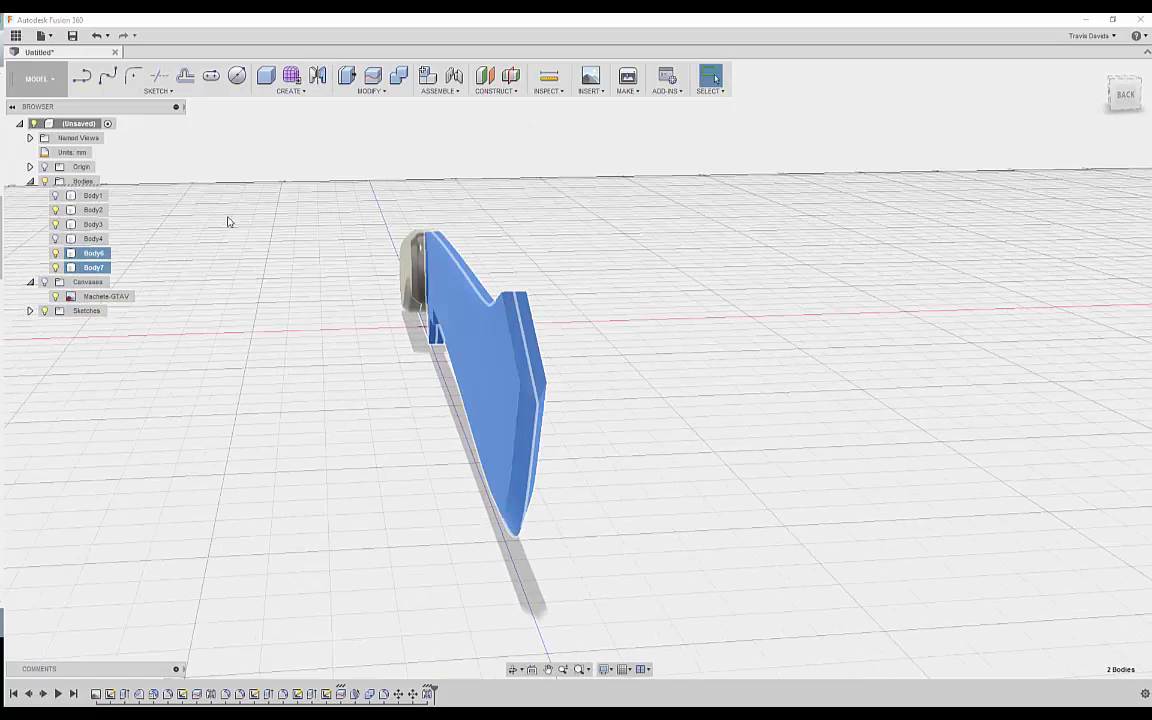
pyautogui.click(399, 76)
pyautogui.click(478, 361)
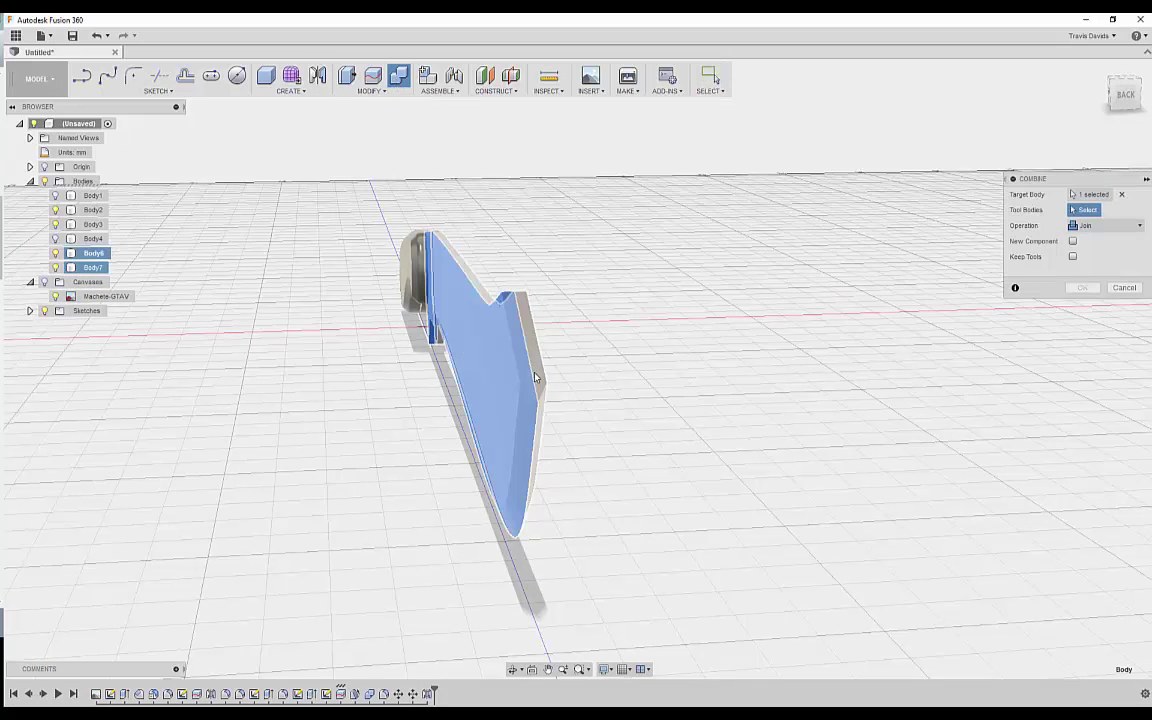
pyautogui.click(537, 378)
pyautogui.click(1081, 289)
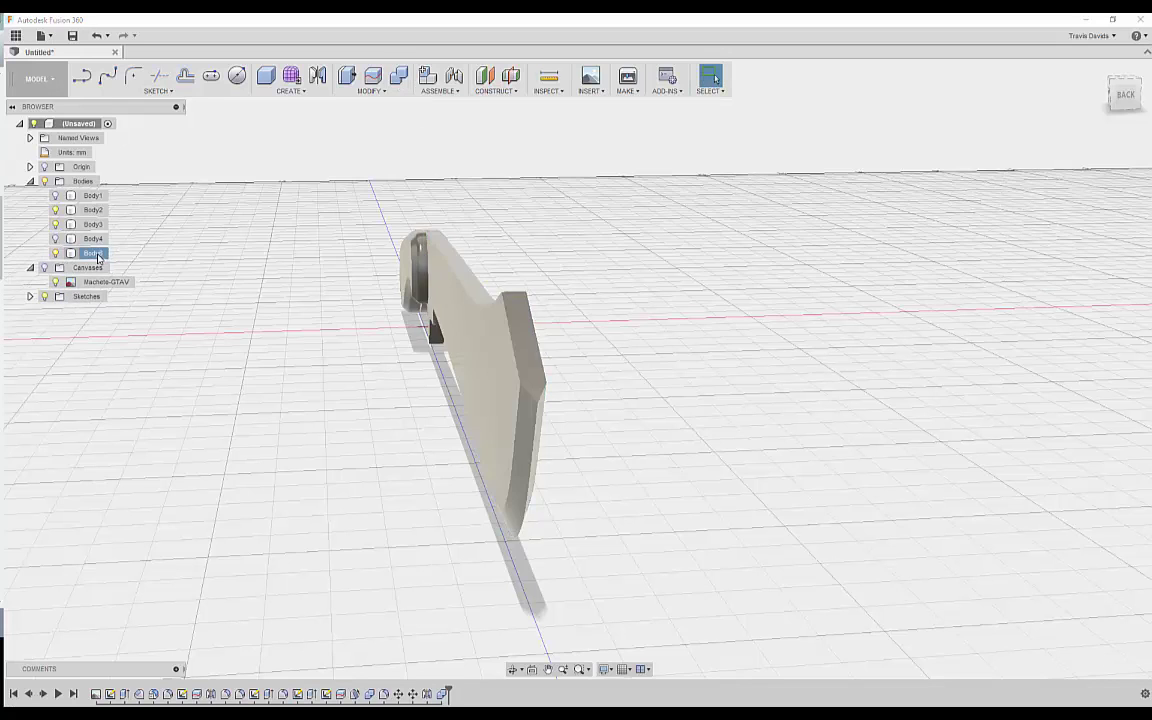
# Scale the joined blade body non-uniformly to 0.422 in X, keeping Y and Z at 1.00.
pyautogui.click(93, 253)
pyautogui.click(370, 90)
pyautogui.click(360, 190)
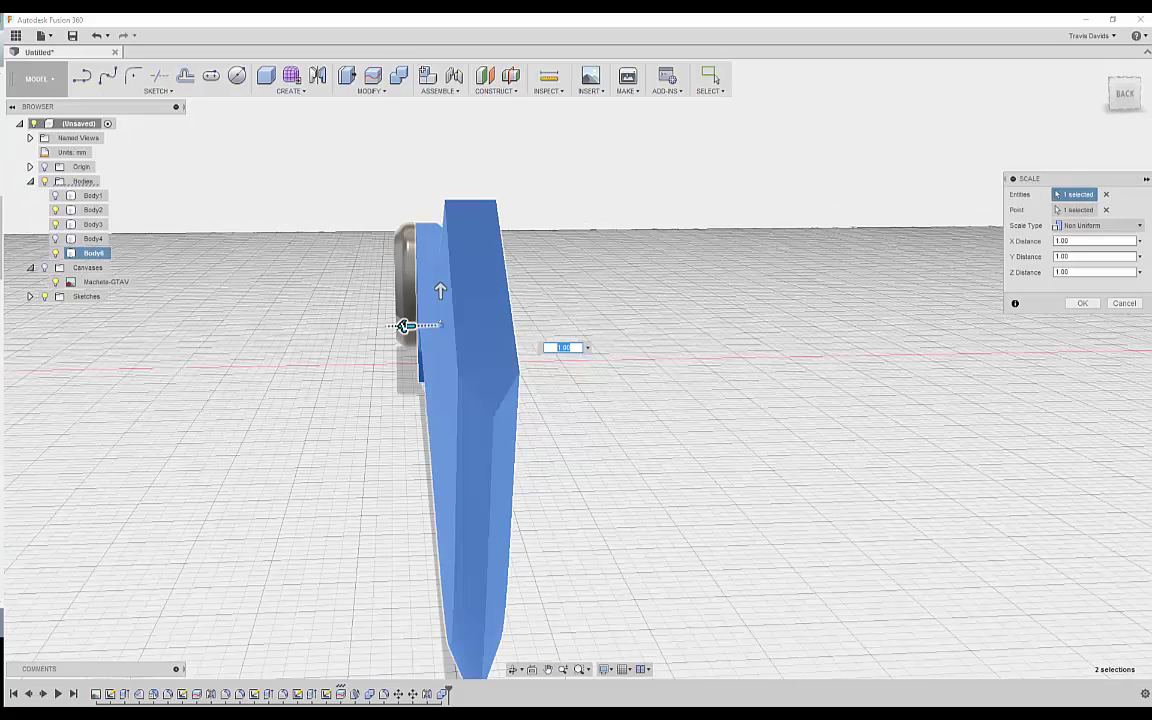
pyautogui.moveTo(404, 327); pyautogui.dragTo(450, 331)
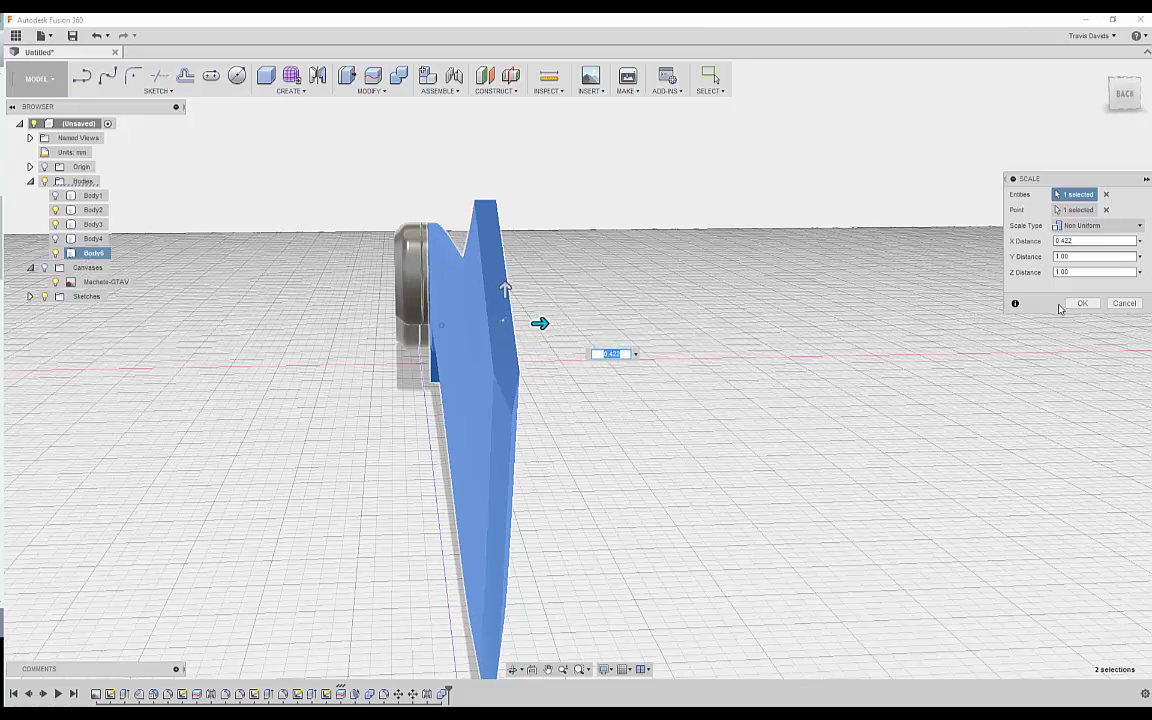
pyautogui.click(1078, 304)
# Move the blade body, Body6, 1.00 mm sideways and nudge it 0.077 mm in X and -0.006 mm in Y to centre it in the handle.
pyautogui.click(90, 255)
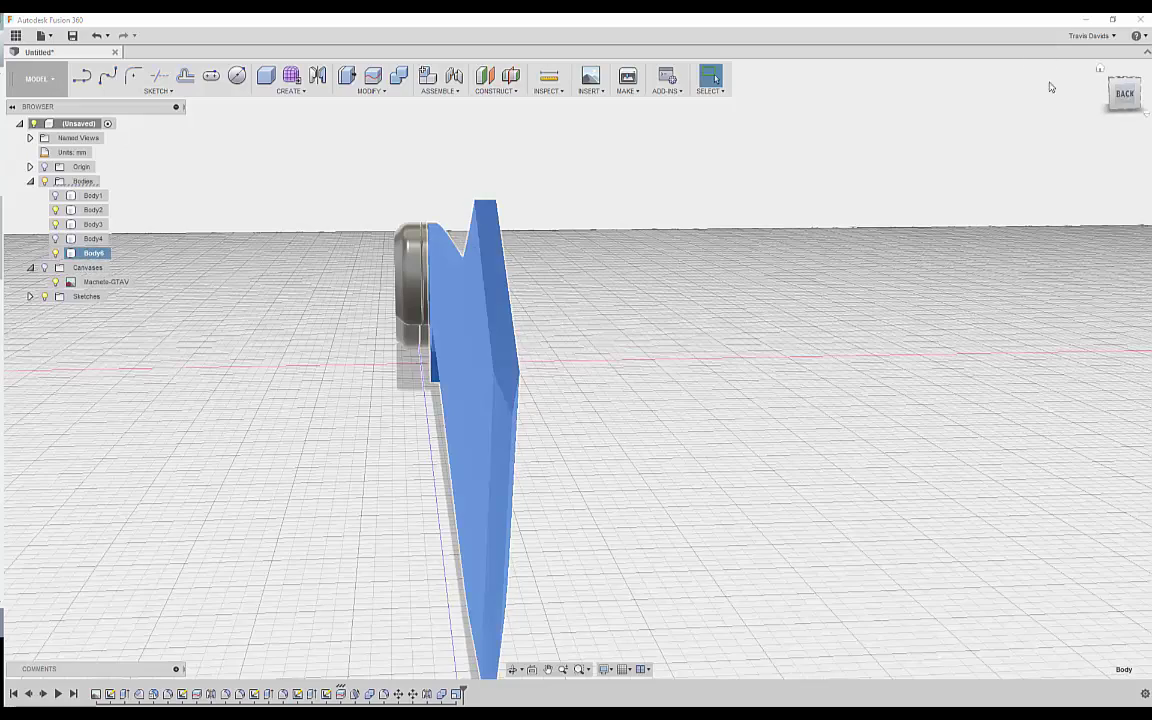
pyautogui.click(1125, 97)
pyautogui.press('m')
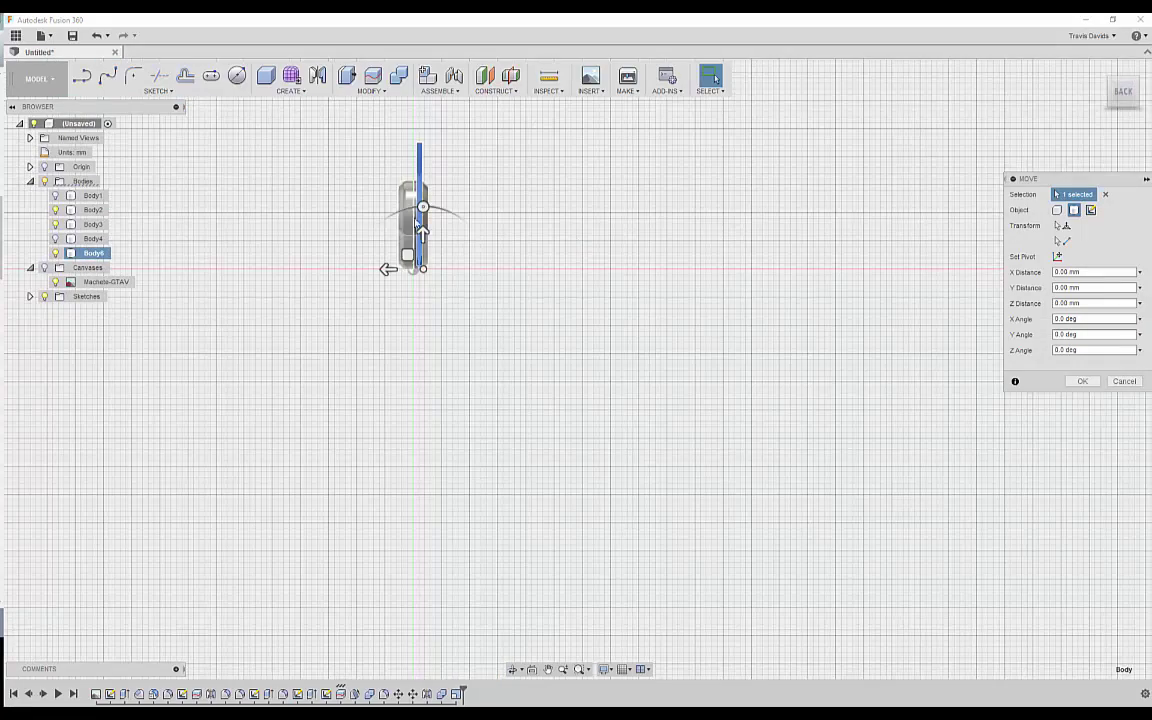
pyautogui.scroll(3, 407, 266)
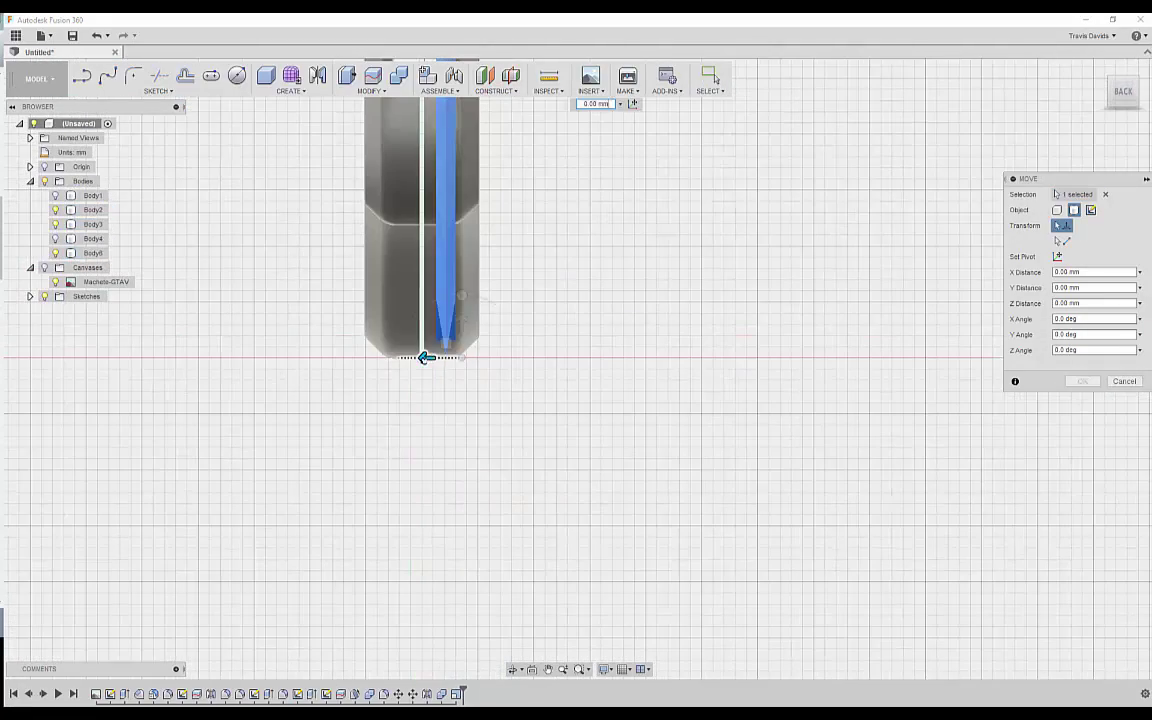
pyautogui.moveTo(425, 358); pyautogui.dragTo(404, 358)
pyautogui.scroll(6, 440, 333)
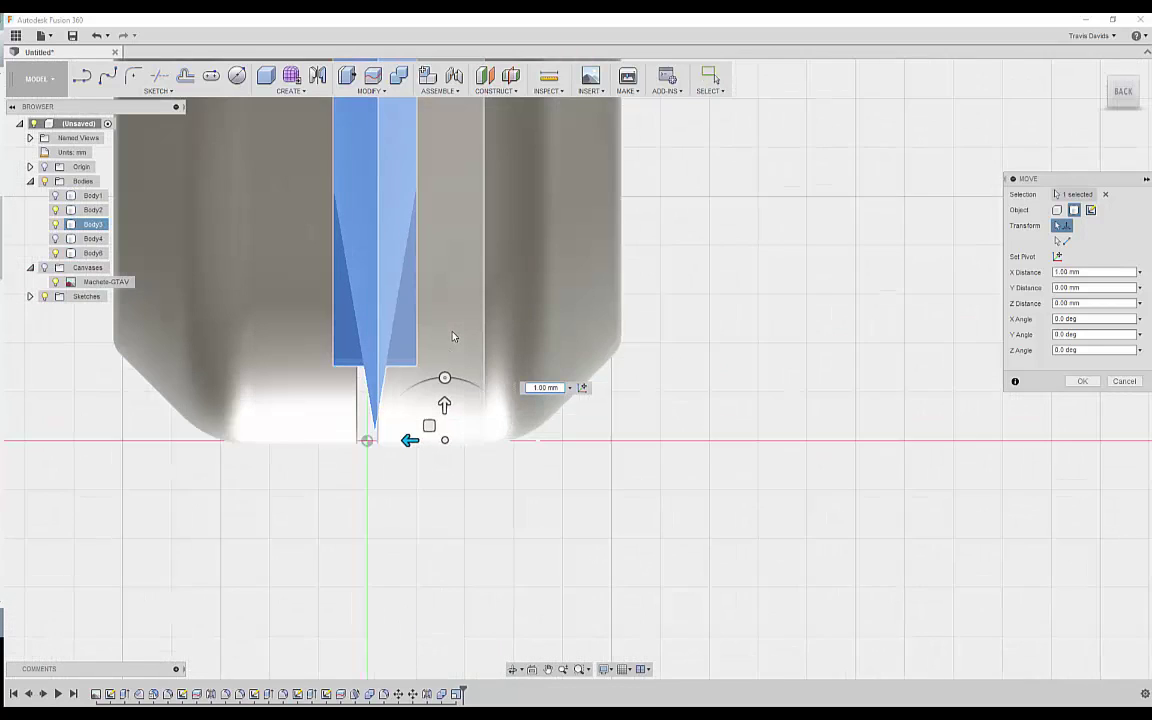
pyautogui.moveTo(428, 438); pyautogui.dragTo(425, 438)
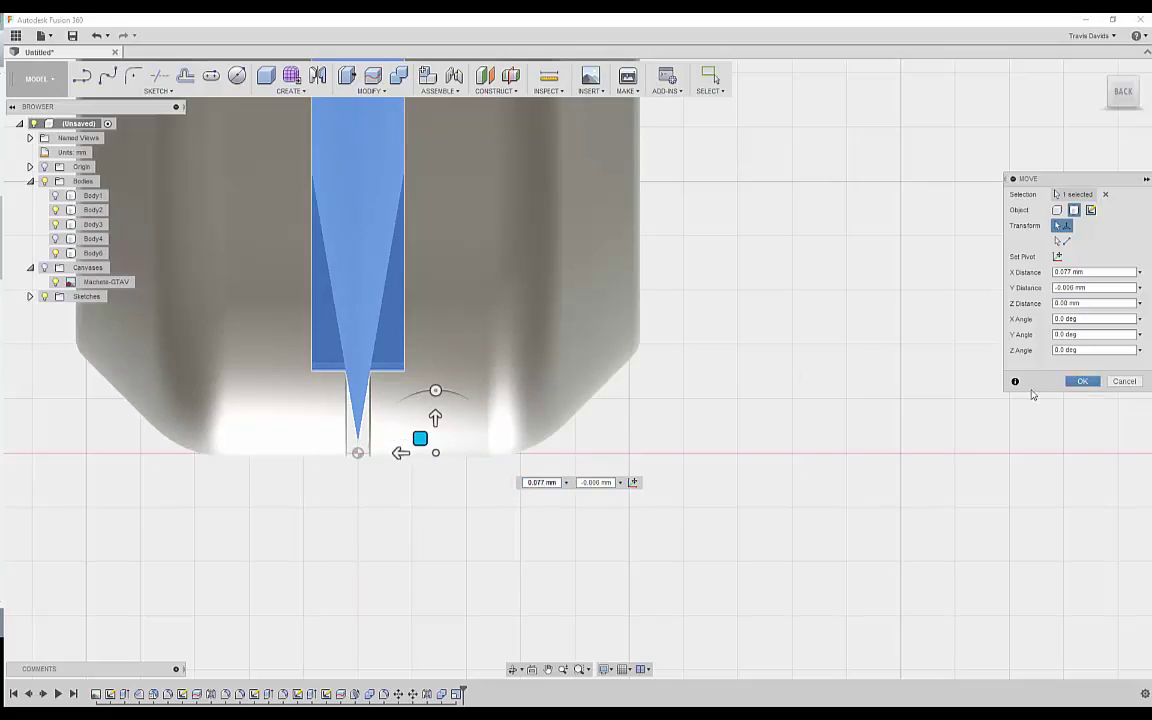
pyautogui.click(1080, 382)
# Sketch a vertical line on the blade's flat side face from the handle-side start of the edge bevel to above the spine.
pyautogui.scroll(-3, 568, 370)
pyautogui.moveTo(568, 373)
pyautogui.keyDown('shift'); pyautogui.mouseDown(button='middle')
pyautogui.moveTo(687, 450)
pyautogui.moveTo(688, 430)
pyautogui.moveTo(686, 543)
pyautogui.moveTo(486, 481)
pyautogui.moveTo(517, 460)
pyautogui.moveTo(545, 475)
pyautogui.moveTo(540, 496)
pyautogui.moveTo(540, 468)
pyautogui.moveTo(368, 363)
pyautogui.mouseUp(button='middle'); pyautogui.keyUp('shift')
pyautogui.scroll(-6, 700, 436)
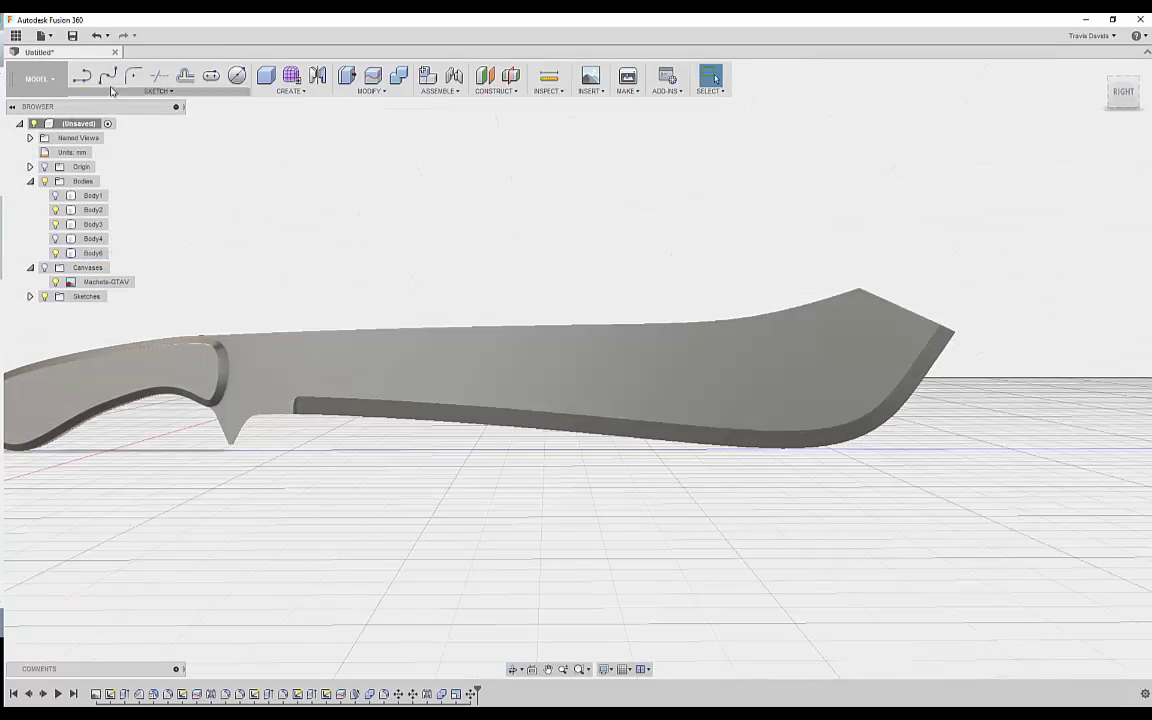
pyautogui.click(82, 77)
pyautogui.click(360, 373)
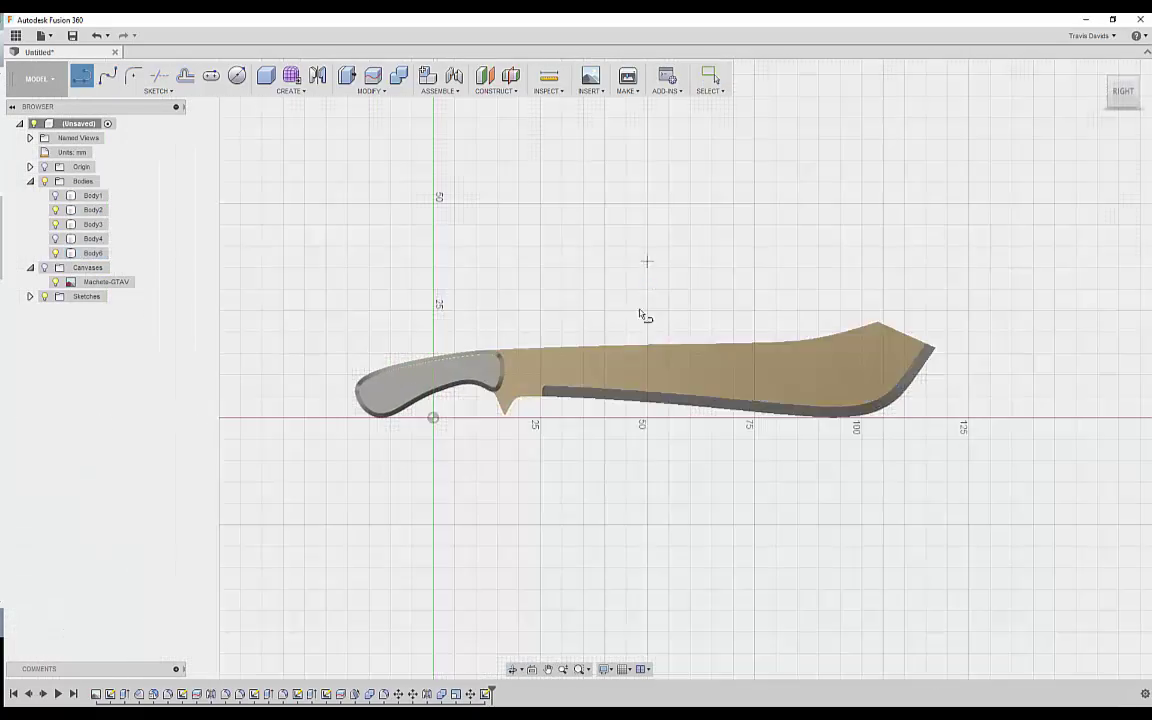
pyautogui.scroll(8, 643, 316)
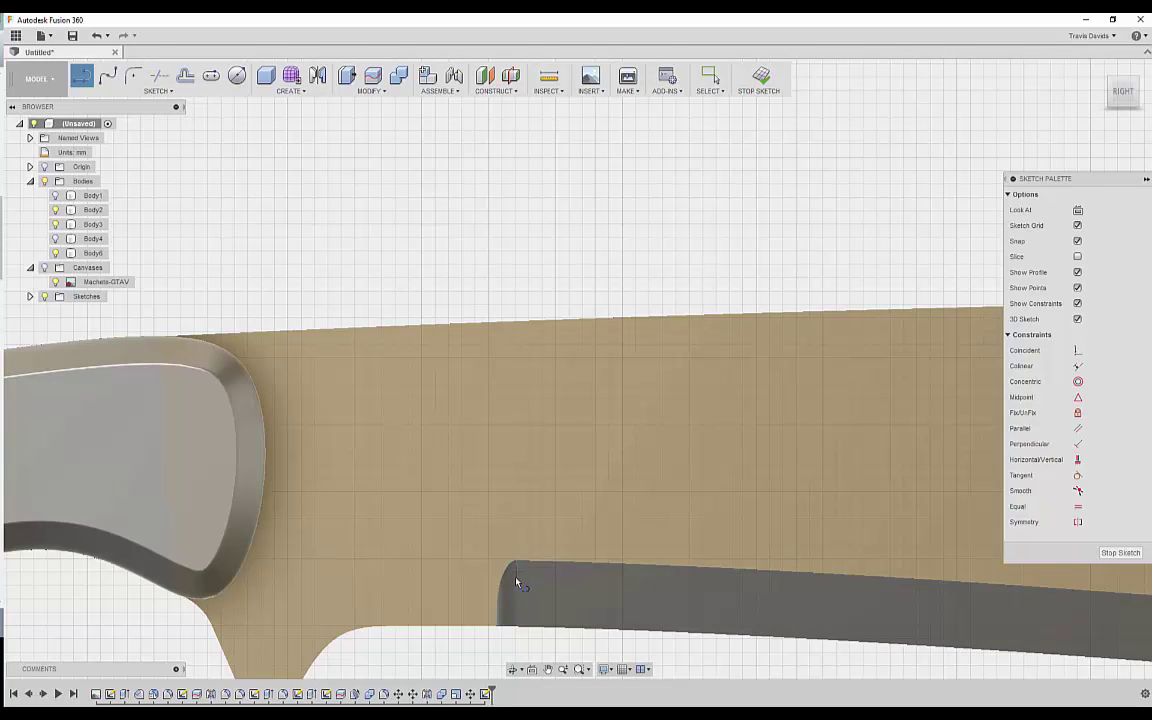
pyautogui.click(517, 574)
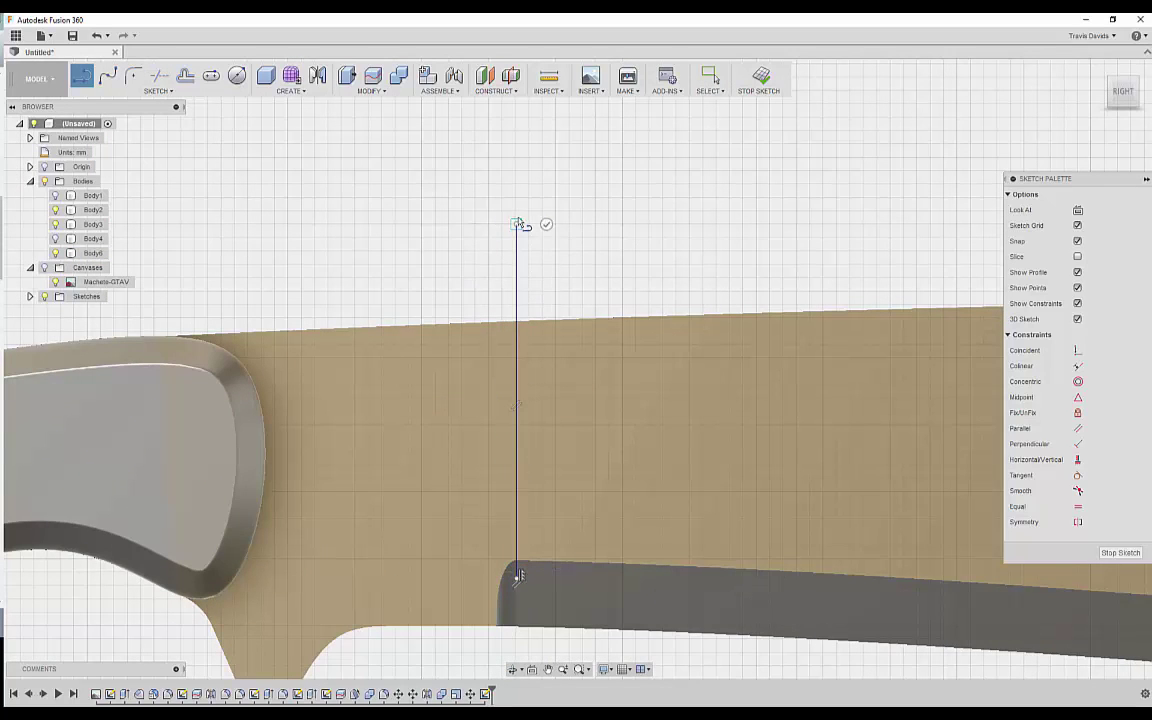
pyautogui.rightClick(557, 181)
pyautogui.click(606, 186)
pyautogui.rightClick(559, 181)
pyautogui.click(832, 265)
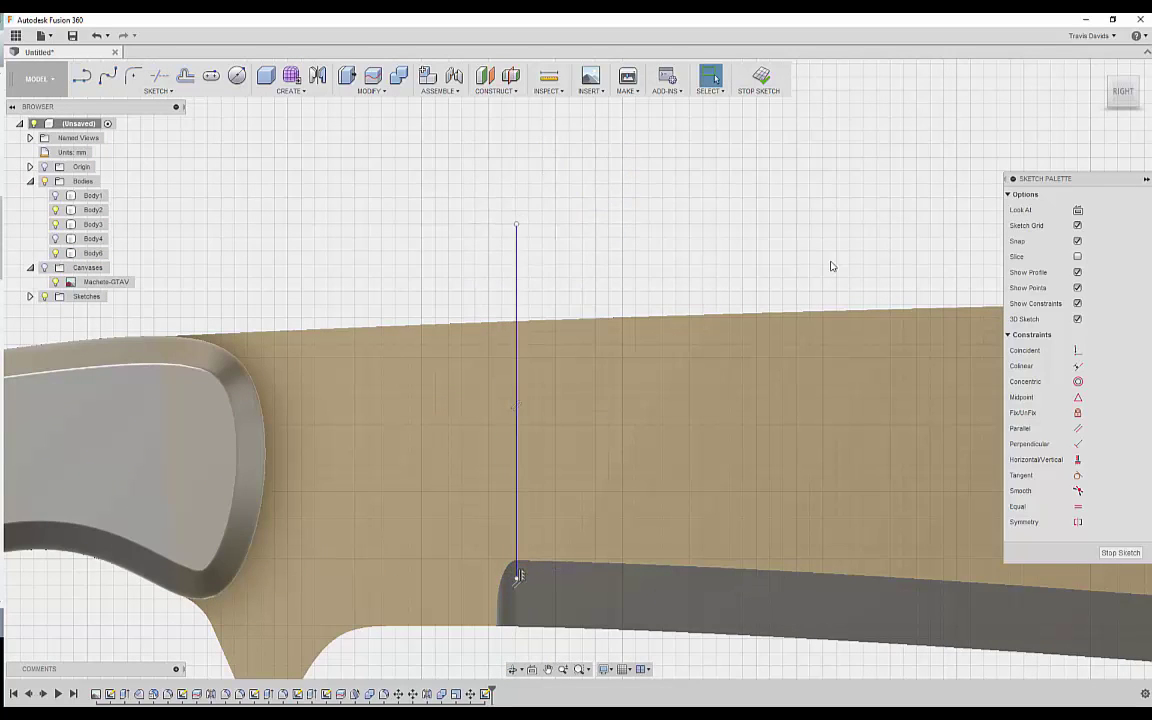
pyautogui.keyDown('shift'); pyautogui.moveTo(830, 266); pyautogui.dragTo(500, 210, button='middle'); pyautogui.keyUp('shift')
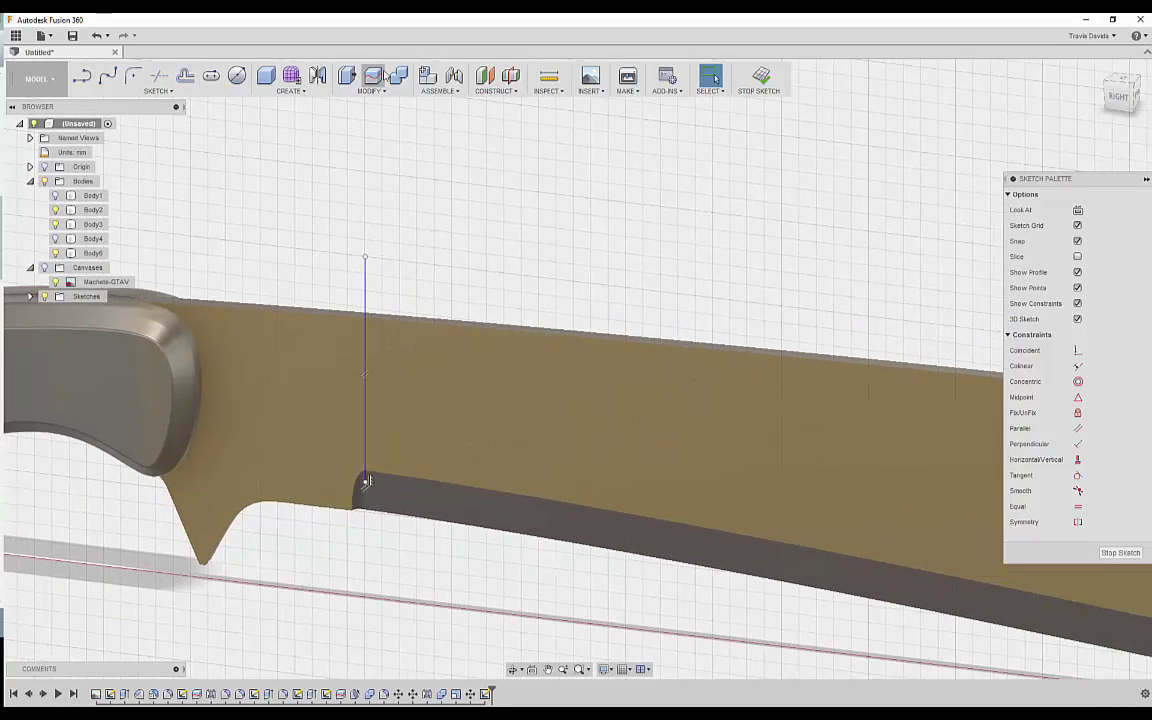
pyautogui.click(508, 363)
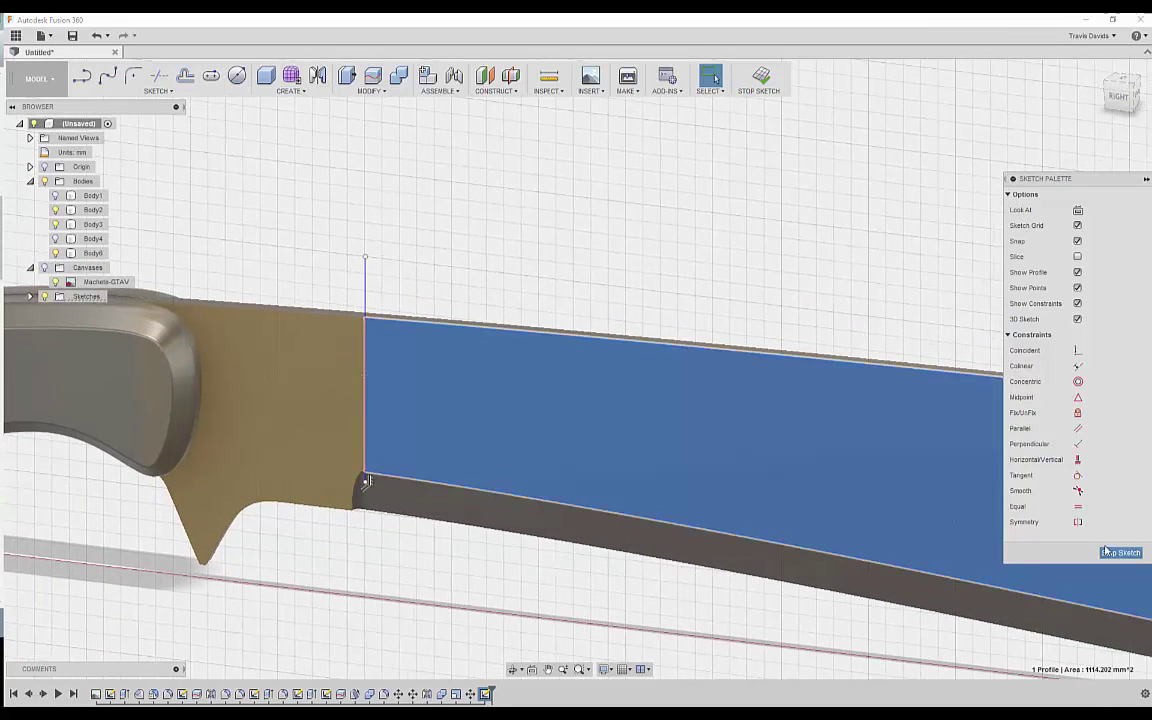
pyautogui.click(1120, 553)
# Split the blade body with the sketched vertical line, keeping the splitting tool extended.
pyautogui.click(373, 78)
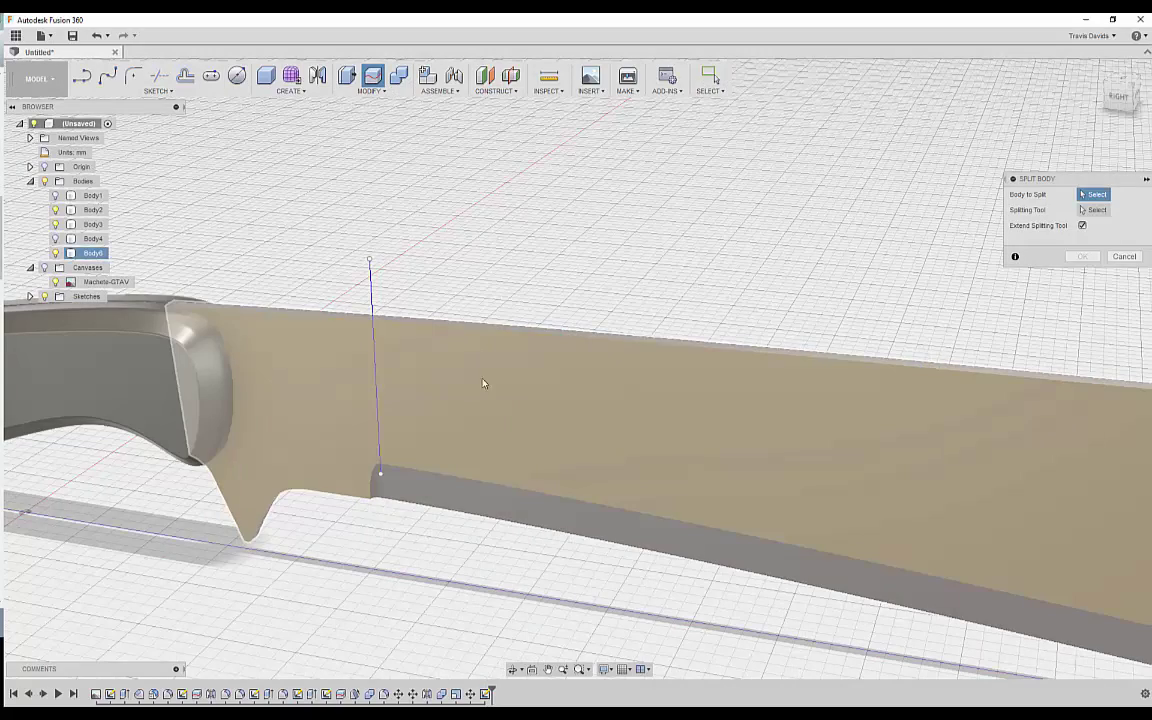
pyautogui.click(483, 383)
pyautogui.click(378, 301)
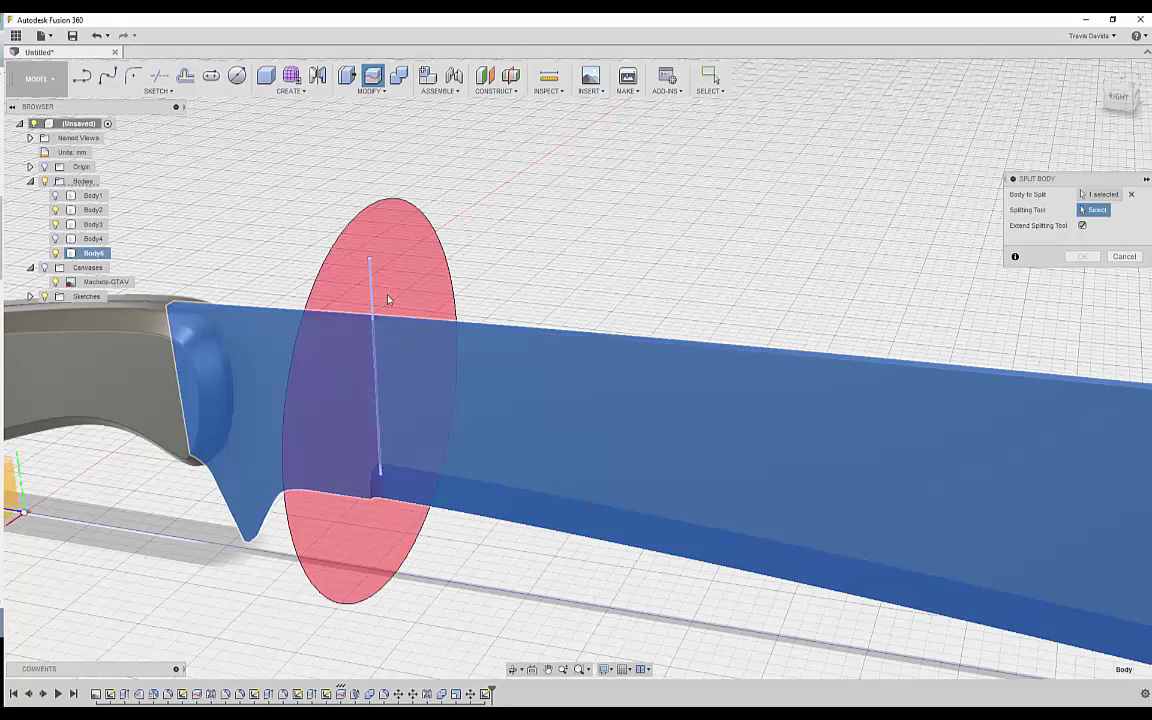
pyautogui.click(1085, 257)
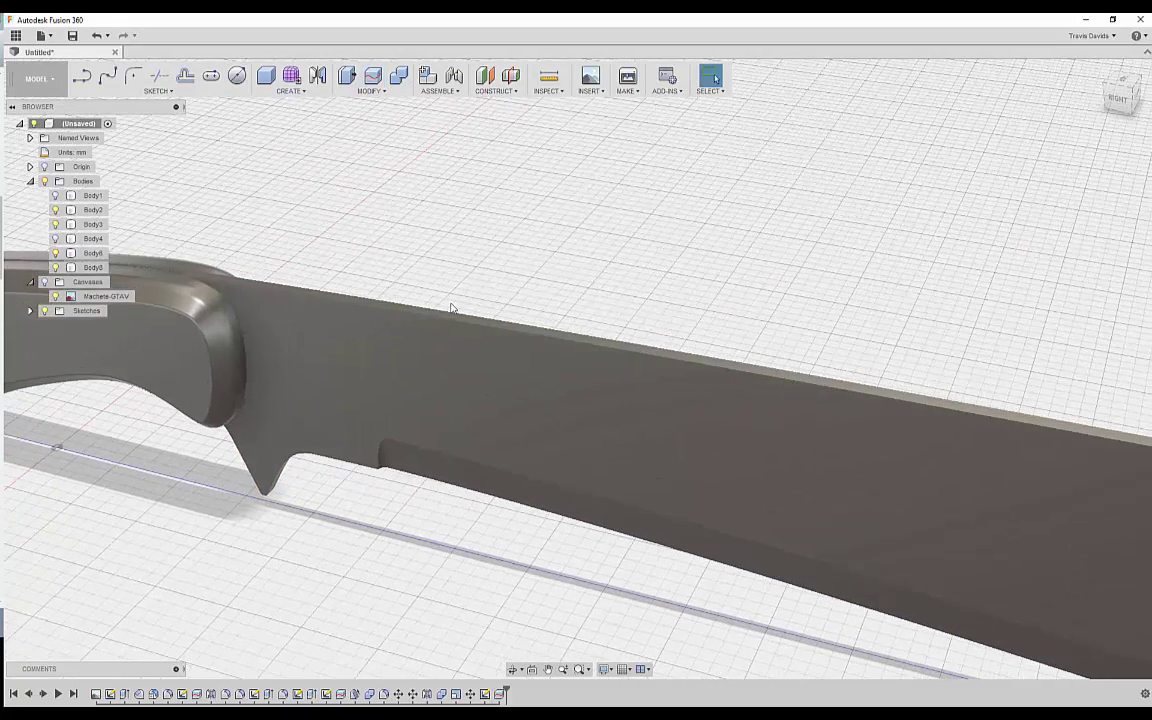
# Set the visual style to Shaded with Visible Edges Only.
pyautogui.click(622, 669)
pyautogui.moveTo(640, 558)
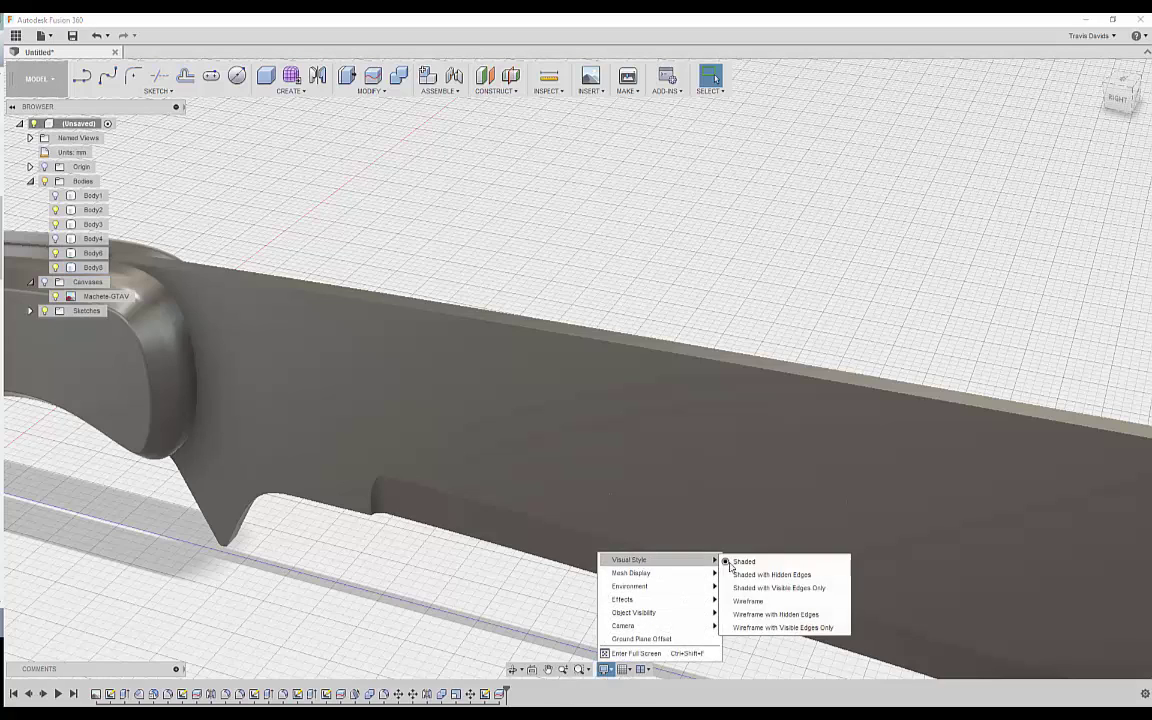
pyautogui.click(765, 584)
# Chamfer both spine edges of the split-off front blade section by 0.40 mm at 45 degrees.
pyautogui.click(433, 325)
pyautogui.keyDown('shift'); pyautogui.moveTo(433, 325); pyautogui.dragTo(414, 303, button='middle'); pyautogui.keyUp('shift')
pyautogui.click(420, 298)
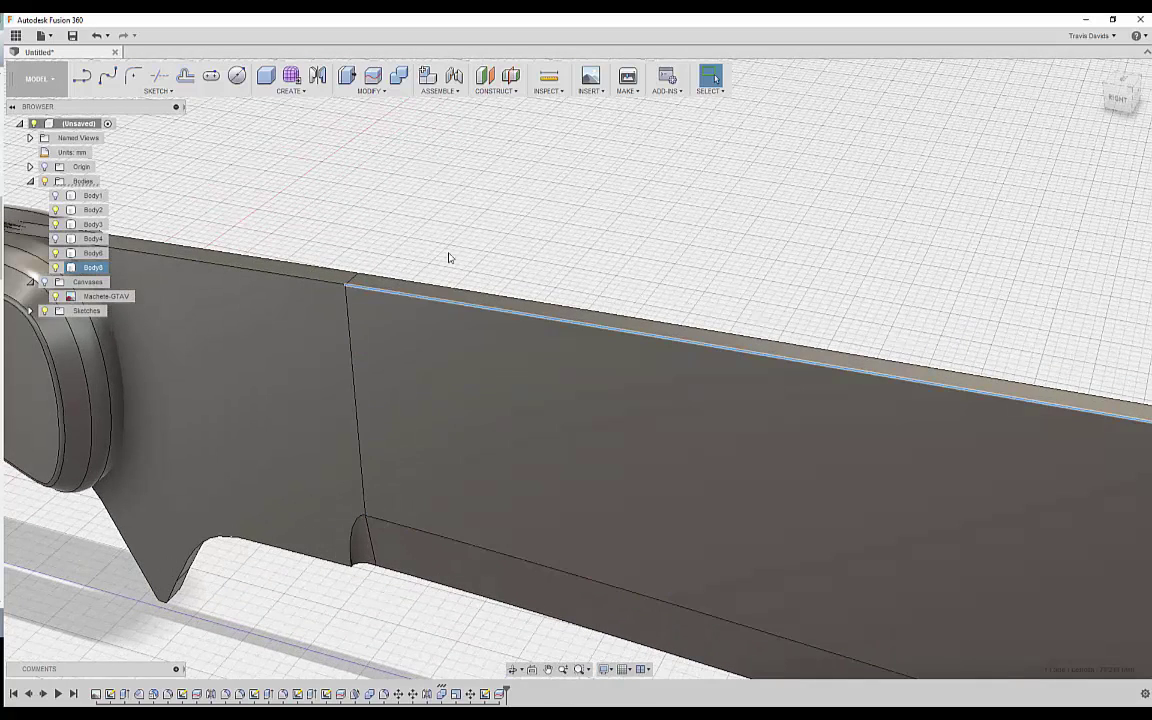
pyautogui.rightClick(444, 244)
pyautogui.click(422, 340)
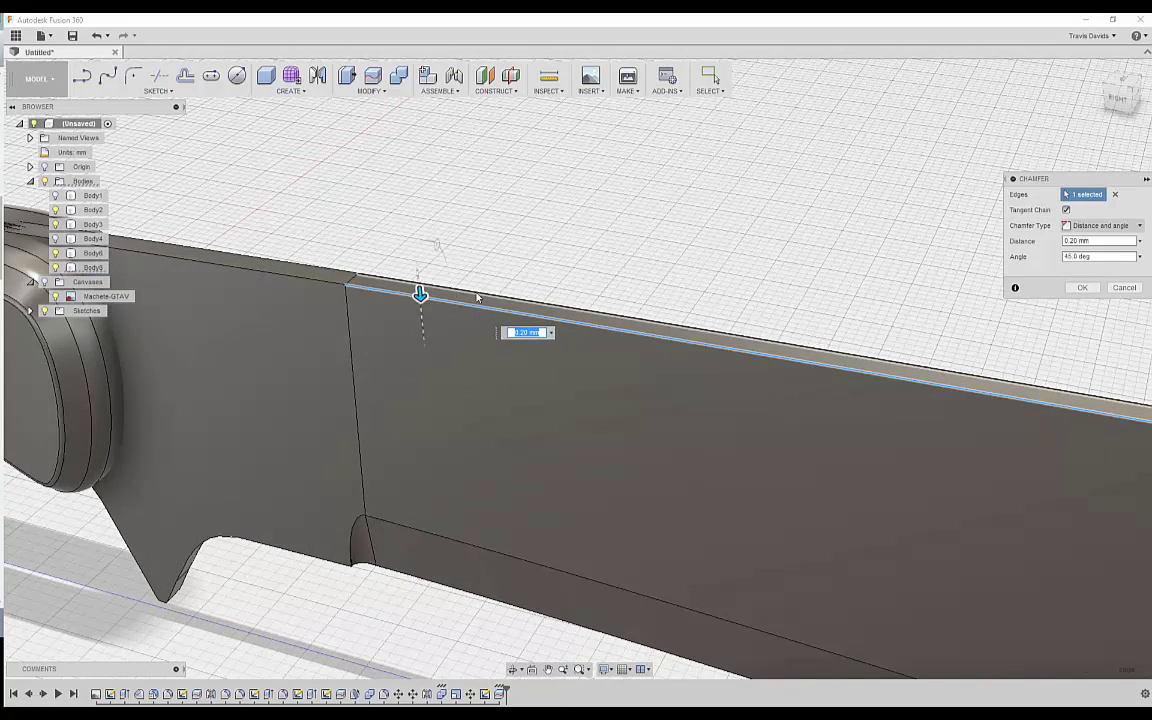
pyautogui.keyDown('shift'); pyautogui.moveTo(435, 290); pyautogui.dragTo(412, 255, button='middle'); pyautogui.keyUp('shift')
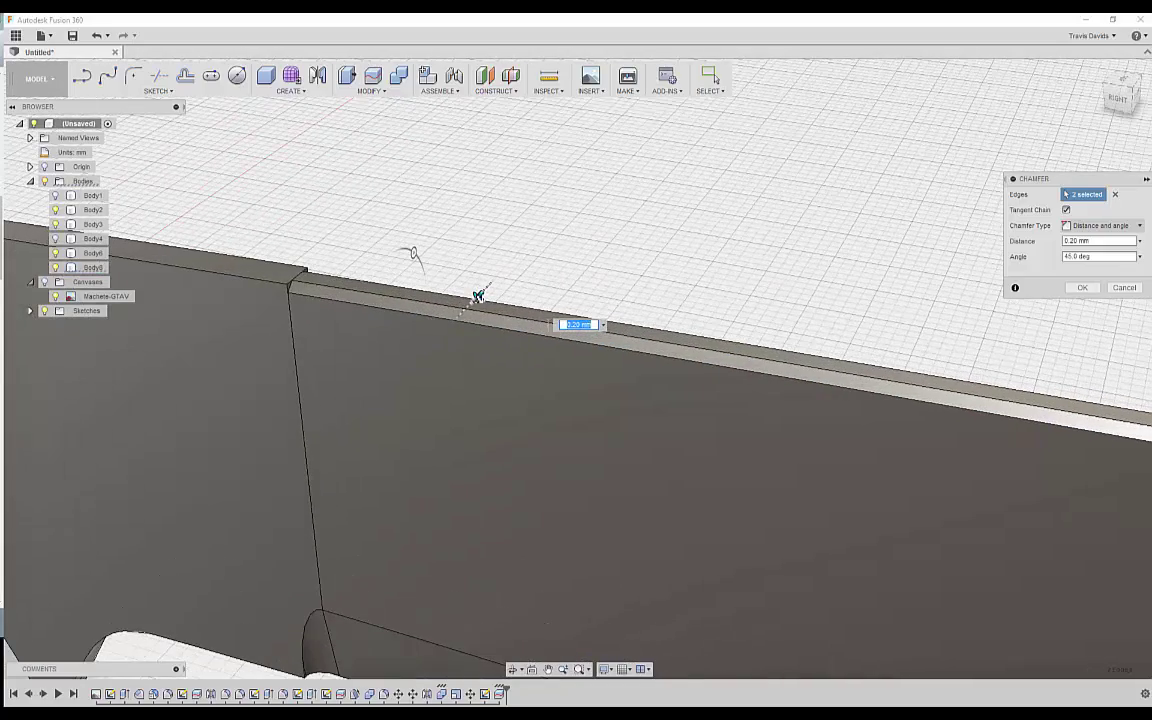
pyautogui.moveTo(478, 296); pyautogui.dragTo(474, 301)
pyautogui.scroll(-6, 337, 465)
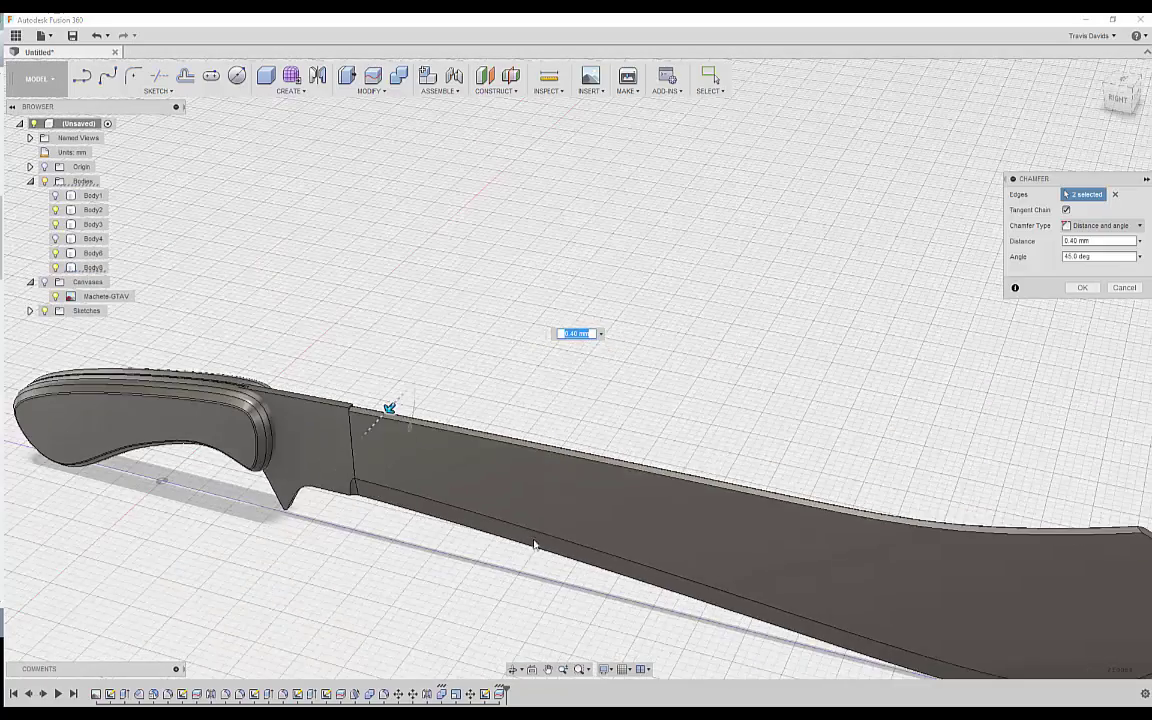
pyautogui.keyDown('shift'); pyautogui.moveTo(535, 543); pyautogui.dragTo(981, 419, button='middle'); pyautogui.keyUp('shift')
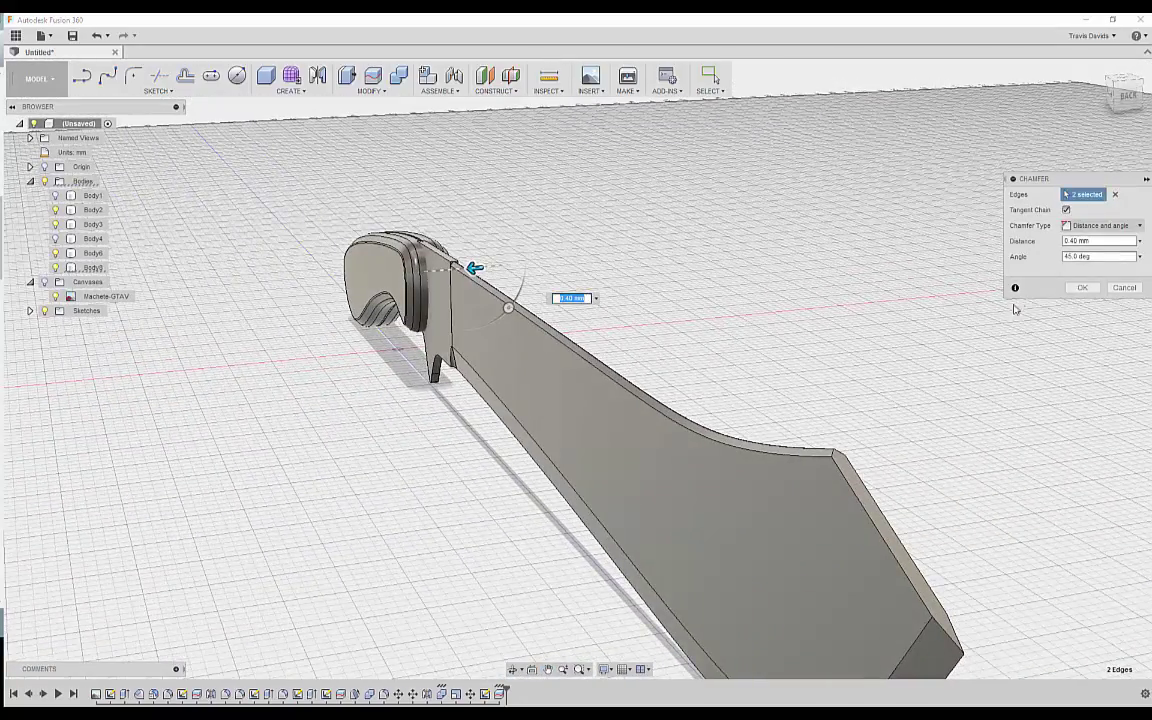
pyautogui.click(1082, 289)
# Start a 0.20 mm, 45-degree chamfer on both long edges of the blade's slanted tip face.
pyautogui.keyDown('shift'); pyautogui.moveTo(661, 321); pyautogui.dragTo(724, 488, button='middle'); pyautogui.keyUp('shift')
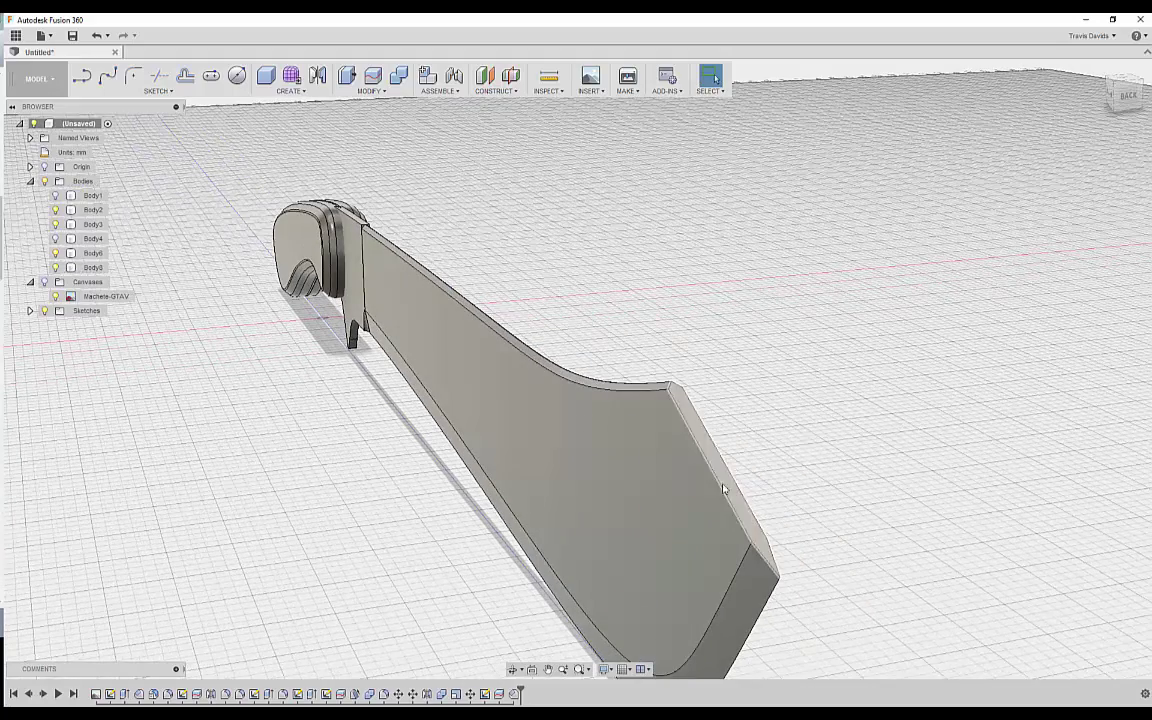
pyautogui.rightClick(748, 403)
pyautogui.click(748, 497)
pyautogui.keyDown('shift'); pyautogui.moveTo(768, 452); pyautogui.dragTo(720, 457, button='middle'); pyautogui.keyUp('shift')
pyautogui.scroll(2, 296, 505)
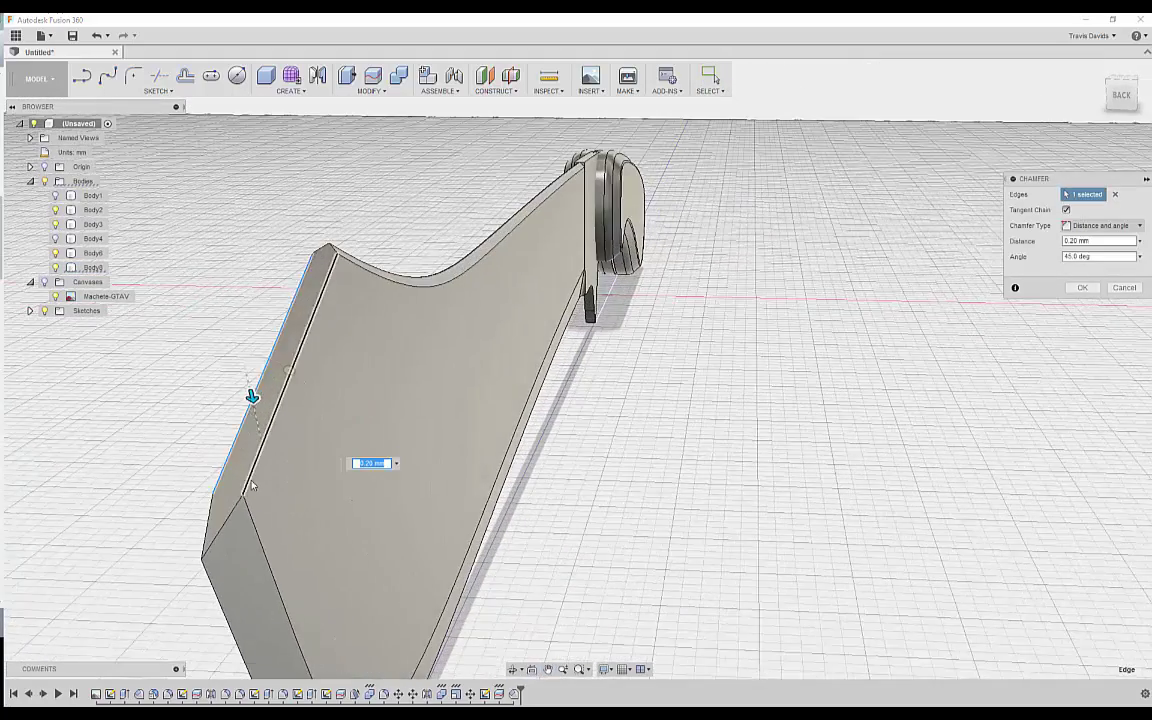
pyautogui.keyDown('shift'); pyautogui.moveTo(160, 472); pyautogui.dragTo(226, 524, button='middle'); pyautogui.keyUp('shift')
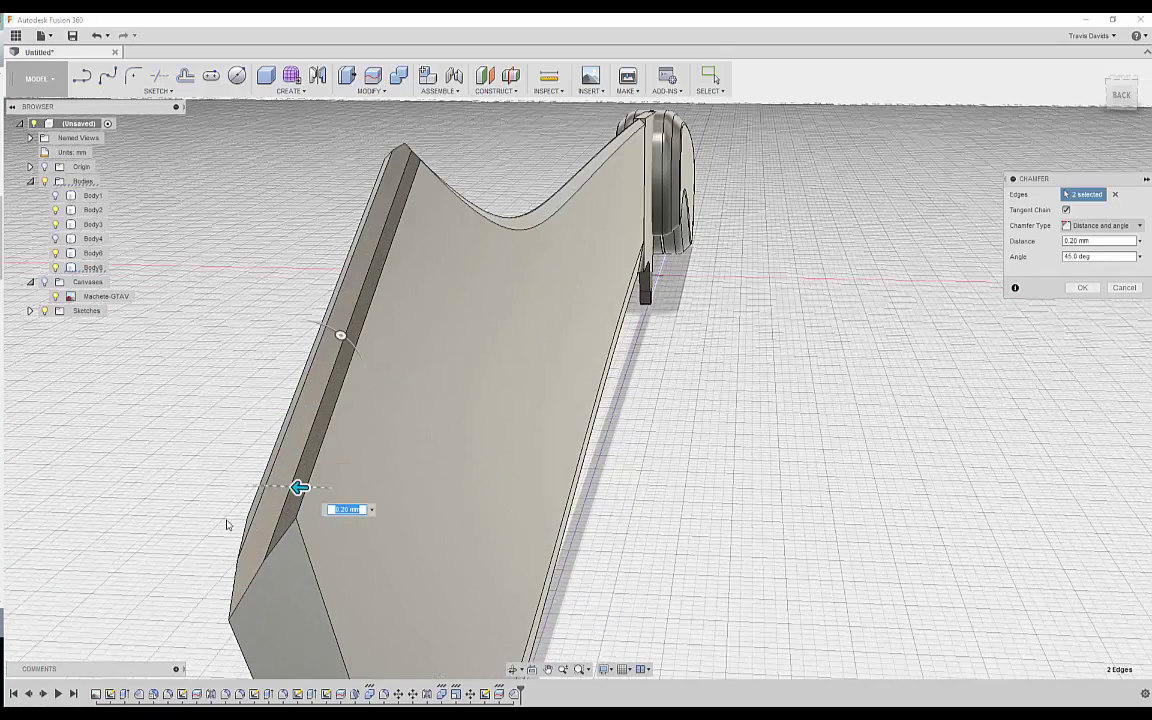
pyautogui.moveTo(300, 487); pyautogui.dragTo(283, 487)
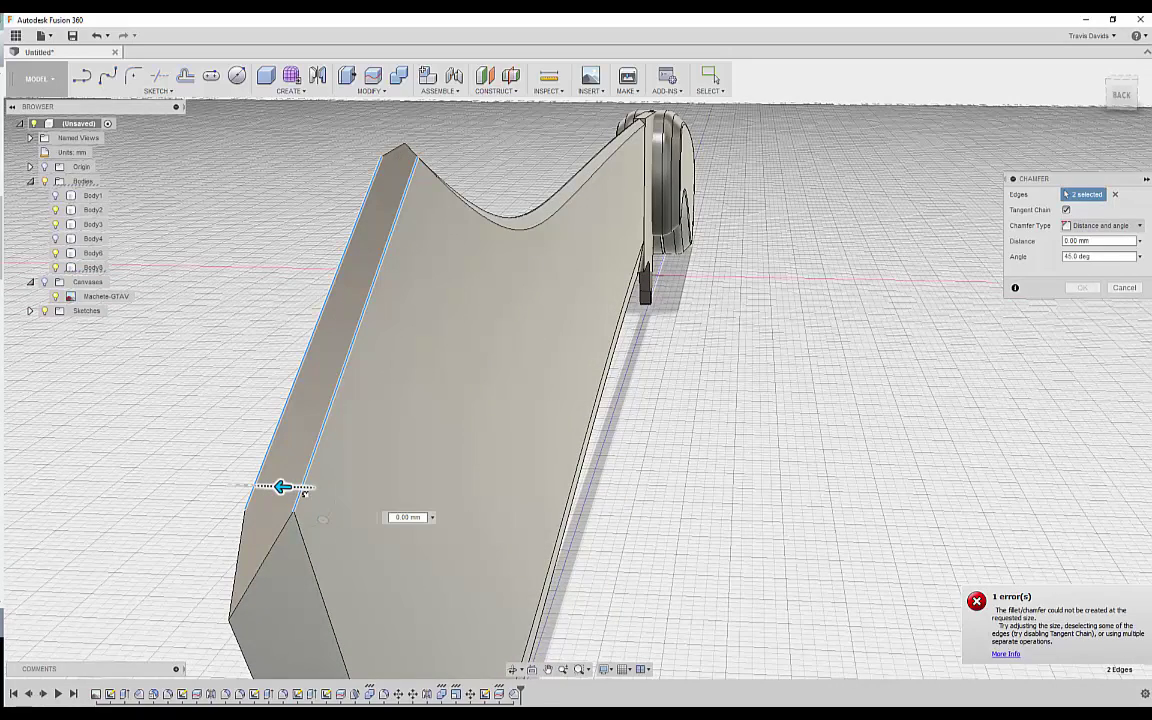
pyautogui.scroll(3, 321, 484)
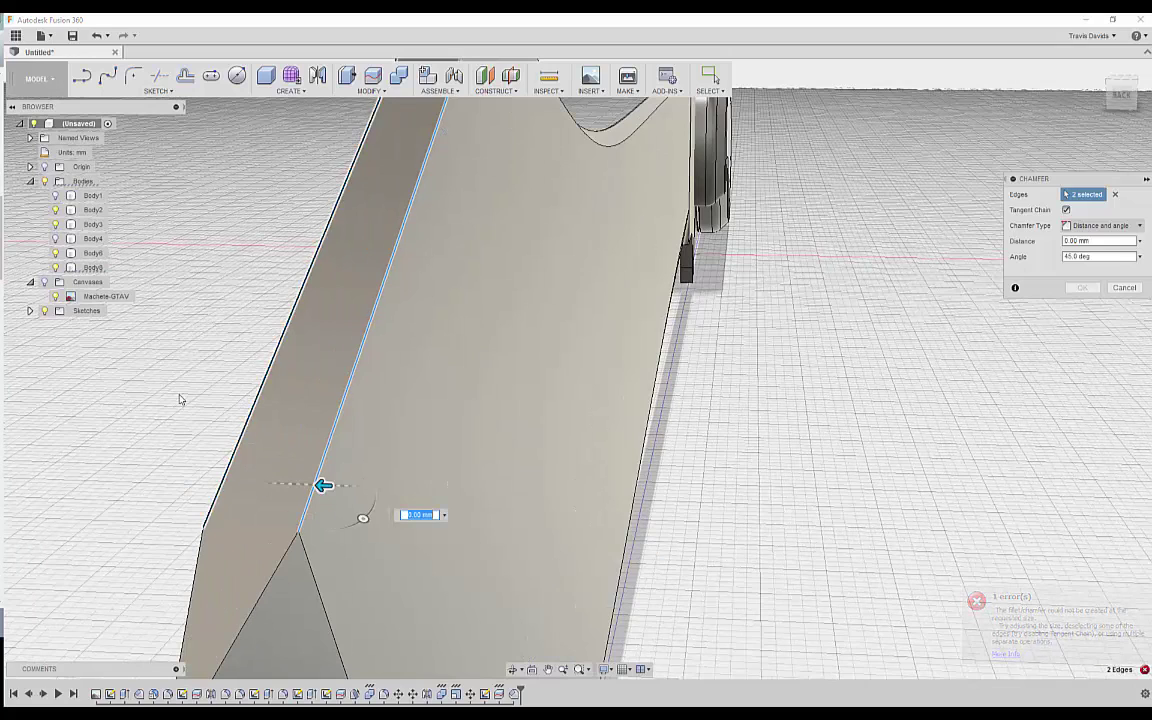
pyautogui.keyDown('shift'); pyautogui.moveTo(180, 399); pyautogui.dragTo(316, 476, button='middle'); pyautogui.keyUp('shift')
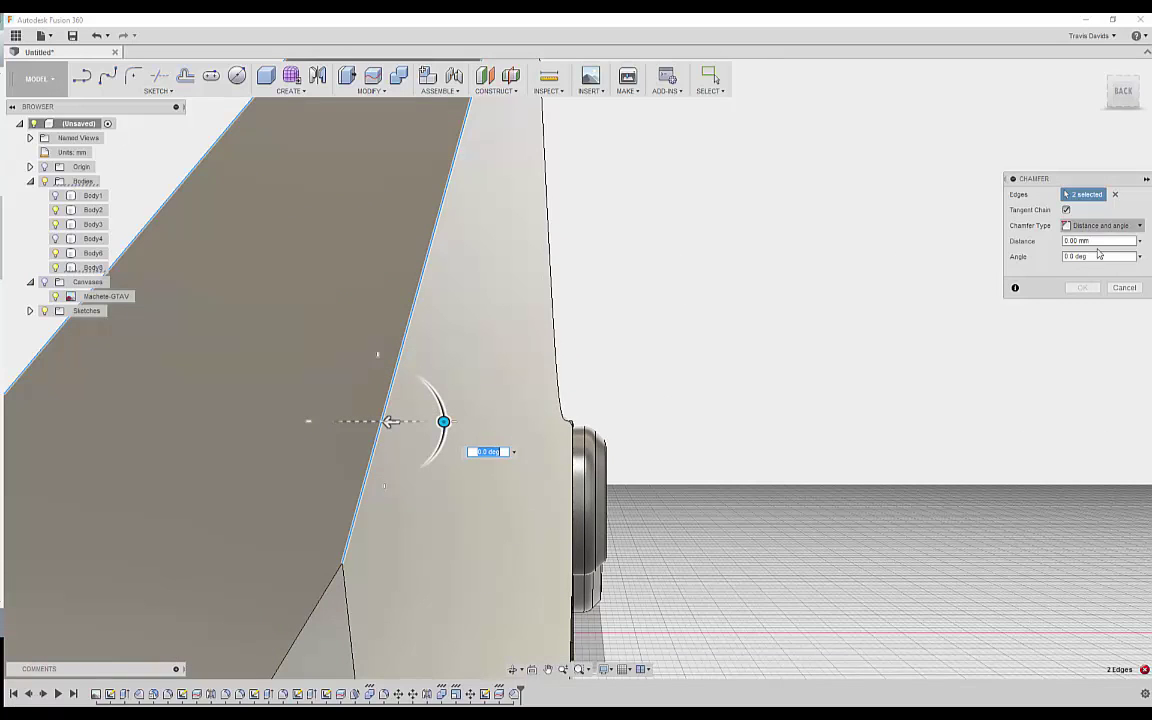
pyautogui.click(1122, 288)
# Chamfer the two long edges of the slanted face at the blade's tip with a 0.42 mm distance and 45 degree angle.
pyautogui.rightClick(640, 302)
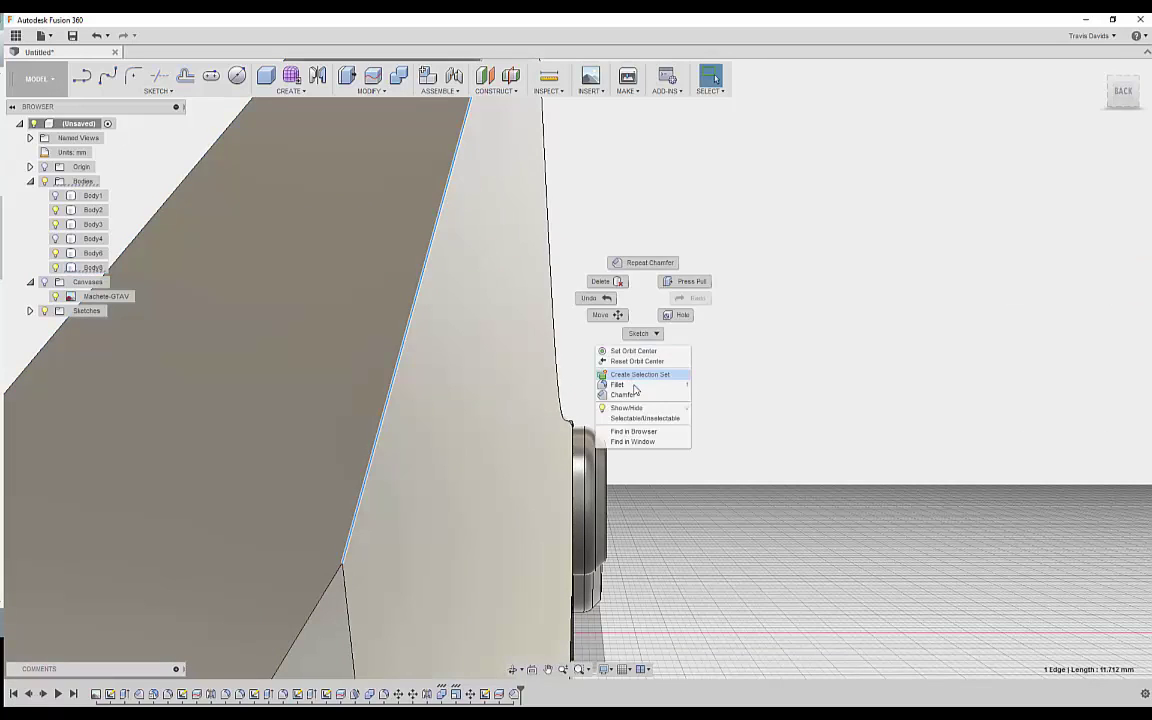
pyautogui.click(610, 262)
pyautogui.click(383, 410)
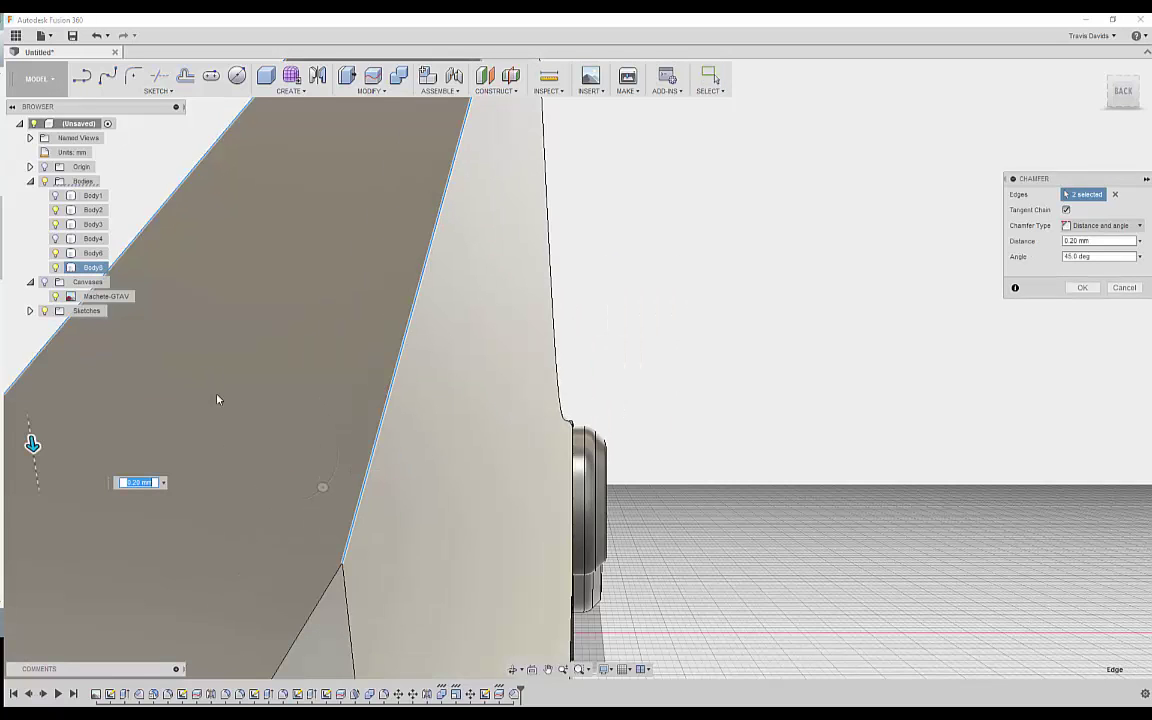
pyautogui.moveTo(65, 365); pyautogui.dragTo(163, 367, button='middle')
pyautogui.scroll(-2, 163, 367)
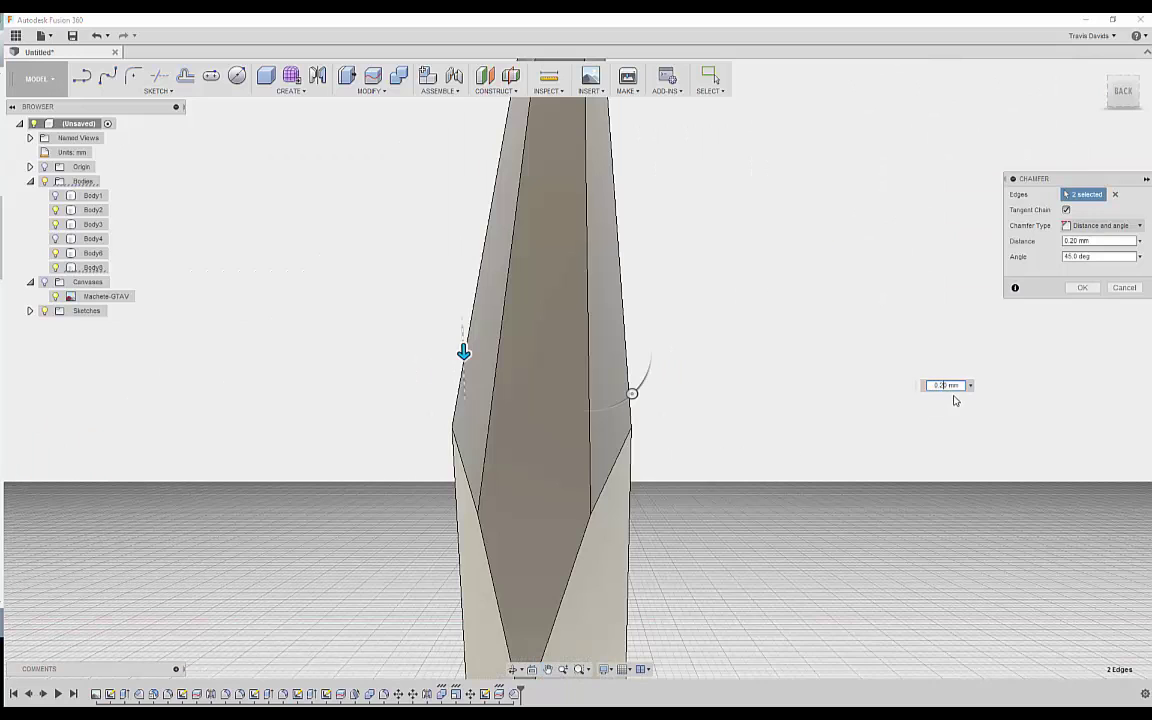
pyautogui.press('Return')
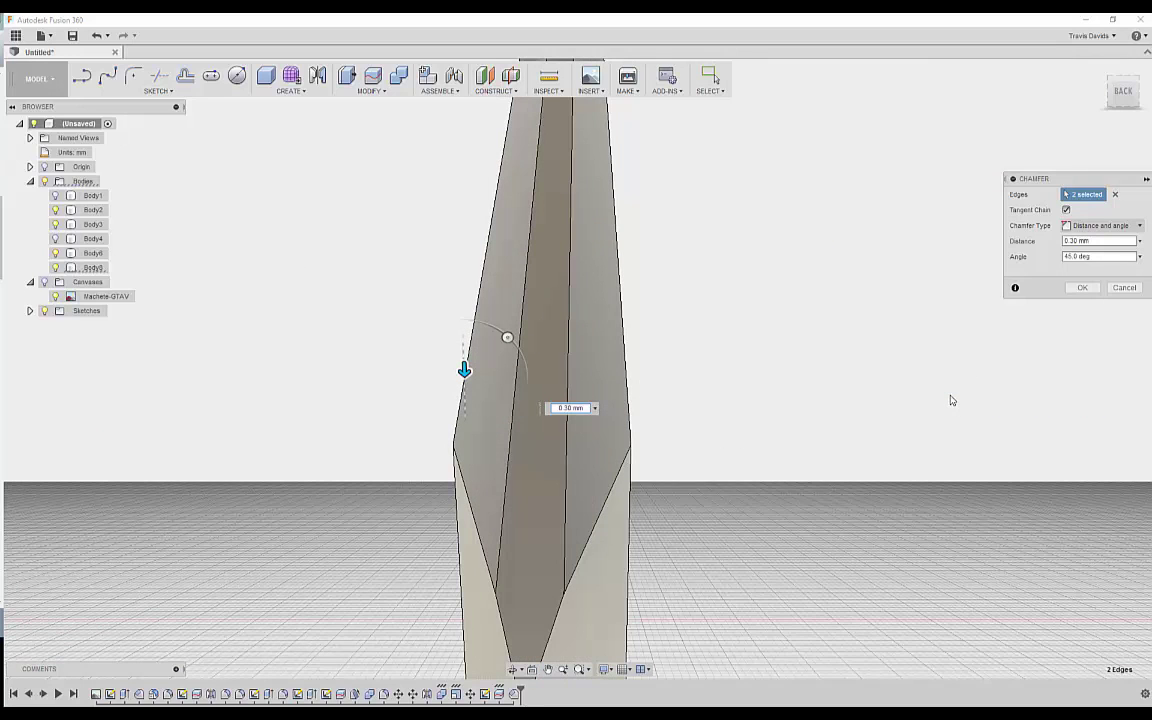
pyautogui.press('Return')
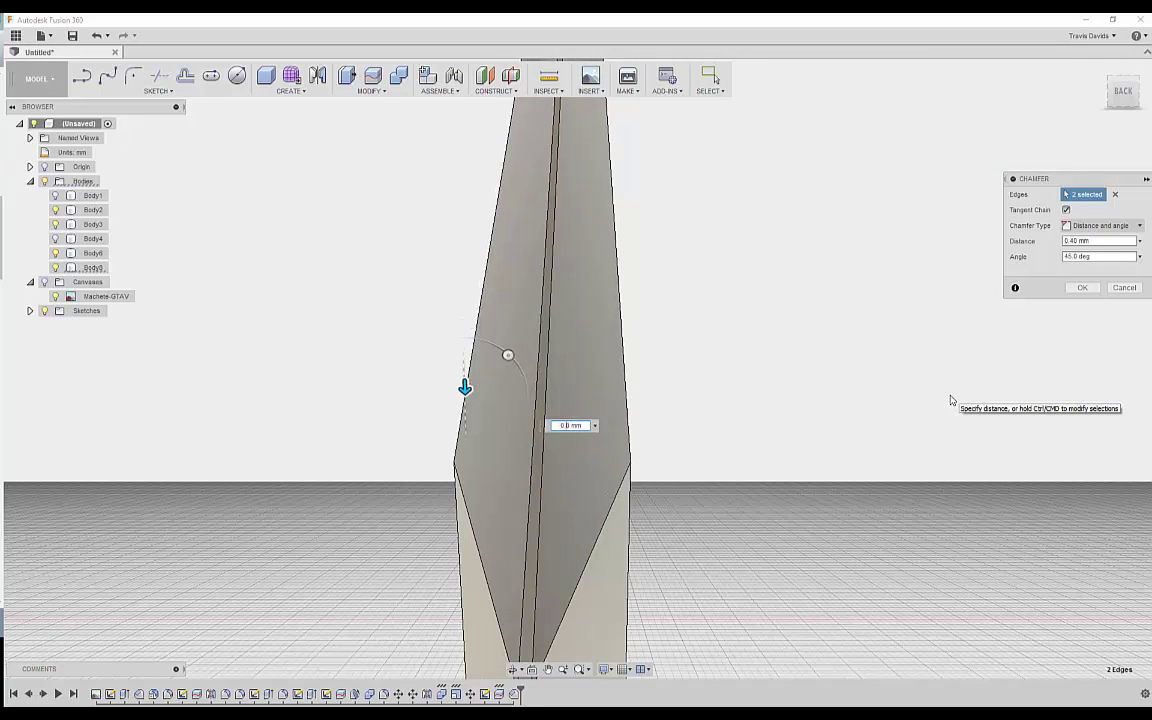
pyautogui.press('Return')
pyautogui.press('Return')
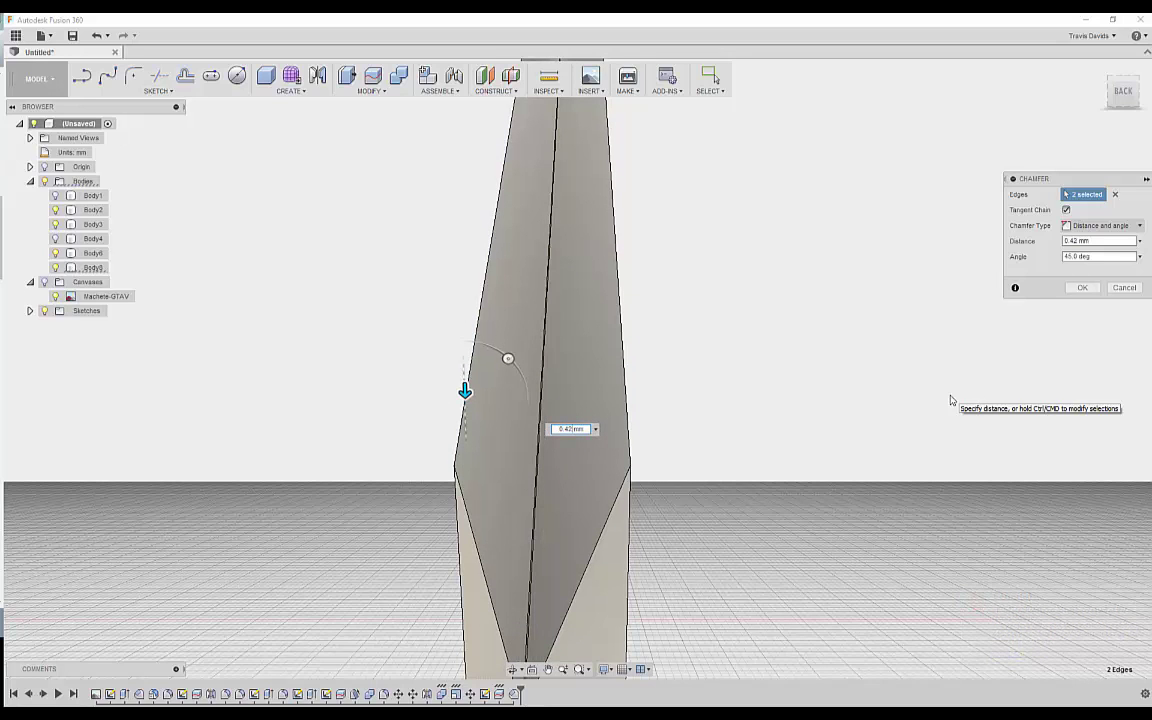
pyautogui.scroll(-4, 424, 316)
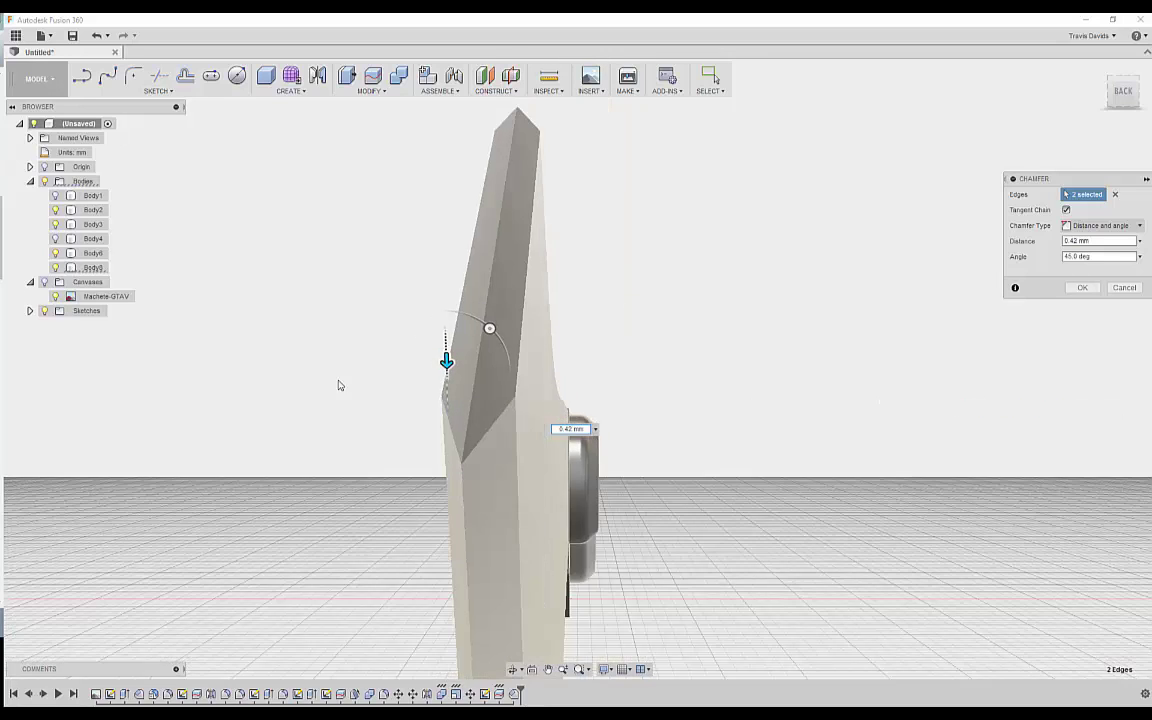
pyautogui.keyDown('shift'); pyautogui.moveTo(270, 374); pyautogui.dragTo(321, 400, button='middle'); pyautogui.keyUp('shift')
pyautogui.scroll(4, 321, 400)
pyautogui.scroll(-5, 318, 396)
pyautogui.moveTo(200, 276); pyautogui.dragTo(424, 306, button='middle')
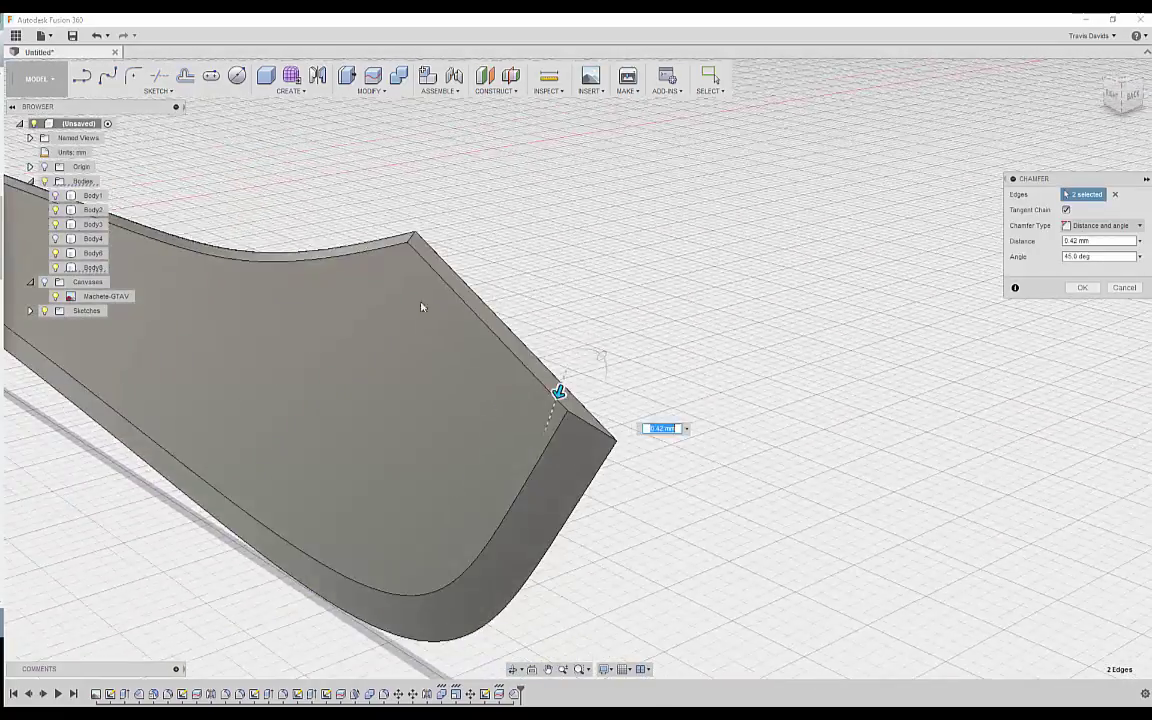
pyautogui.keyDown('shift'); pyautogui.moveTo(522, 266); pyautogui.dragTo(636, 276, button='middle'); pyautogui.keyUp('shift')
pyautogui.click(1081, 288)
# Preview the machete in the Render workspace, viewing it from the side, and return to the Model workspace.
pyautogui.keyDown('shift'); pyautogui.moveTo(608, 263); pyautogui.dragTo(700, 235, button='middle'); pyautogui.keyUp('shift')
pyautogui.click(33, 88)
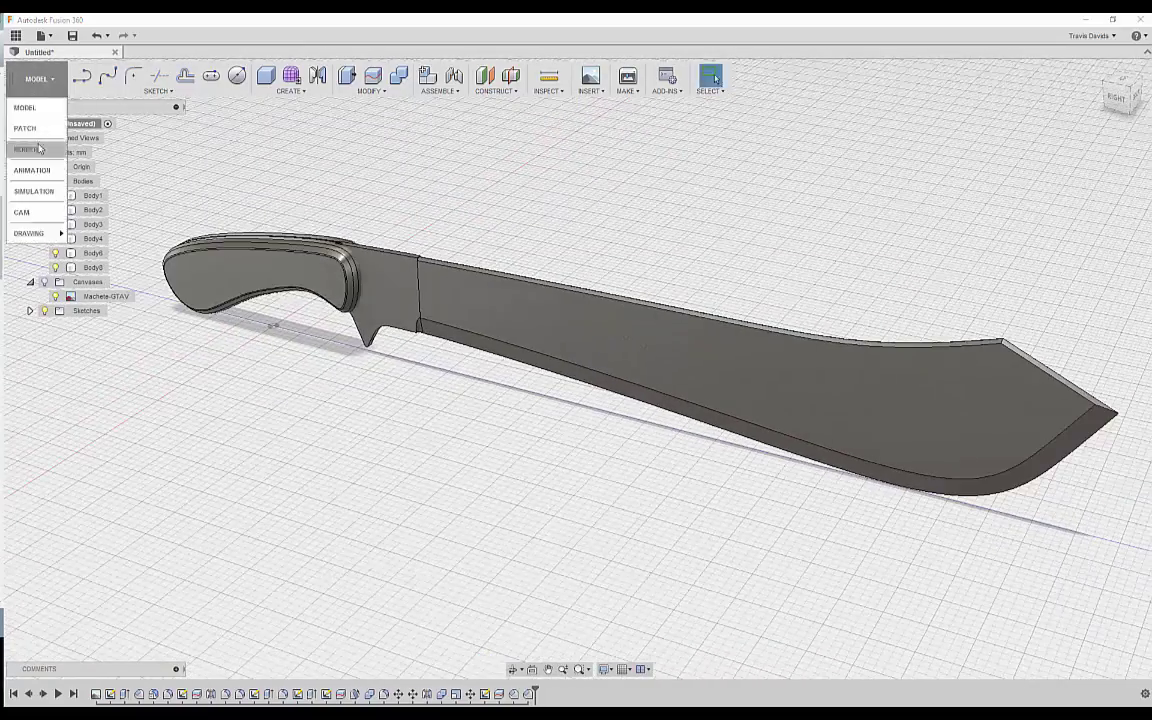
pyautogui.click(40, 149)
pyautogui.keyDown('shift'); pyautogui.moveTo(707, 334); pyautogui.dragTo(453, 180, button='middle'); pyautogui.keyUp('shift')
pyautogui.scroll(-2, 453, 180)
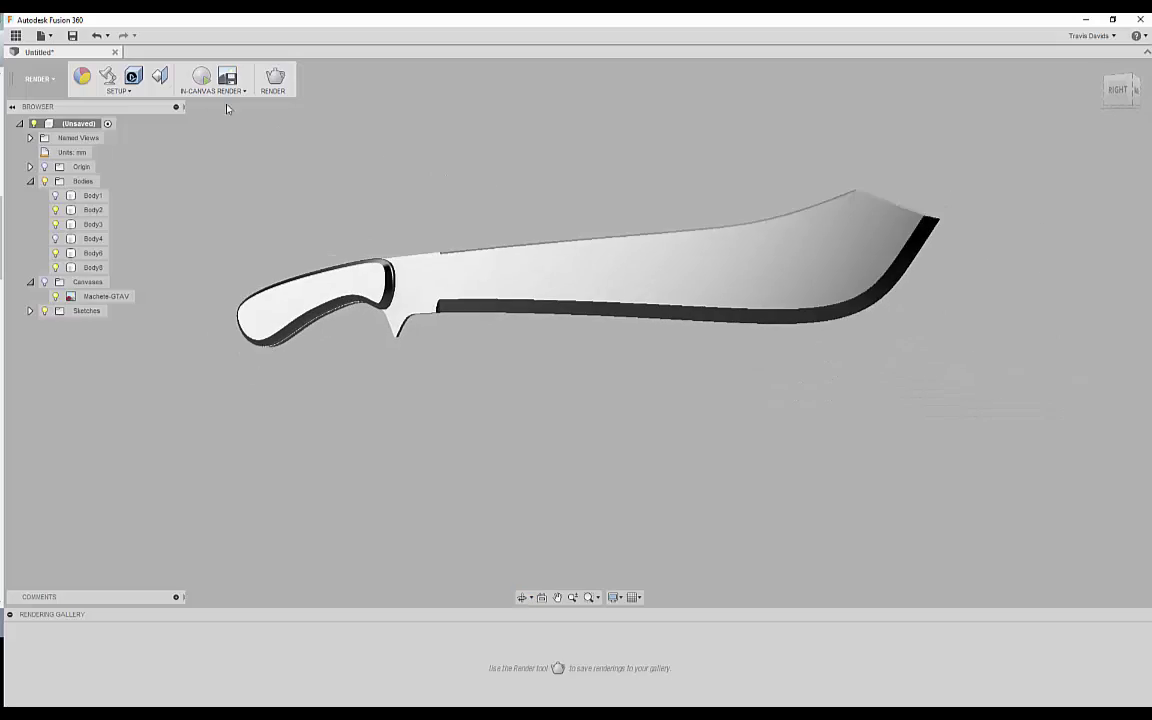
pyautogui.click(39, 79)
pyautogui.click(35, 112)
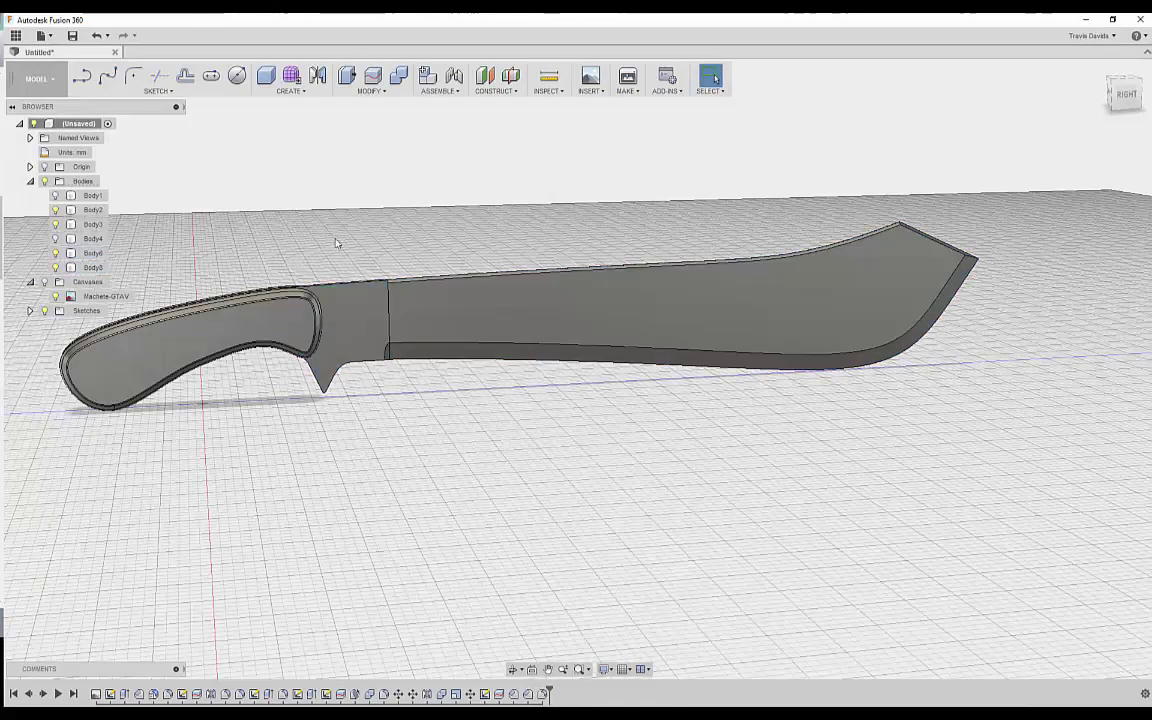
# Combine the blade body with the adjoining section next to the handle using the Join operation.
pyautogui.keyDown('shift'); pyautogui.moveTo(337, 244); pyautogui.dragTo(396, 435, button='middle'); pyautogui.keyUp('shift')
pyautogui.scroll(2, 383, 341)
pyautogui.moveTo(383, 341); pyautogui.dragTo(358, 382, button='middle')
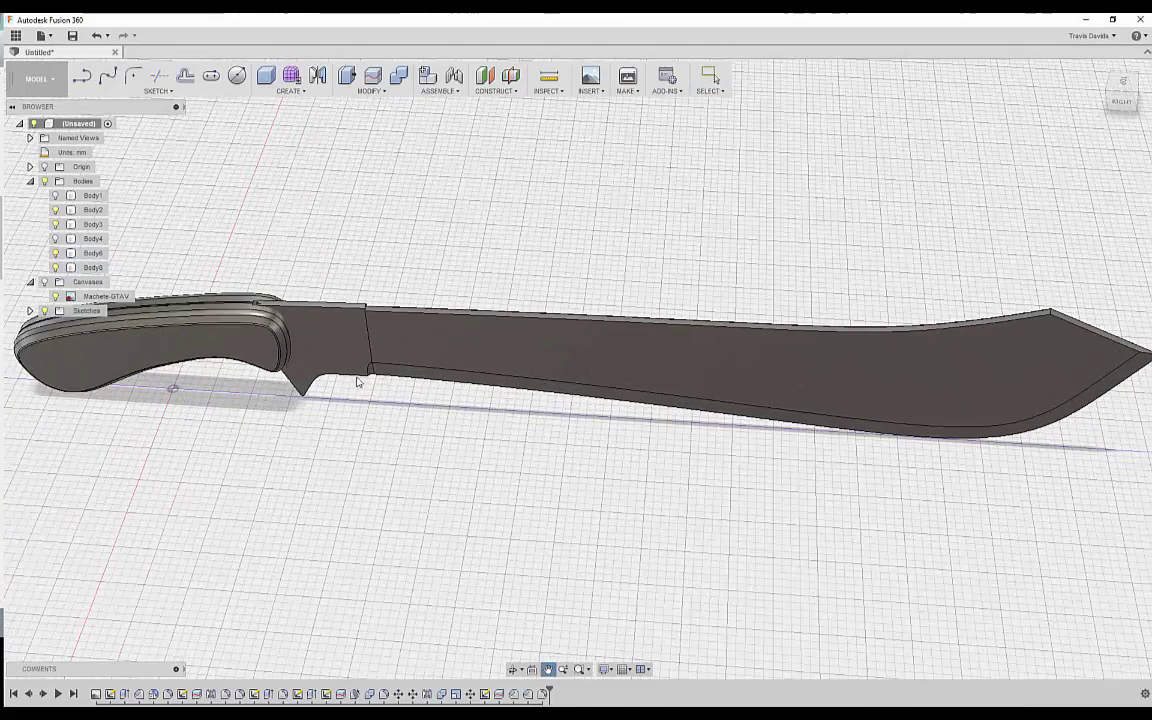
pyautogui.click(399, 77)
pyautogui.click(367, 340)
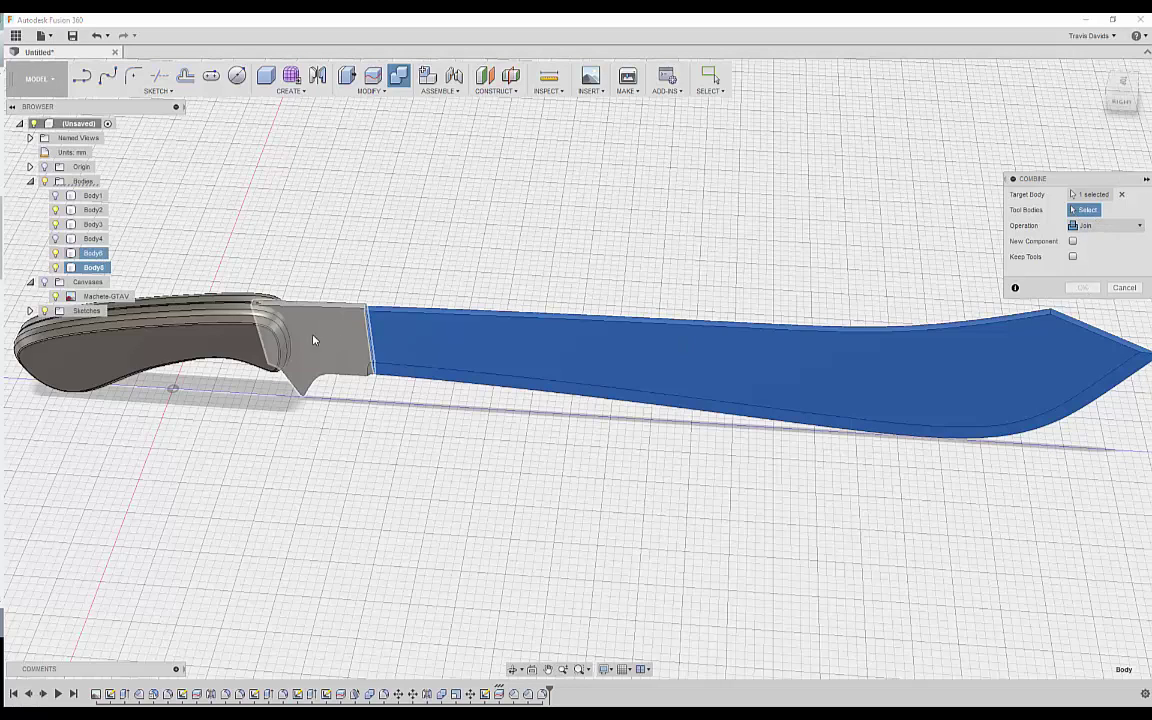
pyautogui.click(345, 337)
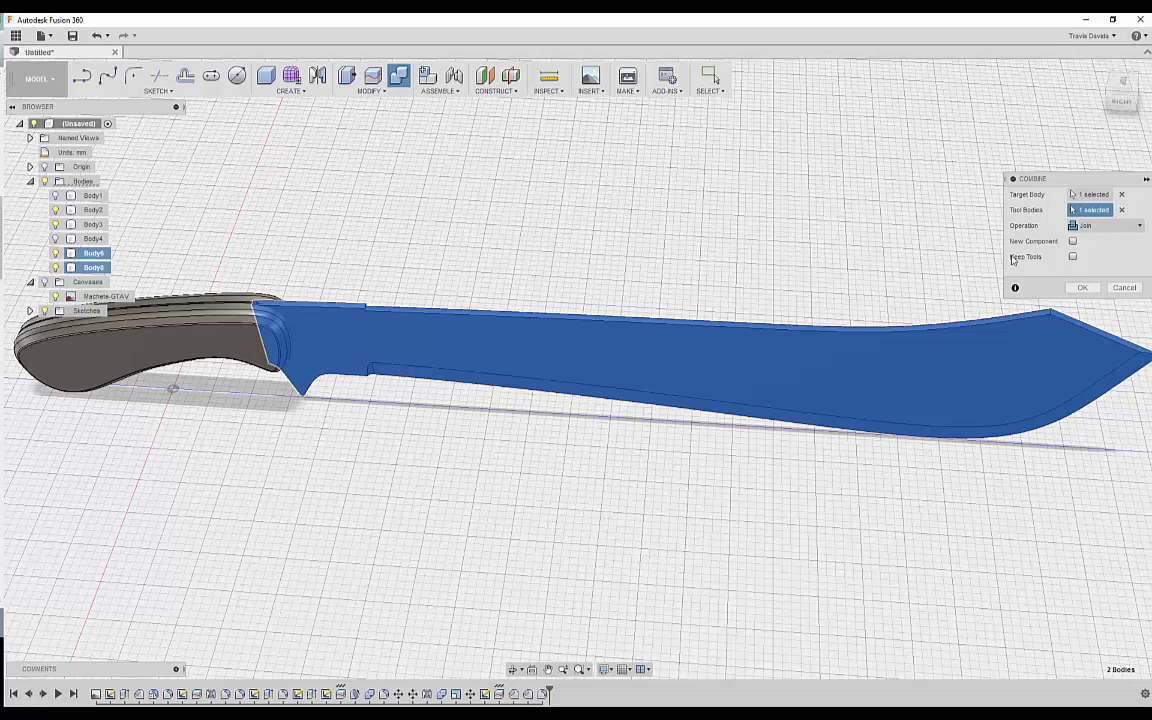
pyautogui.click(1083, 289)
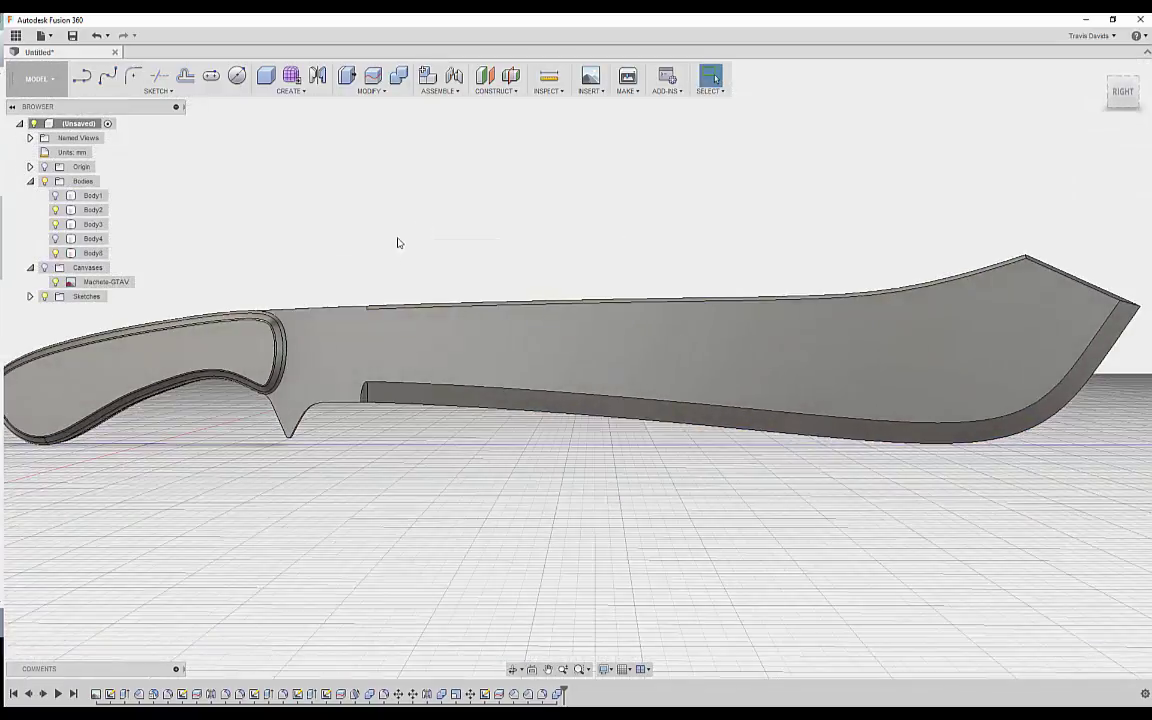
# Examine from above how the blade's end meets the gap between the two handle halves.
pyautogui.keyDown('shift'); pyautogui.moveTo(397, 243); pyautogui.dragTo(506, 341, button='middle'); pyautogui.keyUp('shift')
pyautogui.scroll(5, 506, 341)
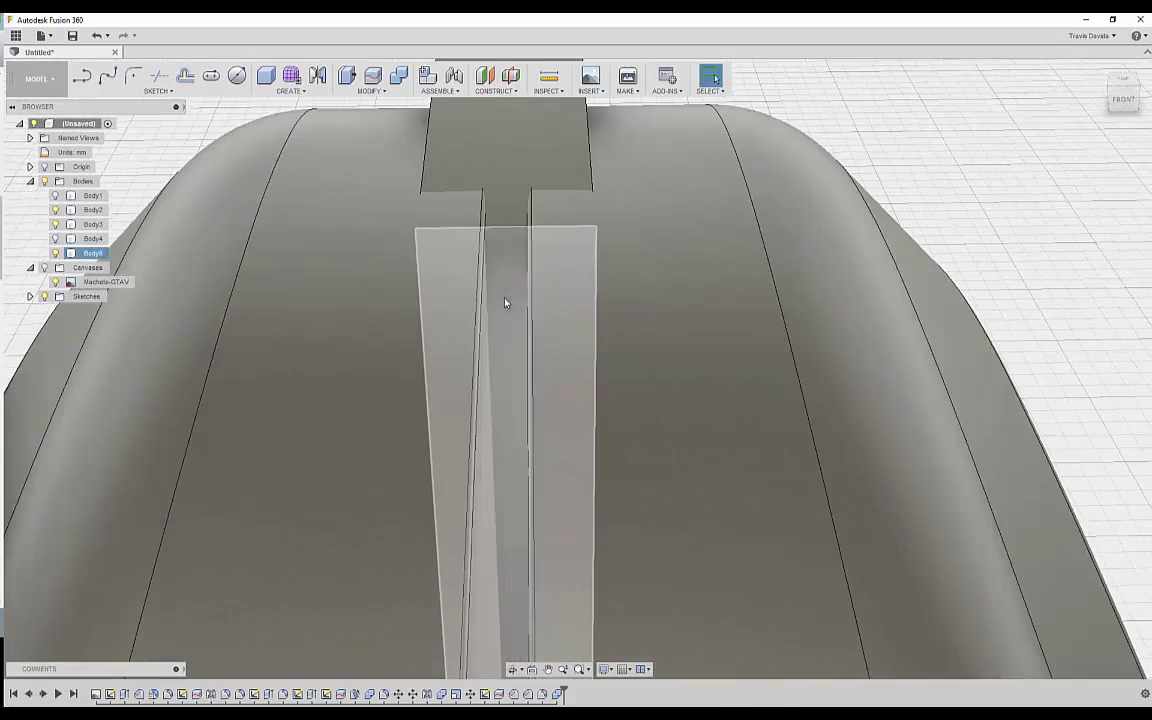
pyautogui.click(506, 275)
pyautogui.scroll(-5, 776, 386)
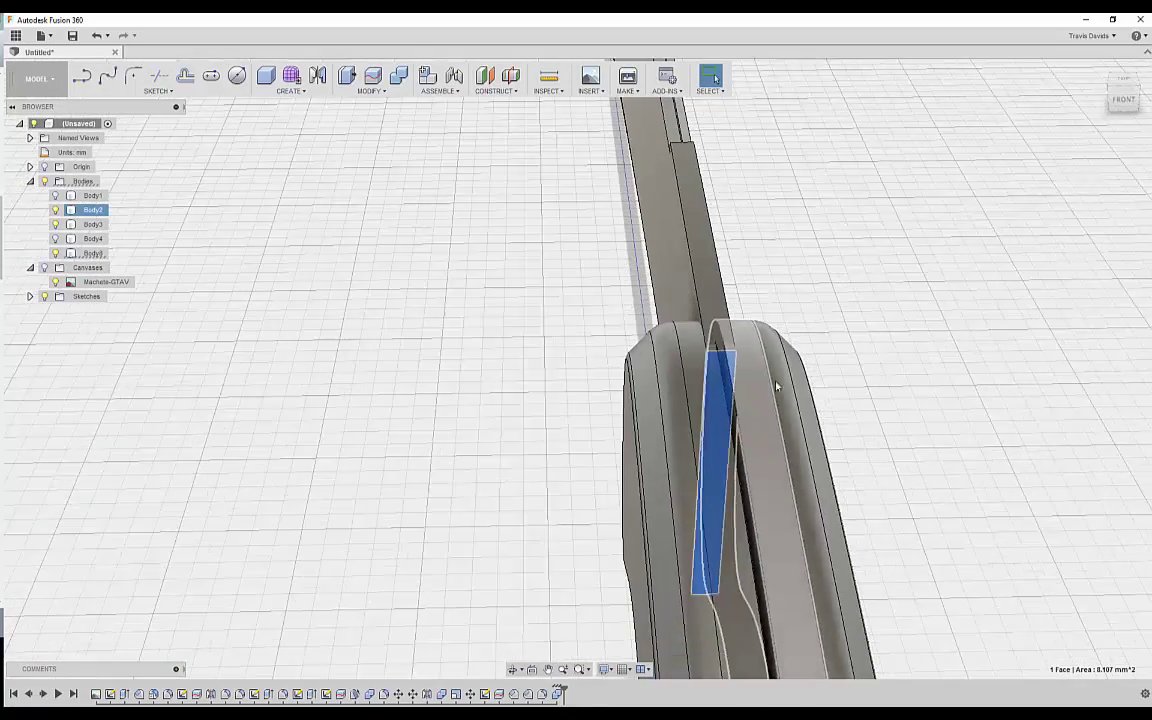
pyautogui.keyDown('shift'); pyautogui.moveTo(828, 427); pyautogui.dragTo(828, 474, button='middle'); pyautogui.keyUp('shift')
pyautogui.click(529, 223)
pyautogui.keyDown('shift'); pyautogui.moveTo(540, 235); pyautogui.dragTo(684, 363, button='middle'); pyautogui.keyUp('shift')
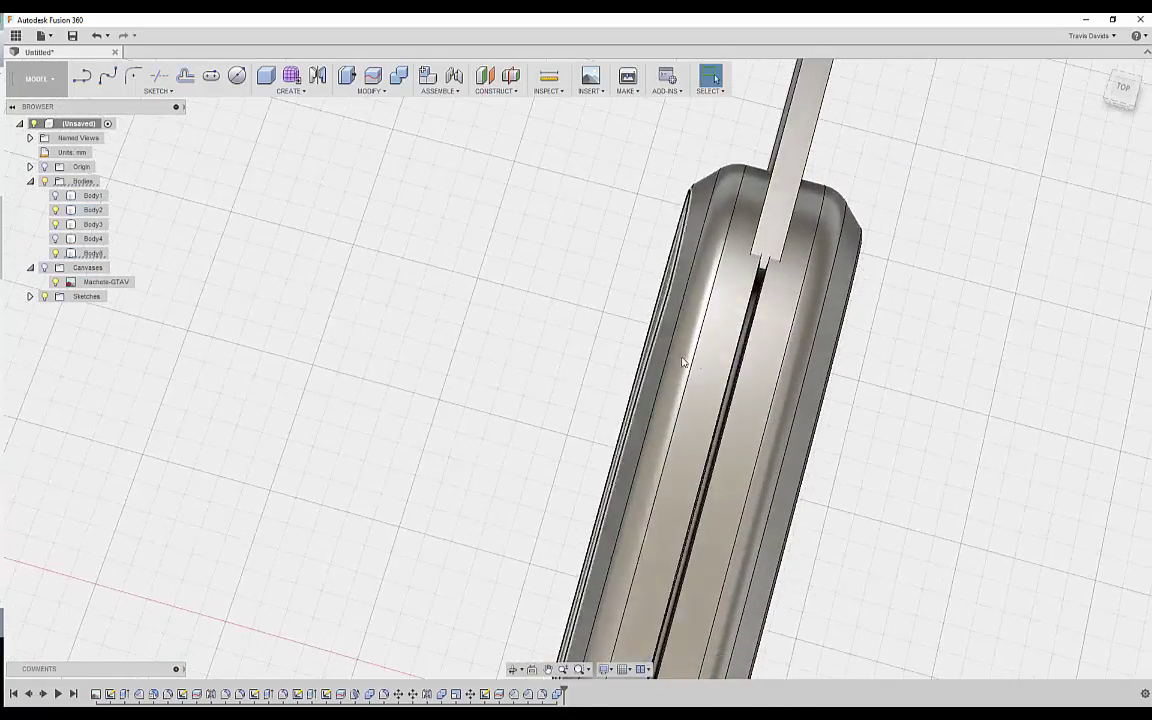
pyautogui.click(690, 364)
# Move handle half Body3 outward by -0.30 mm in X so it sits flush against the blade's side.
pyautogui.click(92, 226)
pyautogui.keyDown('shift'); pyautogui.moveTo(328, 318); pyautogui.dragTo(517, 316, button='middle'); pyautogui.keyUp('shift')
pyautogui.click(1122, 90)
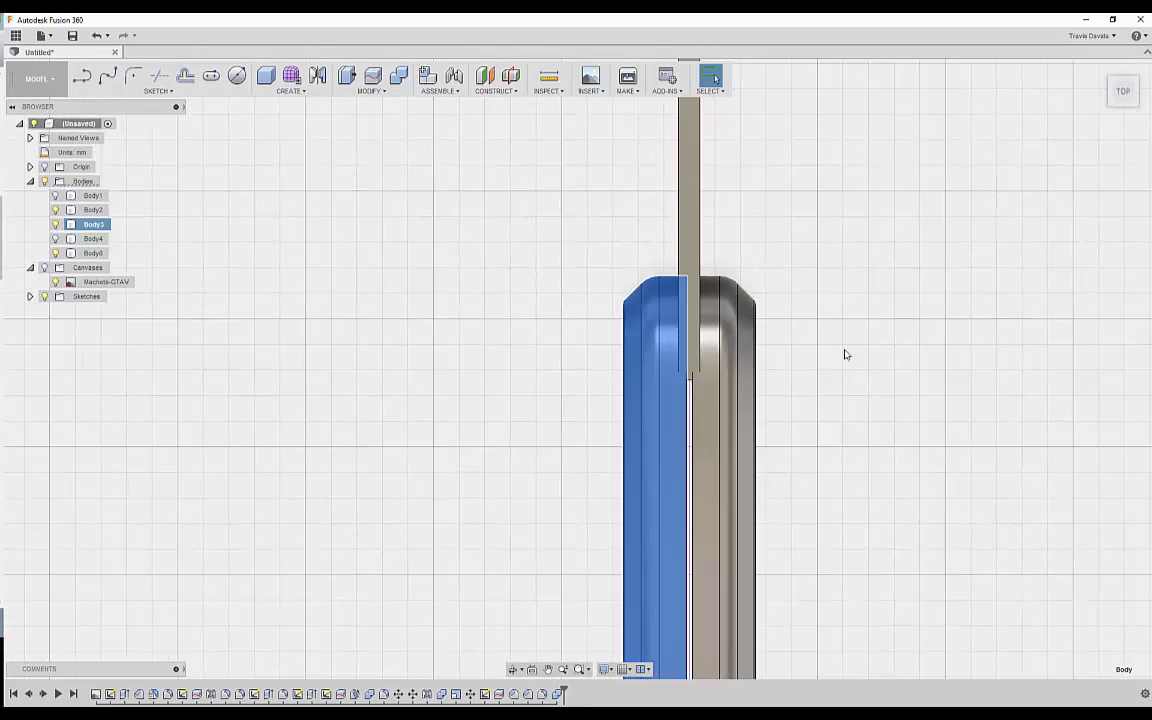
pyautogui.scroll(2, 818, 375)
pyautogui.scroll(2, 760, 400)
pyautogui.scroll(1, 742, 413)
pyautogui.press('m')
pyautogui.scroll(-2, 815, 475)
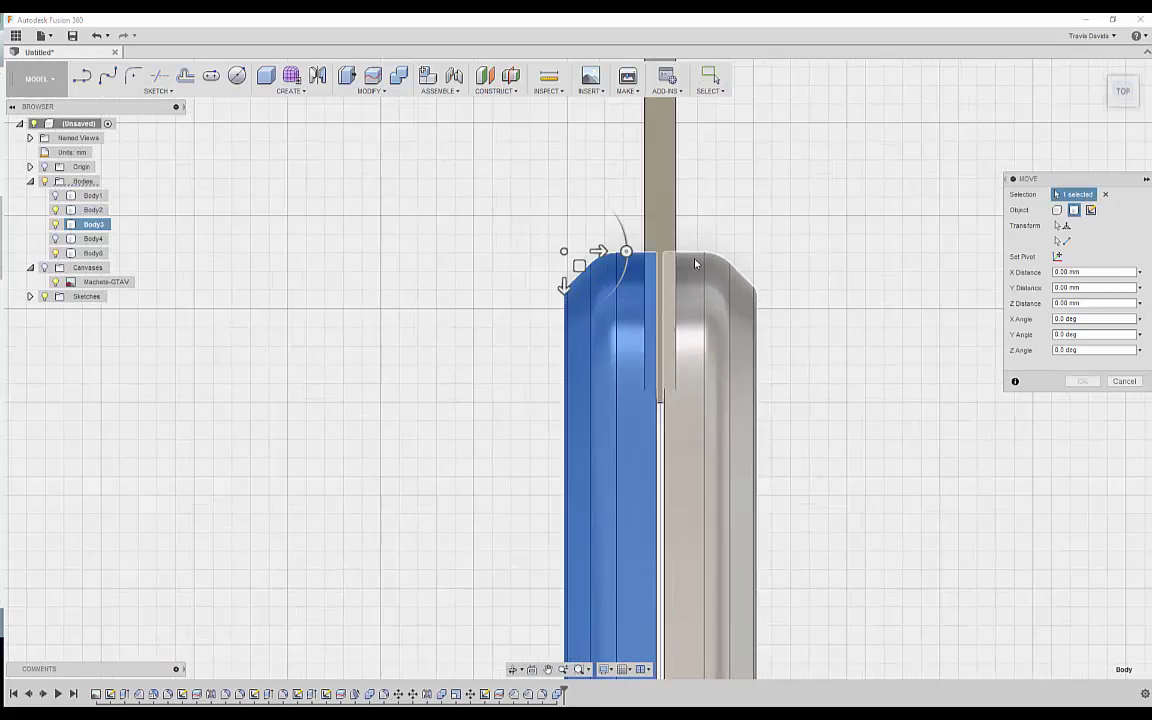
pyautogui.scroll(5, 685, 267)
pyautogui.moveTo(499, 233); pyautogui.dragTo(478, 232)
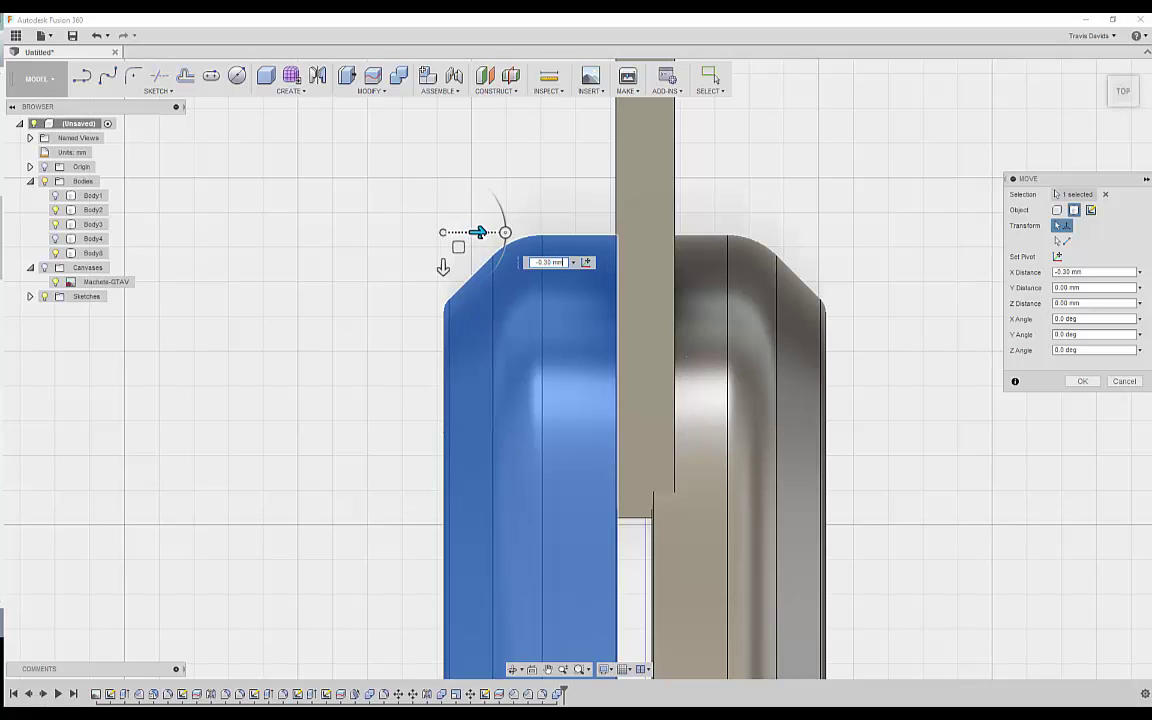
pyautogui.click(1096, 383)
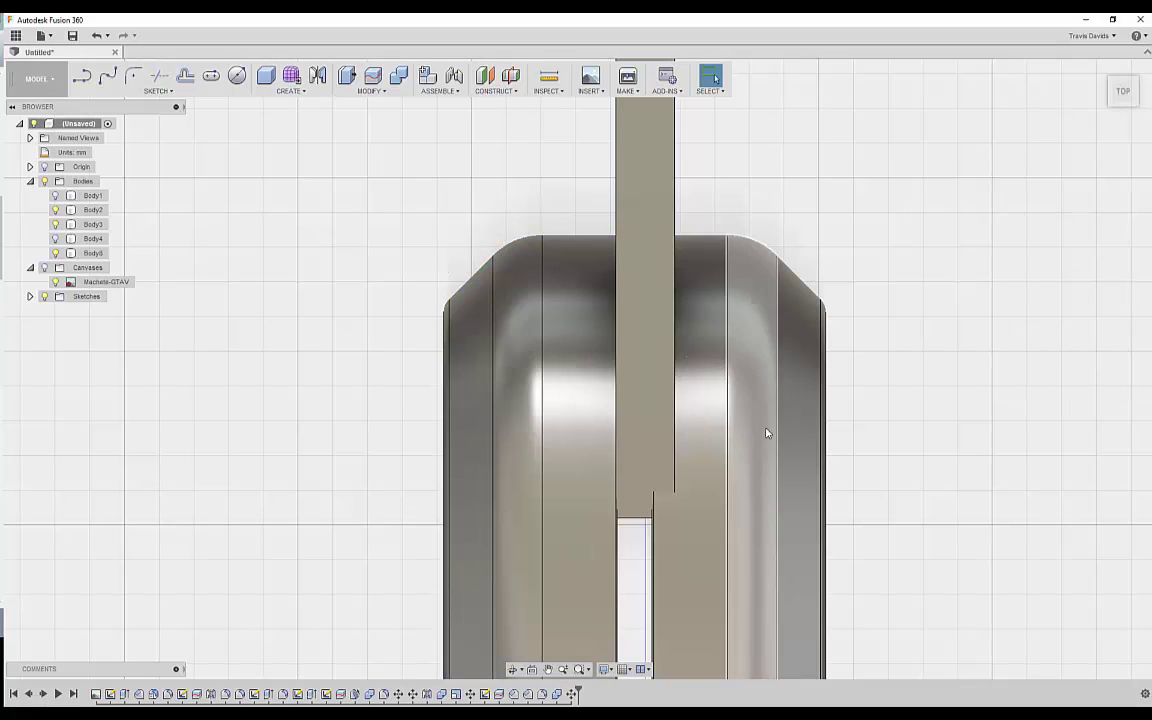
# Move the opposite handle half, Body2, outward by 0.30 mm in X against the blade's other side.
pyautogui.click(93, 211)
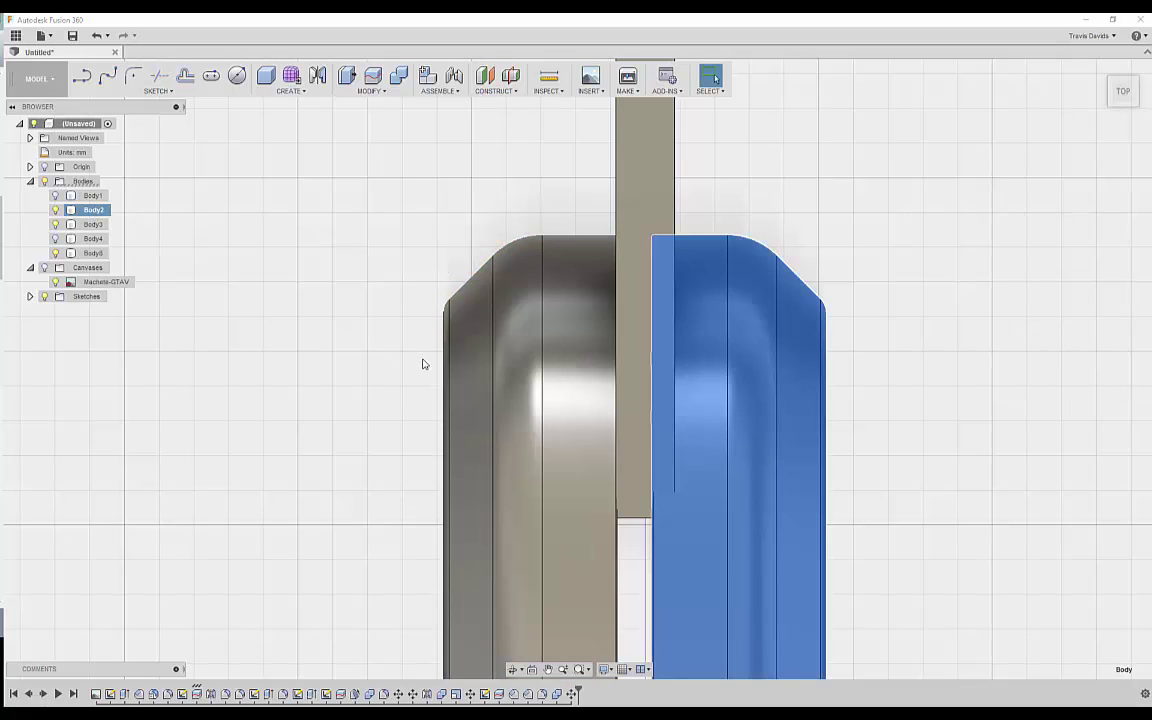
pyautogui.press('m')
pyautogui.moveTo(702, 237)
pyautogui.mouseDown()
pyautogui.moveTo(726, 241)
pyautogui.moveTo(714, 243)
pyautogui.mouseUp()
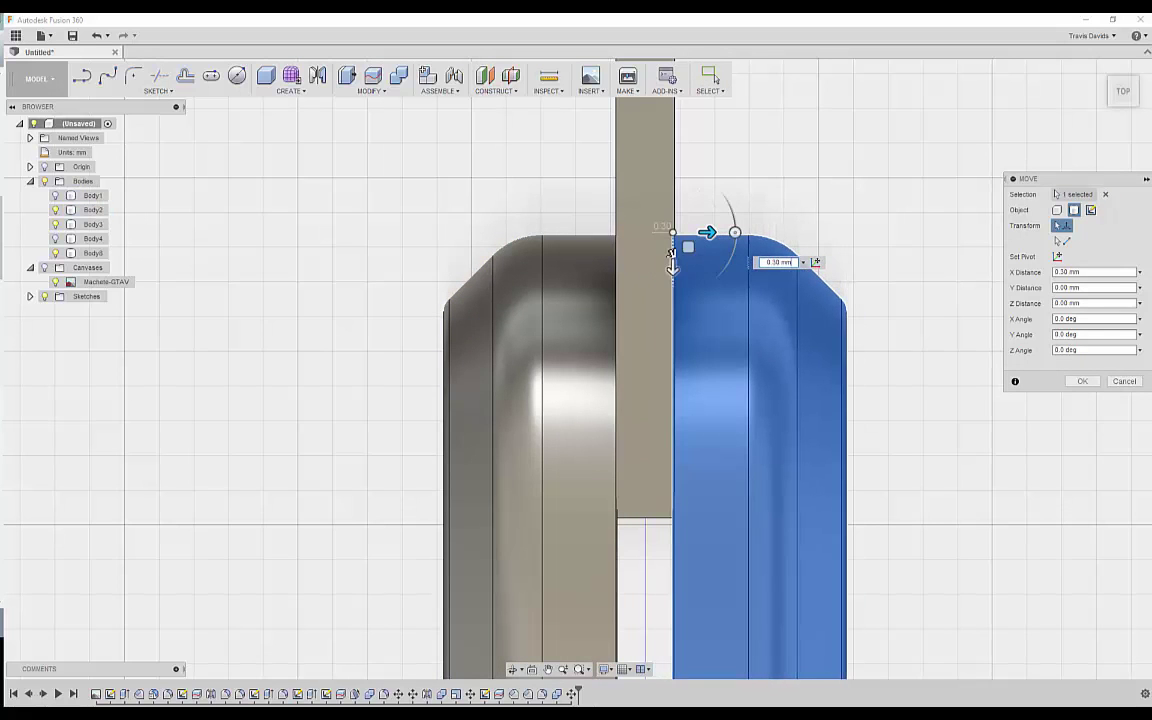
pyautogui.click(1082, 381)
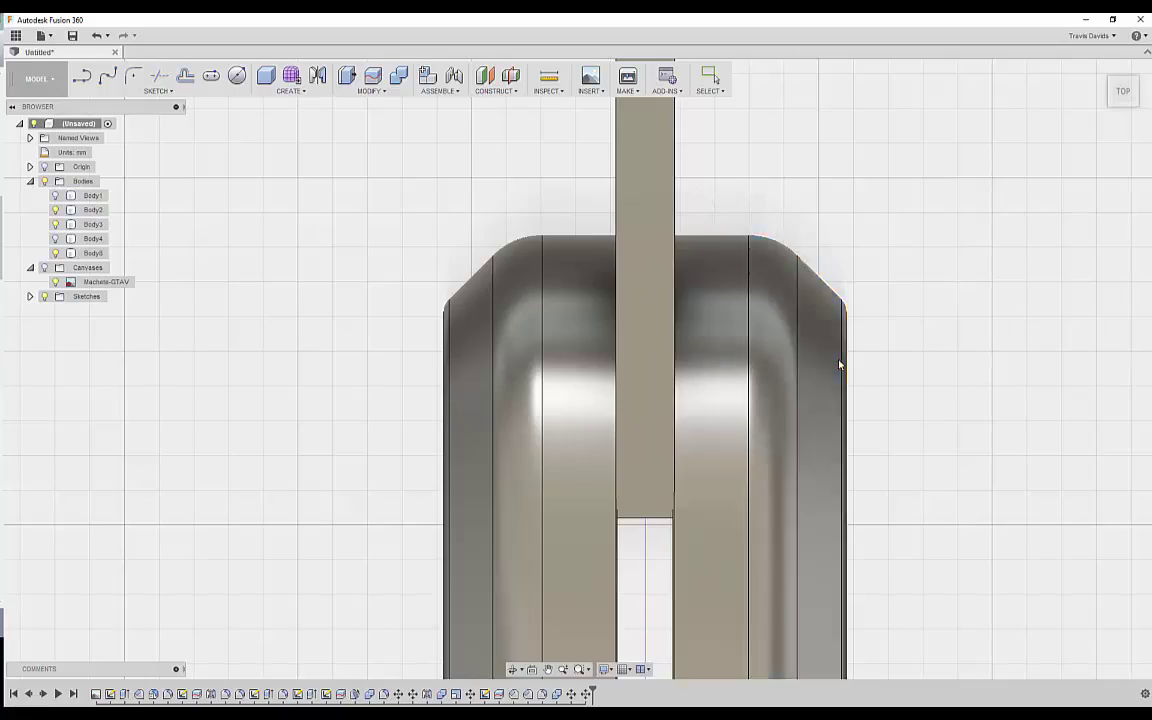
# Try to extrude the blade's end face 3 mm into the gap between the handle halves with the Intersect operation.
pyautogui.scroll(-3, 843, 368)
pyautogui.scroll(-5, 846, 370)
pyautogui.moveTo(941, 383); pyautogui.dragTo(856, 373, button='middle')
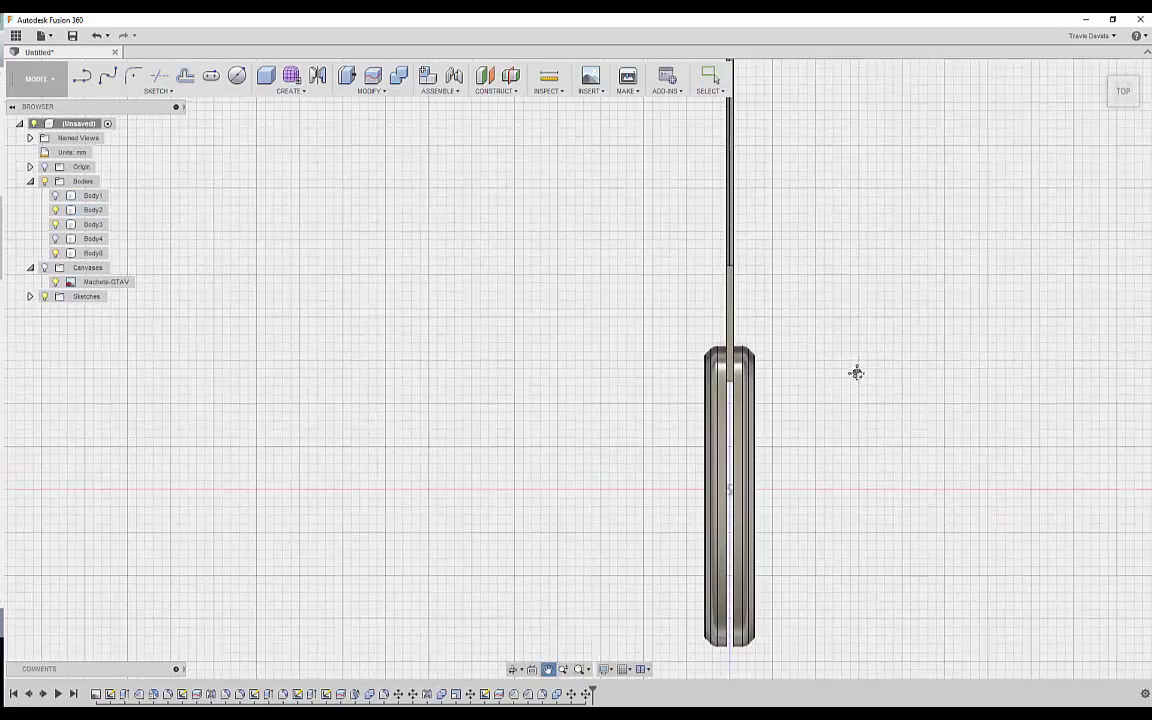
pyautogui.keyDown('shift'); pyautogui.moveTo(808, 431); pyautogui.dragTo(848, 497, button='middle'); pyautogui.keyUp('shift')
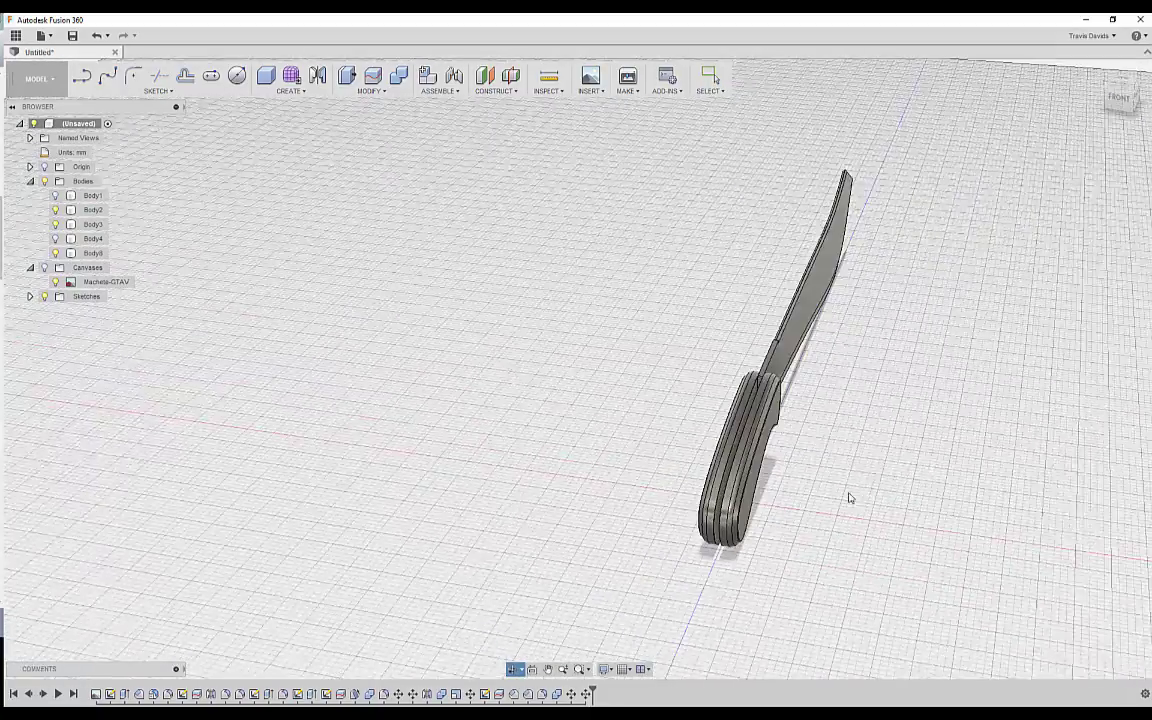
pyautogui.scroll(6, 771, 440)
pyautogui.scroll(3, 712, 268)
pyautogui.click(778, 313)
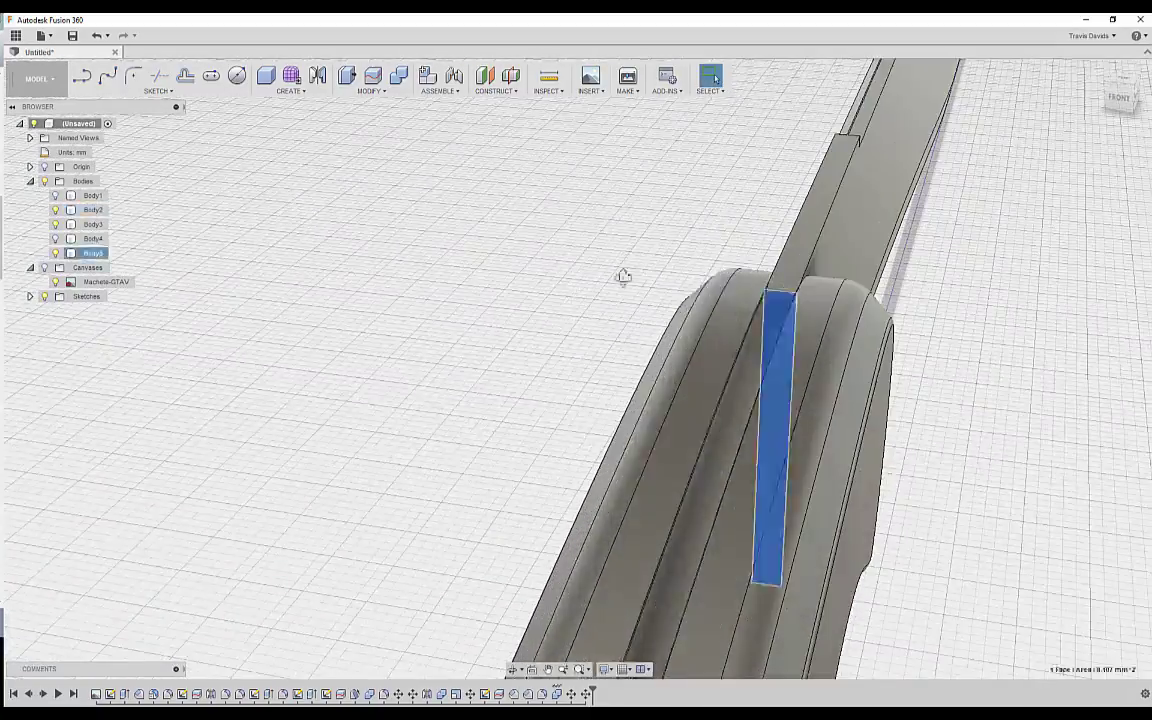
pyautogui.keyDown('shift'); pyautogui.moveTo(622, 278); pyautogui.dragTo(525, 278, button='middle'); pyautogui.keyUp('shift')
pyautogui.scroll(-3, 540, 257)
pyautogui.rightClick(523, 275)
pyautogui.click(530, 370)
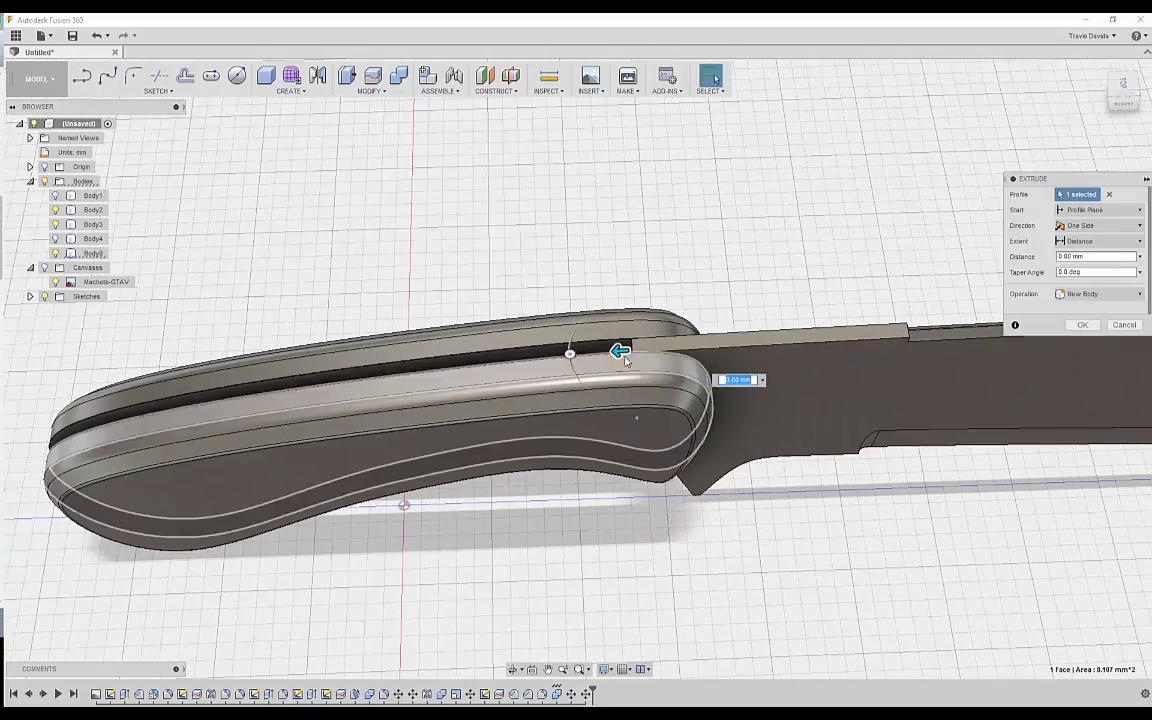
pyautogui.click(1078, 297)
pyautogui.click(1080, 349)
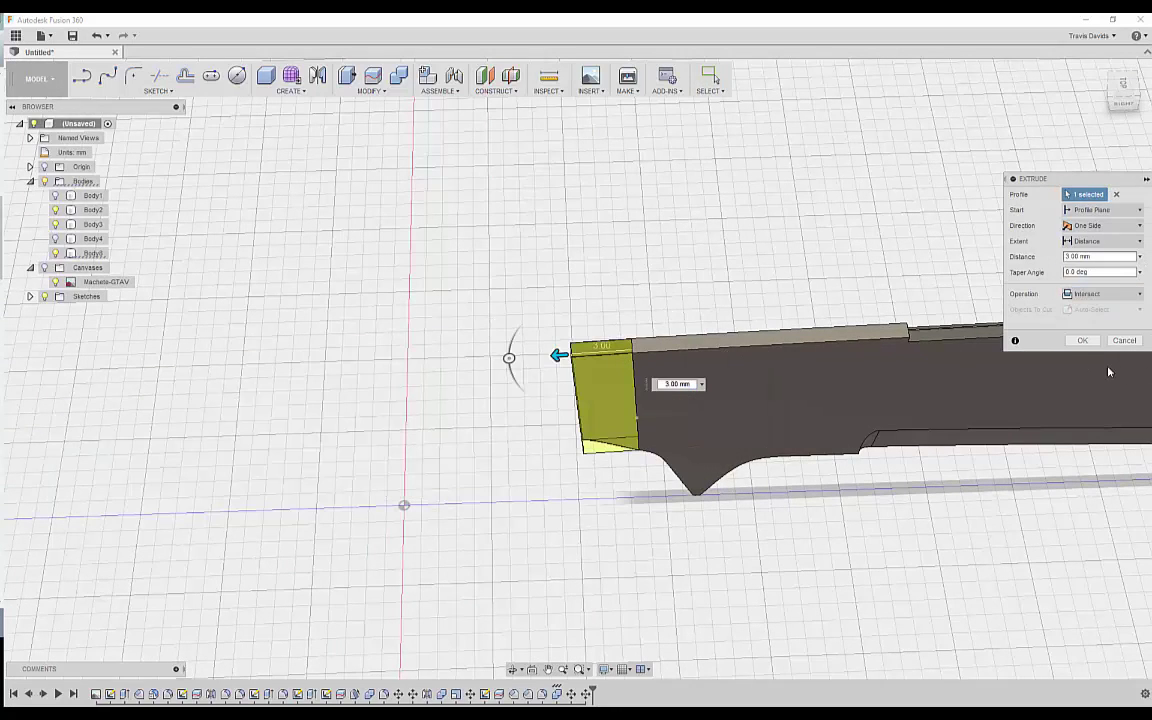
pyautogui.click(1082, 341)
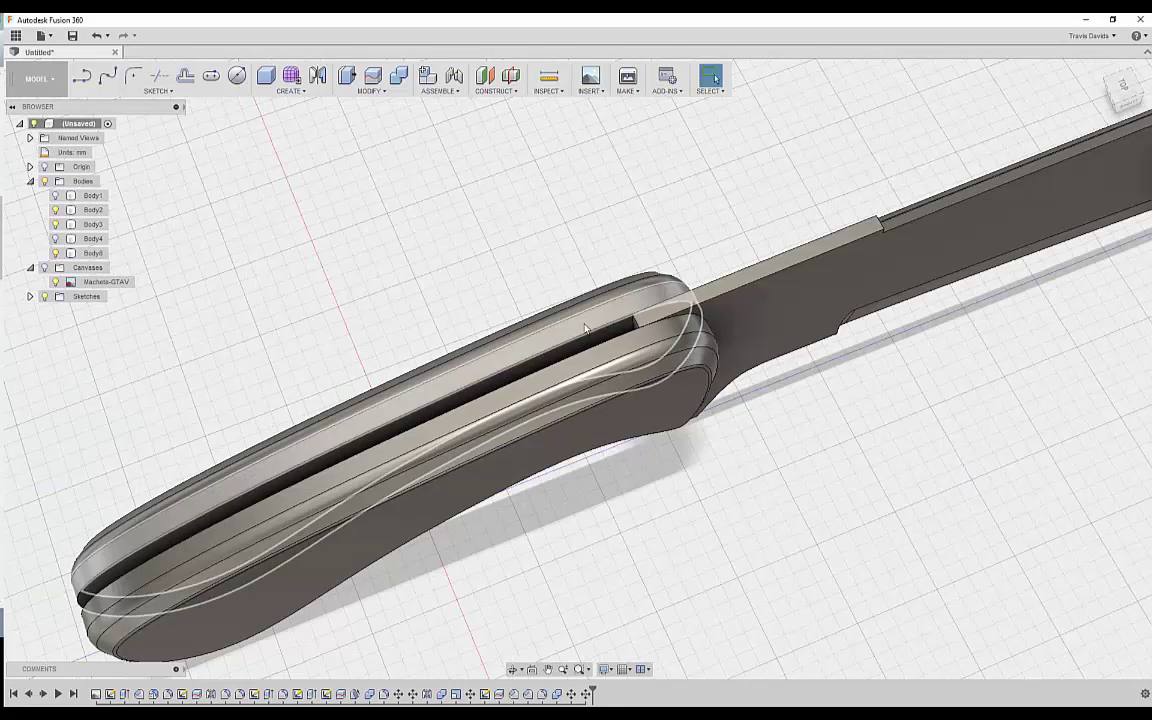
# Paste a copy of handle half Body3 in place and hide both the original Body3 and Body2.
pyautogui.click(94, 224)
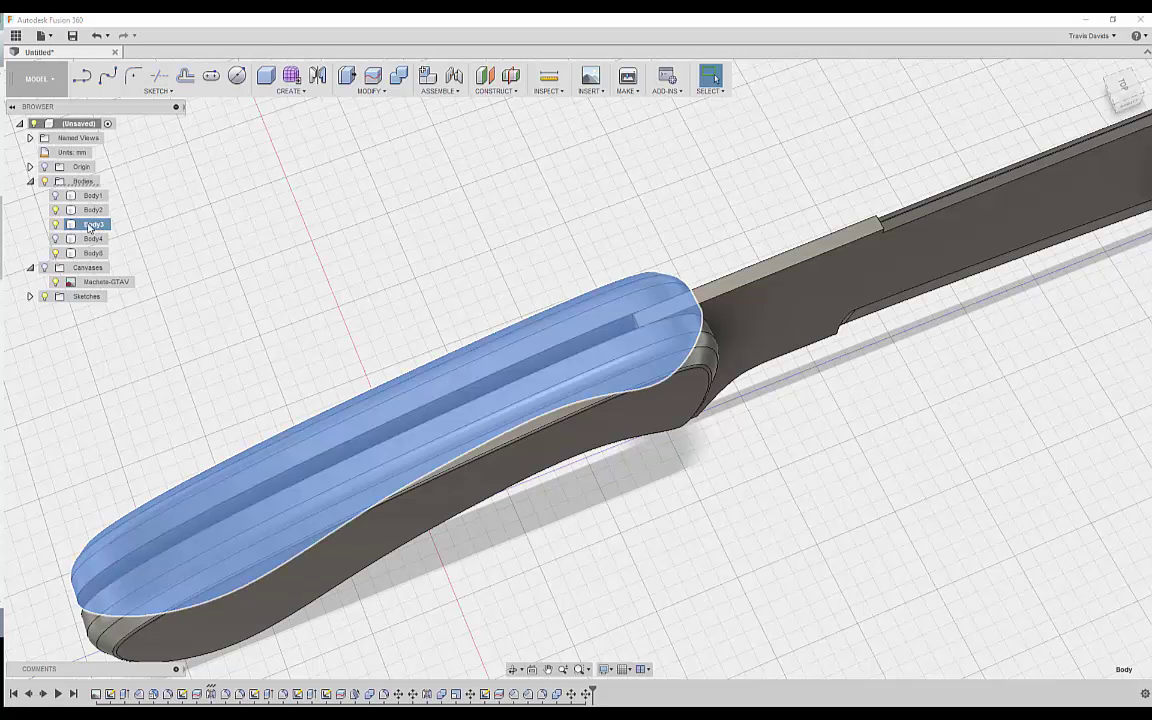
pyautogui.hotkey('ctrl', 'c')
pyautogui.hotkey('ctrl', 'v')
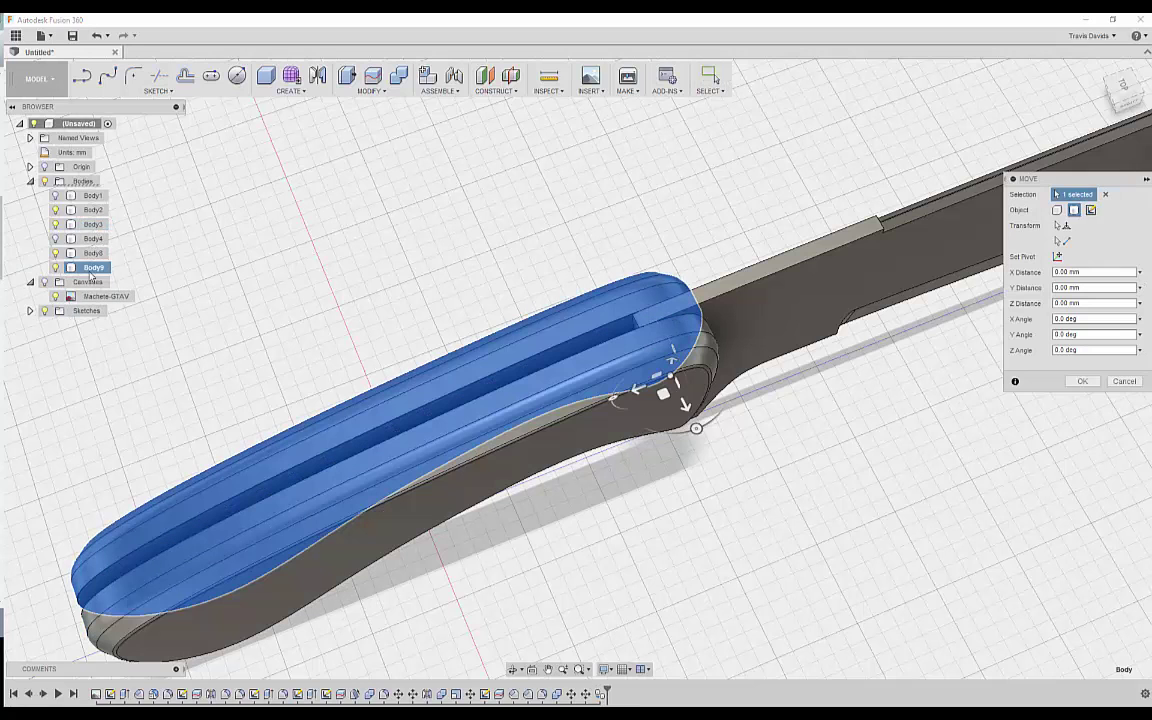
pyautogui.press('Return')
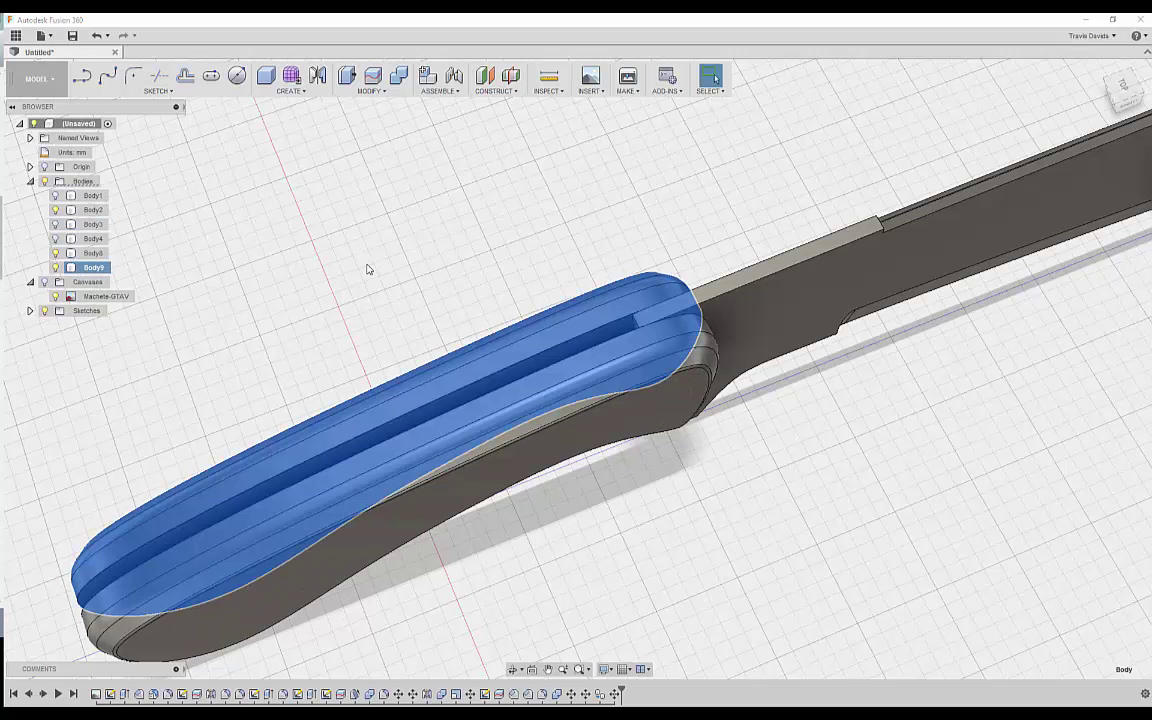
pyautogui.click(368, 269)
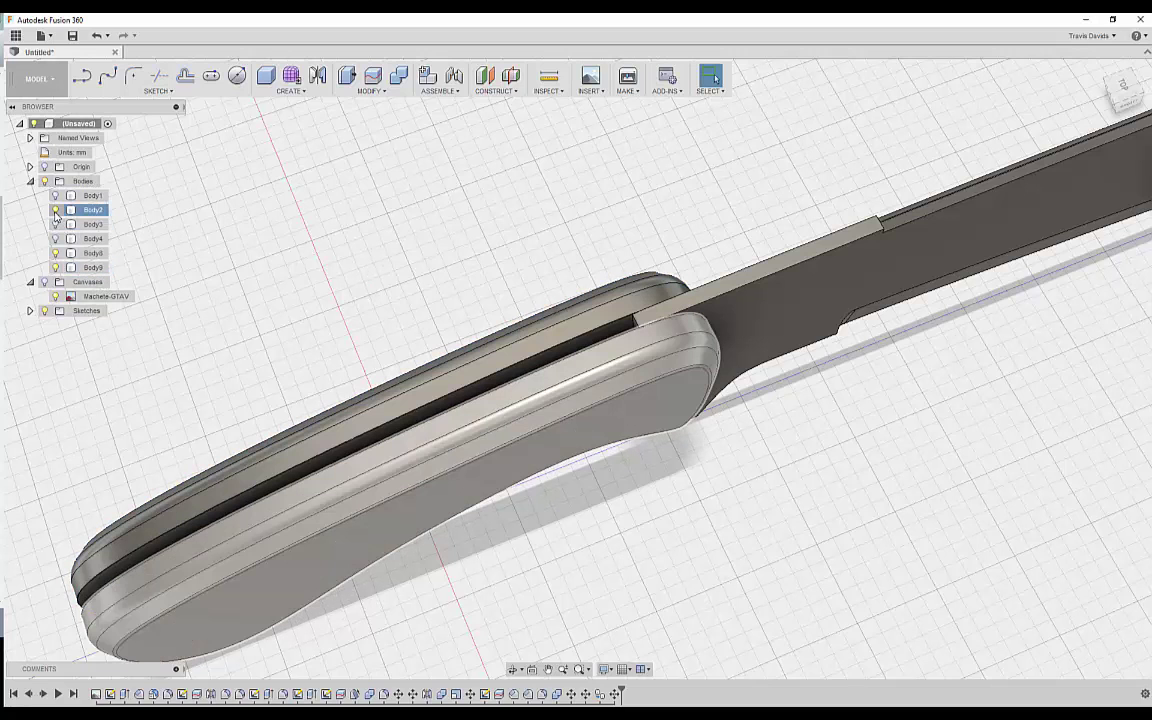
pyautogui.click(55, 210)
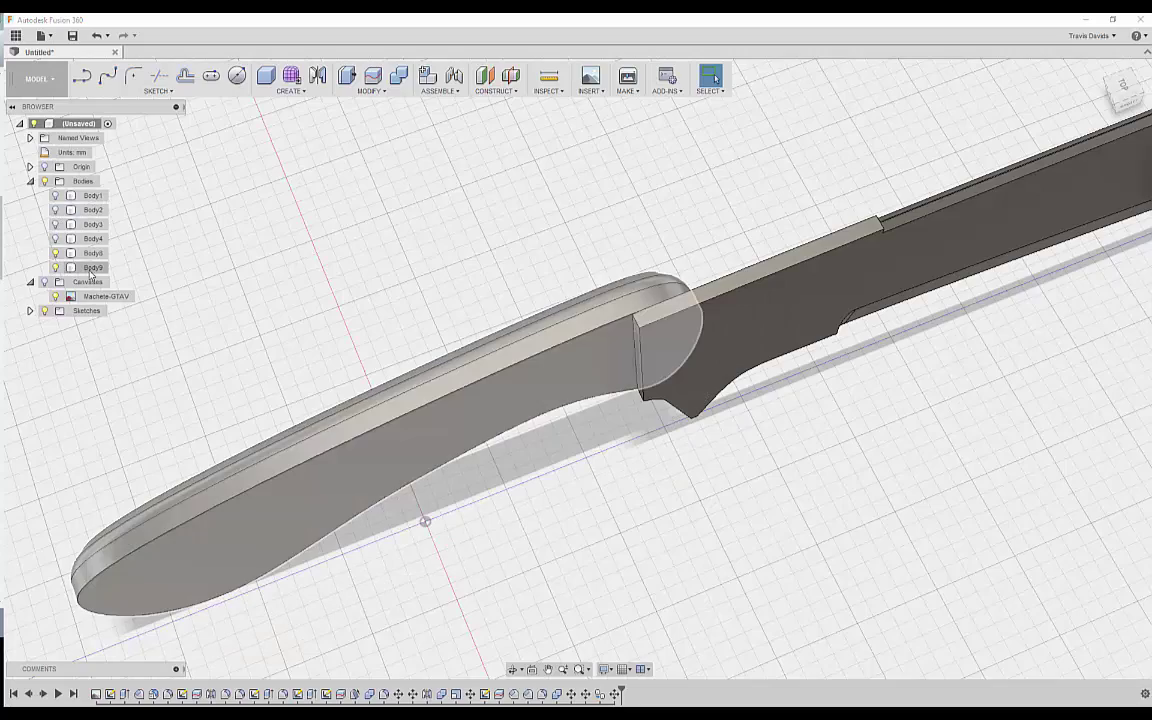
# Extrude the blade's end face 33 mm through the copied handle half with the Intersect operation.
pyautogui.keyDown('shift'); pyautogui.moveTo(570, 441); pyautogui.dragTo(613, 298, button='middle'); pyautogui.keyUp('shift')
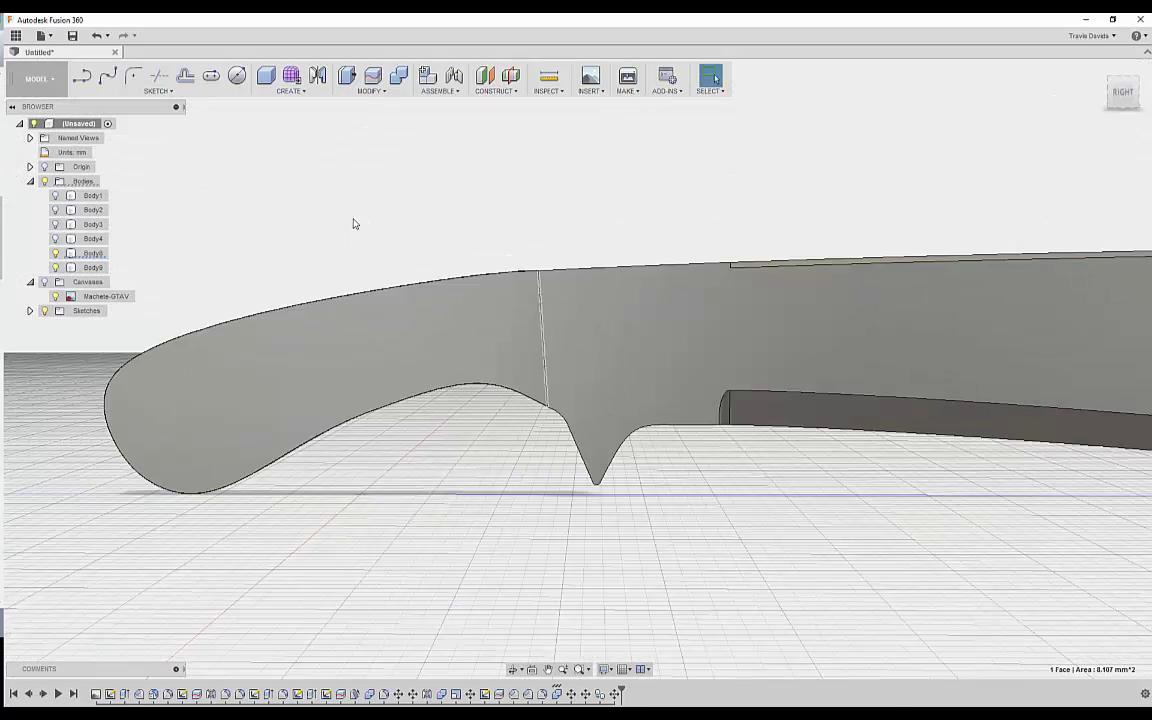
pyautogui.rightClick(352, 221)
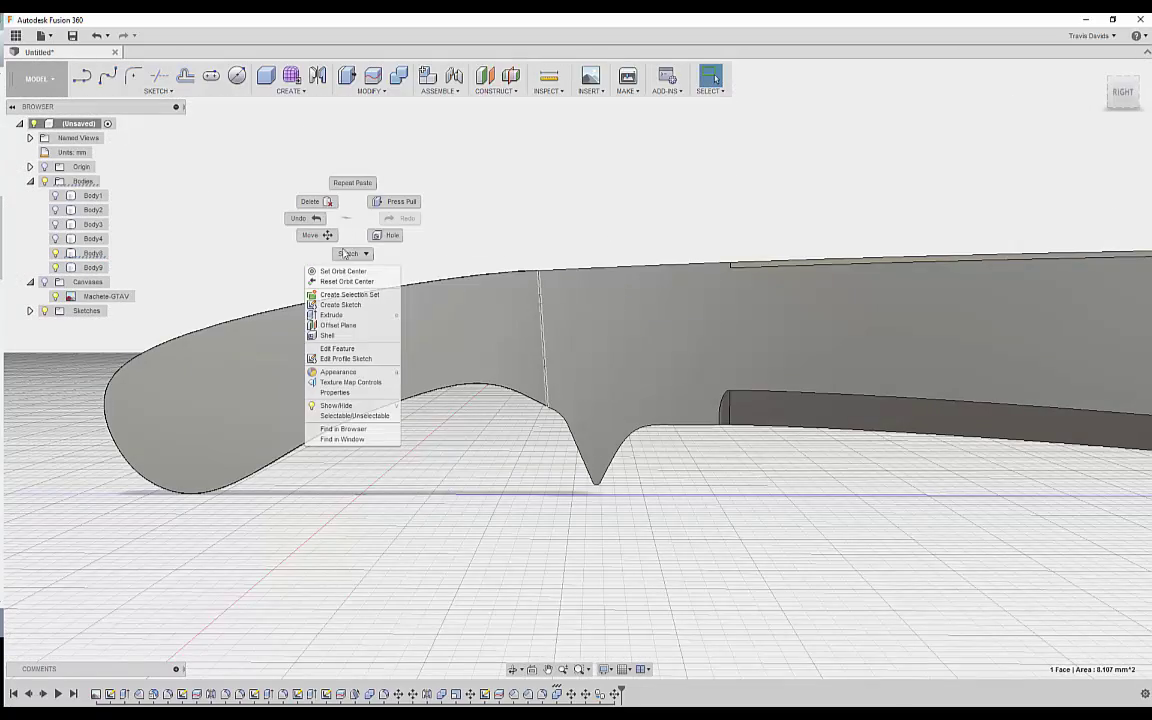
pyautogui.click(333, 315)
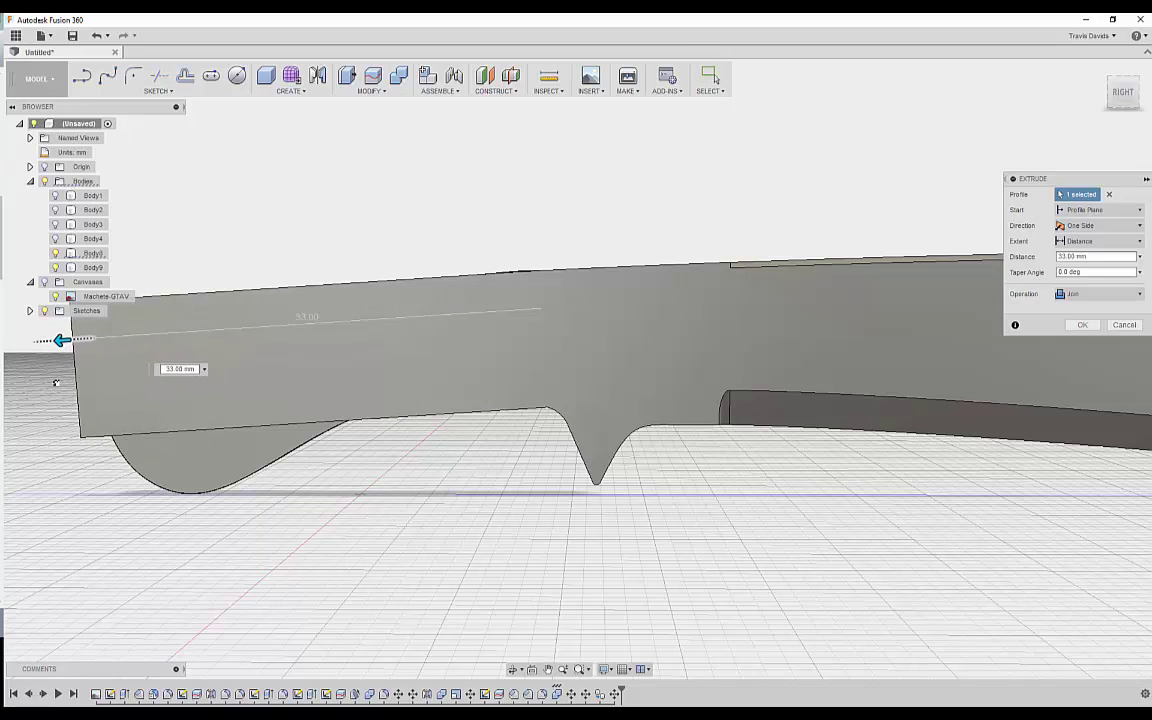
pyautogui.click(1105, 296)
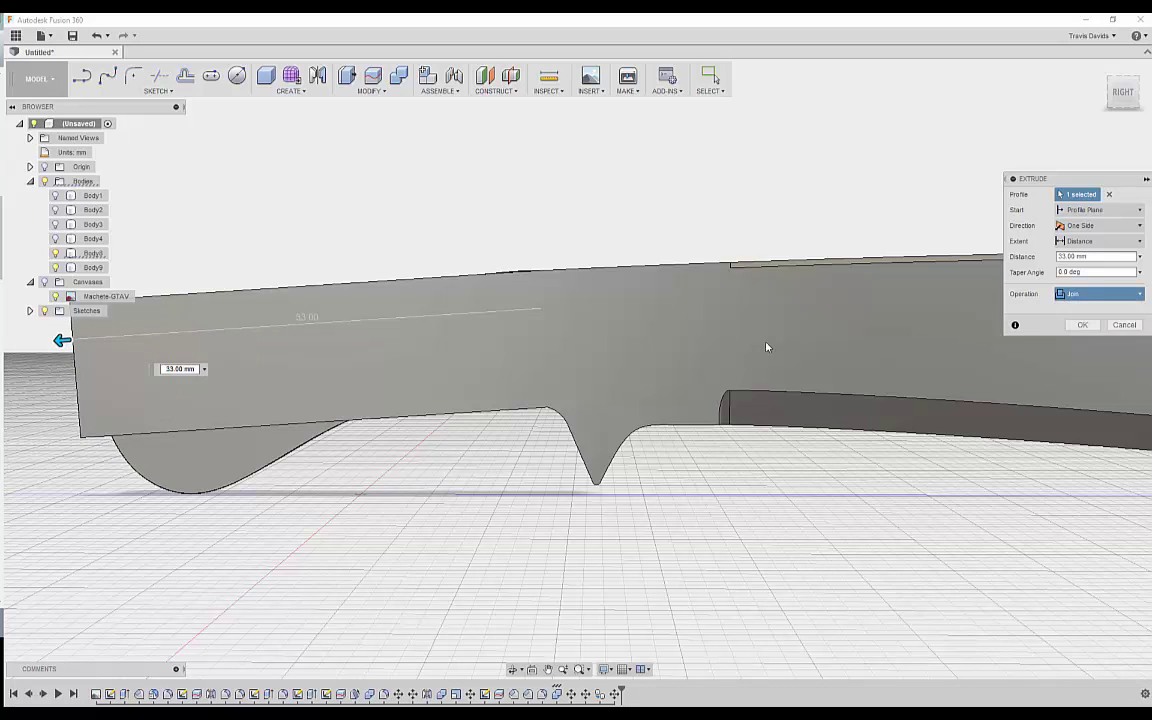
pyautogui.keyDown('shift'); pyautogui.moveTo(408, 484); pyautogui.dragTo(450, 480, button='middle'); pyautogui.keyUp('shift')
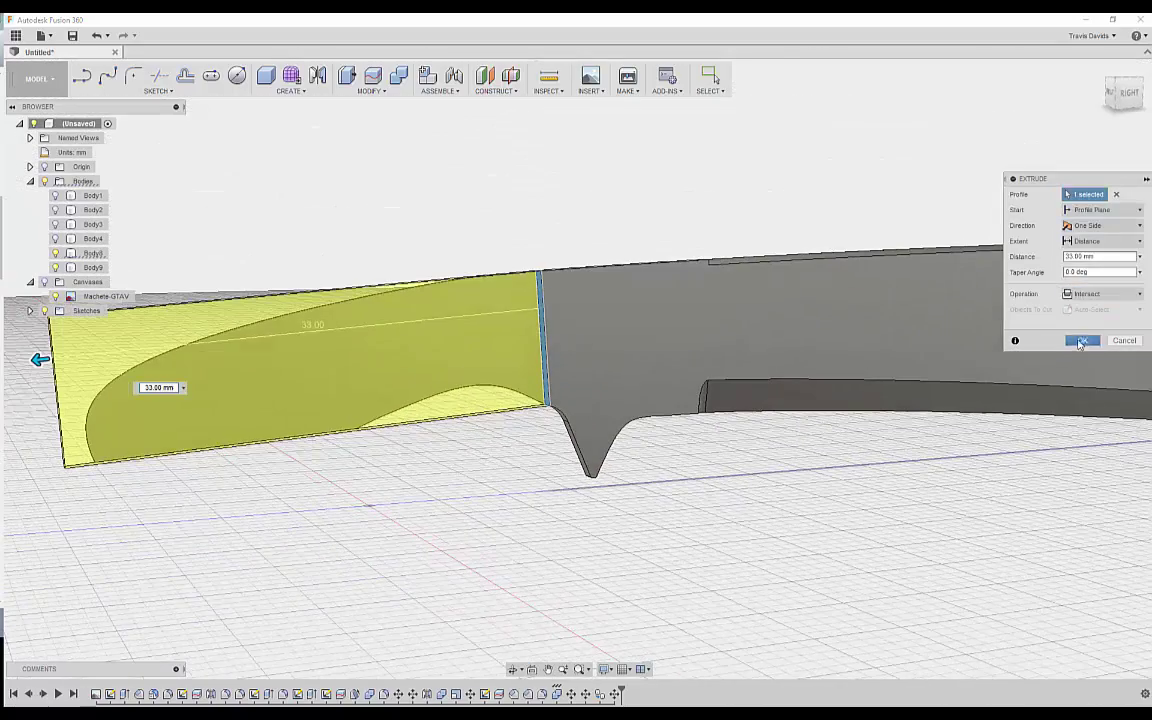
pyautogui.click(1080, 342)
# Show handle half Body3 again, paste a second copy of it in place and hide the original.
pyautogui.click(54, 211)
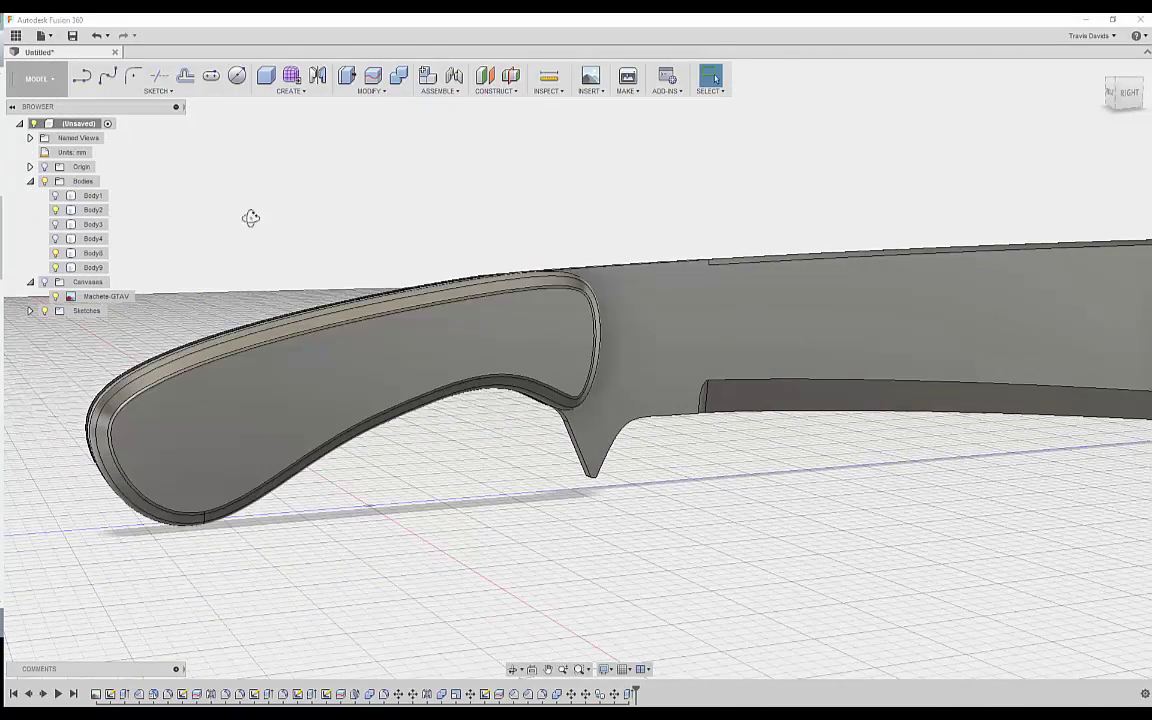
pyautogui.keyDown('shift'); pyautogui.moveTo(250, 218); pyautogui.dragTo(304, 218, button='middle'); pyautogui.keyUp('shift')
pyautogui.click(55, 210)
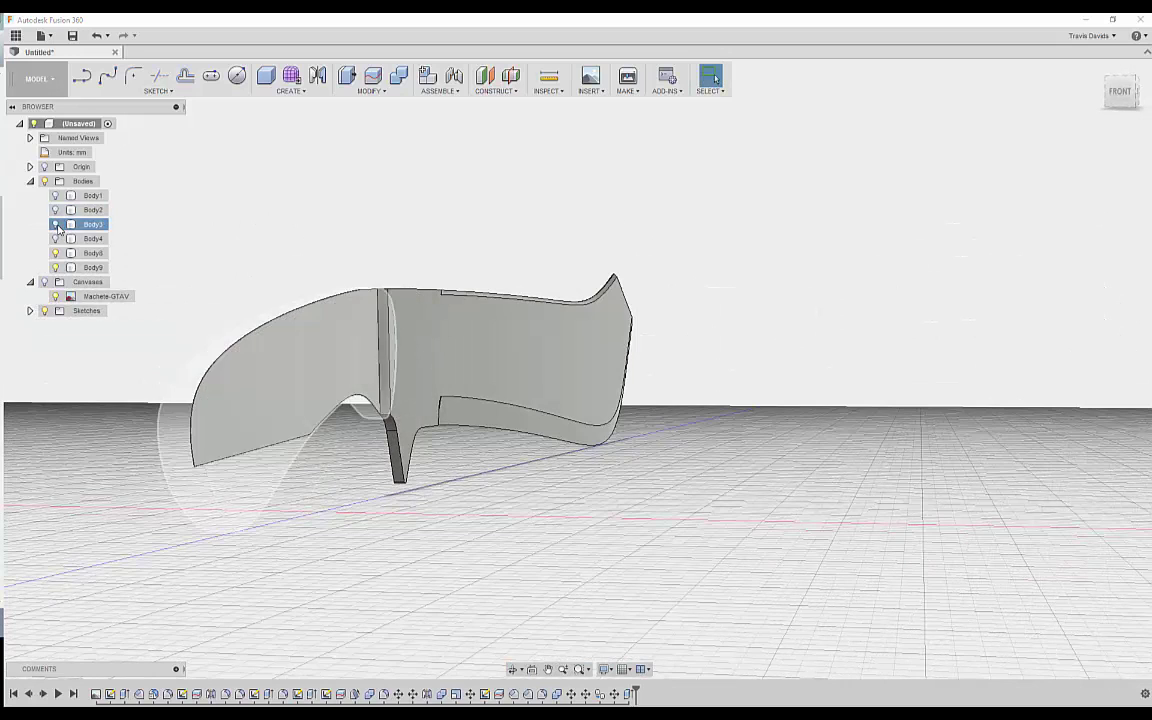
pyautogui.click(55, 225)
pyautogui.click(93, 225)
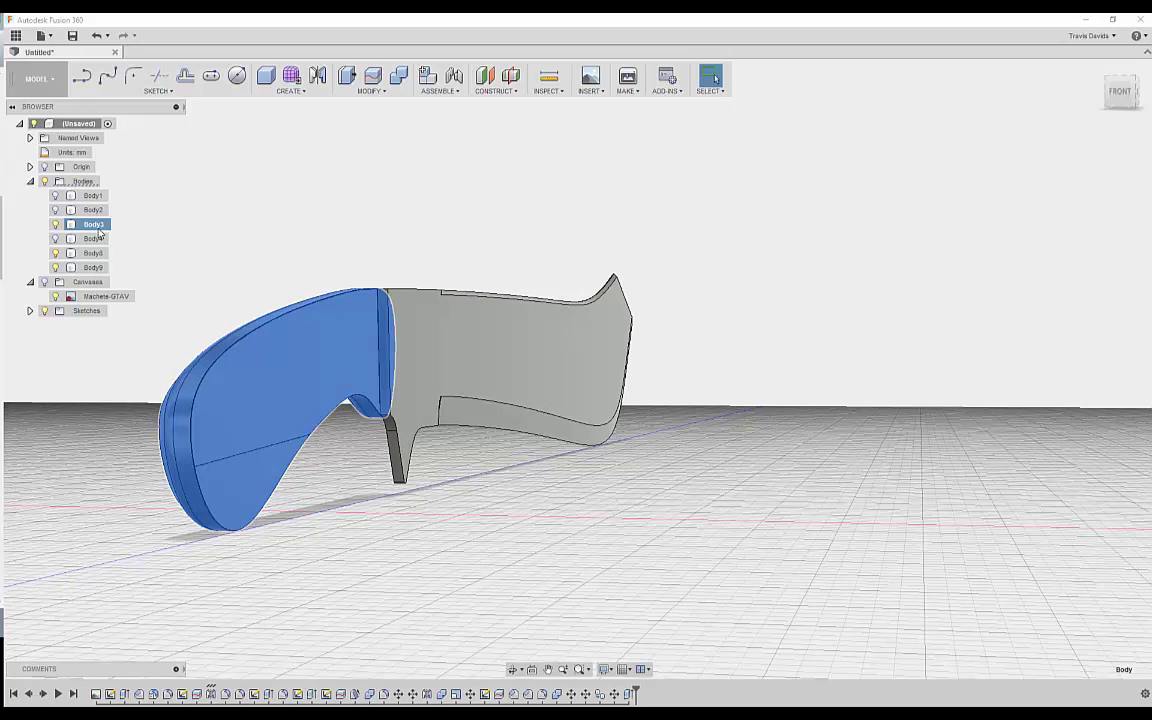
pyautogui.hotkey('ctrl', 'c')
pyautogui.hotkey('ctrl', 'v')
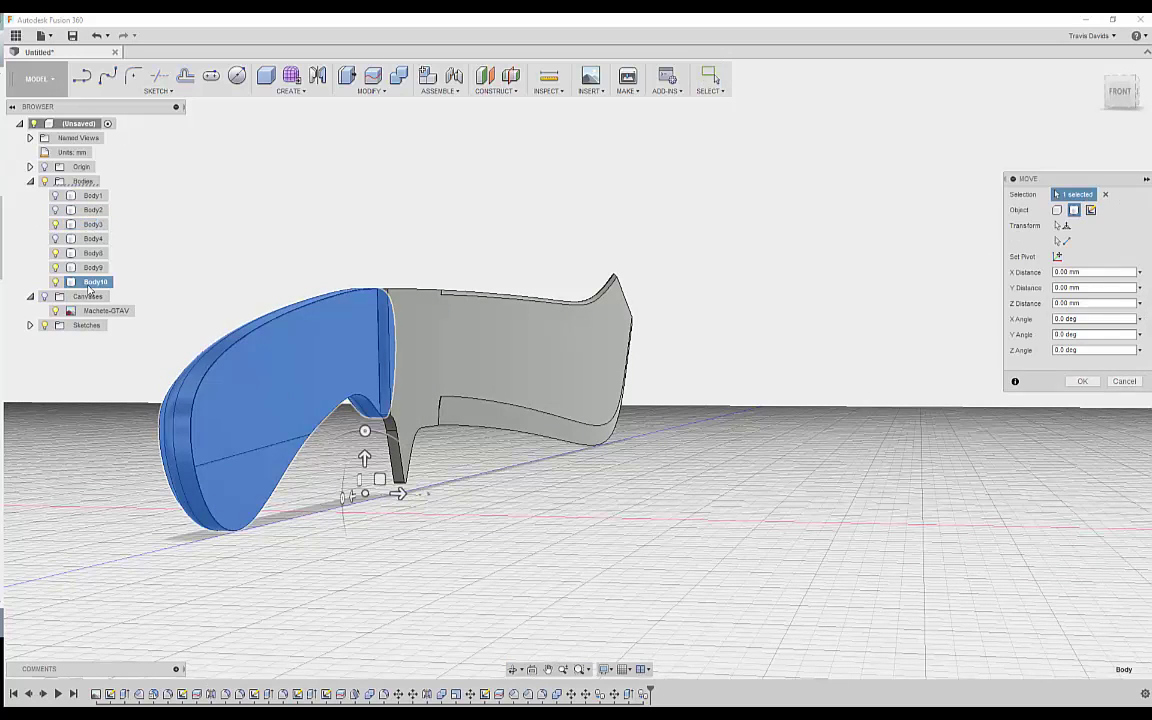
pyautogui.click(1083, 381)
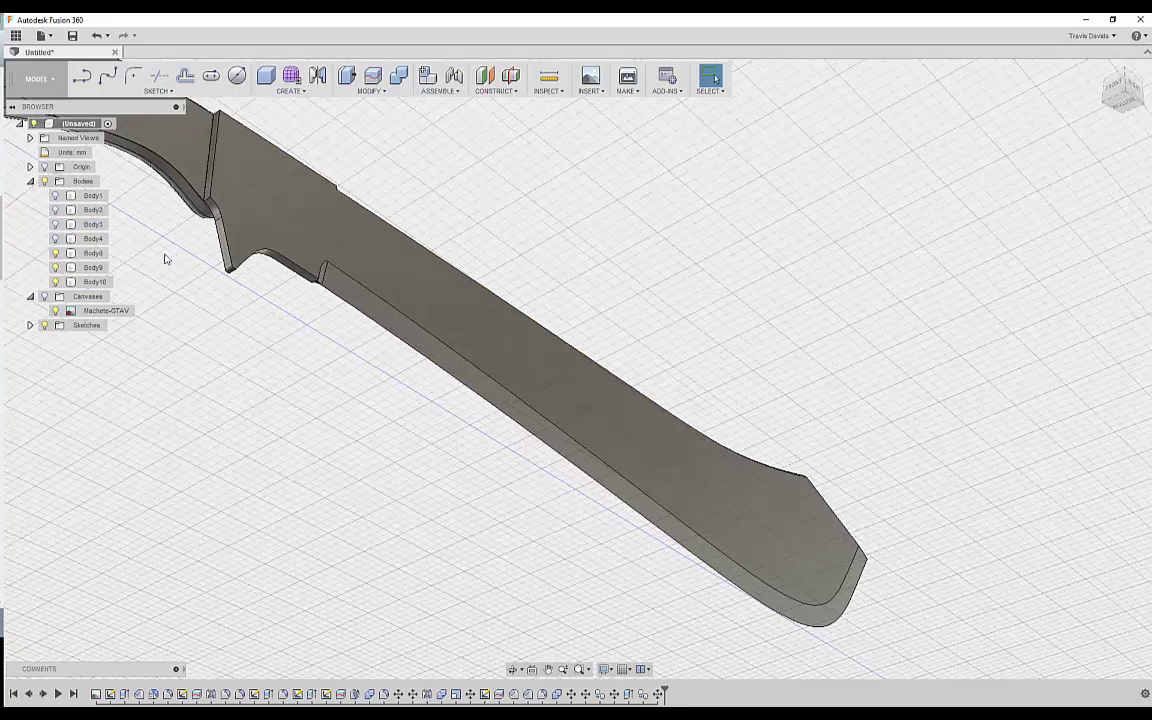
# Extrude the narrow lower face of Body9 6 mm through the second handle copy with the Intersect operation.
pyautogui.moveTo(346, 398); pyautogui.dragTo(689, 606, button='middle')
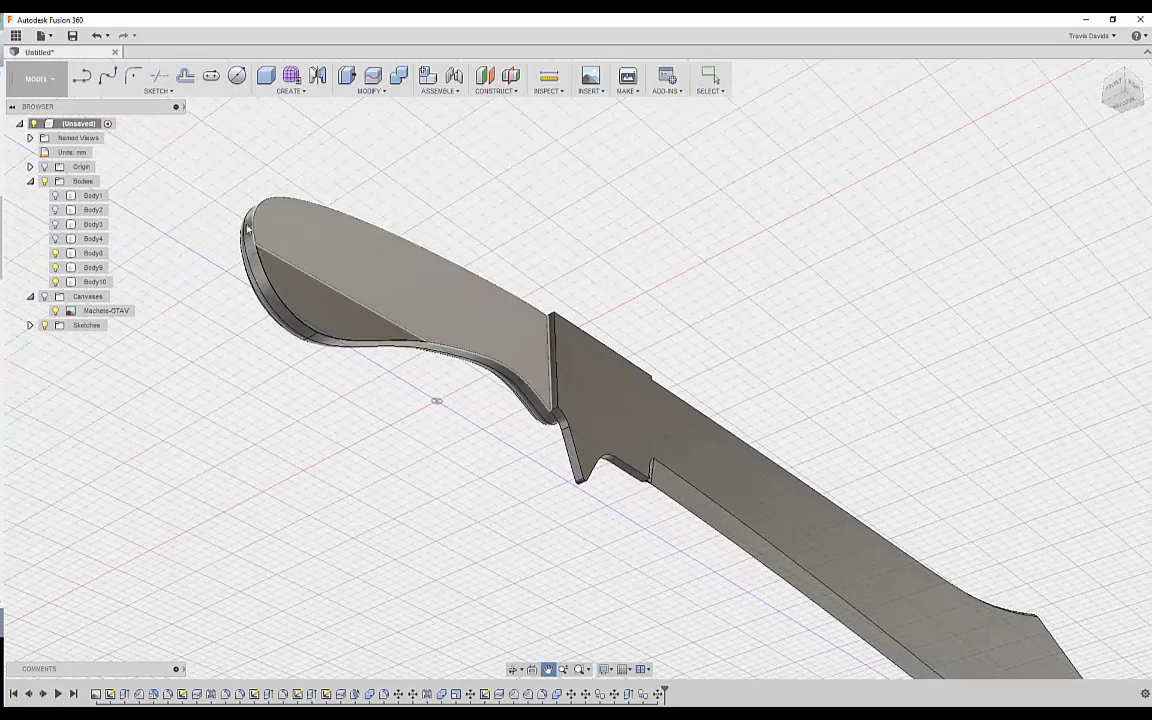
pyautogui.scroll(3, 248, 232)
pyautogui.keyDown('shift'); pyautogui.moveTo(250, 340); pyautogui.dragTo(362, 260, button='middle'); pyautogui.keyUp('shift')
pyautogui.scroll(3, 386, 244)
pyautogui.scroll(4, 442, 368)
pyautogui.click(392, 410)
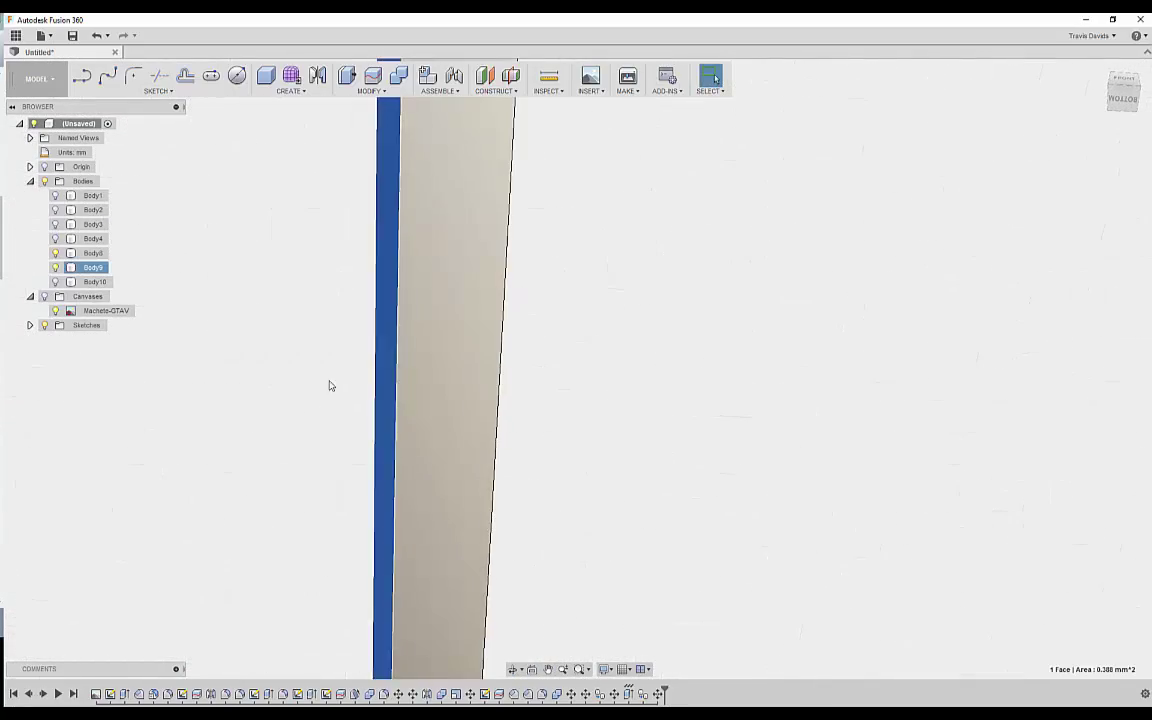
pyautogui.keyDown('shift'); pyautogui.moveTo(329, 386); pyautogui.dragTo(283, 241, button='middle'); pyautogui.keyUp('shift')
pyautogui.click(55, 283)
pyautogui.rightClick(329, 276)
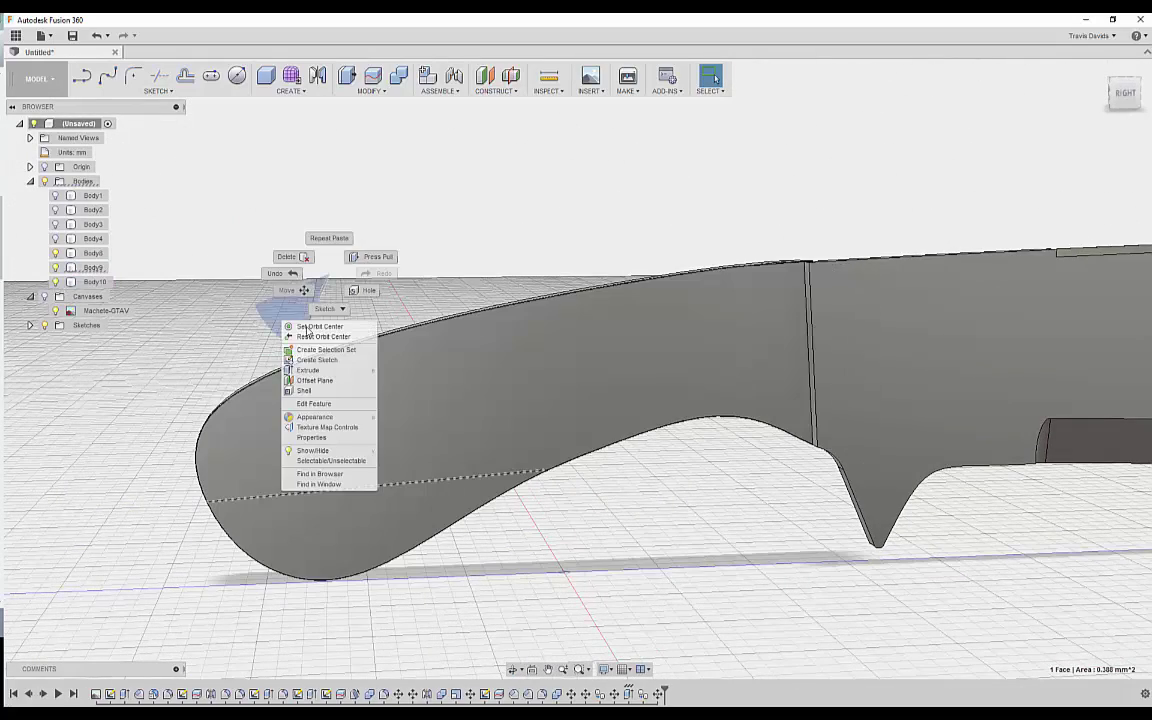
pyautogui.click(308, 370)
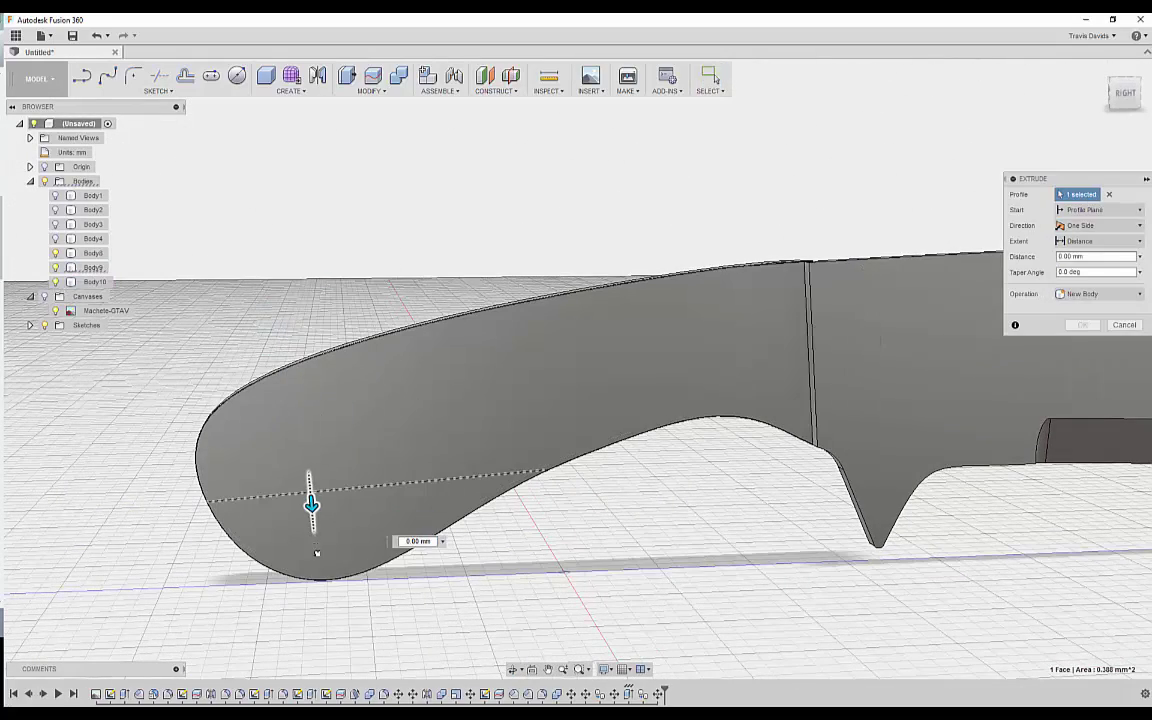
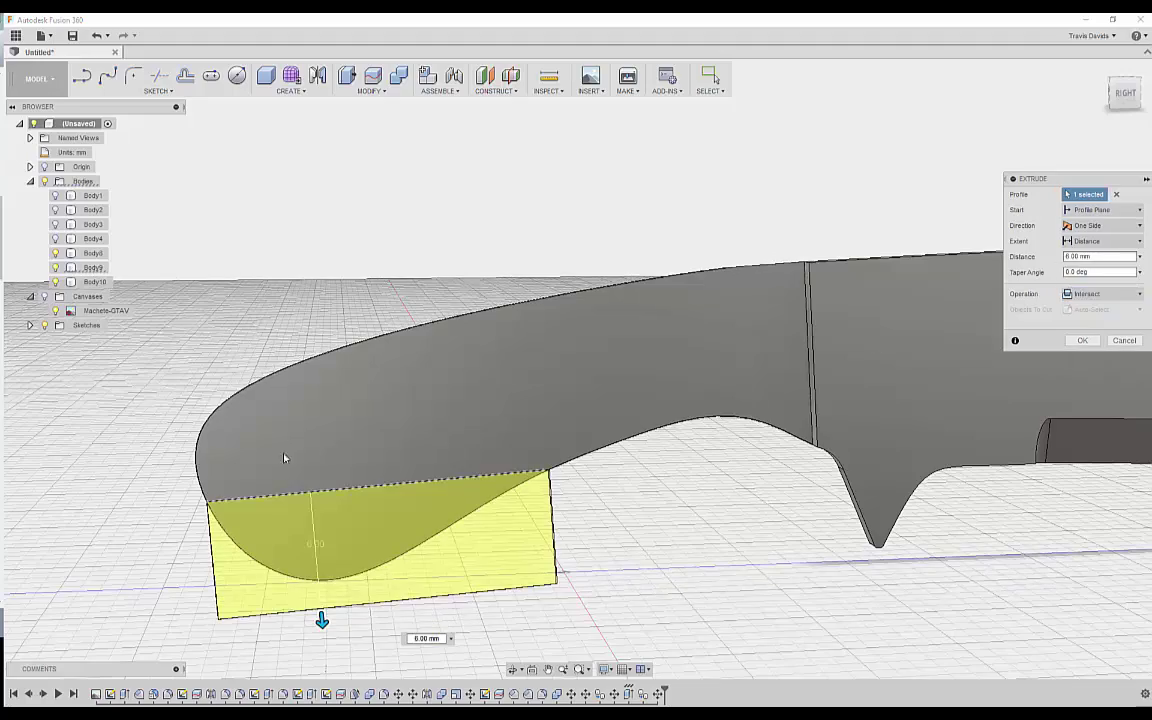
pyautogui.click(1082, 341)
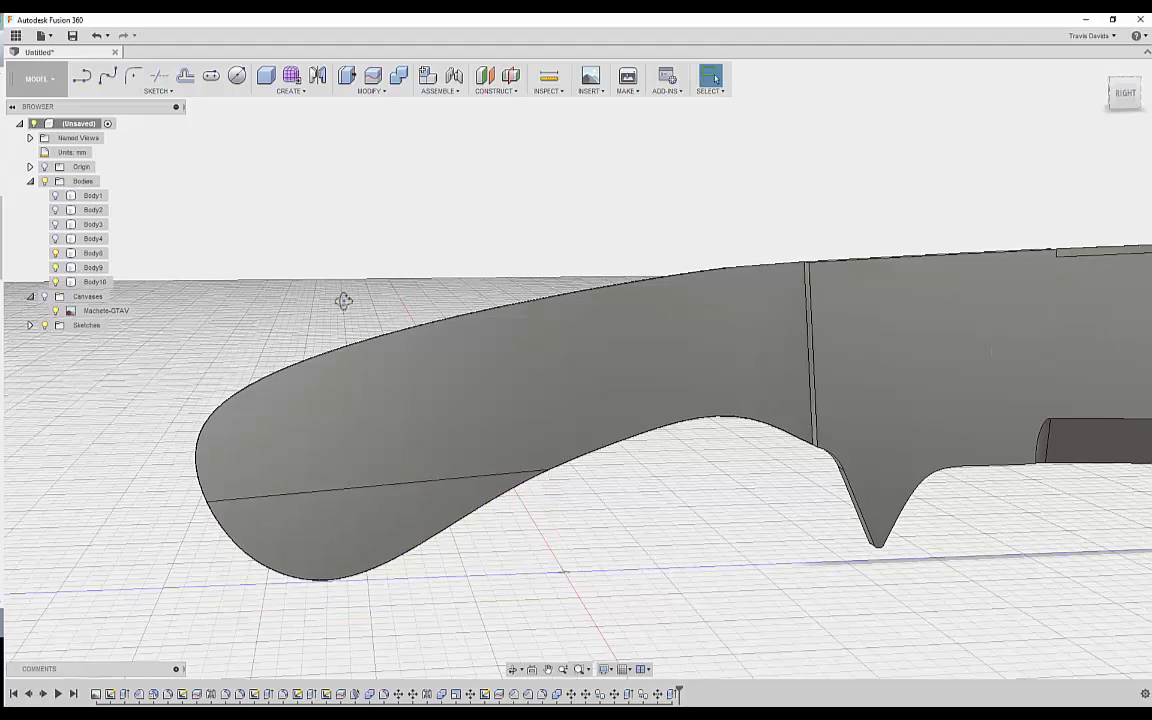
# Combine Body9 with the lower handle piece Body10 using the Join operation.
pyautogui.keyDown('shift'); pyautogui.moveTo(343, 301); pyautogui.dragTo(375, 250, button='middle'); pyautogui.keyUp('shift')
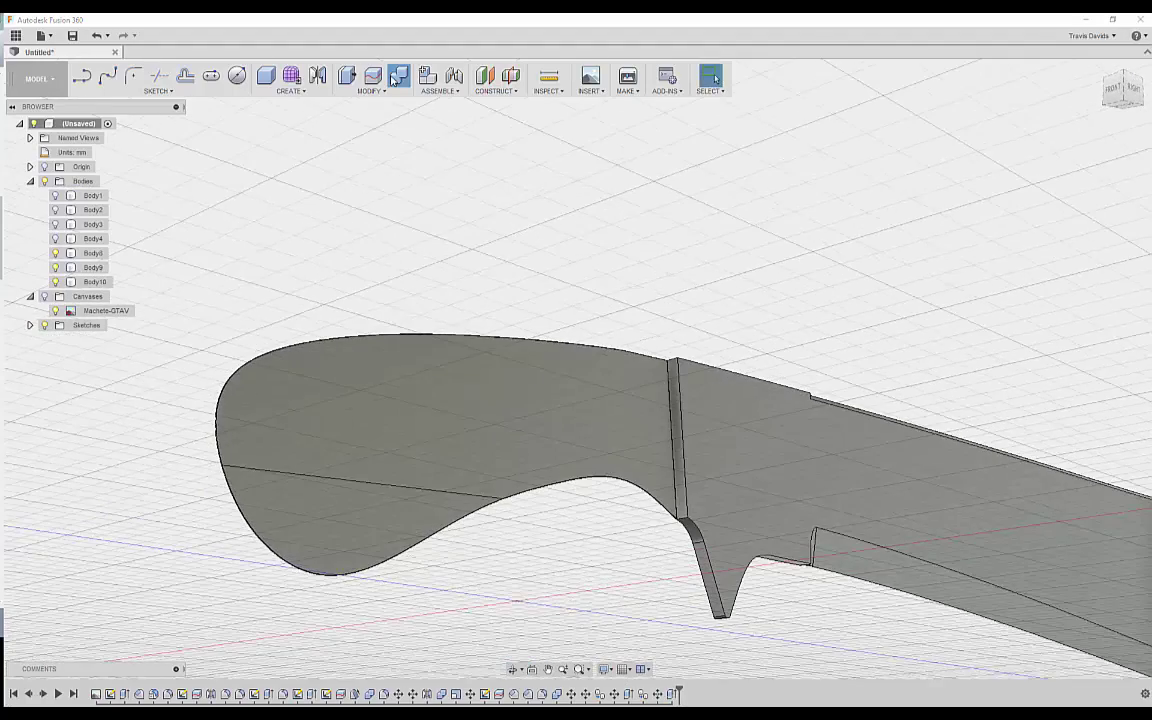
pyautogui.click(397, 78)
pyautogui.click(326, 427)
pyautogui.click(312, 500)
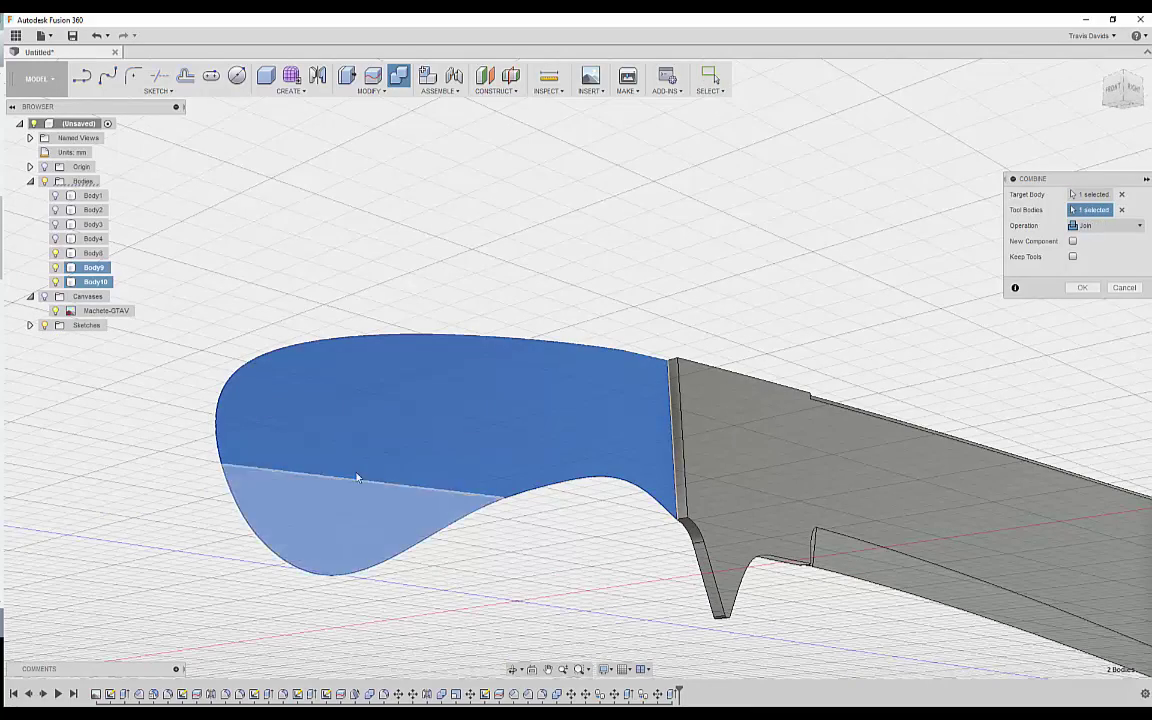
pyautogui.click(1088, 290)
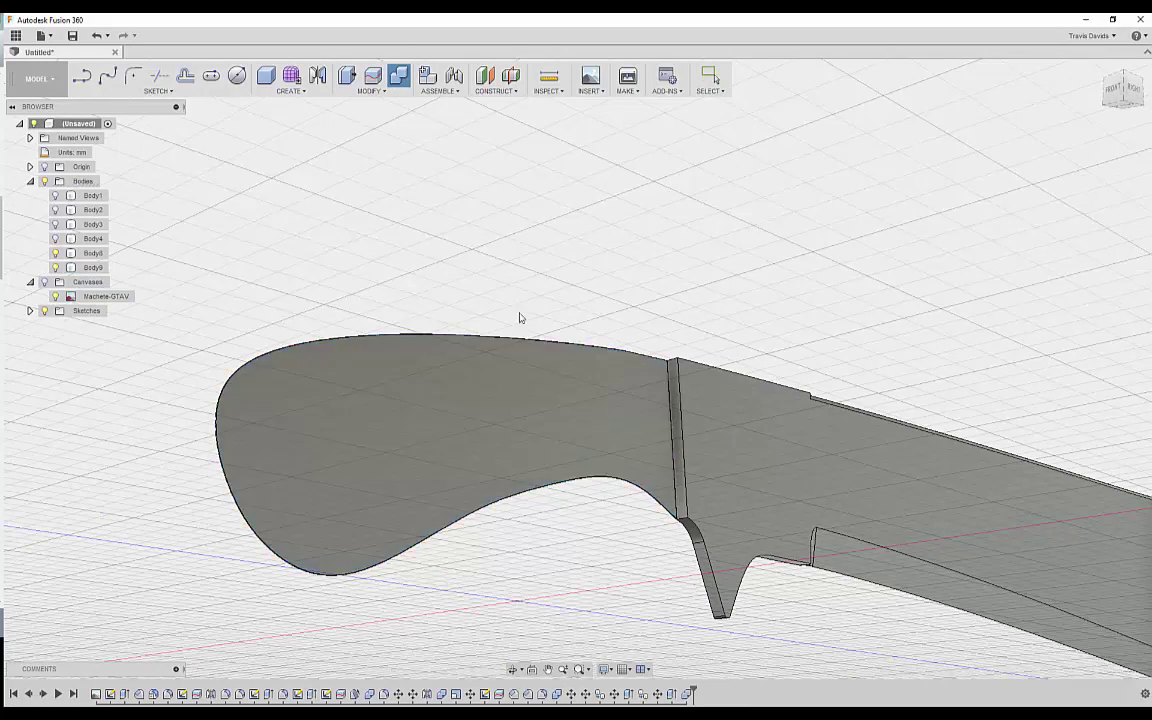
# Show both handle halves to check the gap beside the joined handle core, and leave only Body3 hidden.
pyautogui.keyDown('shift'); pyautogui.moveTo(519, 316); pyautogui.dragTo(316, 331, button='middle'); pyautogui.keyUp('shift')
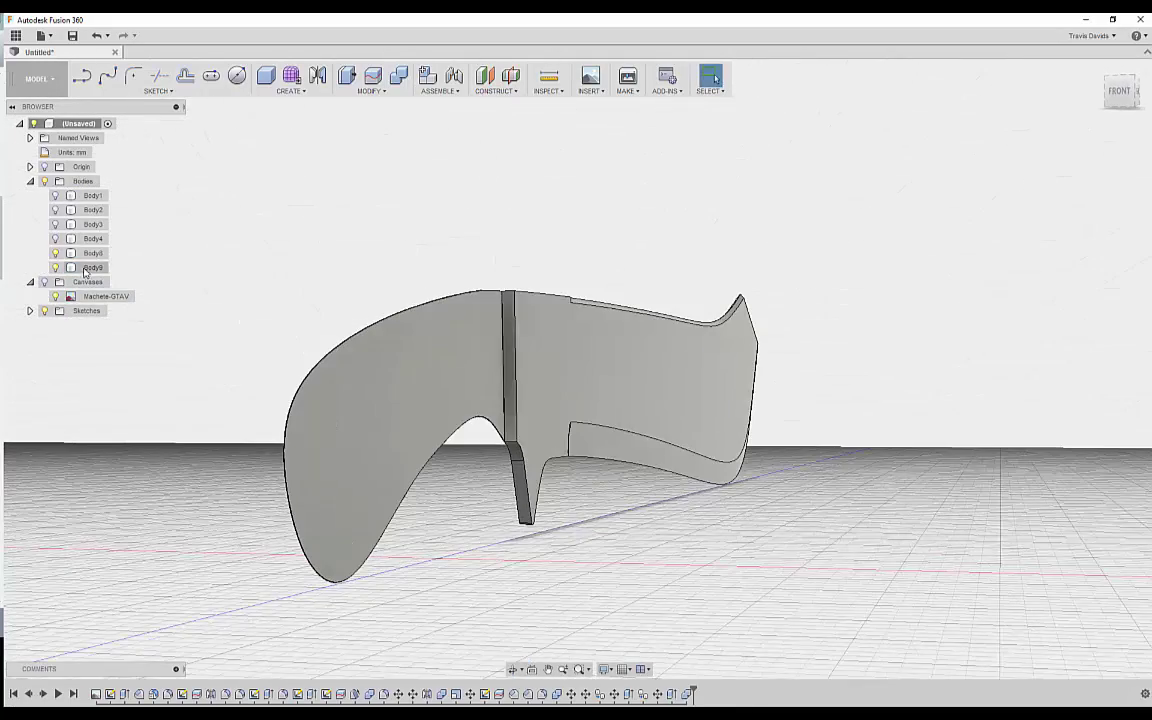
pyautogui.click(55, 211)
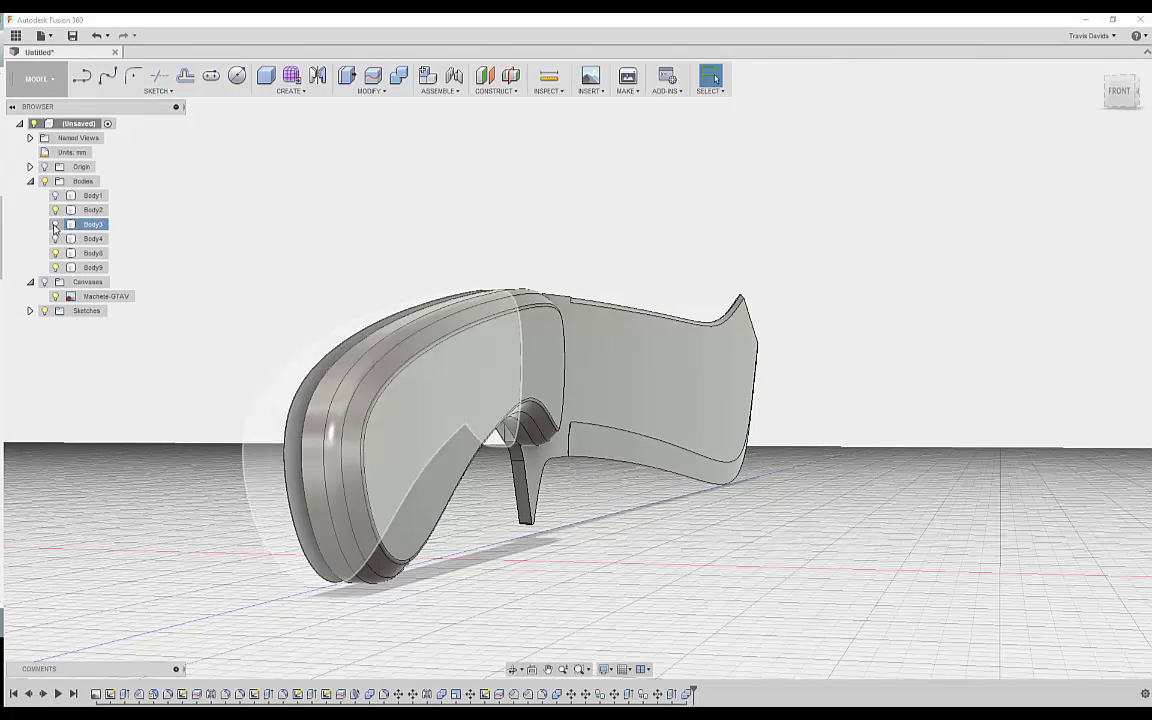
pyautogui.click(56, 225)
pyautogui.keyDown('shift'); pyautogui.moveTo(120, 262); pyautogui.dragTo(195, 275, button='middle'); pyautogui.keyUp('shift')
pyautogui.scroll(5, 457, 438)
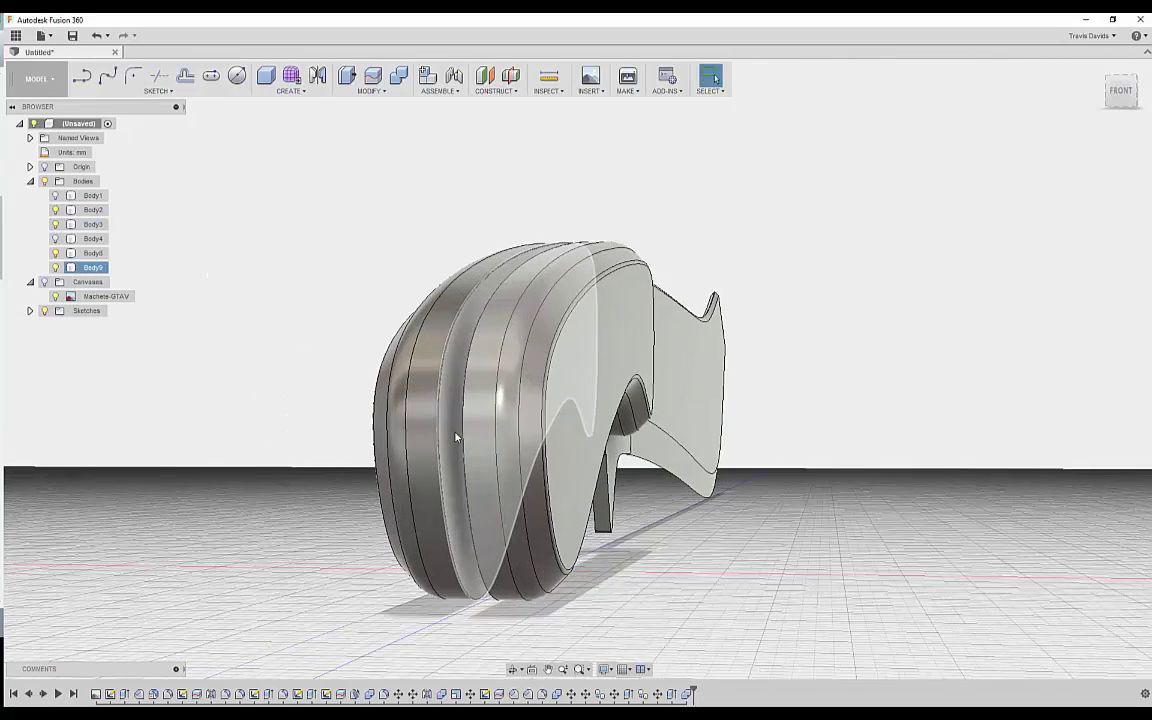
pyautogui.scroll(3, 445, 450)
pyautogui.click(437, 406)
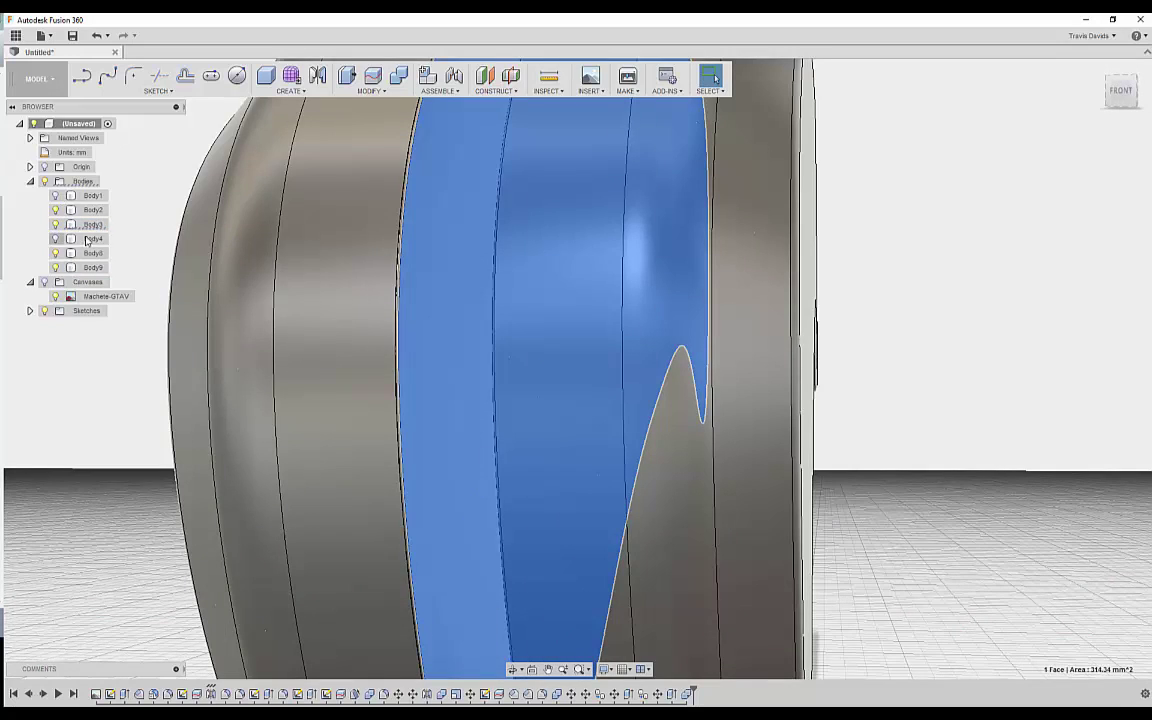
pyautogui.click(56, 224)
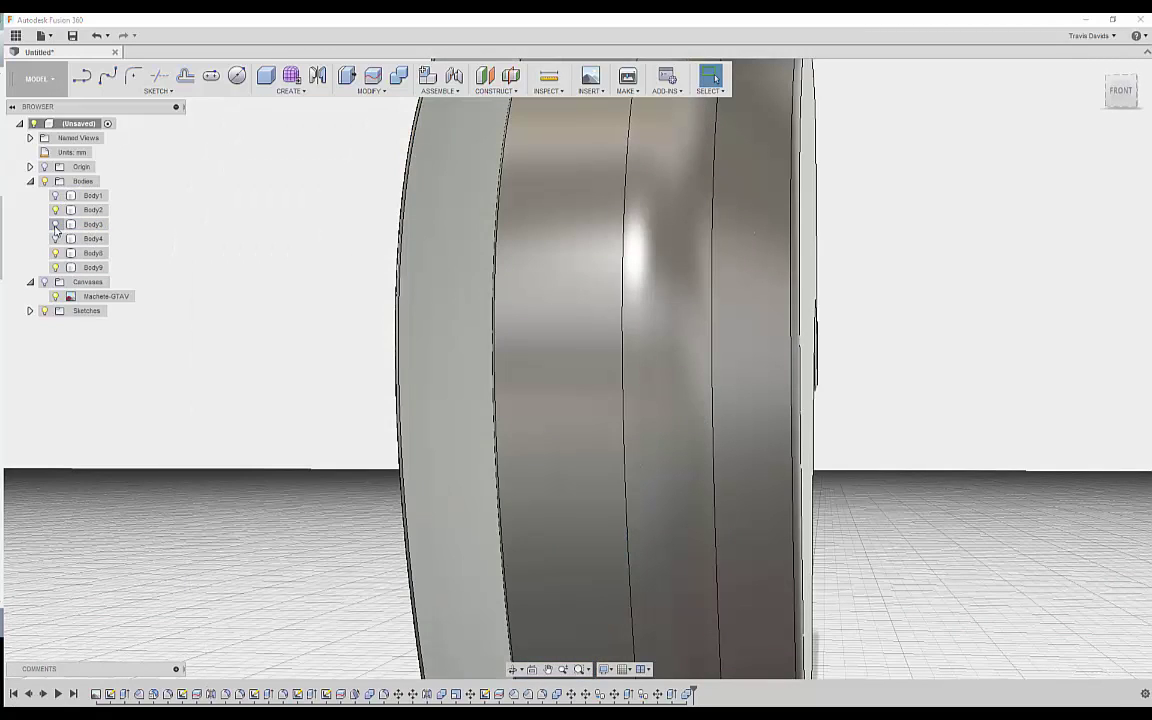
# Extrude the side face of handle core Body9 to the inner face of Body2 as a new body.
pyautogui.click(454, 322)
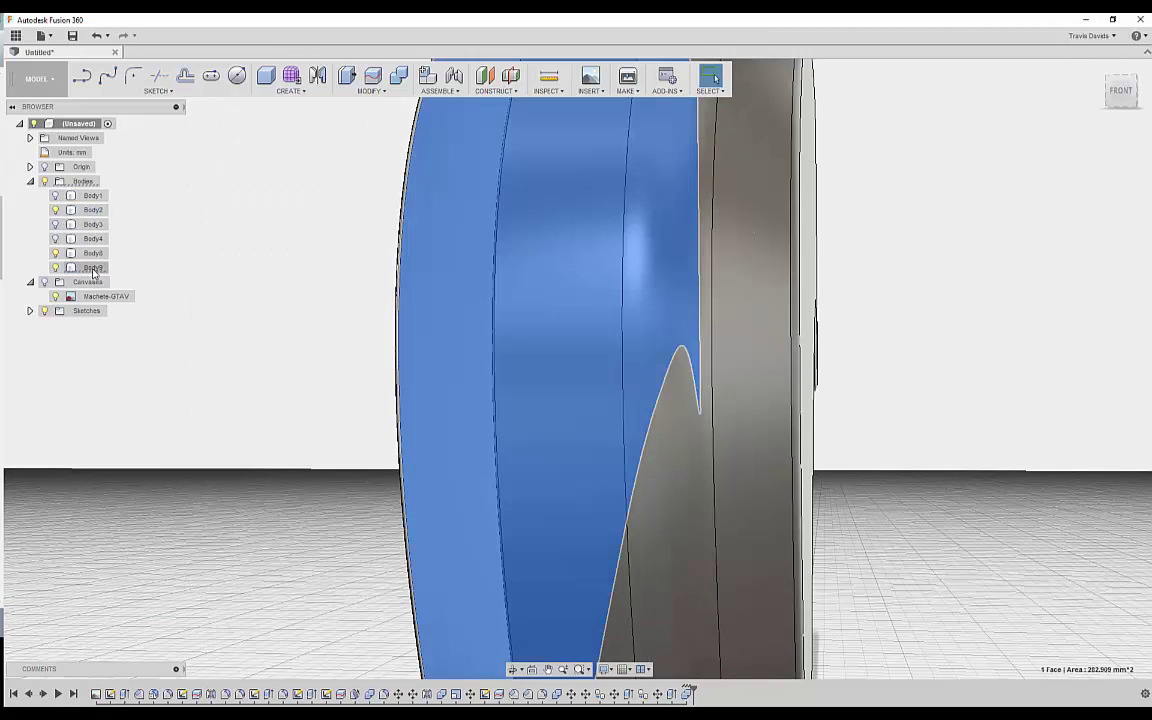
pyautogui.keyDown('shift'); pyautogui.moveTo(312, 428); pyautogui.dragTo(643, 378, button='middle'); pyautogui.keyUp('shift')
pyautogui.rightClick(641, 374)
pyautogui.click(621, 470)
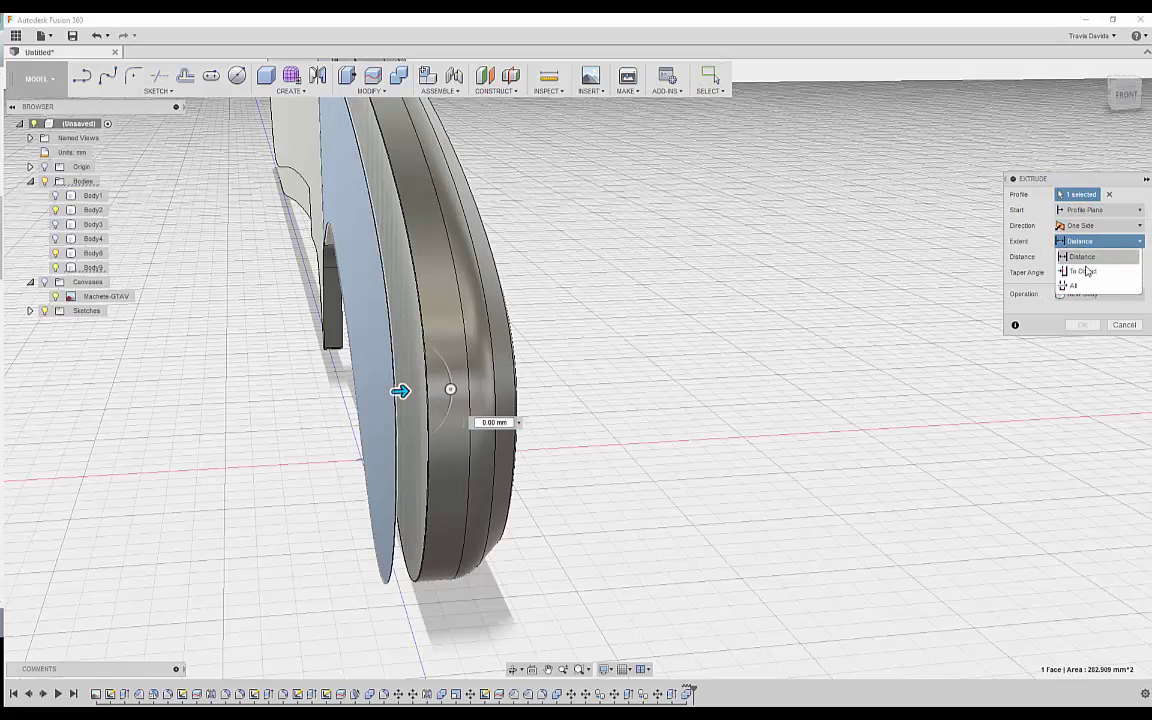
pyautogui.click(1086, 276)
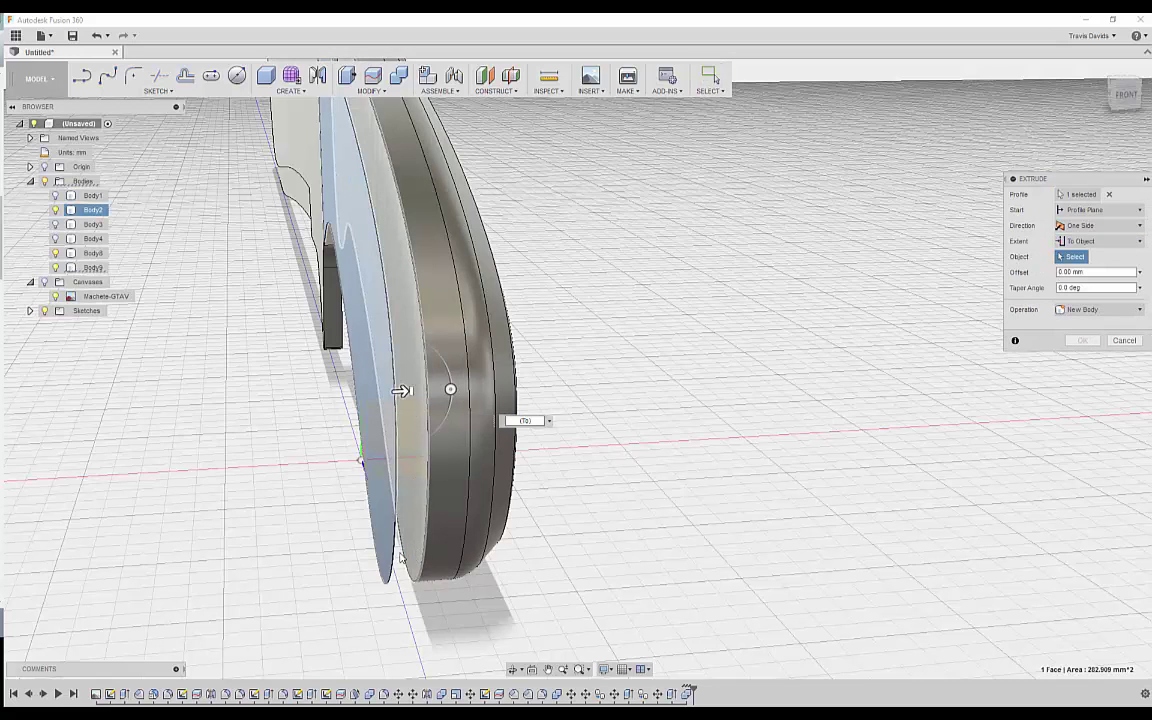
pyautogui.click(411, 444)
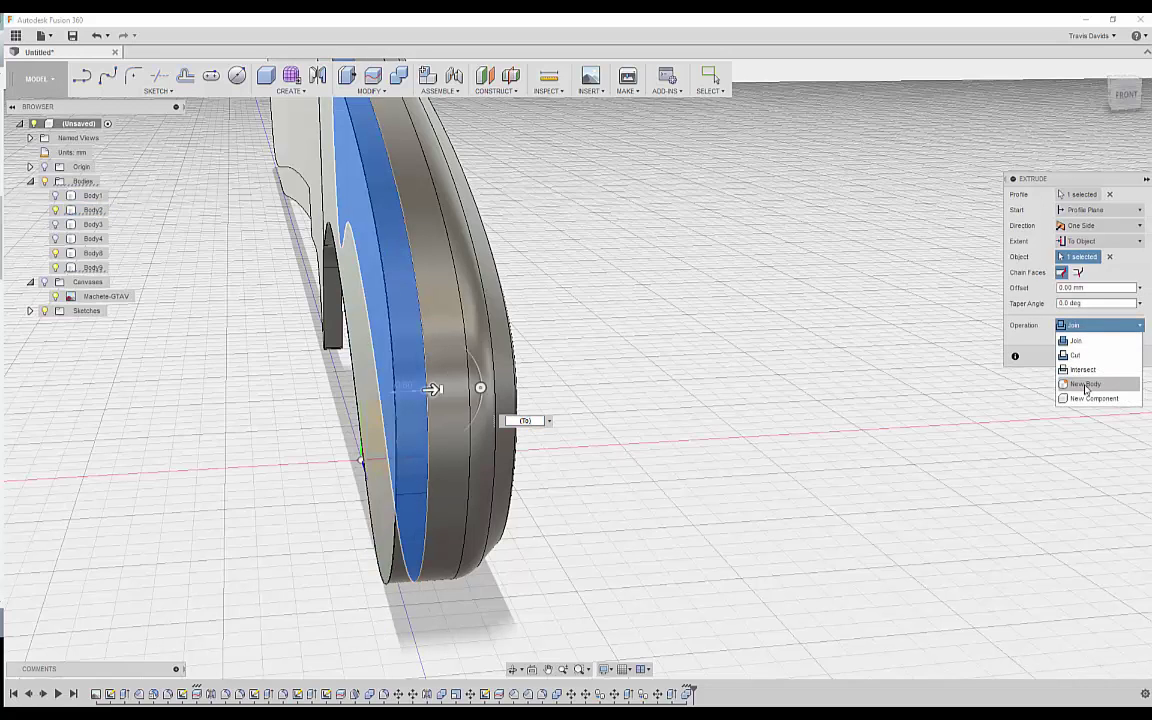
pyautogui.click(1085, 356)
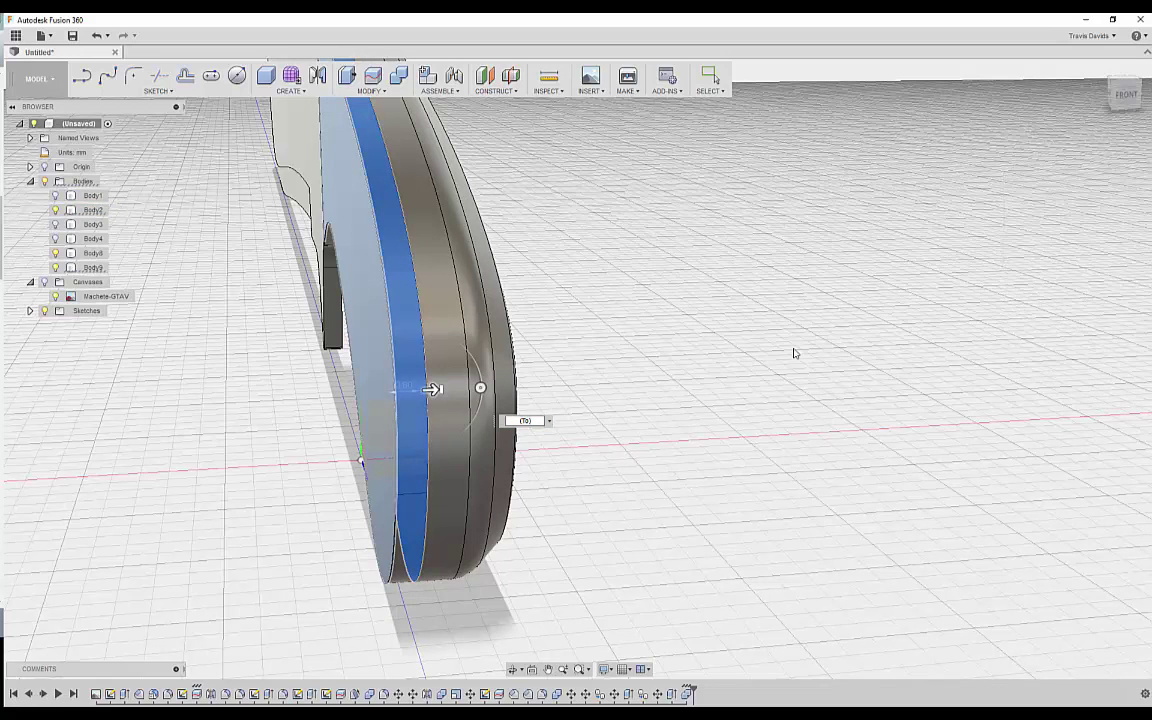
pyautogui.keyDown('shift'); pyautogui.moveTo(291, 437); pyautogui.dragTo(308, 441, button='middle'); pyautogui.keyUp('shift')
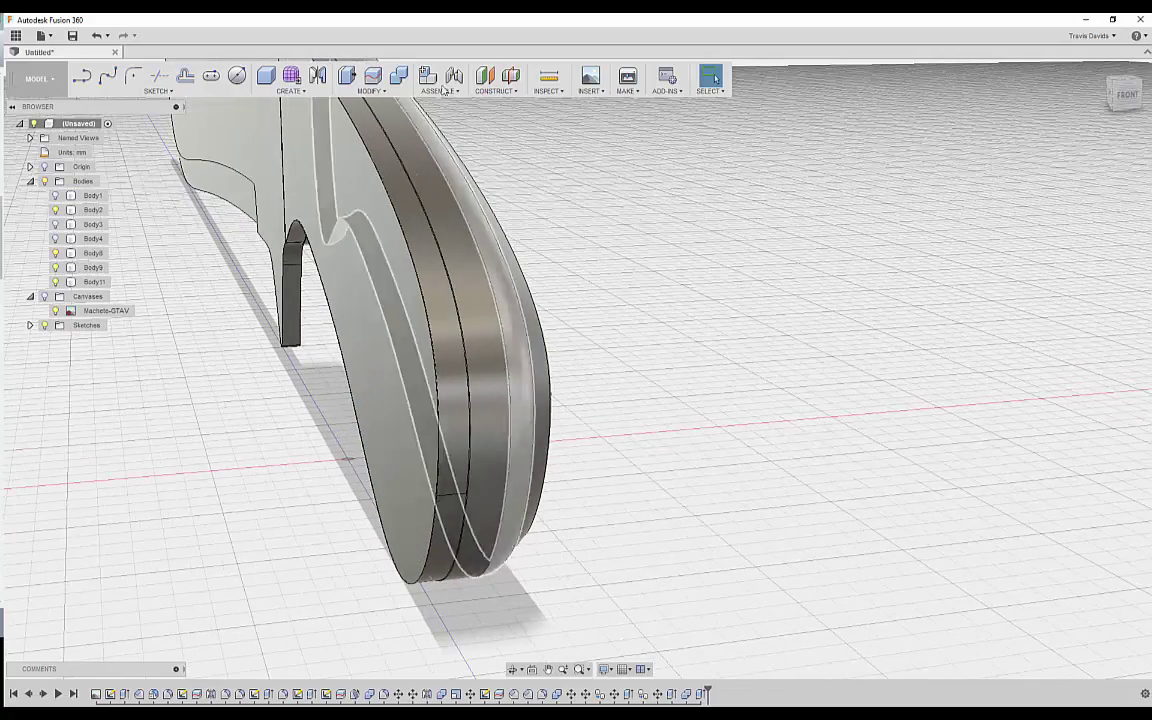
# Combine handle core Body9 with the newly extruded Body11 using the Join operation.
pyautogui.click(398, 78)
pyautogui.scroll(3, 400, 470)
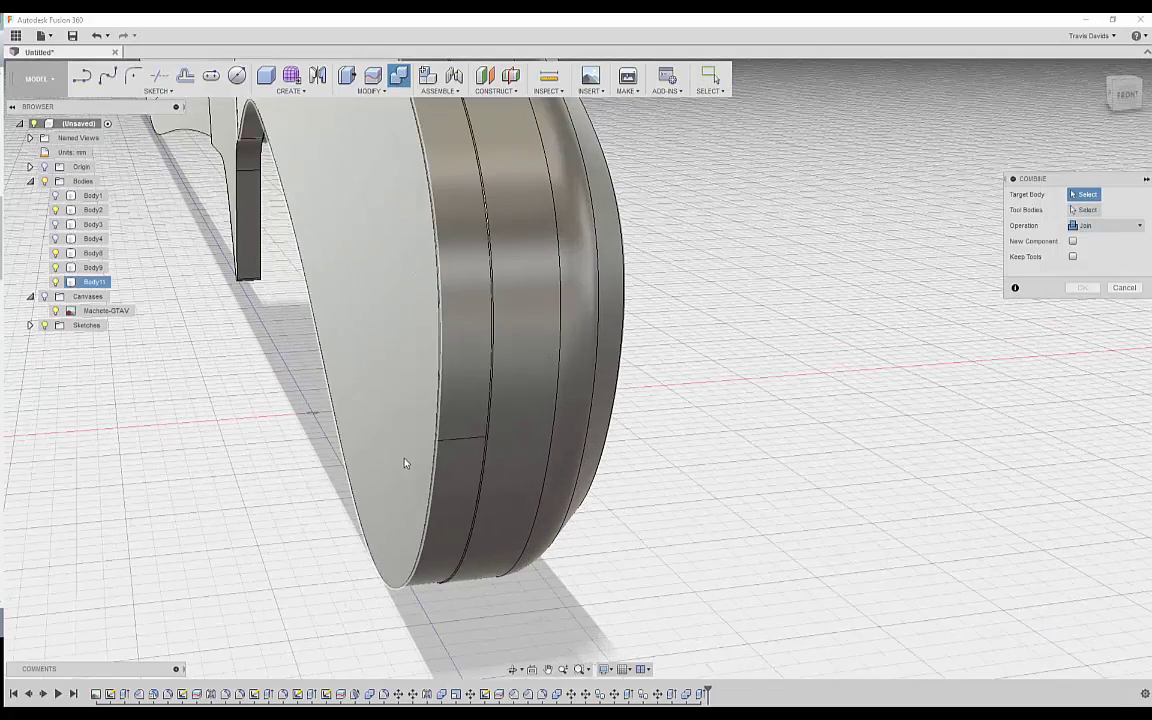
pyautogui.click(392, 537)
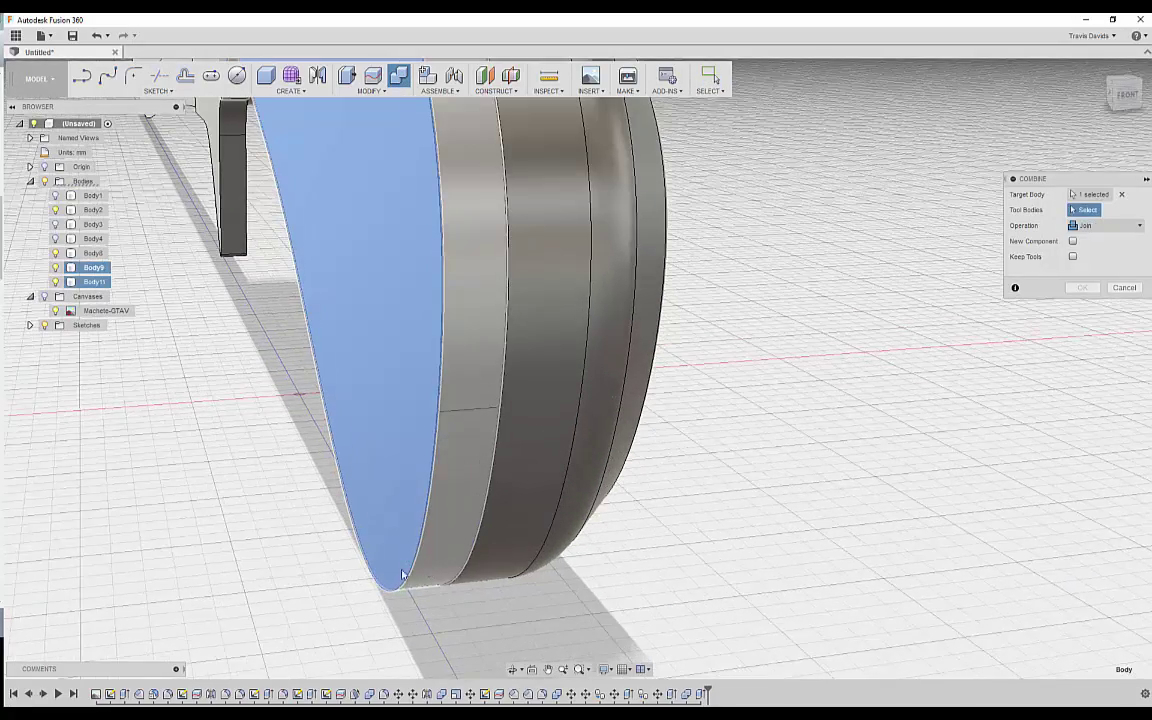
pyautogui.click(406, 574)
pyautogui.click(1082, 287)
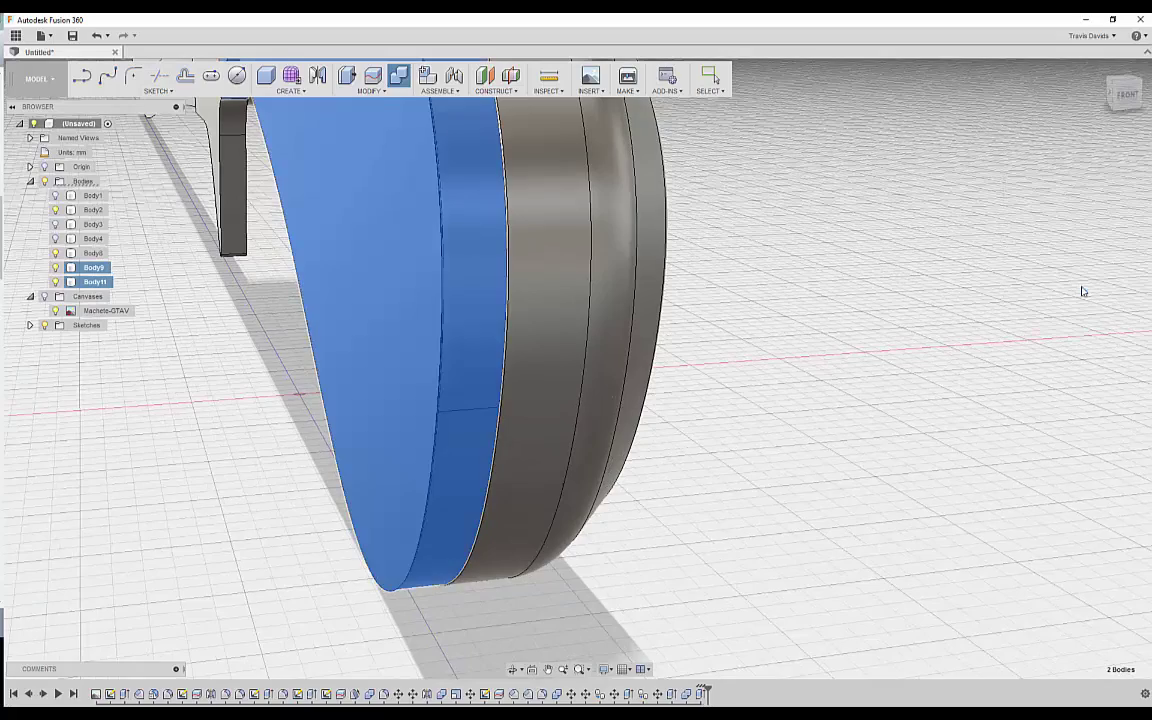
# Show Body3 and examine how the joined core fits between the two handle halves and the blade.
pyautogui.click(57, 228)
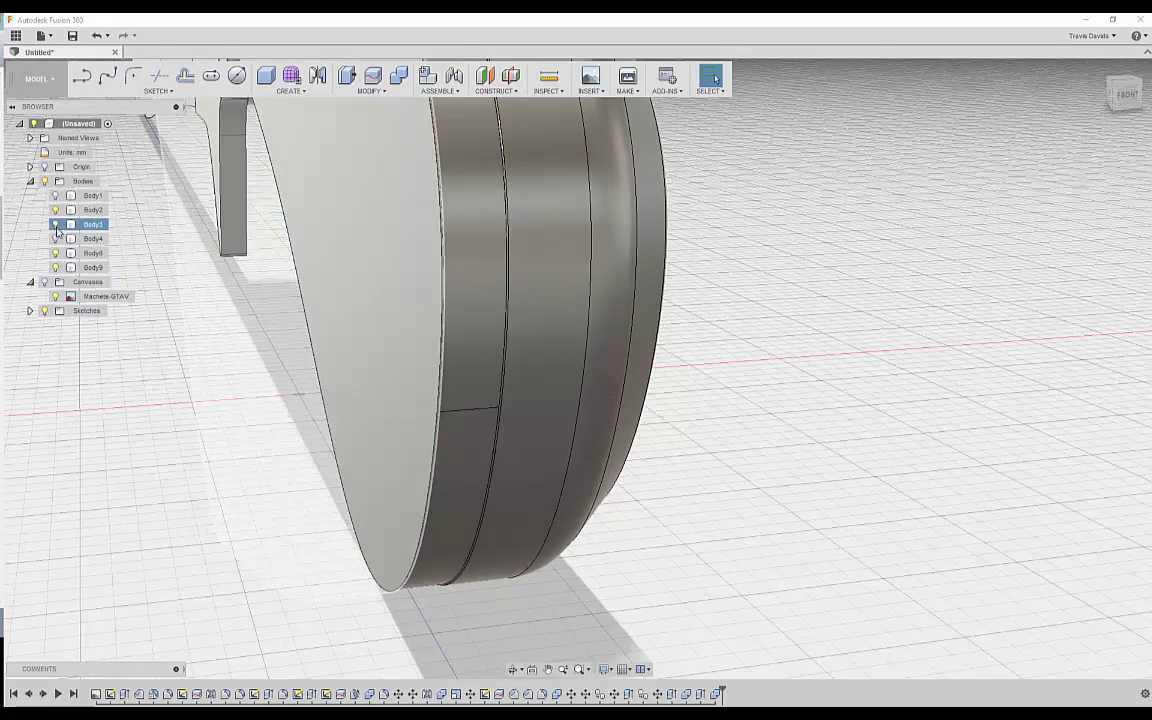
pyautogui.click(57, 231)
pyautogui.scroll(-3, 600, 367)
pyautogui.keyDown('shift'); pyautogui.moveTo(705, 363); pyautogui.dragTo(685, 504, button='middle'); pyautogui.keyUp('shift')
pyautogui.scroll(-2, 653, 386)
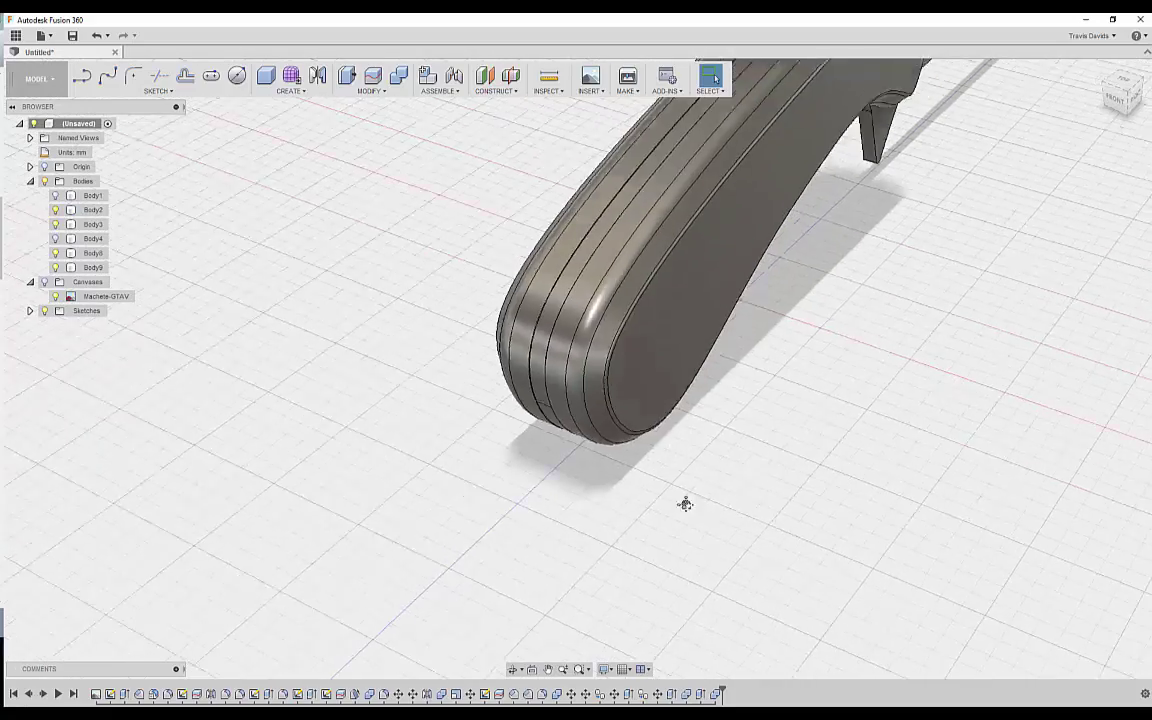
pyautogui.scroll(10, 685, 503)
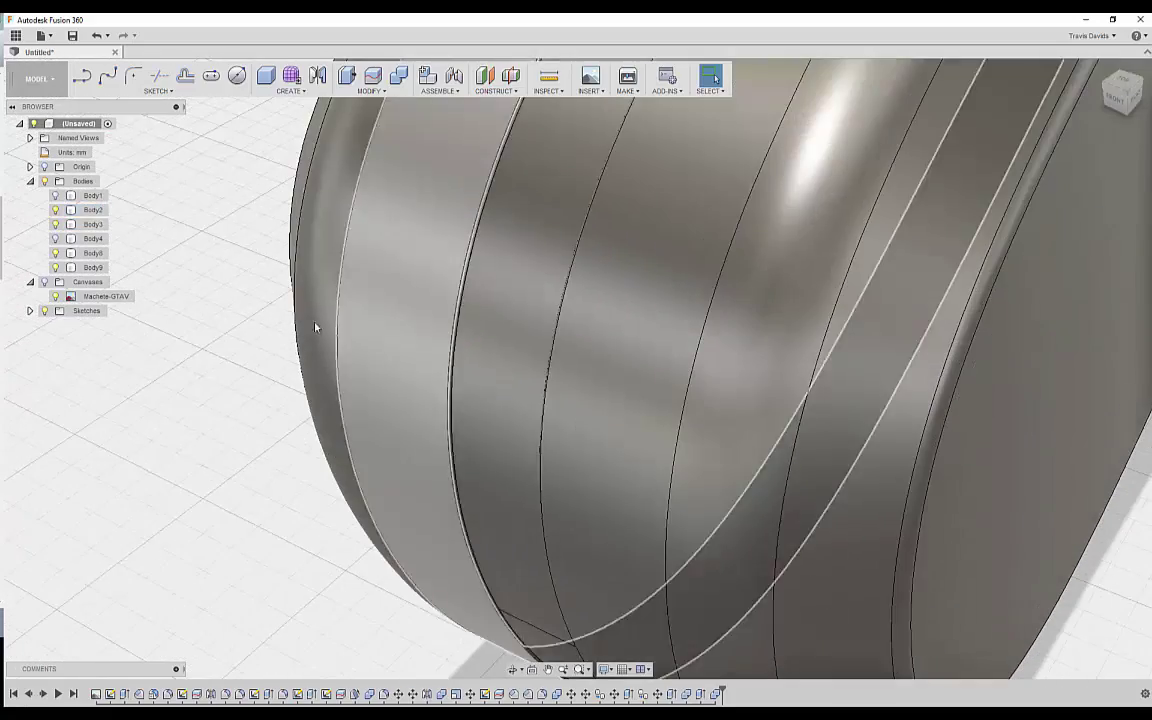
pyautogui.keyDown('shift'); pyautogui.moveTo(315, 327); pyautogui.dragTo(909, 377, button='middle'); pyautogui.keyUp('shift')
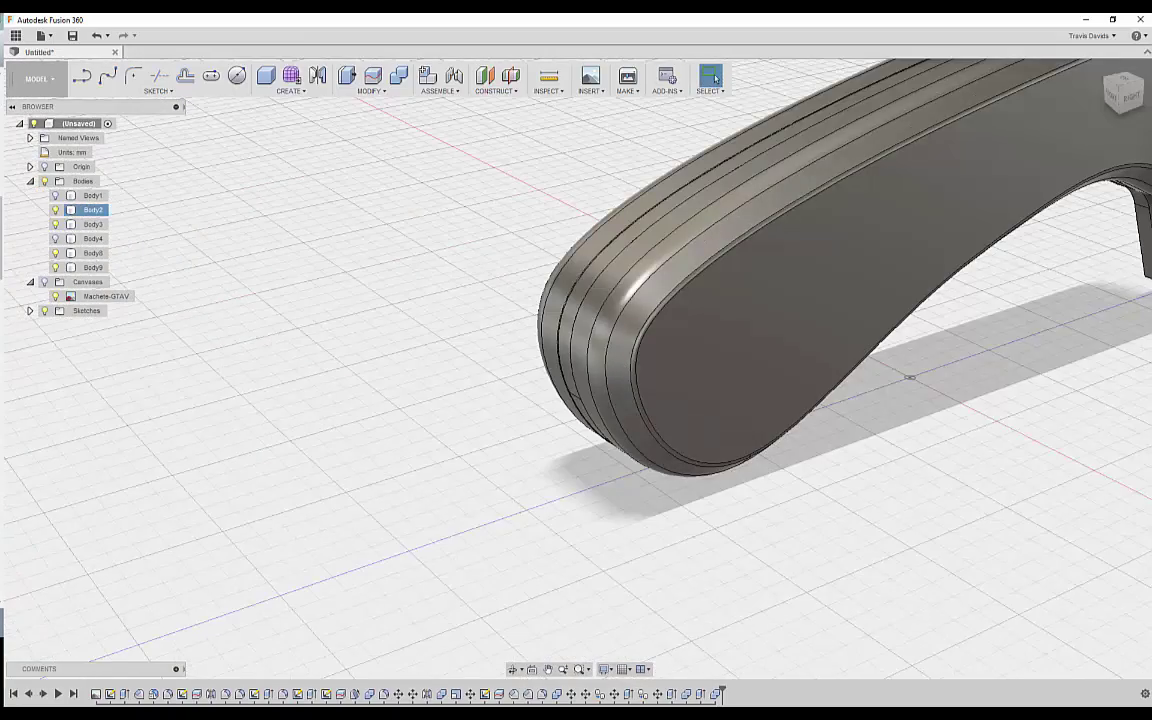
pyautogui.click(745, 562)
pyautogui.moveTo(745, 562)
pyautogui.keyDown('shift'); pyautogui.mouseDown(button='middle')
pyautogui.moveTo(566, 519)
pyautogui.moveTo(671, 522)
pyautogui.moveTo(777, 476)
pyautogui.moveTo(792, 447)
pyautogui.moveTo(663, 555)
pyautogui.moveTo(728, 517)
pyautogui.moveTo(731, 561)
pyautogui.moveTo(720, 368)
pyautogui.moveTo(715, 399)
pyautogui.moveTo(772, 525)
pyautogui.moveTo(633, 537)
pyautogui.moveTo(615, 563)
pyautogui.moveTo(593, 556)
pyautogui.moveTo(674, 527)
pyautogui.moveTo(635, 532)
pyautogui.moveTo(597, 571)
pyautogui.moveTo(593, 608)
pyautogui.moveTo(584, 476)
pyautogui.mouseUp(button='middle'); pyautogui.keyUp('shift')
pyautogui.keyDown('shift'); pyautogui.moveTo(342, 433); pyautogui.dragTo(380, 310, button='middle'); pyautogui.keyUp('shift')
pyautogui.keyDown('shift'); pyautogui.moveTo(372, 535); pyautogui.dragTo(545, 489, button='middle'); pyautogui.keyUp('shift')
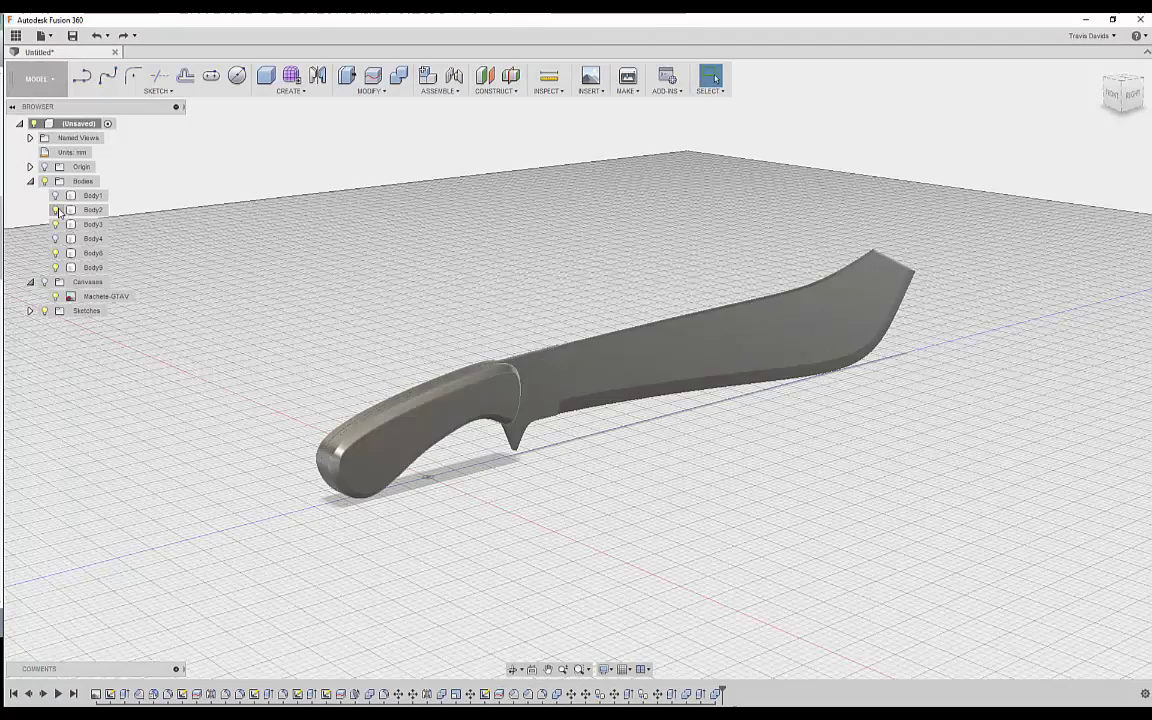
pyautogui.scroll(3, 166, 288)
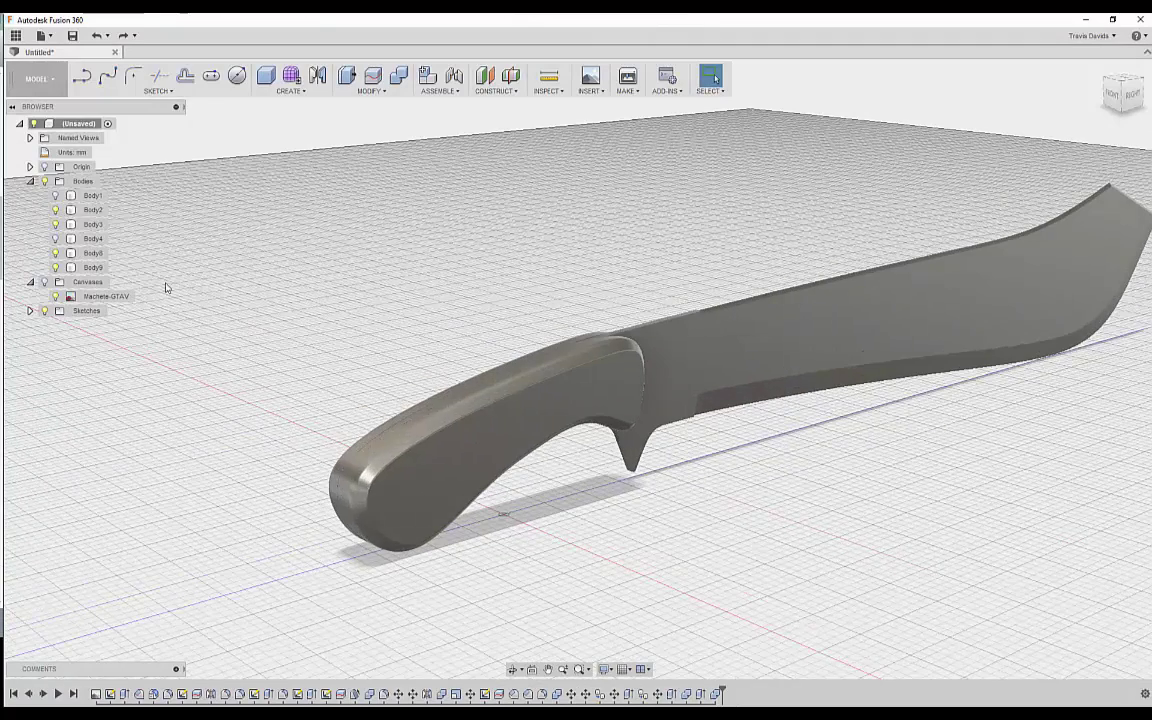
pyautogui.click(56, 210)
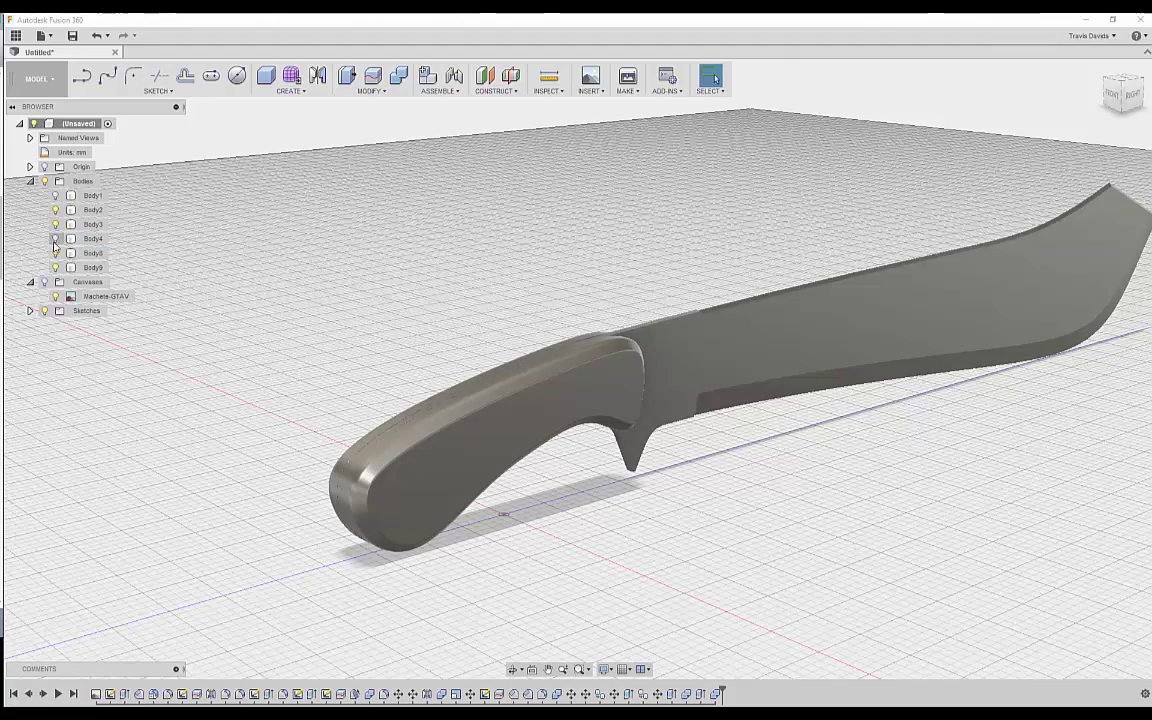
# Remove the hidden handle bodies Body1 and Body4.
pyautogui.click(92, 195)
pyautogui.keyDown('shift'); pyautogui.moveTo(290, 280); pyautogui.dragTo(310, 272, button='middle'); pyautogui.keyUp('shift')
pyautogui.keyDown('ctrl'); pyautogui.click(92, 238); pyautogui.keyUp('ctrl')
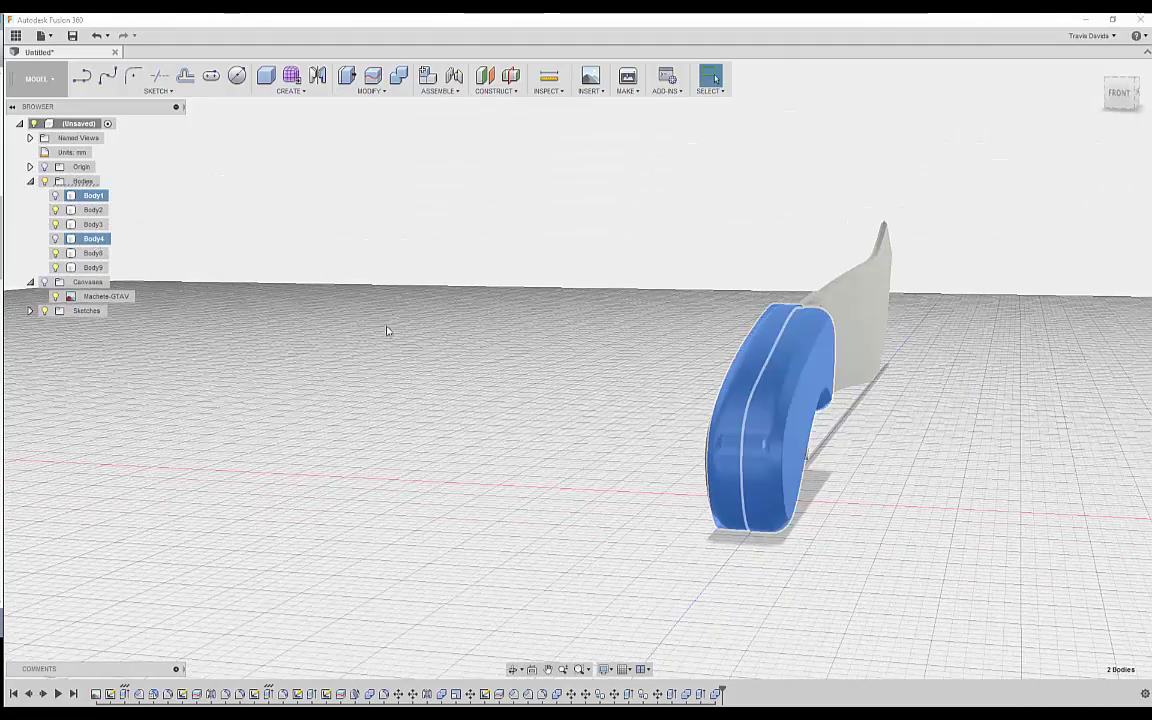
pyautogui.keyDown('shift'); pyautogui.moveTo(388, 329); pyautogui.dragTo(80, 257, button='middle'); pyautogui.keyUp('shift')
pyautogui.rightClick(96, 247)
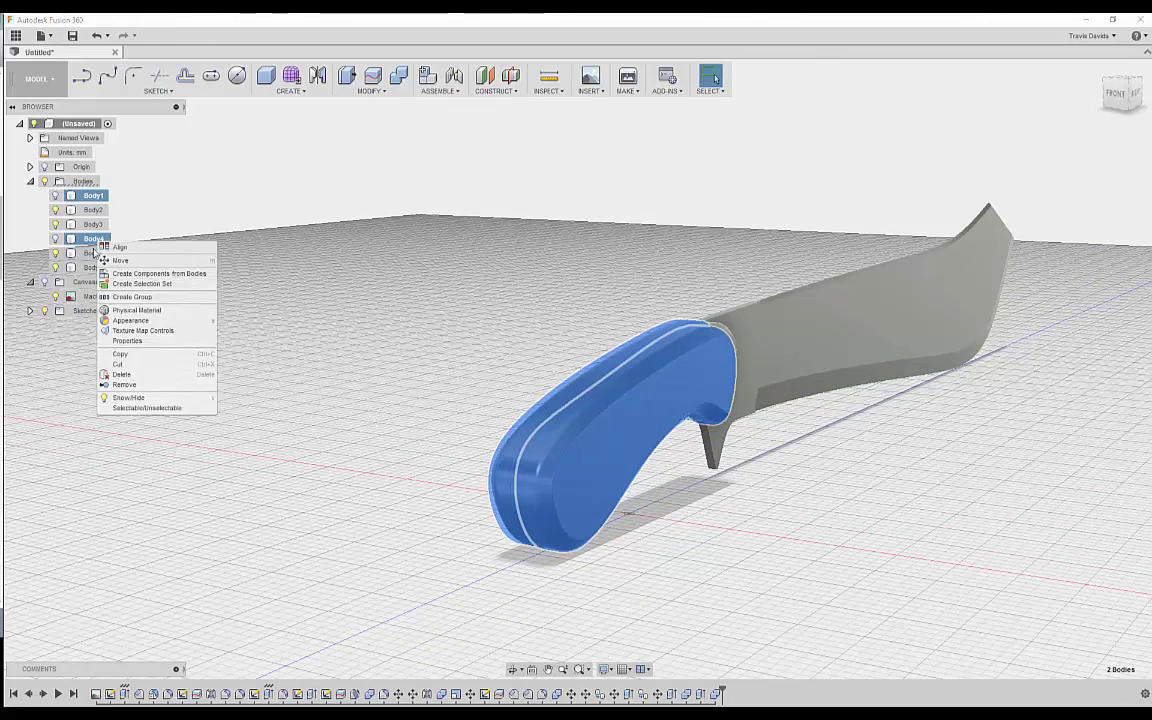
pyautogui.click(124, 385)
pyautogui.keyDown('shift'); pyautogui.moveTo(463, 391); pyautogui.dragTo(586, 440, button='middle'); pyautogui.keyUp('shift')
pyautogui.scroll(3, 590, 438)
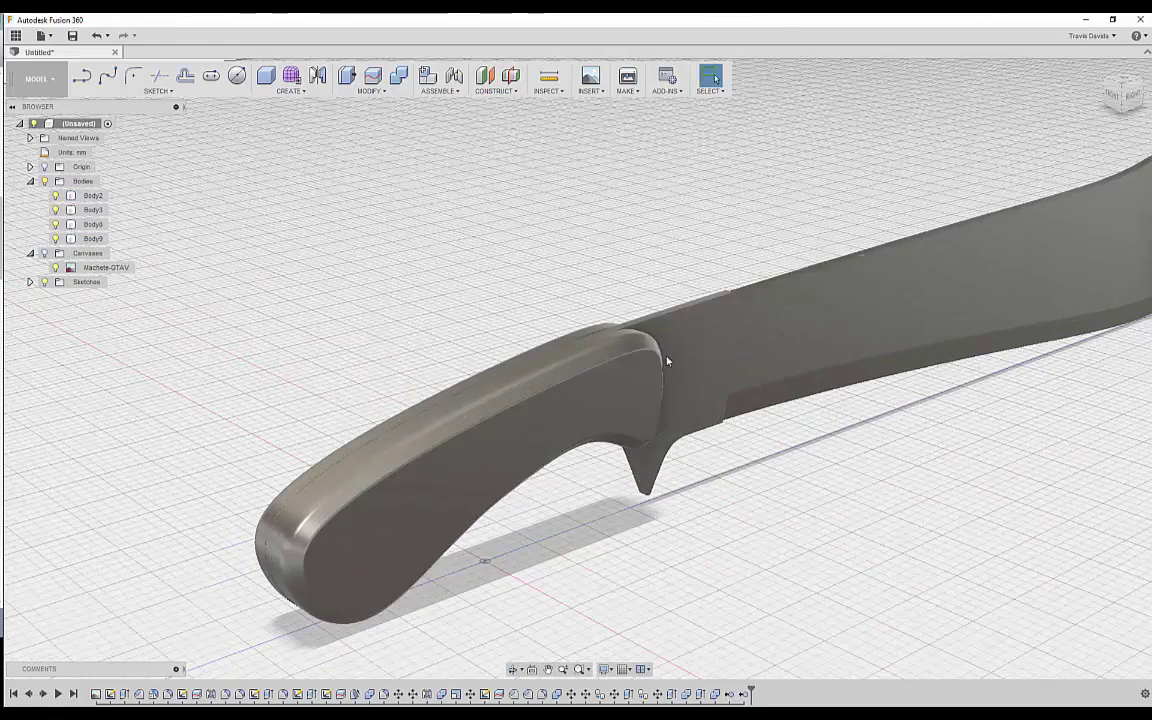
# Rename Body2 as handle1 and Body3 as handle2.
pyautogui.click(90, 196)
pyautogui.doubleClick(91, 197)
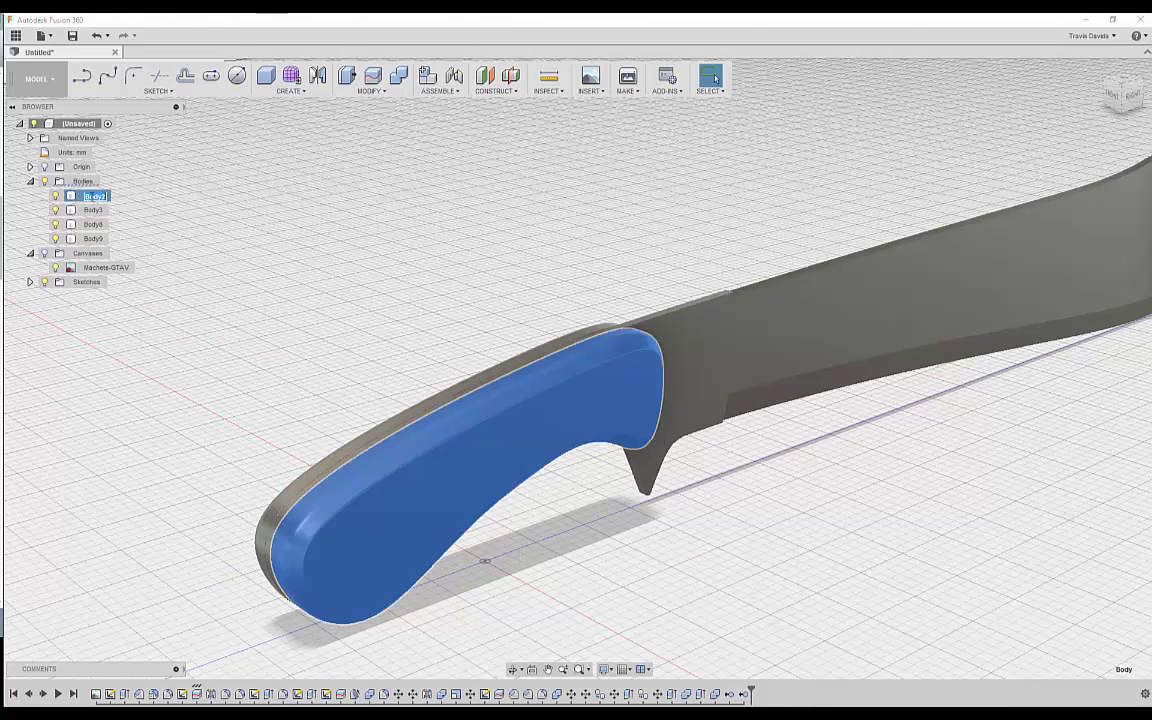
pyautogui.write('handl')
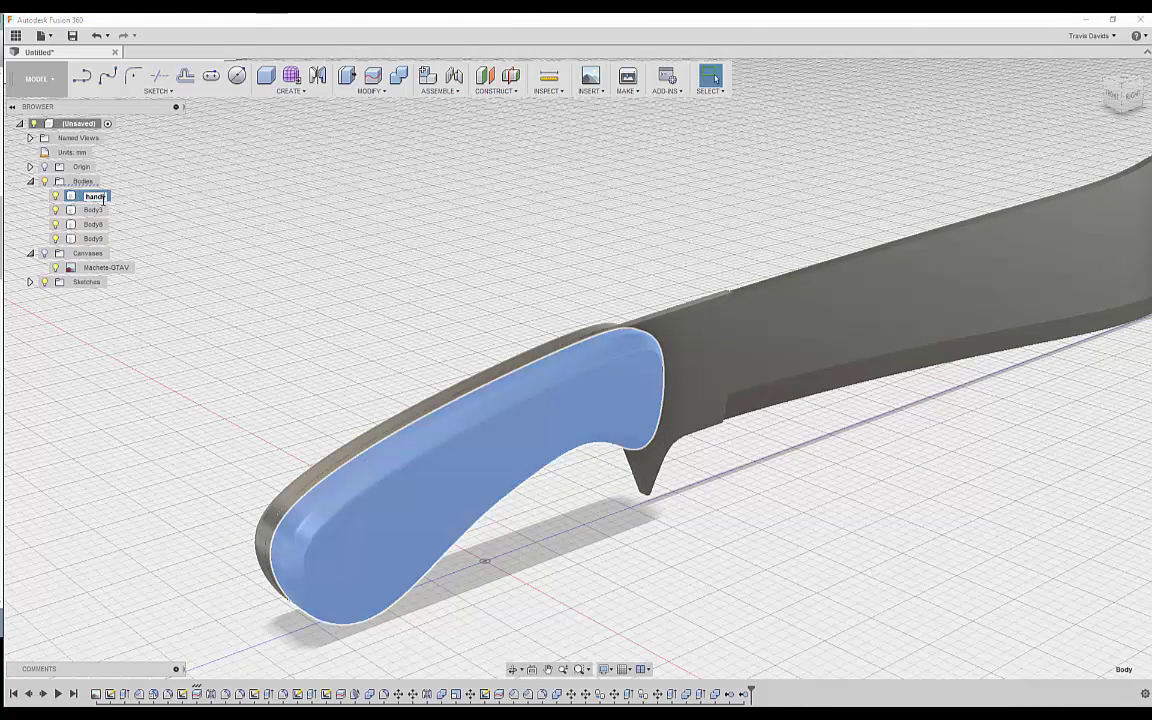
pyautogui.write('1')
pyautogui.press('Return')
pyautogui.doubleClick(95, 211)
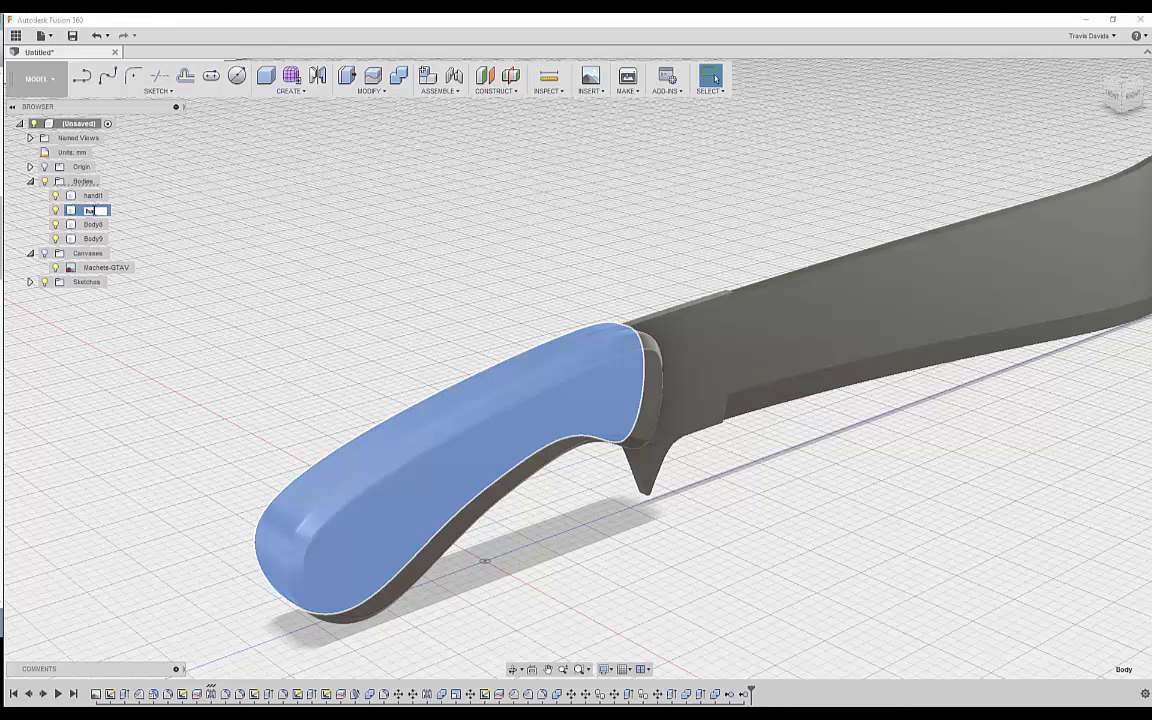
pyautogui.press('Return')
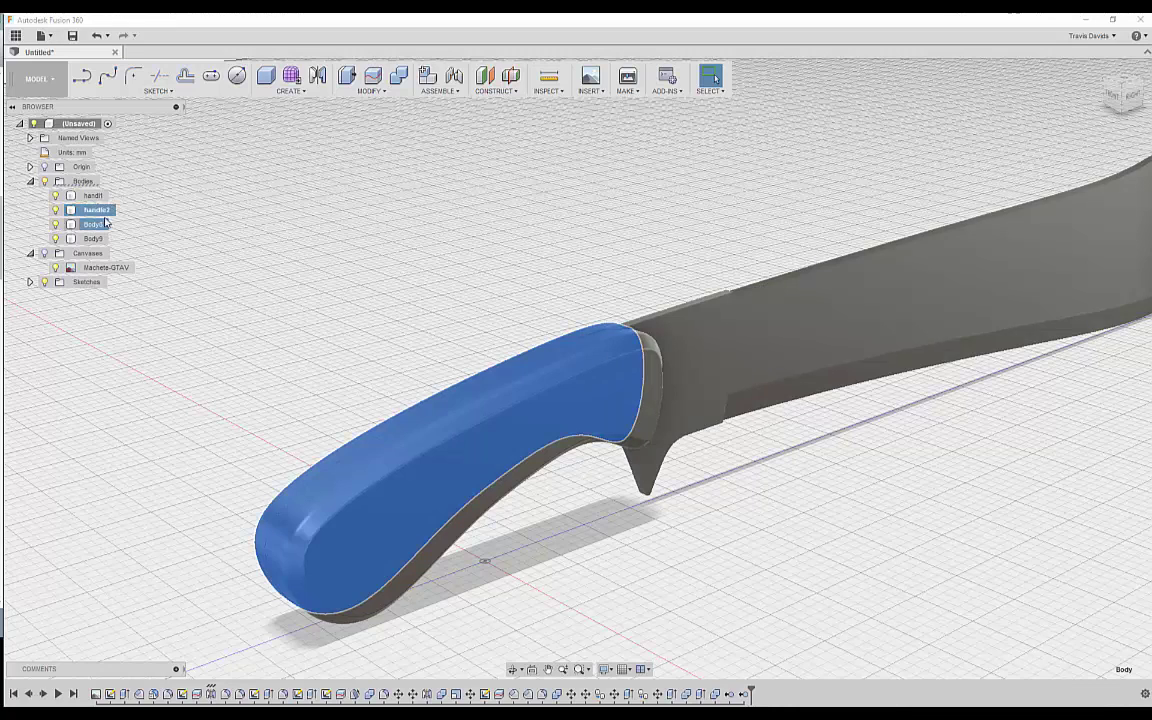
pyautogui.click(89, 196)
pyautogui.doubleClick(89, 196)
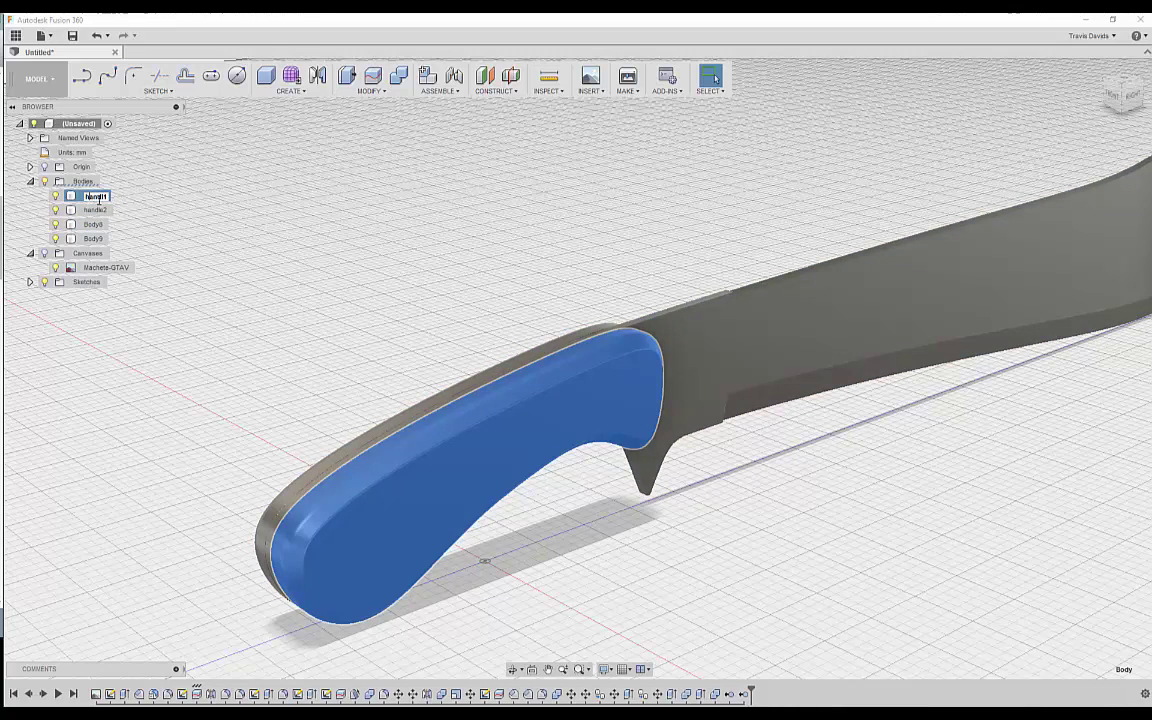
pyautogui.click(86, 209)
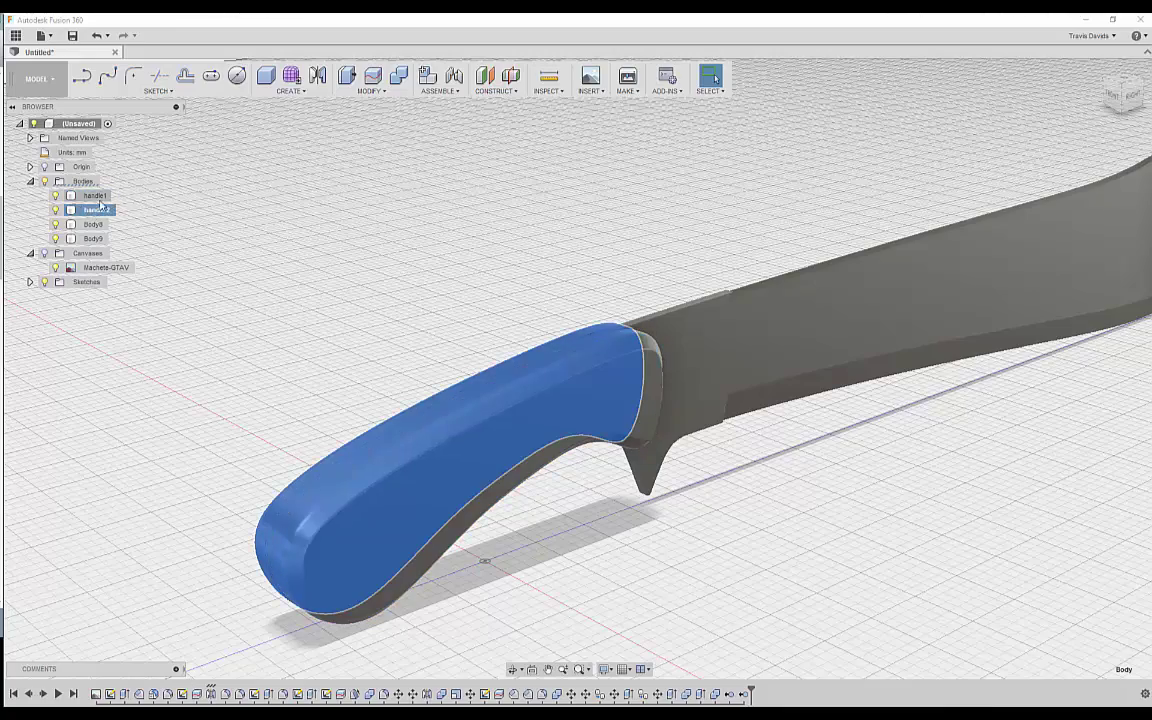
# Hide both handle halves, handle1 and handle2, so only the blade and handle core are shown.
pyautogui.click(86, 197)
pyautogui.click(55, 196)
pyautogui.click(55, 210)
pyautogui.keyDown('shift'); pyautogui.moveTo(288, 267); pyautogui.dragTo(347, 301, button='middle'); pyautogui.keyUp('shift')
pyautogui.click(418, 387)
pyautogui.scroll(2, 422, 390)
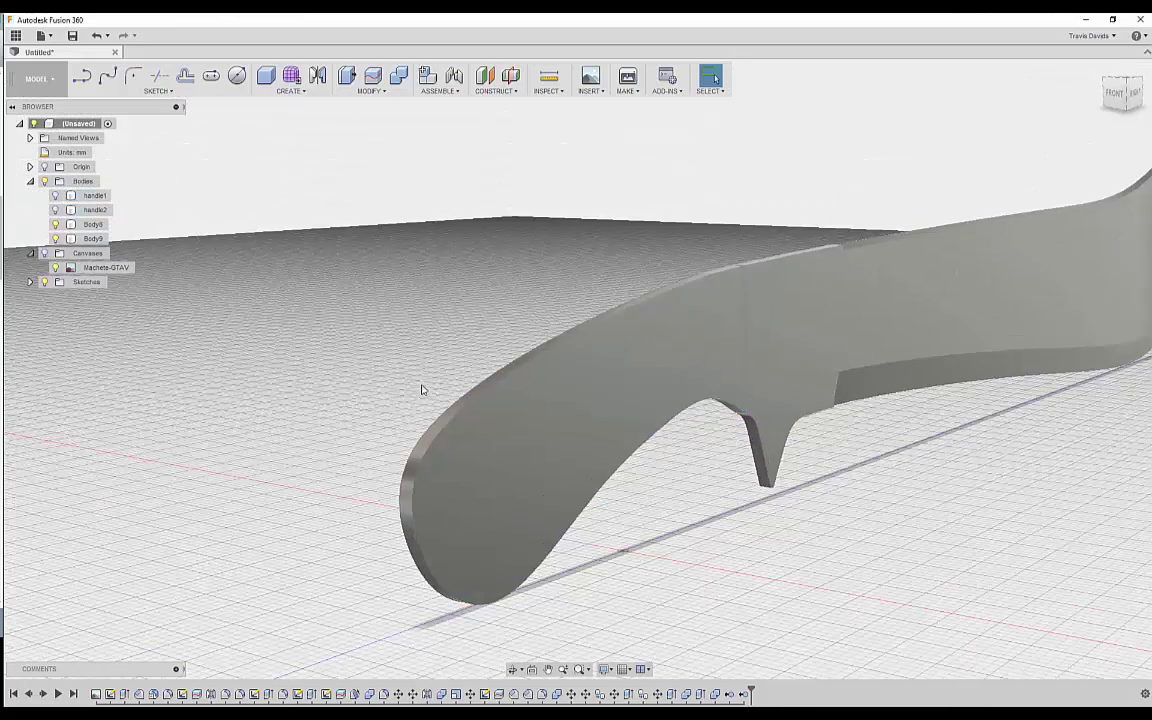
# Sketch a vertical line on the front plane through the machete's centre, extending past its lower and upper ends.
pyautogui.keyDown('shift'); pyautogui.moveTo(401, 355); pyautogui.dragTo(410, 305, button='middle'); pyautogui.keyUp('shift')
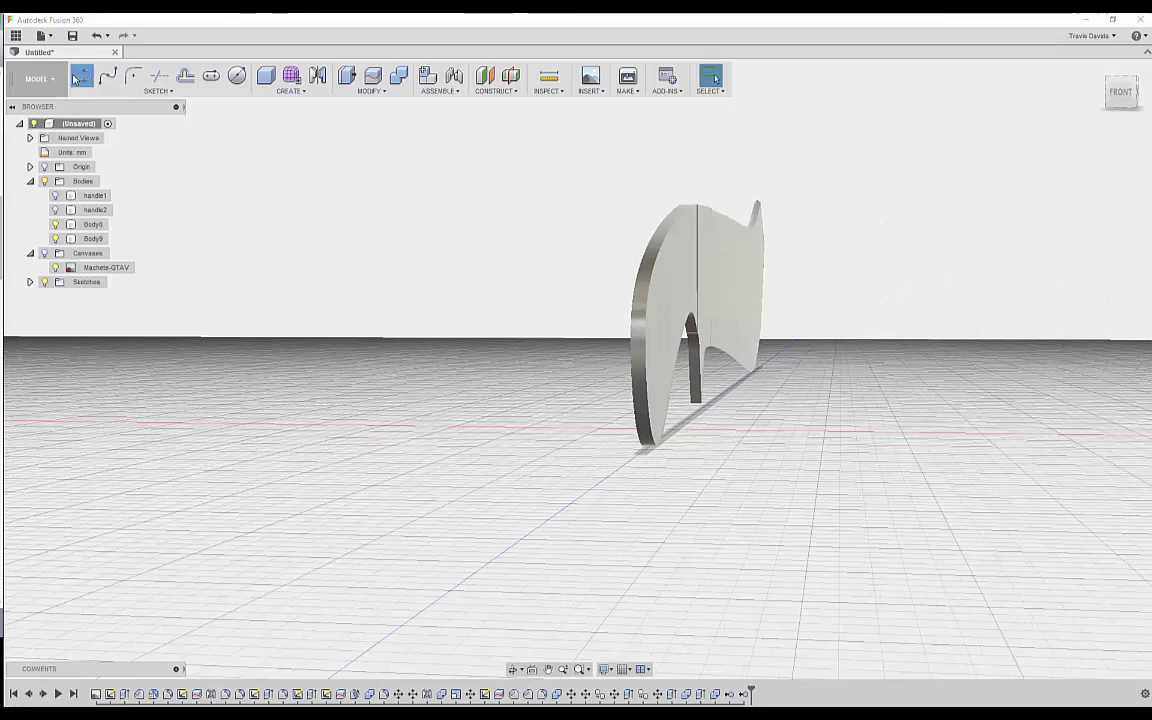
pyautogui.click(82, 77)
pyautogui.click(680, 425)
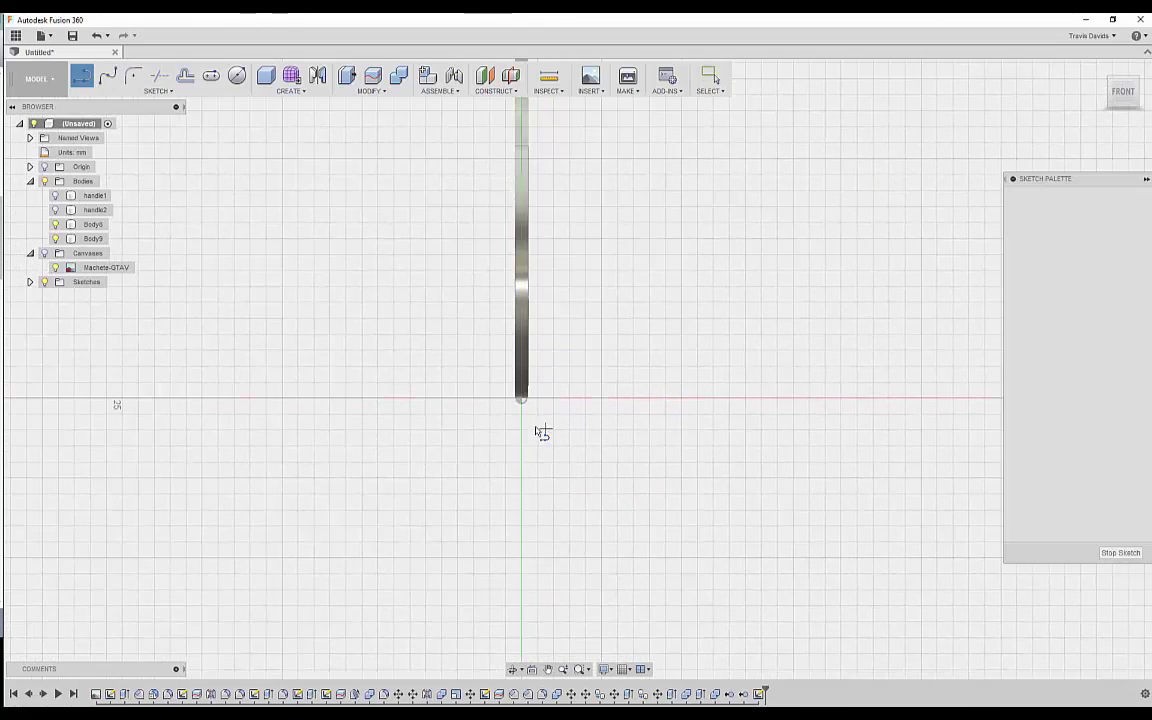
pyautogui.click(521, 446)
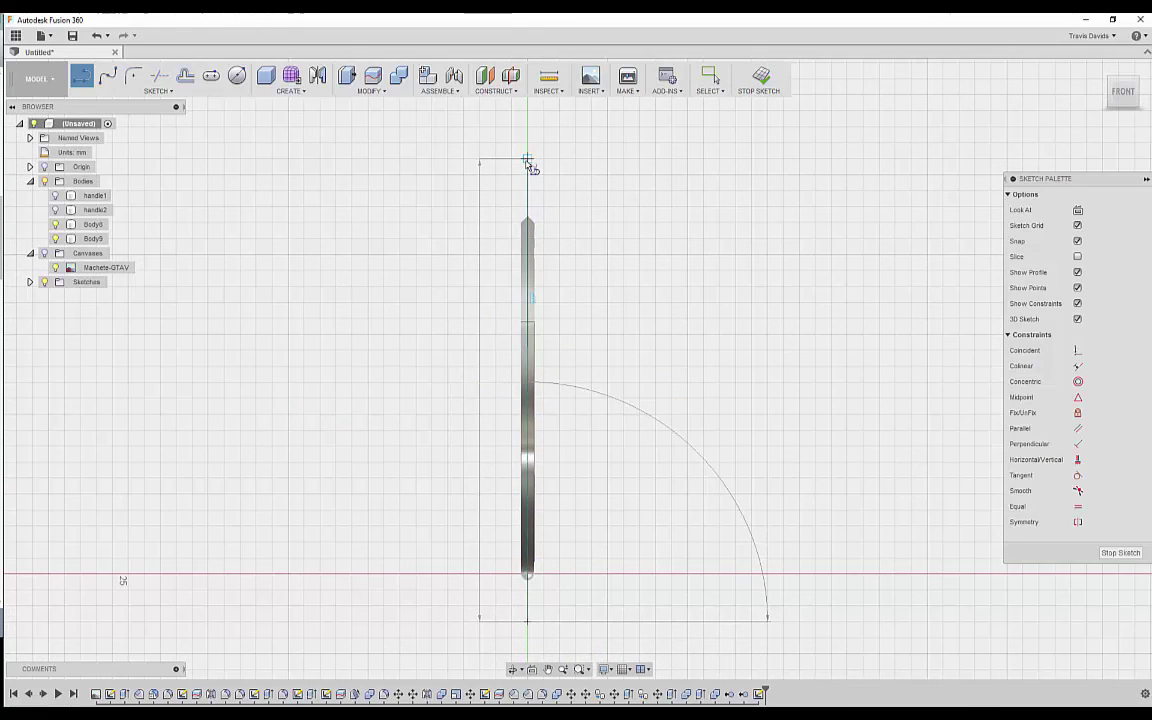
pyautogui.click(627, 210)
# Split handle core Body9 lengthwise with Split Body, using the vertical sketch line as the splitting tool.
pyautogui.keyDown('shift'); pyautogui.moveTo(414, 177); pyautogui.dragTo(447, 107, button='middle'); pyautogui.keyUp('shift')
pyautogui.click(372, 77)
pyautogui.click(378, 522)
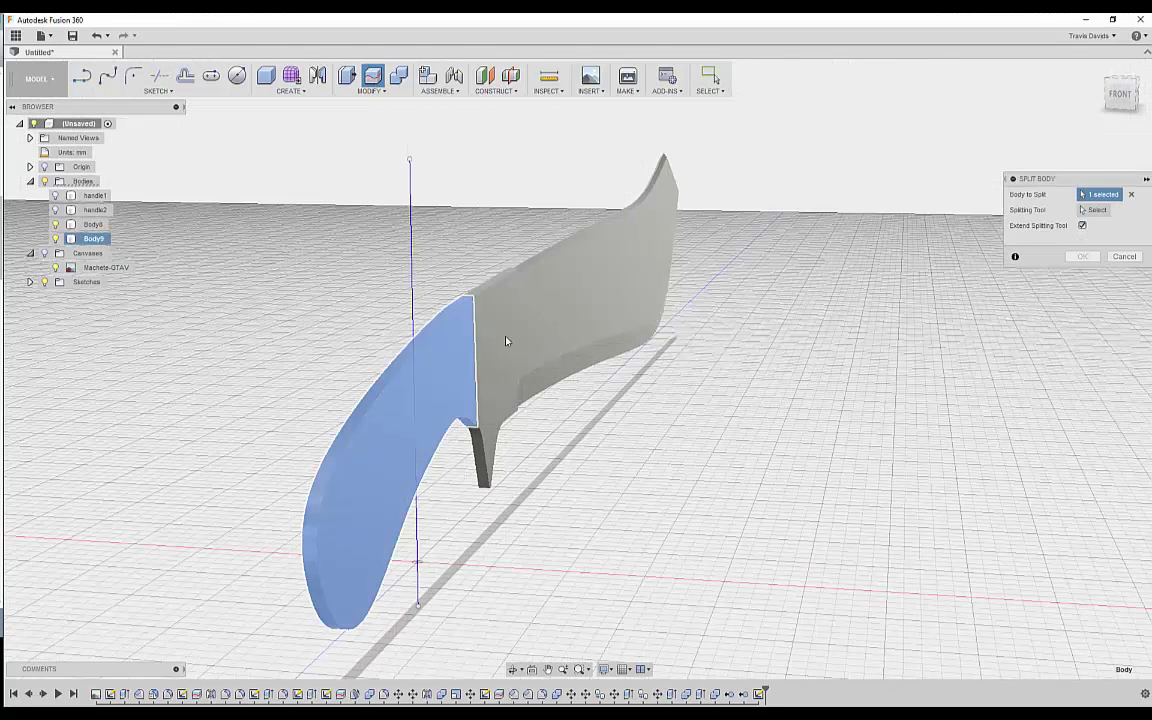
pyautogui.click(412, 275)
pyautogui.click(1080, 261)
# Remove the Body9 half of the split handle core.
pyautogui.moveTo(690, 420); pyautogui.dragTo(750, 342, button='middle')
pyautogui.scroll(3, 356, 455)
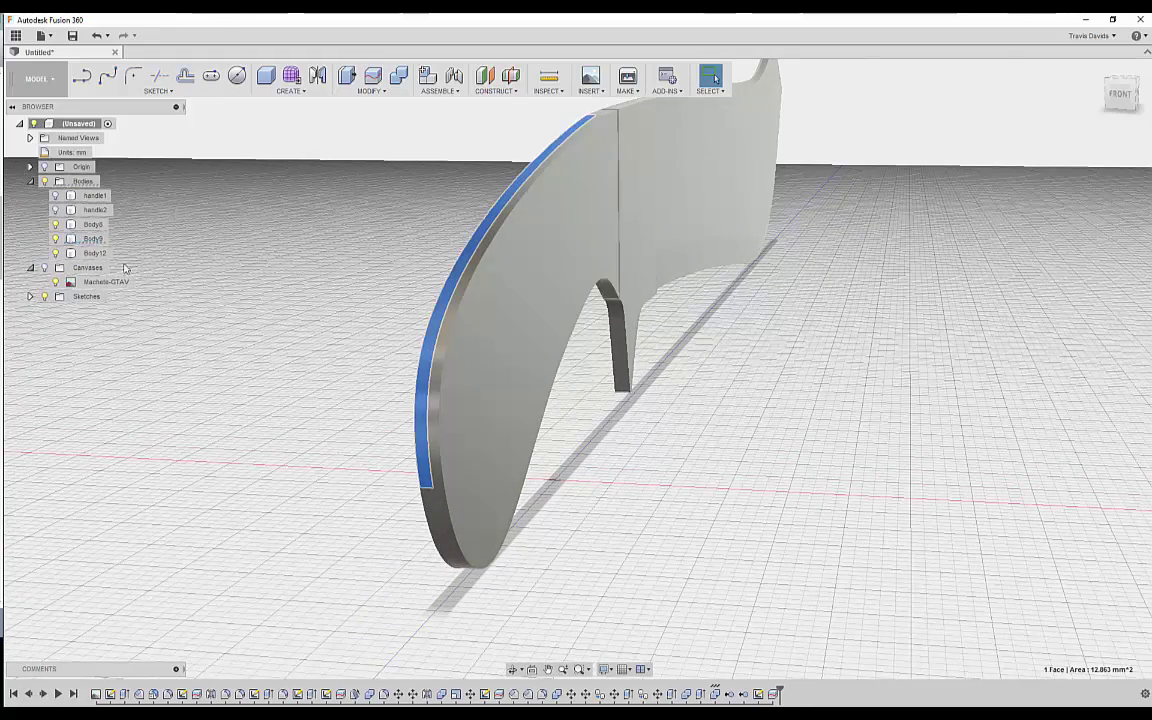
pyautogui.rightClick(93, 239)
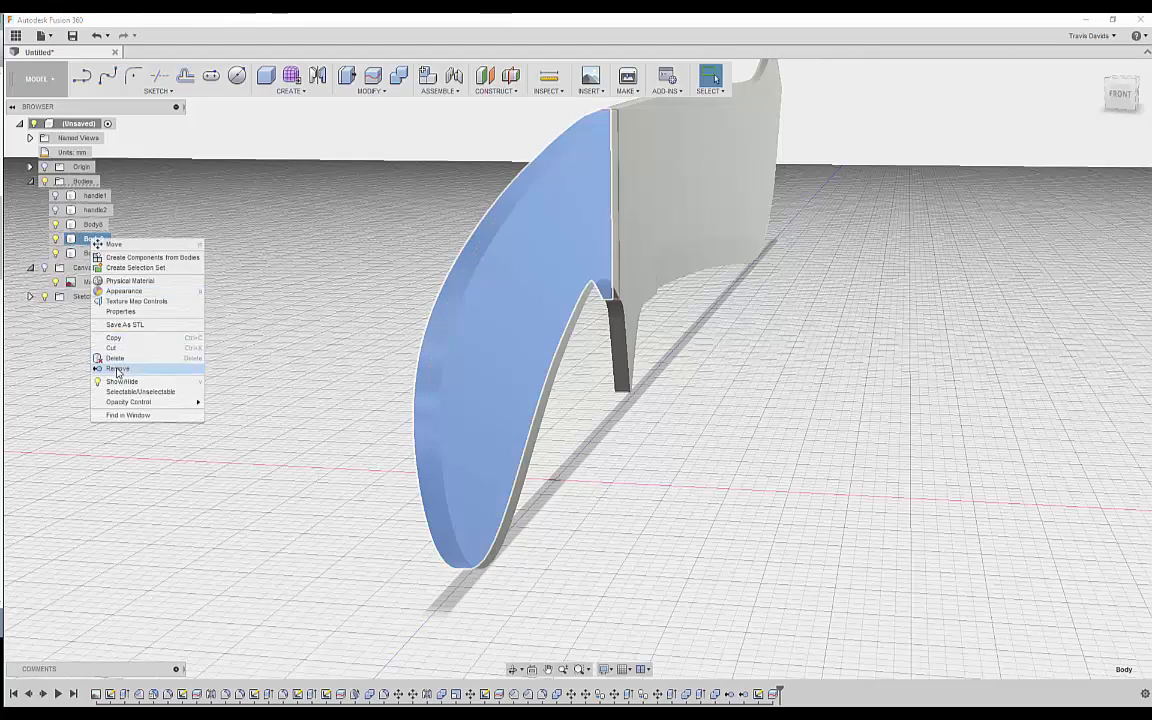
pyautogui.click(117, 371)
# Mirror the remaining core half Body12 across the centre split plane as a body.
pyautogui.keyDown('shift'); pyautogui.moveTo(335, 412); pyautogui.dragTo(440, 437, button='middle'); pyautogui.keyUp('shift')
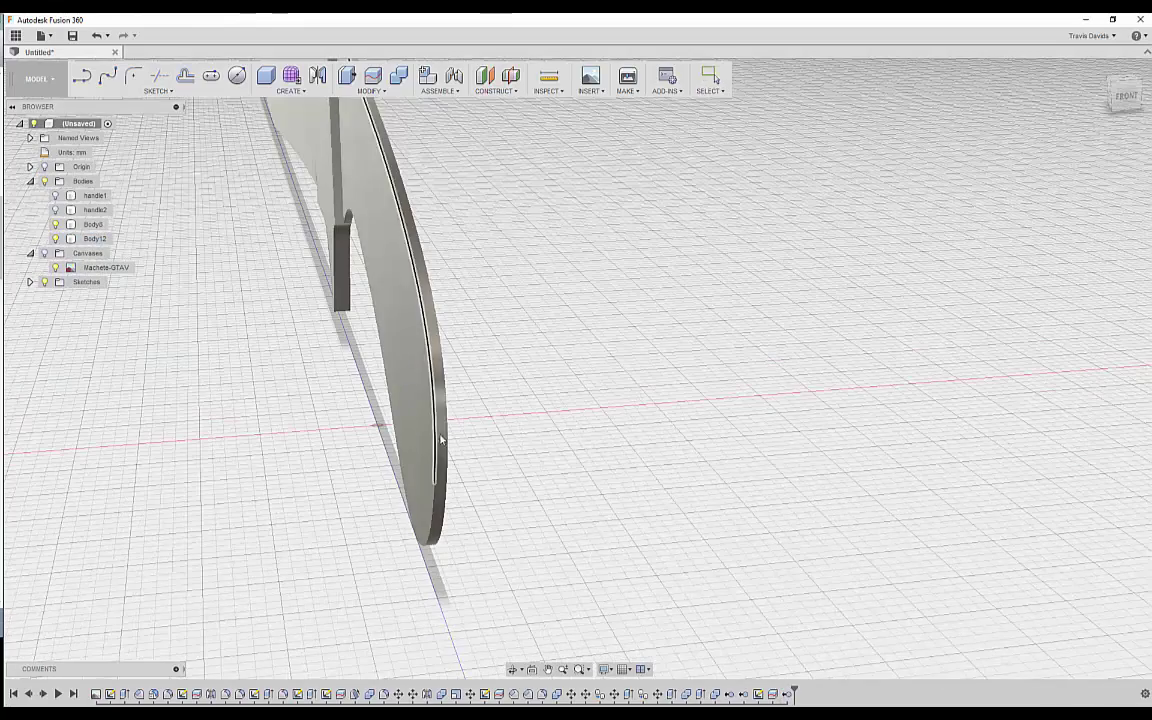
pyautogui.click(95, 239)
pyautogui.click(290, 88)
pyautogui.click(285, 320)
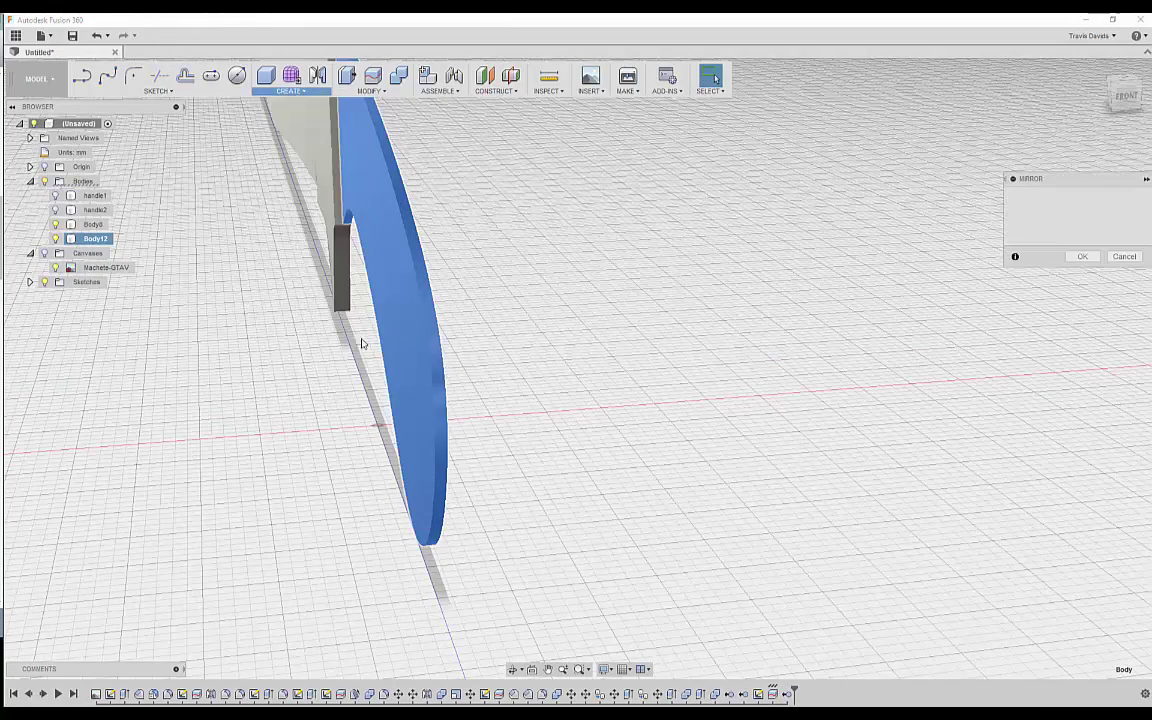
pyautogui.click(407, 390)
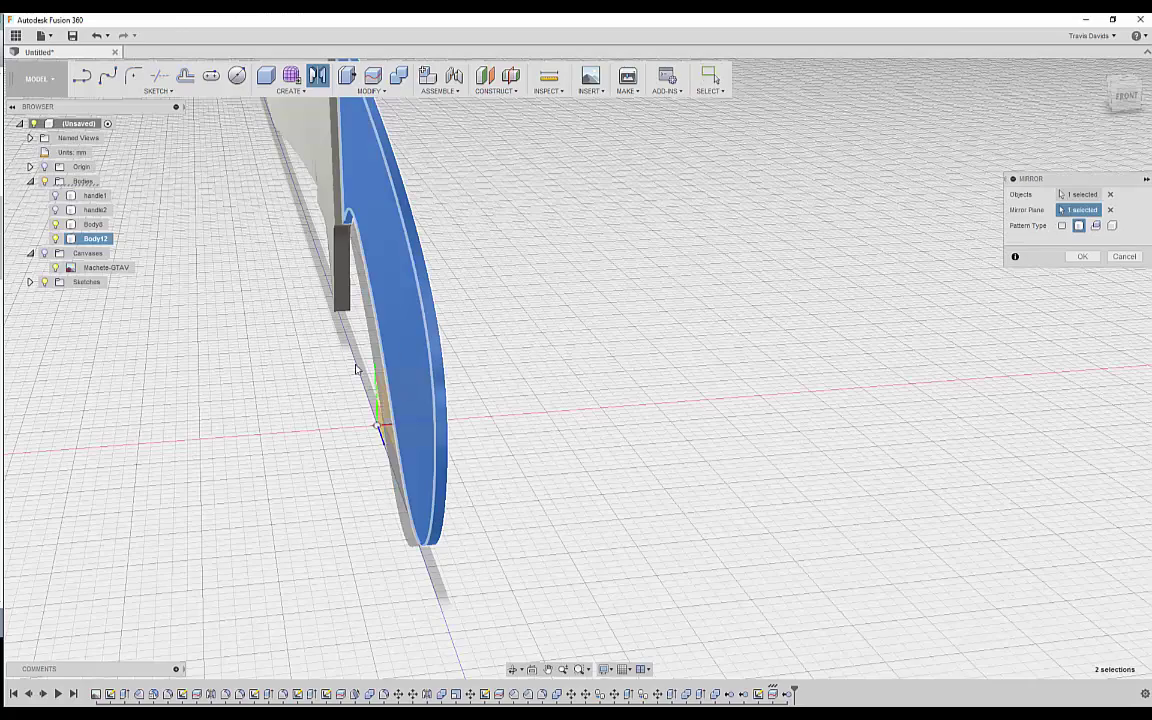
pyautogui.keyDown('shift'); pyautogui.moveTo(550, 321); pyautogui.dragTo(489, 351, button='middle'); pyautogui.keyUp('shift')
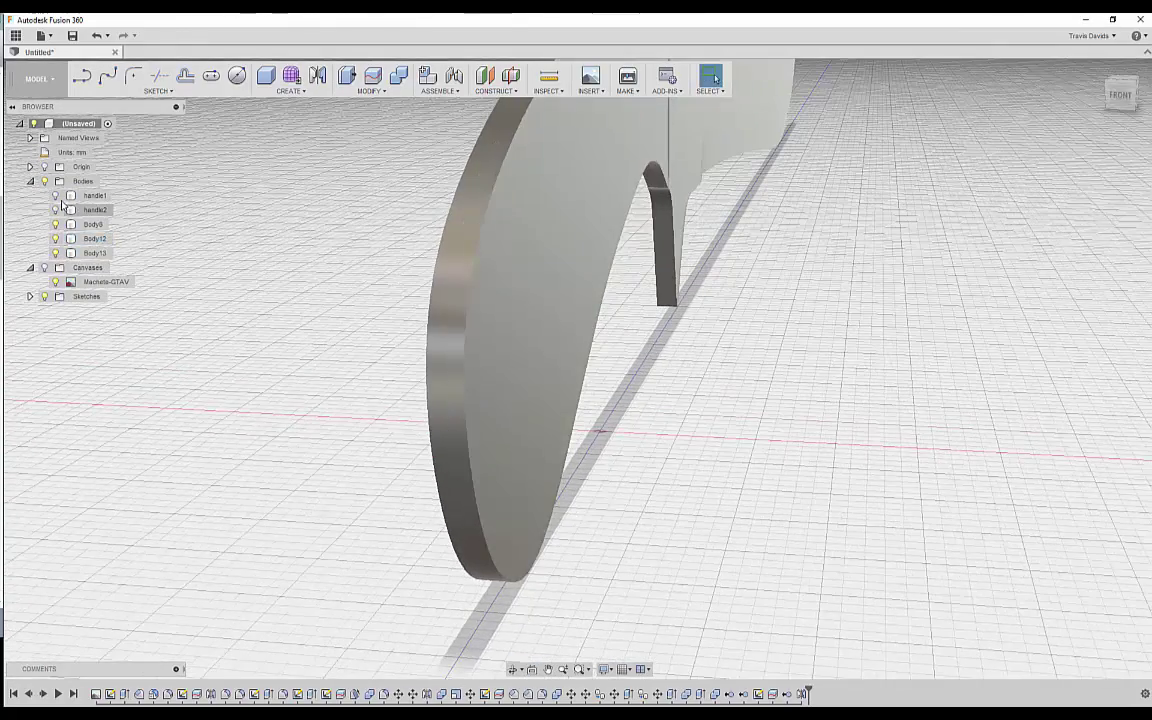
pyautogui.click(56, 197)
pyautogui.click(465, 407)
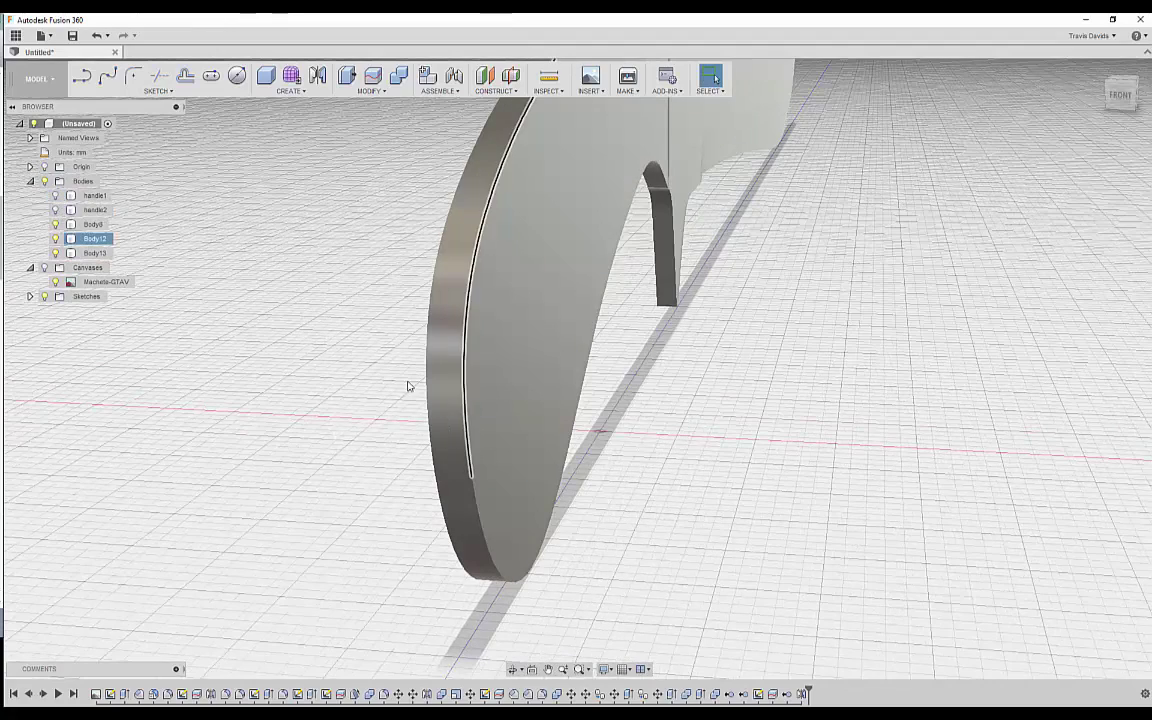
pyautogui.rightClick(350, 352)
pyautogui.click(324, 449)
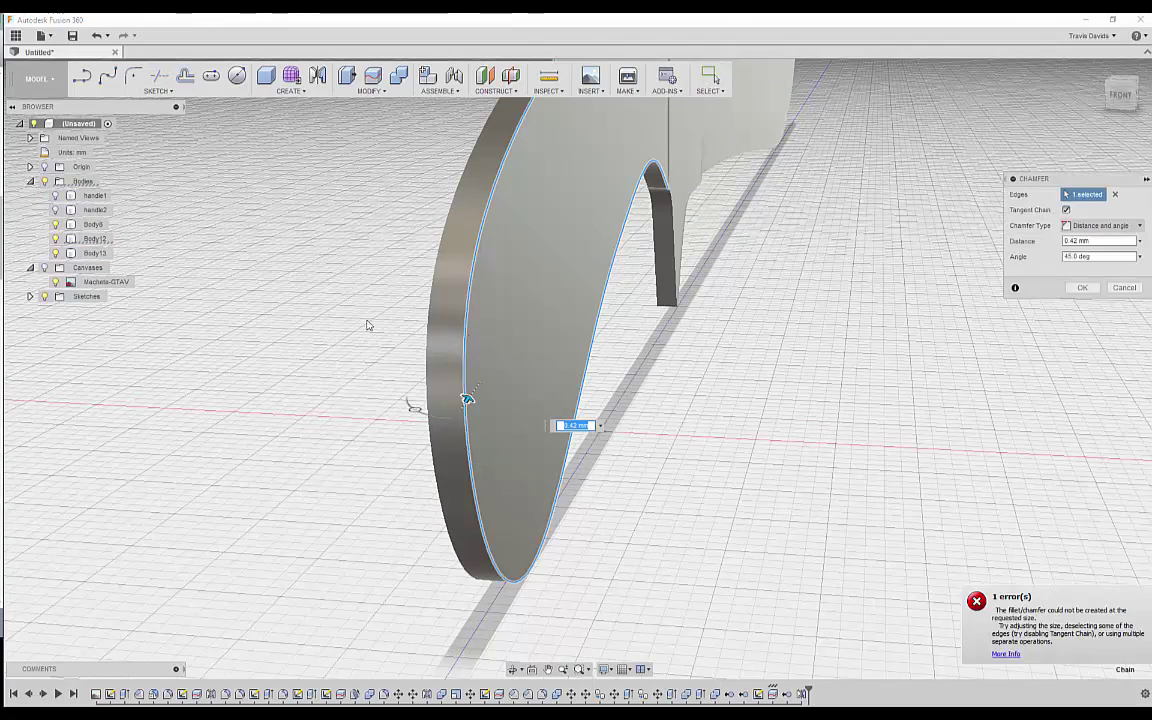
pyautogui.keyDown('shift'); pyautogui.moveTo(420, 400); pyautogui.dragTo(408, 331, button='middle'); pyautogui.keyUp('shift')
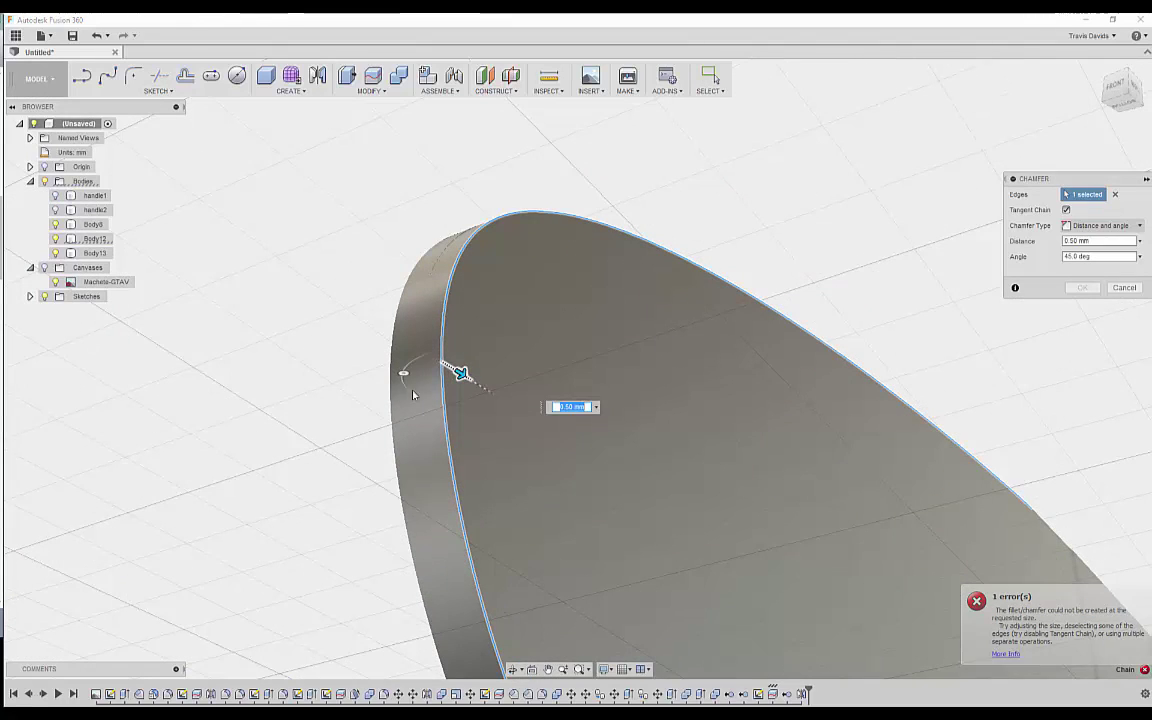
pyautogui.moveTo(413, 394)
pyautogui.keyDown('shift'); pyautogui.mouseDown(button='middle')
pyautogui.moveTo(381, 416)
pyautogui.moveTo(407, 376)
pyautogui.mouseUp(button='middle'); pyautogui.keyUp('shift')
pyautogui.write('0.28')
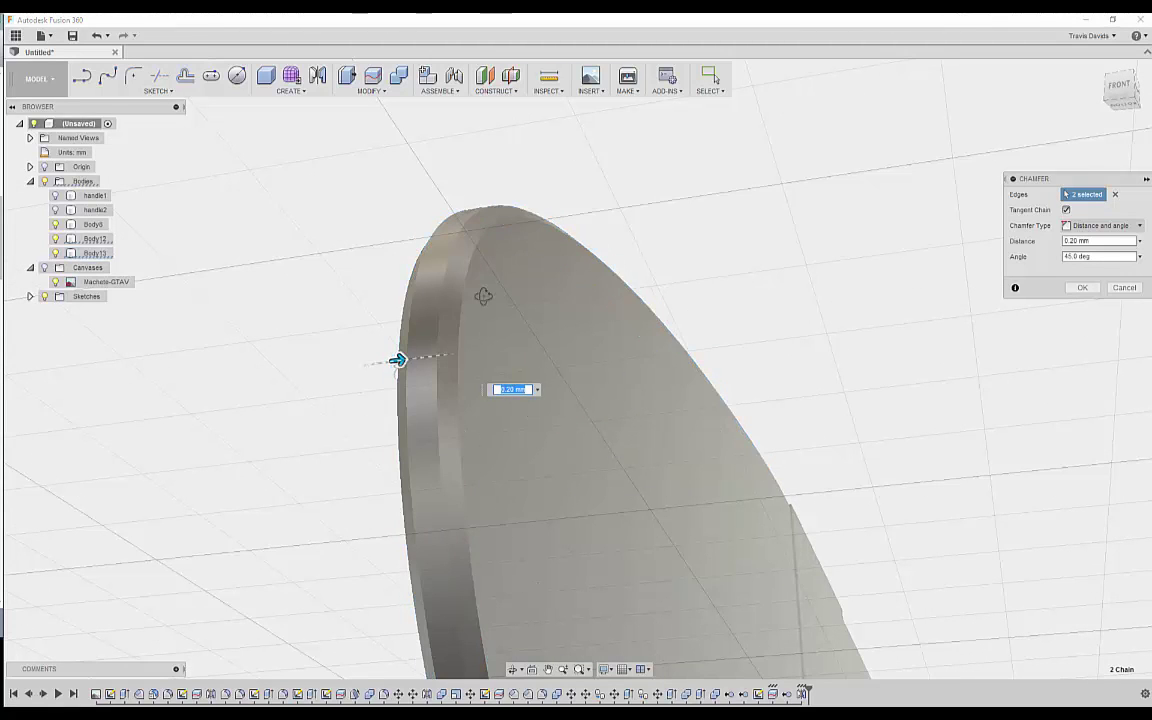
pyautogui.keyDown('shift'); pyautogui.moveTo(483, 296); pyautogui.dragTo(465, 378, button='middle'); pyautogui.keyUp('shift')
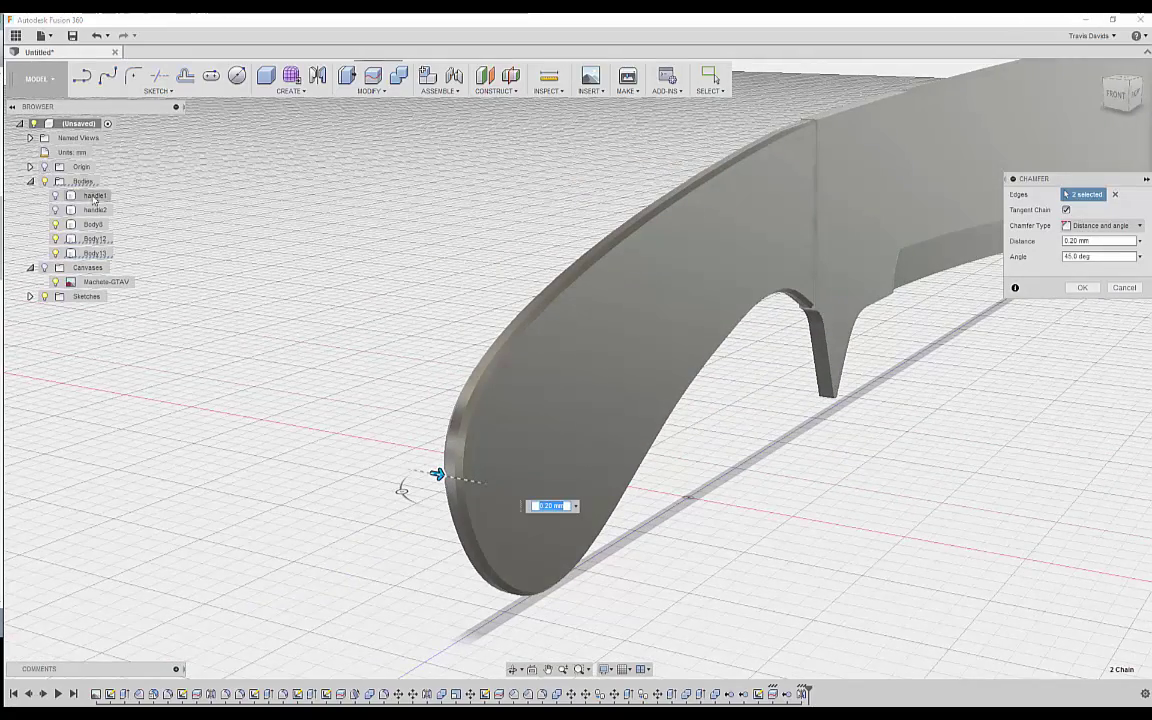
pyautogui.click(56, 197)
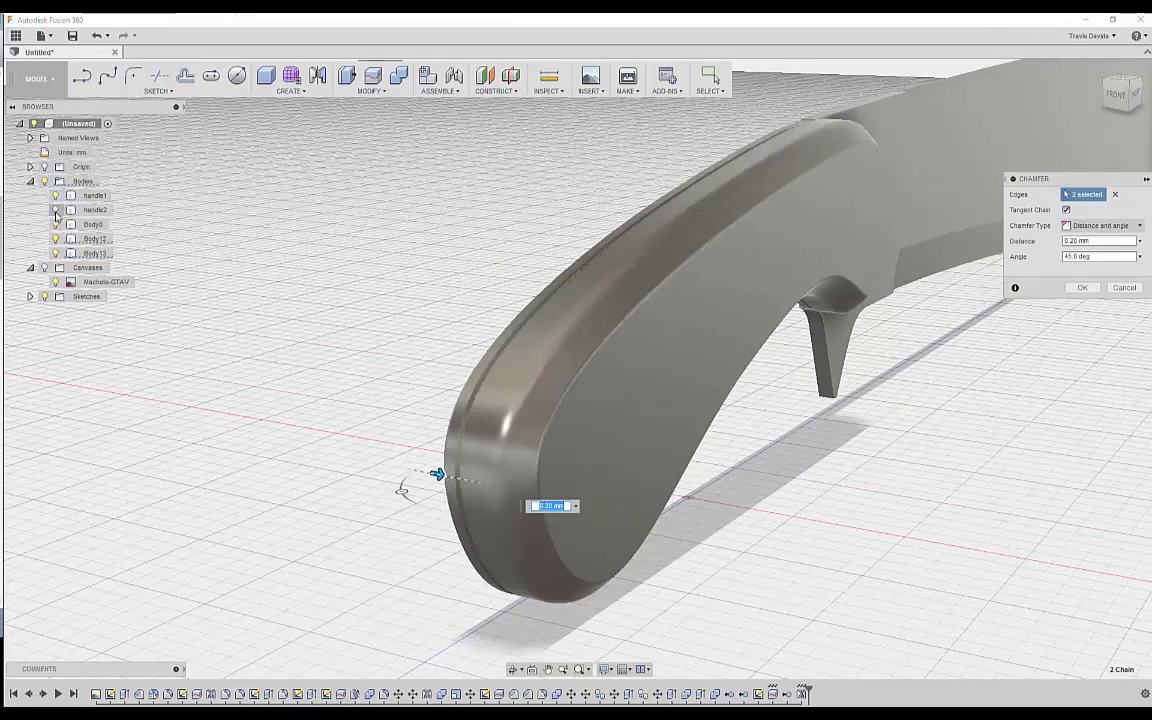
pyautogui.keyDown('shift'); pyautogui.moveTo(351, 364); pyautogui.dragTo(660, 402, button='middle'); pyautogui.keyUp('shift')
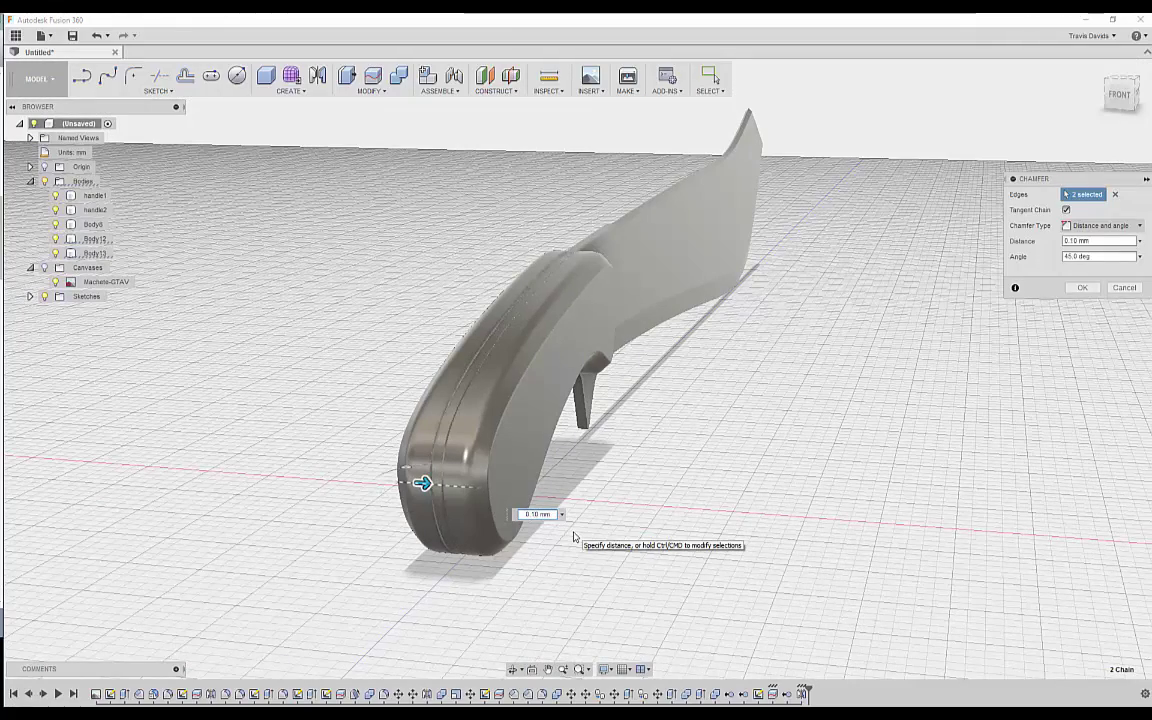
pyautogui.keyDown('shift'); pyautogui.moveTo(602, 540); pyautogui.dragTo(481, 398, button='middle'); pyautogui.keyUp('shift')
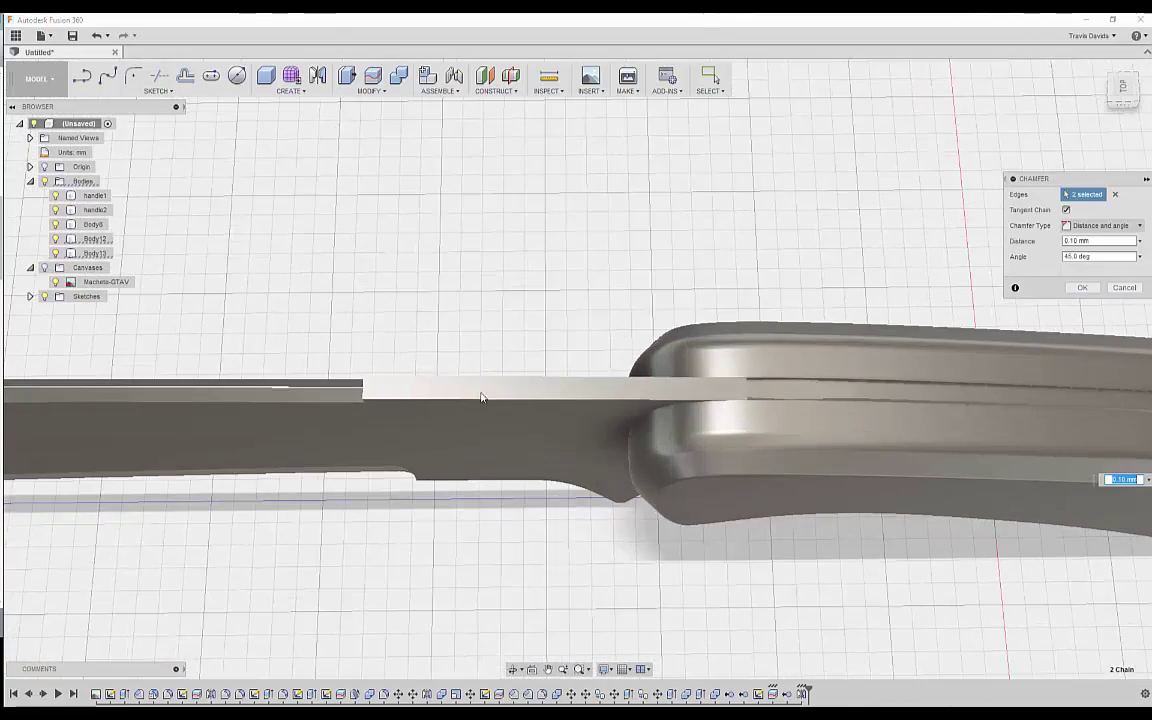
pyautogui.click(390, 401)
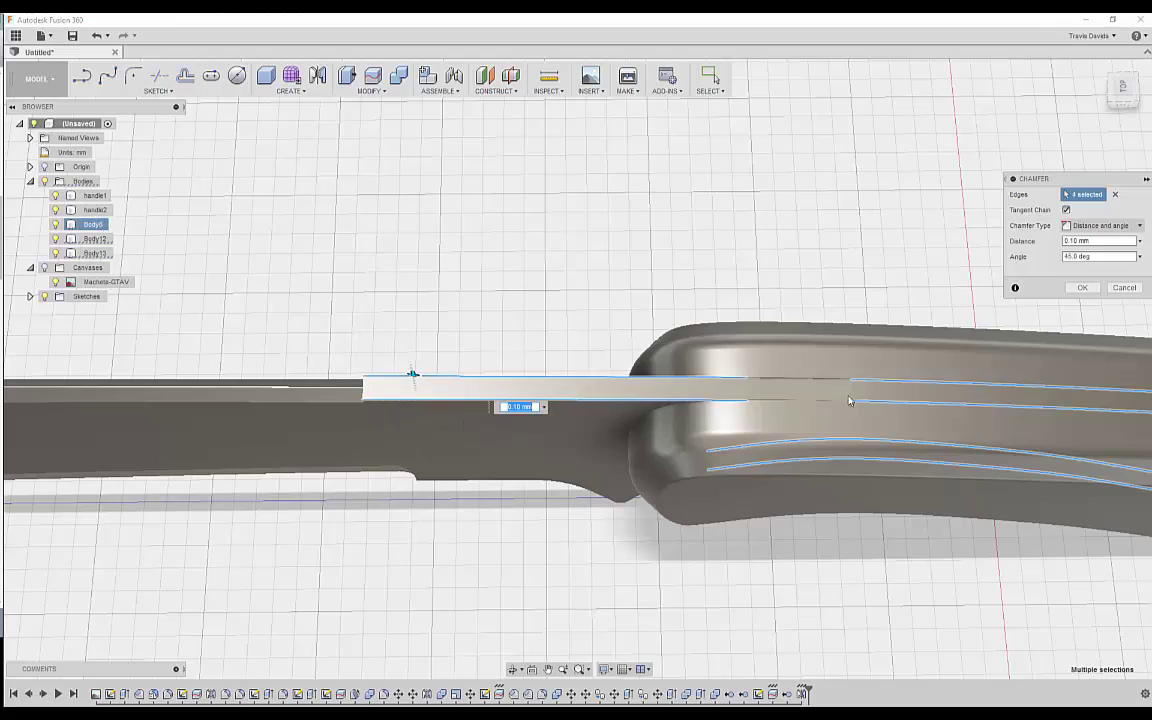
pyautogui.keyDown('shift'); pyautogui.moveTo(657, 364); pyautogui.dragTo(591, 481, button='middle'); pyautogui.keyUp('shift')
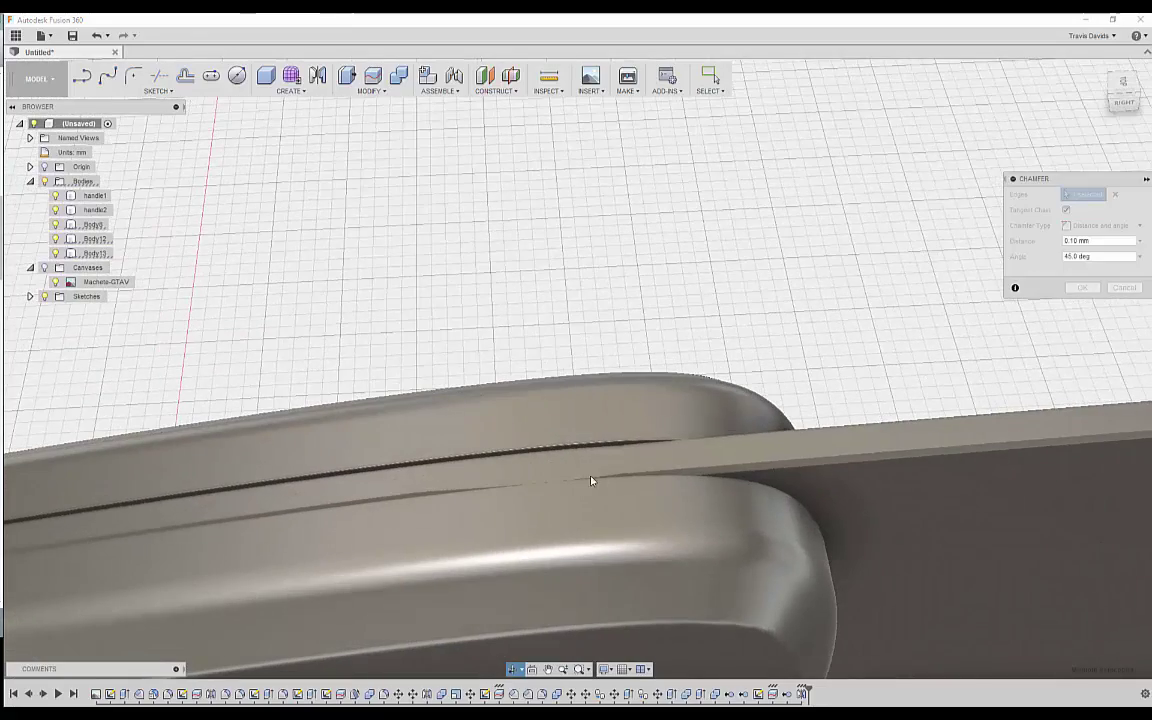
pyautogui.click(55, 210)
pyautogui.keyDown('shift'); pyautogui.moveTo(598, 360); pyautogui.dragTo(631, 459, button='middle'); pyautogui.keyUp('shift')
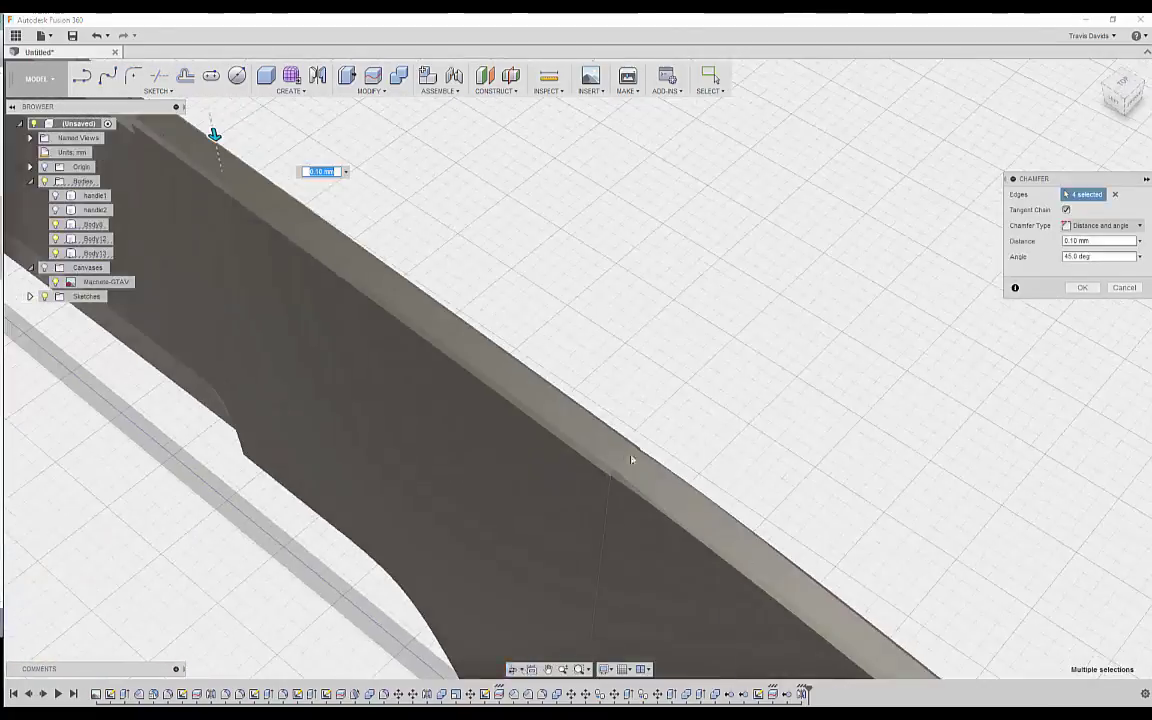
pyautogui.click(1130, 287)
# Combine the two mirrored handle core halves, Body12 and Body13, into one body with the Join operation.
pyautogui.keyDown('shift'); pyautogui.moveTo(743, 442); pyautogui.dragTo(668, 425, button='middle'); pyautogui.keyUp('shift')
pyautogui.keyDown('shift'); pyautogui.moveTo(685, 310); pyautogui.dragTo(388, 112, button='middle'); pyautogui.keyUp('shift')
pyautogui.click(679, 432)
pyautogui.click(722, 409)
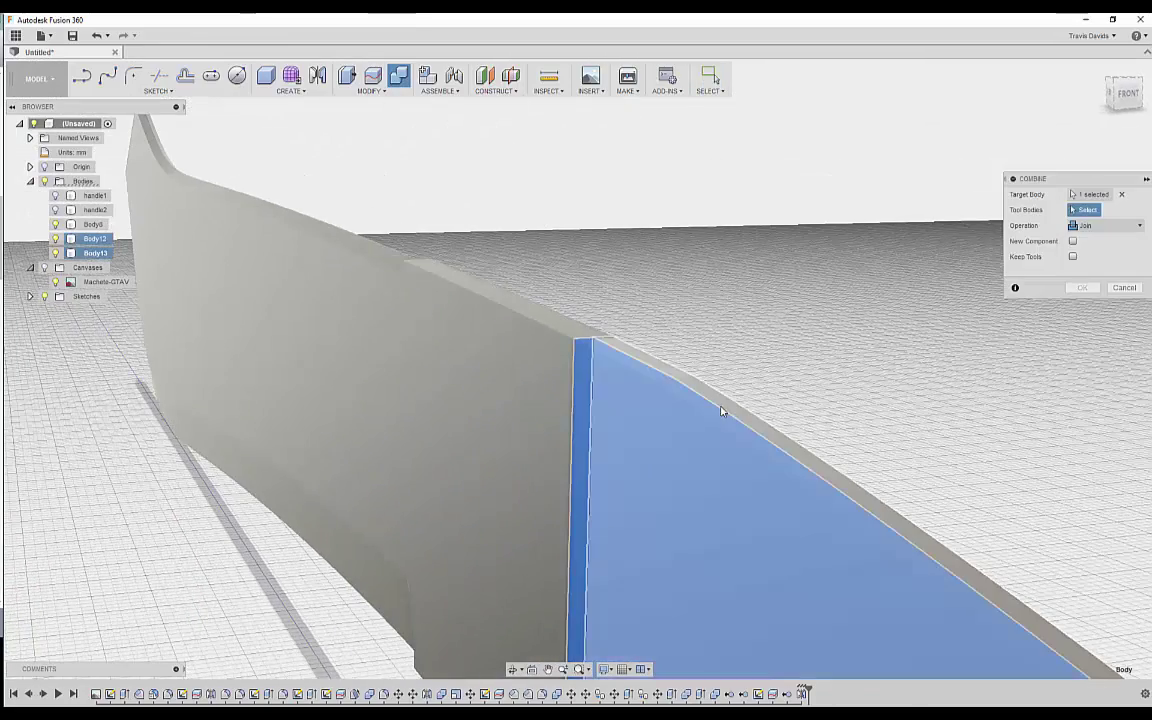
pyautogui.scroll(4, 677, 388)
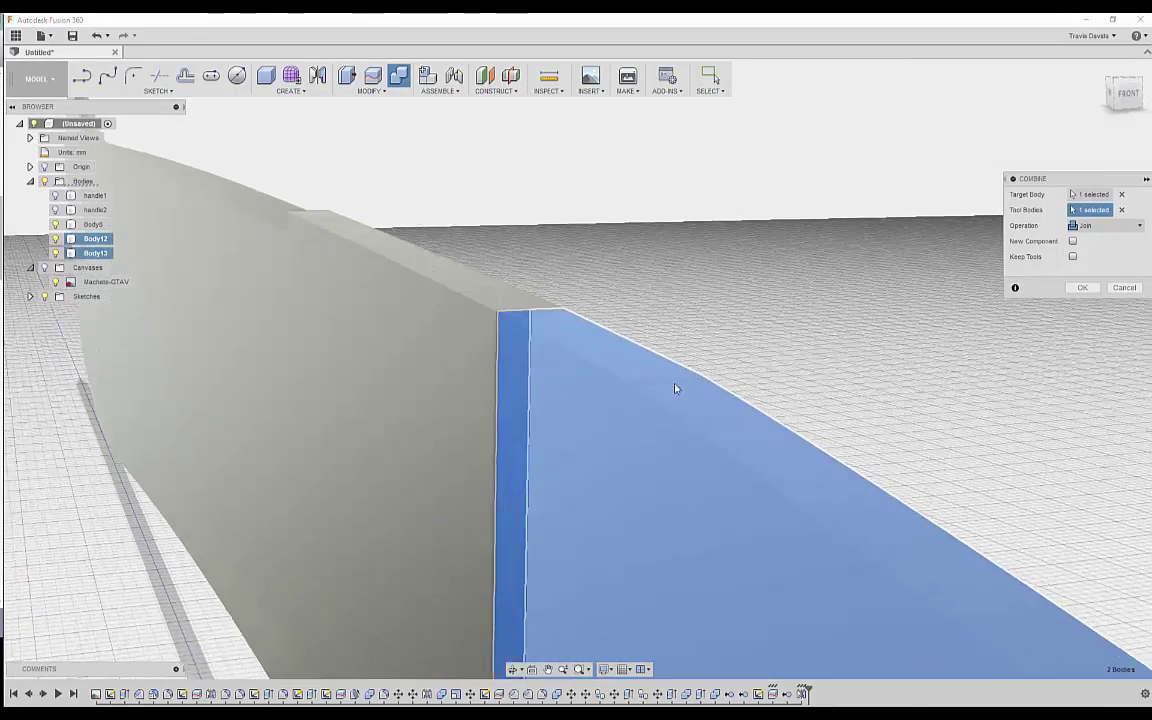
pyautogui.click(1083, 288)
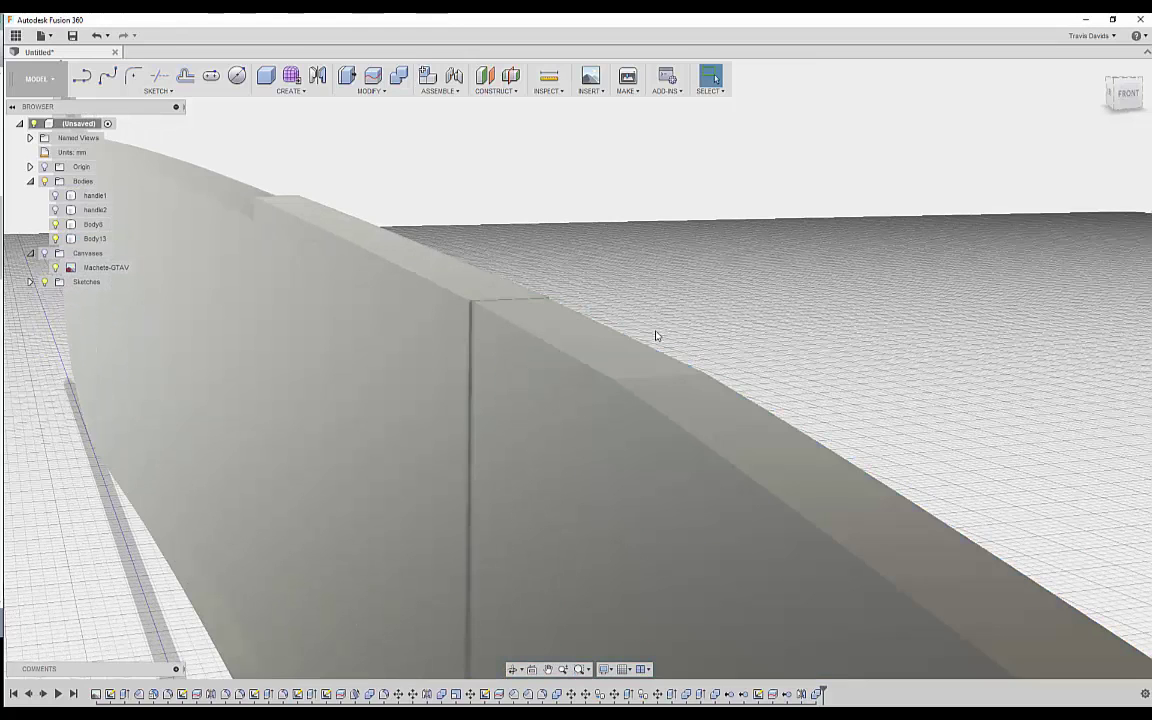
# Begin a constant-radius fillet of about 0.15 mm on the short crosswise edge along the spine of the joined handle core.
pyautogui.click(653, 378)
pyautogui.rightClick(766, 332)
pyautogui.click(750, 416)
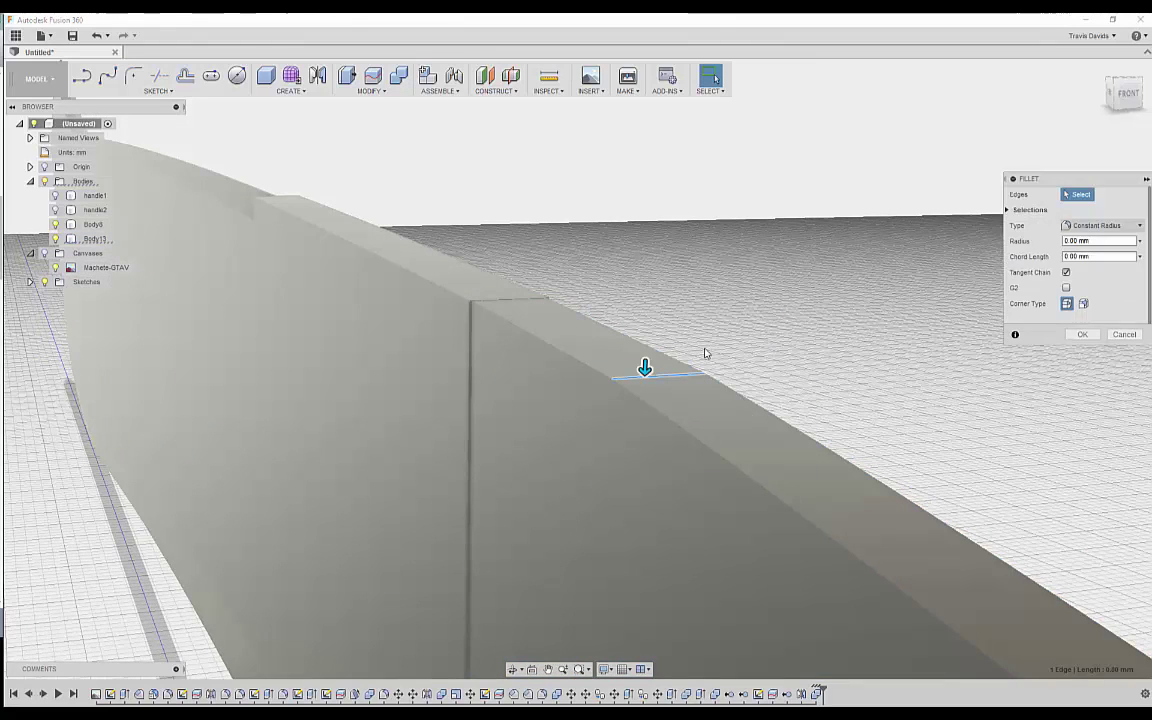
pyautogui.keyDown('shift'); pyautogui.moveTo(708, 354); pyautogui.dragTo(750, 304, button='middle'); pyautogui.keyUp('shift')
pyautogui.scroll(4, 650, 398)
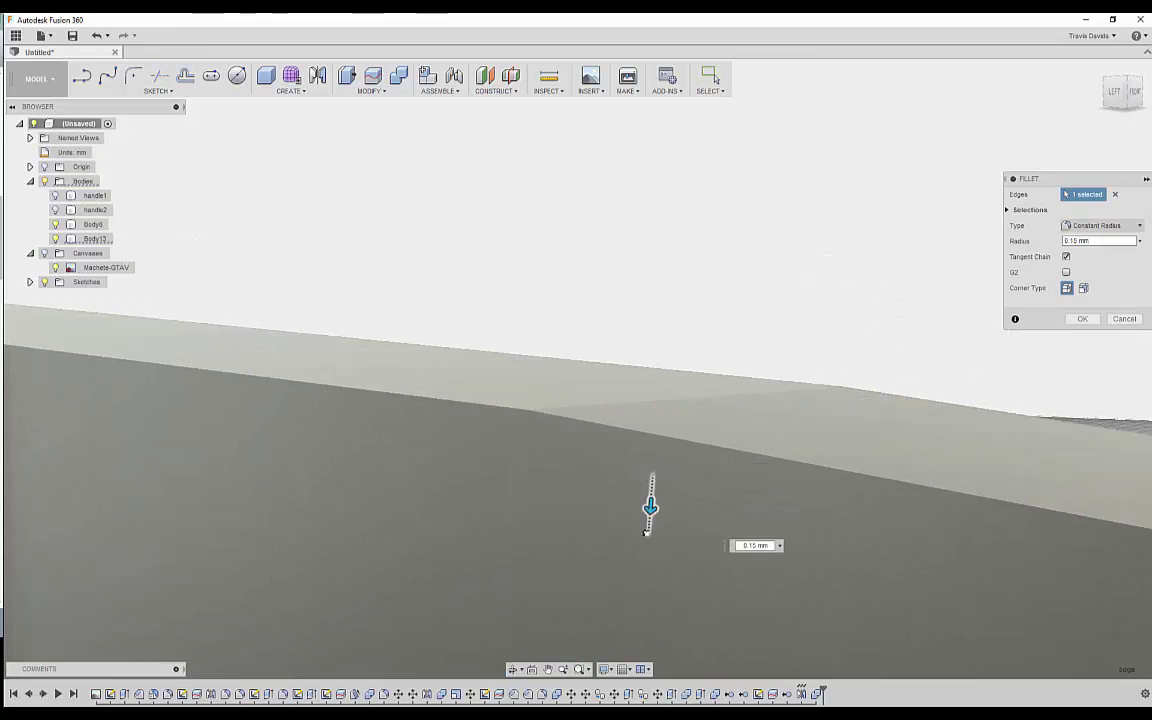
pyautogui.moveTo(646, 533); pyautogui.dragTo(635, 525)
# Set the visual style to Shaded with Visible Edges Only.
pyautogui.click(609, 671)
pyautogui.moveTo(625, 555)
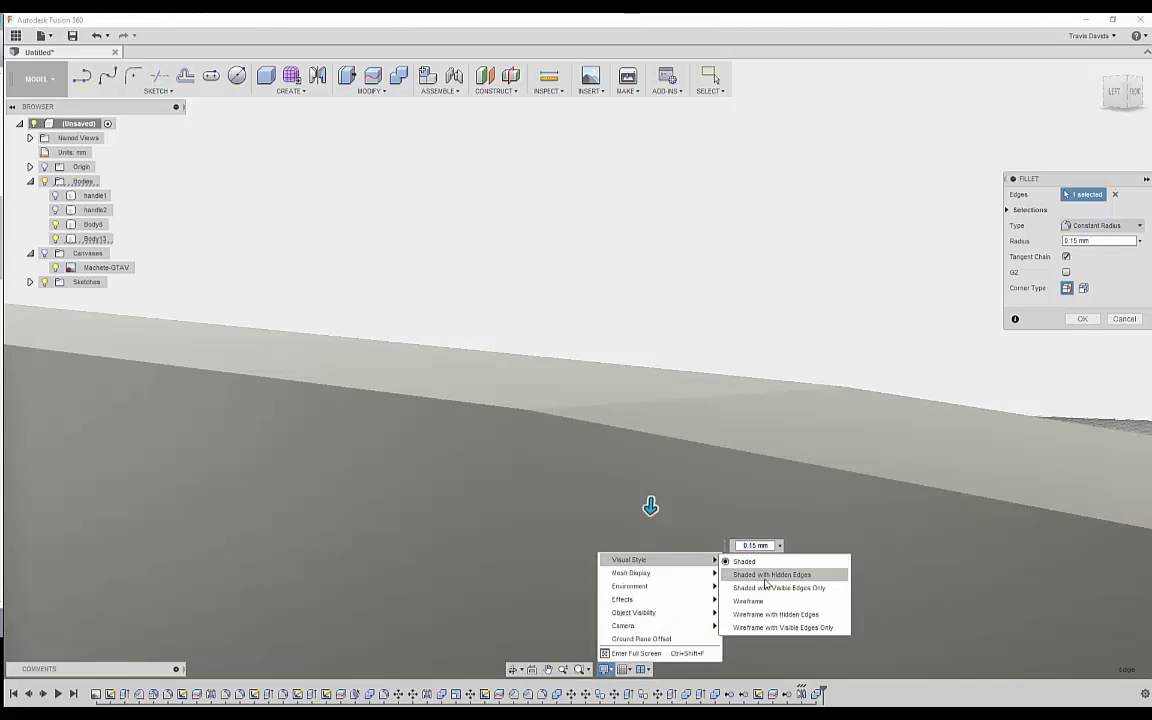
pyautogui.click(784, 571)
# Enlarge the fillet on the core's crosswise spine edge to a radius of about 5.75 mm and apply it.
pyautogui.scroll(-2, 632, 487)
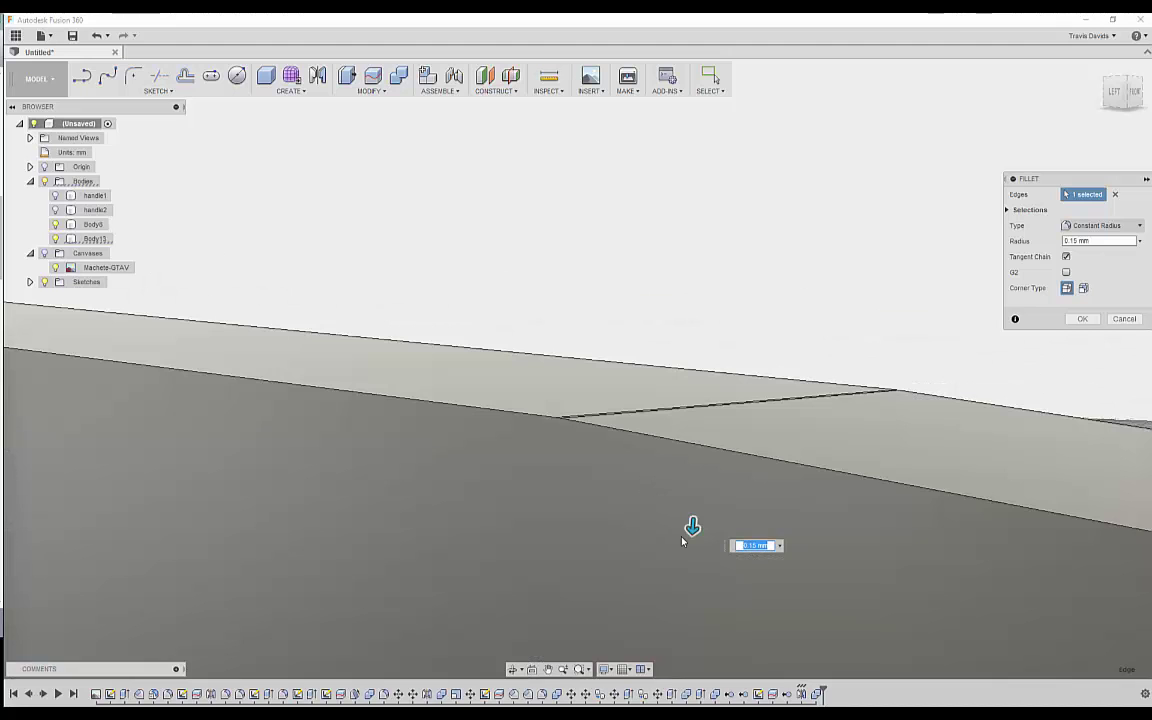
pyautogui.scroll(-4, 638, 580)
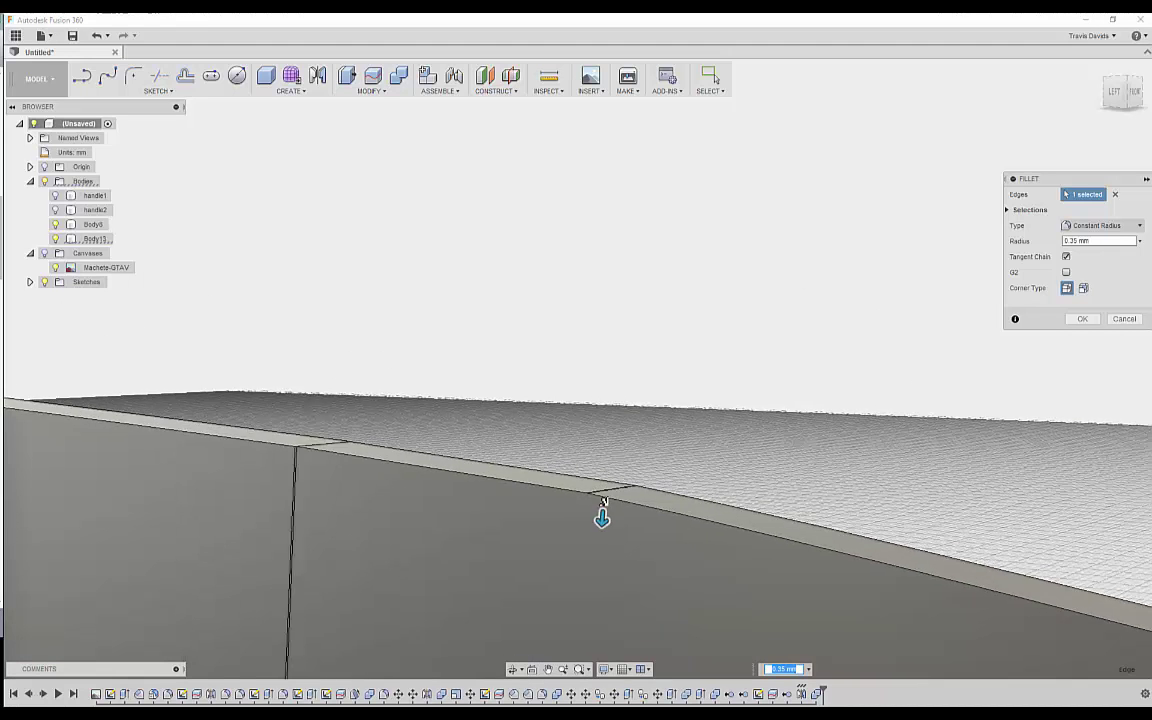
pyautogui.moveTo(640, 578); pyautogui.dragTo(658, 278, button='middle')
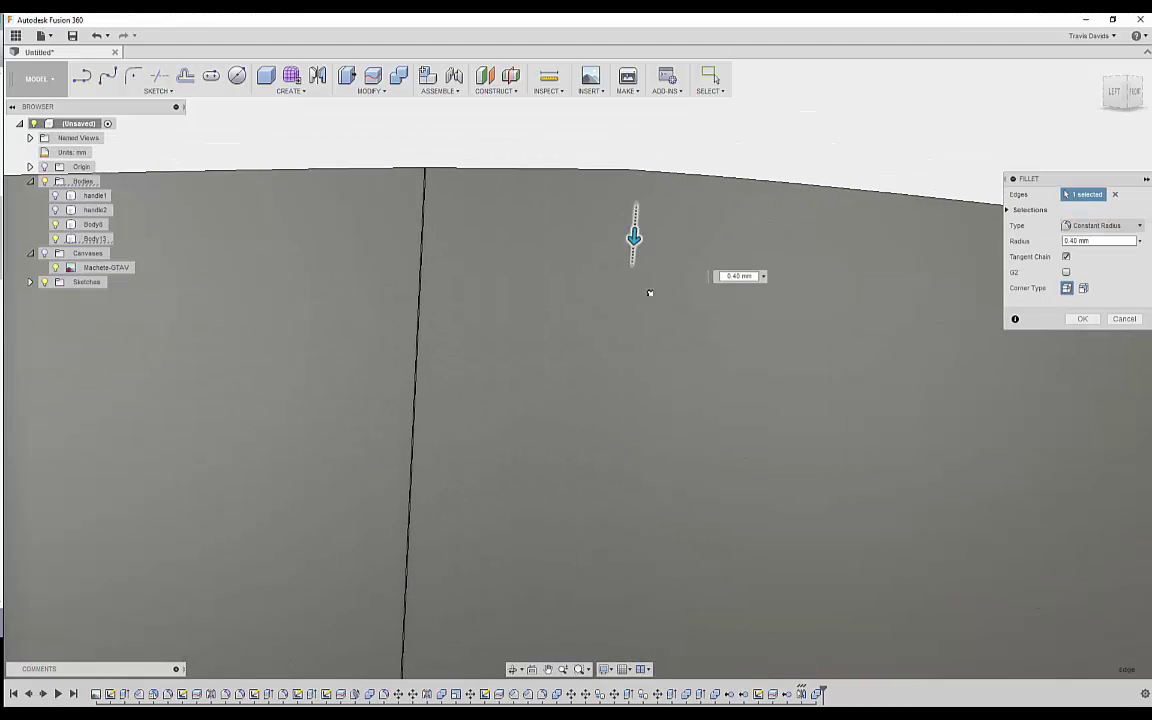
pyautogui.keyDown('shift'); pyautogui.moveTo(692, 323); pyautogui.dragTo(684, 352, button='middle'); pyautogui.keyUp('shift')
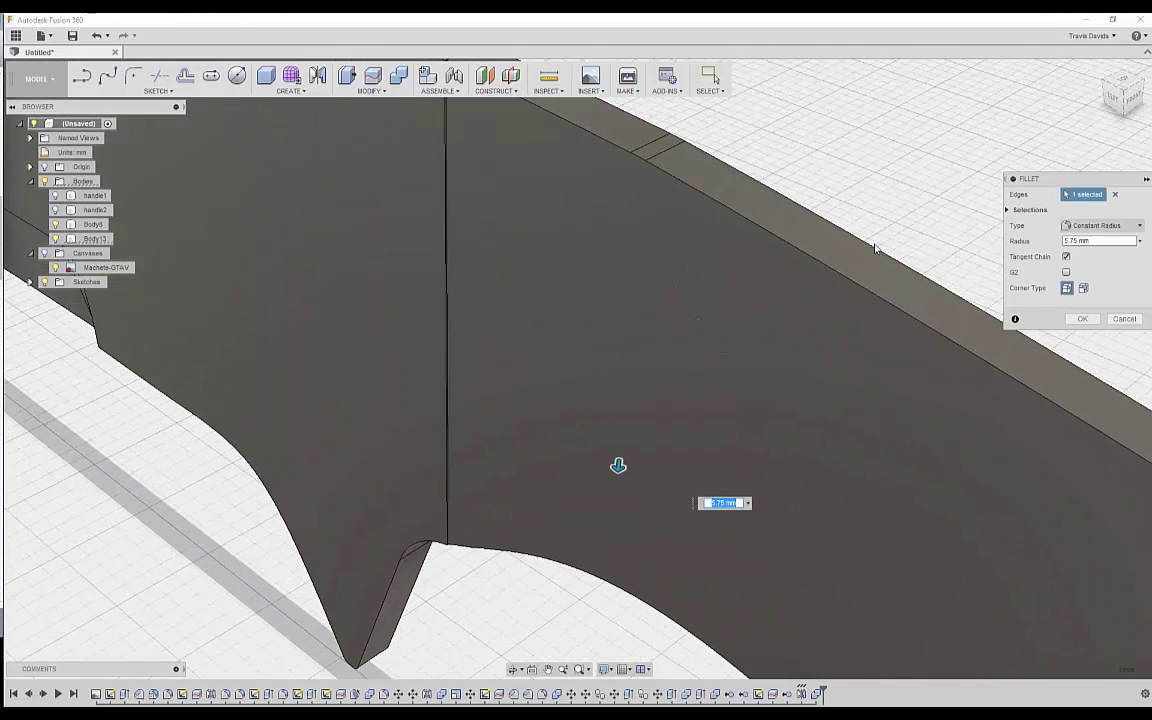
pyautogui.click(1087, 318)
# Start a 0.1 mm chamfer at 45 degrees on both long outline edges of the handle core.
pyautogui.keyDown('shift'); pyautogui.moveTo(777, 129); pyautogui.dragTo(565, 258, button='middle'); pyautogui.keyUp('shift')
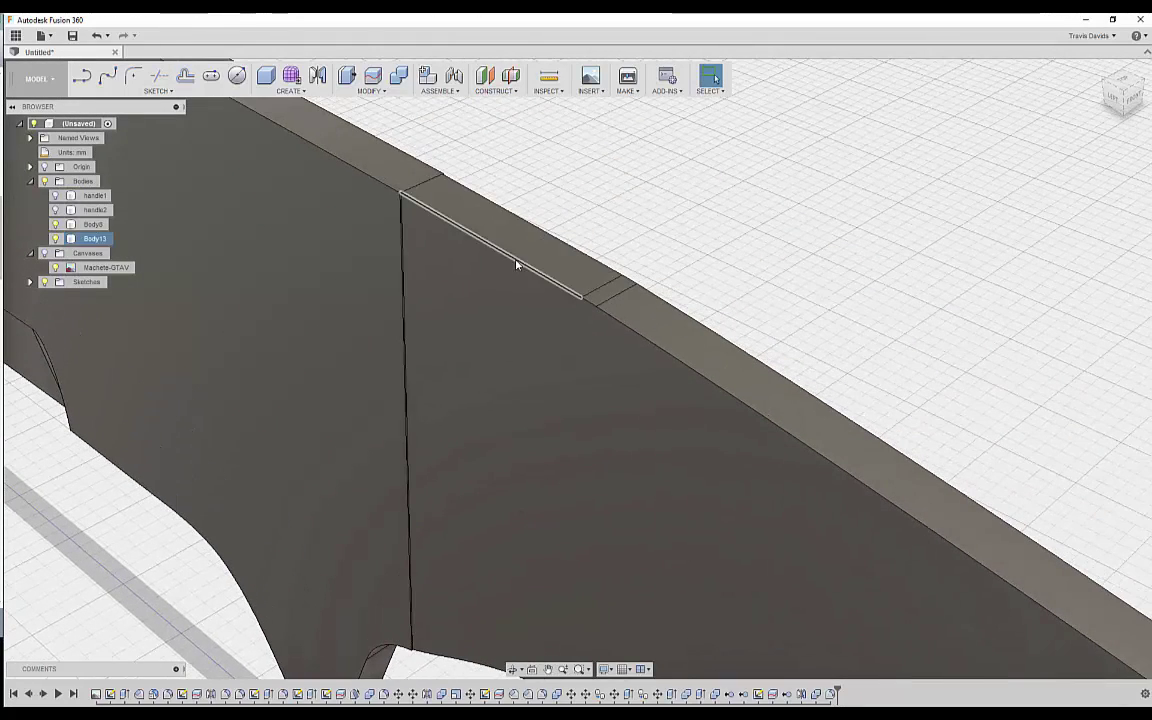
pyautogui.rightClick(575, 190)
pyautogui.click(545, 234)
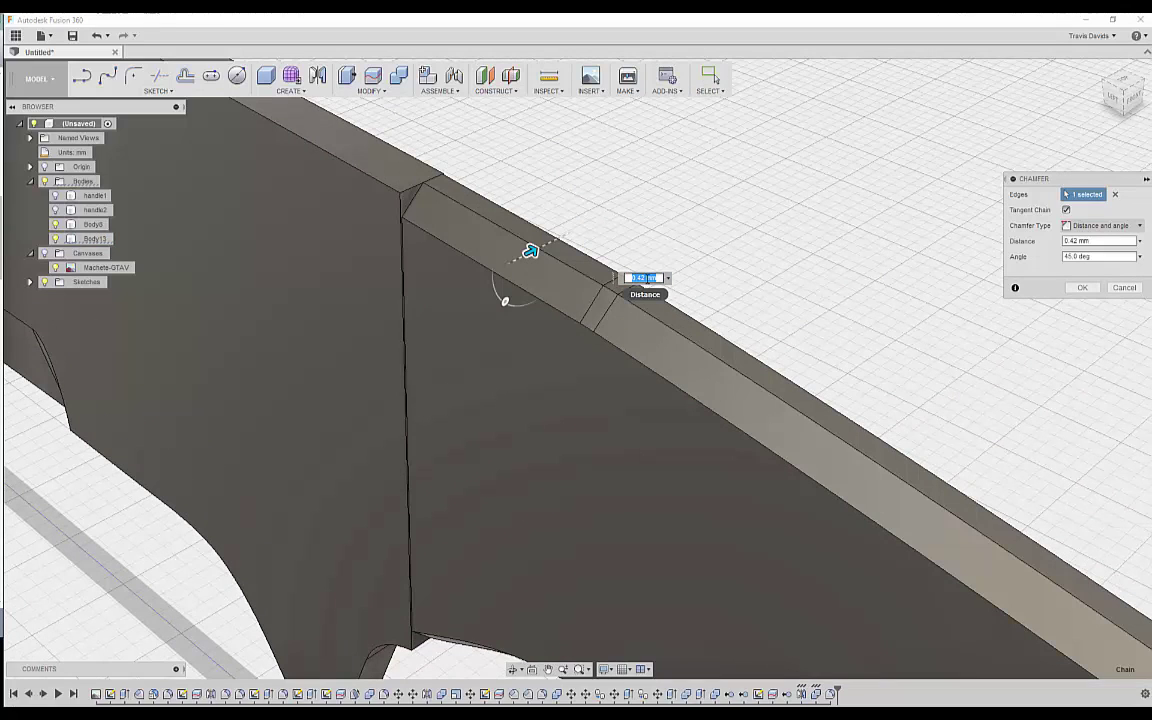
pyautogui.write('0')
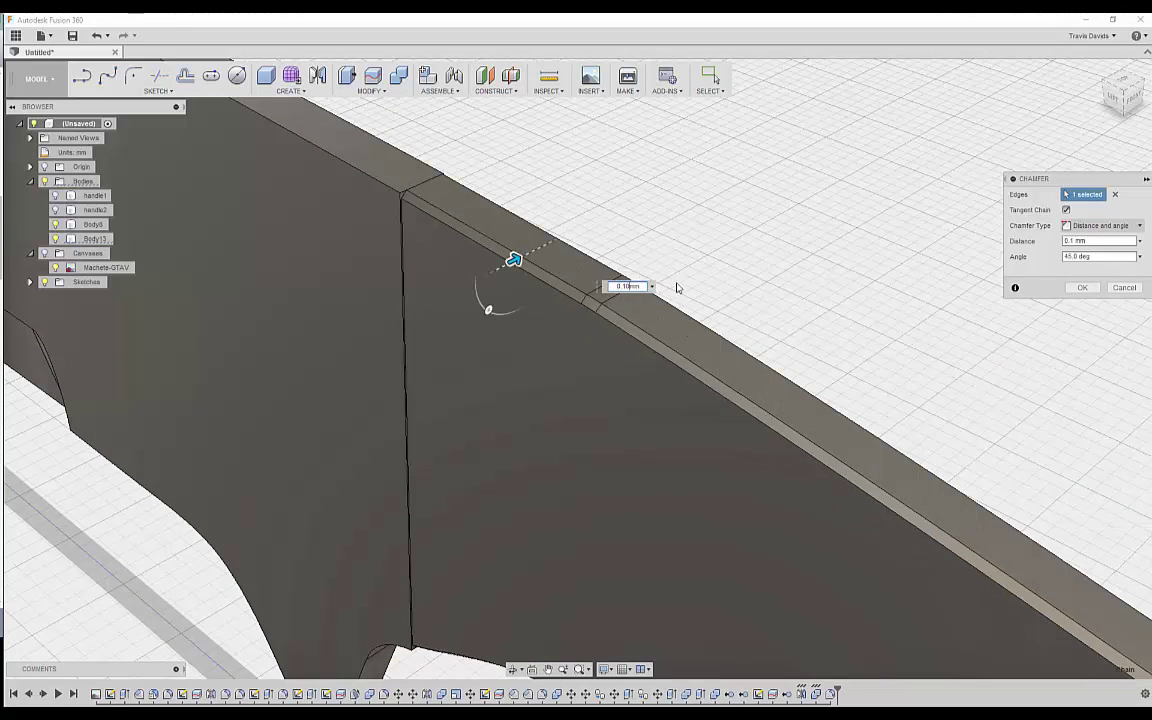
pyautogui.click(709, 335)
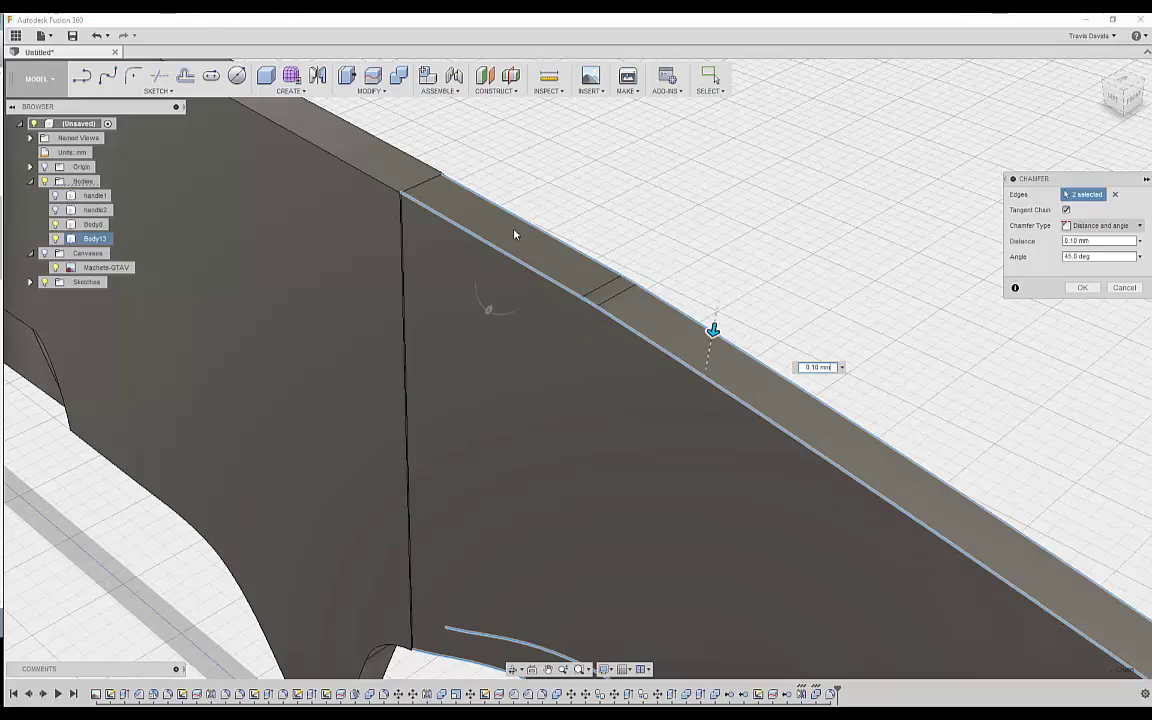
# Include both spine edges of the blade body up to the notch in the 0.10 mm chamfer and apply it.
pyautogui.keyDown('shift'); pyautogui.moveTo(530, 290); pyautogui.dragTo(481, 260, button='middle'); pyautogui.keyUp('shift')
pyautogui.scroll(-3, 481, 260)
pyautogui.keyDown('shift'); pyautogui.moveTo(495, 330); pyautogui.dragTo(700, 311, button='middle'); pyautogui.keyUp('shift')
pyautogui.click(229, 421)
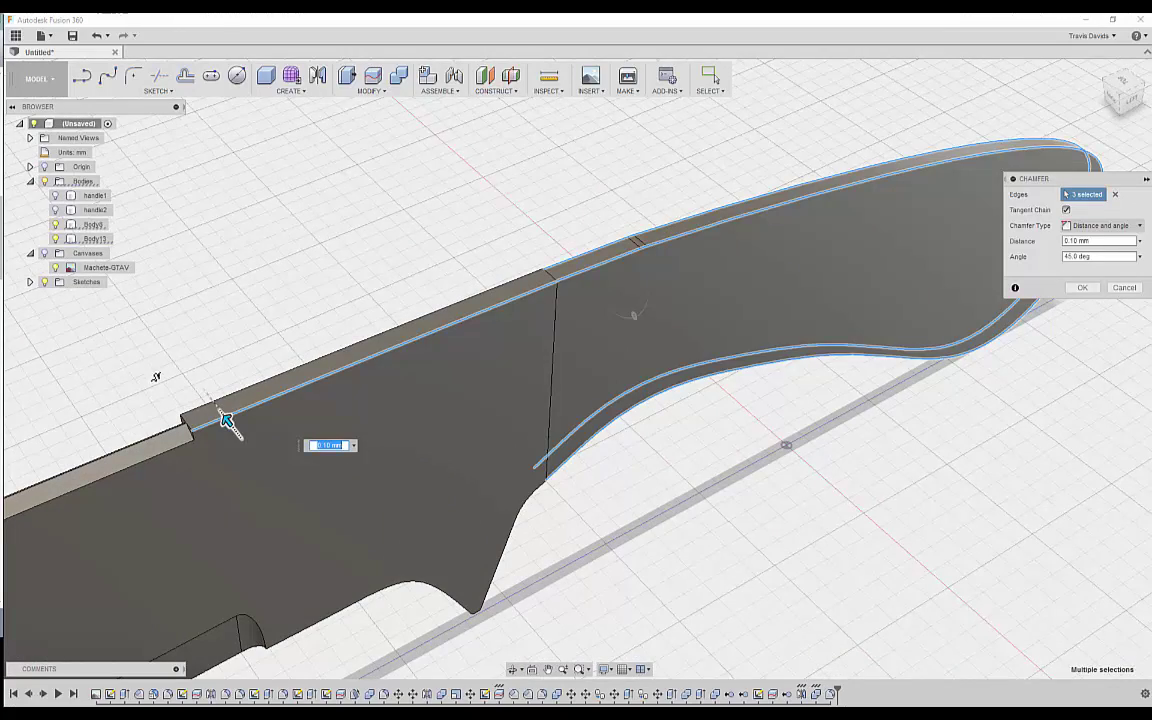
pyautogui.scroll(5, 197, 412)
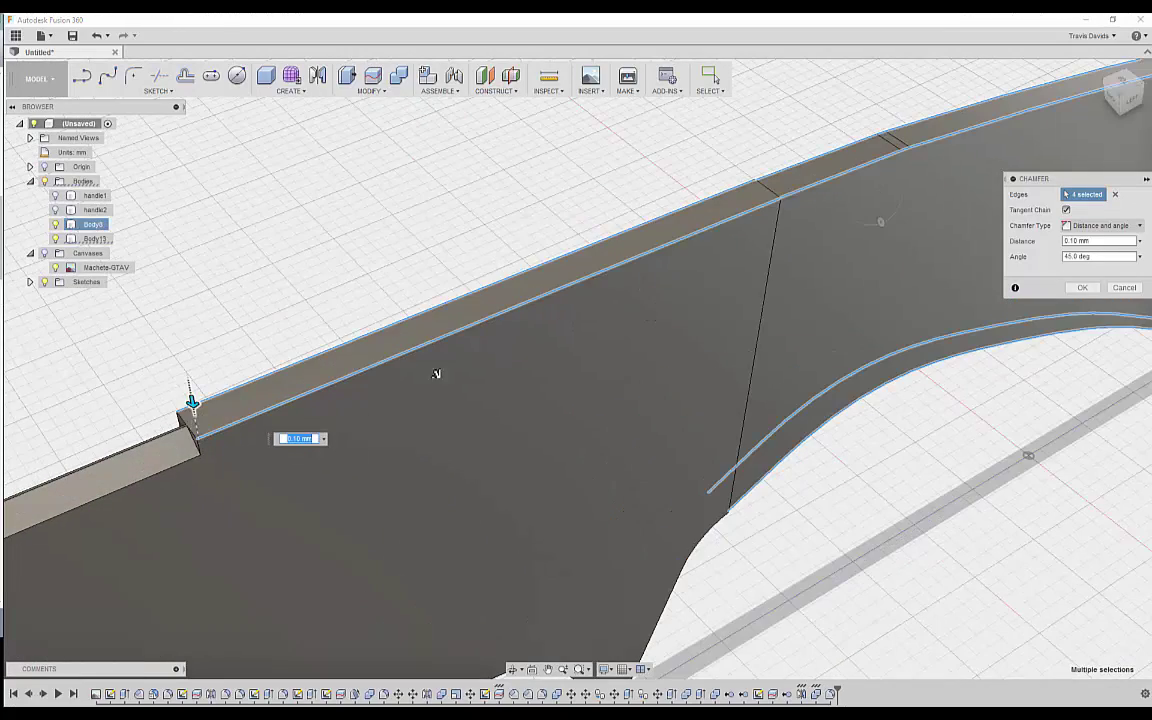
pyautogui.keyDown('shift'); pyautogui.moveTo(594, 209); pyautogui.dragTo(469, 174, button='middle'); pyautogui.keyUp('shift')
pyautogui.click(1091, 290)
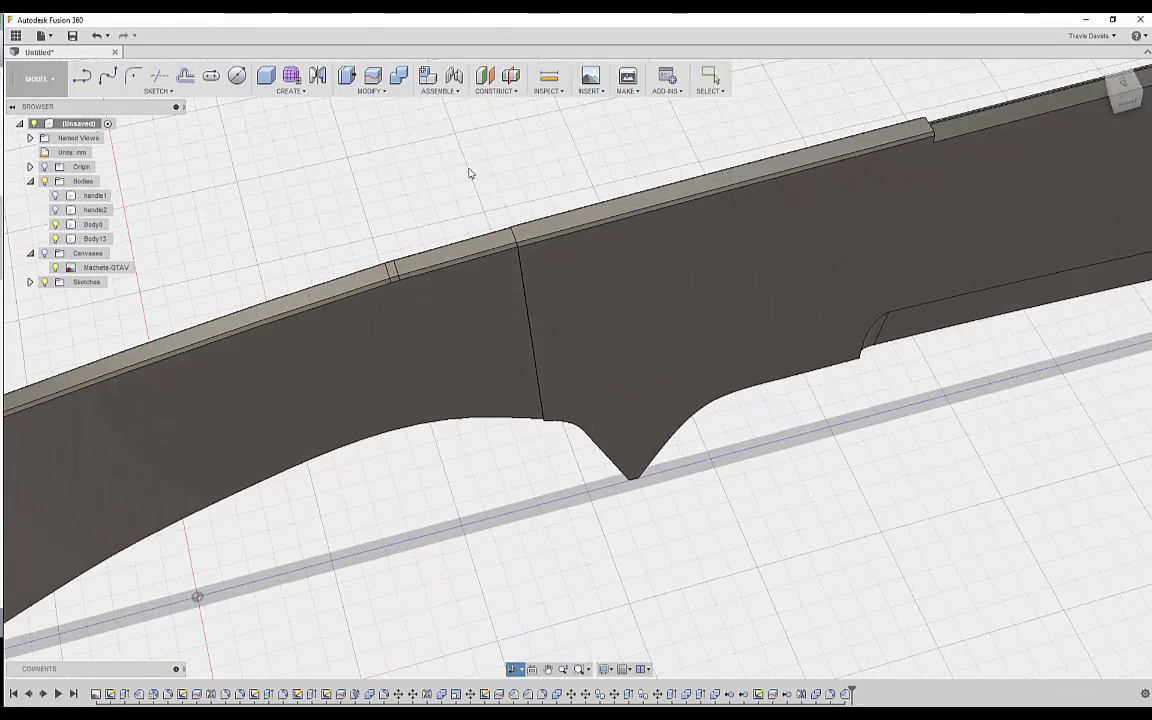
# Combine the blade body with handle core Body13 into a single body with the Join operation.
pyautogui.click(405, 77)
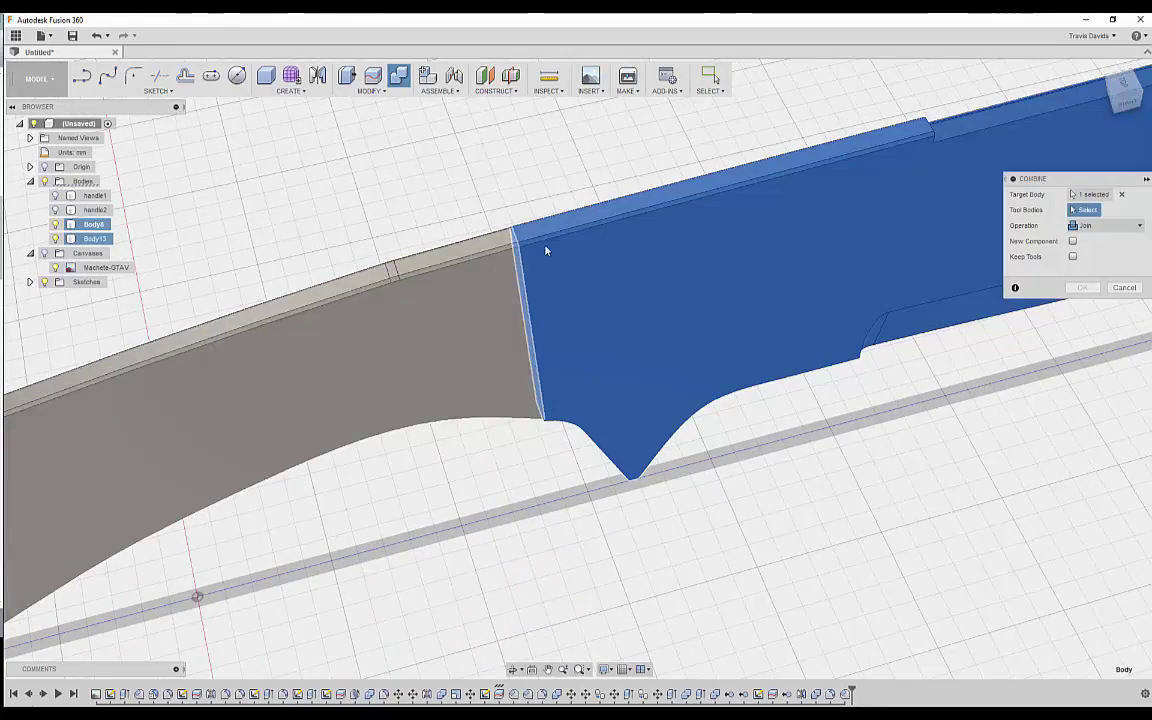
pyautogui.click(506, 272)
pyautogui.click(1082, 287)
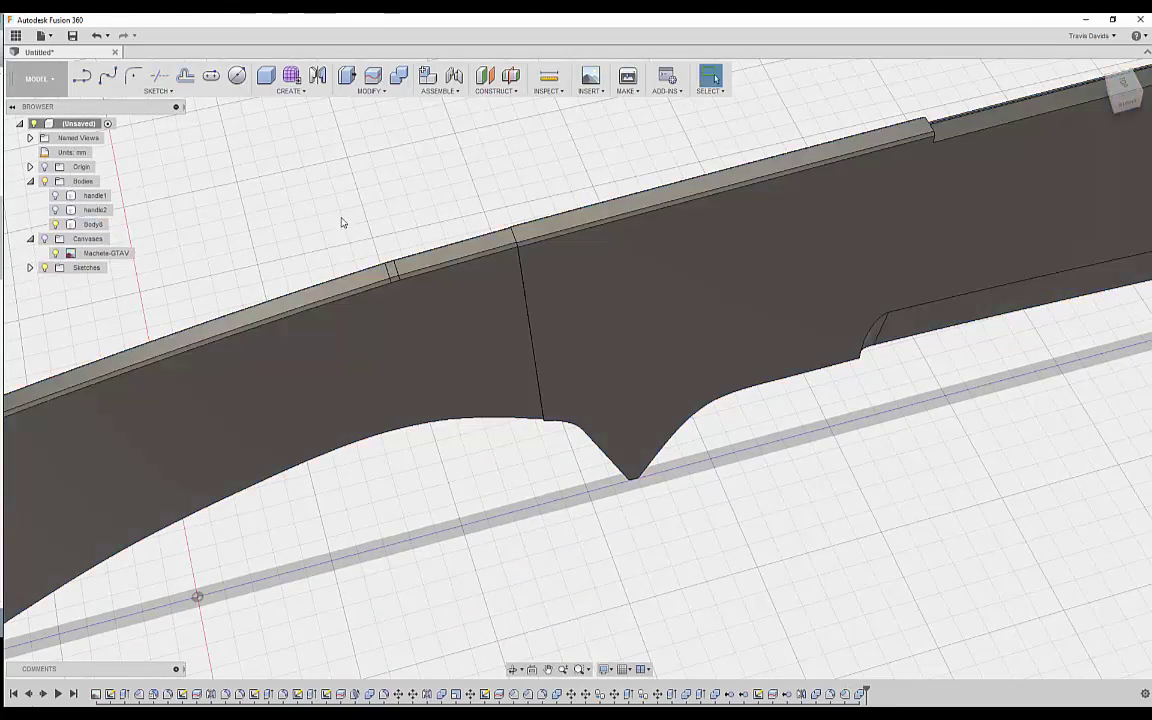
# Show the handle1 and handle2 bodies again and set the visual style back to Shaded.
pyautogui.keyDown('shift'); pyautogui.moveTo(540, 250); pyautogui.dragTo(186, 217, button='middle'); pyautogui.keyUp('shift')
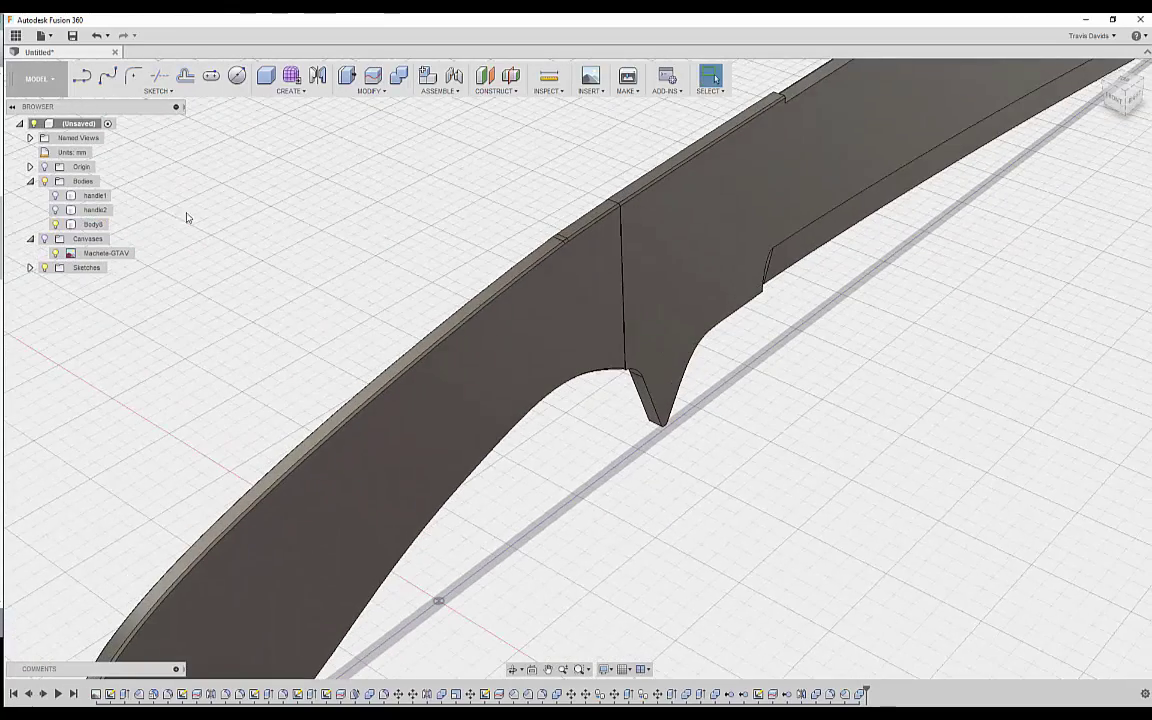
pyautogui.click(56, 197)
pyautogui.click(56, 210)
pyautogui.keyDown('shift'); pyautogui.moveTo(314, 293); pyautogui.dragTo(598, 262, button='middle'); pyautogui.keyUp('shift')
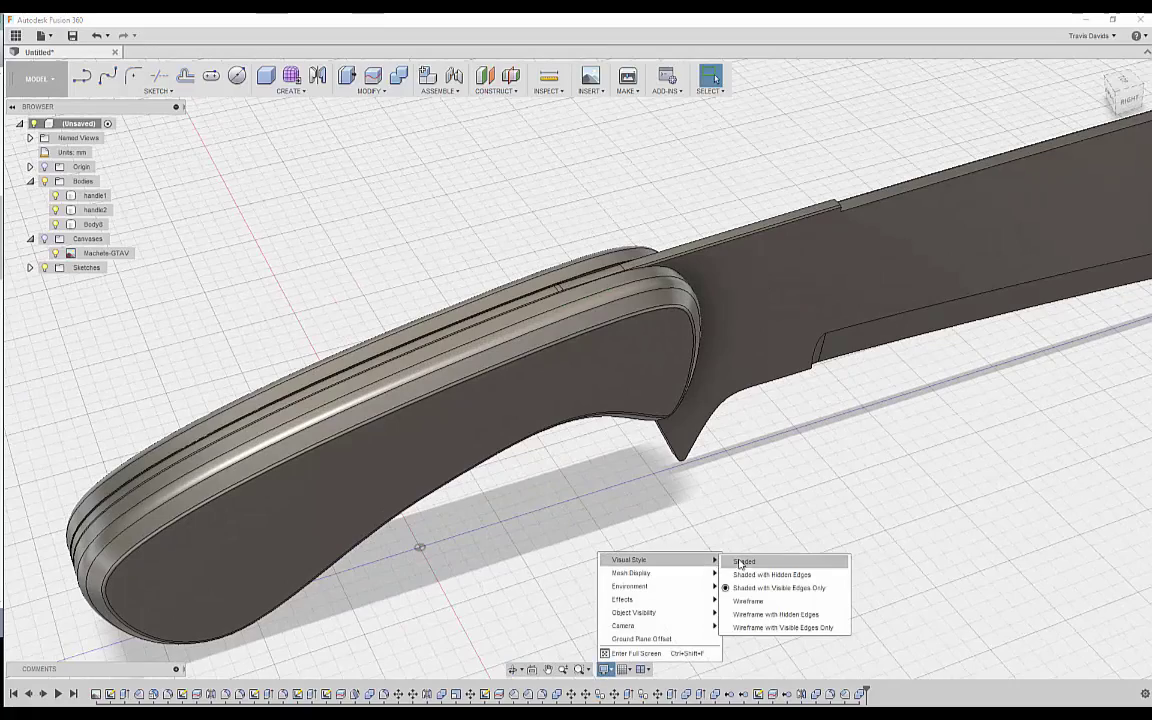
pyautogui.click(740, 563)
pyautogui.moveTo(645, 475)
pyautogui.keyDown('shift'); pyautogui.mouseDown(button='middle')
pyautogui.moveTo(630, 500)
pyautogui.moveTo(626, 463)
pyautogui.moveTo(589, 435)
pyautogui.moveTo(625, 458)
pyautogui.moveTo(662, 457)
pyautogui.moveTo(486, 491)
pyautogui.moveTo(545, 527)
pyautogui.moveTo(540, 446)
pyautogui.moveTo(615, 494)
pyautogui.moveTo(517, 522)
pyautogui.moveTo(501, 507)
pyautogui.moveTo(541, 495)
pyautogui.moveTo(589, 489)
pyautogui.moveTo(612, 504)
pyautogui.moveTo(630, 449)
pyautogui.moveTo(566, 489)
pyautogui.moveTo(560, 514)
pyautogui.mouseUp(button='middle'); pyautogui.keyUp('shift')
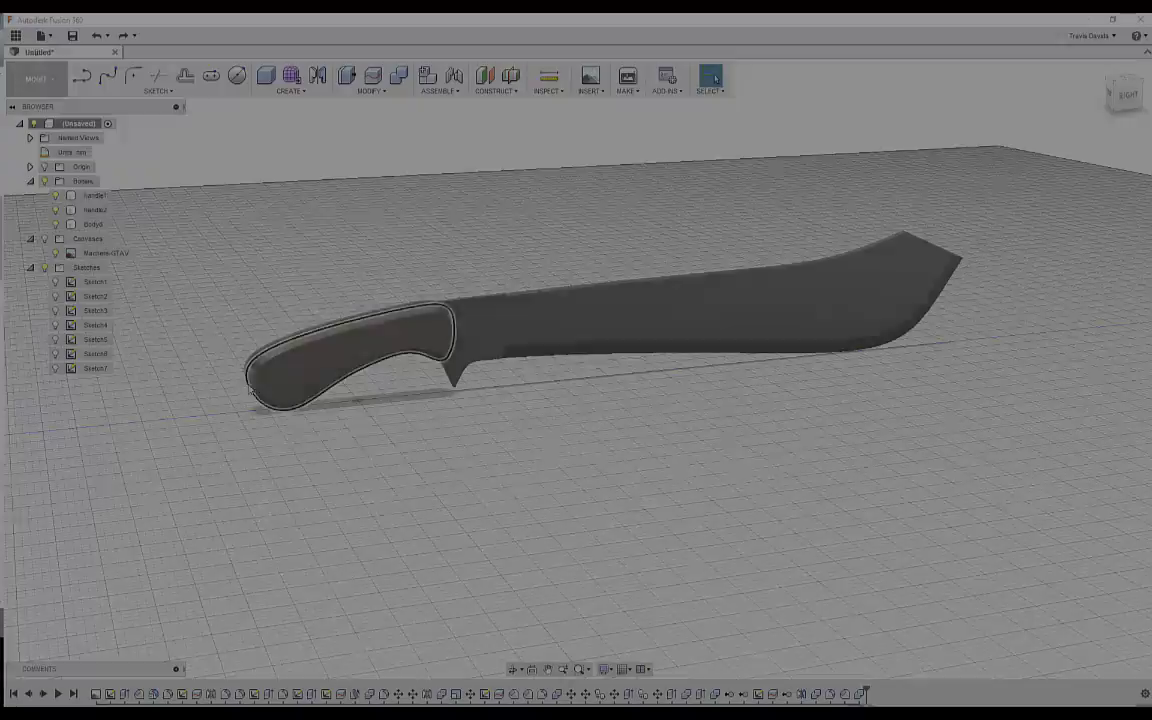
pyautogui.keyDown('shift'); pyautogui.moveTo(375, 465); pyautogui.dragTo(430, 399, button='middle'); pyautogui.keyUp('shift')
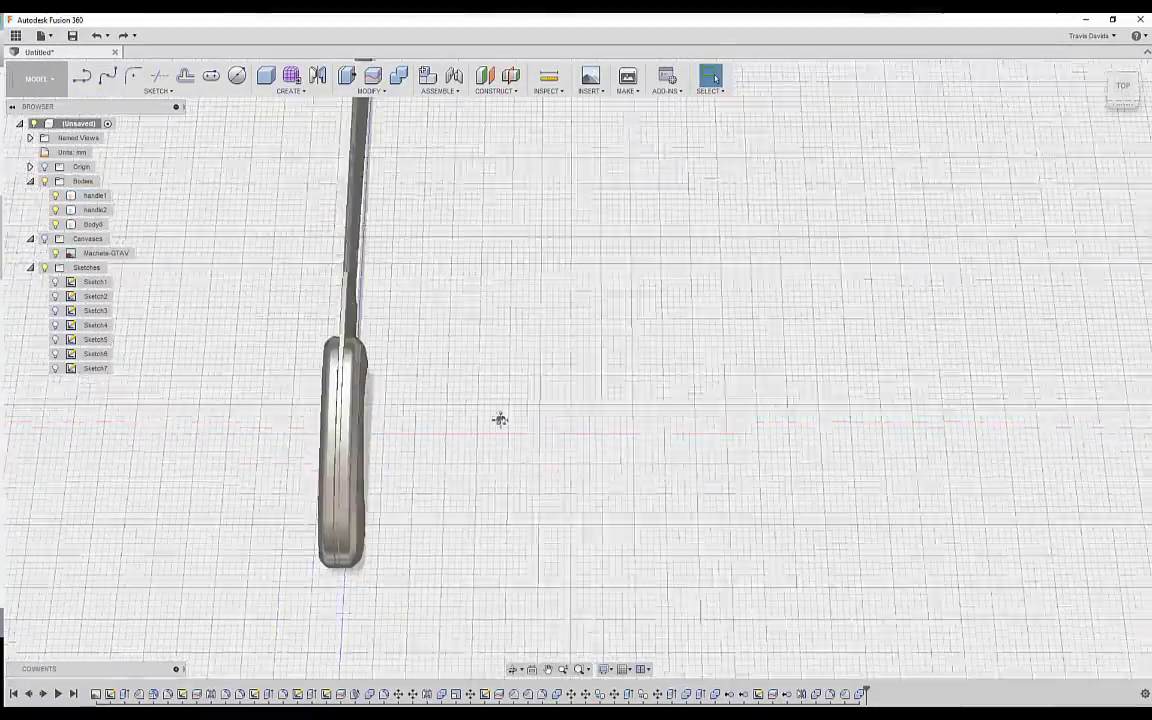
pyautogui.scroll(3, 430, 399)
pyautogui.moveTo(575, 432)
pyautogui.keyDown('shift'); pyautogui.mouseDown(button='middle')
pyautogui.moveTo(619, 456)
pyautogui.moveTo(572, 410)
pyautogui.mouseUp(button='middle'); pyautogui.keyUp('shift')
pyautogui.scroll(3, 318, 467)
pyautogui.keyDown('shift'); pyautogui.moveTo(249, 532); pyautogui.dragTo(318, 526, button='middle'); pyautogui.keyUp('shift')
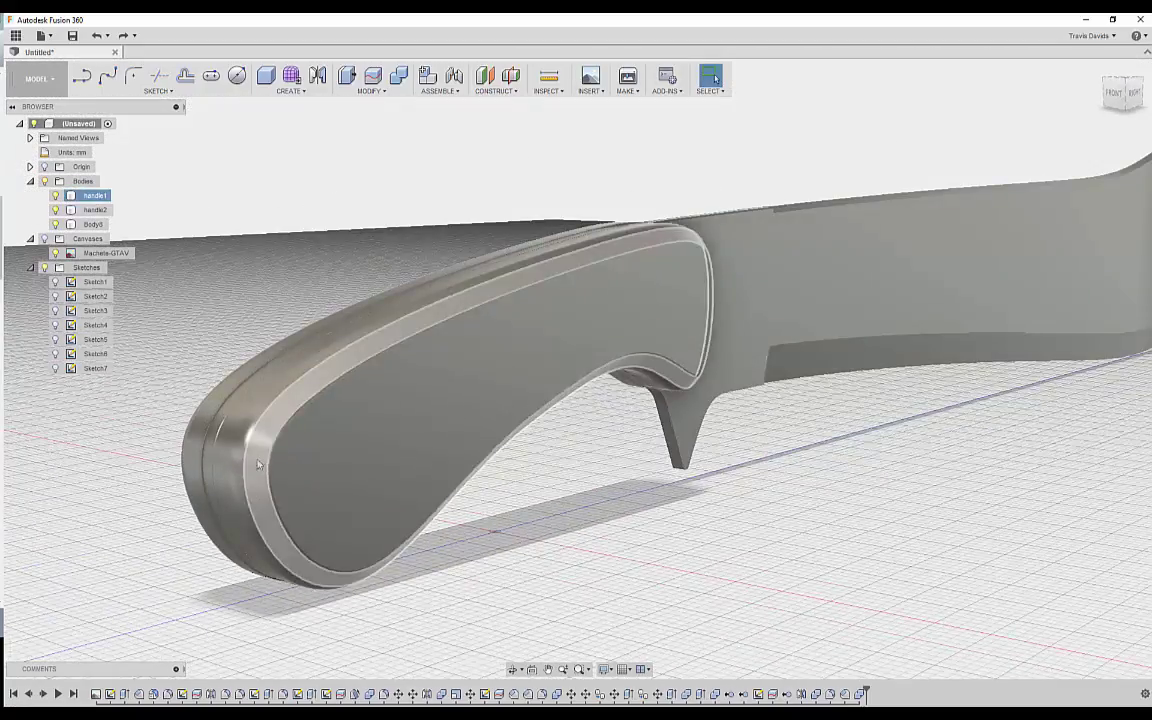
# Delete the chamfer feature that bevels the outer edge of handle1 from the design history.
pyautogui.keyDown('shift'); pyautogui.moveTo(258, 464); pyautogui.dragTo(305, 449, button='middle'); pyautogui.keyUp('shift')
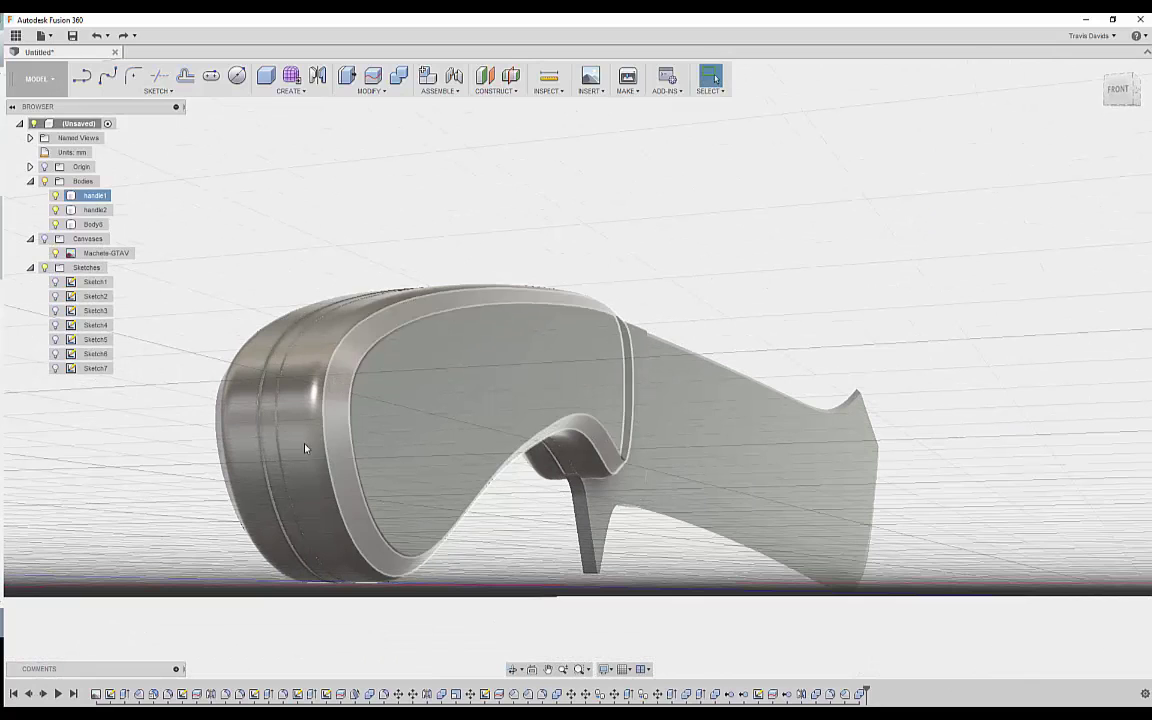
pyautogui.click(338, 449)
pyautogui.rightClick(140, 694)
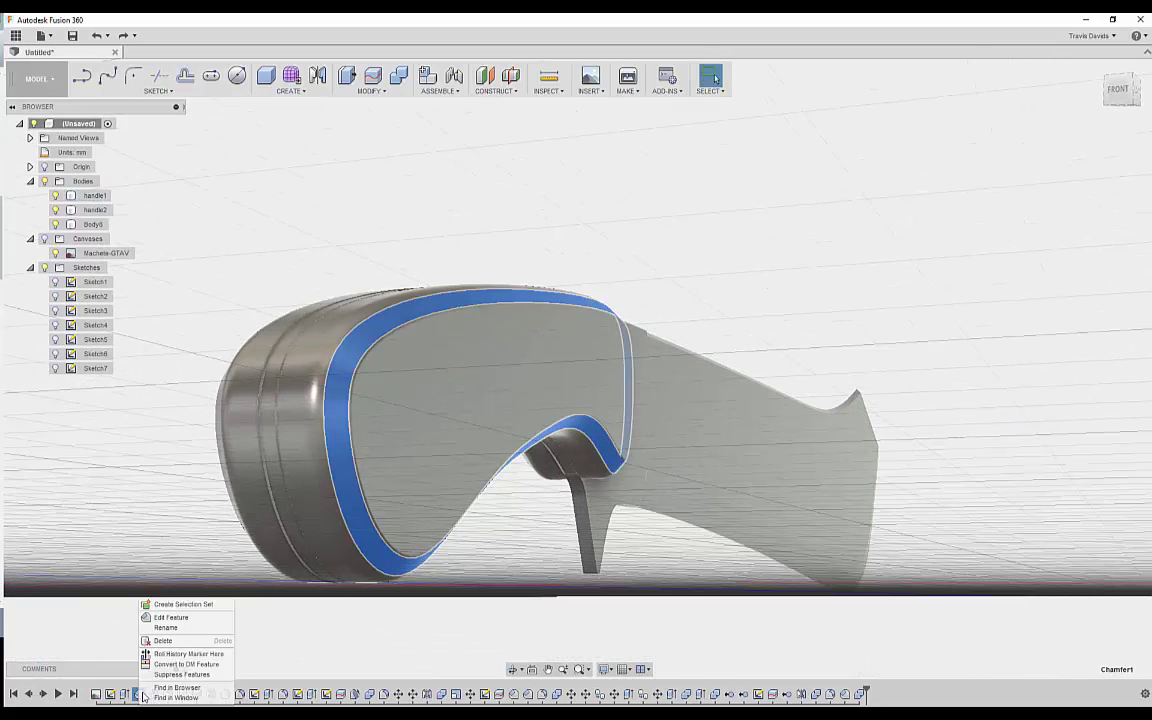
pyautogui.click(170, 641)
pyautogui.click(538, 386)
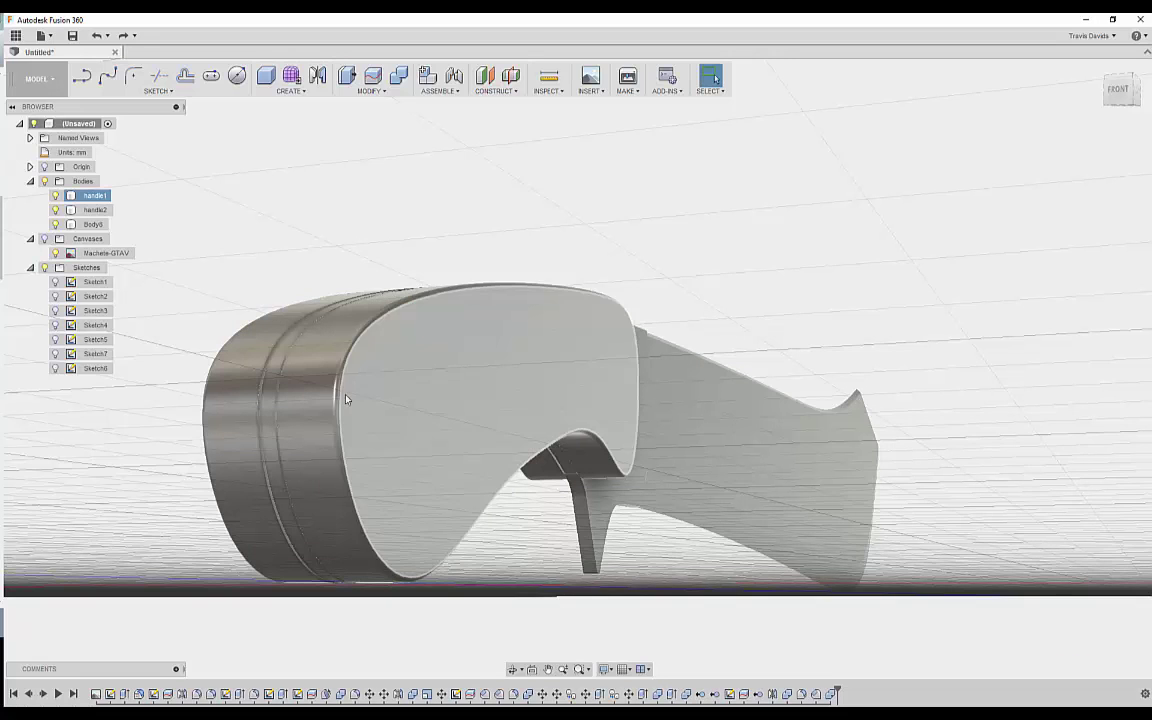
# Delete the fillet feature around the outer outline of handle1 from the design history.
pyautogui.scroll(1, 339, 402)
pyautogui.click(337, 404)
pyautogui.rightClick(139, 694)
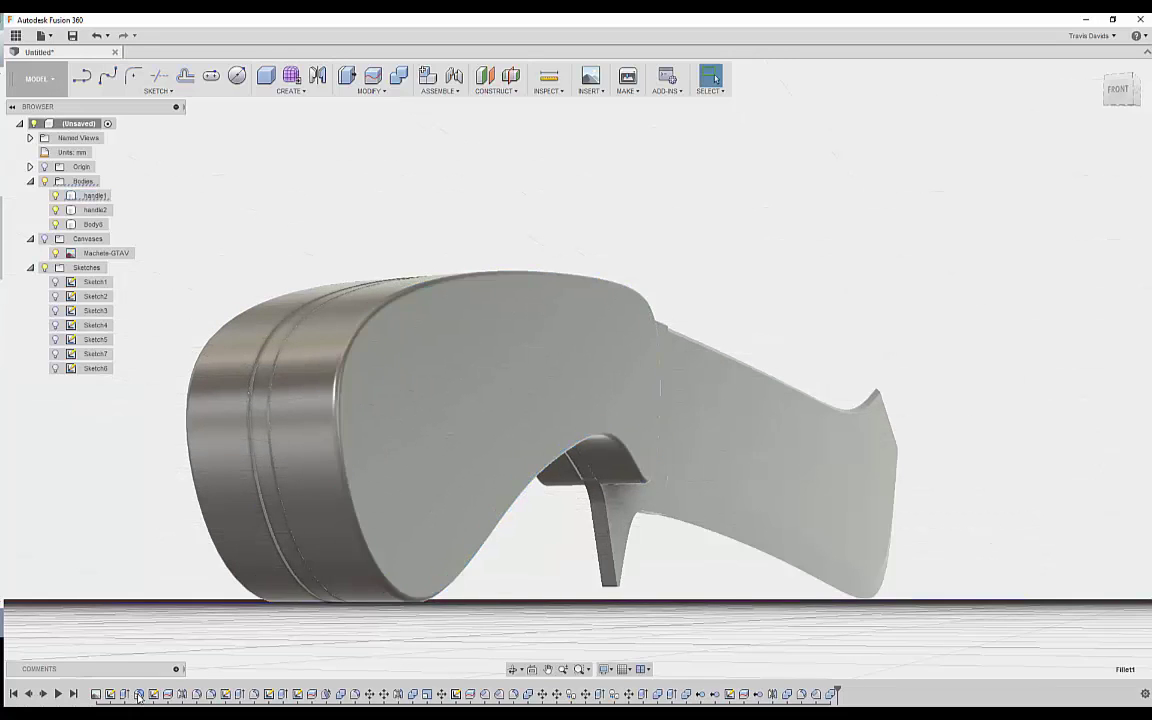
pyautogui.click(163, 641)
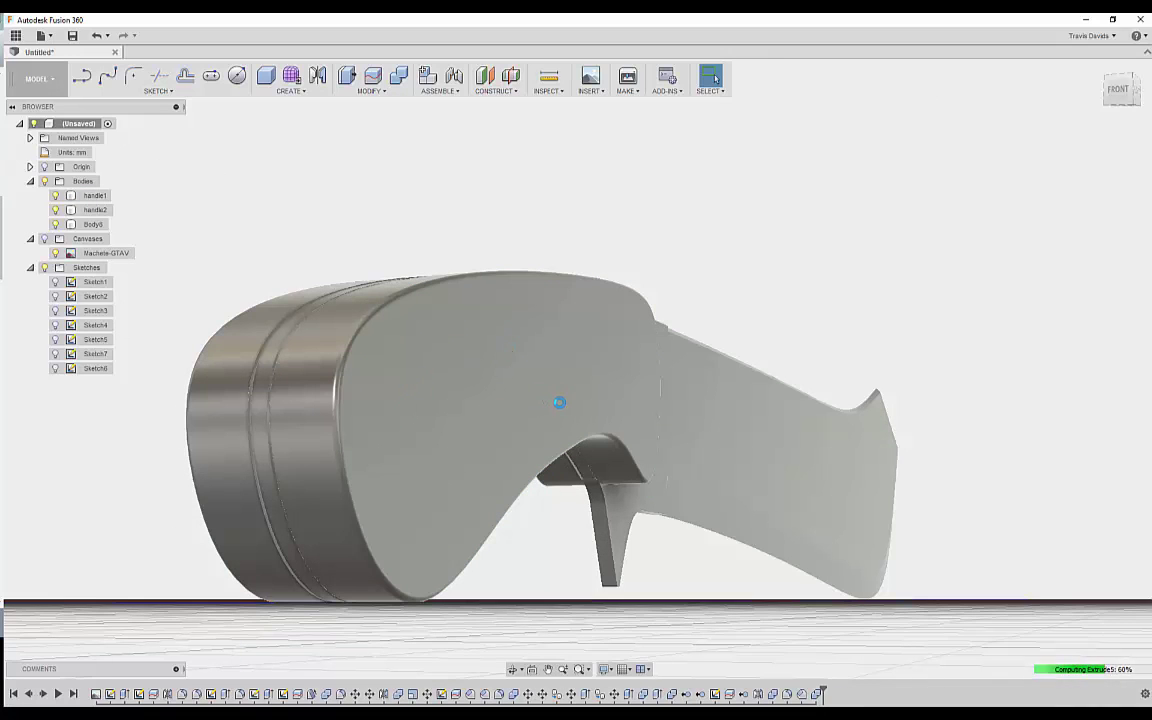
# Sketch a closed profile on the horizontal origin plane over handle1's outer side at the blade end, with a straight line, tangent arc and closing lines.
pyautogui.keyDown('shift'); pyautogui.moveTo(552, 410); pyautogui.dragTo(406, 246, button='middle'); pyautogui.keyUp('shift')
pyautogui.click(83, 78)
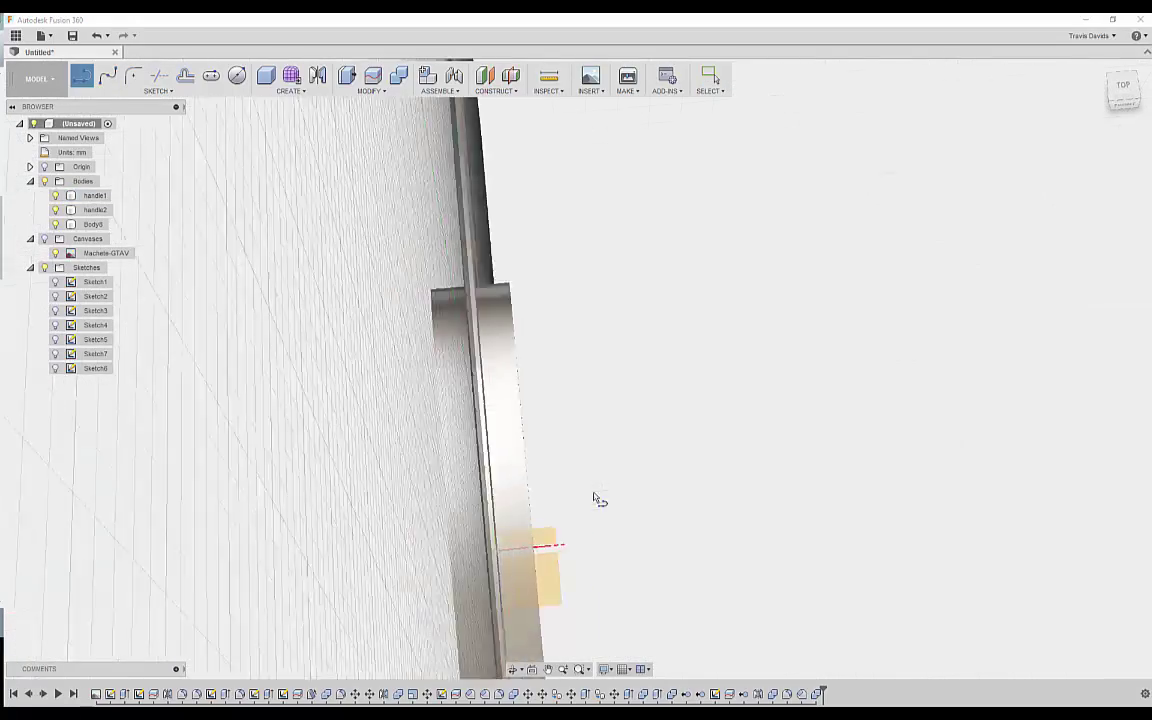
pyautogui.click(565, 555)
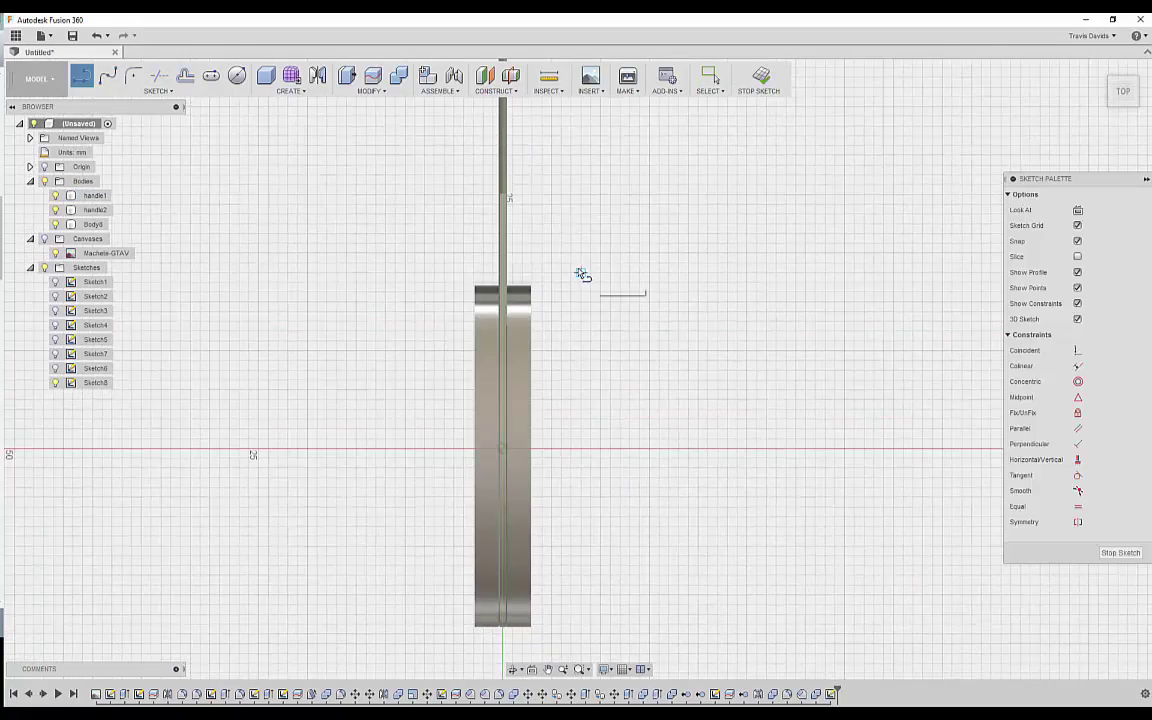
pyautogui.scroll(6, 561, 297)
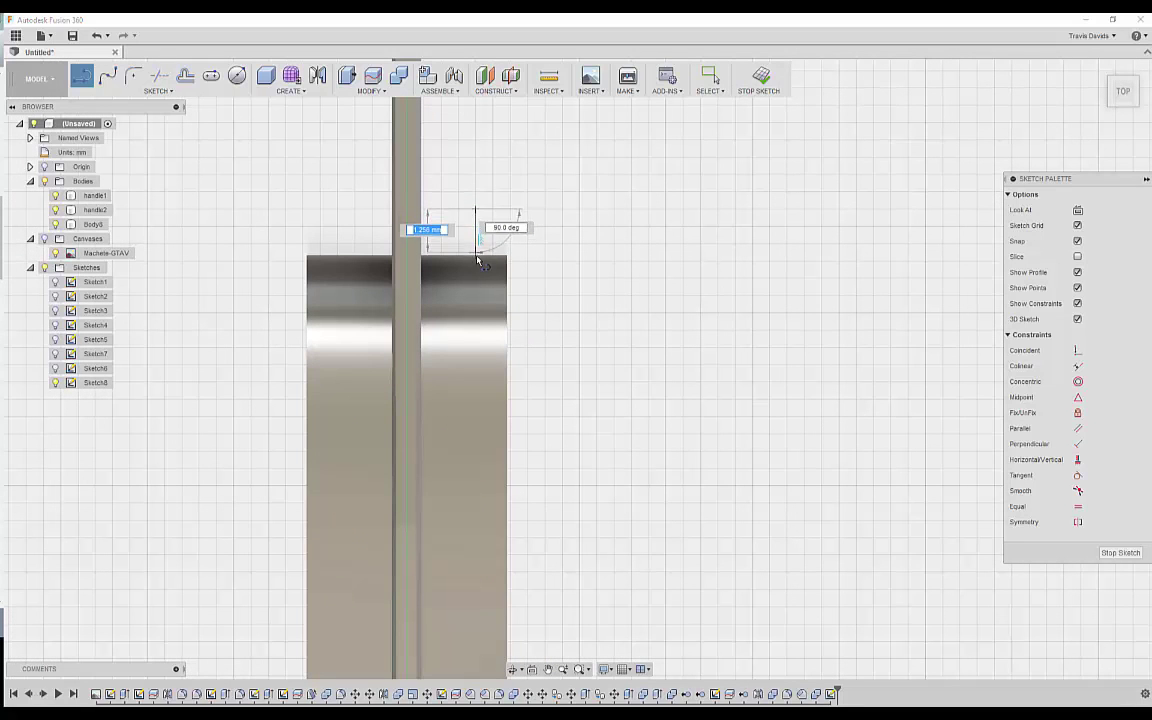
pyautogui.click(477, 259)
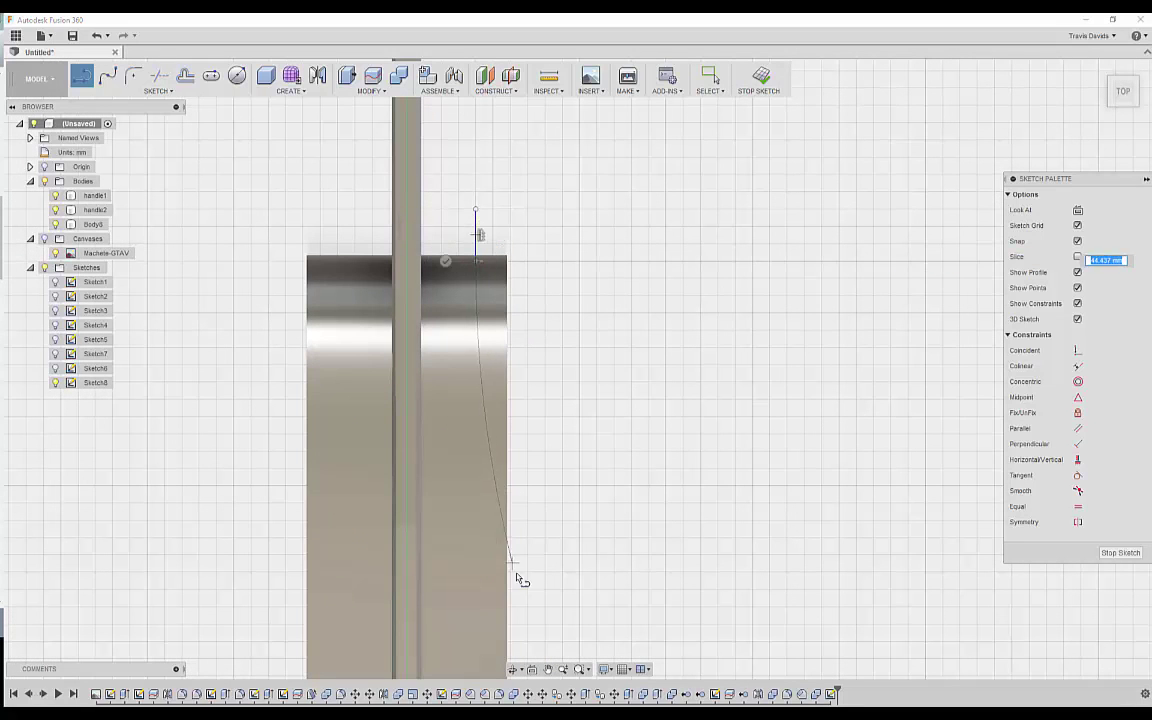
pyautogui.click(525, 635)
pyautogui.scroll(-3, 535, 600)
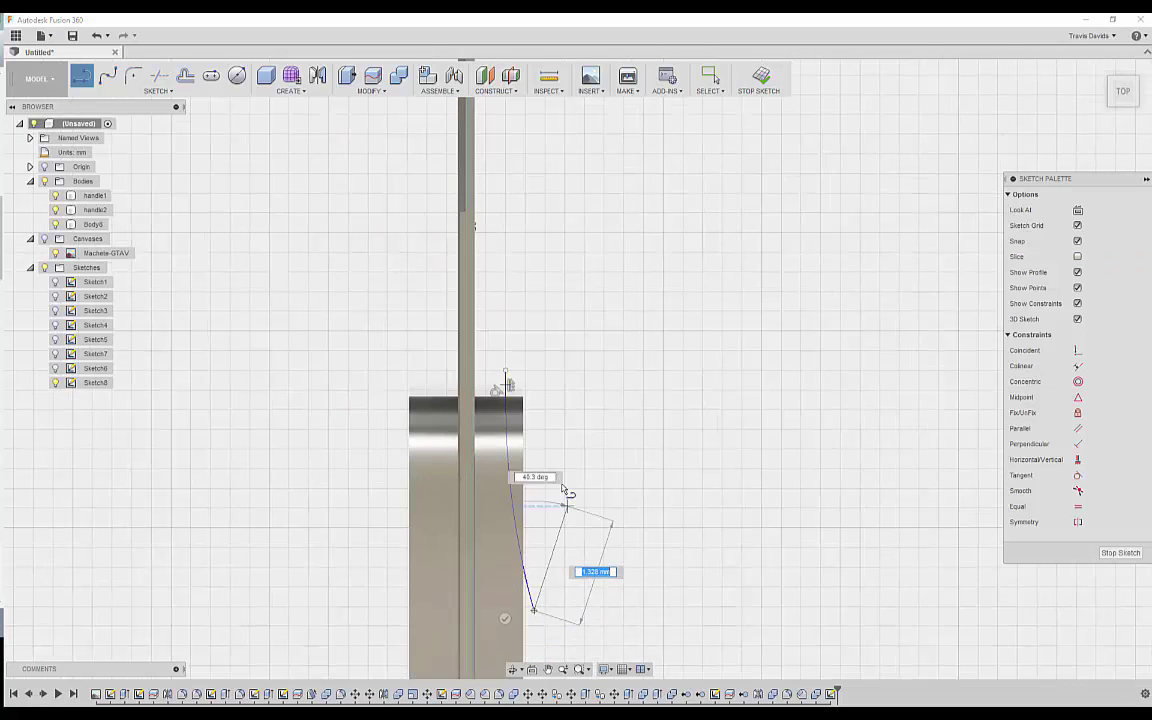
pyautogui.click(533, 372)
pyautogui.rightClick(606, 397)
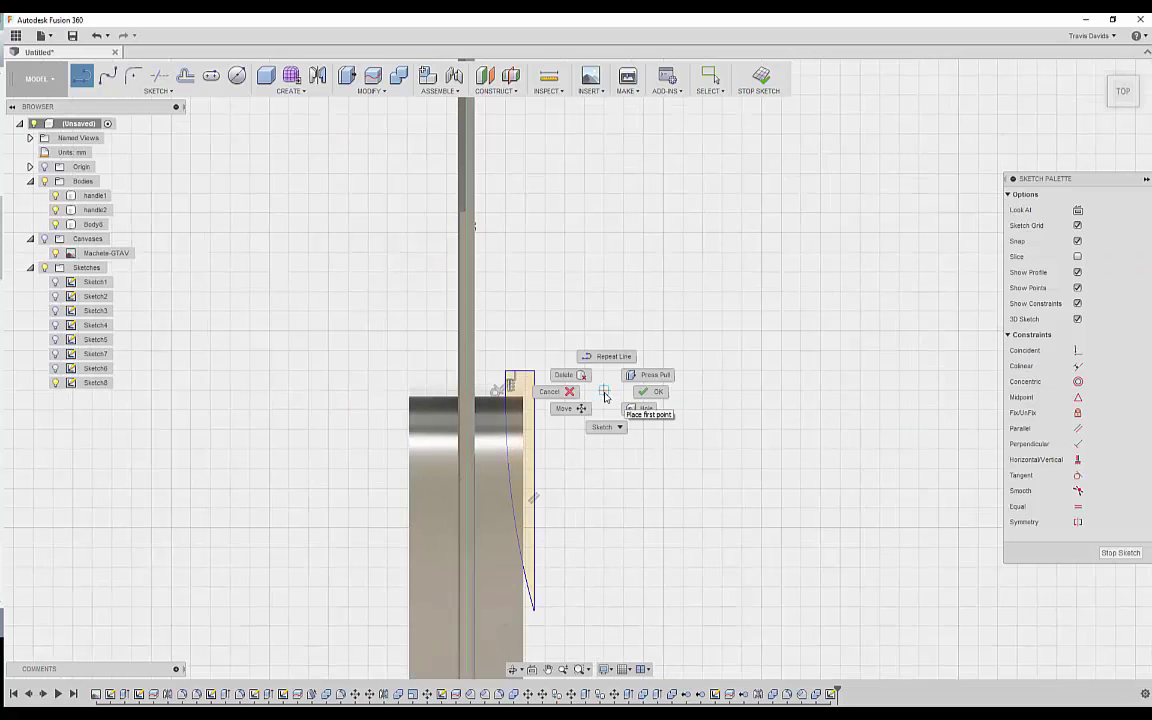
pyautogui.click(653, 400)
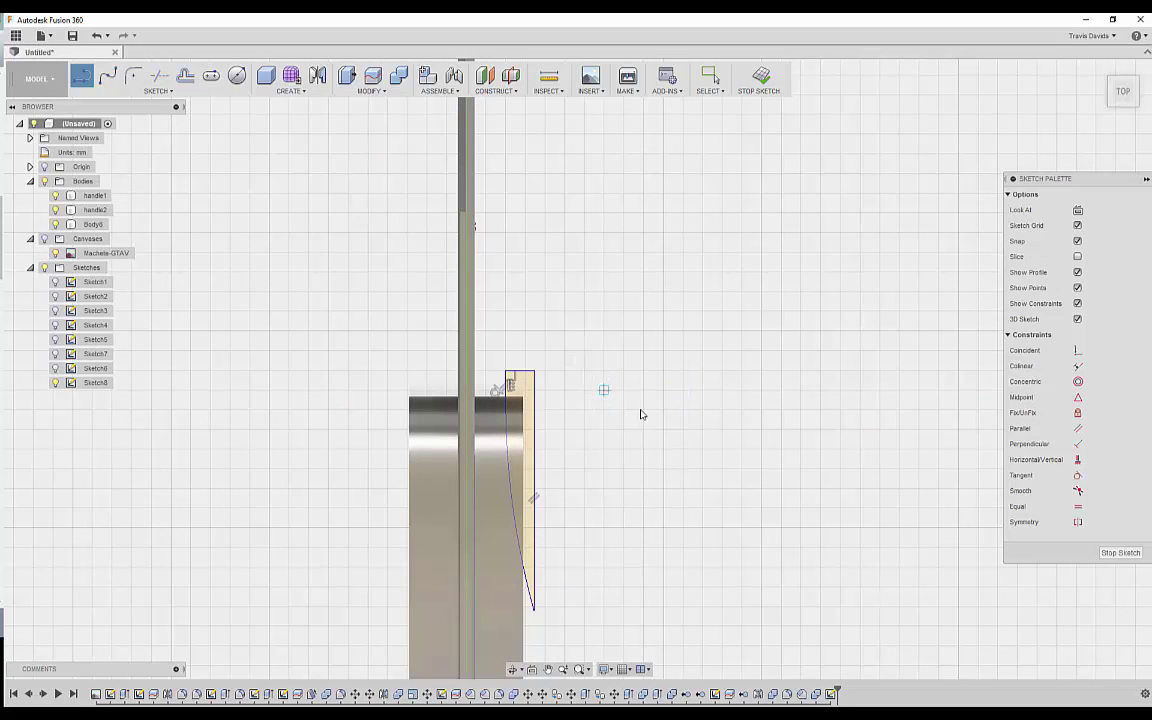
# Extrude the new profile 24 mm as a cut through the blade end of handle1.
pyautogui.click(529, 527)
pyautogui.scroll(-4, 589, 507)
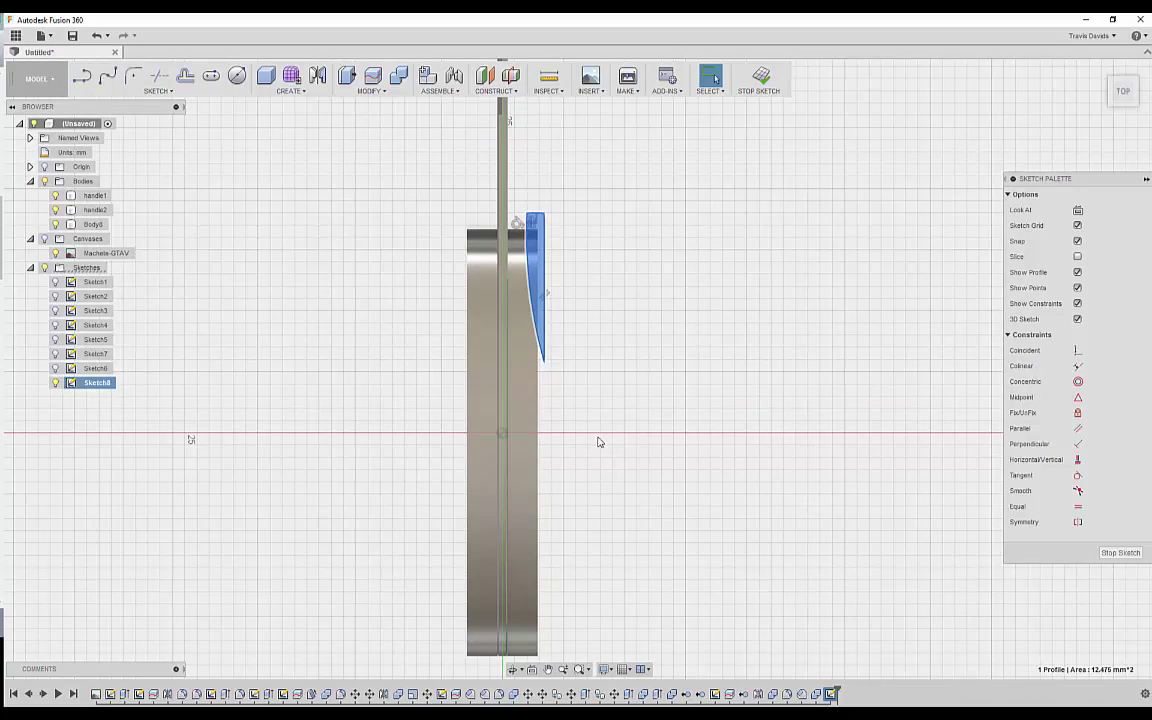
pyautogui.rightClick(598, 437)
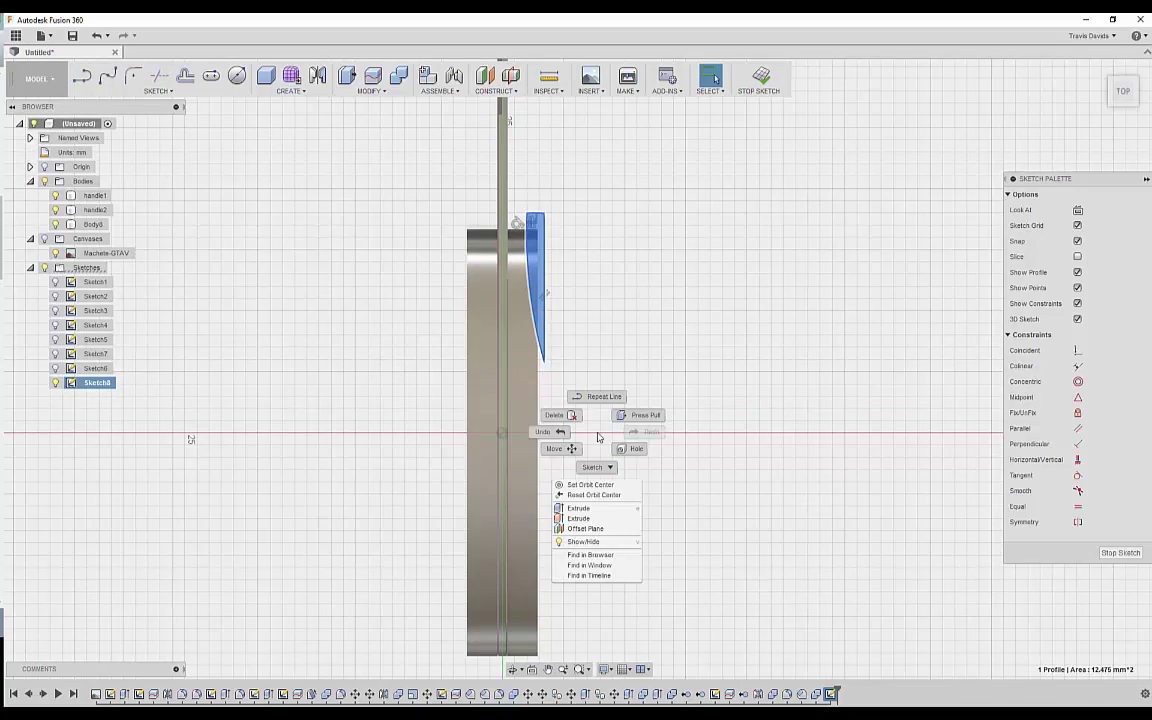
pyautogui.click(579, 509)
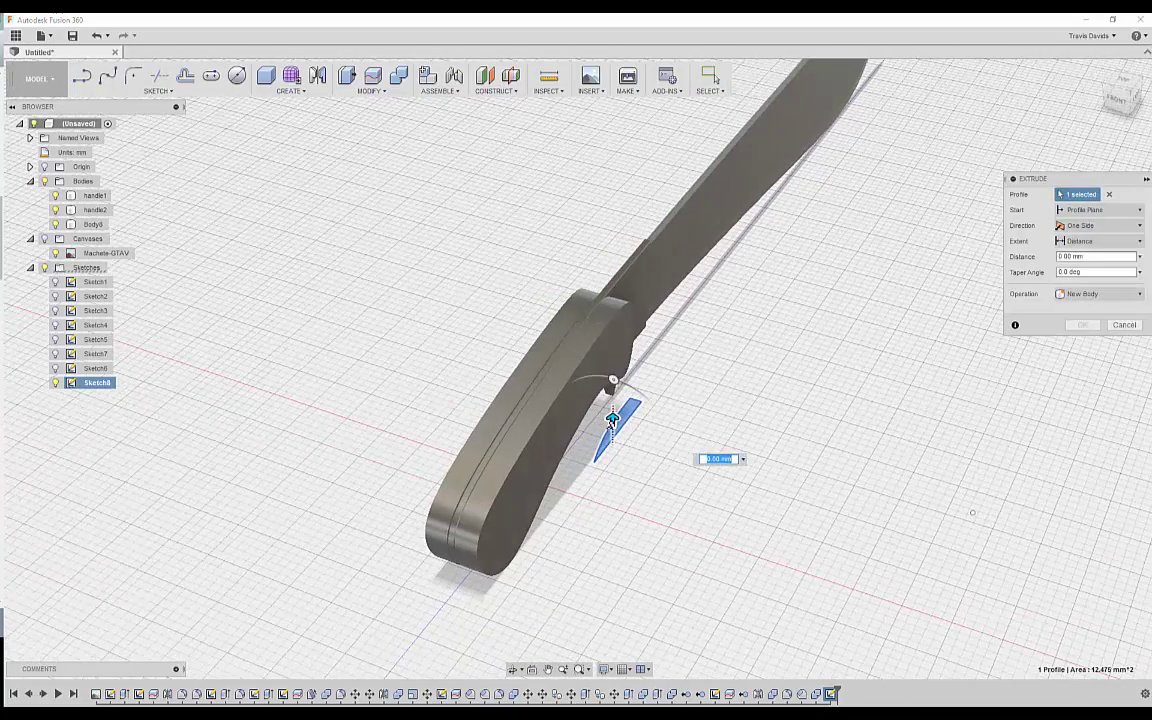
pyautogui.moveTo(613, 420); pyautogui.dragTo(592, 234)
pyautogui.keyDown('shift'); pyautogui.moveTo(879, 378); pyautogui.dragTo(744, 358, button='middle'); pyautogui.keyUp('shift')
pyautogui.click(1086, 343)
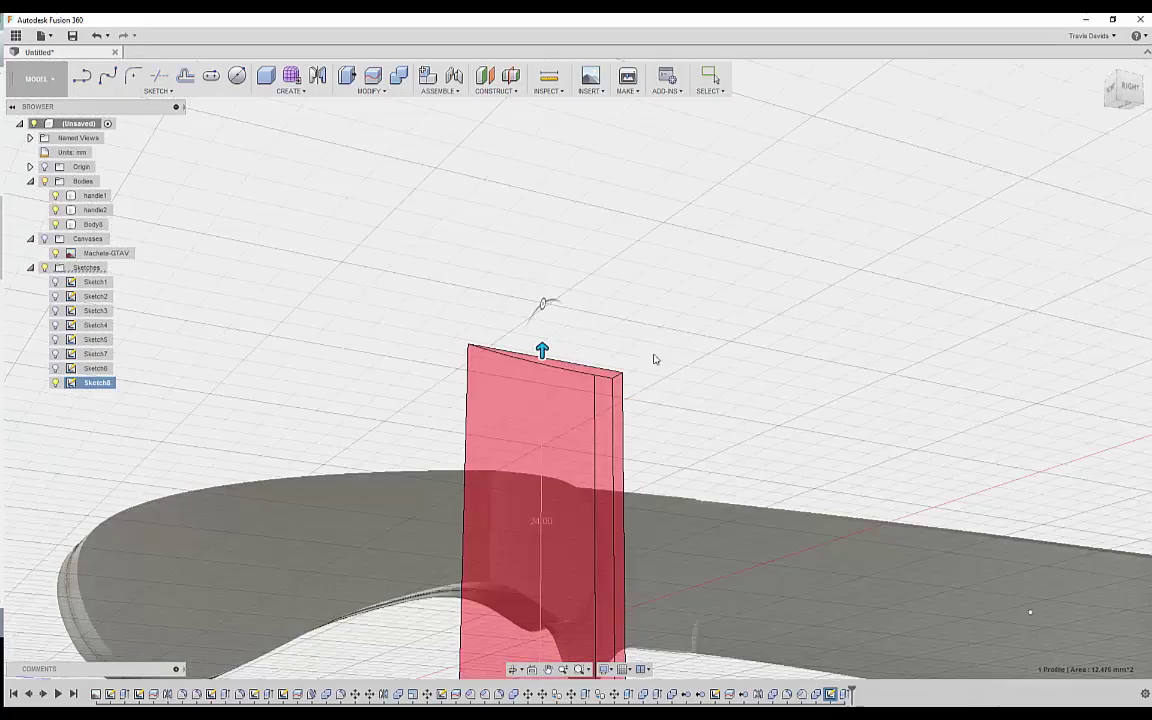
# Sketch a second closed profile on the horizontal origin plane beside handle1's butt end, with a straight line, an inward tangent arc and two closing lines.
pyautogui.keyDown('shift'); pyautogui.moveTo(656, 360); pyautogui.dragTo(545, 455, button='middle'); pyautogui.keyUp('shift')
pyautogui.scroll(-3, 652, 317)
pyautogui.keyDown('shift'); pyautogui.moveTo(651, 317); pyautogui.dragTo(325, 229, button='middle'); pyautogui.keyUp('shift')
pyautogui.click(77, 86)
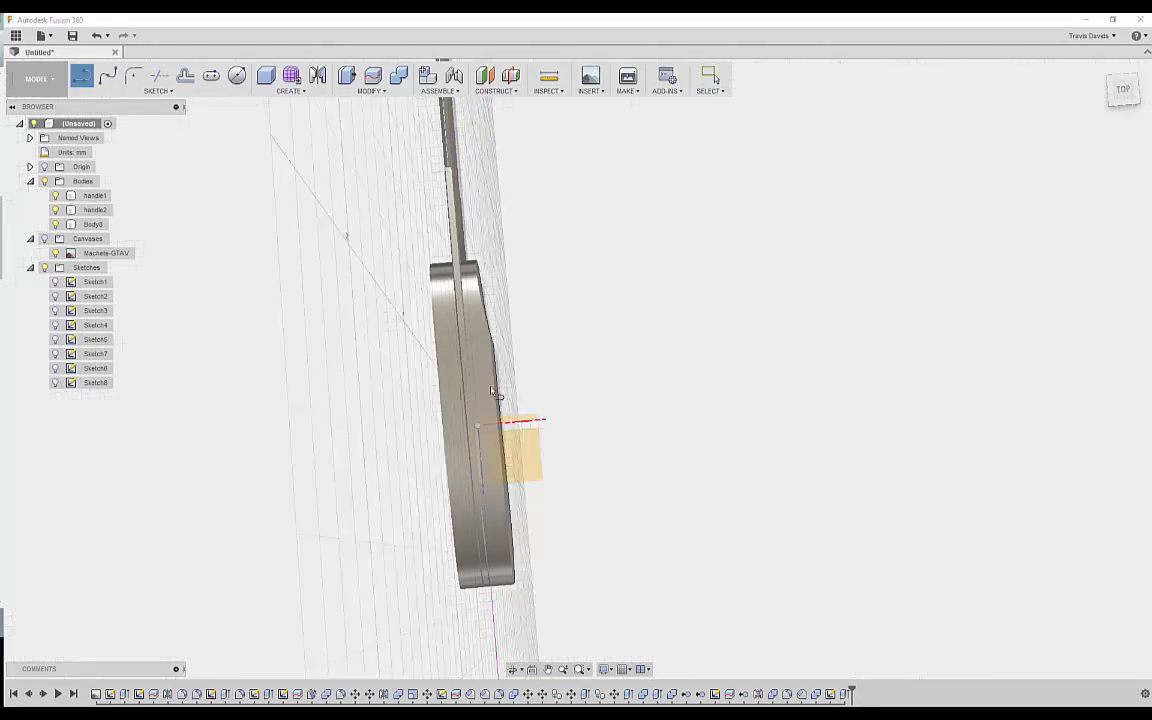
pyautogui.click(527, 462)
pyautogui.scroll(4, 555, 437)
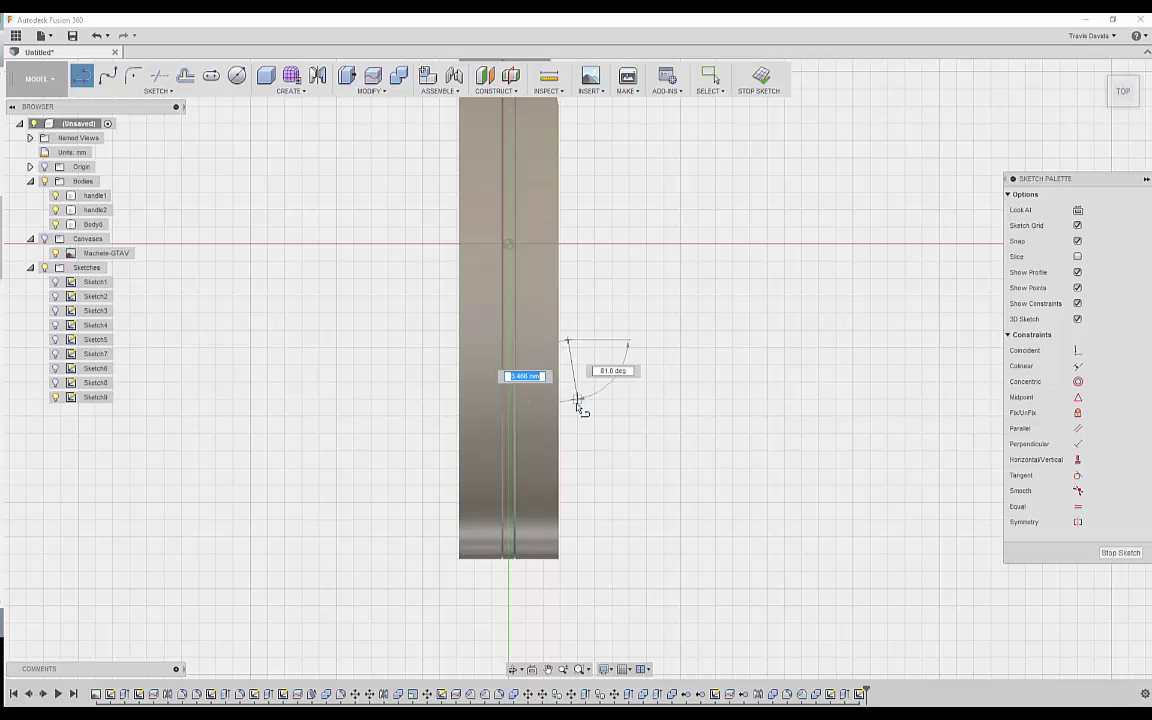
pyautogui.moveTo(567, 434); pyautogui.dragTo(548, 570)
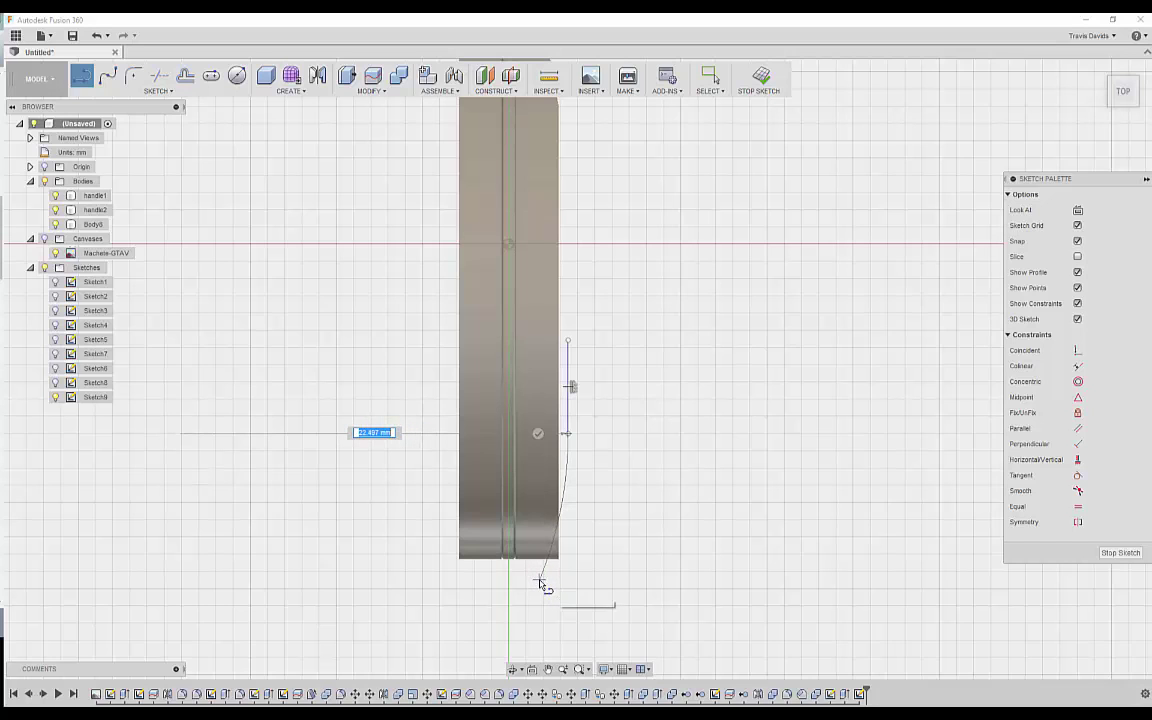
pyautogui.moveTo(538, 582); pyautogui.dragTo(538, 581)
pyautogui.click(602, 581)
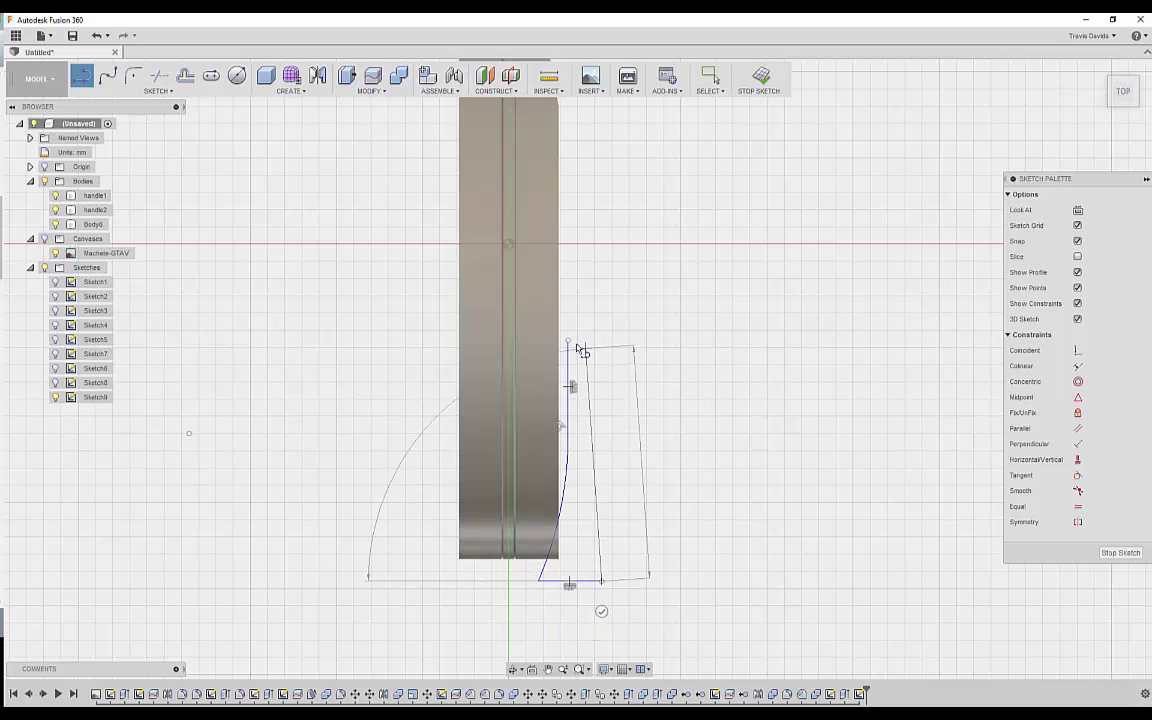
pyautogui.click(568, 341)
pyautogui.rightClick(601, 330)
pyautogui.click(643, 350)
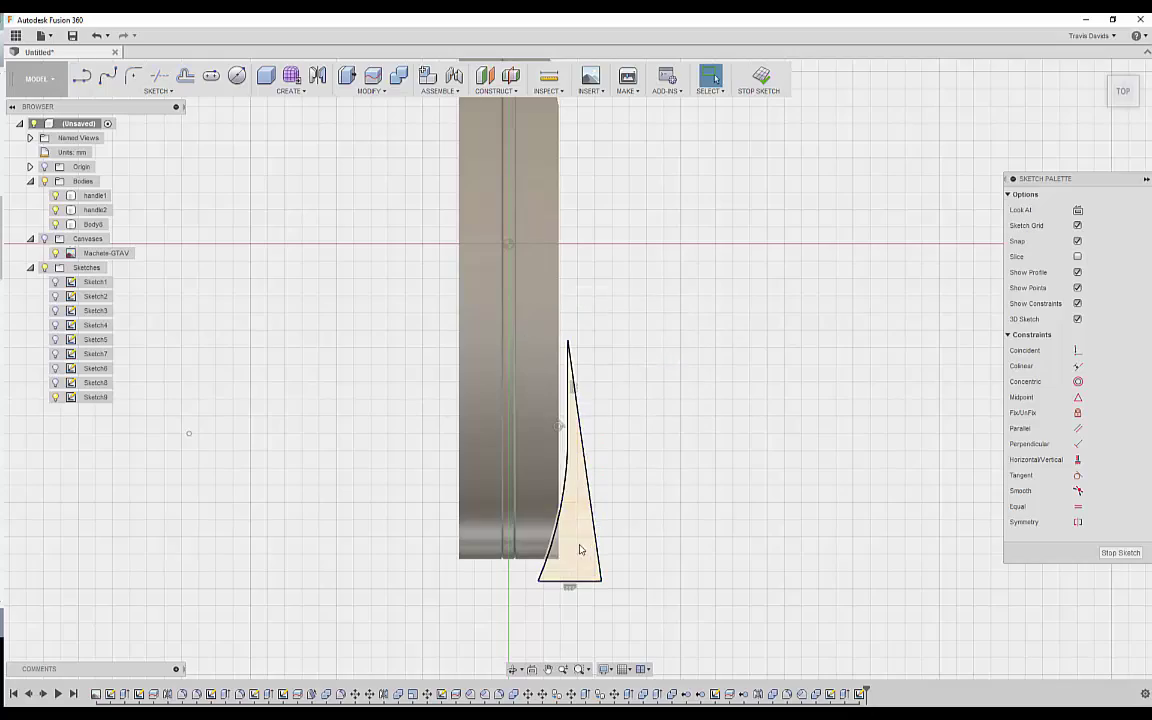
# Extrude the butt-end profile 16 mm as a cut to taper the outer side of handle1.
pyautogui.click(579, 548)
pyautogui.rightClick(646, 459)
pyautogui.click(642, 537)
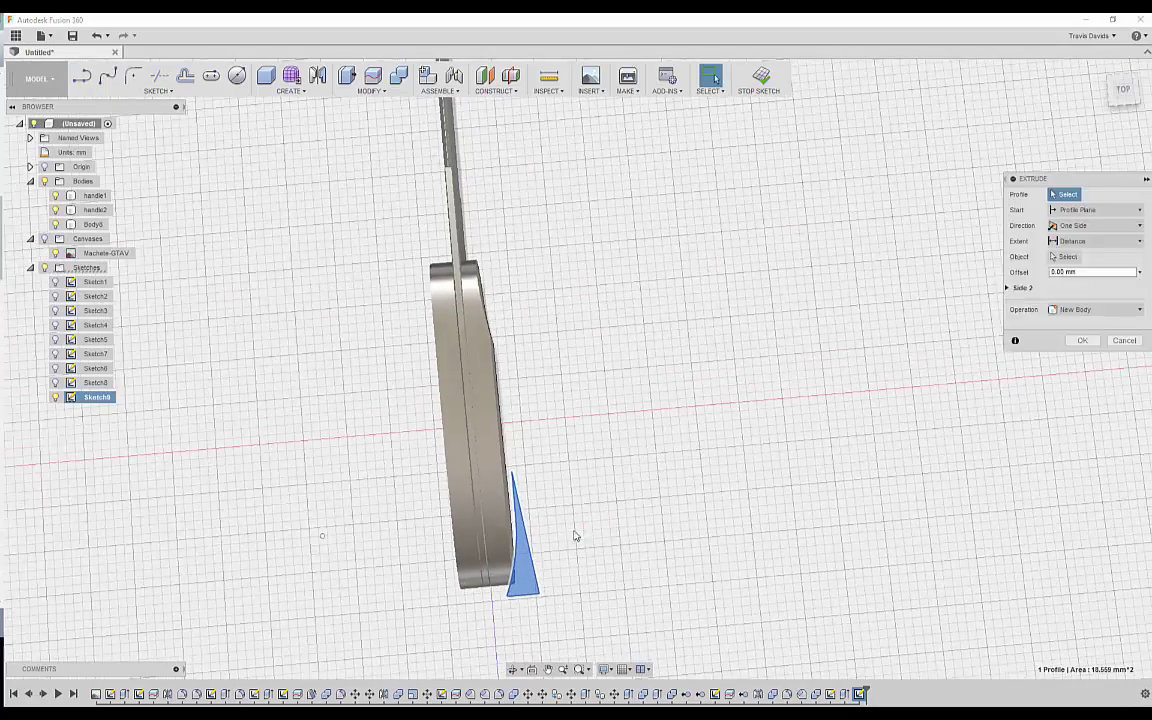
pyautogui.moveTo(476, 443); pyautogui.dragTo(466, 328)
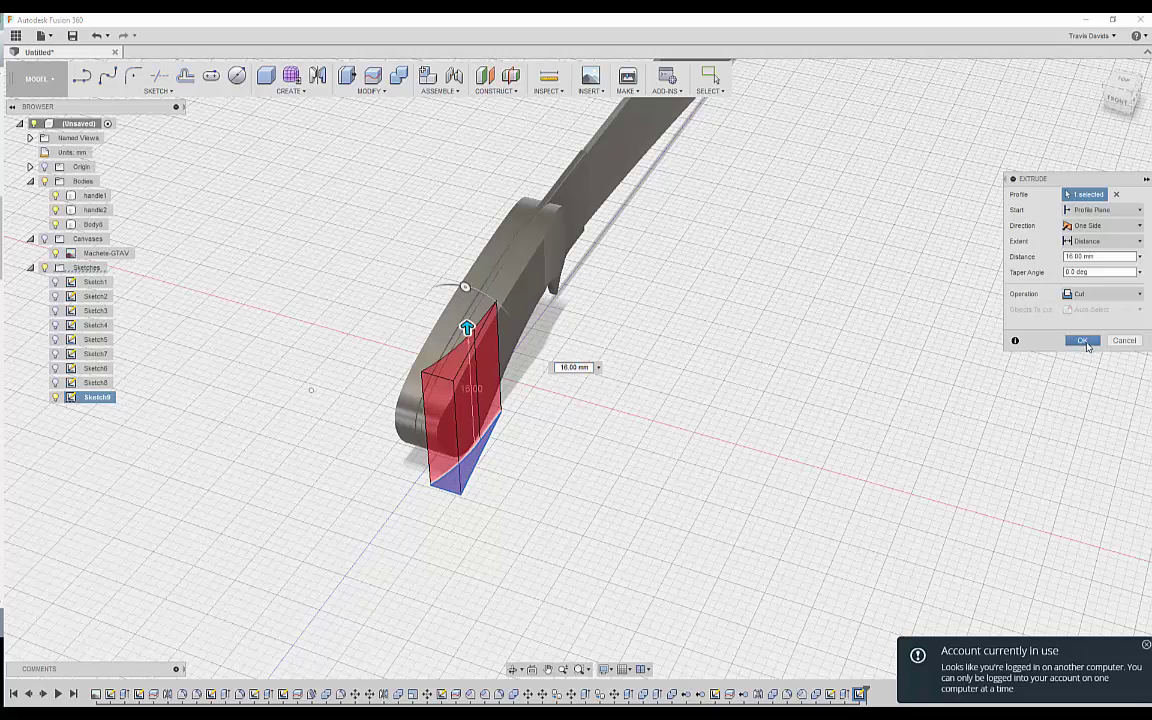
pyautogui.click(1083, 341)
pyautogui.click(685, 420)
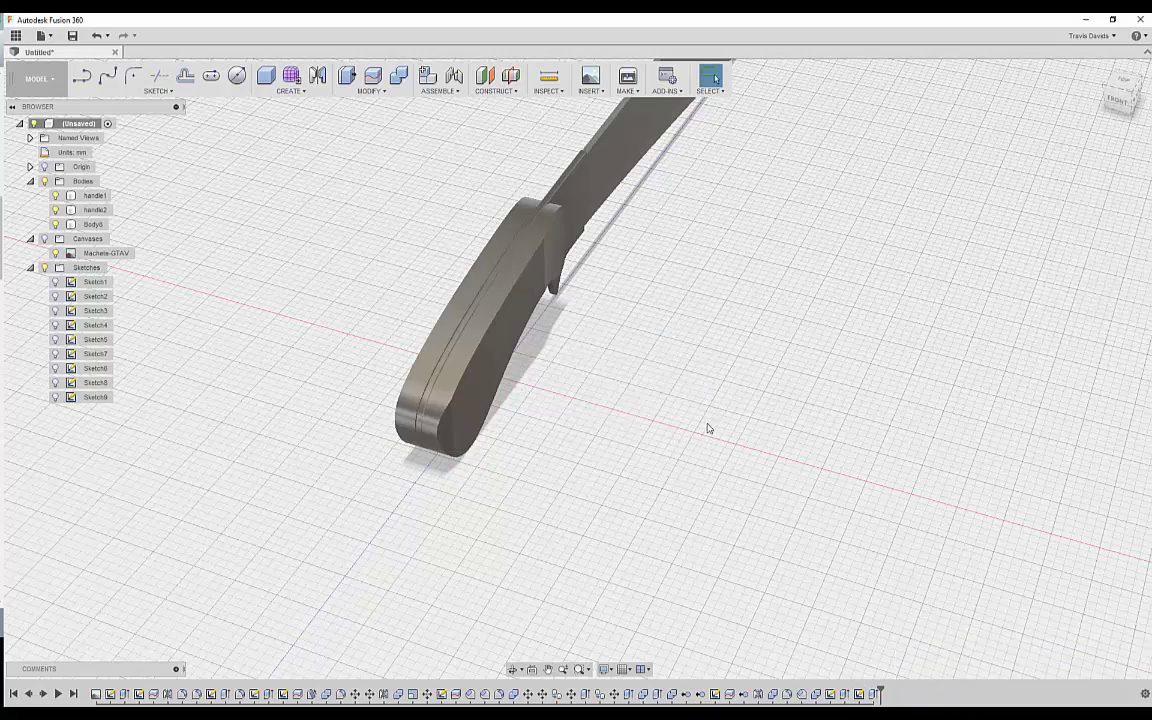
# Fillet the edge left by the butt-end cut on handle1's outer face with a 40.75 mm radius.
pyautogui.scroll(2, 480, 445)
pyautogui.rightClick(590, 440)
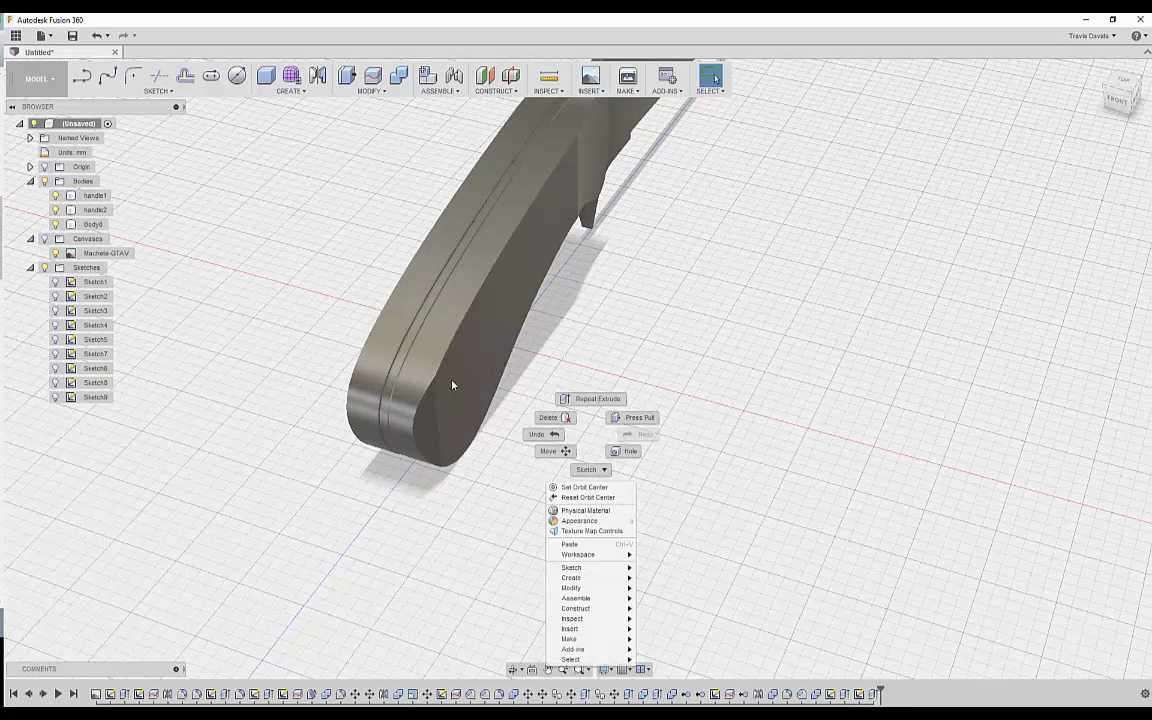
pyautogui.click(443, 404)
pyautogui.click(440, 408)
pyautogui.click(438, 411)
pyautogui.rightClick(557, 401)
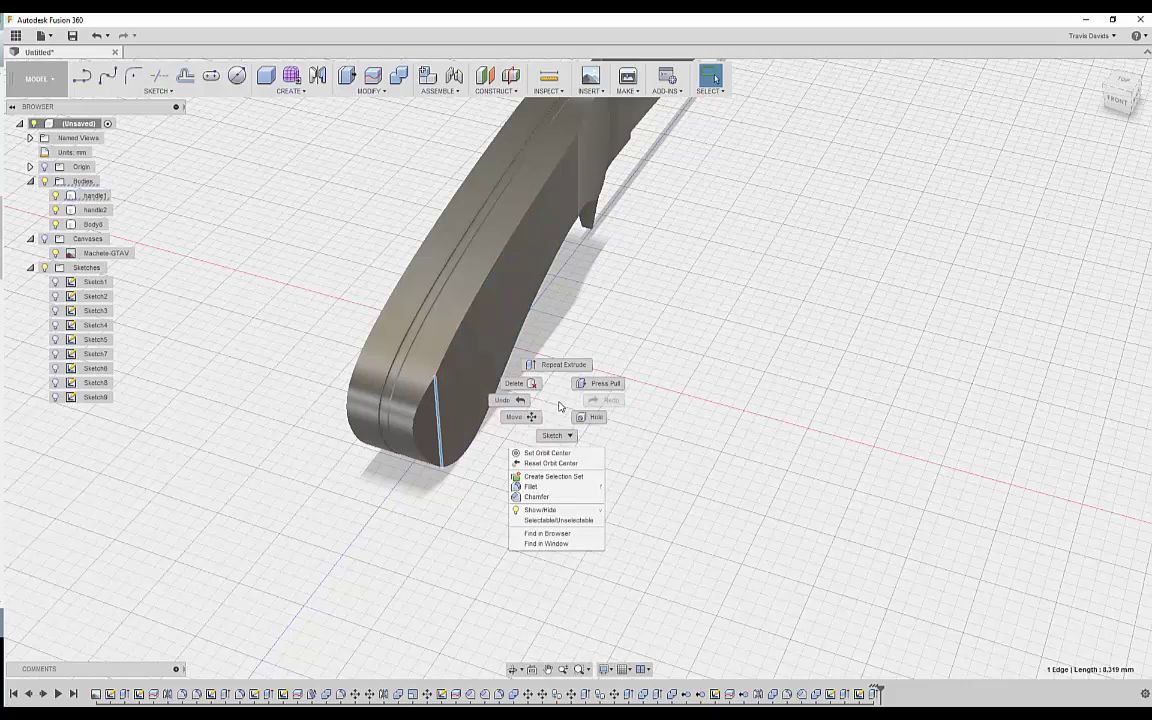
pyautogui.click(533, 487)
pyautogui.scroll(3, 442, 402)
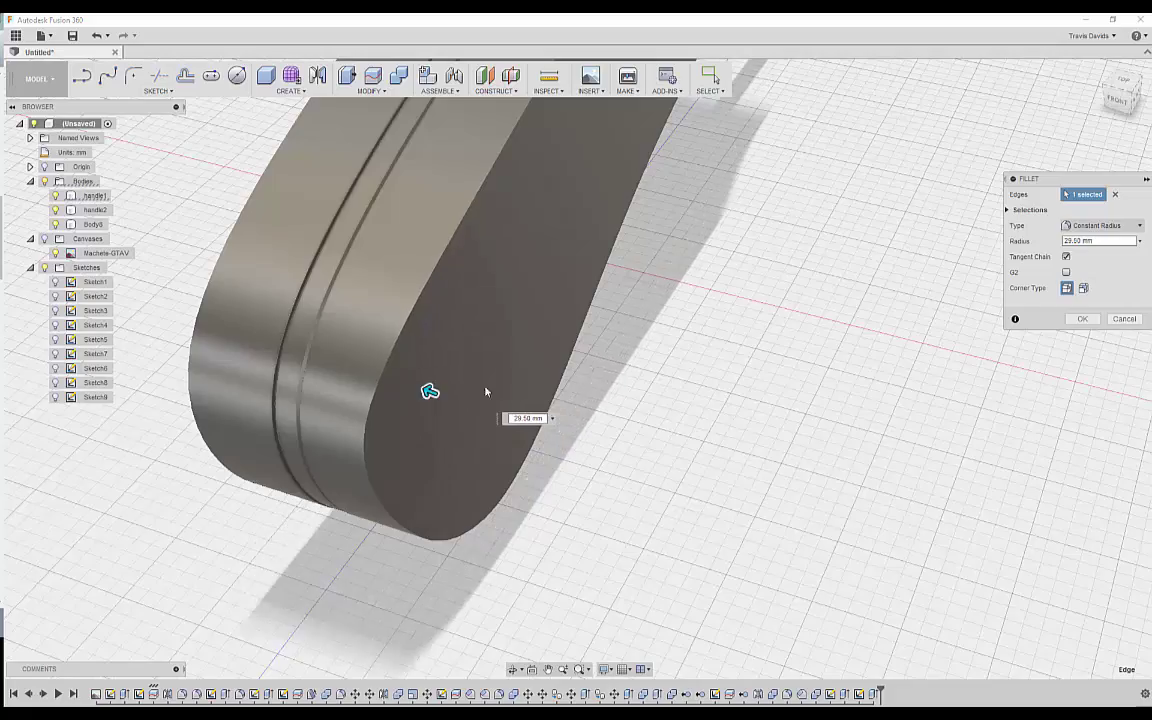
pyautogui.keyDown('shift'); pyautogui.moveTo(429, 391); pyautogui.dragTo(489, 447, button='middle'); pyautogui.keyUp('shift')
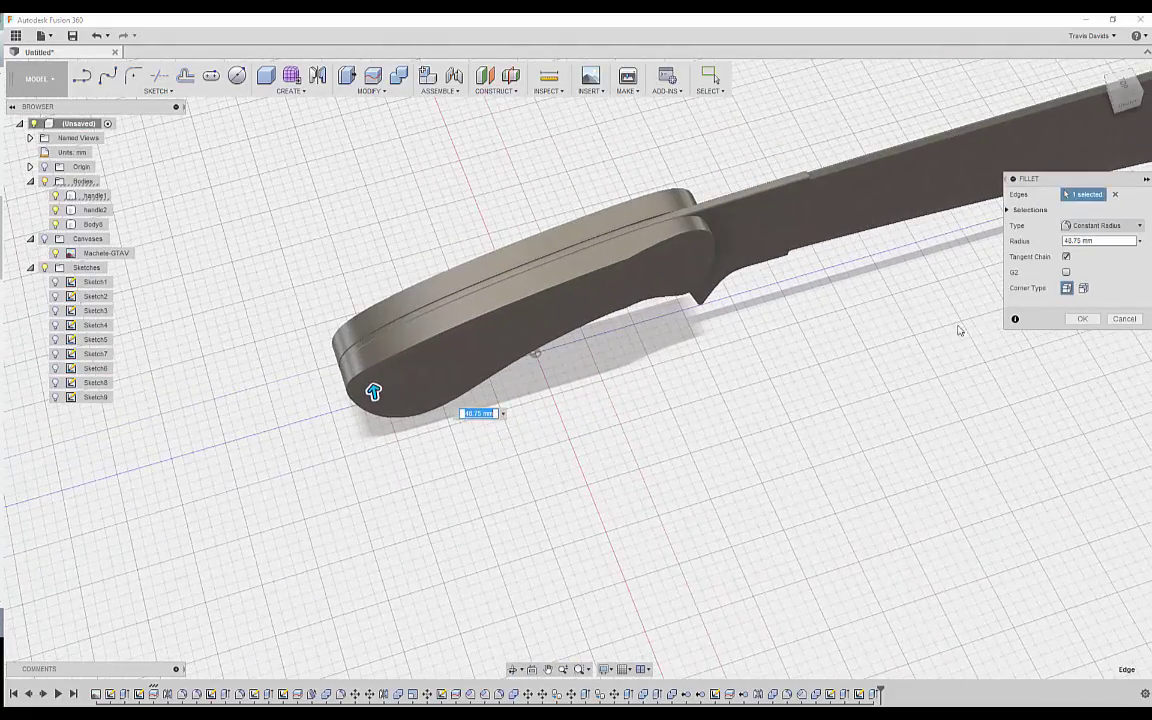
pyautogui.click(1080, 324)
# Fillet the edge left by the blade-end cut on handle1's outer face with a 328 mm radius.
pyautogui.keyDown('shift'); pyautogui.moveTo(663, 396); pyautogui.dragTo(600, 228, button='middle'); pyautogui.keyUp('shift')
pyautogui.click(650, 315)
pyautogui.rightClick(640, 297)
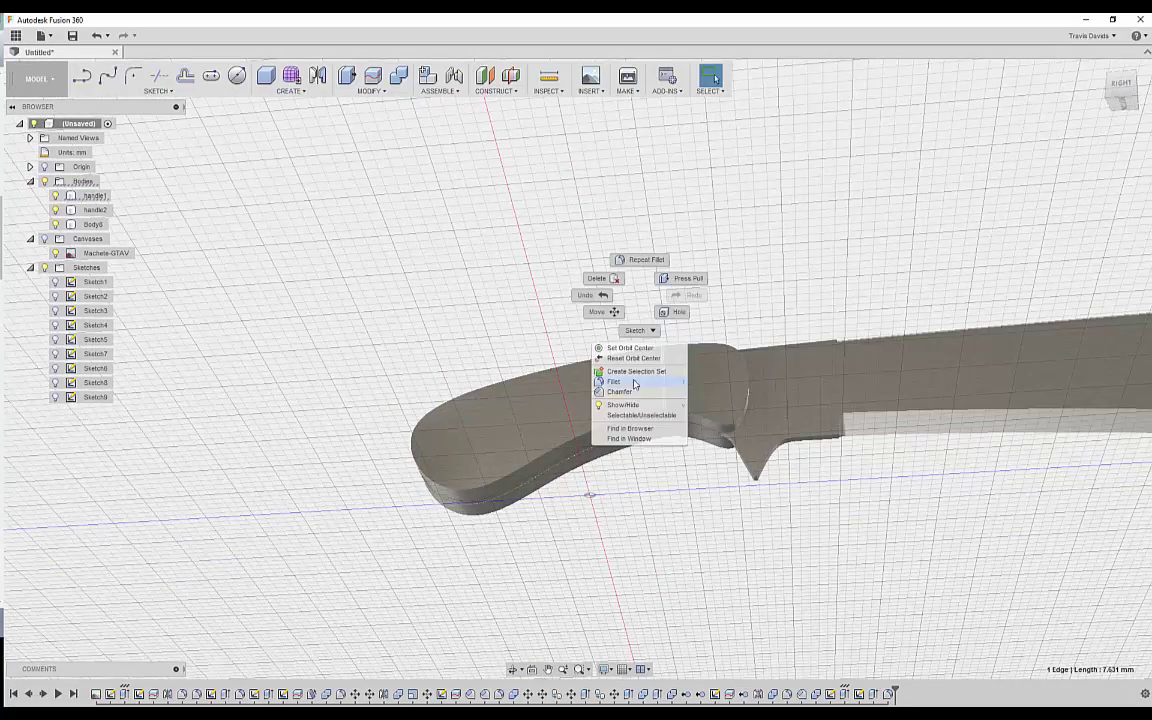
pyautogui.click(636, 384)
pyautogui.scroll(4, 660, 384)
pyautogui.scroll(1, 669, 383)
pyautogui.moveTo(667, 383); pyautogui.dragTo(668, 394)
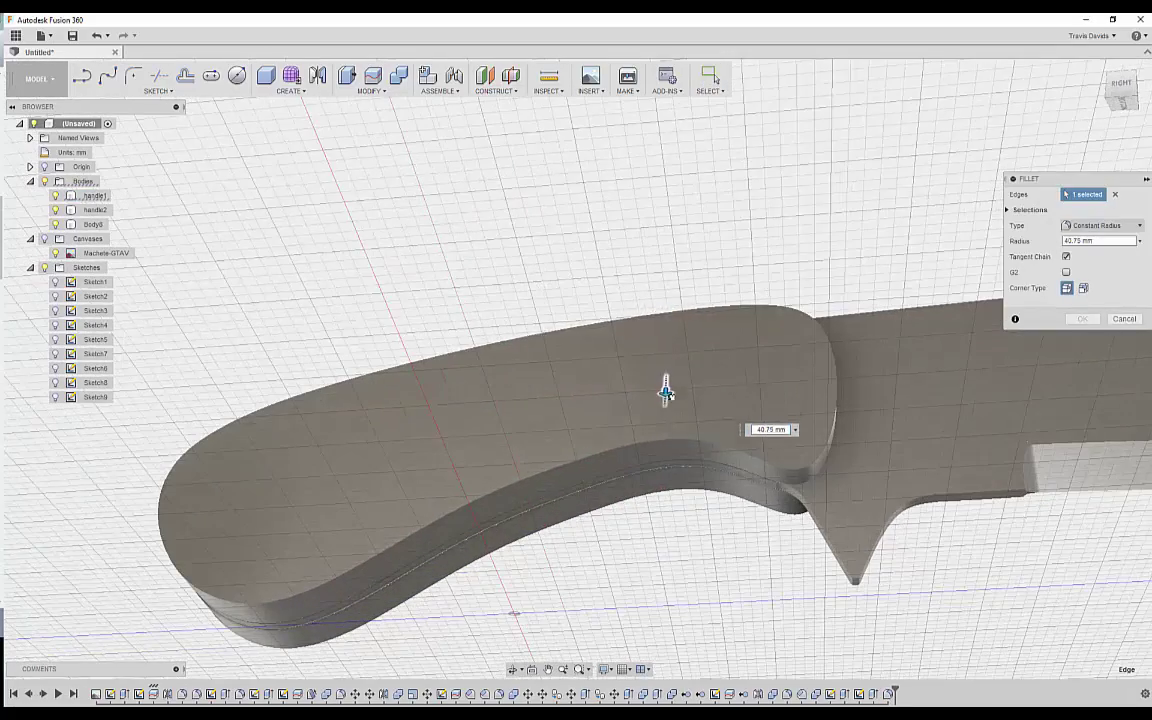
pyautogui.keyDown('shift'); pyautogui.moveTo(665, 400); pyautogui.dragTo(557, 434, button='middle'); pyautogui.keyUp('shift')
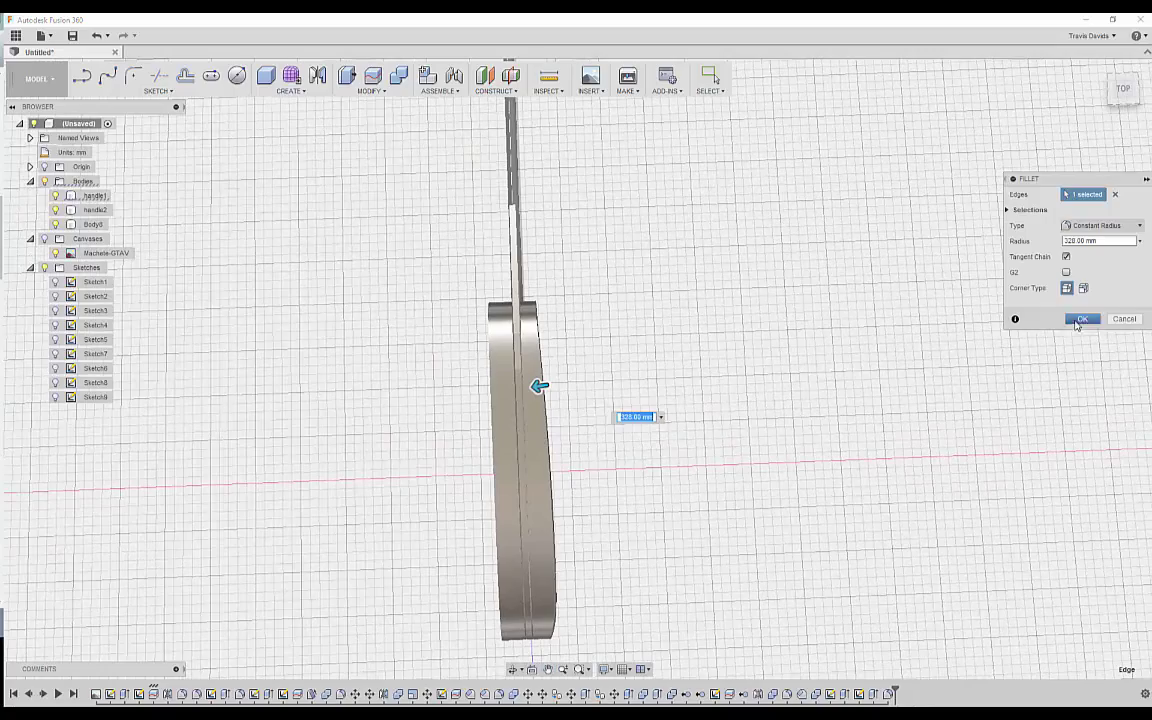
pyautogui.click(1077, 321)
# Try a 45 degree chamfer with a 1.00 mm distance on the edge chain outlining handle1's outer face.
pyautogui.keyDown('shift'); pyautogui.moveTo(605, 546); pyautogui.dragTo(556, 446, button='middle'); pyautogui.keyUp('shift')
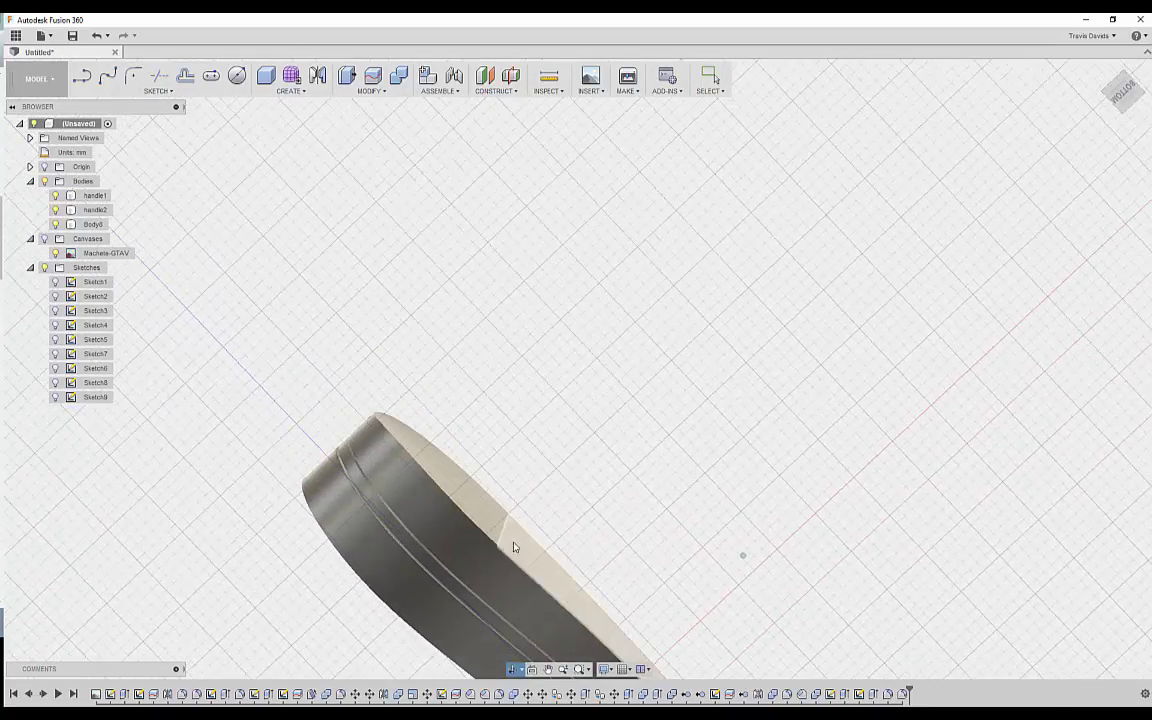
pyautogui.click(526, 549)
pyautogui.keyDown('shift'); pyautogui.moveTo(604, 642); pyautogui.dragTo(640, 492, button='middle'); pyautogui.keyUp('shift')
pyautogui.rightClick(640, 492)
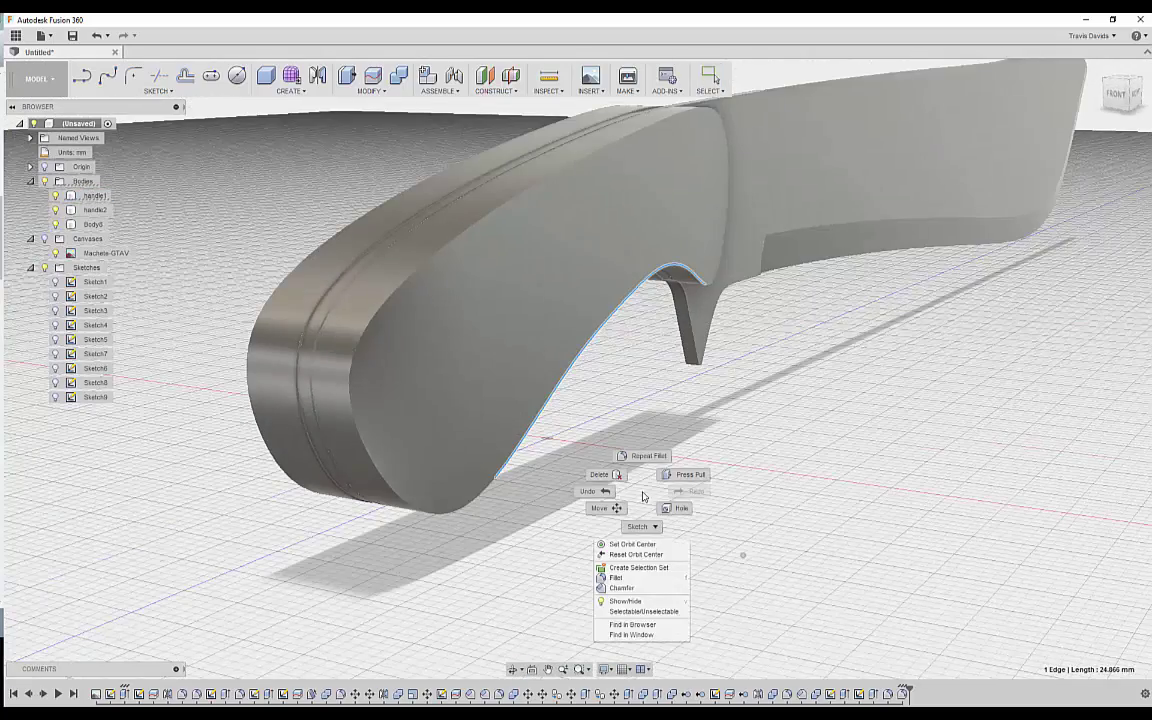
pyautogui.click(622, 588)
pyautogui.click(500, 473)
pyautogui.keyDown('shift'); pyautogui.moveTo(743, 553); pyautogui.dragTo(740, 460, button='middle'); pyautogui.keyUp('shift')
pyautogui.scroll(3, 490, 427)
pyautogui.moveTo(522, 452); pyautogui.dragTo(513, 425)
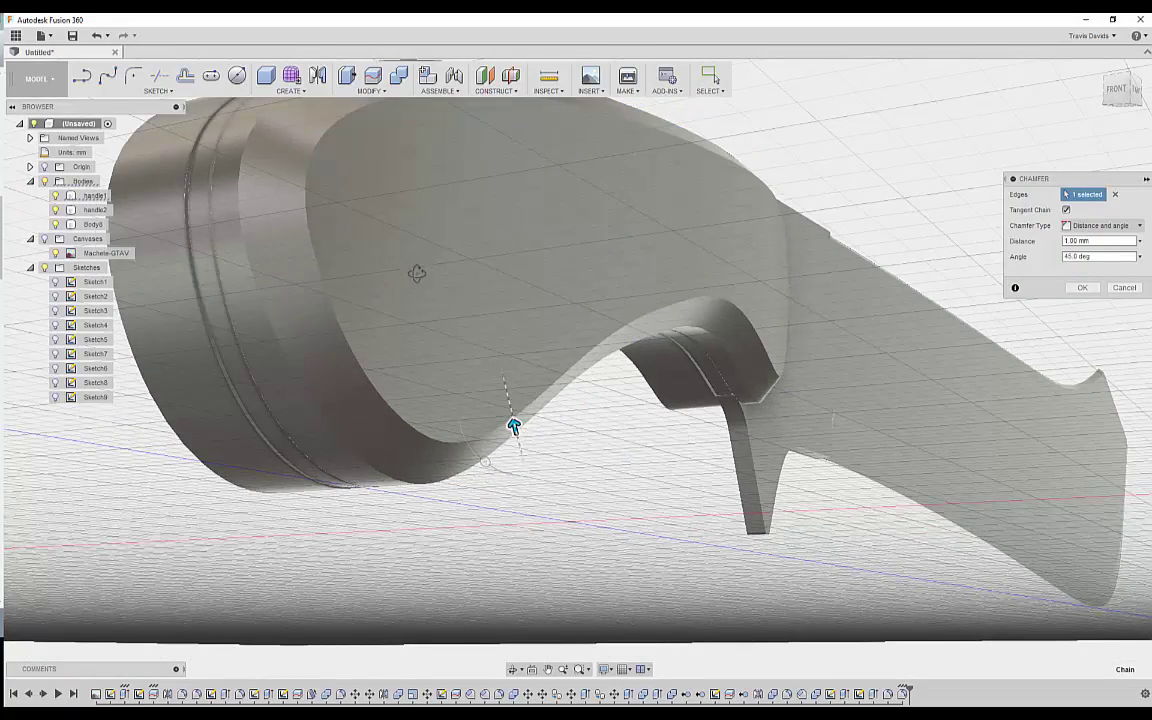
pyautogui.keyDown('shift'); pyautogui.moveTo(417, 273); pyautogui.dragTo(494, 334, button='middle'); pyautogui.keyUp('shift')
pyautogui.scroll(-4, 494, 334)
pyautogui.keyDown('shift'); pyautogui.moveTo(584, 319); pyautogui.dragTo(522, 236, button='middle'); pyautogui.keyUp('shift')
pyautogui.scroll(3, 531, 300)
pyautogui.keyDown('shift'); pyautogui.moveTo(527, 360); pyautogui.dragTo(350, 245, button='middle'); pyautogui.keyUp('shift')
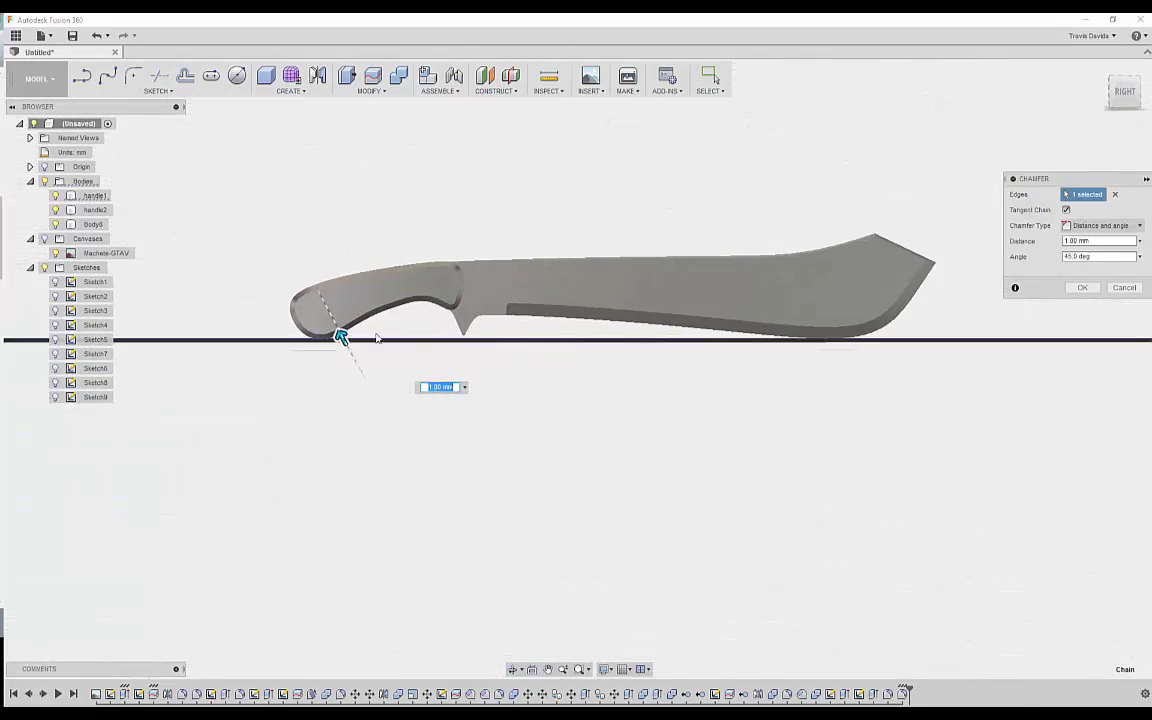
# Reduce the chamfer distance on handle1's outer outline below 1 mm and try to apply it.
pyautogui.keyDown('shift'); pyautogui.moveTo(376, 338); pyautogui.dragTo(438, 392, button='middle'); pyautogui.keyUp('shift')
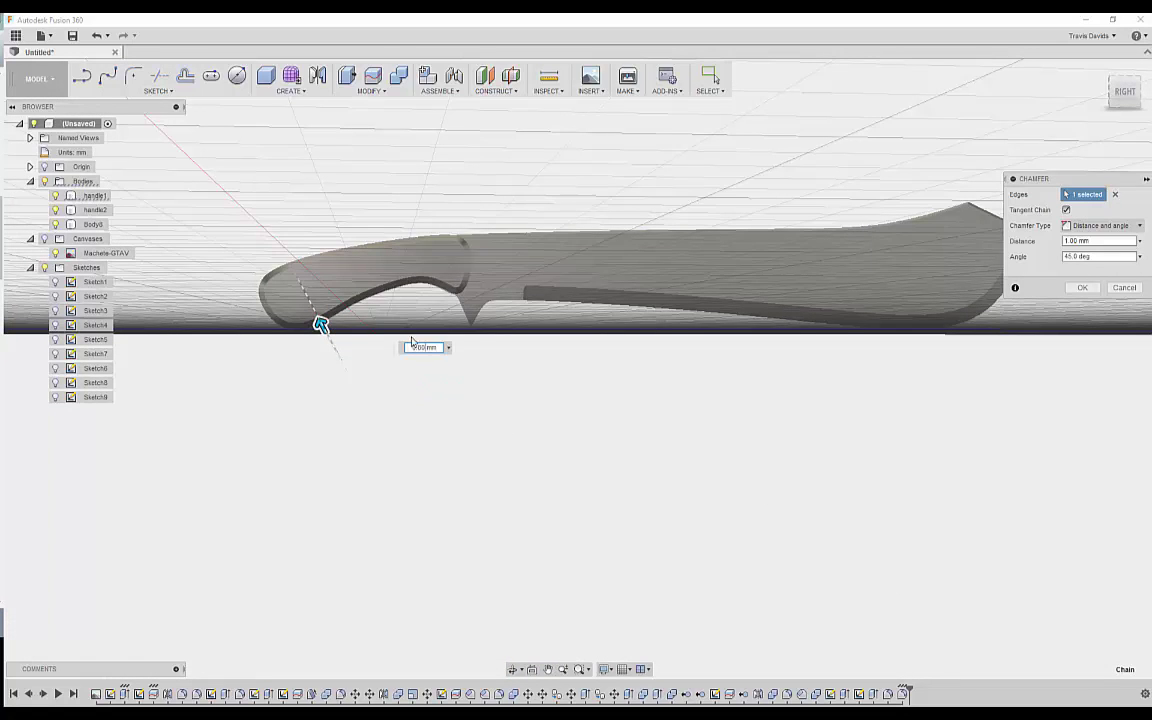
pyautogui.keyDown('shift'); pyautogui.moveTo(306, 178); pyautogui.dragTo(262, 284, button='middle'); pyautogui.keyUp('shift')
pyautogui.scroll(6, 248, 293)
pyautogui.keyDown('shift'); pyautogui.moveTo(242, 419); pyautogui.dragTo(800, 463, button='middle'); pyautogui.keyUp('shift')
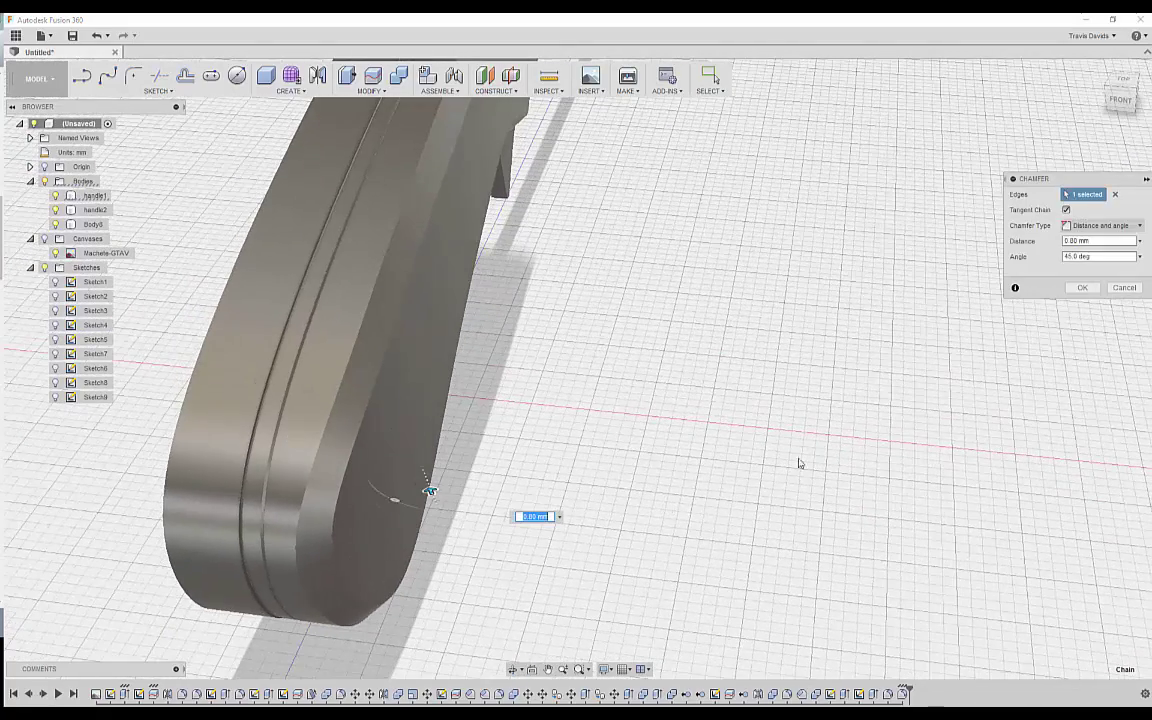
pyautogui.click(1084, 288)
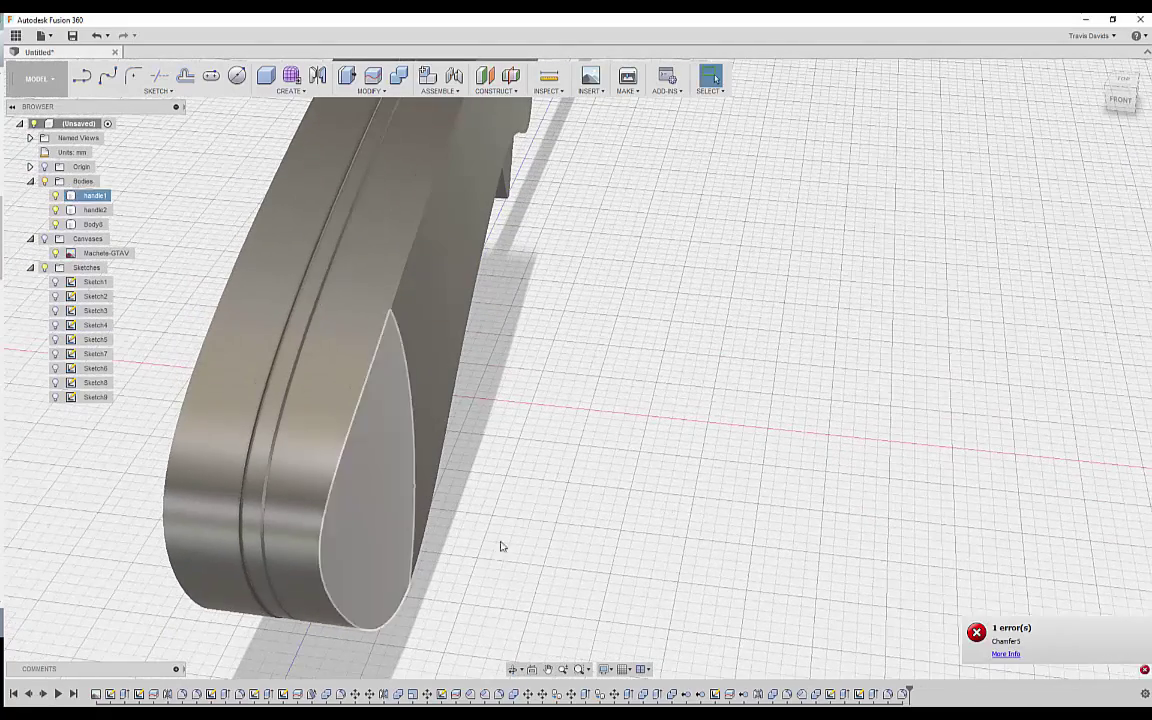
# Try to chamfer handle1's outer outline by 0.70 mm at 45 degrees, and open the details of the resulting error.
pyautogui.keyDown('shift'); pyautogui.moveTo(506, 485); pyautogui.dragTo(344, 398, button='middle'); pyautogui.keyUp('shift')
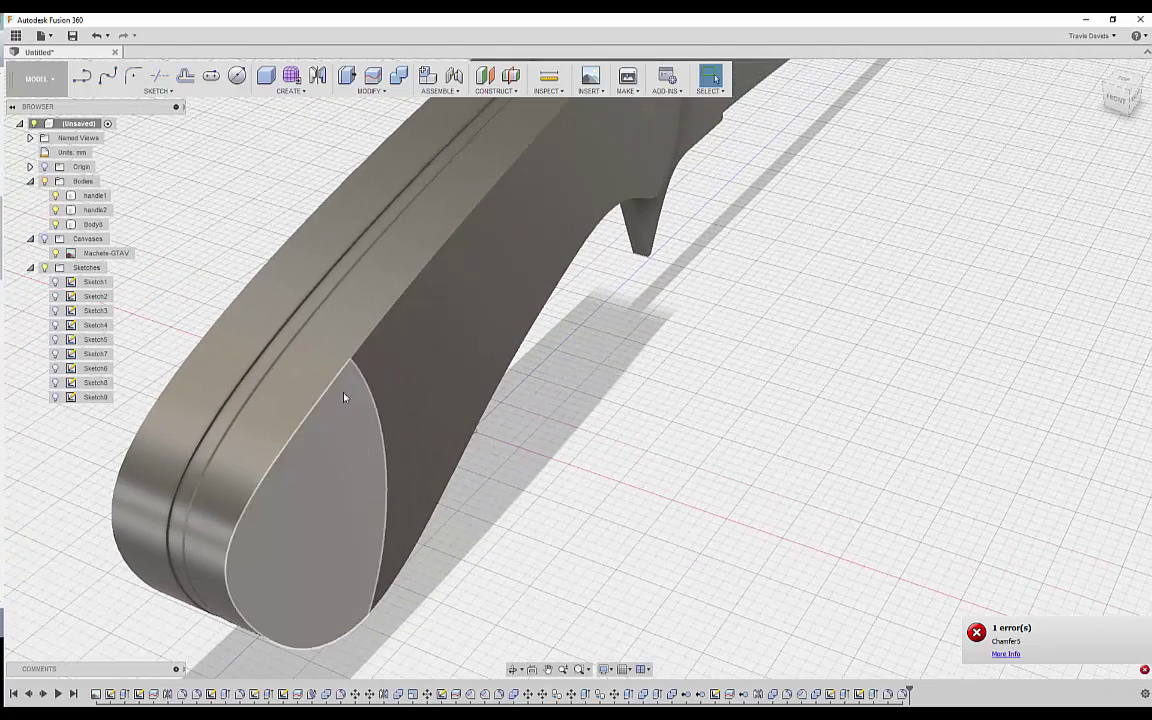
pyautogui.click(312, 418)
pyautogui.rightClick(549, 448)
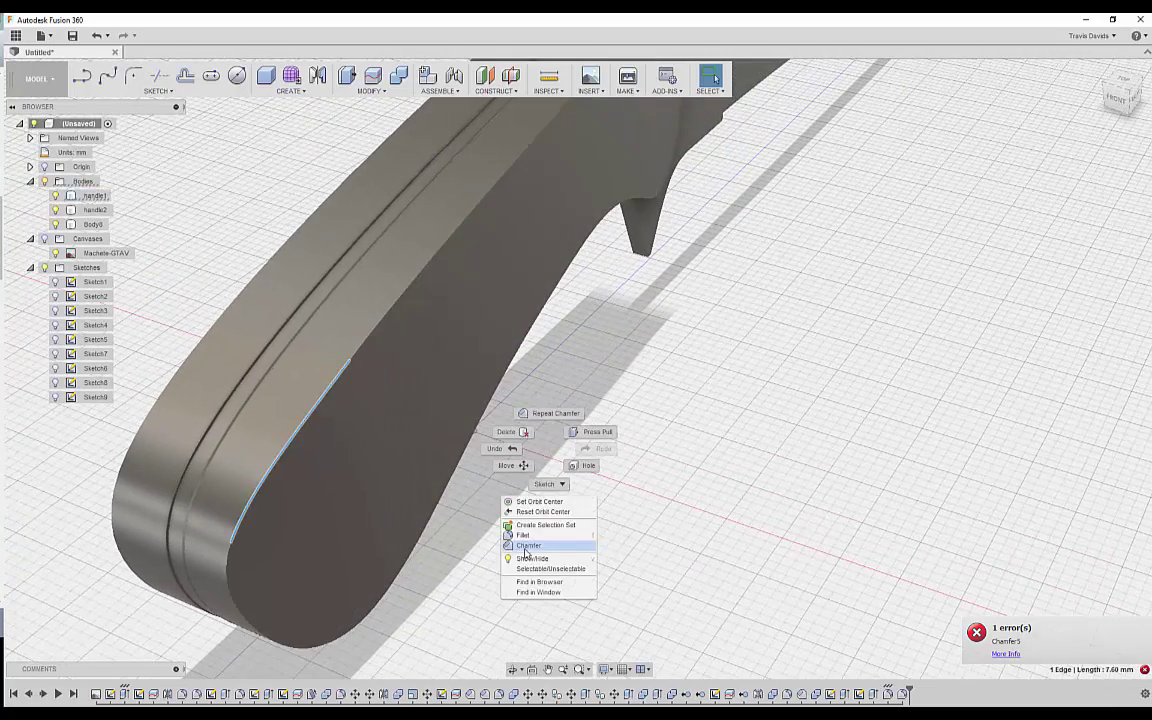
pyautogui.click(528, 546)
pyautogui.keyDown('shift'); pyautogui.moveTo(538, 402); pyautogui.dragTo(590, 359, button='middle'); pyautogui.keyUp('shift')
pyautogui.scroll(4, 459, 260)
pyautogui.moveTo(459, 261); pyautogui.dragTo(457, 265)
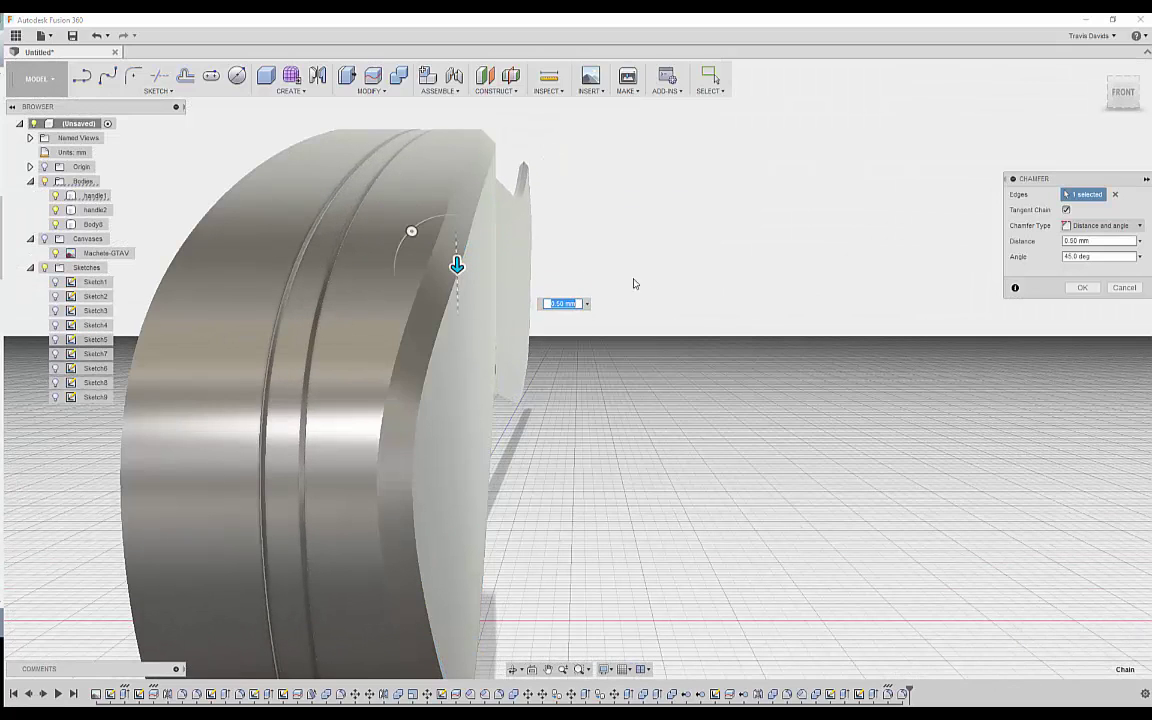
pyautogui.keyDown('shift'); pyautogui.moveTo(621, 275); pyautogui.dragTo(558, 309, button='middle'); pyautogui.keyUp('shift')
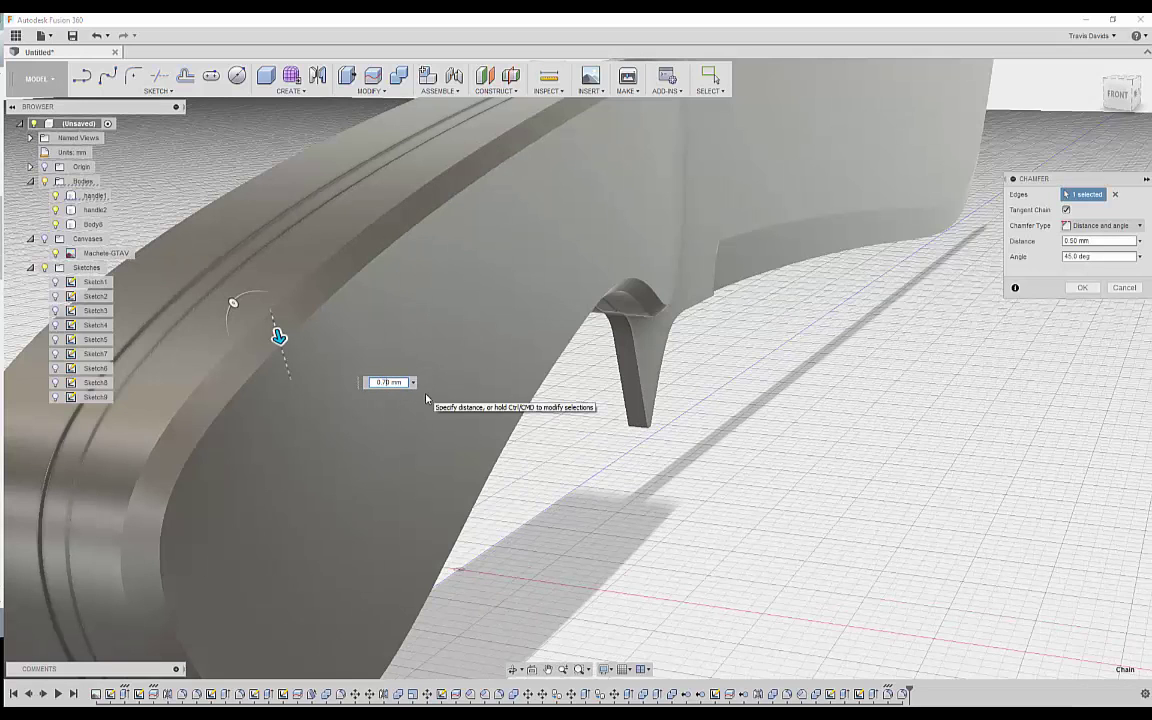
pyautogui.scroll(-2, 443, 300)
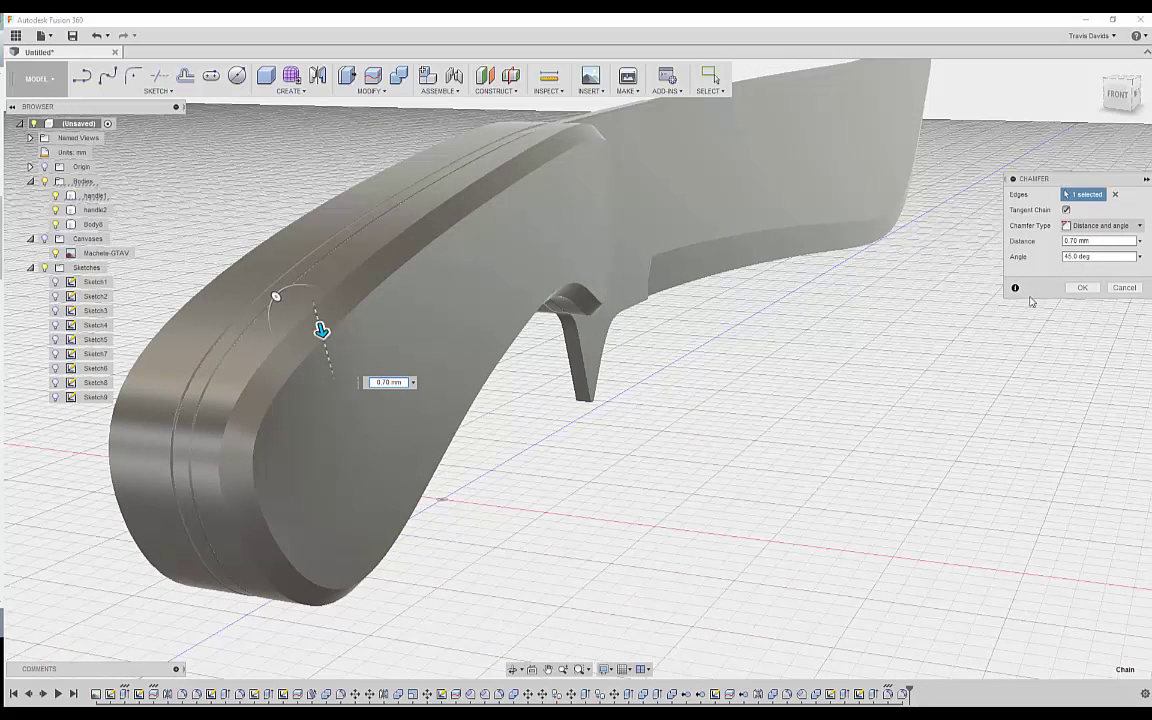
pyautogui.click(1082, 287)
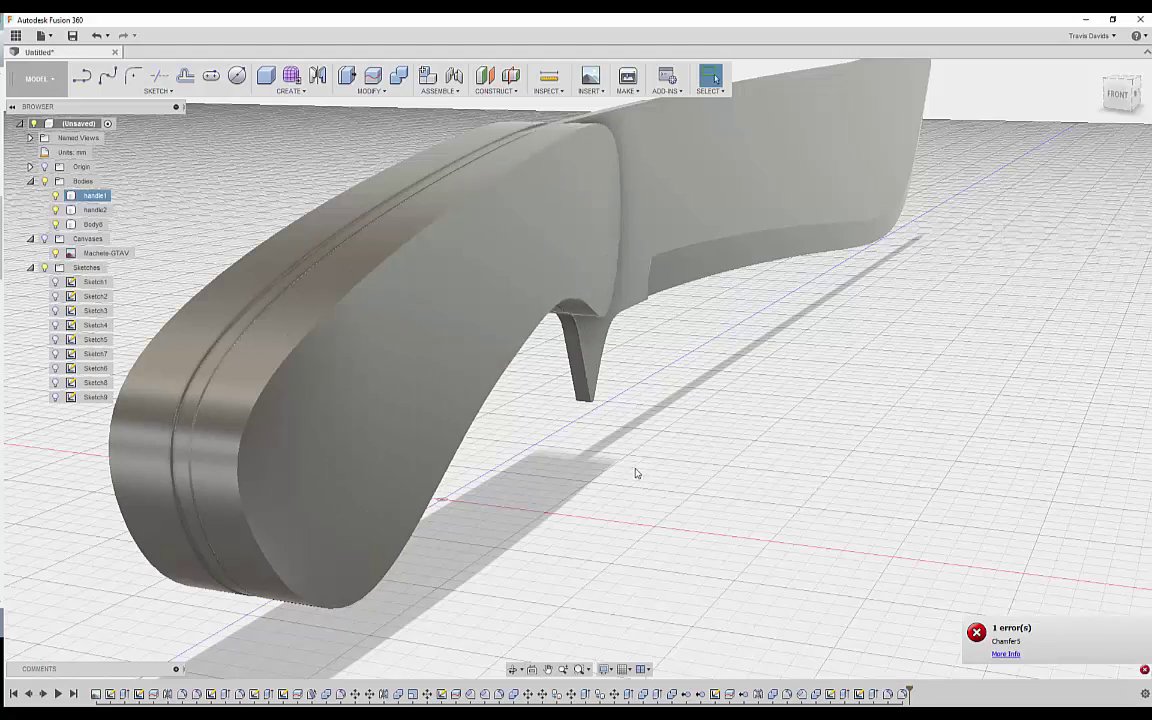
pyautogui.keyDown('shift'); pyautogui.moveTo(635, 473); pyautogui.dragTo(1037, 685, button='middle'); pyautogui.keyUp('shift')
pyautogui.click(980, 645)
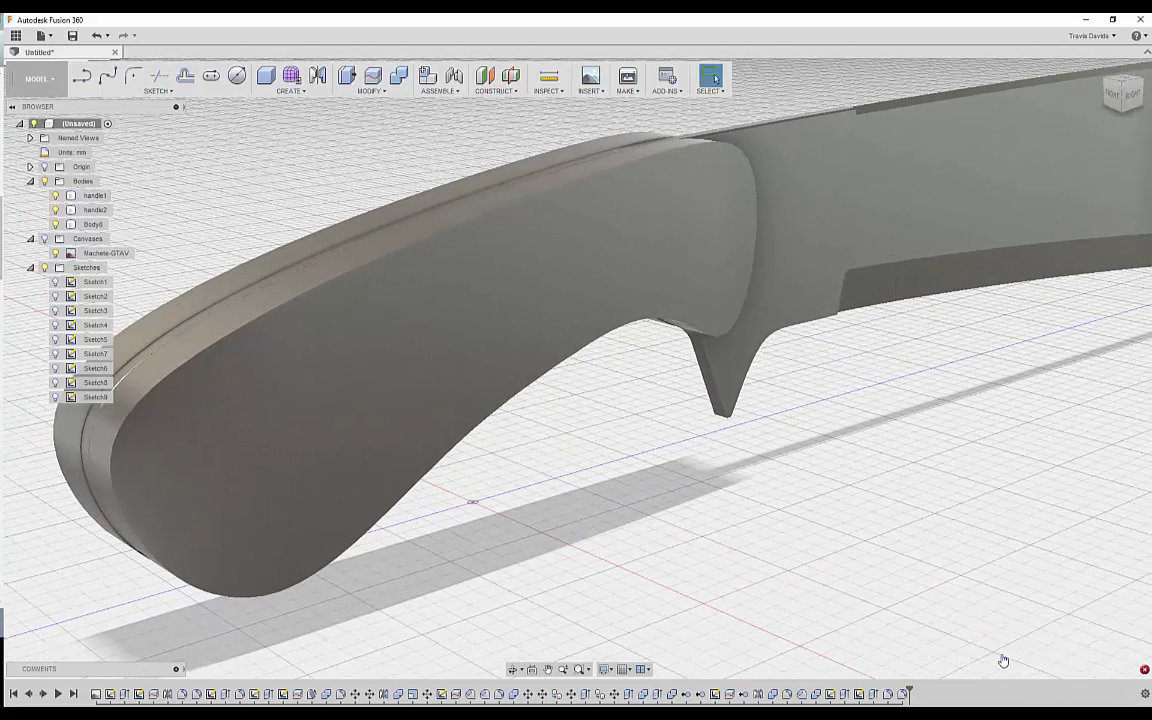
# Fillet the edge chain outlining handle1's outer face to round it over instead of chamfering it.
pyautogui.keyDown('shift'); pyautogui.moveTo(668, 553); pyautogui.dragTo(457, 324, button='middle'); pyautogui.keyUp('shift')
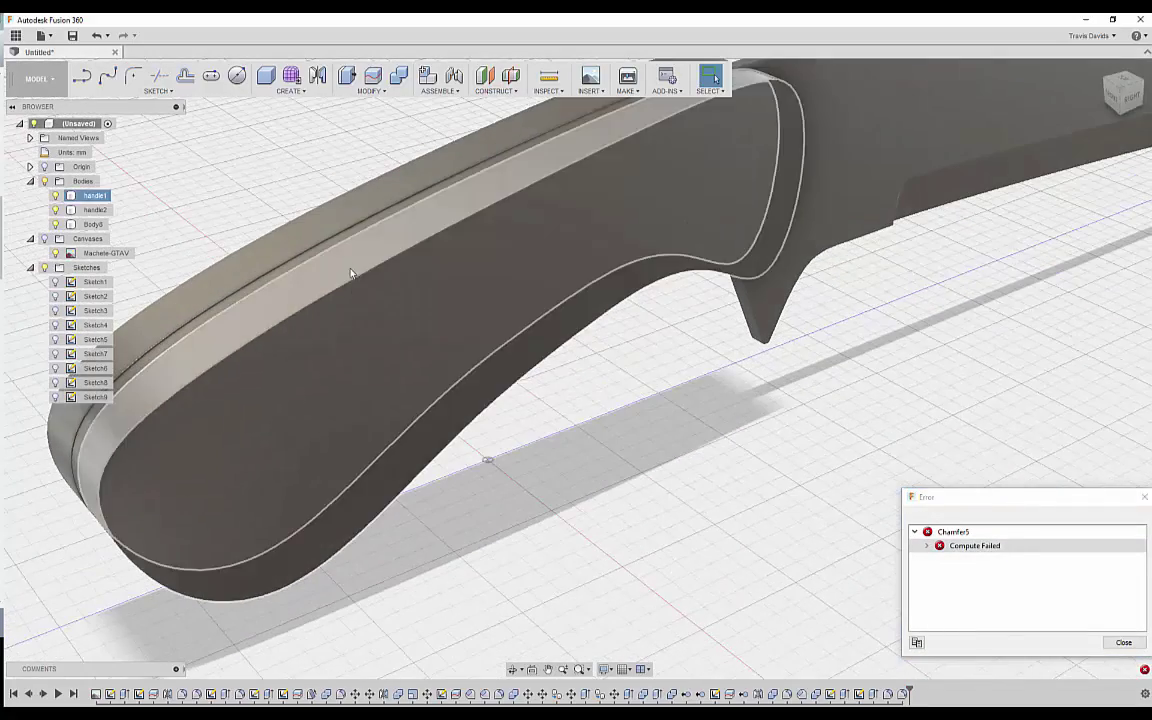
pyautogui.click(400, 256)
pyautogui.rightClick(598, 372)
pyautogui.click(586, 460)
pyautogui.keyDown('shift'); pyautogui.moveTo(500, 497); pyautogui.dragTo(600, 350, button='middle'); pyautogui.keyUp('shift')
pyautogui.scroll(3, 408, 247)
pyautogui.moveTo(407, 244)
pyautogui.mouseDown()
pyautogui.moveTo(389, 263)
pyautogui.moveTo(396, 257)
pyautogui.mouseUp()
pyautogui.keyDown('shift'); pyautogui.moveTo(596, 434); pyautogui.dragTo(402, 477, button='middle'); pyautogui.keyUp('shift')
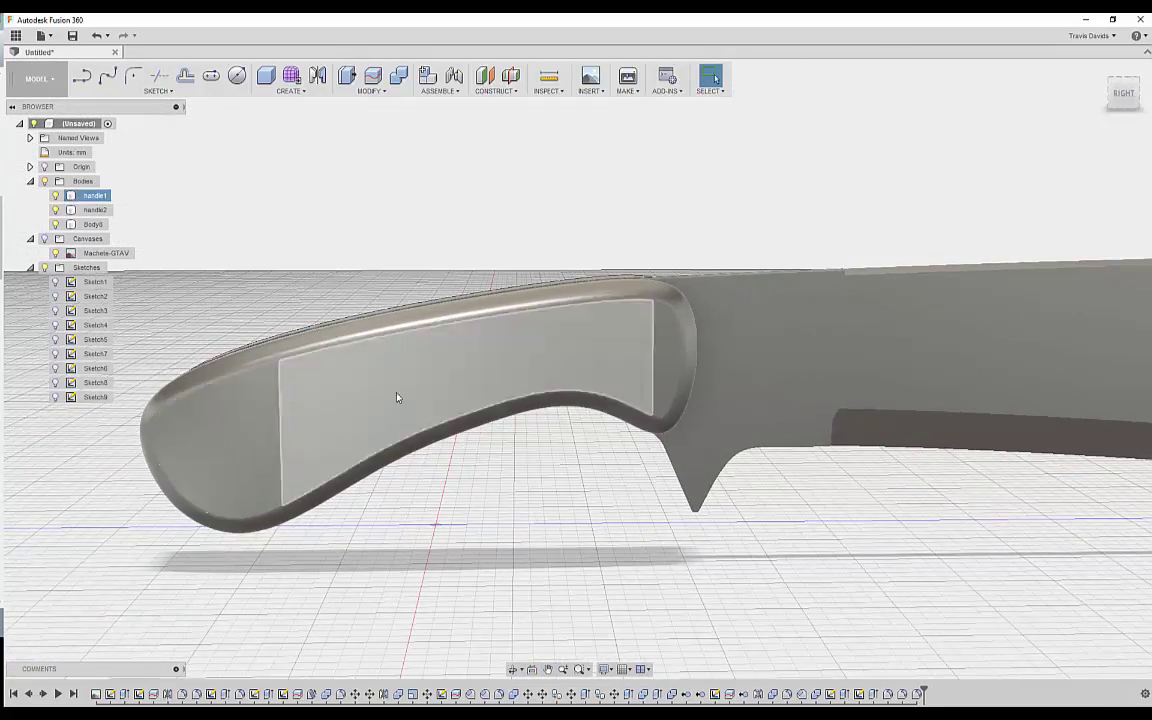
# Inspect the rounded outline at handle1's butt end and undo the last fillet.
pyautogui.keyDown('shift'); pyautogui.moveTo(398, 398); pyautogui.dragTo(270, 376, button='middle'); pyautogui.keyUp('shift')
pyautogui.scroll(3, 270, 376)
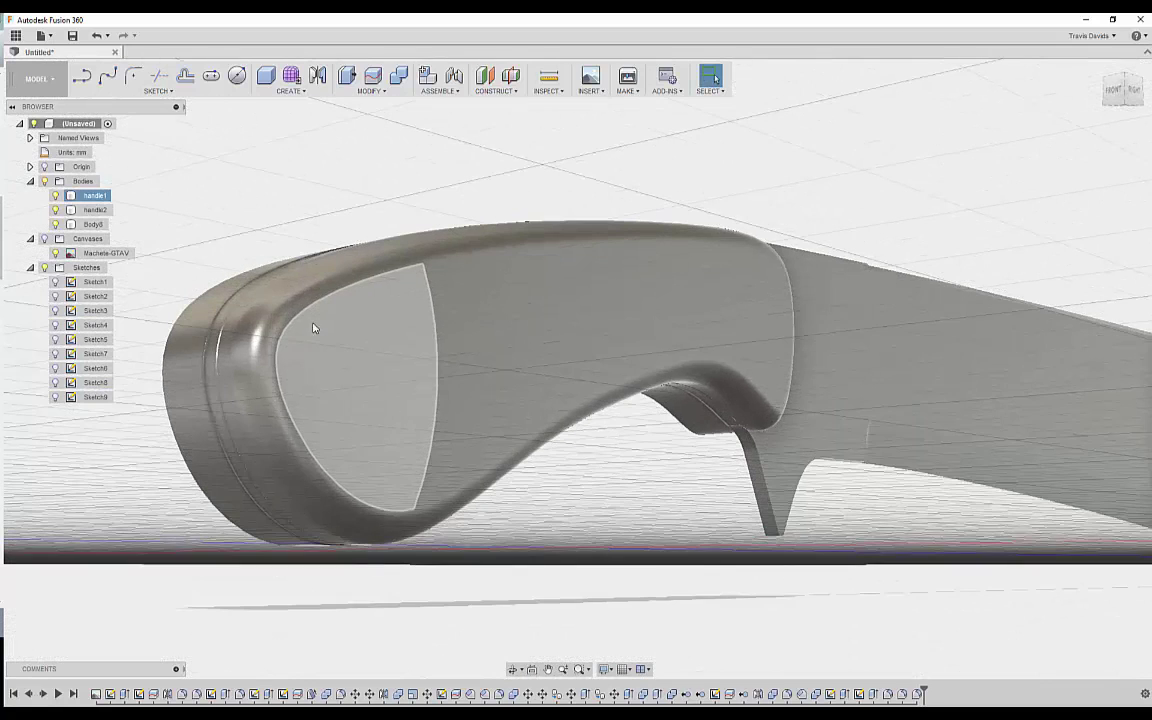
pyautogui.rightClick(341, 189)
pyautogui.click(95, 195)
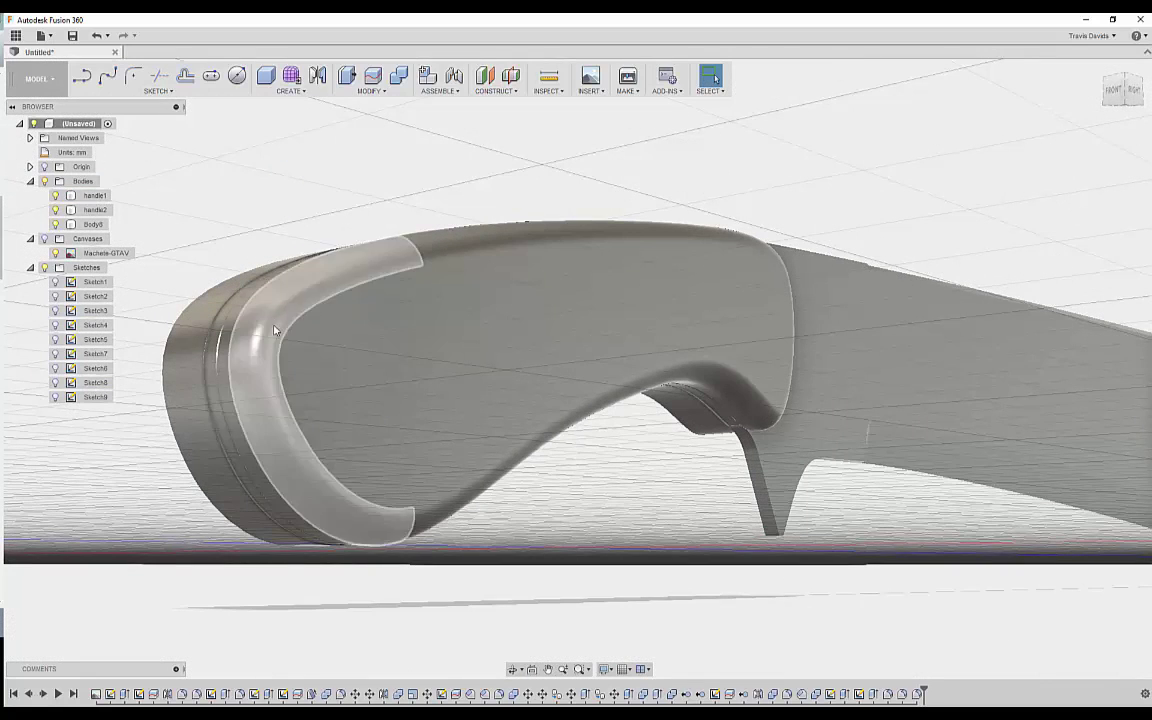
pyautogui.click(274, 285)
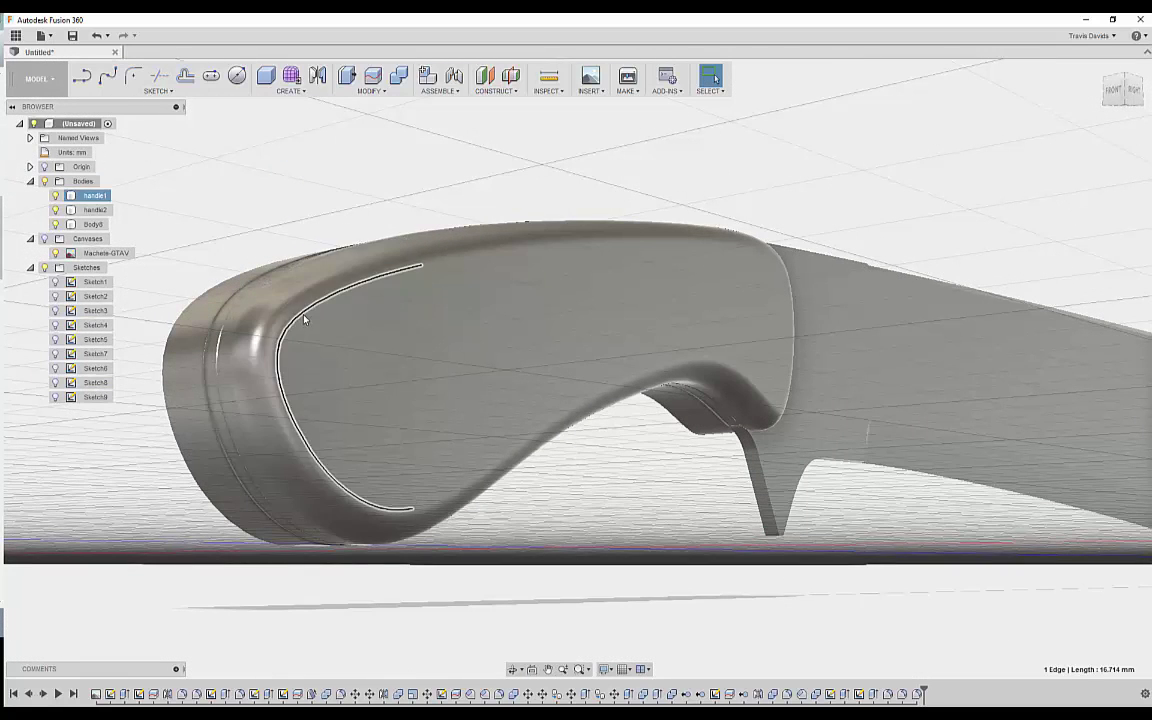
pyautogui.rightClick(339, 204)
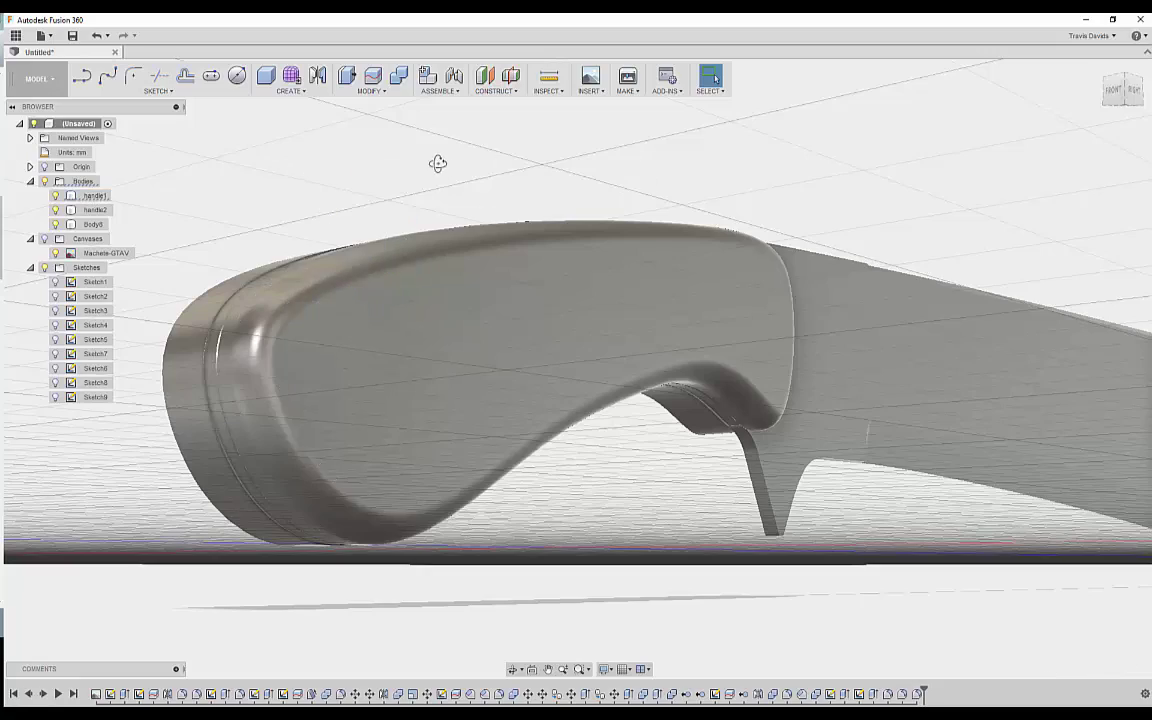
pyautogui.keyDown('shift'); pyautogui.moveTo(438, 163); pyautogui.dragTo(385, 326, button='middle'); pyautogui.keyUp('shift')
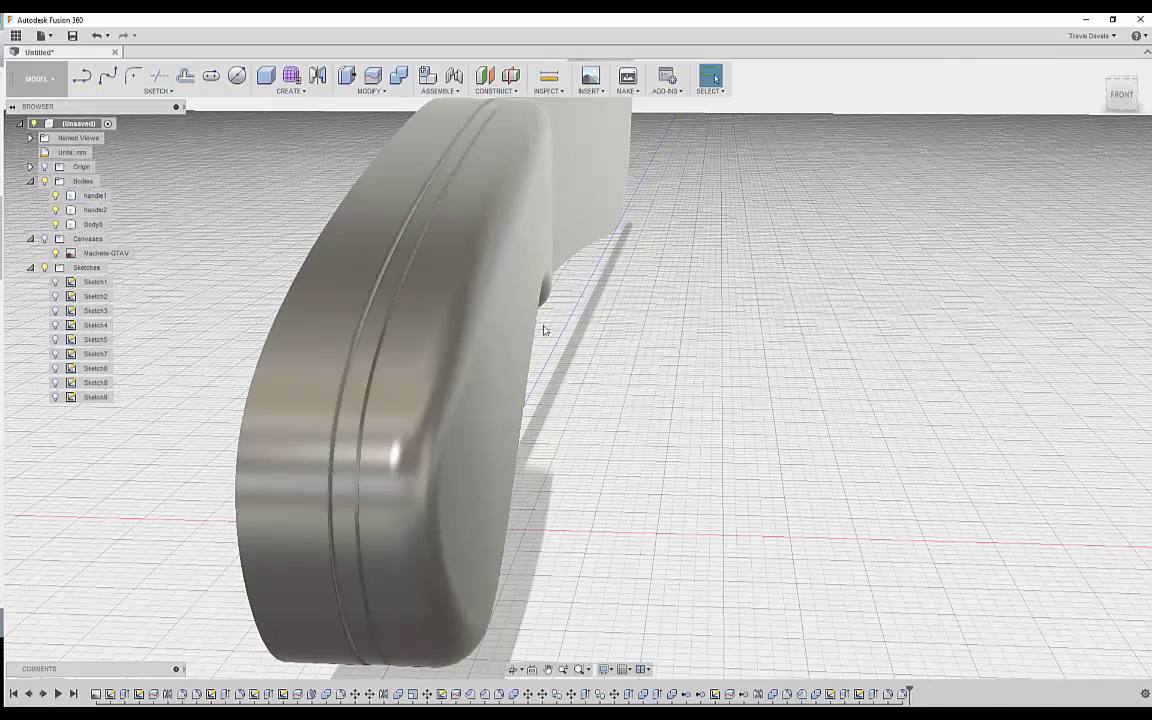
pyautogui.hotkey('ctrl', 'z')
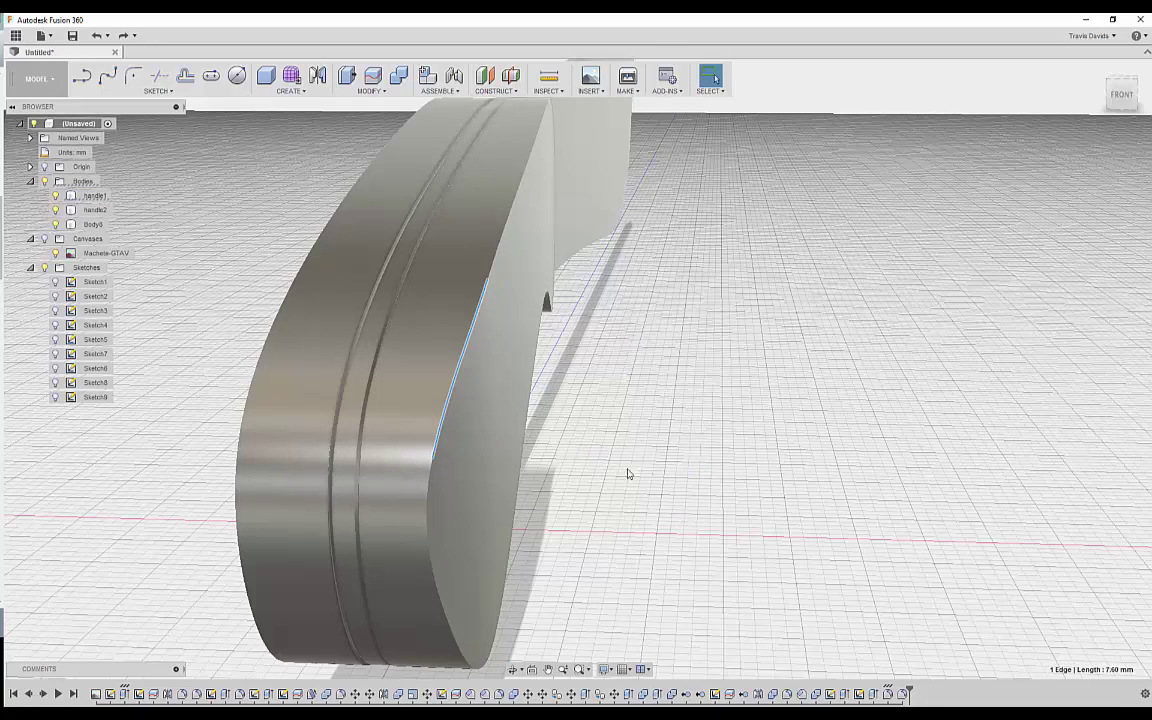
# Try to chamfer handle1's outer outline with a 0.10 mm distance at 45 degrees.
pyautogui.keyDown('shift'); pyautogui.moveTo(493, 298); pyautogui.dragTo(497, 268, button='middle'); pyautogui.keyUp('shift')
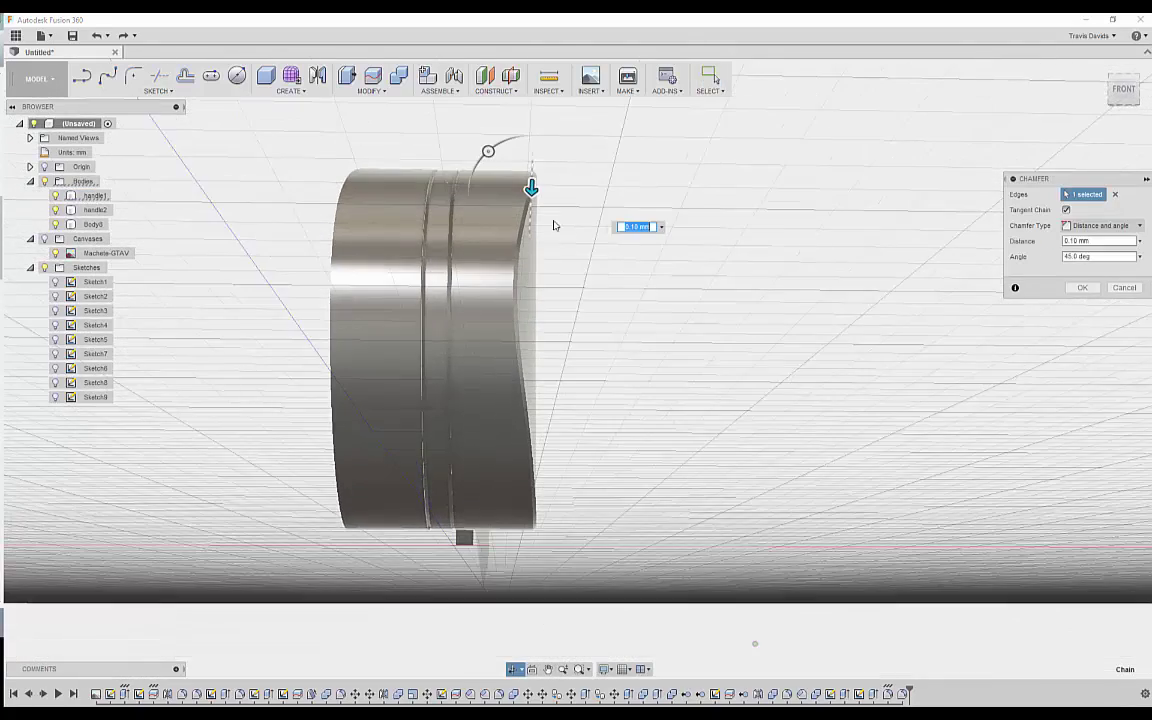
pyautogui.scroll(3, 538, 200)
pyautogui.click(1085, 289)
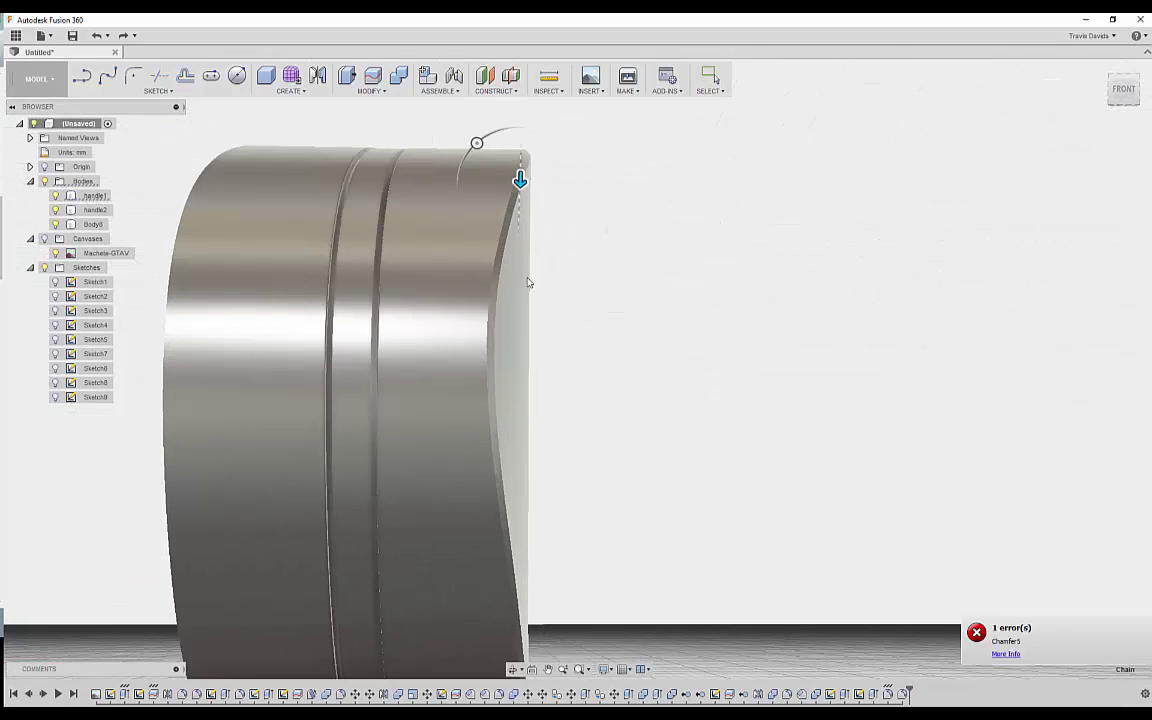
# Fillet the edge chain outlining handle1's outer face with a constant 1.60 mm radius.
pyautogui.keyDown('shift'); pyautogui.moveTo(733, 463); pyautogui.dragTo(699, 473, button='middle'); pyautogui.keyUp('shift')
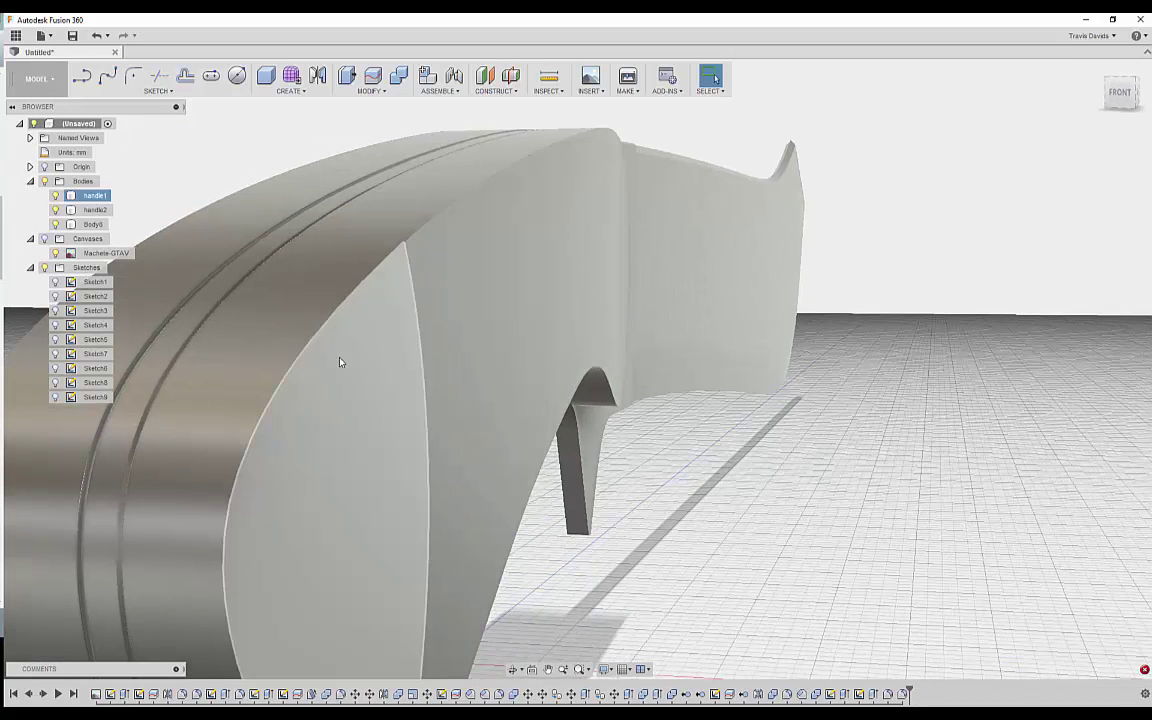
pyautogui.click(840, 444)
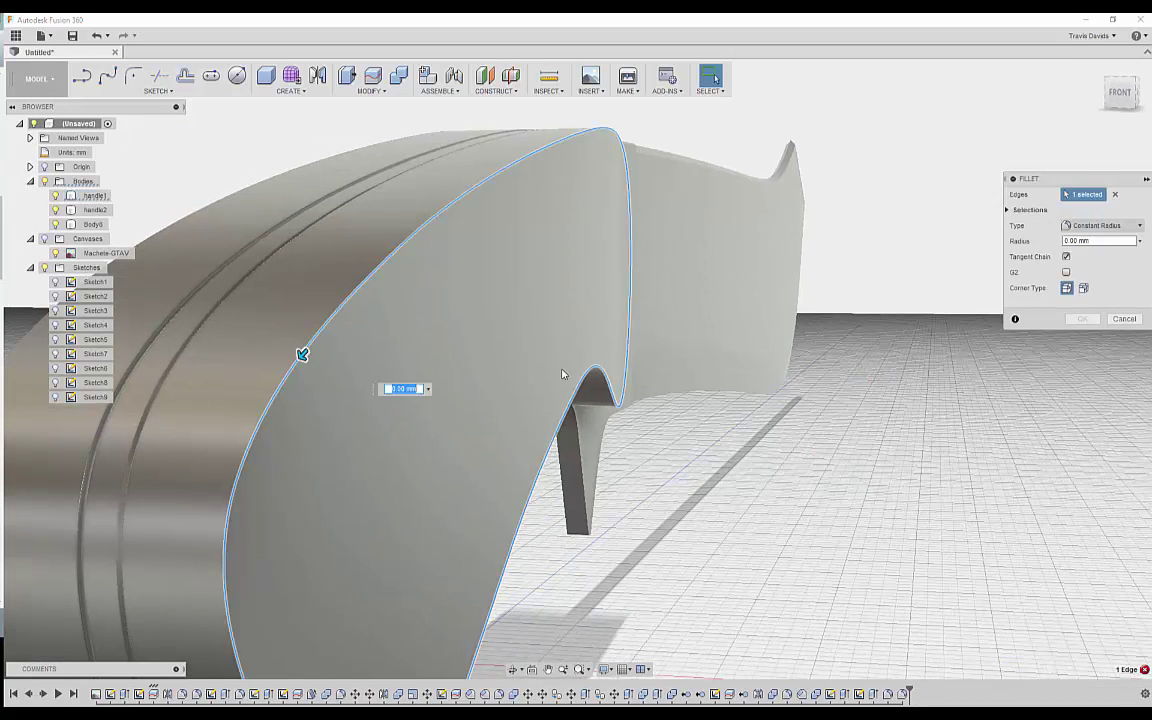
pyautogui.keyDown('shift'); pyautogui.moveTo(840, 444); pyautogui.dragTo(529, 294, button='middle'); pyautogui.keyUp('shift')
pyautogui.moveTo(478, 273); pyautogui.dragTo(450, 302)
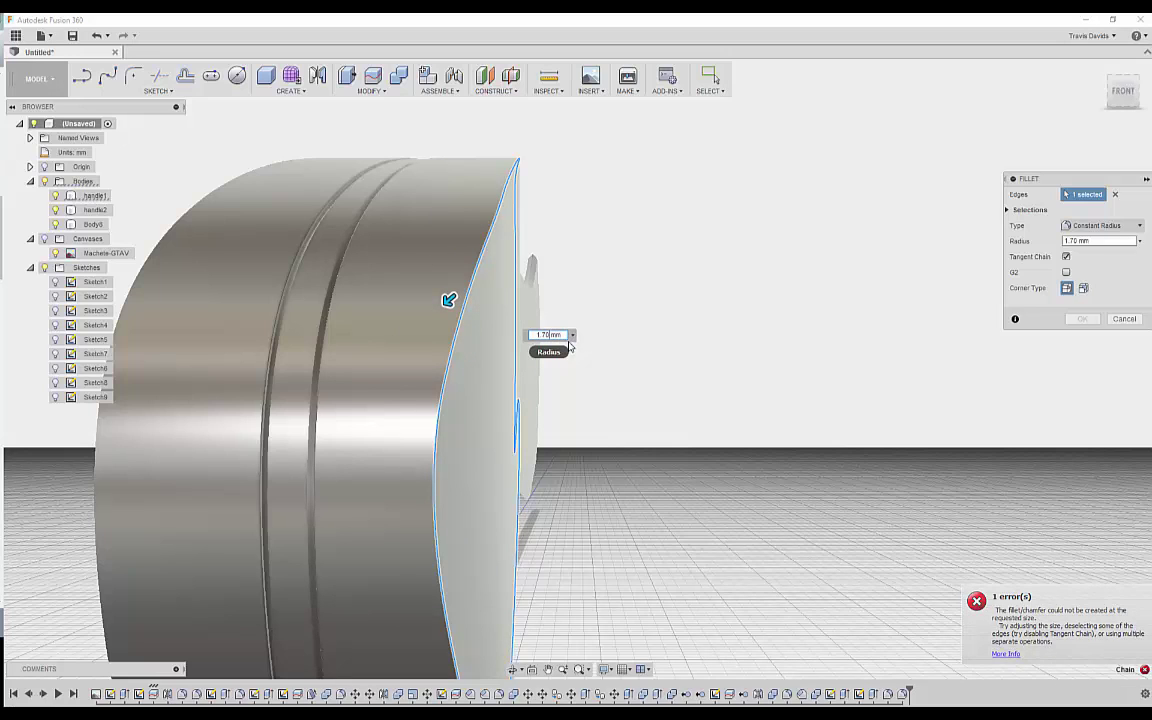
pyautogui.write('.8')
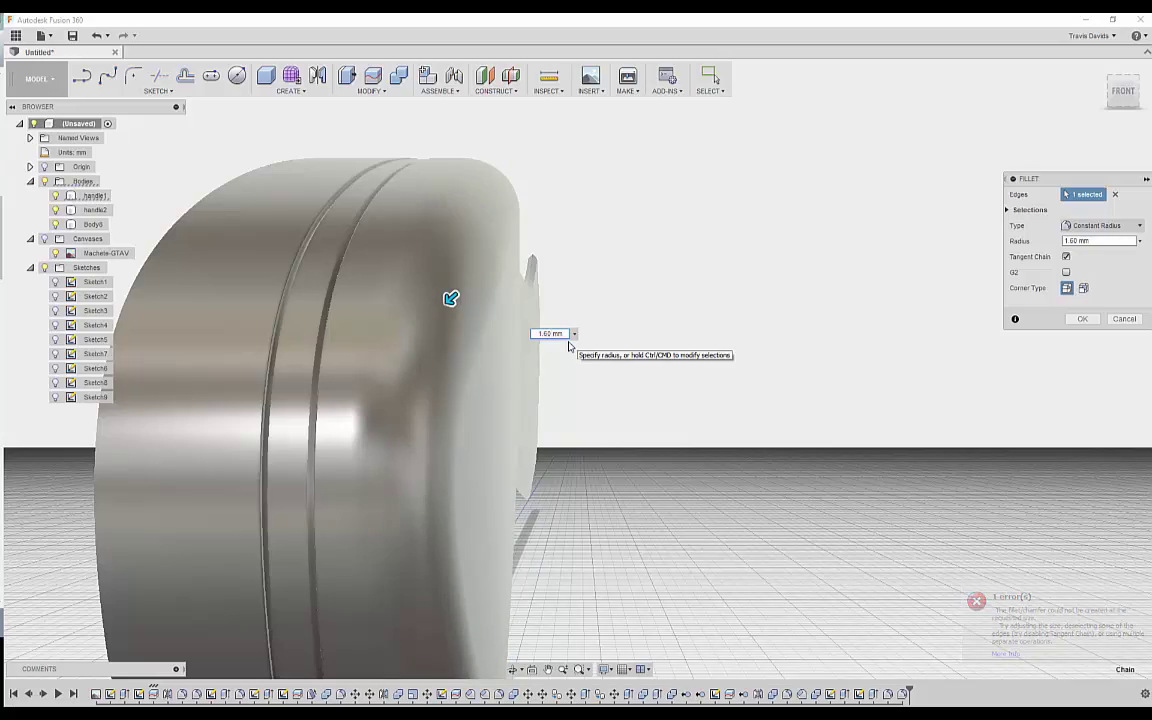
pyautogui.keyDown('shift'); pyautogui.moveTo(568, 345); pyautogui.dragTo(385, 280, button='middle'); pyautogui.keyUp('shift')
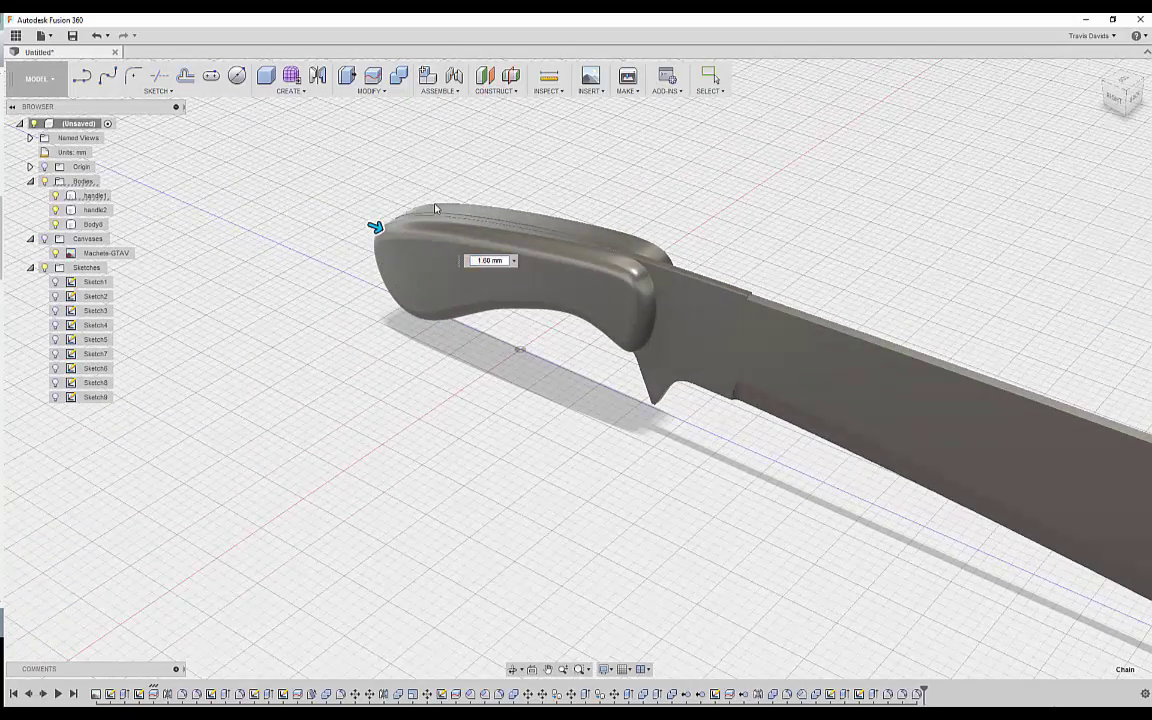
# Finish the outline fillet and hide the handle2 body.
pyautogui.keyDown('shift'); pyautogui.moveTo(435, 208); pyautogui.dragTo(476, 218, button='middle'); pyautogui.keyUp('shift')
pyautogui.scroll(-3, 580, 340)
pyautogui.keyDown('shift'); pyautogui.moveTo(658, 403); pyautogui.dragTo(643, 353, button='middle'); pyautogui.keyUp('shift')
pyautogui.scroll(-3, 645, 411)
pyautogui.keyDown('shift'); pyautogui.moveTo(645, 411); pyautogui.dragTo(509, 384, button='middle'); pyautogui.keyUp('shift')
pyautogui.keyDown('shift'); pyautogui.moveTo(420, 377); pyautogui.dragTo(536, 359, button='middle'); pyautogui.keyUp('shift')
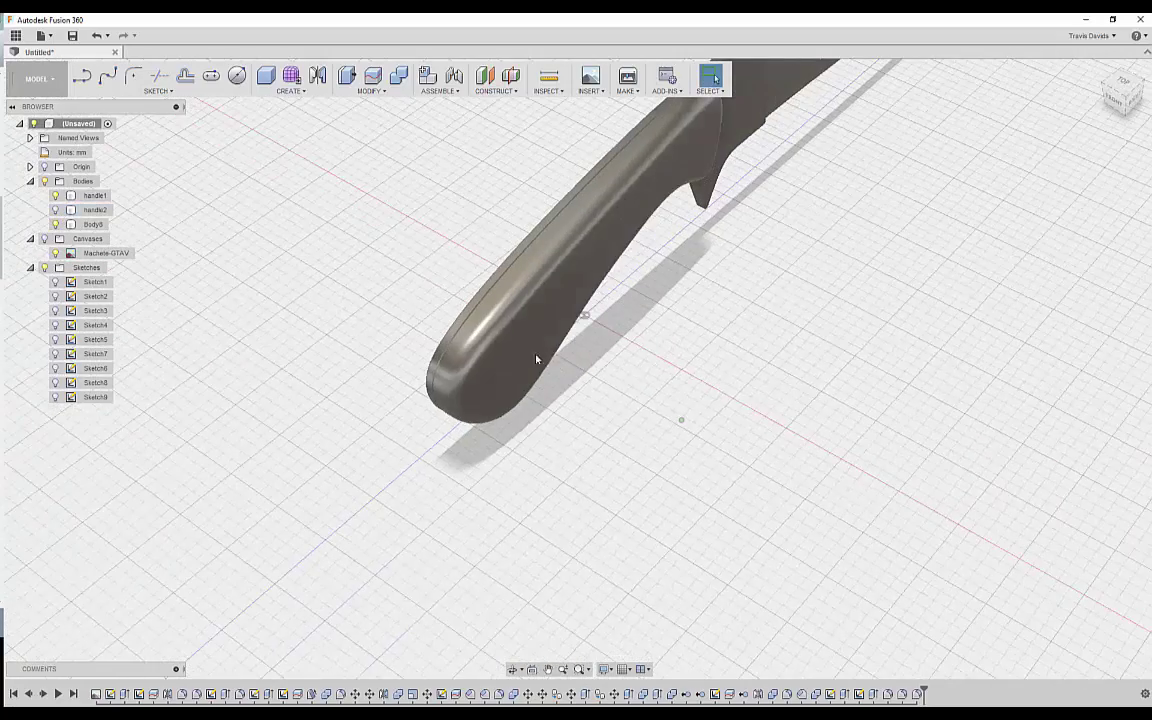
# Mirror the handle1 body across its flat inner face, hiding the blade body Body8 to expose that face.
pyautogui.click(110, 196)
pyautogui.keyDown('shift'); pyautogui.moveTo(162, 218); pyautogui.dragTo(368, 165, button='middle'); pyautogui.keyUp('shift')
pyautogui.click(300, 91)
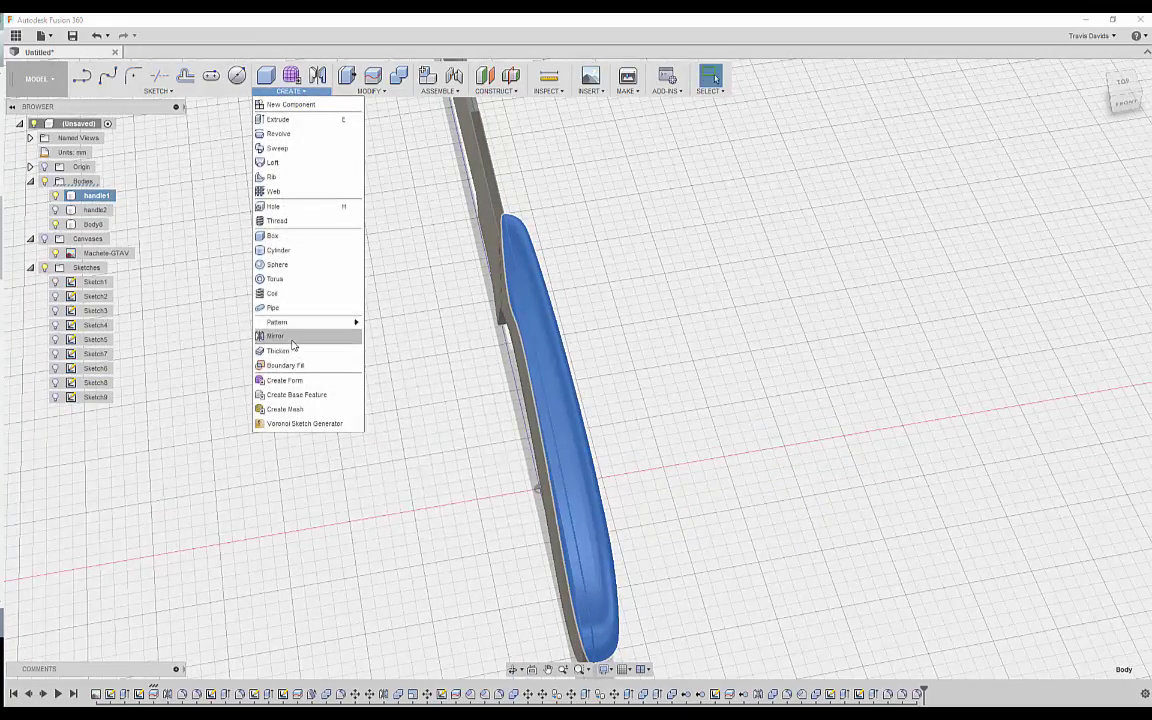
pyautogui.click(285, 337)
pyautogui.keyDown('shift'); pyautogui.moveTo(670, 418); pyautogui.dragTo(442, 273, button='middle'); pyautogui.keyUp('shift')
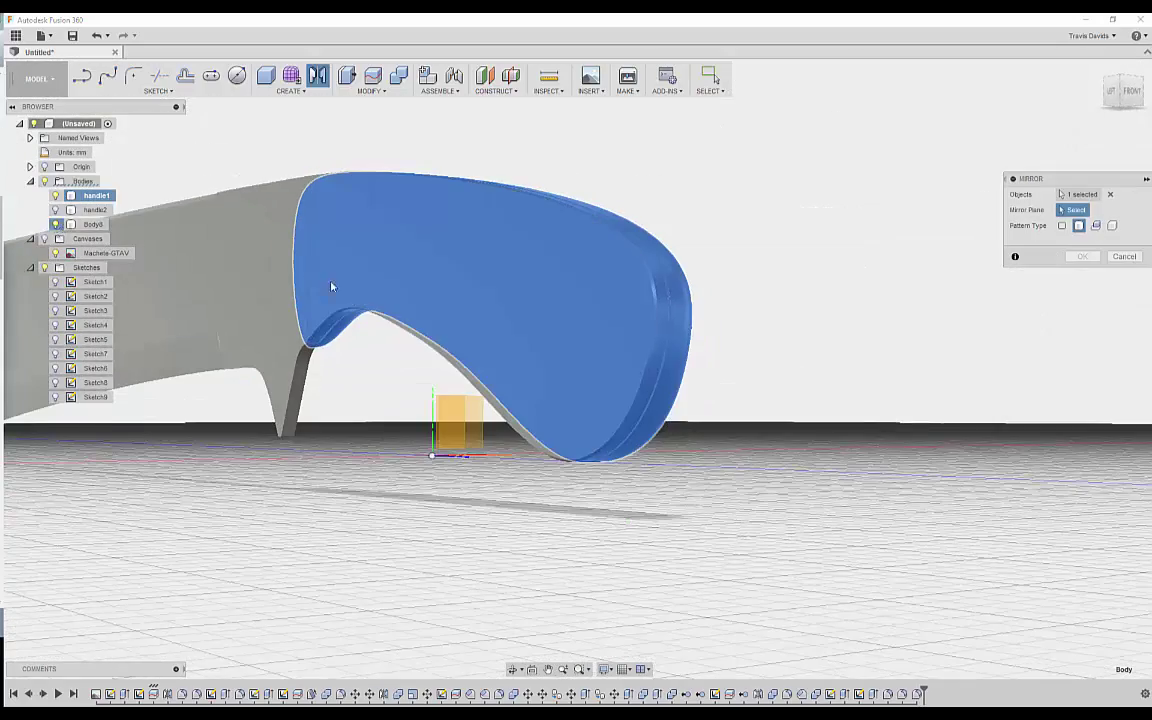
pyautogui.click(612, 396)
pyautogui.keyDown('shift'); pyautogui.moveTo(614, 398); pyautogui.dragTo(808, 402, button='middle'); pyautogui.keyUp('shift')
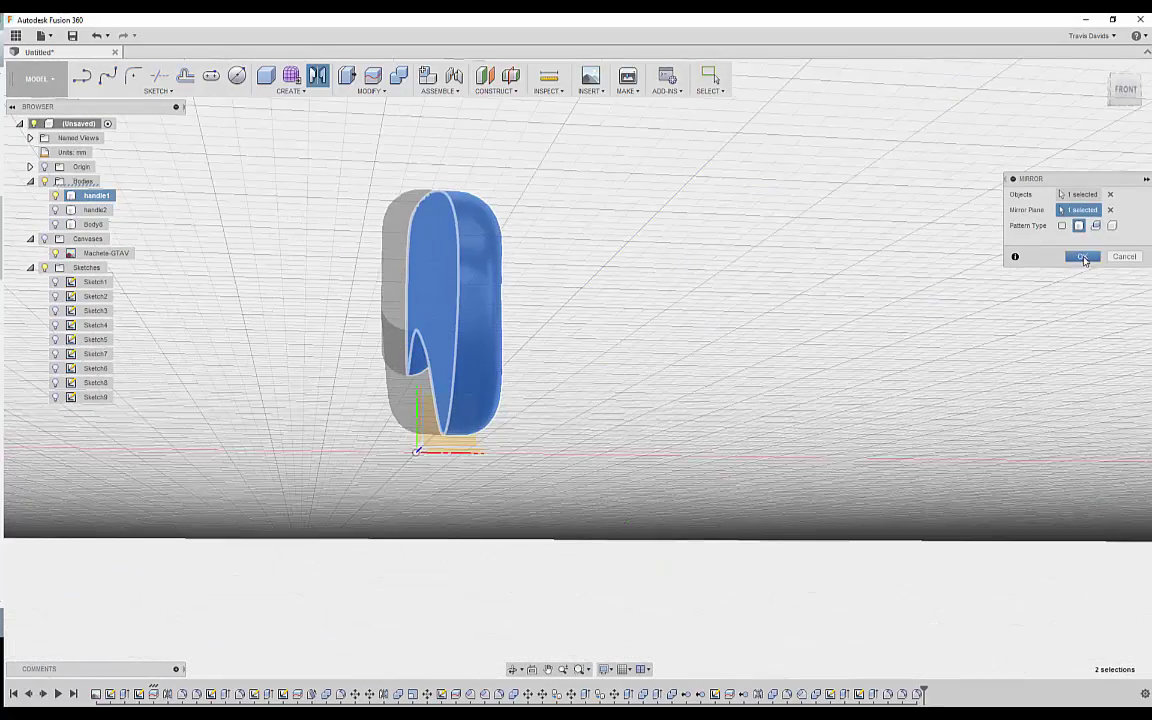
pyautogui.press('Return')
# Move the mirrored handle half by -0.80 mm in X, away from handle1, to make room for the blade between them.
pyautogui.keyDown('shift'); pyautogui.moveTo(631, 287); pyautogui.dragTo(646, 347, button='middle'); pyautogui.keyUp('shift')
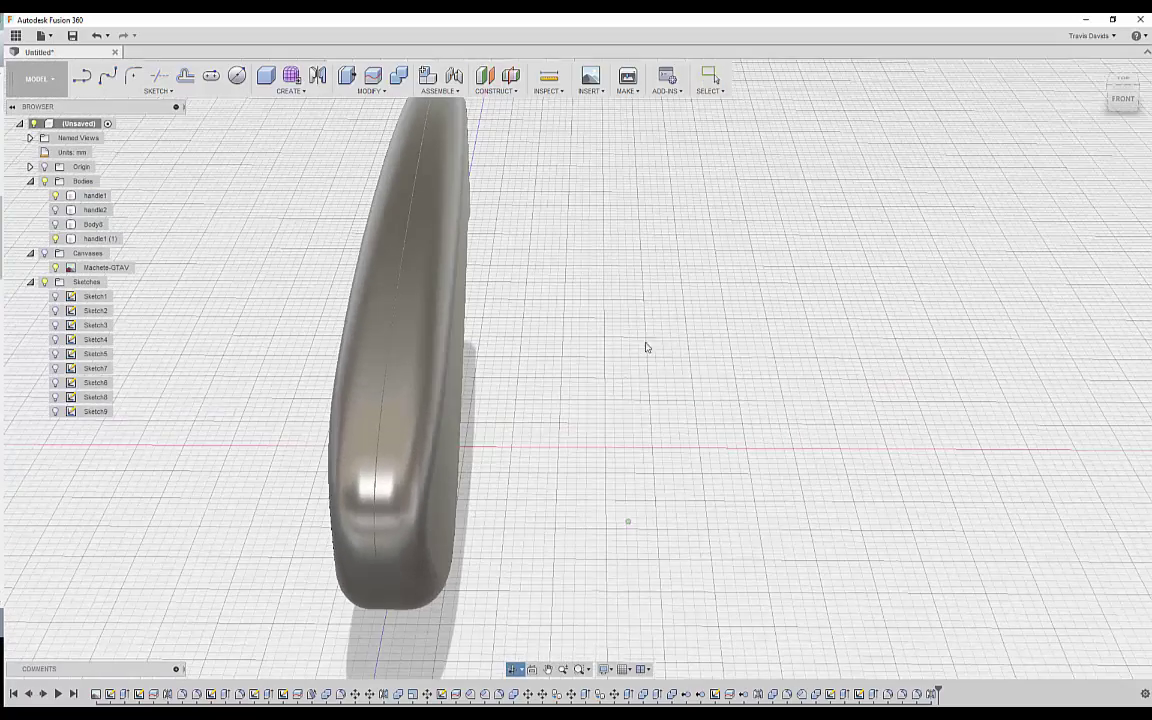
pyautogui.click(100, 238)
pyautogui.keyDown('shift'); pyautogui.moveTo(490, 300); pyautogui.dragTo(505, 220, button='middle'); pyautogui.keyUp('shift')
pyautogui.click(1124, 95)
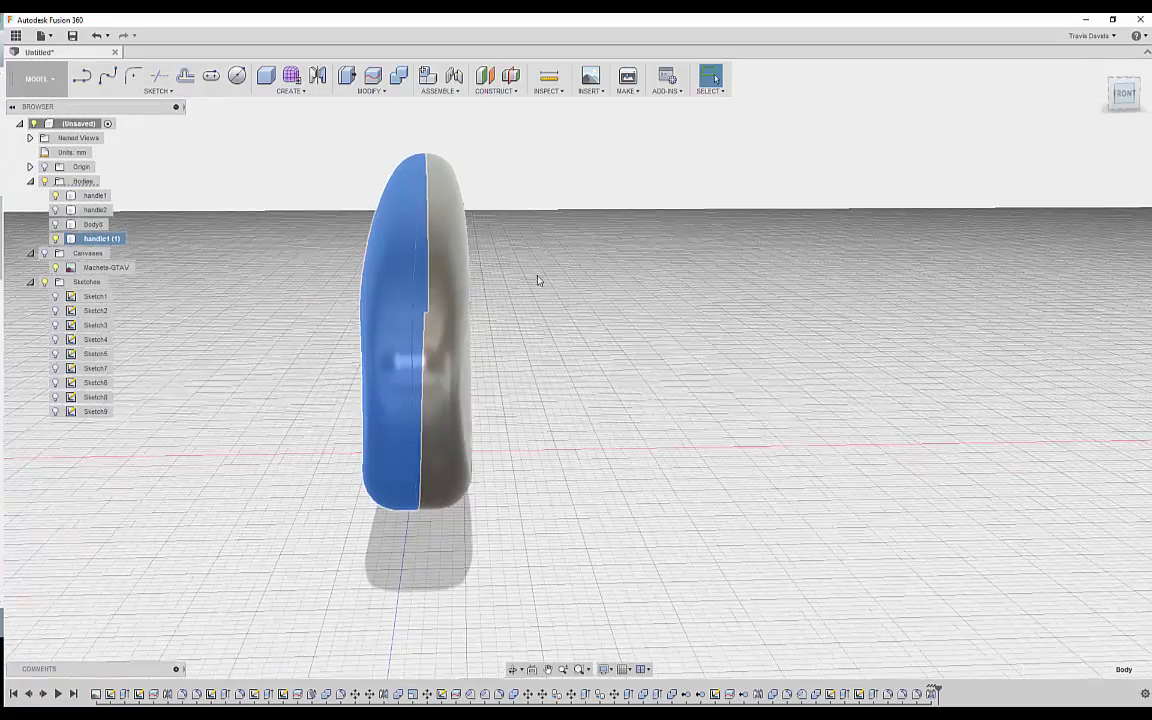
pyautogui.press('m')
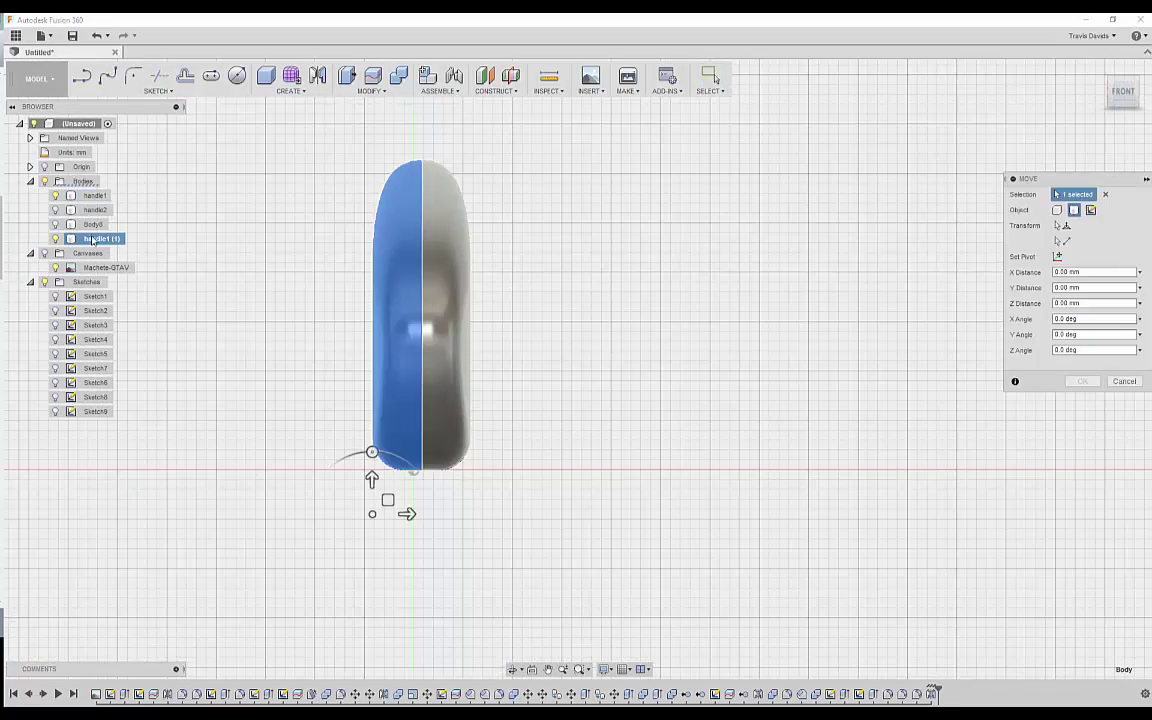
pyautogui.scroll(3, 388, 428)
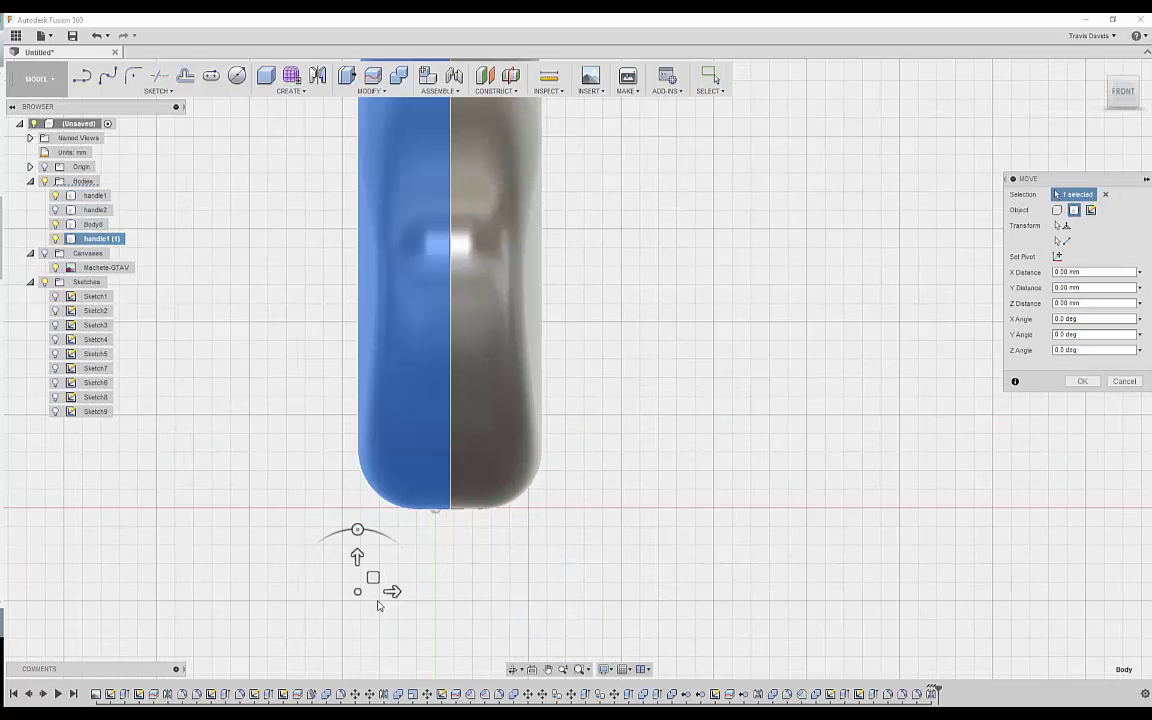
pyautogui.moveTo(393, 591)
pyautogui.mouseDown()
pyautogui.moveTo(355, 591)
pyautogui.moveTo(373, 591)
pyautogui.mouseUp()
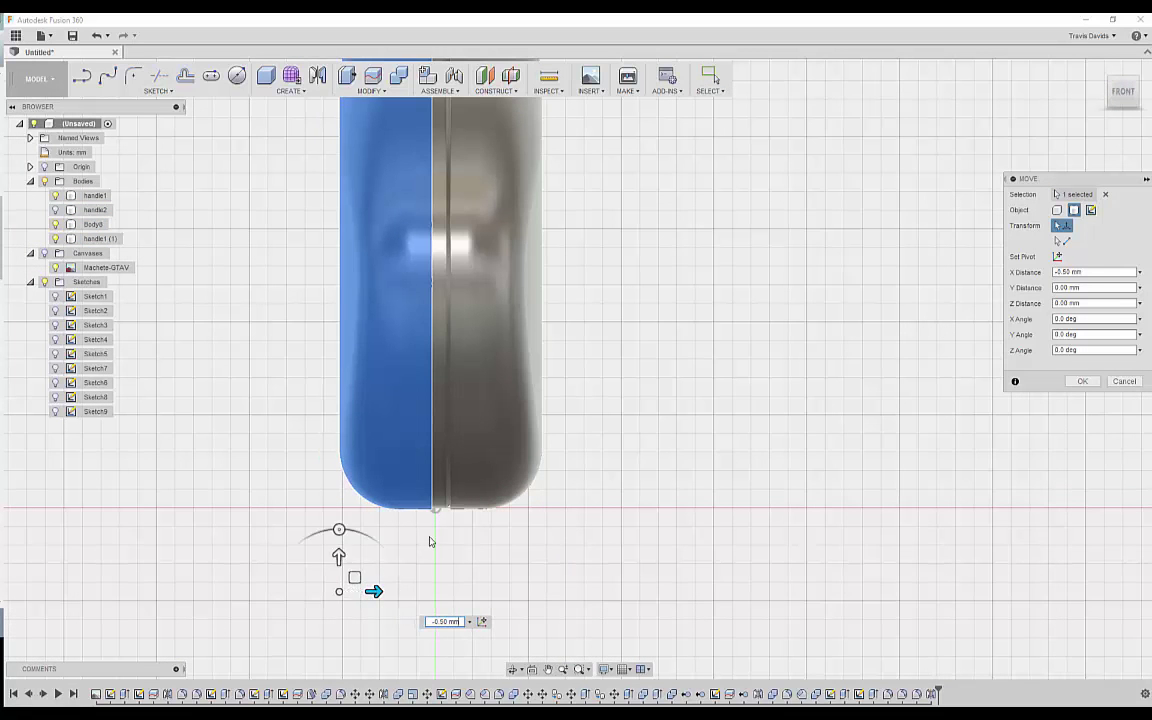
pyautogui.scroll(3, 430, 542)
pyautogui.moveTo(282, 652); pyautogui.dragTo(258, 652)
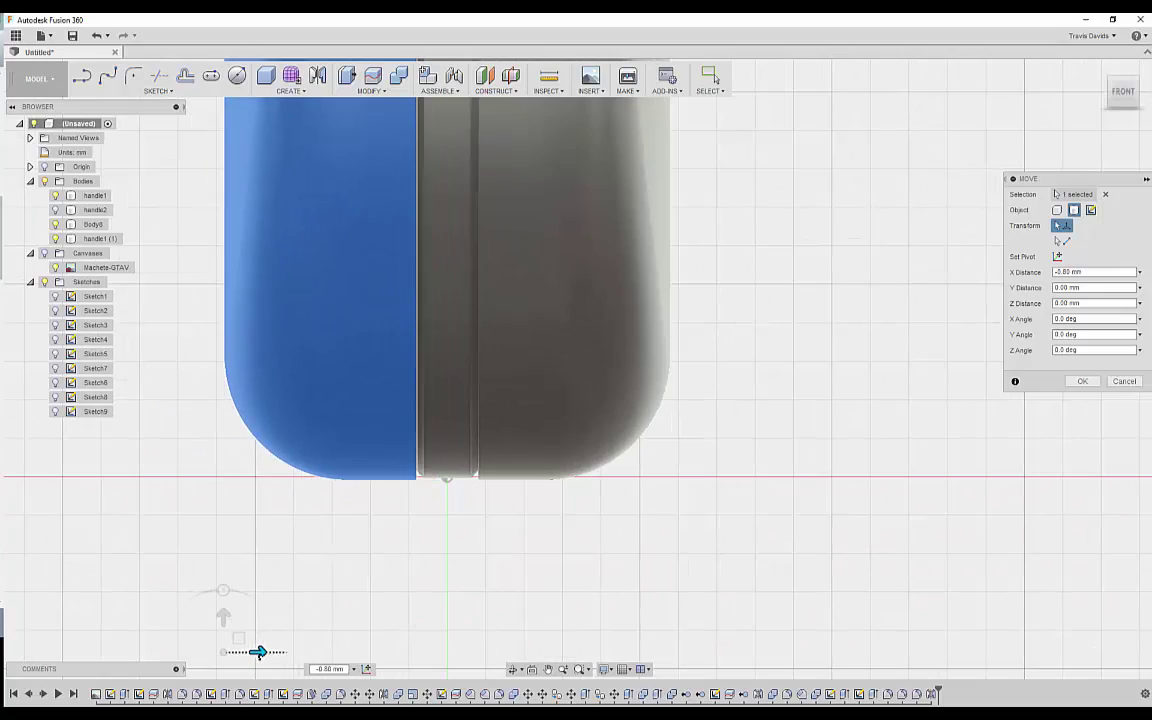
pyautogui.click(1093, 383)
# Examine the gap between the two handle halves from several angles, with the blade body Body8 shown and hidden.
pyautogui.scroll(-5, 540, 476)
pyautogui.keyDown('shift'); pyautogui.moveTo(725, 414); pyautogui.dragTo(399, 399, button='middle'); pyautogui.keyUp('shift')
pyautogui.scroll(3, 468, 470)
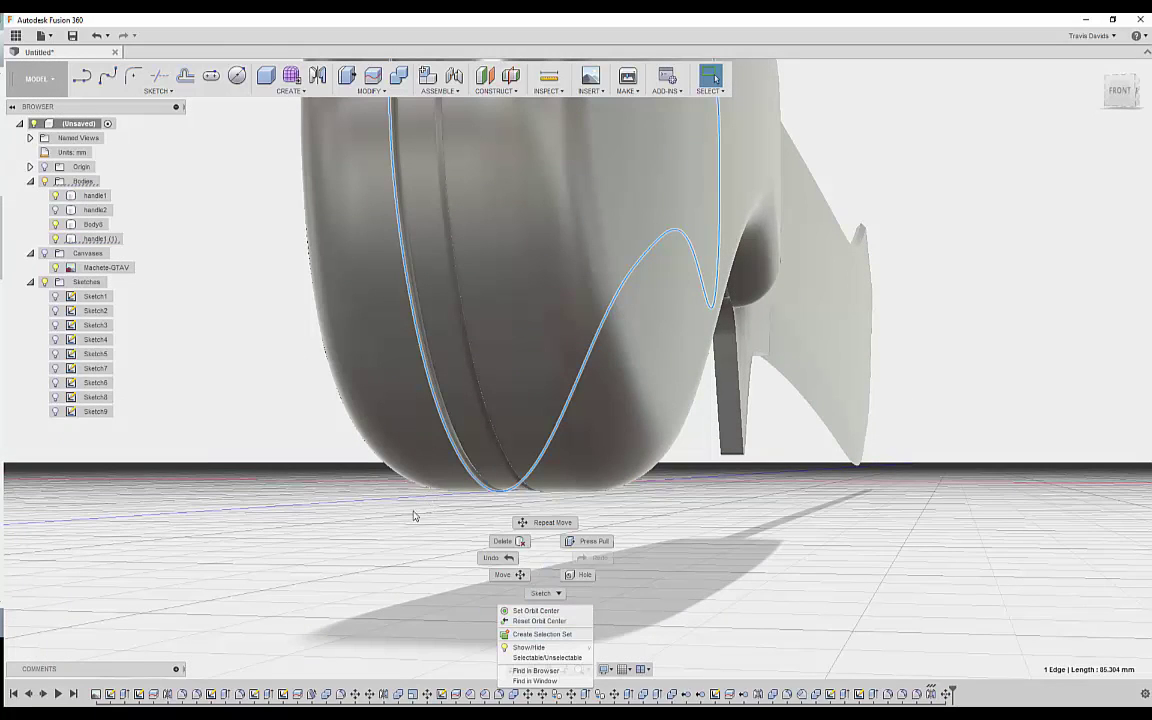
pyautogui.keyDown('shift'); pyautogui.moveTo(404, 524); pyautogui.dragTo(421, 500, button='middle'); pyautogui.keyUp('shift')
pyautogui.click(805, 411)
pyautogui.keyDown('shift'); pyautogui.moveTo(805, 411); pyautogui.dragTo(788, 424, button='middle'); pyautogui.keyUp('shift')
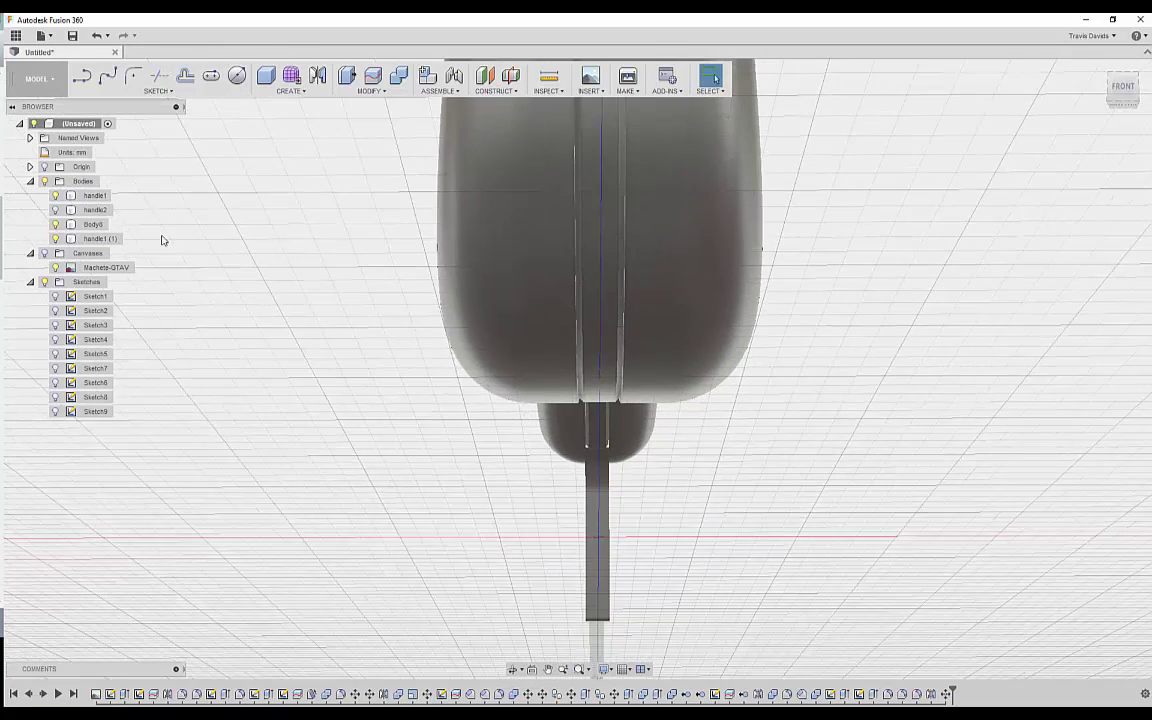
pyautogui.click(57, 225)
pyautogui.keyDown('shift'); pyautogui.moveTo(385, 314); pyautogui.dragTo(324, 334, button='middle'); pyautogui.keyUp('shift')
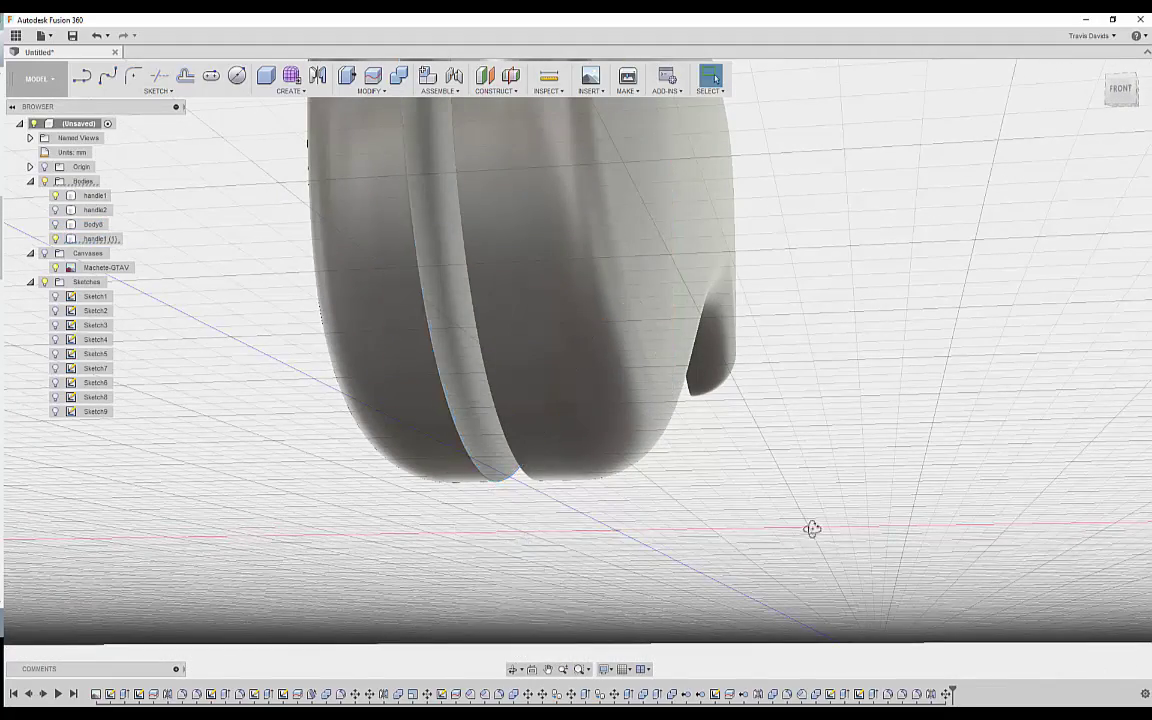
pyautogui.keyDown('shift'); pyautogui.moveTo(812, 529); pyautogui.dragTo(771, 530, button='middle'); pyautogui.keyUp('shift')
pyautogui.keyDown('shift'); pyautogui.moveTo(612, 393); pyautogui.dragTo(583, 421, button='middle'); pyautogui.keyUp('shift')
pyautogui.click(497, 402)
pyautogui.rightClick(261, 256)
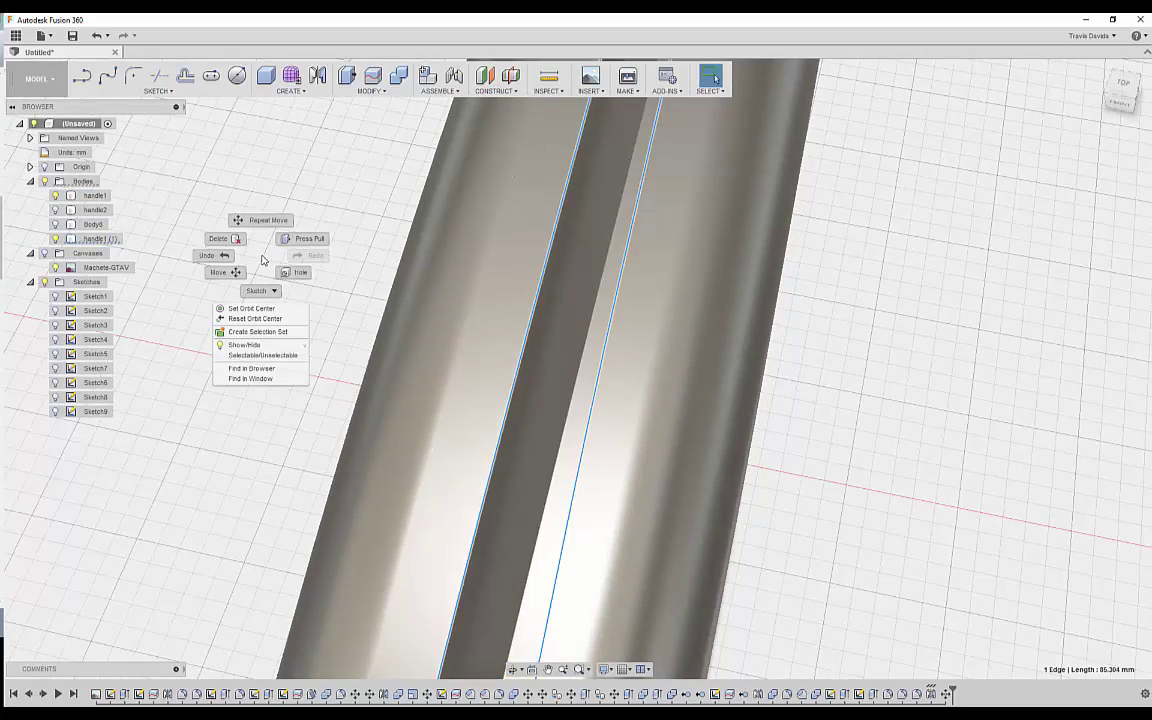
pyautogui.scroll(-5, 262, 308)
pyautogui.keyDown('shift'); pyautogui.moveTo(561, 303); pyautogui.dragTo(419, 247, button='middle'); pyautogui.keyUp('shift')
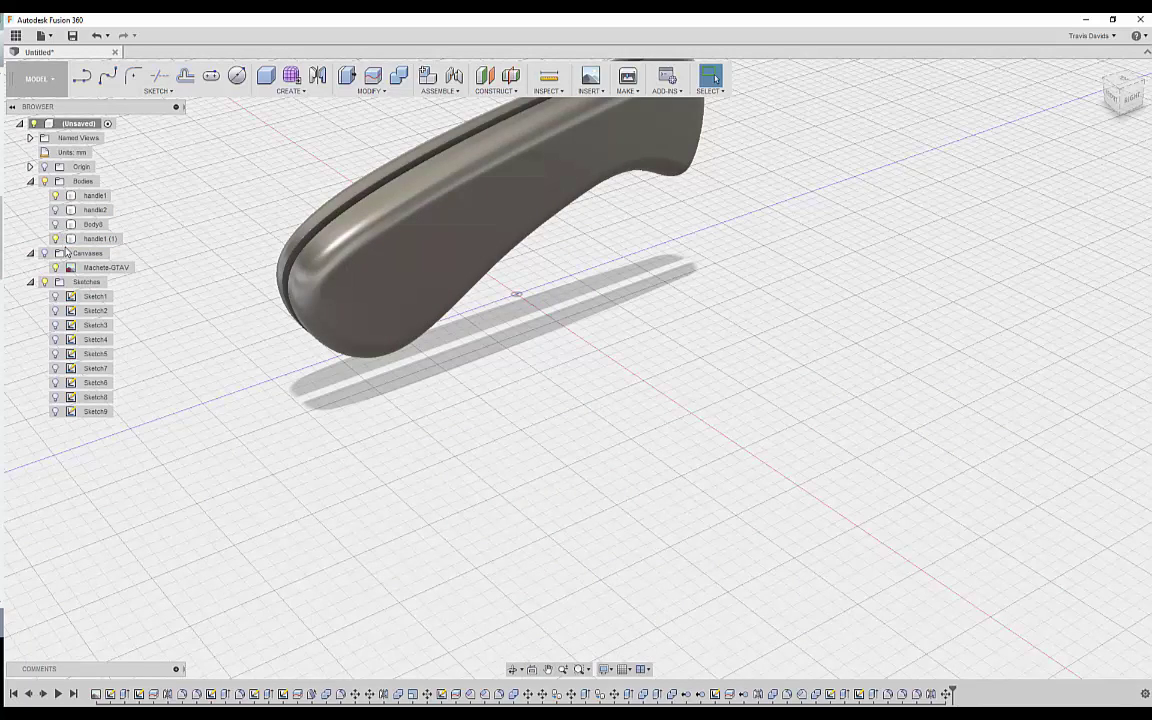
# Show the blade body Body8 again and inspect the whole machete from the side with its edges displayed.
pyautogui.click(75, 210)
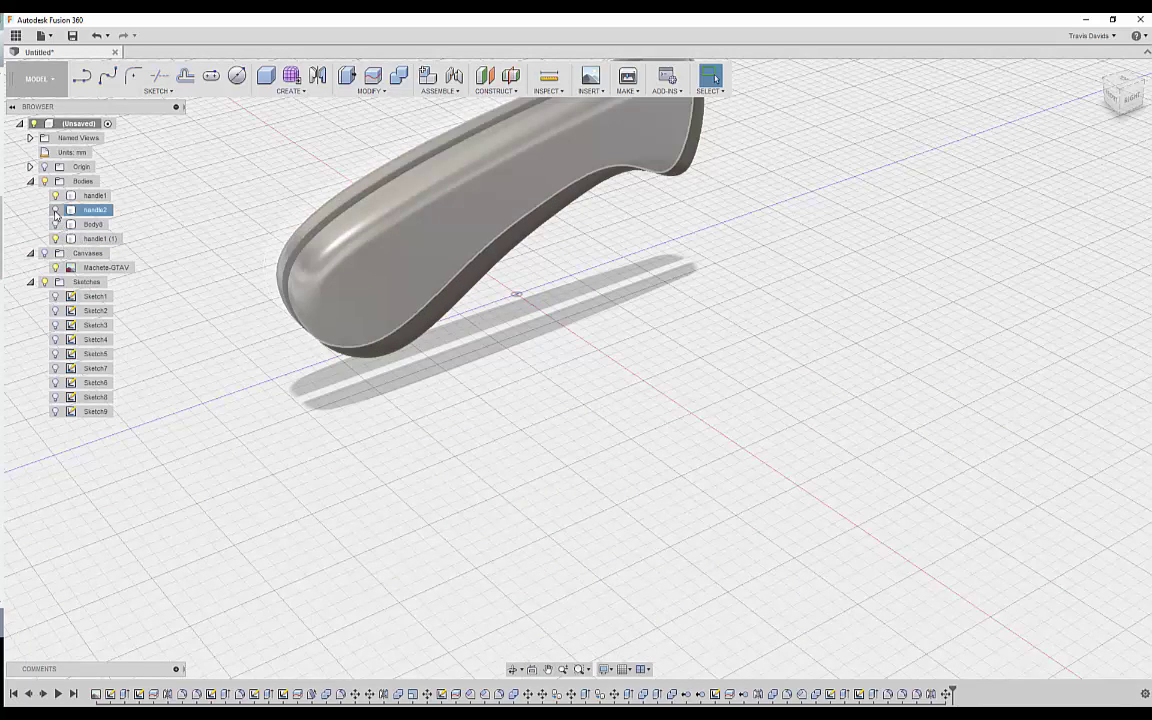
pyautogui.click(57, 212)
pyautogui.click(56, 225)
pyautogui.keyDown('shift'); pyautogui.moveTo(262, 232); pyautogui.dragTo(585, 345, button='middle'); pyautogui.keyUp('shift')
pyautogui.keyDown('shift'); pyautogui.moveTo(571, 400); pyautogui.dragTo(600, 447, button='middle'); pyautogui.keyUp('shift')
pyautogui.keyDown('shift'); pyautogui.moveTo(558, 491); pyautogui.dragTo(533, 394, button='middle'); pyautogui.keyUp('shift')
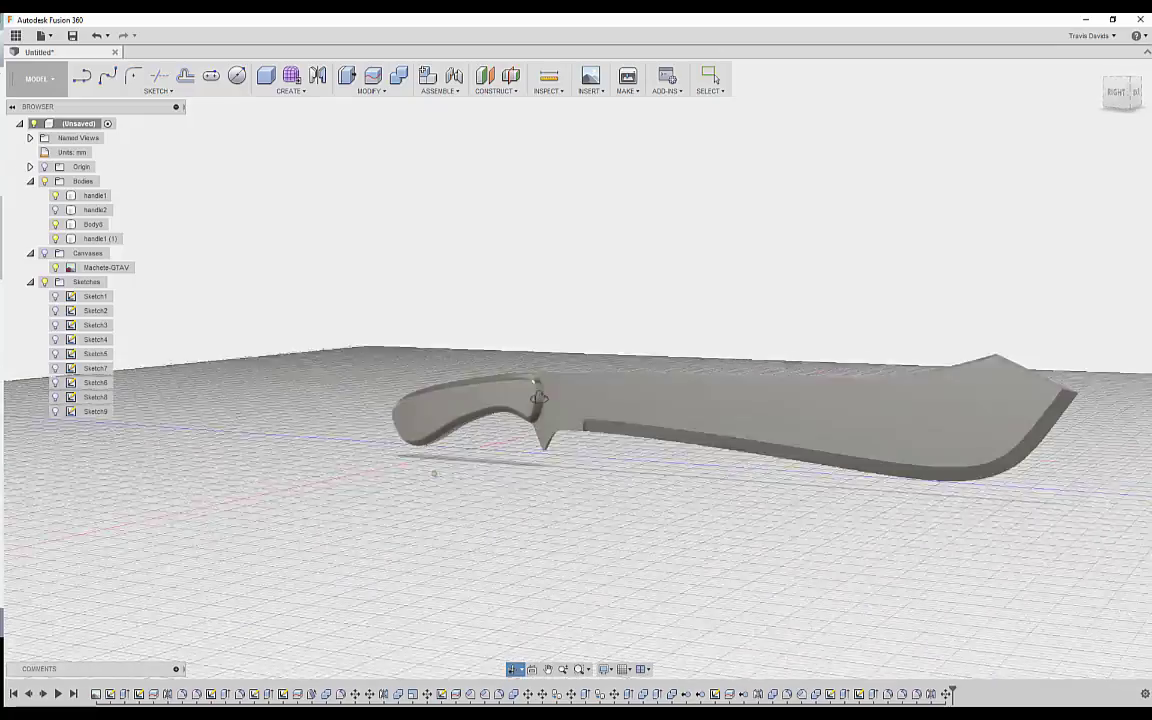
pyautogui.keyDown('shift'); pyautogui.moveTo(572, 400); pyautogui.dragTo(545, 423, button='middle'); pyautogui.keyUp('shift')
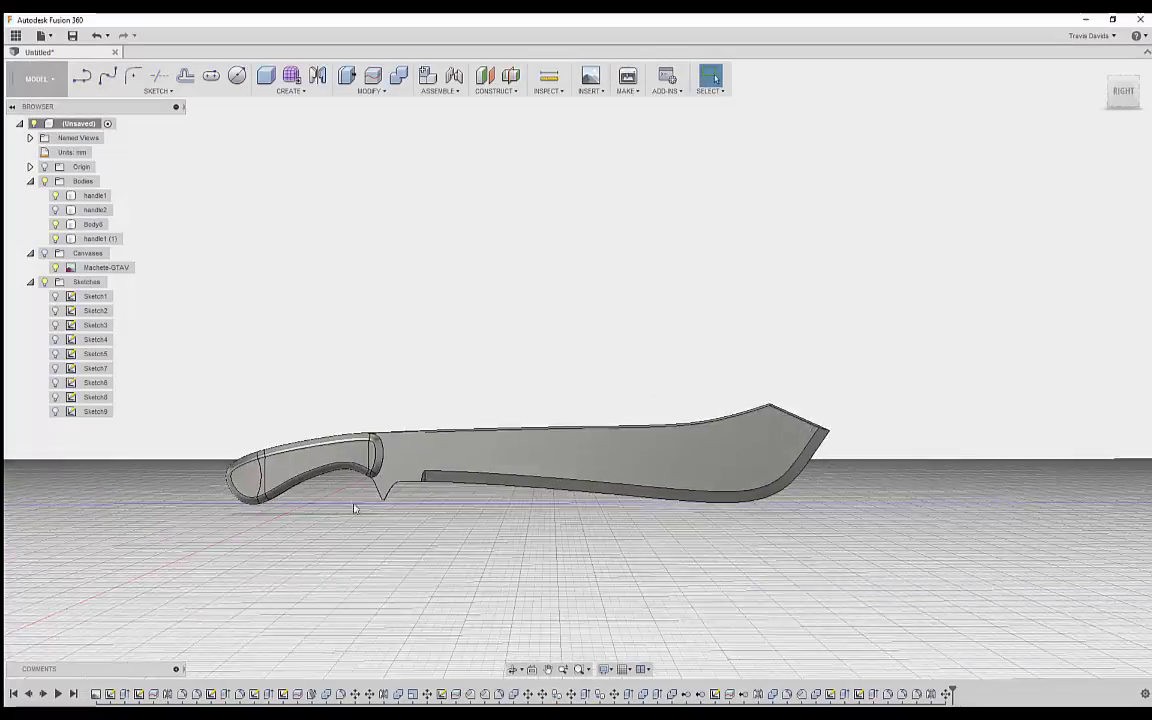
# Chamfer the two edge chains along the blade's pointed guard with a 0.10 mm distance at 45 degrees.
pyautogui.scroll(6, 354, 508)
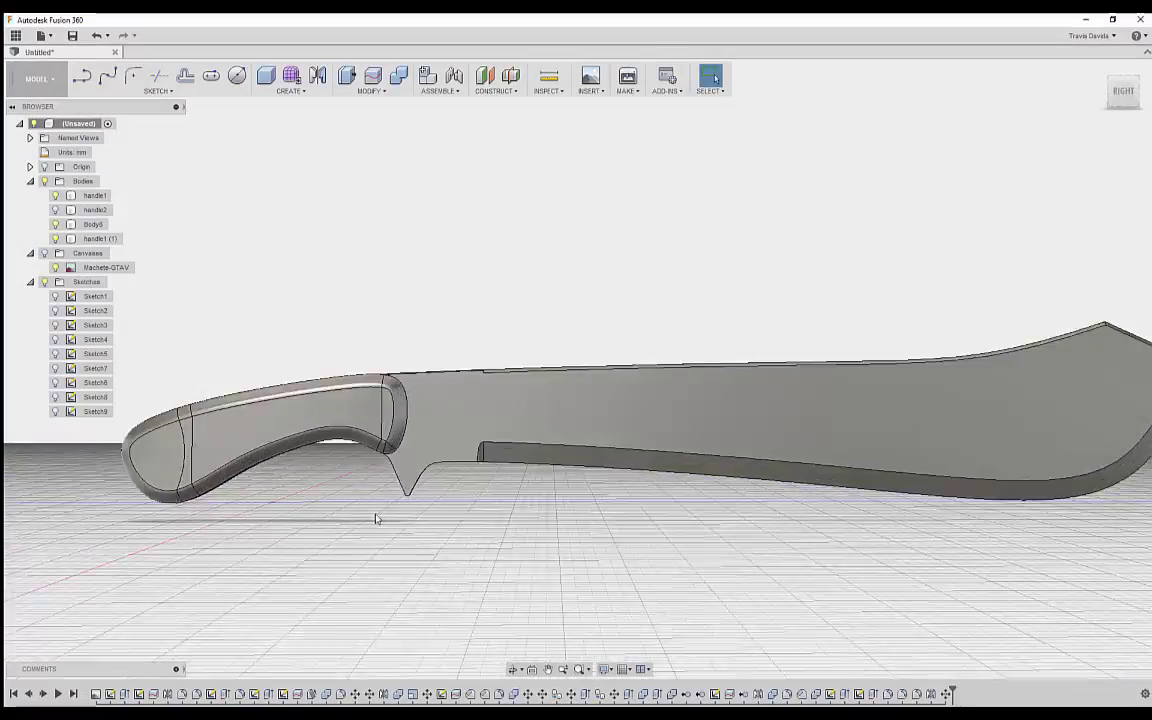
pyautogui.keyDown('shift'); pyautogui.moveTo(432, 525); pyautogui.dragTo(492, 502, button='middle'); pyautogui.keyUp('shift')
pyautogui.scroll(4, 429, 527)
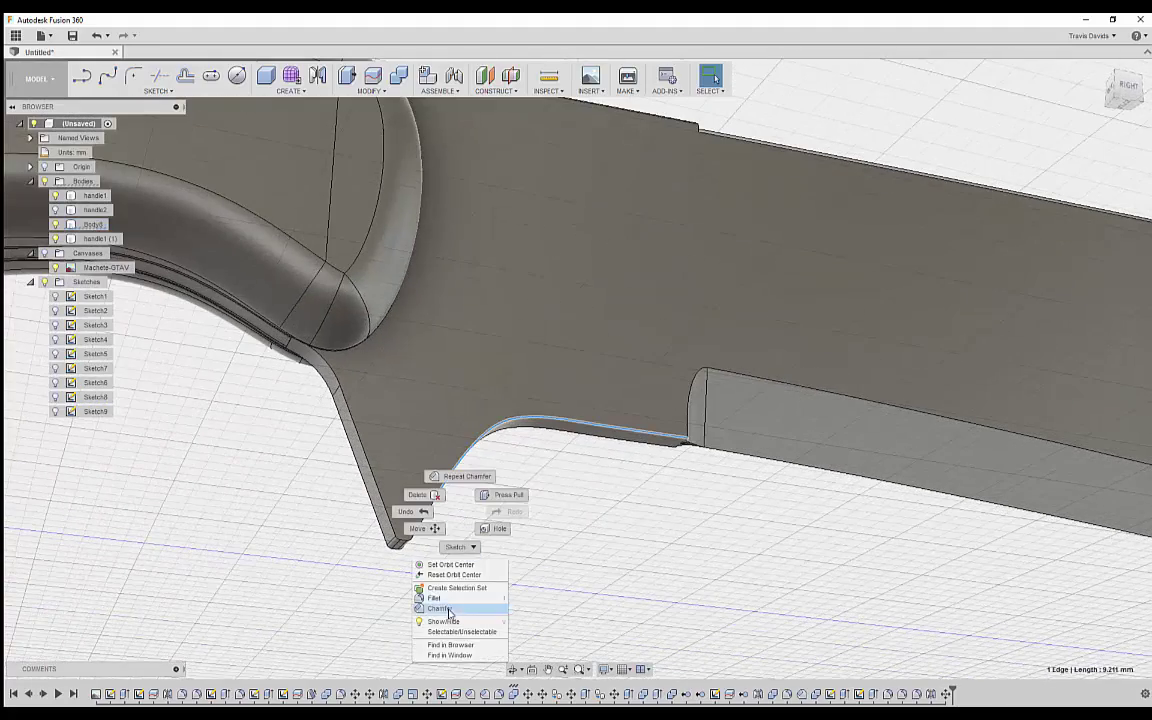
pyautogui.click(440, 608)
pyautogui.keyDown('shift'); pyautogui.moveTo(319, 567); pyautogui.dragTo(530, 484, button='middle'); pyautogui.keyUp('shift')
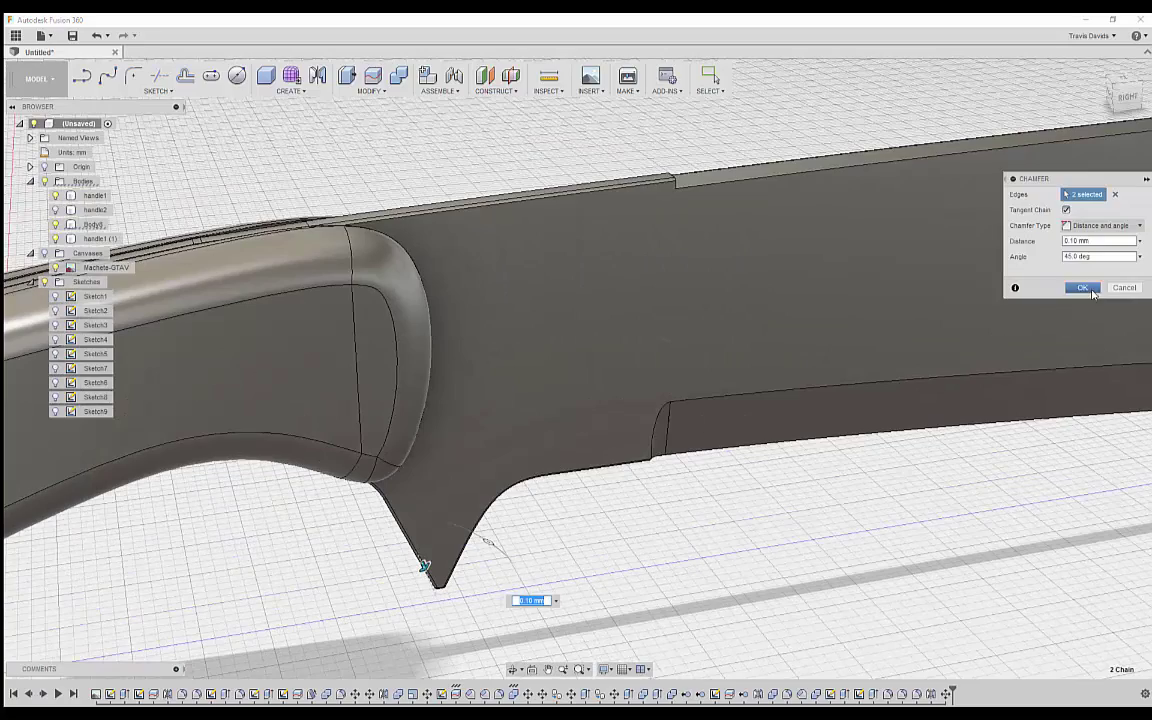
pyautogui.click(1082, 288)
# Start a constant-radius fillet of 2.00 mm on the slanted step edge where the blade's spine bevel begins.
pyautogui.keyDown('shift'); pyautogui.moveTo(653, 383); pyautogui.dragTo(506, 243, button='middle'); pyautogui.keyUp('shift')
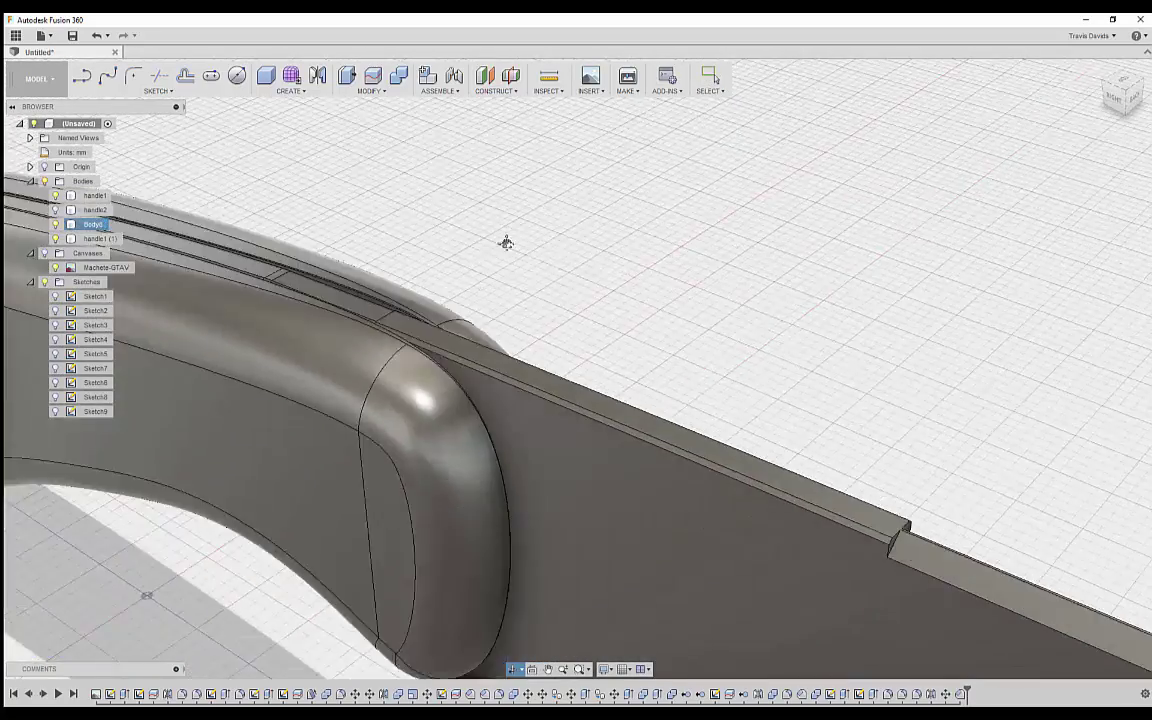
pyautogui.moveTo(930, 565); pyautogui.dragTo(509, 411, button='middle')
pyautogui.scroll(4, 509, 408)
pyautogui.click(411, 379)
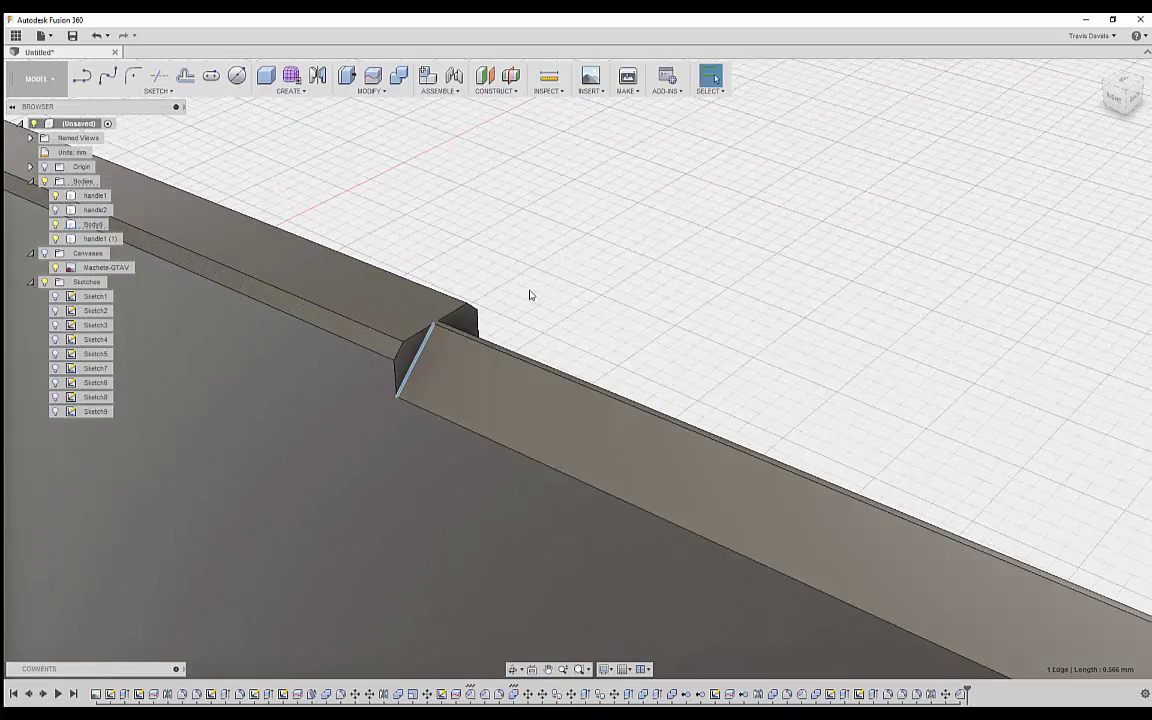
pyautogui.click(508, 377)
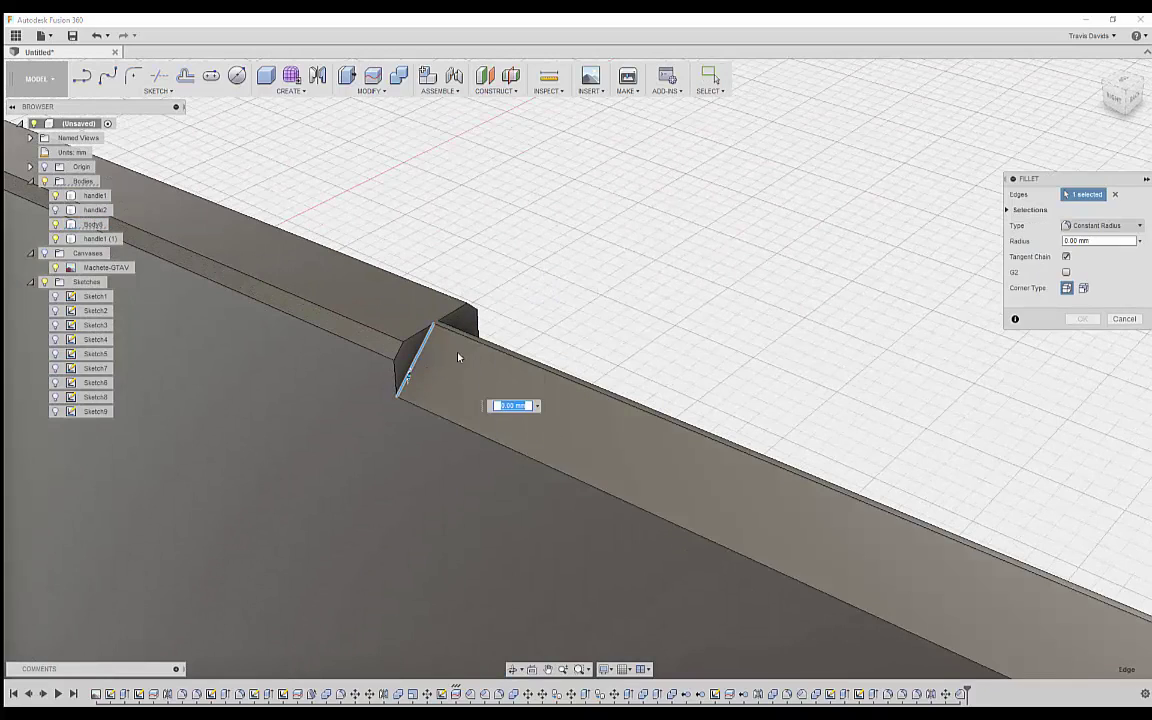
pyautogui.keyDown('shift'); pyautogui.moveTo(458, 357); pyautogui.dragTo(585, 425, button='middle'); pyautogui.keyUp('shift')
pyautogui.moveTo(585, 425); pyautogui.dragTo(553, 368, button='middle')
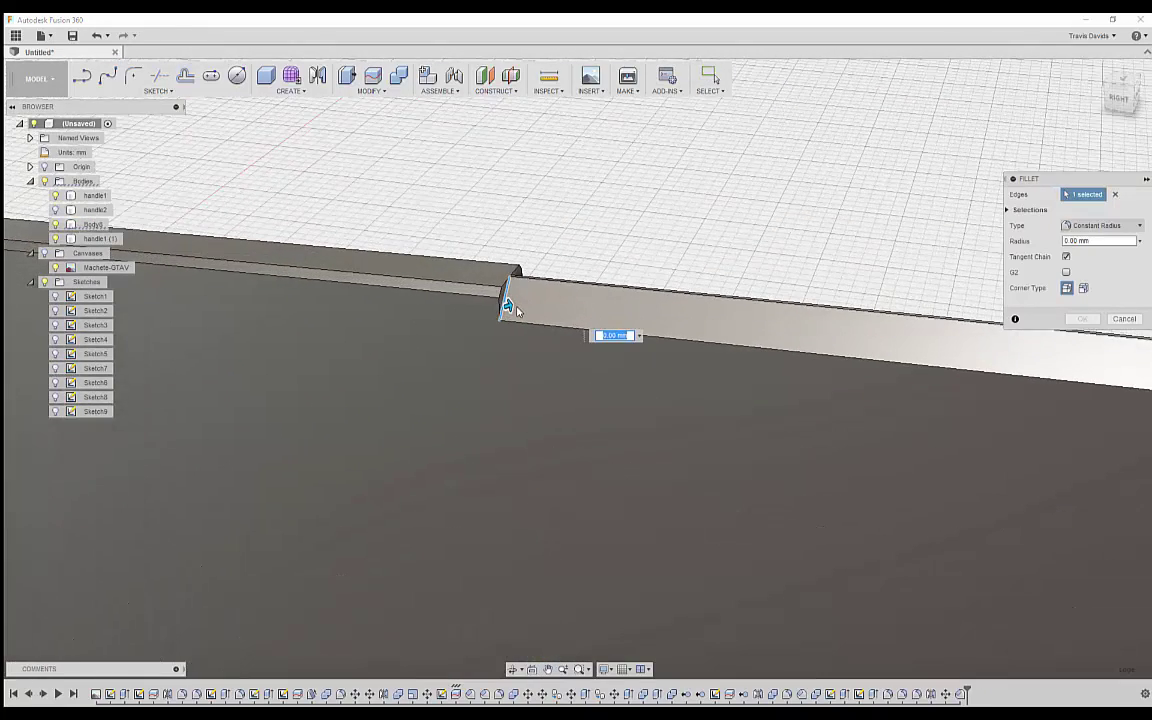
pyautogui.keyDown('shift'); pyautogui.moveTo(517, 309); pyautogui.dragTo(506, 306, button='middle'); pyautogui.keyUp('shift')
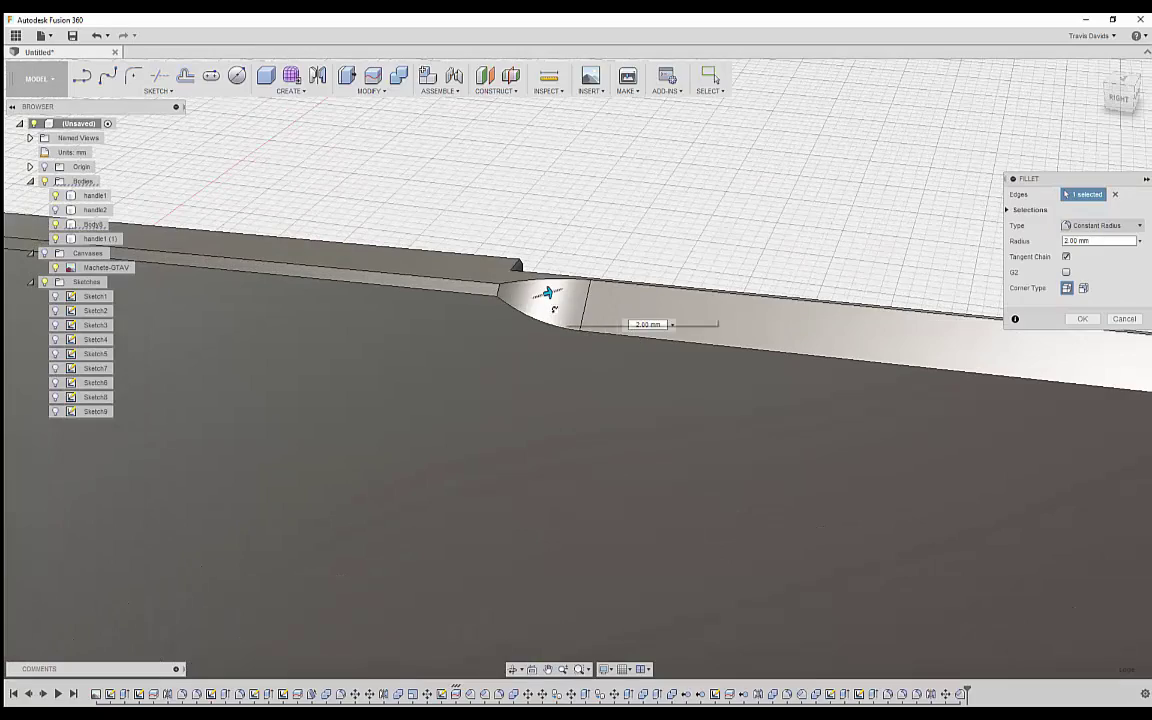
# Add the matching step edge on the spine's opposite side to the 2.00 mm fillet and apply it.
pyautogui.keyDown('shift'); pyautogui.moveTo(478, 346); pyautogui.dragTo(597, 68, button='middle'); pyautogui.keyUp('shift')
pyautogui.scroll(5, 355, 415)
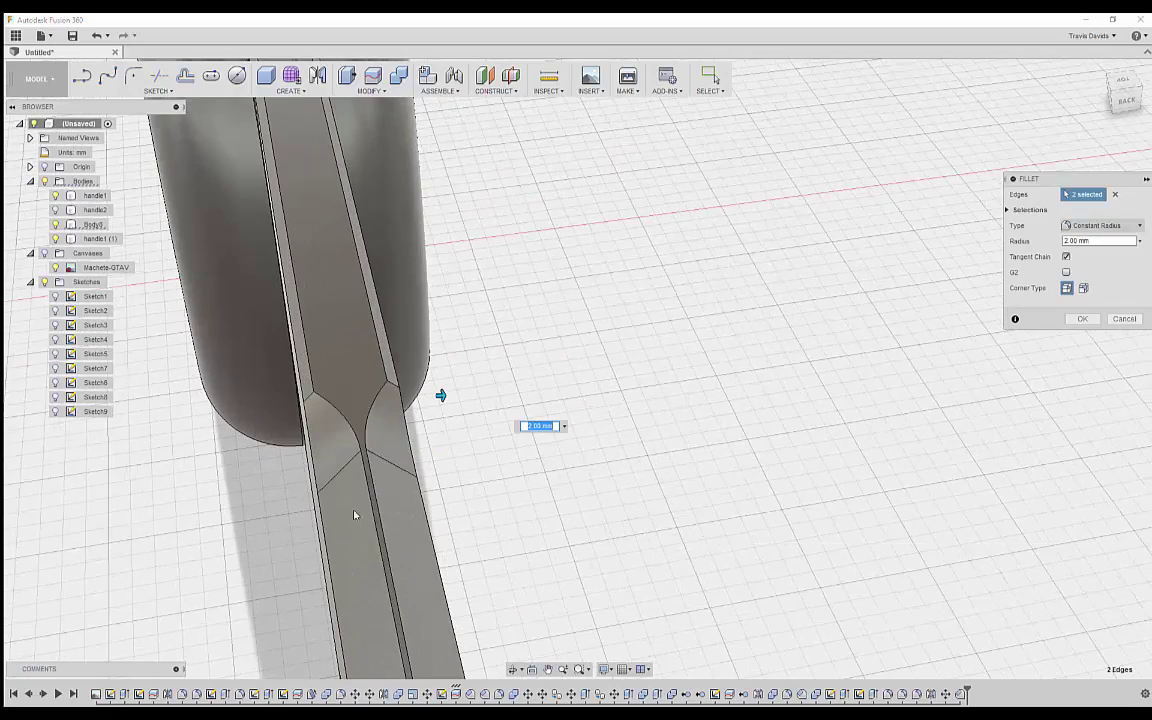
pyautogui.scroll(-5, 355, 515)
pyautogui.keyDown('shift'); pyautogui.moveTo(280, 501); pyautogui.dragTo(483, 483, button='middle'); pyautogui.keyUp('shift')
pyautogui.scroll(2, 518, 280)
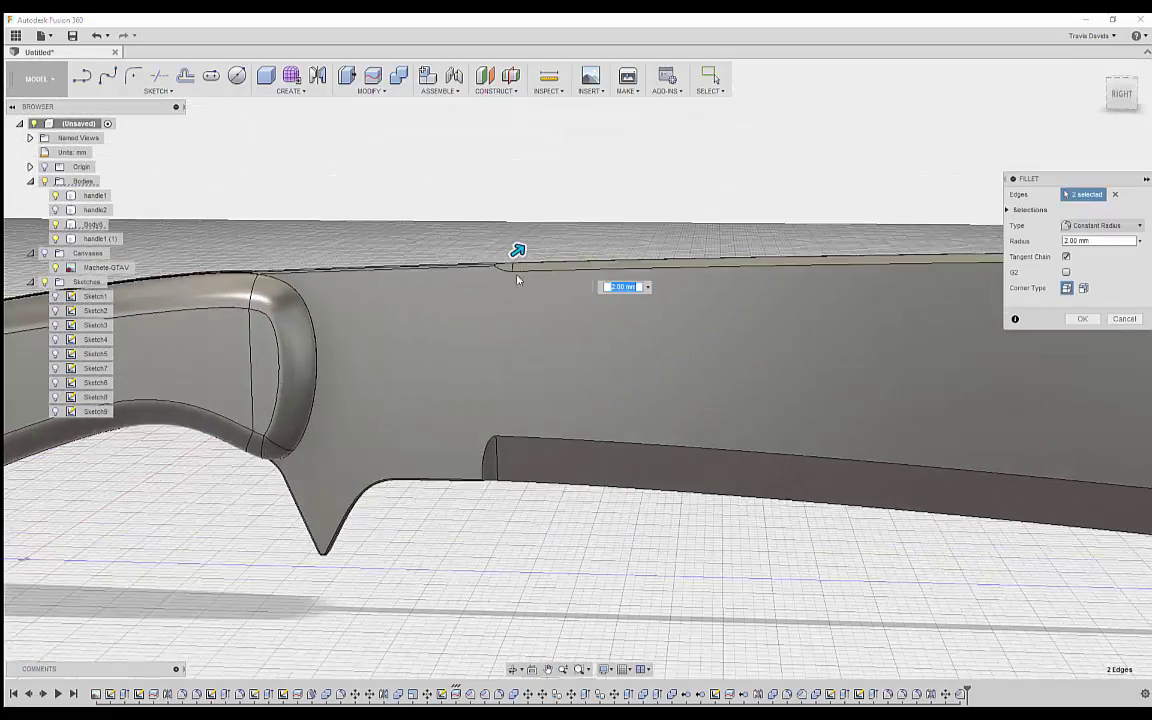
pyautogui.keyDown('shift'); pyautogui.moveTo(518, 280); pyautogui.dragTo(462, 297, button='middle'); pyautogui.keyUp('shift')
pyautogui.scroll(3, 480, 294)
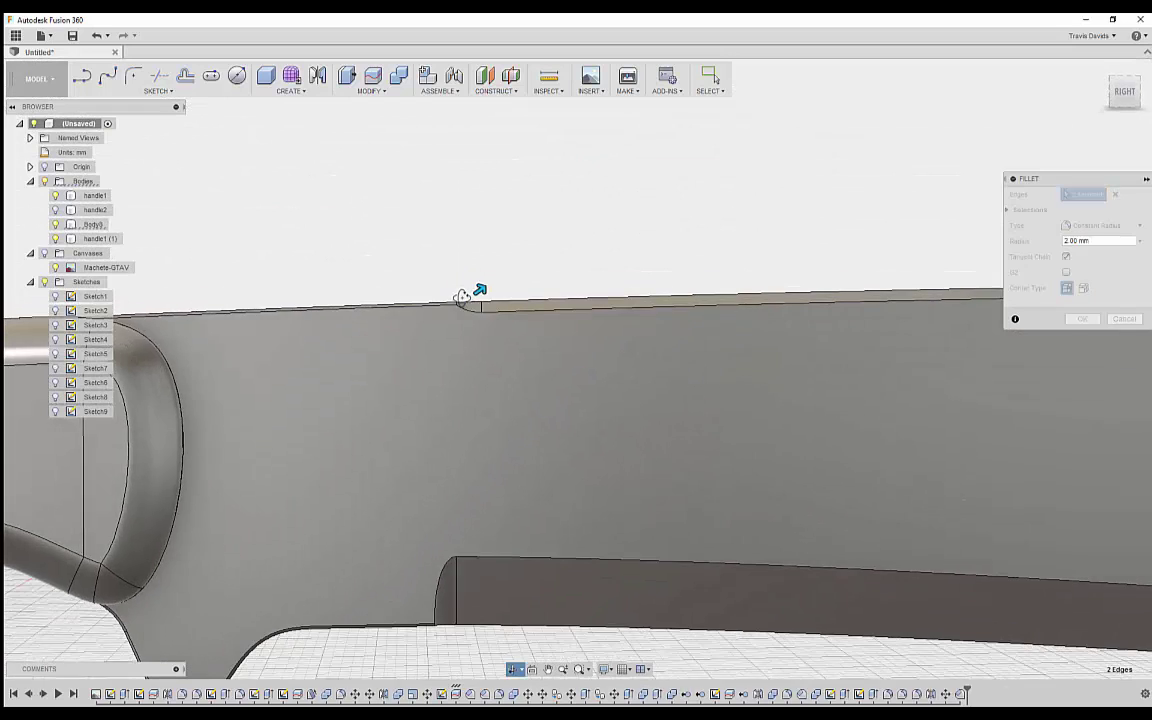
pyautogui.scroll(2, 470, 300)
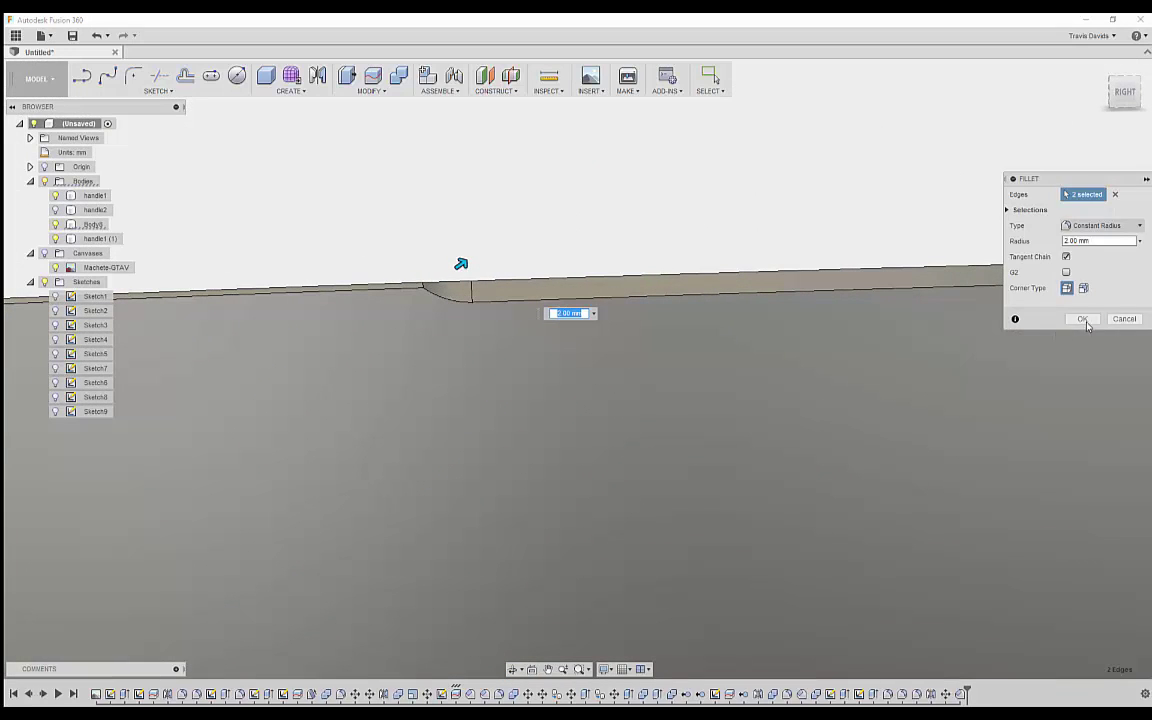
pyautogui.click(1083, 319)
# Inspect the guard, handle and blade in the Shaded visual style without edges.
pyautogui.scroll(-4, 435, 350)
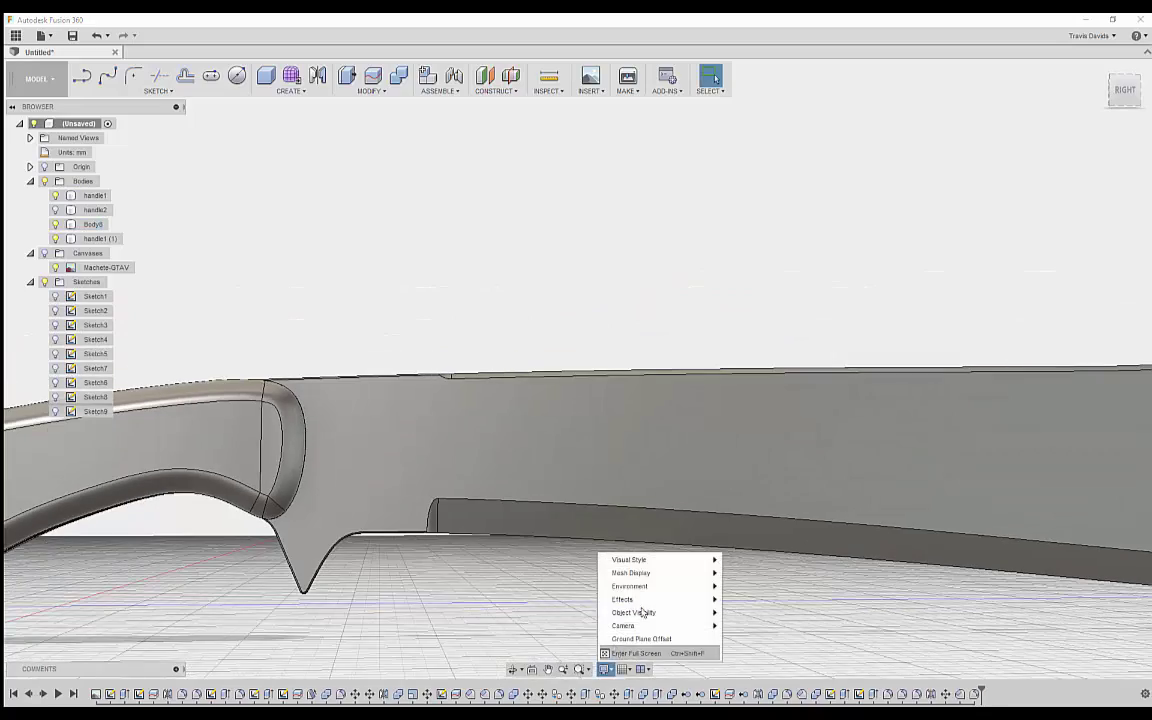
pyautogui.keyDown('shift'); pyautogui.moveTo(407, 590); pyautogui.dragTo(470, 445, button='middle'); pyautogui.keyUp('shift')
pyautogui.scroll(4, 465, 420)
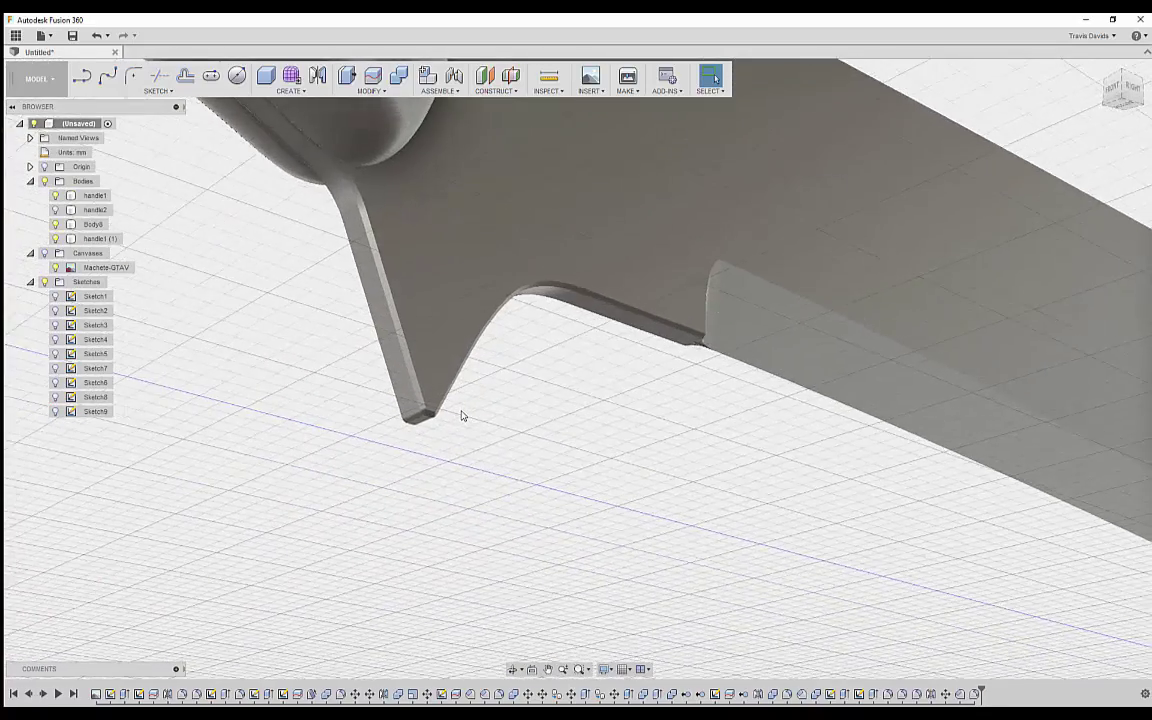
pyautogui.scroll(-6, 463, 413)
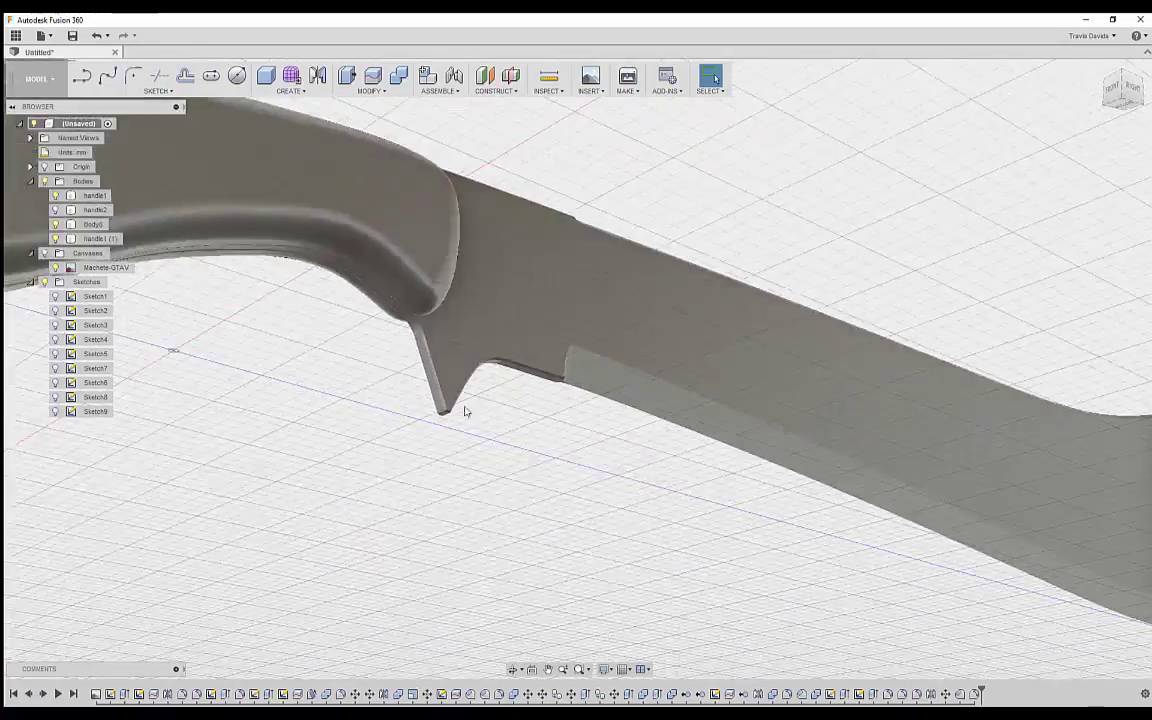
pyautogui.keyDown('shift'); pyautogui.moveTo(468, 408); pyautogui.dragTo(512, 492, button='middle'); pyautogui.keyUp('shift')
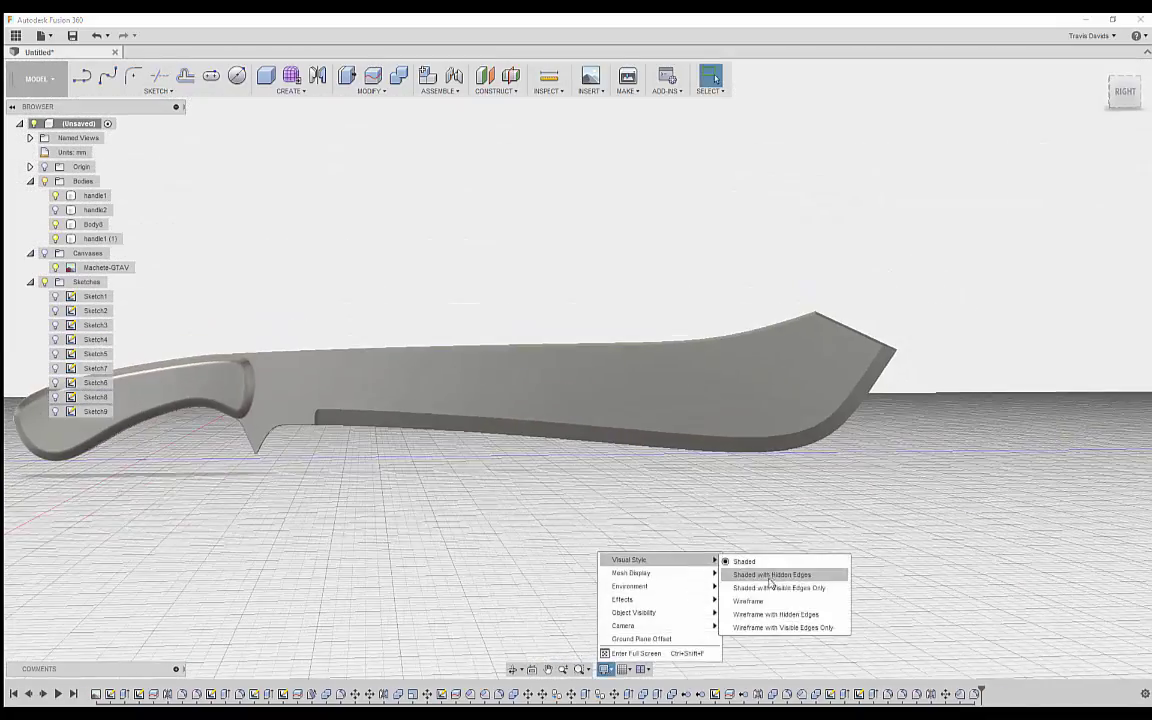
# Show the reference canvas and sketch a circle on the blade's side face over the round hole near the tip.
pyautogui.click(45, 254)
pyautogui.moveTo(433, 286); pyautogui.dragTo(237, 339, button='middle')
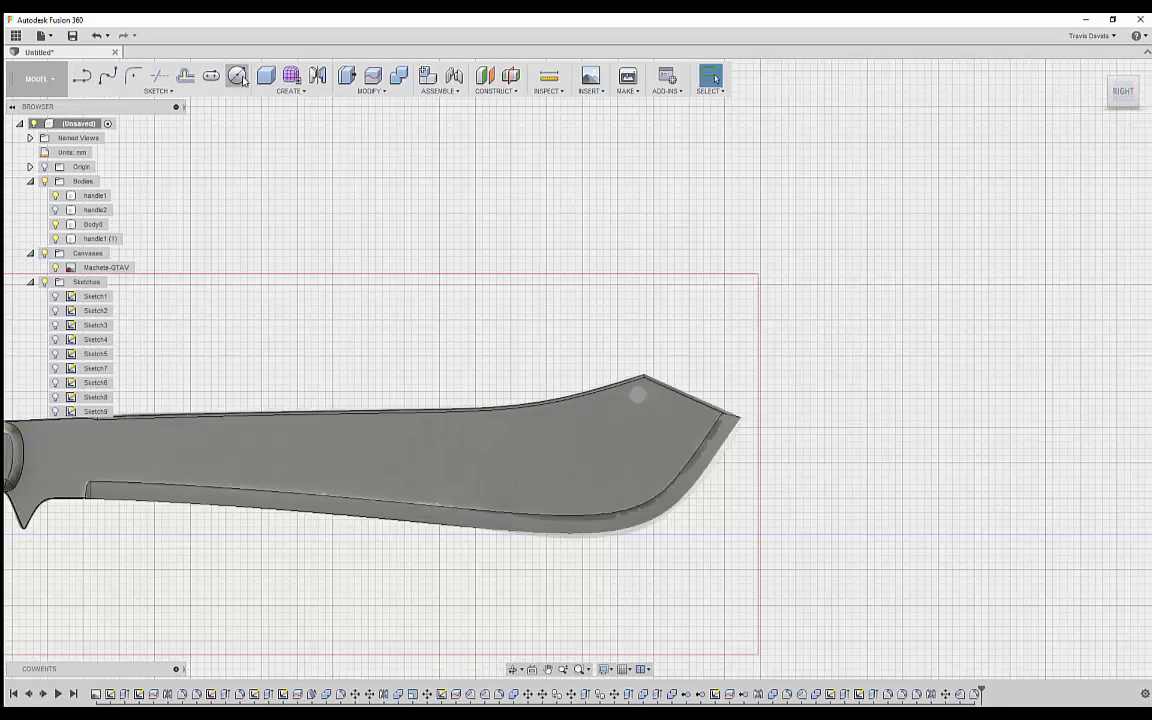
pyautogui.click(243, 80)
pyautogui.moveTo(308, 284)
pyautogui.mouseDown(button='middle')
pyautogui.moveTo(353, 267)
pyautogui.moveTo(604, 247)
pyautogui.moveTo(276, 265)
pyautogui.mouseUp(button='middle')
pyautogui.scroll(5, 557, 357)
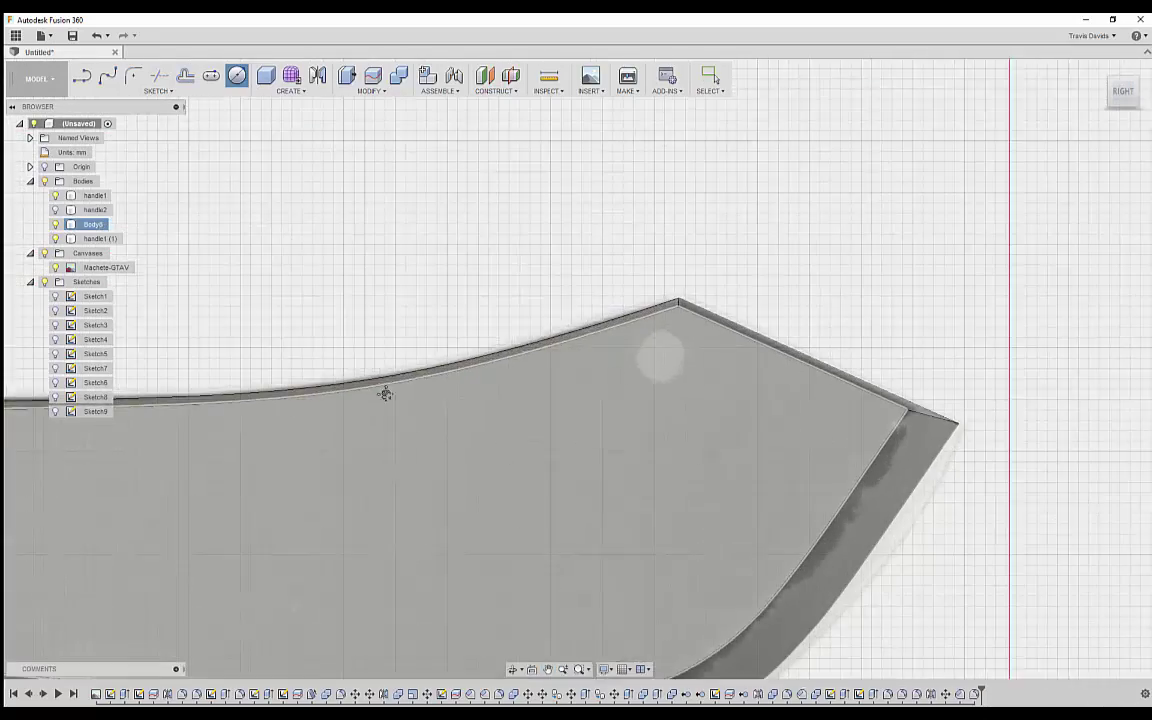
pyautogui.click(500, 427)
pyautogui.moveTo(408, 413)
pyautogui.mouseDown(button='middle')
pyautogui.moveTo(491, 365)
pyautogui.moveTo(414, 386)
pyautogui.mouseUp(button='middle')
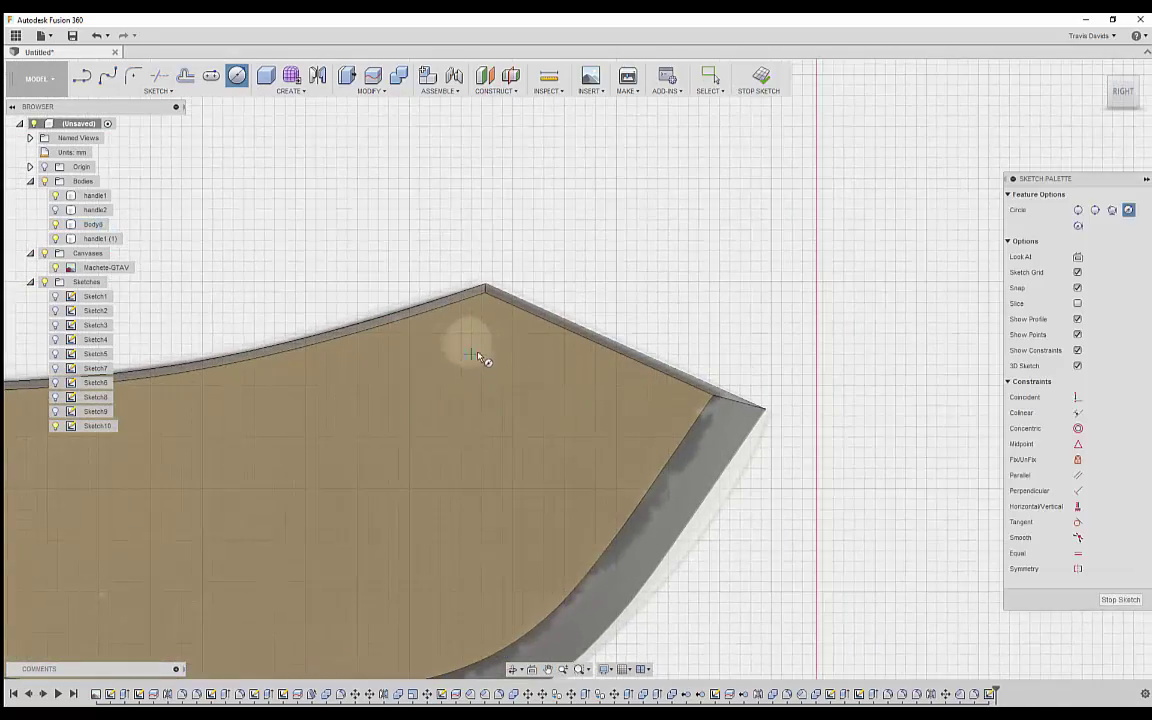
pyautogui.scroll(3, 478, 352)
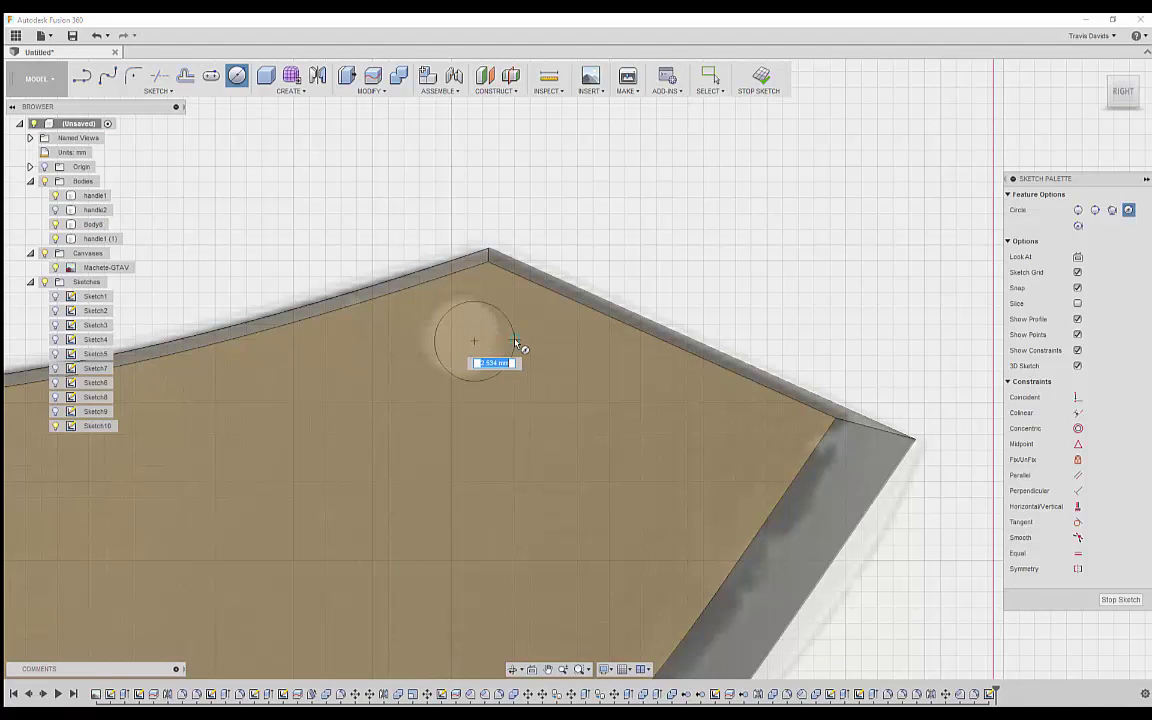
pyautogui.click(518, 345)
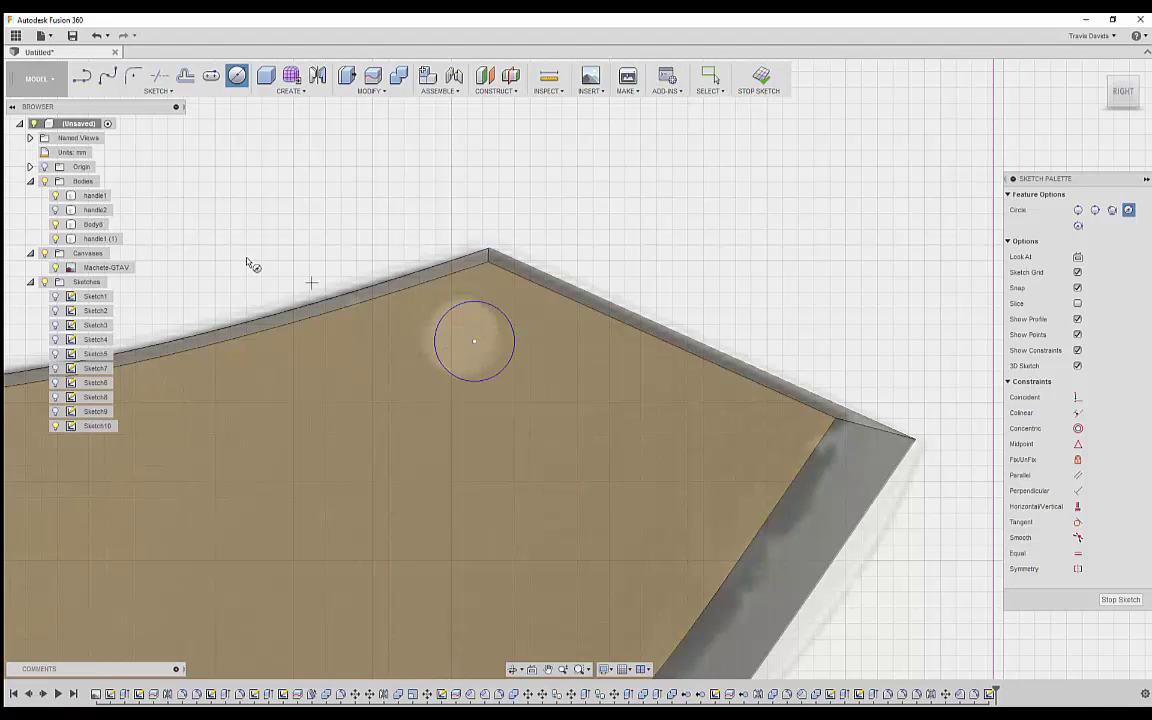
# Hide the reference canvas and move the sketched circle near the blade tip by 0.053 mm in X and -0.189 mm in Y.
pyautogui.scroll(-5, 381, 288)
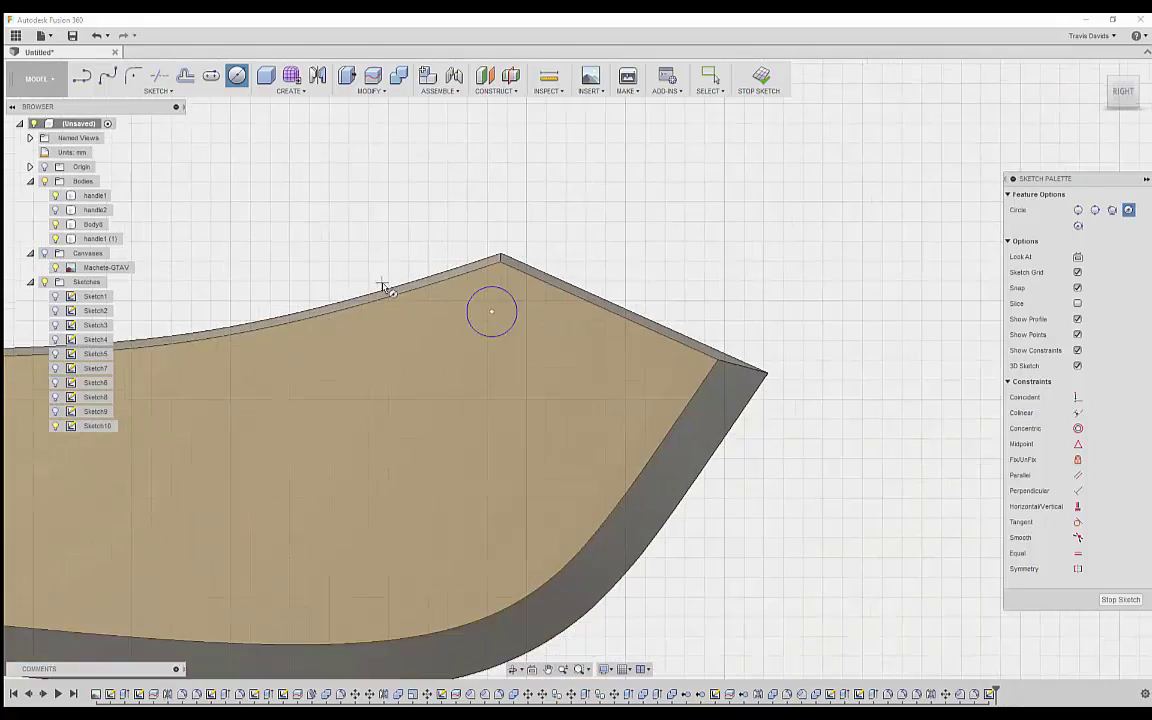
pyautogui.moveTo(378, 275)
pyautogui.mouseDown(button='middle')
pyautogui.moveTo(540, 224)
pyautogui.moveTo(815, 203)
pyautogui.moveTo(489, 252)
pyautogui.moveTo(385, 282)
pyautogui.mouseUp(button='middle')
pyautogui.rightClick(492, 264)
pyautogui.click(532, 264)
pyautogui.scroll(5, 516, 358)
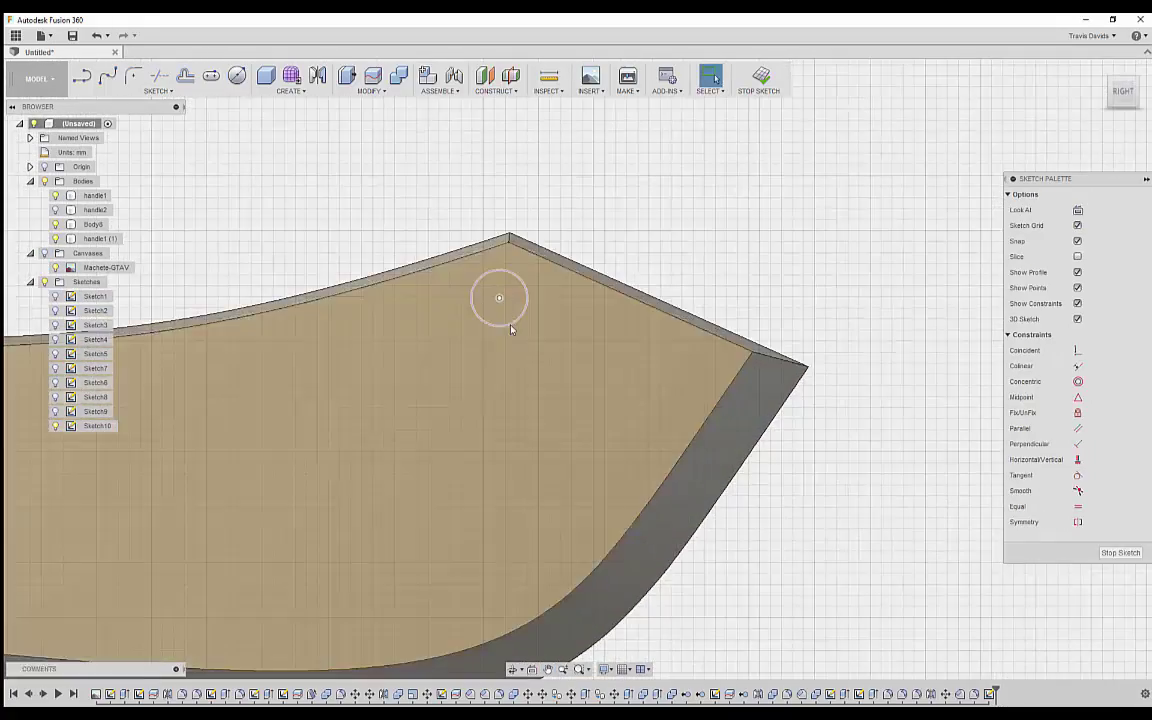
pyautogui.click(508, 326)
pyautogui.scroll(4, 448, 302)
pyautogui.press('m')
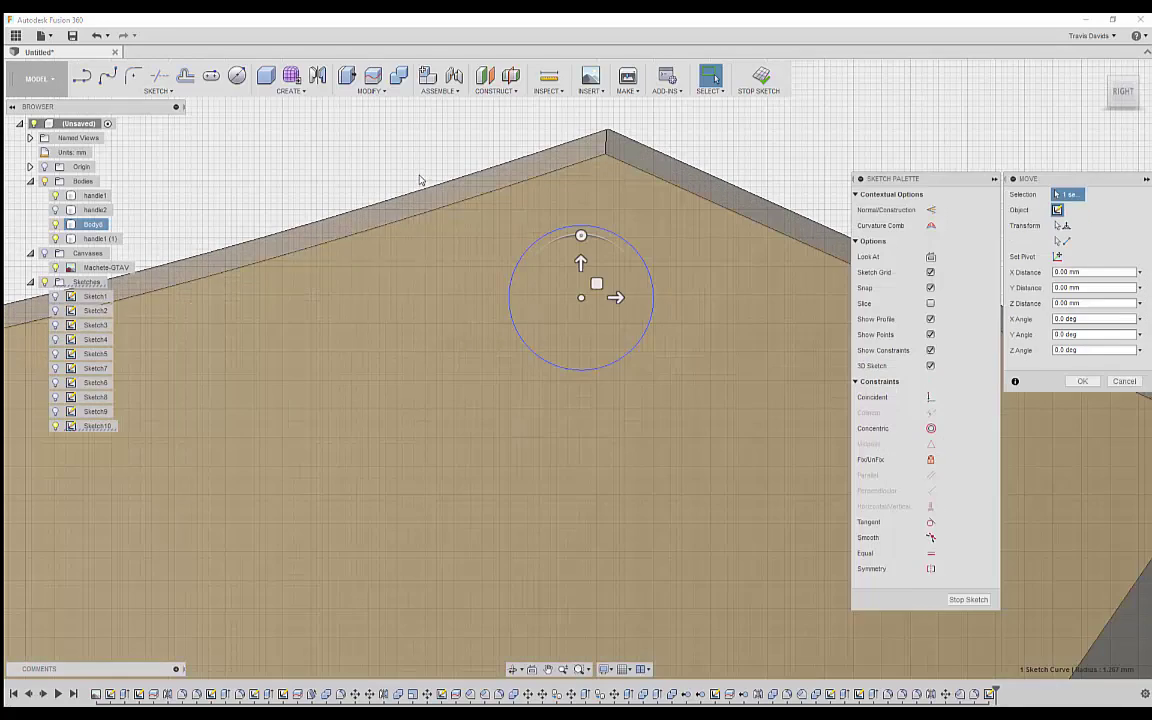
pyautogui.moveTo(529, 326); pyautogui.dragTo(532, 336)
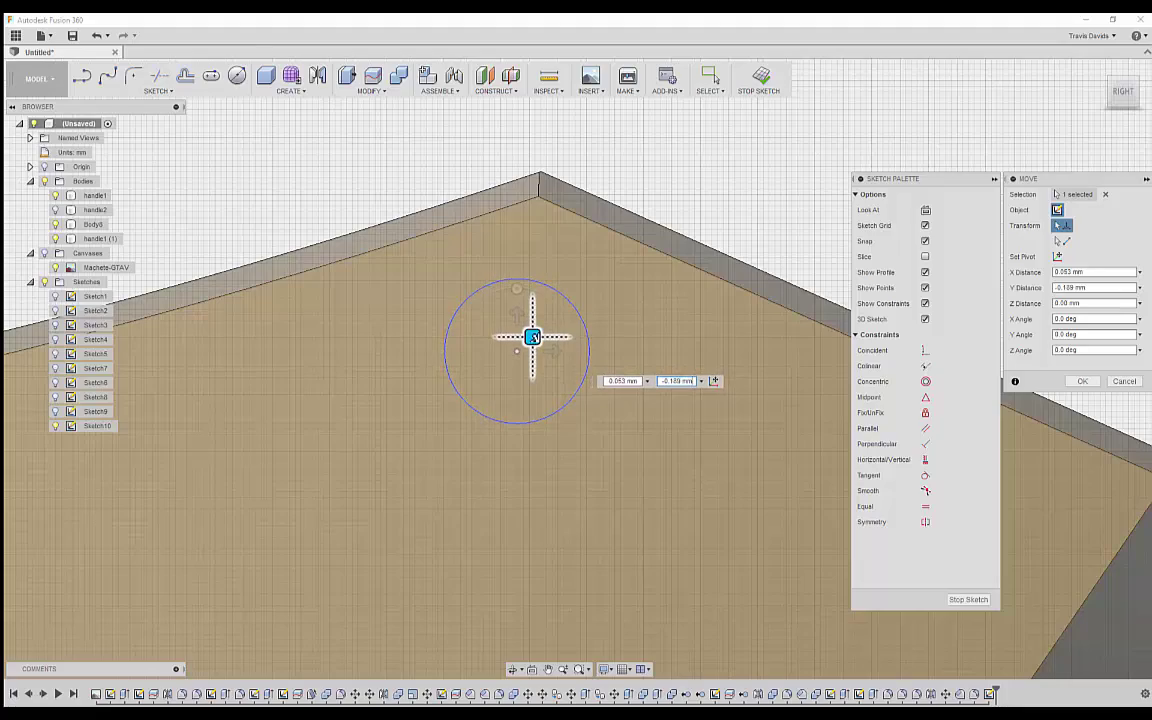
pyautogui.click(1082, 381)
# Nudge the circle a little further down and toward the blade's point with the Move command.
pyautogui.click(507, 391)
pyautogui.scroll(-3, 462, 402)
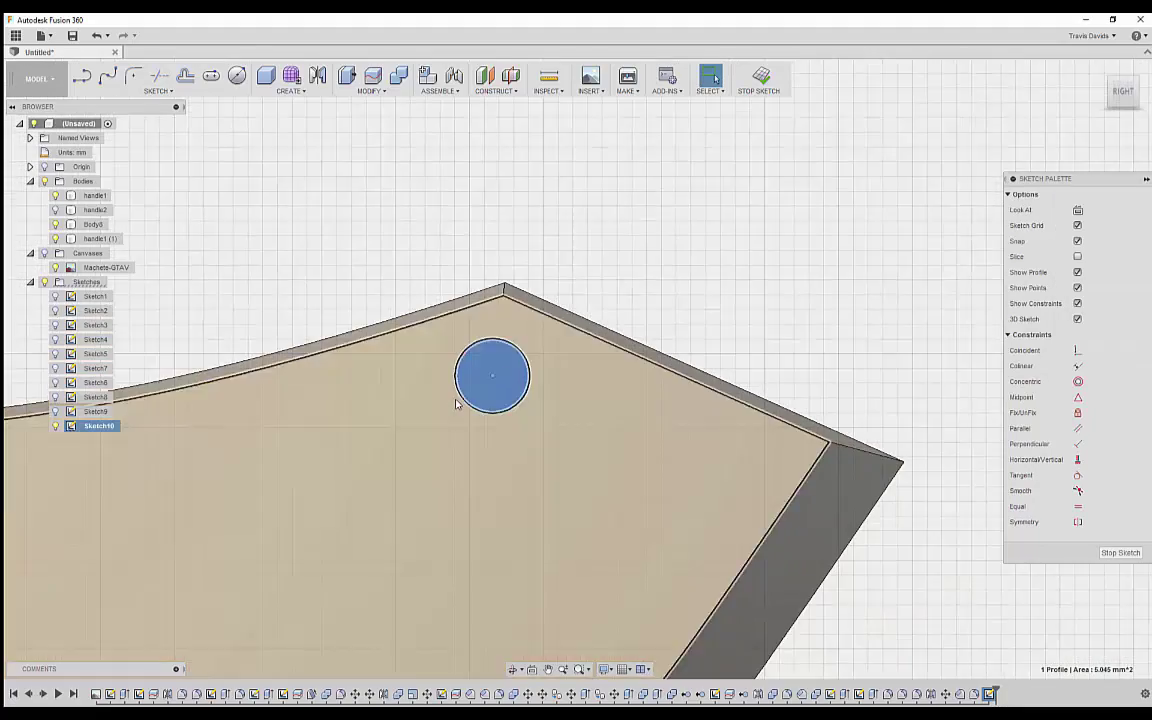
pyautogui.scroll(-5, 456, 404)
pyautogui.keyDown('shift'); pyautogui.moveTo(576, 361); pyautogui.dragTo(576, 347, button='middle'); pyautogui.keyUp('shift')
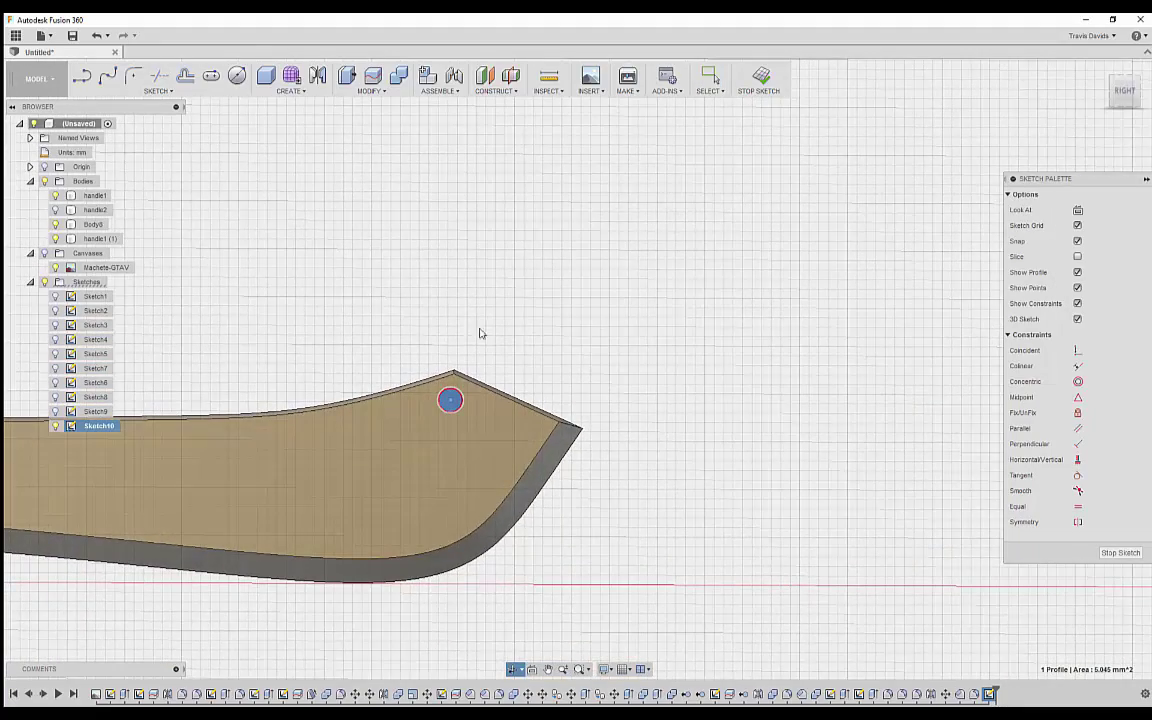
pyautogui.moveTo(479, 333); pyautogui.dragTo(537, 342, button='middle')
pyautogui.scroll(3, 526, 415)
pyautogui.click(535, 421)
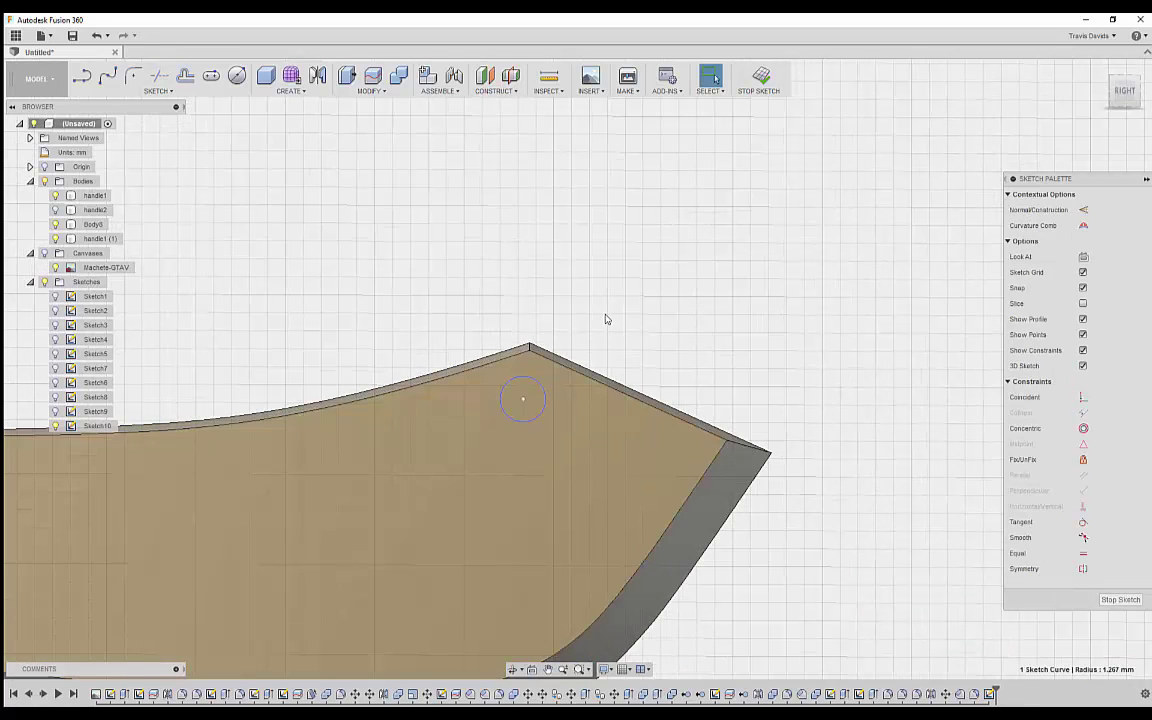
pyautogui.press('m')
pyautogui.moveTo(540, 385); pyautogui.dragTo(541, 388)
pyautogui.click(1084, 382)
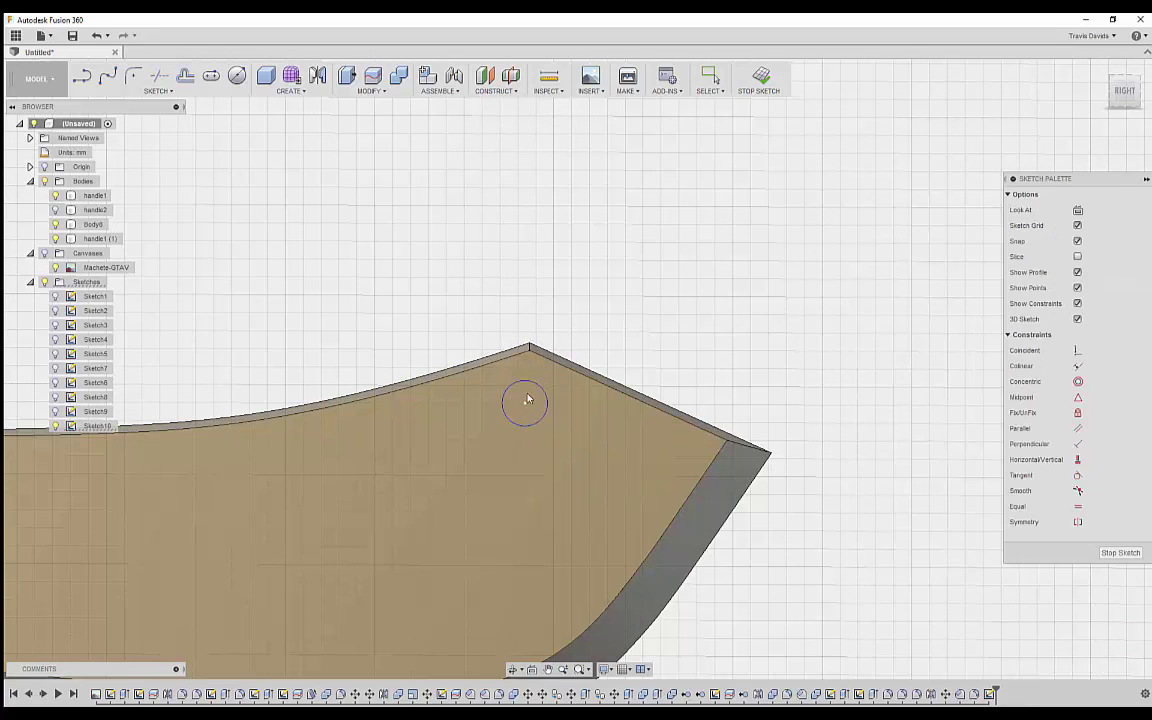
# Extrude the circle as a cut through the whole blade thickness to make the round hole near the tip.
pyautogui.scroll(-8, 566, 385)
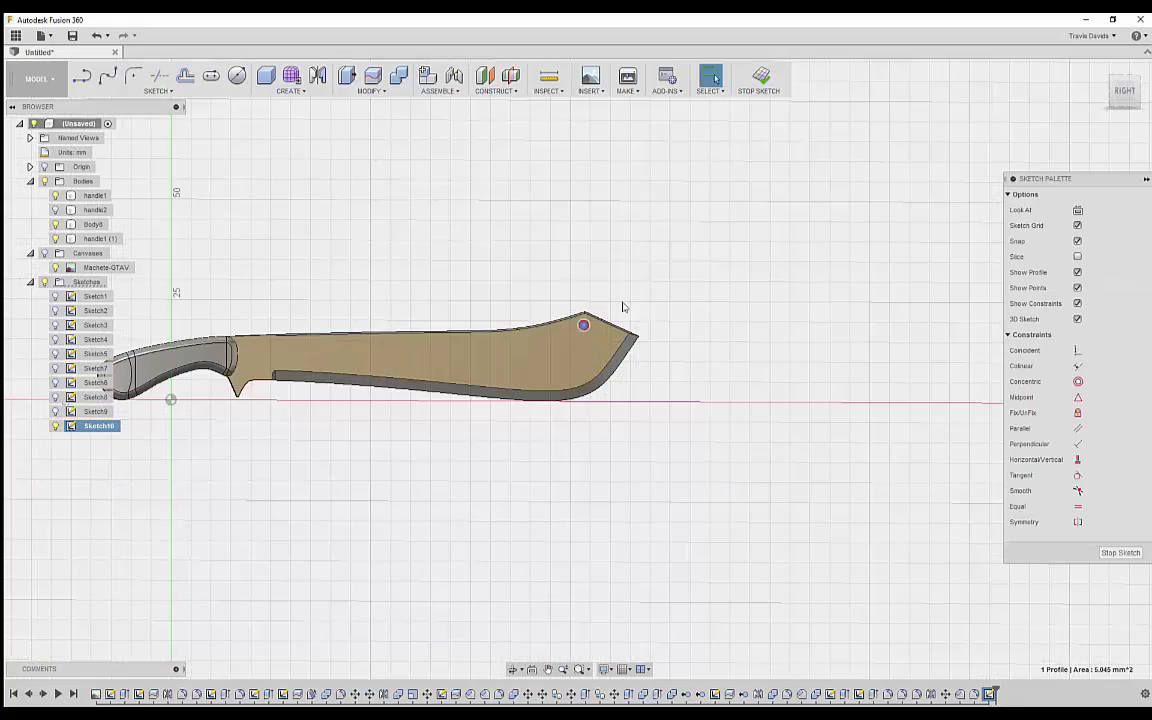
pyautogui.keyDown('shift'); pyautogui.moveTo(600, 311); pyautogui.dragTo(676, 441, button='middle'); pyautogui.keyUp('shift')
pyautogui.rightClick(643, 488)
pyautogui.click(612, 478)
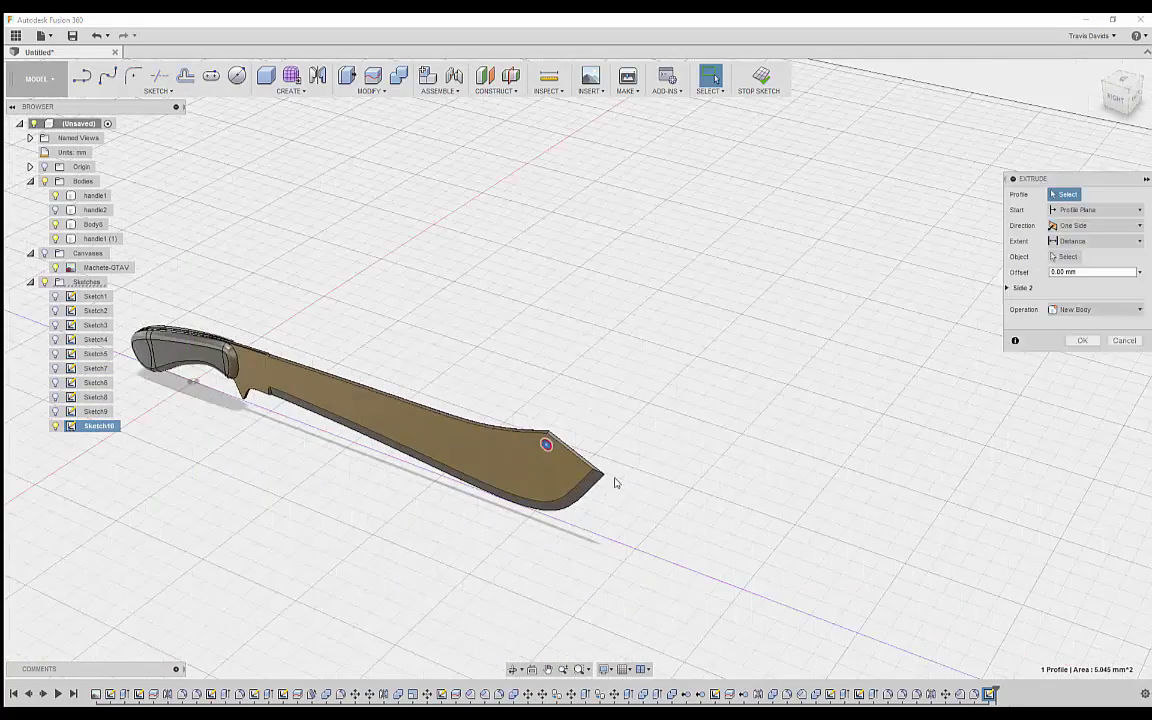
pyautogui.scroll(5, 563, 440)
pyautogui.moveTo(584, 394); pyautogui.dragTo(655, 330)
pyautogui.click(1070, 345)
pyautogui.scroll(-8, 738, 309)
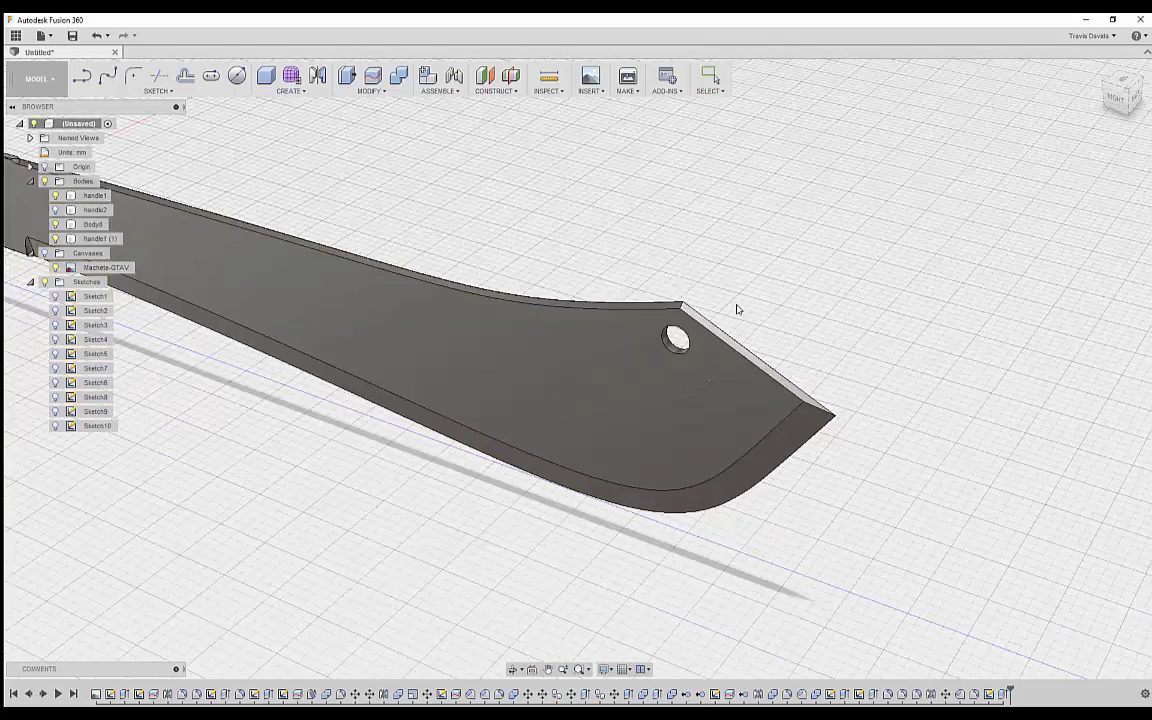
pyautogui.keyDown('shift'); pyautogui.moveTo(545, 296); pyautogui.dragTo(633, 218, button='middle'); pyautogui.keyUp('shift')
pyautogui.scroll(8, 764, 285)
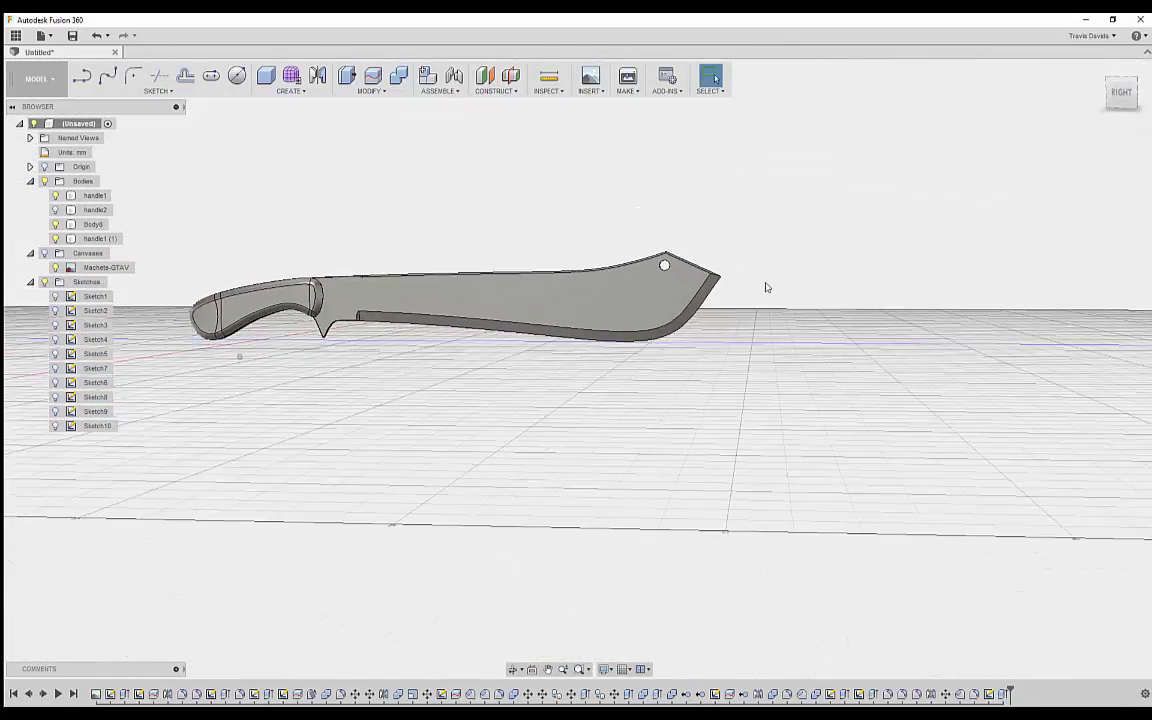
pyautogui.click(583, 261)
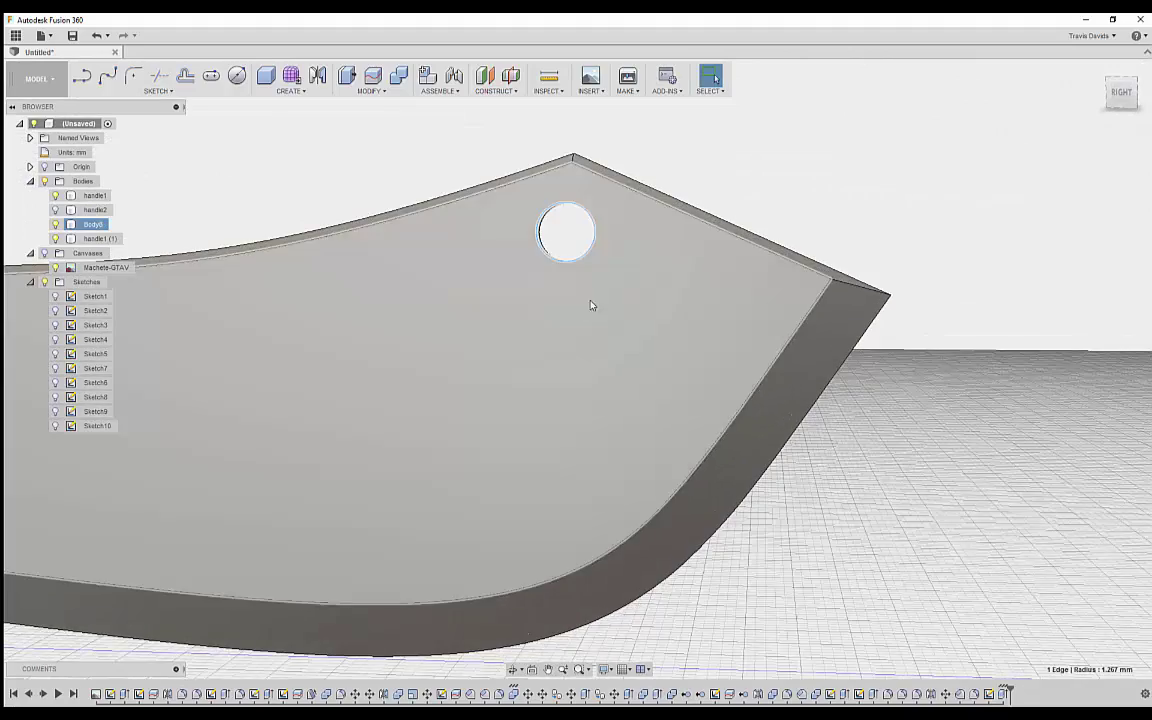
pyautogui.keyDown('shift'); pyautogui.moveTo(591, 306); pyautogui.dragTo(795, 245, button='middle'); pyautogui.keyUp('shift')
pyautogui.rightClick(812, 207)
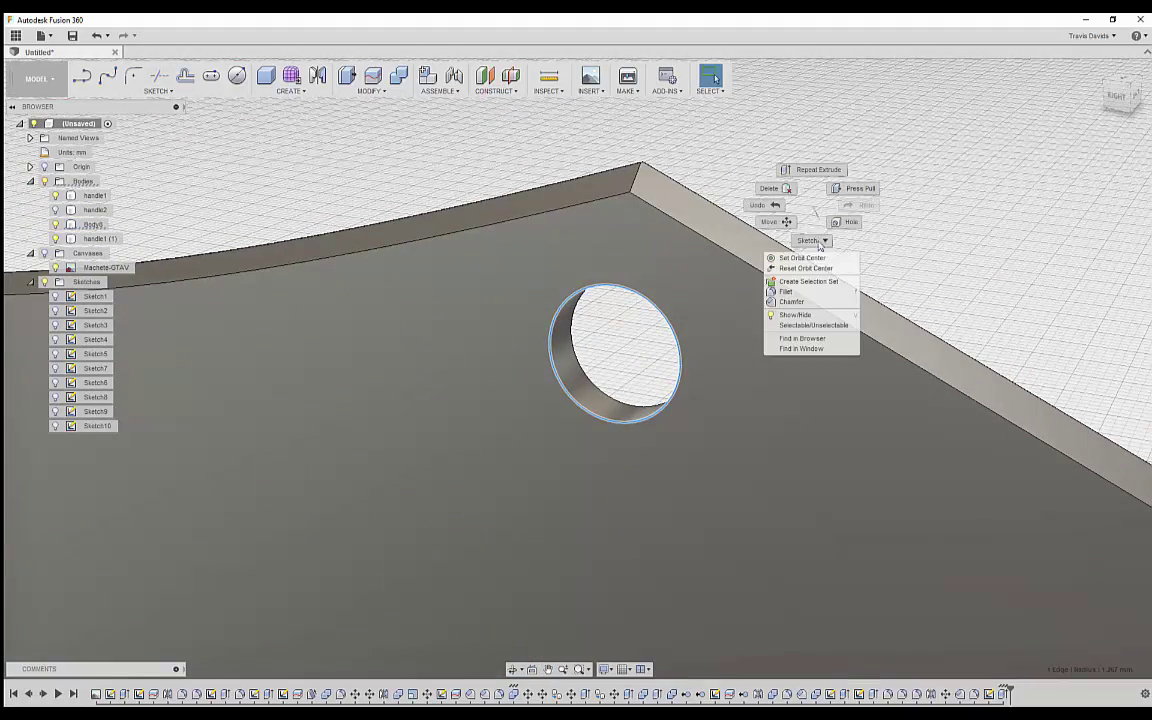
pyautogui.click(795, 302)
pyautogui.scroll(3, 645, 424)
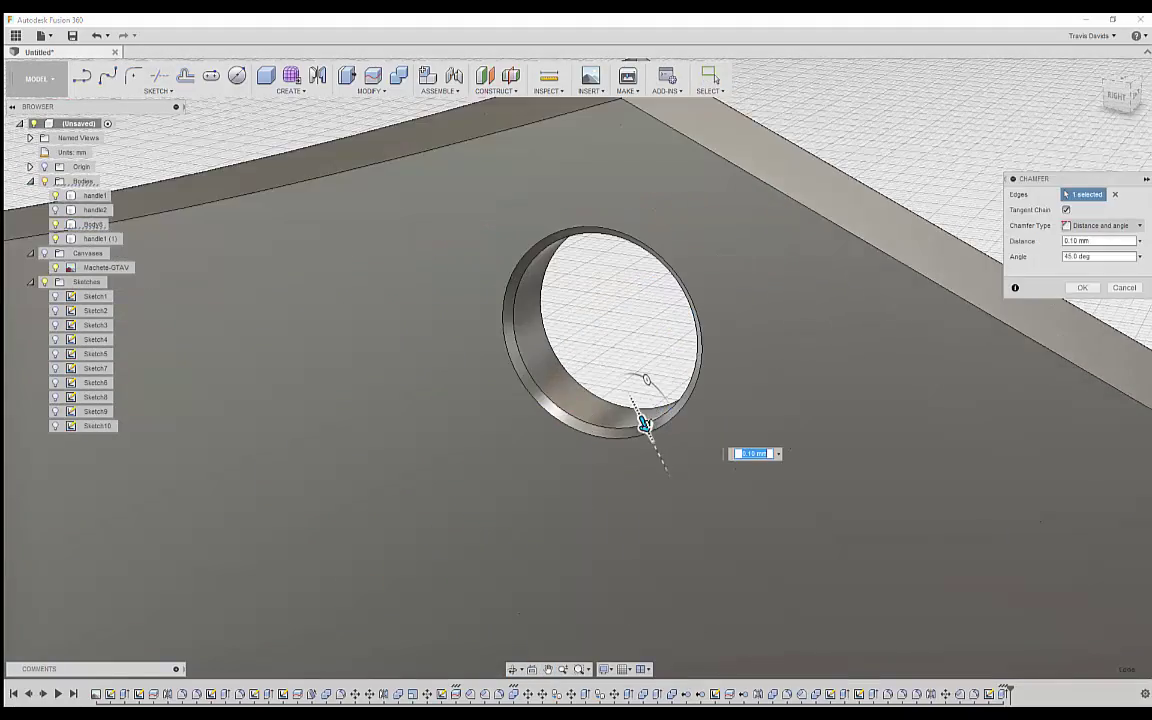
pyautogui.moveTo(645, 424); pyautogui.dragTo(642, 419)
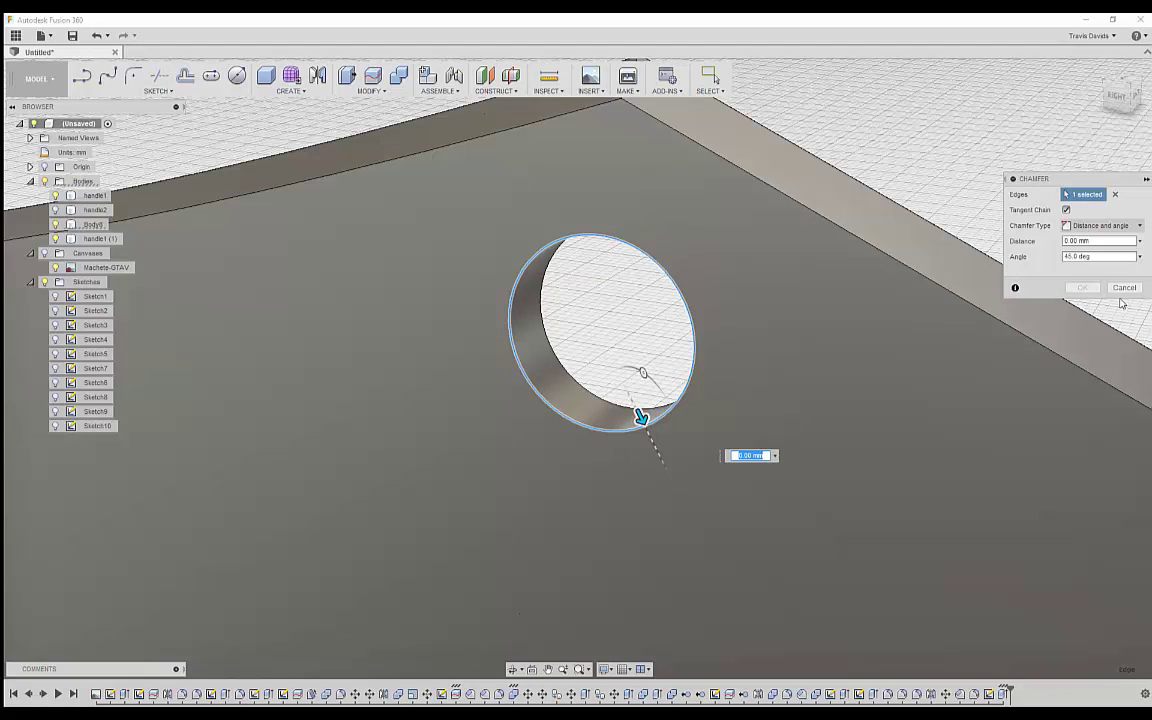
pyautogui.click(1124, 288)
pyautogui.click(645, 429)
pyautogui.rightClick(652, 331)
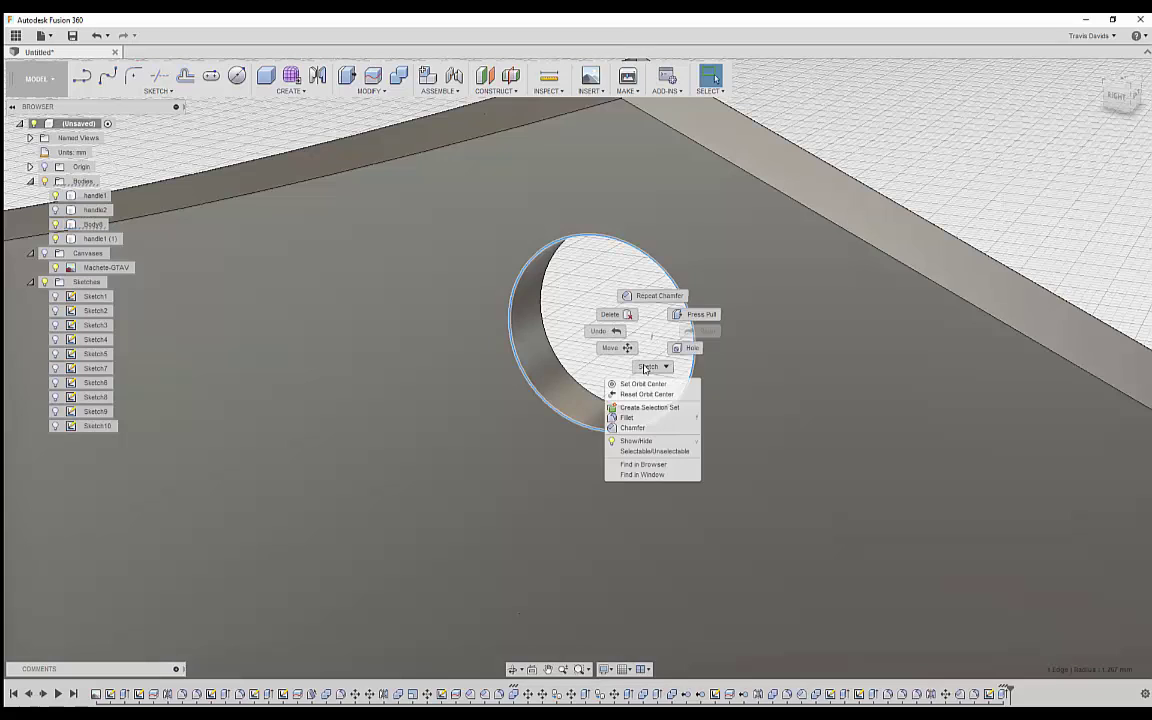
pyautogui.click(630, 418)
pyautogui.click(1124, 318)
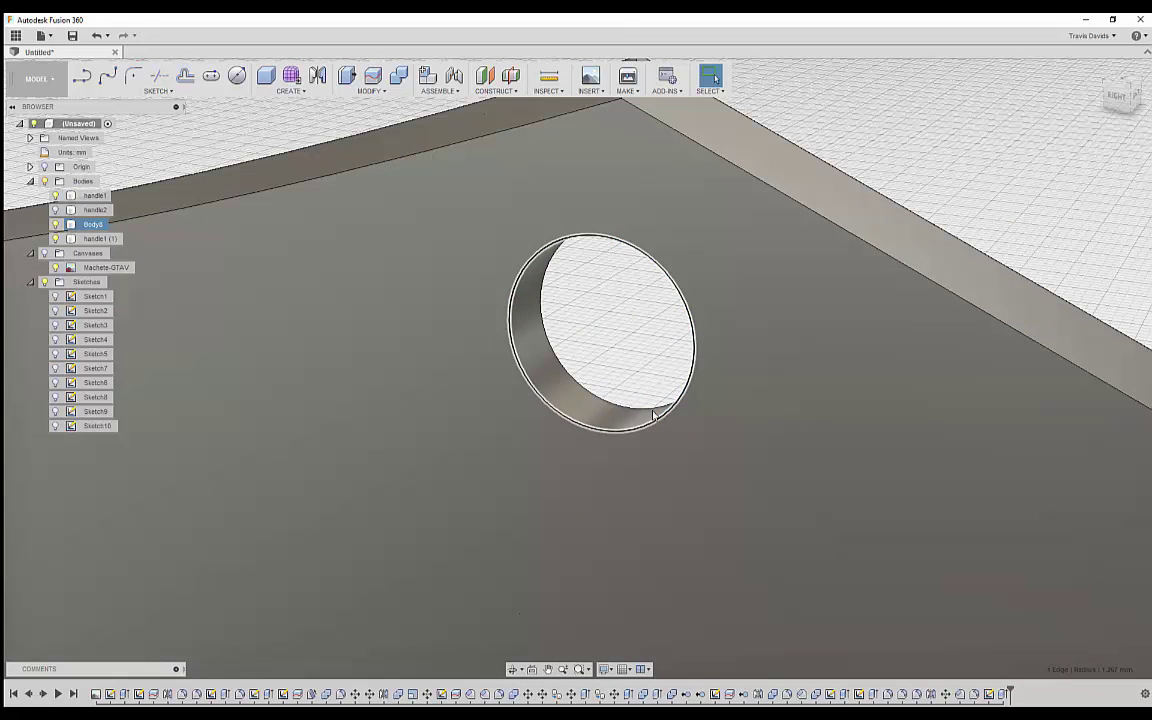
# Start a distance-and-angle chamfer of 0.10 mm at 65 degrees on both rim edges of the tip hole.
pyautogui.click(654, 415)
pyautogui.rightClick(640, 350)
pyautogui.click(617, 442)
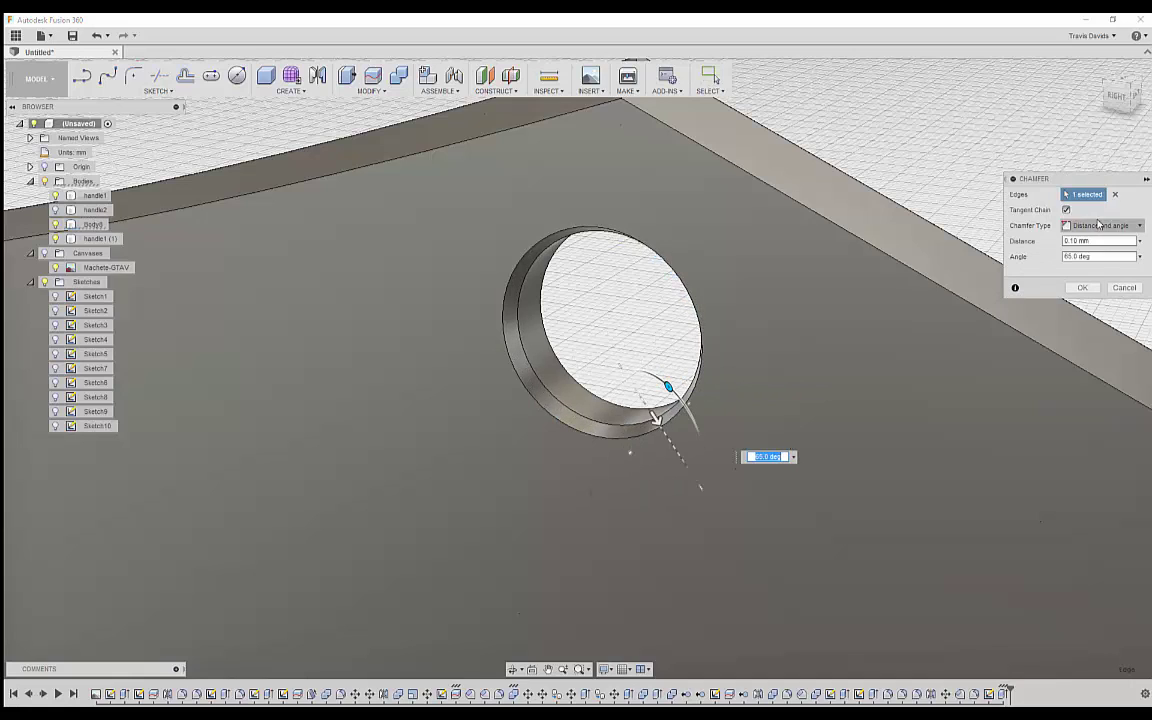
pyautogui.click(1098, 224)
pyautogui.click(1080, 272)
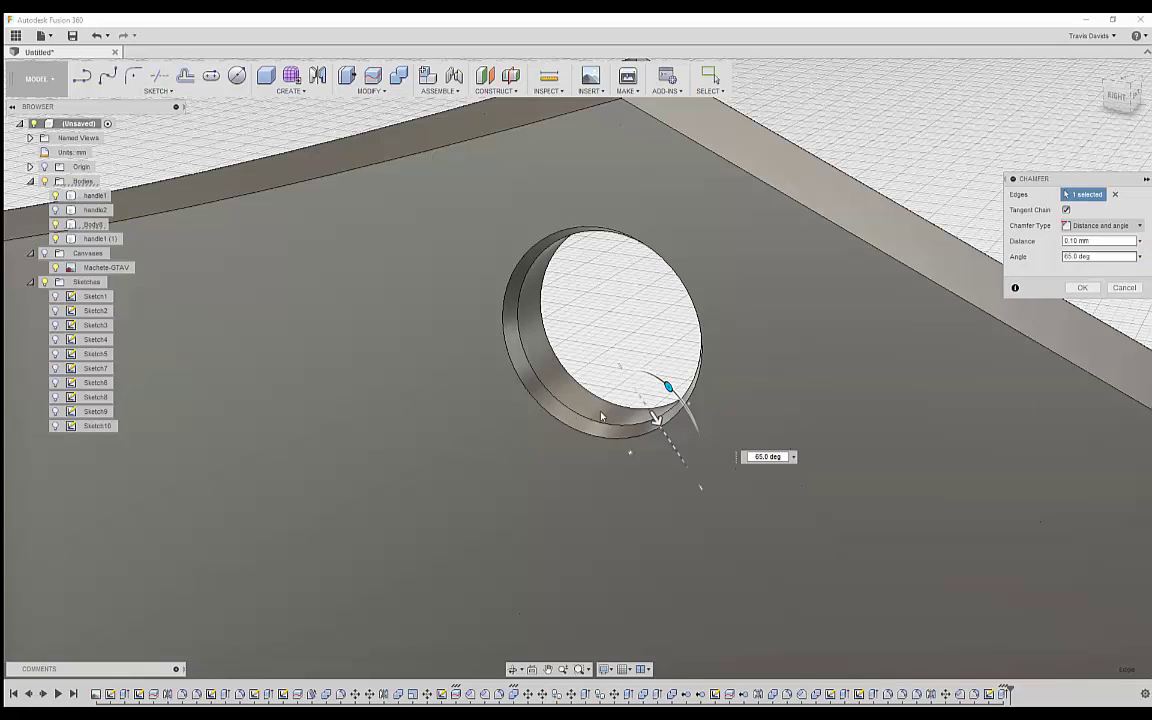
pyautogui.moveTo(669, 387); pyautogui.dragTo(673, 393)
pyautogui.click(614, 446)
# Set the hole's chamfer distance to 0.15 mm, check both rims and apply the chamfer.
pyautogui.keyDown('shift'); pyautogui.moveTo(454, 387); pyautogui.dragTo(484, 365, button='middle'); pyautogui.keyUp('shift')
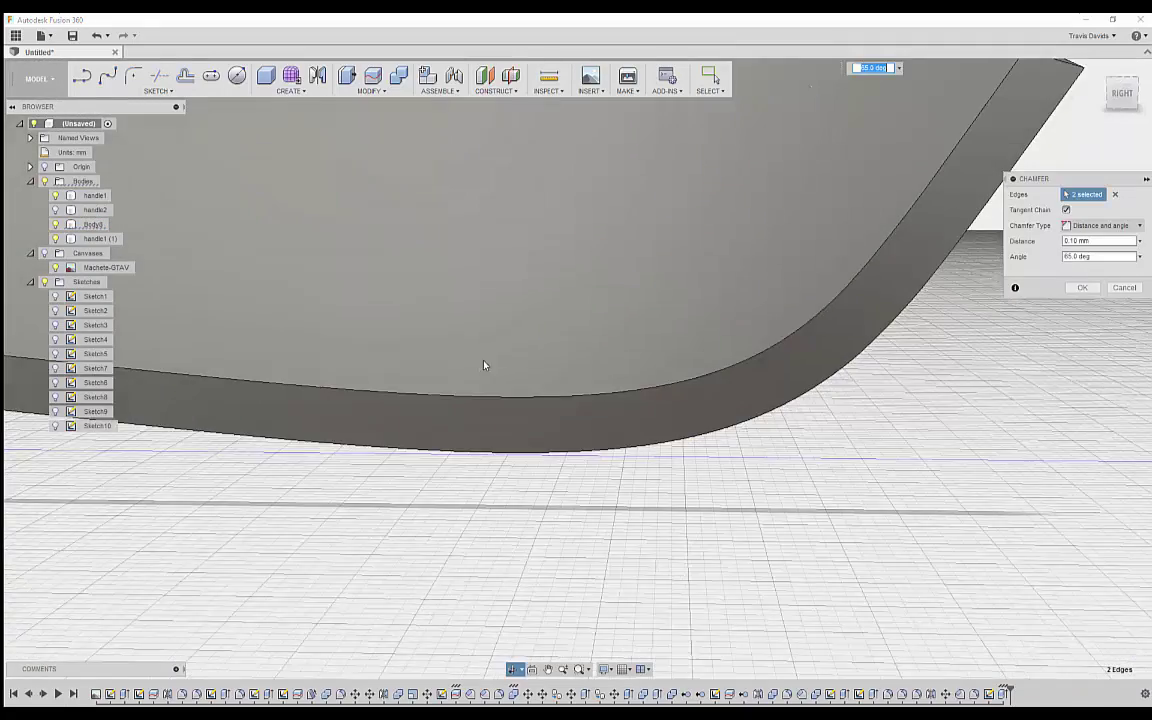
pyautogui.scroll(-5, 458, 298)
pyautogui.scroll(6, 588, 234)
pyautogui.scroll(5, 560, 250)
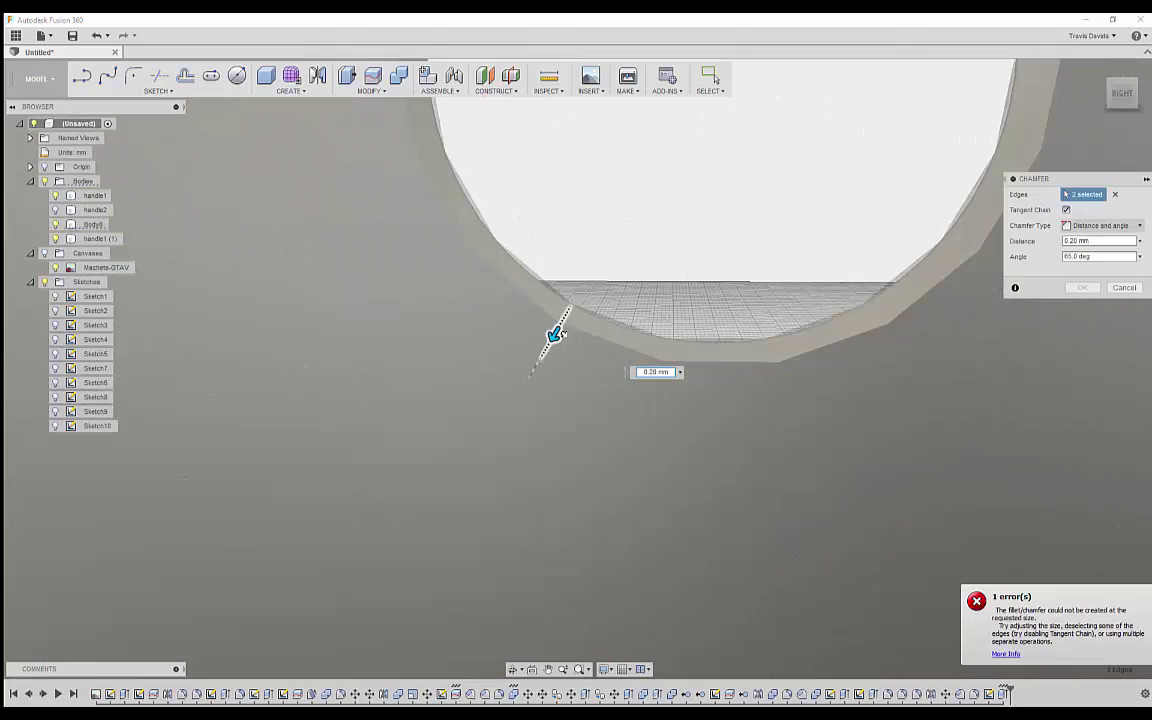
pyautogui.click(672, 355)
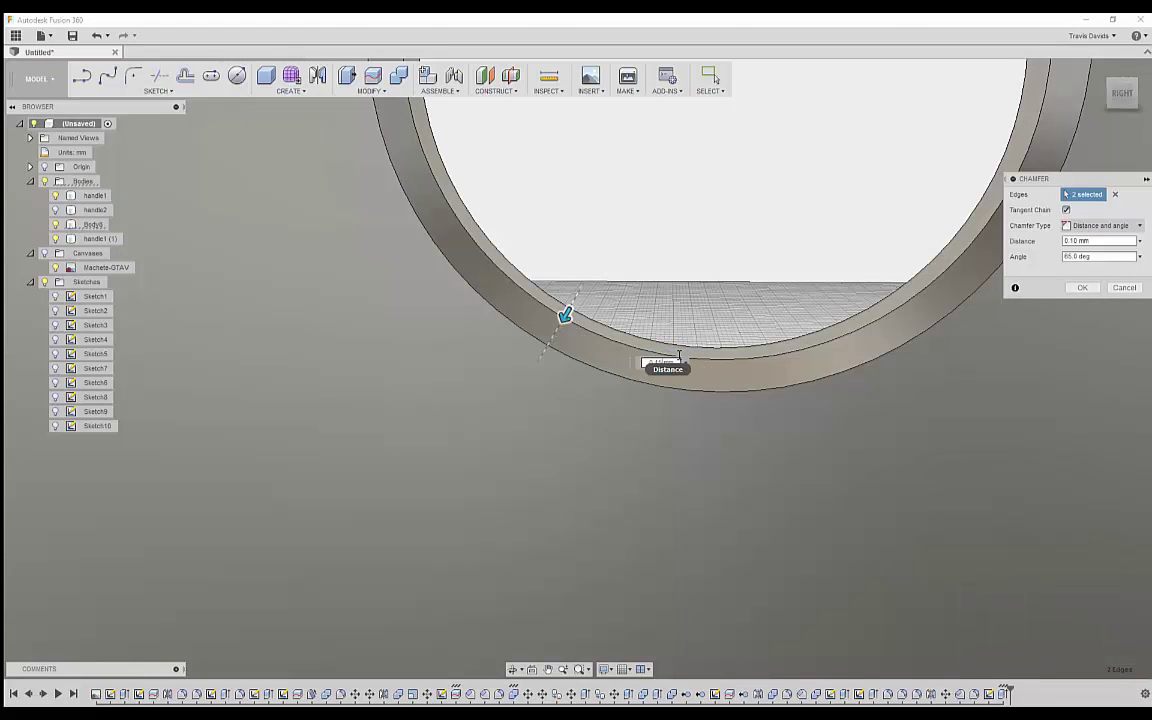
pyautogui.press('BackSpace')
pyautogui.write('5')
pyautogui.scroll(-6, 615, 357)
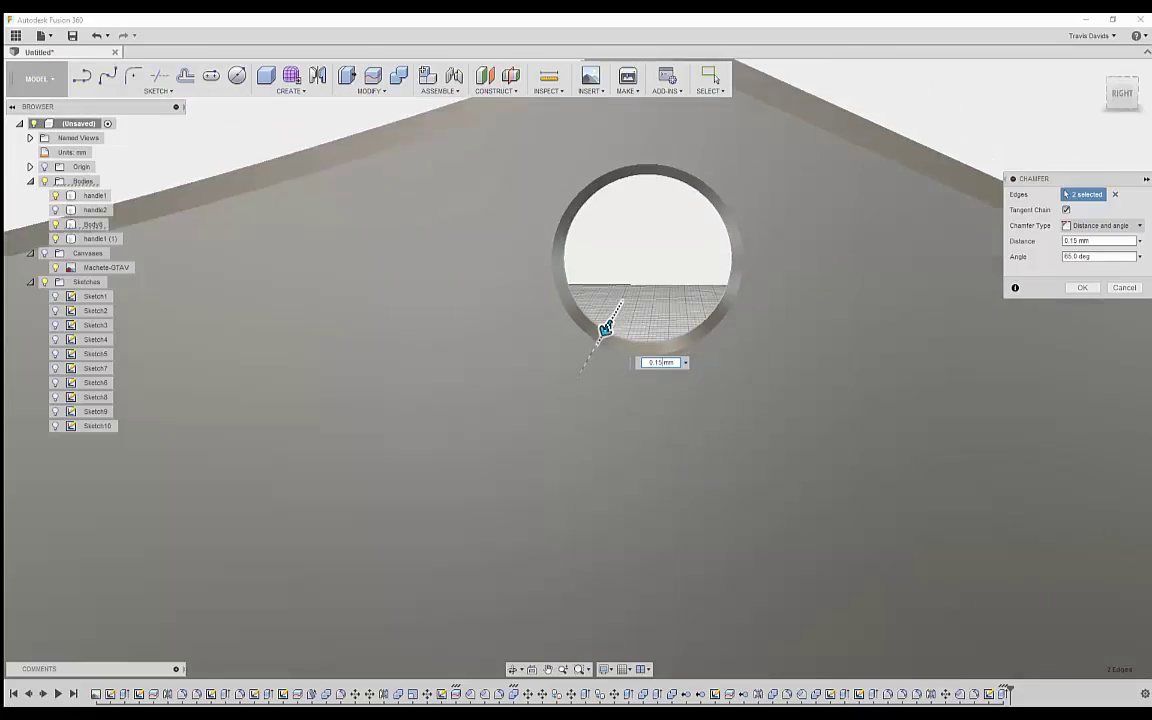
pyautogui.keyDown('shift'); pyautogui.moveTo(602, 262); pyautogui.dragTo(555, 345, button='middle'); pyautogui.keyUp('shift')
pyautogui.scroll(-3, 520, 416)
pyautogui.moveTo(520, 416); pyautogui.dragTo(519, 378, button='middle')
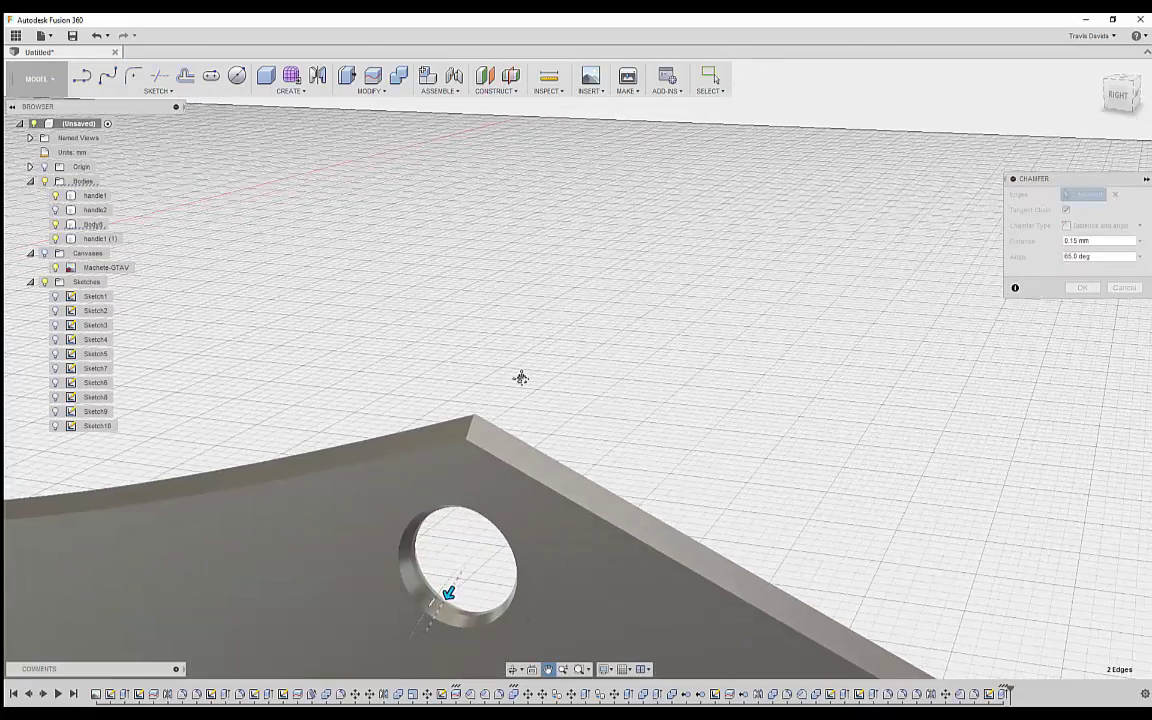
pyautogui.scroll(-4, 503, 418)
pyautogui.keyDown('shift'); pyautogui.moveTo(505, 424); pyautogui.dragTo(553, 388, button='middle'); pyautogui.keyUp('shift')
pyautogui.scroll(-1, 390, 304)
pyautogui.keyDown('shift'); pyautogui.moveTo(390, 304); pyautogui.dragTo(450, 283, button='middle'); pyautogui.keyUp('shift')
pyautogui.click(1080, 288)
pyautogui.scroll(-5, 527, 249)
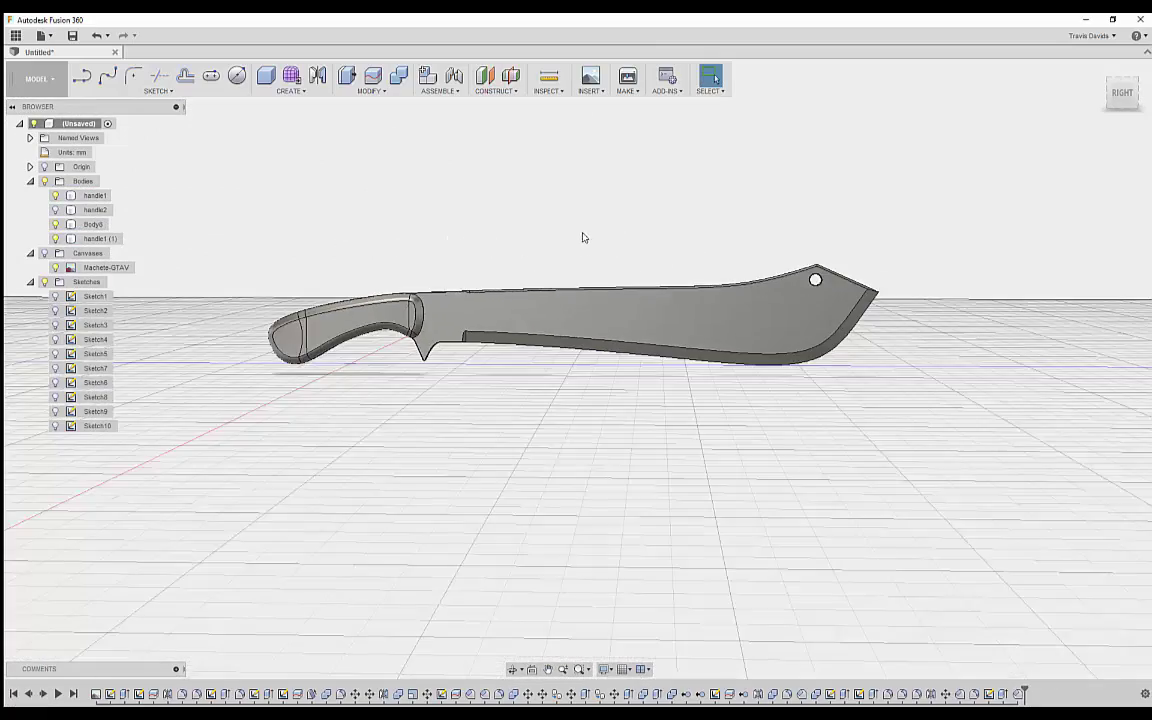
# Examine the whole machete and the chamfered tip hole in the Shaded visual style without edges.
pyautogui.keyDown('shift'); pyautogui.moveTo(584, 237); pyautogui.dragTo(545, 230, button='middle'); pyautogui.keyUp('shift')
pyautogui.click(607, 672)
pyautogui.moveTo(676, 562)
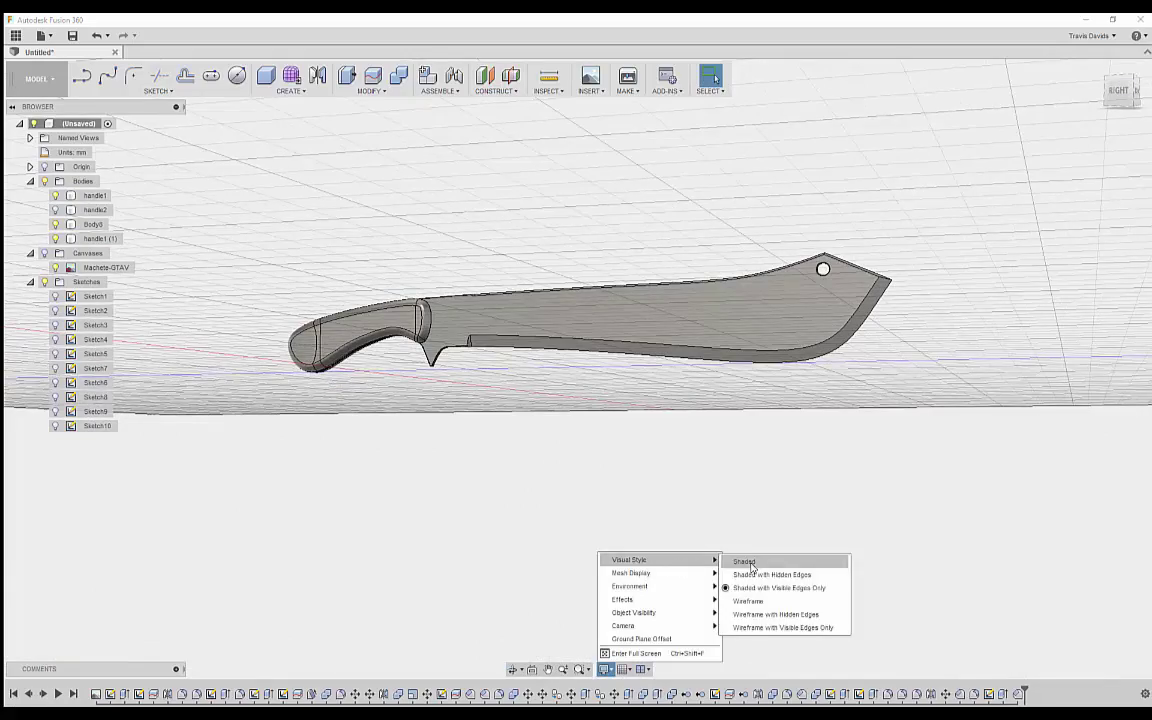
pyautogui.click(745, 560)
pyautogui.moveTo(550, 424)
pyautogui.keyDown('shift'); pyautogui.mouseDown(button='middle')
pyautogui.moveTo(582, 450)
pyautogui.moveTo(494, 424)
pyautogui.moveTo(522, 437)
pyautogui.moveTo(504, 415)
pyautogui.mouseUp(button='middle'); pyautogui.keyUp('shift')
pyautogui.scroll(5, 869, 278)
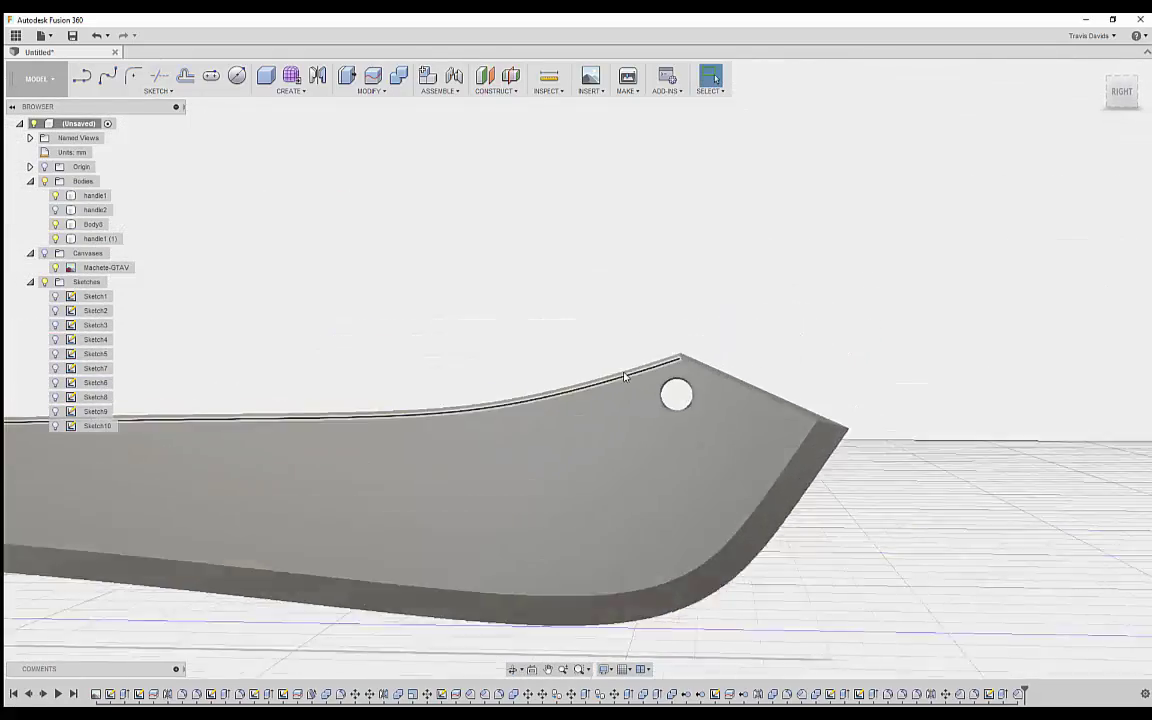
pyautogui.scroll(-8, 502, 316)
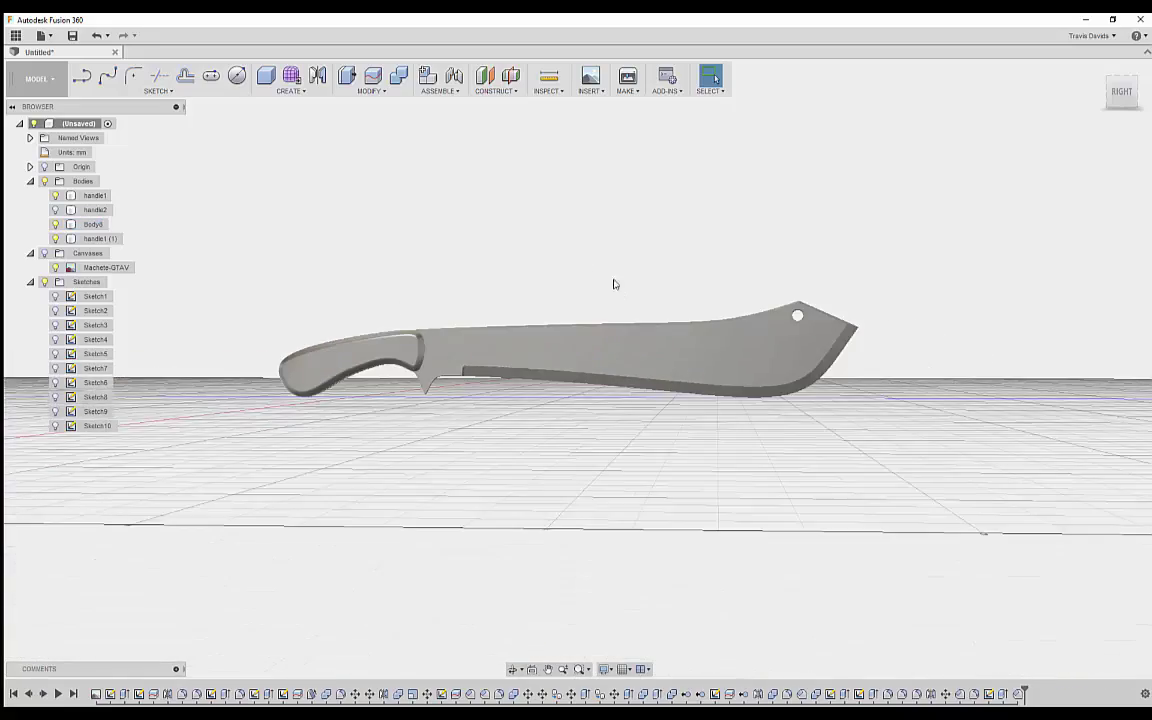
pyautogui.keyDown('shift'); pyautogui.moveTo(615, 283); pyautogui.dragTo(488, 414, button='middle'); pyautogui.keyUp('shift')
# Switch the visual style back to a shaded display that shows the model's edges.
pyautogui.click(606, 669)
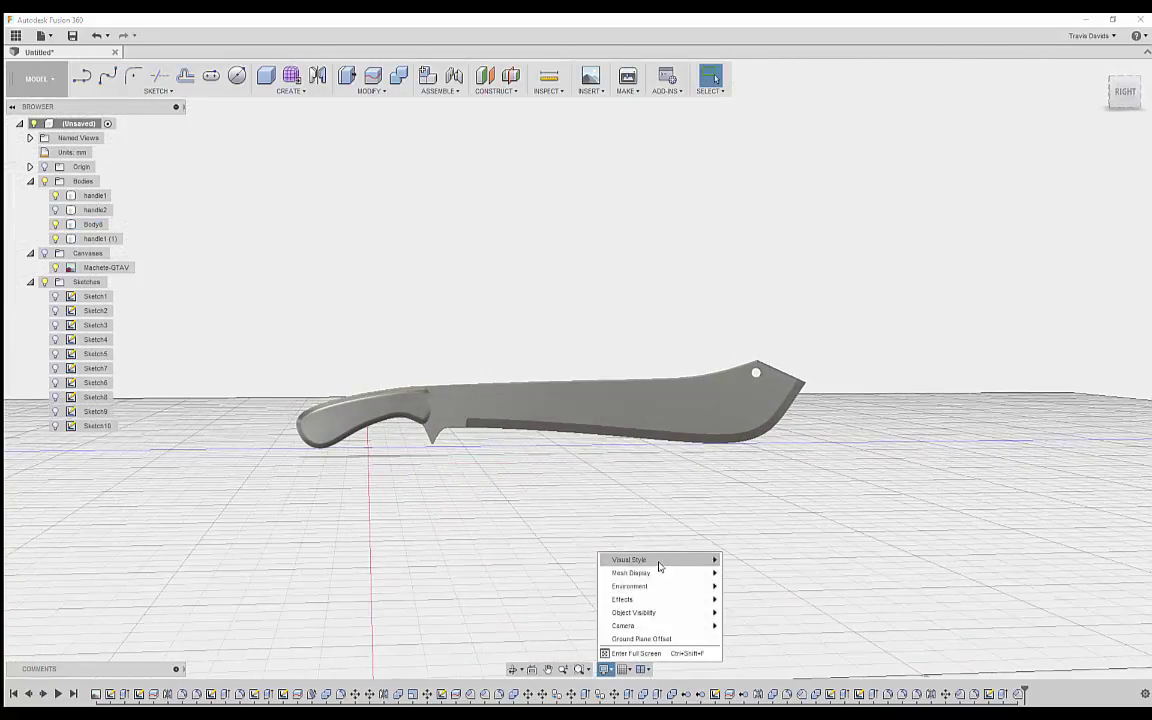
pyautogui.moveTo(659, 567)
pyautogui.click(765, 572)
pyautogui.moveTo(591, 522)
pyautogui.keyDown('shift'); pyautogui.mouseDown(button='middle')
pyautogui.moveTo(568, 506)
pyautogui.moveTo(550, 533)
pyautogui.moveTo(524, 455)
pyautogui.mouseUp(button='middle'); pyautogui.keyUp('shift')
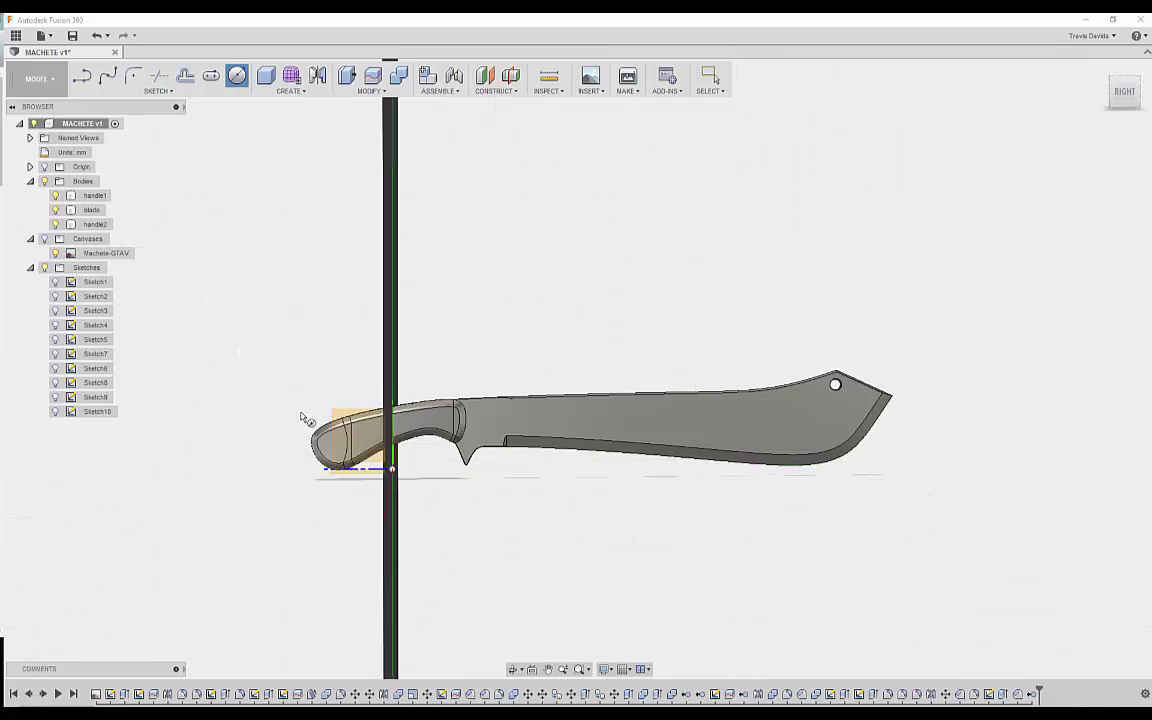
# Start a sketch on the side-view origin plane, show the reference canvas and draw a circle over the handle rivet nearest the guard.
pyautogui.click(302, 415)
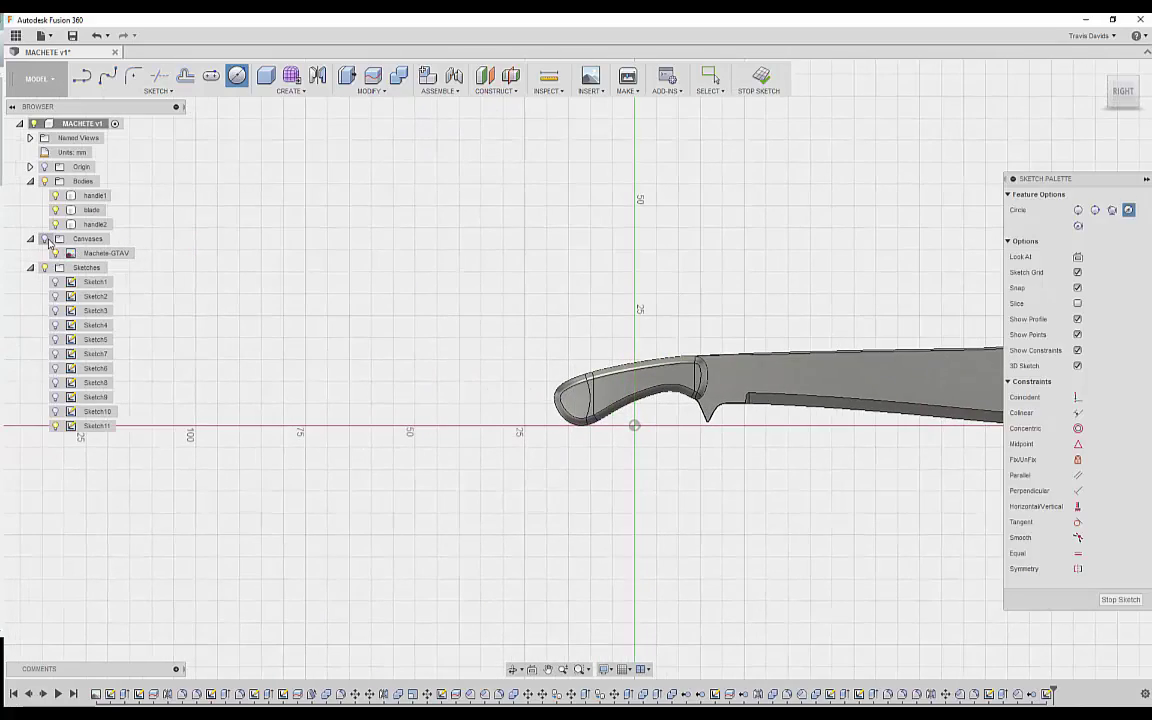
pyautogui.moveTo(696, 377); pyautogui.dragTo(535, 393, button='middle')
pyautogui.scroll(10, 535, 393)
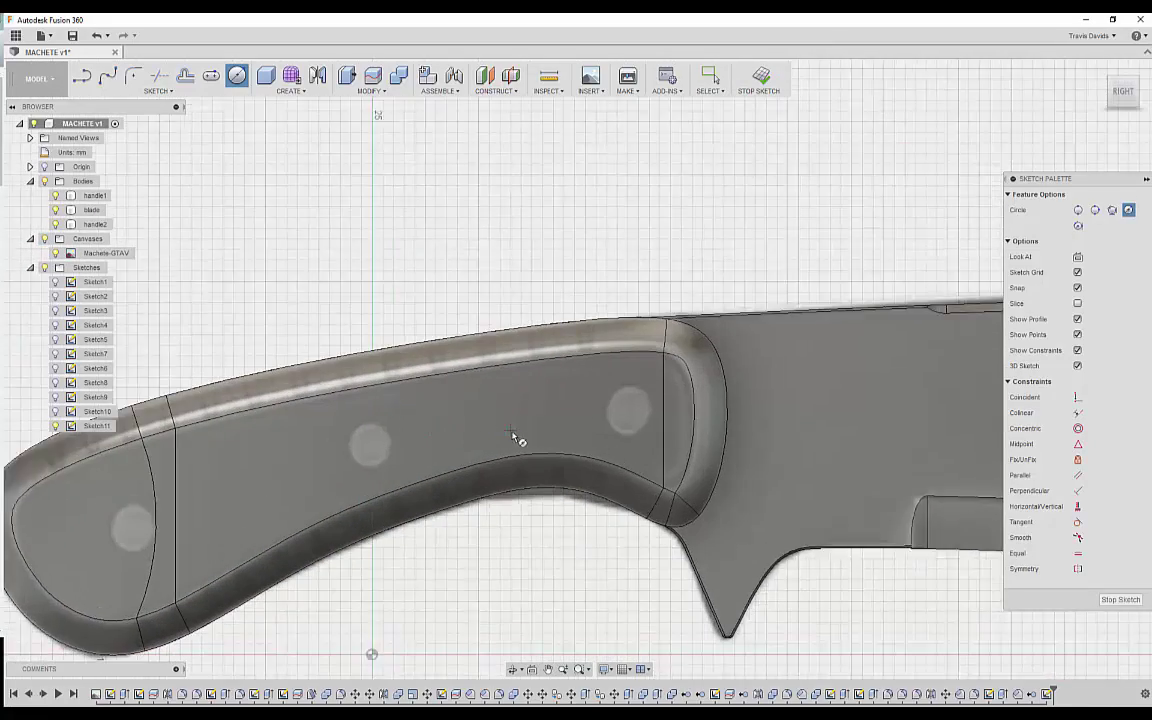
pyautogui.scroll(2, 641, 413)
pyautogui.click(640, 405)
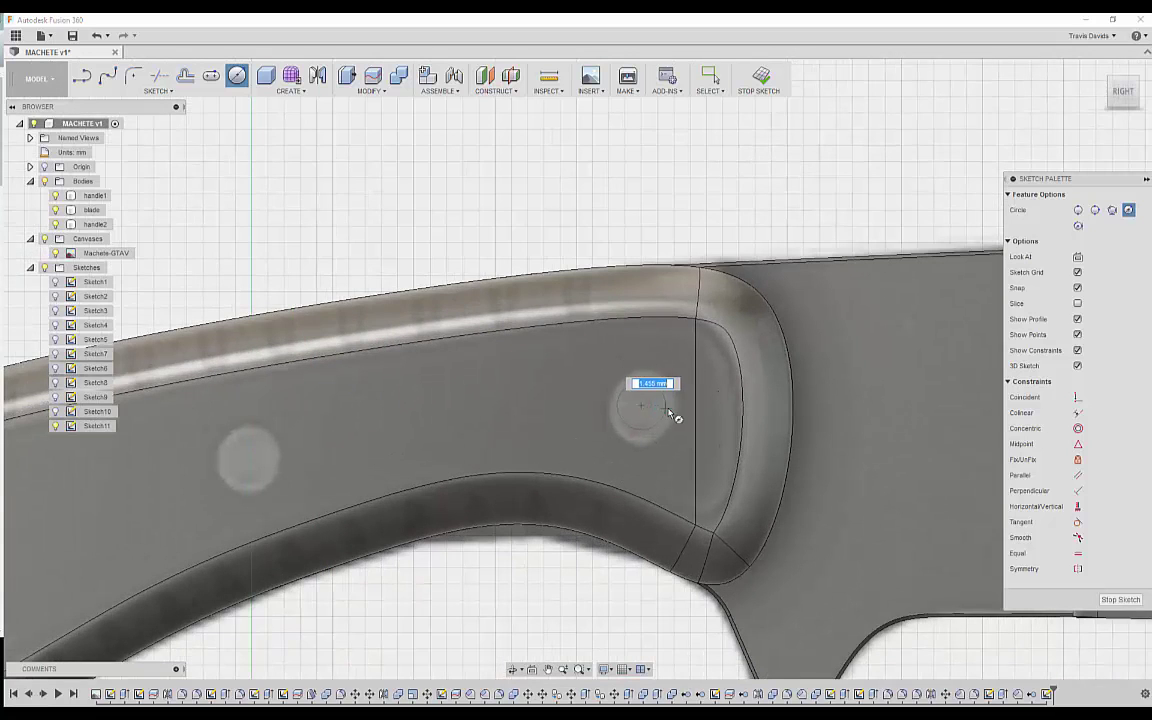
pyautogui.click(680, 410)
pyautogui.moveTo(310, 247); pyautogui.dragTo(470, 242, button='middle')
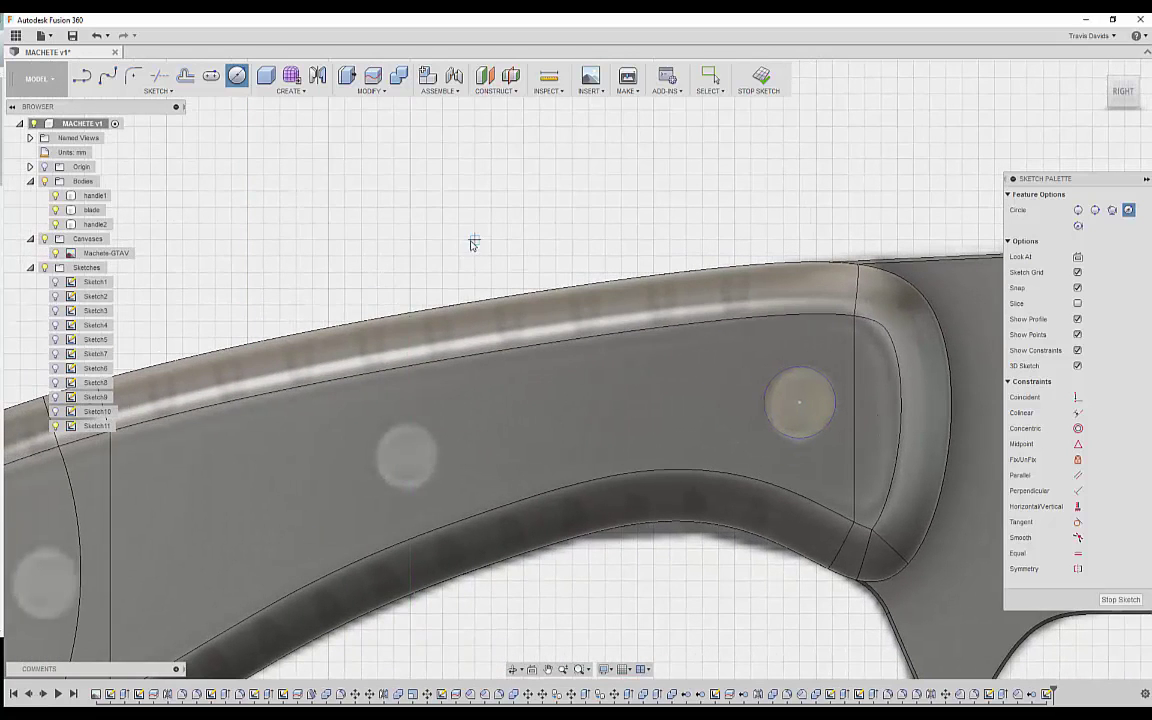
# End the Circle command, copy the rivet circle and move the copy over the rivet near the pommel.
pyautogui.rightClick(474, 240)
pyautogui.click(521, 242)
pyautogui.click(797, 438)
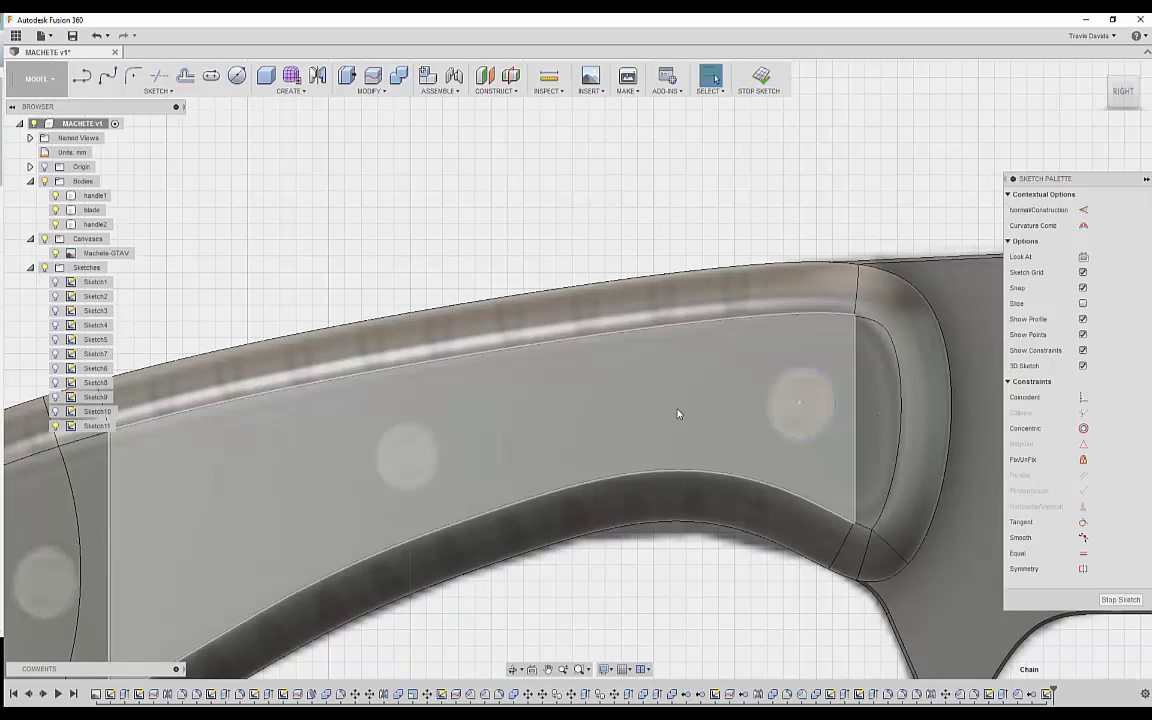
pyautogui.scroll(-4, 650, 395)
pyautogui.press('m')
pyautogui.moveTo(726, 385); pyautogui.dragTo(405, 461)
pyautogui.click(1082, 381)
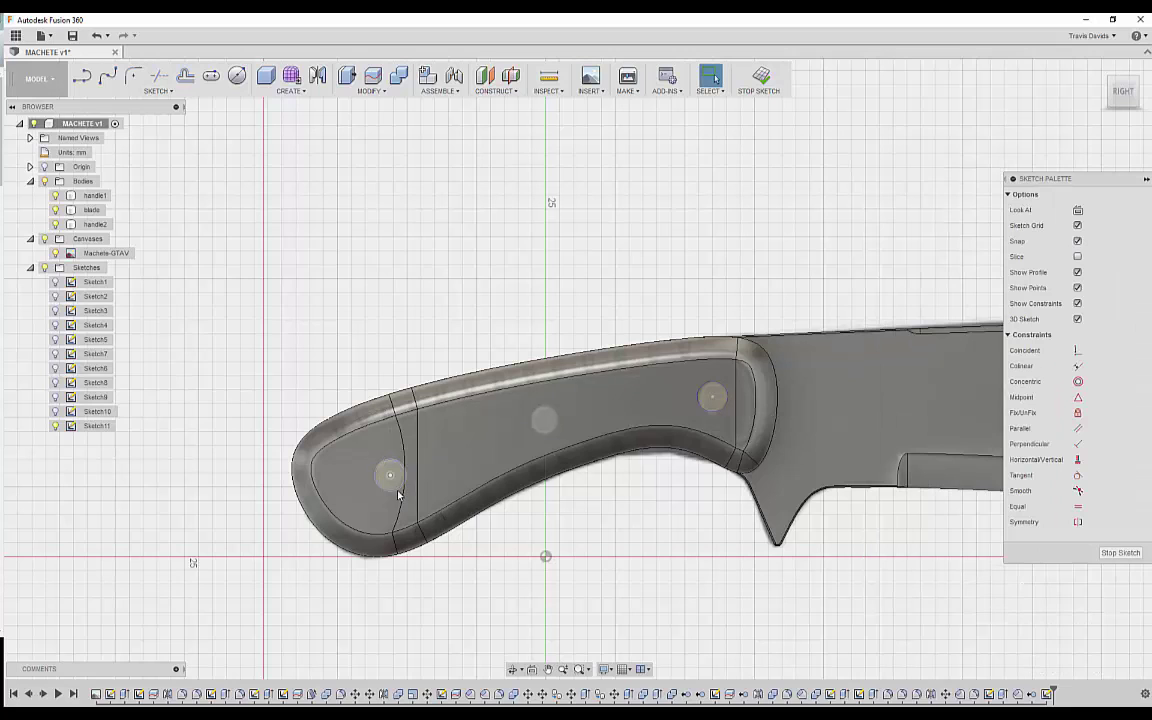
# Paste another copy of the rivet circle and move it onto the middle handle rivet.
pyautogui.click(558, 455)
pyautogui.hotkey('ctrl', 'v')
pyautogui.moveTo(404, 463); pyautogui.dragTo(559, 404)
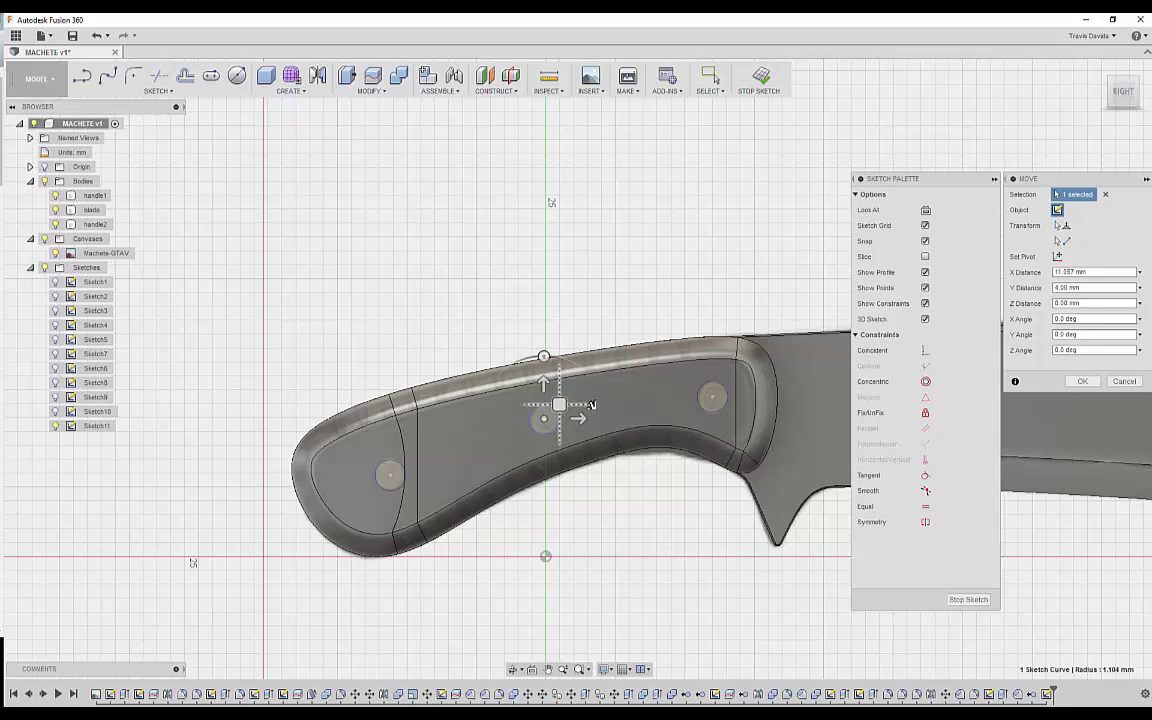
pyautogui.click(1081, 381)
# Try to cut the three rivet circles through both handle scales with a symmetric 10 mm extrusion.
pyautogui.moveTo(363, 291)
pyautogui.keyDown('shift'); pyautogui.mouseDown(button='middle')
pyautogui.moveTo(452, 442)
pyautogui.moveTo(640, 470)
pyautogui.moveTo(594, 485)
pyautogui.mouseUp(button='middle'); pyautogui.keyUp('shift')
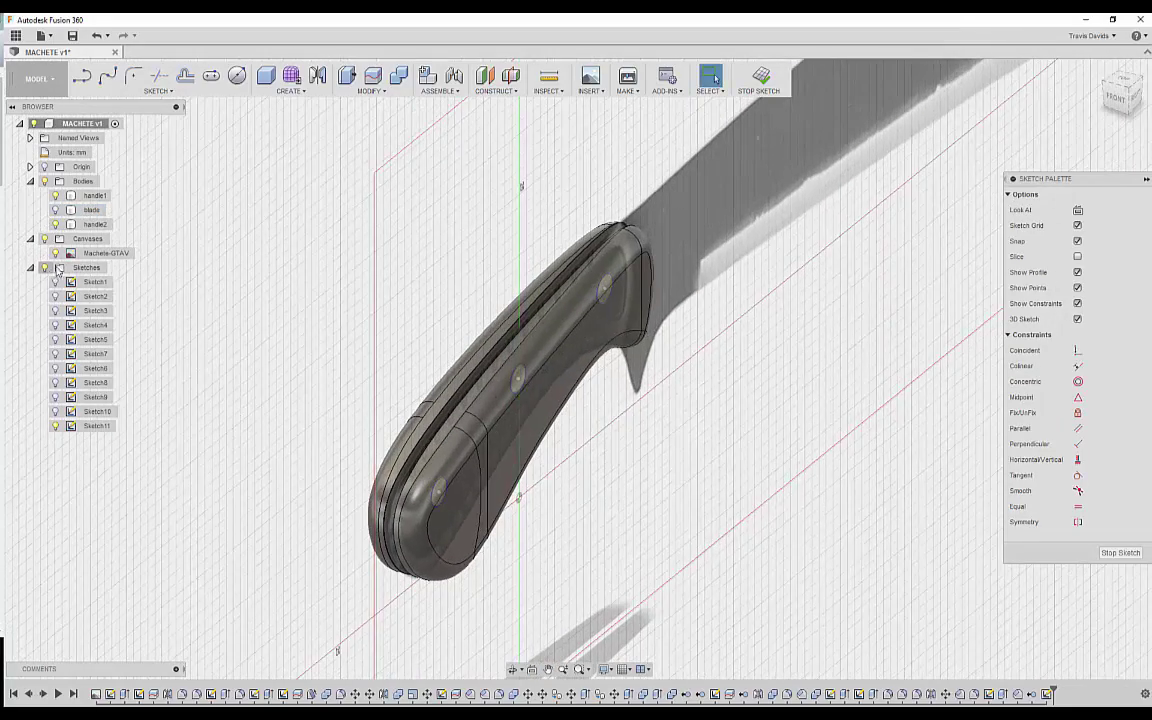
pyautogui.click(44, 181)
pyautogui.scroll(5, 448, 525)
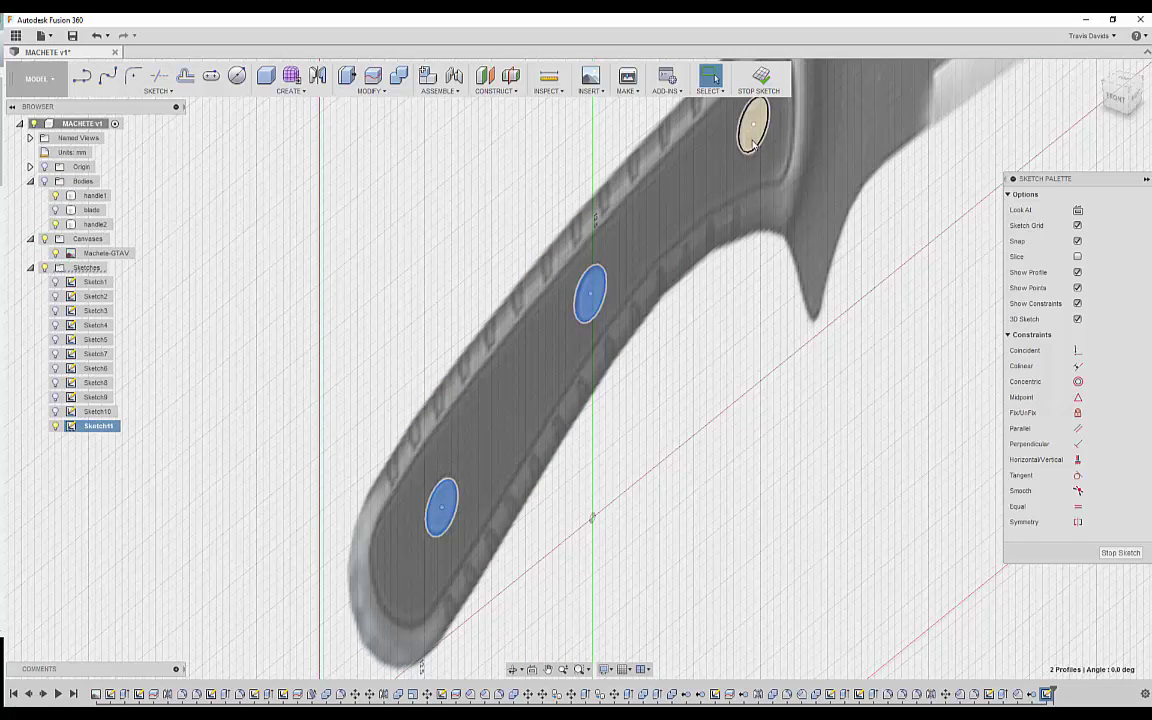
pyautogui.click(44, 181)
pyautogui.keyDown('shift'); pyautogui.moveTo(234, 249); pyautogui.dragTo(555, 337, button='middle'); pyautogui.keyUp('shift')
pyautogui.rightClick(665, 363)
pyautogui.click(656, 441)
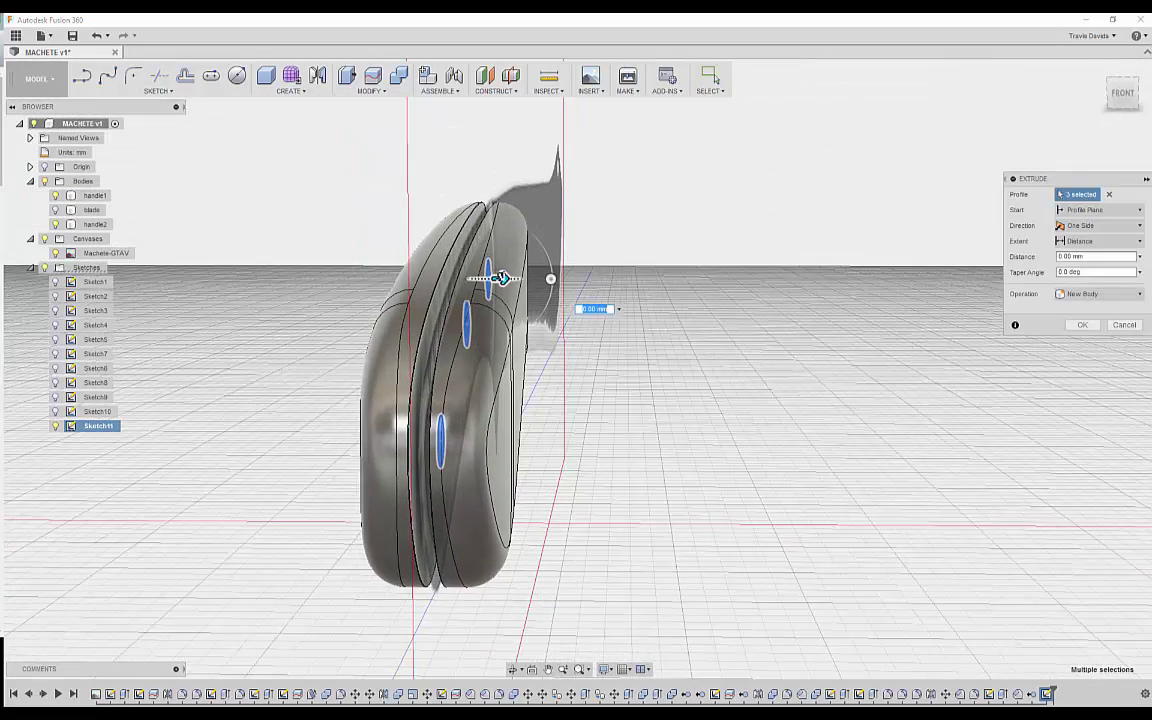
pyautogui.moveTo(502, 278); pyautogui.dragTo(678, 279)
pyautogui.click(1096, 295)
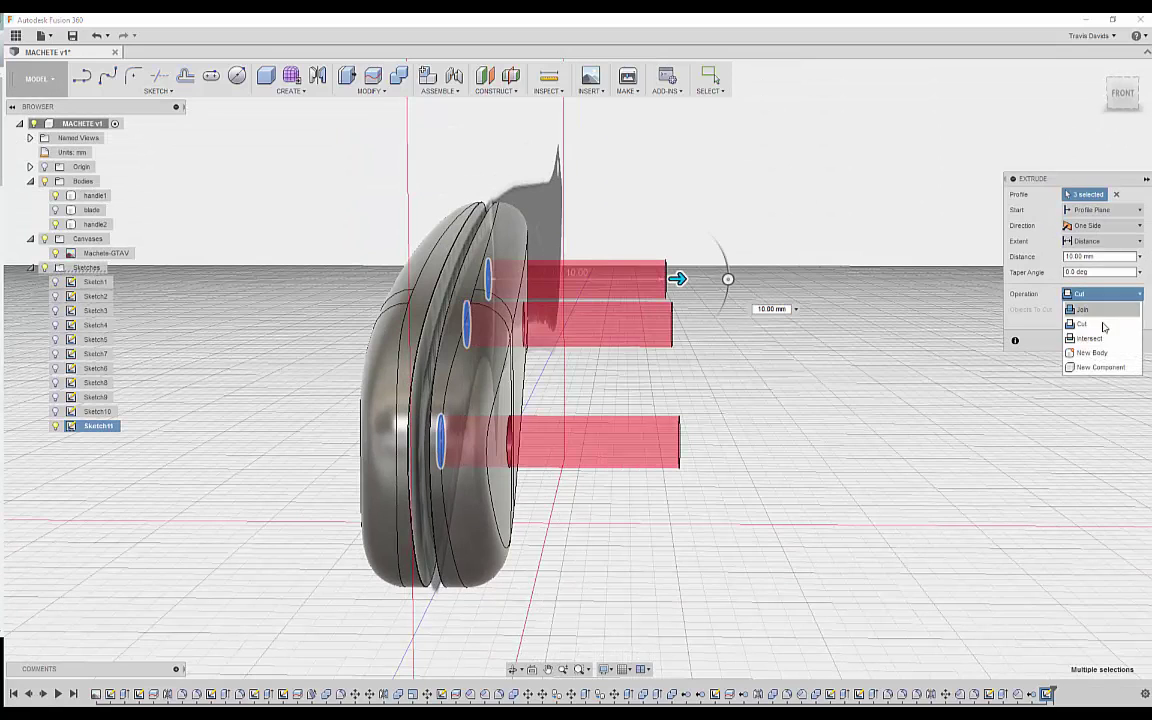
pyautogui.click(1102, 294)
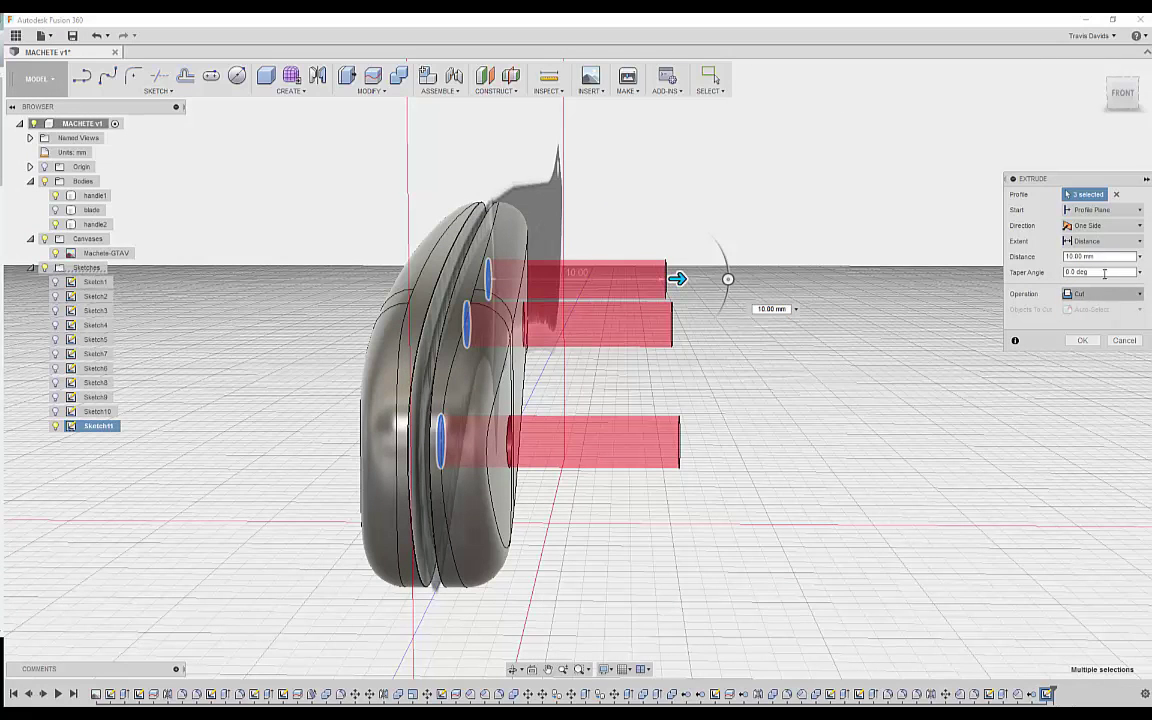
pyautogui.click(1093, 226)
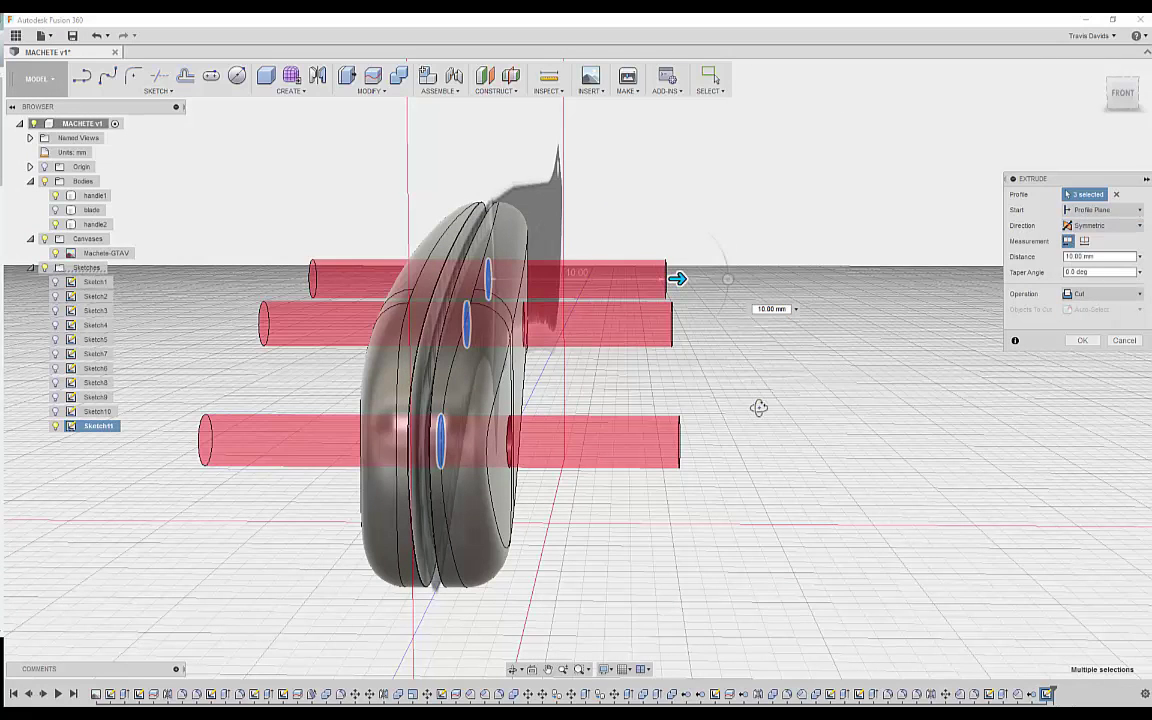
pyautogui.keyDown('shift'); pyautogui.moveTo(761, 406); pyautogui.dragTo(695, 409, button='middle'); pyautogui.keyUp('shift')
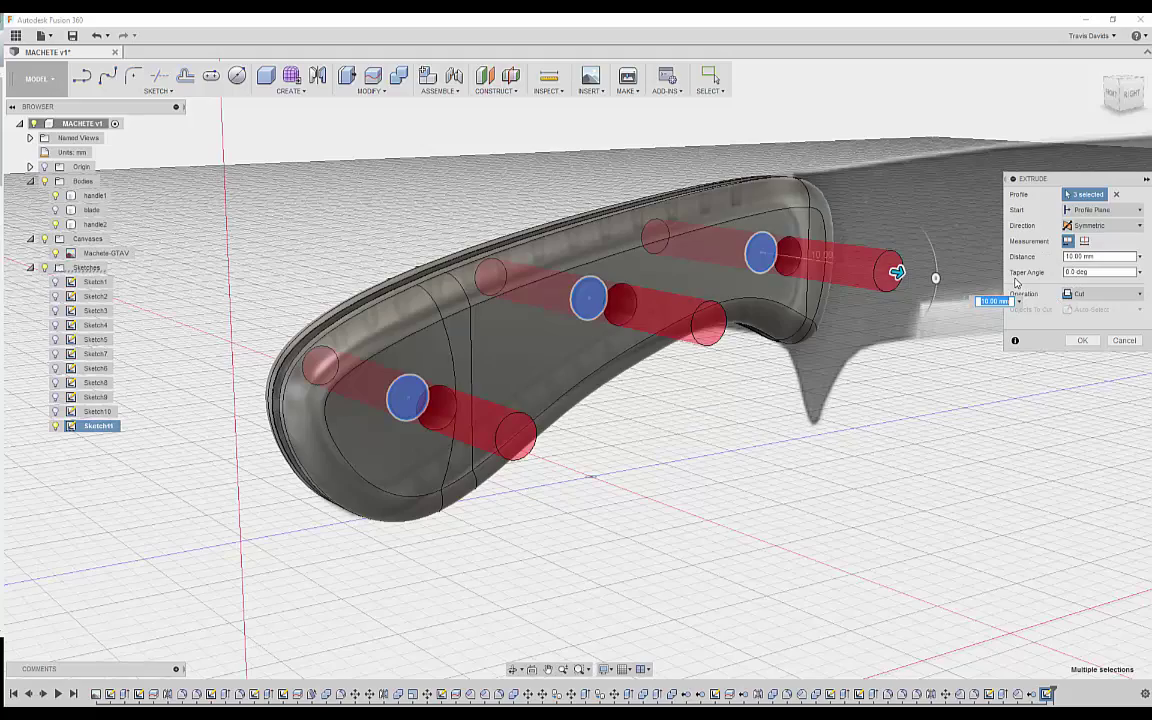
pyautogui.click(1083, 342)
pyautogui.keyDown('shift'); pyautogui.moveTo(738, 458); pyautogui.dragTo(440, 500, button='middle'); pyautogui.keyUp('shift')
pyautogui.scroll(3, 289, 416)
pyautogui.moveTo(440, 500); pyautogui.dragTo(391, 391, button='middle')
pyautogui.click(237, 76)
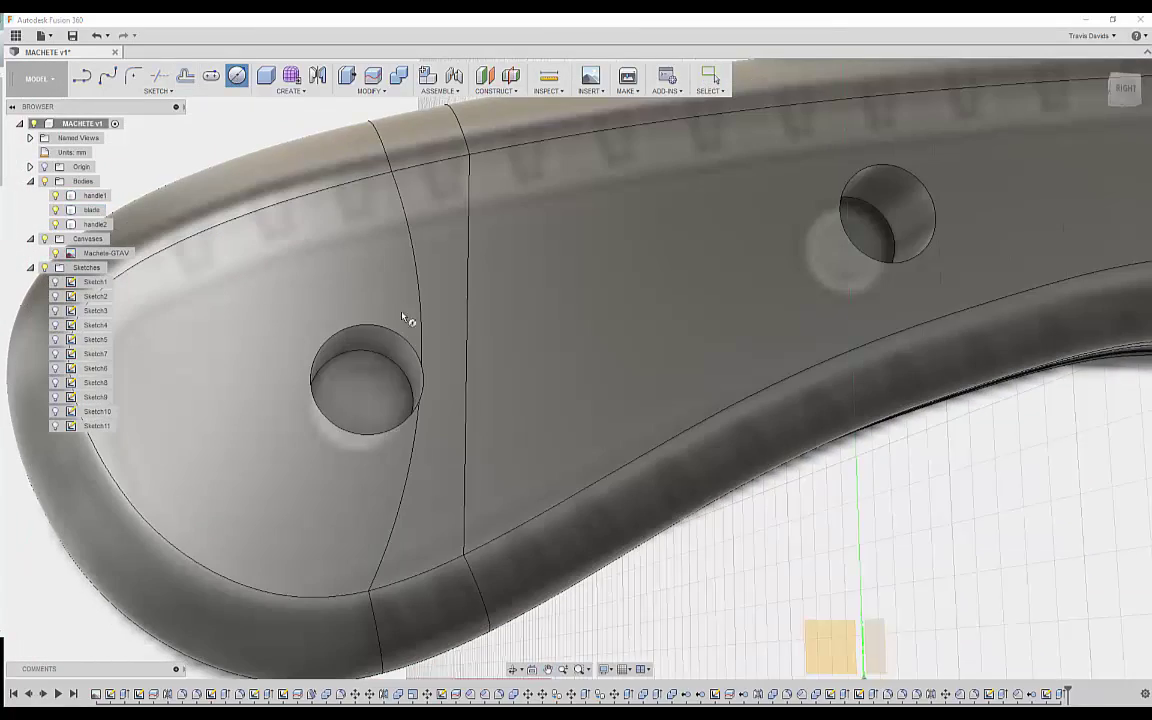
pyautogui.click(370, 388)
pyautogui.click(848, 590)
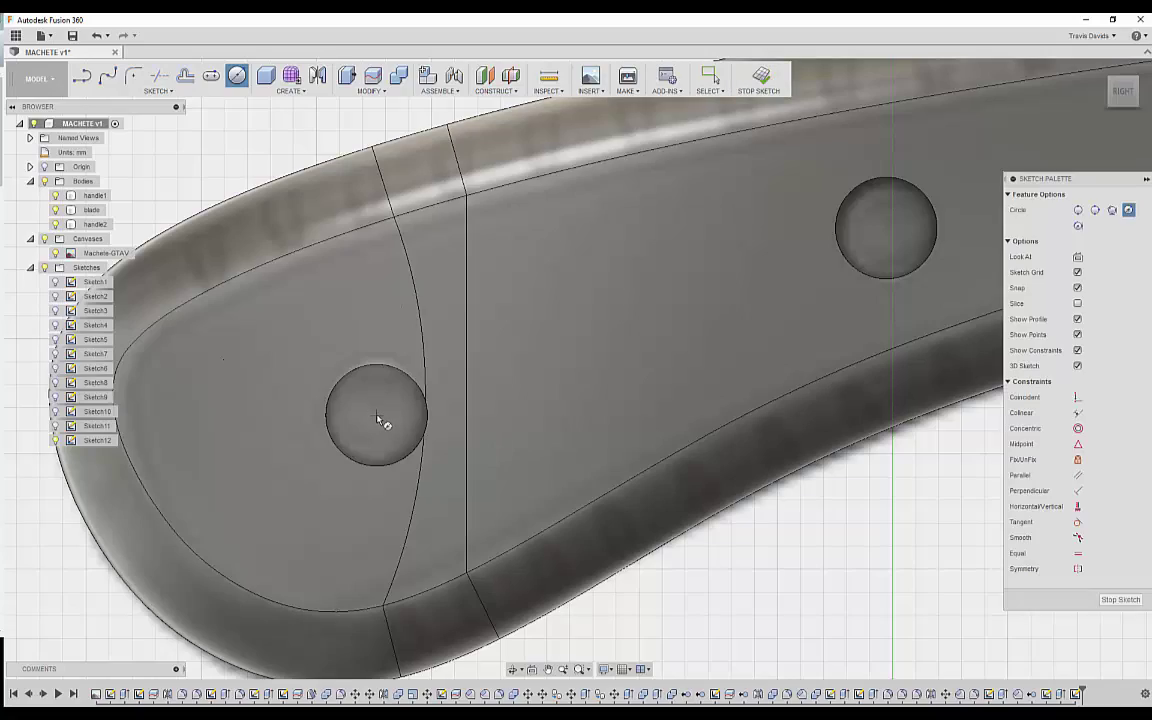
pyautogui.press('Escape')
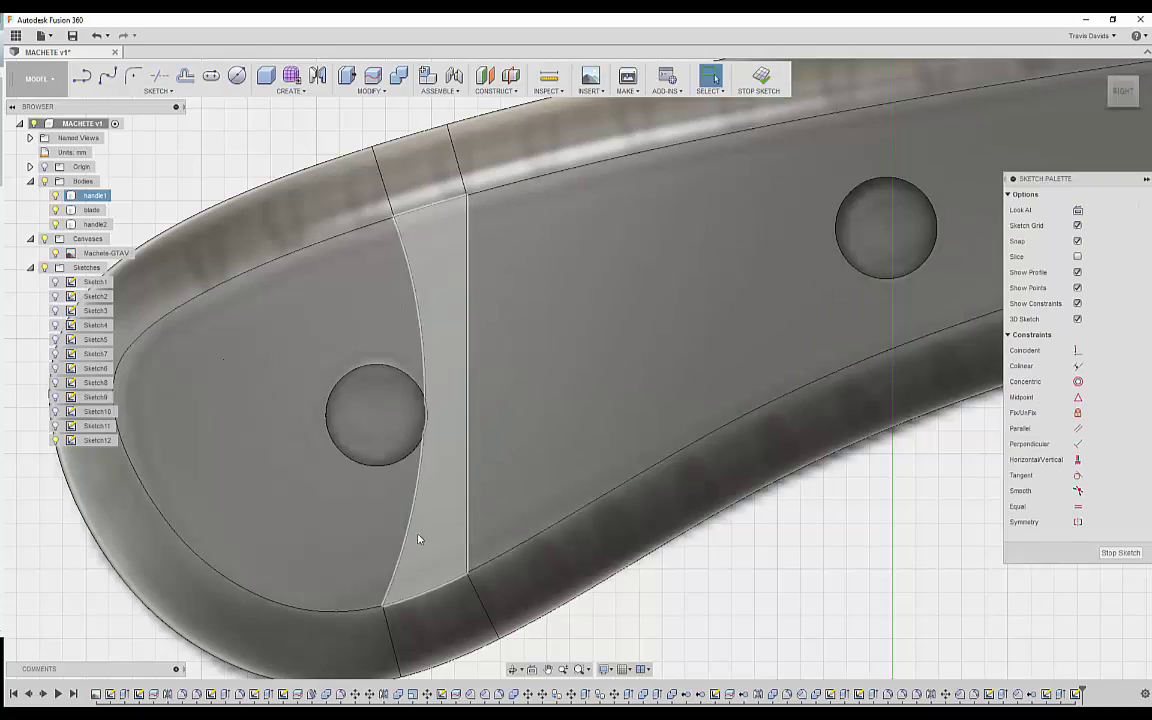
pyautogui.scroll(-5, 528, 520)
pyautogui.moveTo(662, 583)
pyautogui.keyDown('shift'); pyautogui.mouseDown(button='middle')
pyautogui.moveTo(715, 565)
pyautogui.moveTo(681, 525)
pyautogui.mouseUp(button='middle'); pyautogui.keyUp('shift')
pyautogui.hotkey('ctrl', 'z')
pyautogui.moveTo(563, 568); pyautogui.dragTo(431, 456, button='middle')
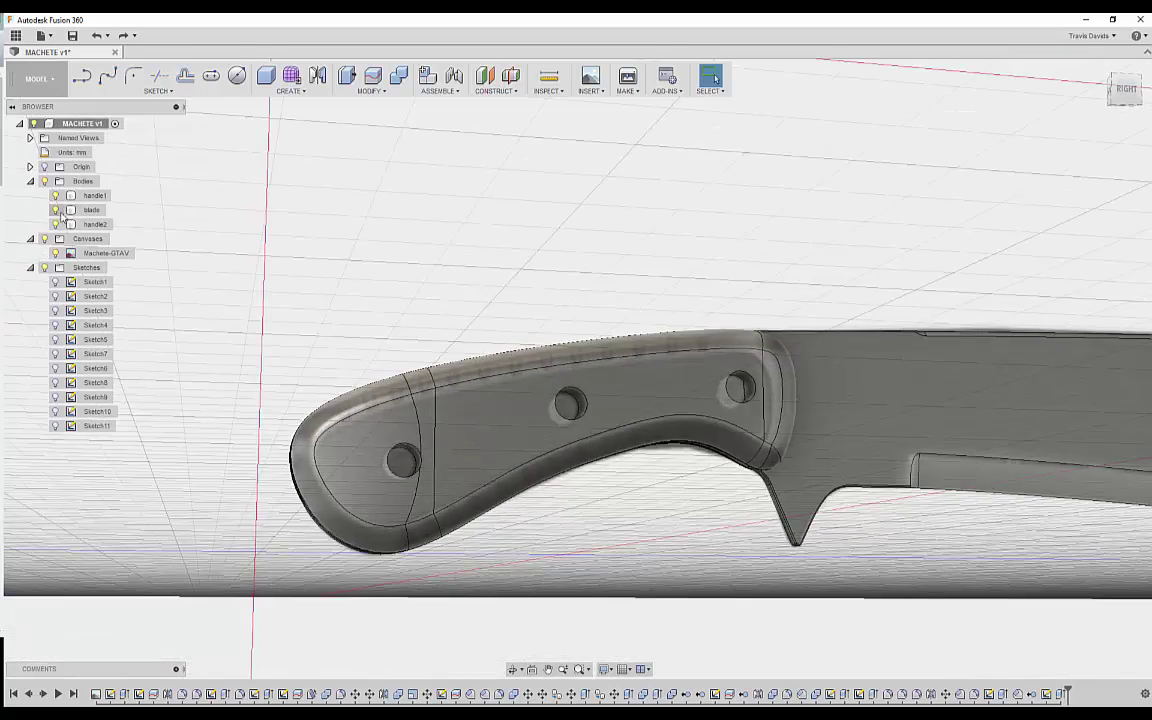
# Hide the blade, reopen the rivet sketch and try offsetting the pommel rivet circle inward by about 0.11 mm.
pyautogui.scroll(6, 500, 490)
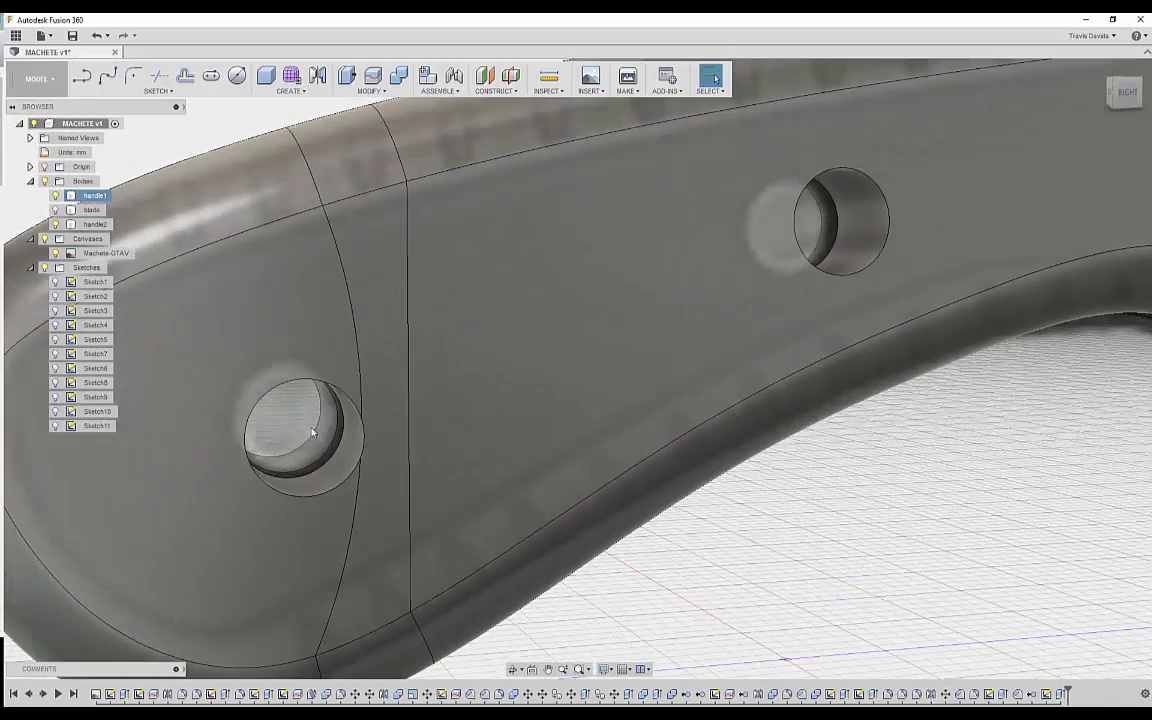
pyautogui.scroll(-10, 312, 432)
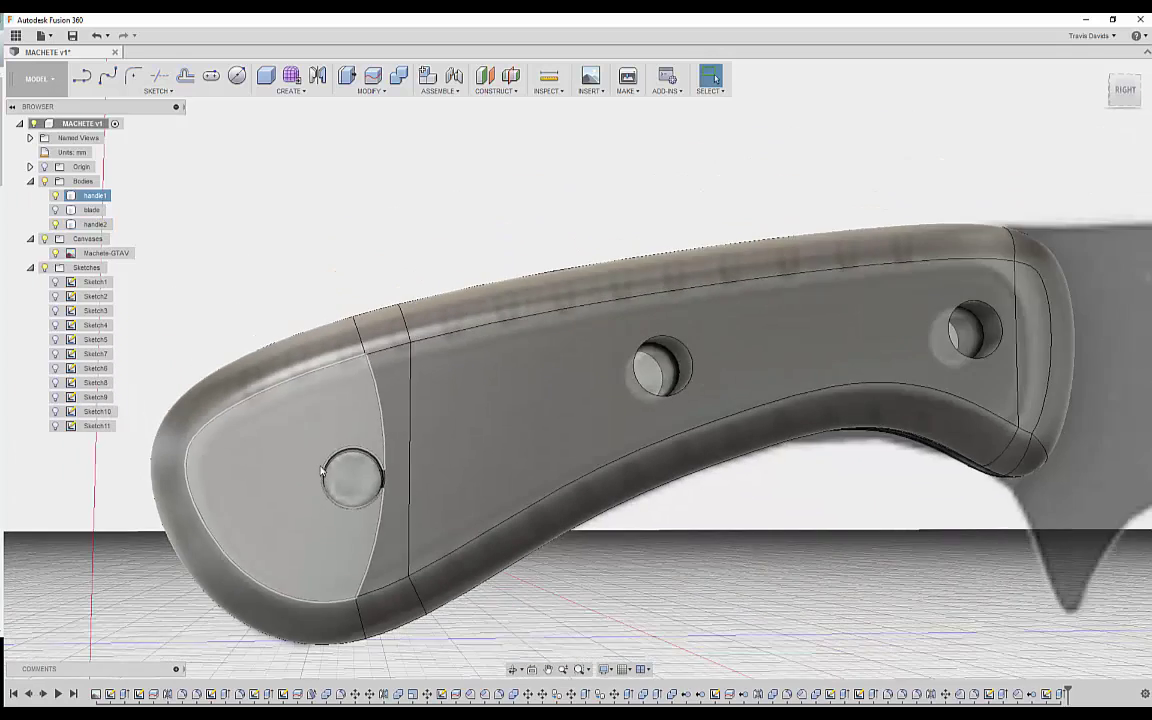
pyautogui.scroll(-3, 322, 470)
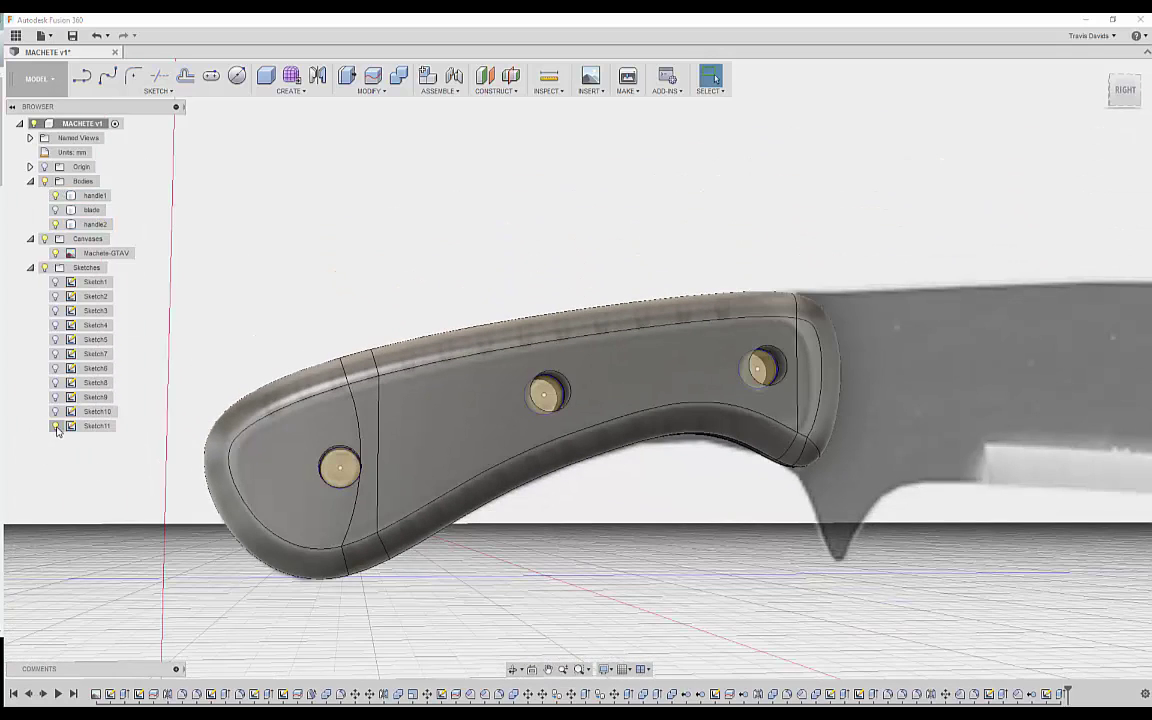
pyautogui.click(90, 428)
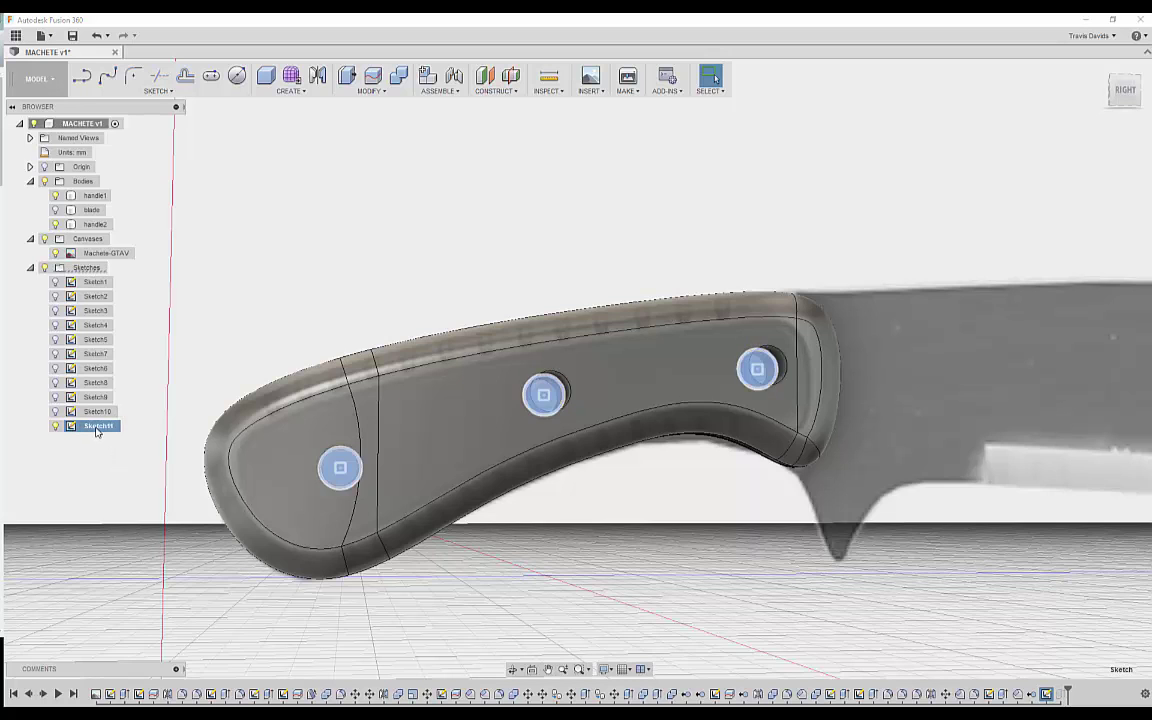
pyautogui.doubleClick(97, 428)
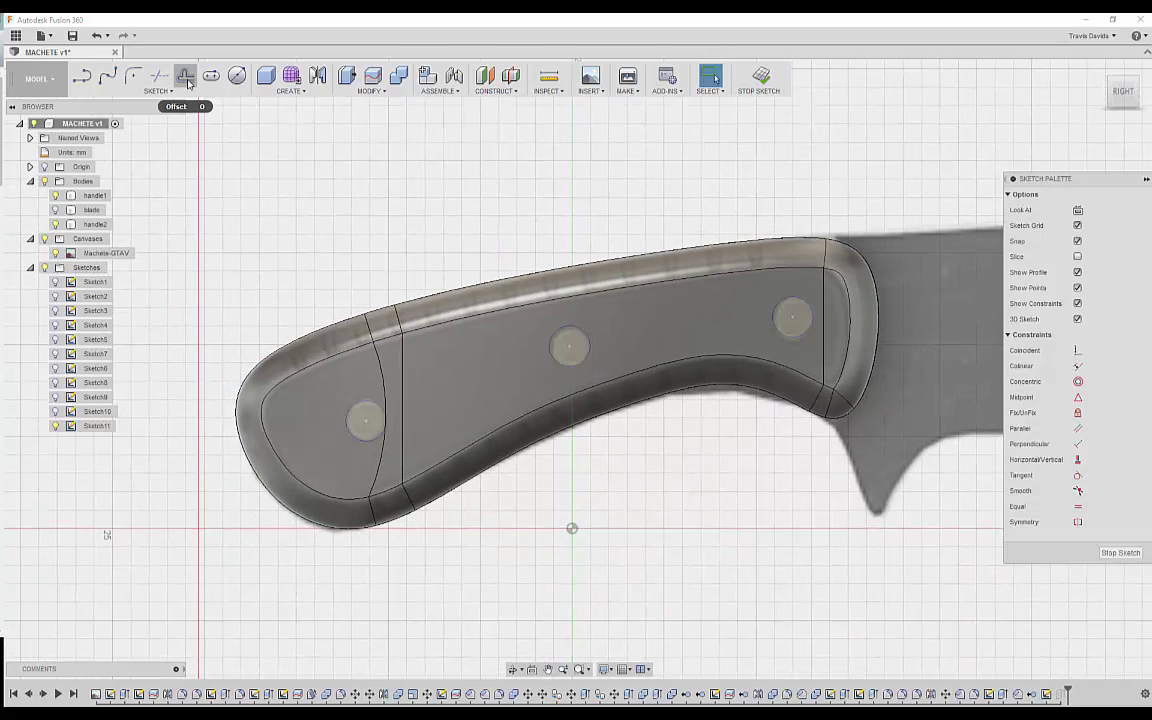
pyautogui.click(186, 79)
pyautogui.click(375, 444)
pyautogui.scroll(2, 375, 444)
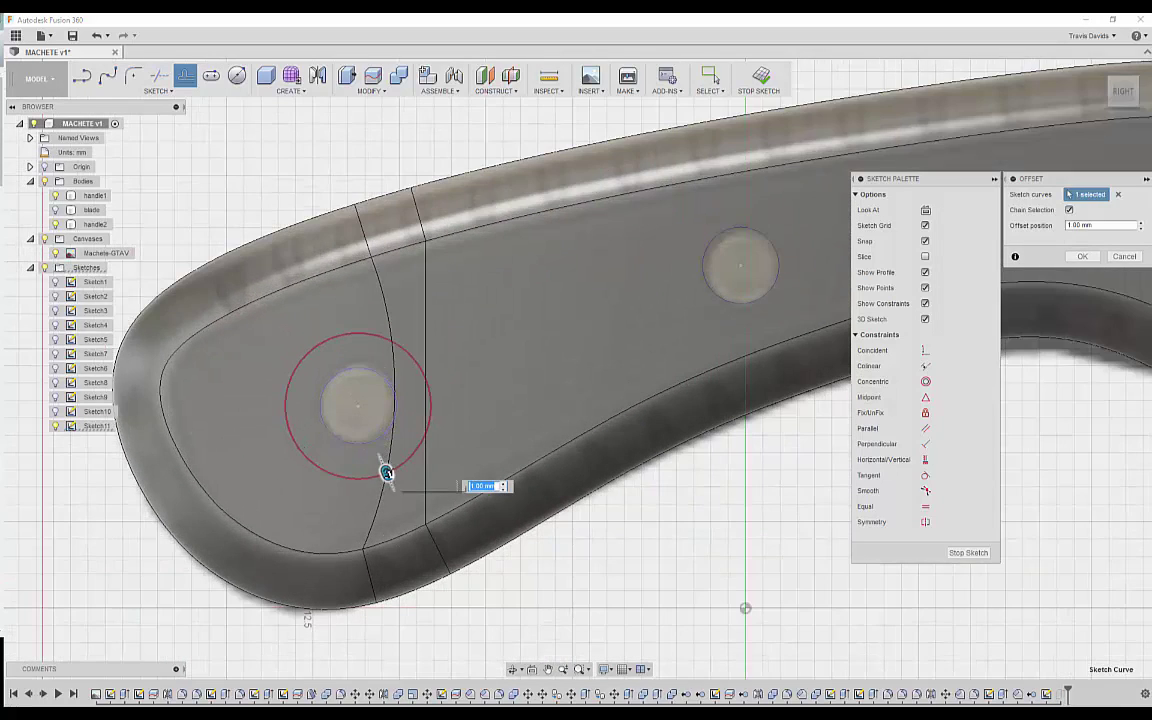
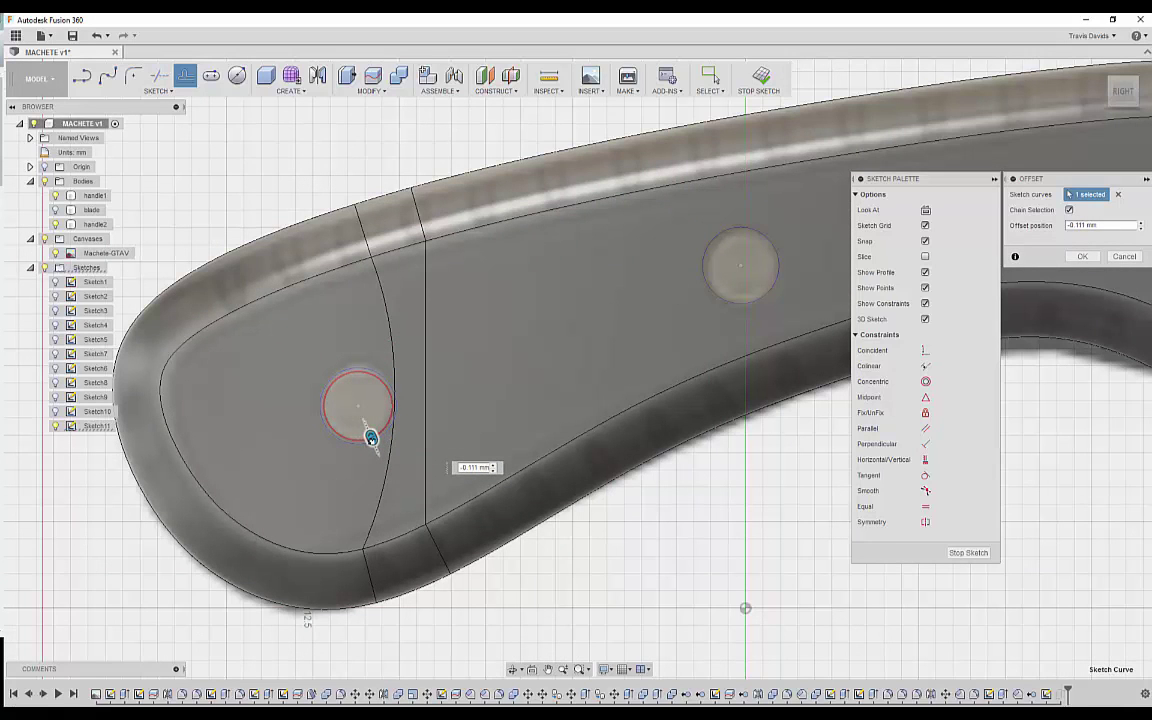
pyautogui.press('Return')
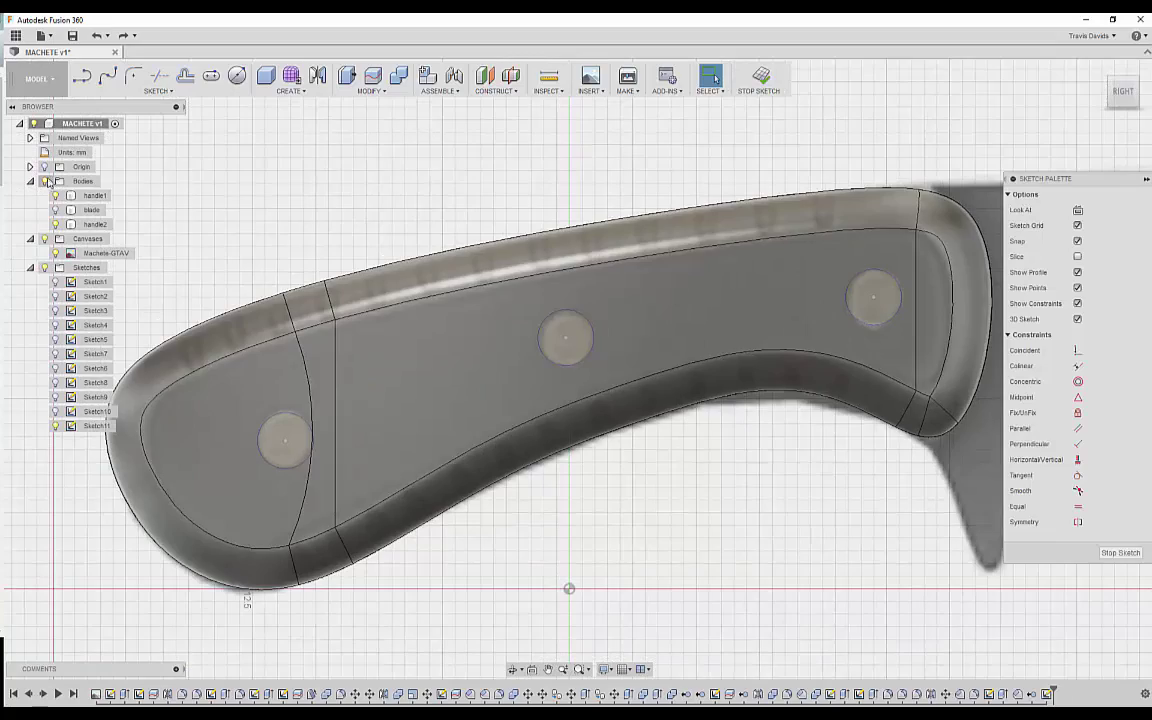
# Extrude the three rivet circles symmetrically by 3 mm as new bodies, hiding the existing bodies while selecting the profiles.
pyautogui.click(47, 182)
pyautogui.keyDown('shift'); pyautogui.moveTo(238, 204); pyautogui.dragTo(282, 240, button='middle'); pyautogui.keyUp('shift')
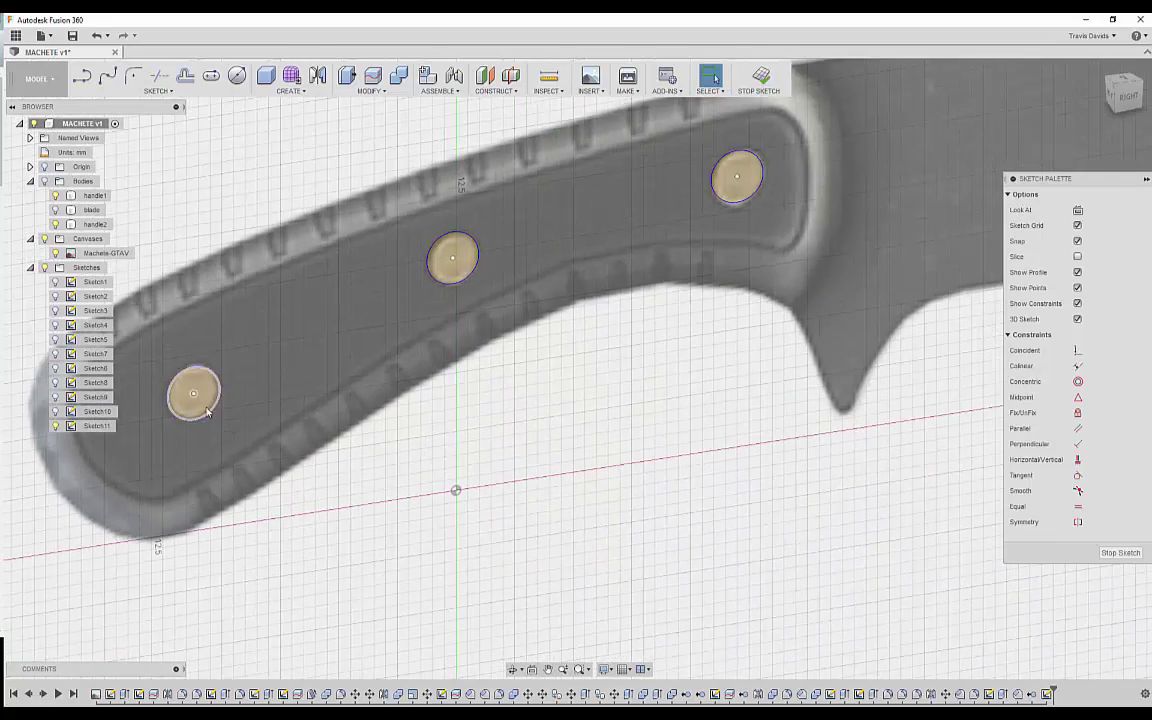
pyautogui.click(206, 405)
pyautogui.keyDown('ctrl'); pyautogui.click(737, 177); pyautogui.keyUp('ctrl')
pyautogui.scroll(-5, 617, 399)
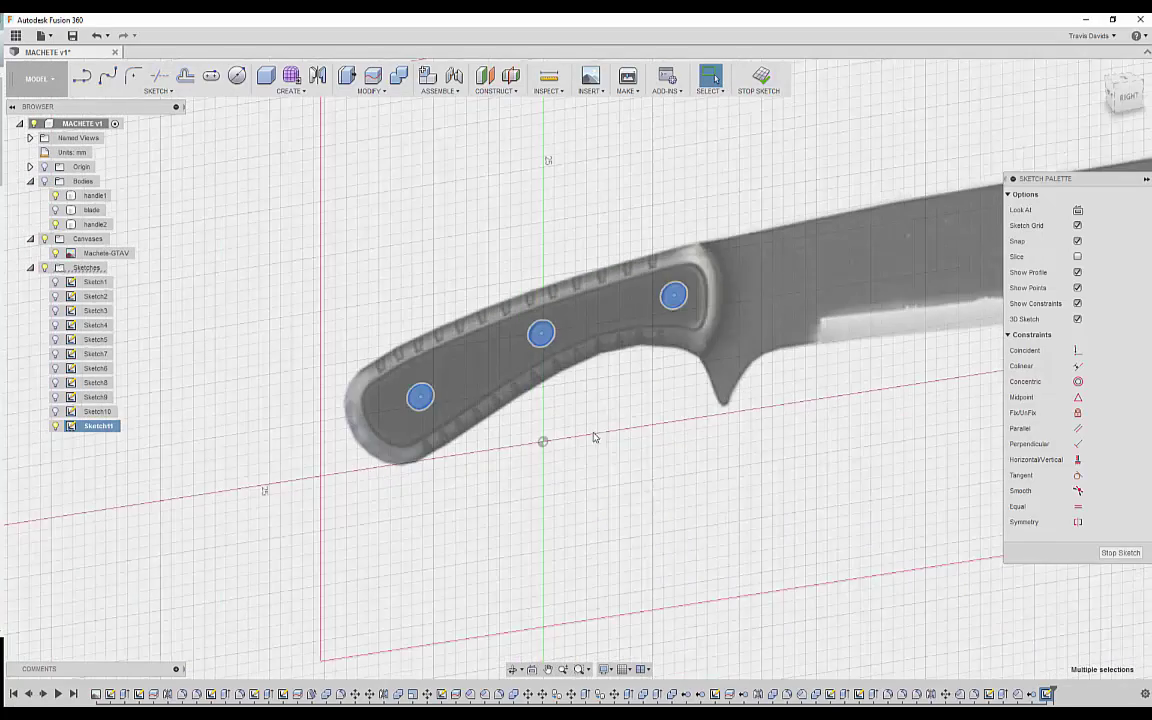
pyautogui.keyDown('shift'); pyautogui.moveTo(577, 531); pyautogui.dragTo(650, 560, button='middle'); pyautogui.keyUp('shift')
pyautogui.click(44, 182)
pyautogui.keyDown('shift'); pyautogui.moveTo(548, 512); pyautogui.dragTo(609, 489, button='middle'); pyautogui.keyUp('shift')
pyautogui.rightClick(606, 488)
pyautogui.click(589, 546)
pyautogui.keyDown('shift'); pyautogui.moveTo(365, 562); pyautogui.dragTo(576, 545, button='middle'); pyautogui.keyUp('shift')
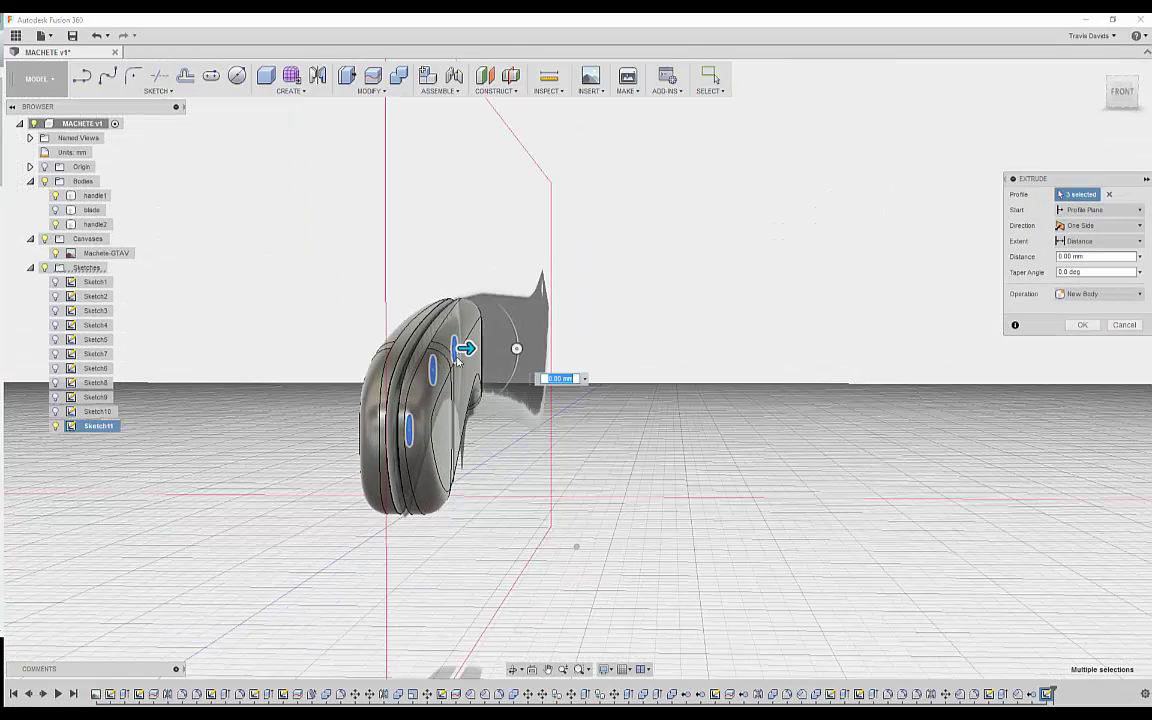
pyautogui.scroll(2, 478, 350)
pyautogui.moveTo(475, 351); pyautogui.dragTo(511, 357)
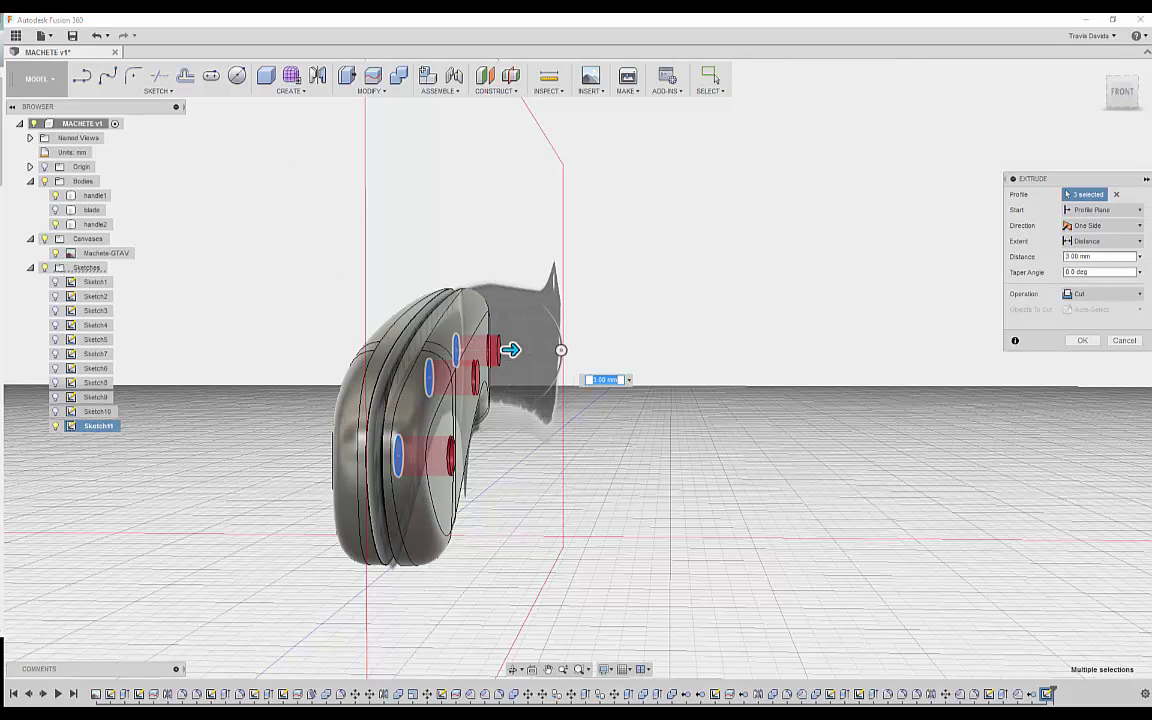
pyautogui.click(1032, 299)
pyautogui.keyDown('shift'); pyautogui.moveTo(712, 412); pyautogui.dragTo(561, 478, button='middle'); pyautogui.keyUp('shift')
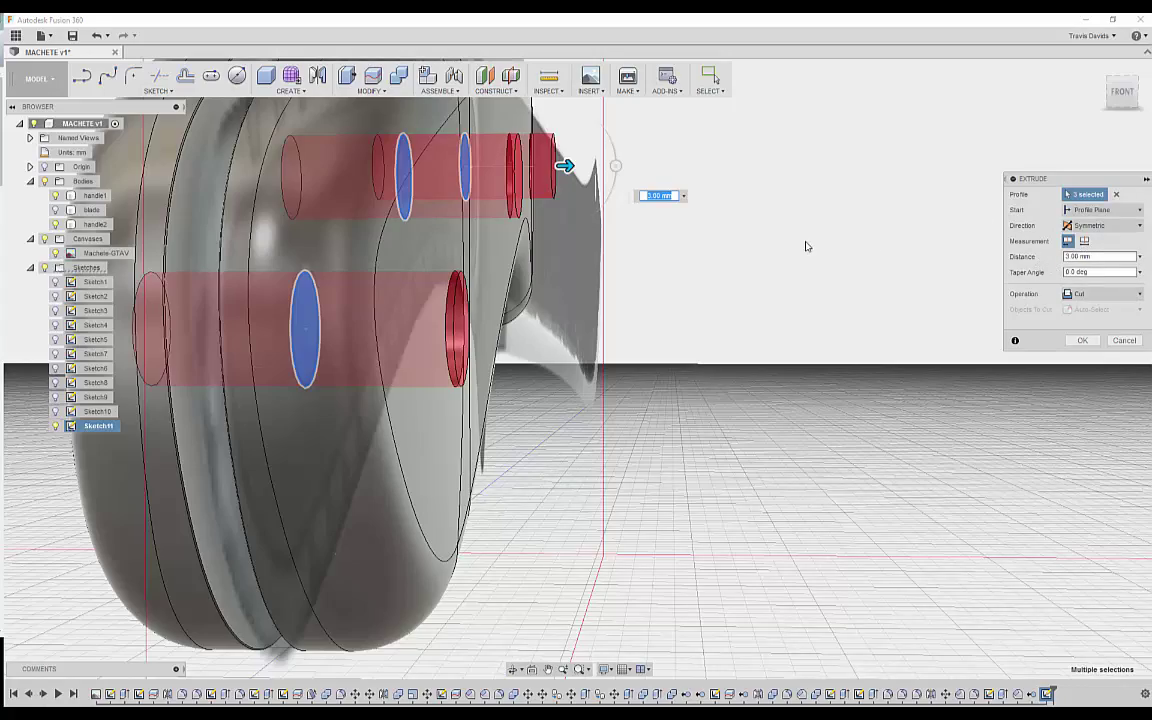
pyautogui.keyDown('shift'); pyautogui.moveTo(806, 246); pyautogui.dragTo(866, 260, button='middle'); pyautogui.keyUp('shift')
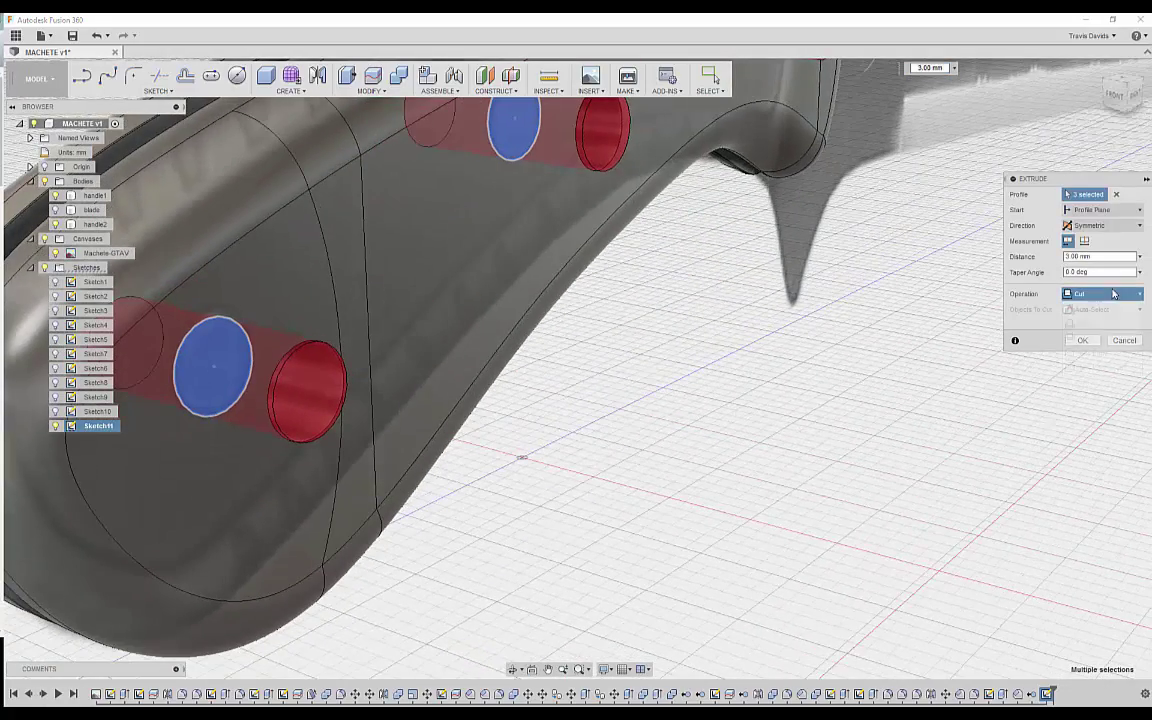
pyautogui.click(1092, 353)
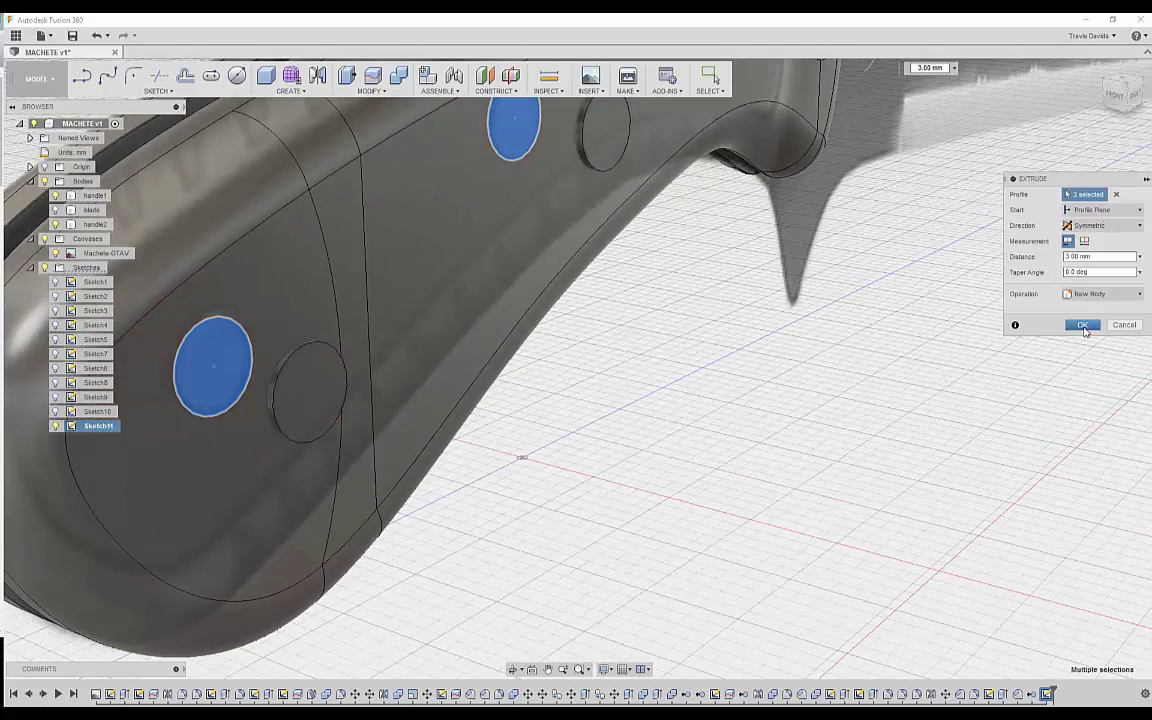
# Extrude the three circular handle profiles symmetrically by 3 mm as new bodies, and select the end face of the pin nearest the blade.
pyautogui.click(1083, 326)
pyautogui.keyDown('shift'); pyautogui.moveTo(1083, 326); pyautogui.dragTo(494, 273, button='middle'); pyautogui.keyUp('shift')
pyautogui.click(322, 361)
pyautogui.click(322, 361)
pyautogui.scroll(-5, 322, 361)
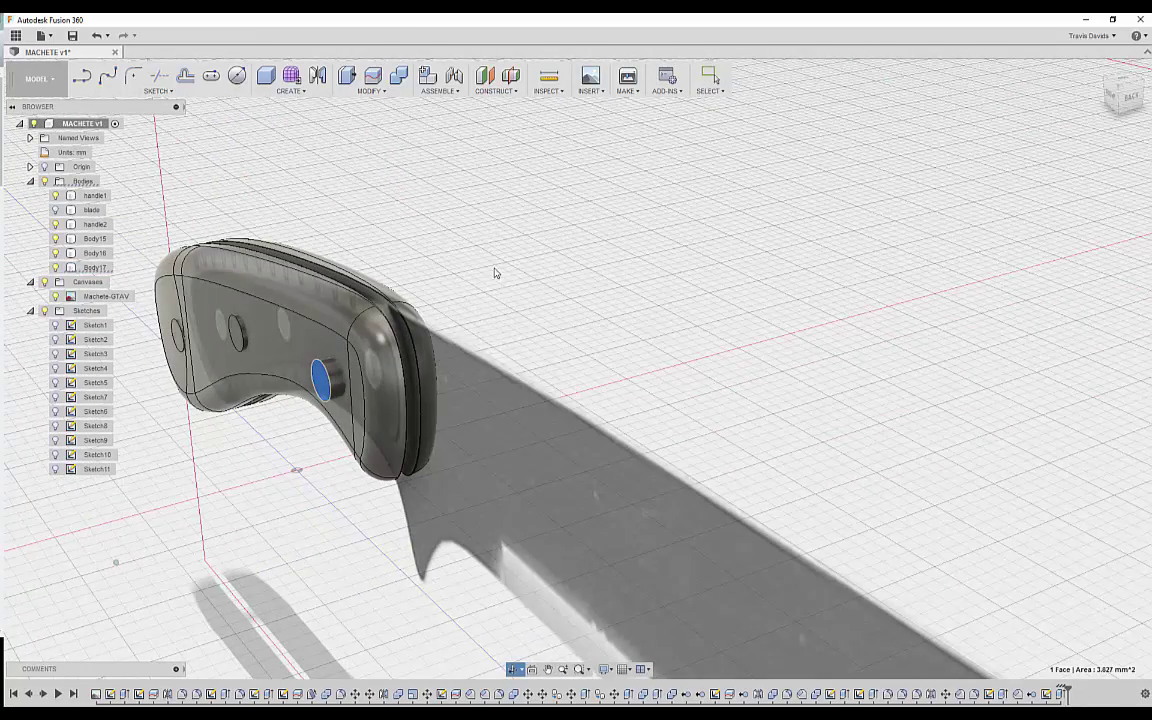
pyautogui.rightClick(494, 270)
pyautogui.click(536, 249)
pyautogui.scroll(4, 333, 364)
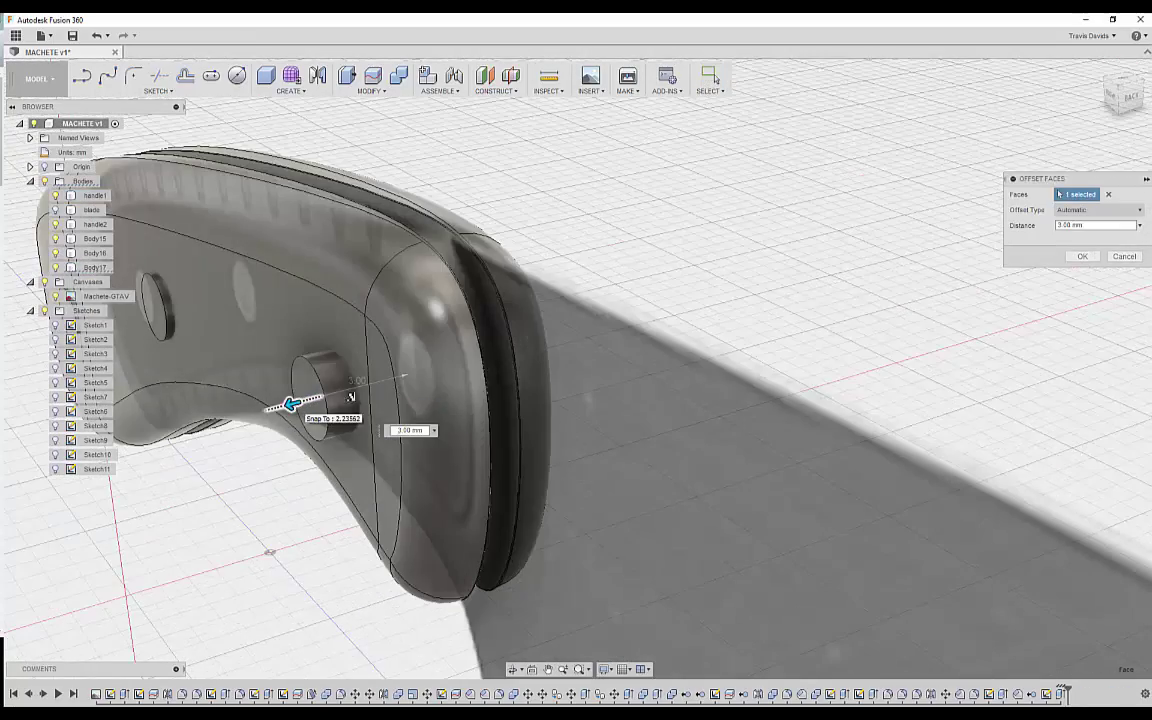
pyautogui.click(1122, 256)
# Shorten the selected end of the pin nearest the blade with a -0.50 mm cut extrude.
pyautogui.rightClick(560, 250)
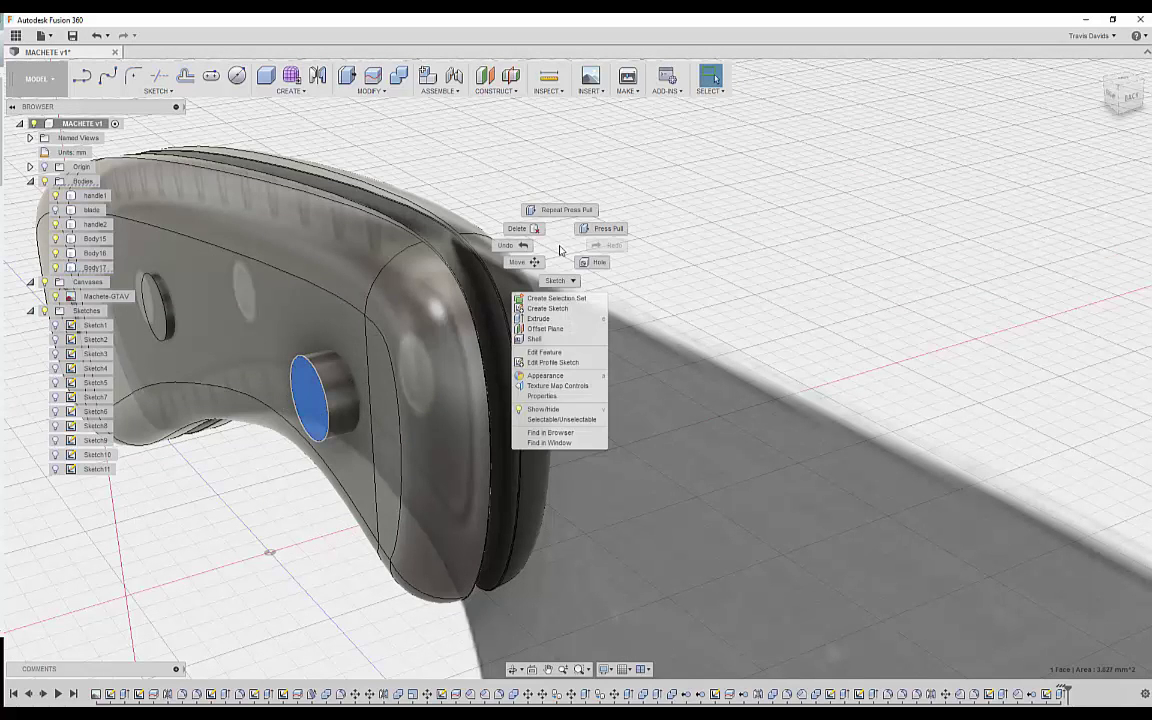
pyautogui.click(530, 320)
pyautogui.scroll(3, 283, 391)
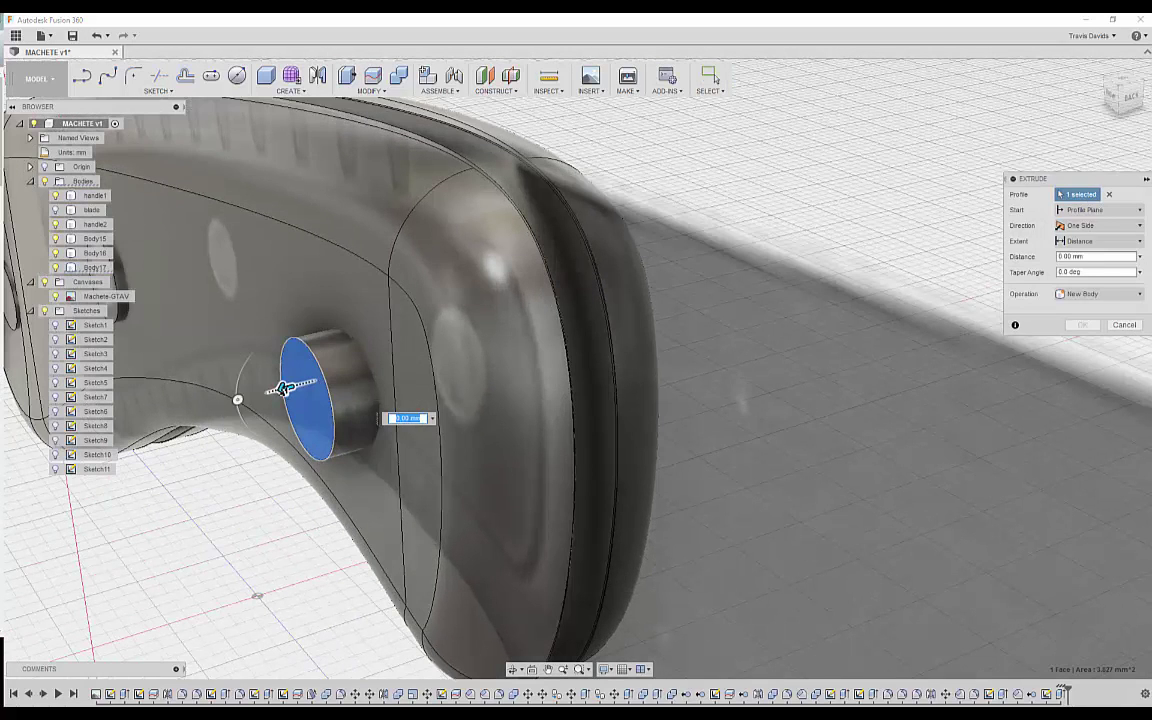
pyautogui.moveTo(279, 390); pyautogui.dragTo(303, 388)
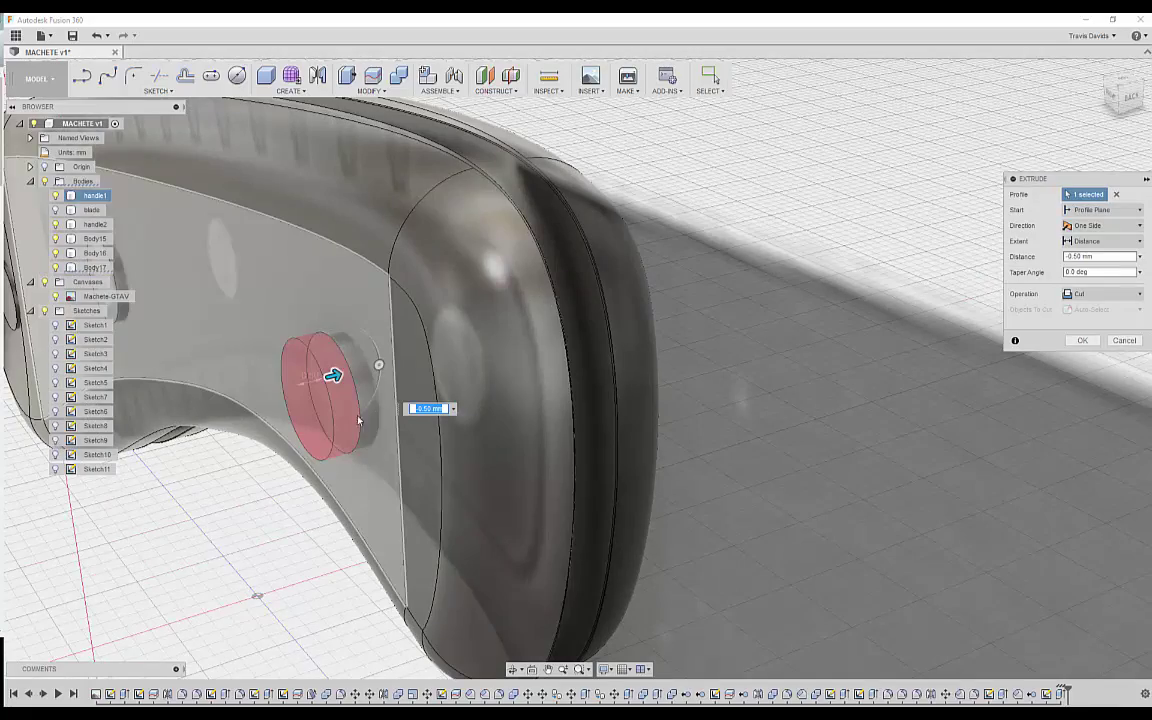
pyautogui.click(1082, 341)
# Shorten the opposite end of the pin nearest the blade by extruding its end face inward as a cut.
pyautogui.scroll(-4, 710, 224)
pyautogui.keyDown('shift'); pyautogui.moveTo(709, 223); pyautogui.dragTo(307, 371, button='middle'); pyautogui.keyUp('shift')
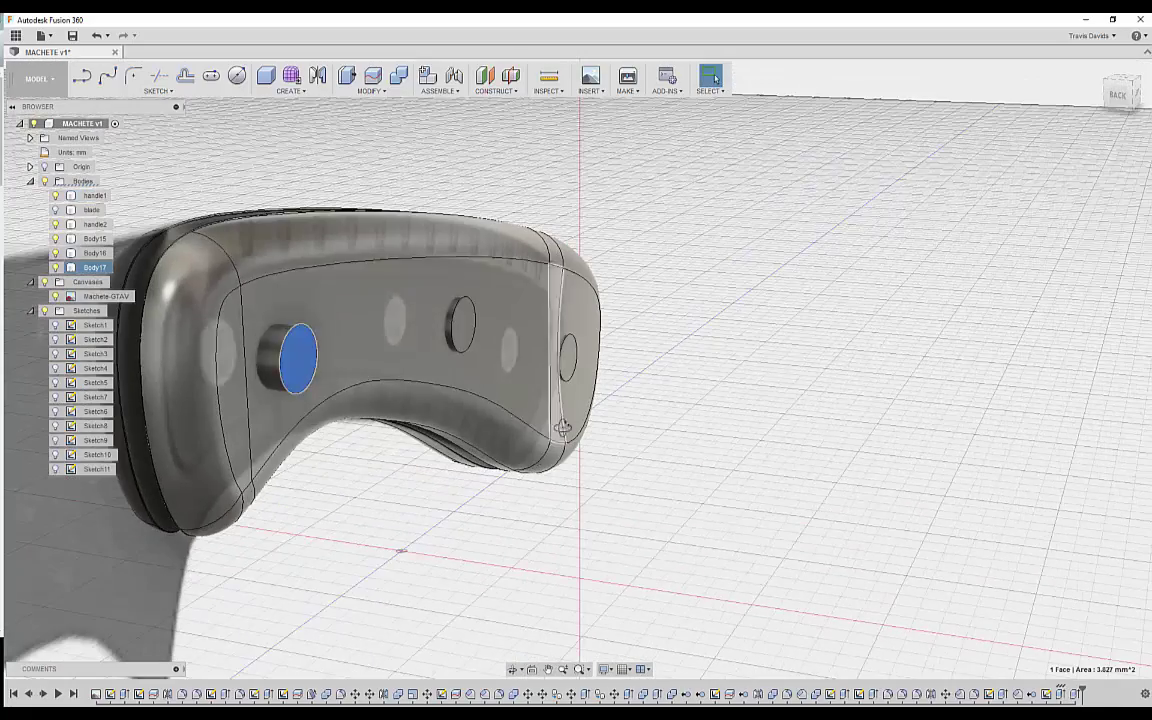
pyautogui.keyDown('shift'); pyautogui.moveTo(563, 427); pyautogui.dragTo(617, 429, button='middle'); pyautogui.keyUp('shift')
pyautogui.rightClick(617, 426)
pyautogui.click(595, 497)
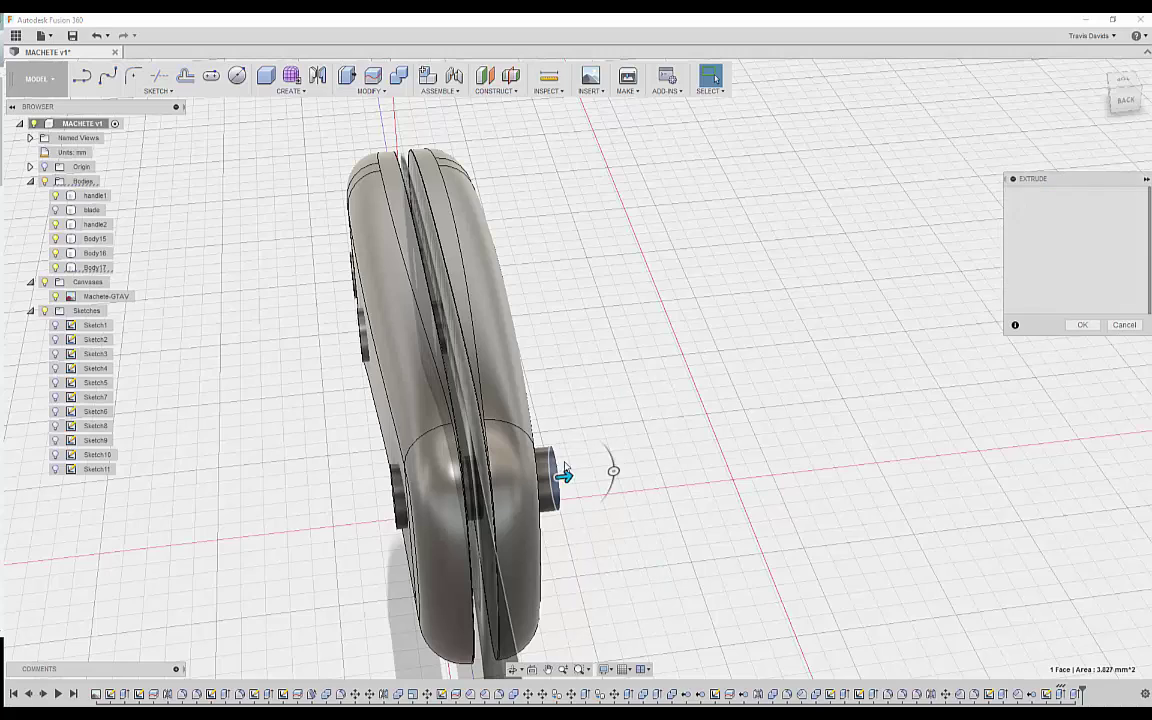
pyautogui.scroll(4, 512, 412)
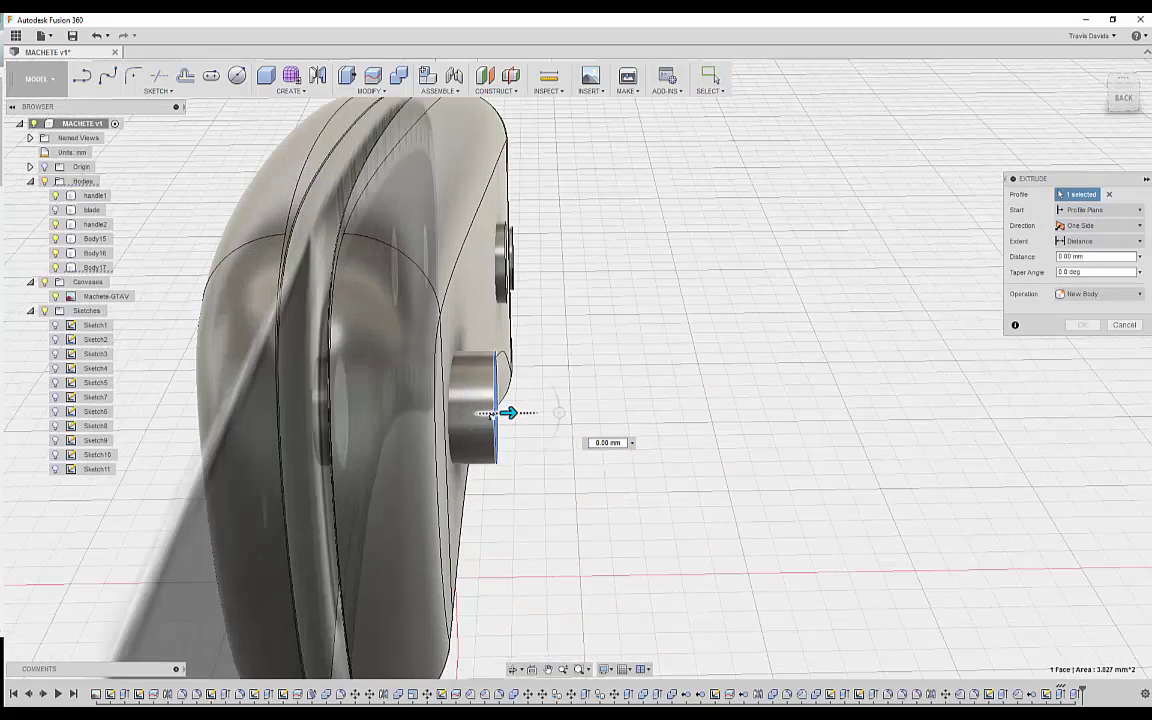
pyautogui.moveTo(508, 412); pyautogui.dragTo(450, 418)
pyautogui.scroll(2, 432, 411)
pyautogui.click(1081, 339)
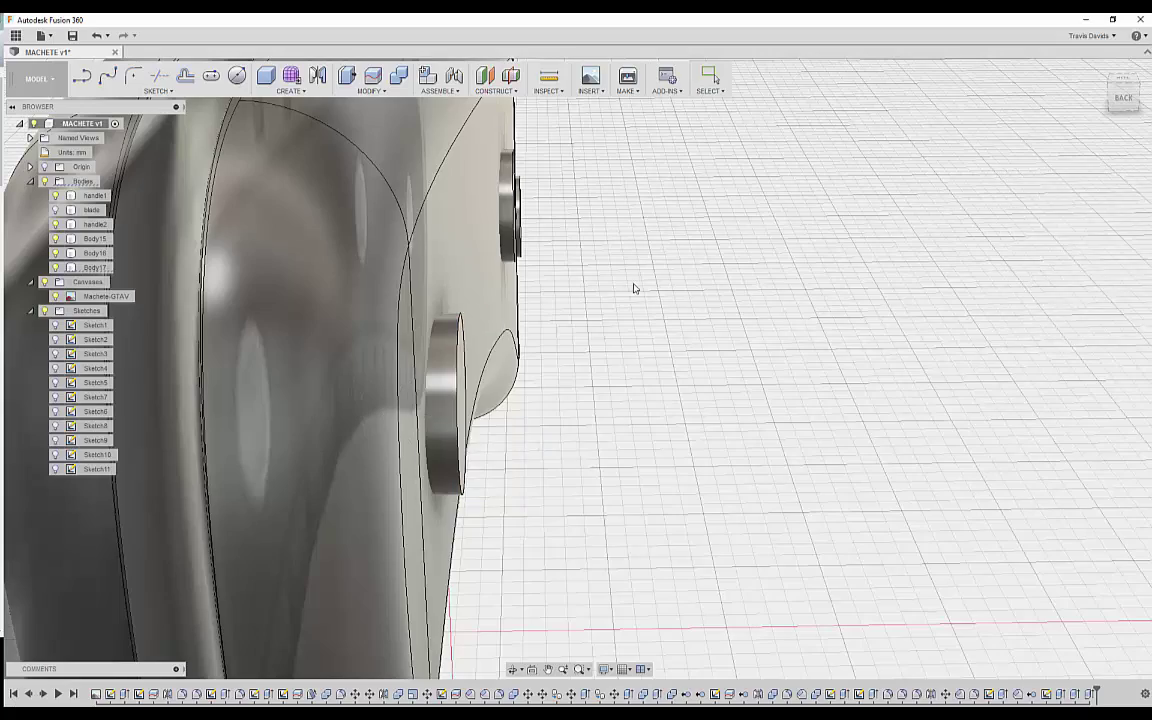
pyautogui.scroll(-6, 635, 285)
pyautogui.keyDown('shift'); pyautogui.moveTo(612, 283); pyautogui.dragTo(720, 283, button='middle'); pyautogui.keyUp('shift')
pyautogui.moveTo(508, 268); pyautogui.dragTo(547, 393, button='middle')
pyautogui.keyDown('shift'); pyautogui.moveTo(543, 346); pyautogui.dragTo(690, 312, button='middle'); pyautogui.keyUp('shift')
pyautogui.click(394, 72)
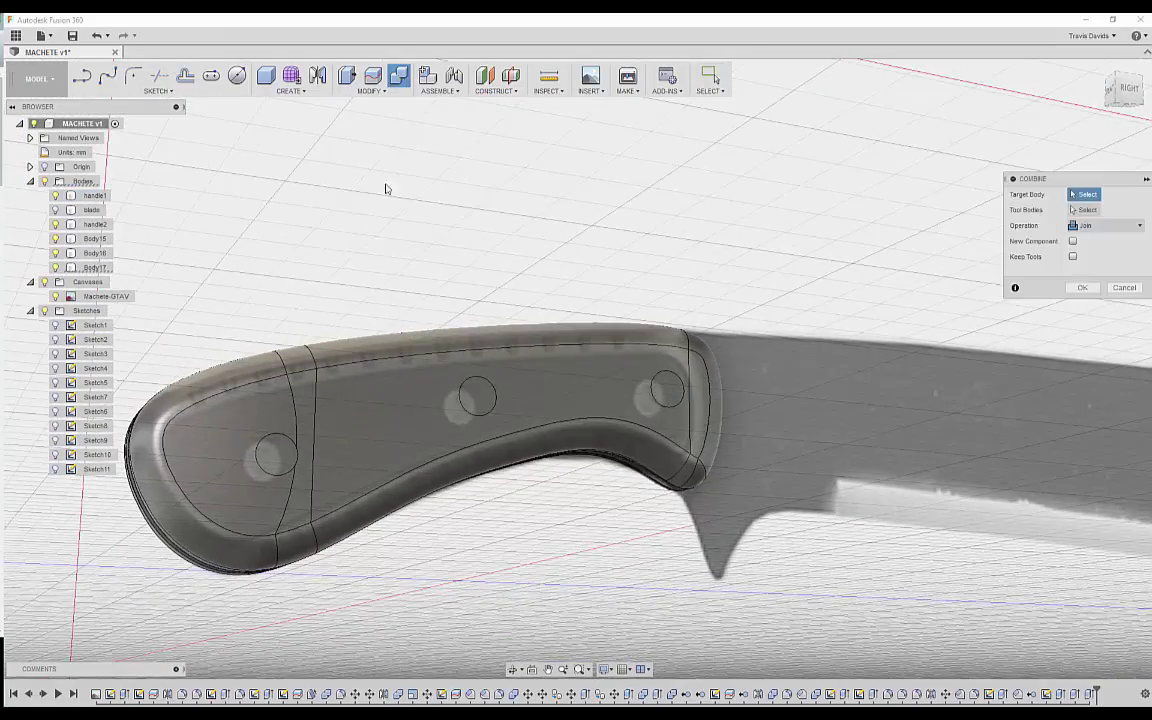
pyautogui.click(46, 284)
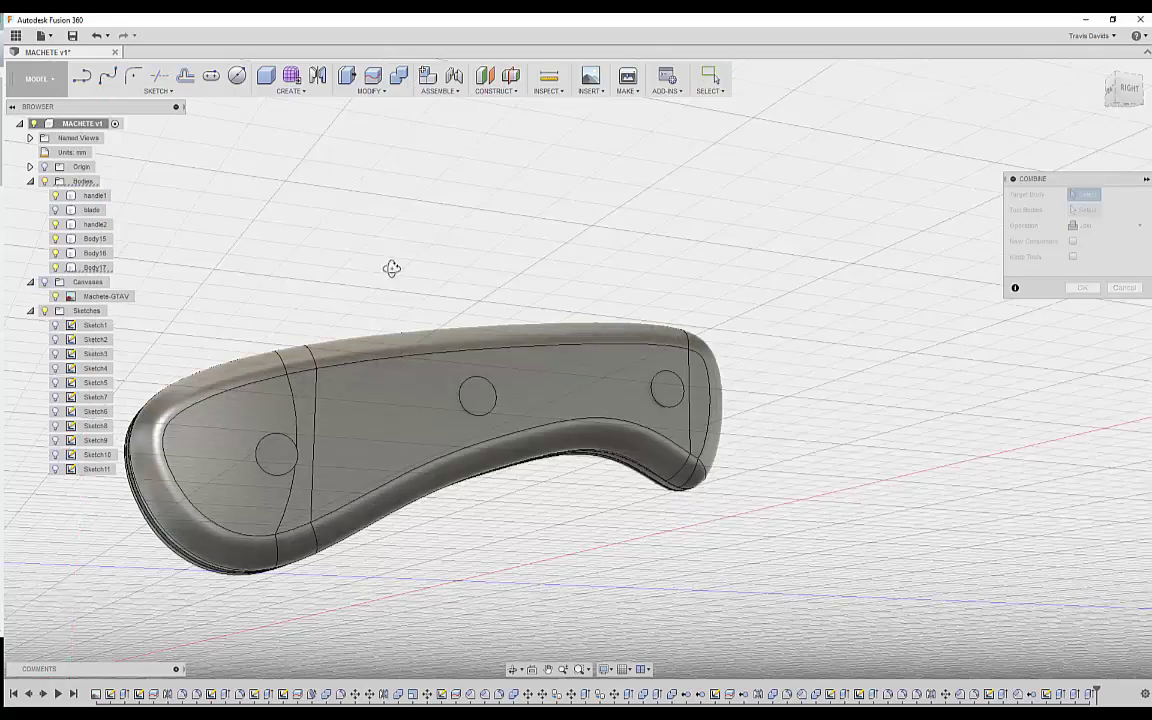
pyautogui.keyDown('shift'); pyautogui.moveTo(391, 267); pyautogui.dragTo(640, 298, button='middle'); pyautogui.keyUp('shift')
pyautogui.click(531, 490)
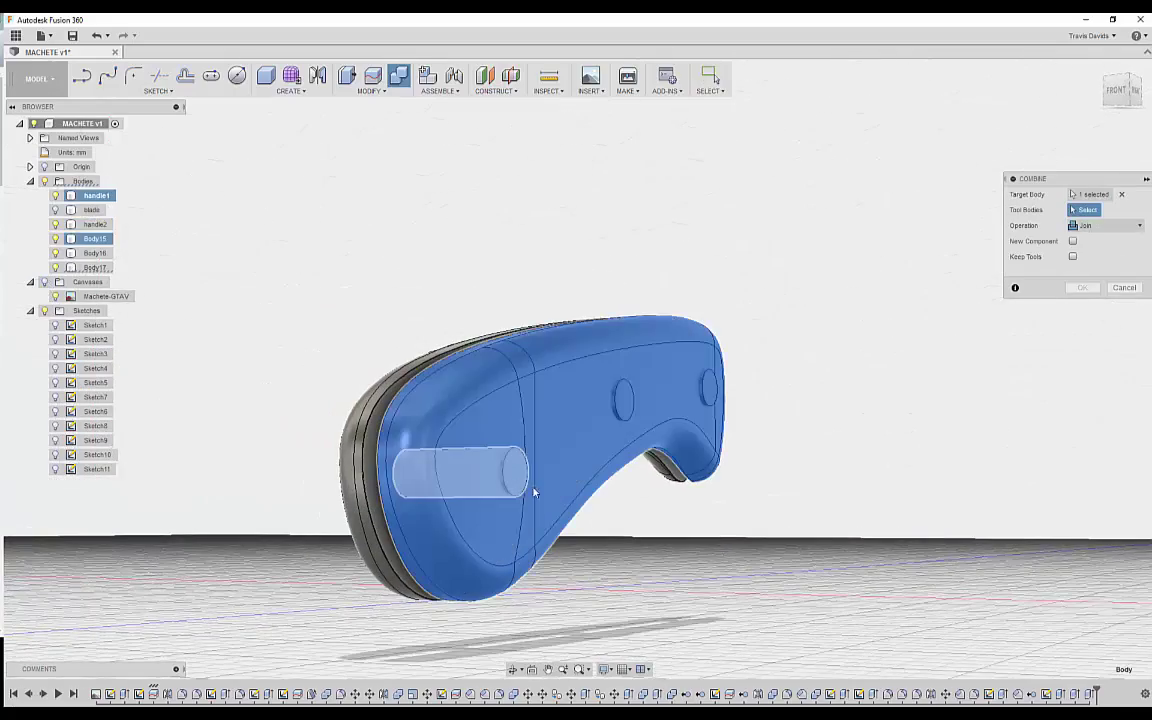
pyautogui.click(532, 490)
pyautogui.keyDown('shift'); pyautogui.moveTo(522, 518); pyautogui.dragTo(595, 555, button='middle'); pyautogui.keyUp('shift')
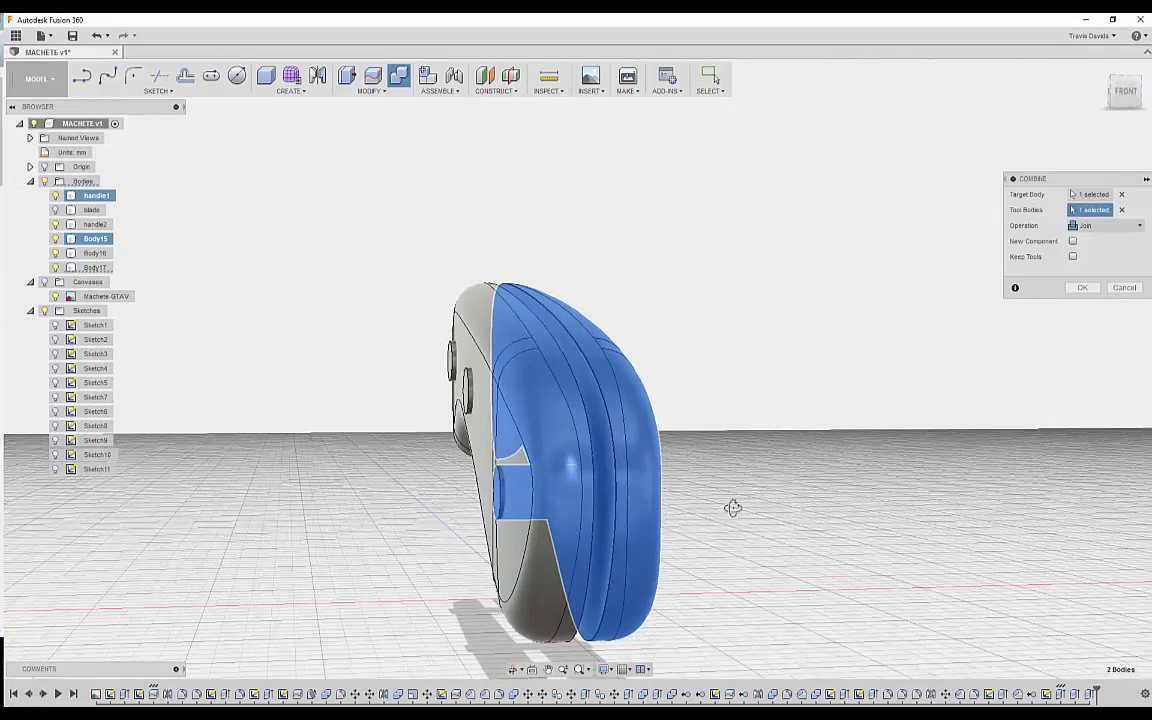
pyautogui.keyDown('shift'); pyautogui.moveTo(733, 507); pyautogui.dragTo(660, 584, button='middle'); pyautogui.keyUp('shift')
pyautogui.click(665, 608)
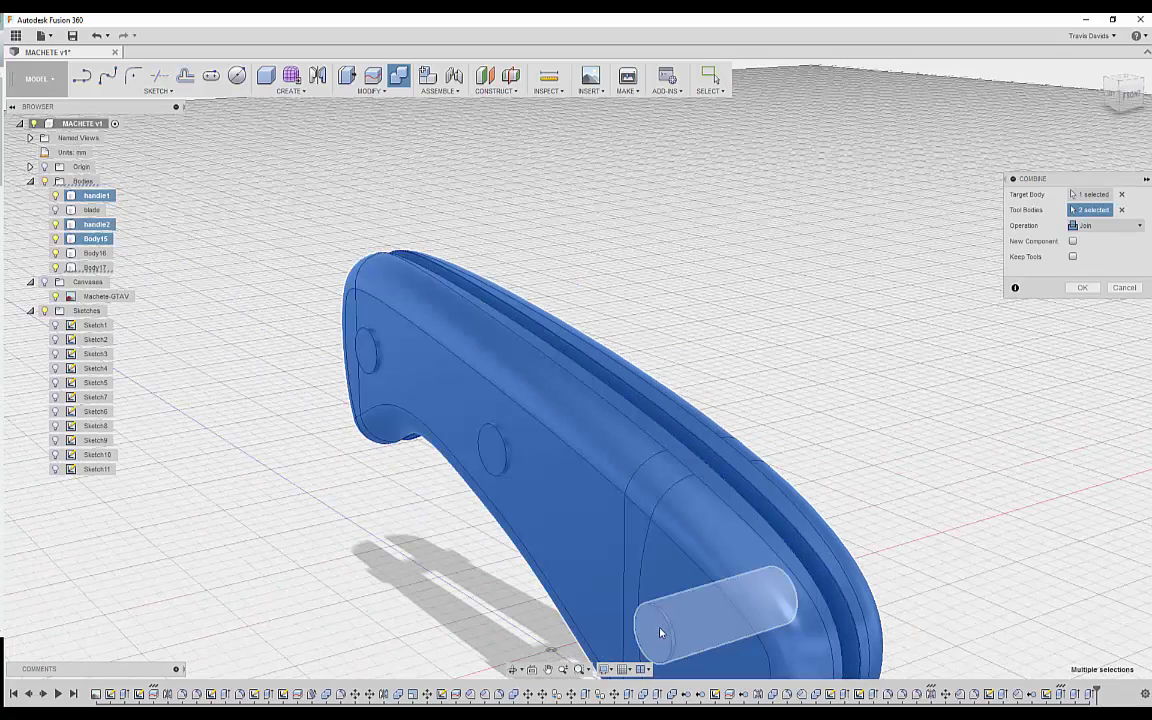
pyautogui.click(503, 455)
pyautogui.click(366, 360)
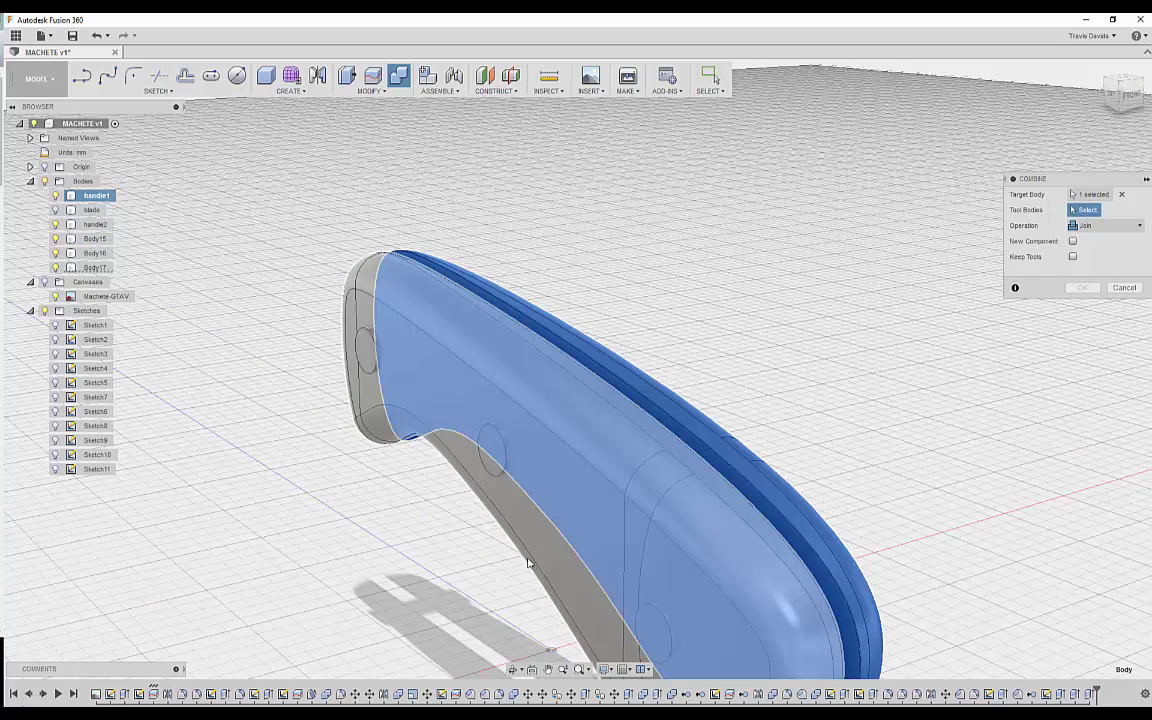
pyautogui.click(425, 419)
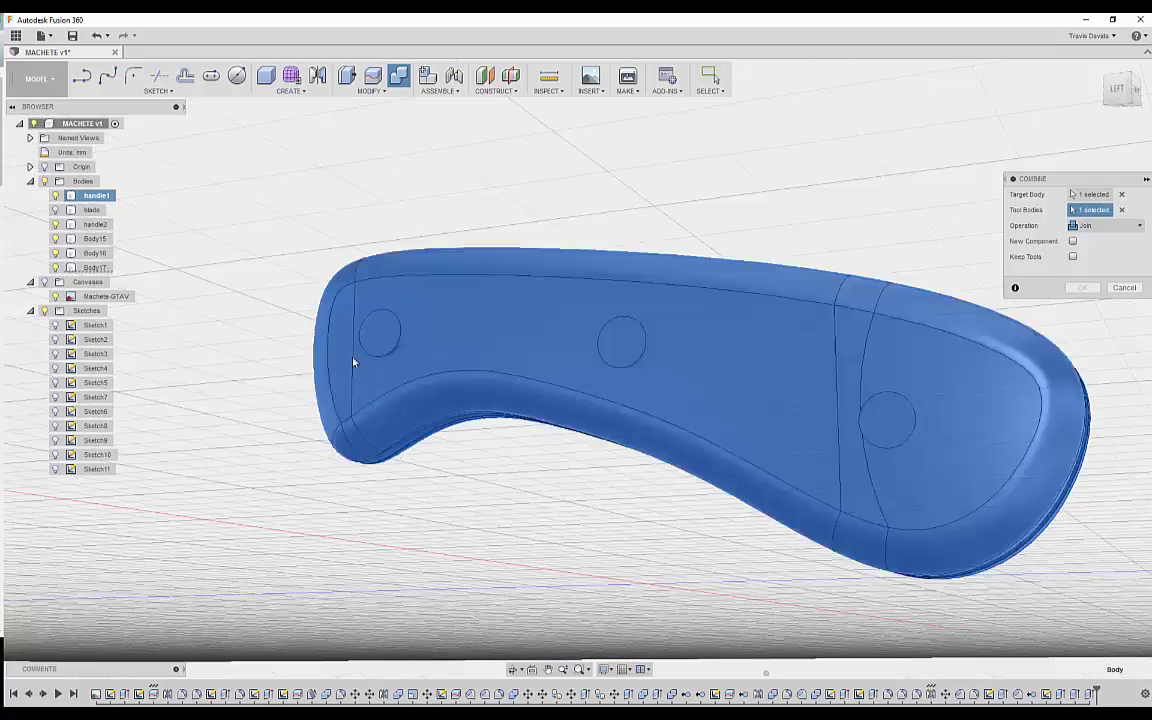
pyautogui.keyDown('shift'); pyautogui.moveTo(641, 325); pyautogui.dragTo(520, 388, button='middle'); pyautogui.keyUp('shift')
pyautogui.keyDown('shift'); pyautogui.moveTo(637, 268); pyautogui.dragTo(702, 303, button='middle'); pyautogui.keyUp('shift')
pyautogui.keyDown('shift'); pyautogui.moveTo(577, 428); pyautogui.dragTo(826, 356, button='middle'); pyautogui.keyUp('shift')
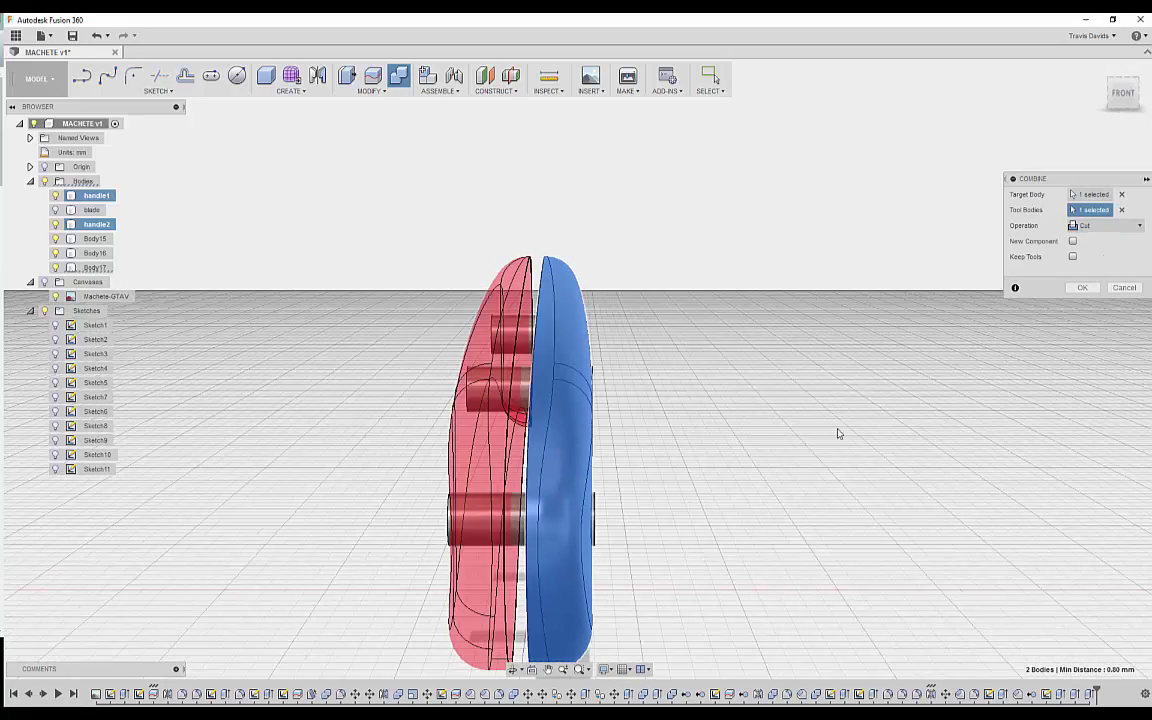
pyautogui.click(1124, 287)
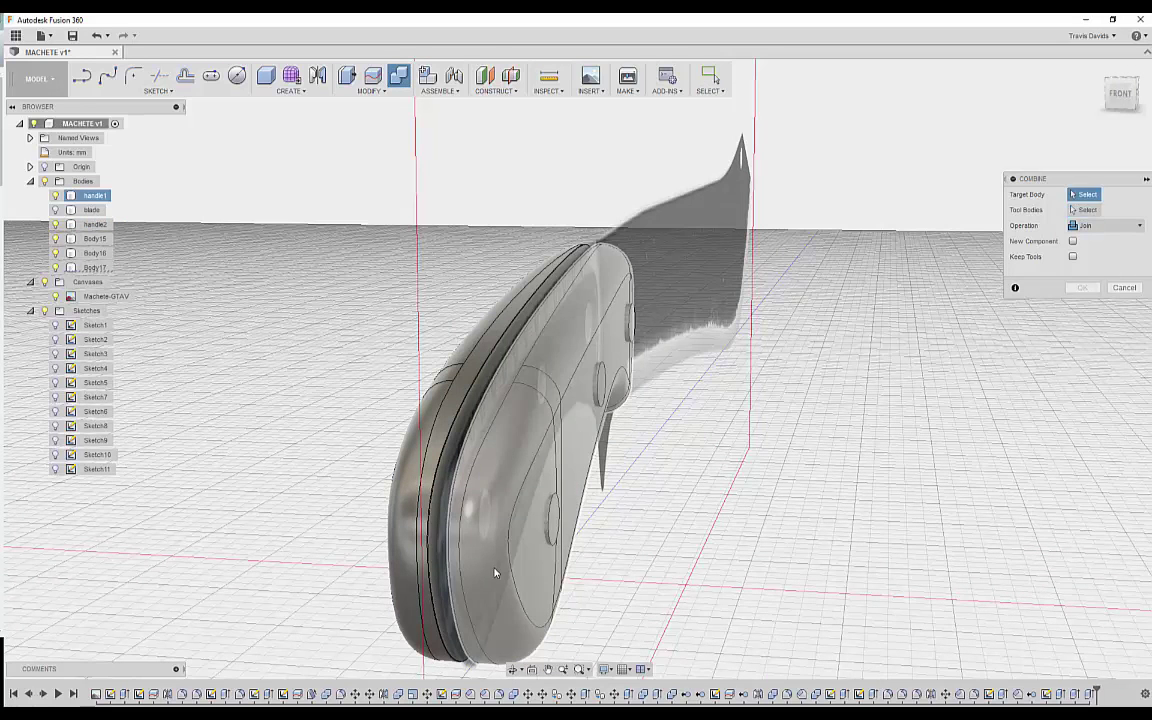
# Combine handle1 with the three pin bodies as a Cut, keeping the tool bodies.
pyautogui.click(494, 572)
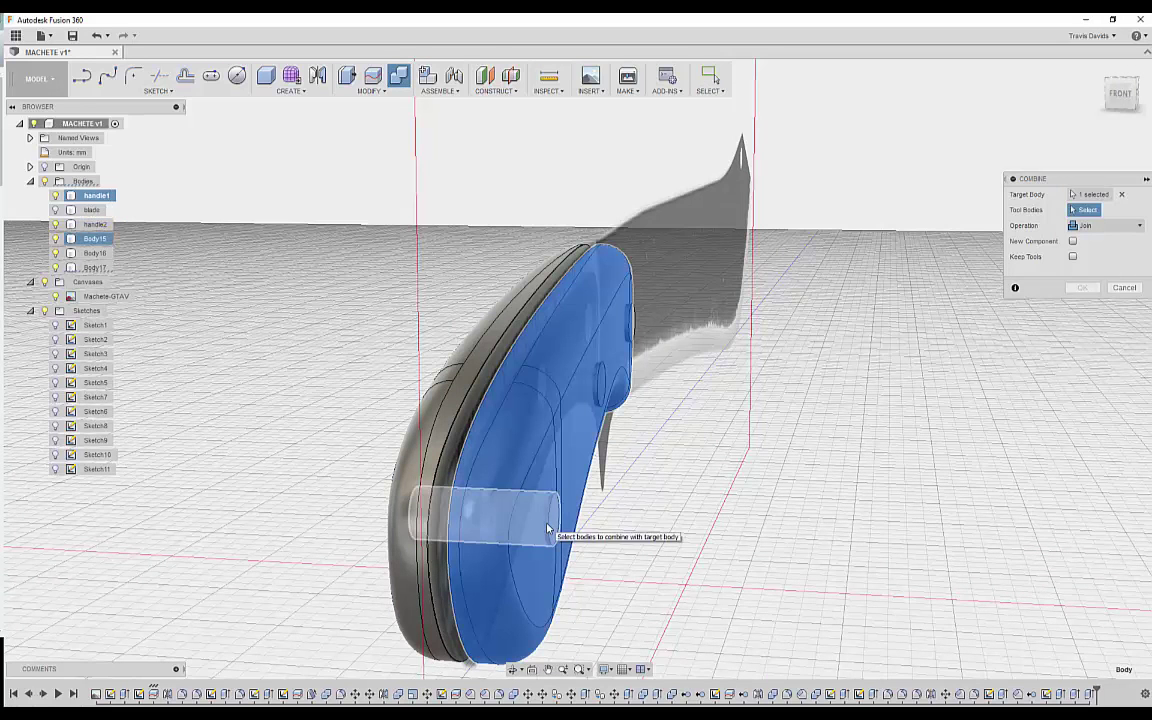
pyautogui.click(545, 530)
pyautogui.click(600, 386)
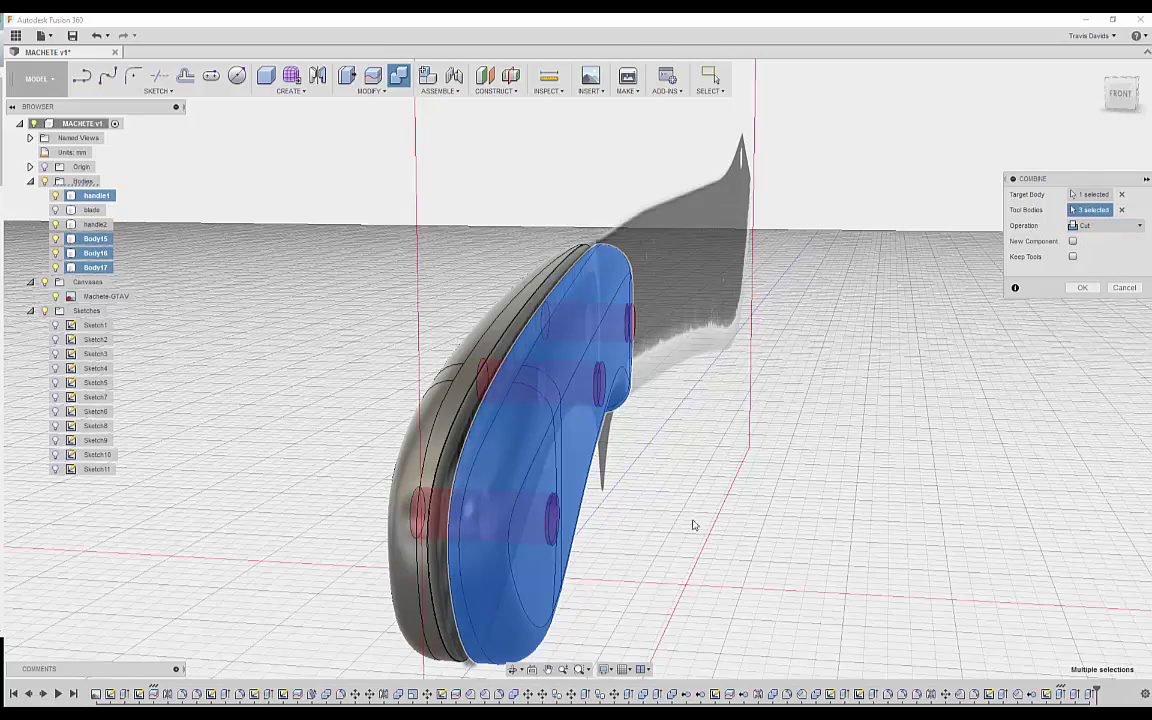
pyautogui.keyDown('shift'); pyautogui.moveTo(693, 524); pyautogui.dragTo(617, 465, button='middle'); pyautogui.keyUp('shift')
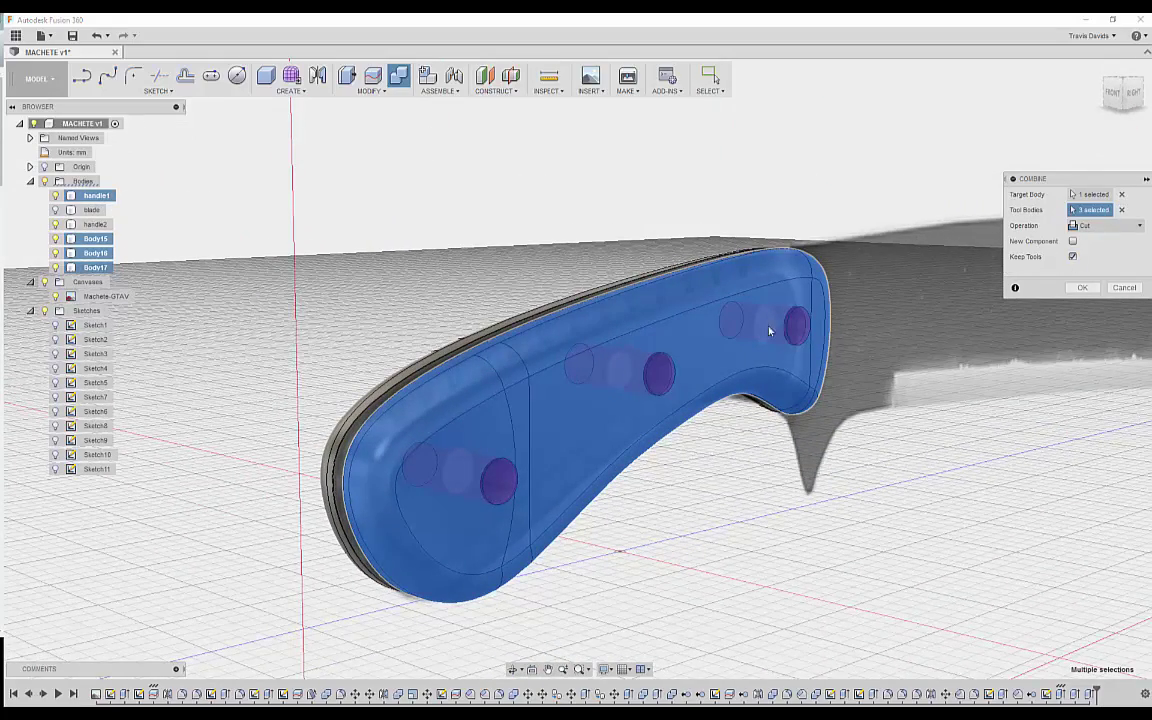
pyautogui.click(1083, 288)
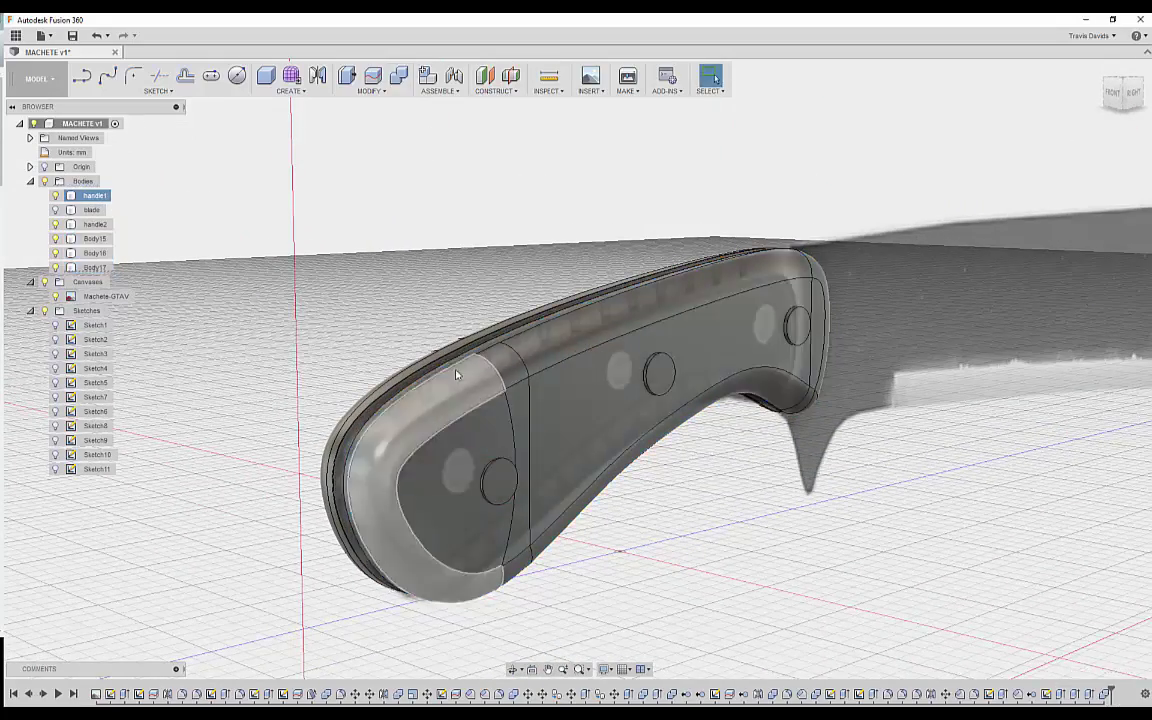
# Cut the three pin bodies out of handle2 with Combine, keeping the tool bodies.
pyautogui.keyDown('shift'); pyautogui.moveTo(409, 296); pyautogui.dragTo(711, 188, button='middle'); pyautogui.keyUp('shift')
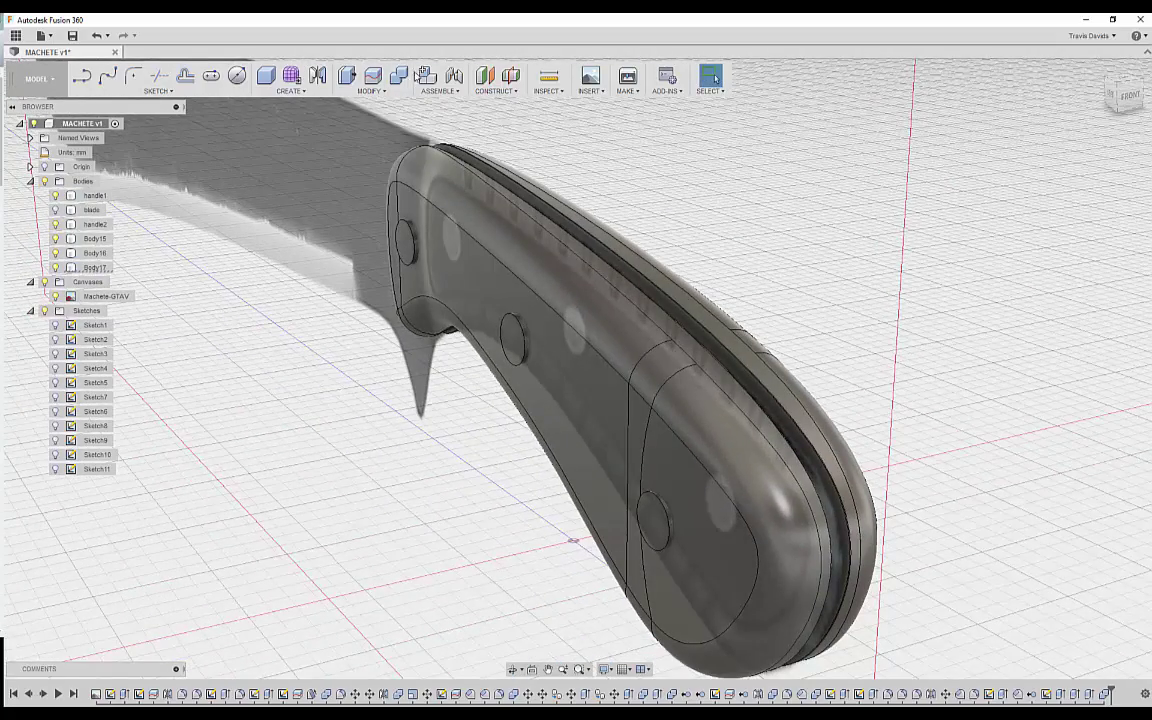
pyautogui.click(399, 77)
pyautogui.click(686, 440)
pyautogui.click(665, 518)
pyautogui.click(513, 344)
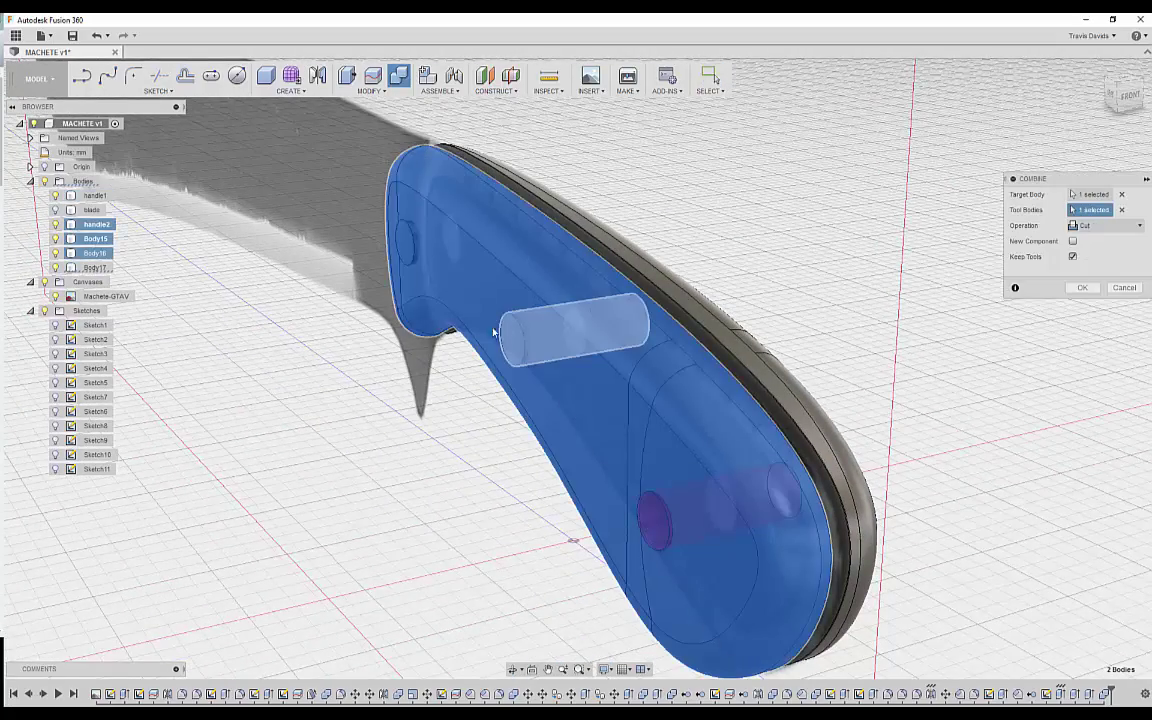
pyautogui.click(408, 248)
pyautogui.click(1083, 288)
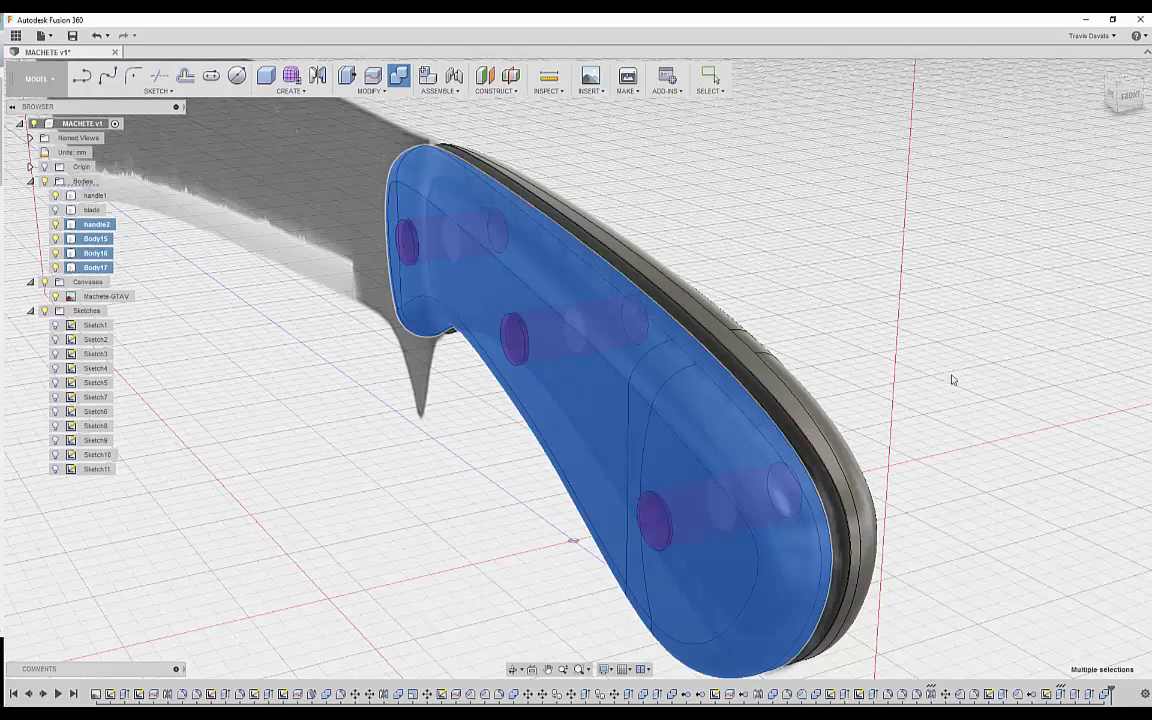
pyautogui.keyDown('shift'); pyautogui.moveTo(857, 342); pyautogui.dragTo(780, 386, button='middle'); pyautogui.keyUp('shift')
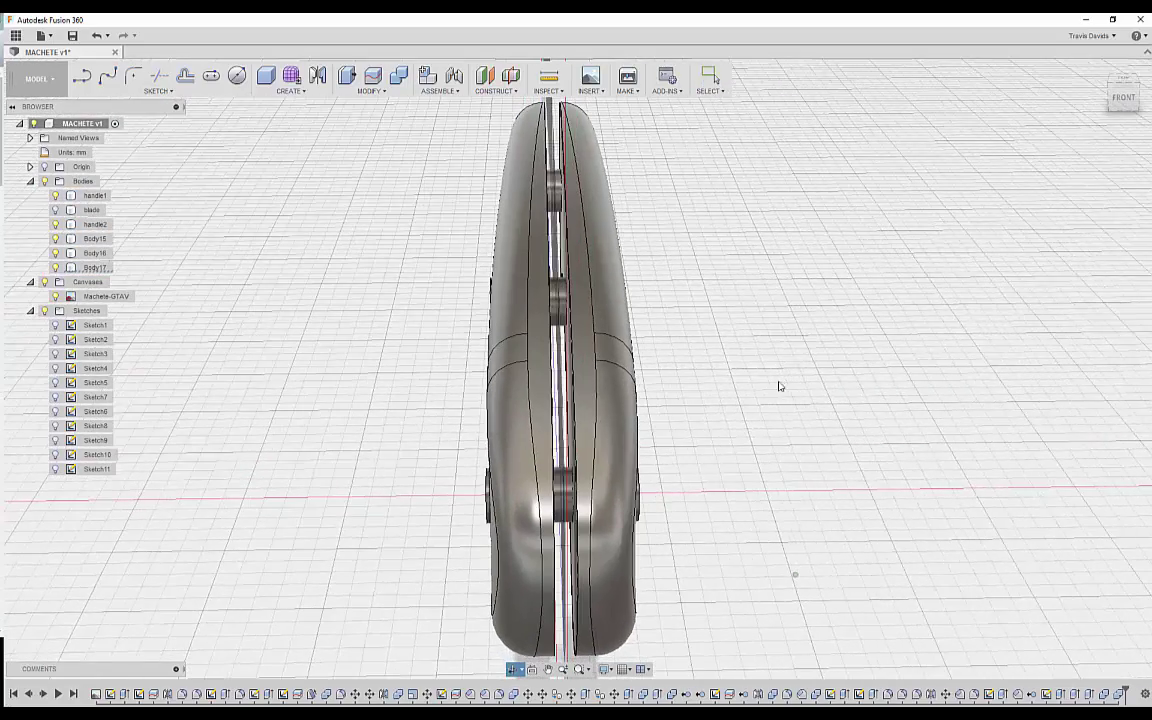
pyautogui.click(398, 77)
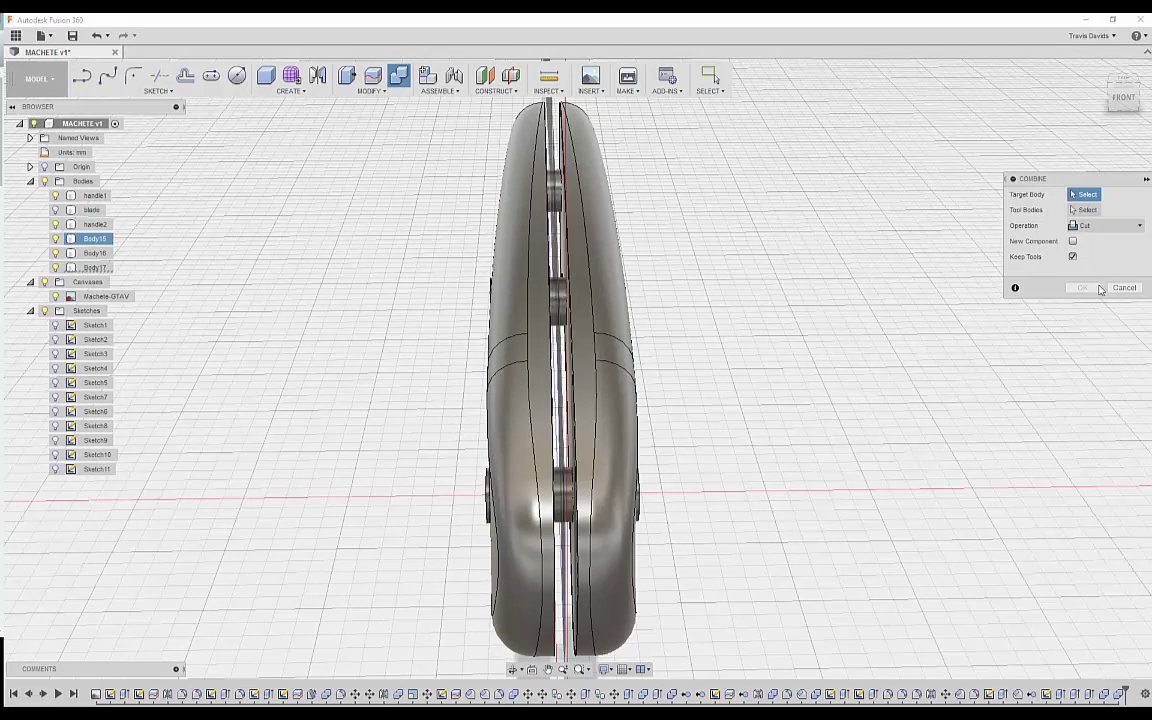
pyautogui.press('Escape')
# Fillet the outer end edges of all three pins on both sides of the handle with a constant 0.60 mm radius.
pyautogui.keyDown('shift'); pyautogui.moveTo(790, 540); pyautogui.dragTo(660, 455, button='middle'); pyautogui.keyUp('shift')
pyautogui.click(540, 393)
pyautogui.rightClick(674, 482)
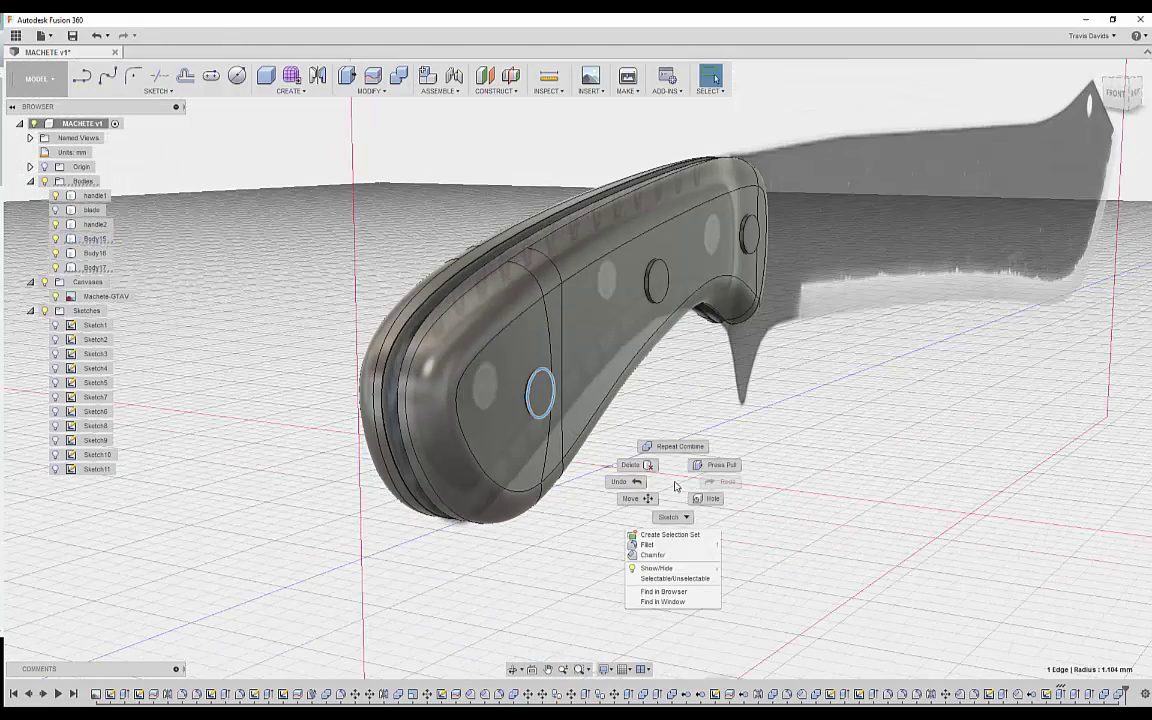
pyautogui.click(650, 546)
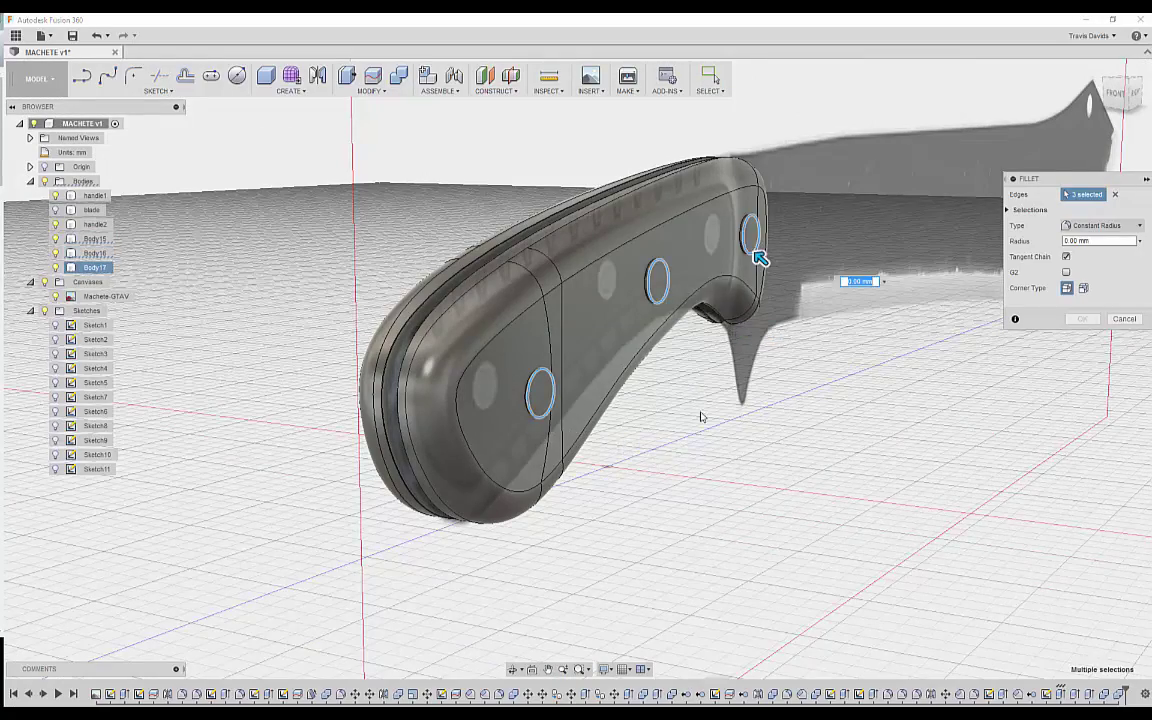
pyautogui.keyDown('shift'); pyautogui.moveTo(701, 417); pyautogui.dragTo(733, 494, button='middle'); pyautogui.keyUp('shift')
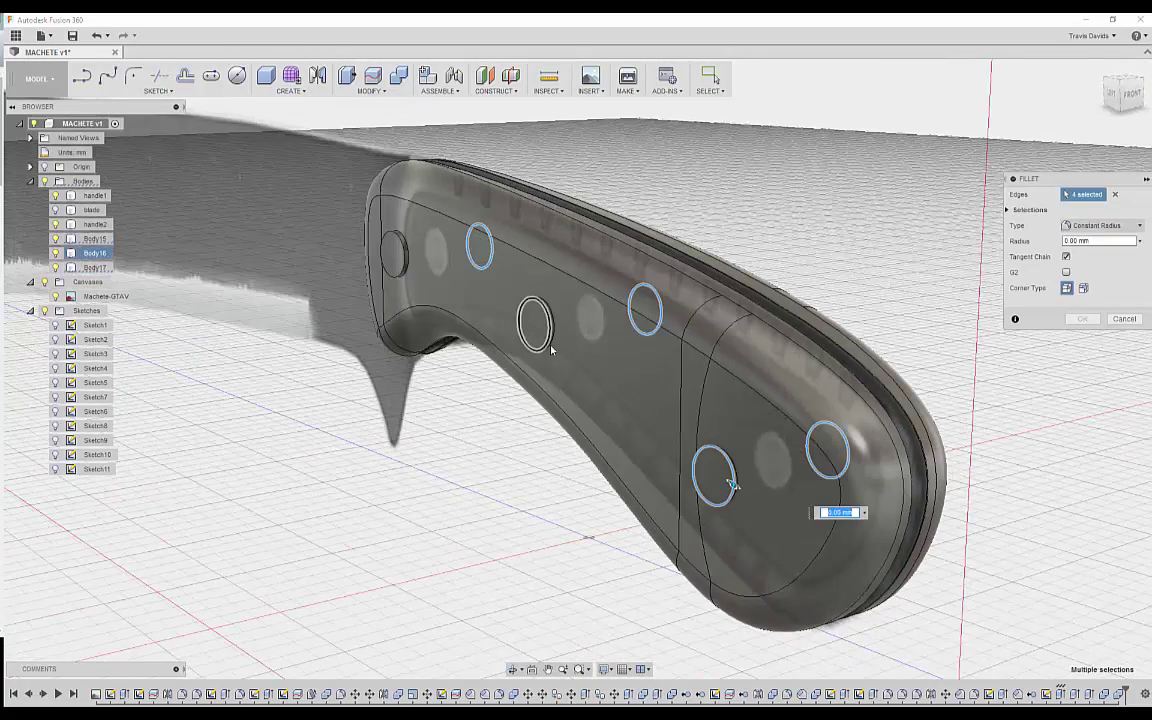
pyautogui.scroll(8, 392, 267)
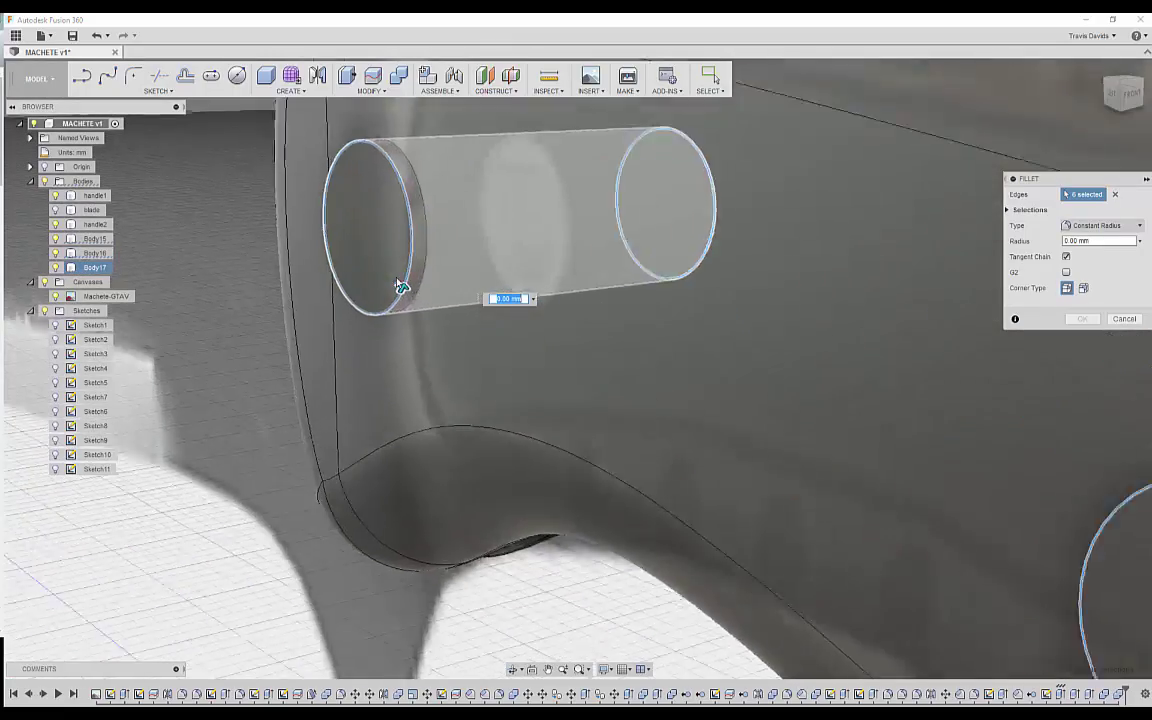
pyautogui.moveTo(408, 290); pyautogui.dragTo(432, 280)
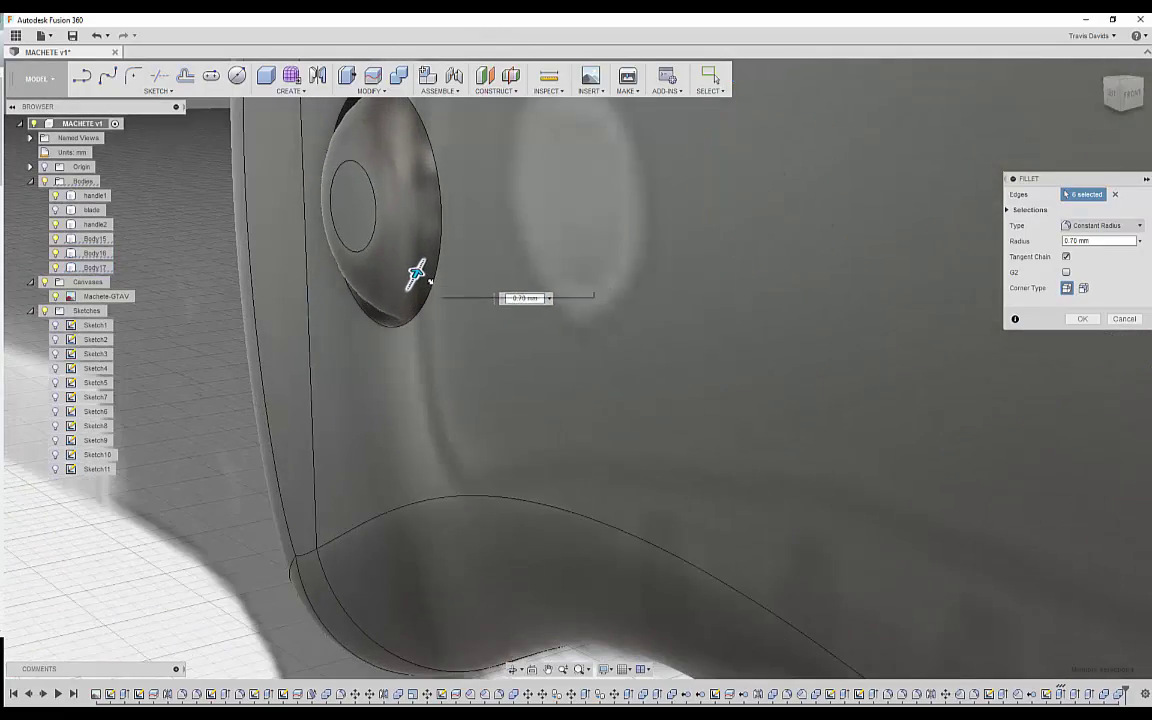
pyautogui.scroll(-8, 445, 372)
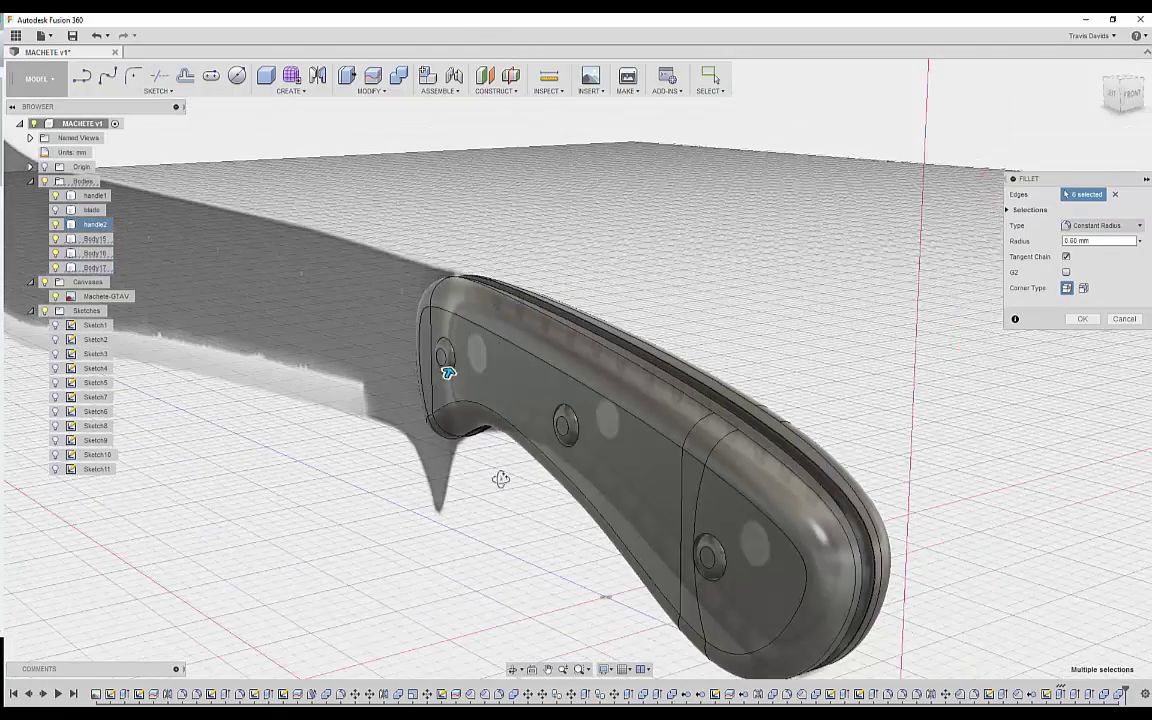
pyautogui.keyDown('shift'); pyautogui.moveTo(501, 478); pyautogui.dragTo(348, 466, button='middle'); pyautogui.keyUp('shift')
pyautogui.keyDown('shift'); pyautogui.moveTo(887, 369); pyautogui.dragTo(395, 223, button='middle'); pyautogui.keyUp('shift')
pyautogui.keyDown('shift'); pyautogui.moveTo(708, 518); pyautogui.dragTo(1080, 338, button='middle'); pyautogui.keyUp('shift')
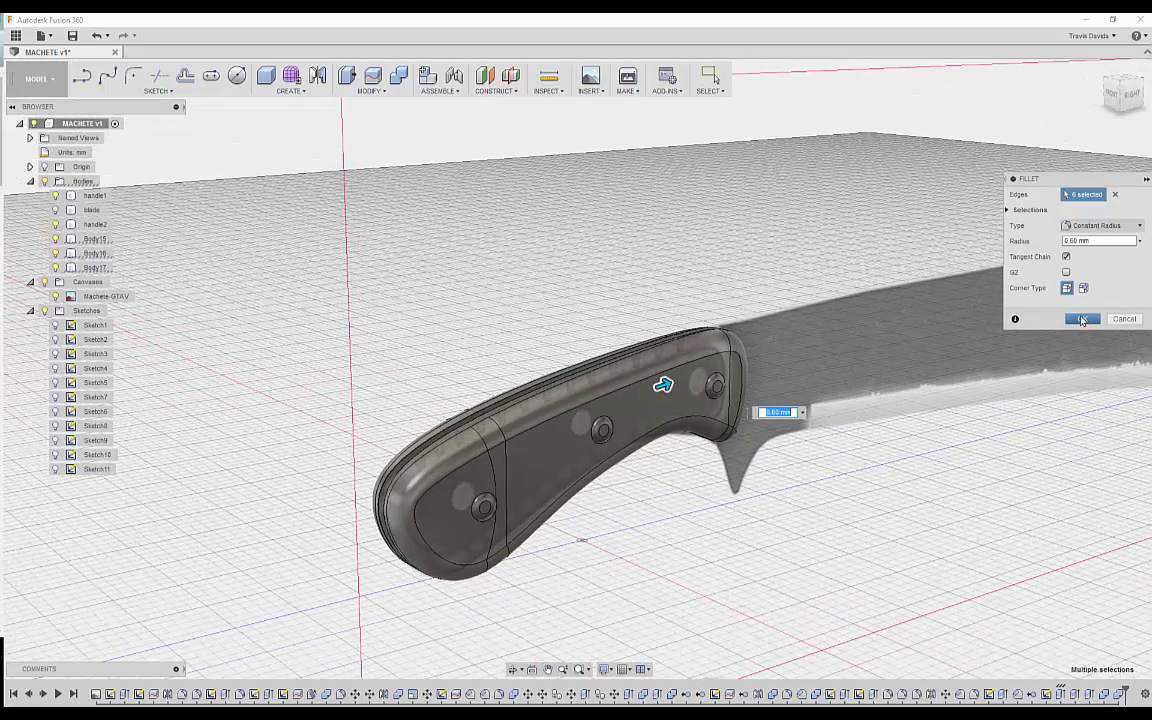
pyautogui.click(1081, 319)
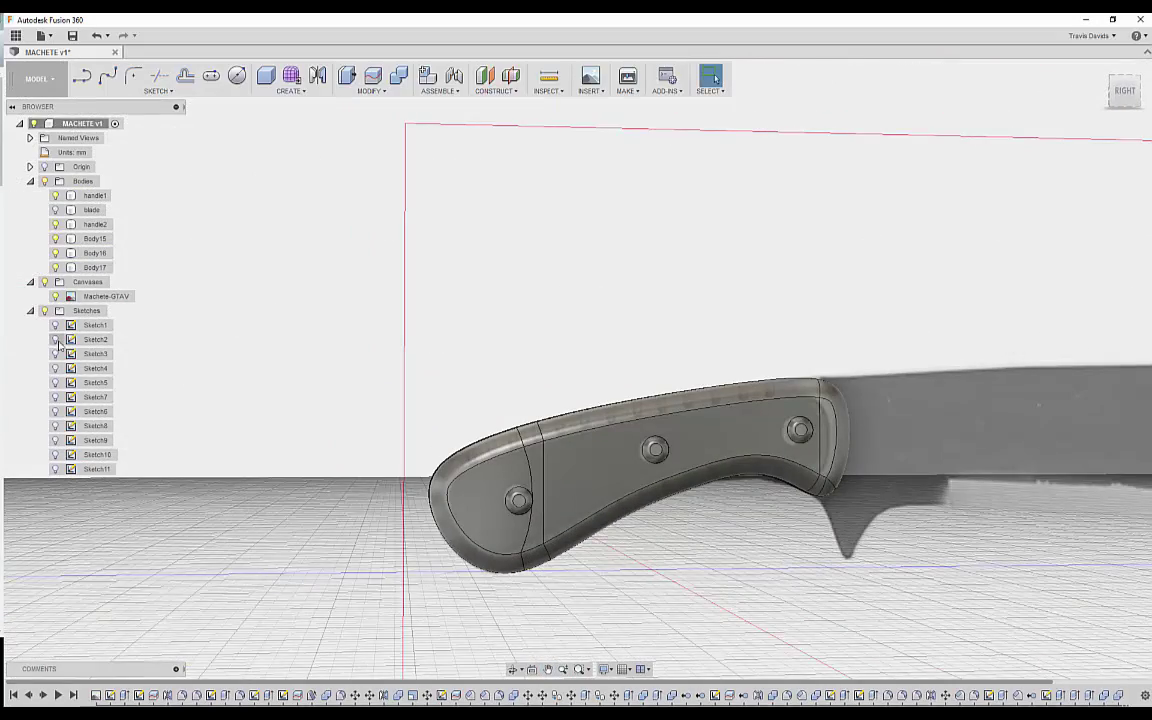
# Hide the reference canvas and show the blade body together with the handle halves and pins.
pyautogui.click(44, 283)
pyautogui.keyDown('shift'); pyautogui.moveTo(573, 332); pyautogui.dragTo(522, 503, button='middle'); pyautogui.keyUp('shift')
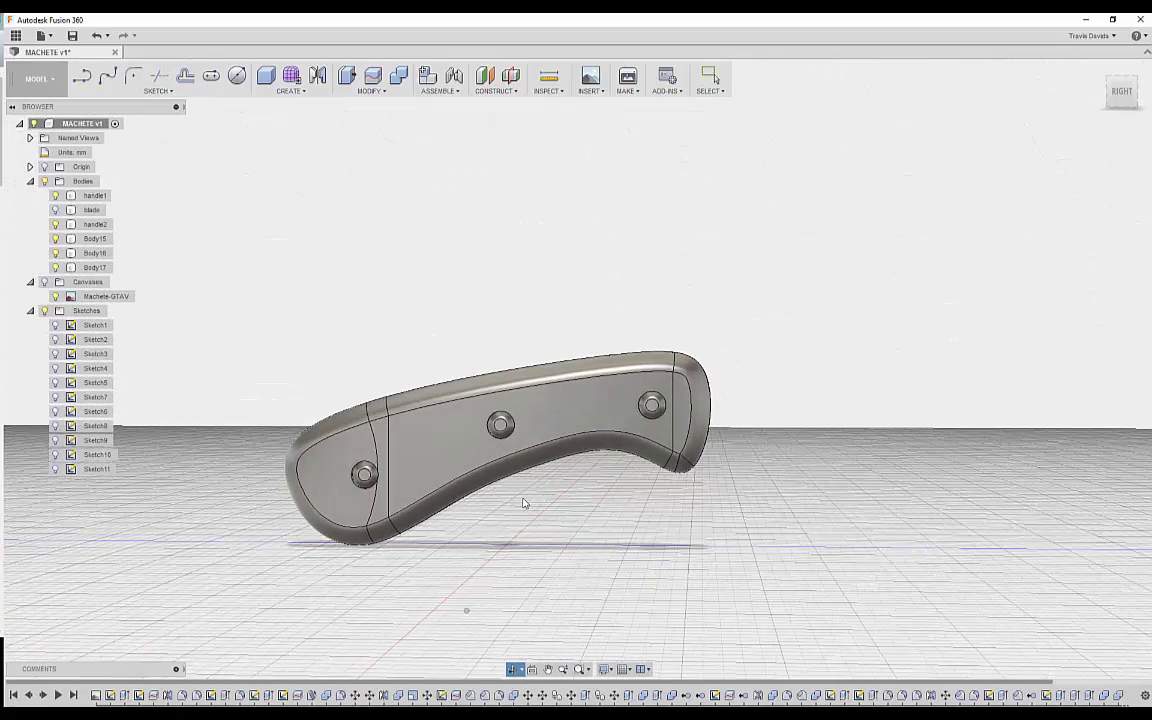
pyautogui.click(56, 210)
pyautogui.scroll(-5, 437, 280)
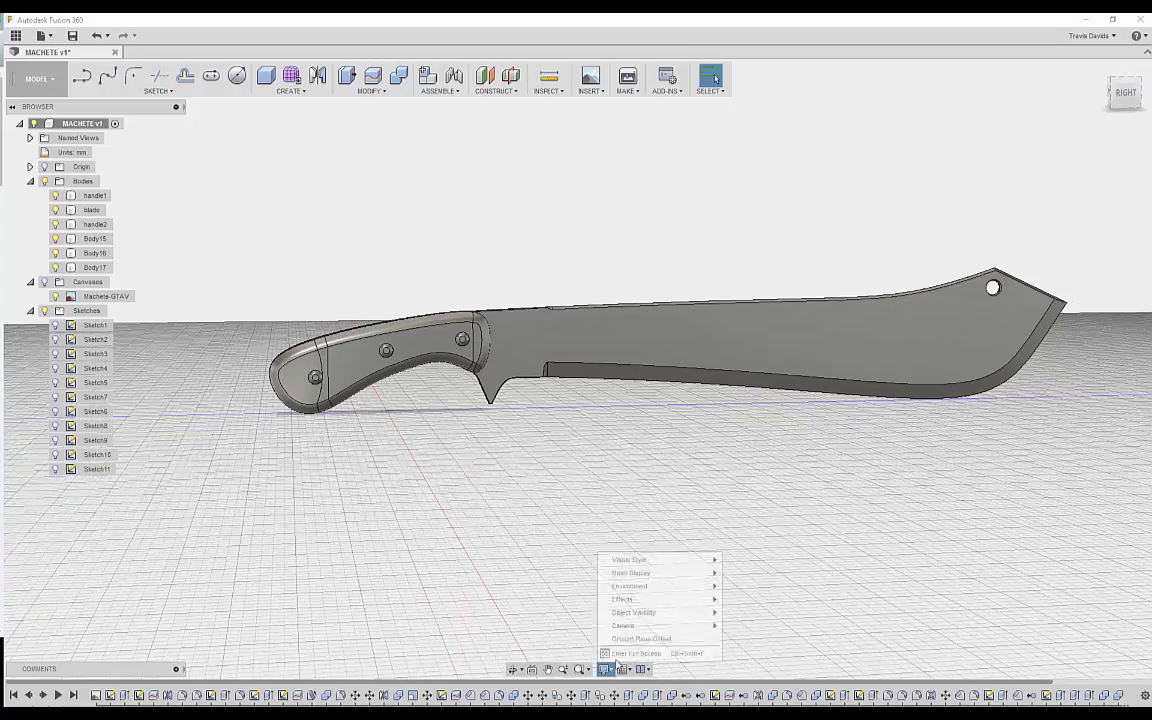
# Switch the visual style to shaded without visible edges and inspect both sides of the machete.
pyautogui.click(744, 561)
pyautogui.moveTo(620, 519)
pyautogui.keyDown('shift'); pyautogui.mouseDown(button='middle')
pyautogui.moveTo(566, 496)
pyautogui.moveTo(560, 459)
pyautogui.moveTo(622, 481)
pyautogui.moveTo(741, 478)
pyautogui.moveTo(732, 517)
pyautogui.mouseUp(button='middle'); pyautogui.keyUp('shift')
pyautogui.keyDown('shift'); pyautogui.moveTo(507, 515); pyautogui.dragTo(512, 508, button='middle'); pyautogui.keyUp('shift')
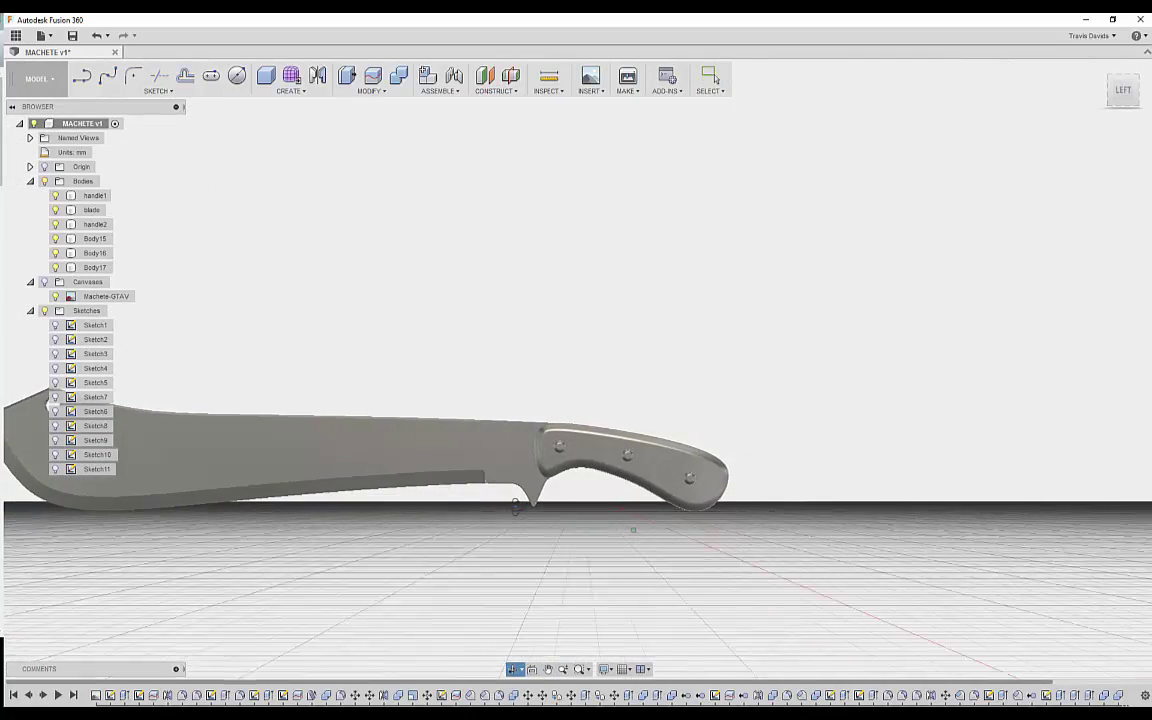
pyautogui.moveTo(517, 507)
pyautogui.keyDown('shift'); pyautogui.mouseDown(button='middle')
pyautogui.moveTo(540, 495)
pyautogui.moveTo(725, 506)
pyautogui.moveTo(771, 524)
pyautogui.moveTo(596, 528)
pyautogui.moveTo(595, 515)
pyautogui.mouseUp(button='middle'); pyautogui.keyUp('shift')
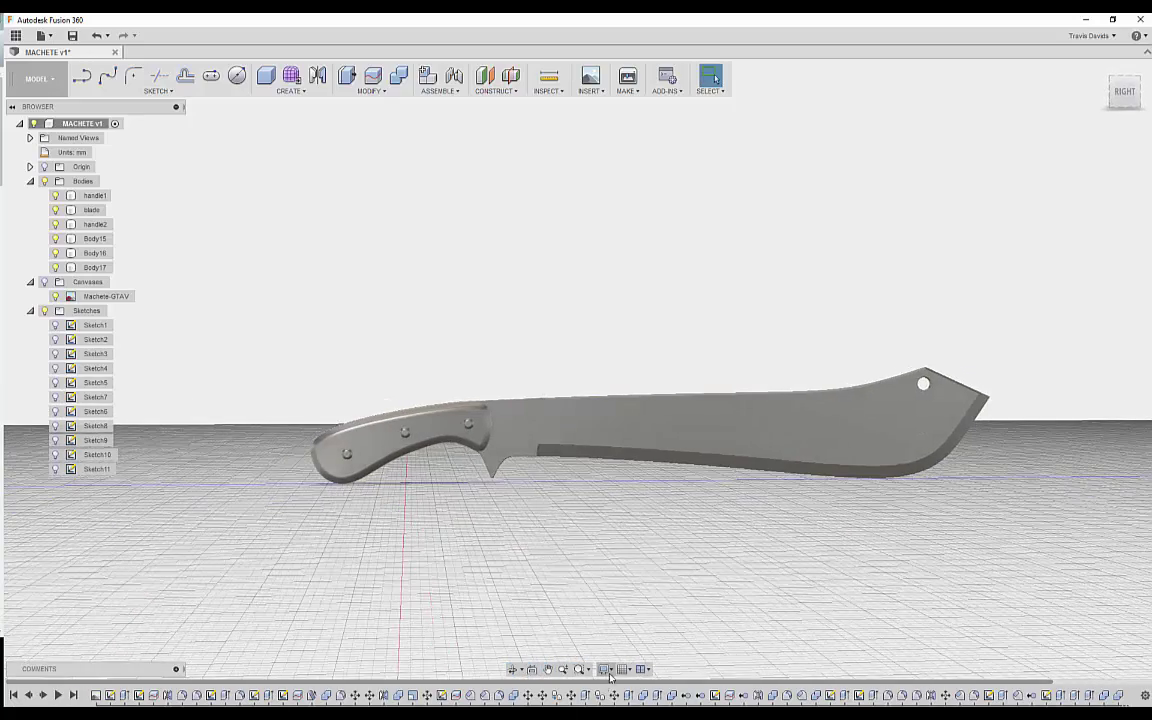
pyautogui.moveTo(439, 581); pyautogui.dragTo(461, 541, button='middle')
# Reopen Sketch11 with the pin circles and move the circle nearest the blade slightly toward the middle circle.
pyautogui.moveTo(945, 682); pyautogui.dragTo(1062, 688)
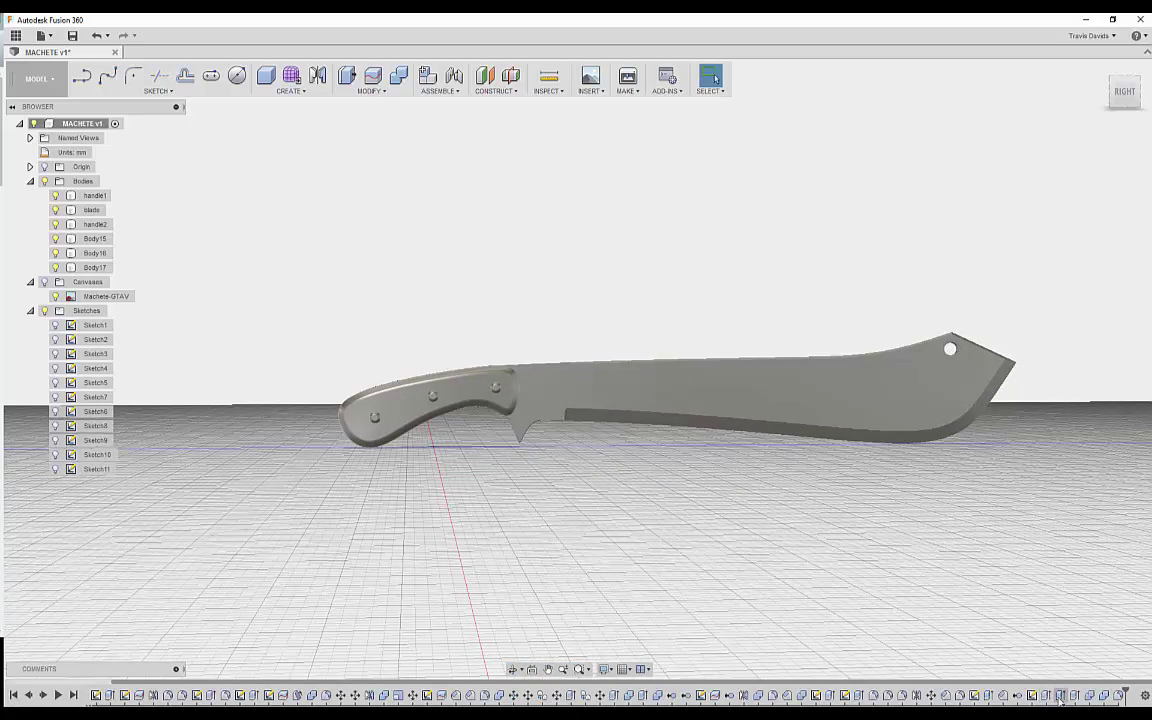
pyautogui.doubleClick(1032, 698)
pyautogui.moveTo(256, 345); pyautogui.dragTo(402, 404, button='middle')
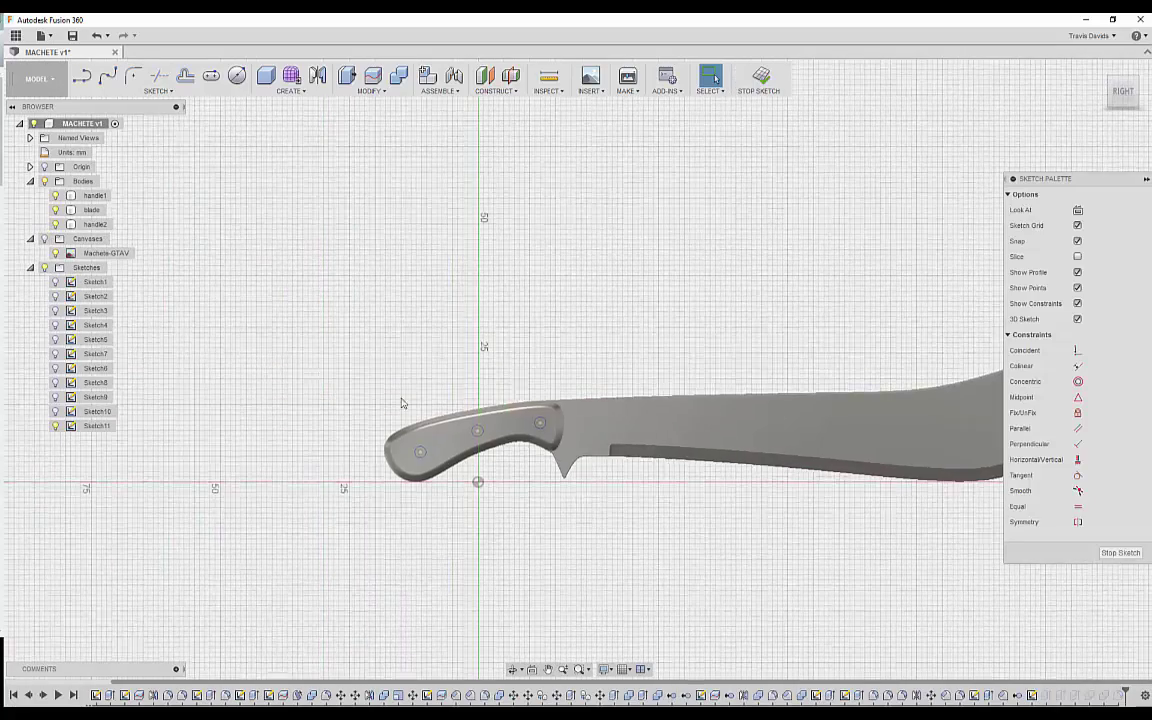
pyautogui.scroll(5, 450, 459)
pyautogui.scroll(2, 663, 391)
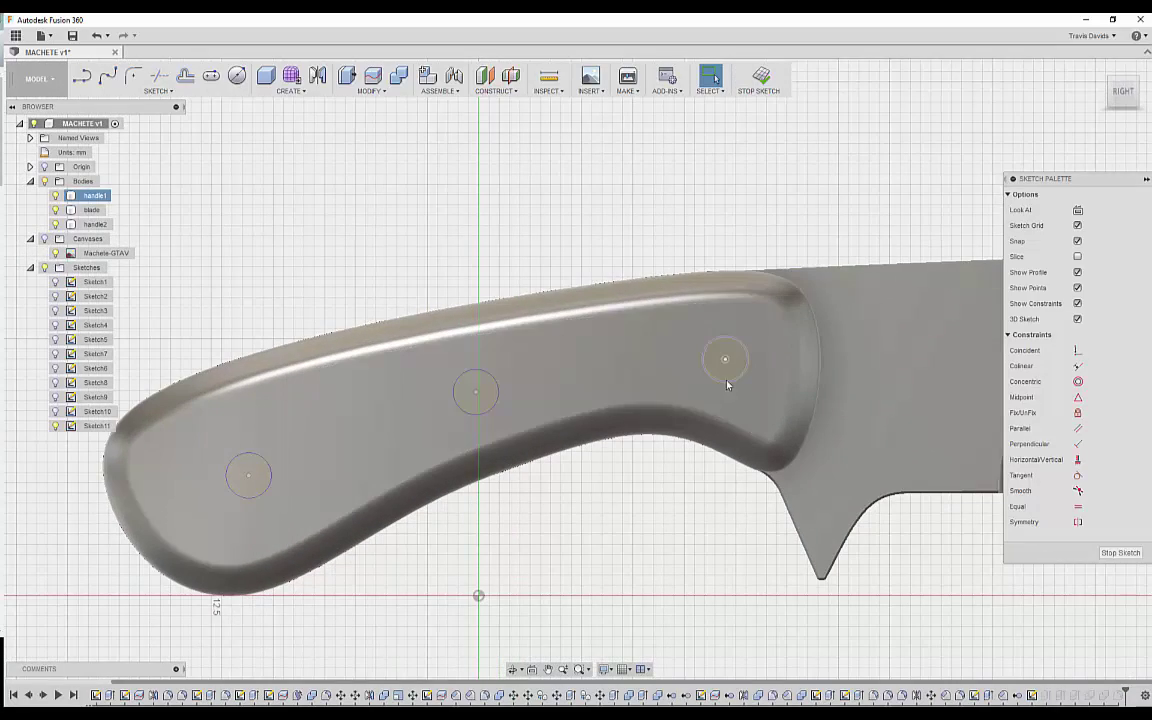
pyautogui.click(728, 380)
pyautogui.press('m')
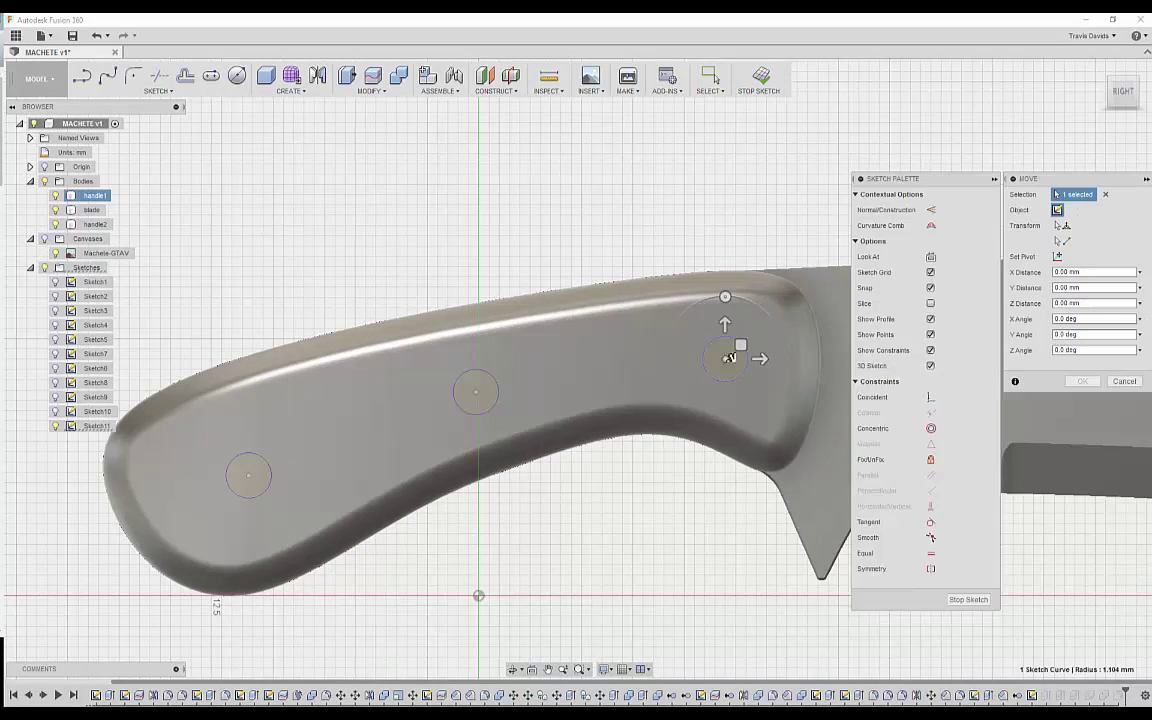
pyautogui.moveTo(738, 346); pyautogui.dragTo(722, 344)
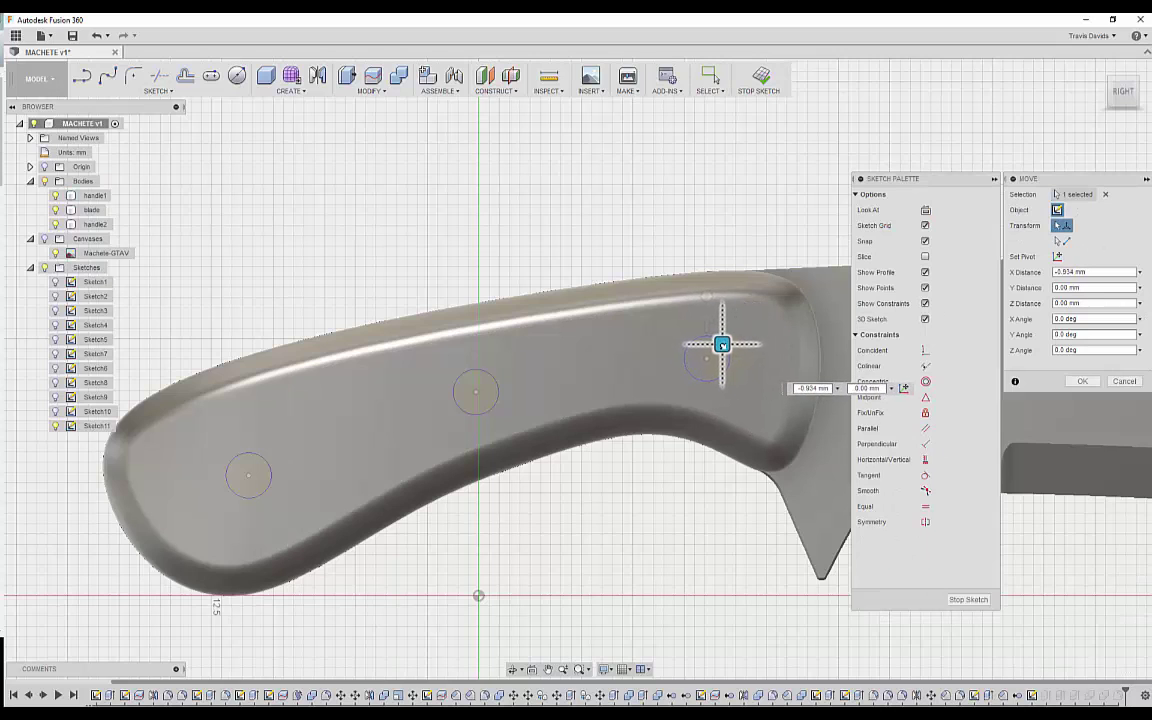
pyautogui.press('Return')
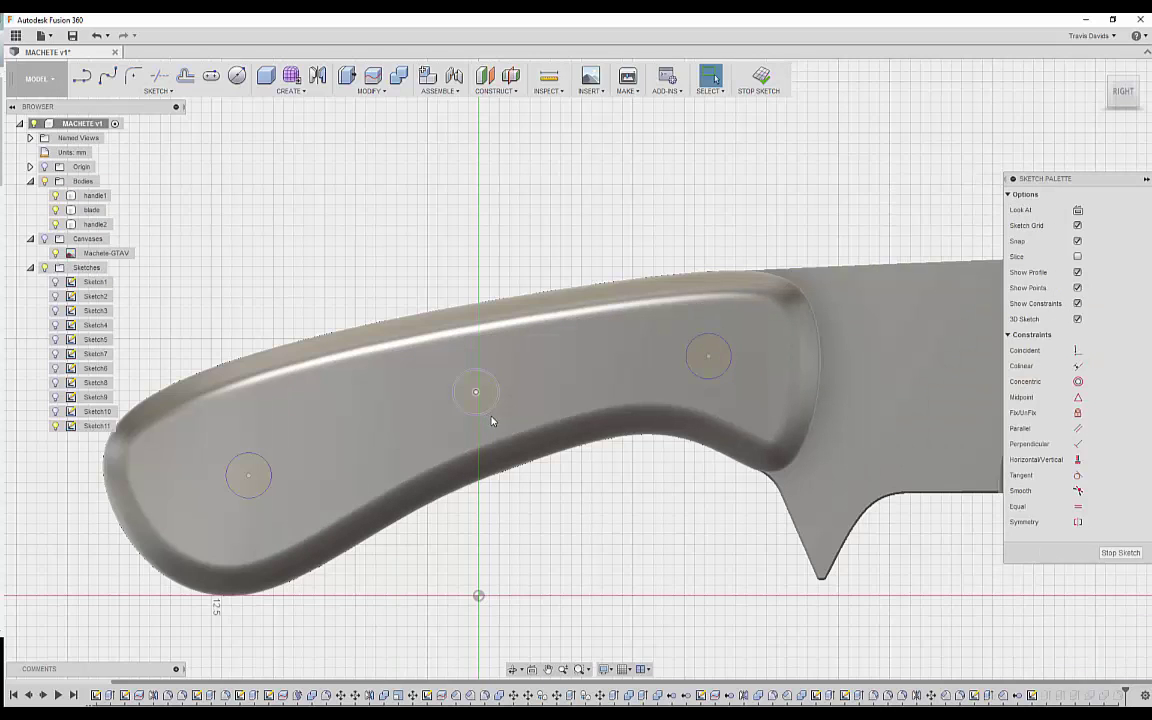
# Nudge the middle pin circle slightly upward, and move the butt-end circle -0.321 mm in X and 0.058 mm in Y.
pyautogui.press('m')
pyautogui.moveTo(476, 392); pyautogui.dragTo(494, 374)
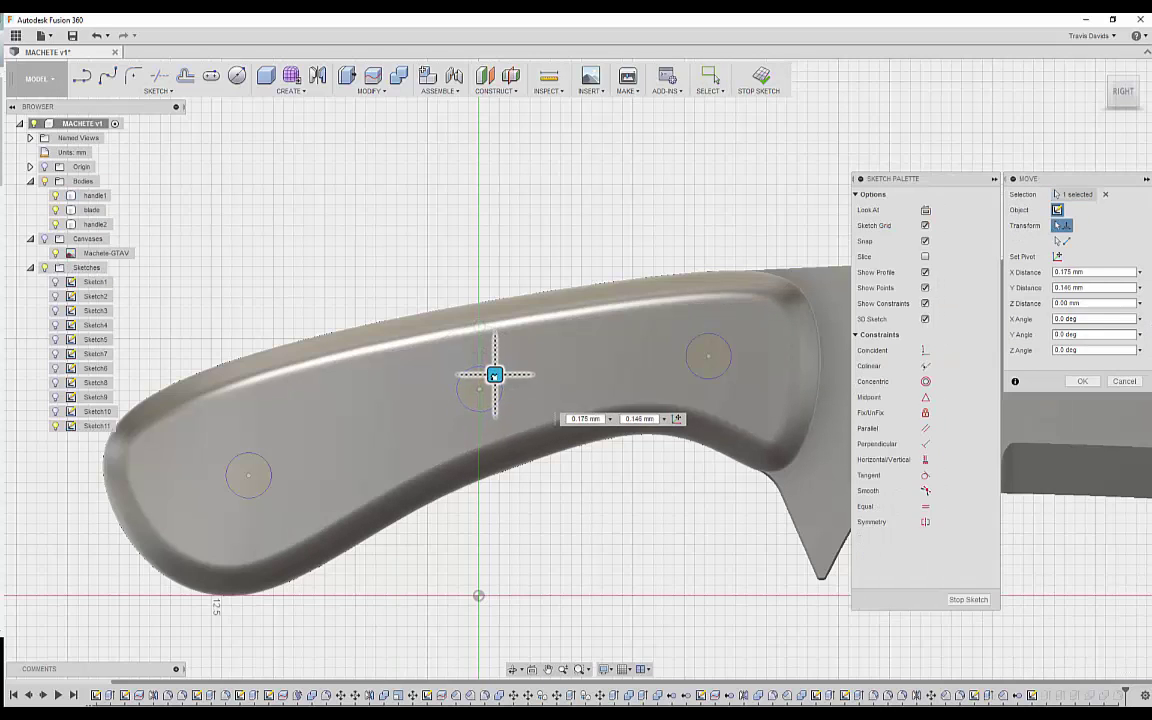
pyautogui.press('Return')
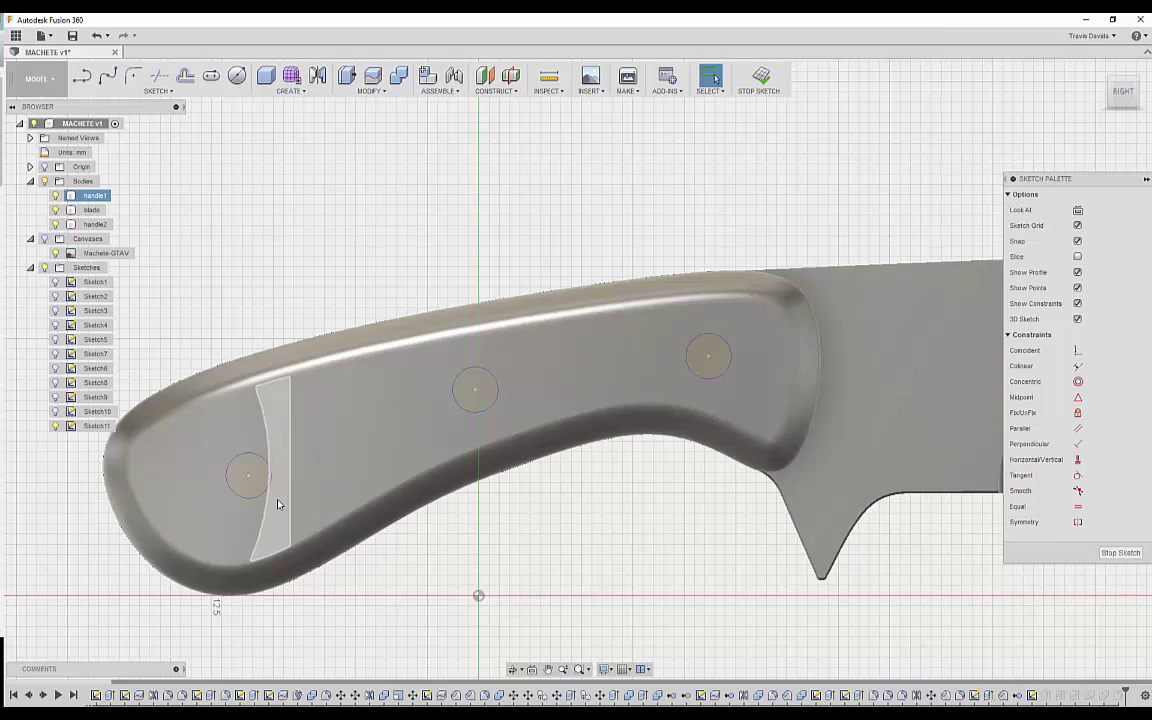
pyautogui.click(263, 492)
pyautogui.press('m')
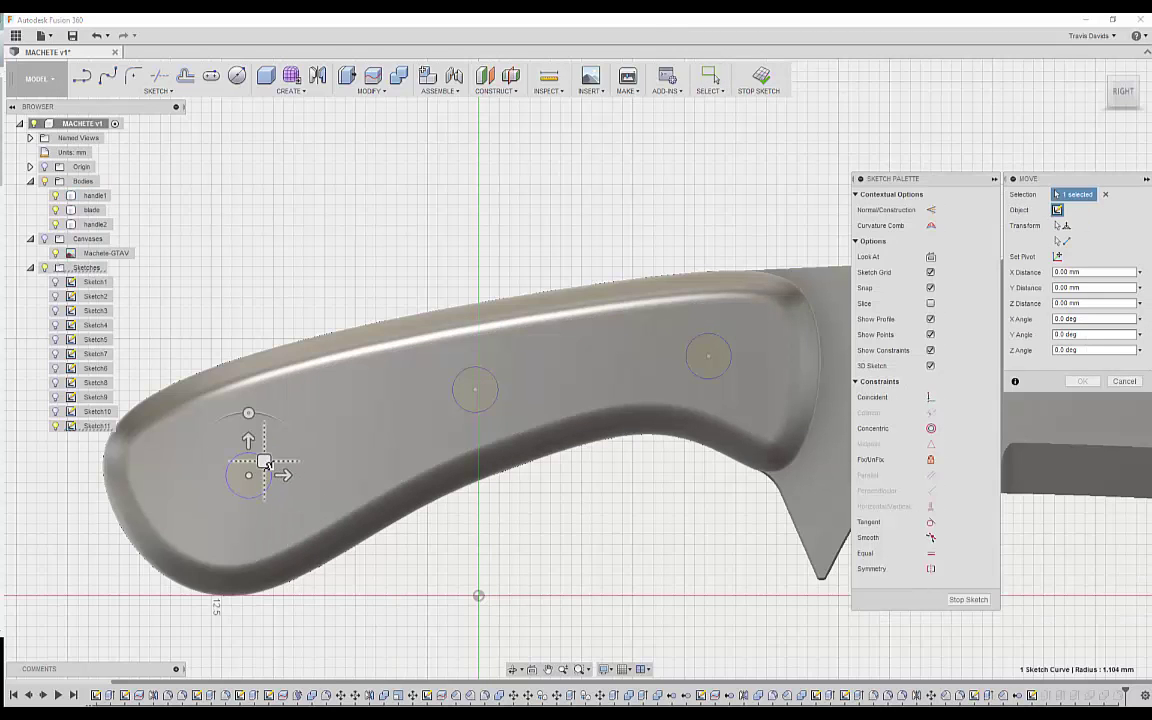
pyautogui.moveTo(266, 463); pyautogui.dragTo(258, 460)
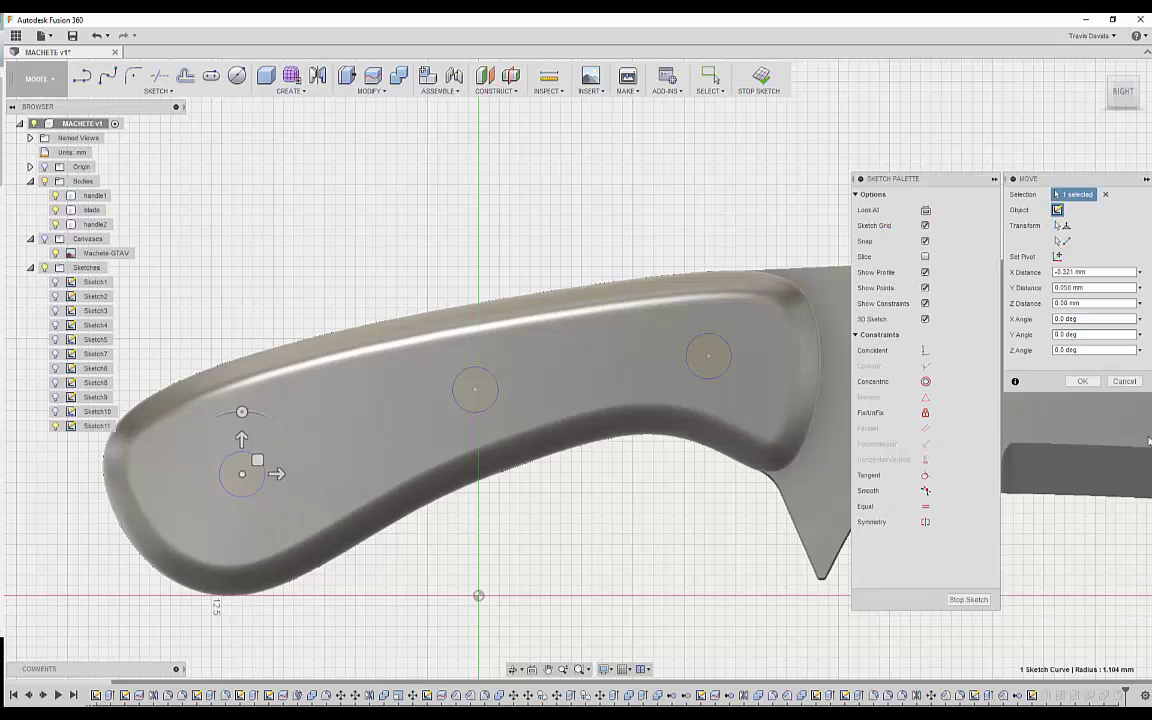
pyautogui.click(1080, 383)
# Move the middle pin circle about 0.8 mm toward the butt of the handle and about 0.2 mm down.
pyautogui.click(483, 411)
pyautogui.press('m')
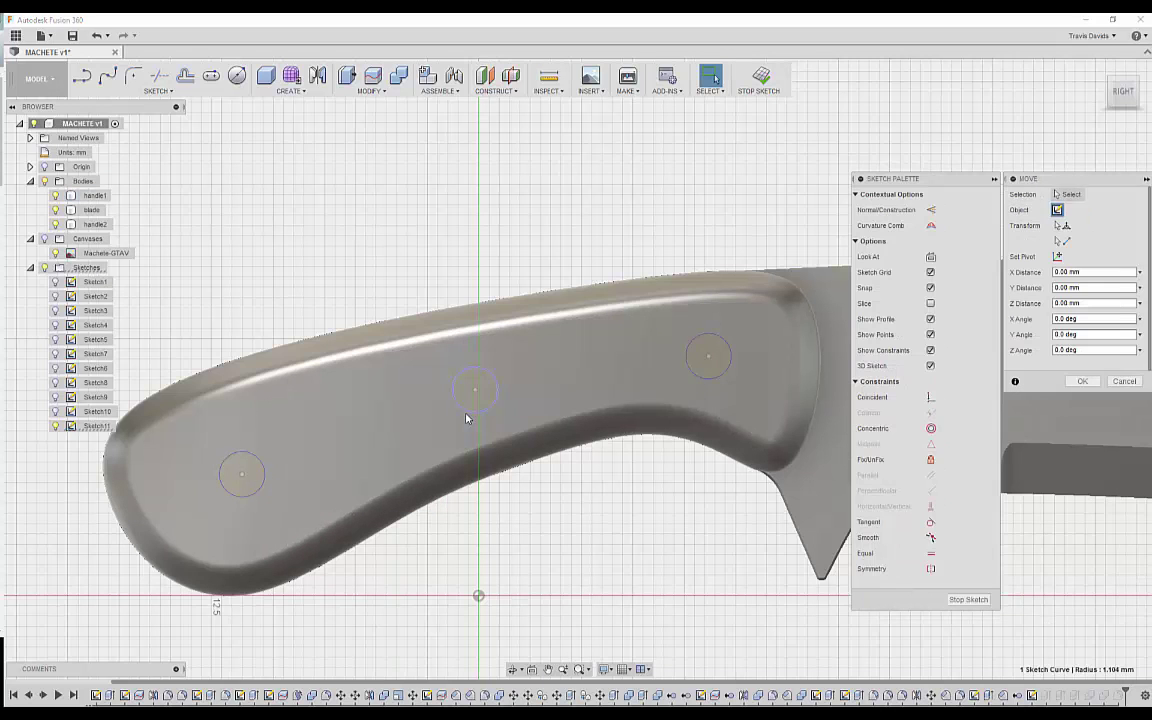
pyautogui.moveTo(489, 375); pyautogui.dragTo(475, 377)
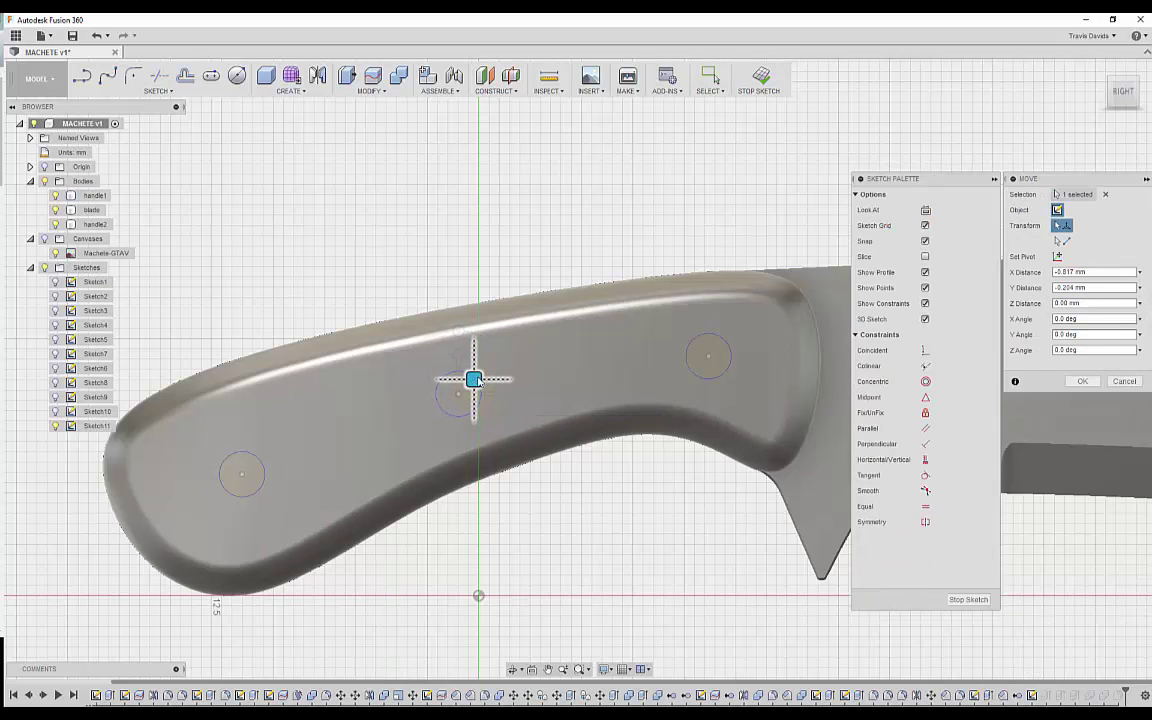
pyautogui.click(1083, 381)
# Move the pin circle nearest the blade 0.225 mm in X and -0.064 mm in Y.
pyautogui.scroll(-1, 560, 540)
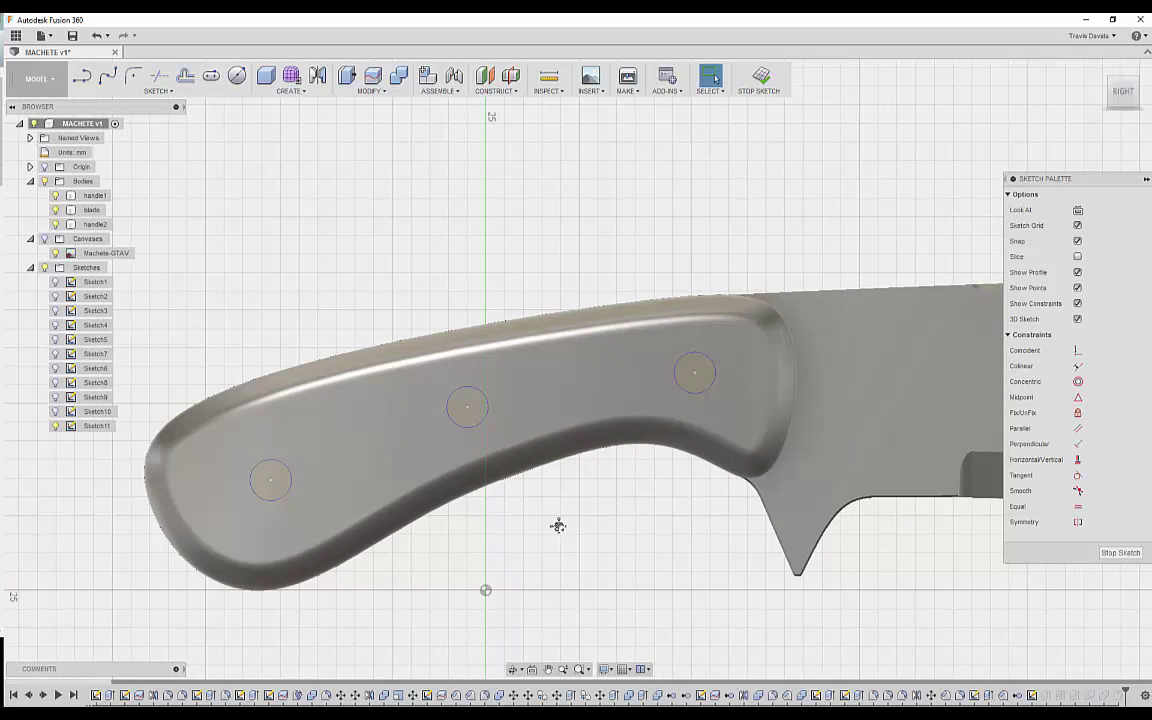
pyautogui.moveTo(558, 525); pyautogui.dragTo(519, 526, button='middle')
pyautogui.click(660, 393)
pyautogui.press('m')
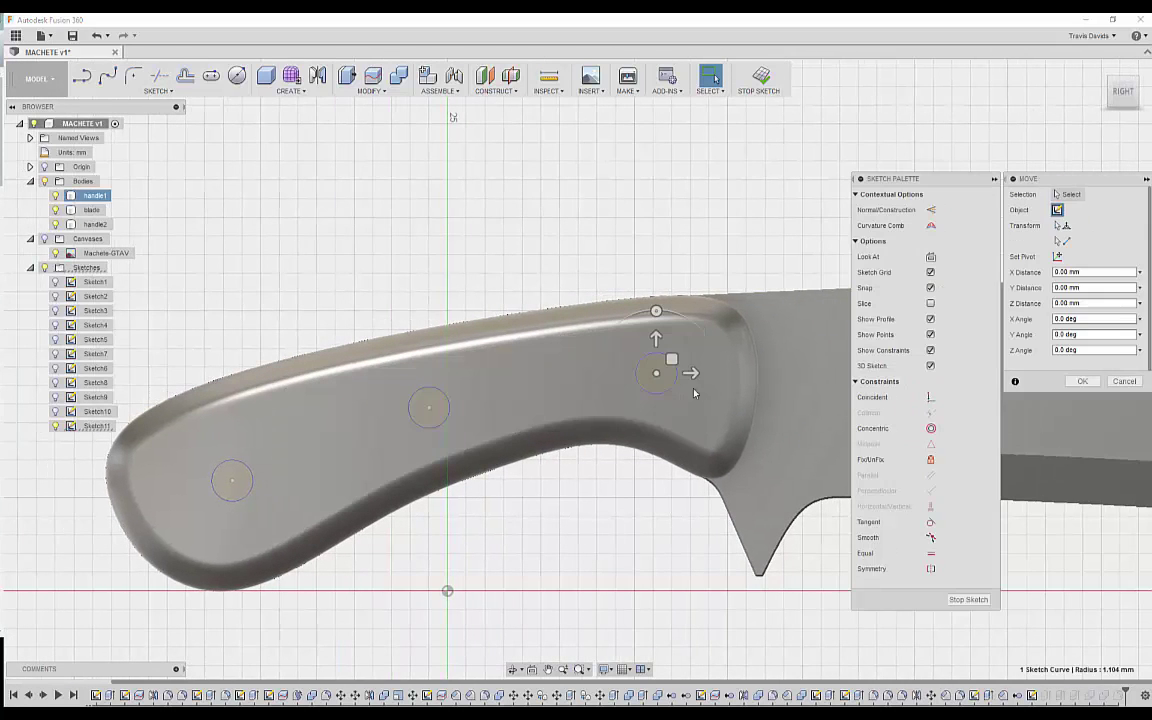
pyautogui.moveTo(671, 359); pyautogui.dragTo(676, 361)
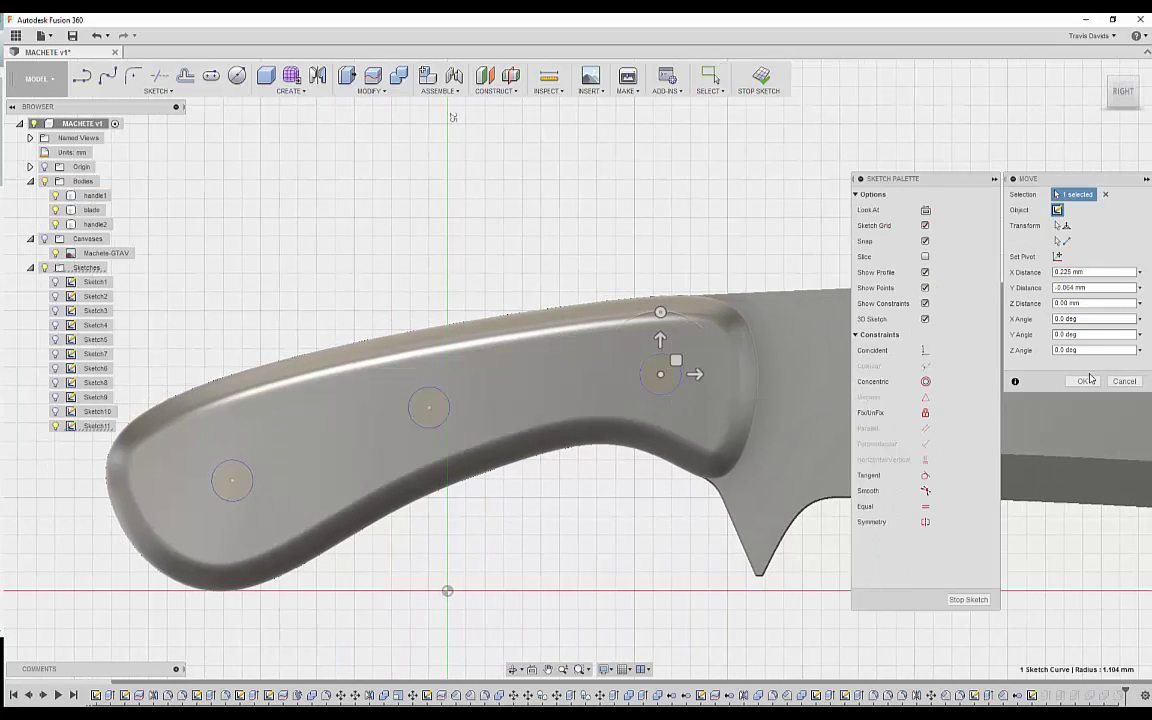
pyautogui.click(1082, 381)
# Nudge the middle pin circle about -0.06 mm in both X and Y.
pyautogui.click(437, 423)
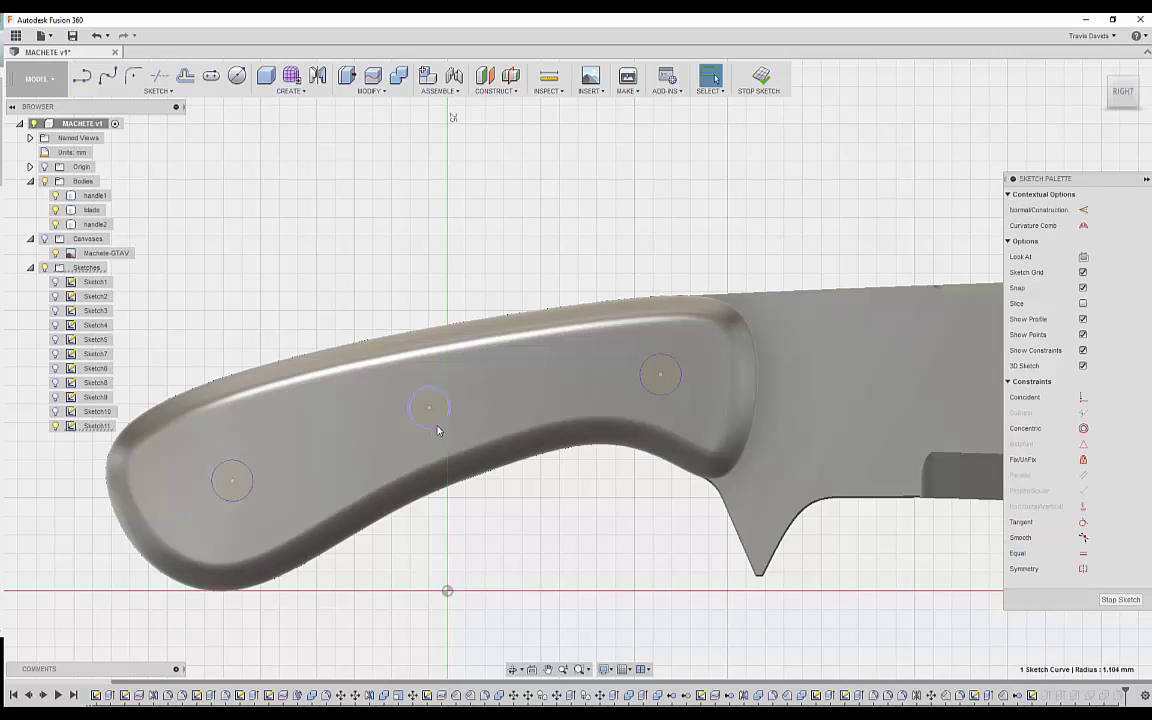
pyautogui.press('m')
pyautogui.moveTo(444, 393); pyautogui.dragTo(443, 395)
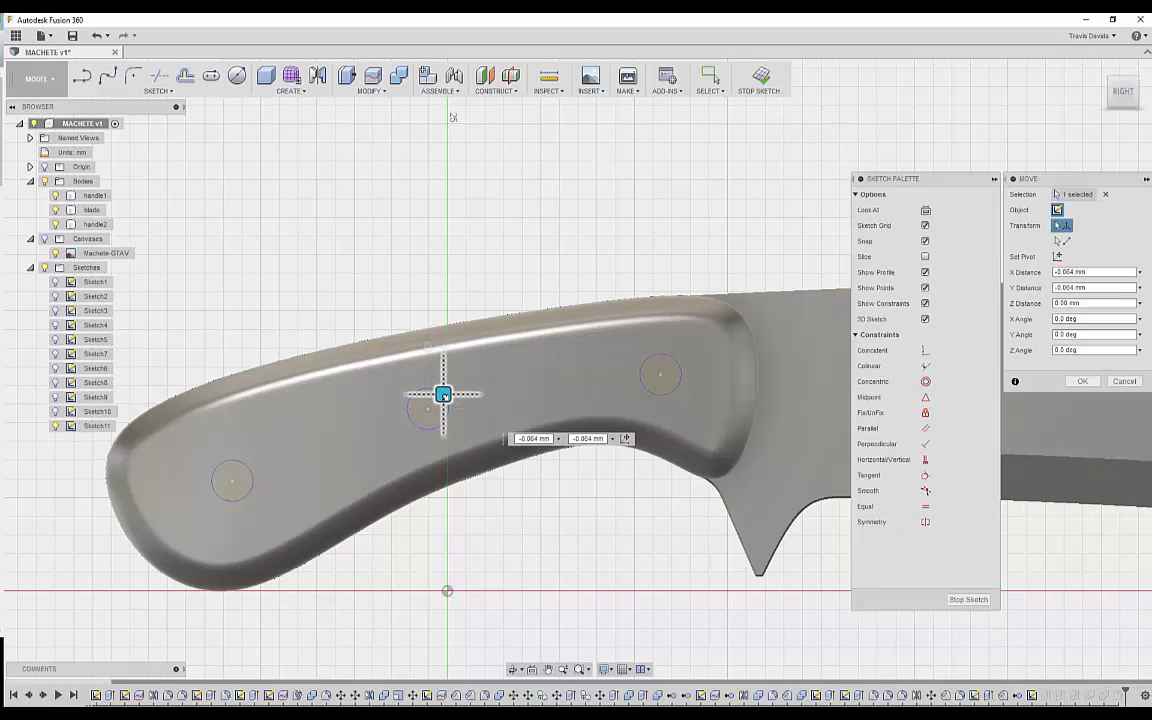
pyautogui.click(1082, 382)
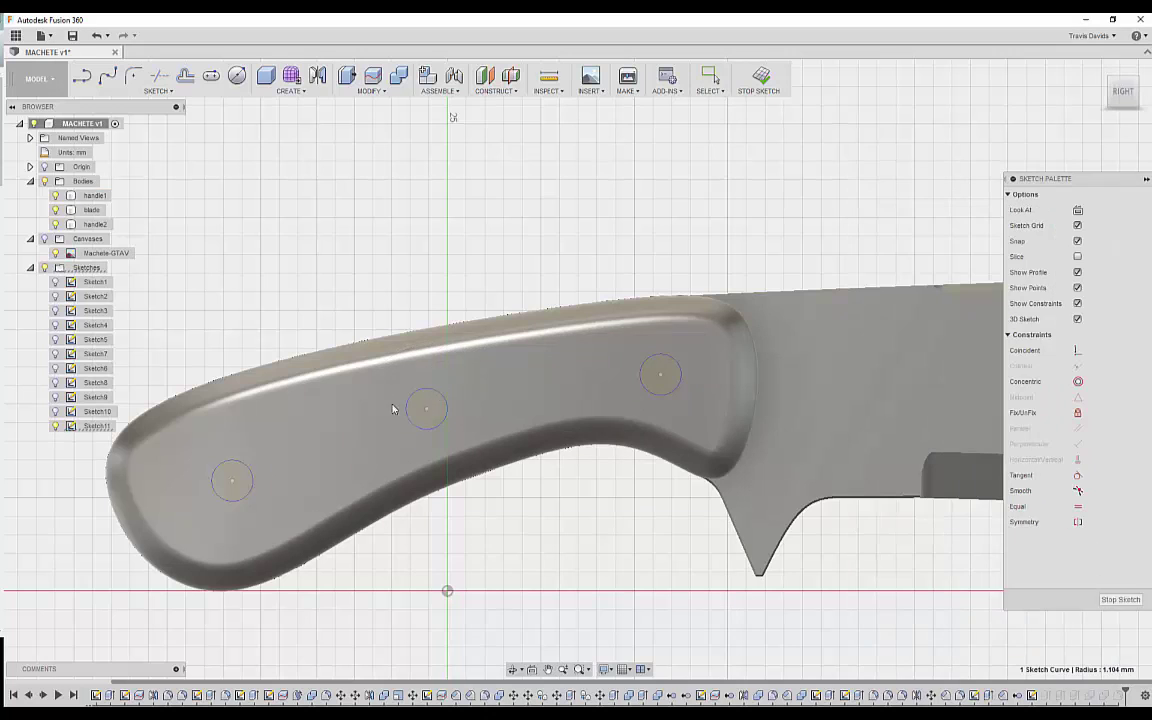
# Move the butt-end pin circle slightly down and further toward the butt of the handle.
pyautogui.scroll(-2, 538, 524)
pyautogui.moveTo(540, 531); pyautogui.dragTo(502, 509, button='middle')
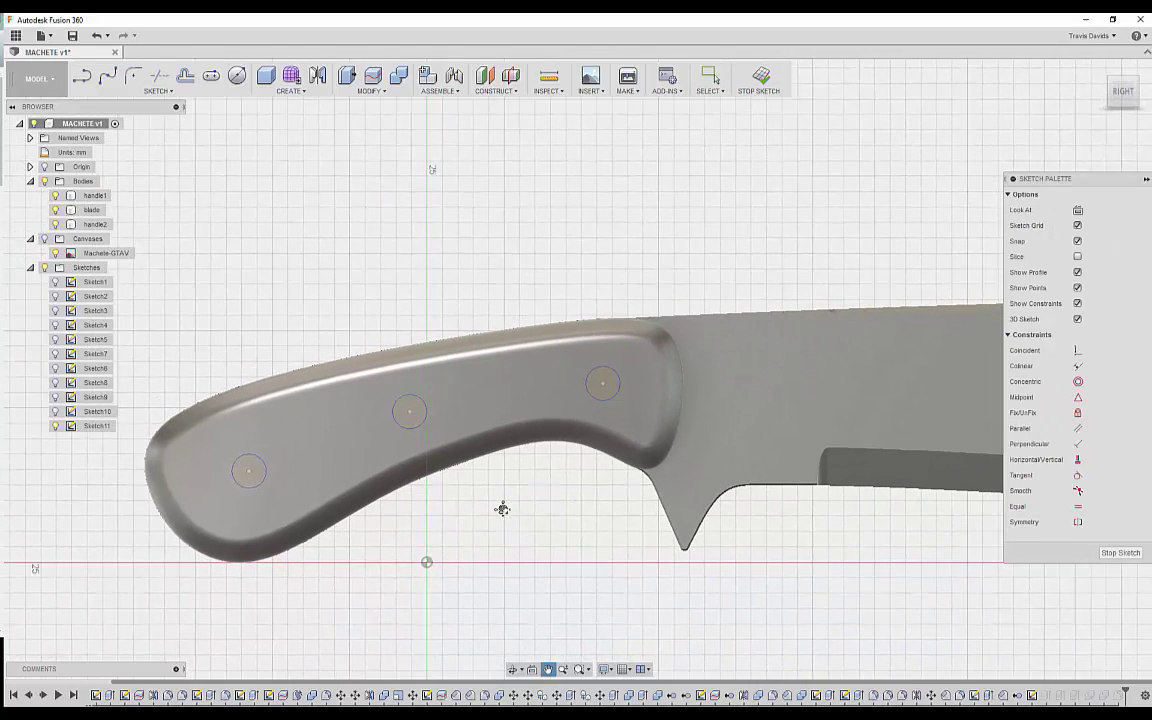
pyautogui.click(251, 485)
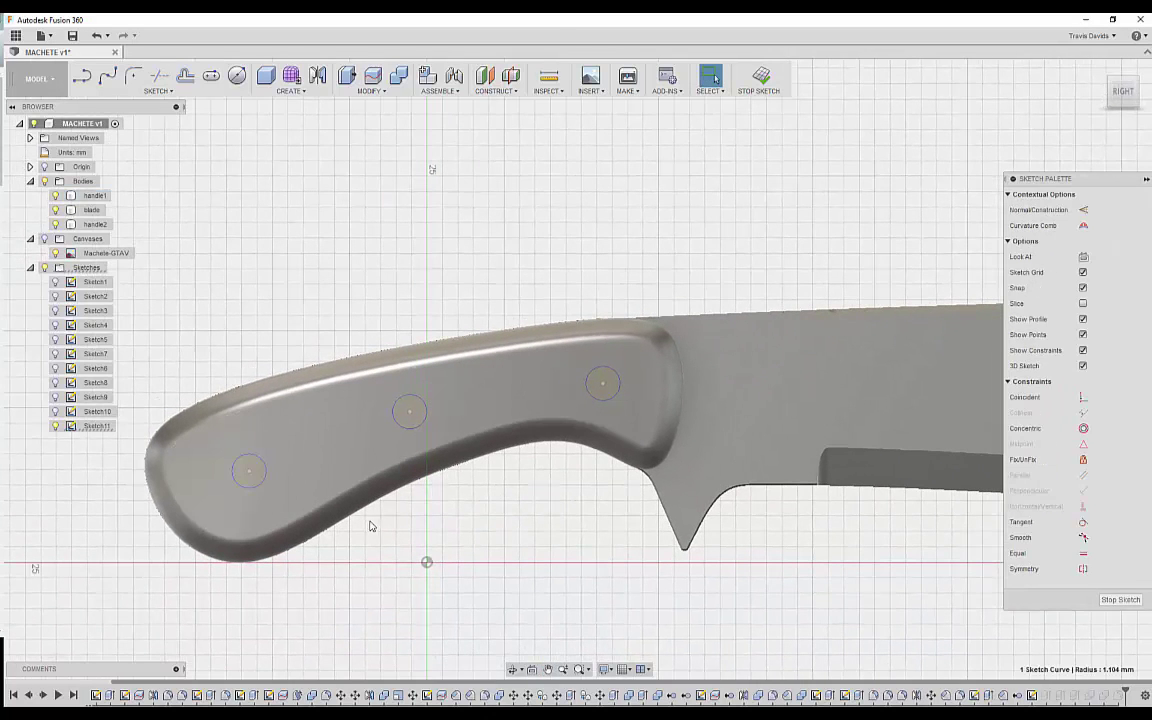
pyautogui.press('m')
pyautogui.moveTo(262, 457); pyautogui.dragTo(256, 461)
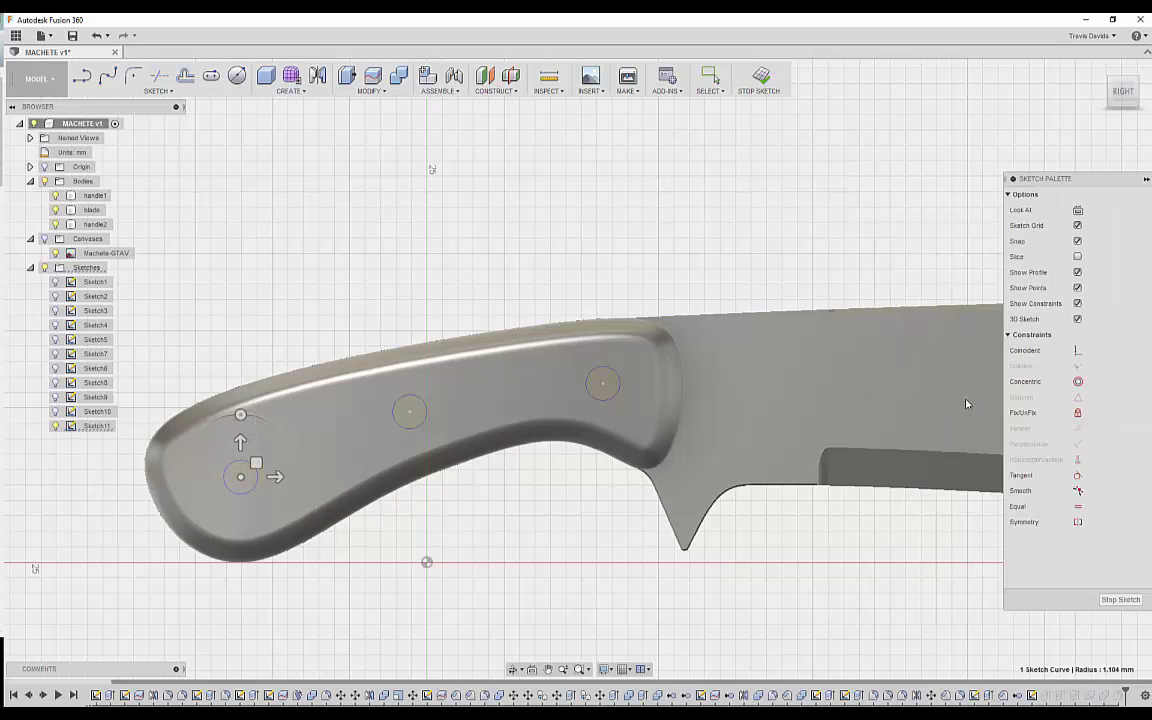
pyautogui.press('Return')
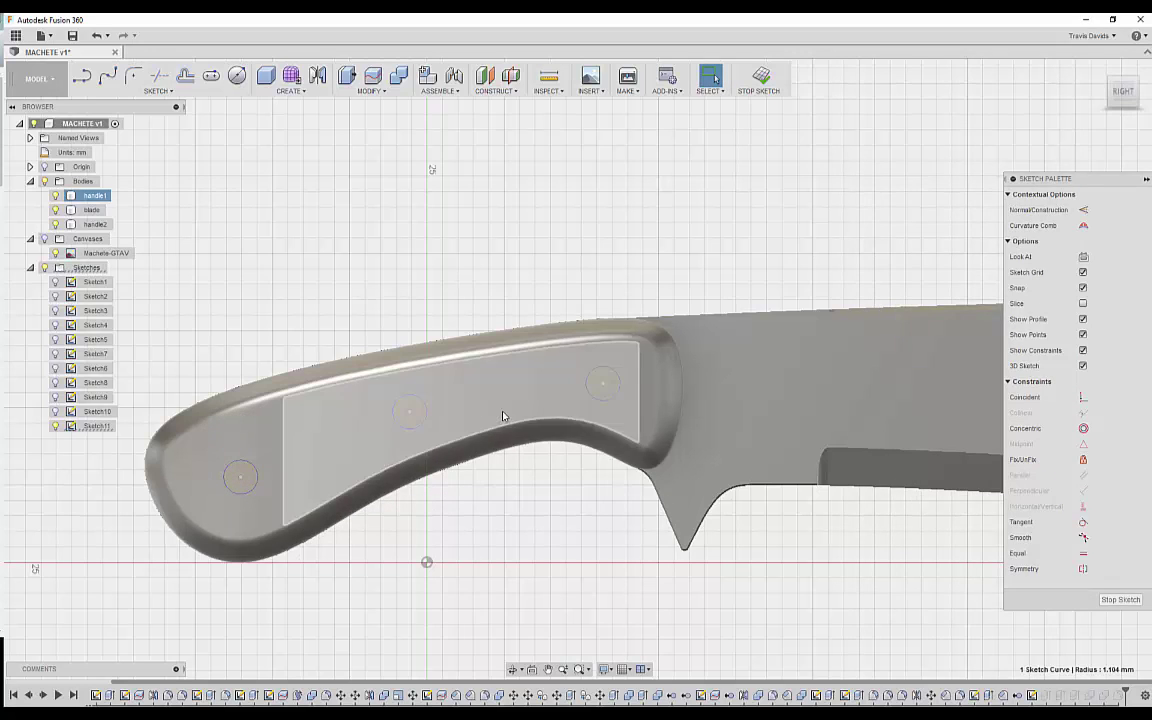
# Move the middle pin circle -0.155 mm in X and -0.078 mm in Y, and the blade-side circle about 0.4 mm toward the butt.
pyautogui.click(420, 423)
pyautogui.press('m')
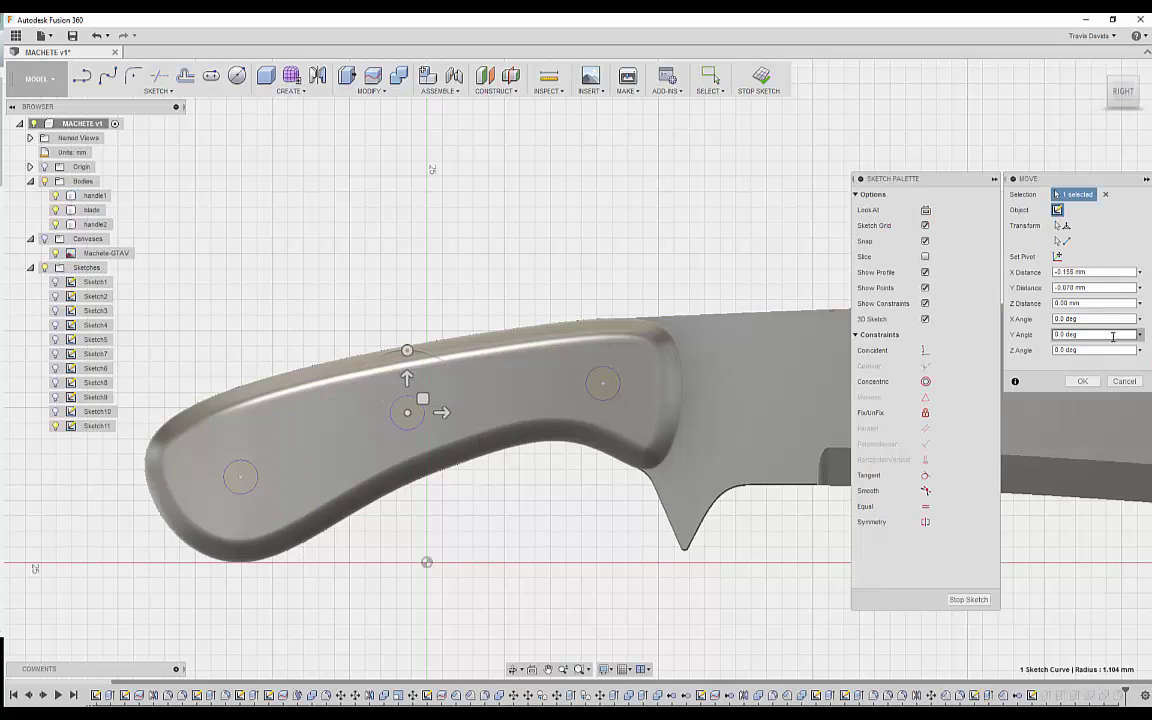
pyautogui.click(1079, 381)
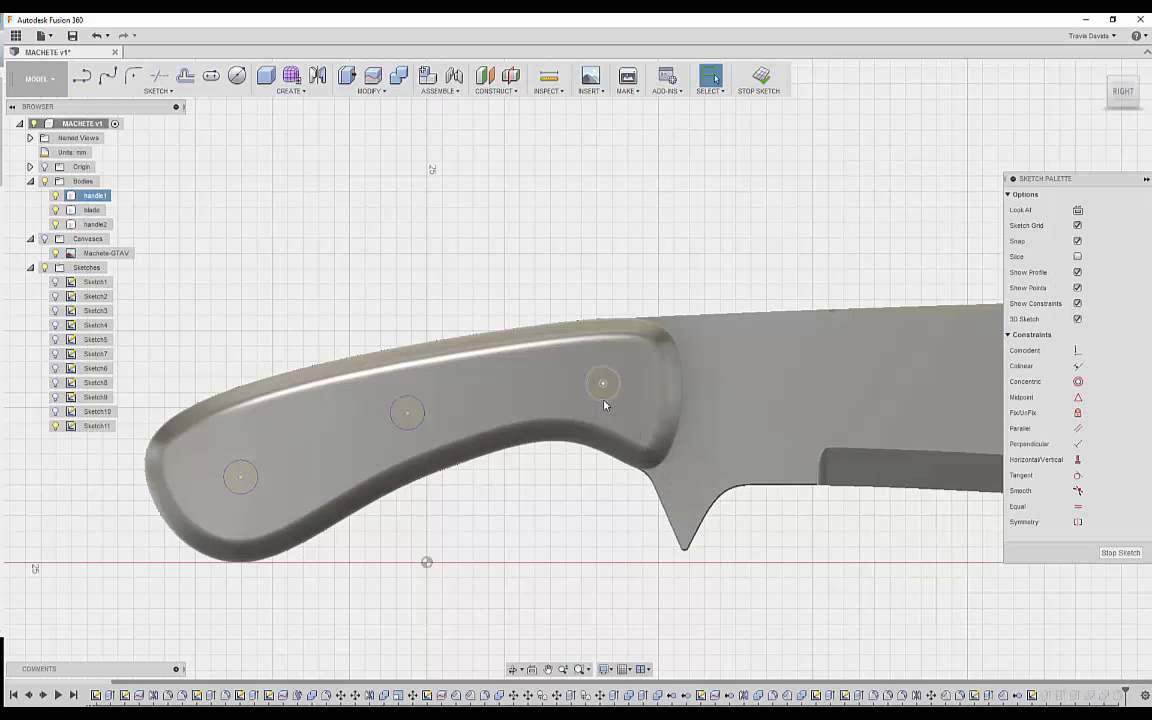
pyautogui.click(603, 383)
pyautogui.press('m')
pyautogui.moveTo(617, 372); pyautogui.dragTo(611, 368)
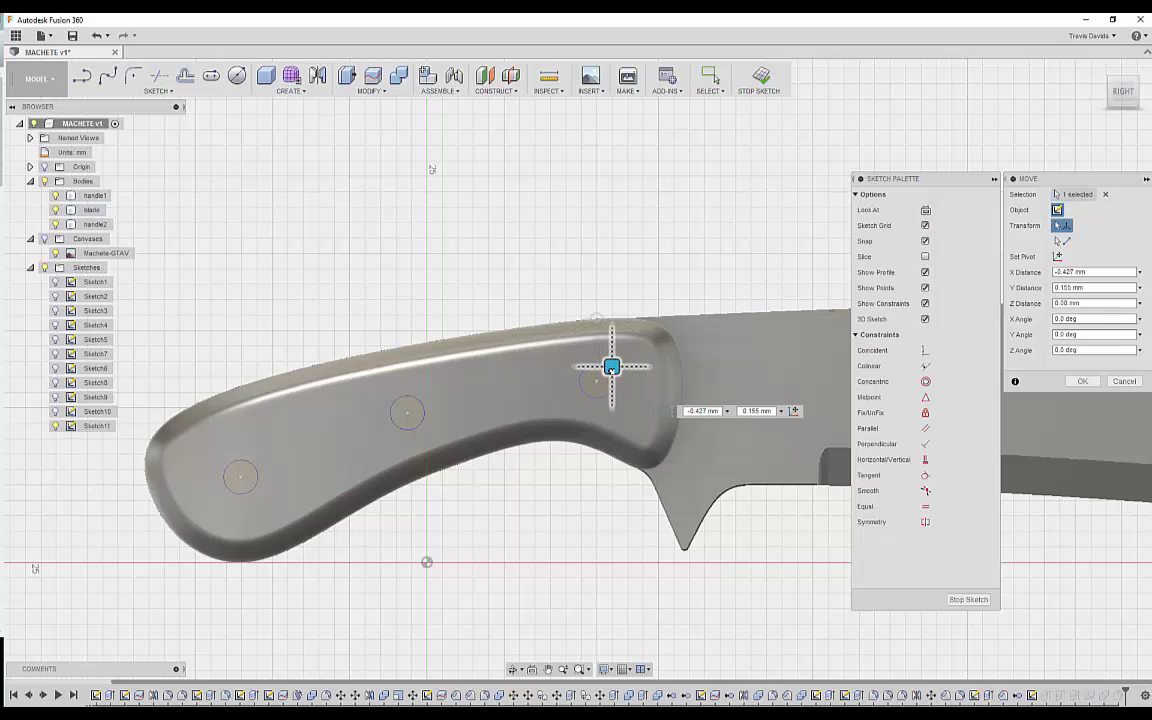
pyautogui.click(1070, 383)
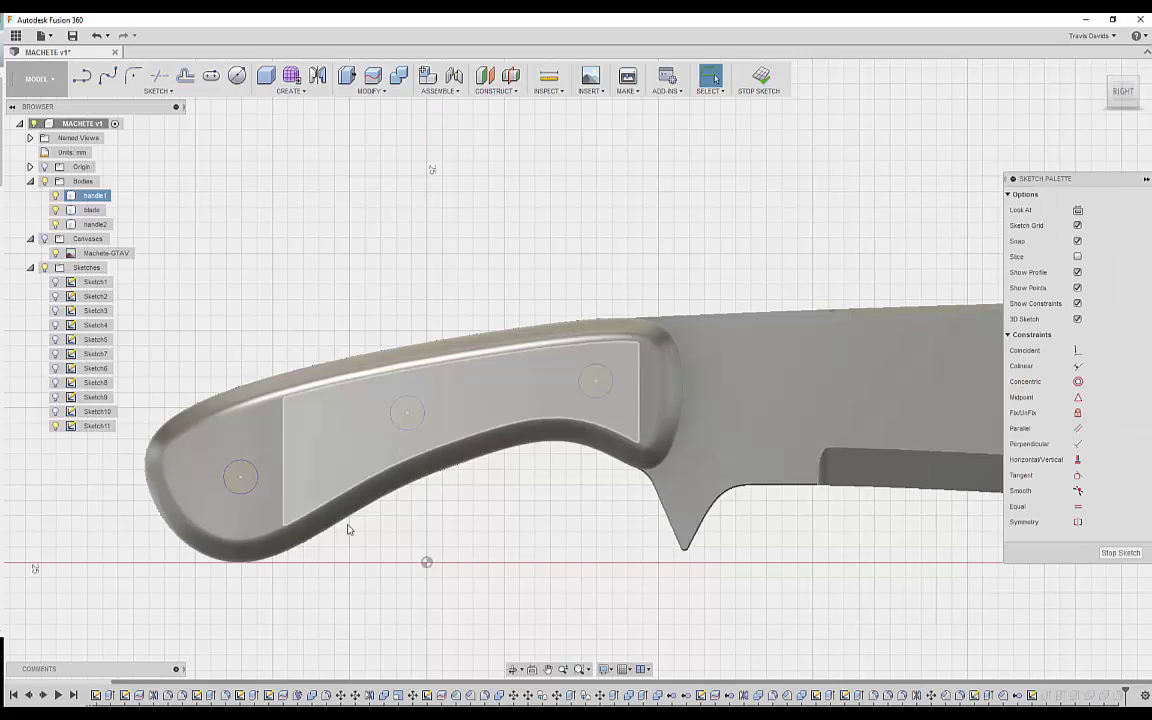
# Shift the middle pin circle slightly up and toward the blade, and finish the sketch.
pyautogui.click(407, 412)
pyautogui.press('m')
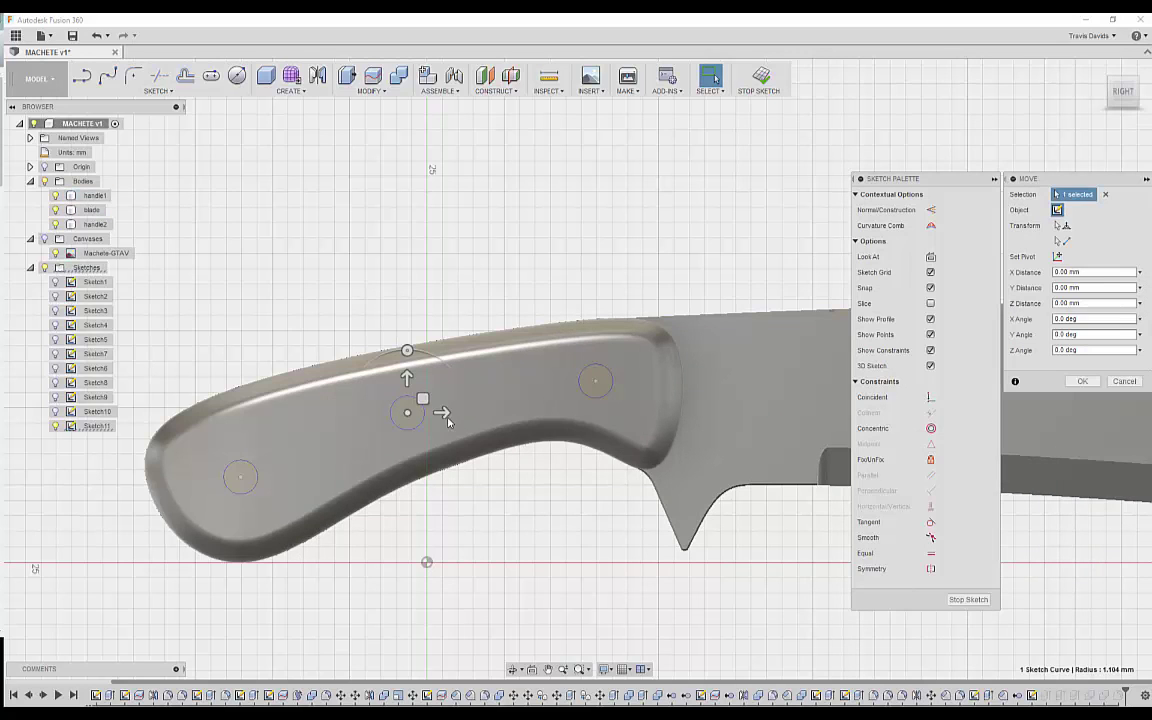
pyautogui.moveTo(412, 406); pyautogui.dragTo(426, 397)
pyautogui.click(1083, 383)
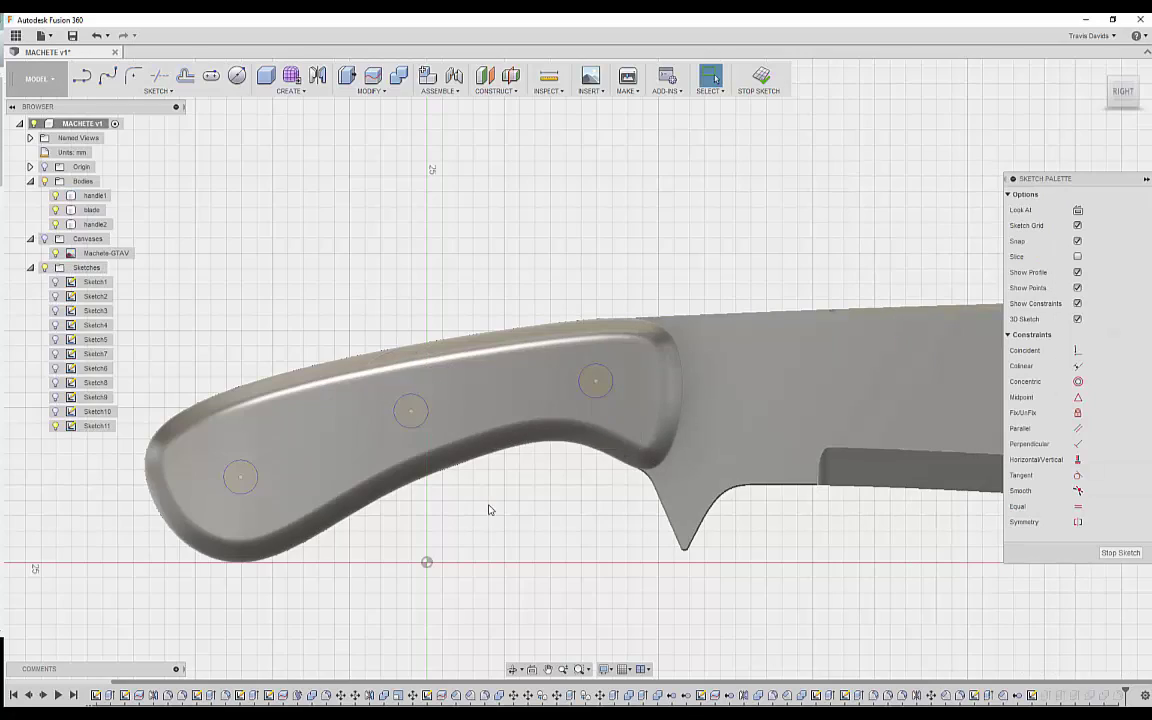
pyautogui.scroll(-4, 505, 512)
pyautogui.moveTo(517, 508); pyautogui.dragTo(487, 481, button='middle')
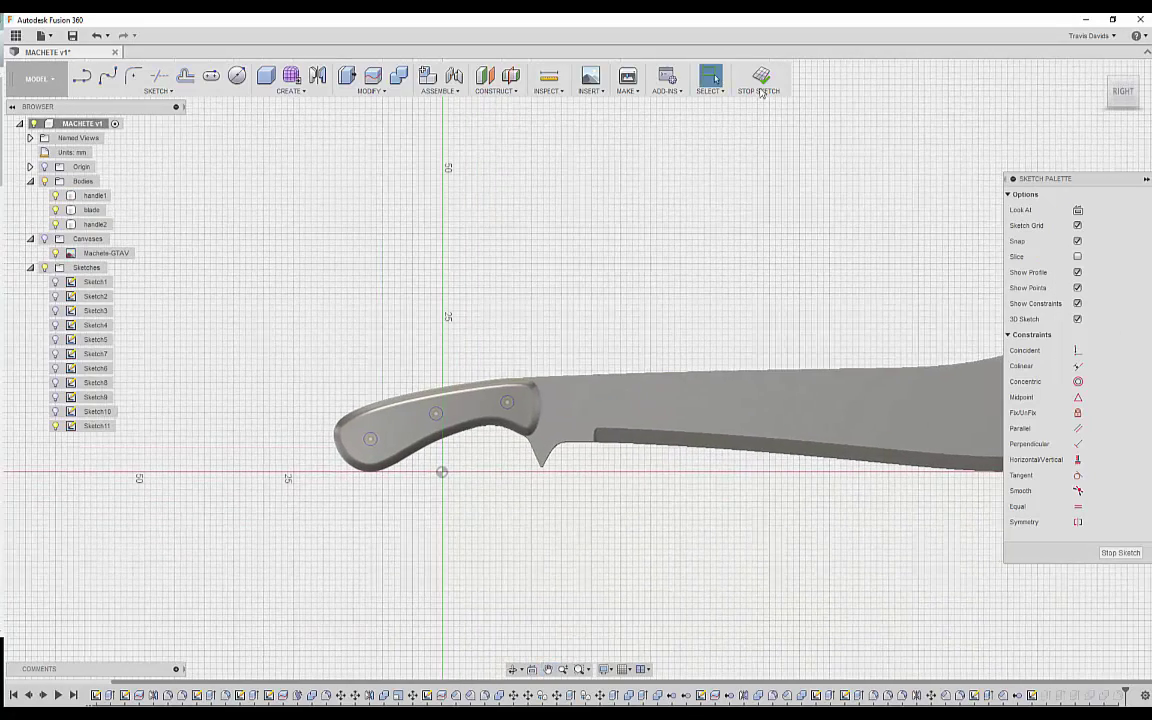
pyautogui.click(746, 91)
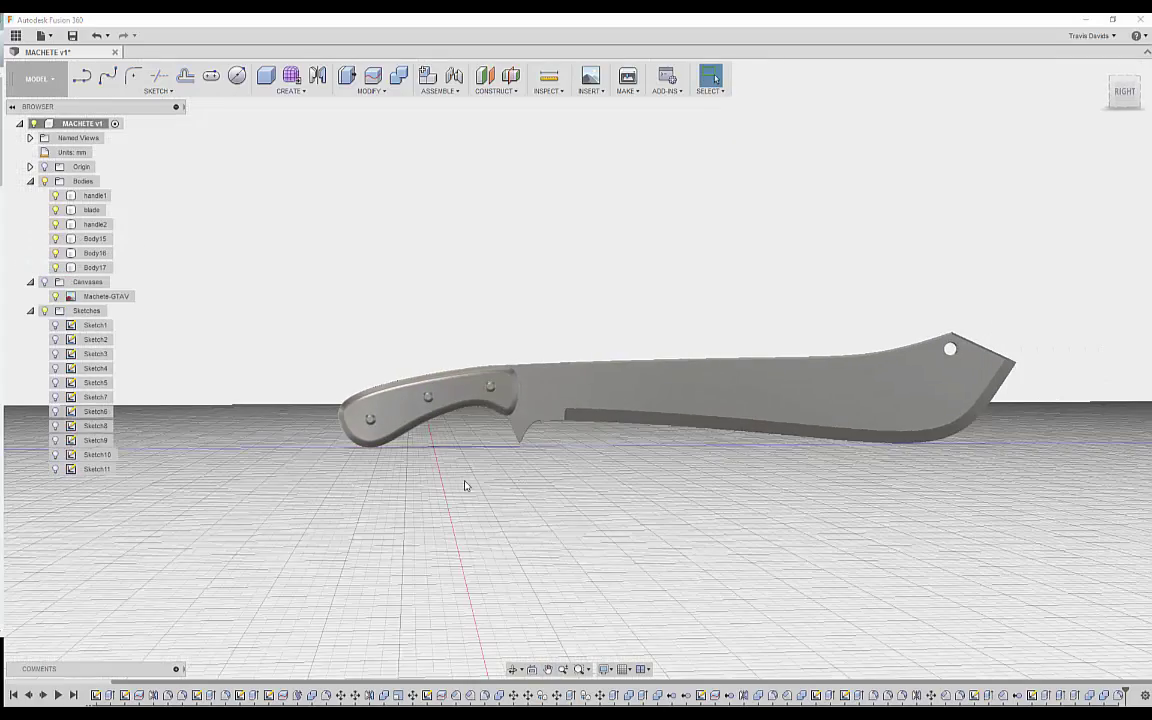
# Examine the repositioned pins in the handle close up and from different angles.
pyautogui.moveTo(465, 484)
pyautogui.keyDown('shift'); pyautogui.mouseDown(button='middle')
pyautogui.moveTo(465, 465)
pyautogui.moveTo(460, 493)
pyautogui.mouseUp(button='middle'); pyautogui.keyUp('shift')
pyautogui.scroll(4, 460, 469)
pyautogui.keyDown('shift'); pyautogui.moveTo(362, 470); pyautogui.dragTo(688, 541, button='middle'); pyautogui.keyUp('shift')
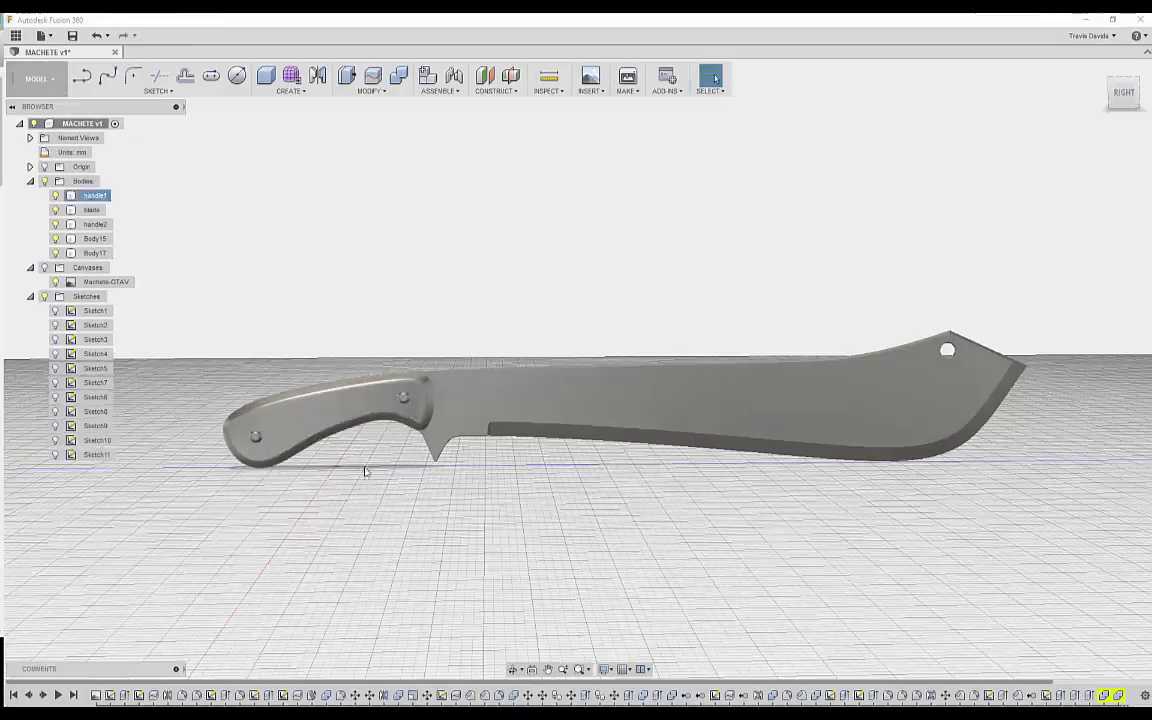
# Apply the Rubber - Weathered appearance to both handle halves.
pyautogui.click(365, 471)
pyautogui.keyDown('shift'); pyautogui.moveTo(365, 471); pyautogui.dragTo(656, 476, button='middle'); pyautogui.keyUp('shift')
pyautogui.rightClick(655, 474)
pyautogui.click(654, 561)
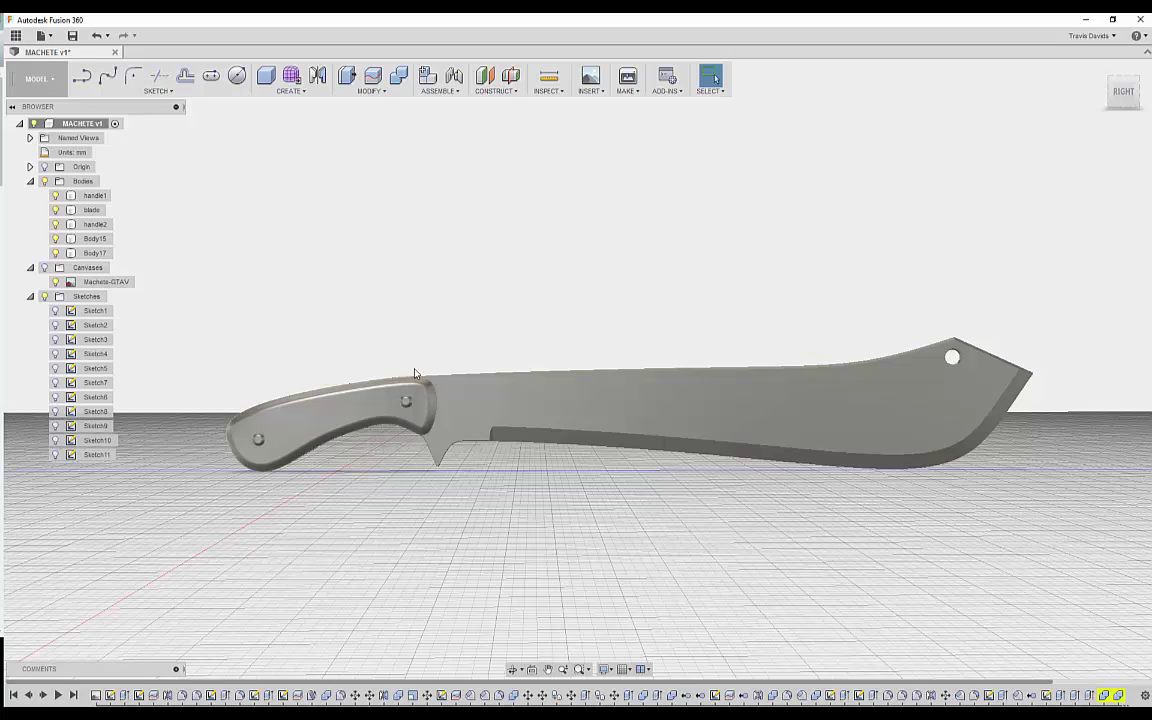
pyautogui.press('a')
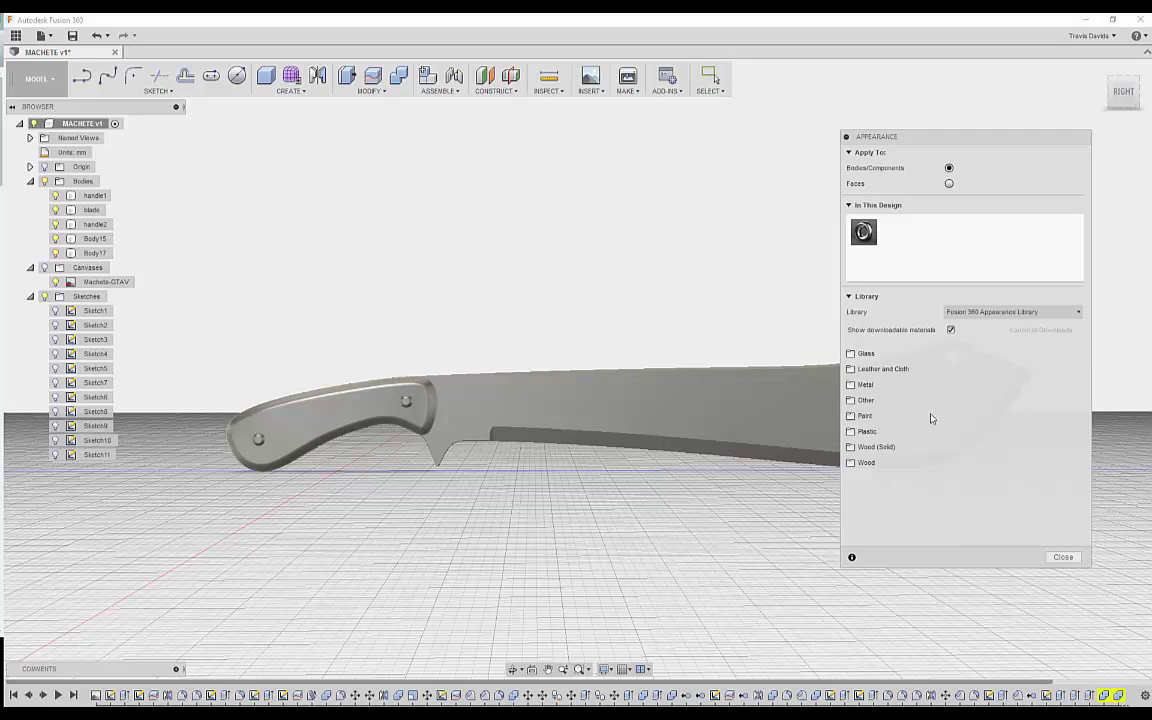
pyautogui.click(871, 403)
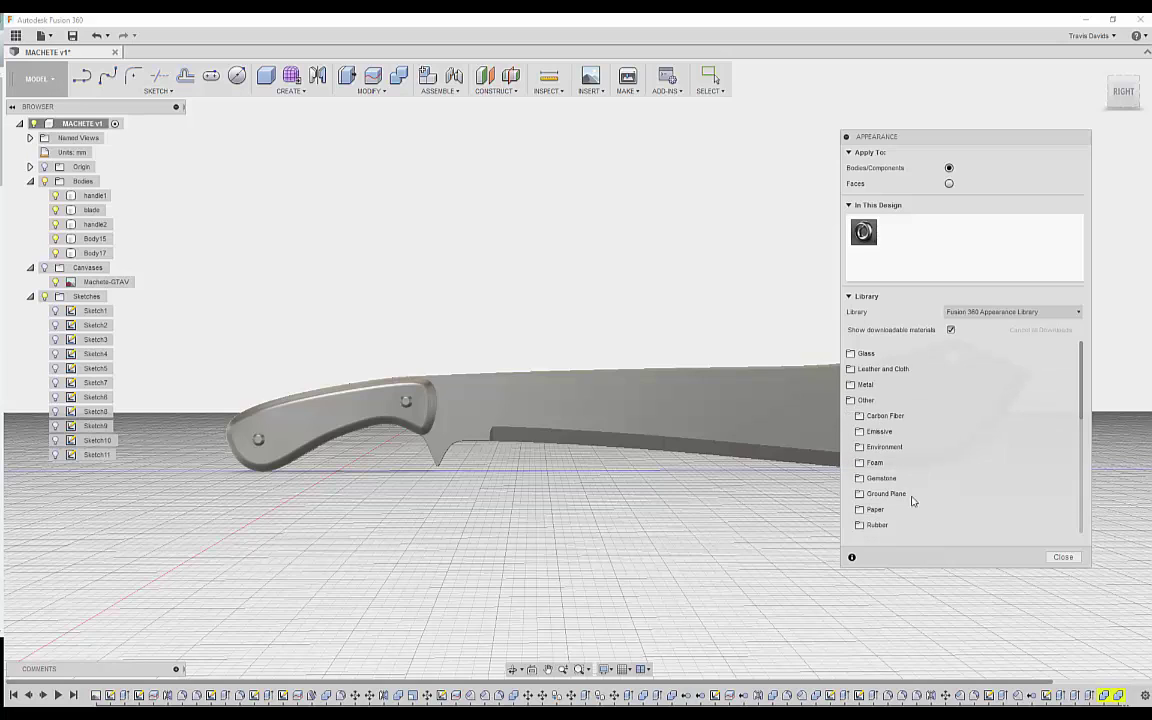
pyautogui.scroll(-1, 897, 476)
pyautogui.click(880, 473)
pyautogui.scroll(-3, 935, 479)
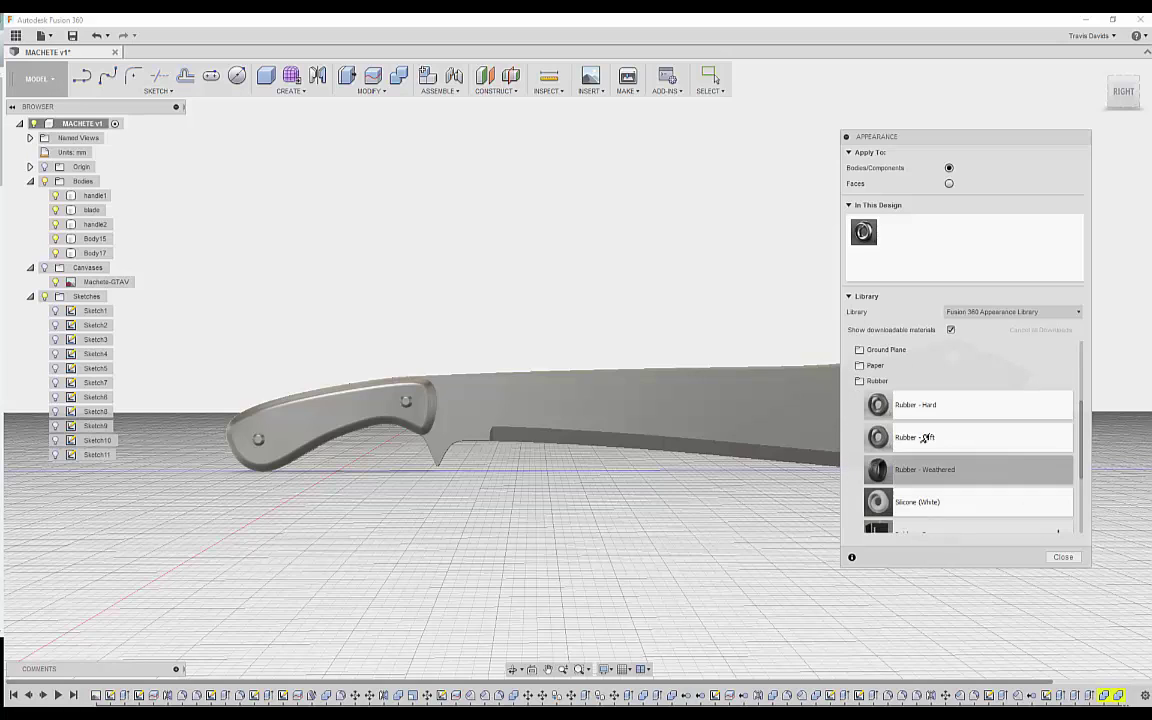
pyautogui.moveTo(382, 426); pyautogui.dragTo(326, 424)
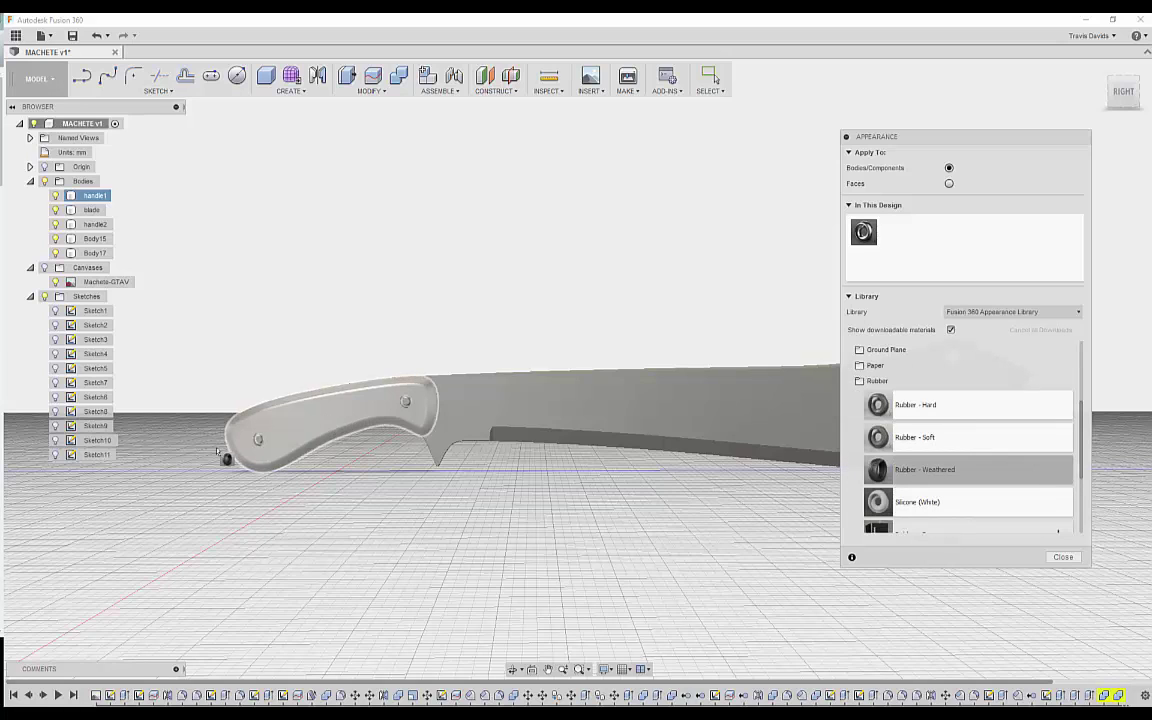
pyautogui.keyDown('shift'); pyautogui.moveTo(312, 291); pyautogui.dragTo(895, 175, button='middle'); pyautogui.keyUp('shift')
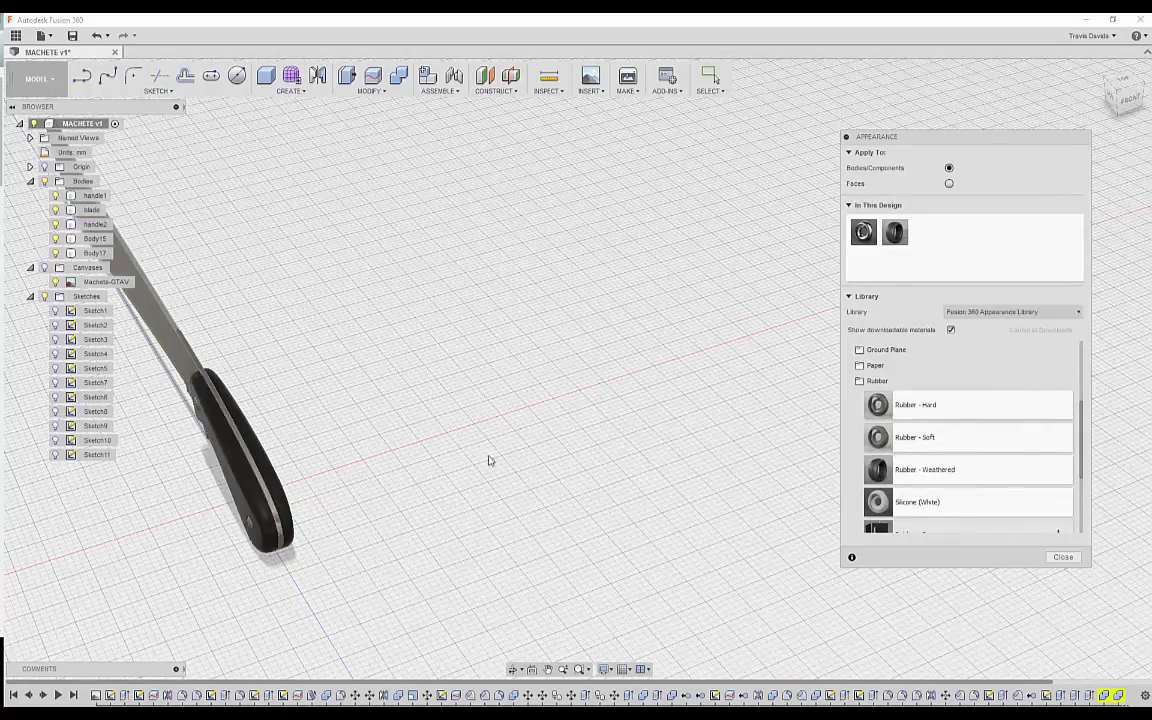
pyautogui.keyDown('shift'); pyautogui.moveTo(488, 463); pyautogui.dragTo(420, 498, button='middle'); pyautogui.keyUp('shift')
# Apply the Aluminum - Anodized Glossy (Grey) appearance to the blade.
pyautogui.scroll(2, 894, 391)
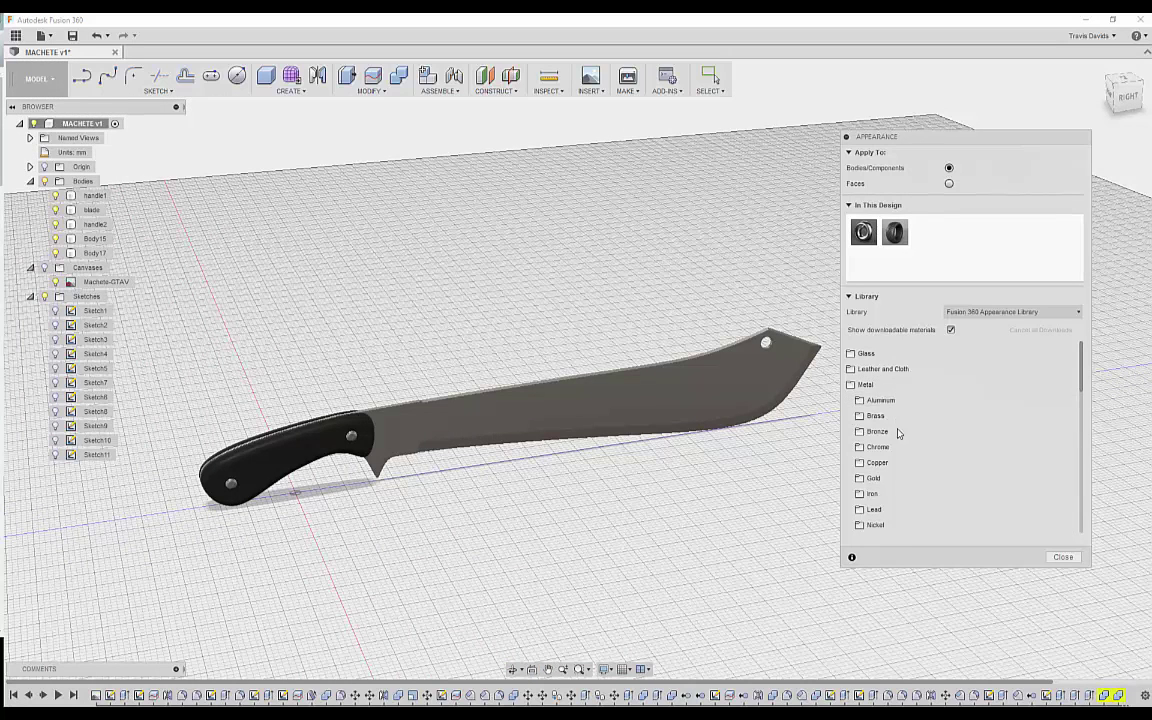
pyautogui.click(884, 401)
pyautogui.scroll(-2, 942, 440)
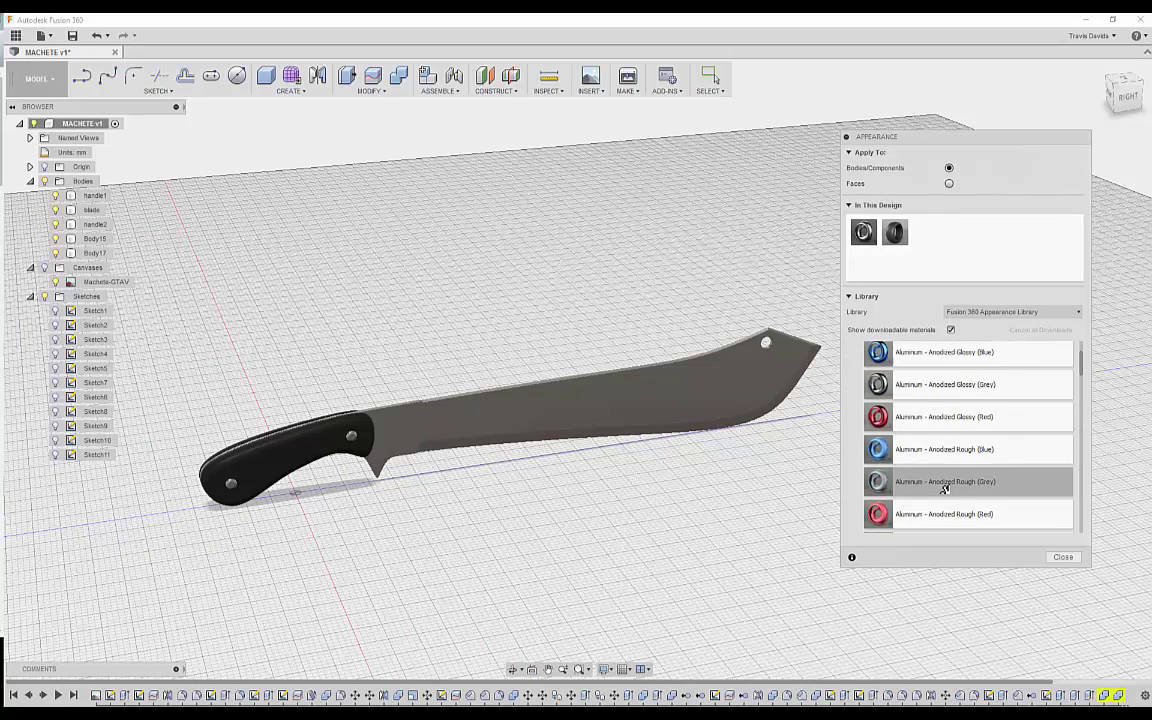
pyautogui.scroll(1, 948, 480)
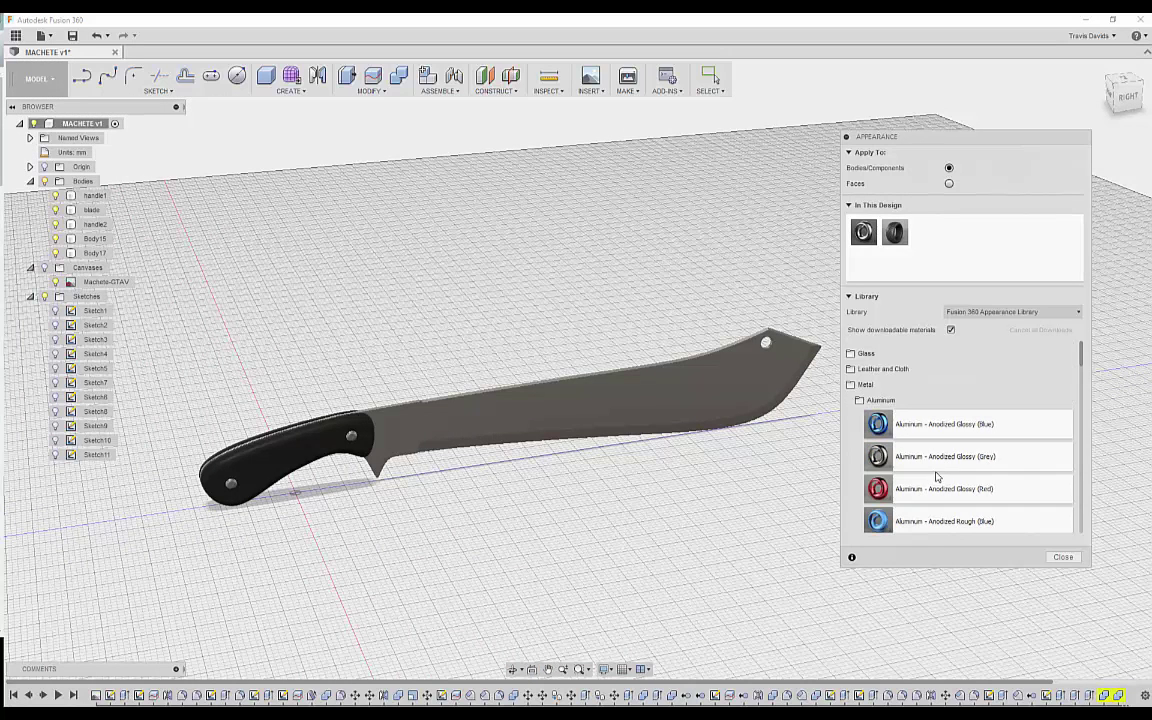
pyautogui.moveTo(938, 478); pyautogui.dragTo(450, 392)
pyautogui.keyDown('shift'); pyautogui.moveTo(440, 314); pyautogui.dragTo(484, 337, button='middle'); pyautogui.keyUp('shift')
# Apply the Aluminum - Anodized Rough (Grey) appearance to the handle pins and close the appearance settings.
pyautogui.scroll(4, 311, 501)
pyautogui.keyDown('shift'); pyautogui.moveTo(311, 501); pyautogui.dragTo(476, 505, button='middle'); pyautogui.keyUp('shift')
pyautogui.scroll(-1, 960, 480)
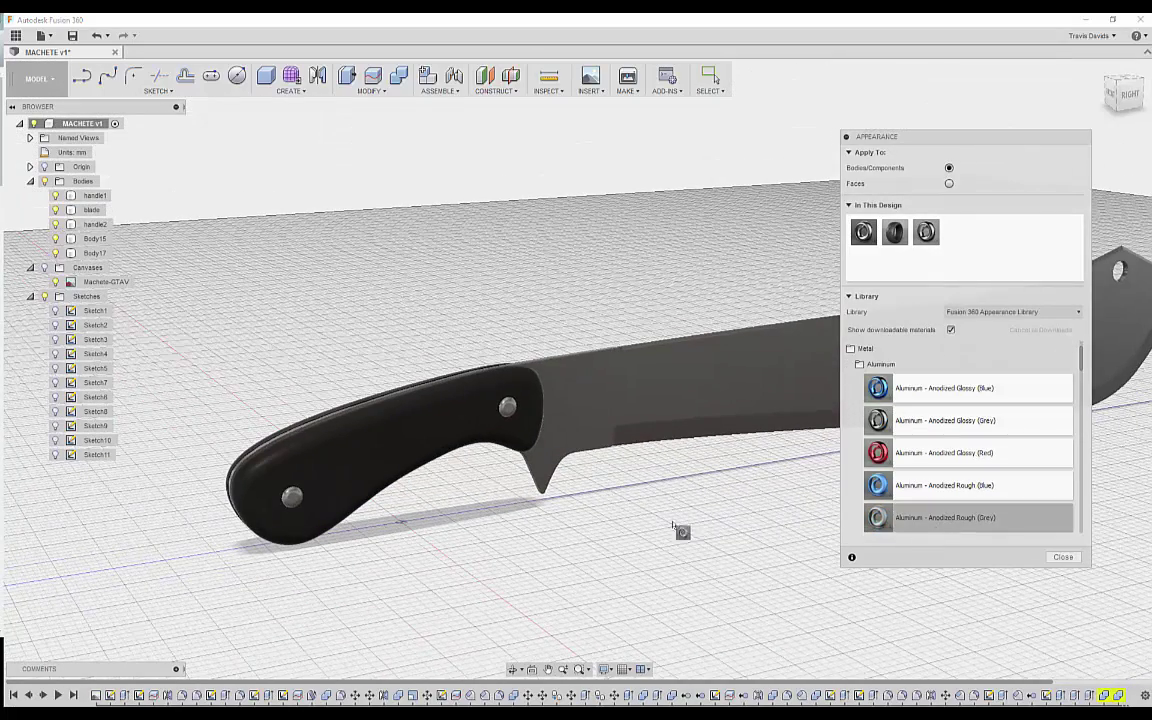
pyautogui.moveTo(675, 527); pyautogui.dragTo(705, 480)
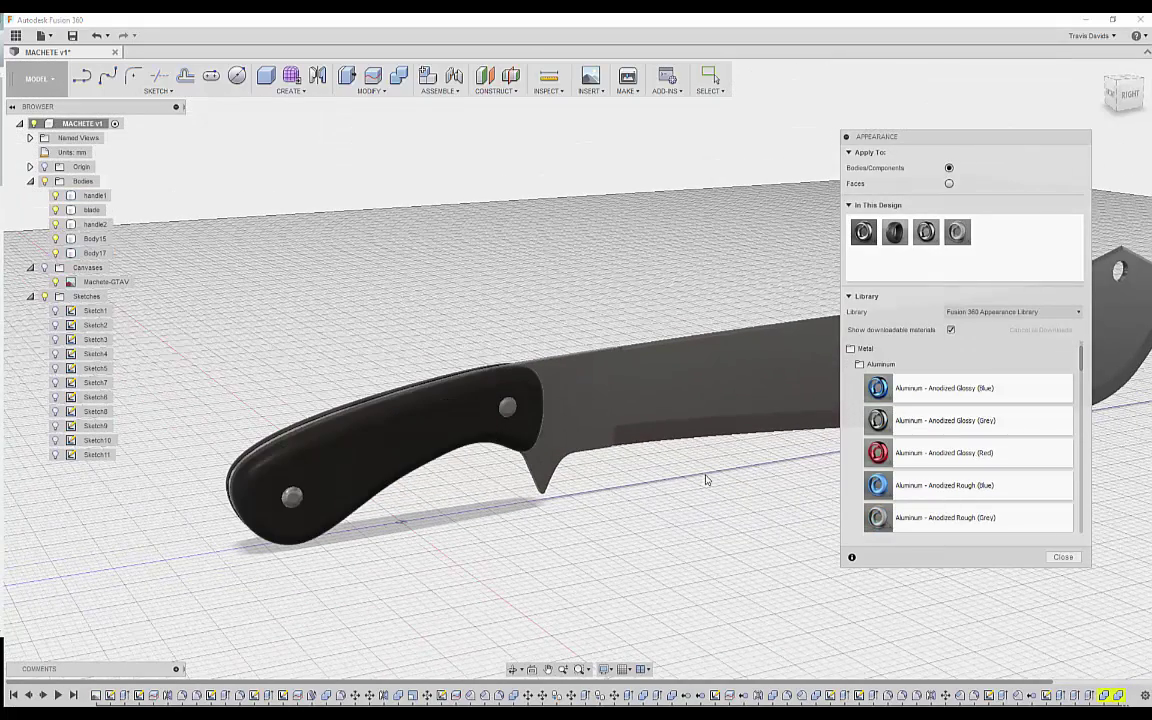
pyautogui.press('Escape')
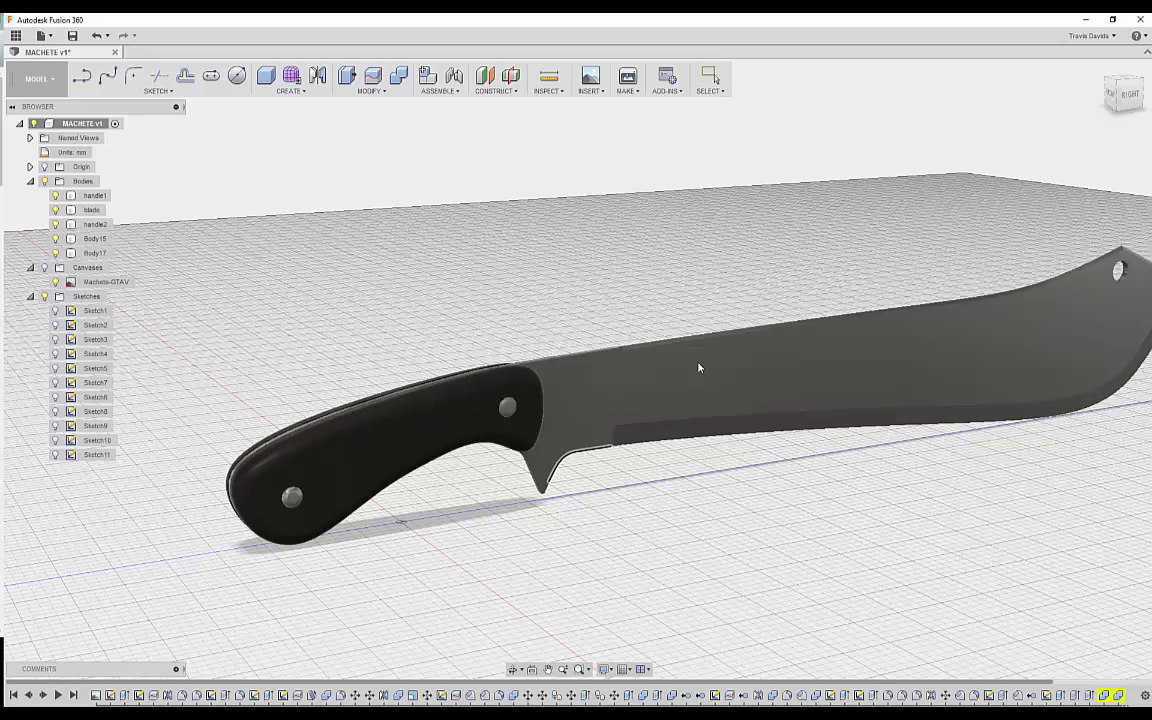
pyautogui.rightClick(685, 500)
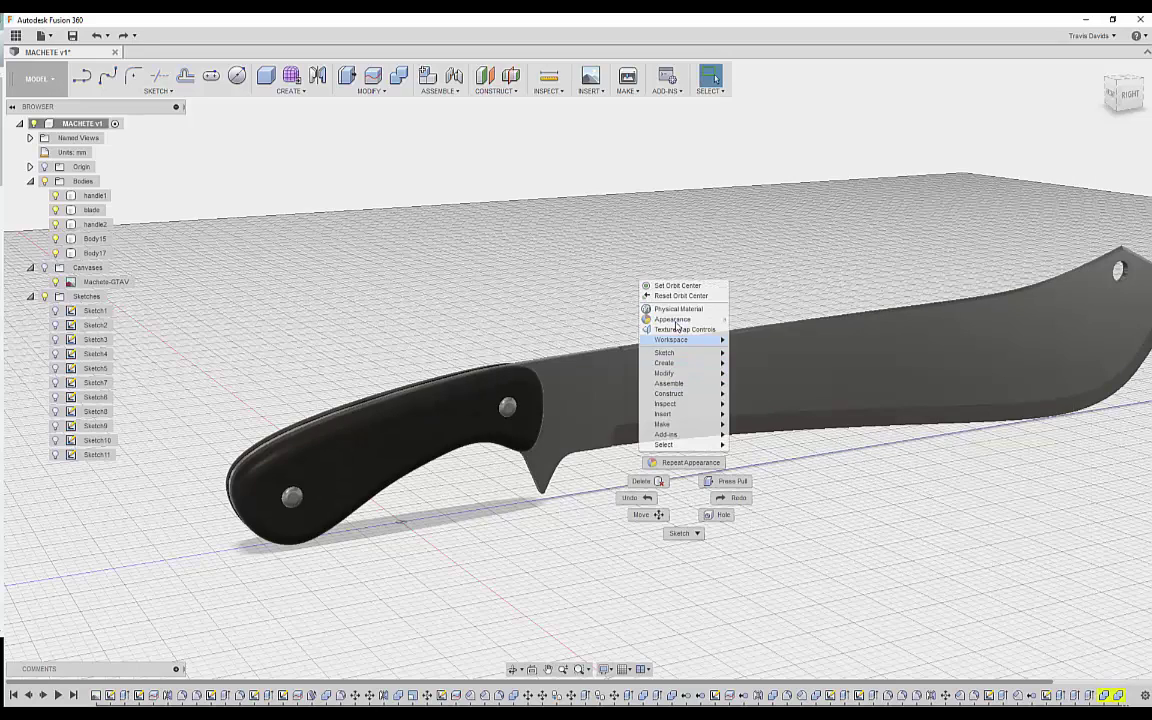
# Project the outer face of the handle half into a new sketch on the vertical origin plane along the machete.
pyautogui.keyDown('shift'); pyautogui.moveTo(468, 557); pyautogui.dragTo(489, 332, button='middle'); pyautogui.keyUp('shift')
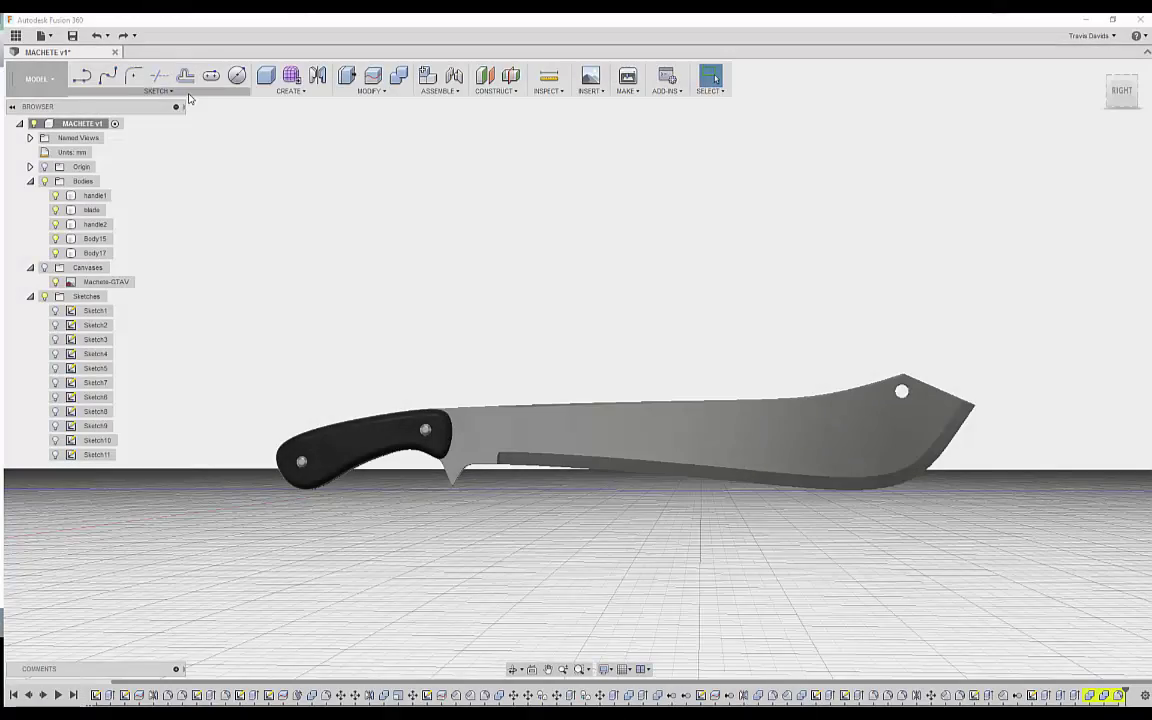
pyautogui.click(160, 91)
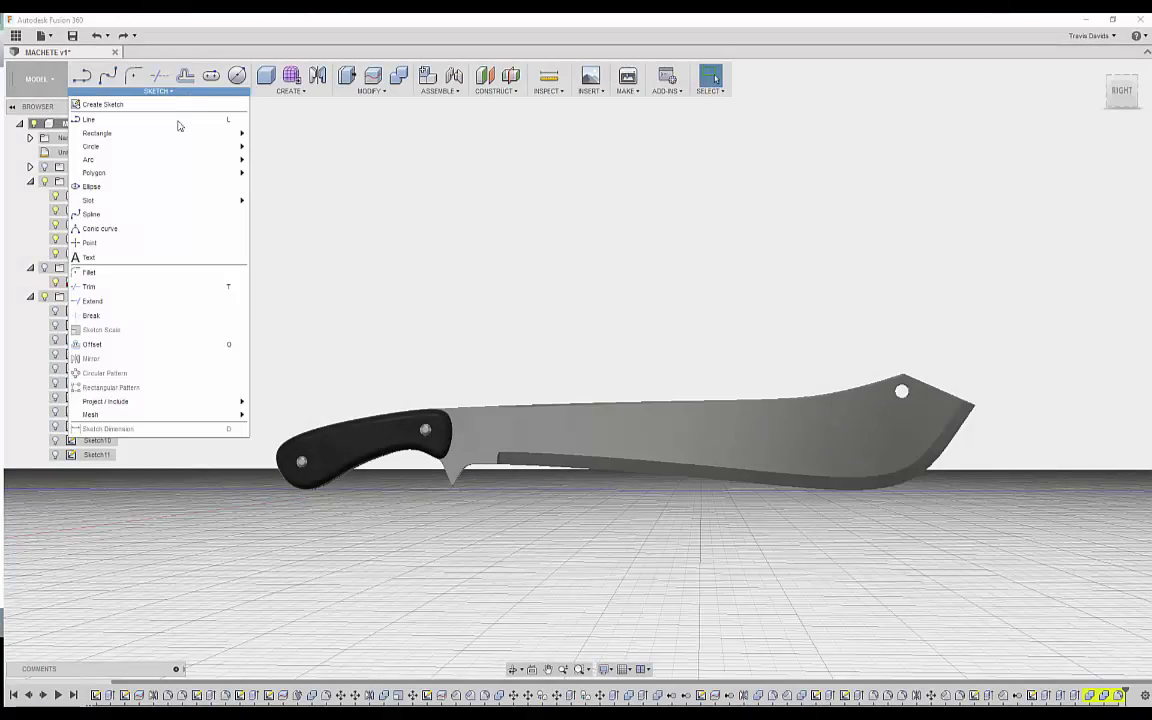
pyautogui.moveTo(211, 405)
pyautogui.click(285, 404)
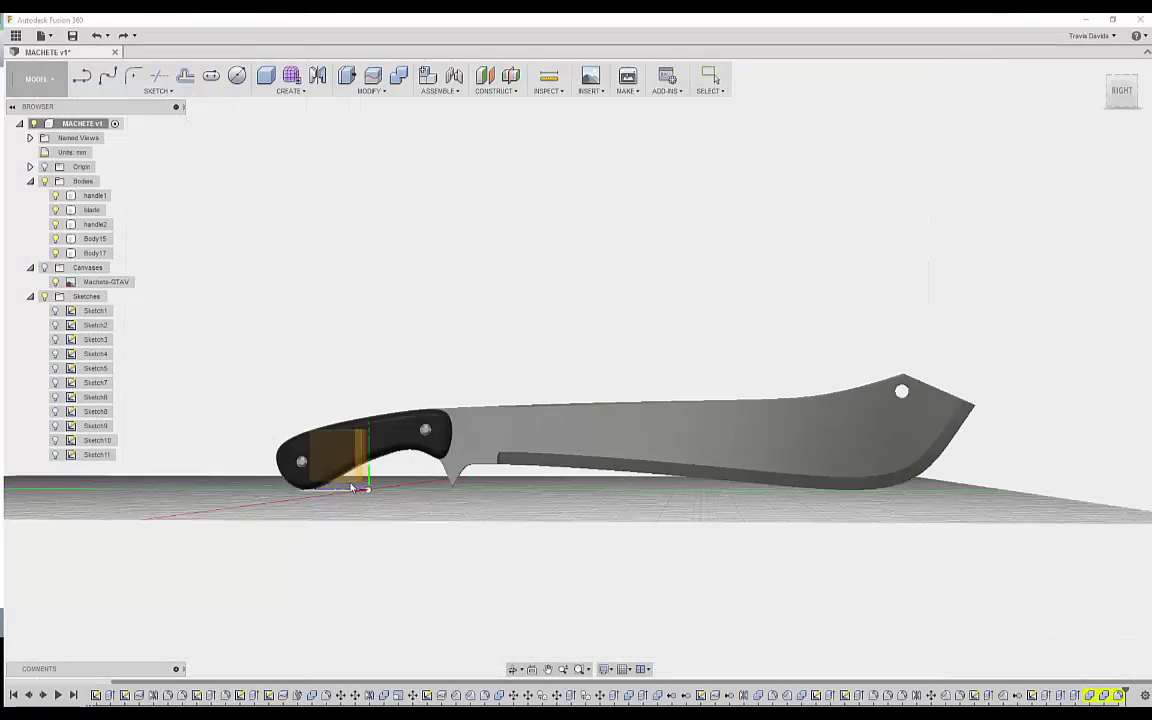
pyautogui.click(353, 482)
pyautogui.scroll(5, 620, 290)
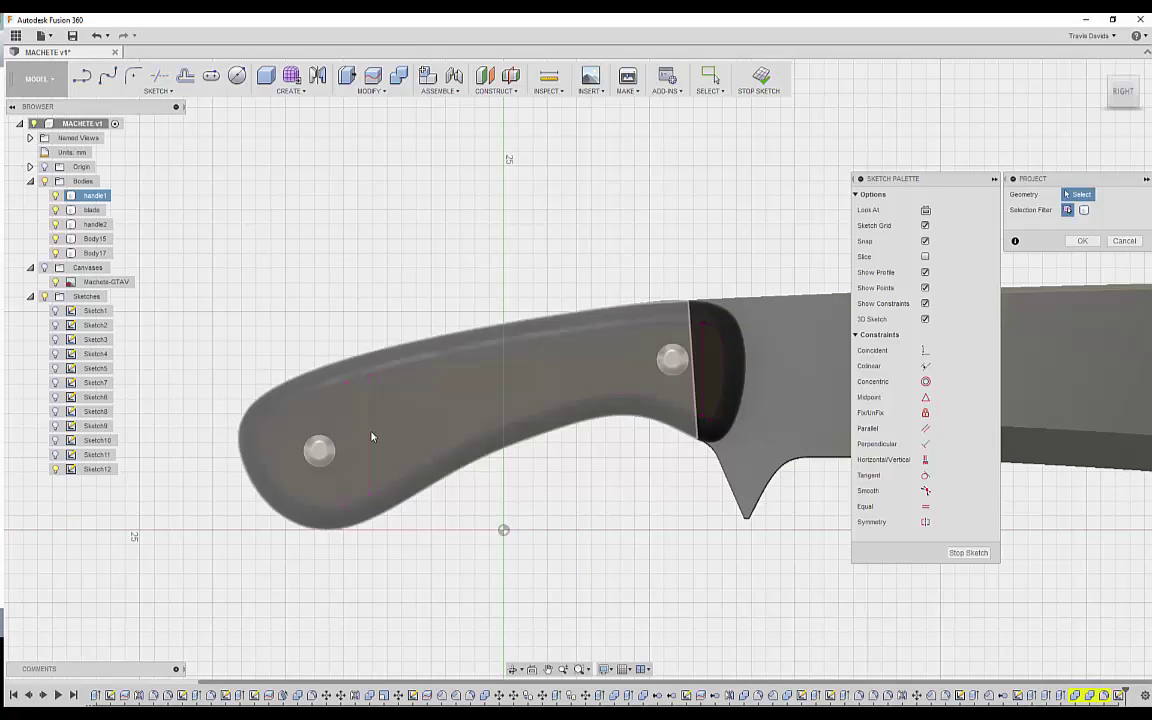
pyautogui.click(1082, 241)
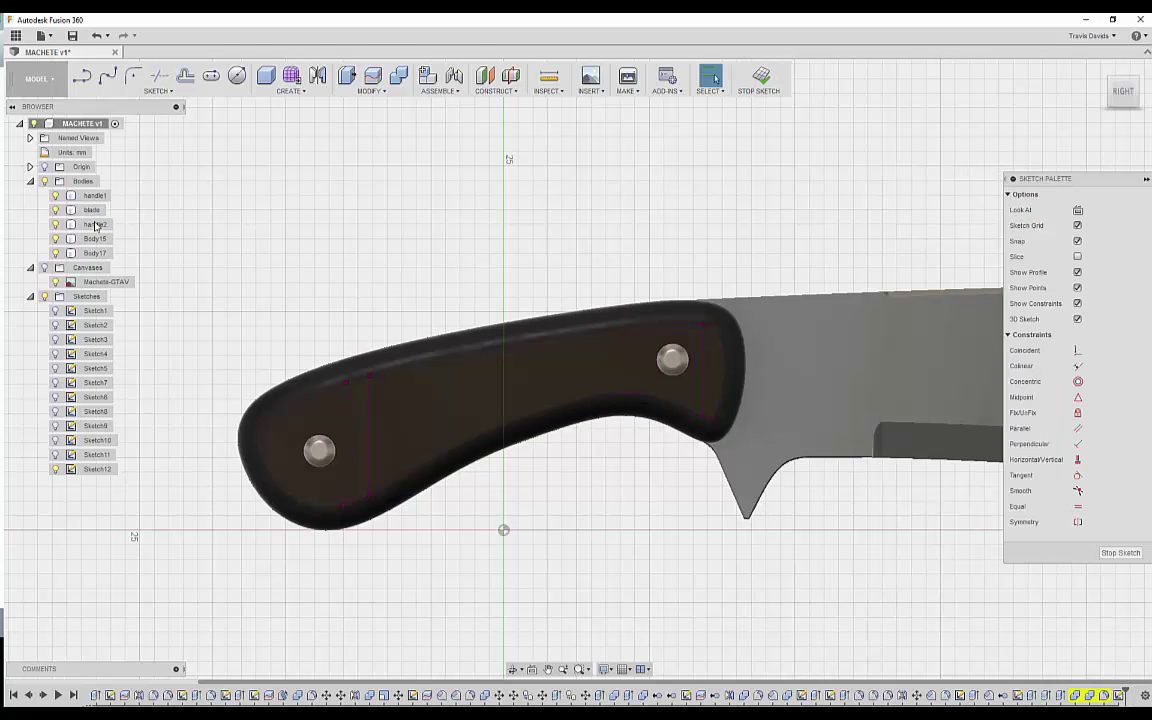
# Extrude all six regions of the projected handle outline 6 mm outward as a new body, hiding the other bodies for the selection.
pyautogui.click(45, 182)
pyautogui.keyDown('shift'); pyautogui.moveTo(350, 248); pyautogui.dragTo(463, 324, button='middle'); pyautogui.keyUp('shift')
pyautogui.scroll(3, 603, 358)
pyautogui.click(674, 362)
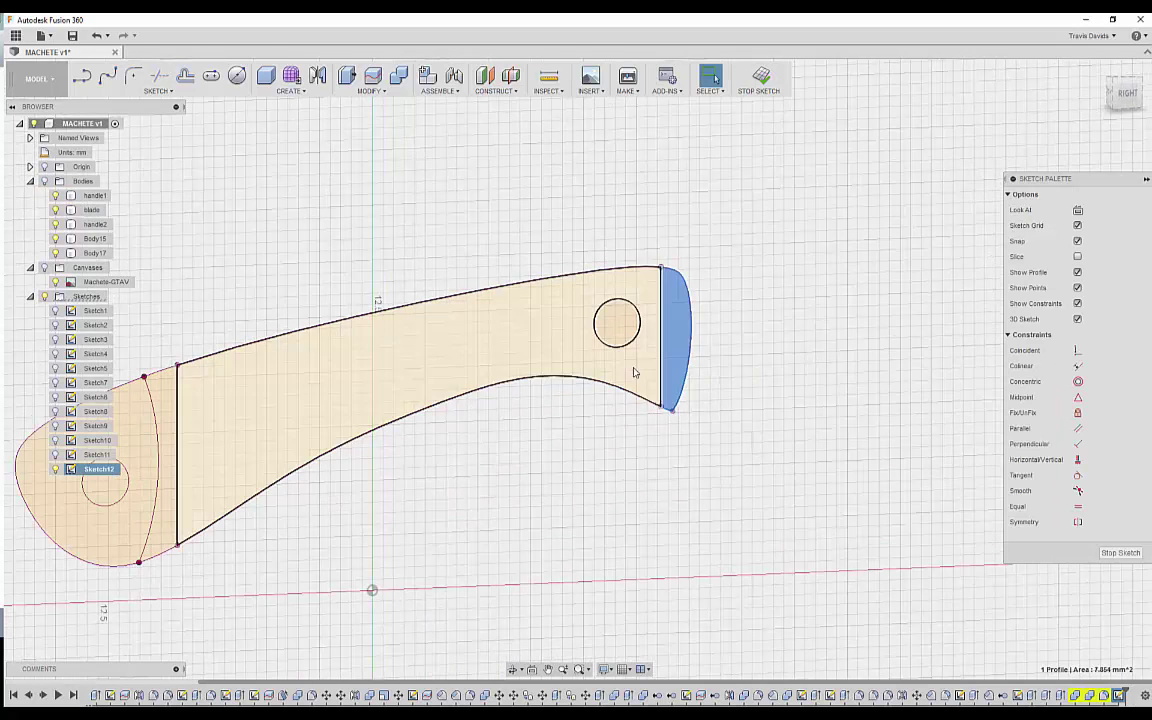
pyautogui.keyDown('shift'); pyautogui.click(321, 364); pyautogui.keyUp('shift')
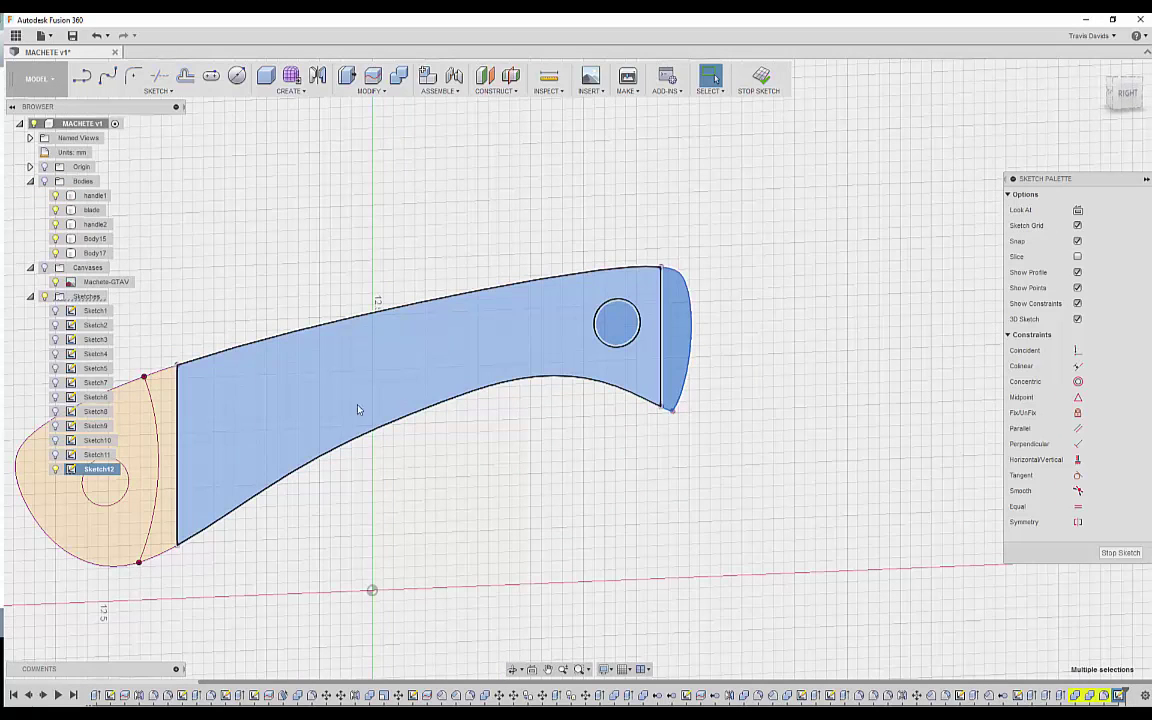
pyautogui.keyDown('shift'); pyautogui.click(119, 542); pyautogui.keyUp('shift')
pyautogui.scroll(-2, 352, 535)
pyautogui.rightClick(485, 493)
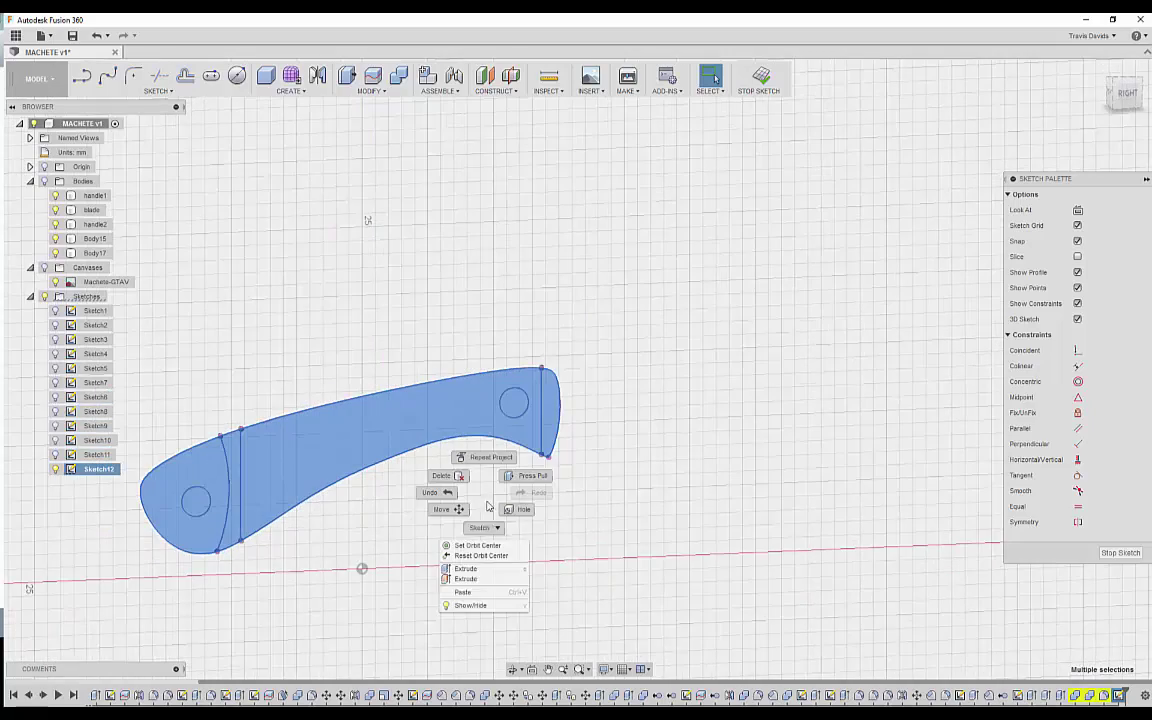
pyautogui.click(466, 568)
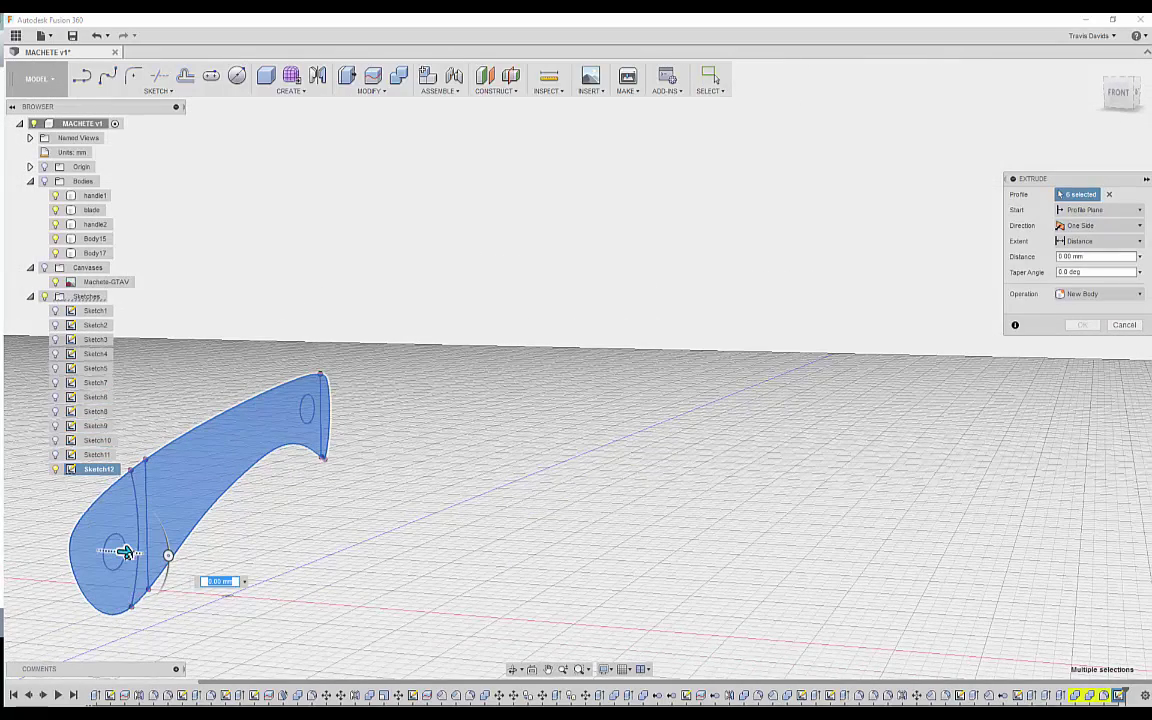
pyautogui.moveTo(125, 552); pyautogui.dragTo(211, 558)
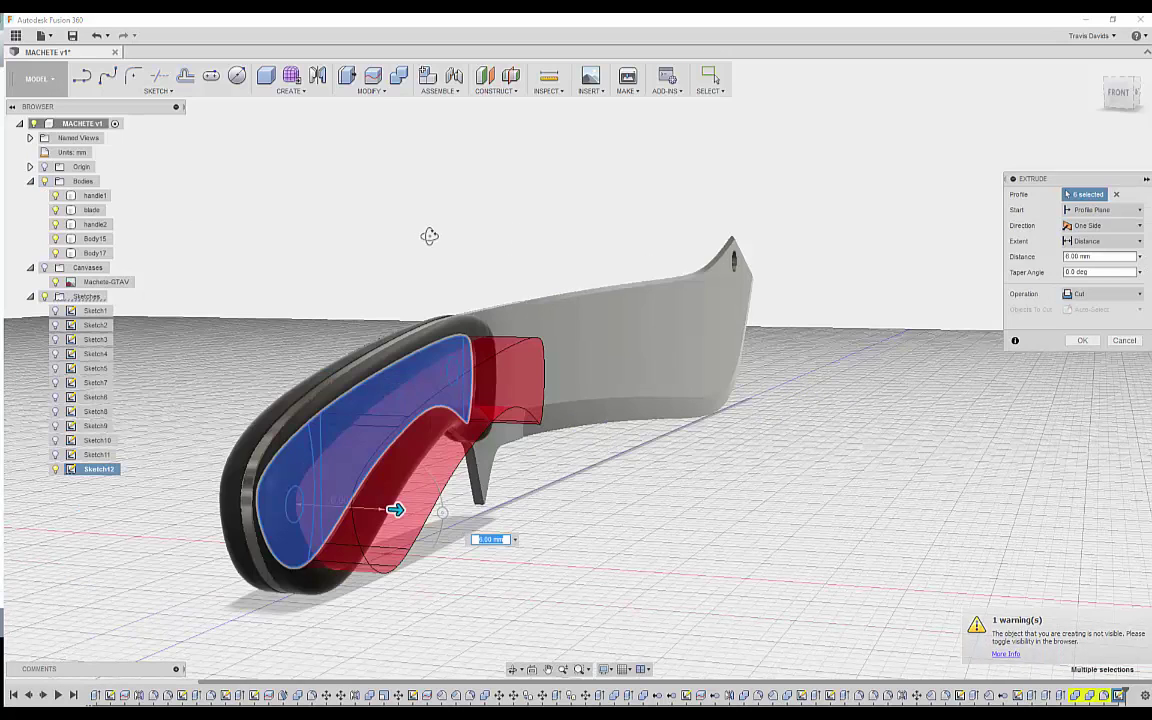
pyautogui.keyDown('shift'); pyautogui.moveTo(429, 236); pyautogui.dragTo(445, 234, button='middle'); pyautogui.keyUp('shift')
pyautogui.click(1090, 295)
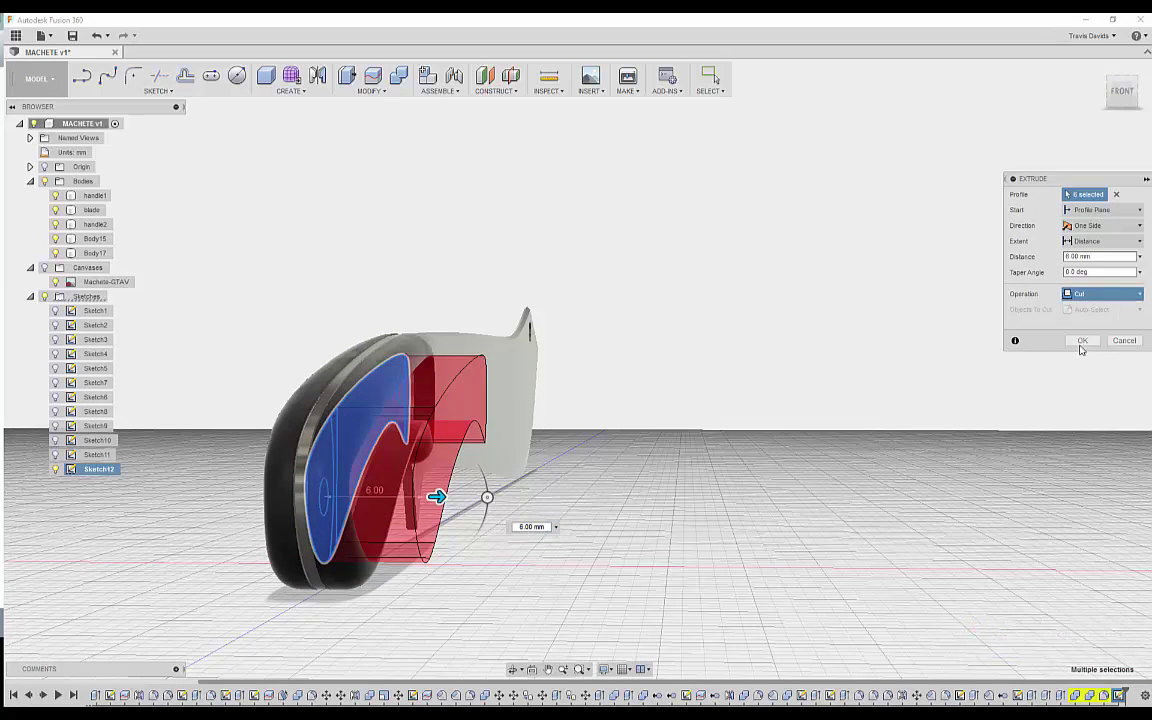
pyautogui.click(1080, 346)
pyautogui.click(1083, 326)
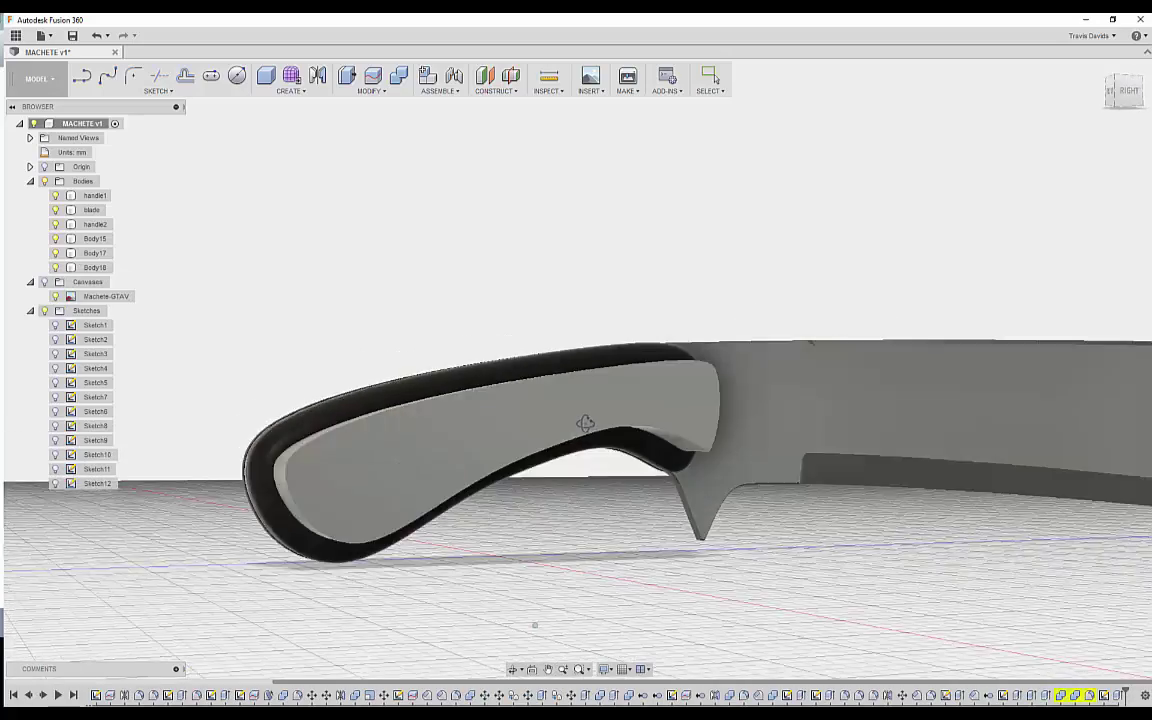
# Fillet the sharp lower corner edge at the blade end of the extruded handle panel with a 0.25 mm radius.
pyautogui.scroll(5, 731, 497)
pyautogui.keyDown('shift'); pyautogui.moveTo(753, 504); pyautogui.dragTo(754, 464, button='middle'); pyautogui.keyUp('shift')
pyautogui.scroll(3, 934, 430)
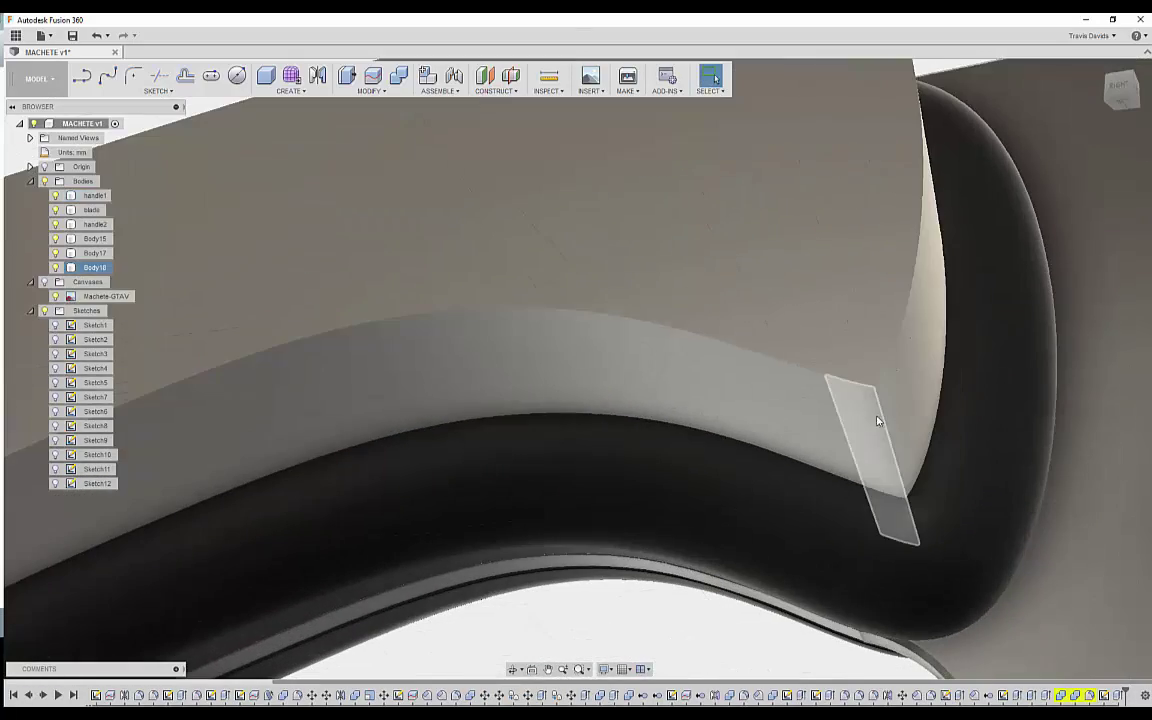
pyautogui.click(884, 424)
pyautogui.rightClick(814, 279)
pyautogui.click(788, 342)
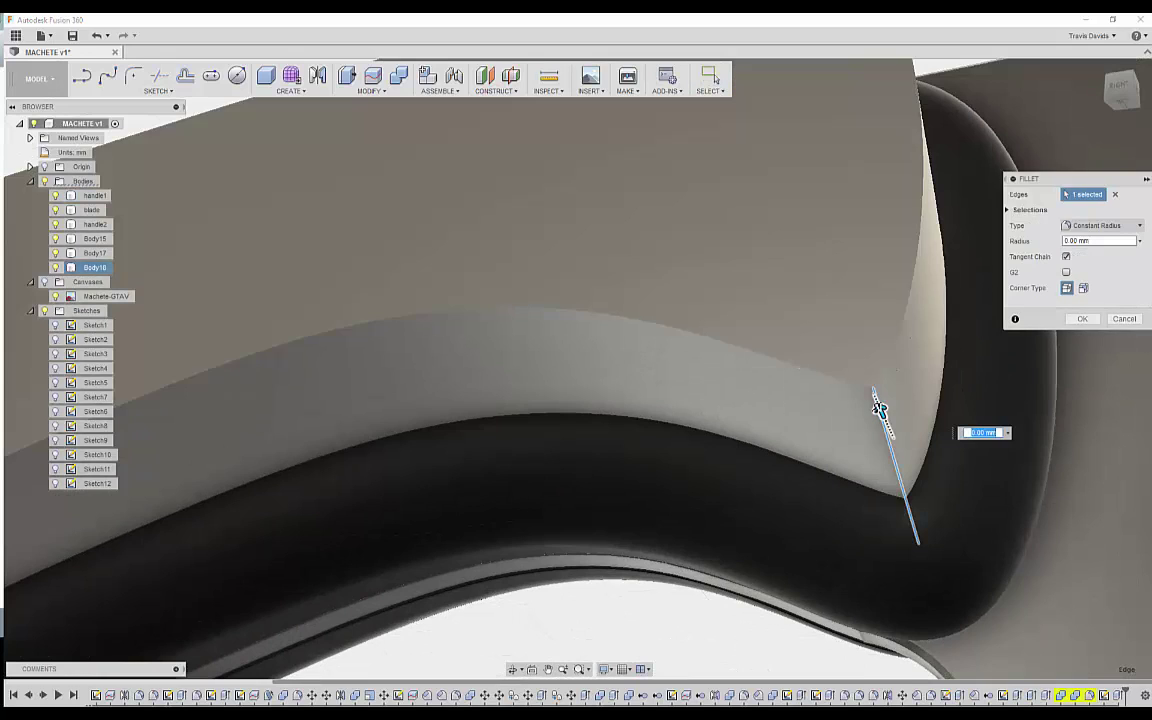
pyautogui.scroll(2, 880, 408)
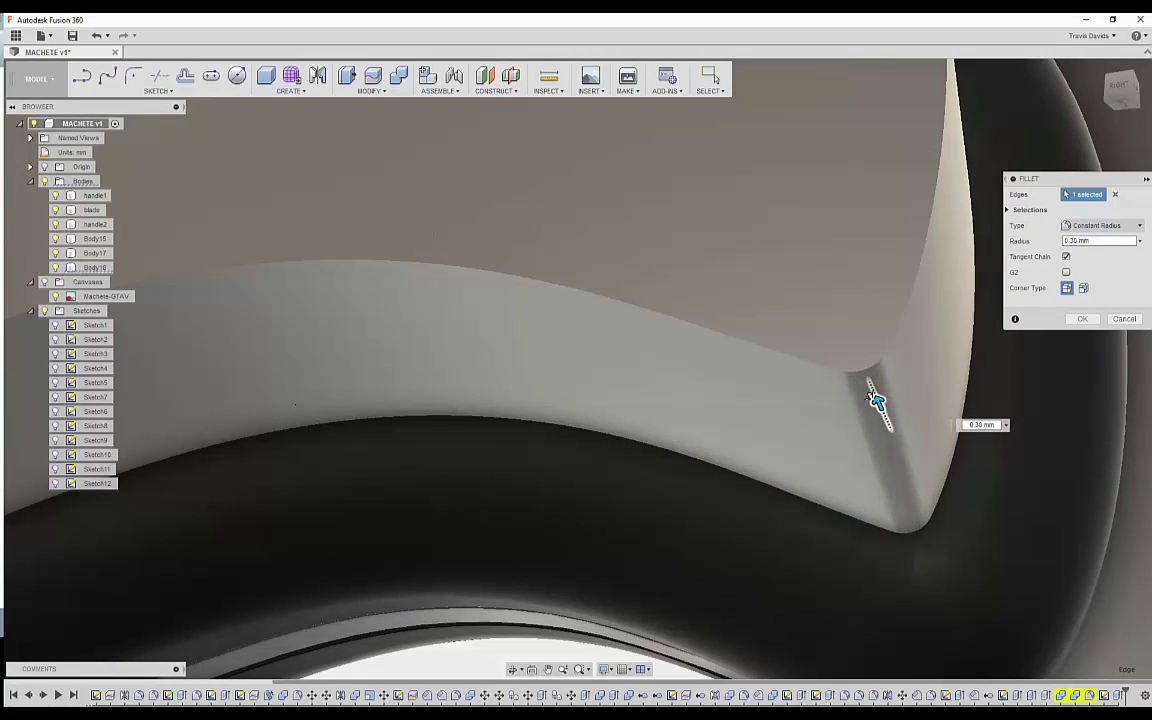
pyautogui.scroll(-12, 872, 397)
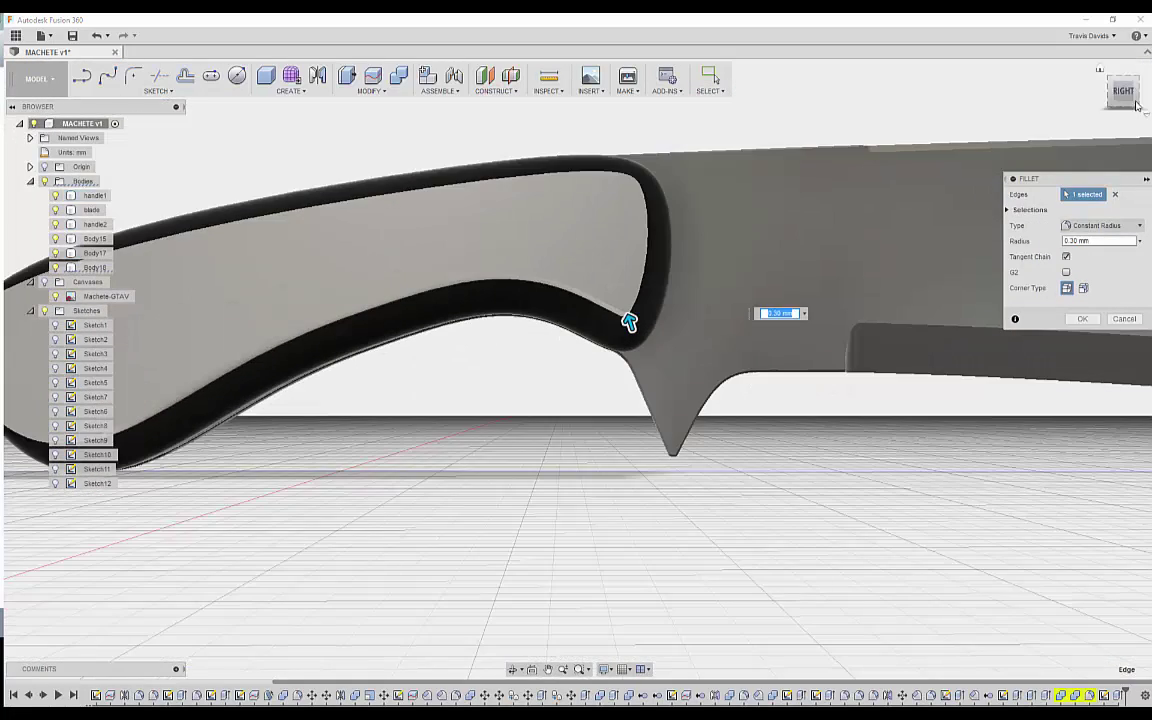
pyautogui.scroll(6, 629, 323)
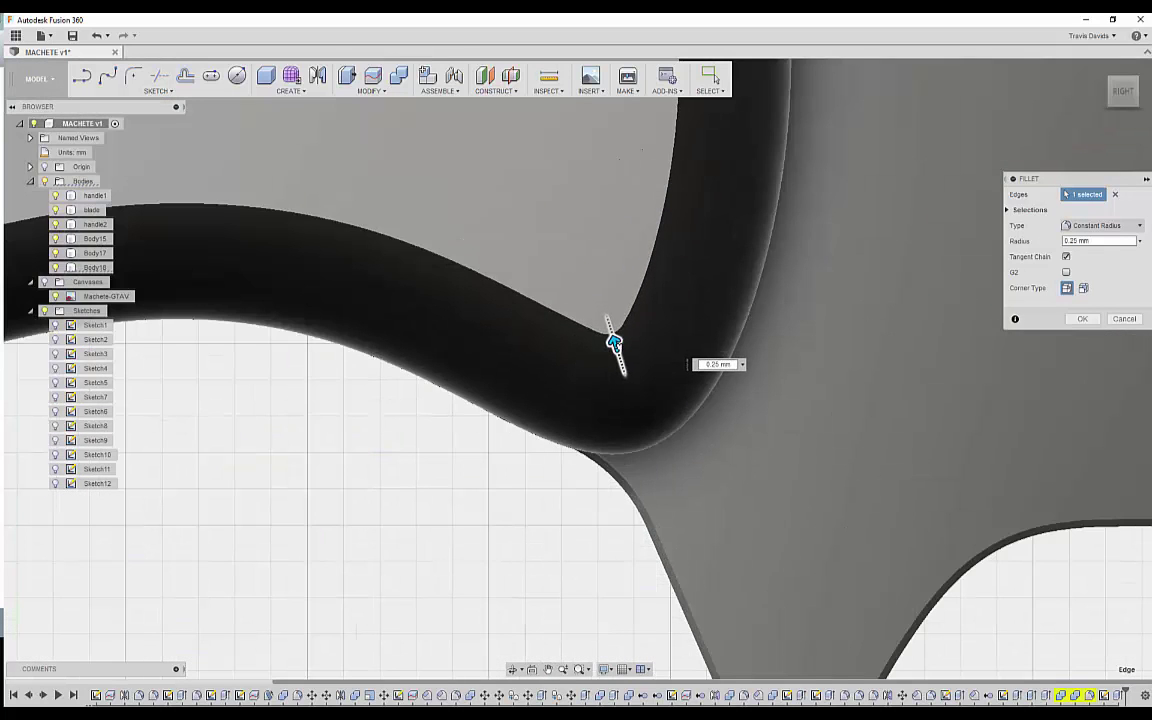
pyautogui.scroll(-8, 614, 343)
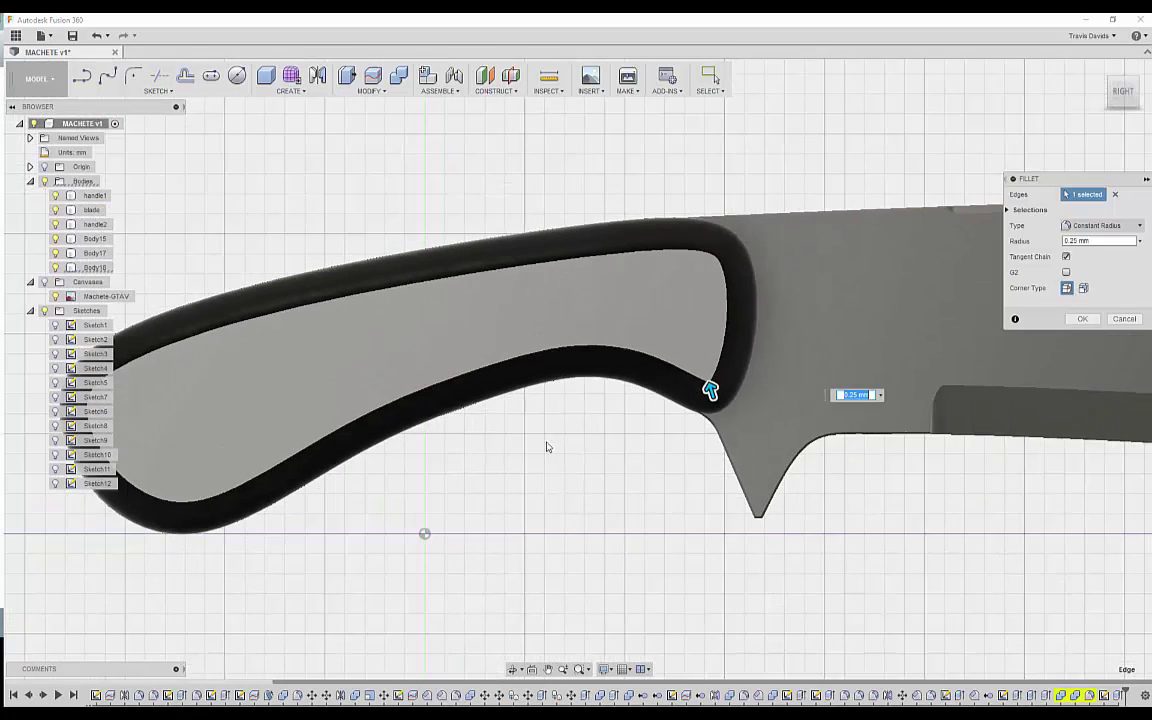
pyautogui.moveTo(635, 429); pyautogui.dragTo(648, 425, button='middle')
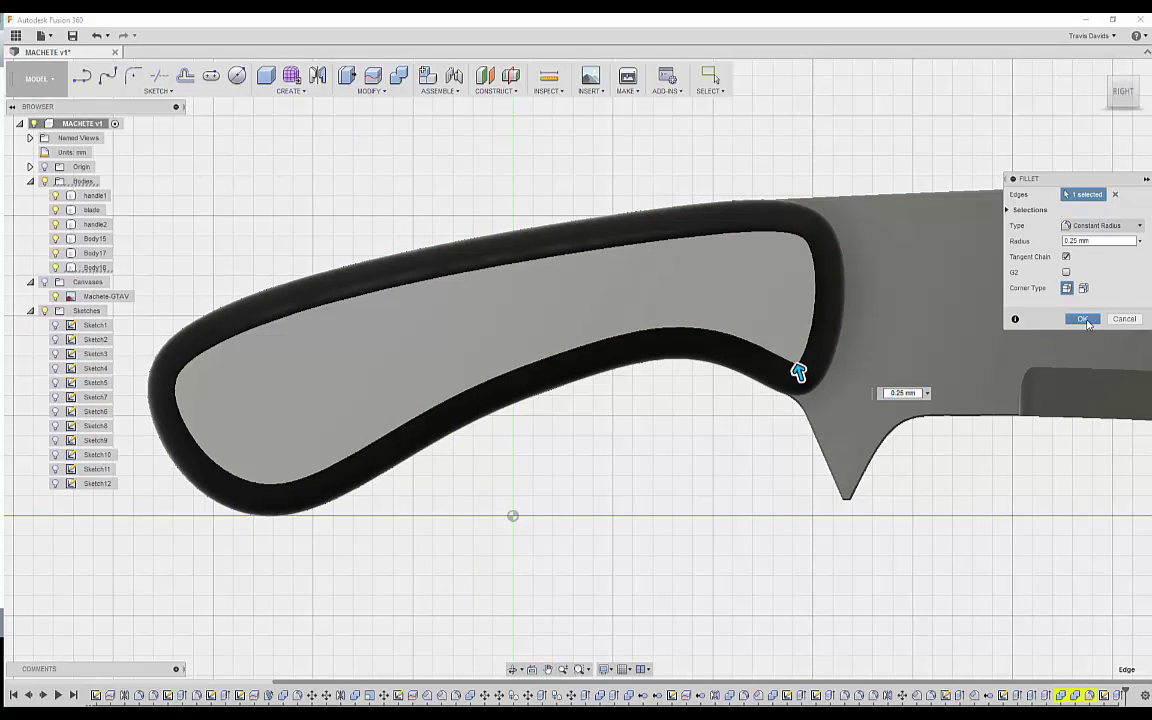
pyautogui.click(1085, 319)
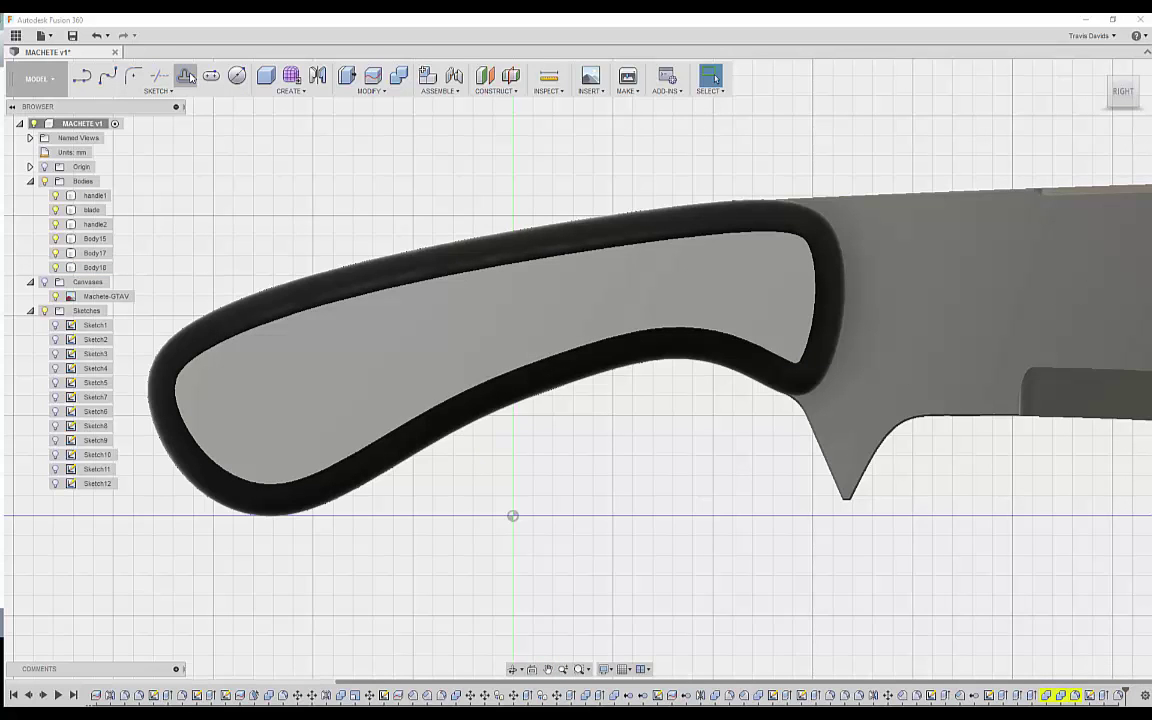
# Offset the outline of the extruded handle panel's outer face outward by about 0.46 mm in a new sketch on that face.
pyautogui.click(186, 77)
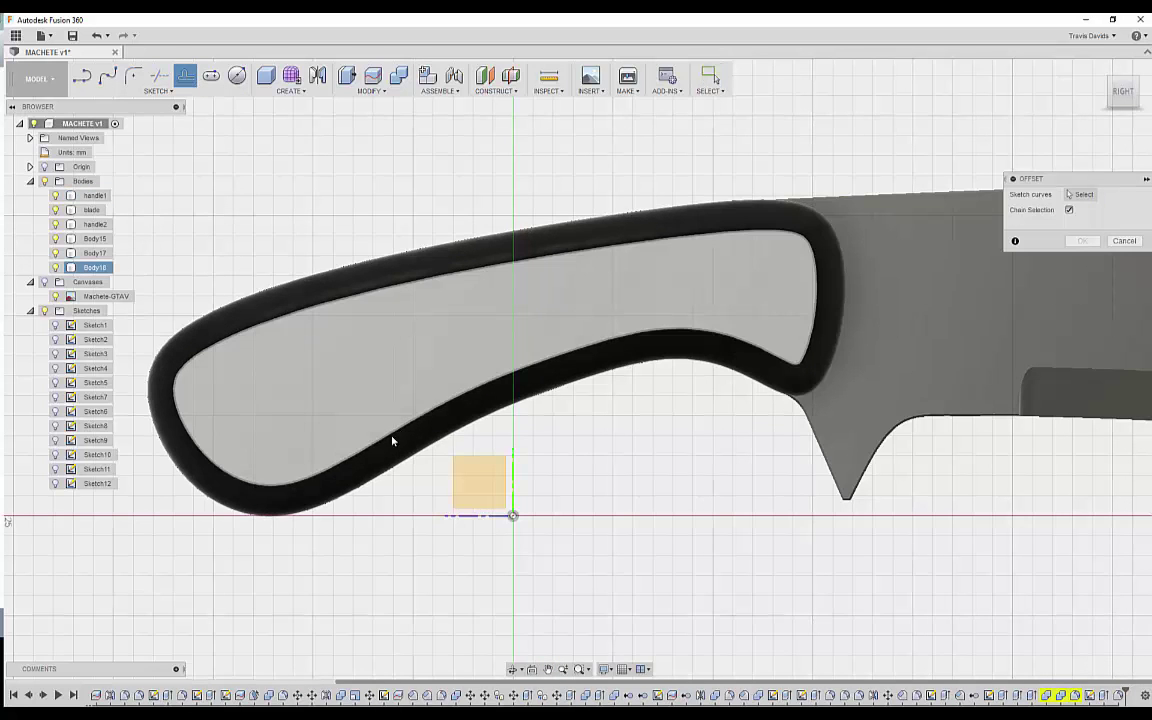
pyautogui.click(392, 441)
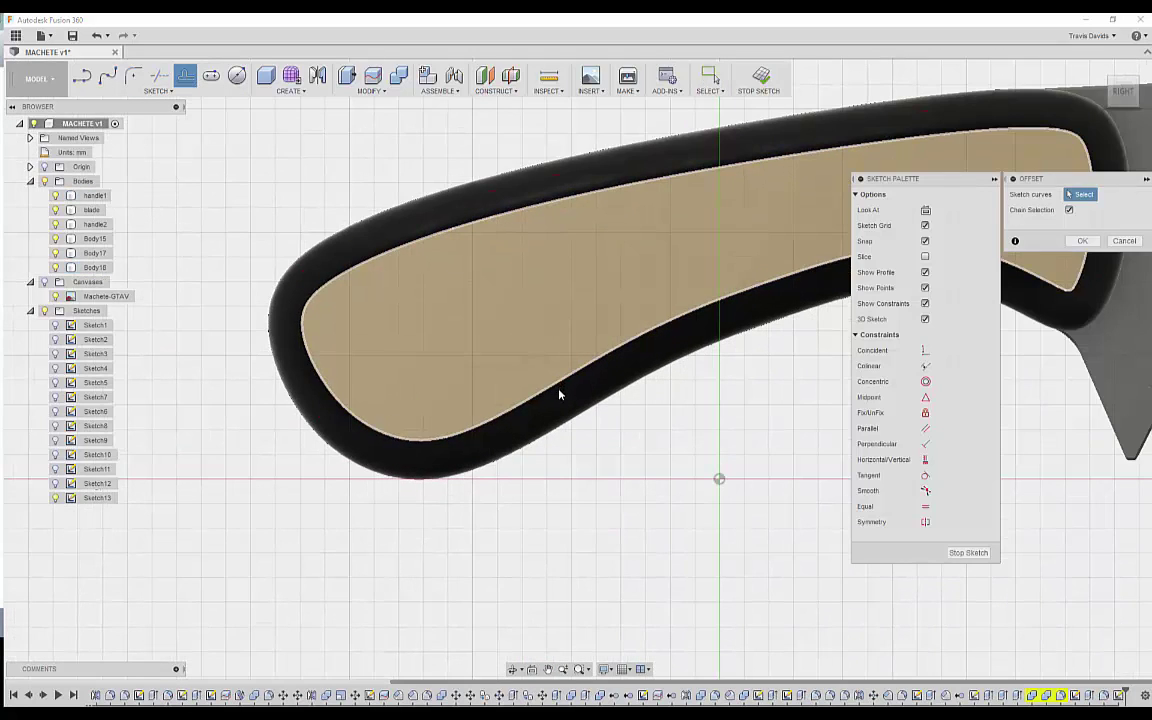
pyautogui.click(559, 395)
pyautogui.scroll(2, 565, 400)
pyautogui.moveTo(565, 390); pyautogui.dragTo(556, 375)
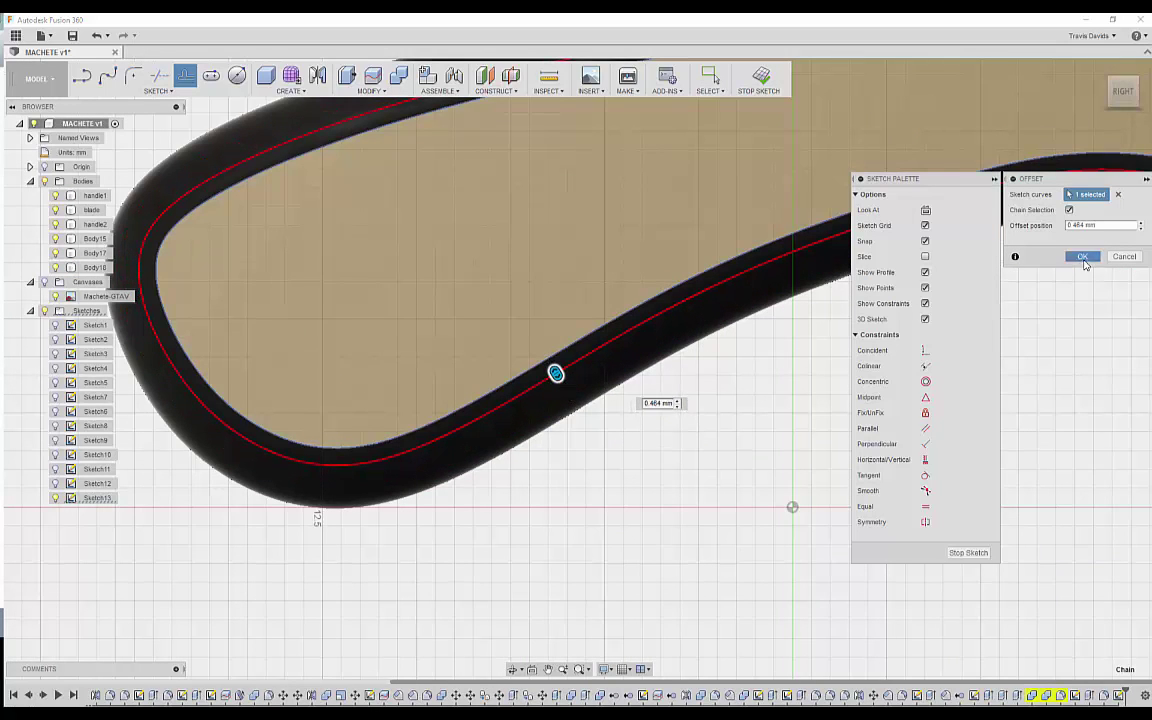
pyautogui.click(1083, 258)
# Offset the panel outline outward a second time by about 0.6 mm, just outside the first offset curve.
pyautogui.click(187, 78)
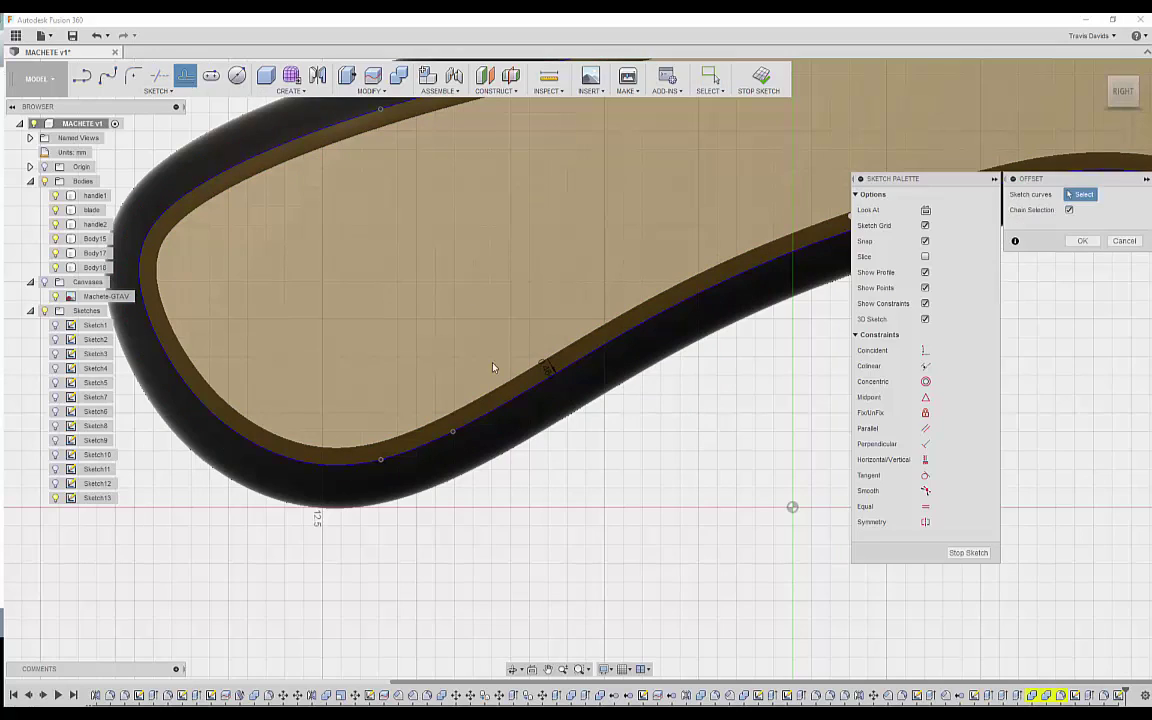
pyautogui.click(497, 405)
pyautogui.moveTo(508, 424); pyautogui.dragTo(499, 406)
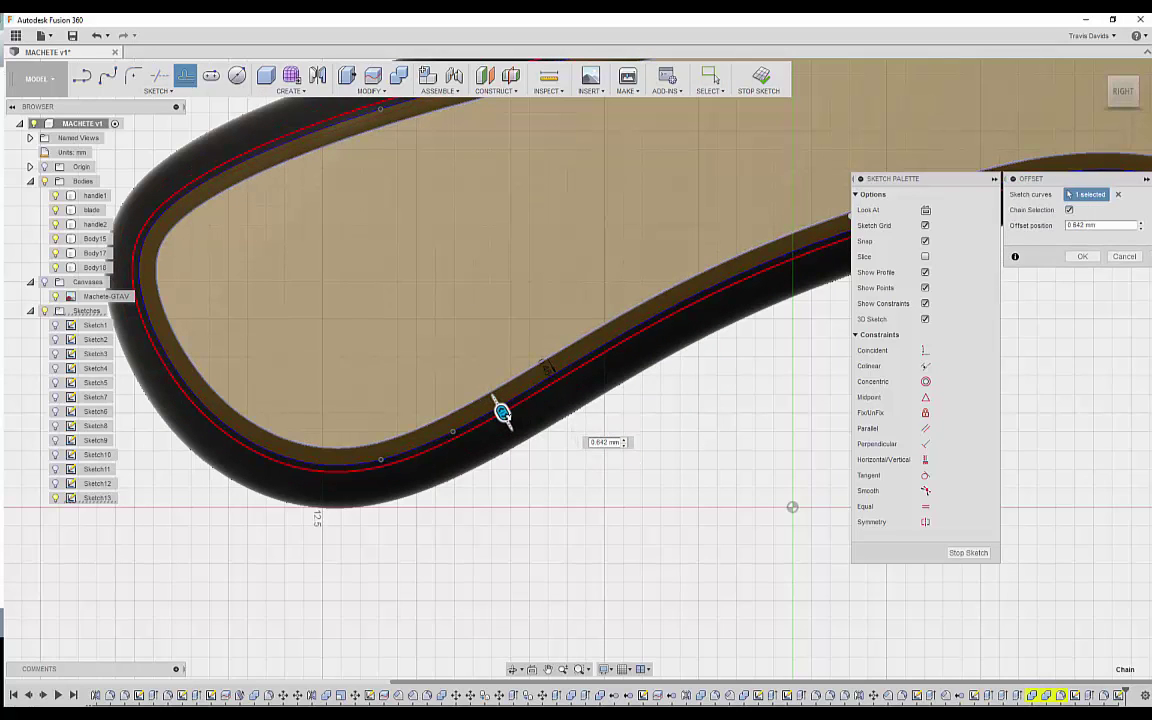
pyautogui.scroll(-5, 607, 517)
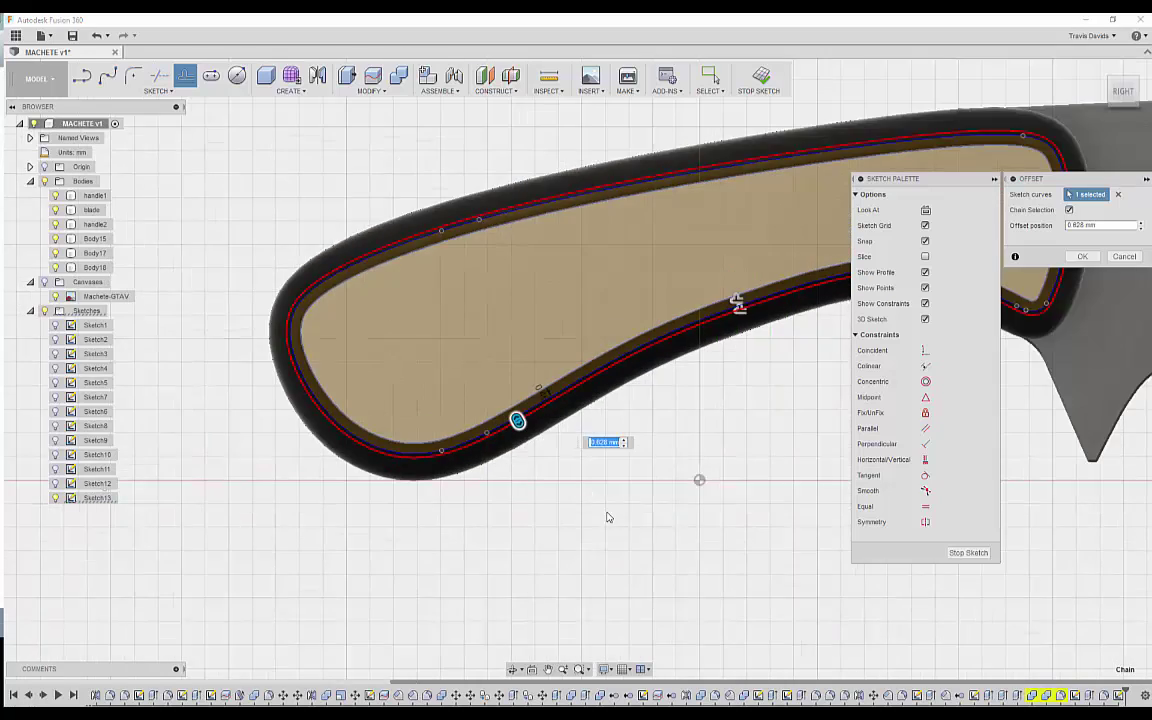
pyautogui.scroll(6, 337, 442)
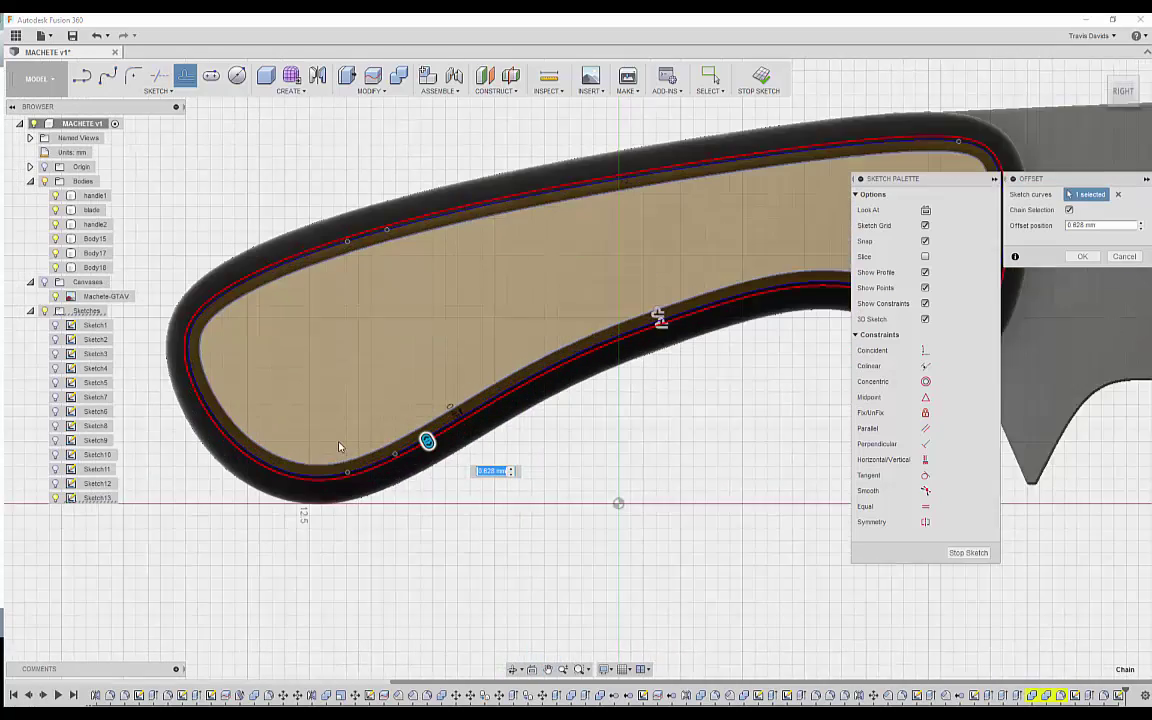
pyautogui.moveTo(614, 405); pyautogui.dragTo(612, 403)
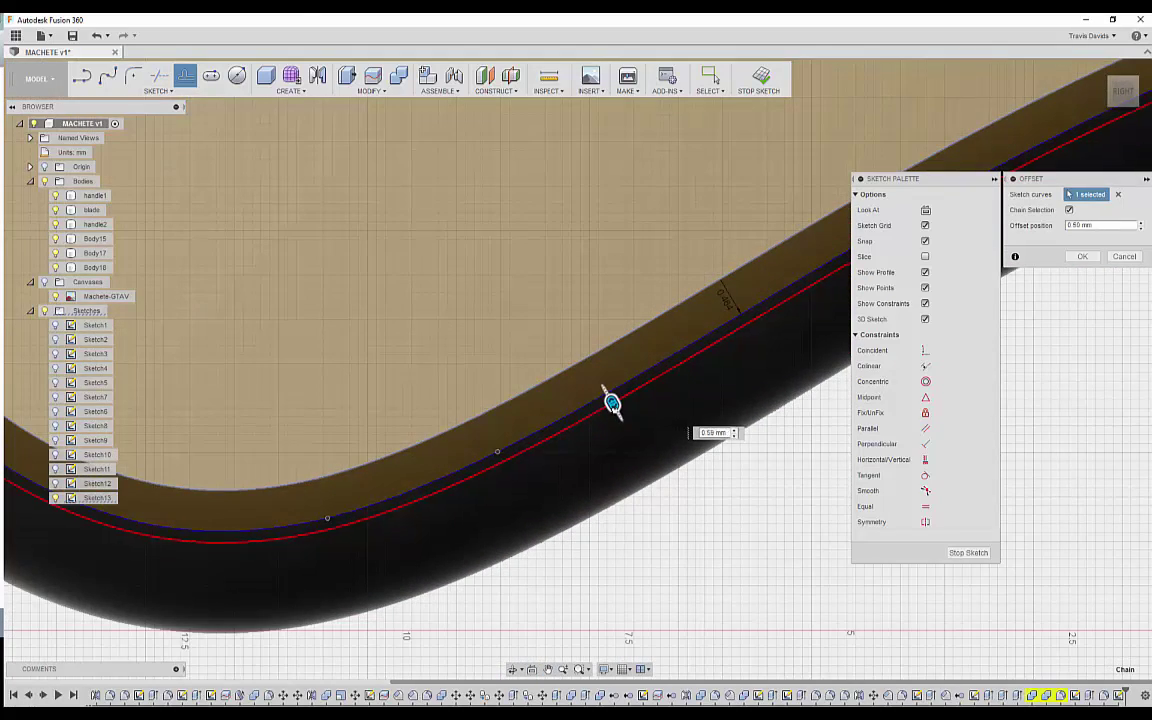
pyautogui.click(1070, 258)
# Extrude the narrow ring profile between the two offset curves 4 mm outward as a new body.
pyautogui.scroll(3, 520, 461)
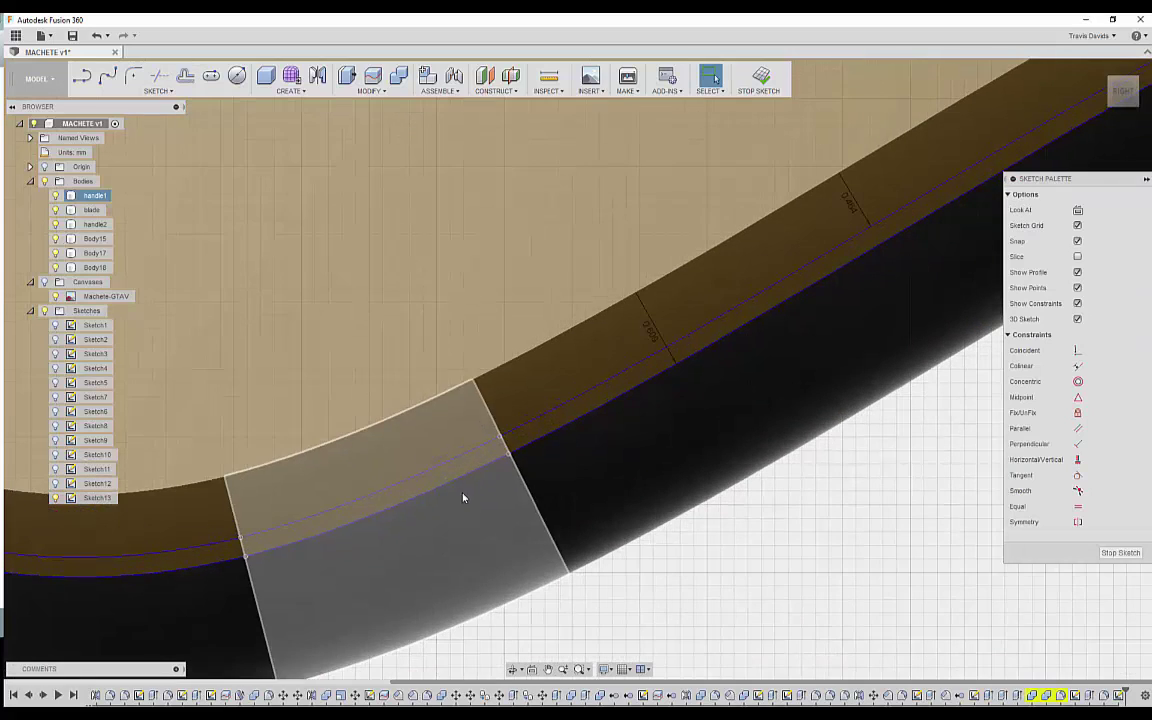
pyautogui.click(441, 482)
pyautogui.scroll(-3, 614, 493)
pyautogui.scroll(-5, 616, 493)
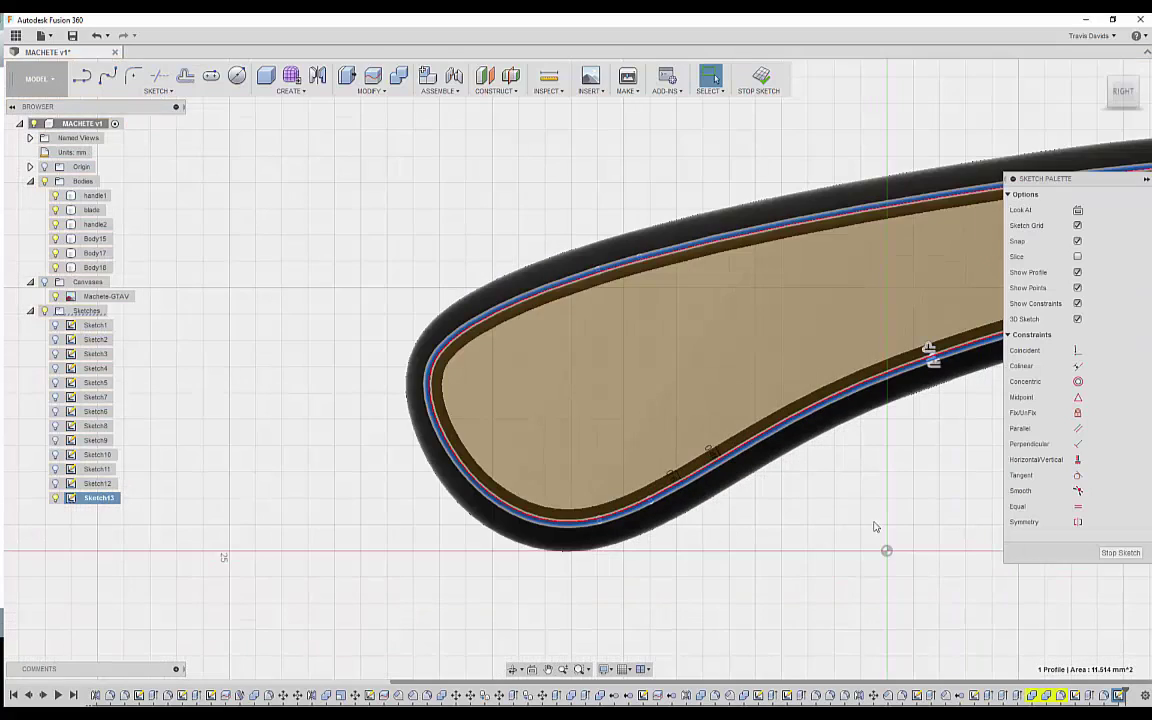
pyautogui.scroll(-3, 876, 527)
pyautogui.moveTo(908, 564)
pyautogui.mouseDown(button='middle')
pyautogui.moveTo(594, 524)
pyautogui.moveTo(820, 522)
pyautogui.mouseUp(button='middle')
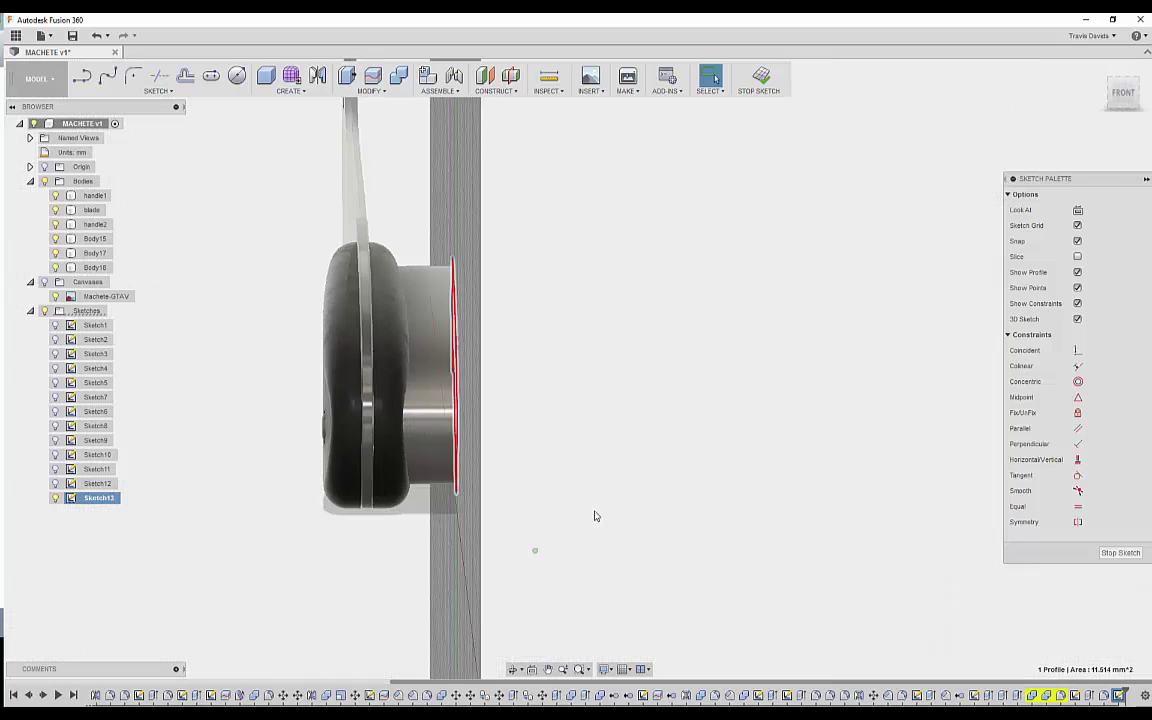
pyautogui.rightClick(550, 473)
pyautogui.click(533, 558)
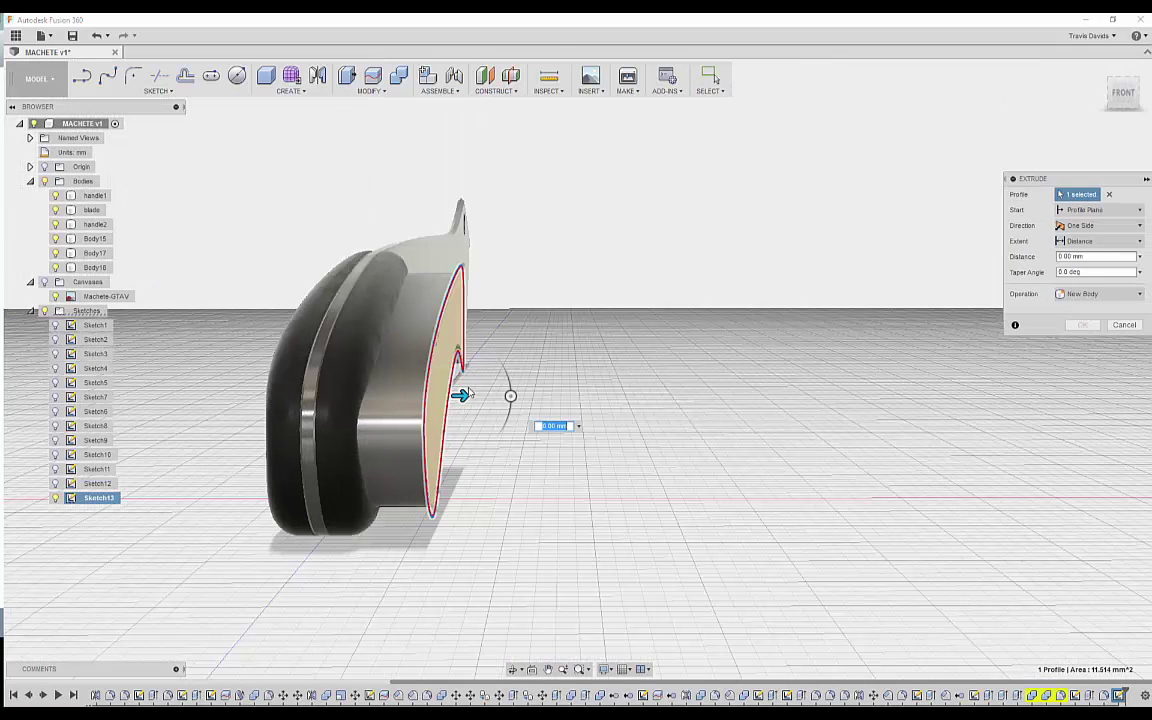
pyautogui.moveTo(476, 402); pyautogui.dragTo(538, 401)
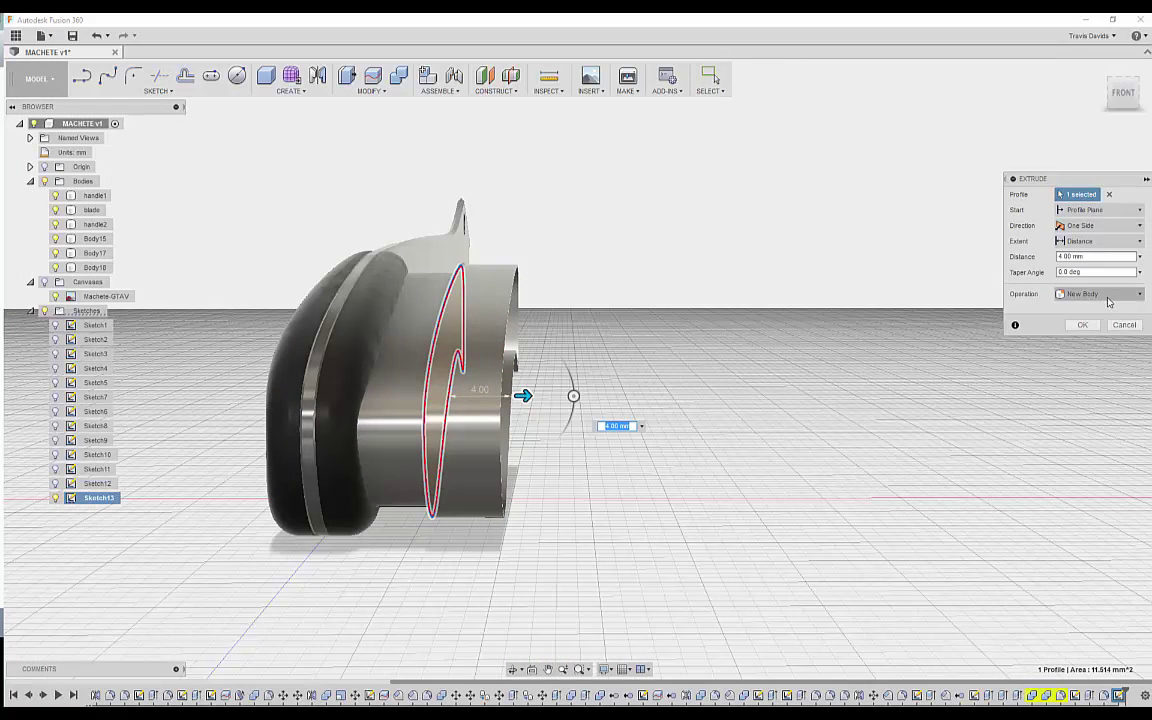
pyautogui.click(1082, 325)
# Remove the solid handle panel body, keeping the thin ring body.
pyautogui.click(96, 268)
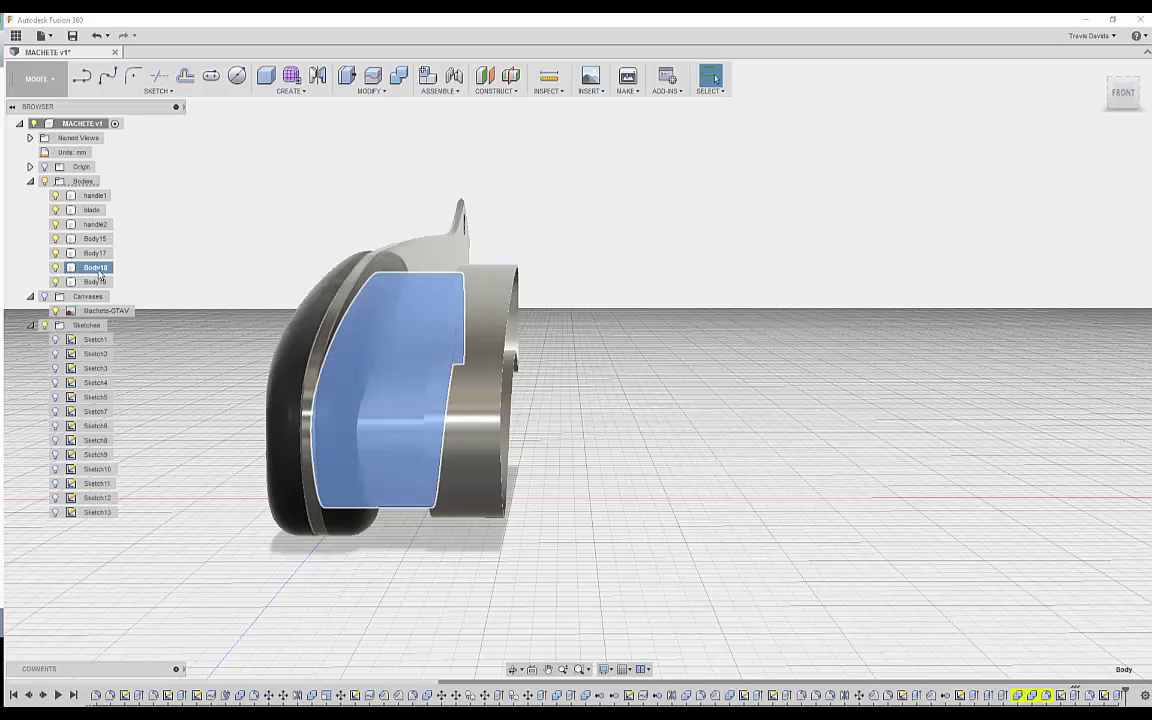
pyautogui.rightClick(97, 270)
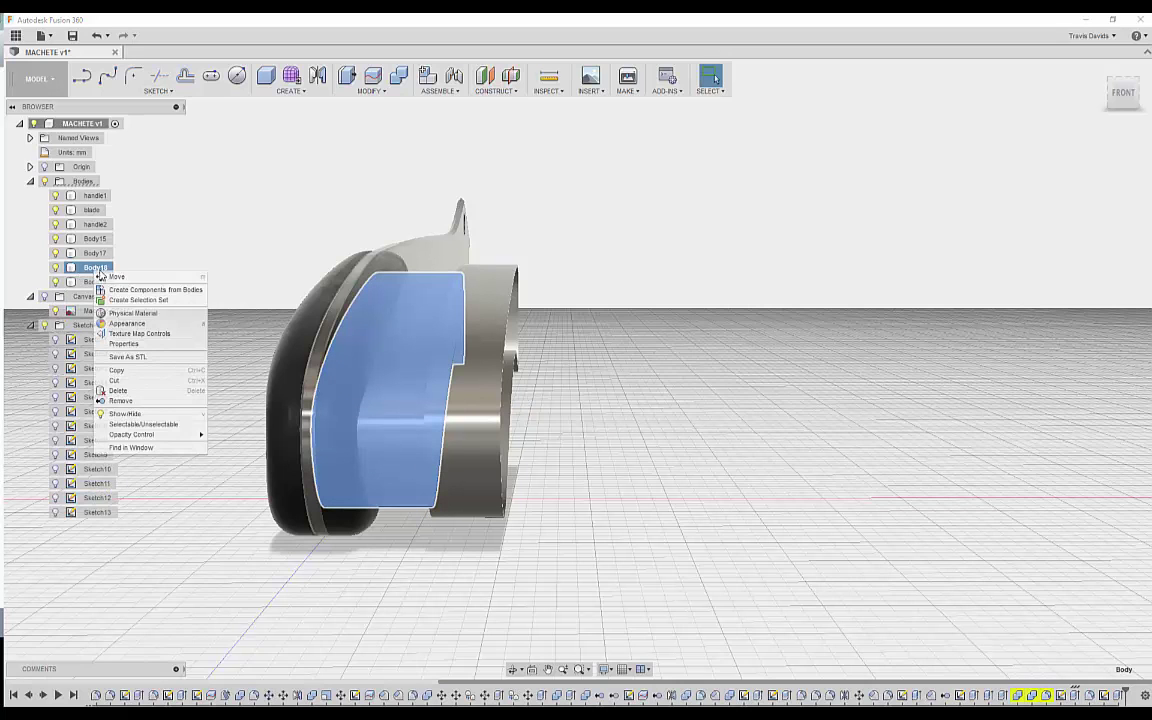
pyautogui.click(117, 399)
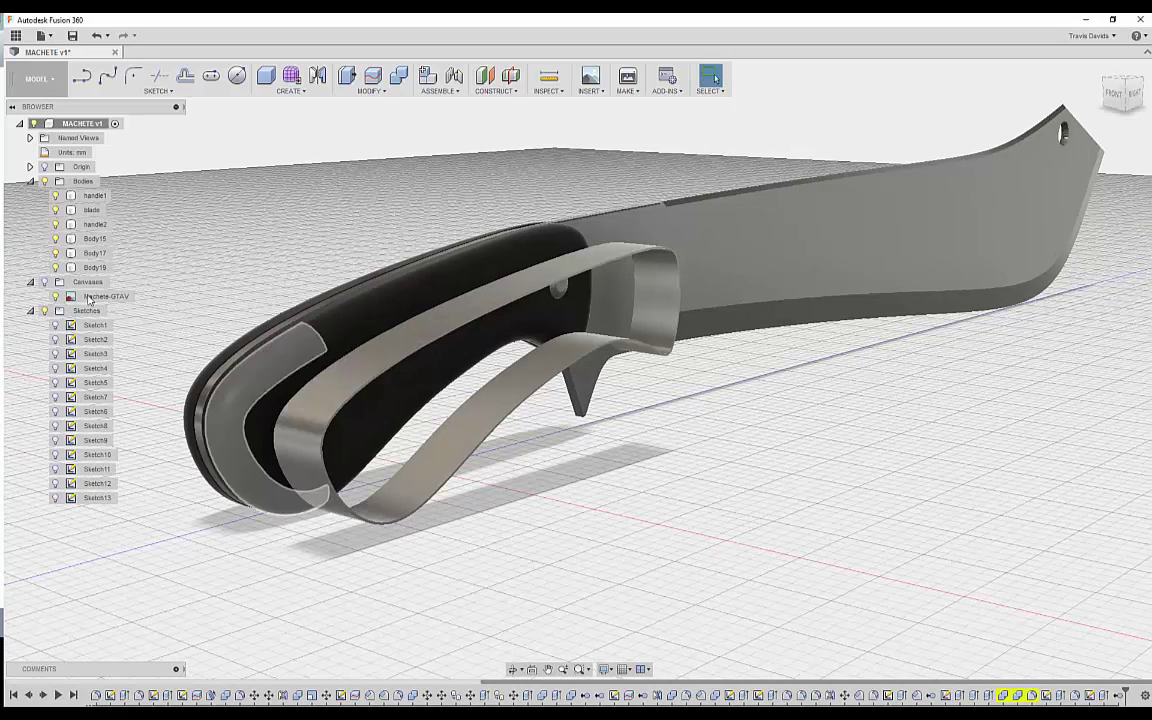
# Move the thin ring body sideways toward the blade until its inner edge sinks slightly into the handle half.
pyautogui.click(95, 268)
pyautogui.click(1115, 63)
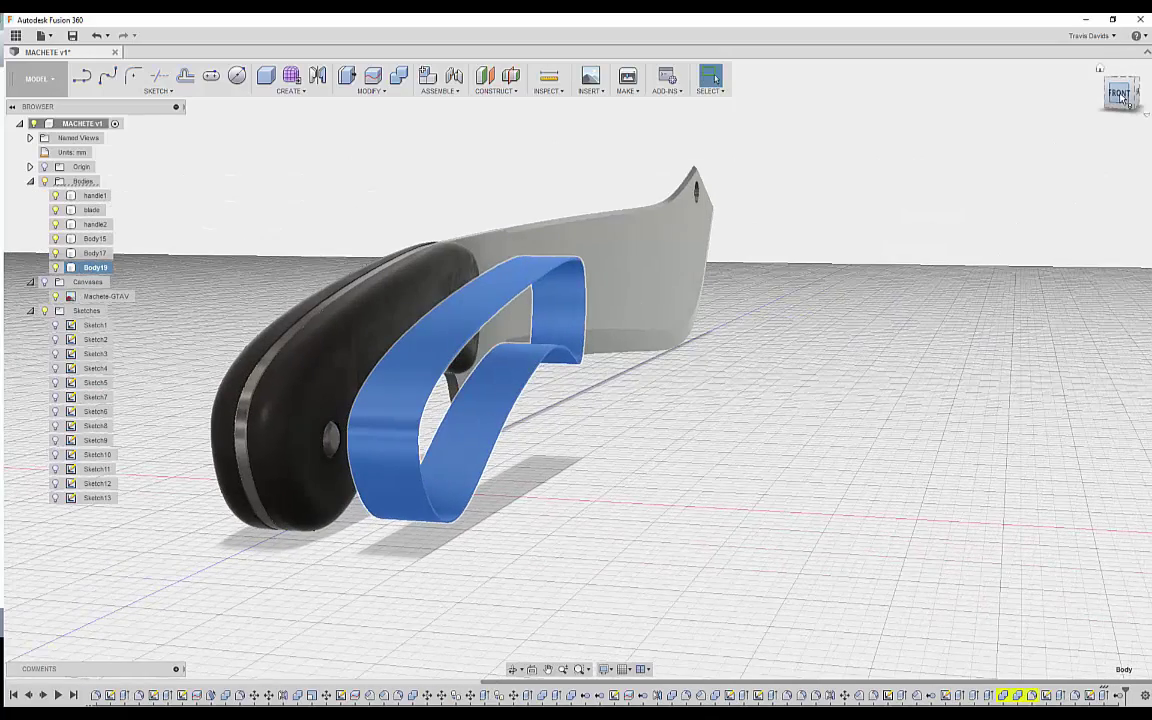
pyautogui.click(1120, 95)
pyautogui.press('m')
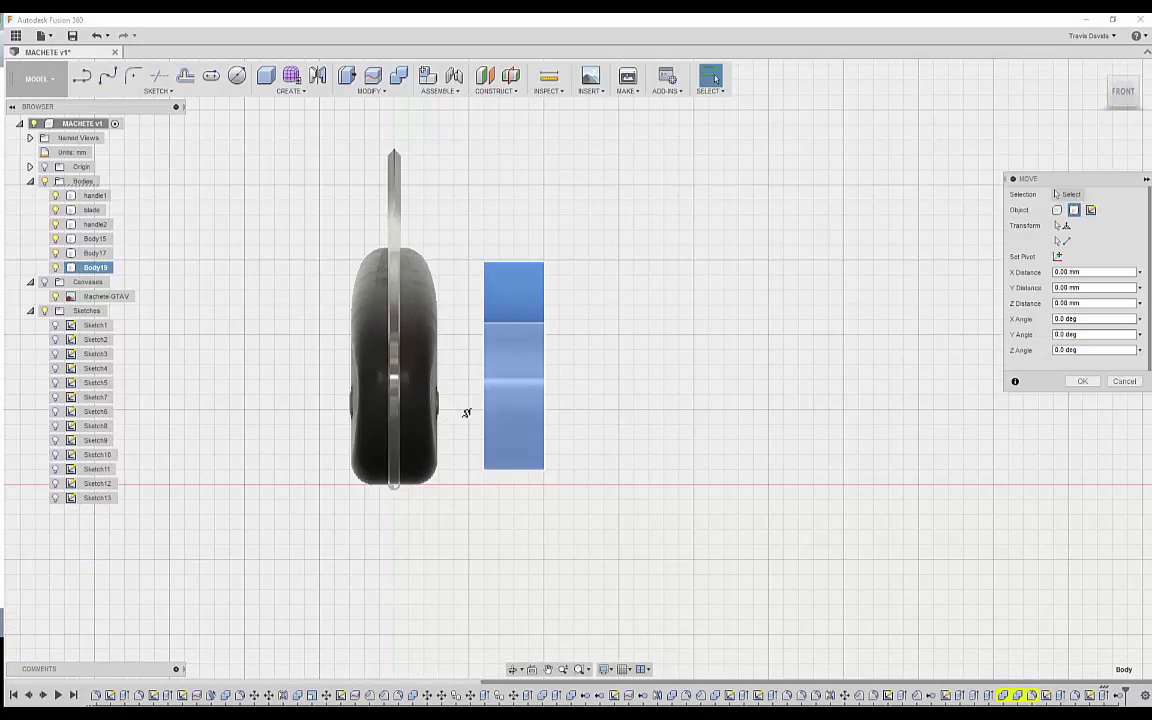
pyautogui.scroll(5, 470, 500)
pyautogui.moveTo(498, 529); pyautogui.dragTo(373, 526)
pyautogui.moveTo(605, 388); pyautogui.dragTo(648, 483, button='middle')
pyautogui.moveTo(587, 304); pyautogui.dragTo(603, 260, button='middle')
pyautogui.click(1078, 384)
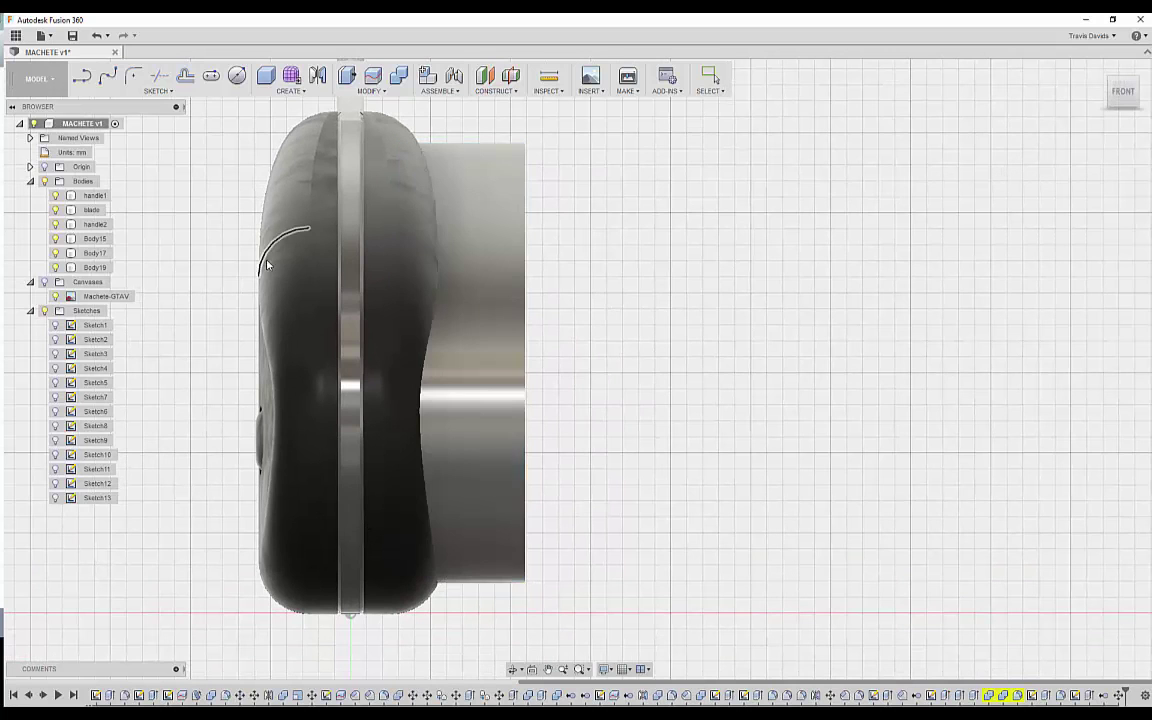
# Mirror the ring body across the machete's central plane onto the opposite handle half.
pyautogui.click(100, 268)
pyautogui.scroll(-2, 231, 261)
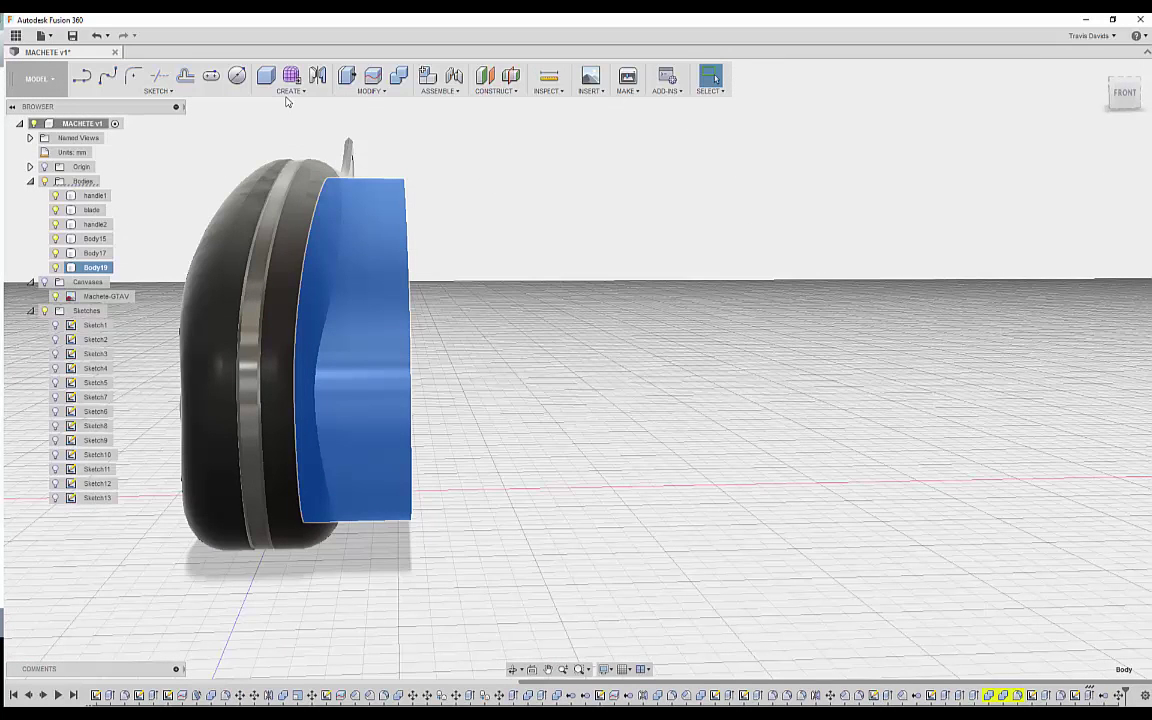
pyautogui.click(289, 90)
pyautogui.click(283, 303)
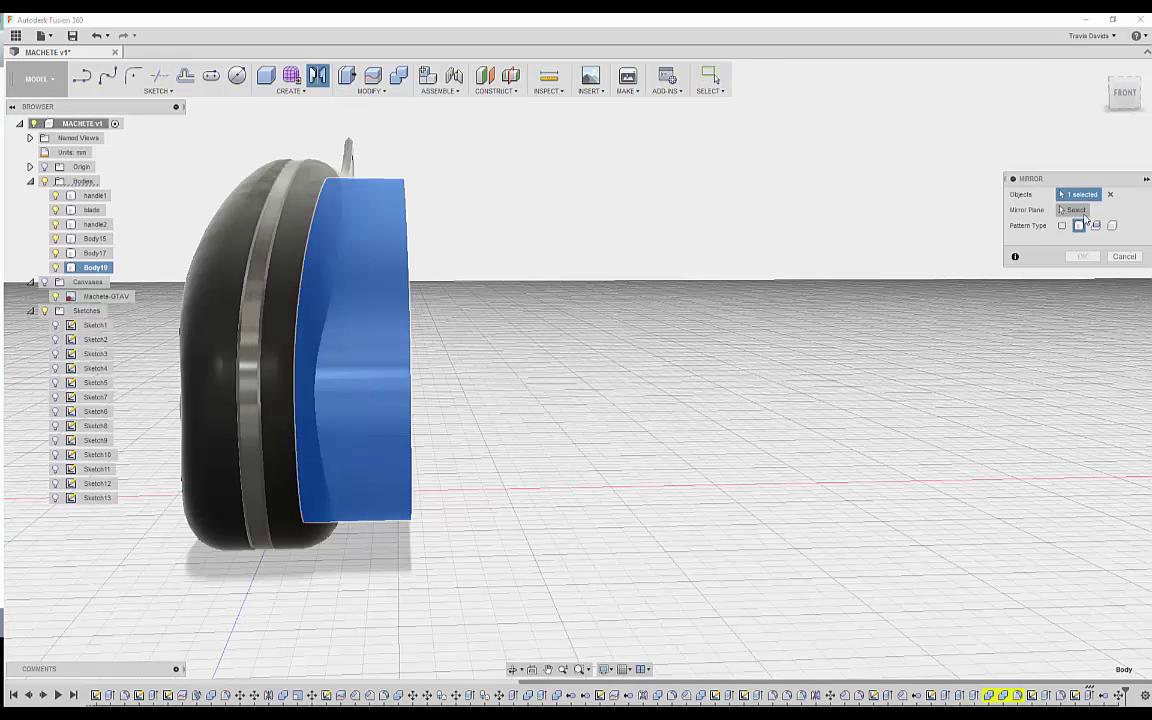
pyautogui.keyDown('shift'); pyautogui.moveTo(362, 576); pyautogui.dragTo(508, 460, button='middle'); pyautogui.keyUp('shift')
pyautogui.click(1083, 257)
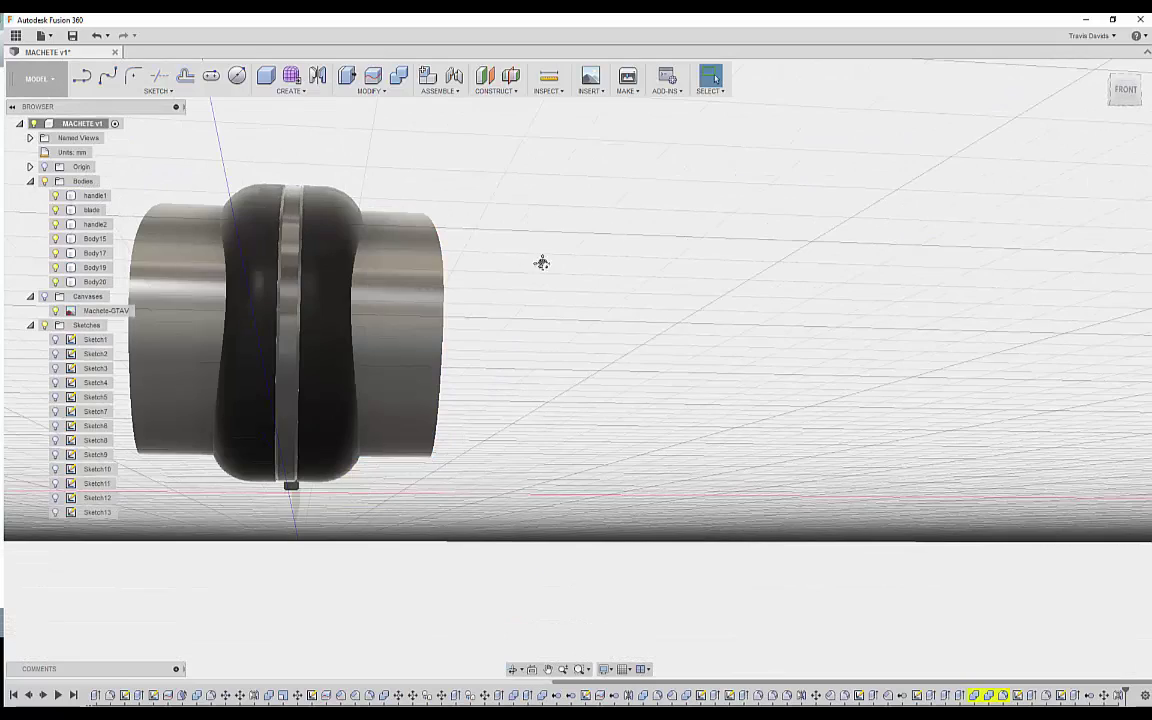
# Try to cut the ring body out of handle1 with Combine while keeping the tool body.
pyautogui.keyDown('shift'); pyautogui.moveTo(540, 262); pyautogui.dragTo(586, 378, button='middle'); pyautogui.keyUp('shift')
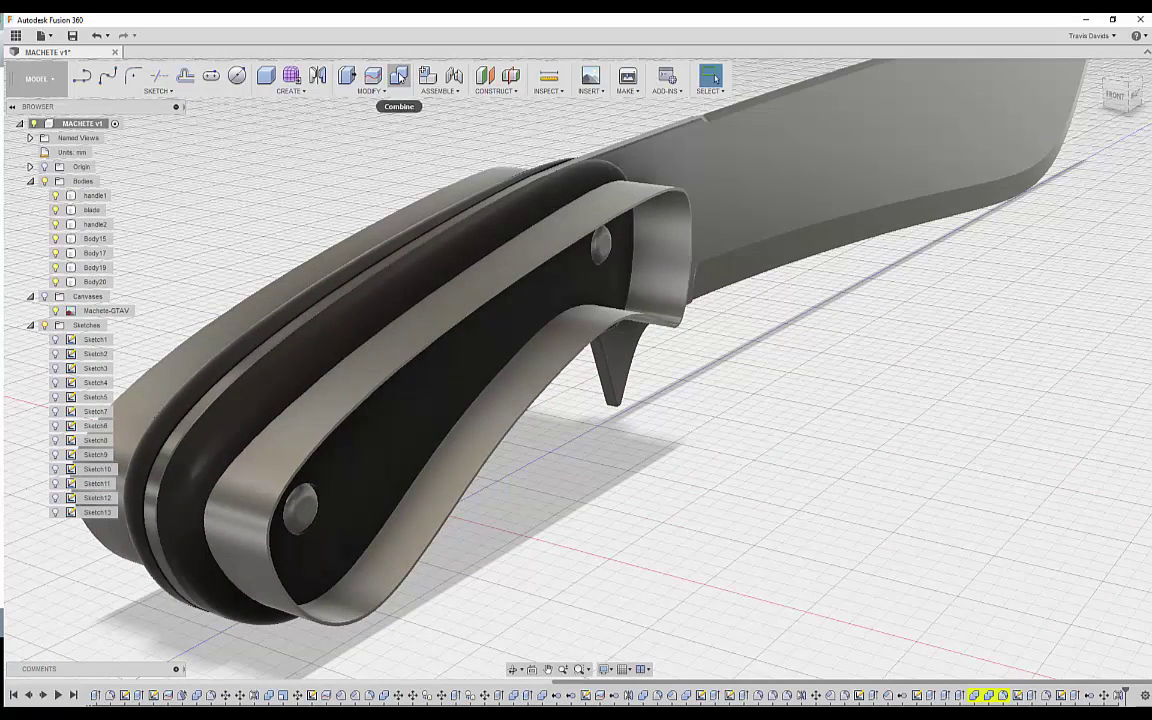
pyautogui.click(398, 75)
pyautogui.click(237, 455)
pyautogui.click(255, 470)
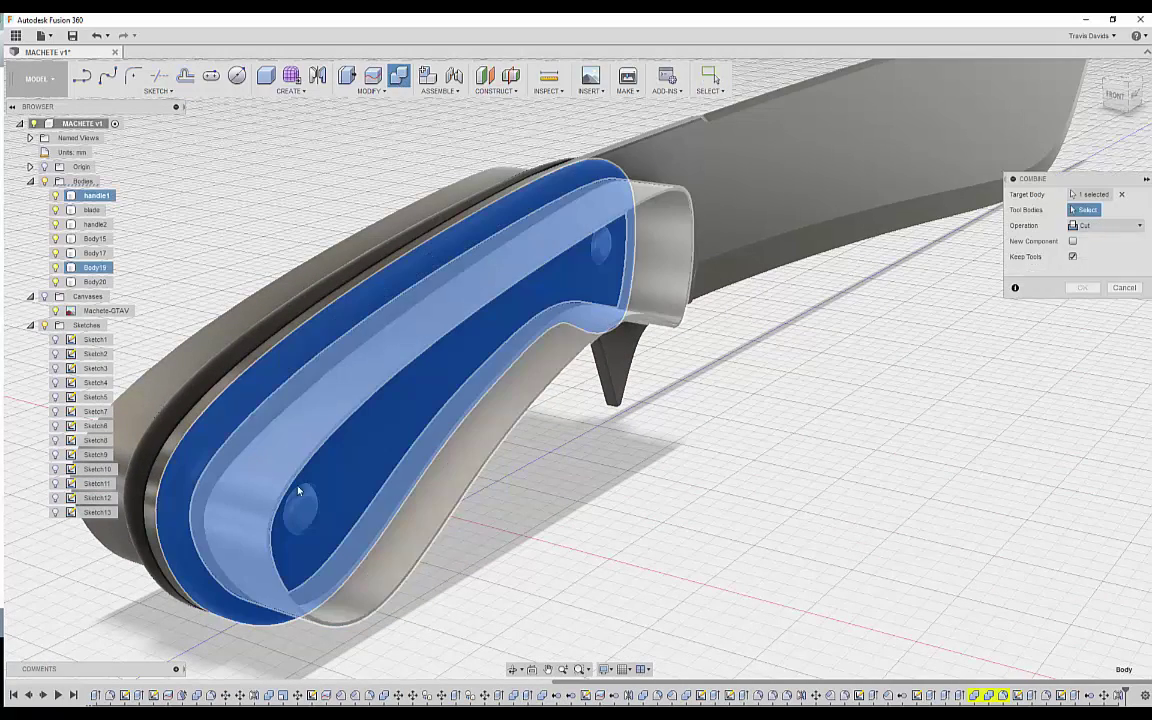
pyautogui.click(660, 240)
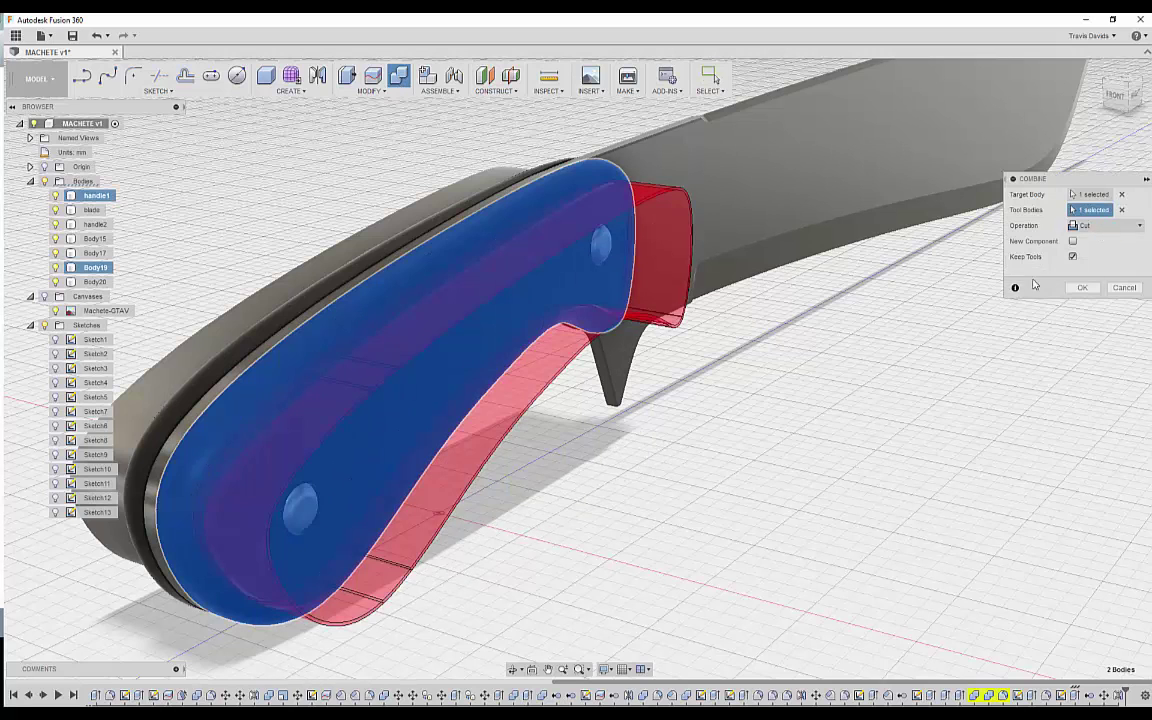
pyautogui.click(1082, 287)
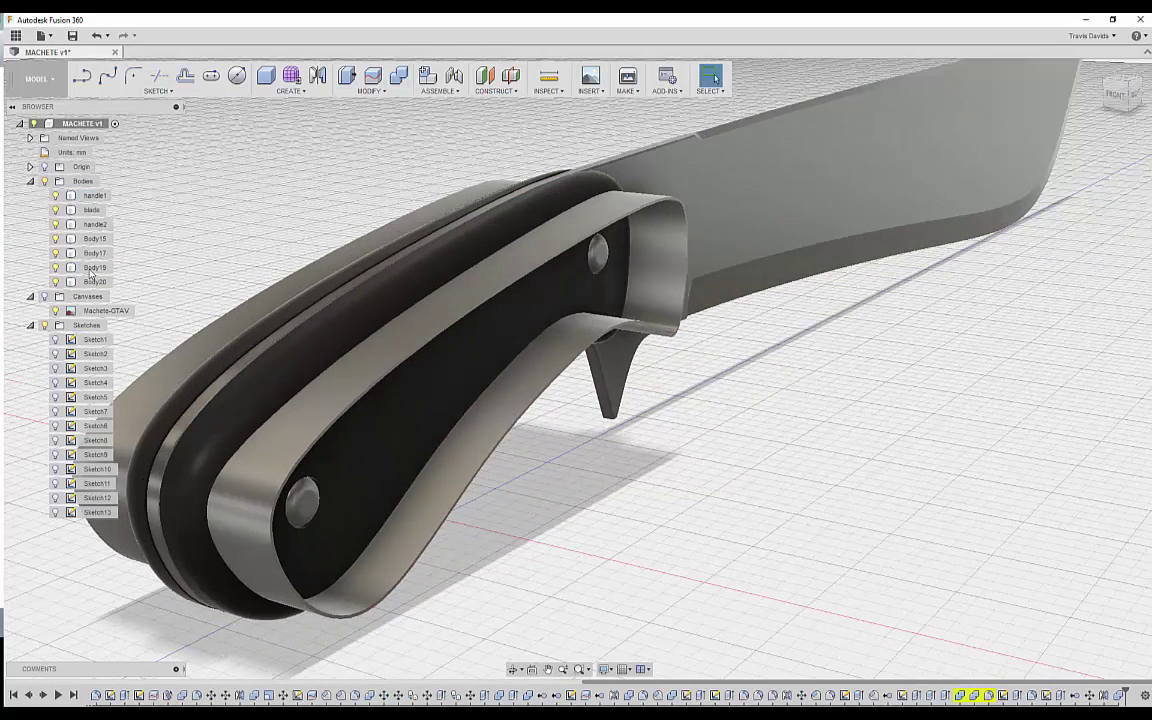
# Cut the ring body out of handle1 with Combine, without keeping the tool body, and check the resulting groove.
pyautogui.click(398, 76)
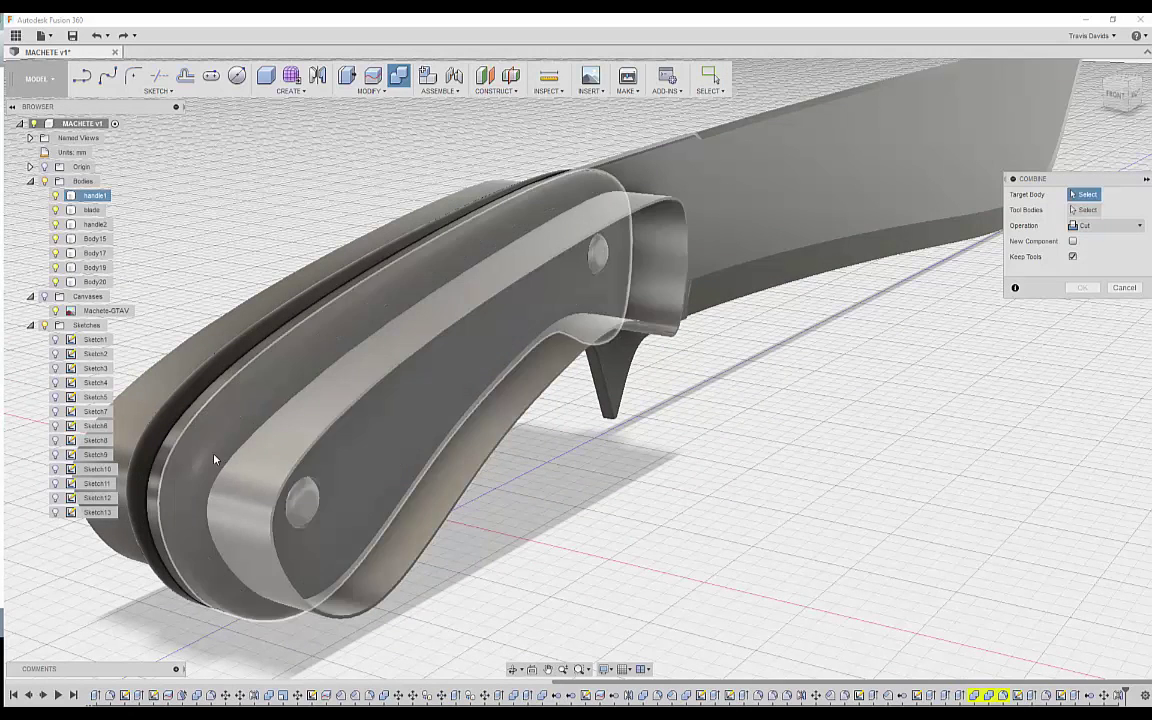
pyautogui.click(267, 466)
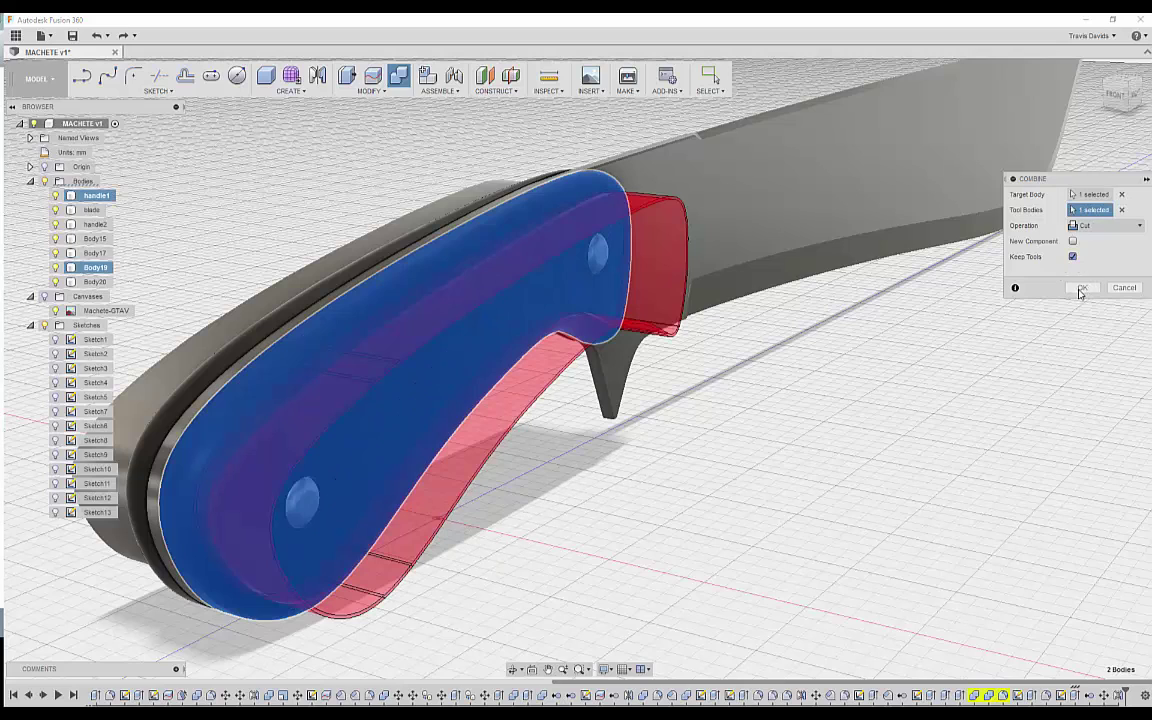
pyautogui.click(1081, 289)
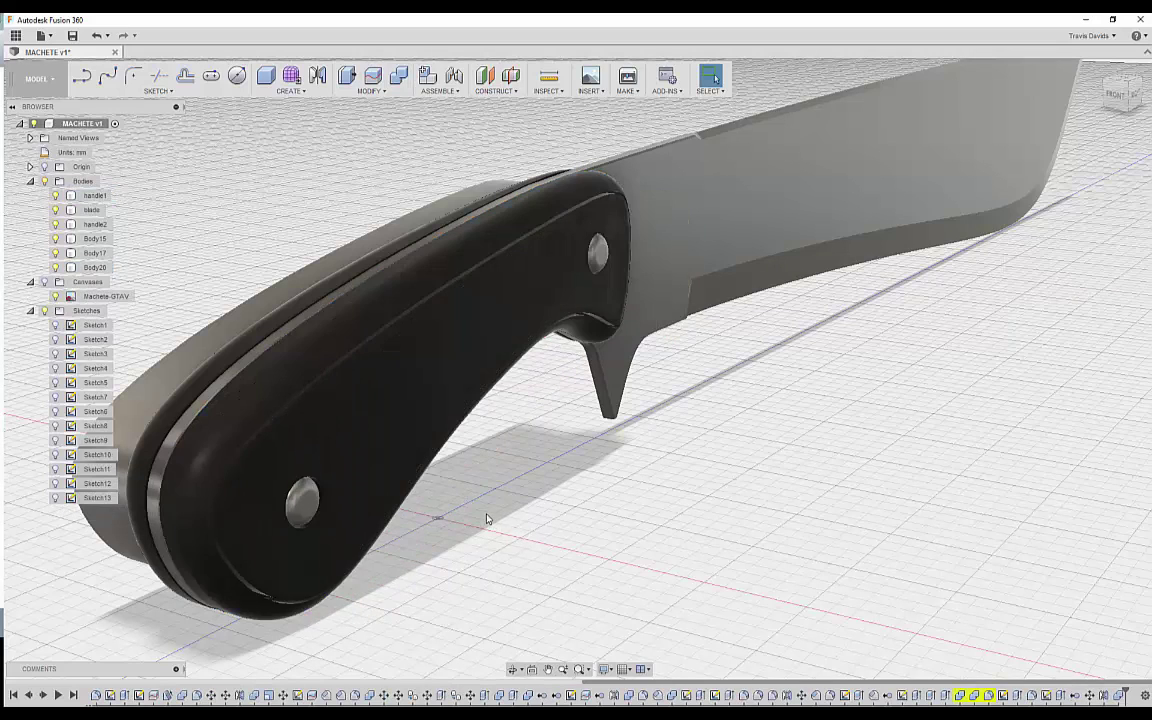
pyautogui.keyDown('shift'); pyautogui.moveTo(489, 519); pyautogui.dragTo(484, 491, button='middle'); pyautogui.keyUp('shift')
pyautogui.scroll(3, 352, 537)
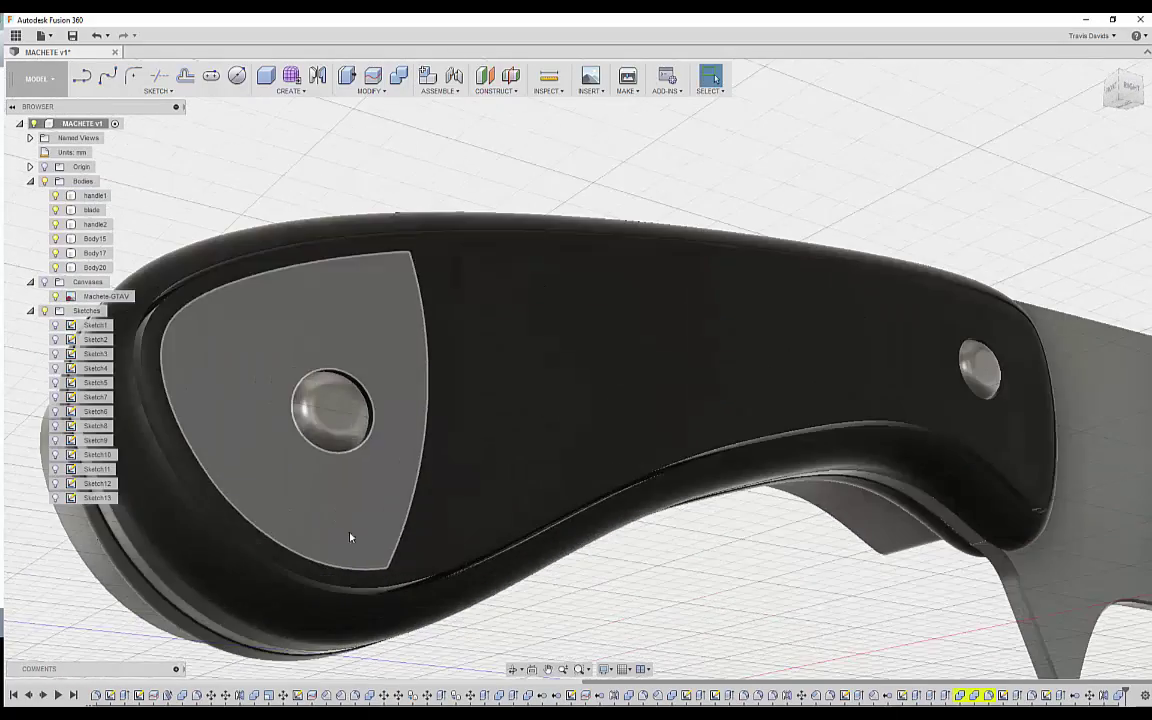
pyautogui.keyDown('shift'); pyautogui.moveTo(617, 603); pyautogui.dragTo(660, 628, button='middle'); pyautogui.keyUp('shift')
pyautogui.scroll(3, 599, 607)
pyautogui.scroll(-4, 561, 555)
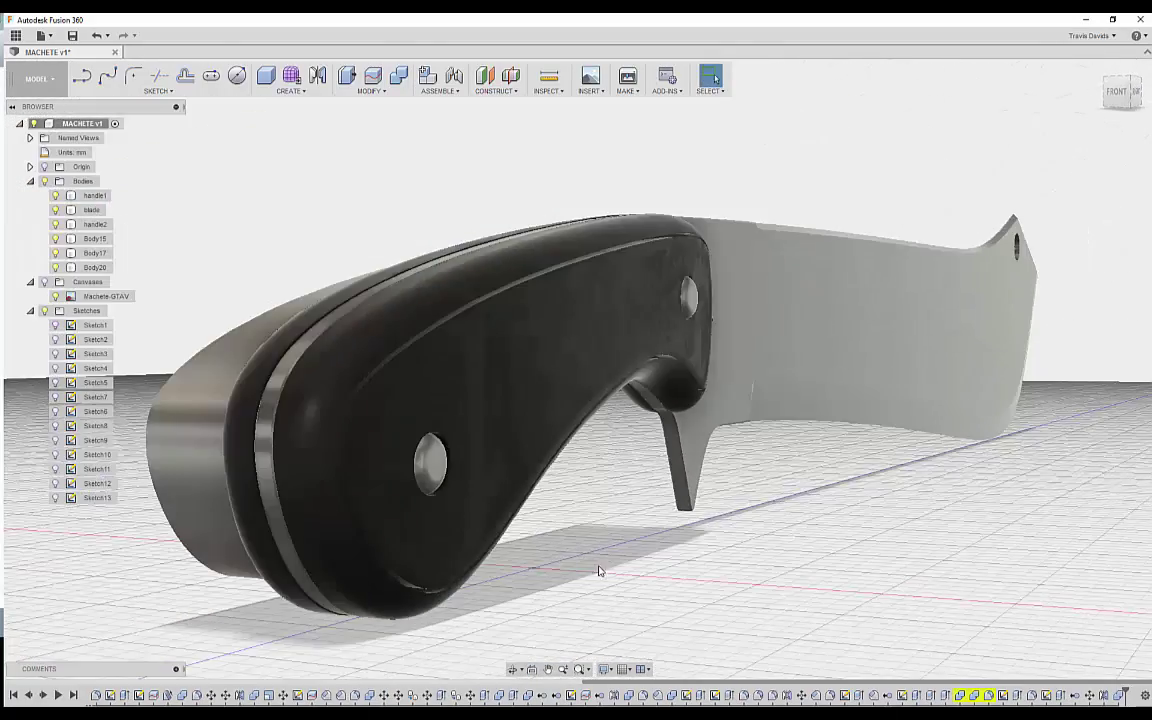
# Cut the mirrored ring body out of handle2 without keeping the tool body, and check the groove on that side.
pyautogui.keyDown('shift'); pyautogui.moveTo(602, 568); pyautogui.dragTo(590, 540, button='middle'); pyautogui.keyUp('shift')
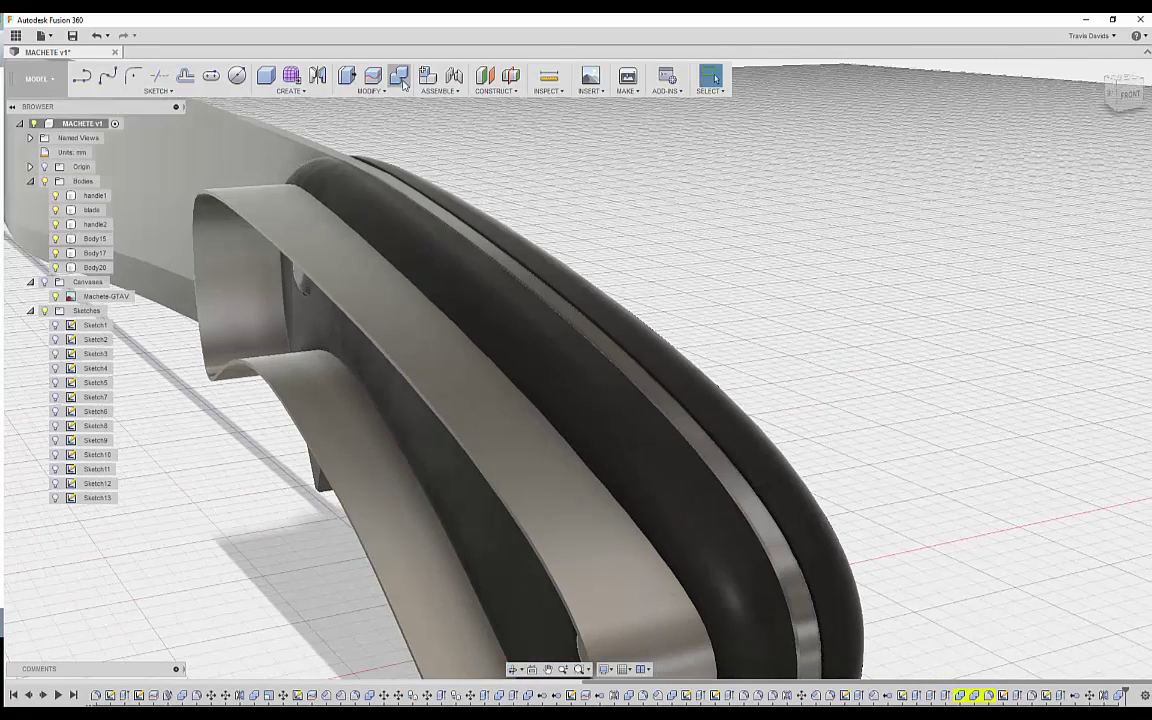
pyautogui.click(398, 76)
pyautogui.click(349, 284)
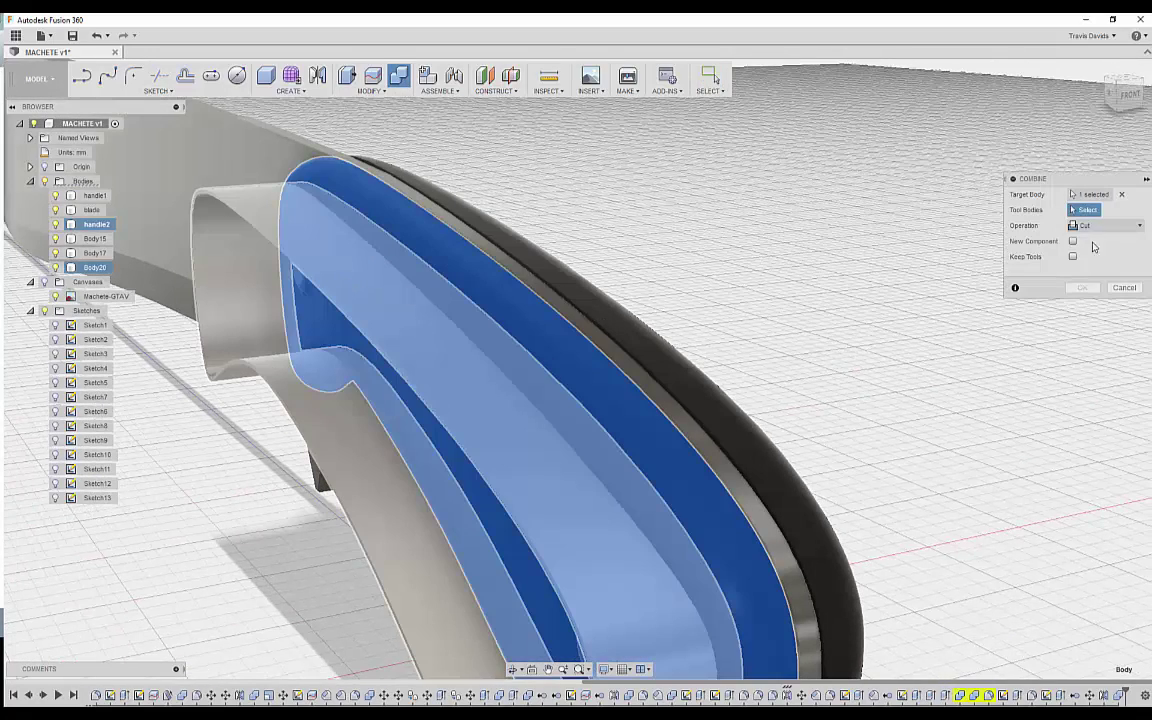
pyautogui.click(562, 333)
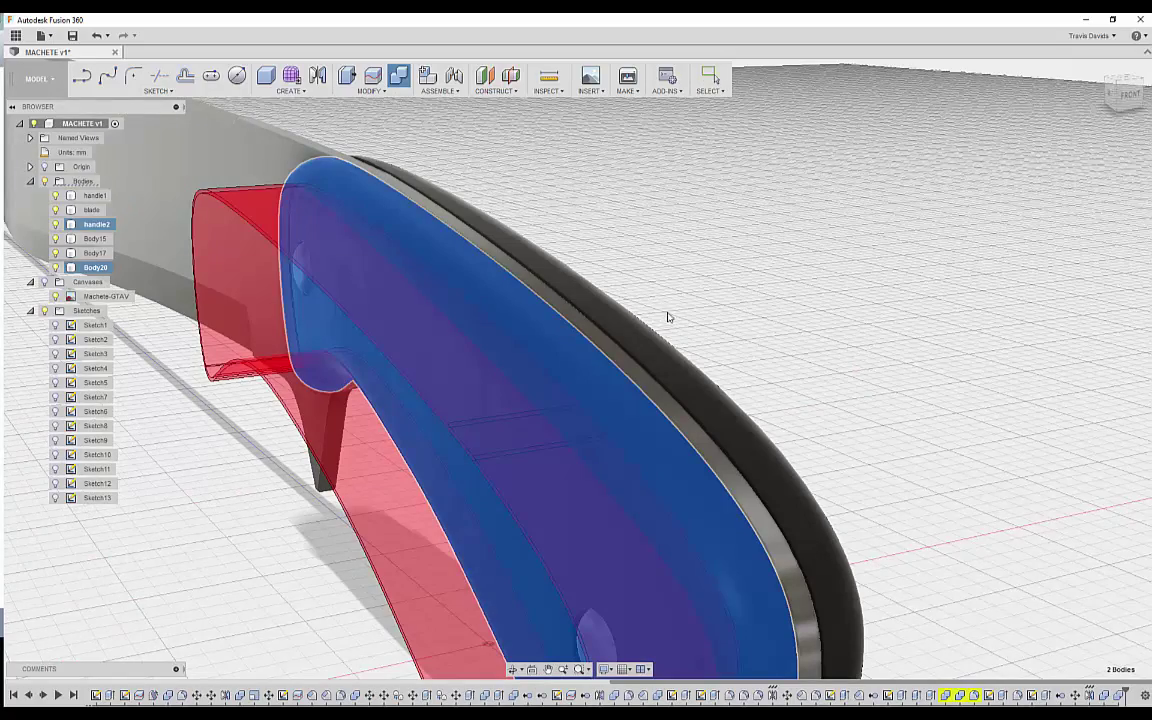
pyautogui.press('Return')
pyautogui.scroll(-2, 501, 265)
pyautogui.keyDown('shift'); pyautogui.moveTo(700, 281); pyautogui.dragTo(815, 278, button='middle'); pyautogui.keyUp('shift')
pyautogui.scroll(-5, 787, 309)
pyautogui.keyDown('shift'); pyautogui.moveTo(792, 494); pyautogui.dragTo(733, 470, button='middle'); pyautogui.keyUp('shift')
pyautogui.scroll(5, 617, 328)
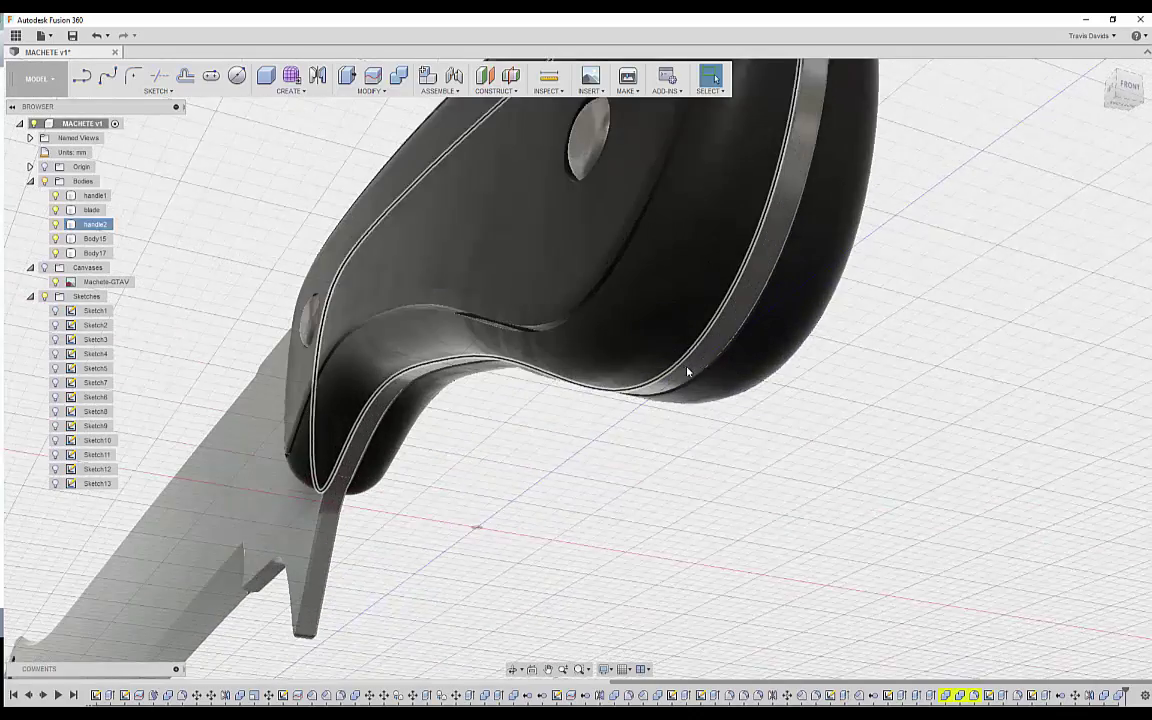
# Hide the blade body so the grooves and inner sides of the two handle halves can be inspected.
pyautogui.keyDown('shift'); pyautogui.moveTo(660, 450); pyautogui.dragTo(561, 218, button='middle'); pyautogui.keyUp('shift')
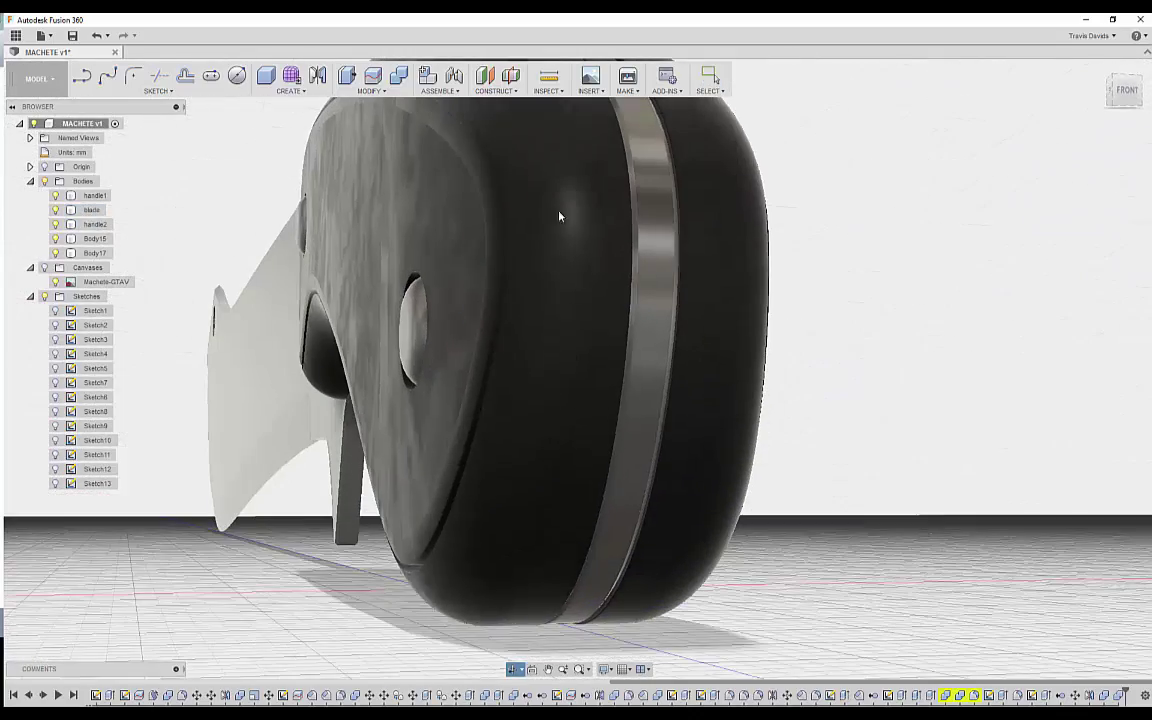
pyautogui.click(56, 211)
pyautogui.keyDown('shift'); pyautogui.moveTo(748, 371); pyautogui.dragTo(847, 421, button='middle'); pyautogui.keyUp('shift')
pyautogui.scroll(-3, 770, 400)
pyautogui.keyDown('shift'); pyautogui.moveTo(474, 372); pyautogui.dragTo(540, 380, button='middle'); pyautogui.keyUp('shift')
pyautogui.click(369, 90)
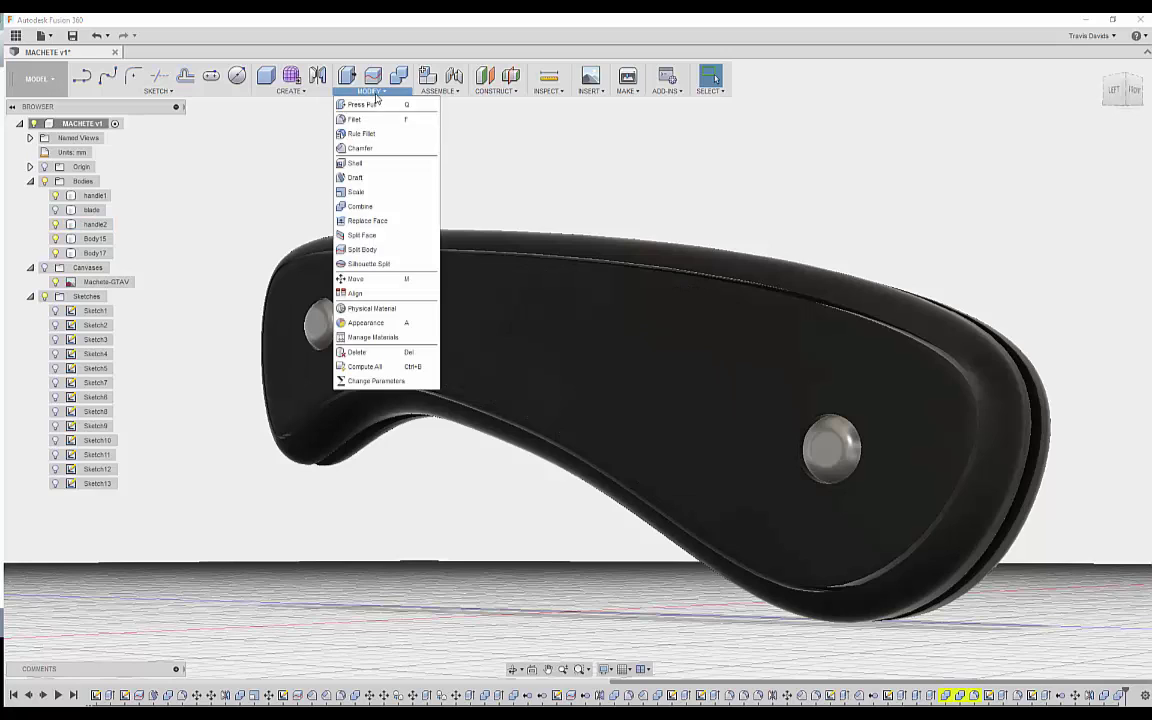
pyautogui.click(360, 133)
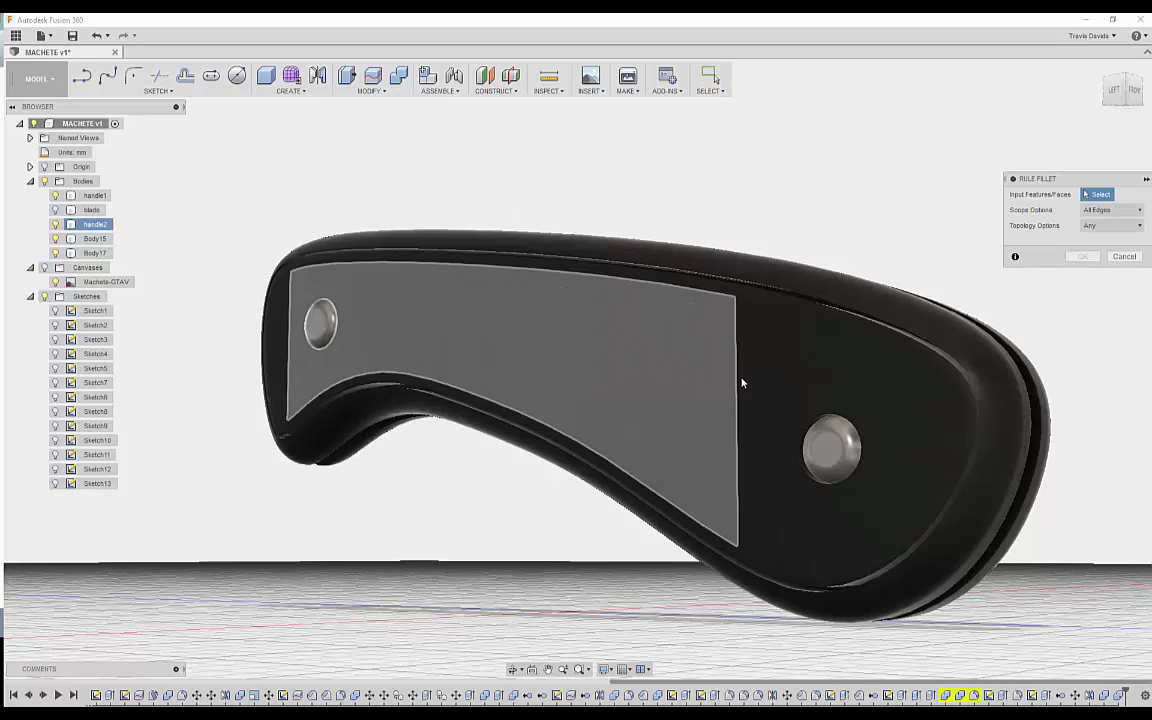
pyautogui.click(918, 400)
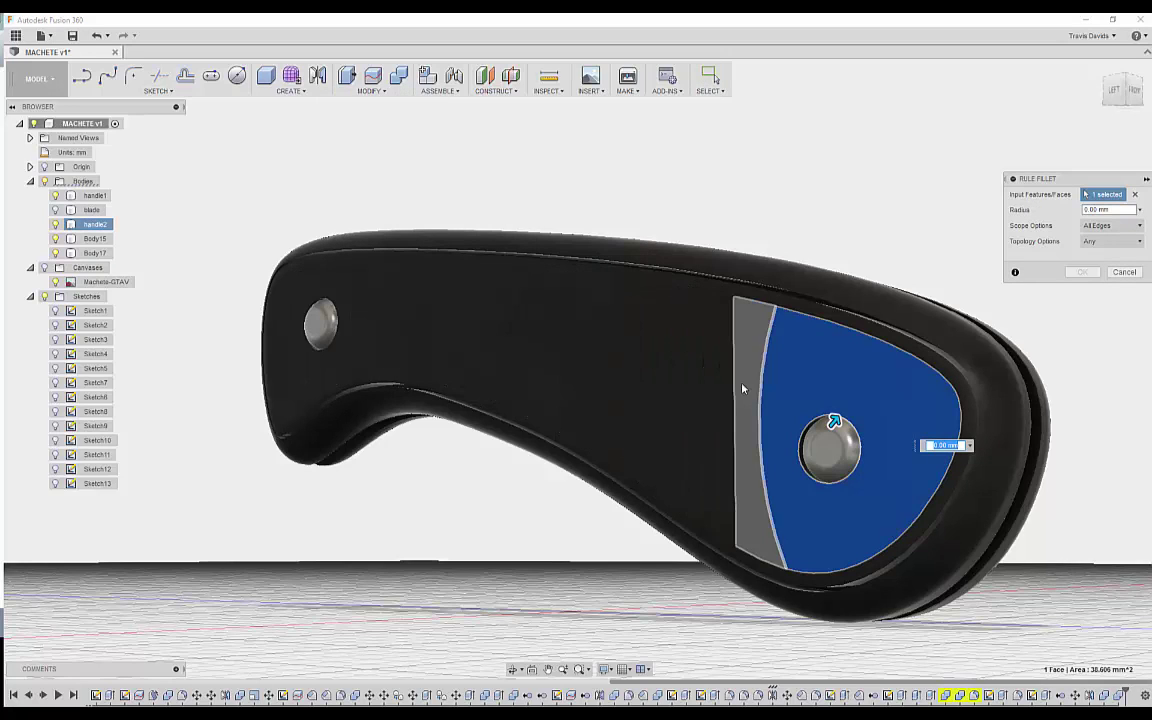
pyautogui.click(657, 363)
pyautogui.keyDown('shift'); pyautogui.moveTo(414, 314); pyautogui.dragTo(496, 329, button='middle'); pyautogui.keyUp('shift')
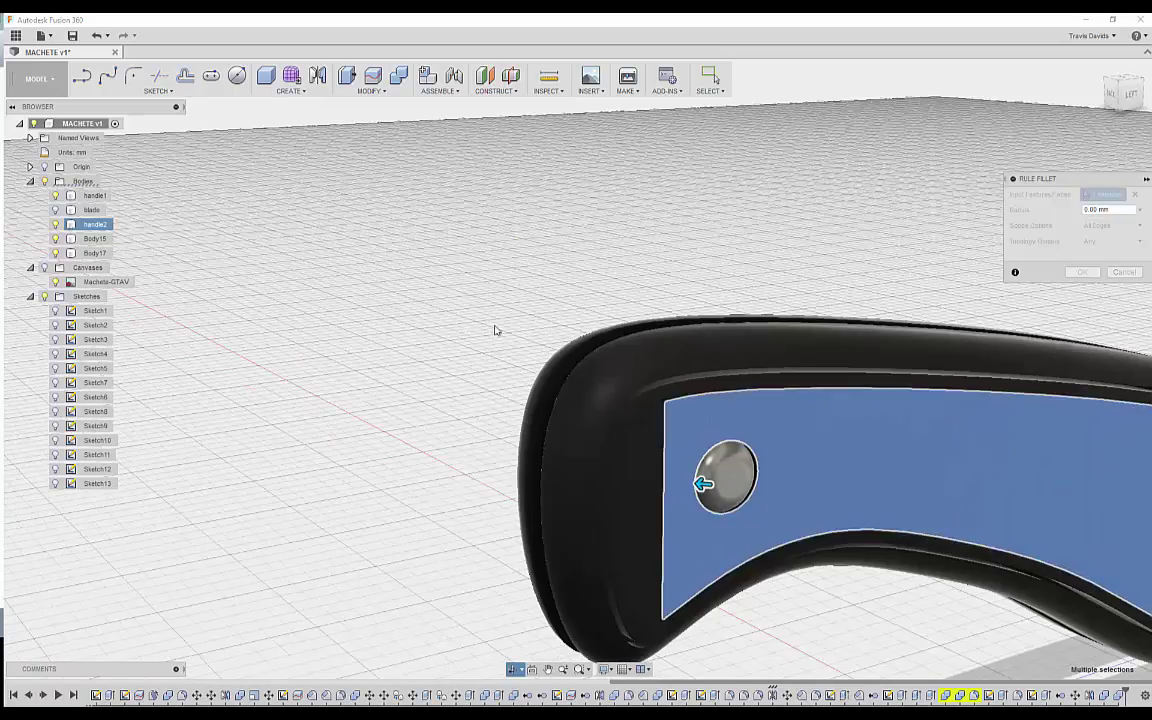
pyautogui.moveTo(1089, 340); pyautogui.dragTo(947, 300, button='middle')
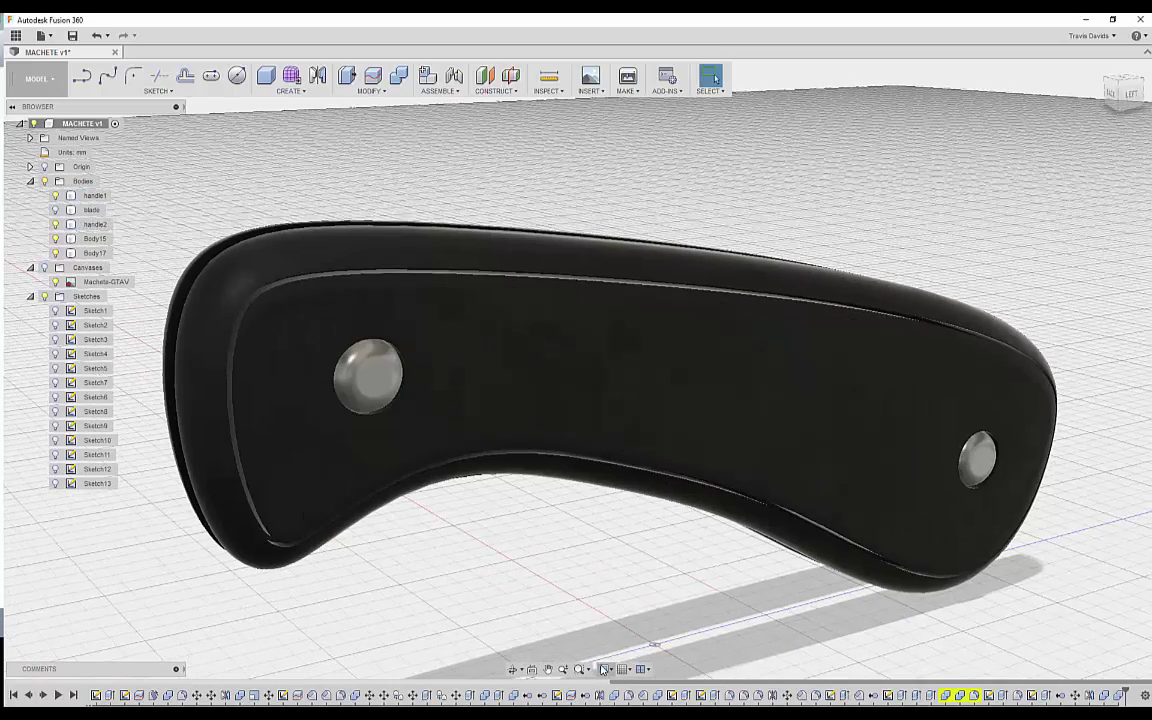
# Change the visual style to shaded with visible edges and bring the groove on handle2 into close view.
pyautogui.click(605, 669)
pyautogui.moveTo(641, 561)
pyautogui.click(760, 588)
pyautogui.moveTo(437, 523)
pyautogui.keyDown('shift'); pyautogui.mouseDown(button='middle')
pyautogui.moveTo(465, 506)
pyautogui.moveTo(533, 254)
pyautogui.moveTo(532, 375)
pyautogui.moveTo(422, 624)
pyautogui.mouseUp(button='middle'); pyautogui.keyUp('shift')
pyautogui.scroll(4, 533, 254)
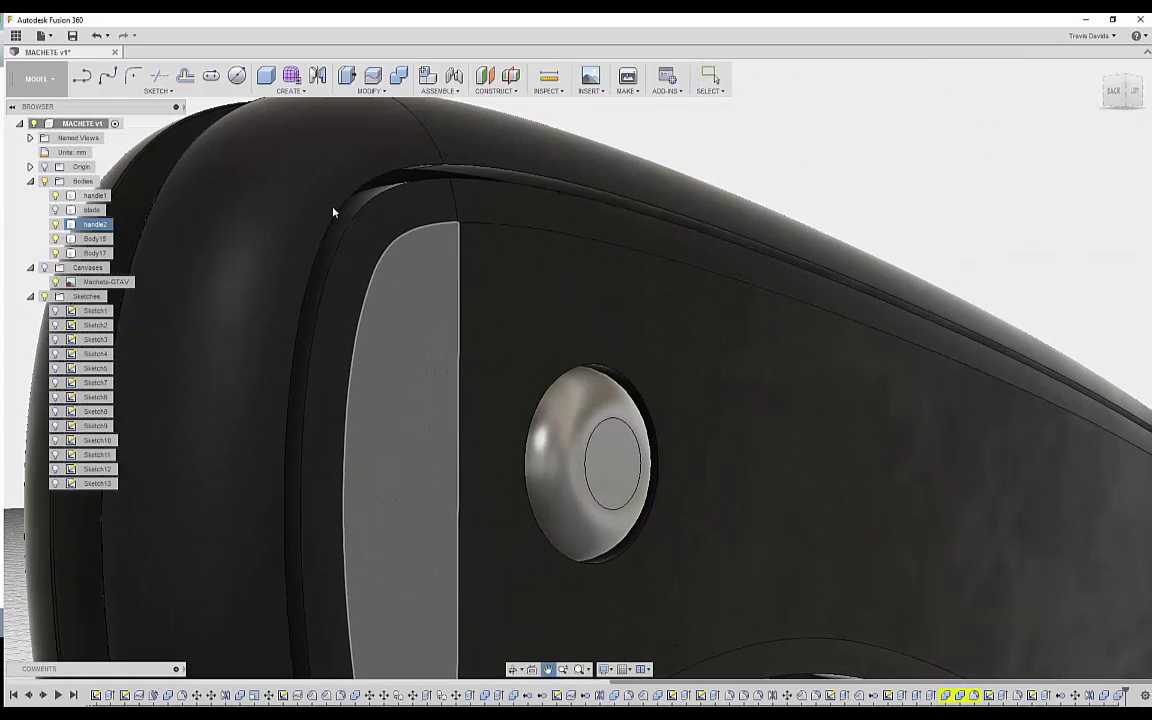
# Set up a constant-radius fillet of 0.05 mm on the outer groove edges of handle2.
pyautogui.click(336, 219)
pyautogui.rightClick(491, 162)
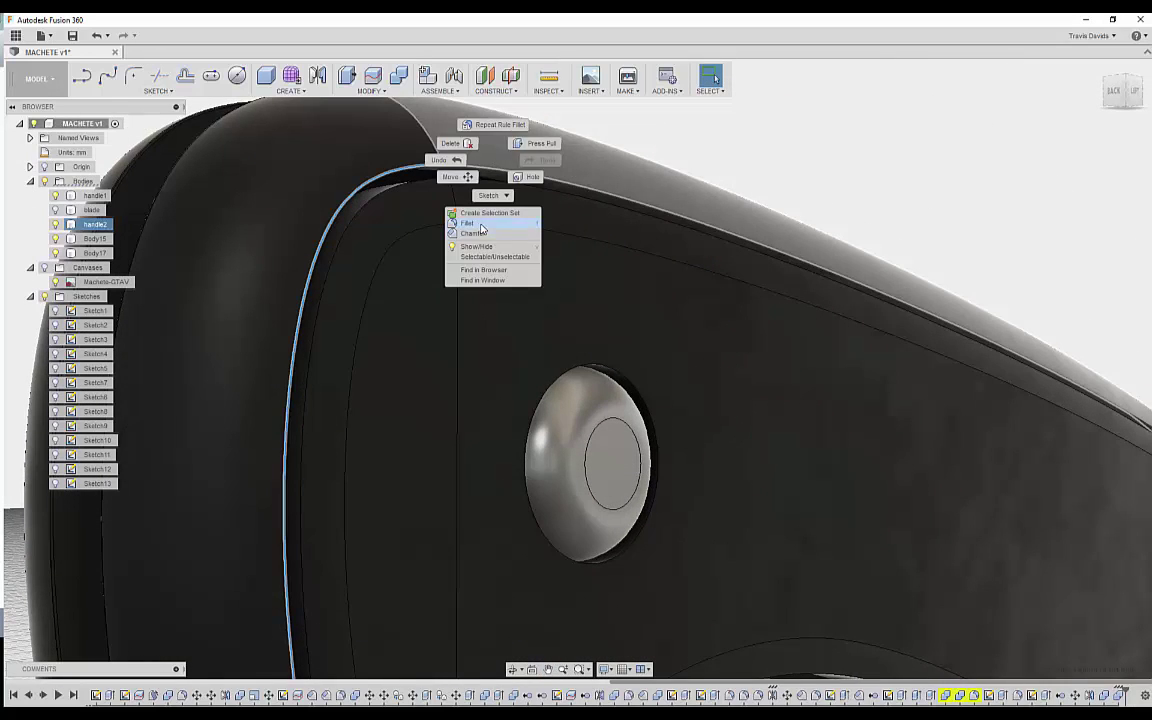
pyautogui.click(478, 224)
pyautogui.scroll(3, 345, 215)
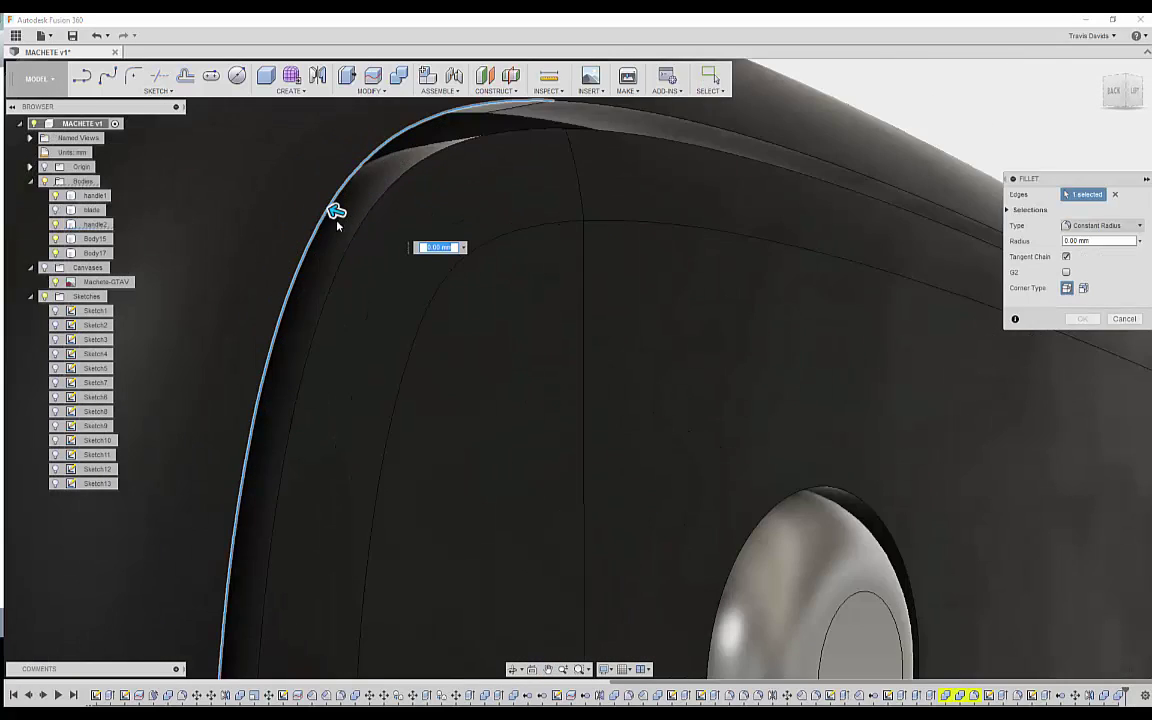
pyautogui.click(590, 108)
pyautogui.moveTo(535, 175); pyautogui.dragTo(519, 275, button='middle')
pyautogui.scroll(5, 519, 274)
pyautogui.scroll(-3, 481, 199)
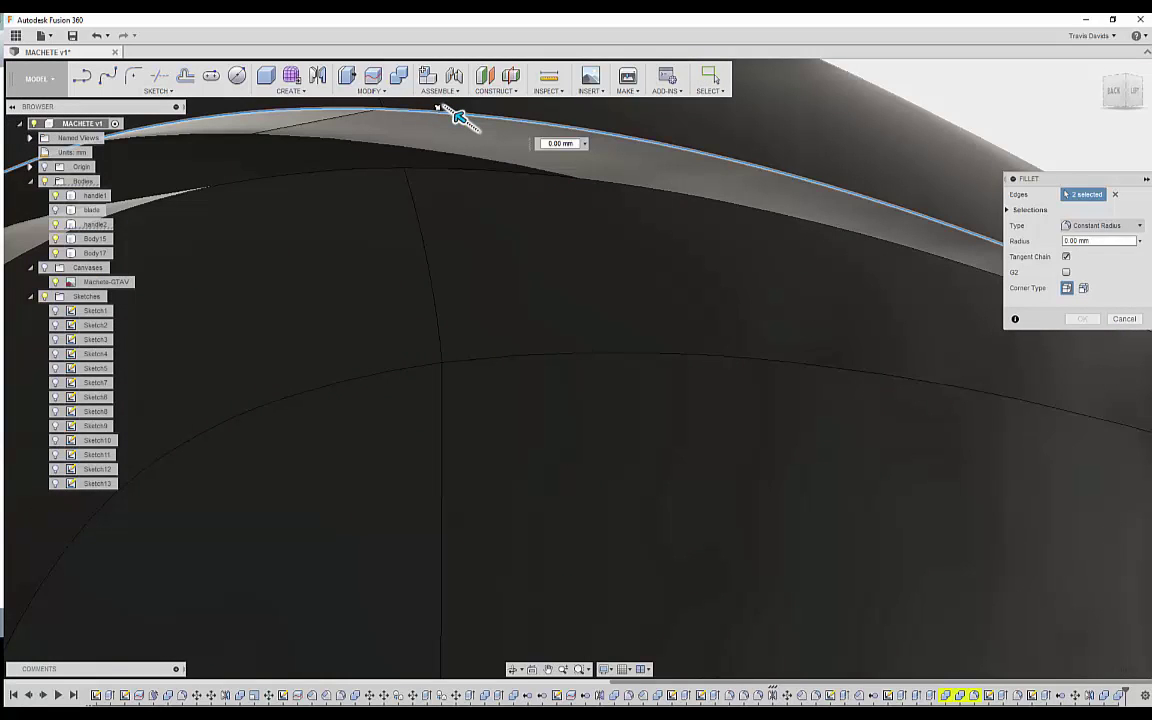
pyautogui.moveTo(513, 168); pyautogui.dragTo(532, 154)
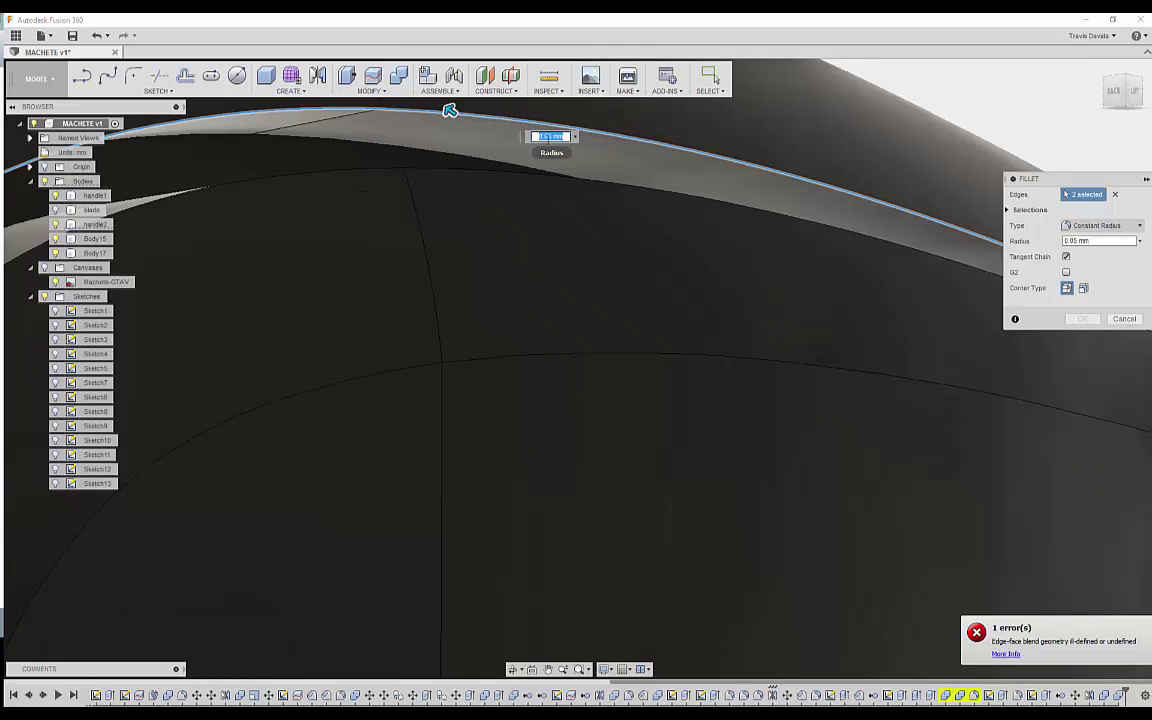
pyautogui.scroll(-5, 477, 203)
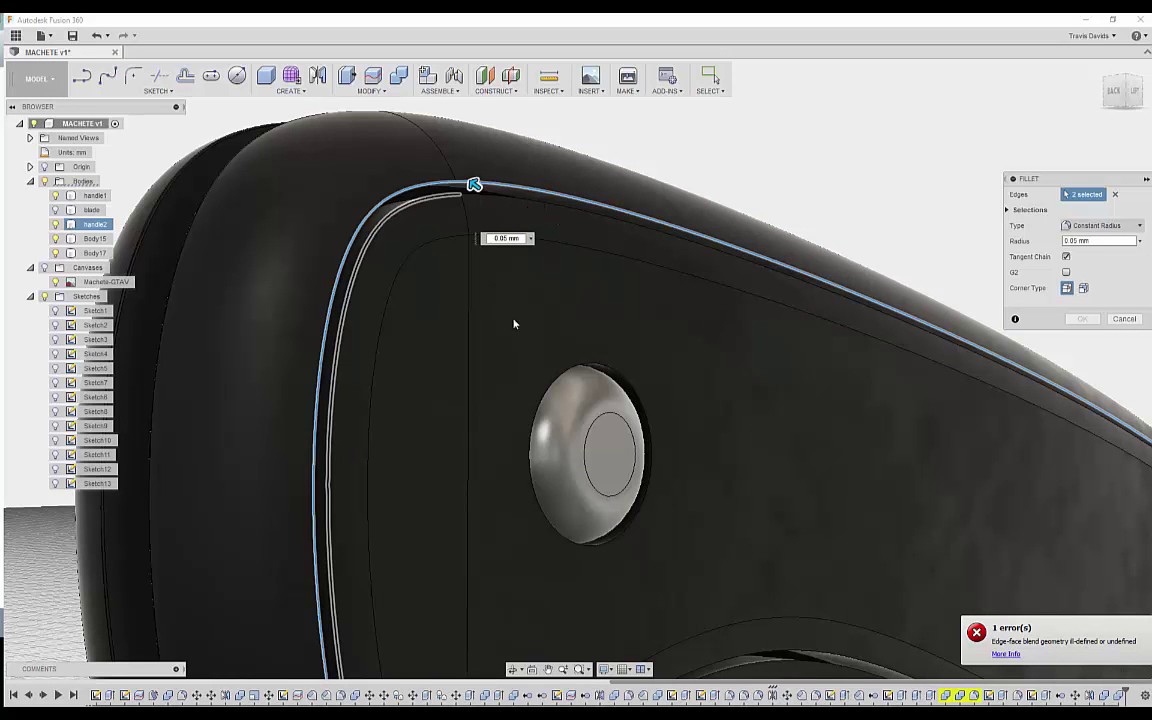
# Add the inner groove edges and the remaining lower edge segments of handle2 to the fillet selection.
pyautogui.click(506, 199)
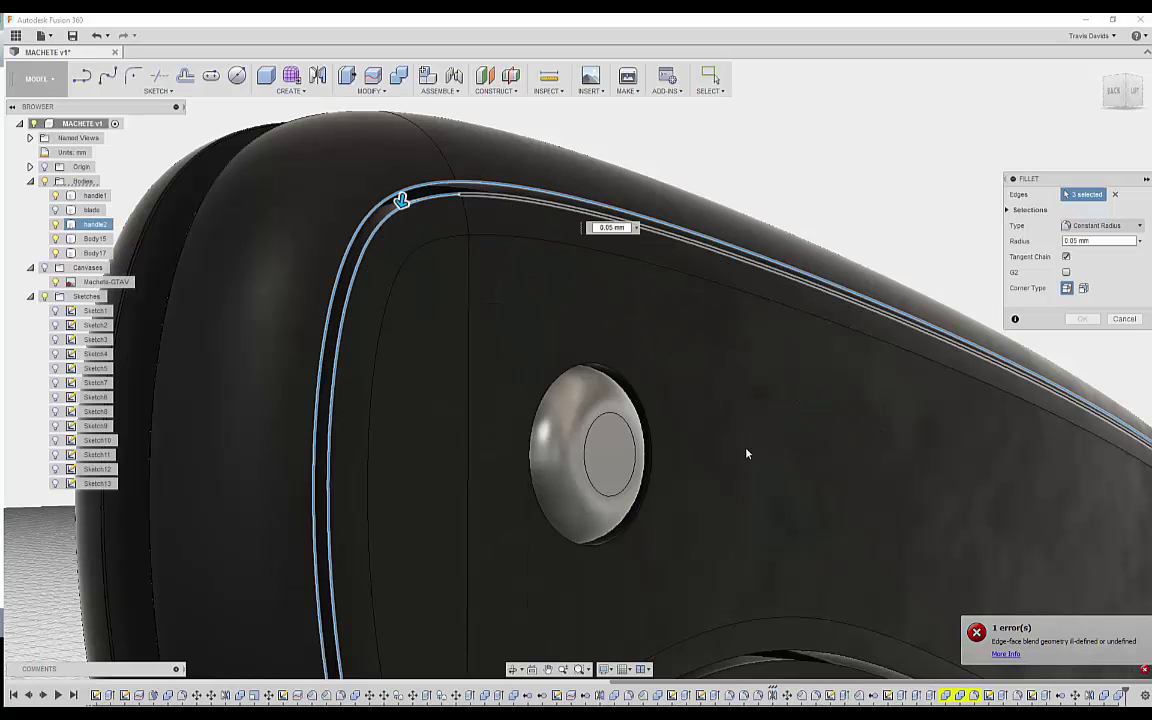
pyautogui.scroll(-5, 753, 453)
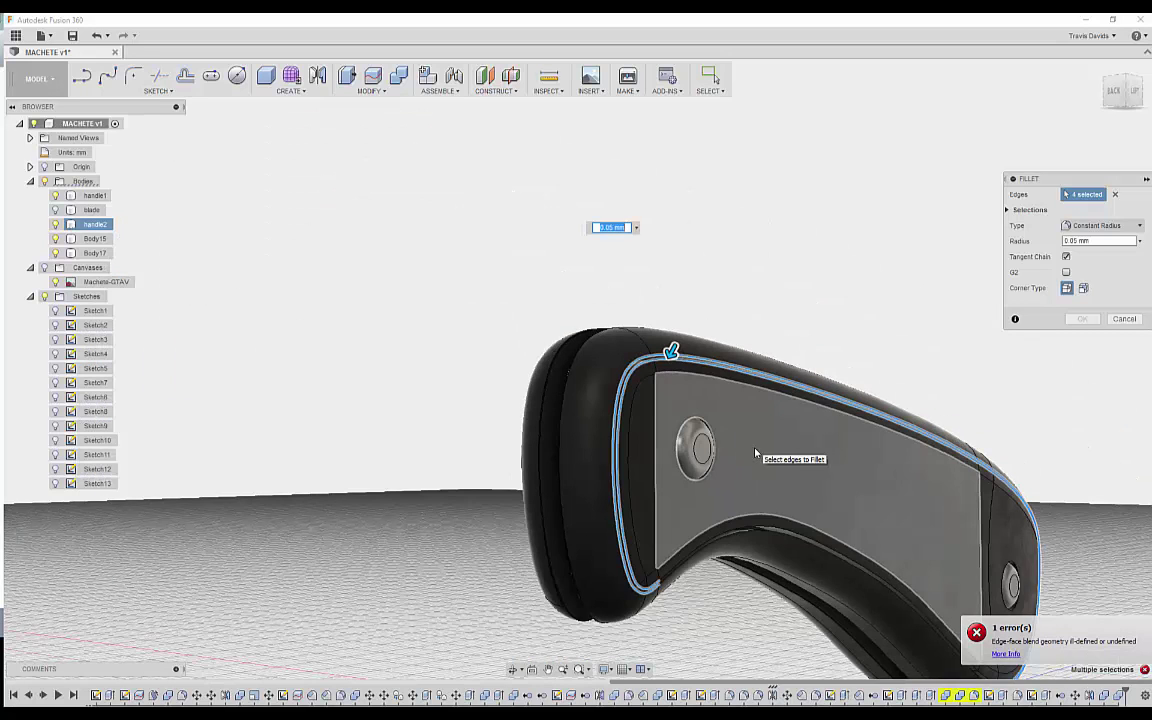
pyautogui.moveTo(753, 453); pyautogui.dragTo(563, 430, button='middle')
pyautogui.scroll(2, 564, 490)
pyautogui.moveTo(566, 530)
pyautogui.keyDown('shift'); pyautogui.mouseDown(button='middle')
pyautogui.moveTo(571, 555)
pyautogui.moveTo(558, 550)
pyautogui.mouseUp(button='middle'); pyautogui.keyUp('shift')
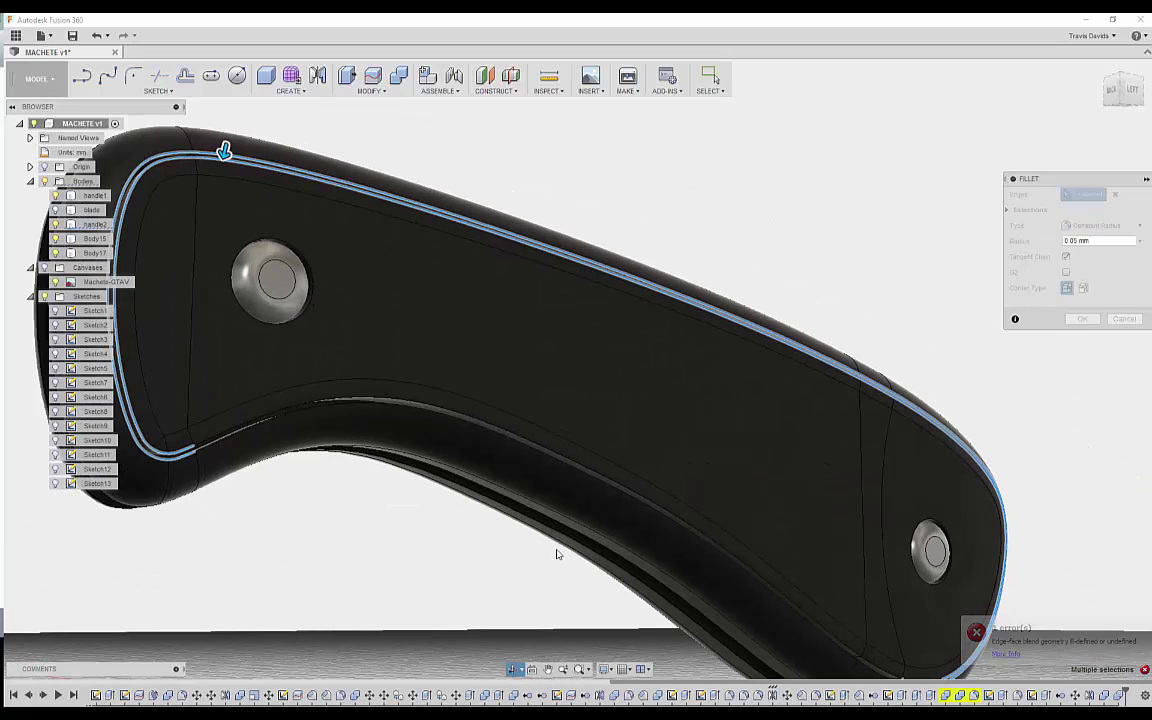
pyautogui.click(214, 438)
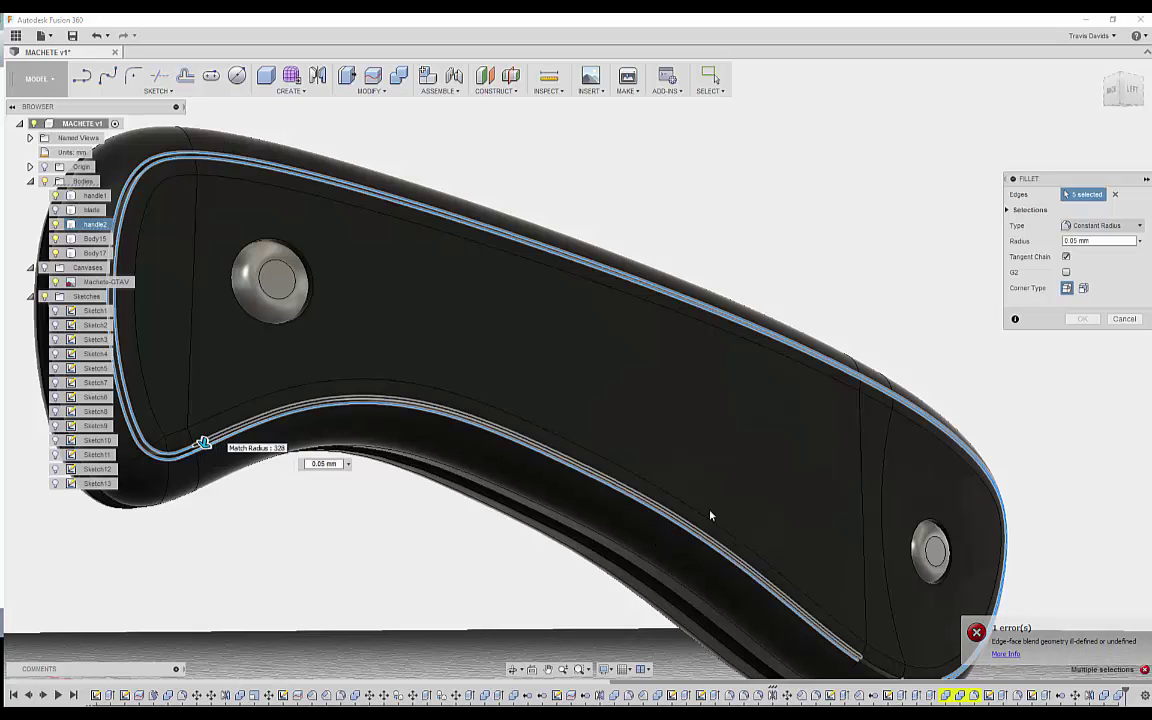
pyautogui.moveTo(584, 406); pyautogui.dragTo(424, 350, button='middle')
pyautogui.scroll(4, 751, 643)
pyautogui.click(738, 614)
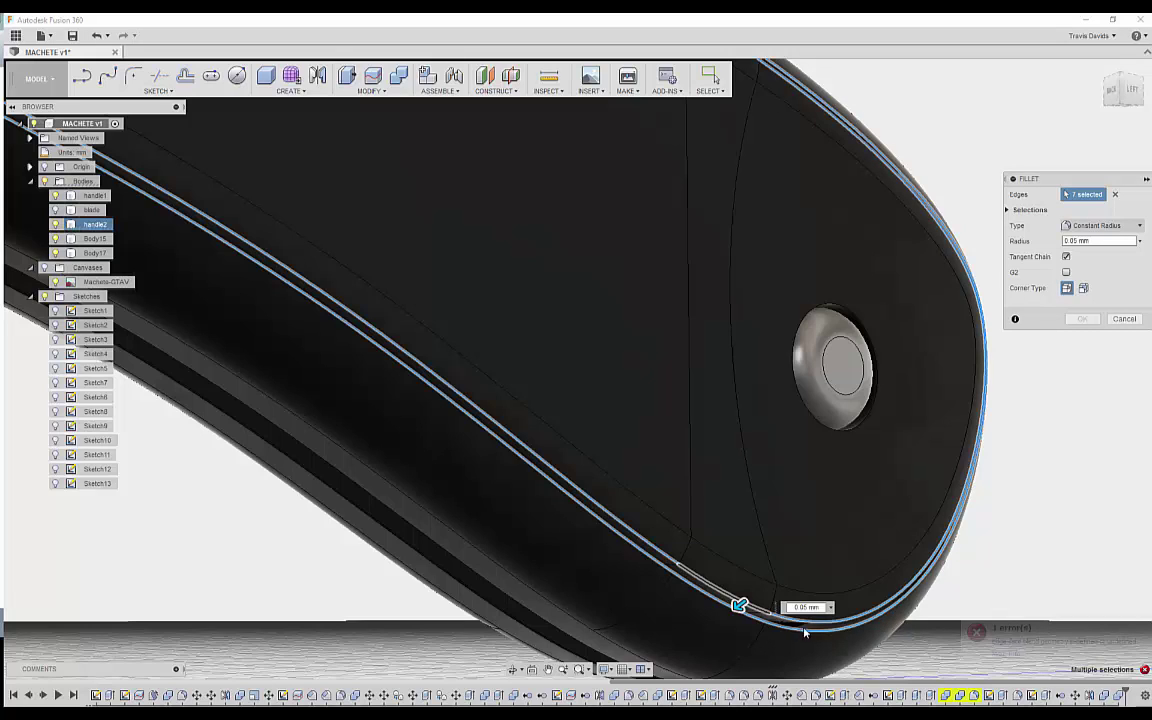
pyautogui.click(748, 611)
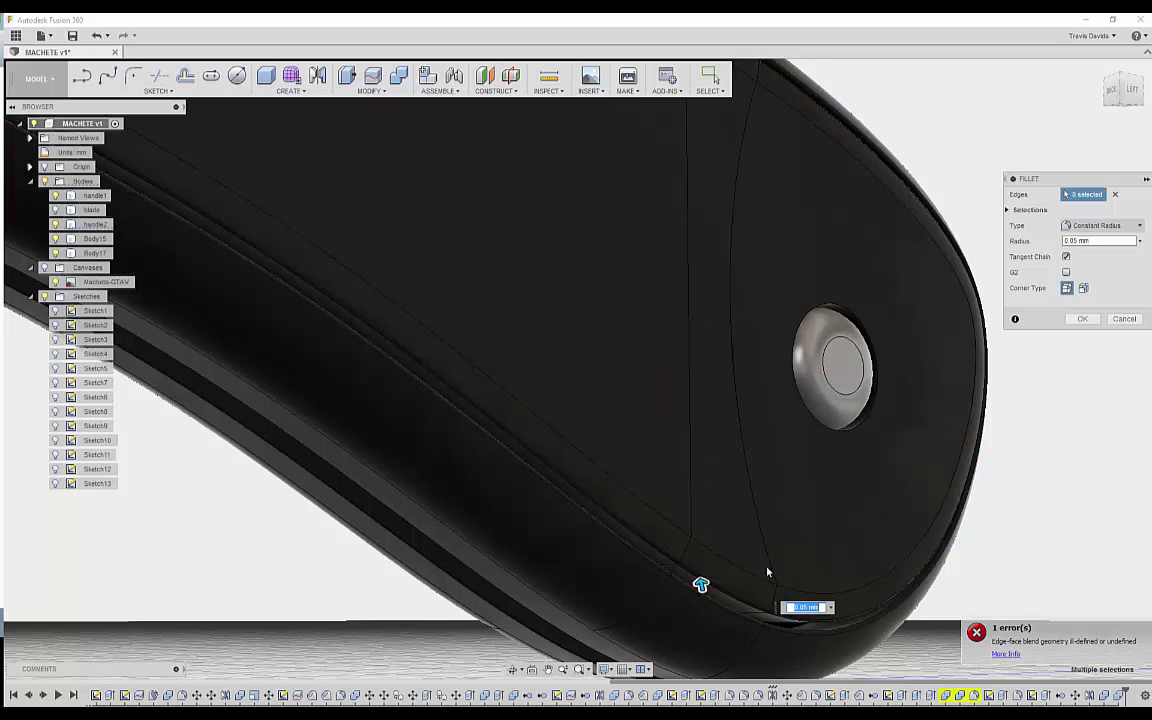
# Add both groove edges along the butt and upper side of handle1 to the same fillet.
pyautogui.keyDown('shift'); pyautogui.moveTo(718, 492); pyautogui.dragTo(252, 576, button='middle'); pyautogui.keyUp('shift')
pyautogui.scroll(5, 252, 576)
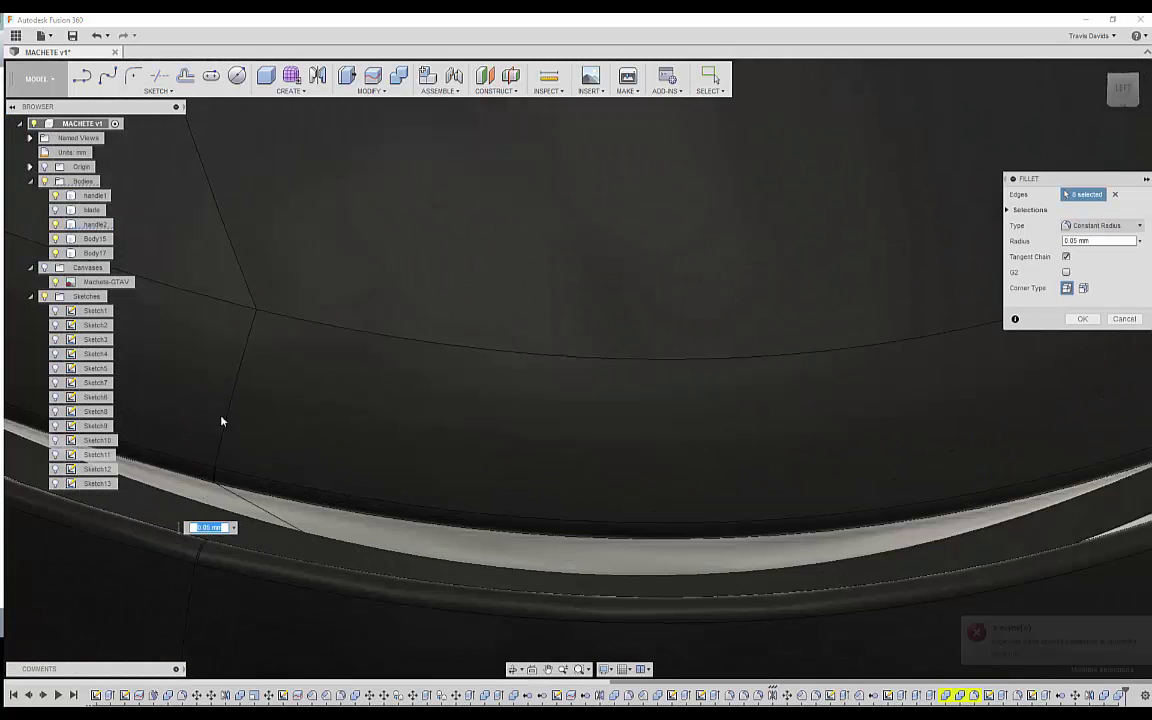
pyautogui.moveTo(302, 337); pyautogui.dragTo(903, 482, button='middle')
pyautogui.scroll(-6, 391, 395)
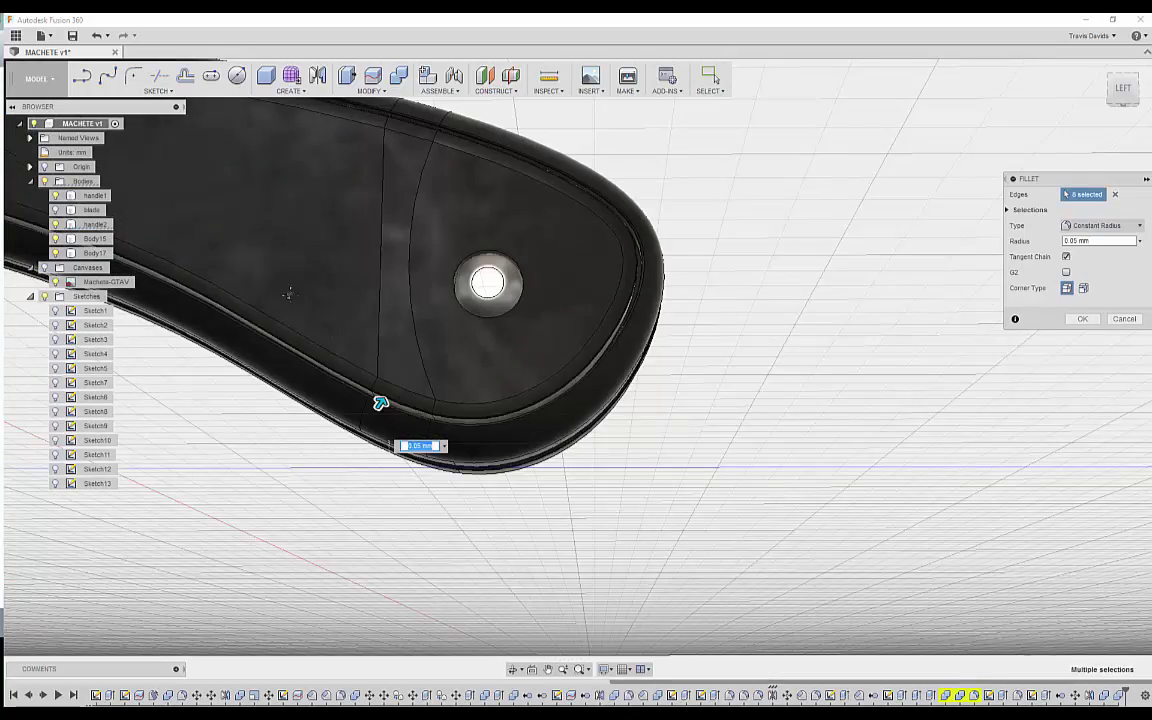
pyautogui.moveTo(391, 395); pyautogui.dragTo(655, 577, button='middle')
pyautogui.keyDown('shift'); pyautogui.moveTo(454, 405); pyautogui.dragTo(561, 438, button='middle'); pyautogui.keyUp('shift')
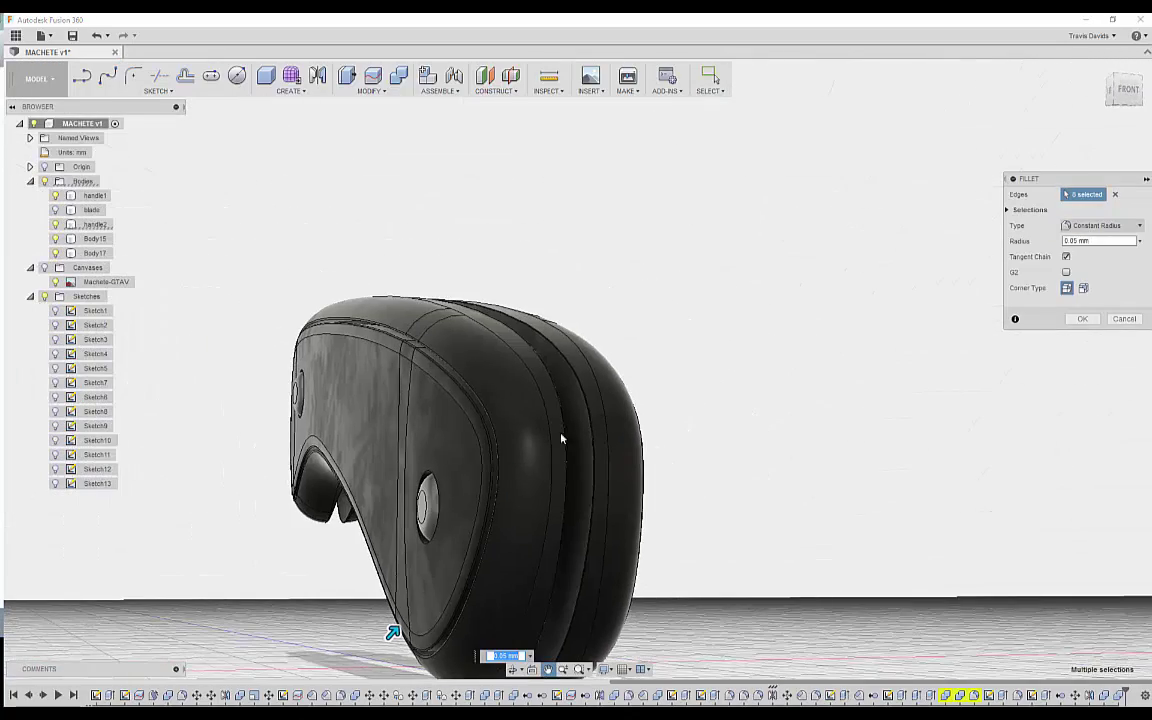
pyautogui.scroll(8, 412, 390)
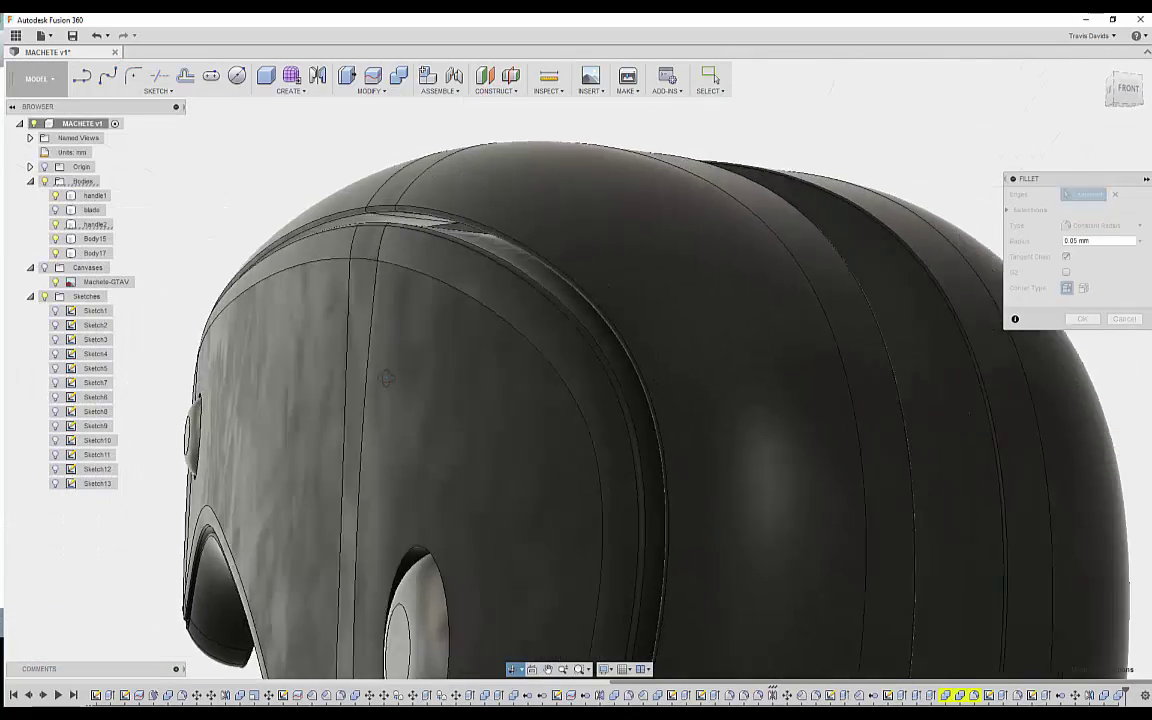
pyautogui.keyDown('shift'); pyautogui.moveTo(386, 377); pyautogui.dragTo(303, 410, button='middle'); pyautogui.keyUp('shift')
pyautogui.click(288, 399)
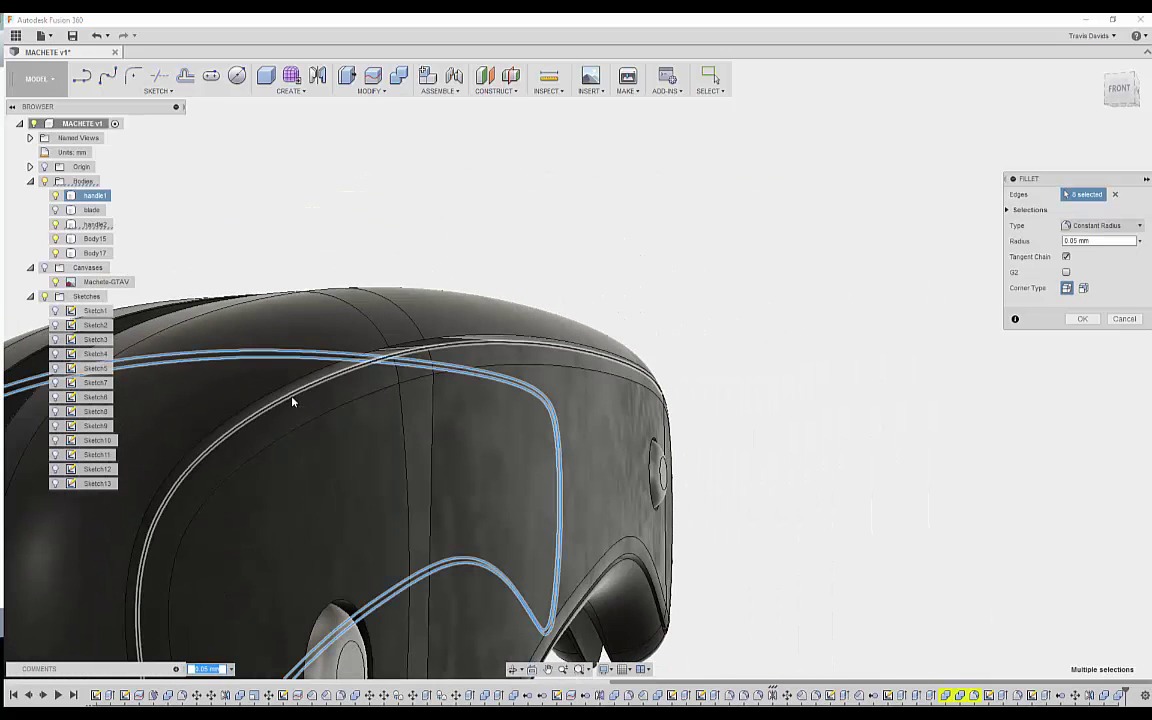
pyautogui.click(257, 404)
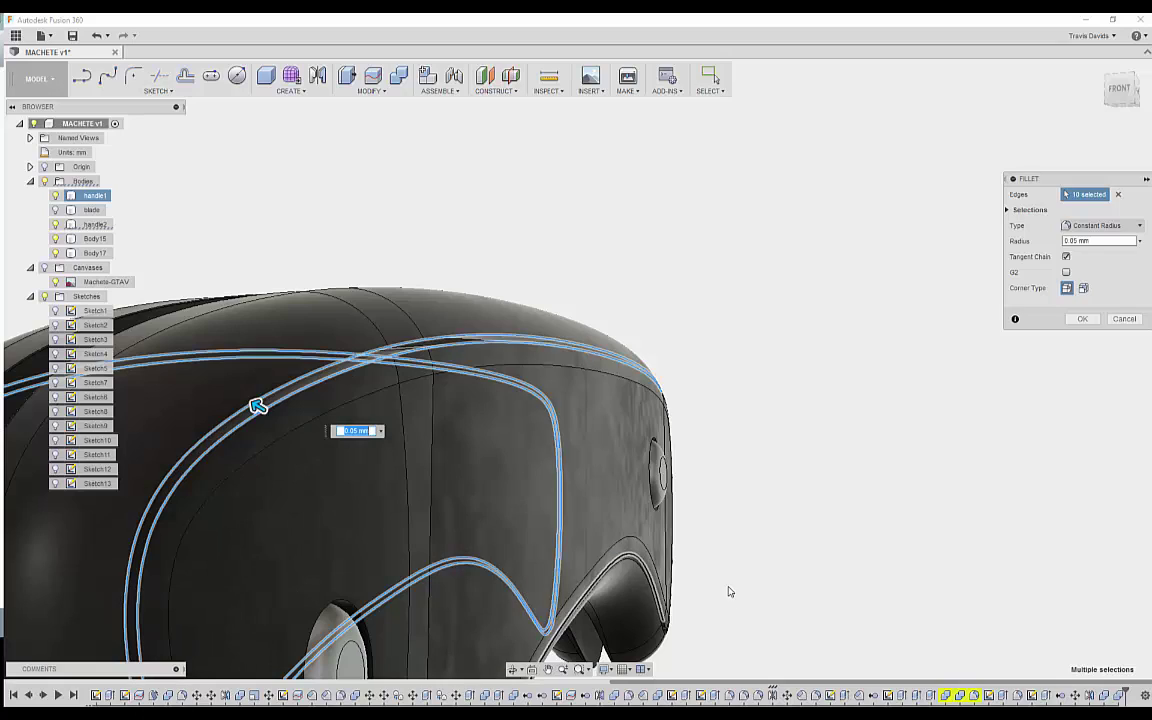
# Add the groove edges along the underside and blade end of handle1 to complete the fillet selection.
pyautogui.keyDown('shift'); pyautogui.moveTo(700, 548); pyautogui.dragTo(265, 585, button='middle'); pyautogui.keyUp('shift')
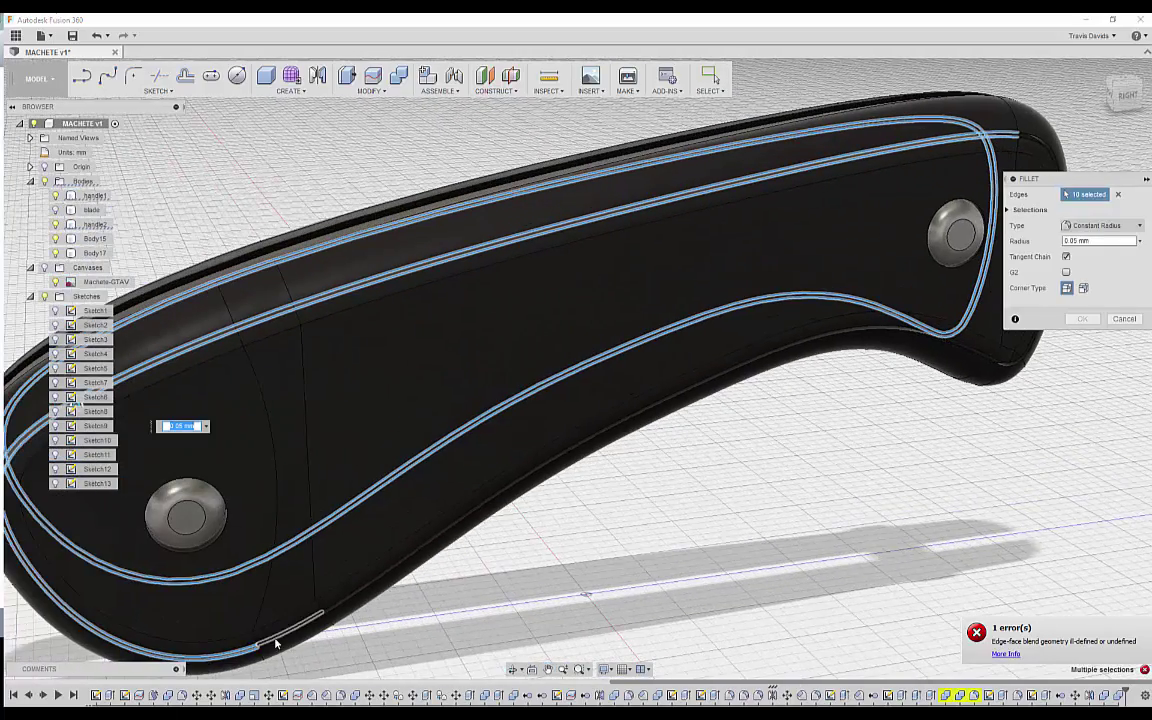
pyautogui.click(342, 608)
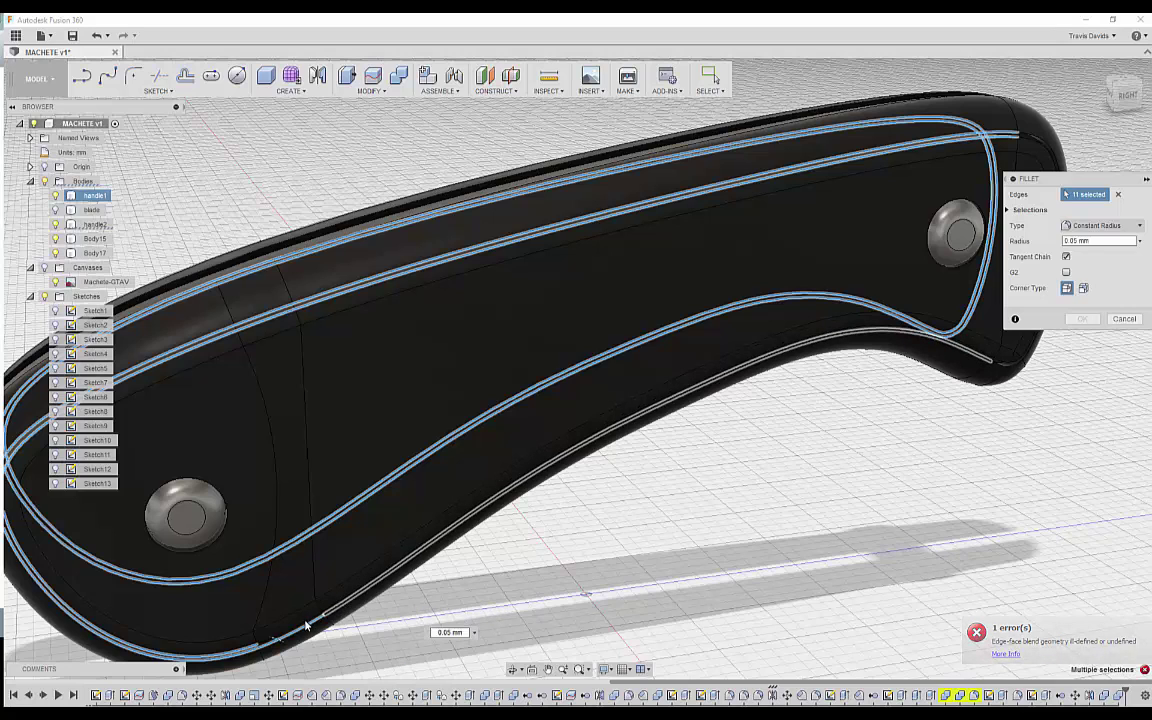
pyautogui.click(310, 622)
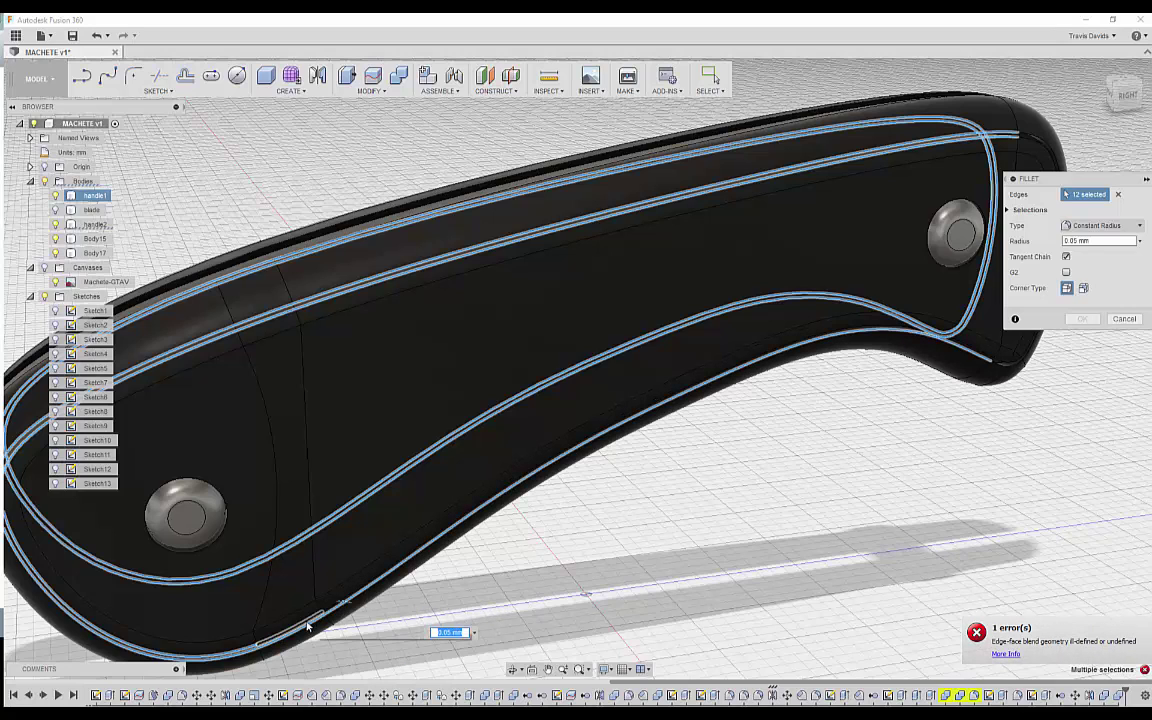
pyautogui.click(355, 594)
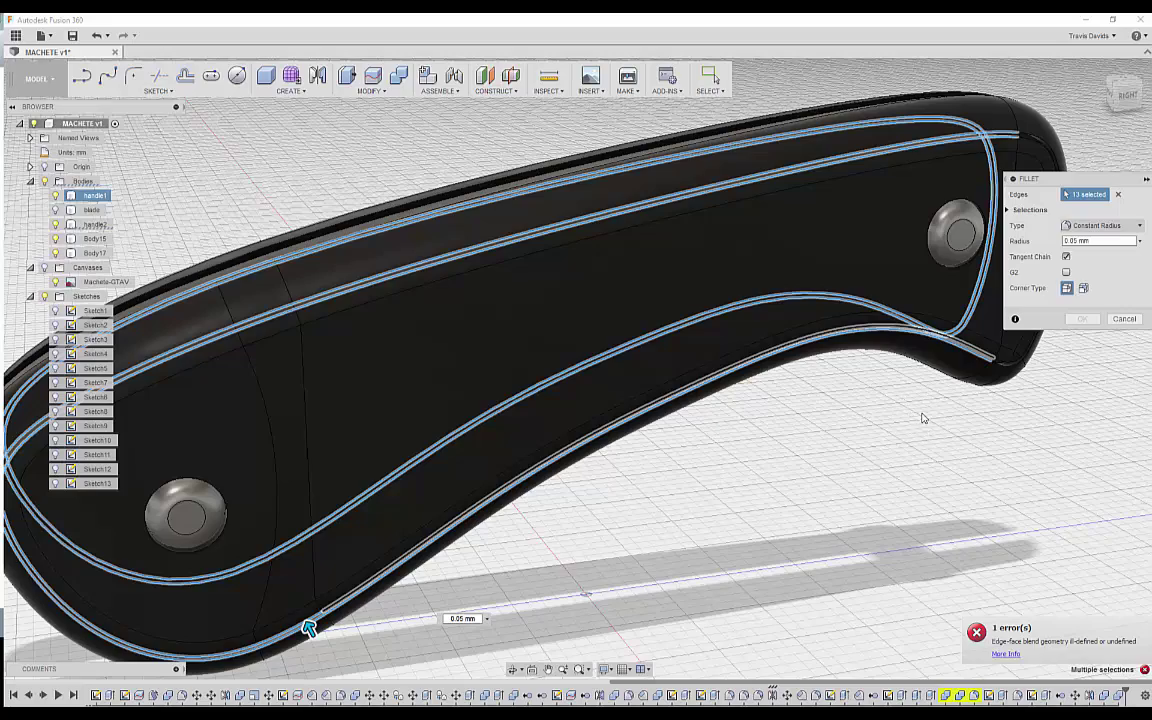
pyautogui.moveTo(919, 416); pyautogui.dragTo(635, 465, button='middle')
pyautogui.scroll(3, 635, 465)
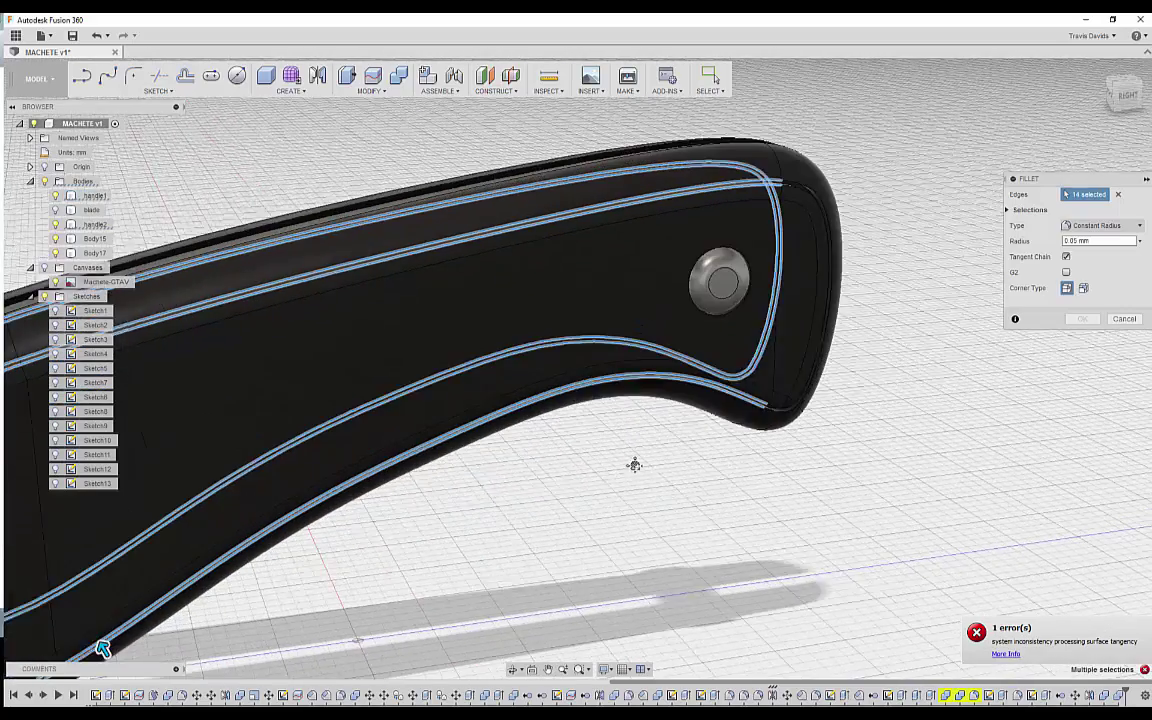
pyautogui.moveTo(895, 370); pyautogui.dragTo(733, 416, button='middle')
pyautogui.scroll(2, 716, 428)
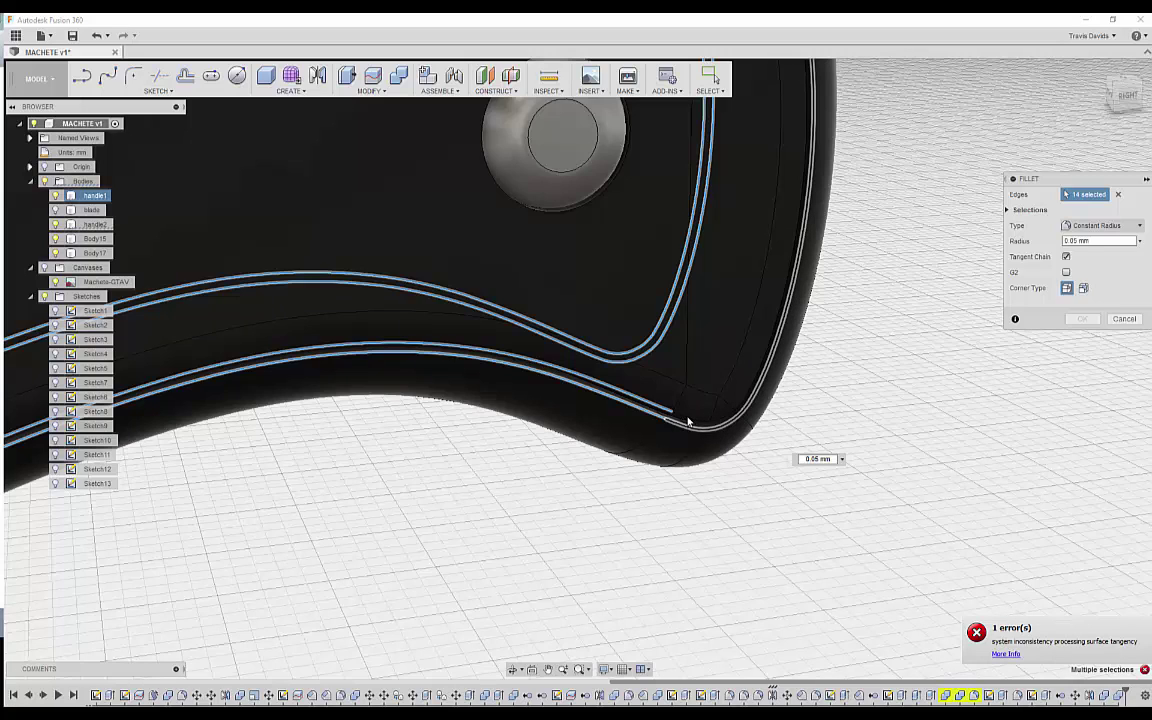
pyautogui.click(688, 422)
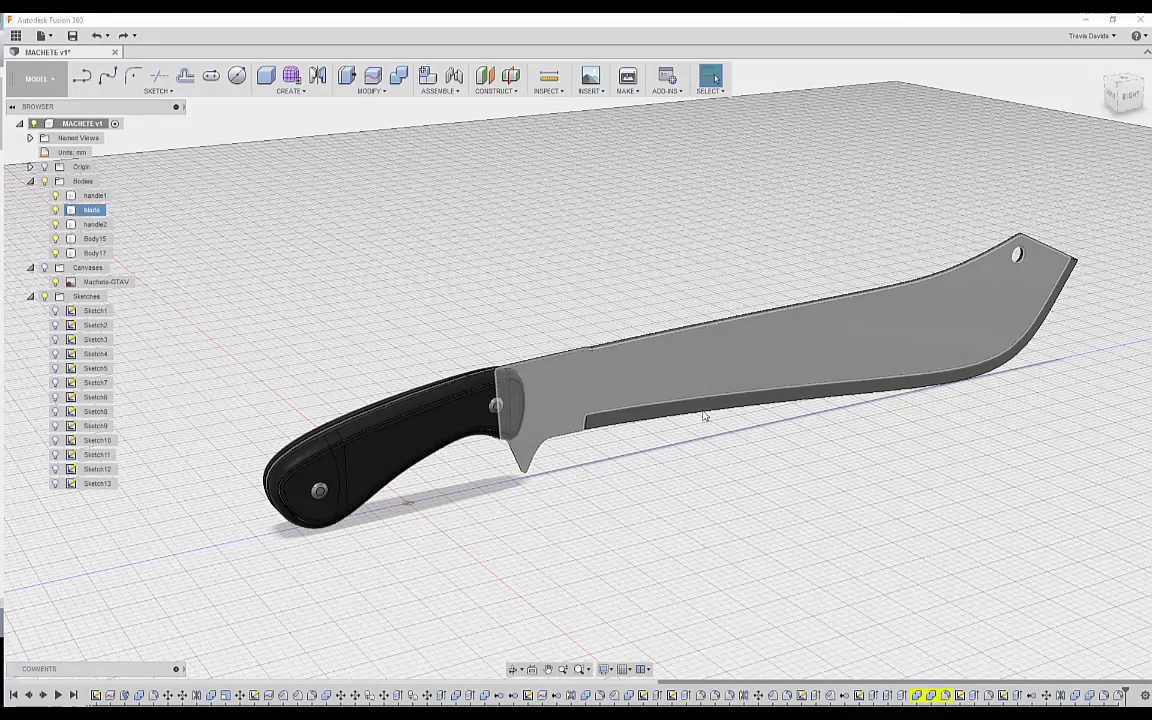
pyautogui.rightClick(682, 487)
pyautogui.click(672, 569)
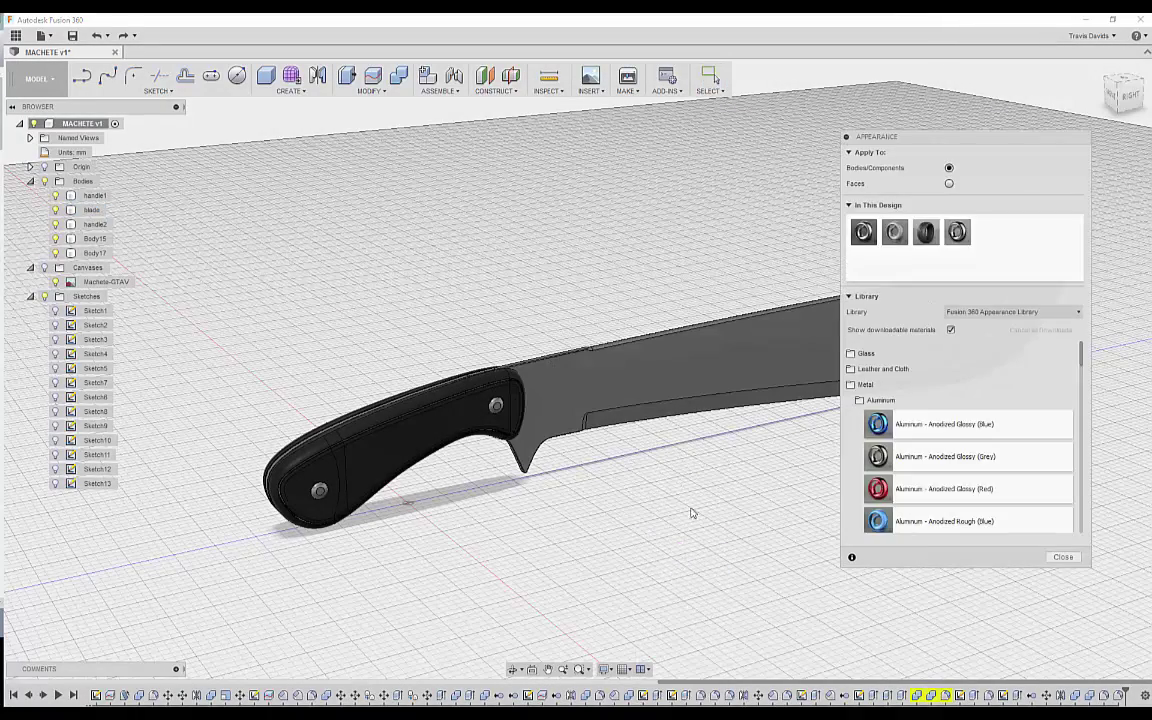
pyautogui.scroll(-3, 990, 460)
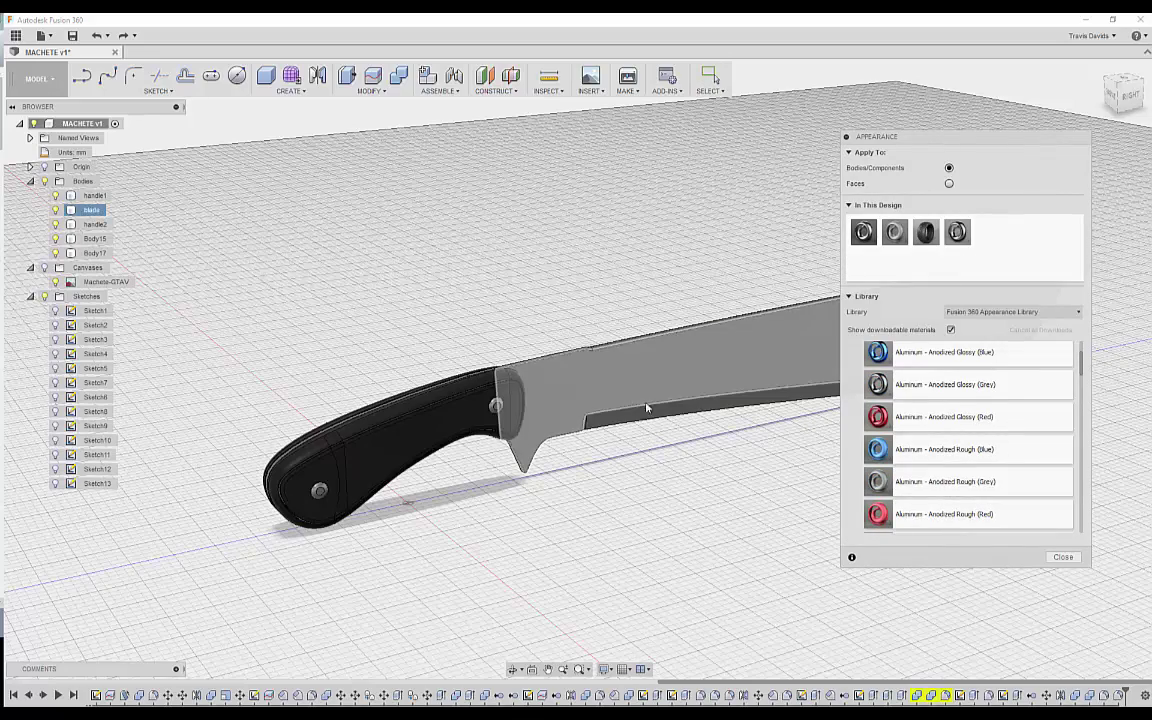
pyautogui.moveTo(697, 561); pyautogui.dragTo(715, 568, button='middle')
pyautogui.click(1060, 557)
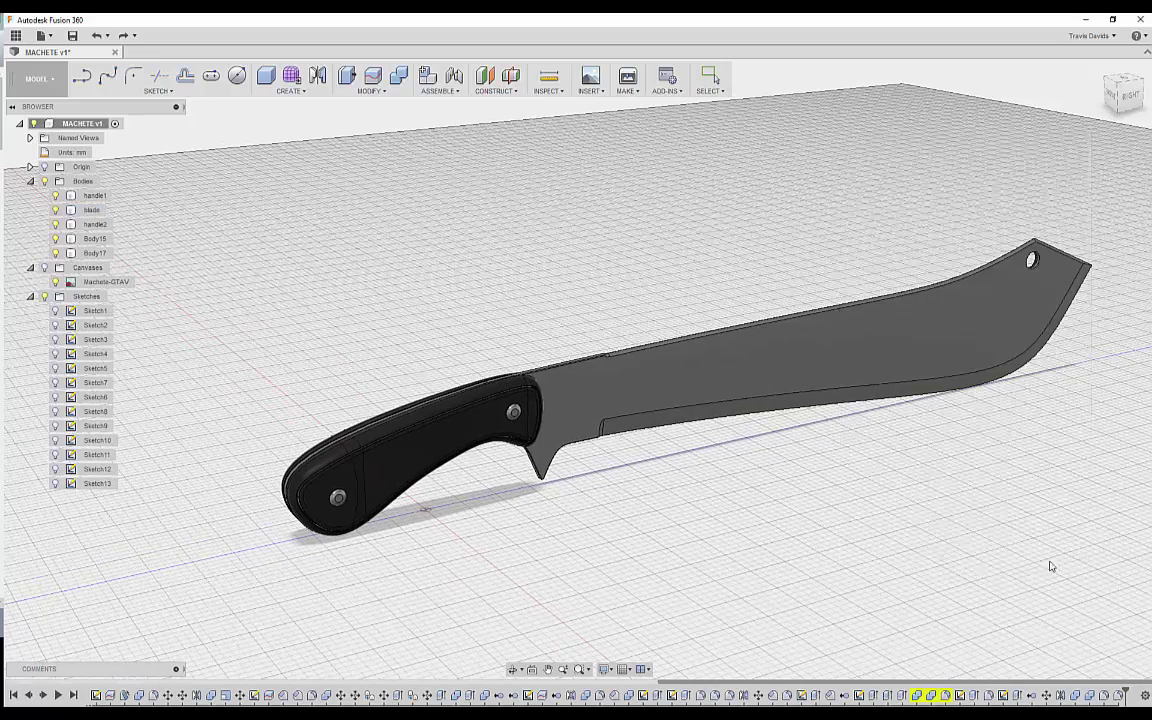
# View the machete square-on from its right side.
pyautogui.keyDown('shift'); pyautogui.moveTo(1049, 563); pyautogui.dragTo(617, 548, button='middle'); pyautogui.keyUp('shift')
pyautogui.keyDown('shift'); pyautogui.moveTo(474, 524); pyautogui.dragTo(479, 544, button='middle'); pyautogui.keyUp('shift')
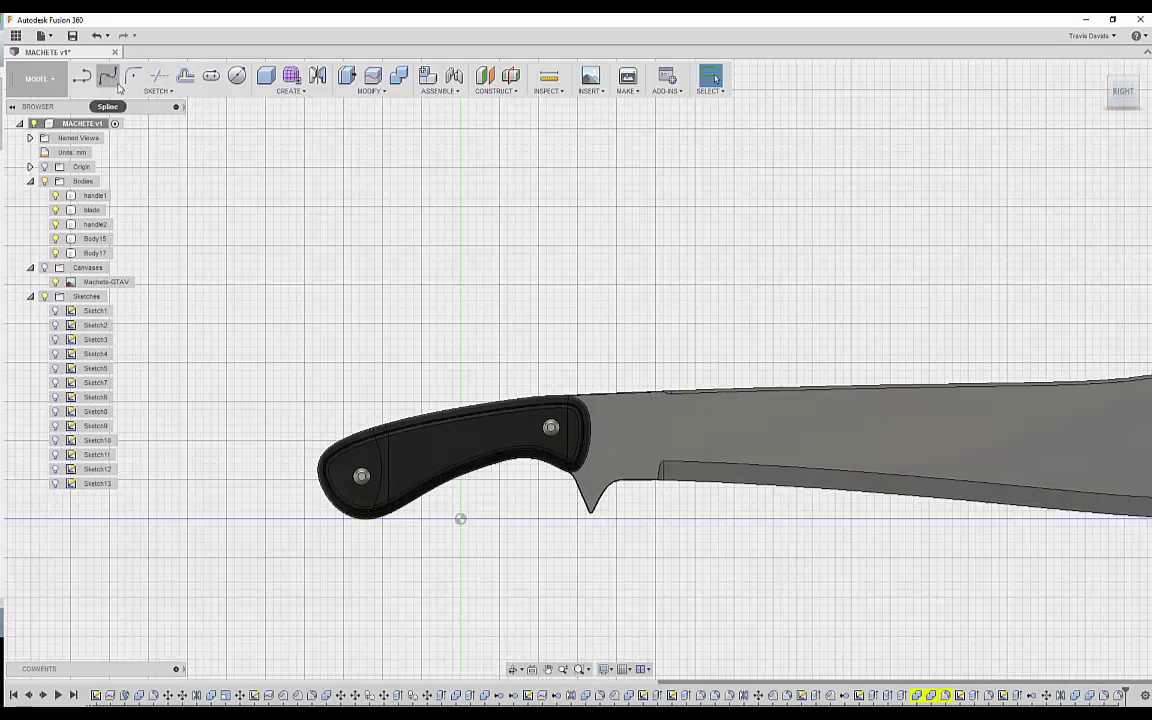
# Start a sketch on the side plane and run a spline just above the handle's upper edge from the butt towards the blade.
pyautogui.click(114, 84)
pyautogui.click(442, 502)
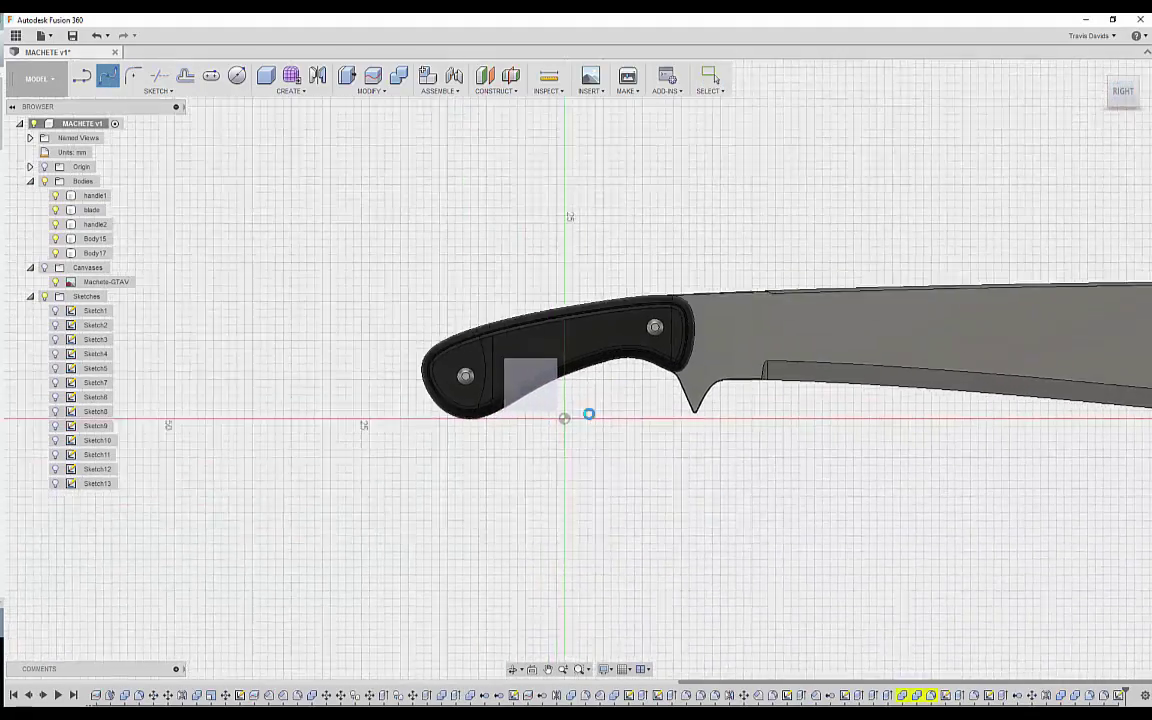
pyautogui.scroll(6, 571, 380)
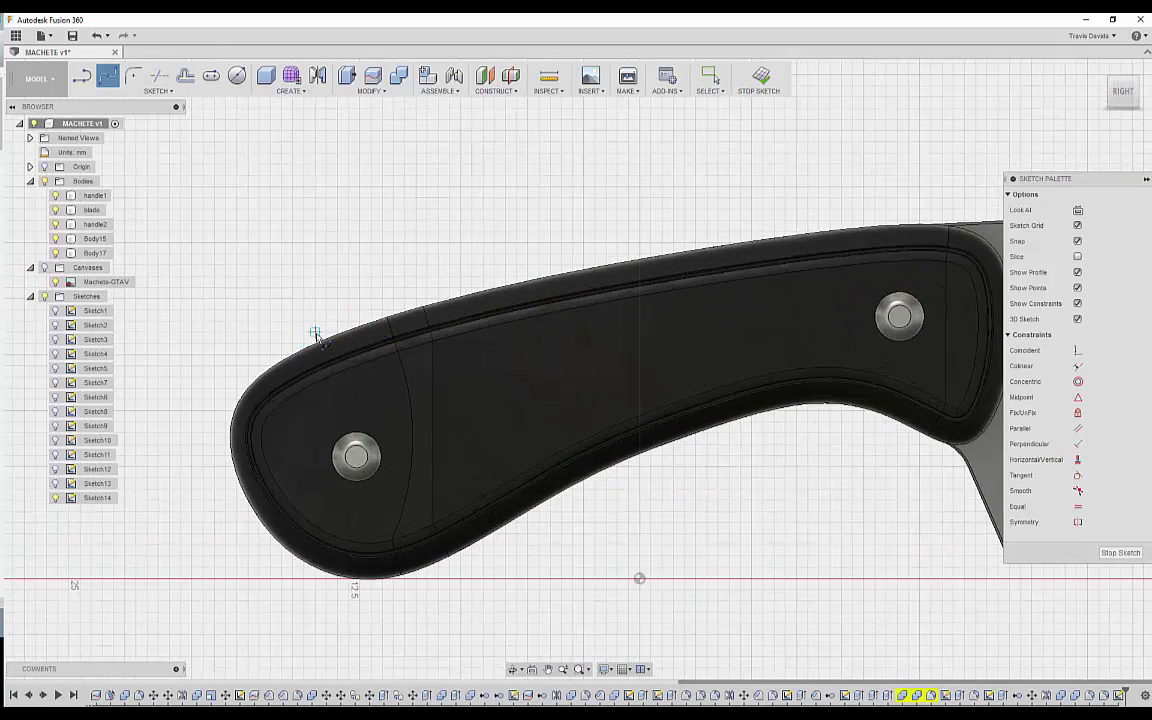
pyautogui.click(315, 332)
pyautogui.scroll(2, 595, 265)
pyautogui.click(591, 261)
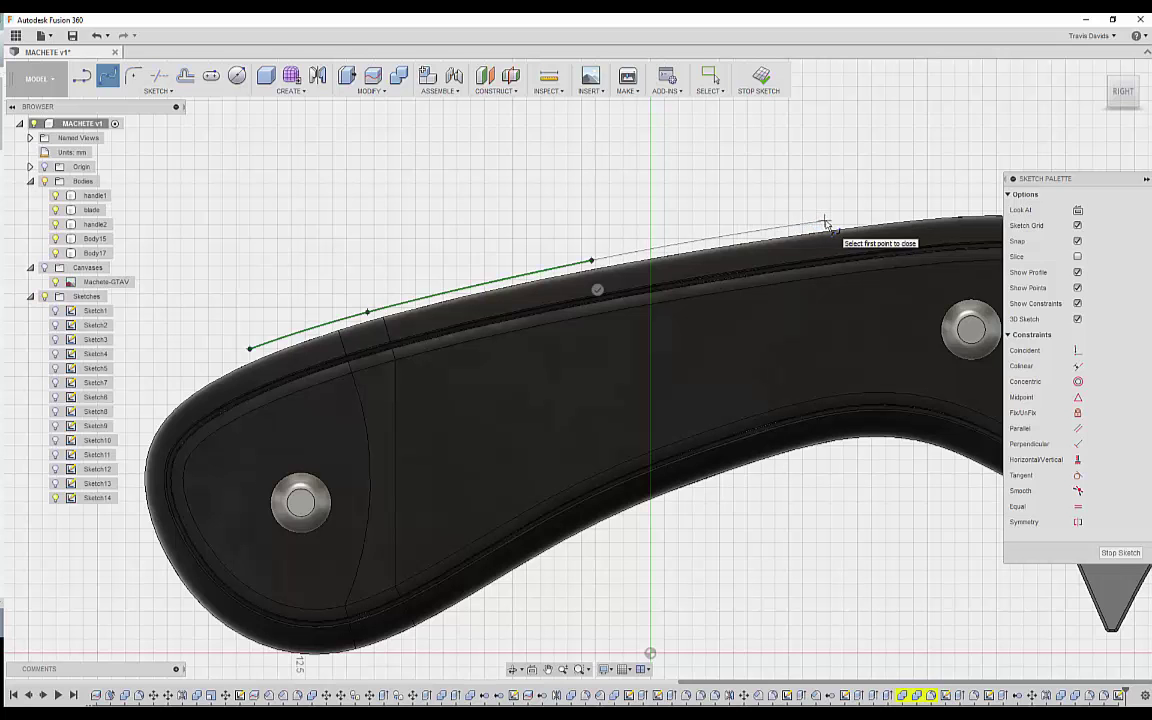
pyautogui.click(831, 225)
pyautogui.moveTo(831, 225); pyautogui.dragTo(629, 235, button='middle')
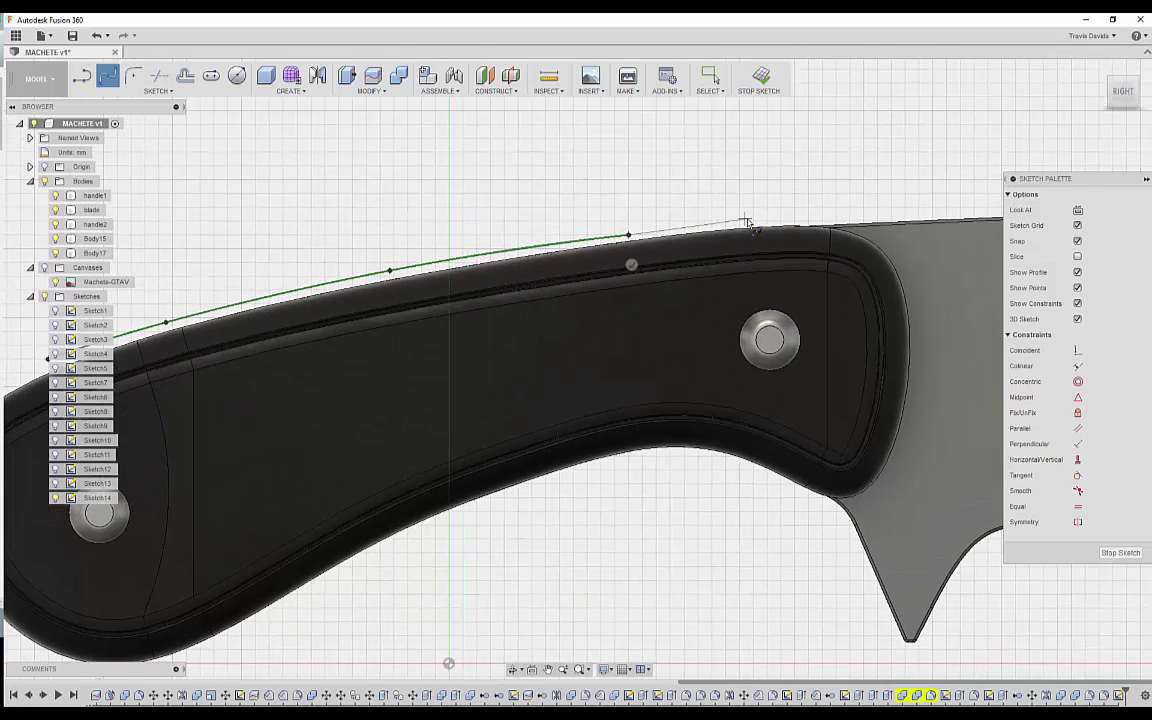
pyautogui.click(781, 222)
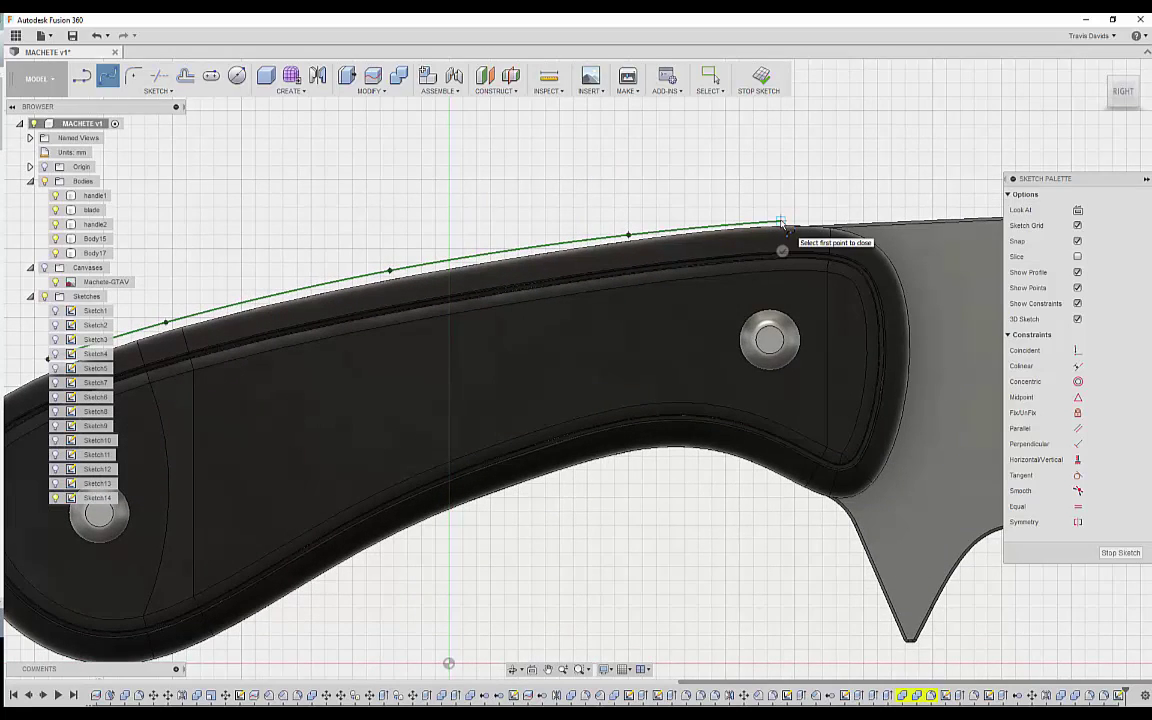
# Undo the spline's last two points, re-place them above the blade end of the handle and finish the spline.
pyautogui.hotkey('ctrl', 'z')
pyautogui.hotkey('ctrl', 'z')
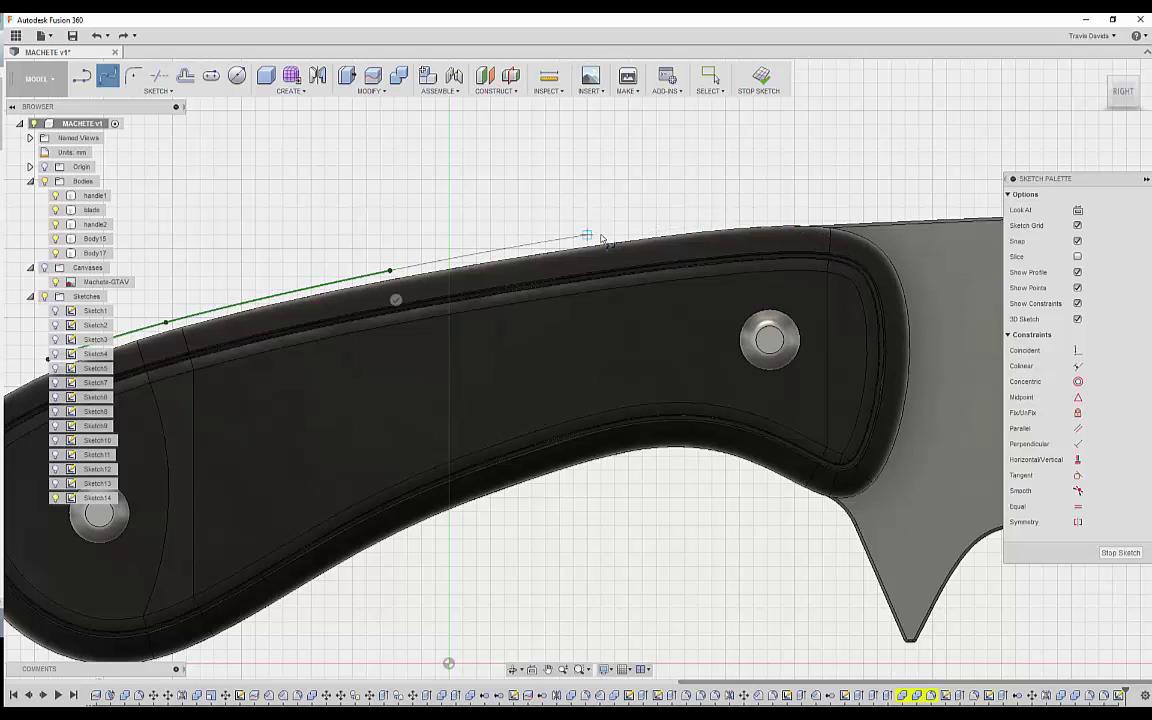
pyautogui.click(614, 235)
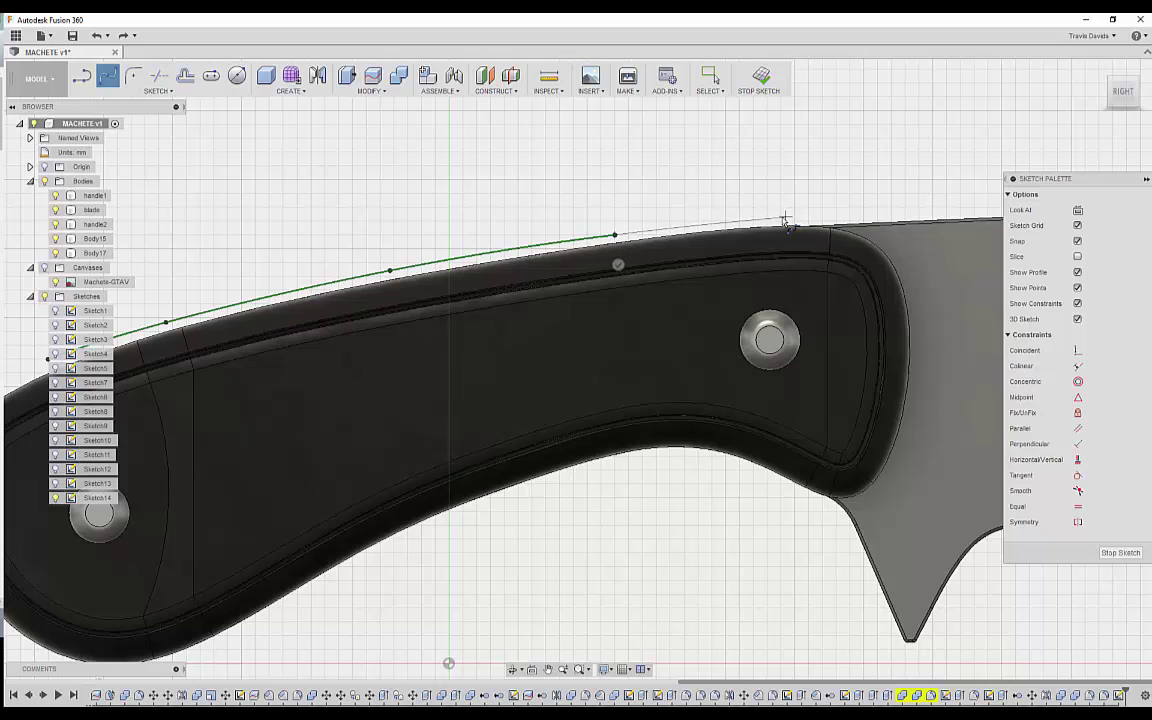
pyautogui.click(776, 216)
pyautogui.rightClick(513, 186)
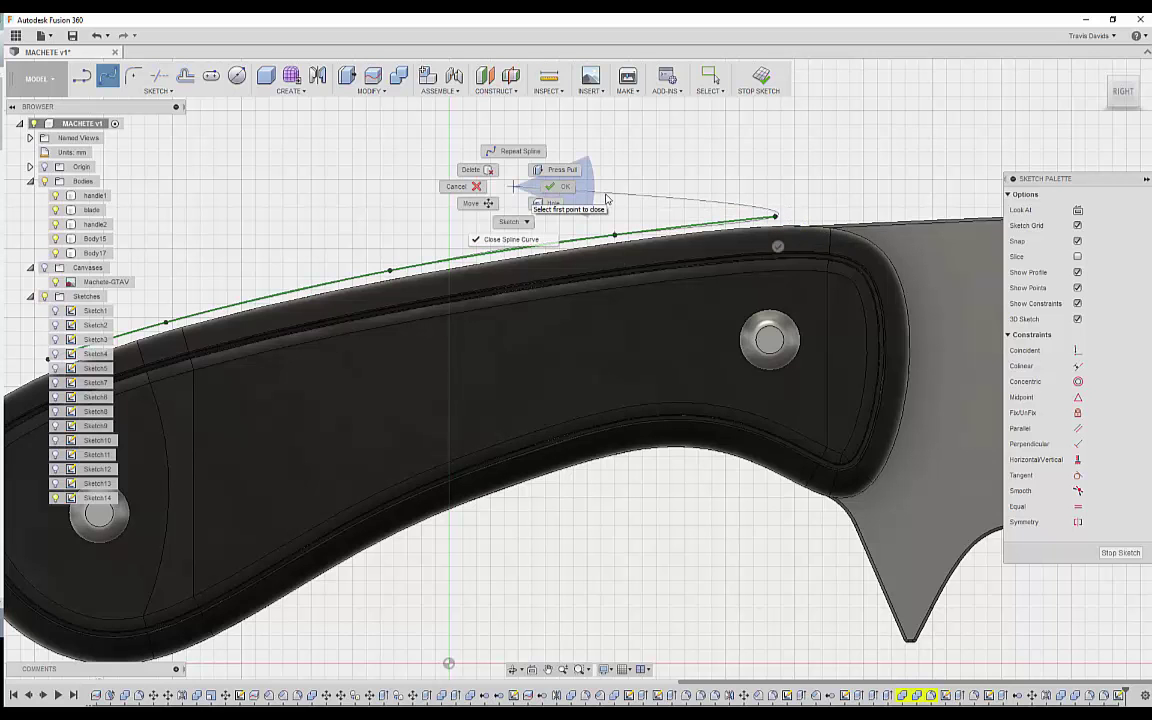
pyautogui.moveTo(402, 199); pyautogui.dragTo(624, 239, button='middle')
pyautogui.click(82, 80)
pyautogui.scroll(-5, 572, 512)
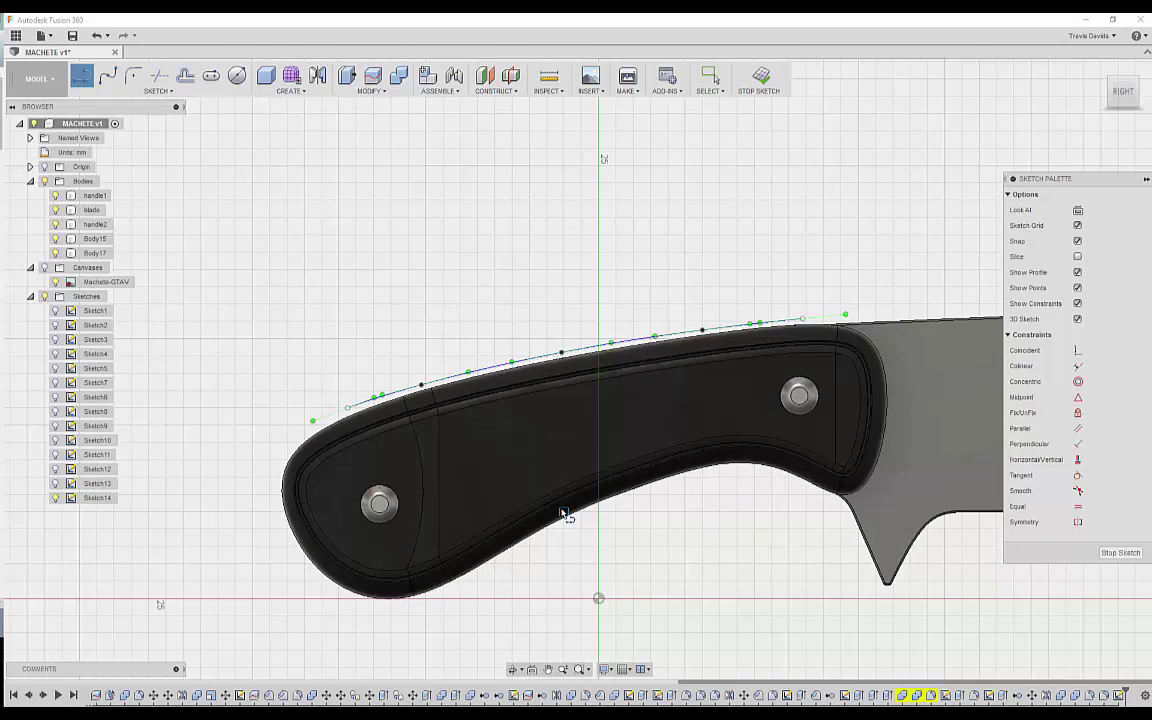
pyautogui.scroll(-10, 576, 515)
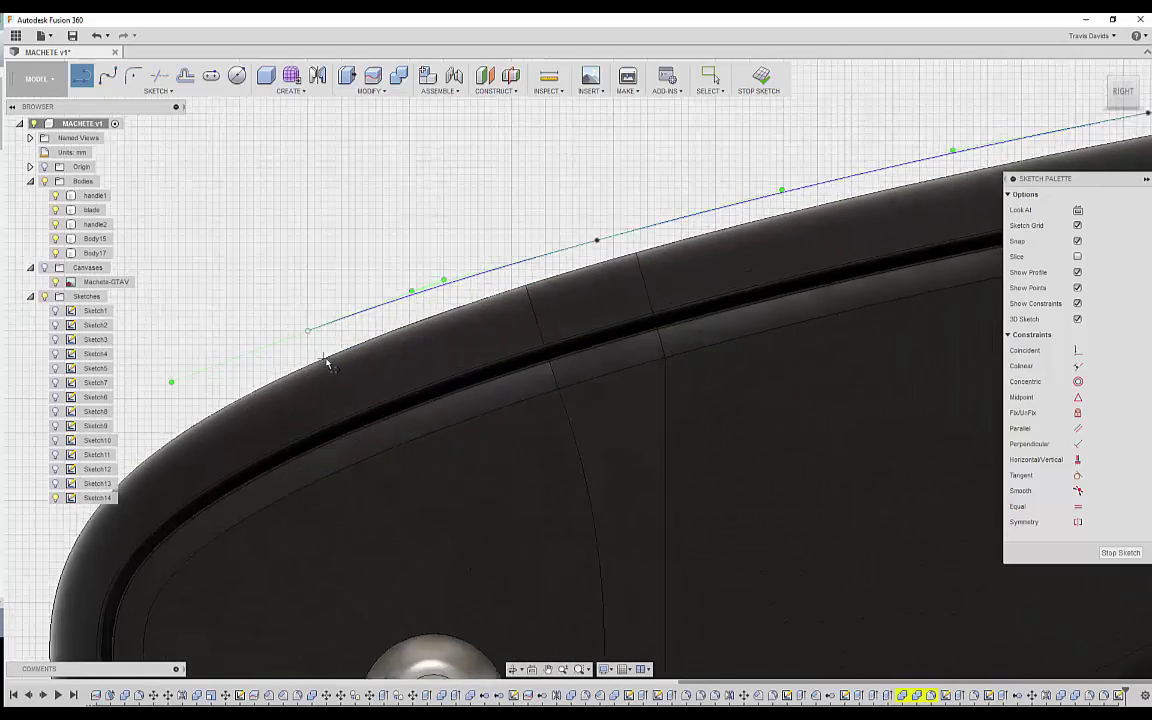
pyautogui.moveTo(408, 302); pyautogui.dragTo(352, 310, button='middle')
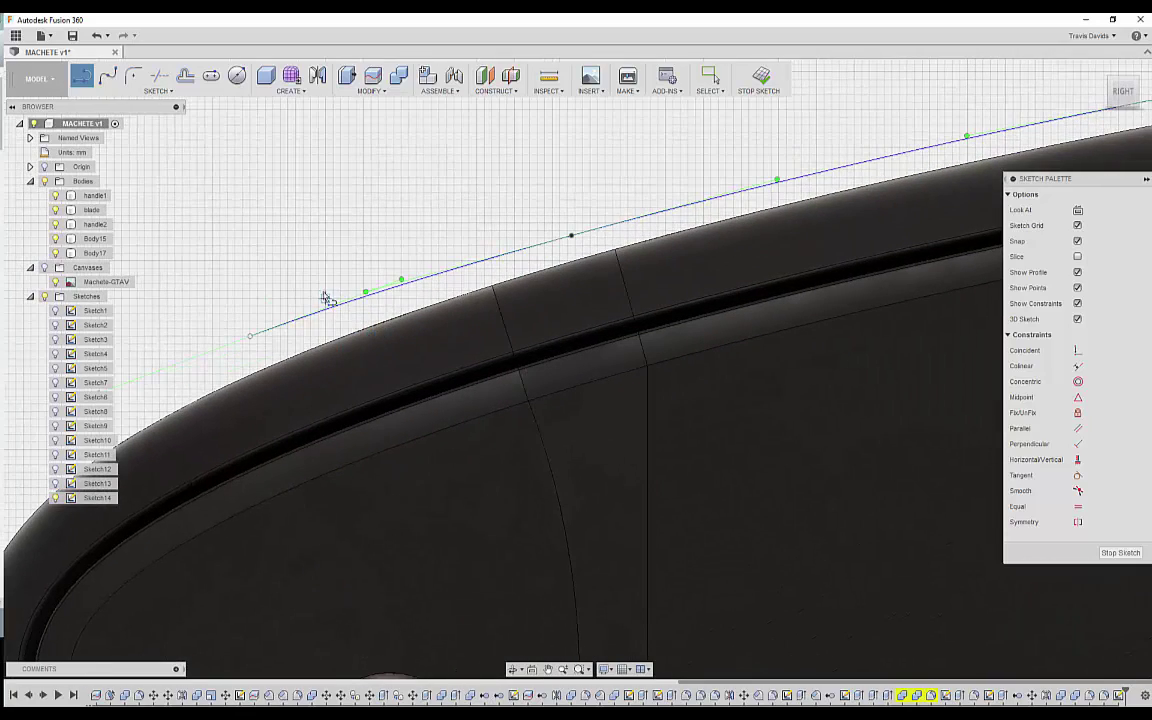
pyautogui.rightClick(319, 280)
pyautogui.click(356, 276)
# Shift the spline's butt-end point down towards the handle and raise its second point slightly to follow the contour.
pyautogui.moveTo(250, 336); pyautogui.dragTo(242, 352)
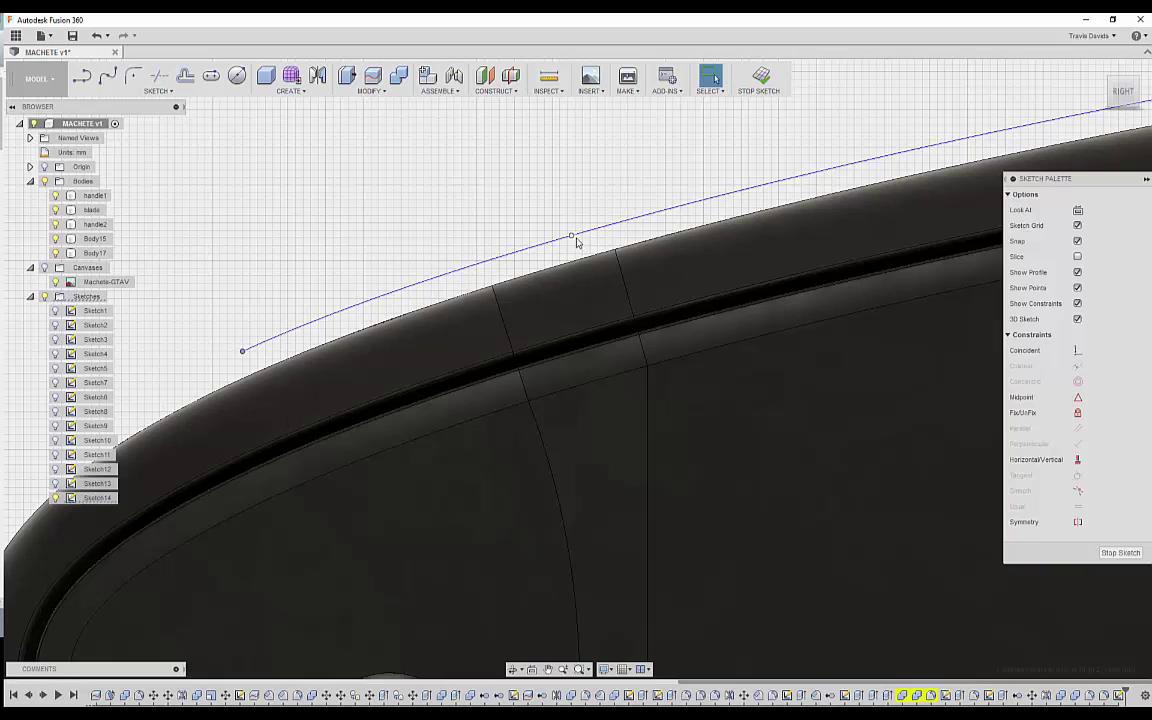
pyautogui.moveTo(573, 238); pyautogui.dragTo(577, 234)
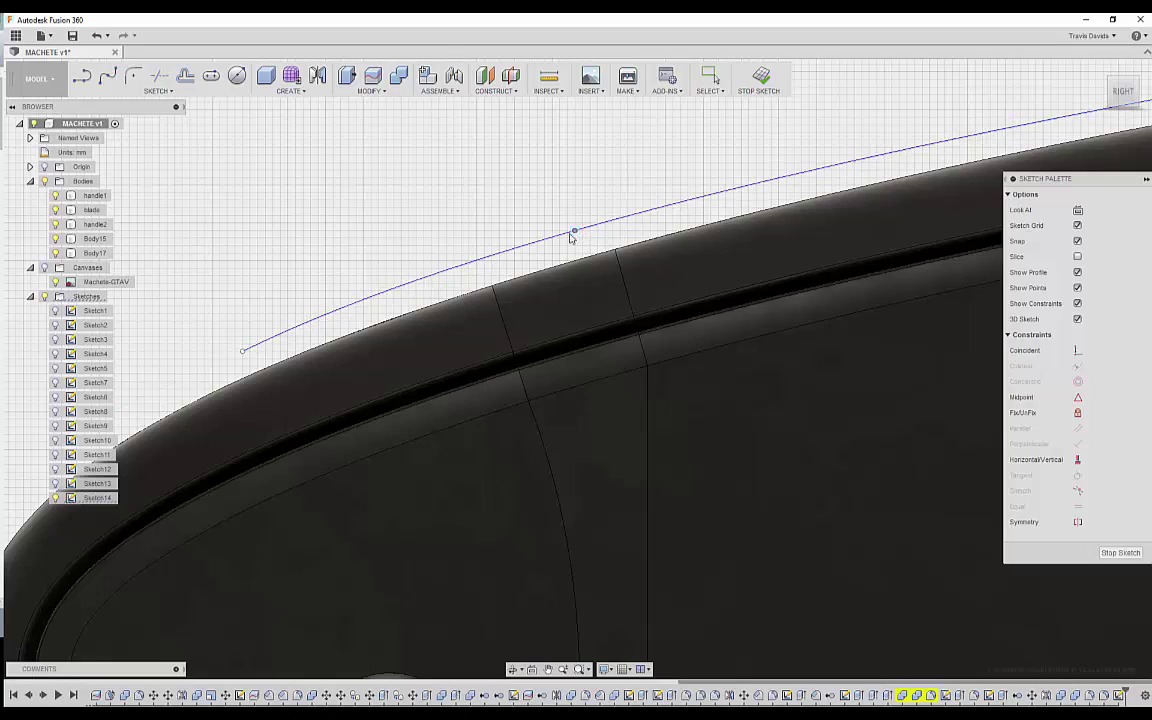
pyautogui.scroll(-4, 565, 230)
pyautogui.scroll(3, 420, 250)
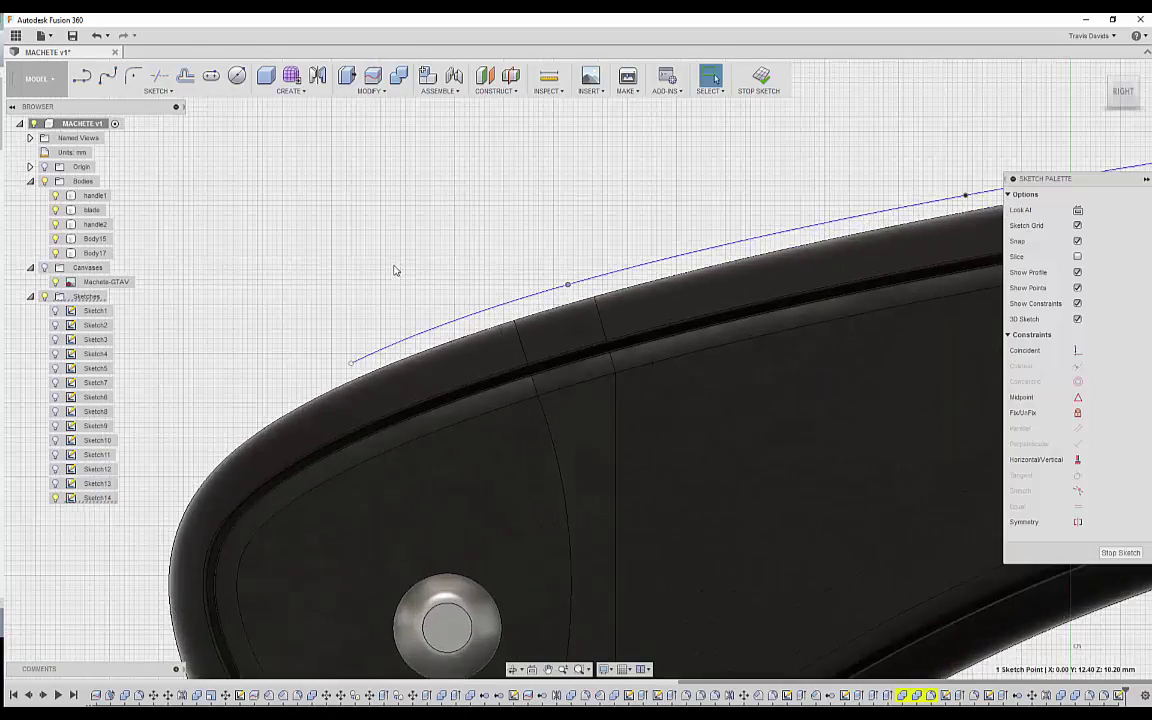
# Fine-tune the spline's third and fourth points so the curve runs evenly above the handle's upper edge.
pyautogui.scroll(-3, 395, 270)
pyautogui.scroll(4, 605, 305)
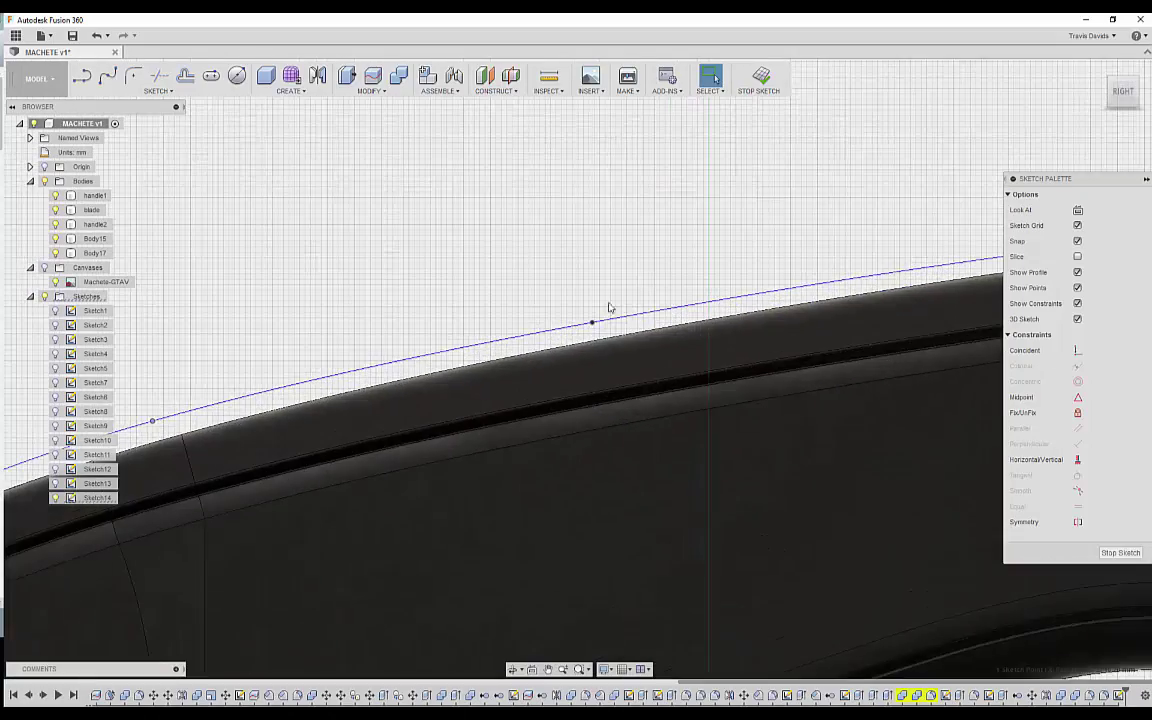
pyautogui.scroll(1, 609, 304)
pyautogui.moveTo(587, 326); pyautogui.dragTo(588, 324)
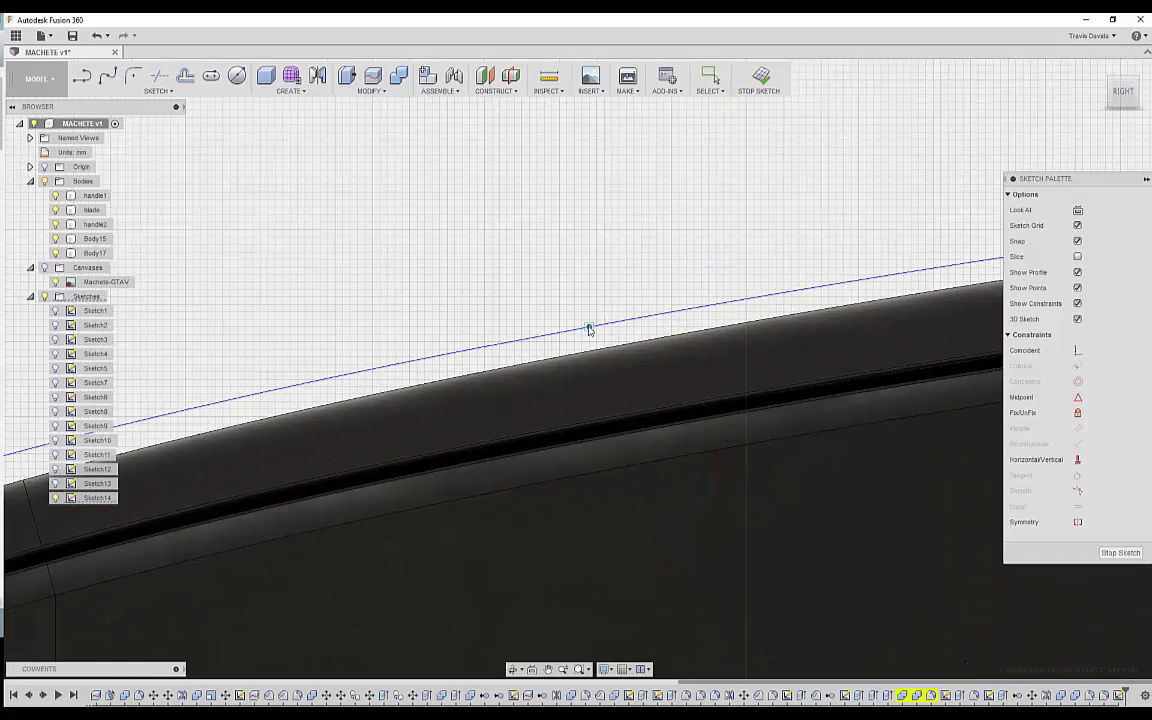
pyautogui.scroll(-3, 468, 306)
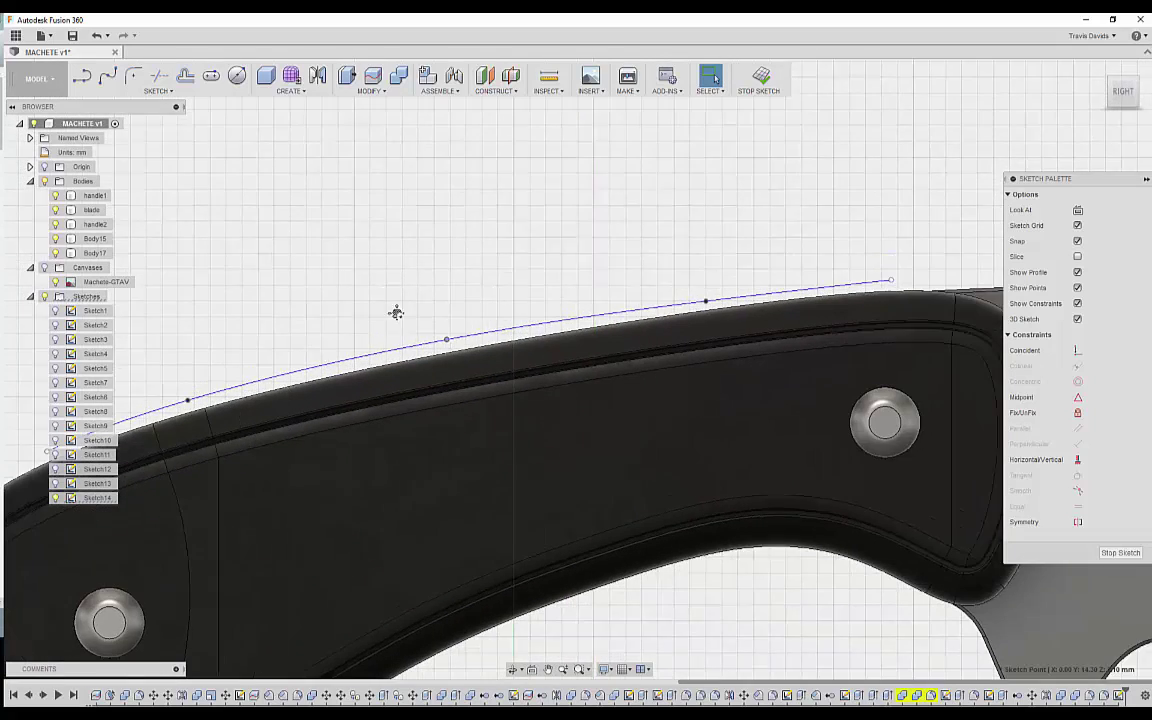
pyautogui.scroll(2, 670, 322)
pyautogui.scroll(3, 670, 322)
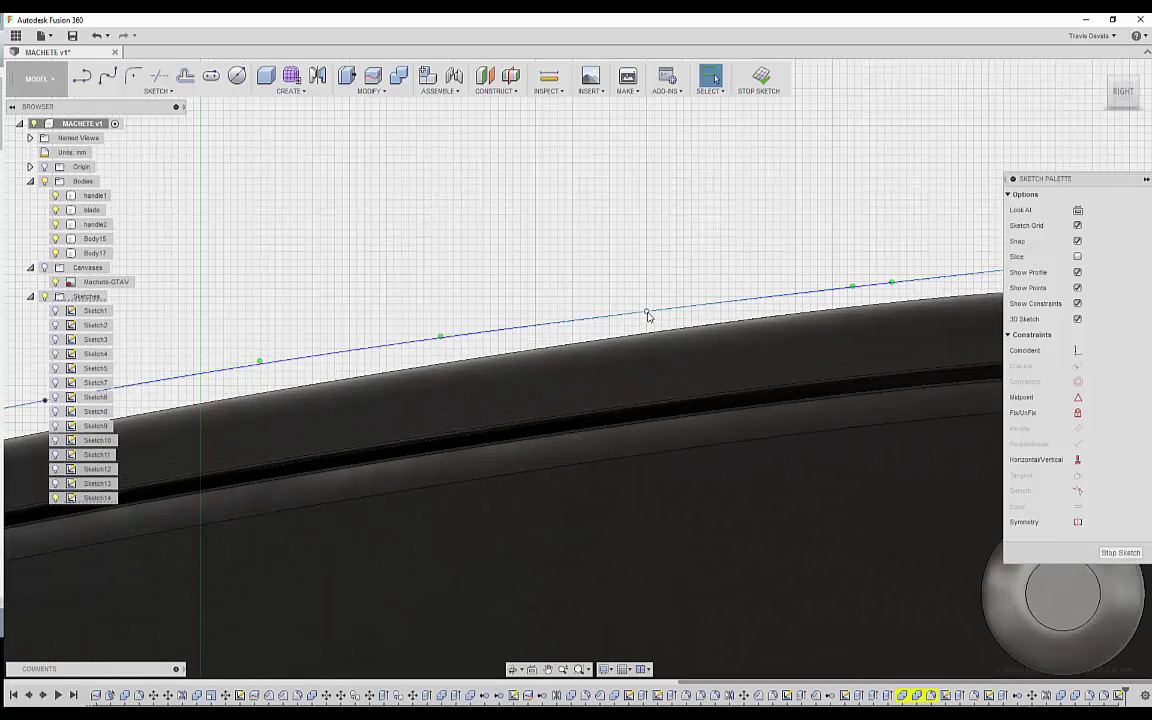
pyautogui.scroll(-2, 503, 284)
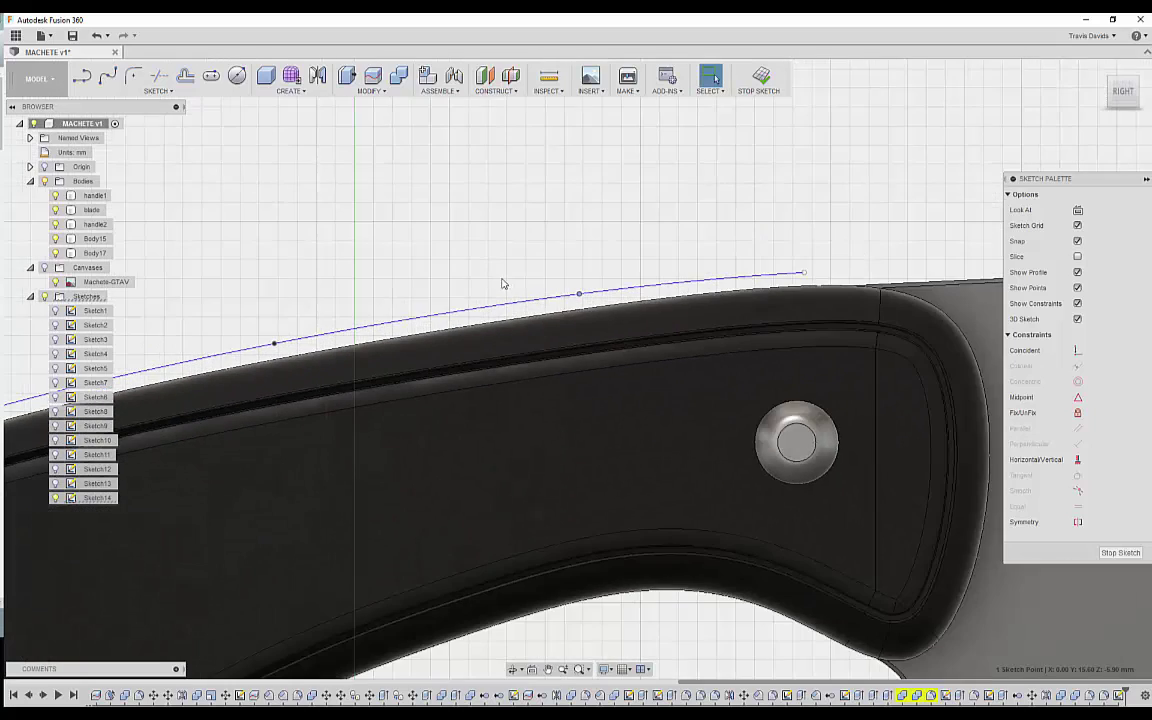
# Raise the spline's butt-end point slightly further above the handle's edge.
pyautogui.moveTo(346, 234); pyautogui.dragTo(786, 218, button='middle')
pyautogui.scroll(-1, 544, 243)
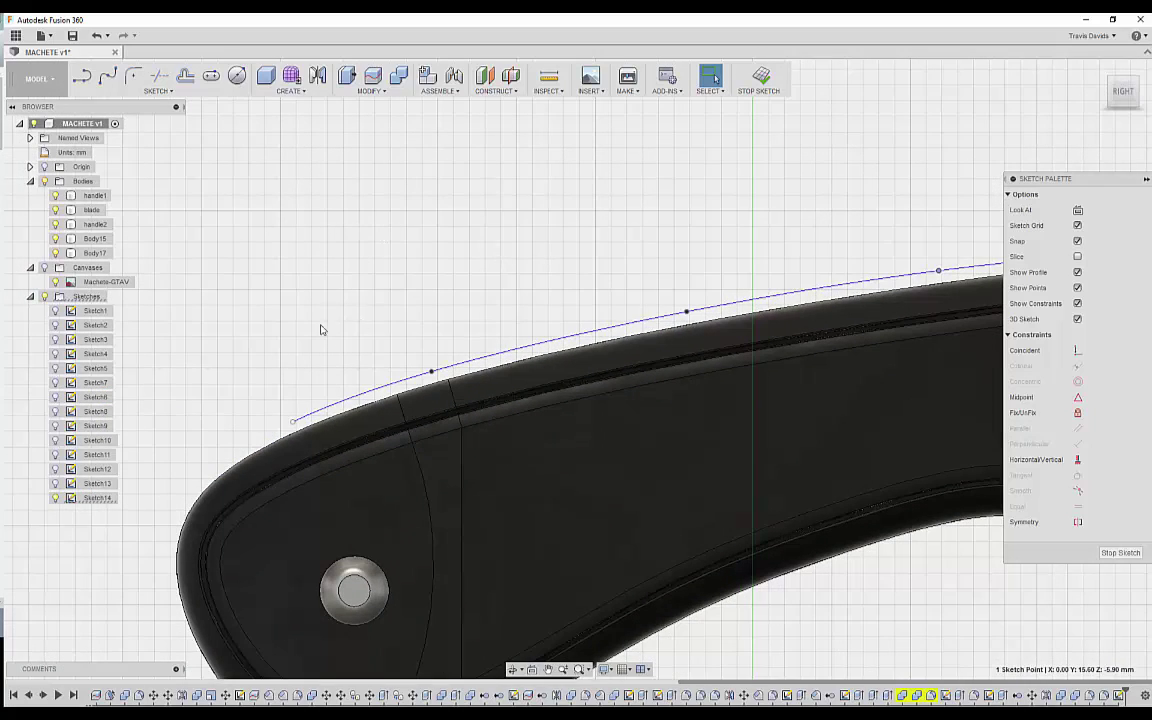
pyautogui.scroll(2, 284, 430)
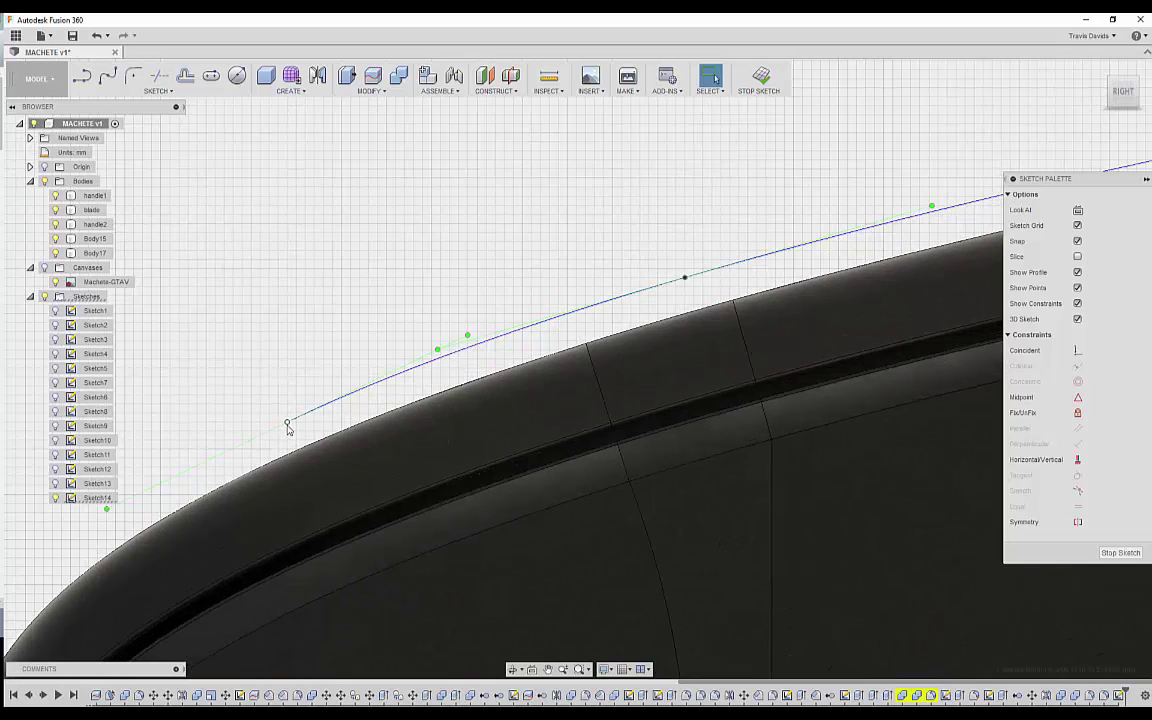
pyautogui.moveTo(285, 425); pyautogui.dragTo(283, 414)
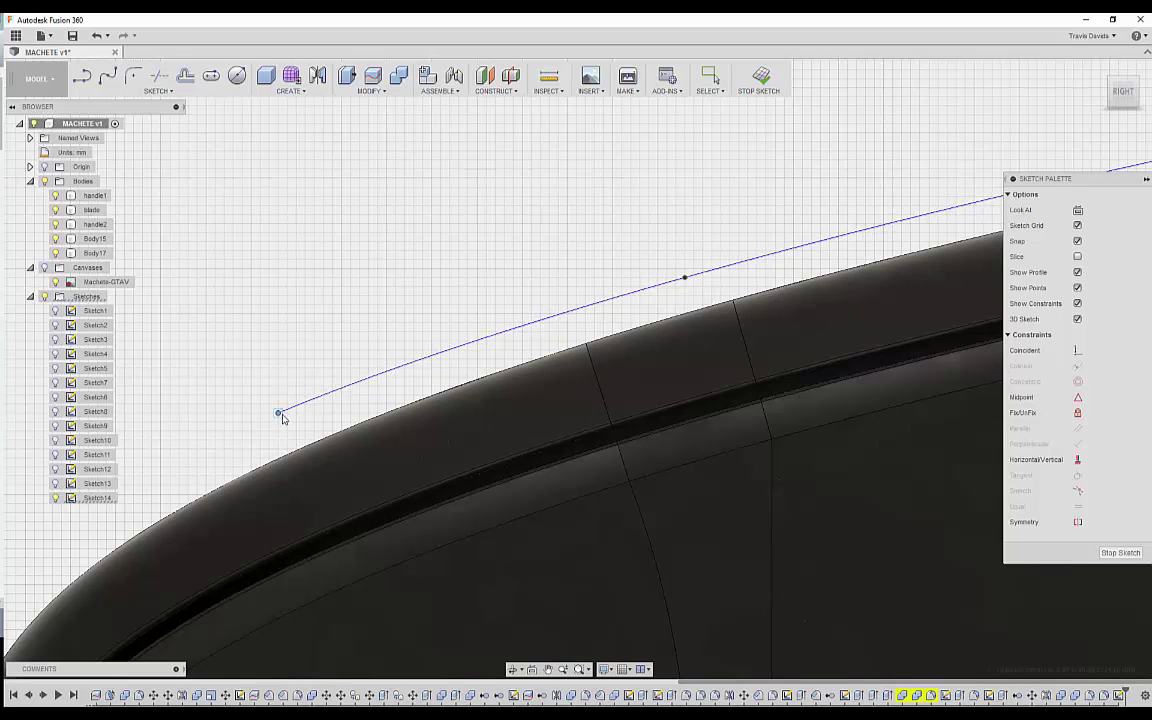
# Sketch a line about 1.2 mm long across the spline's butt end into the handle, continued by a bottom line about 0.63 mm long.
pyautogui.click(82, 77)
pyautogui.scroll(-5, 368, 358)
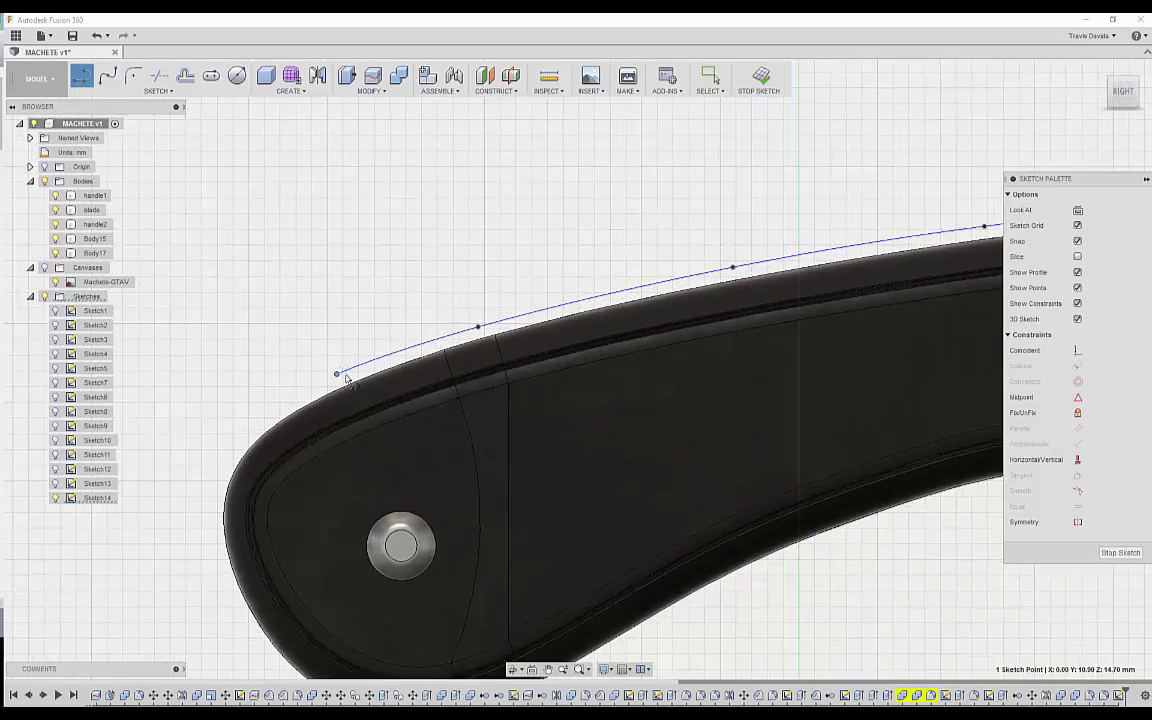
pyautogui.scroll(7, 345, 377)
pyautogui.moveTo(335, 393); pyautogui.dragTo(380, 326, button='middle')
pyautogui.click(414, 241)
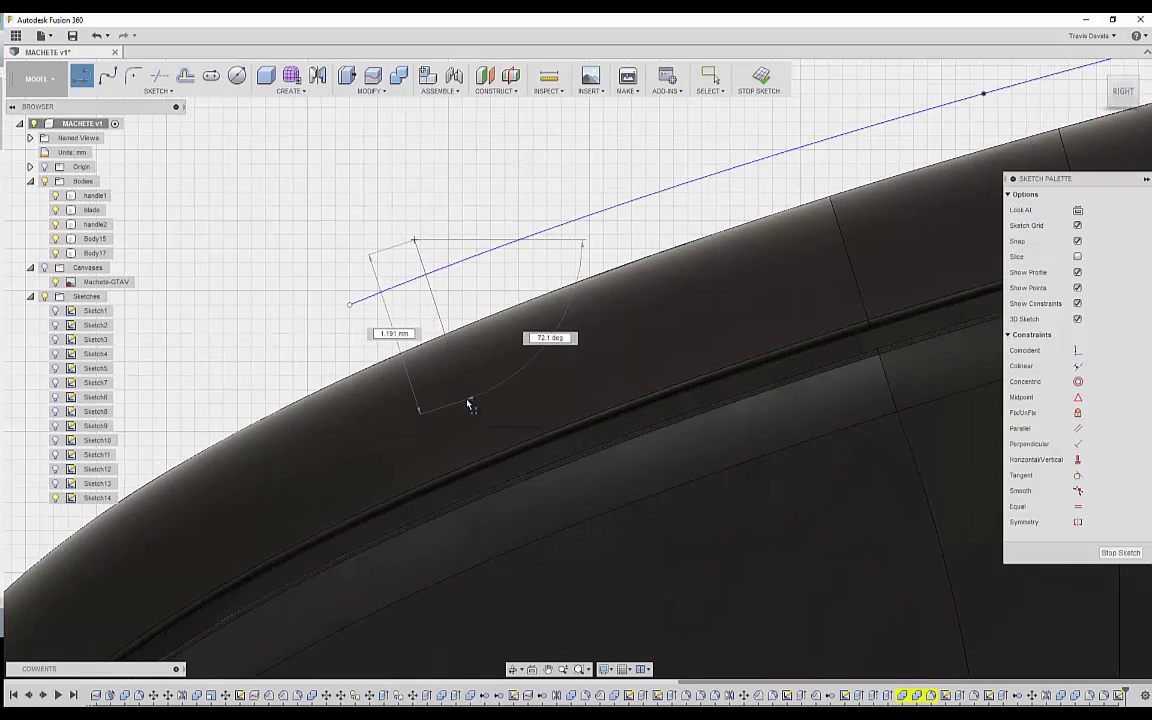
pyautogui.click(468, 403)
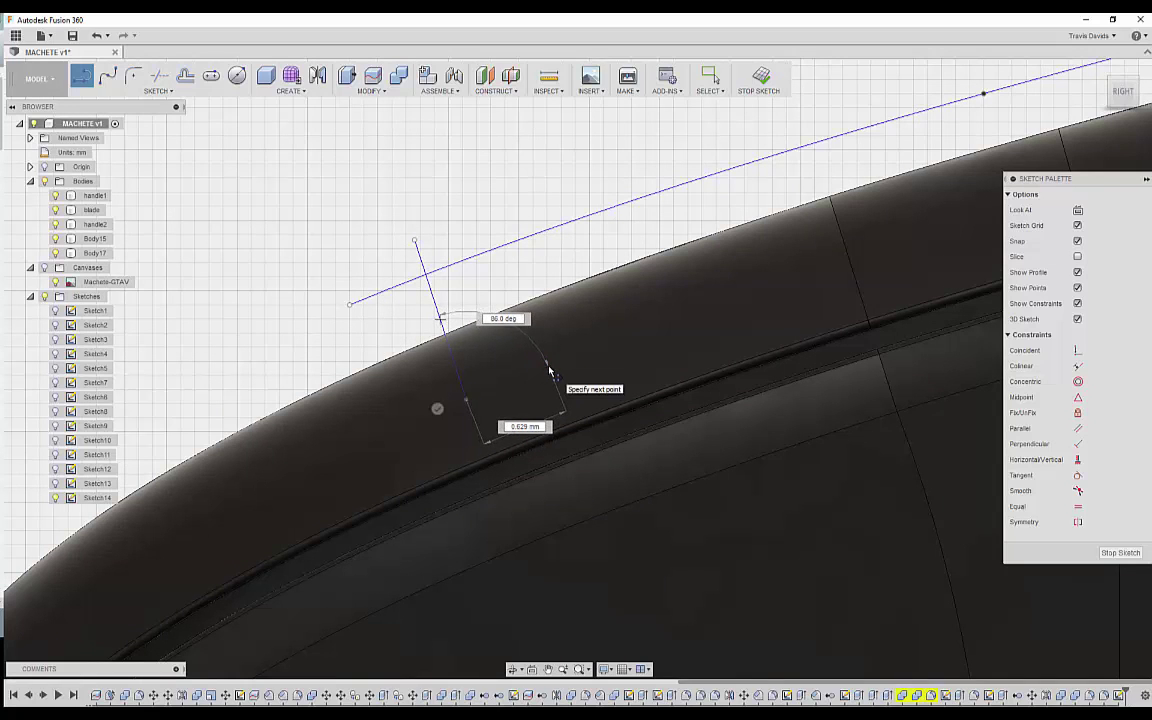
pyautogui.click(548, 367)
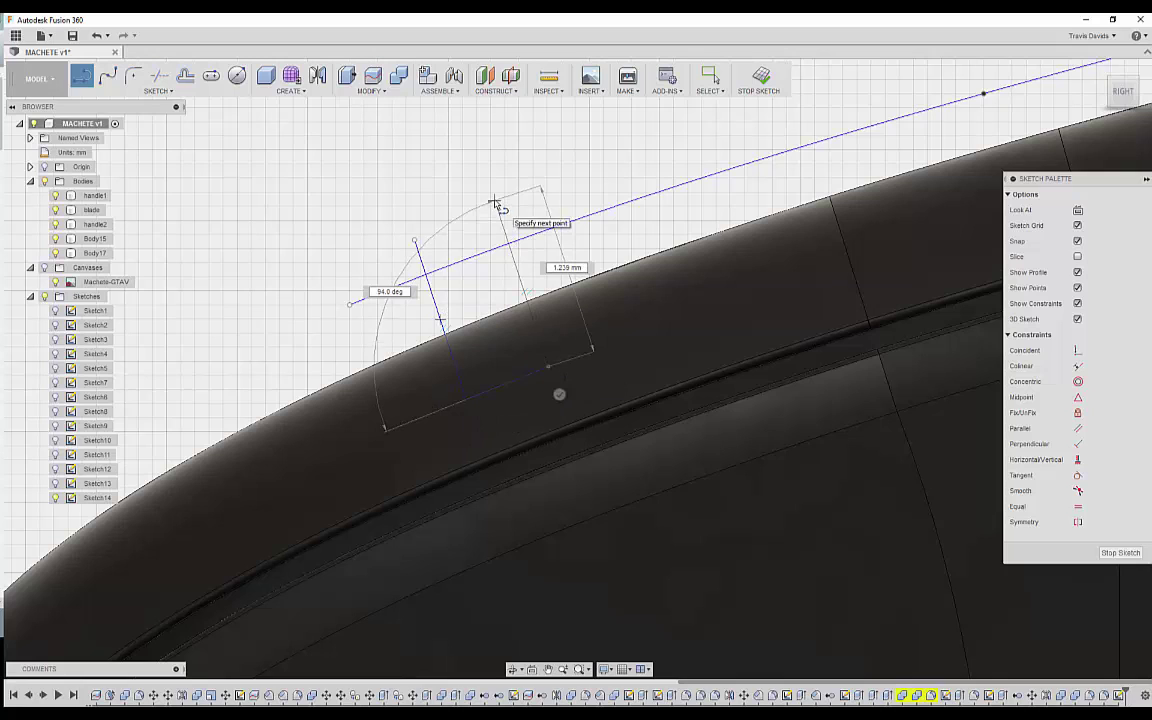
# Draw the parallel second side and a perpendicular top line, and extend the first side to it to close a narrow rectangle across the spline.
pyautogui.click(470, 123)
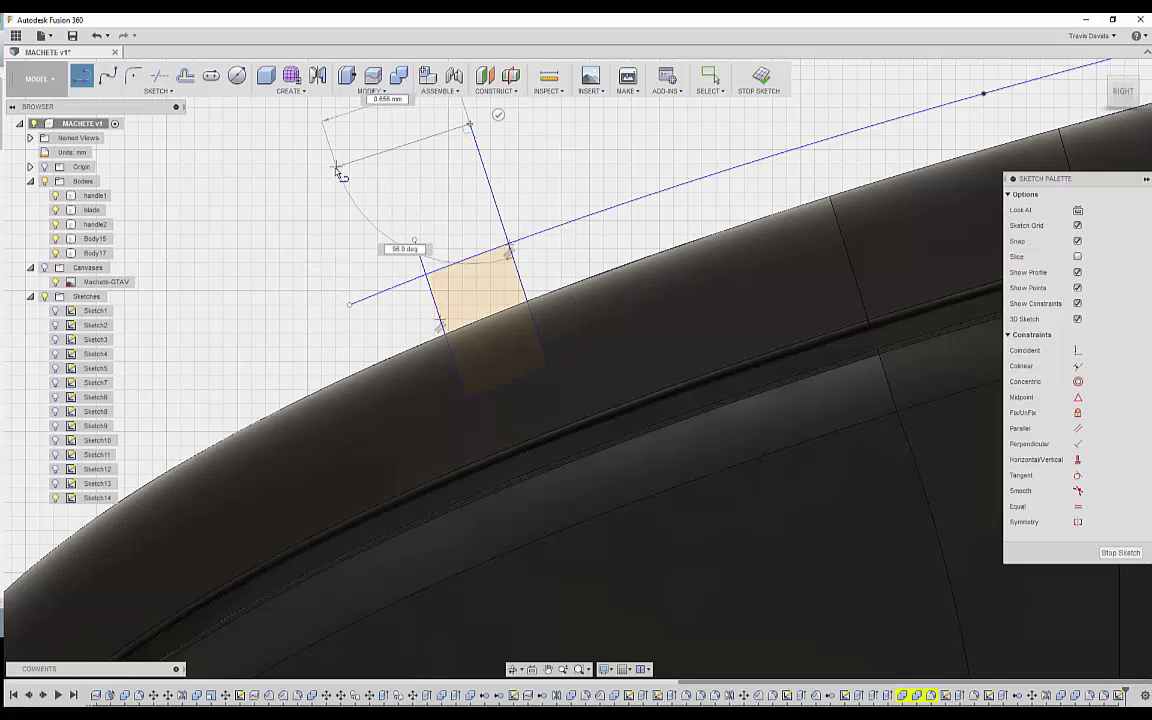
pyautogui.click(336, 168)
pyautogui.rightClick(380, 140)
pyautogui.click(424, 142)
pyautogui.press('l')
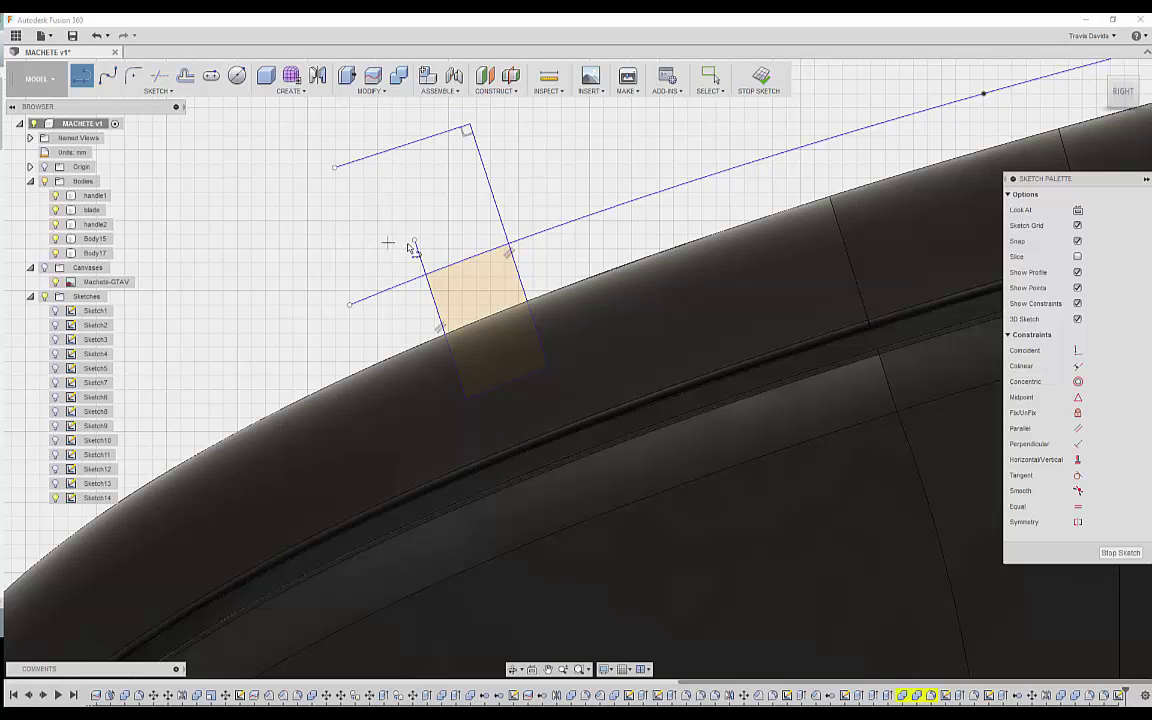
pyautogui.click(414, 241)
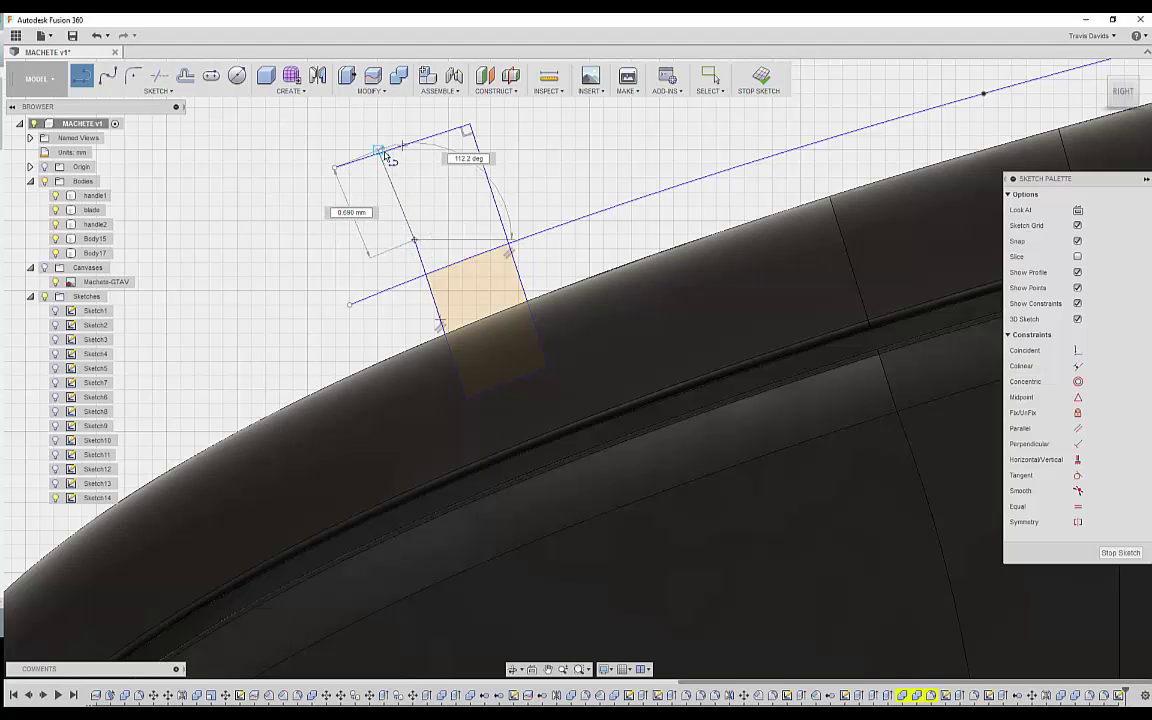
pyautogui.click(390, 155)
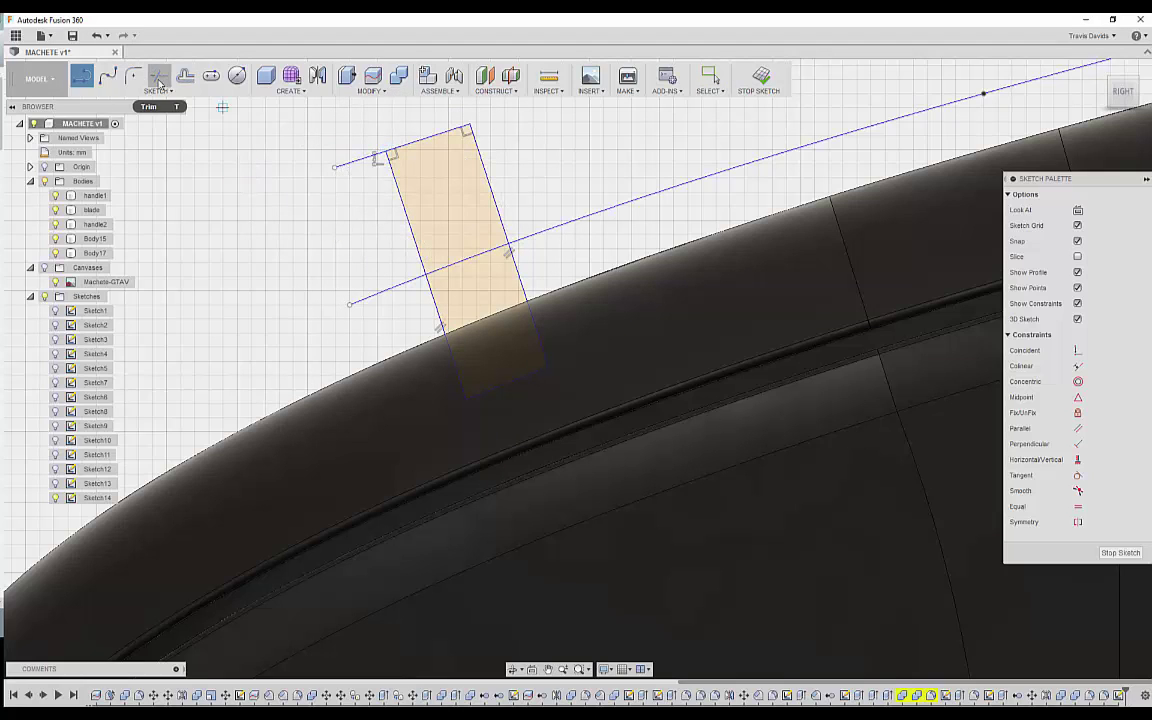
# Round both corners of the rectangle's lower end inside the handle with 0.10 mm sketch fillets.
pyautogui.click(160, 80)
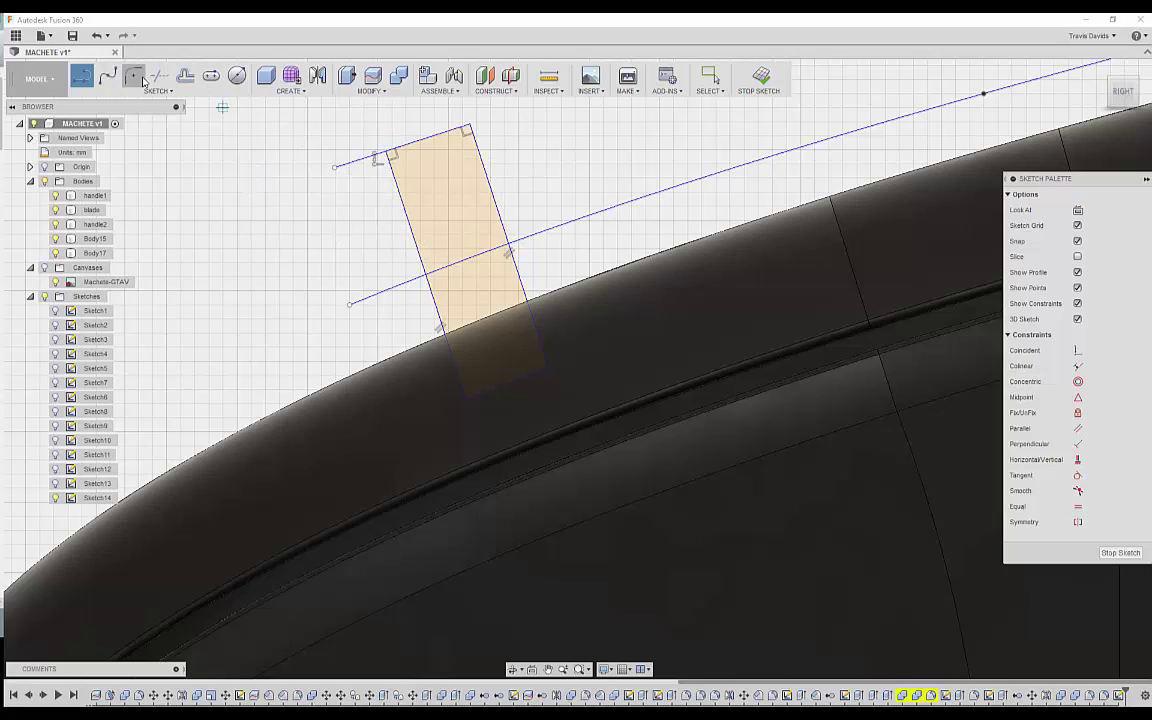
pyautogui.click(466, 394)
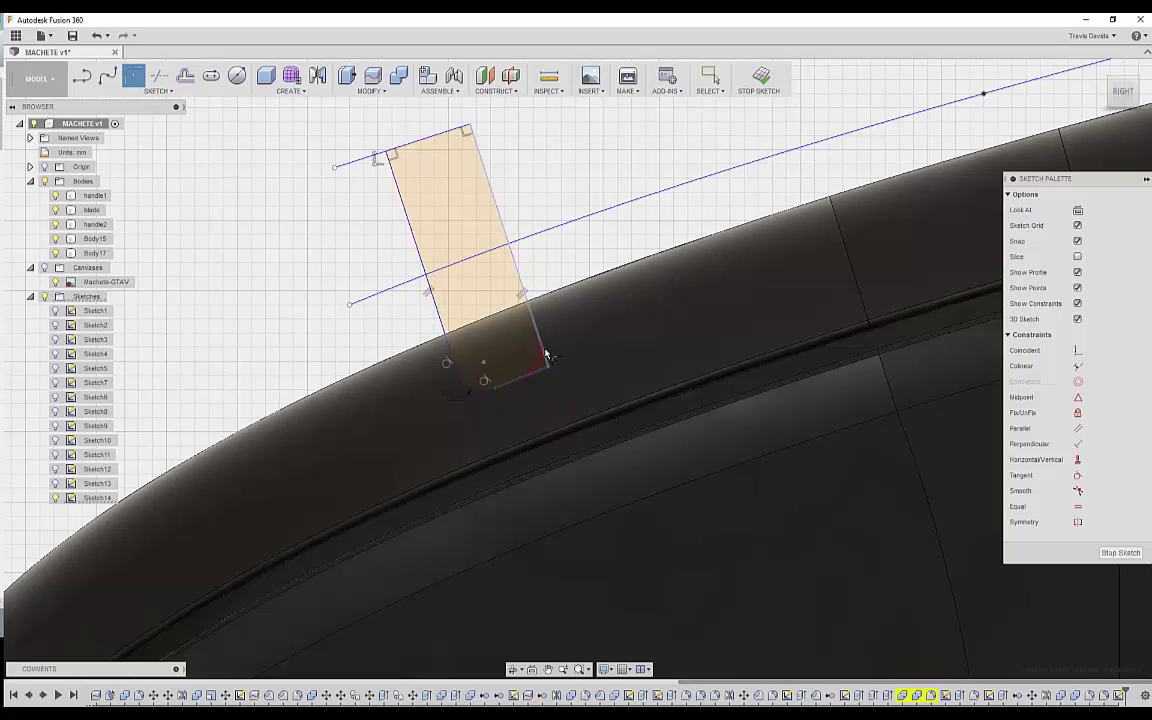
pyautogui.click(548, 364)
pyautogui.scroll(3, 548, 365)
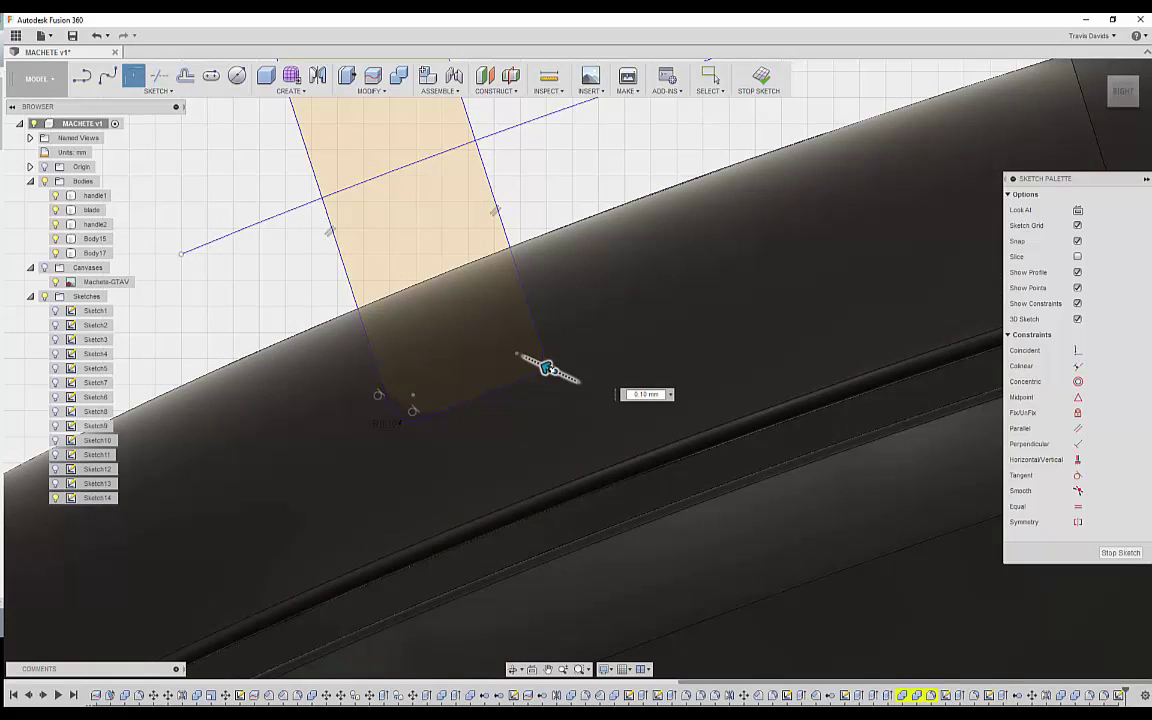
pyautogui.rightClick(307, 280)
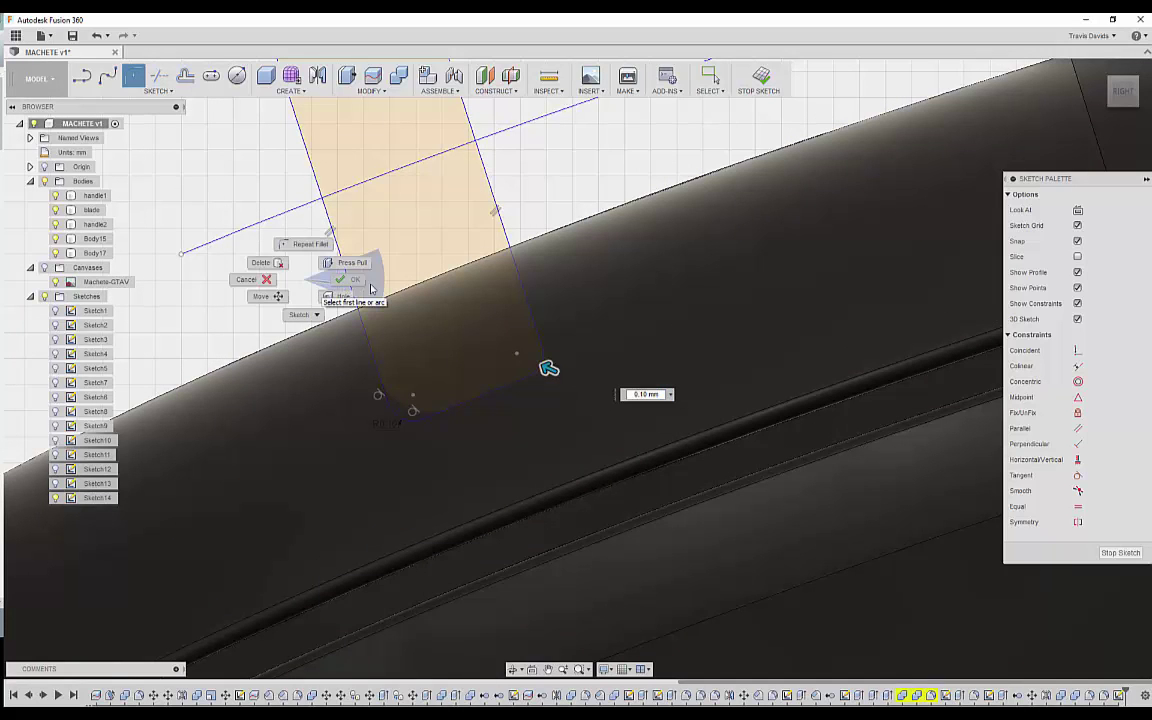
pyautogui.click(345, 278)
# Hide the blade and extrude both profiles of the rounded rectangle as a cut about 2.40 mm through one side of the handle.
pyautogui.click(391, 240)
pyautogui.keyDown('shift'); pyautogui.click(335, 150); pyautogui.keyUp('shift')
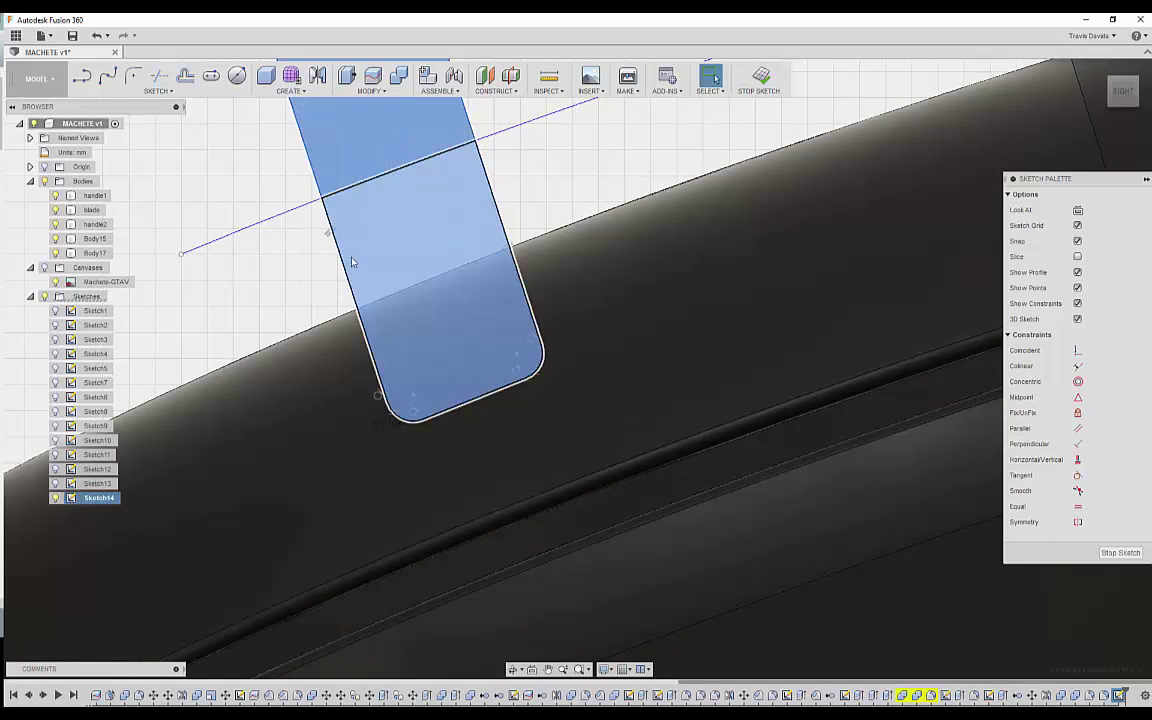
pyautogui.scroll(-2, 348, 258)
pyautogui.scroll(-4, 323, 261)
pyautogui.keyDown('shift'); pyautogui.moveTo(275, 255); pyautogui.dragTo(823, 344, button='middle'); pyautogui.keyUp('shift')
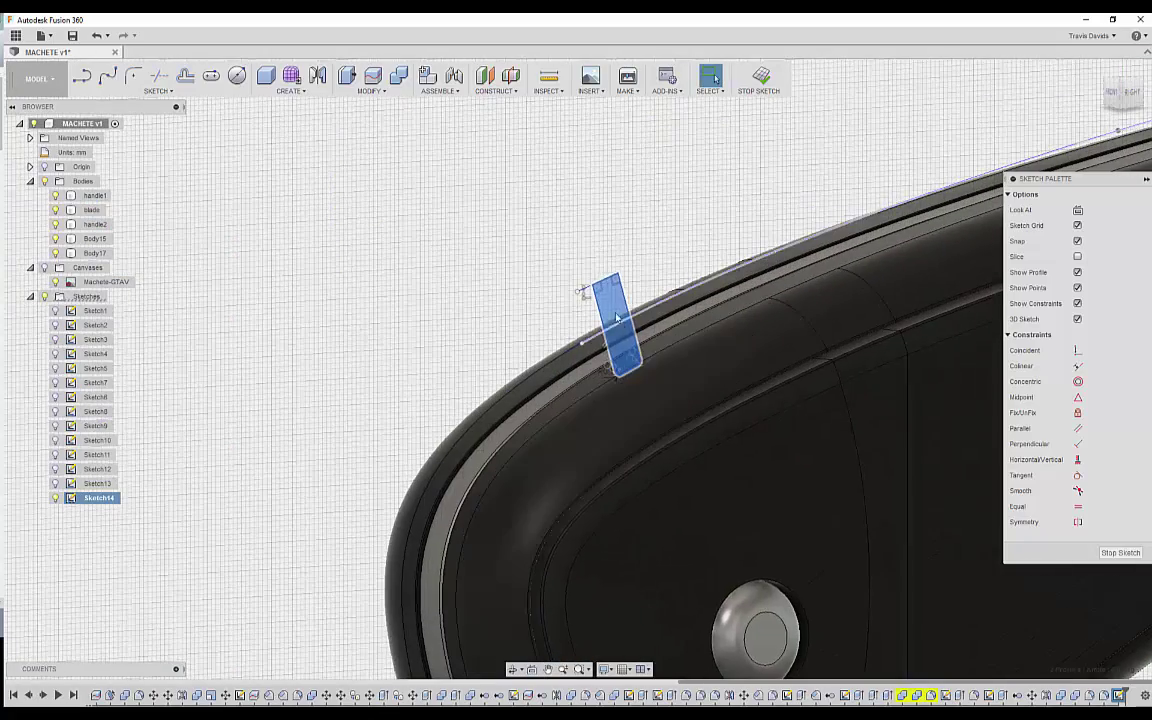
pyautogui.rightClick(586, 238)
pyautogui.click(569, 314)
pyautogui.keyDown('shift'); pyautogui.moveTo(578, 321); pyautogui.dragTo(471, 293, button='middle'); pyautogui.keyUp('shift')
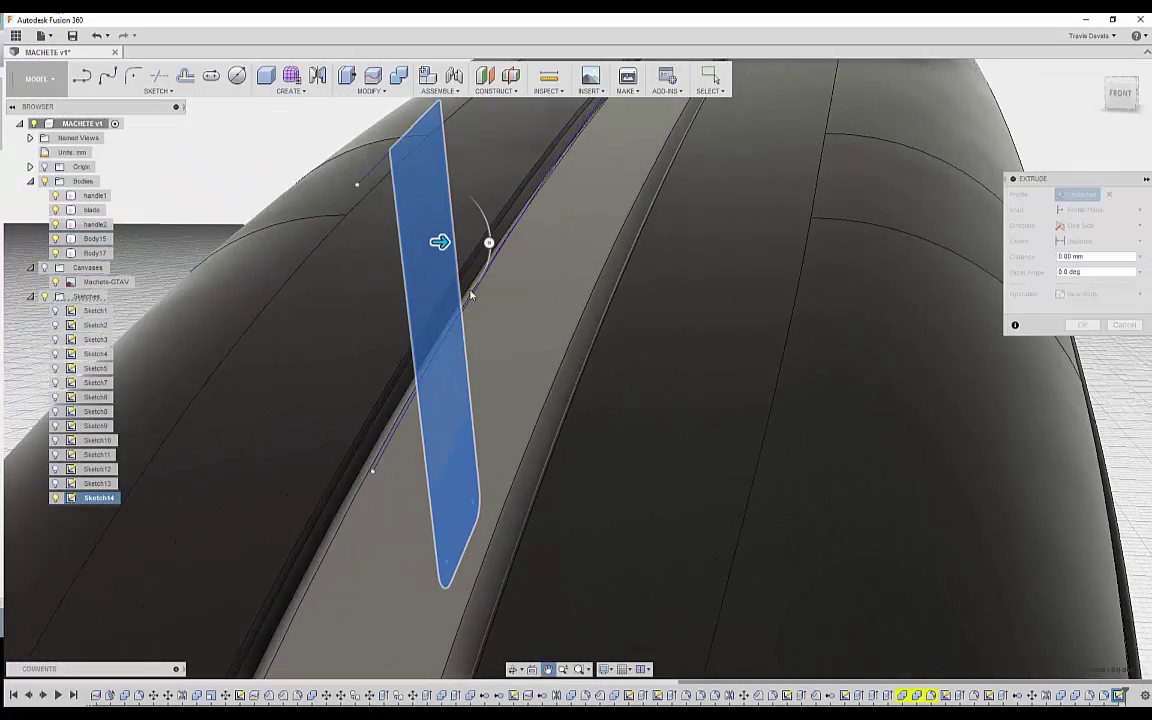
pyautogui.click(56, 210)
pyautogui.moveTo(442, 243); pyautogui.dragTo(1010, 347)
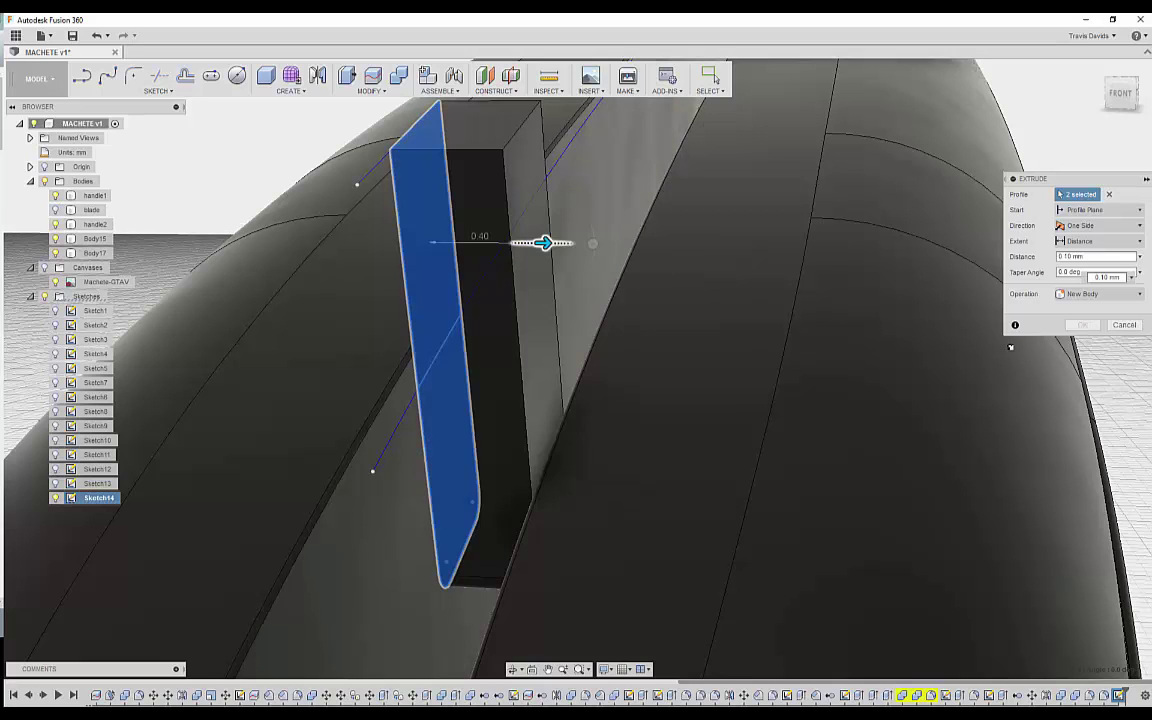
pyautogui.moveTo(1067, 372); pyautogui.dragTo(1064, 427)
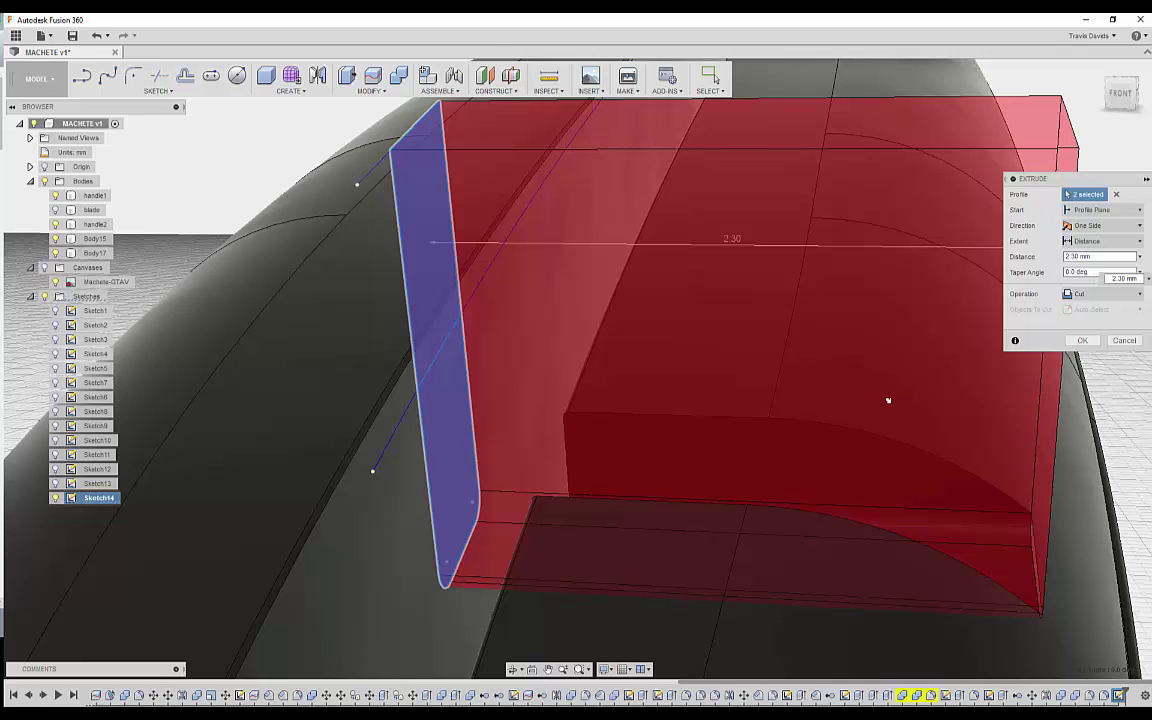
pyautogui.moveTo(888, 400); pyautogui.dragTo(1030, 490)
pyautogui.scroll(-3, 1014, 478)
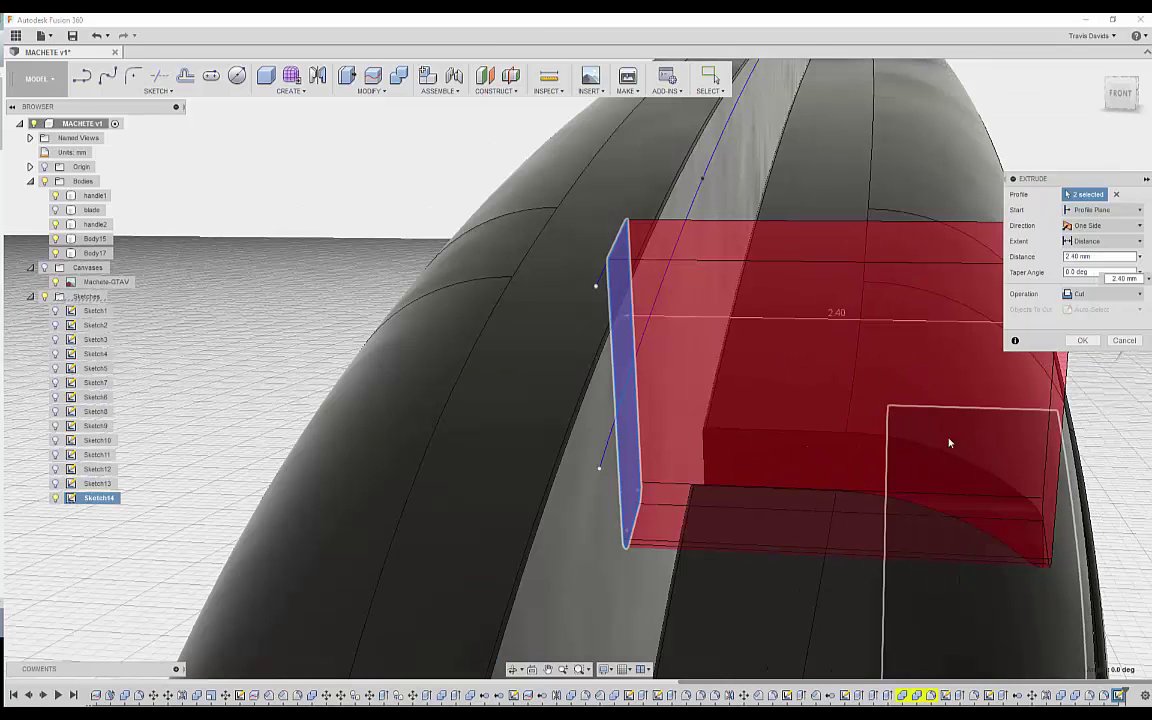
# Make the notch cut extend symmetrically to both sides of the sketch plane and complete it.
pyautogui.moveTo(1084, 302); pyautogui.dragTo(1003, 291, button='middle')
pyautogui.click(1089, 228)
pyautogui.click(1089, 272)
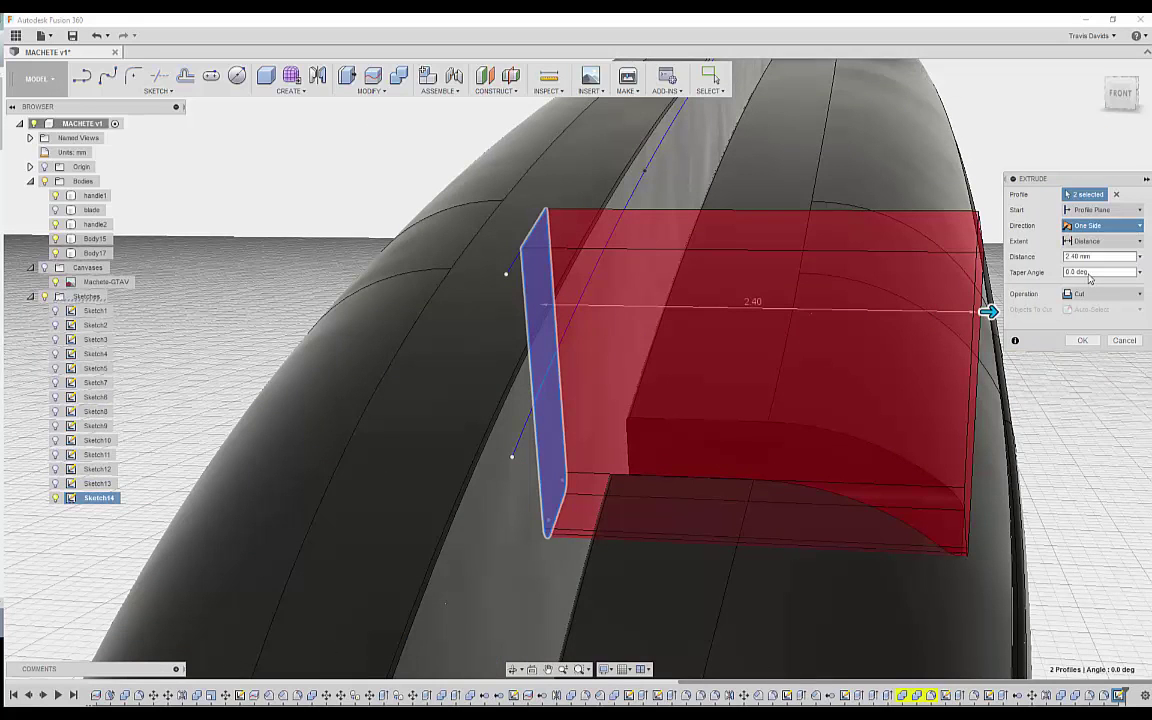
pyautogui.click(1080, 341)
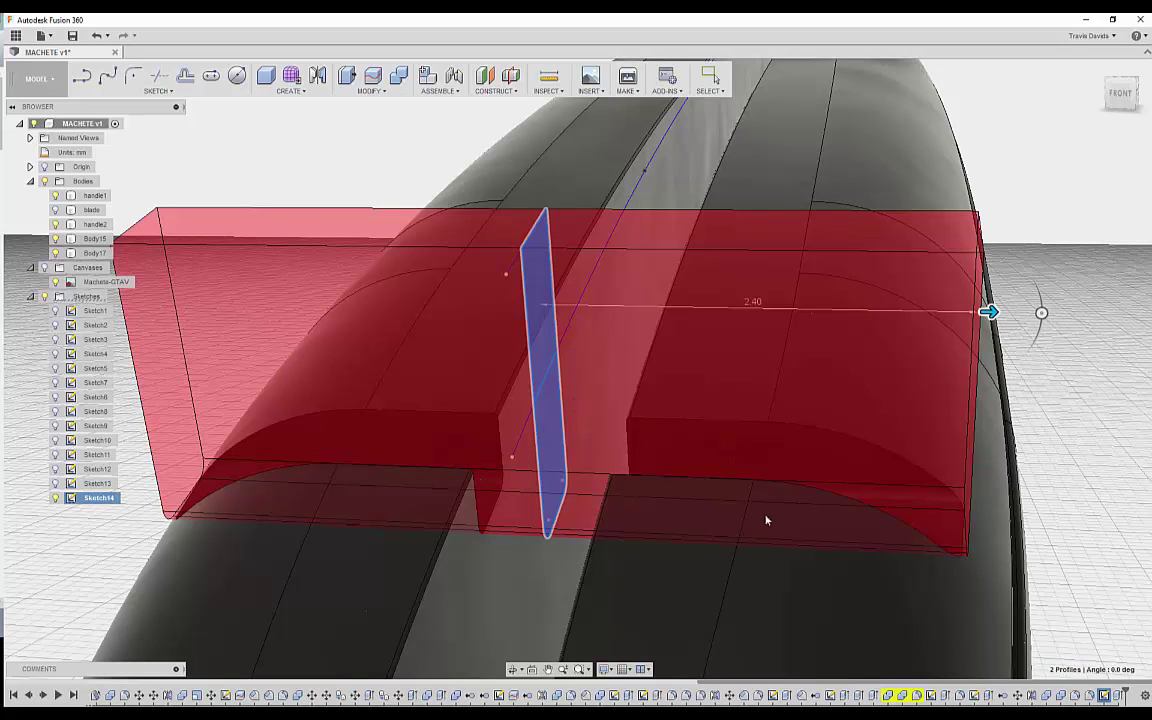
# Examine the notch in the handle's upper edge from the side and from above.
pyautogui.scroll(-5, 654, 489)
pyautogui.keyDown('shift'); pyautogui.moveTo(544, 430); pyautogui.dragTo(438, 421, button='middle'); pyautogui.keyUp('shift')
pyautogui.scroll(4, 632, 351)
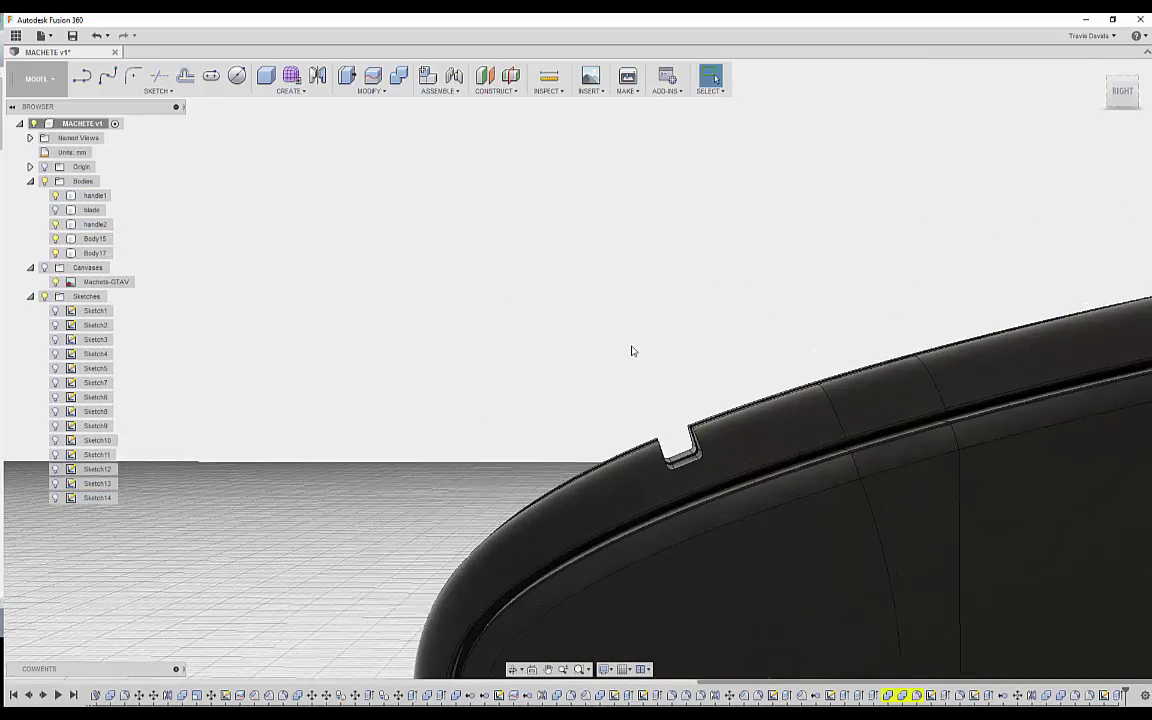
pyautogui.scroll(-6, 591, 365)
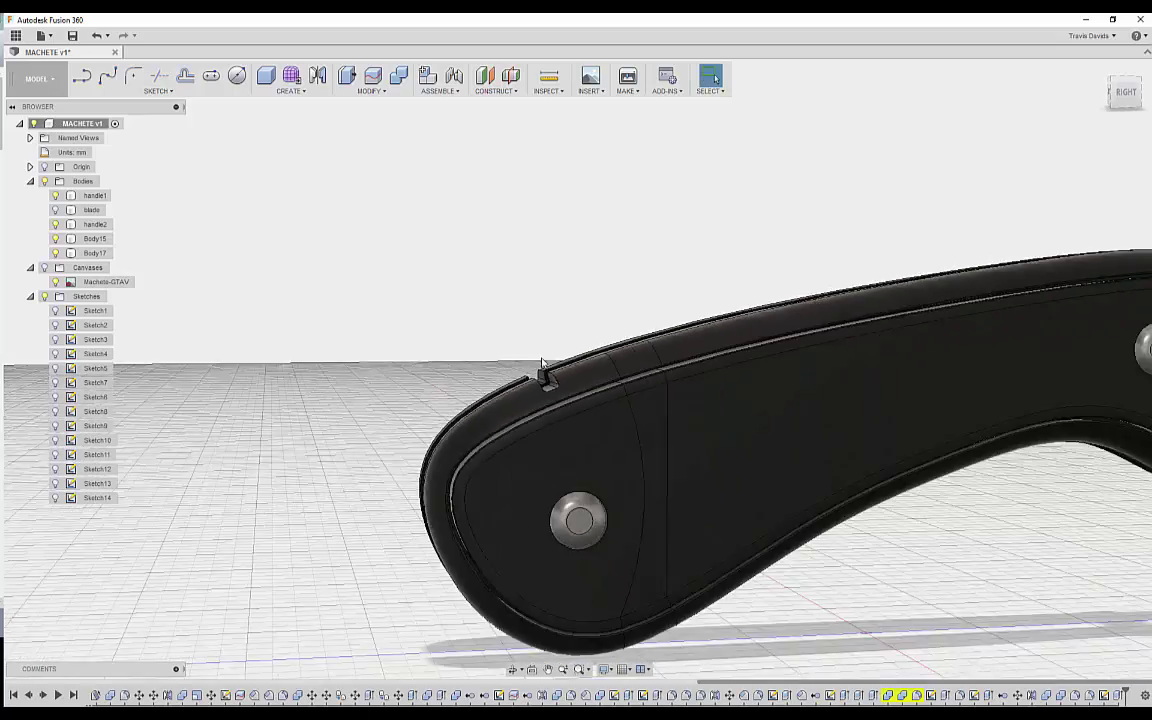
pyautogui.scroll(6, 533, 338)
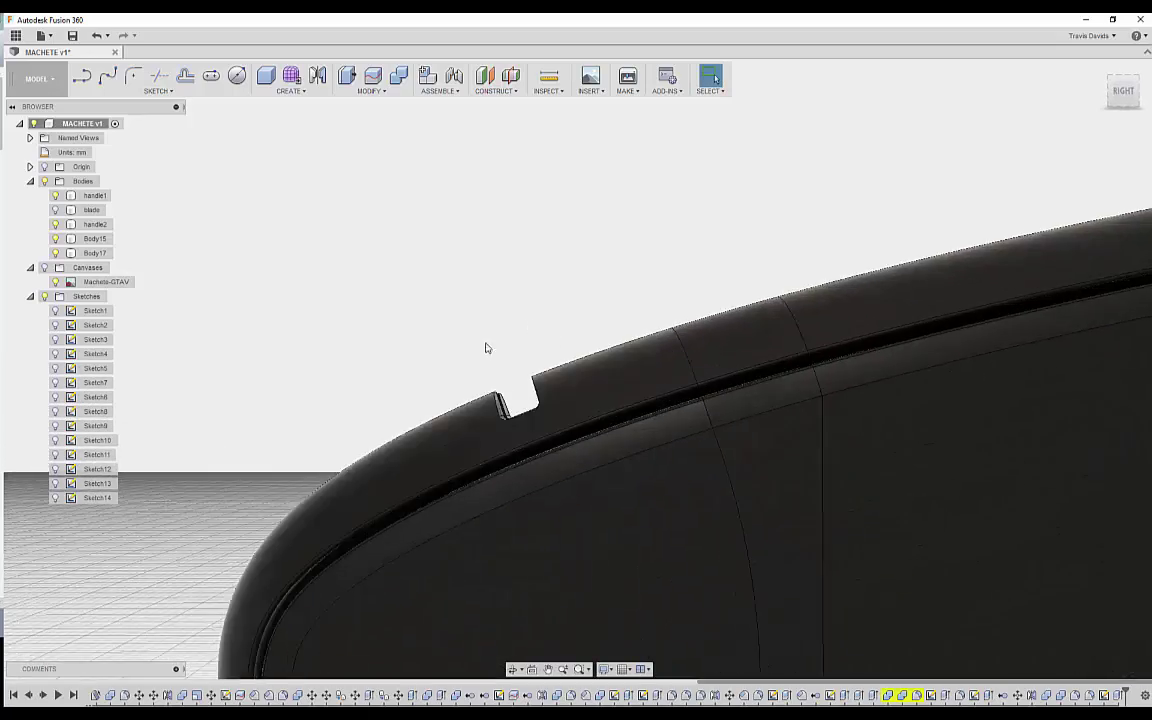
pyautogui.keyDown('shift'); pyautogui.moveTo(530, 372); pyautogui.dragTo(453, 300, button='middle'); pyautogui.keyUp('shift')
pyautogui.scroll(-5, 519, 337)
pyautogui.scroll(4, 435, 363)
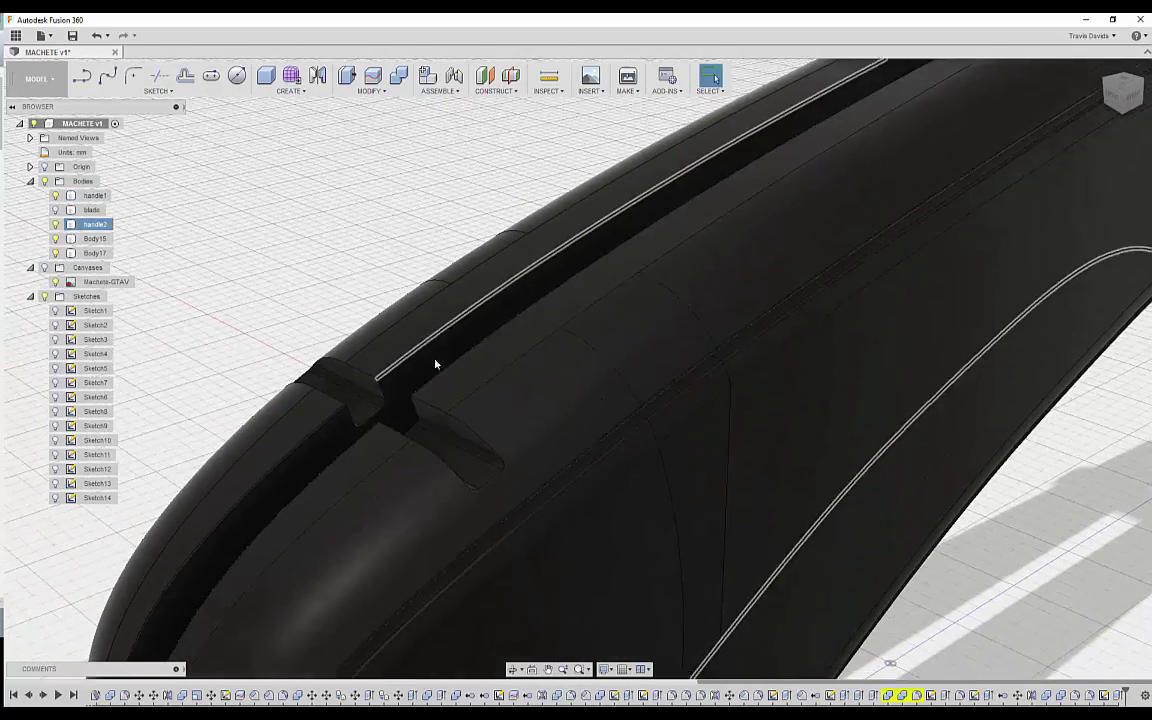
# Fillet the notch's edges on both handle halves with a 0.05 mm radius.
pyautogui.click(480, 450)
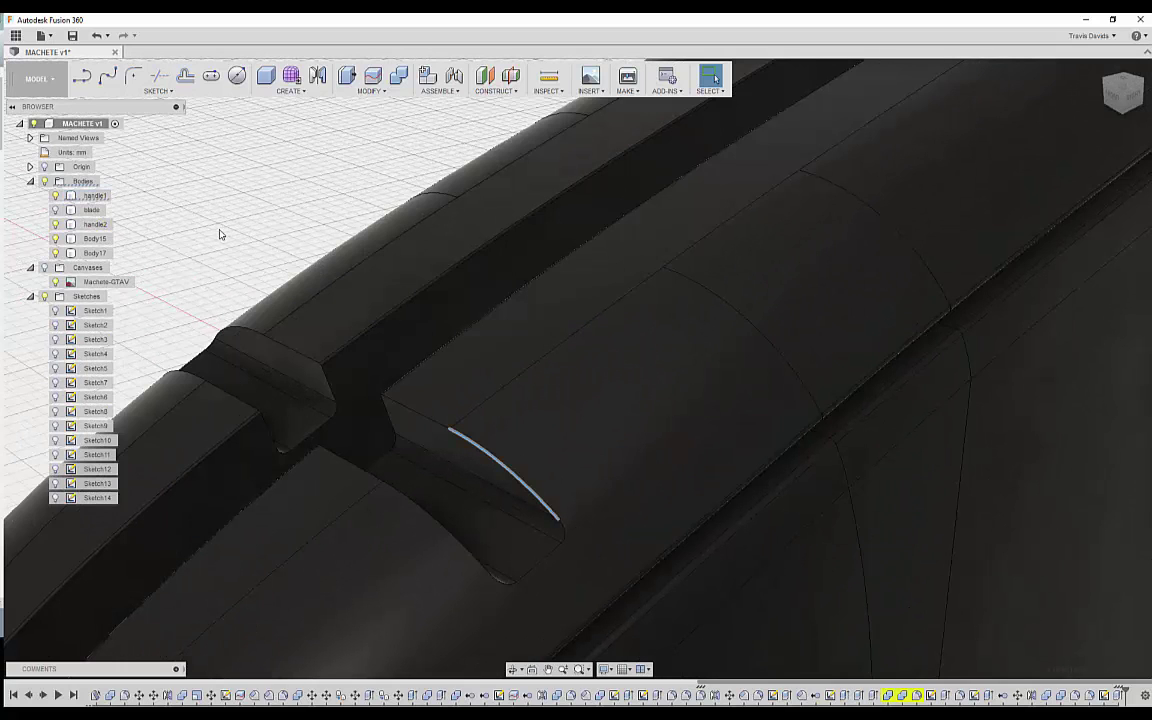
pyautogui.rightClick(218, 230)
pyautogui.click(204, 316)
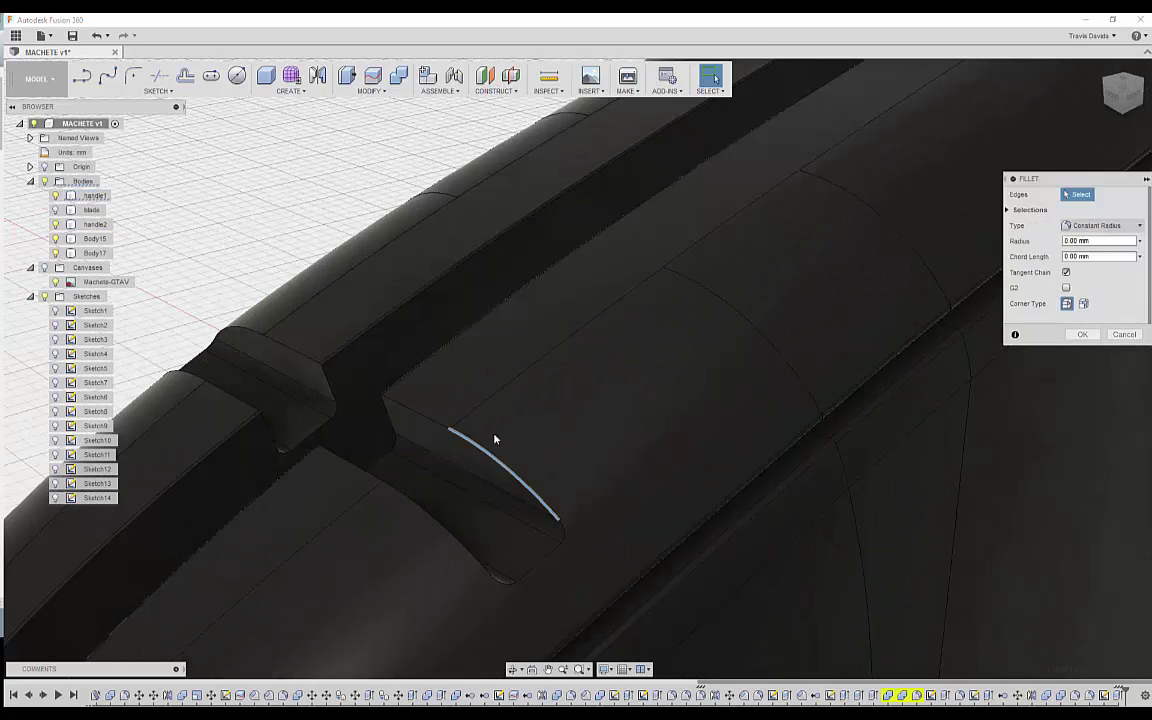
pyautogui.click(275, 357)
pyautogui.scroll(5, 274, 357)
pyautogui.scroll(-3, 274, 357)
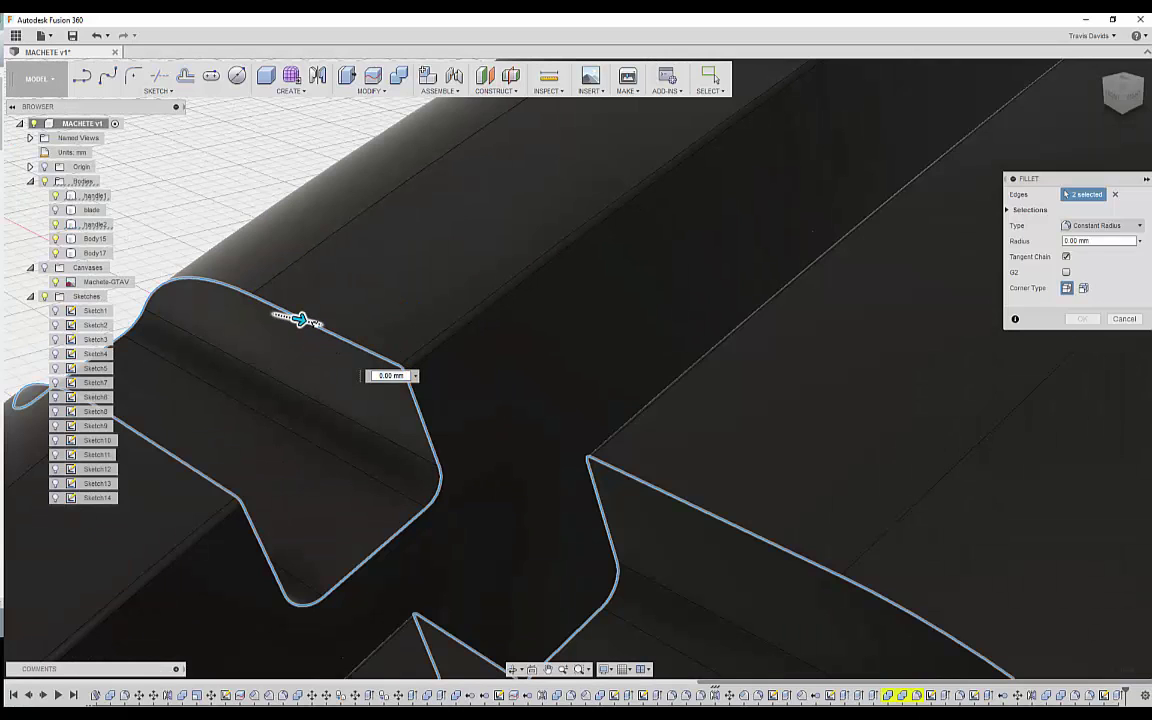
pyautogui.moveTo(300, 318); pyautogui.dragTo(318, 329)
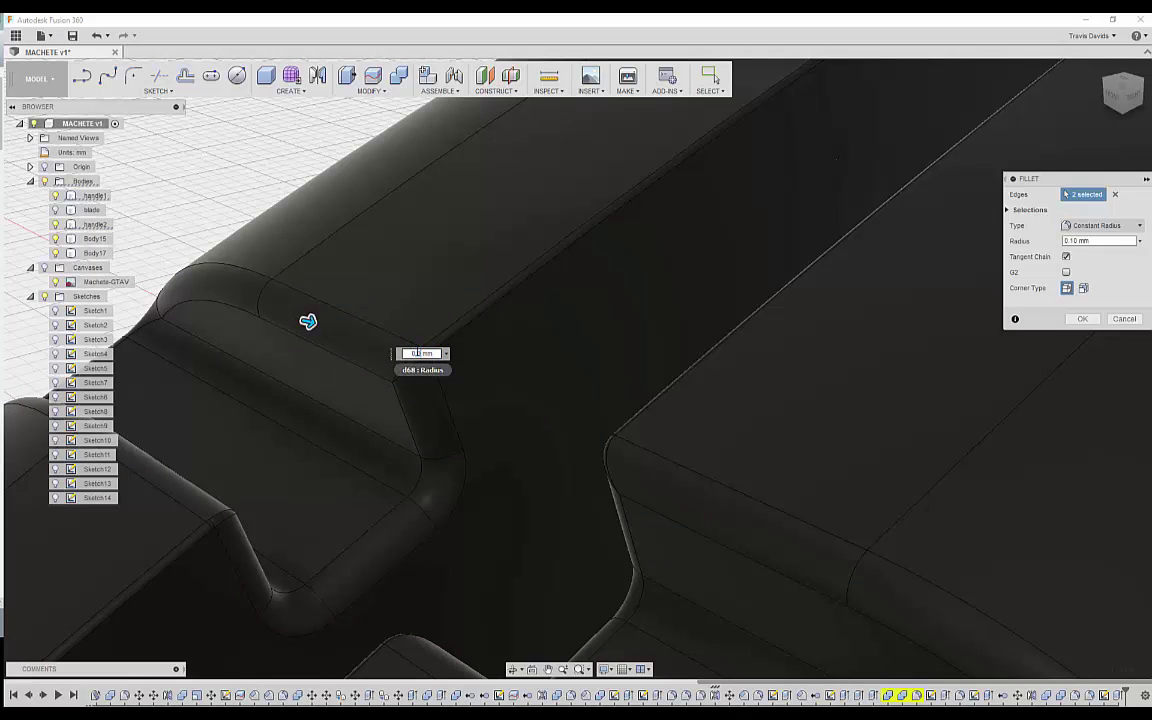
pyautogui.press('BackSpace')
pyautogui.write('05')
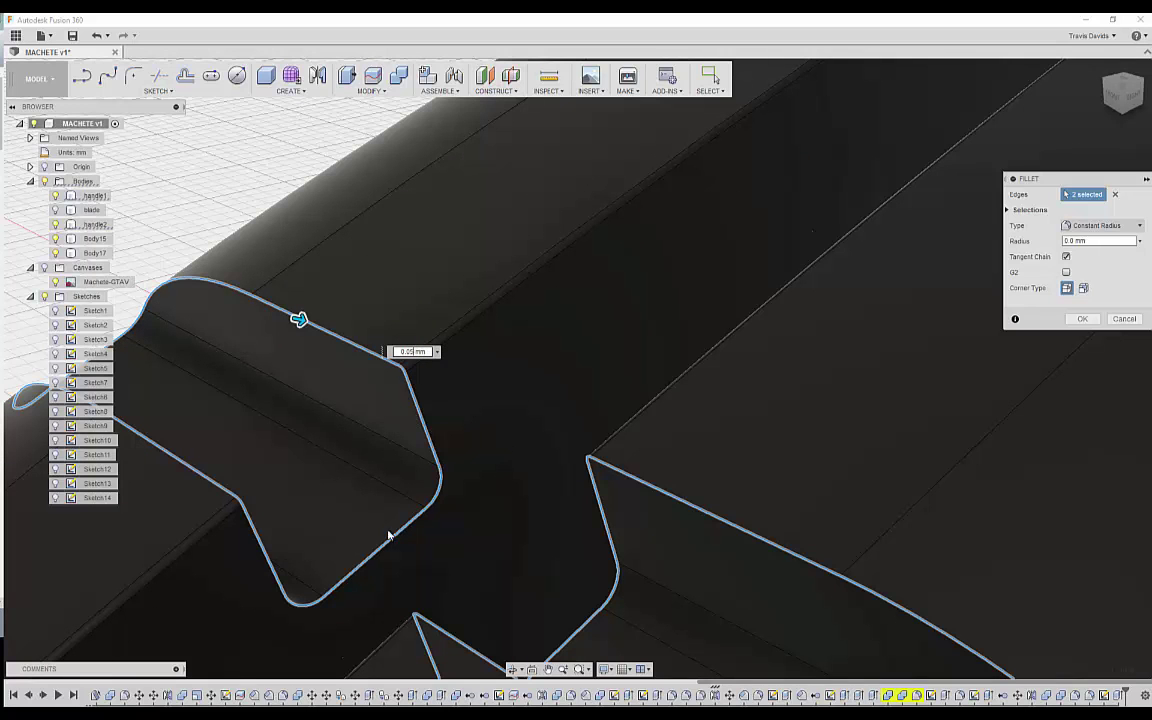
pyautogui.scroll(-5, 370, 453)
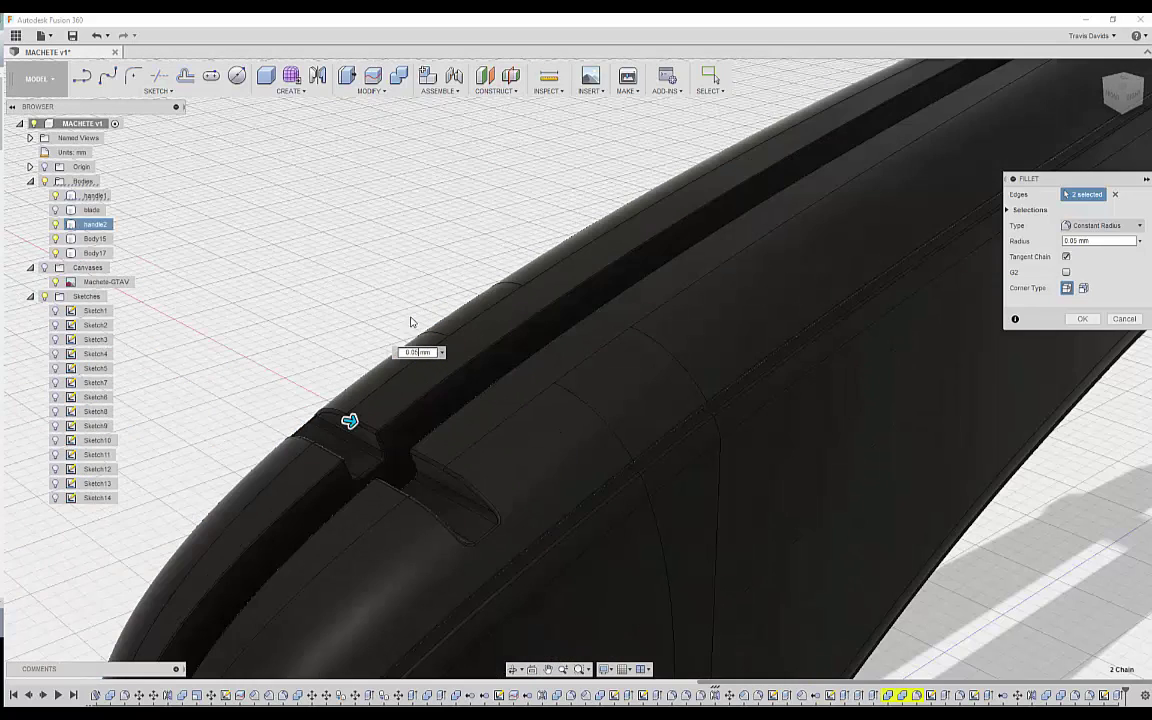
pyautogui.moveTo(410, 320)
pyautogui.keyDown('shift'); pyautogui.mouseDown(button='middle')
pyautogui.moveTo(367, 291)
pyautogui.moveTo(437, 237)
pyautogui.moveTo(298, 267)
pyautogui.moveTo(298, 257)
pyautogui.moveTo(409, 305)
pyautogui.mouseUp(button='middle'); pyautogui.keyUp('shift')
pyautogui.click(1100, 320)
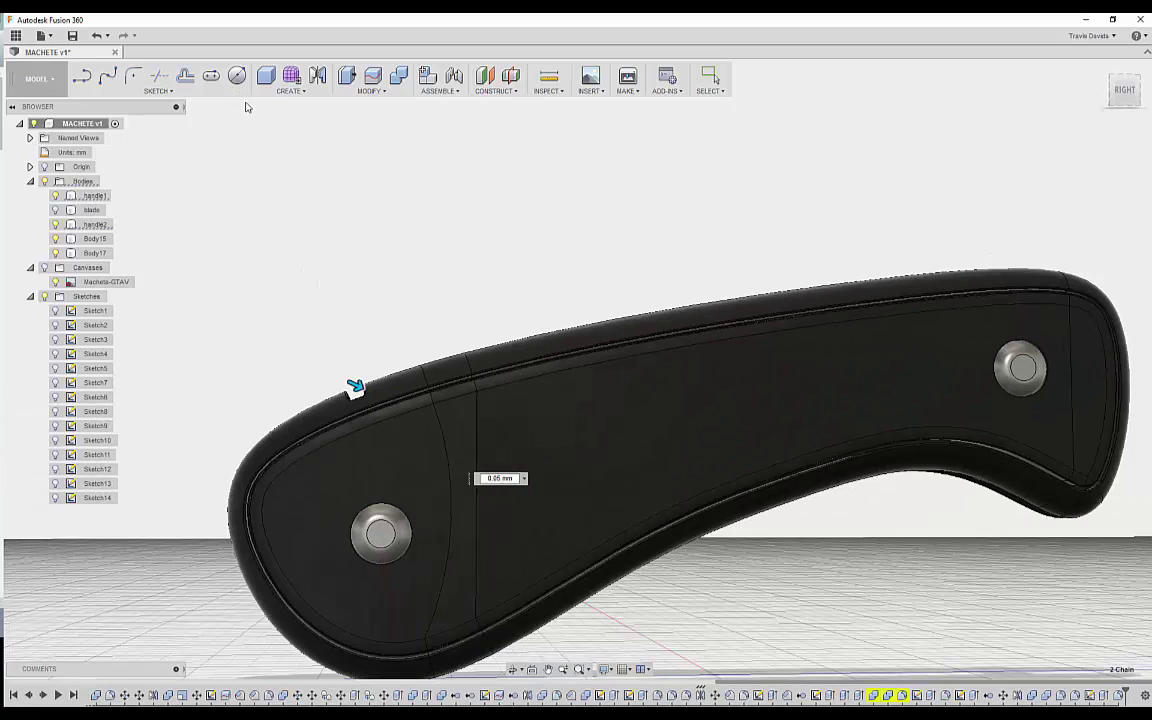
# Set up a Pattern on Path of the notch cut and its fillet, showing Sketch14 and using its spline as the path.
pyautogui.click(290, 91)
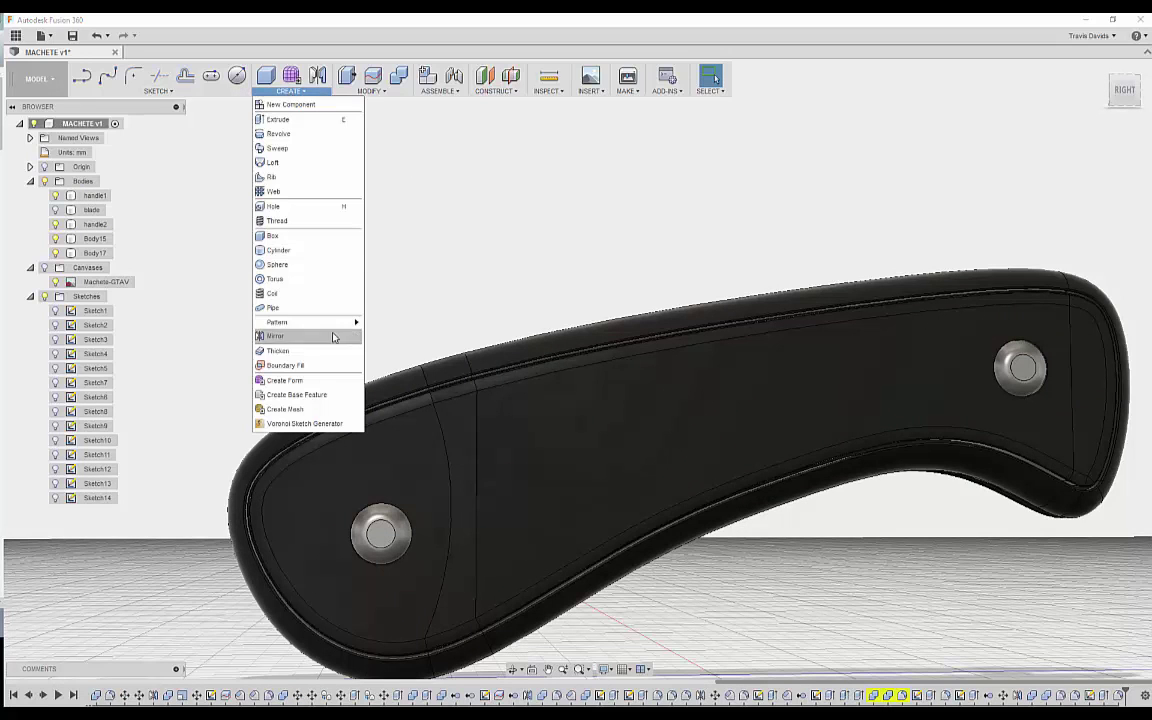
pyautogui.moveTo(322, 323)
pyautogui.click(400, 355)
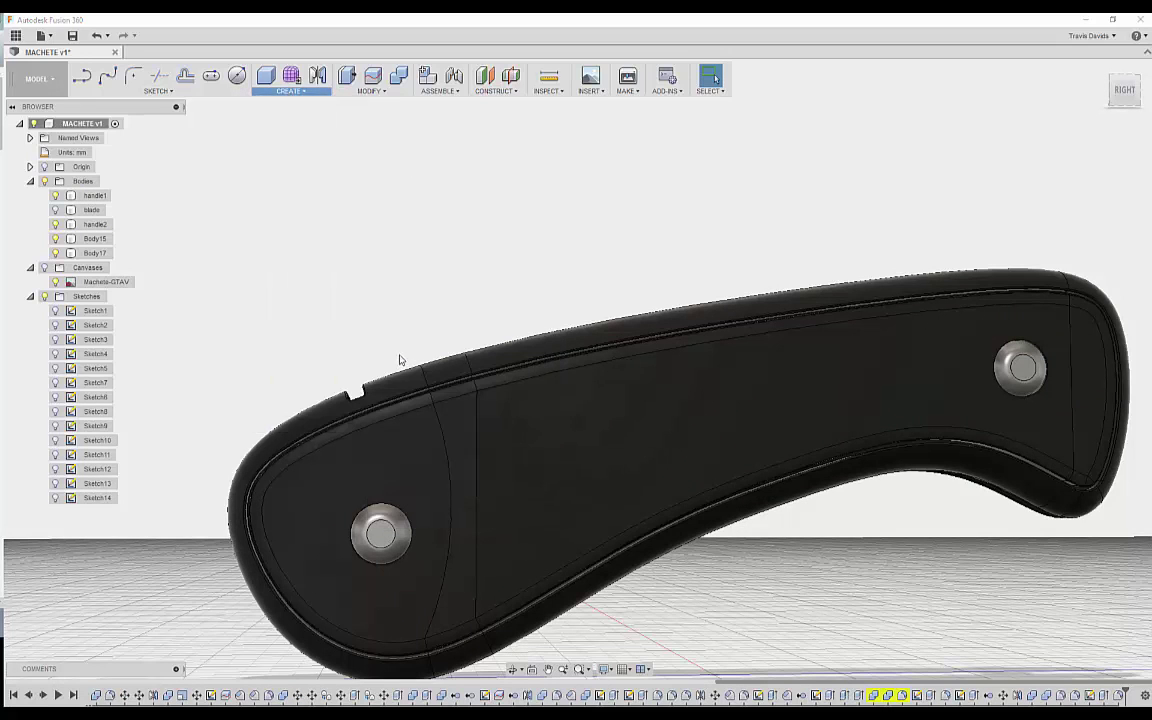
pyautogui.click(1113, 697)
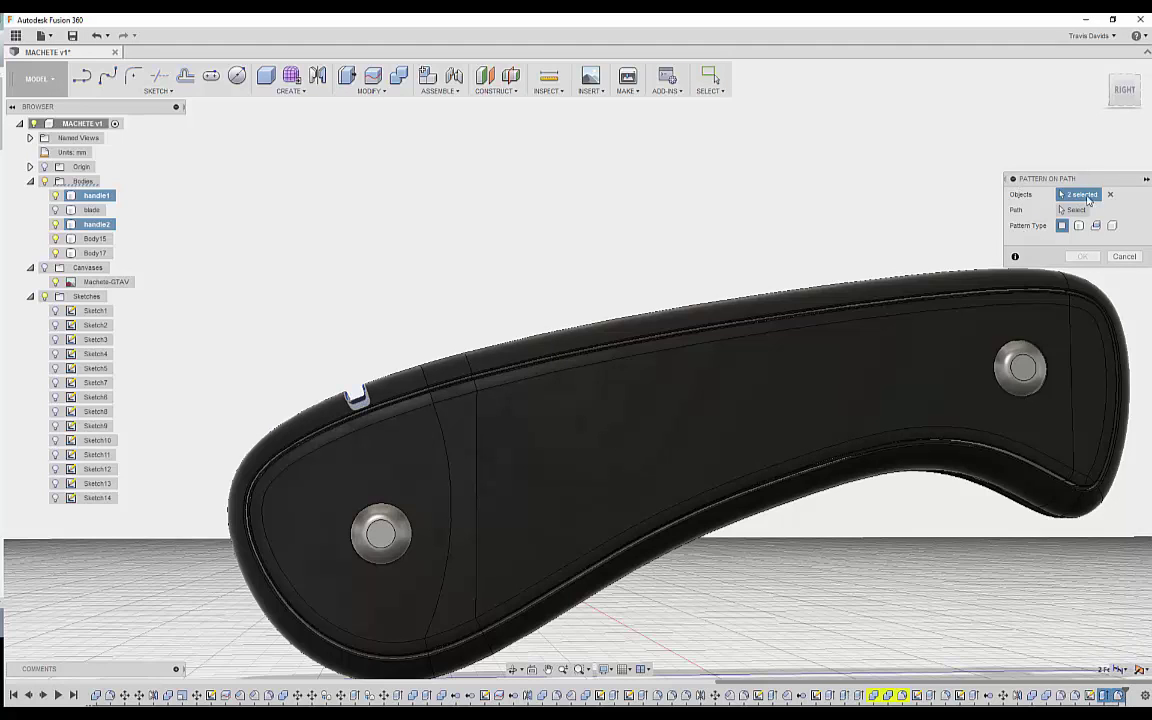
pyautogui.click(1074, 210)
pyautogui.click(57, 499)
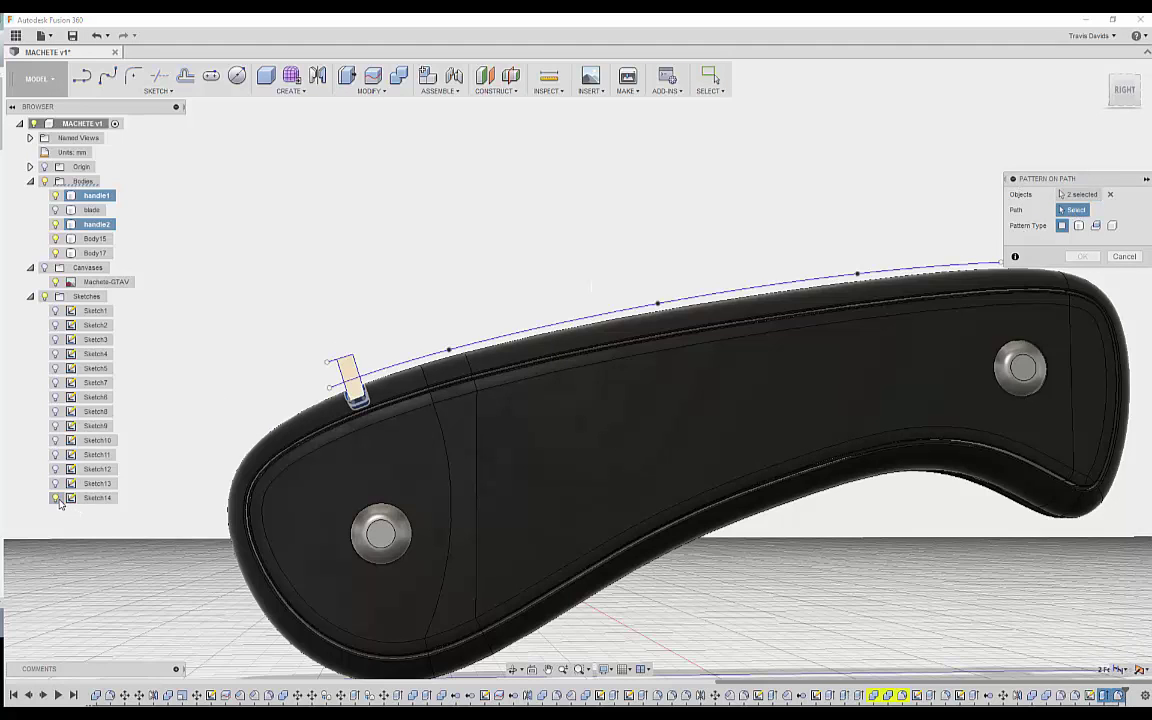
pyautogui.click(455, 344)
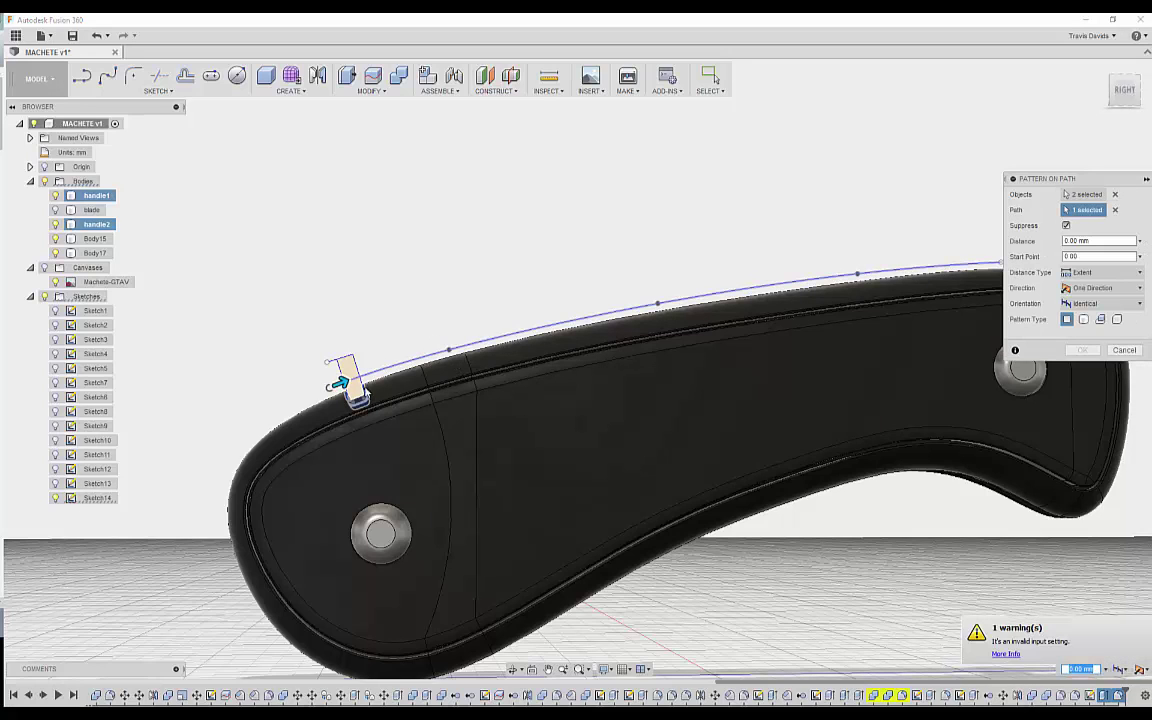
# Pattern the notch with a quantity of 15 over about 22.77 mm along the spline.
pyautogui.moveTo(342, 383); pyautogui.dragTo(702, 296)
pyautogui.click(1072, 242)
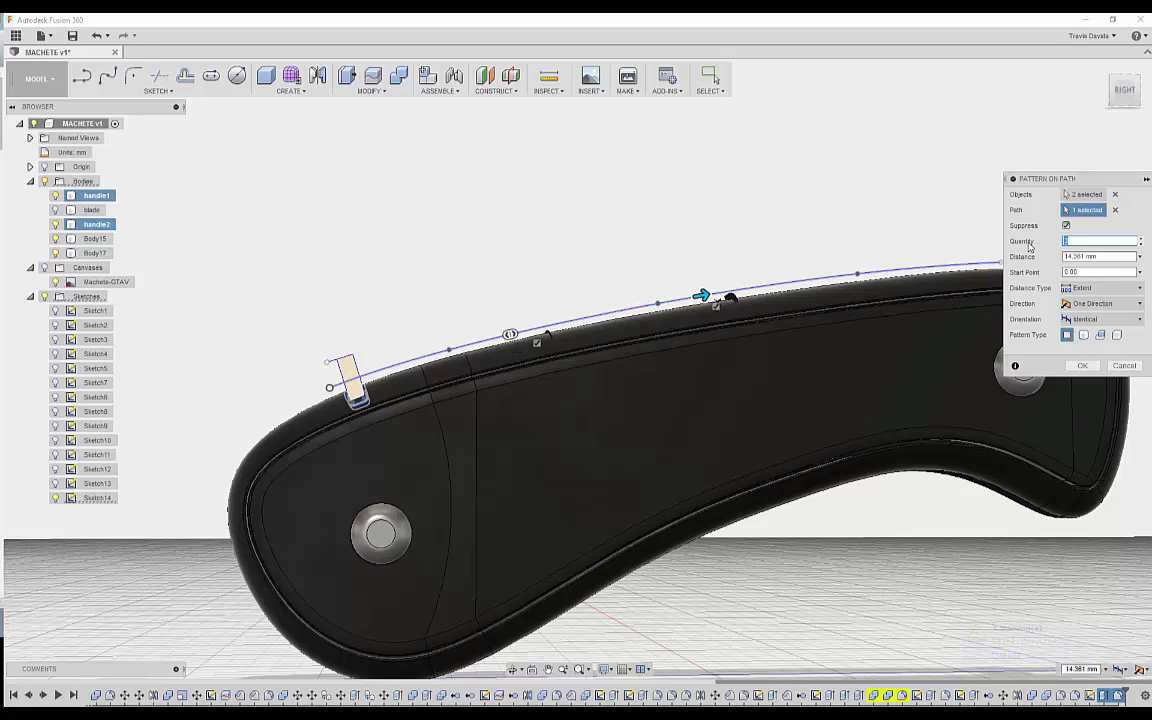
pyautogui.moveTo(583, 252); pyautogui.dragTo(472, 276, button='middle')
pyautogui.moveTo(596, 317); pyautogui.dragTo(806, 290)
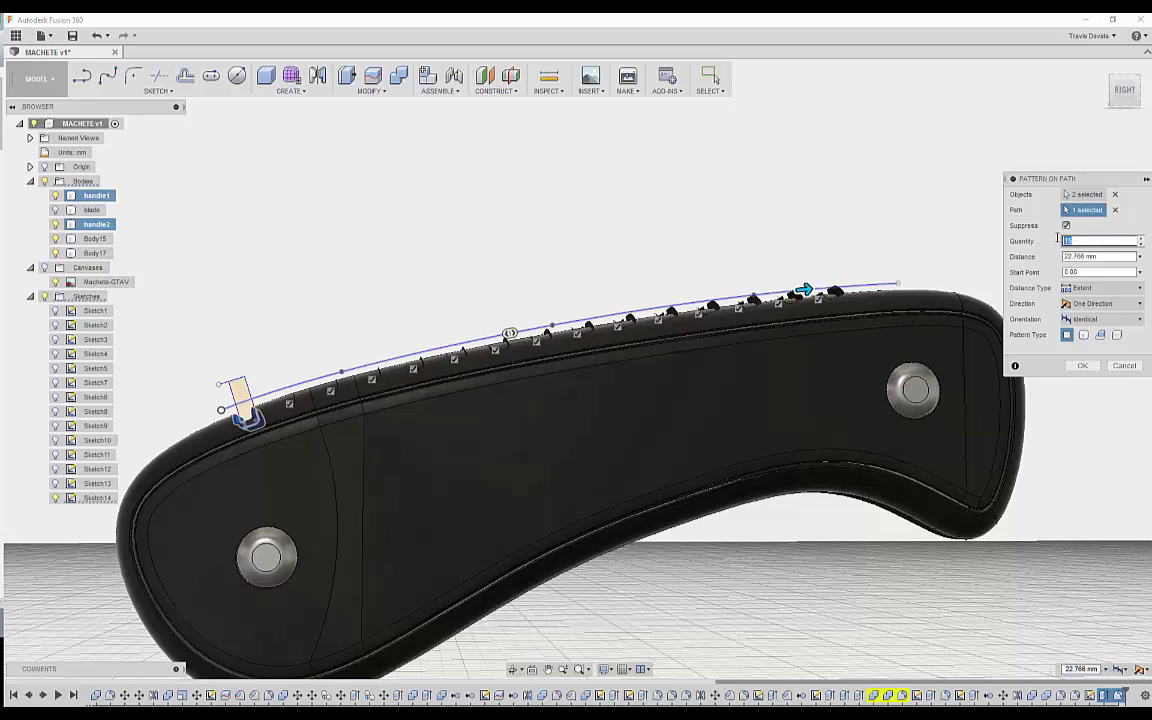
pyautogui.moveTo(1080, 241); pyautogui.dragTo(1057, 242)
pyautogui.scroll(3, 806, 294)
pyautogui.scroll(-3, 804, 295)
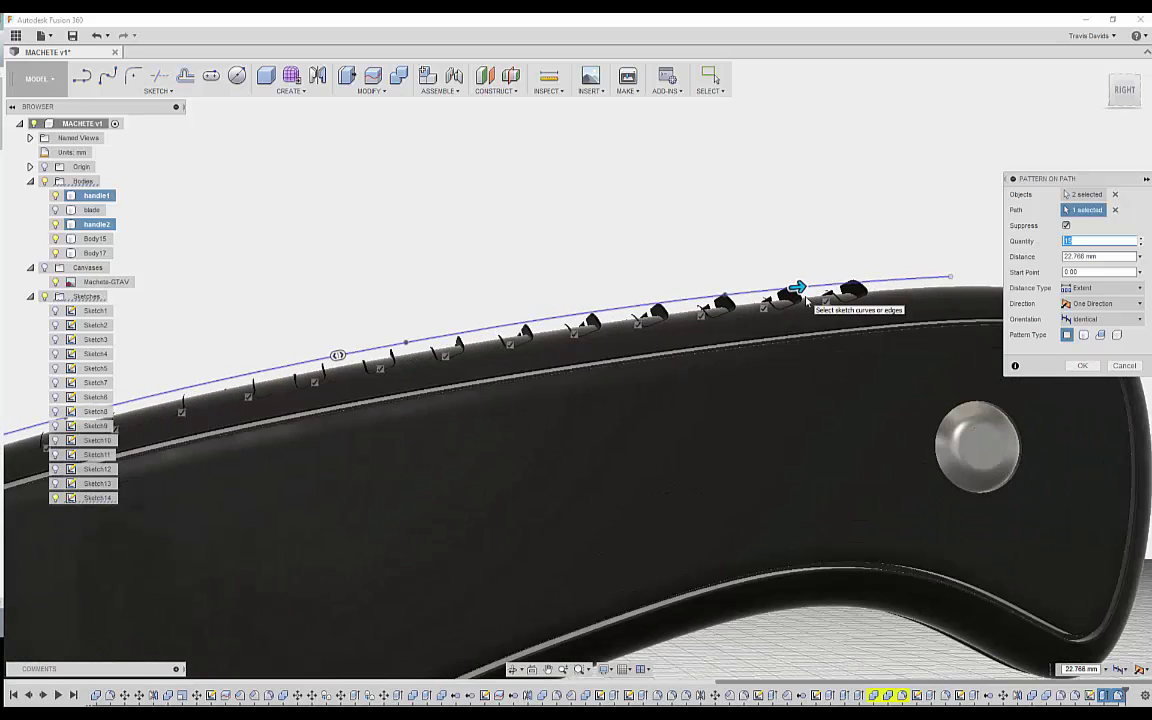
pyautogui.press('Return')
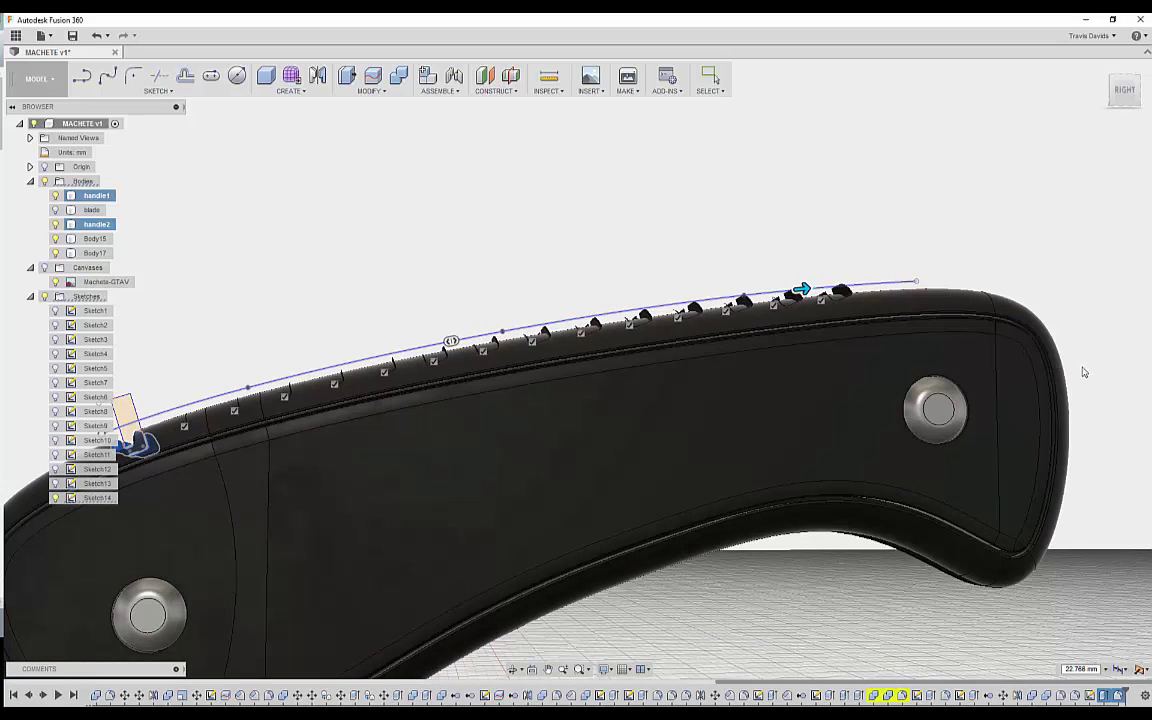
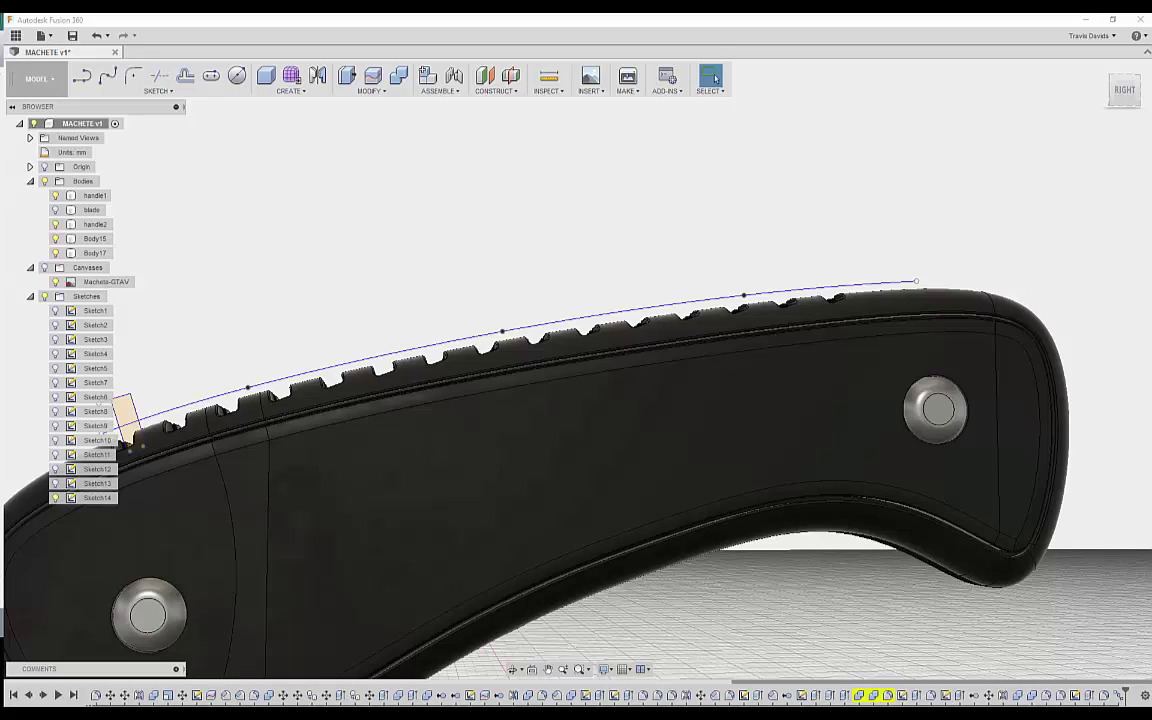
# Examine the row of notches along the handle's upper edge from both sides, up close and as a whole.
pyautogui.scroll(-5, 452, 326)
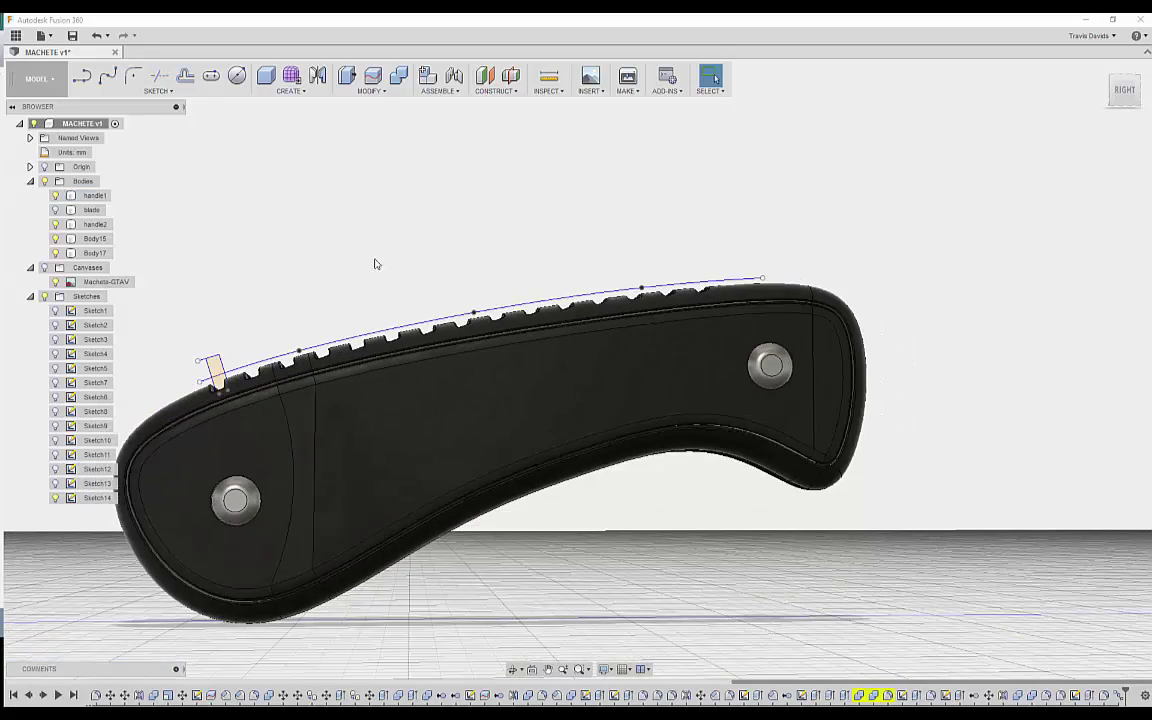
pyautogui.keyDown('shift'); pyautogui.moveTo(375, 260); pyautogui.dragTo(601, 295, button='middle'); pyautogui.keyUp('shift')
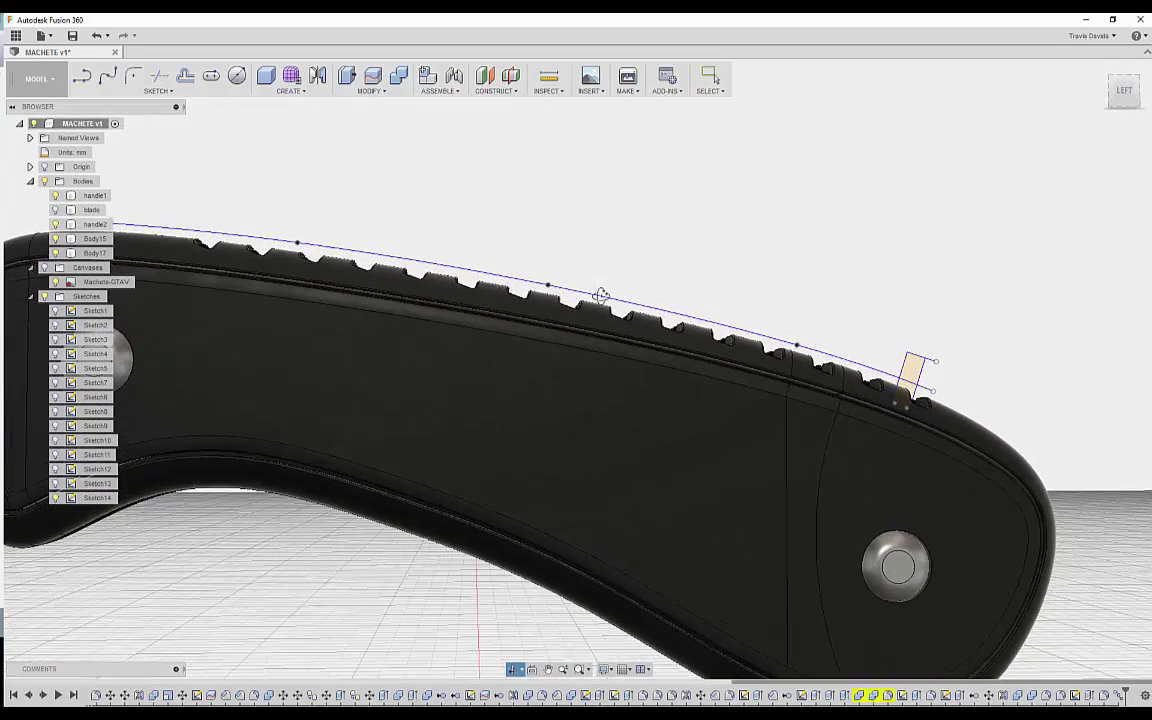
pyautogui.scroll(4, 314, 250)
pyautogui.moveTo(316, 229); pyautogui.dragTo(438, 285, button='middle')
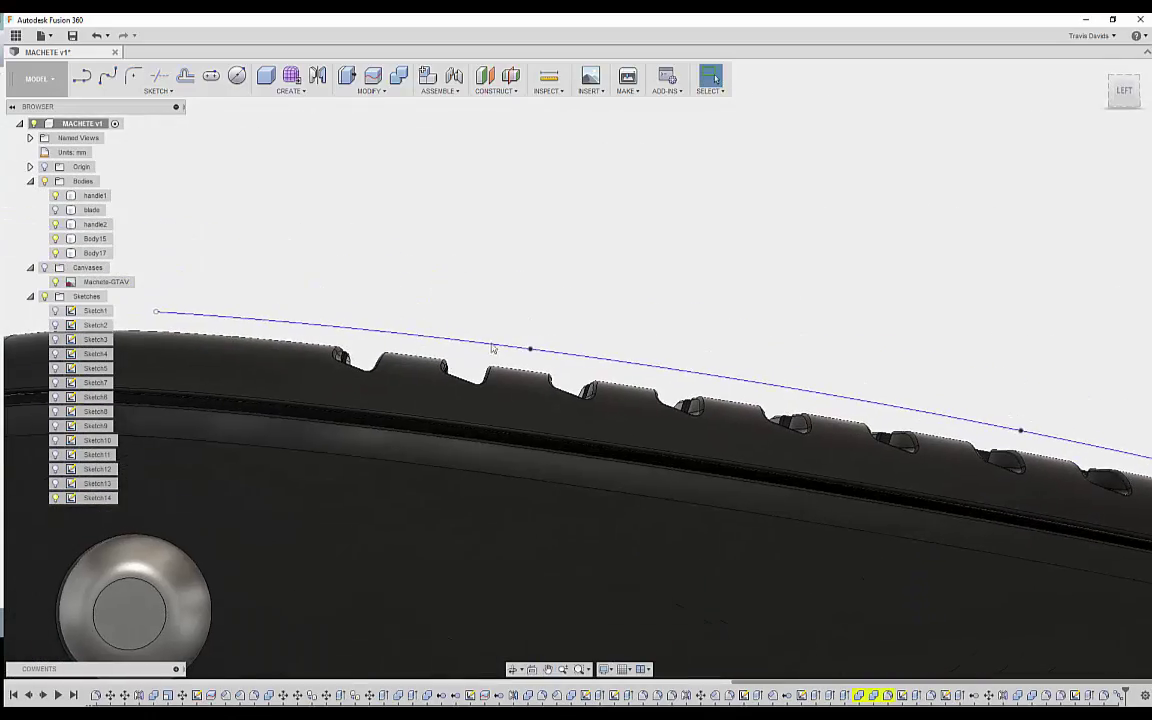
pyautogui.scroll(1, 493, 345)
pyautogui.scroll(-6, 494, 333)
pyautogui.moveTo(526, 316); pyautogui.dragTo(264, 294, button='middle')
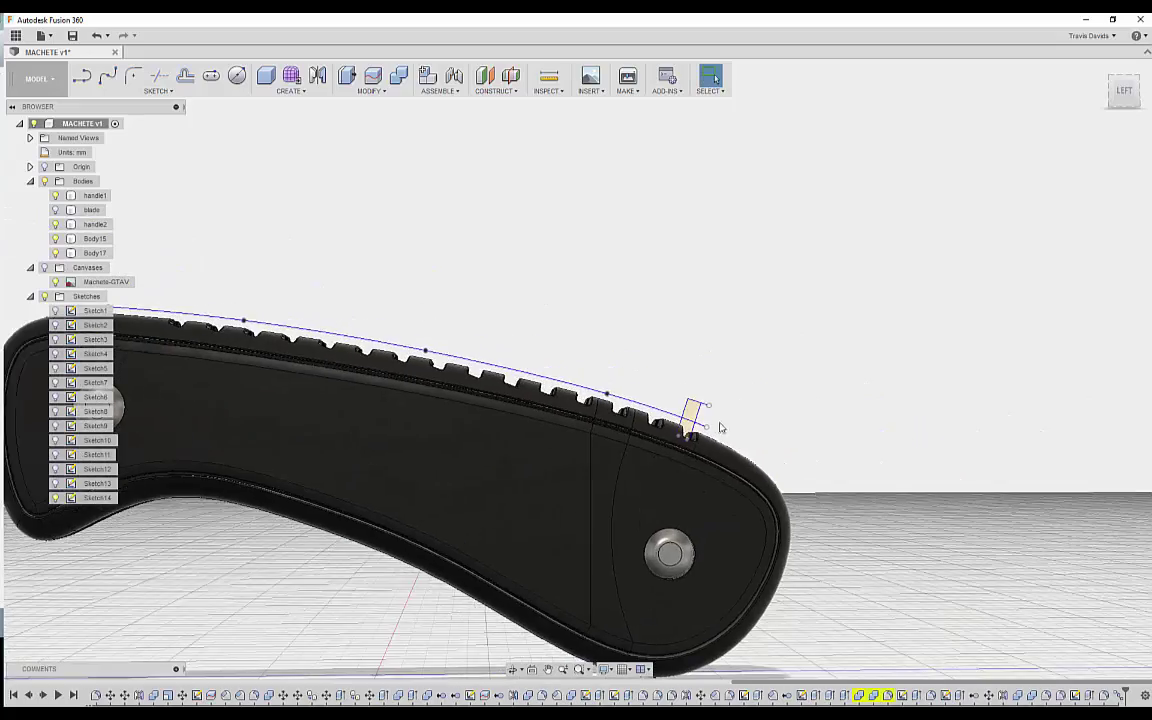
pyautogui.scroll(3, 720, 428)
pyautogui.scroll(-5, 617, 411)
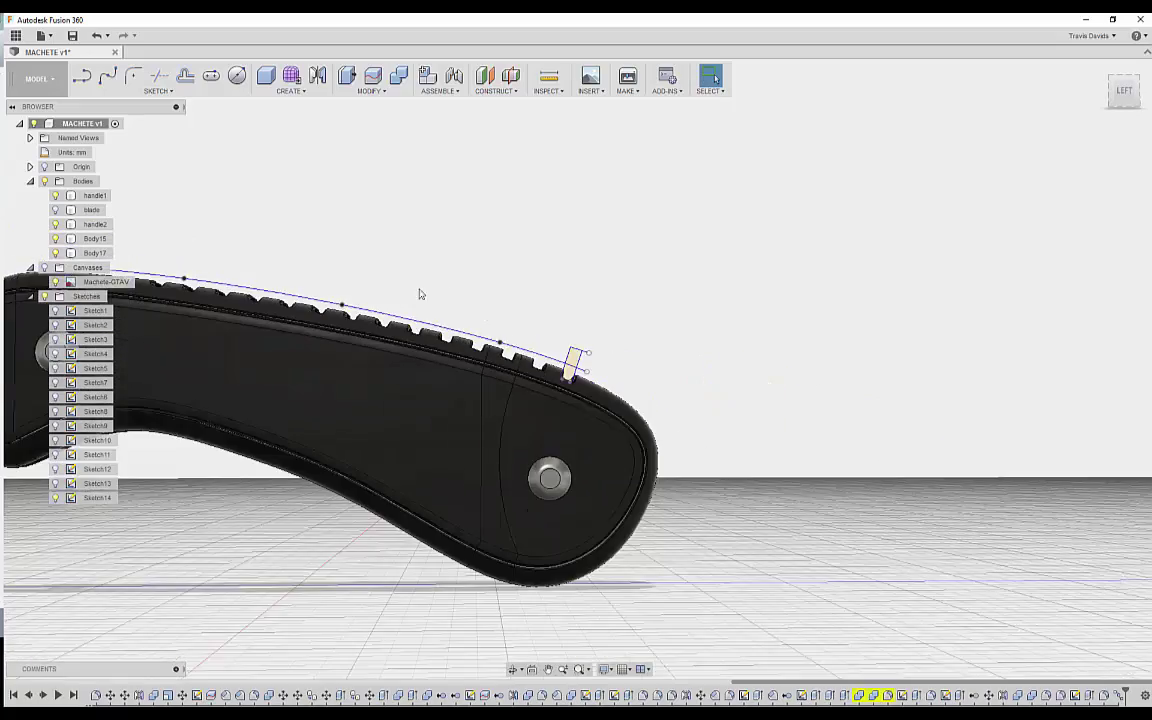
pyautogui.moveTo(420, 294); pyautogui.dragTo(288, 306, button='middle')
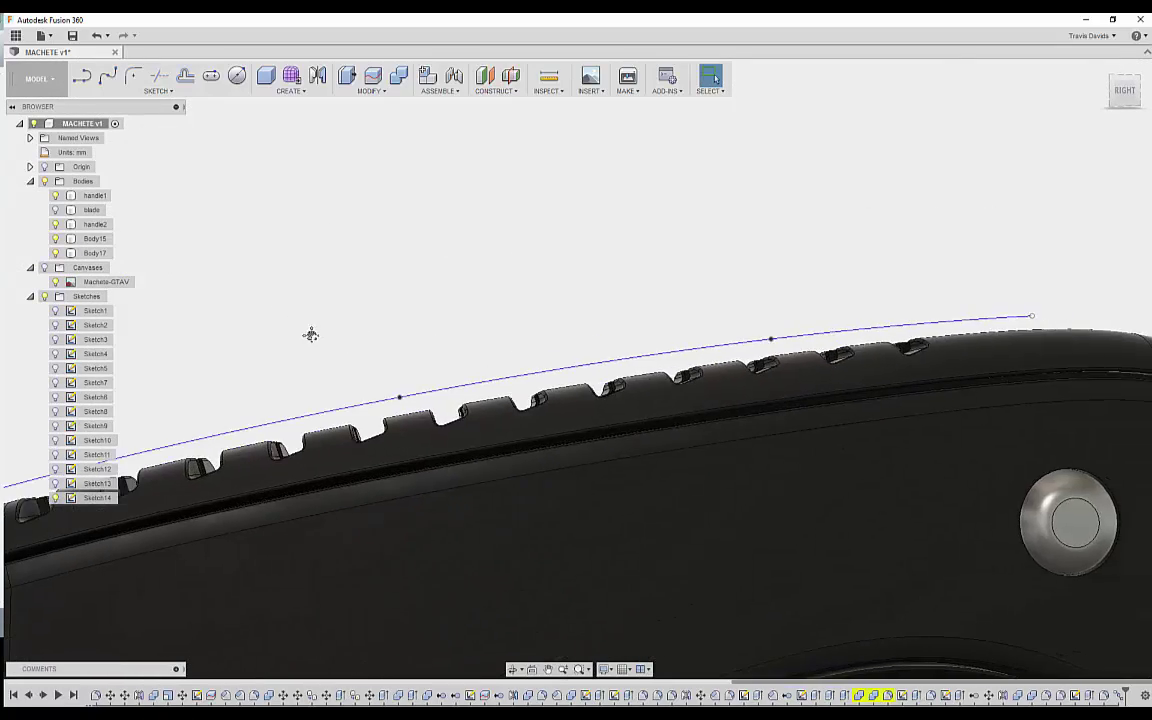
# Show the blade body with Sketch14 hidden, and switch to the Render workspace.
pyautogui.moveTo(311, 334); pyautogui.dragTo(236, 347, button='middle')
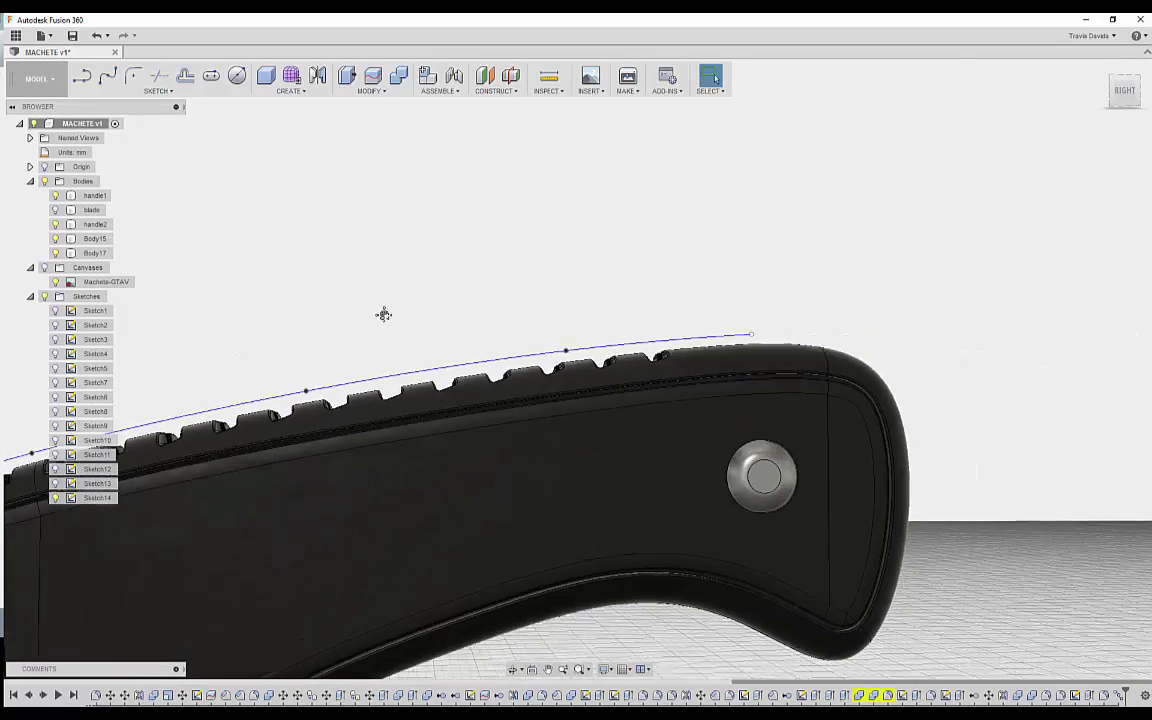
pyautogui.moveTo(384, 315); pyautogui.dragTo(635, 275, button='middle')
pyautogui.scroll(-3, 630, 278)
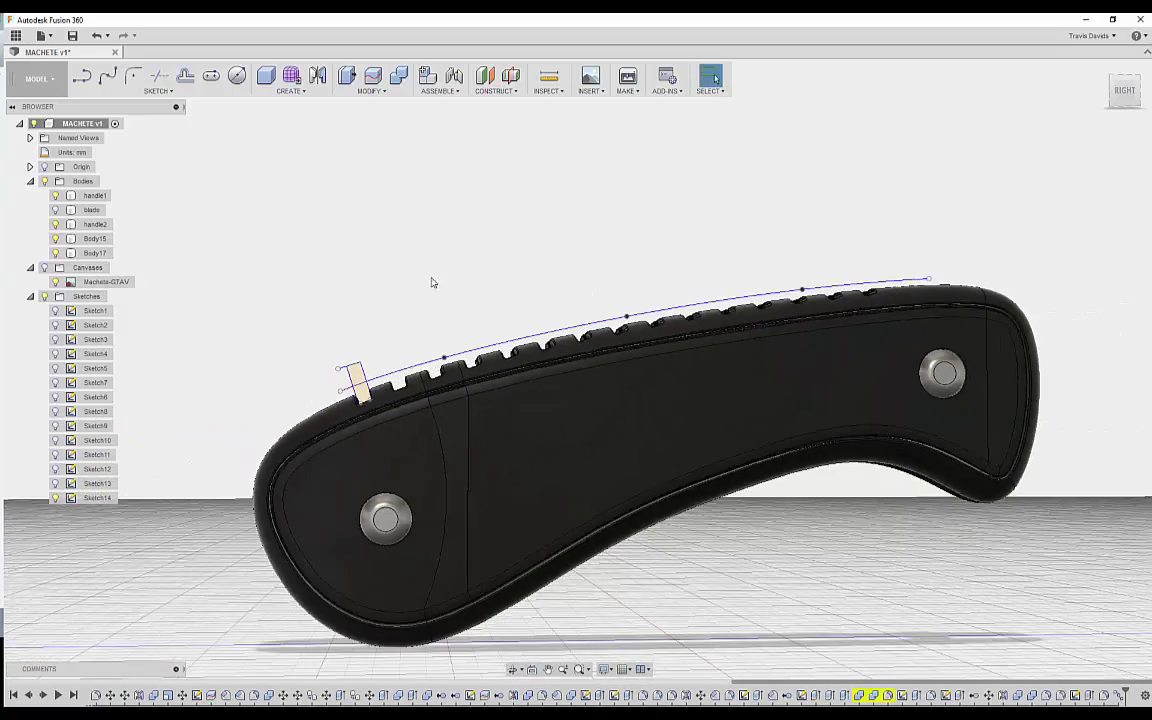
pyautogui.keyDown('shift'); pyautogui.moveTo(432, 283); pyautogui.dragTo(48, 267, button='middle'); pyautogui.keyUp('shift')
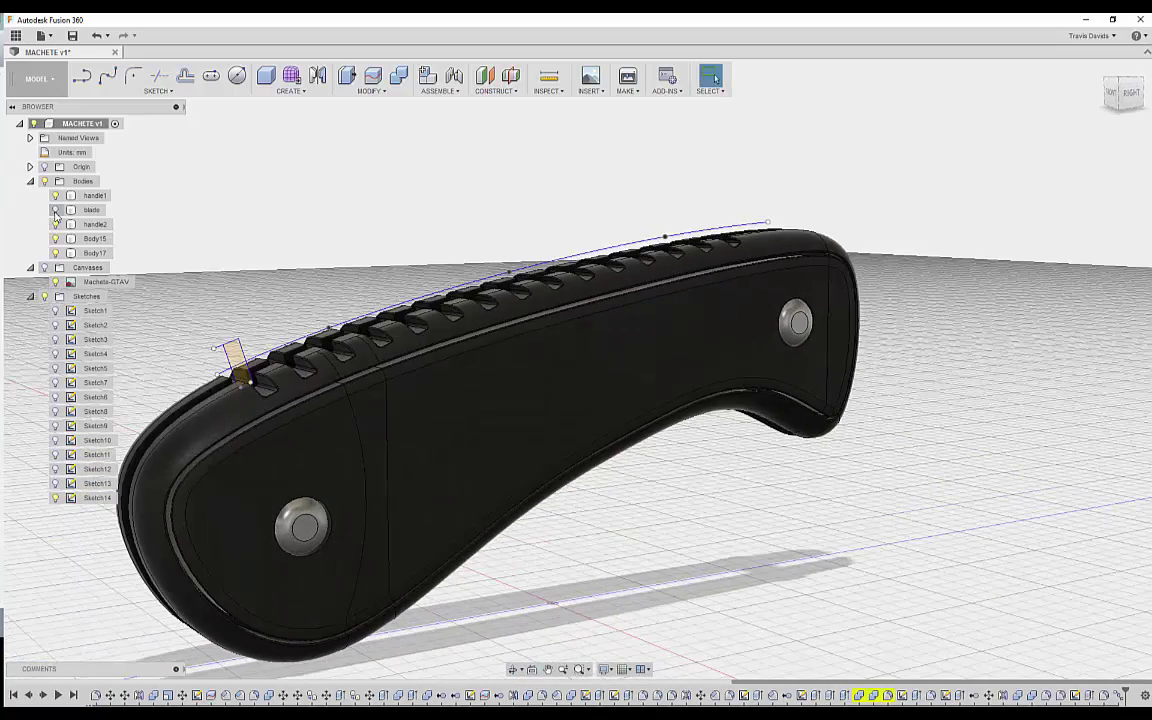
pyautogui.keyDown('shift'); pyautogui.moveTo(56, 212); pyautogui.dragTo(409, 242, button='middle'); pyautogui.keyUp('shift')
pyautogui.scroll(-3, 409, 242)
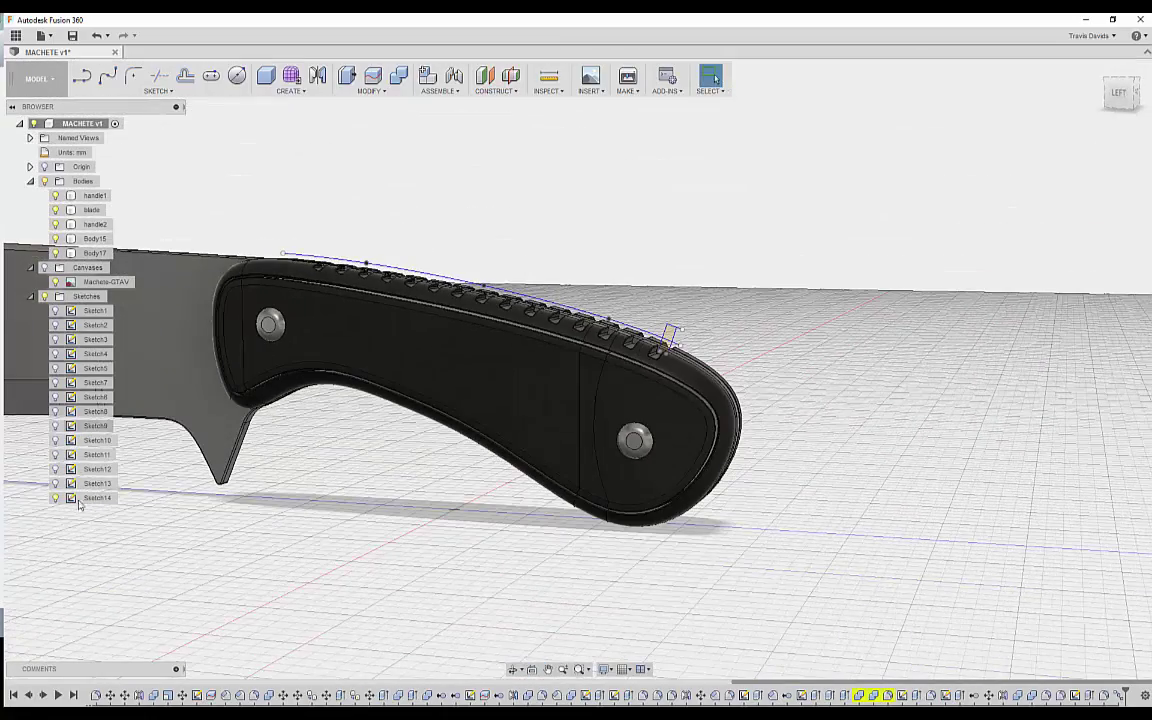
pyautogui.keyDown('shift'); pyautogui.moveTo(57, 505); pyautogui.dragTo(185, 150, button='middle'); pyautogui.keyUp('shift')
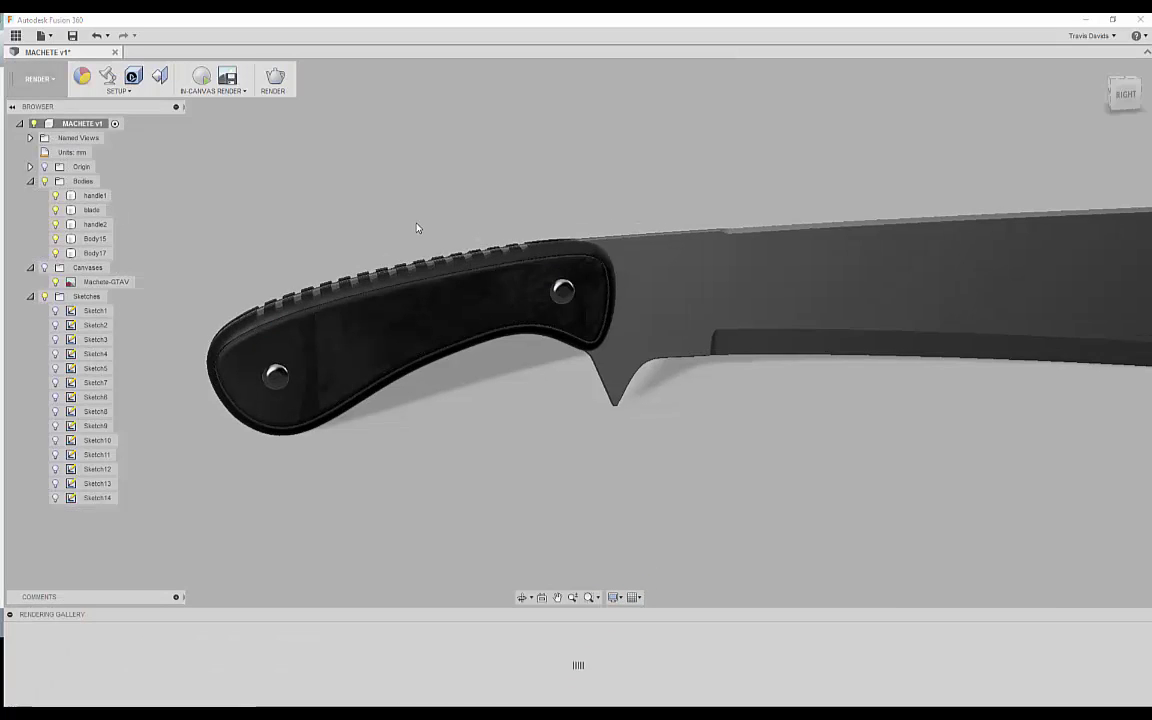
# Examine the machete's rendered appearance, from the notches along the handle's upper edge to the full length of the blade.
pyautogui.keyDown('shift'); pyautogui.moveTo(417, 229); pyautogui.dragTo(395, 210, button='middle'); pyautogui.keyUp('shift')
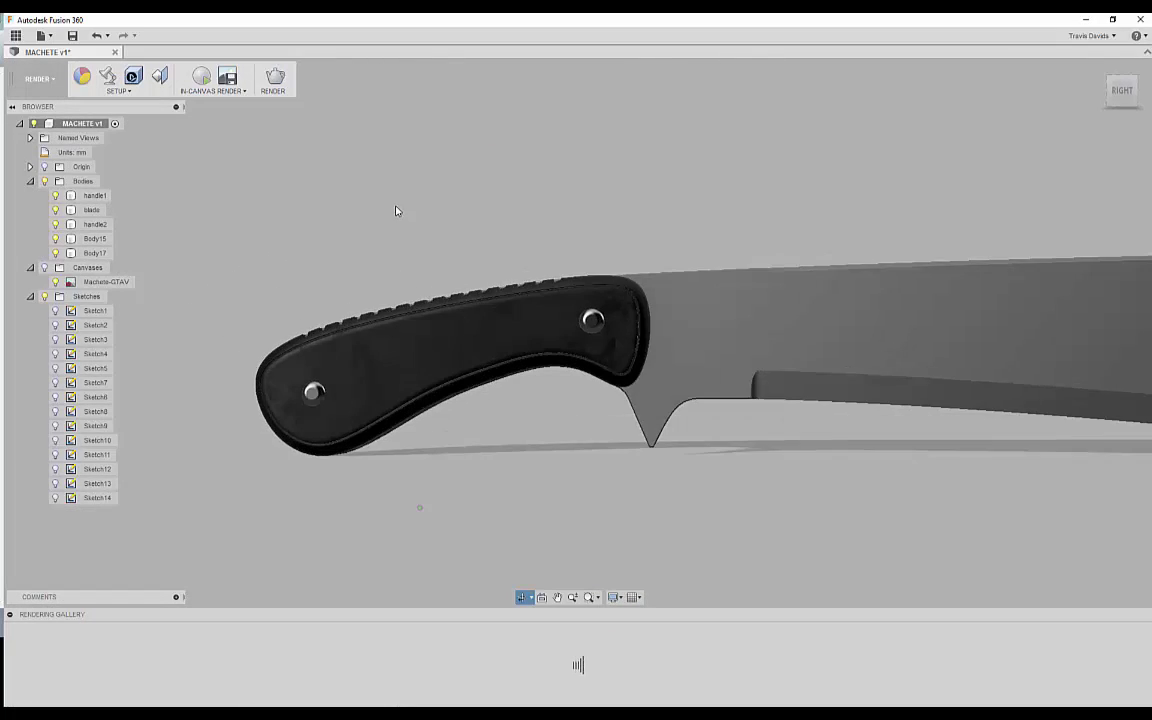
pyautogui.scroll(8, 386, 288)
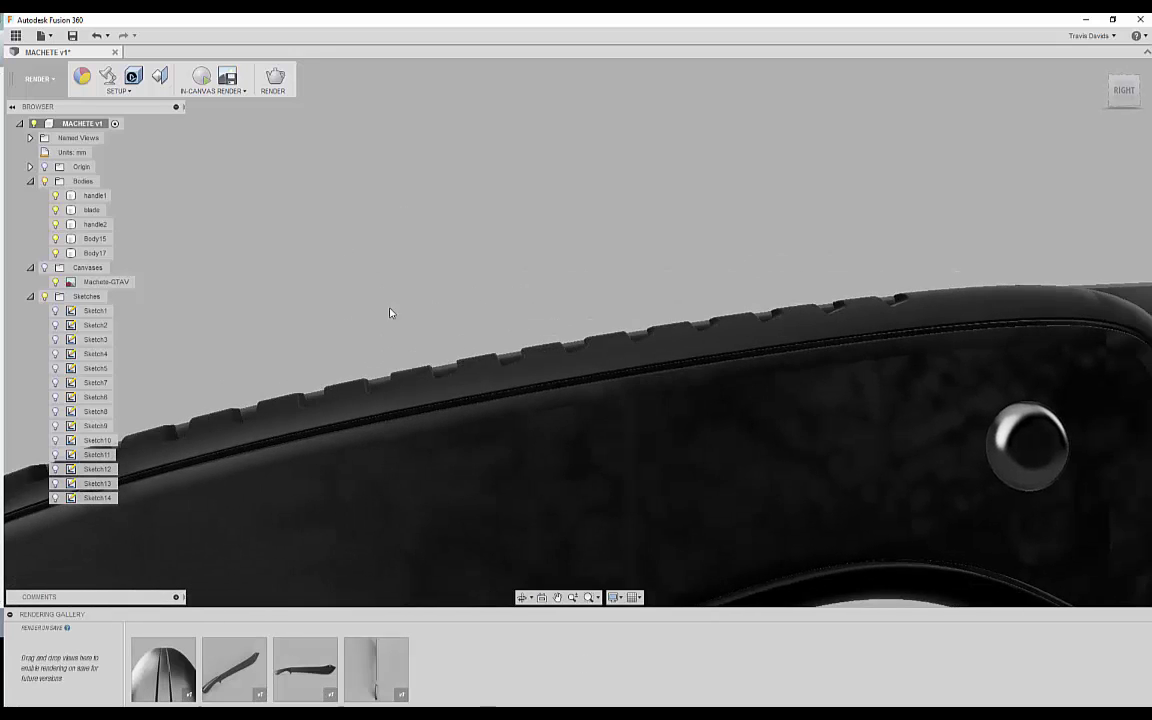
pyautogui.moveTo(390, 313); pyautogui.dragTo(648, 221, button='middle')
pyautogui.scroll(-3, 533, 235)
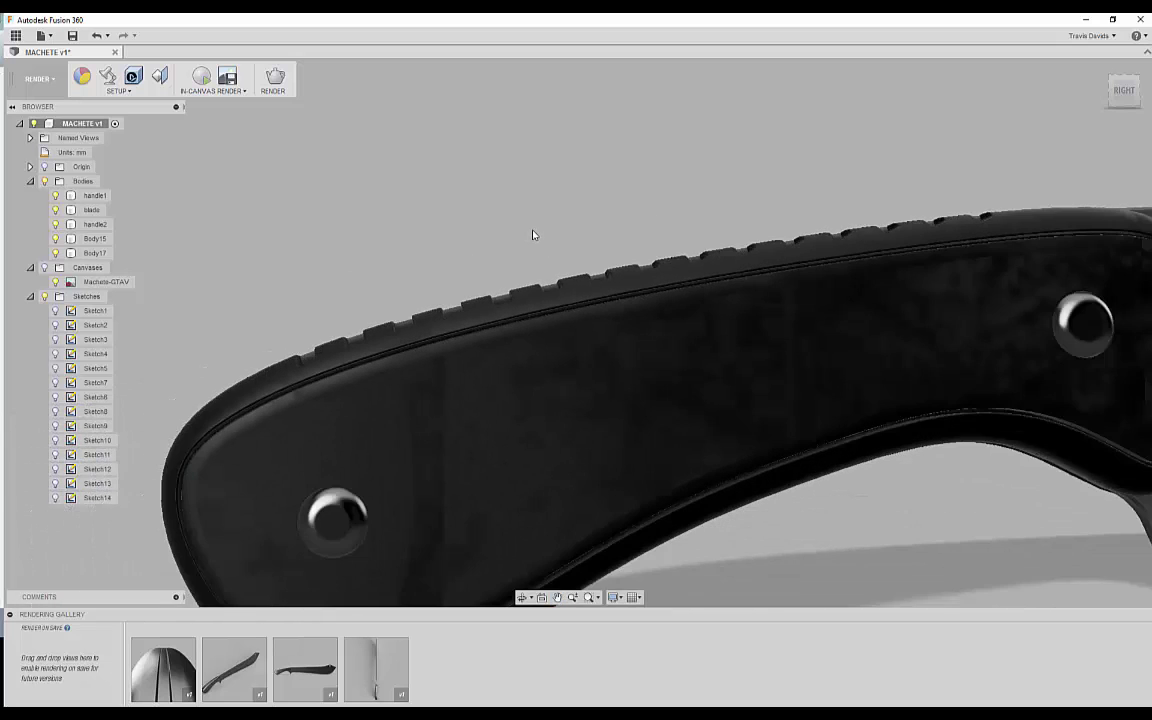
pyautogui.scroll(-5, 567, 222)
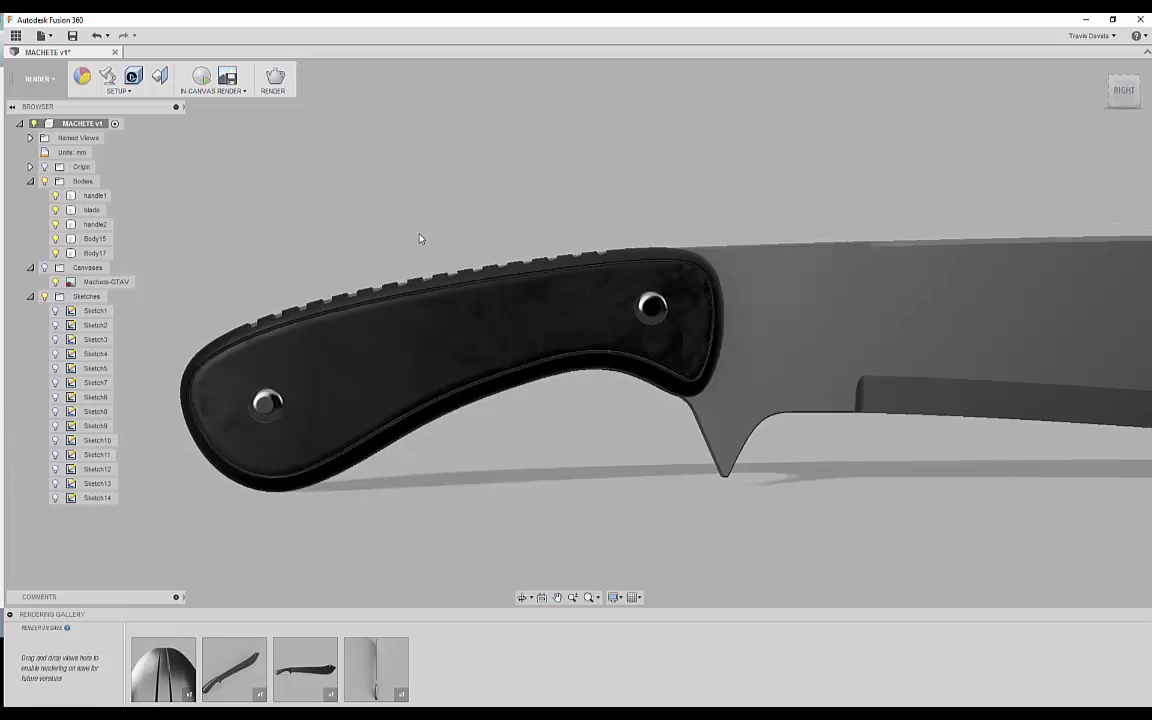
pyautogui.keyDown('shift'); pyautogui.moveTo(482, 228); pyautogui.dragTo(452, 303, button='middle'); pyautogui.keyUp('shift')
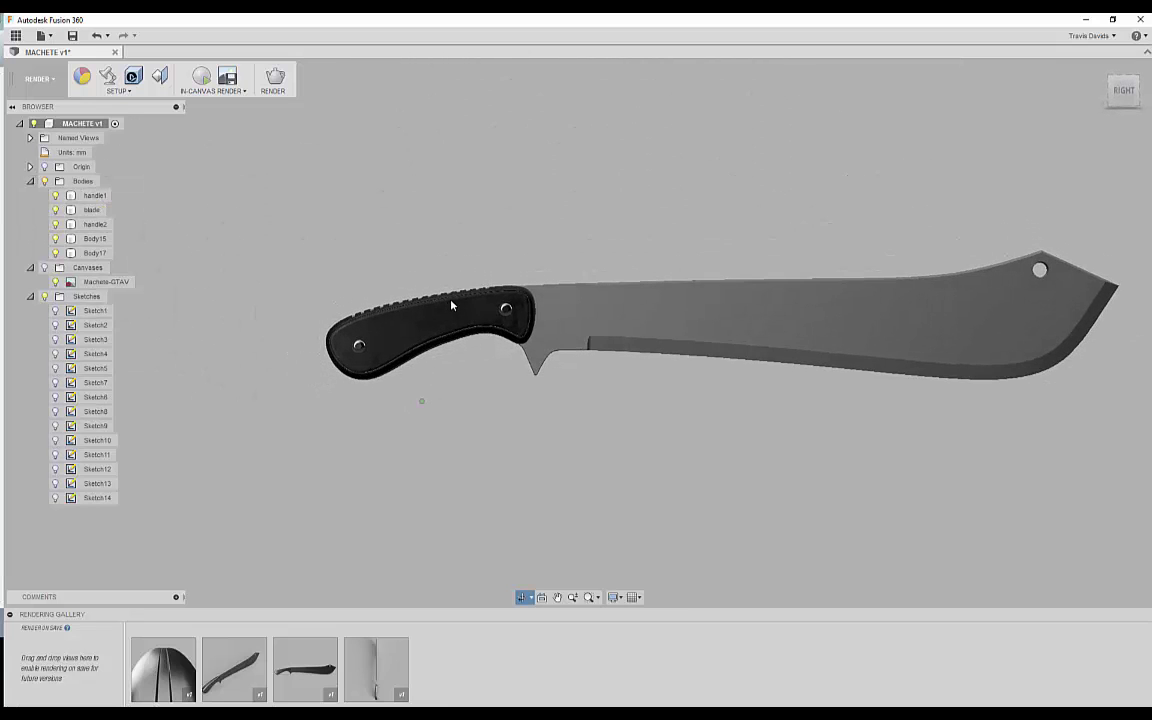
pyautogui.moveTo(538, 386)
pyautogui.keyDown('shift'); pyautogui.mouseDown(button='middle')
pyautogui.moveTo(471, 432)
pyautogui.moveTo(494, 385)
pyautogui.moveTo(530, 396)
pyautogui.moveTo(476, 342)
pyautogui.moveTo(545, 393)
pyautogui.moveTo(533, 401)
pyautogui.moveTo(548, 383)
pyautogui.moveTo(586, 388)
pyautogui.moveTo(527, 383)
pyautogui.moveTo(407, 425)
pyautogui.moveTo(420, 420)
pyautogui.mouseUp(button='middle'); pyautogui.keyUp('shift')
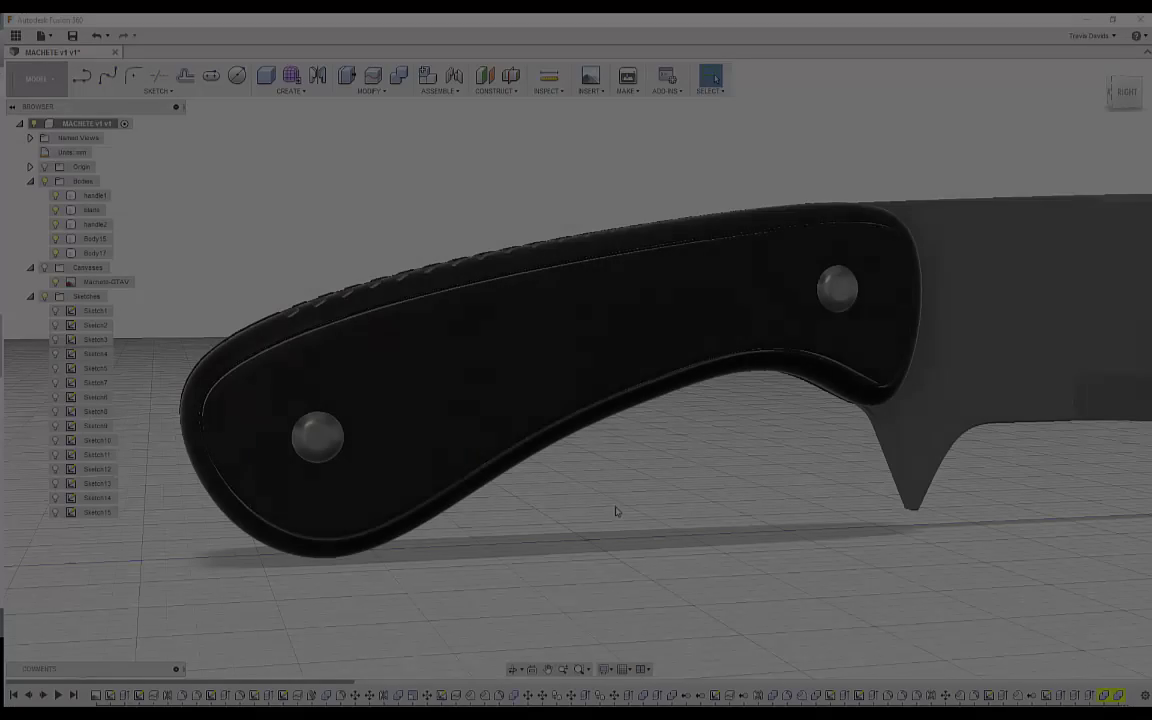
# Examine the shallower notches on the handle's upper edge up close in the MACHETE v1 v1 document.
pyautogui.scroll(3, 260, 257)
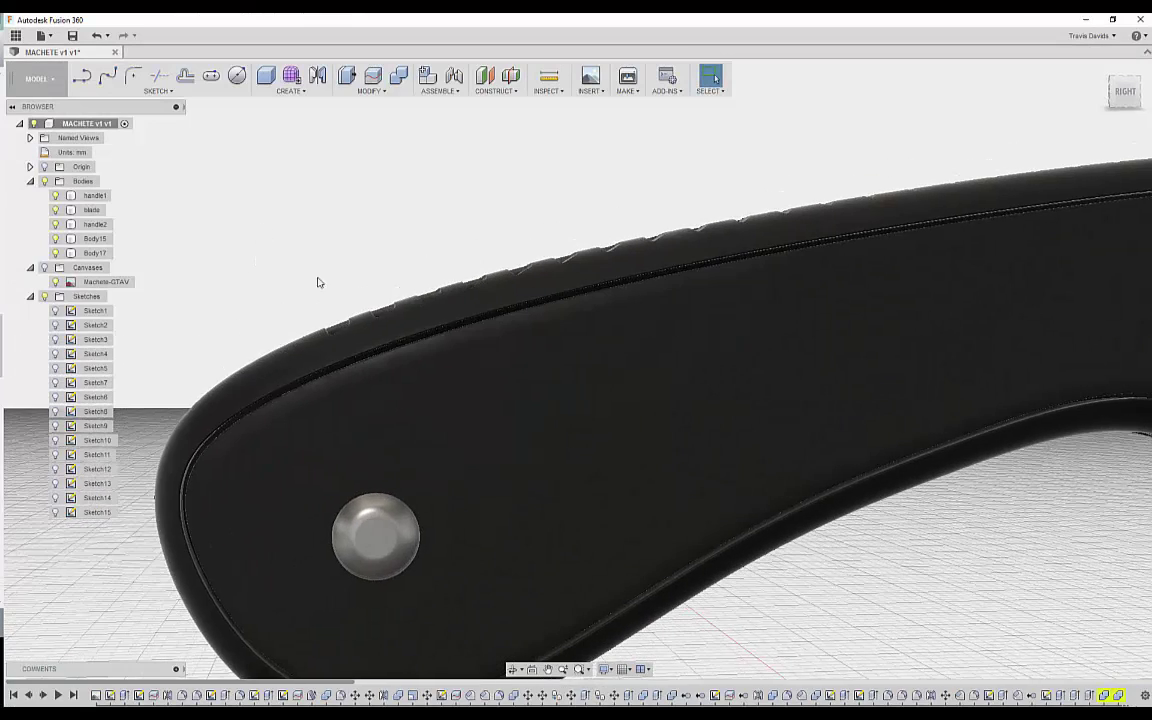
pyautogui.scroll(2, 335, 322)
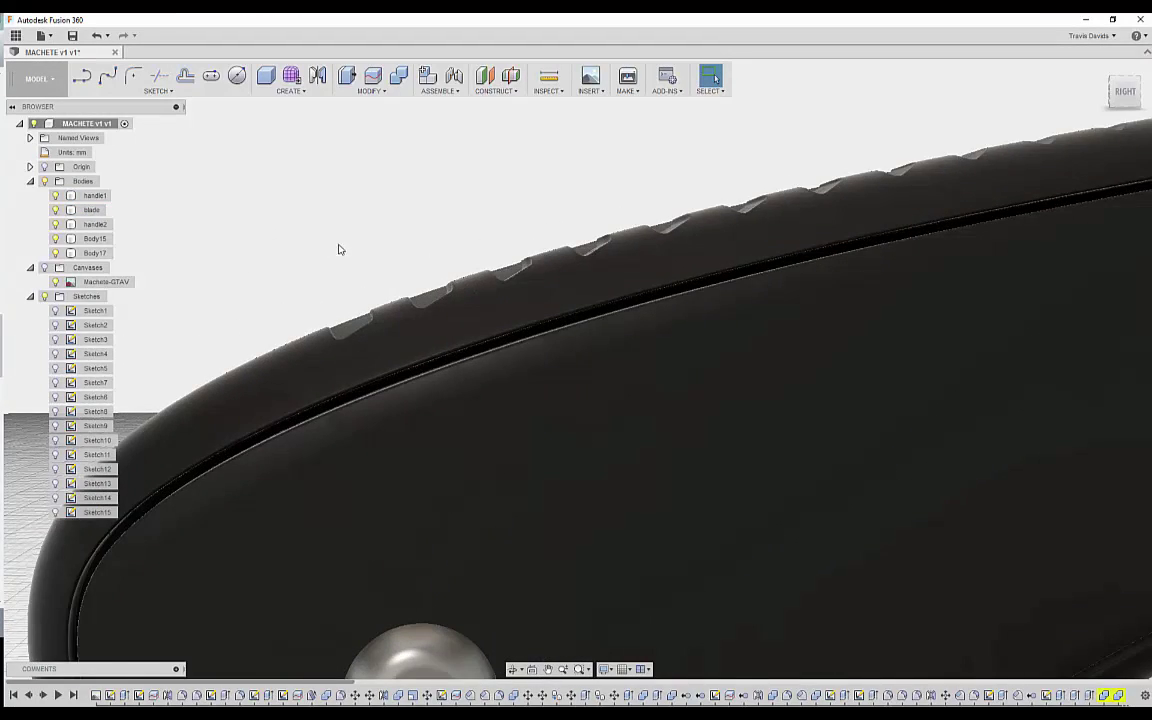
pyautogui.keyDown('shift'); pyautogui.moveTo(338, 249); pyautogui.dragTo(400, 255, button='middle'); pyautogui.keyUp('shift')
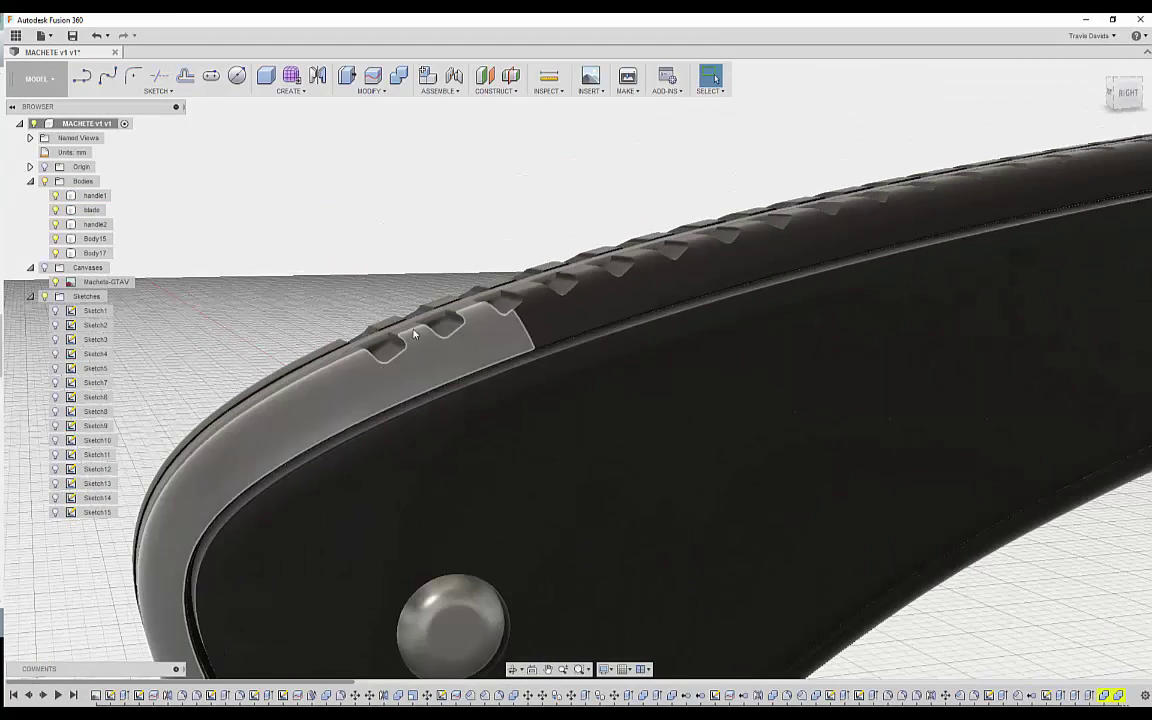
pyautogui.keyDown('shift'); pyautogui.moveTo(414, 333); pyautogui.dragTo(311, 321, button='middle'); pyautogui.keyUp('shift')
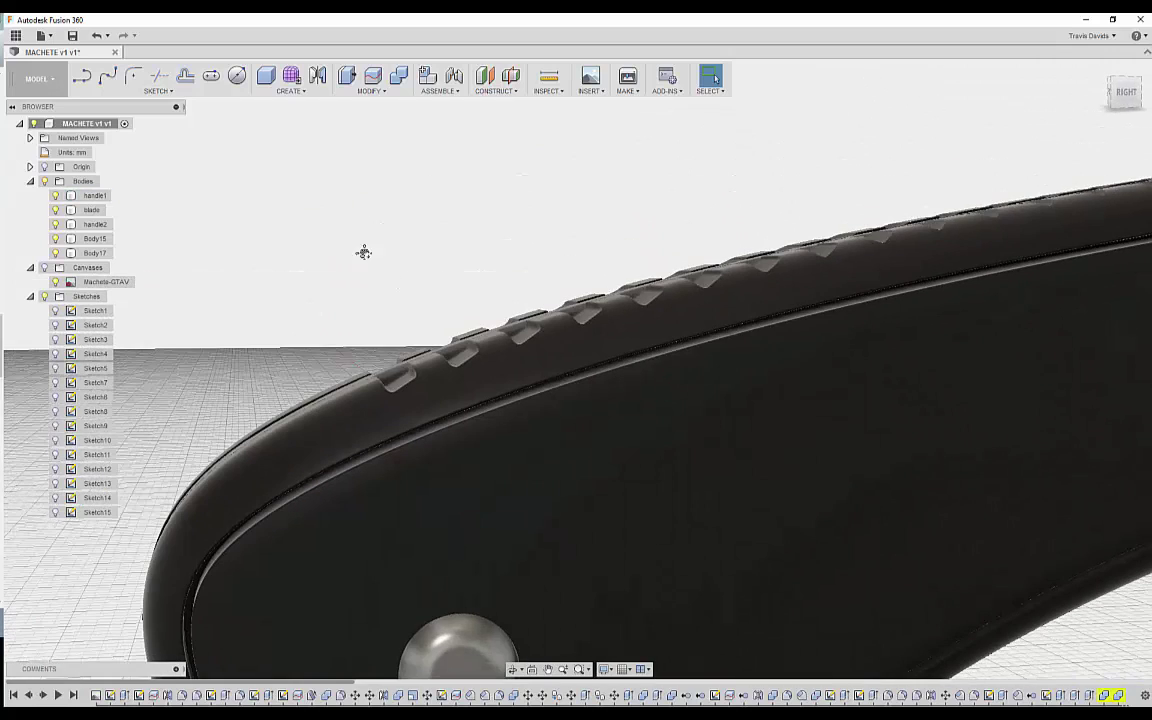
pyautogui.keyDown('shift'); pyautogui.moveTo(364, 252); pyautogui.dragTo(549, 402, button='middle'); pyautogui.keyUp('shift')
pyautogui.scroll(-5, 1091, 696)
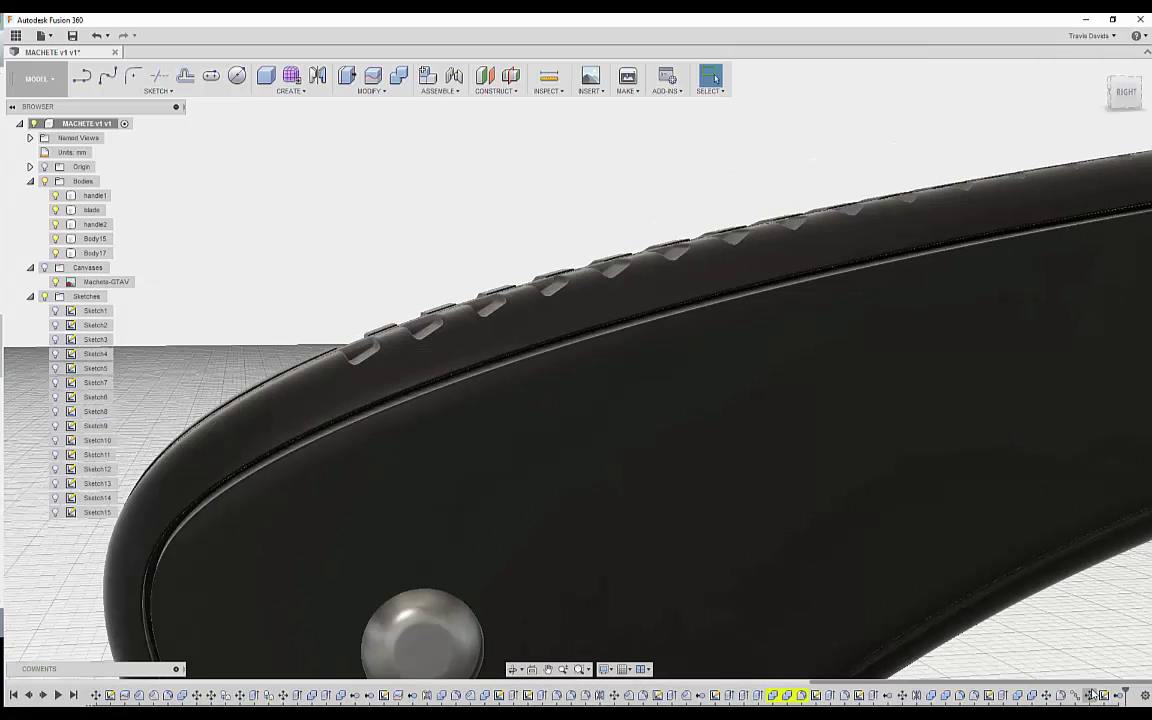
# Open Sketch15 for editing and display Sketch14 in its place to examine the notch profile and its path spline.
pyautogui.doubleClick(1104, 695)
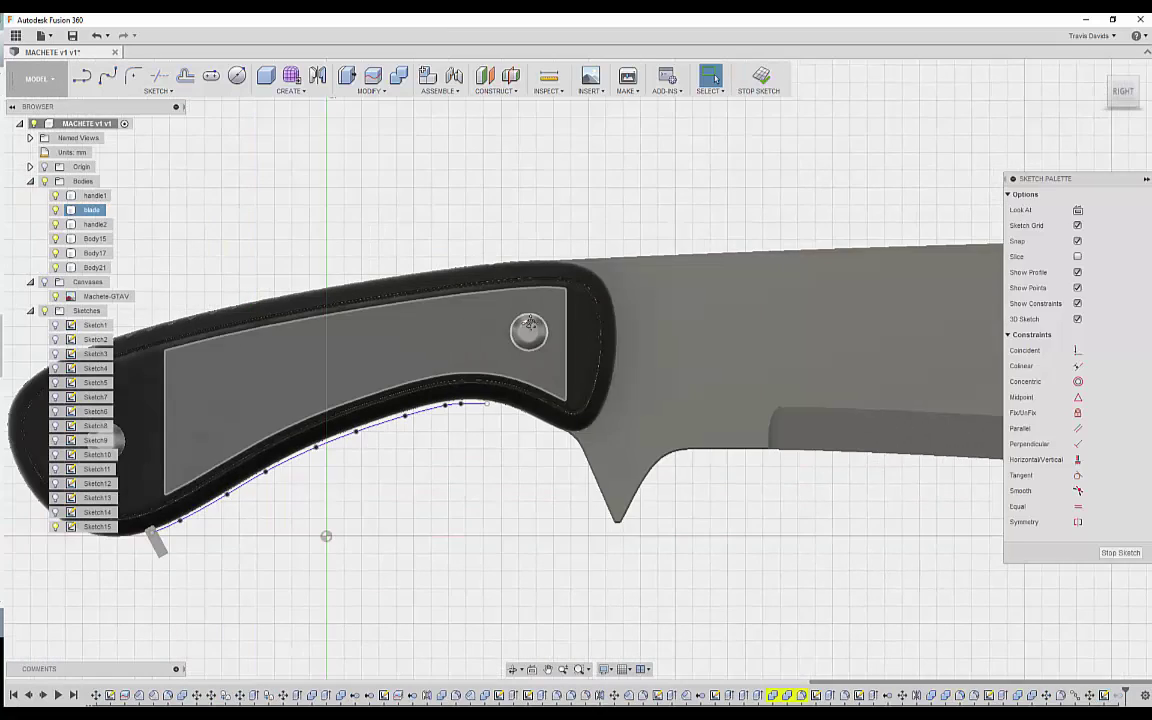
pyautogui.moveTo(529, 323); pyautogui.dragTo(802, 327, button='middle')
pyautogui.scroll(7, 361, 346)
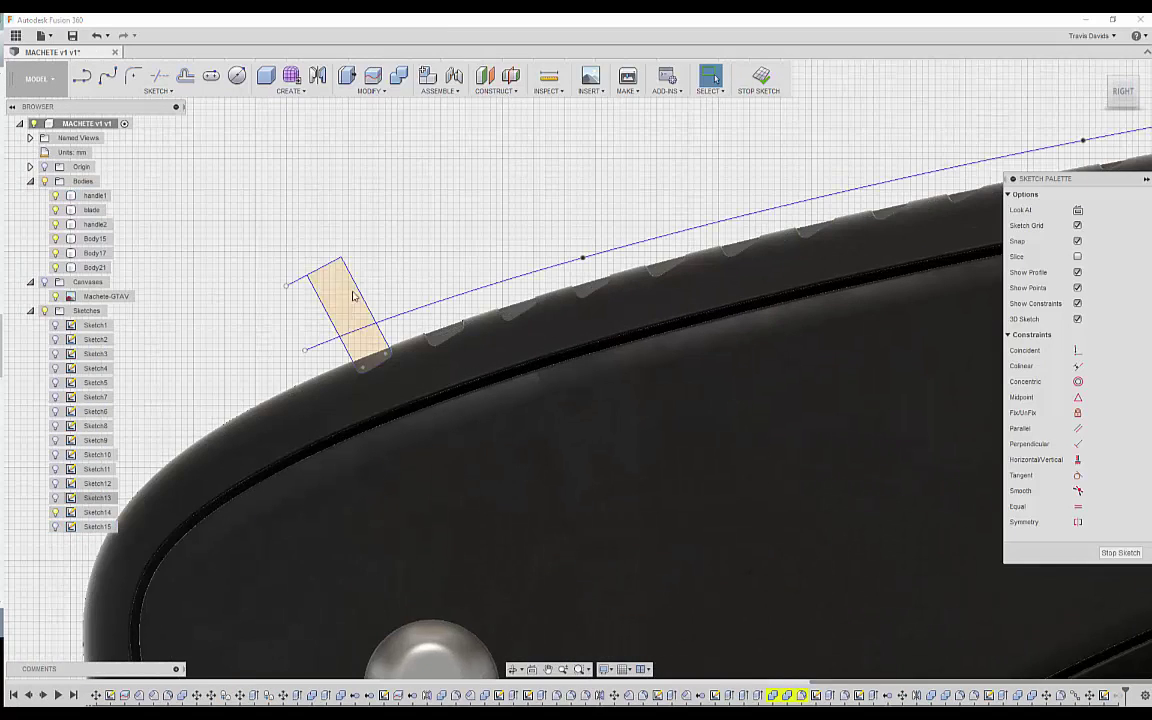
pyautogui.moveTo(352, 295); pyautogui.dragTo(229, 347, button='middle')
pyautogui.scroll(-6, 733, 222)
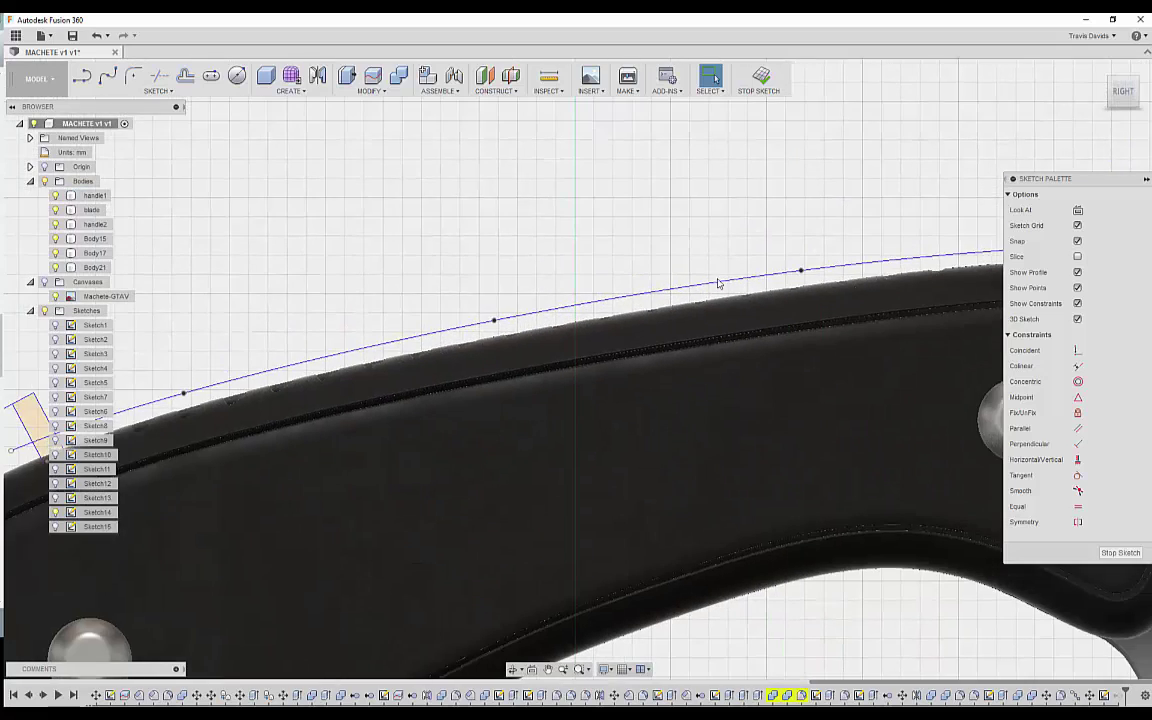
pyautogui.scroll(4, 425, 245)
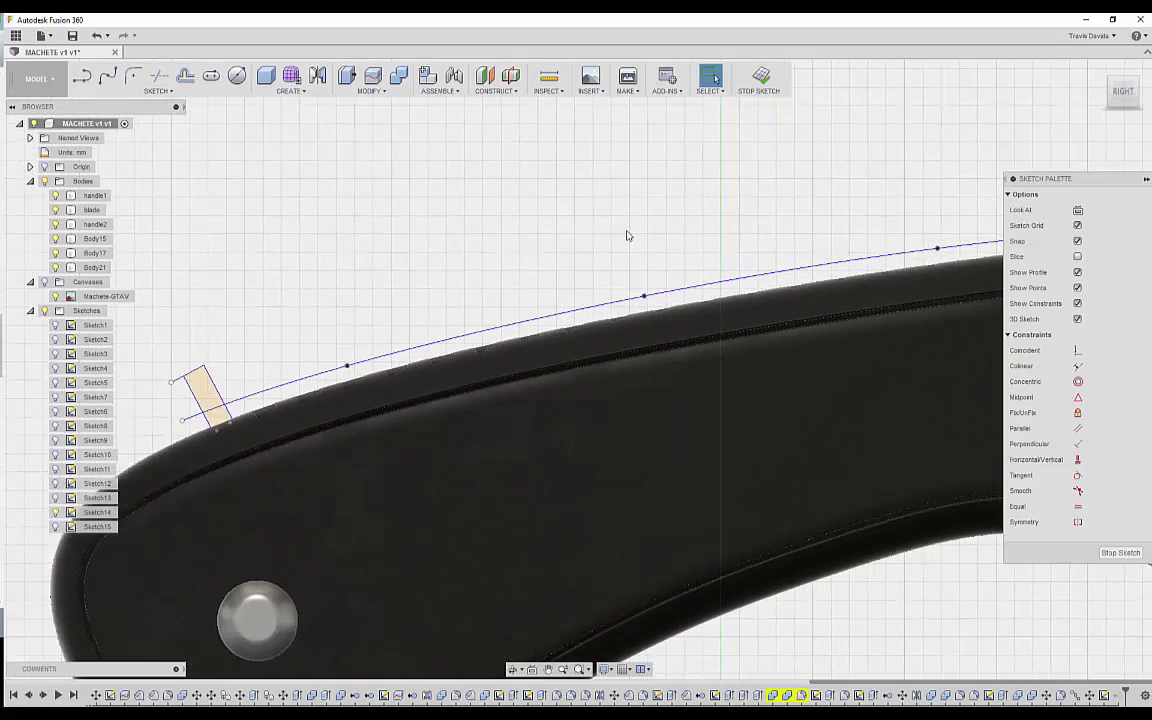
pyautogui.scroll(5, 454, 341)
pyautogui.scroll(3, 348, 355)
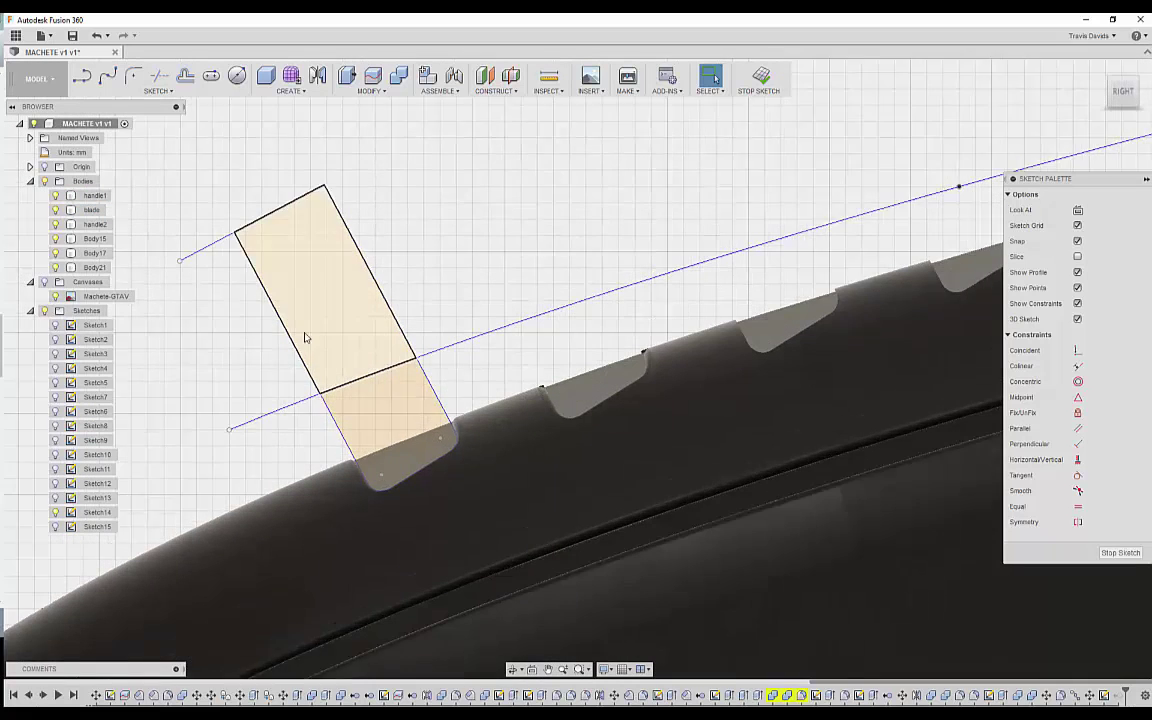
# Inspect the two regions of the notch profile, finish the sketch and hide Sketch14.
pyautogui.click(342, 319)
pyautogui.click(391, 432)
pyautogui.click(344, 340)
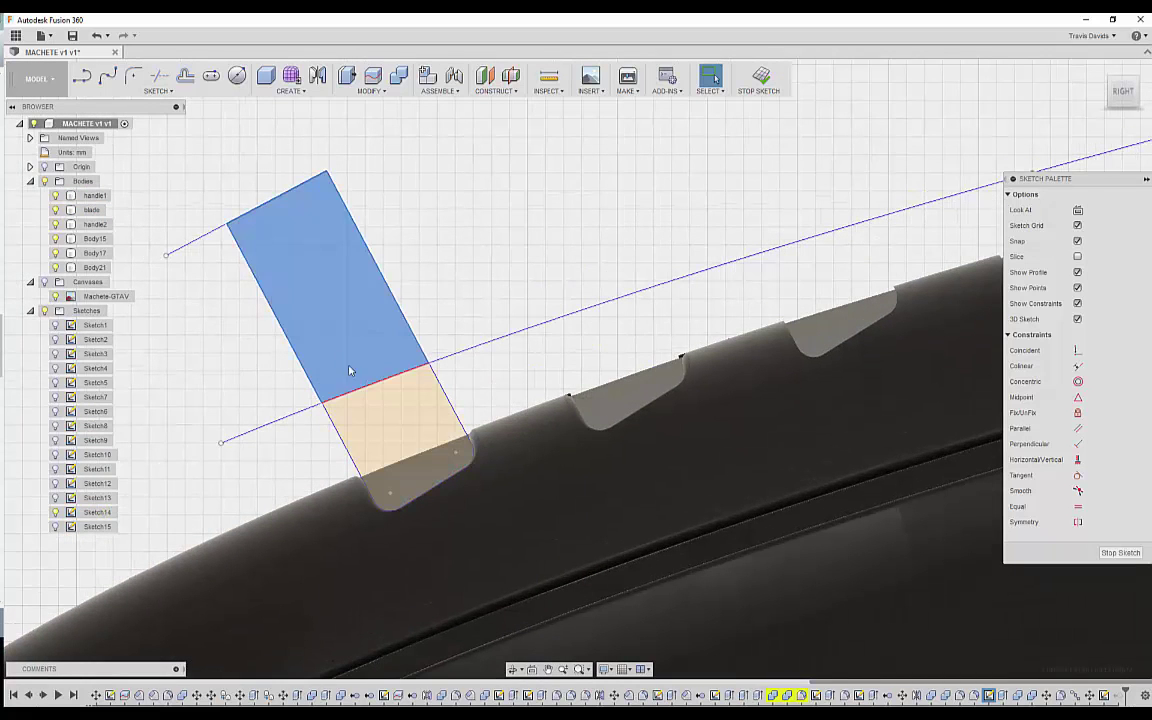
pyautogui.click(386, 421)
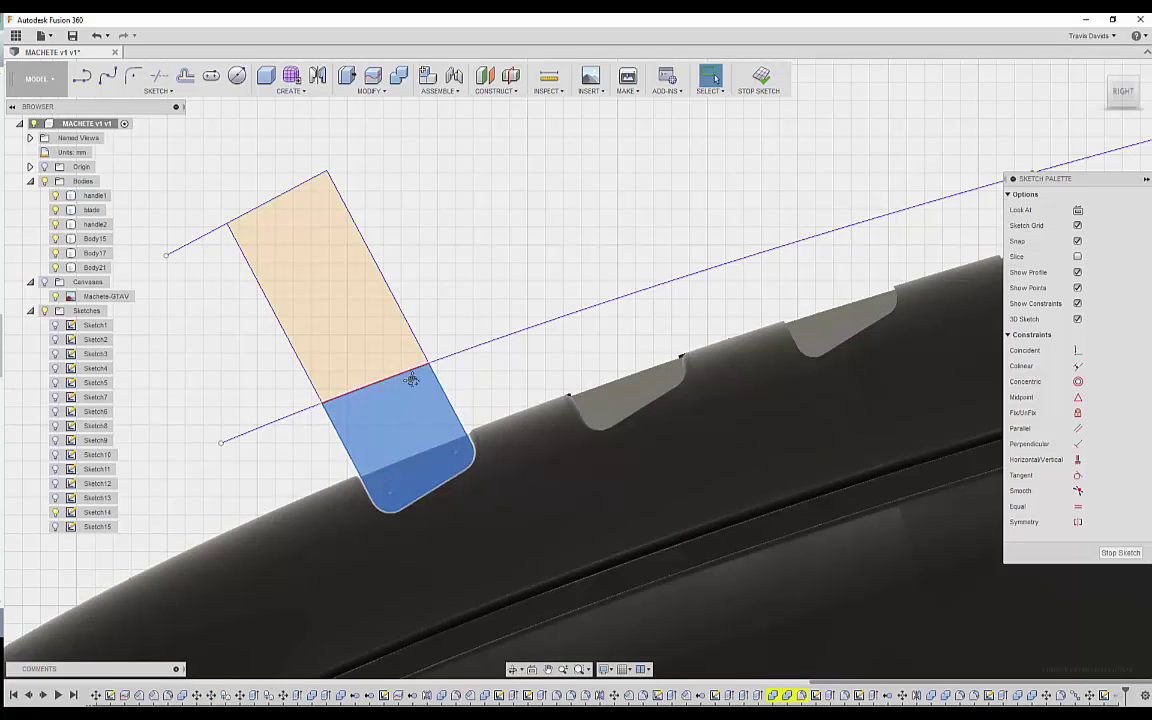
pyautogui.scroll(-5, 411, 379)
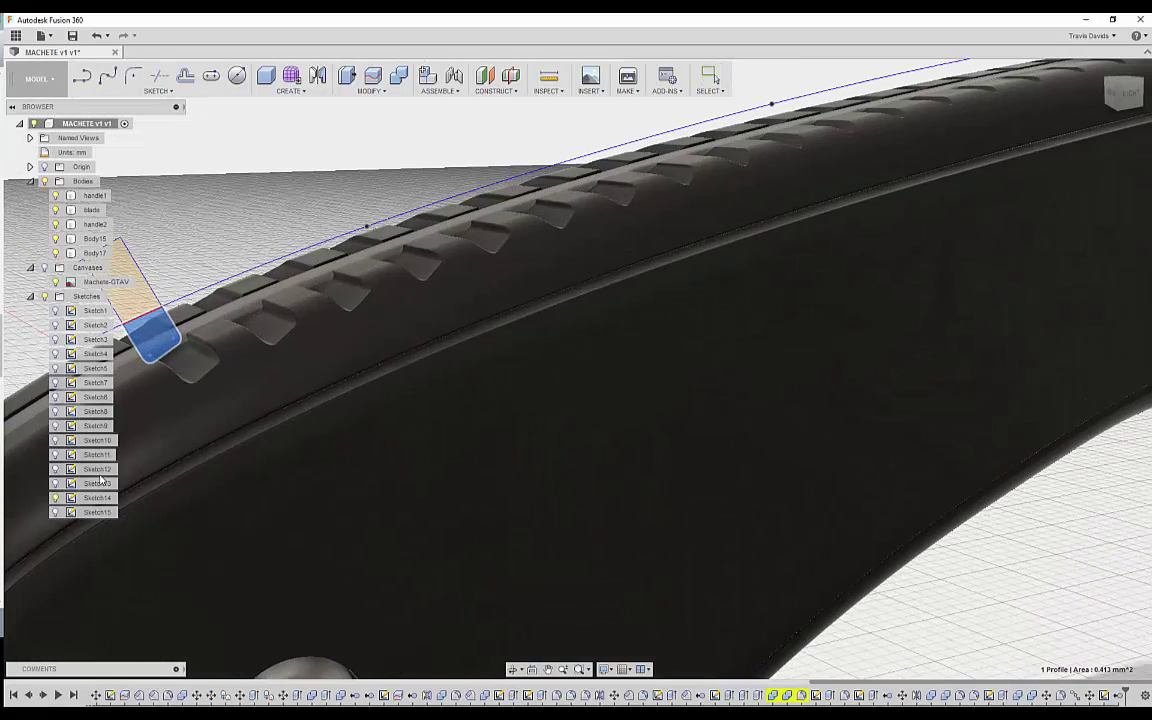
pyautogui.click(54, 499)
# Examine the notches on both handle halves from either side, up close and with the whole handle in view.
pyautogui.moveTo(312, 252)
pyautogui.keyDown('shift'); pyautogui.mouseDown(button='middle')
pyautogui.moveTo(416, 270)
pyautogui.moveTo(411, 244)
pyautogui.moveTo(599, 188)
pyautogui.moveTo(709, 273)
pyautogui.moveTo(463, 396)
pyautogui.mouseUp(button='middle'); pyautogui.keyUp('shift')
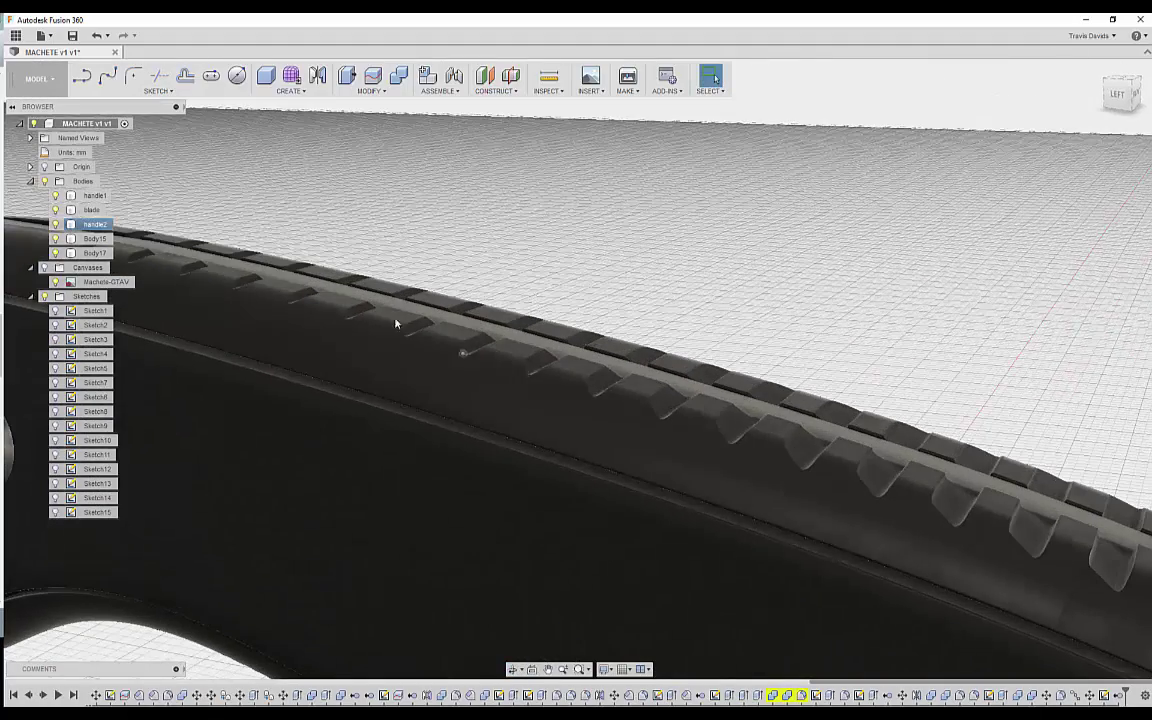
pyautogui.keyDown('shift'); pyautogui.moveTo(395, 323); pyautogui.dragTo(643, 322, button='middle'); pyautogui.keyUp('shift')
pyautogui.keyDown('shift'); pyautogui.moveTo(570, 227); pyautogui.dragTo(340, 235, button='middle'); pyautogui.keyUp('shift')
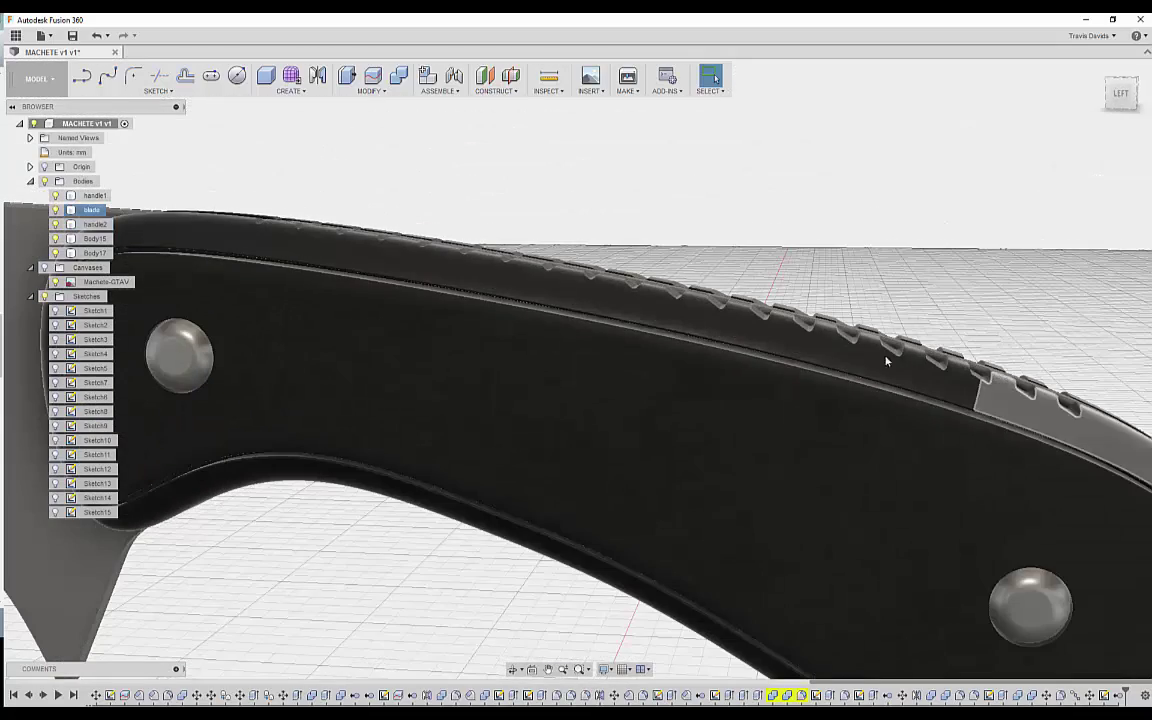
pyautogui.scroll(-3, 560, 229)
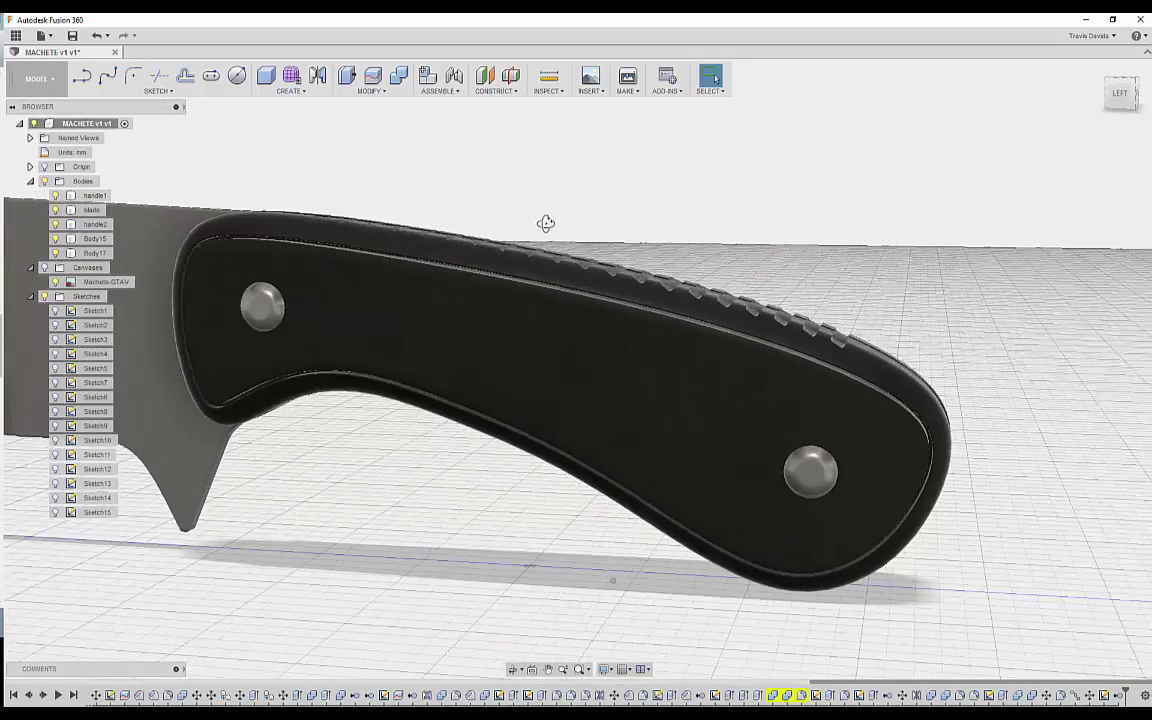
pyautogui.keyDown('shift'); pyautogui.moveTo(545, 223); pyautogui.dragTo(394, 286, button='middle'); pyautogui.keyUp('shift')
pyautogui.keyDown('shift'); pyautogui.moveTo(338, 253); pyautogui.dragTo(371, 305, button='middle'); pyautogui.keyUp('shift')
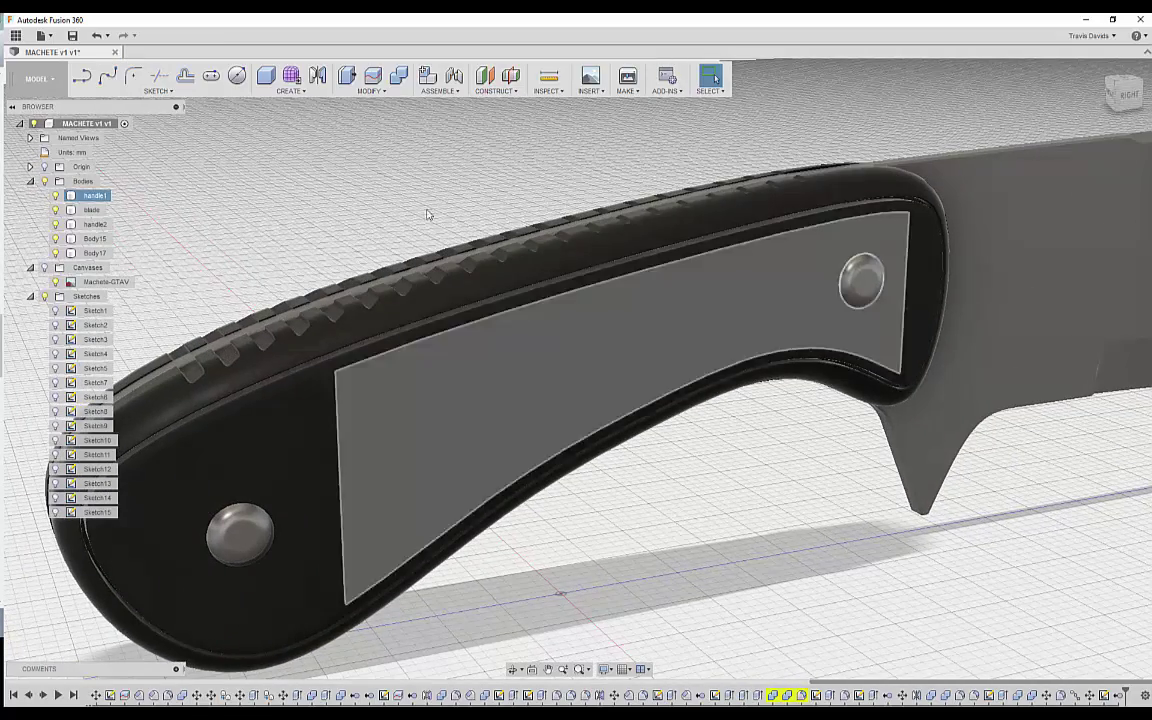
pyautogui.keyDown('shift'); pyautogui.moveTo(681, 520); pyautogui.dragTo(655, 438, button='middle'); pyautogui.keyUp('shift')
pyautogui.scroll(4, 250, 358)
pyautogui.keyDown('shift'); pyautogui.moveTo(151, 216); pyautogui.dragTo(349, 373, button='middle'); pyautogui.keyUp('shift')
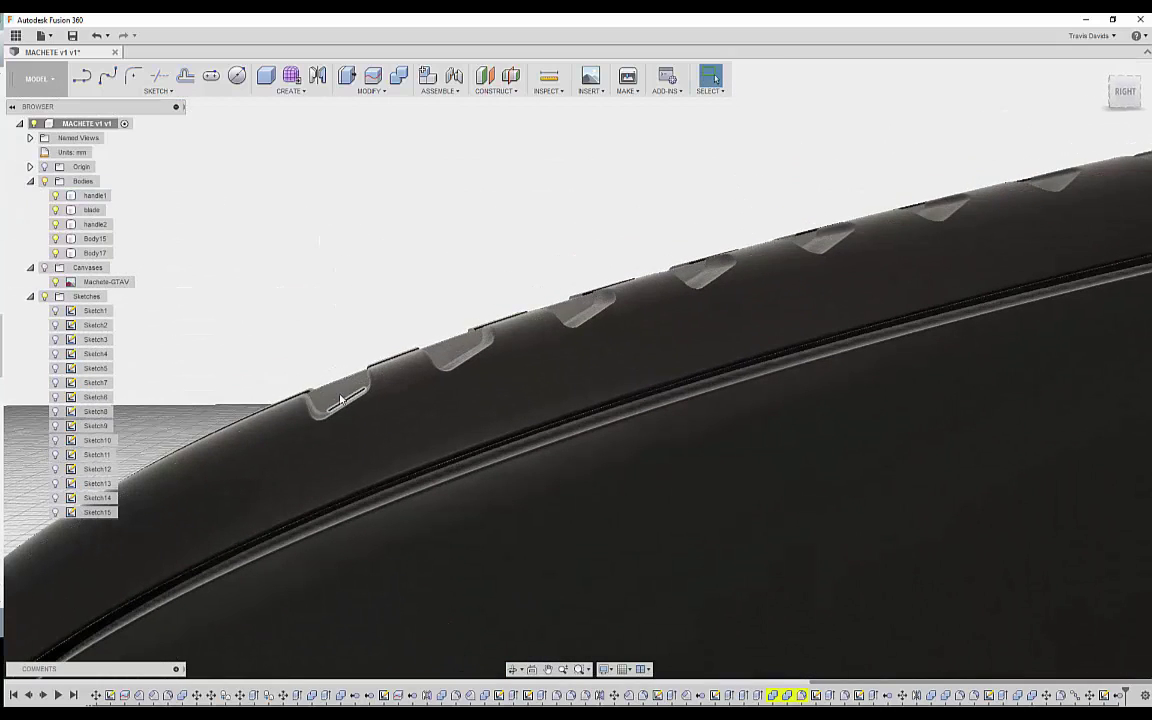
pyautogui.click(342, 299)
pyautogui.scroll(-2, 341, 299)
pyautogui.keyDown('shift'); pyautogui.moveTo(333, 272); pyautogui.dragTo(318, 288, button='middle'); pyautogui.keyUp('shift')
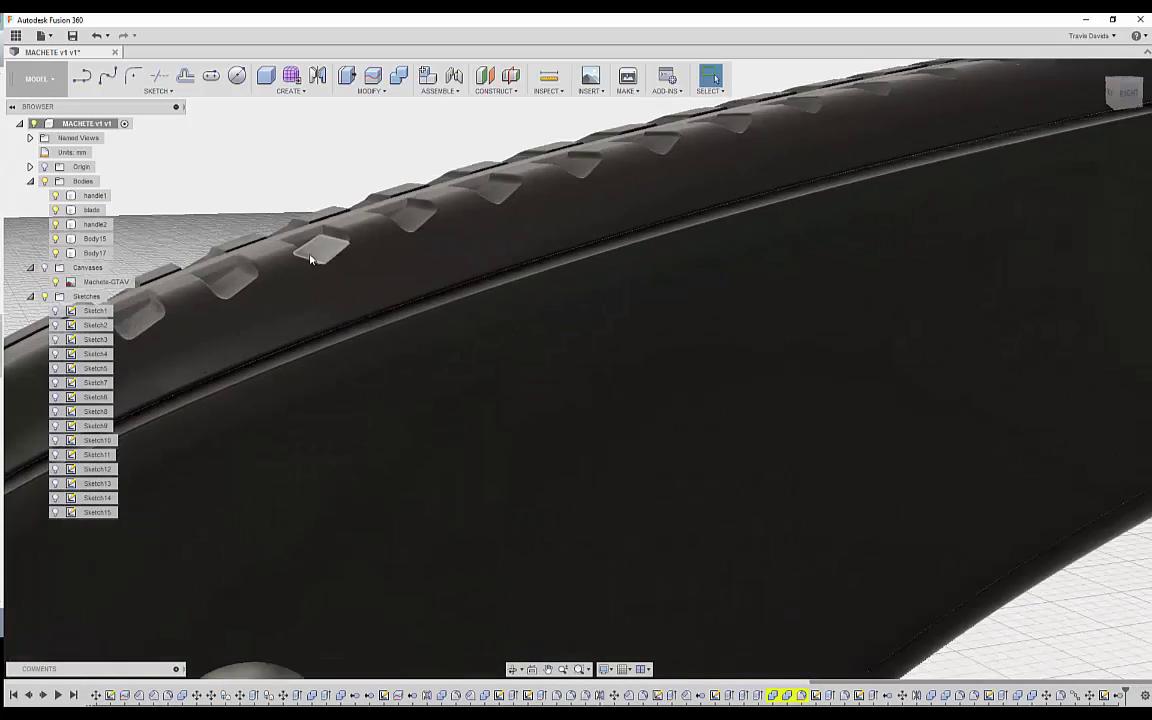
pyautogui.scroll(-7, 308, 240)
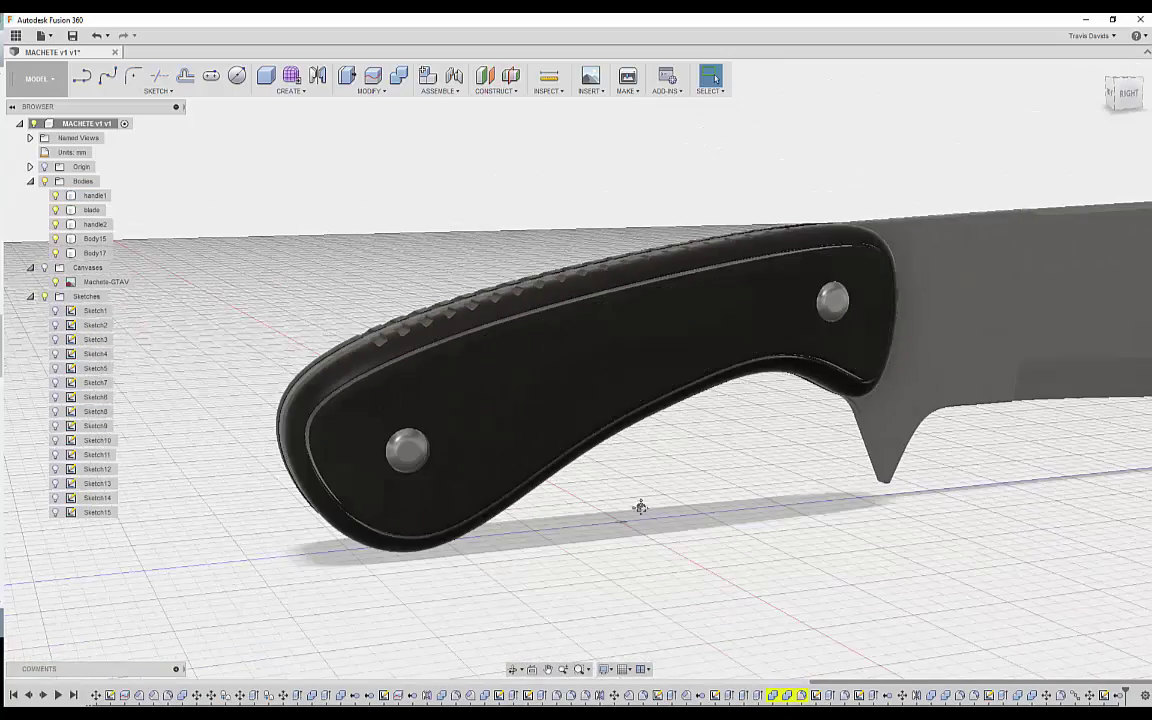
pyautogui.keyDown('shift'); pyautogui.moveTo(640, 507); pyautogui.dragTo(440, 525, button='middle'); pyautogui.keyUp('shift')
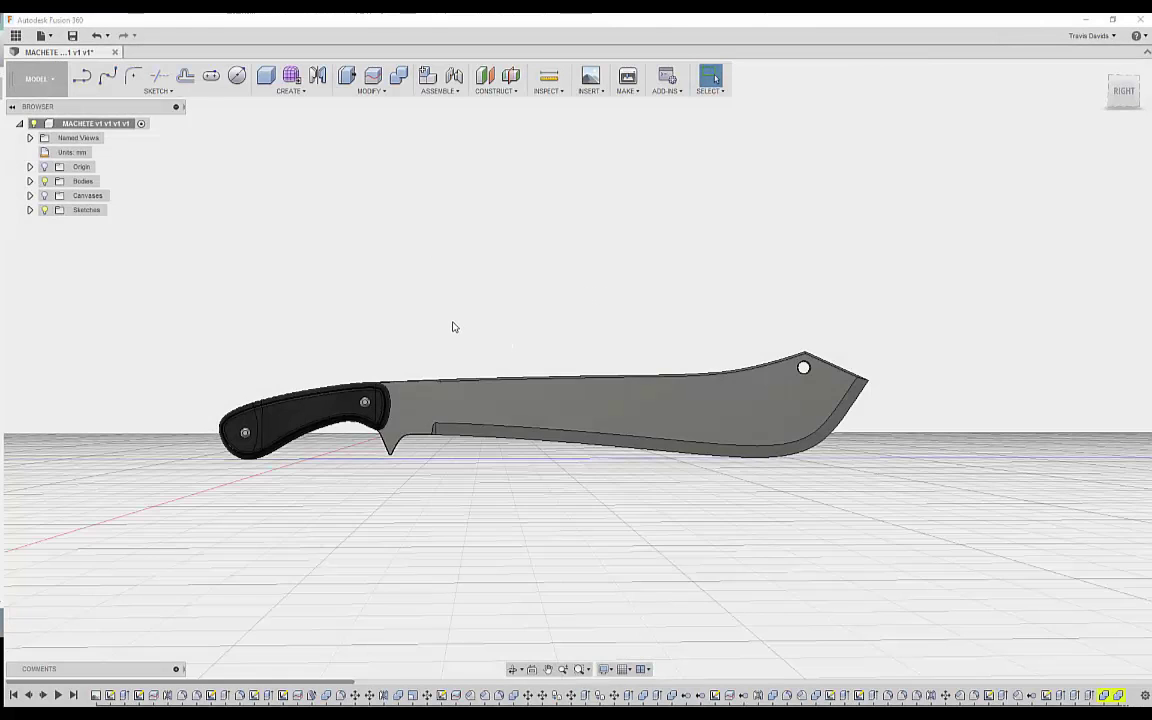
# View the machete in the MACHETE v1 v1 v1 v1 document from the side and from the handle's end.
pyautogui.scroll(2, 453, 327)
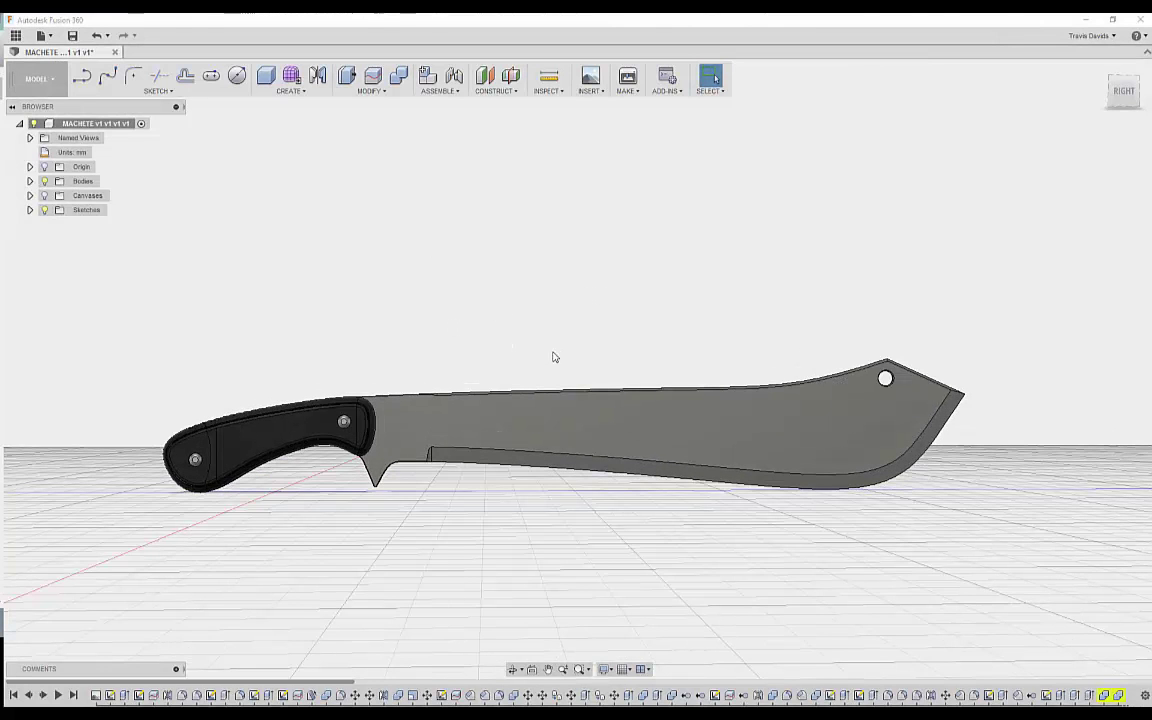
pyautogui.keyDown('shift'); pyautogui.moveTo(519, 343); pyautogui.dragTo(846, 522, button='middle'); pyautogui.keyUp('shift')
pyautogui.scroll(2, 309, 335)
pyautogui.scroll(2, 751, 465)
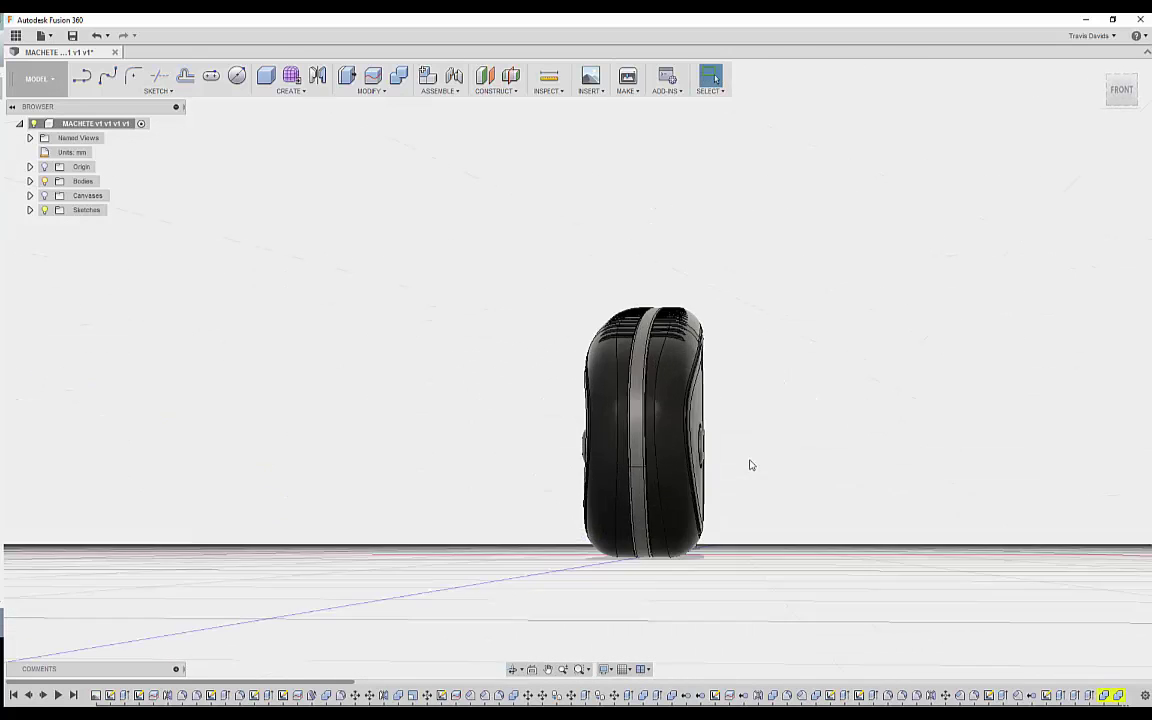
pyautogui.keyDown('shift'); pyautogui.moveTo(789, 447); pyautogui.dragTo(752, 393, button='middle'); pyautogui.keyUp('shift')
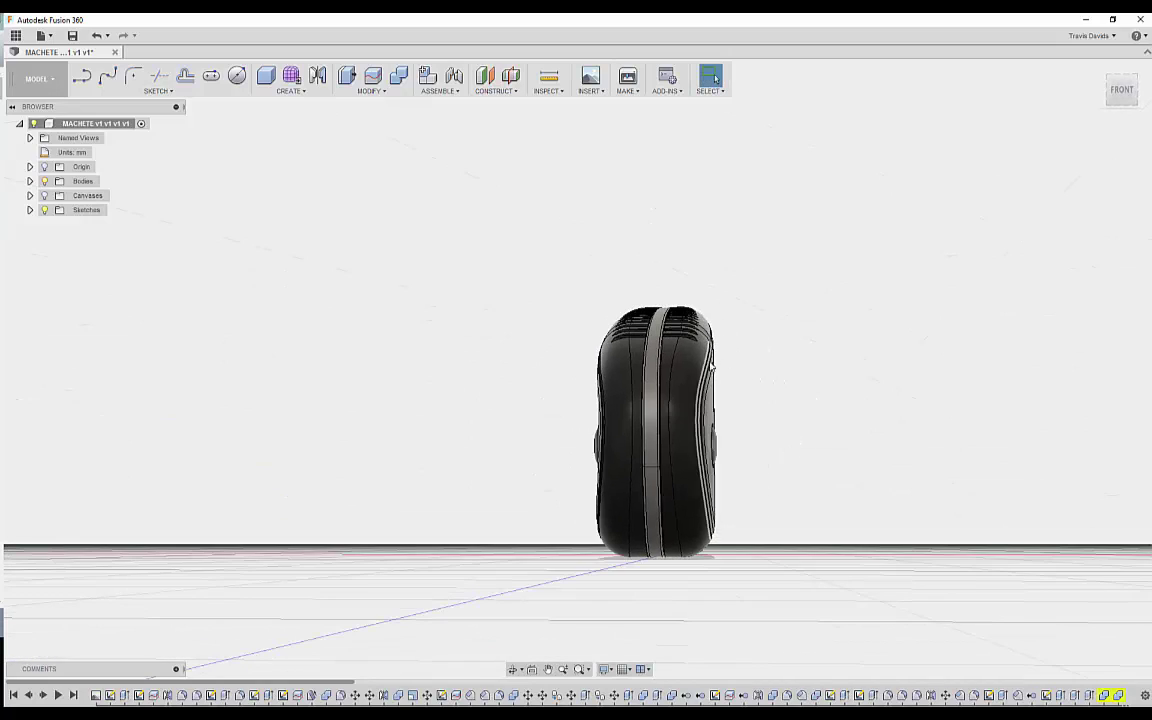
# Examine the handle's notched upper edge from above, and the blade and its cutting edge from the side and from below.
pyautogui.keyDown('shift'); pyautogui.moveTo(712, 540); pyautogui.dragTo(481, 273, button='middle'); pyautogui.keyUp('shift')
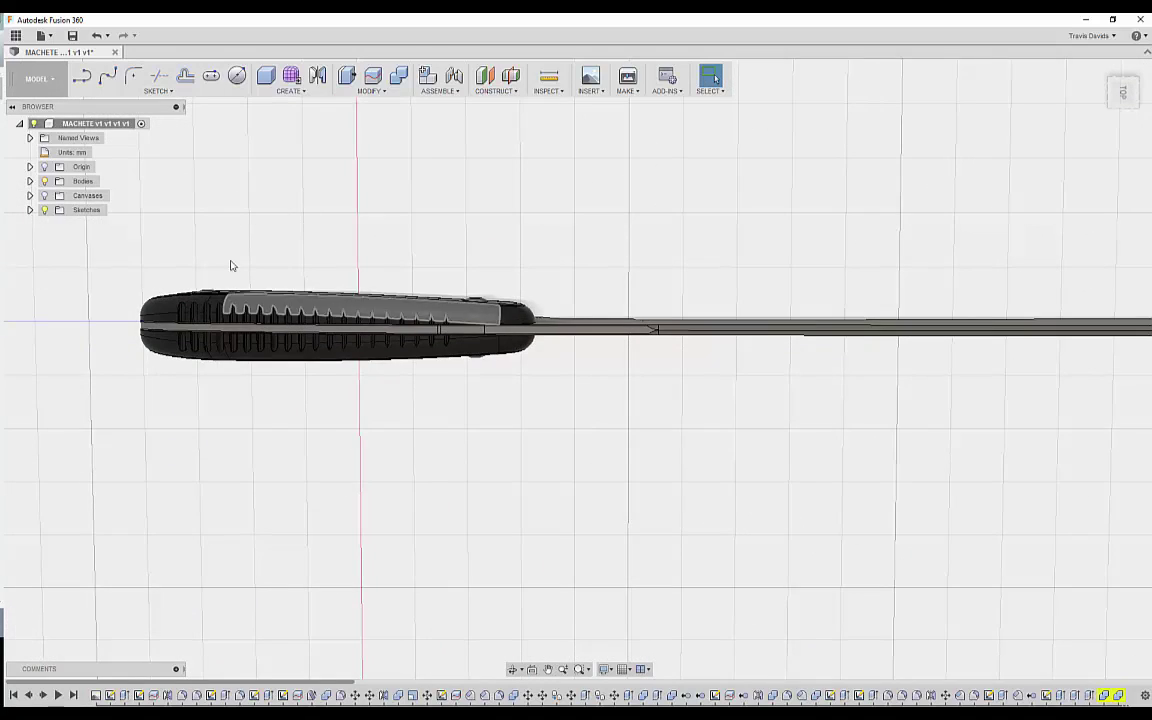
pyautogui.keyDown('shift'); pyautogui.moveTo(230, 265); pyautogui.dragTo(434, 328, button='middle'); pyautogui.keyUp('shift')
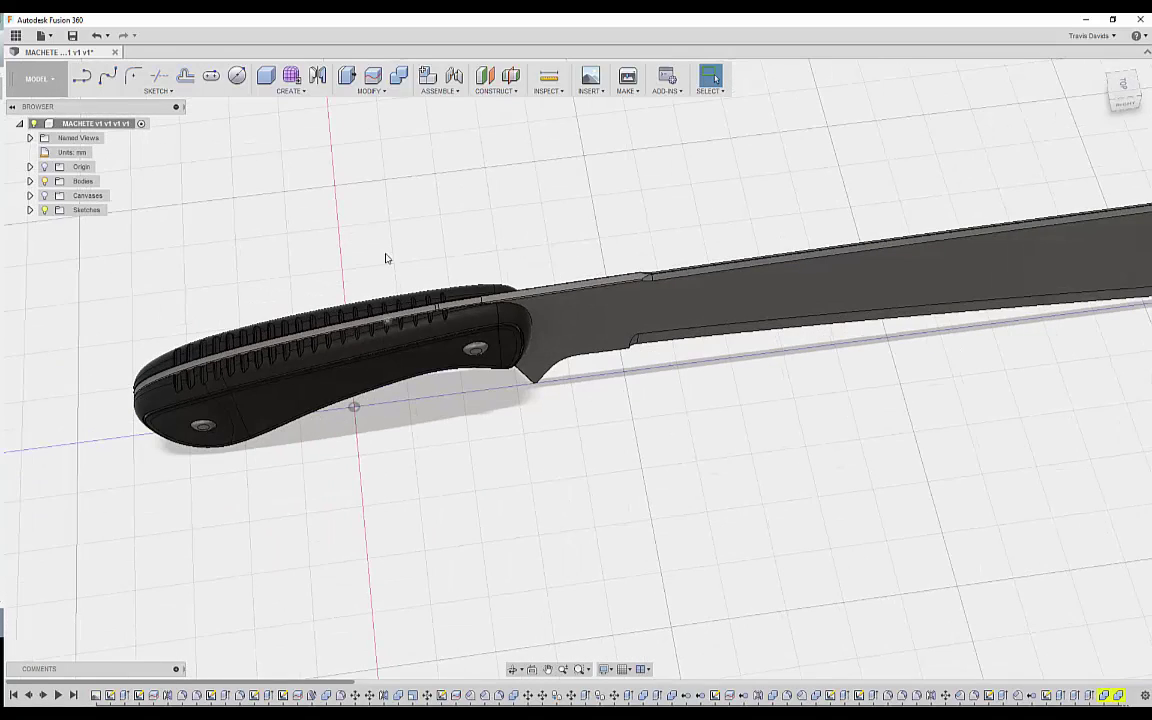
pyautogui.keyDown('shift'); pyautogui.moveTo(386, 258); pyautogui.dragTo(429, 246, button='middle'); pyautogui.keyUp('shift')
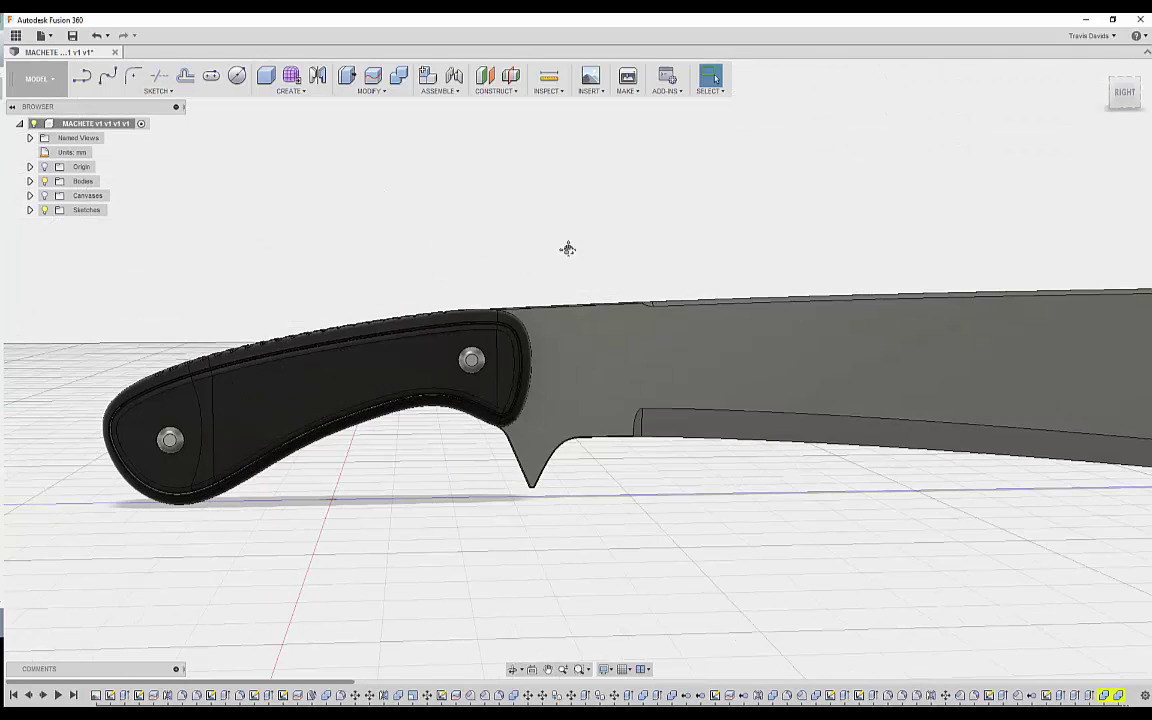
pyautogui.scroll(-3, 568, 249)
pyautogui.keyDown('shift'); pyautogui.moveTo(746, 453); pyautogui.dragTo(720, 455, button='middle'); pyautogui.keyUp('shift')
pyautogui.moveTo(880, 490); pyautogui.dragTo(370, 129, button='middle')
pyautogui.keyDown('shift'); pyautogui.moveTo(753, 522); pyautogui.dragTo(535, 343, button='middle'); pyautogui.keyUp('shift')
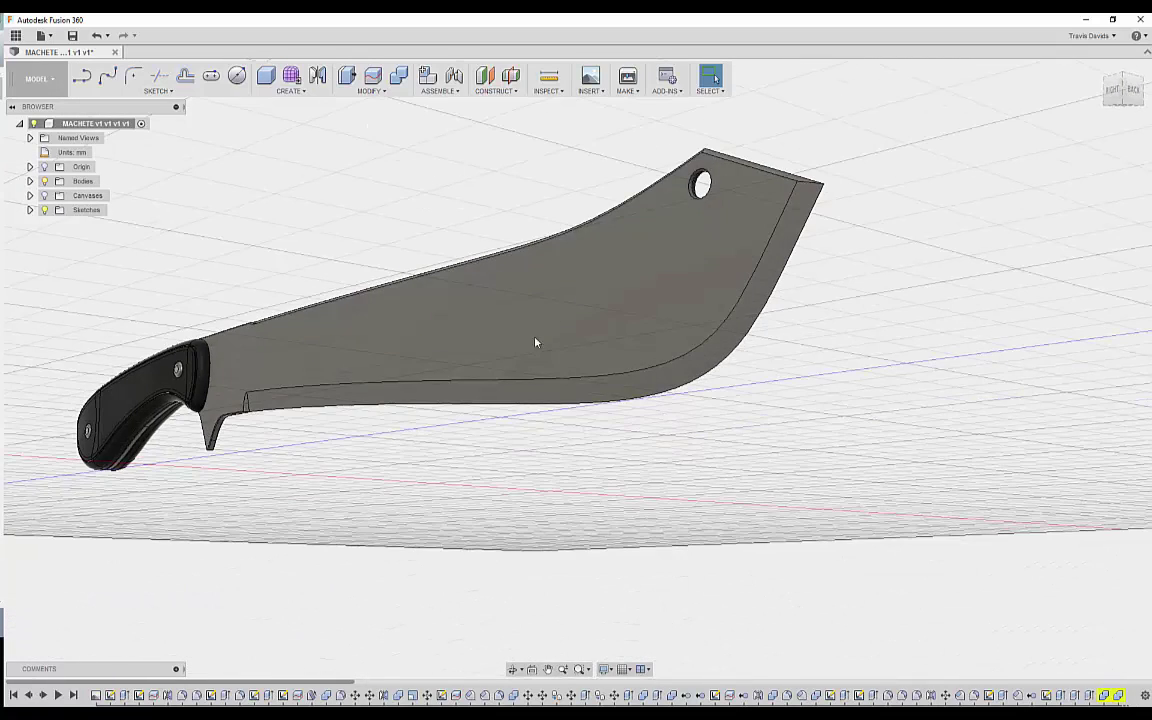
pyautogui.scroll(2, 535, 343)
pyautogui.keyDown('shift'); pyautogui.moveTo(756, 519); pyautogui.dragTo(690, 458, button='middle'); pyautogui.keyUp('shift')
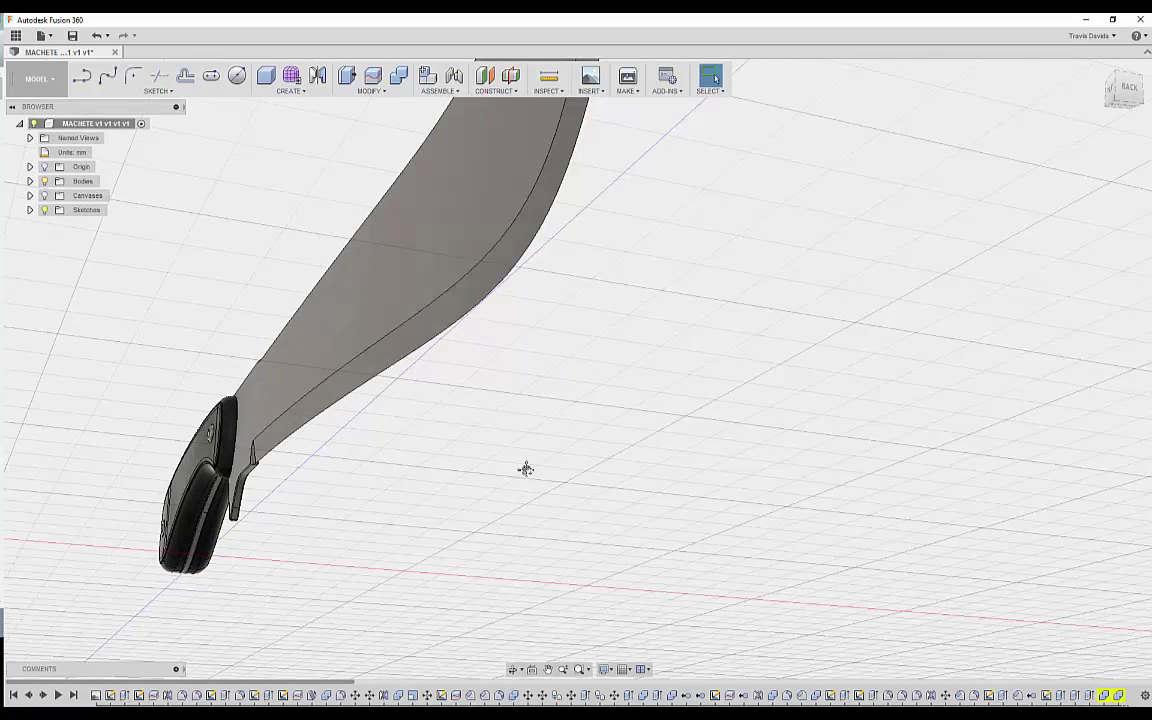
pyautogui.keyDown('shift'); pyautogui.moveTo(526, 469); pyautogui.dragTo(455, 437, button='middle'); pyautogui.keyUp('shift')
pyautogui.keyDown('shift'); pyautogui.moveTo(419, 489); pyautogui.dragTo(420, 465, button='middle'); pyautogui.keyUp('shift')
pyautogui.scroll(-2, 420, 465)
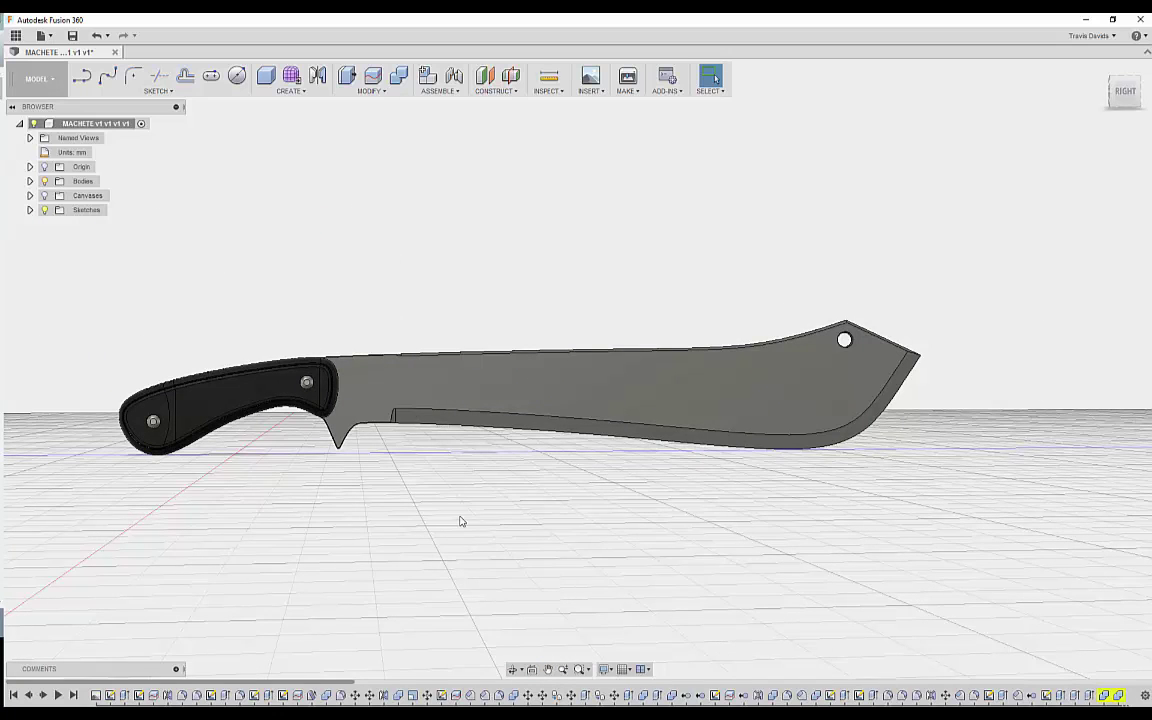
# Review the whole machete in side view and from raised angles, checking the overall shape of handle and blade.
pyautogui.moveTo(498, 534); pyautogui.dragTo(525, 544, button='middle')
pyautogui.scroll(2, 474, 498)
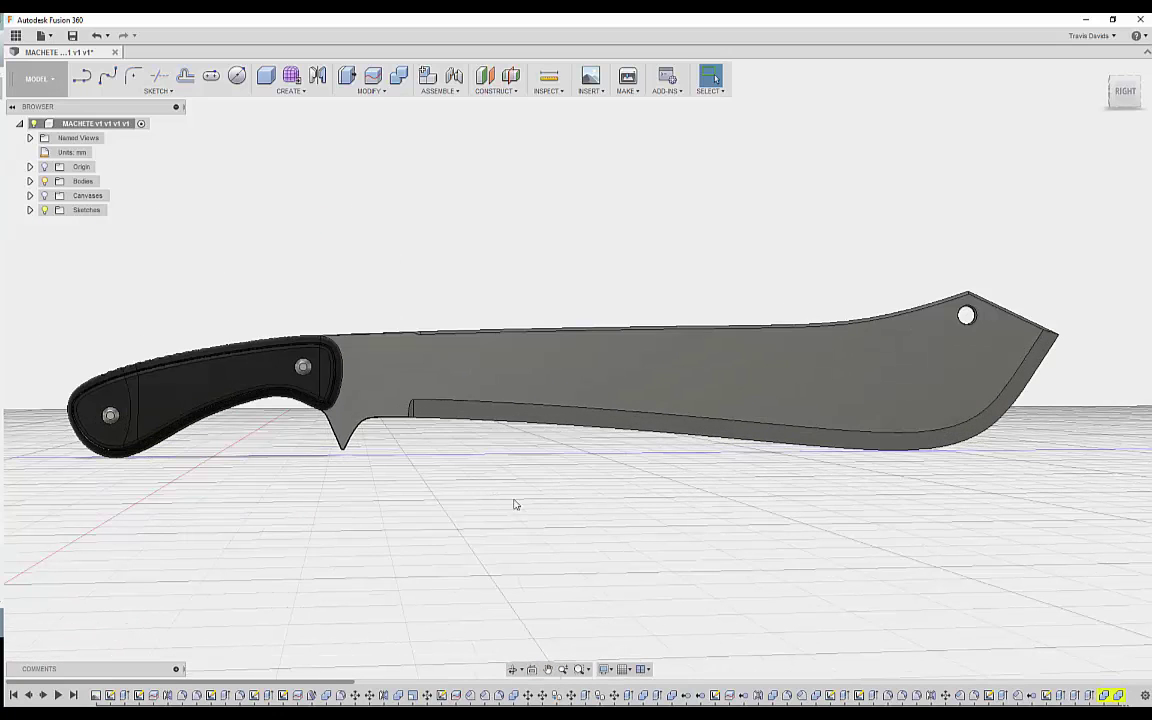
pyautogui.keyDown('shift'); pyautogui.moveTo(562, 492); pyautogui.dragTo(842, 386, button='middle'); pyautogui.keyUp('shift')
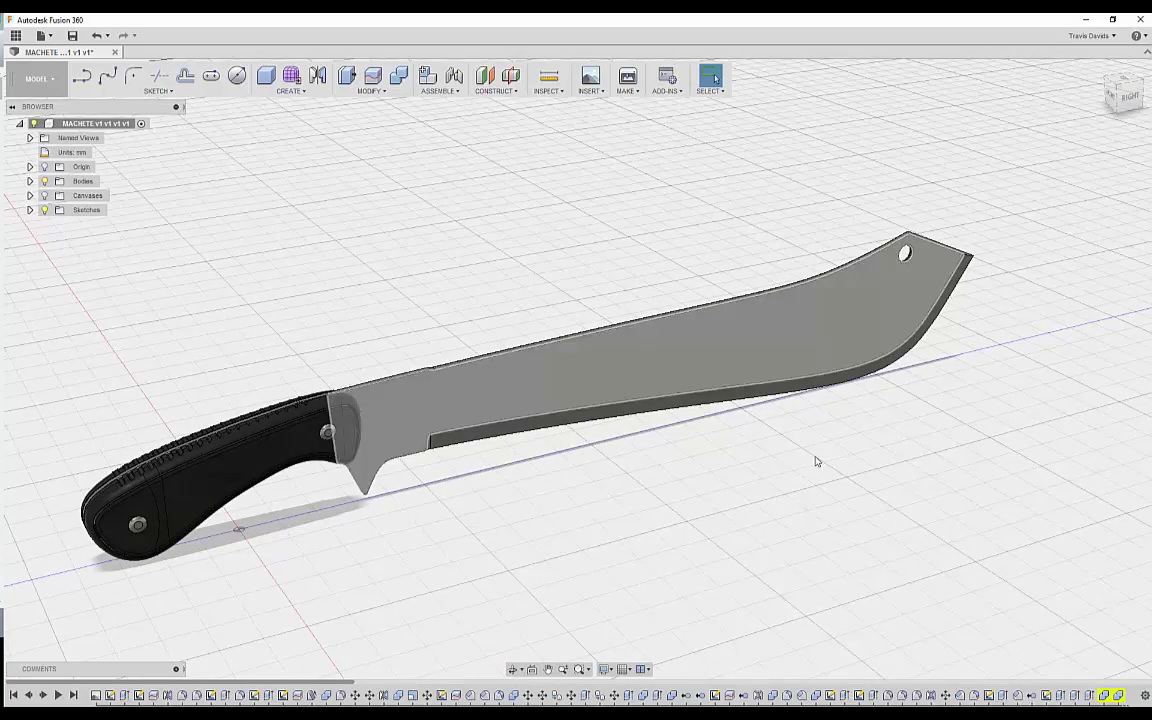
pyautogui.keyDown('shift'); pyautogui.moveTo(815, 460); pyautogui.dragTo(314, 490, button='middle'); pyautogui.keyUp('shift')
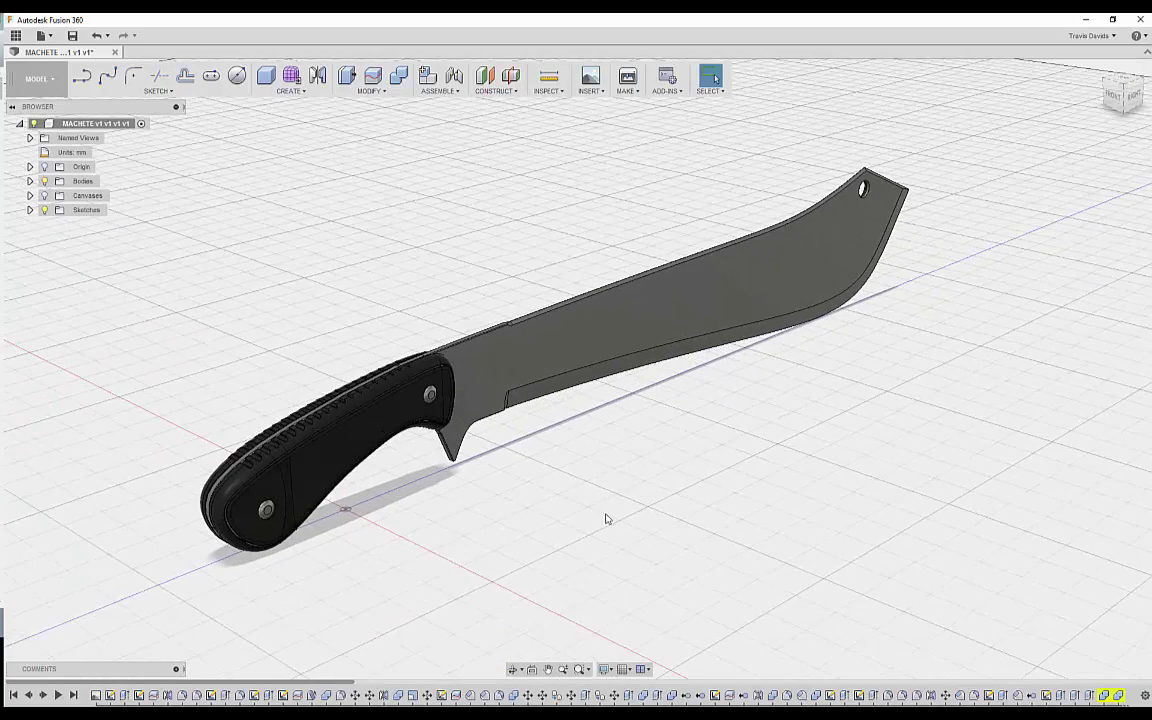
pyautogui.keyDown('shift'); pyautogui.moveTo(605, 519); pyautogui.dragTo(561, 476, button='middle'); pyautogui.keyUp('shift')
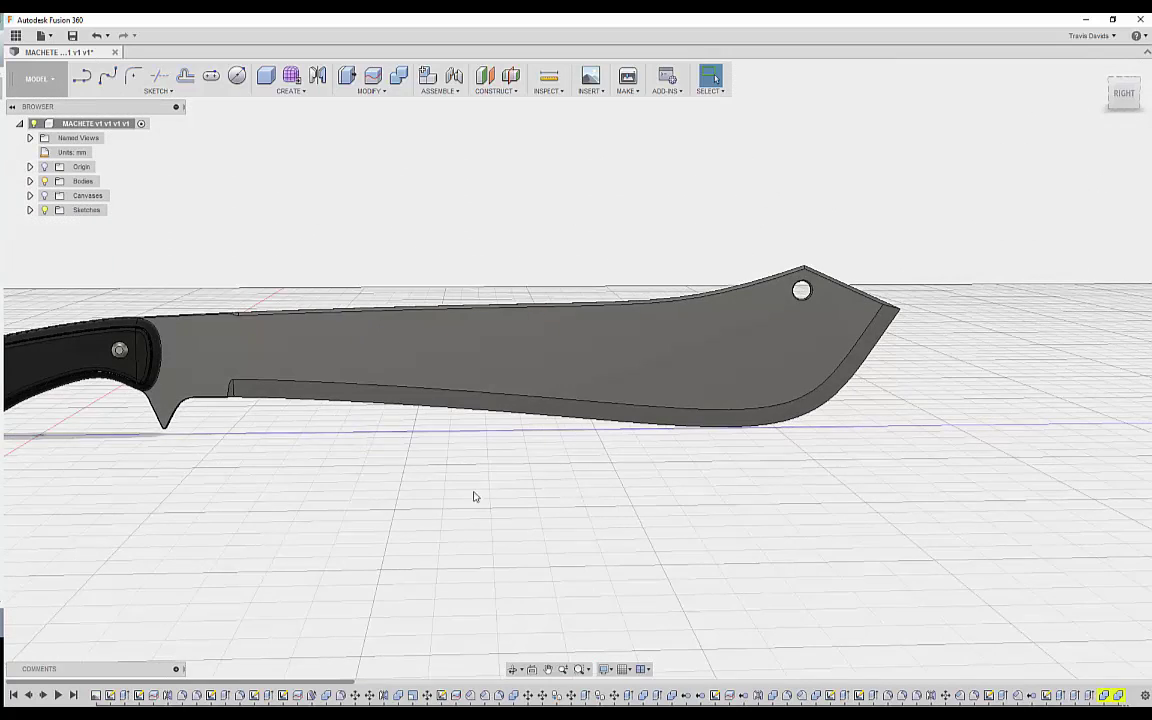
pyautogui.scroll(-2, 447, 488)
pyautogui.moveTo(406, 470); pyautogui.dragTo(514, 463, button='middle')
pyautogui.keyDown('shift'); pyautogui.moveTo(514, 463); pyautogui.dragTo(437, 477, button='middle'); pyautogui.keyUp('shift')
pyautogui.scroll(1, 422, 475)
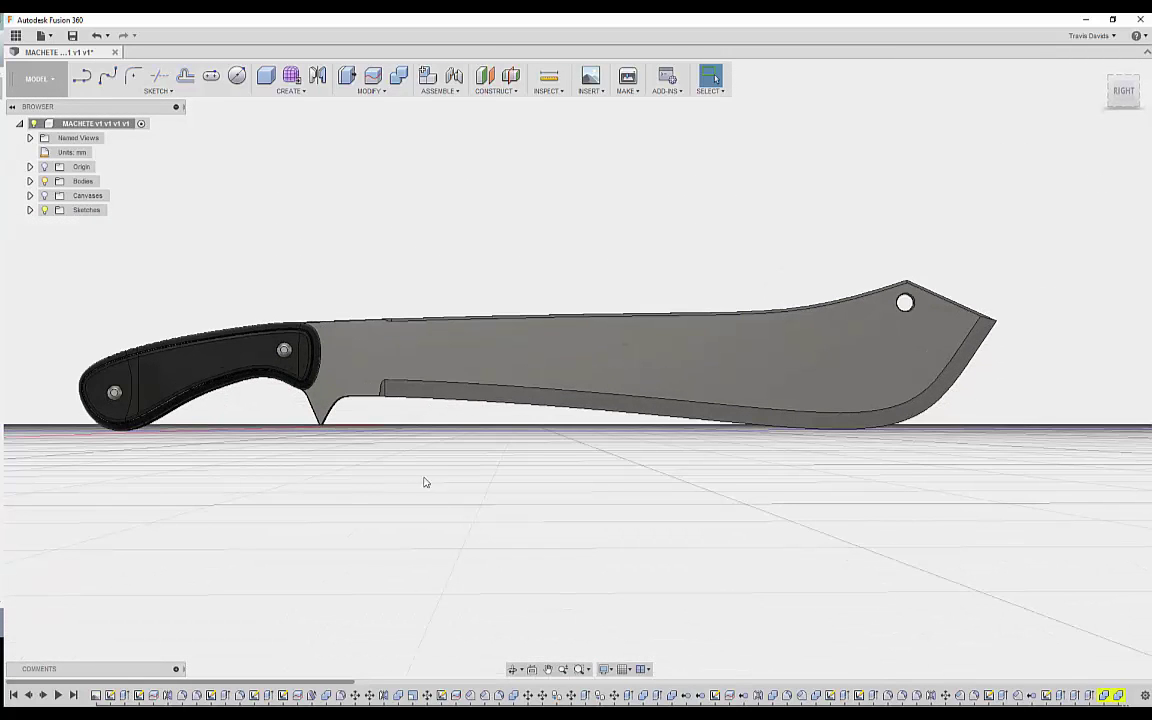
pyautogui.keyDown('shift'); pyautogui.moveTo(447, 489); pyautogui.dragTo(562, 519, button='middle'); pyautogui.keyUp('shift')
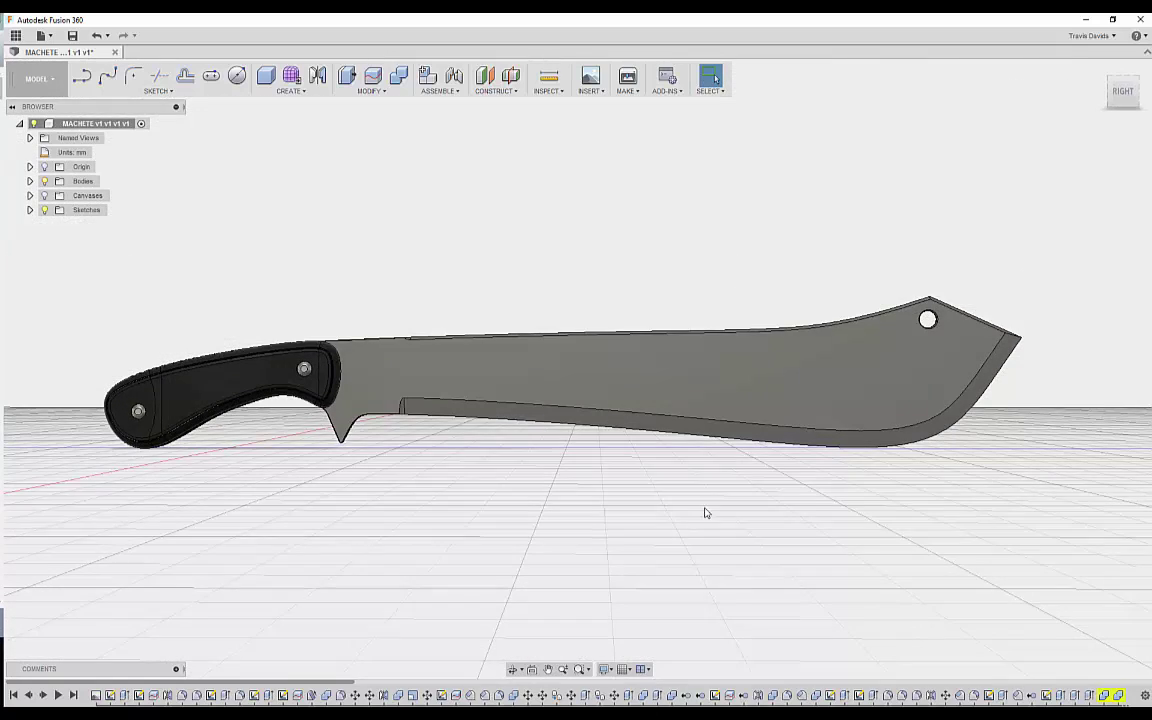
pyautogui.keyDown('shift'); pyautogui.moveTo(704, 513); pyautogui.dragTo(627, 521, button='middle'); pyautogui.keyUp('shift')
pyautogui.keyDown('shift'); pyautogui.moveTo(517, 491); pyautogui.dragTo(568, 499, button='middle'); pyautogui.keyUp('shift')
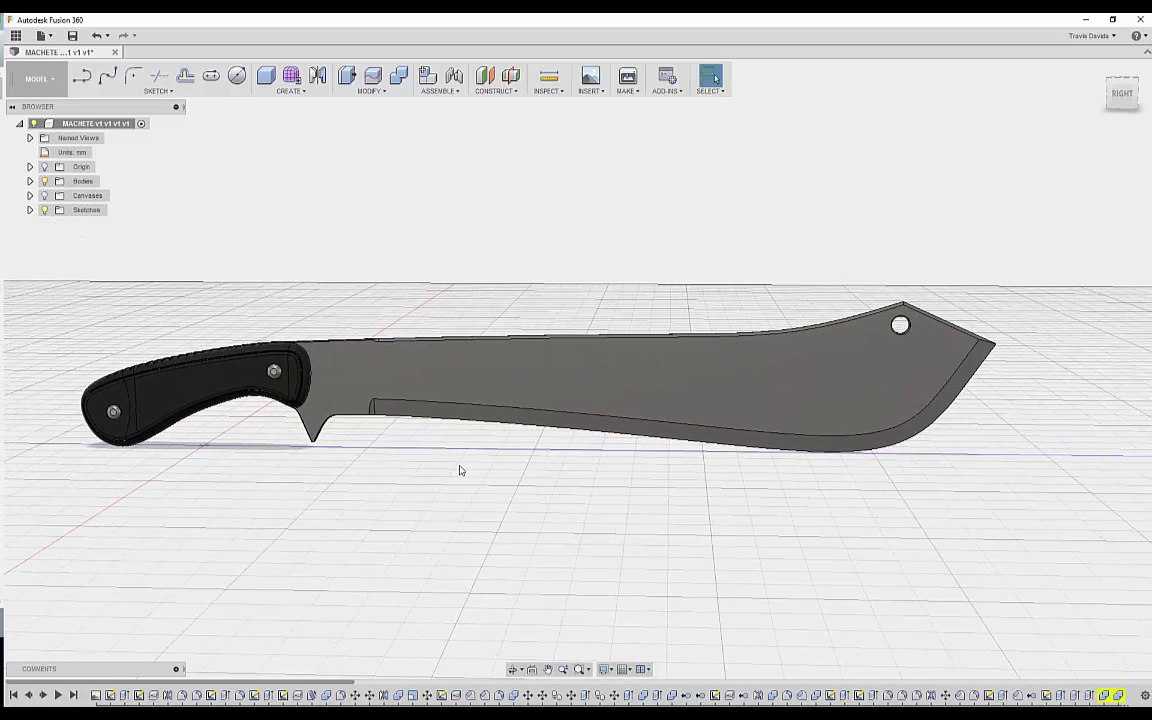
pyautogui.keyDown('shift'); pyautogui.moveTo(494, 491); pyautogui.dragTo(537, 513, button='middle'); pyautogui.keyUp('shift')
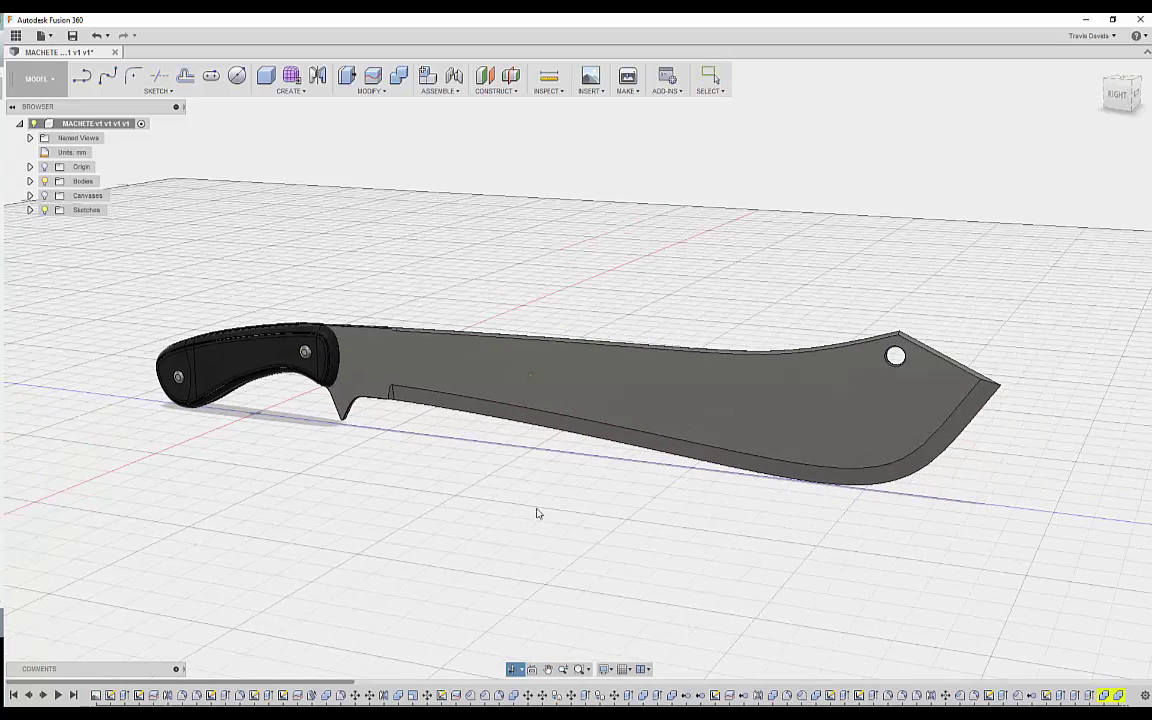
pyautogui.moveTo(612, 476)
pyautogui.keyDown('shift'); pyautogui.mouseDown(button='middle')
pyautogui.moveTo(512, 465)
pyautogui.moveTo(548, 458)
pyautogui.moveTo(499, 484)
pyautogui.moveTo(614, 483)
pyautogui.mouseUp(button='middle'); pyautogui.keyUp('shift')
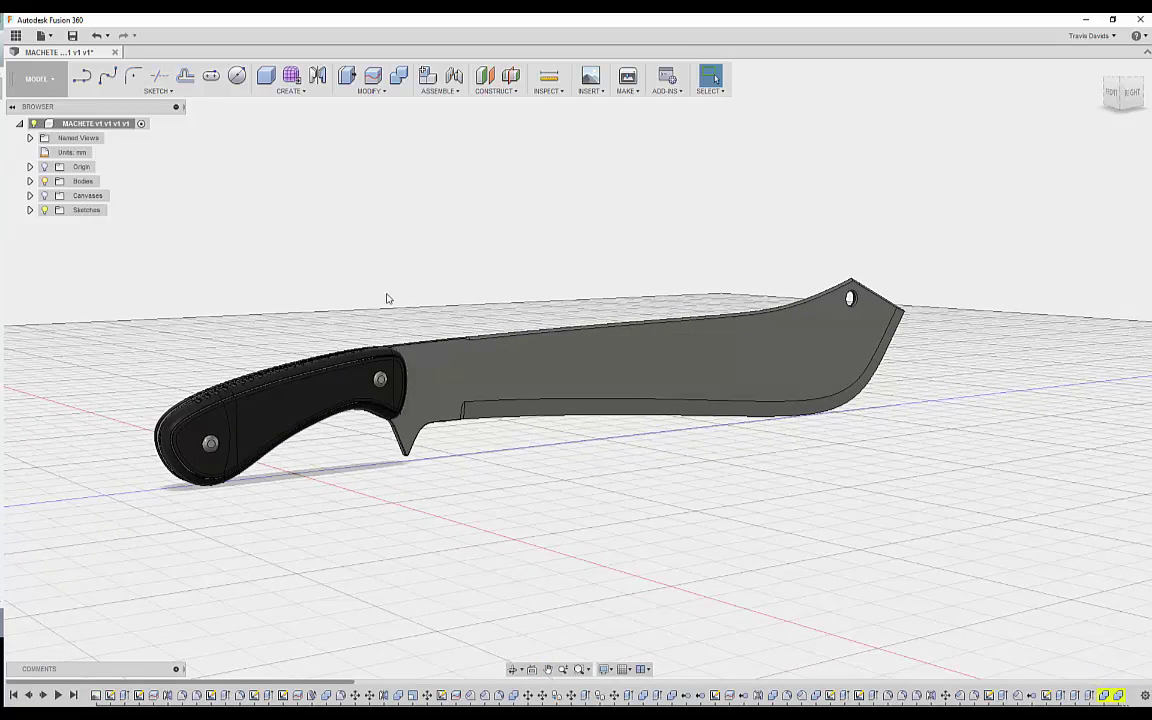
# Display the Machete-GTAV reference canvas behind the model to compare the outlines, and hide the canvases again.
pyautogui.keyDown('shift'); pyautogui.moveTo(387, 298); pyautogui.dragTo(630, 336, button='middle'); pyautogui.keyUp('shift')
pyautogui.click(44, 196)
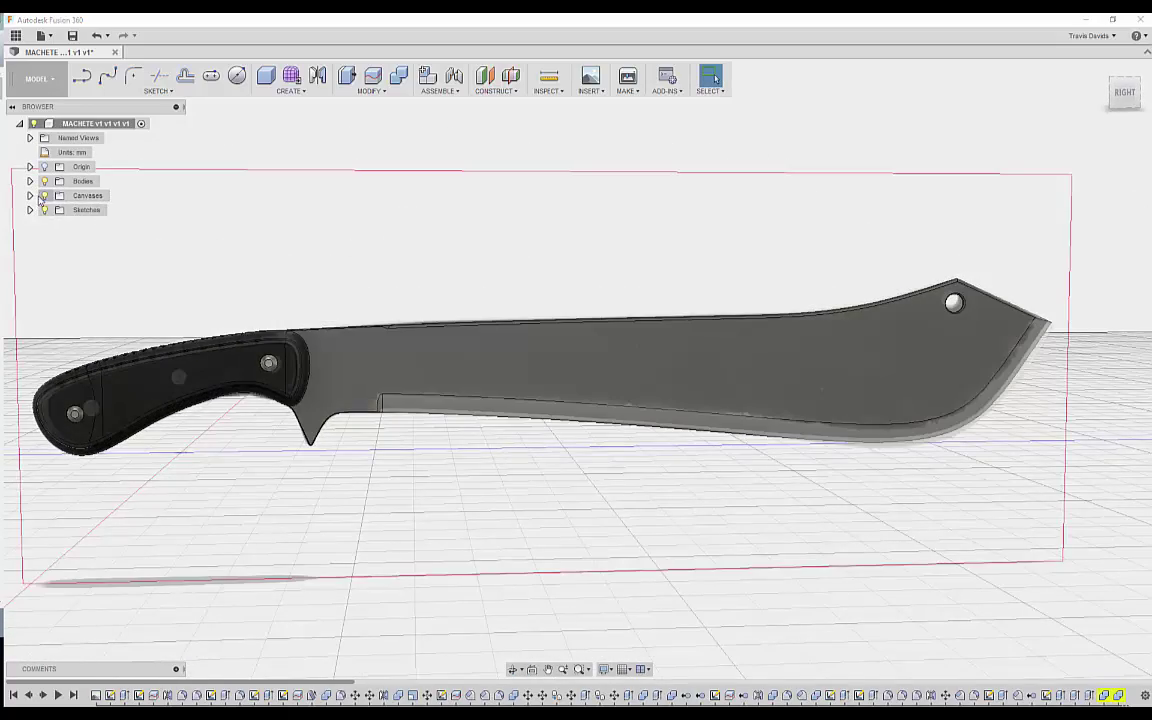
pyautogui.click(30, 195)
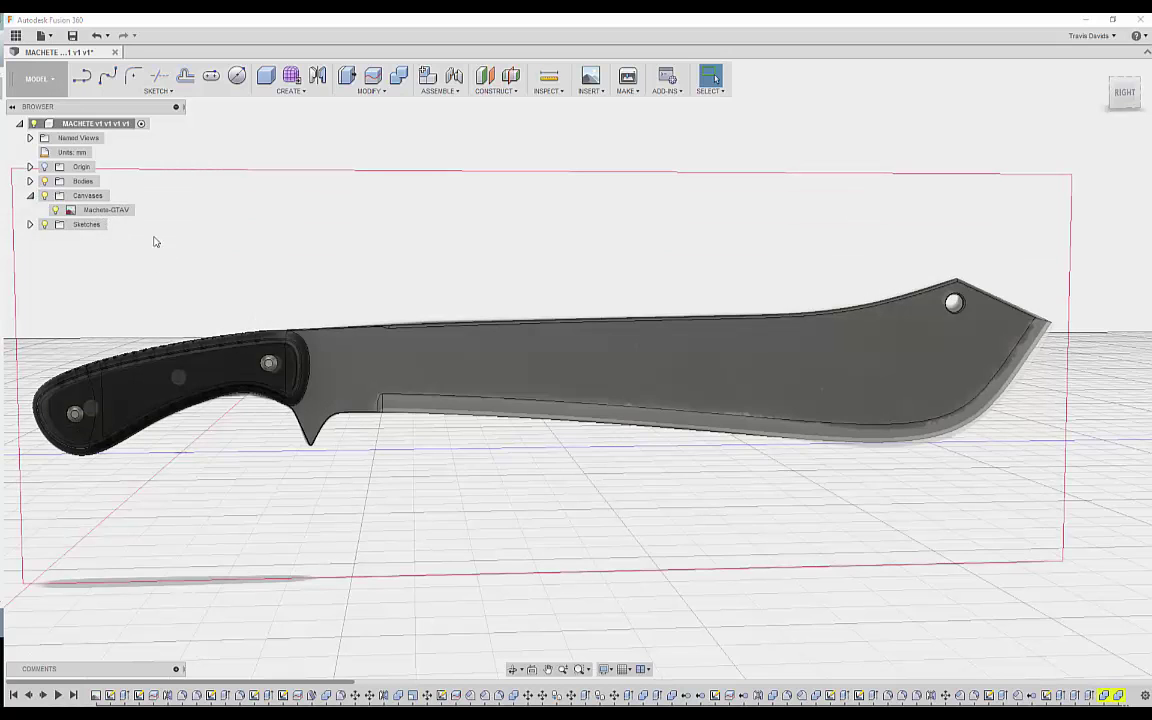
pyautogui.click(92, 212)
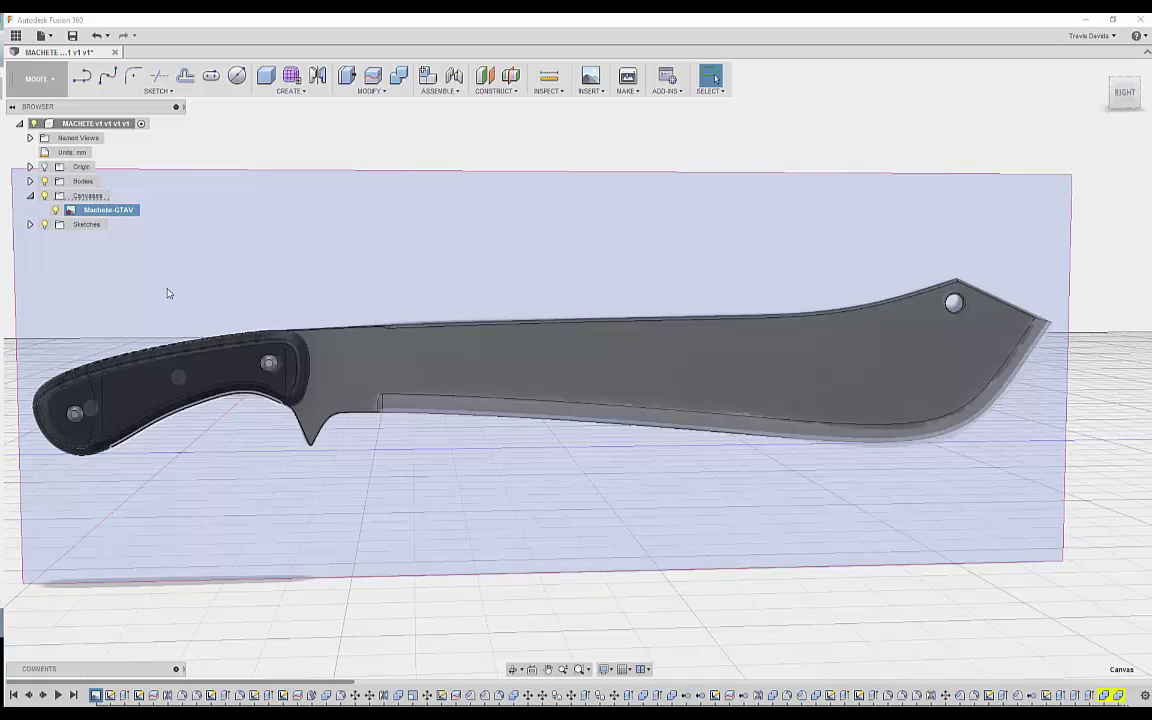
pyautogui.click(45, 197)
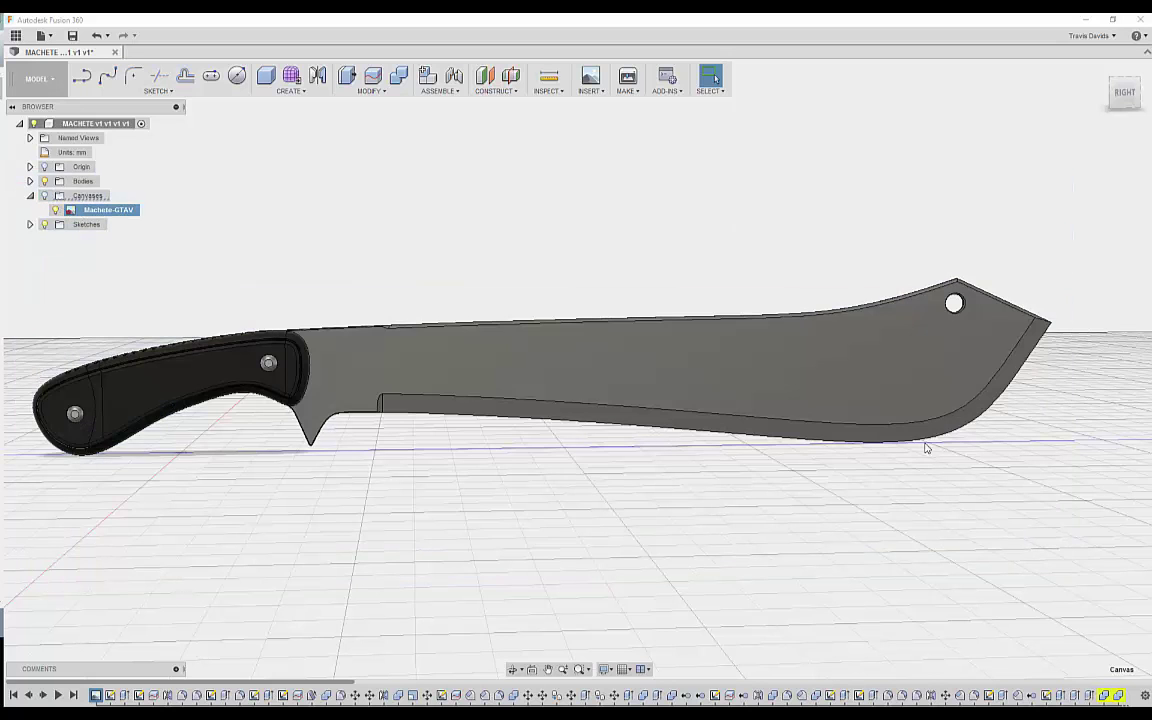
pyautogui.keyDown('shift'); pyautogui.moveTo(334, 483); pyautogui.dragTo(390, 276, button='middle'); pyautogui.keyUp('shift')
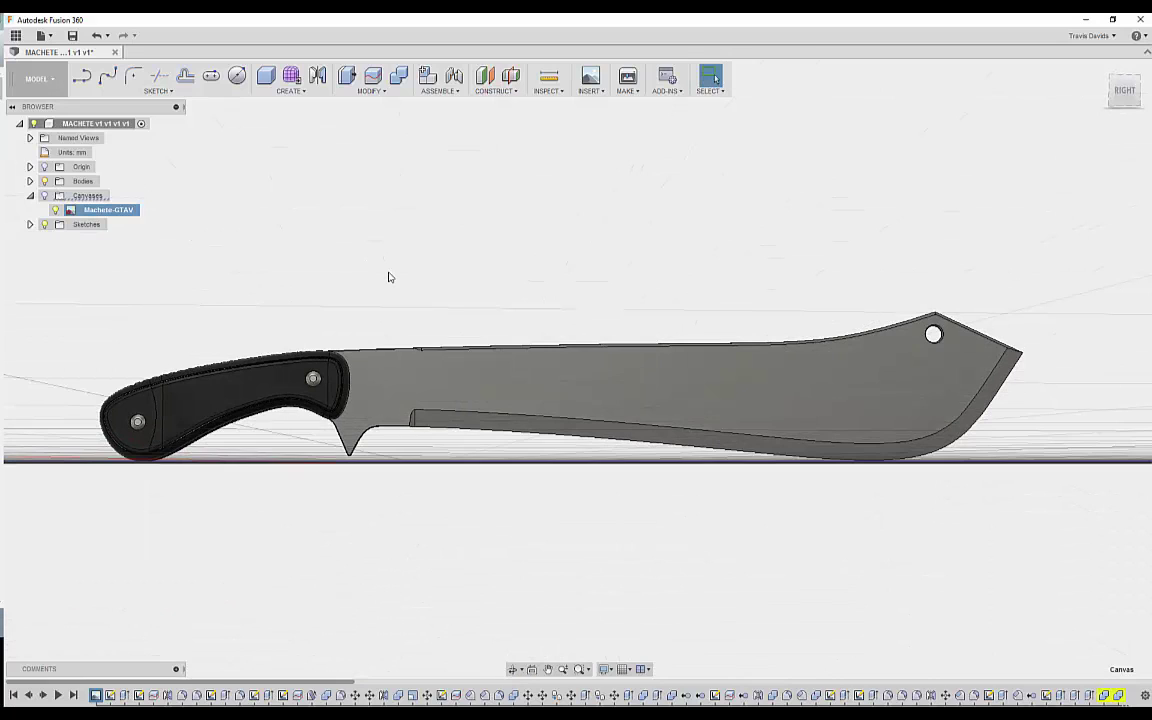